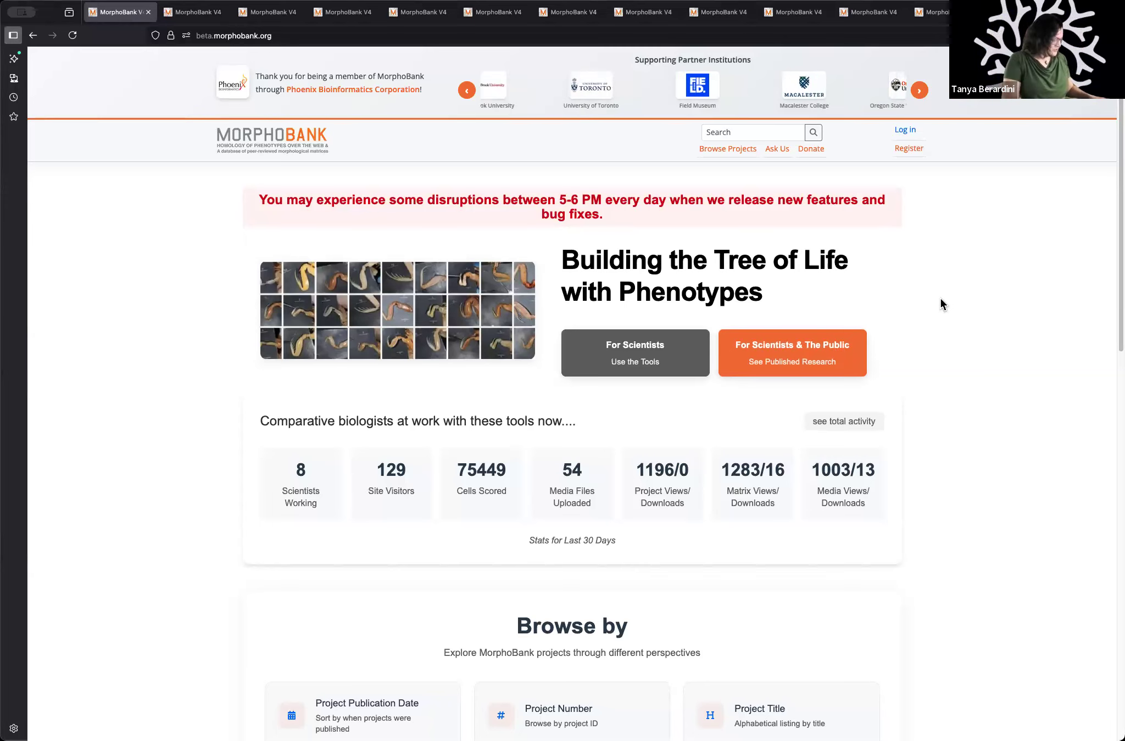
Step: Open morphobank.org in a new browser tab and examine the current site's home page
key(ctrl+t)
text(morphobank.org)
key(Return)
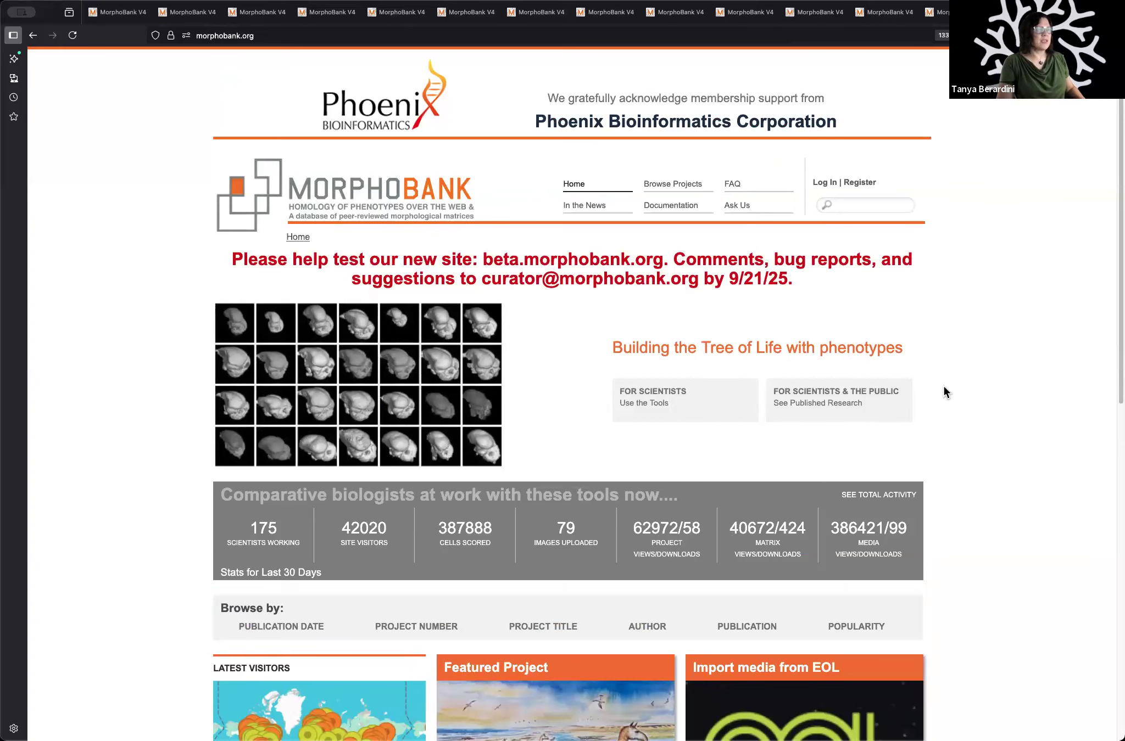
scroll(944, 390, down, 2)
scroll(944, 388, down, 4)
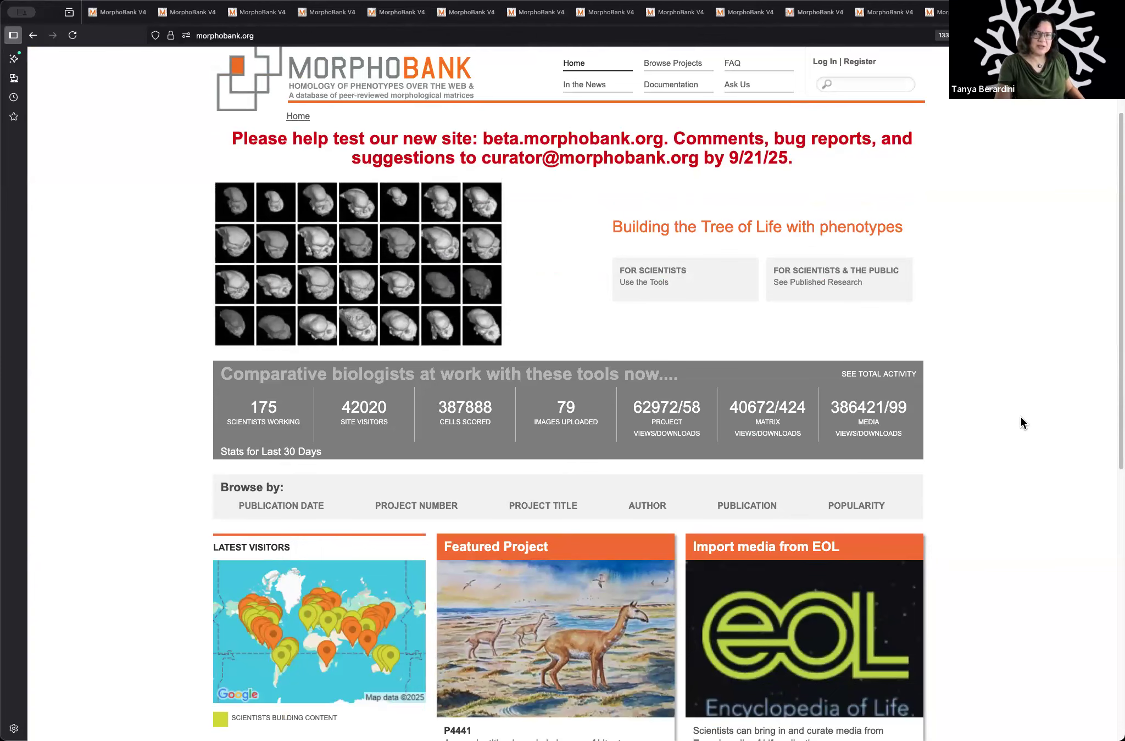
scroll(1021, 418, up, 4)
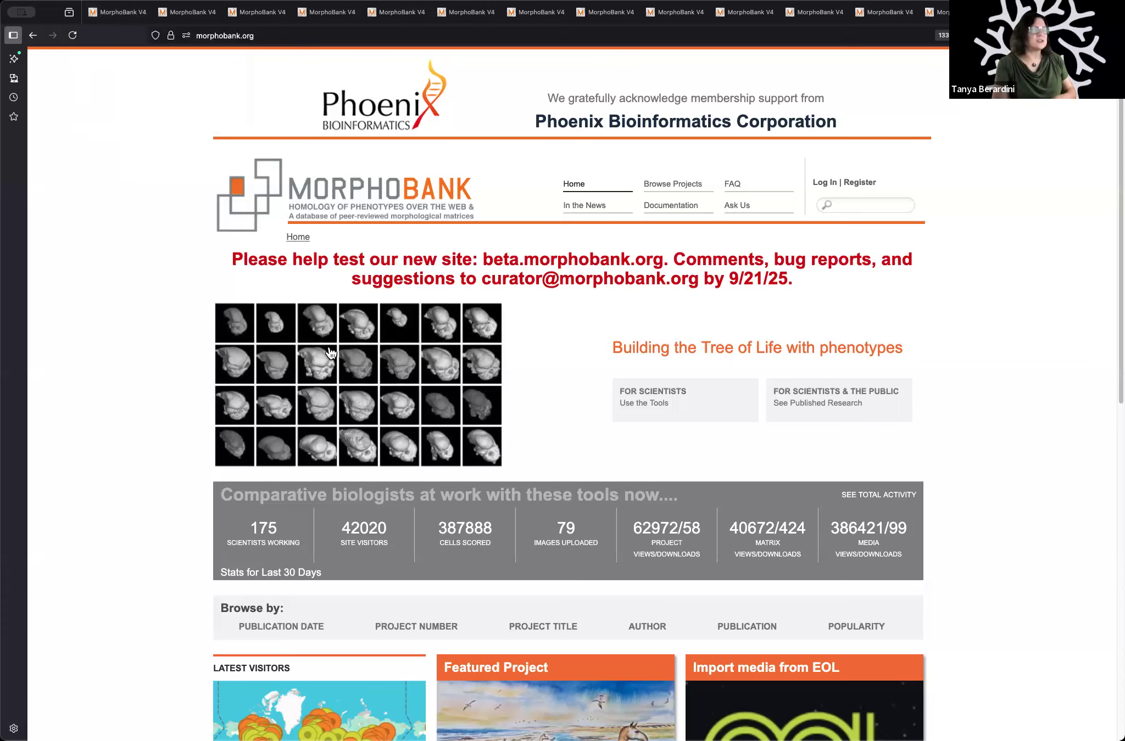
Step: Return to the beta site's home page and browse its projects listed by publication date
click(125, 16)
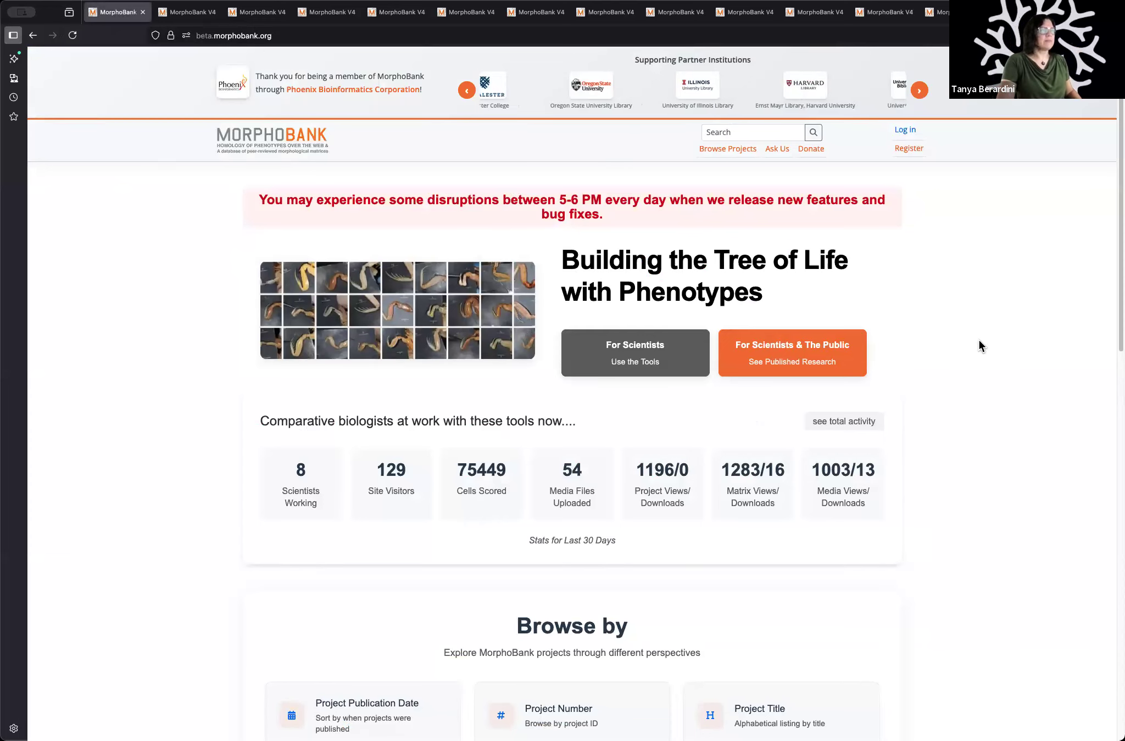
click(199, 15)
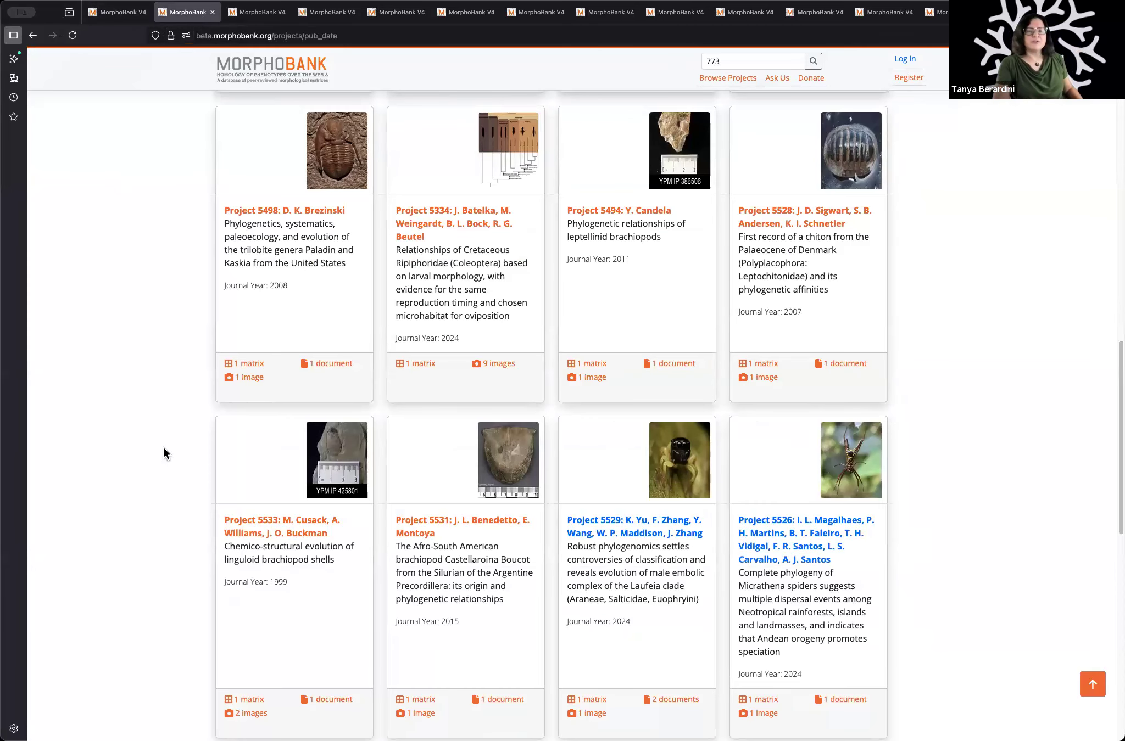
scroll(151, 463, up, 5)
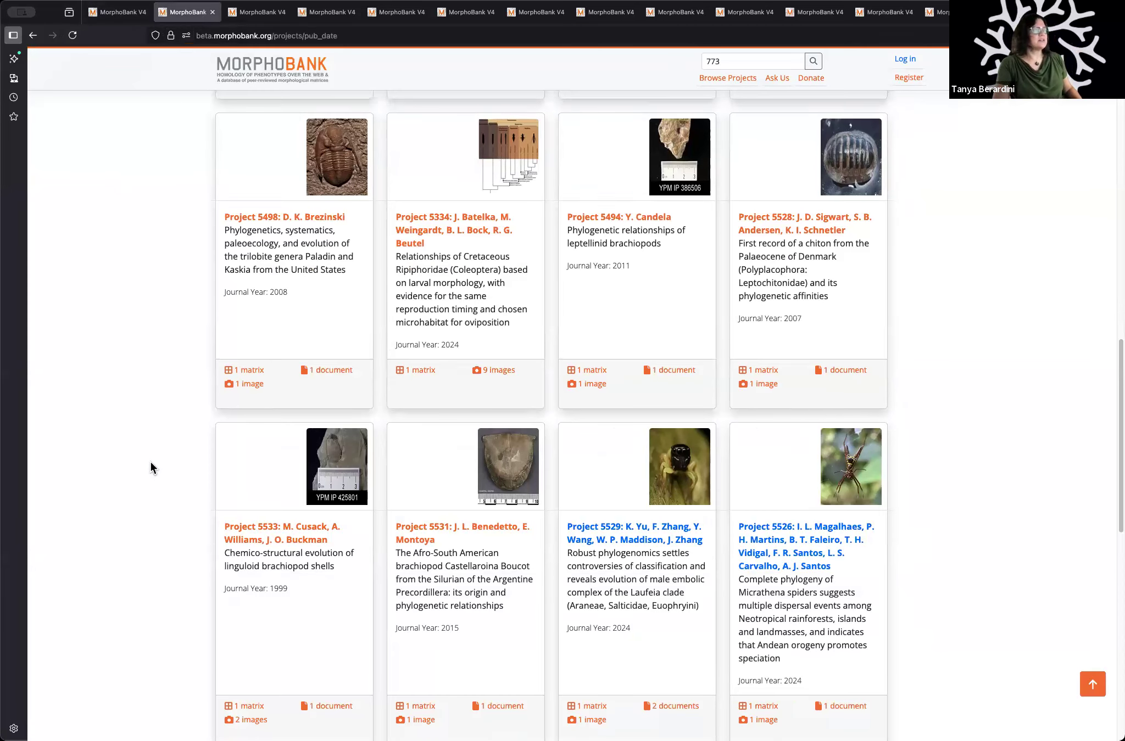
scroll(150, 462, up, 5)
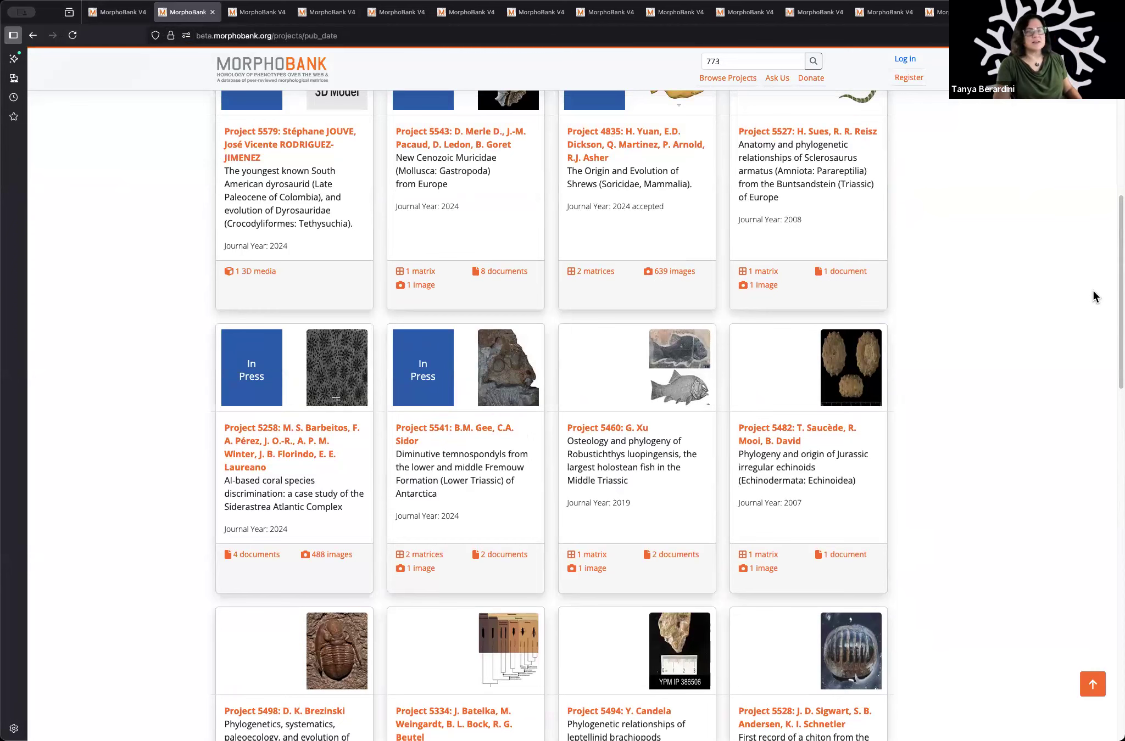
scroll(1093, 297, down, 1)
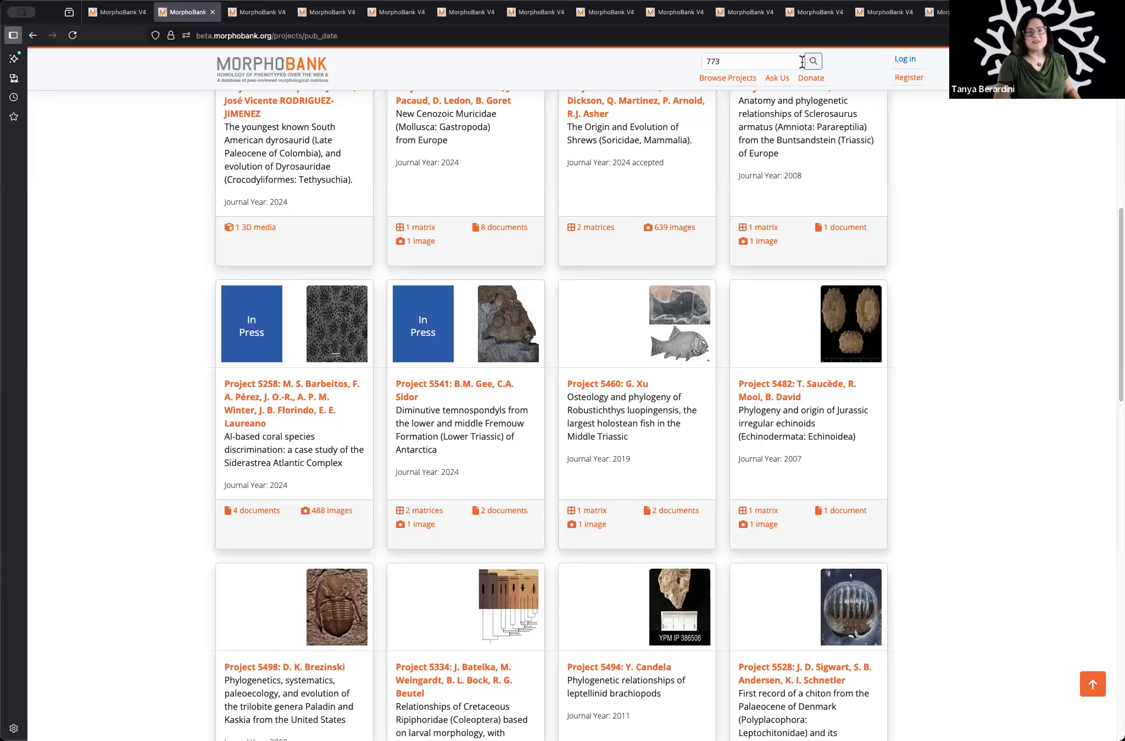
Step: Search the published projects for 773 and examine the results by category, including the Projects entries
click(817, 69)
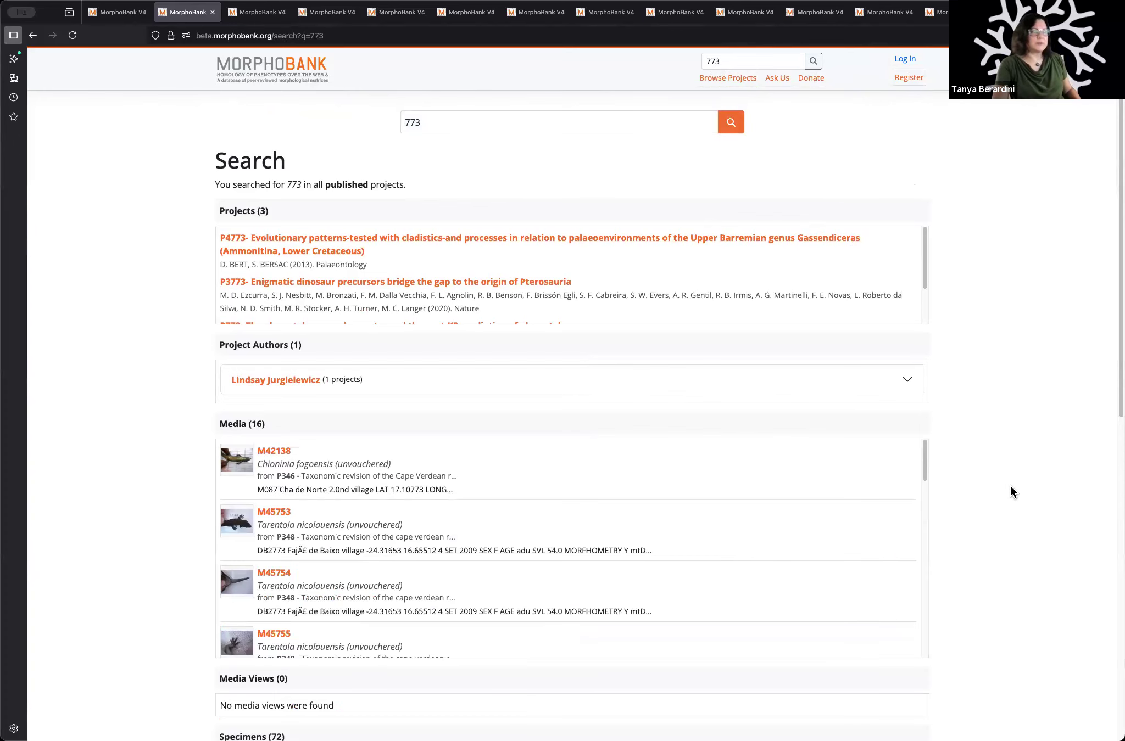
scroll(1011, 492, down, 1)
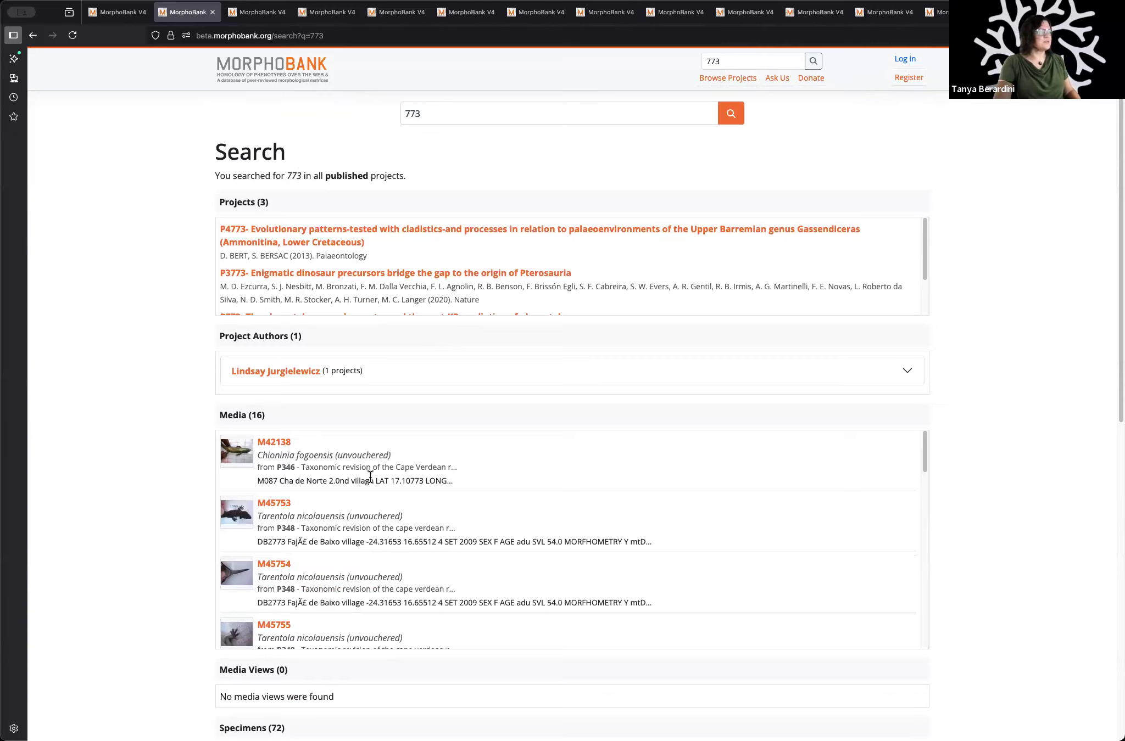
scroll(370, 494, down, 4)
scroll(163, 612, down, 8)
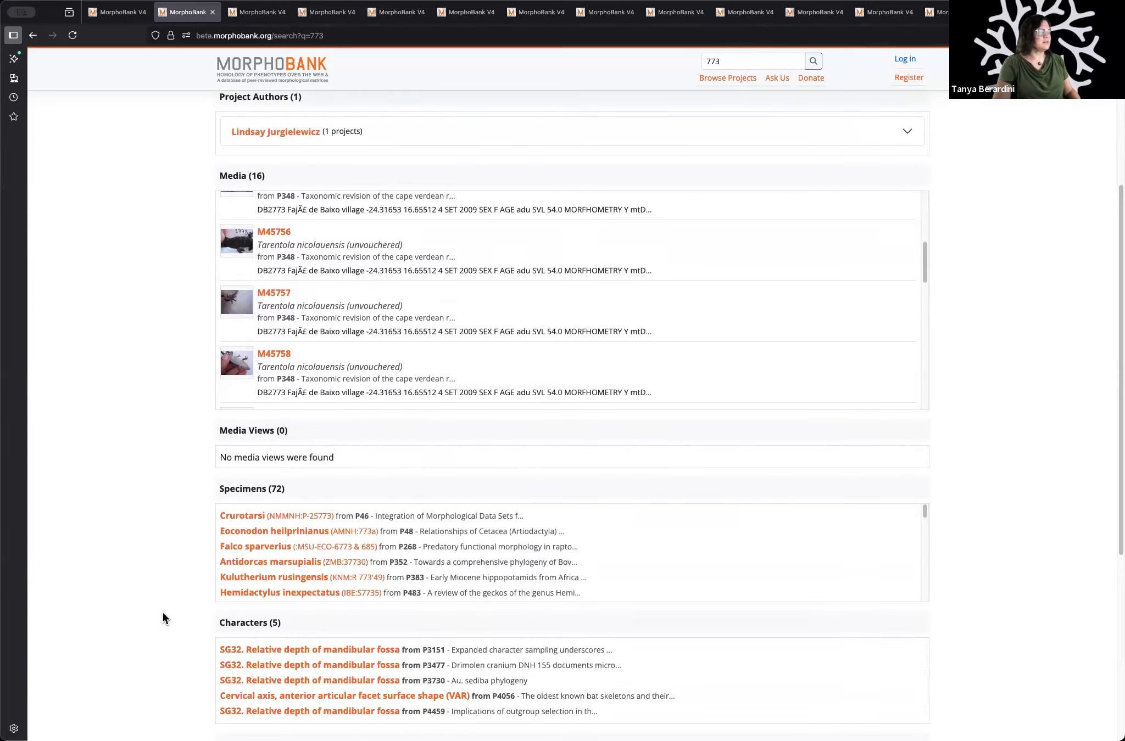
scroll(173, 635, down, 3)
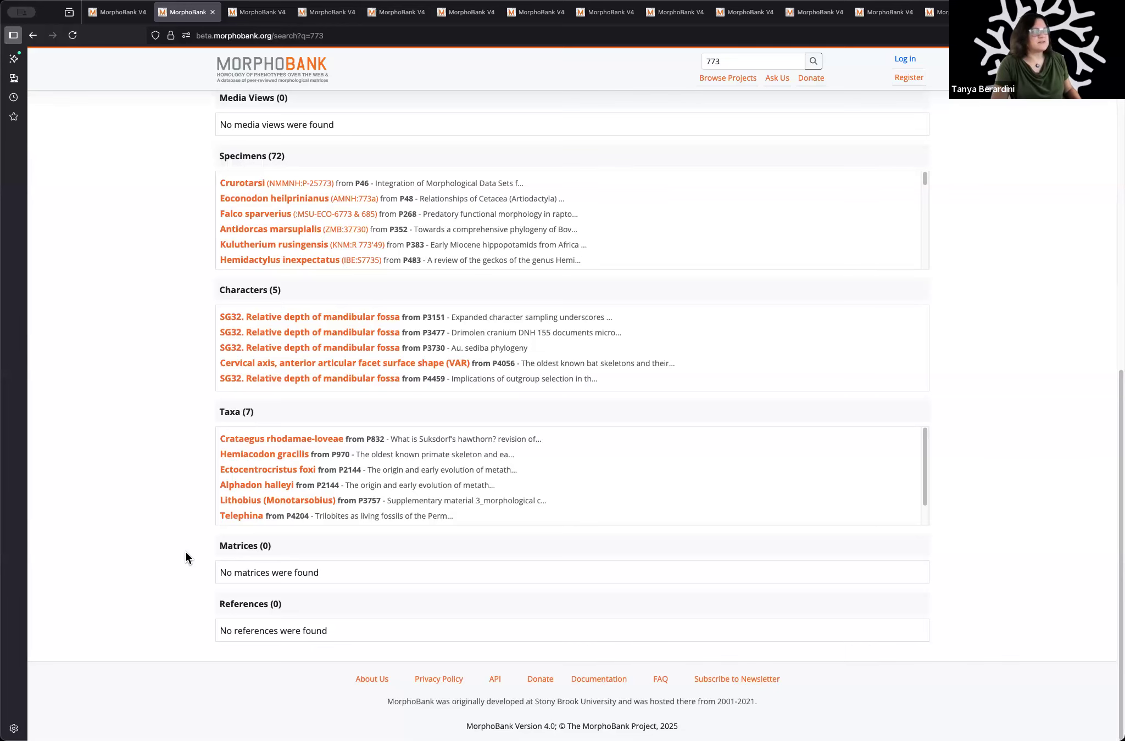
scroll(186, 552, up, 11)
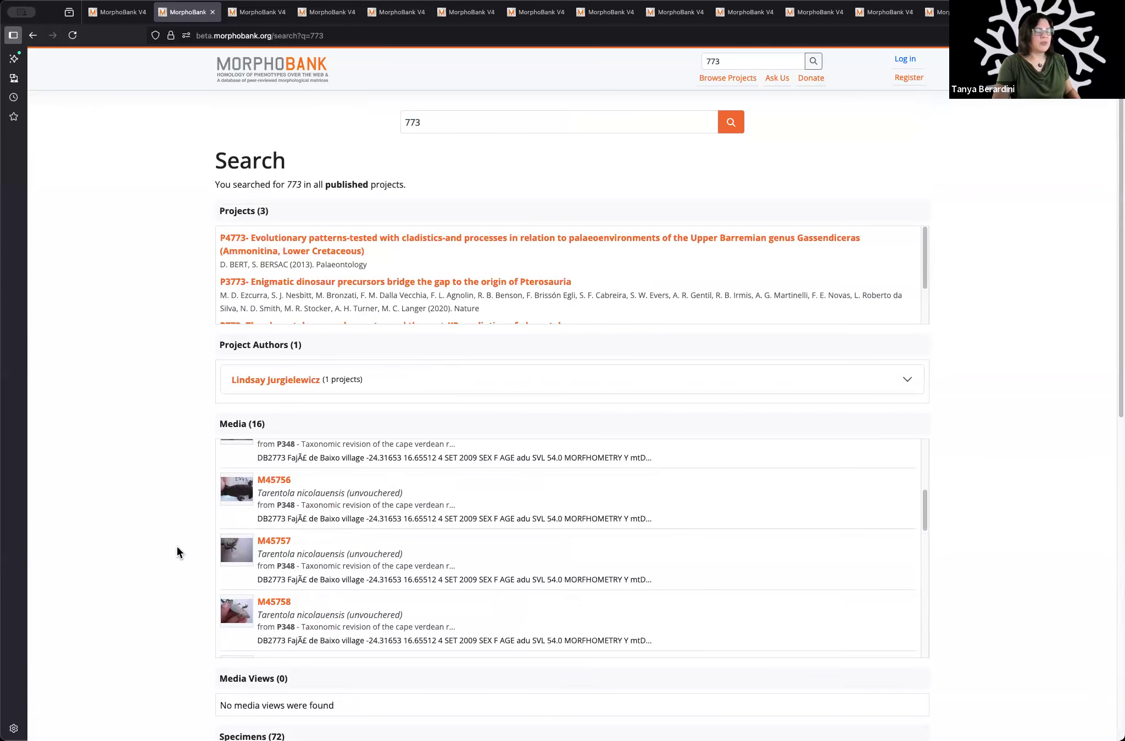
scroll(355, 272, down, 2)
Step: Switch to the Project 773 overview page and examine its abstract, contents, matrix and character statistics
click(258, 12)
click(211, 12)
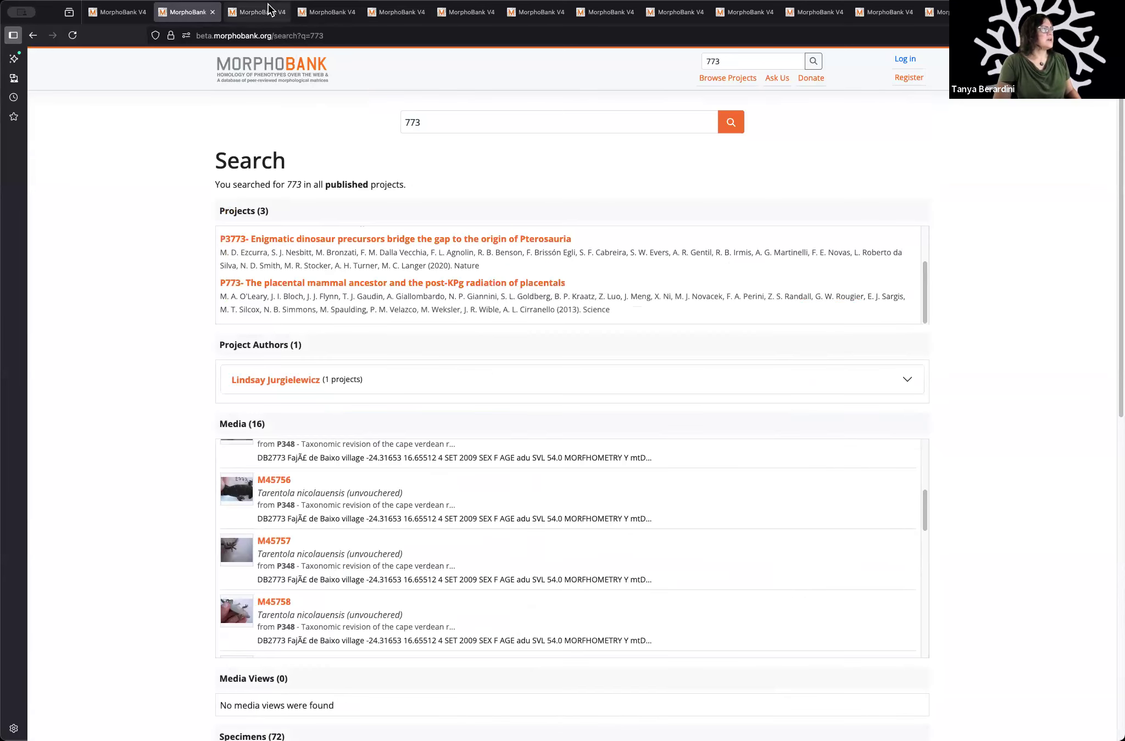
key(ctrl+Tab)
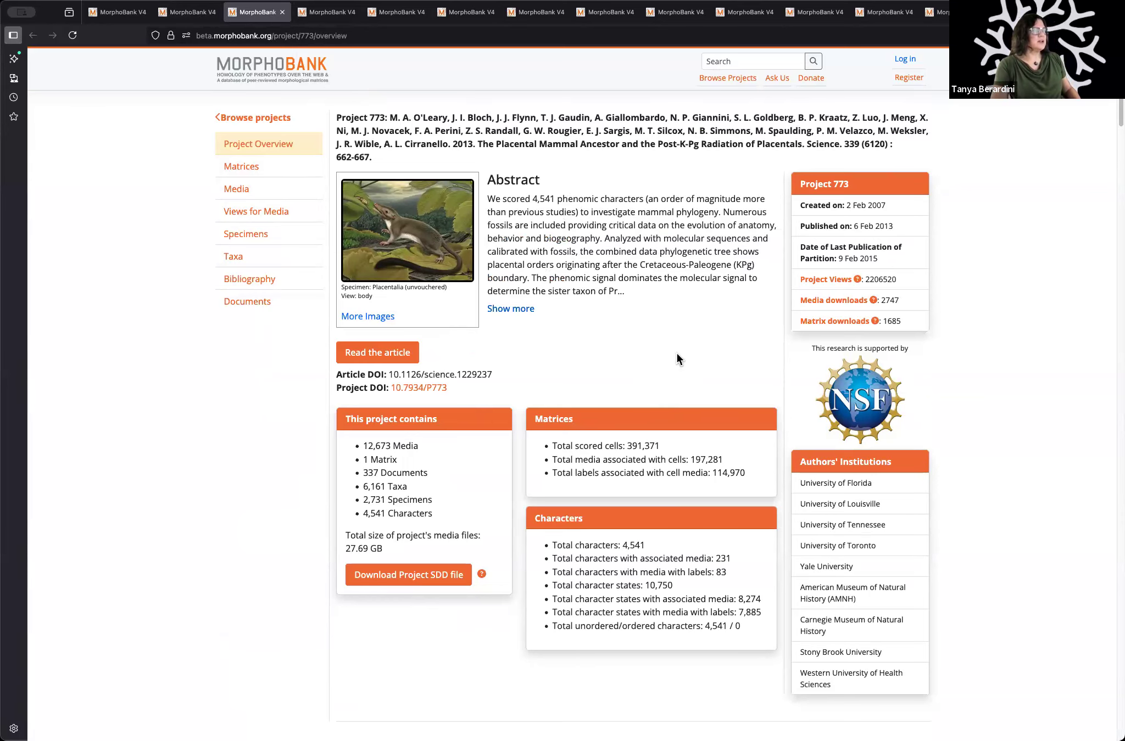
scroll(967, 486, down, 3)
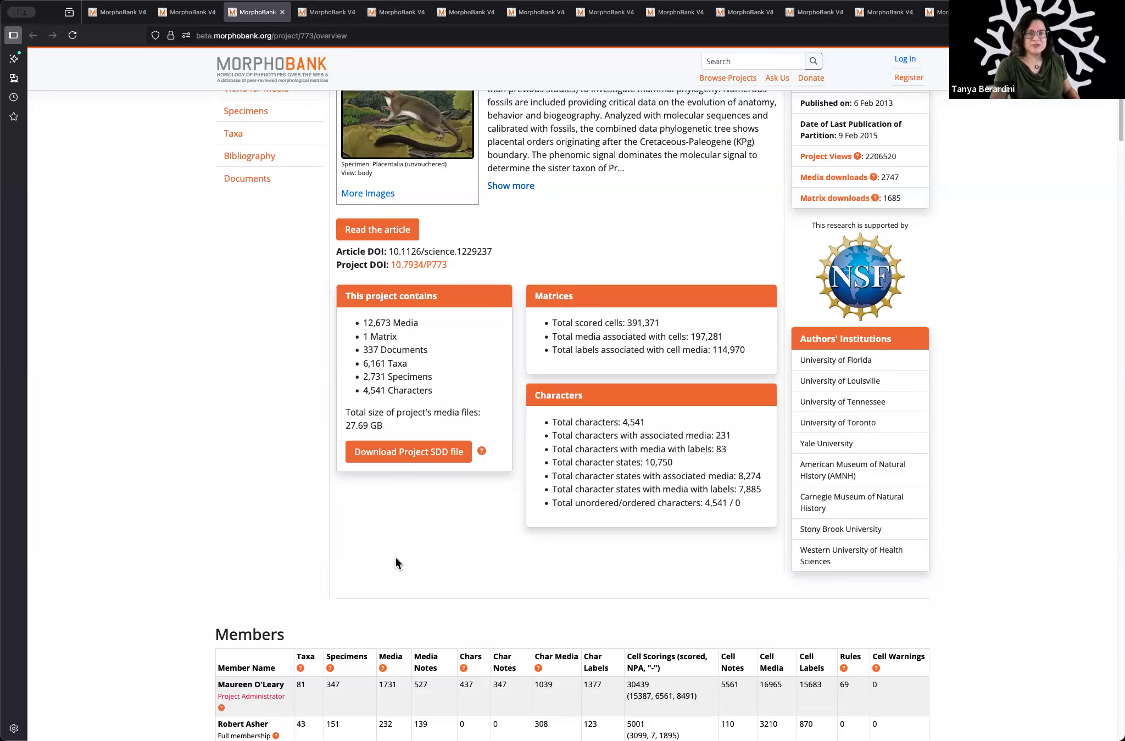
Step: Examine the Members table of Project 773 for each member's role and contributions
scroll(476, 574, down, 8)
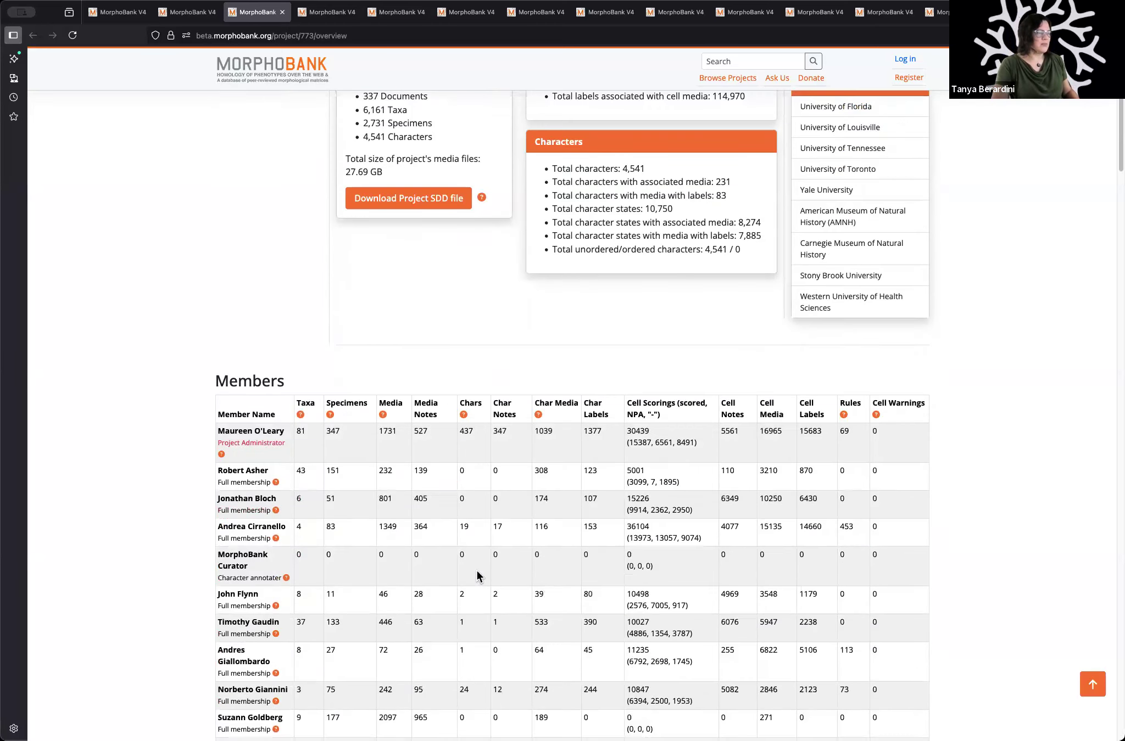
scroll(454, 486, down, 3)
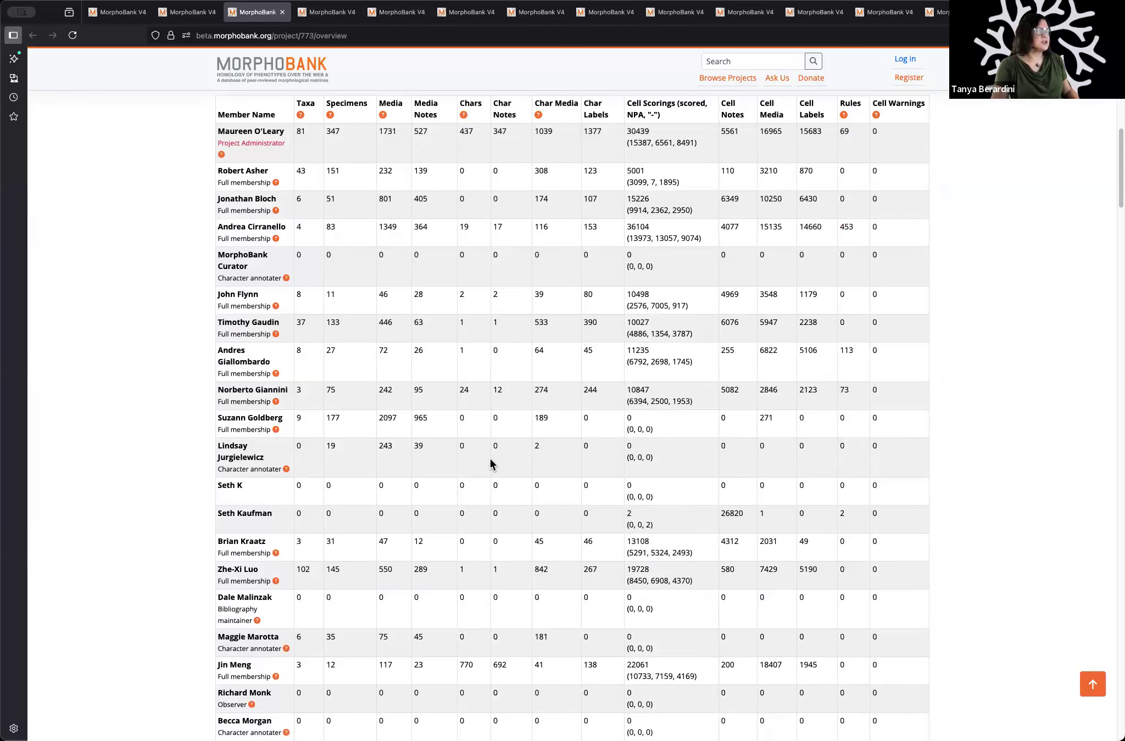
scroll(491, 464, down, 1)
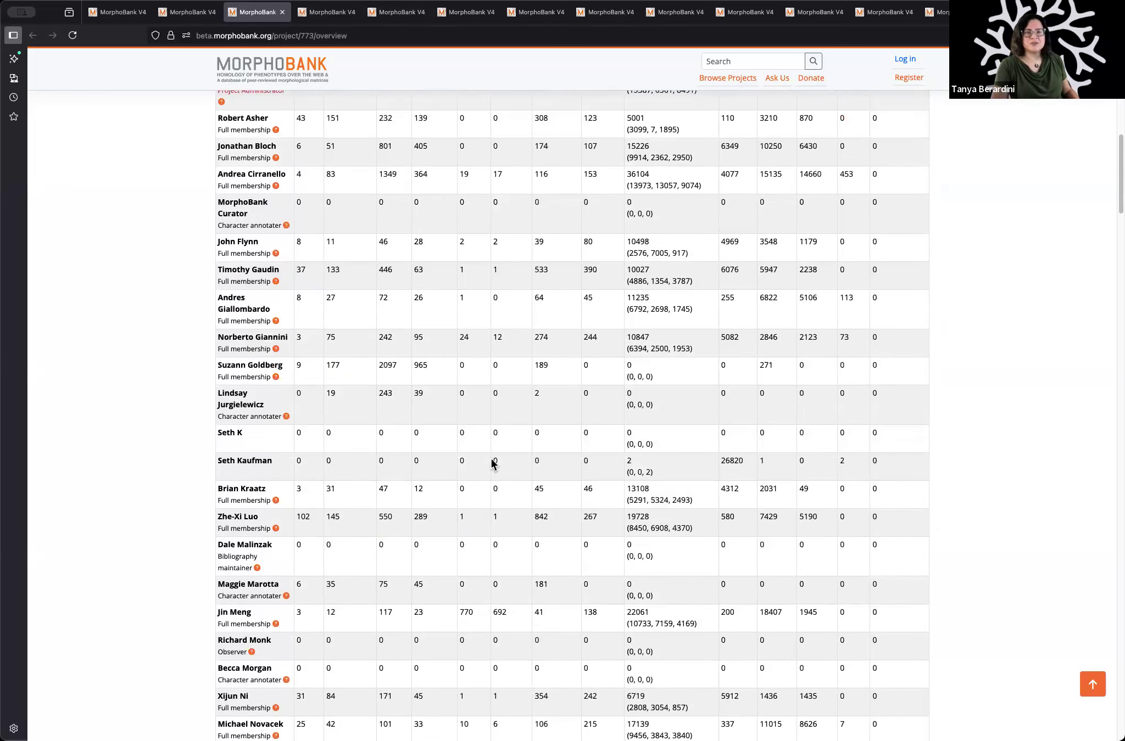
scroll(491, 464, down, 1)
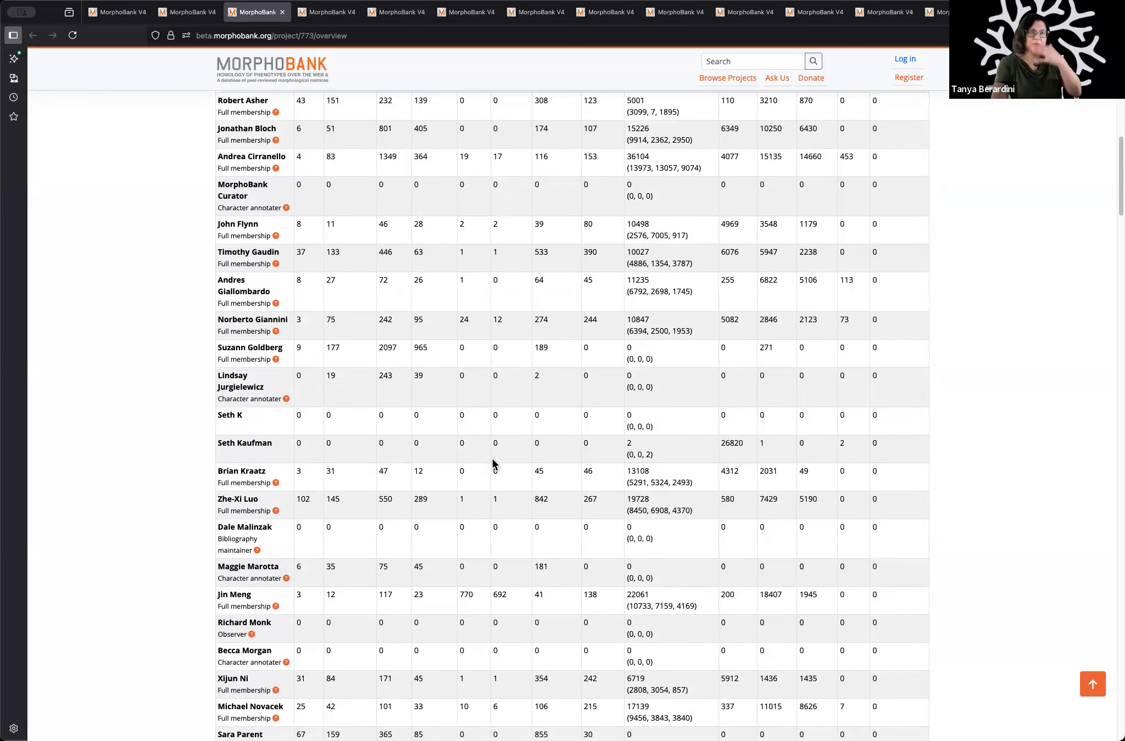
scroll(492, 464, down, 3)
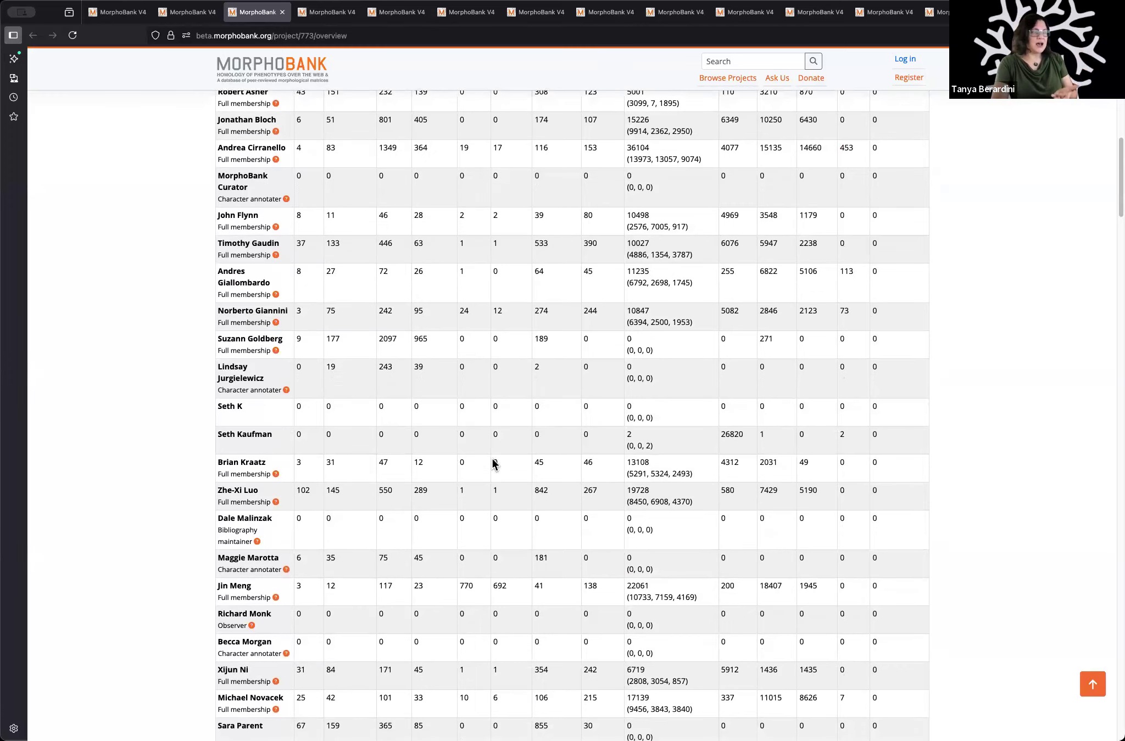
scroll(492, 464, down, 18)
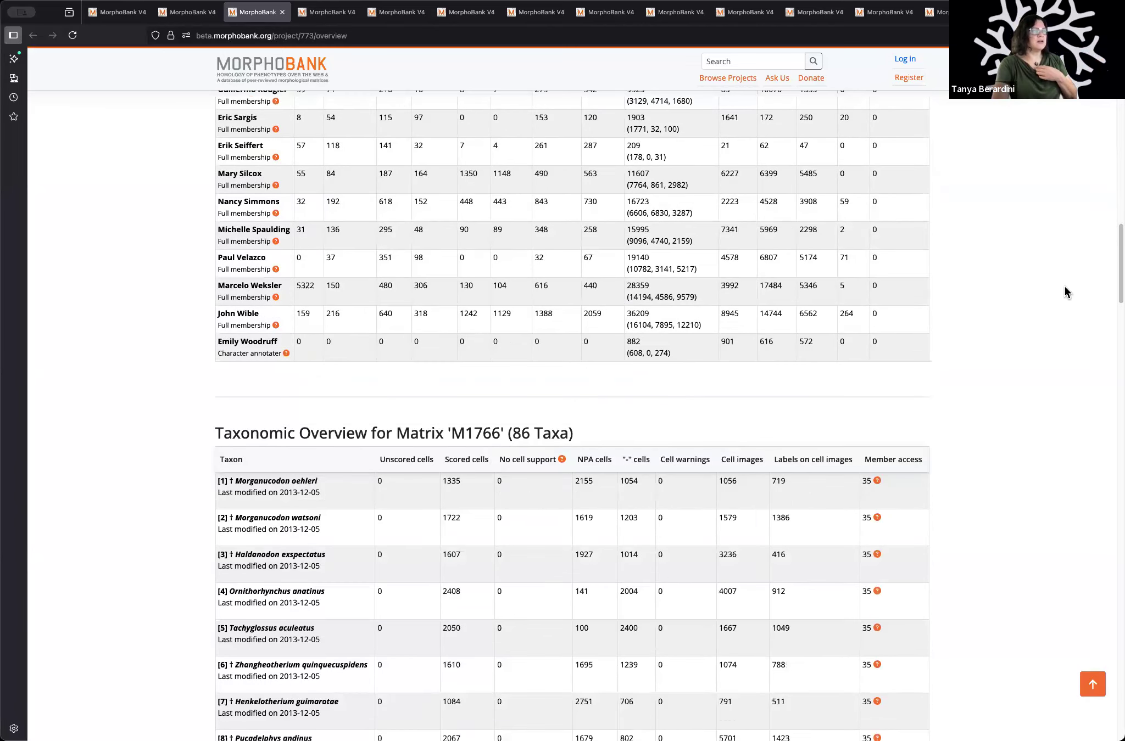
scroll(1022, 341, up, 20)
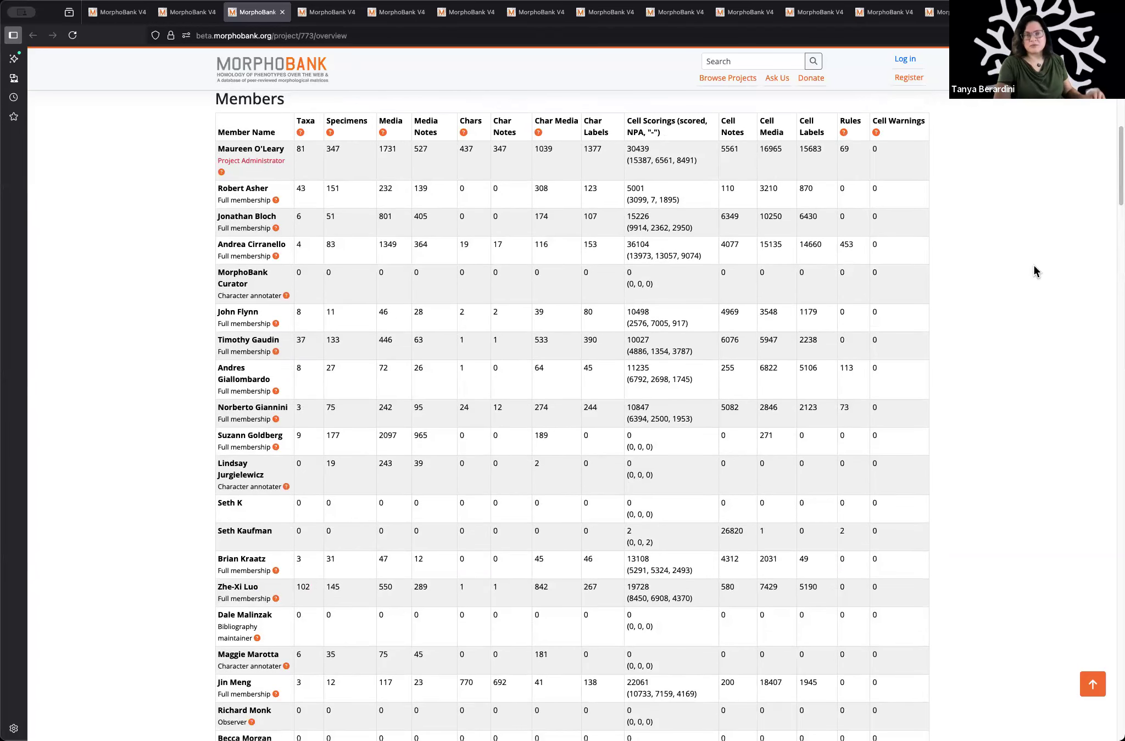
scroll(1040, 278, down, 1)
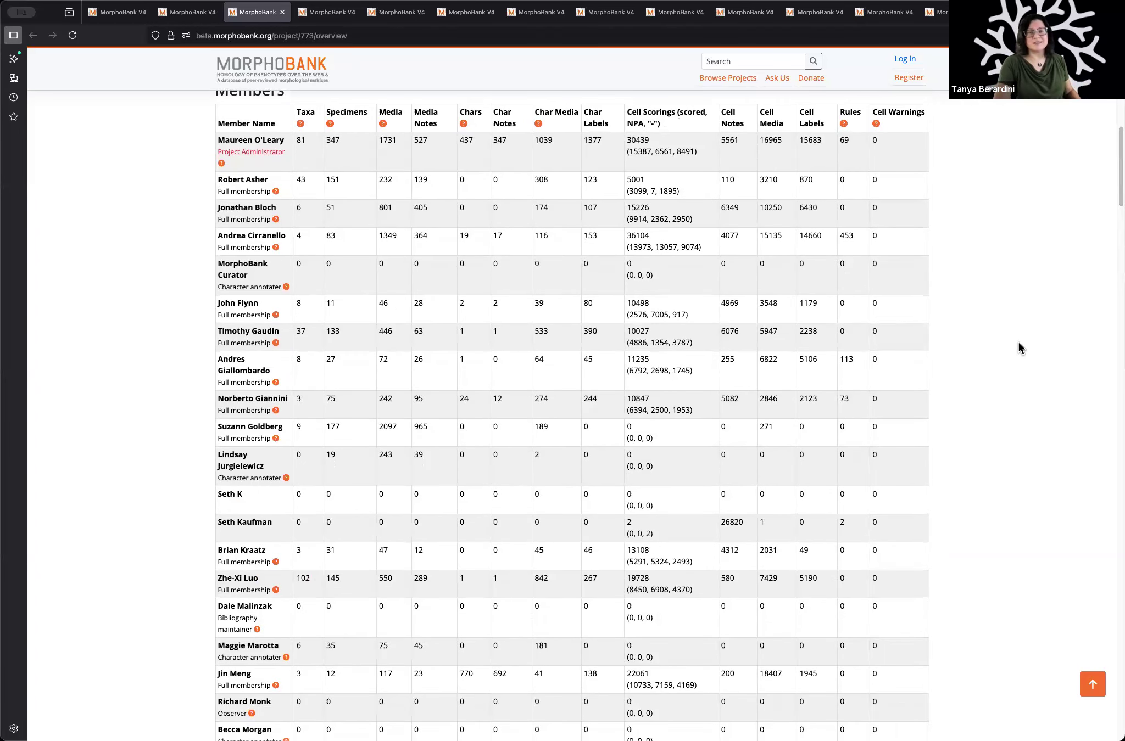
scroll(1018, 349, down, 5)
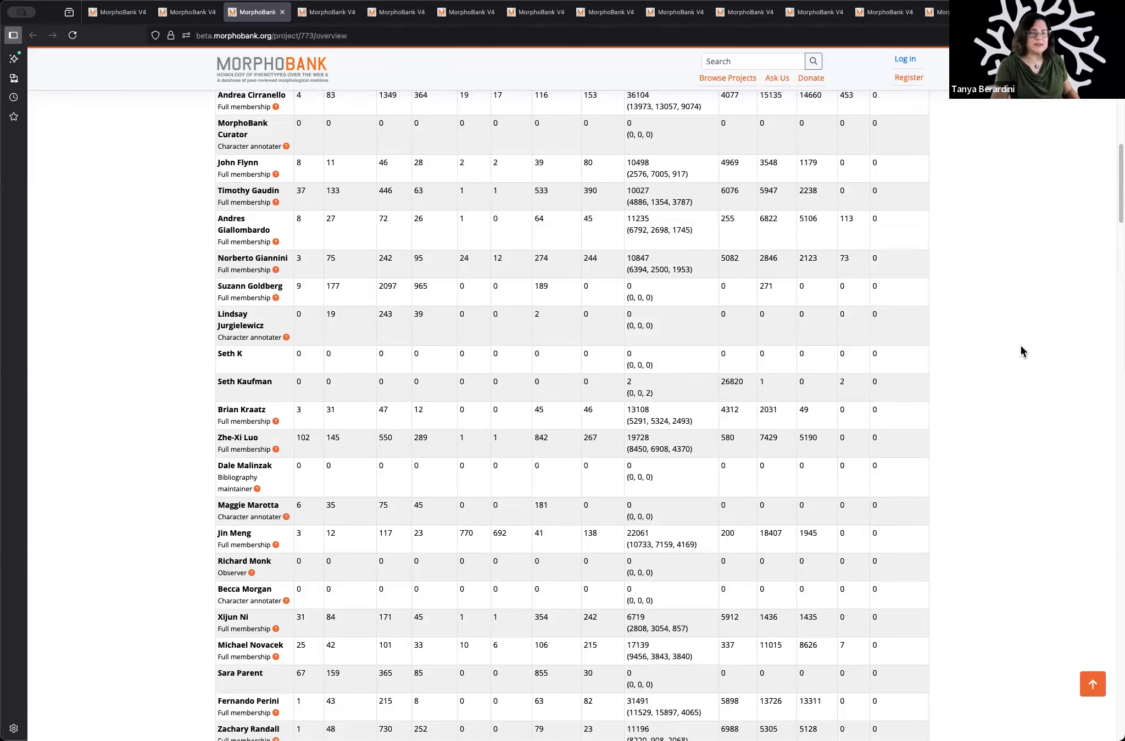
Step: Examine the Taxonomic Overview for Matrix M1766, then return to the project summary and its view count
scroll(1020, 346, down, 10)
scroll(1020, 346, down, 5)
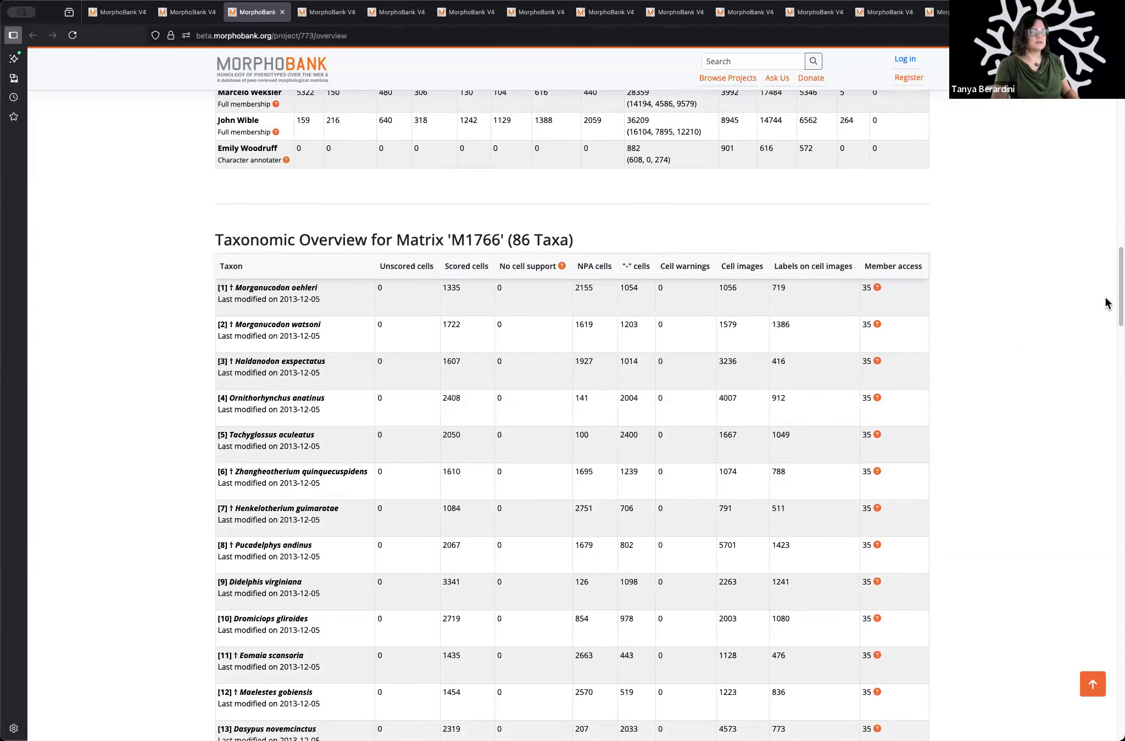
scroll(1066, 337, down, 6)
scroll(1066, 334, down, 5)
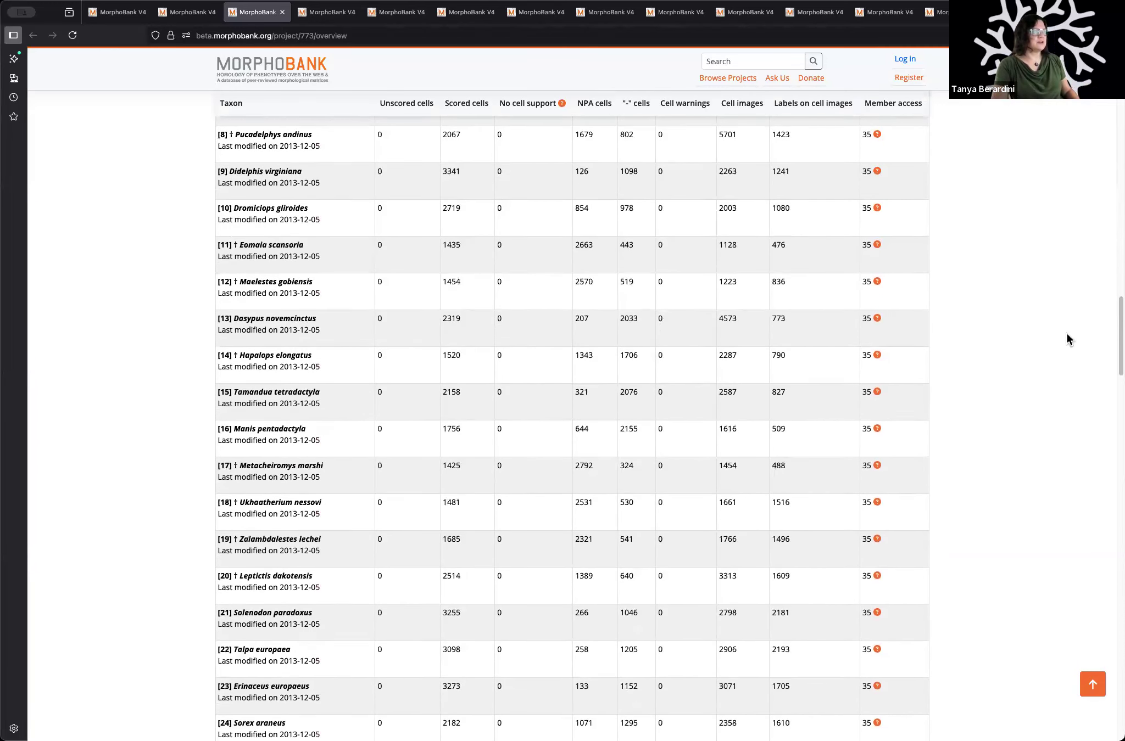
scroll(1065, 335, down, 4)
scroll(1065, 335, down, 4)
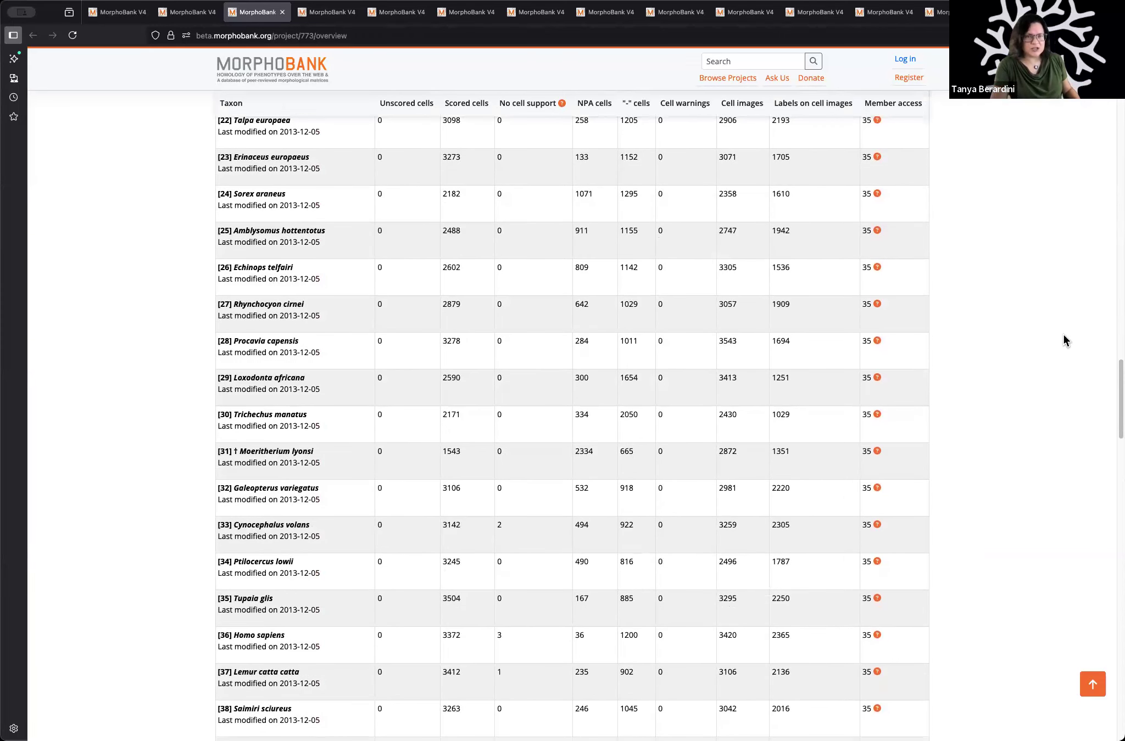
scroll(1064, 336, down, 4)
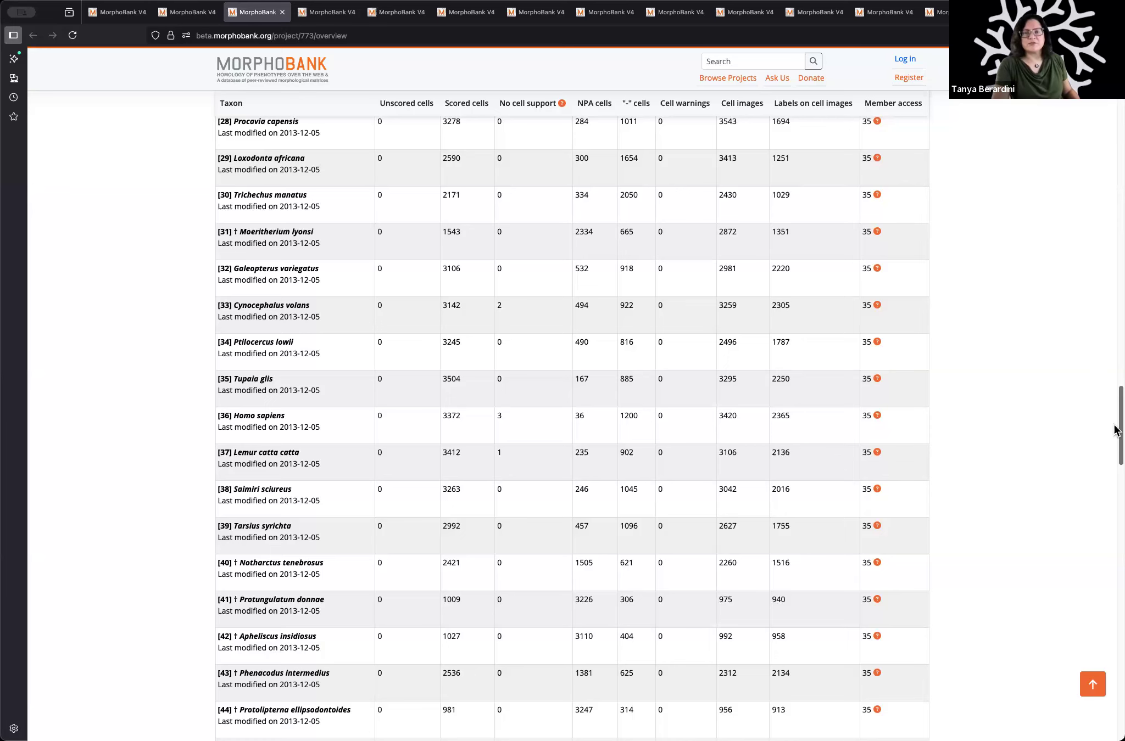
drag(1118, 413, 1081, 115)
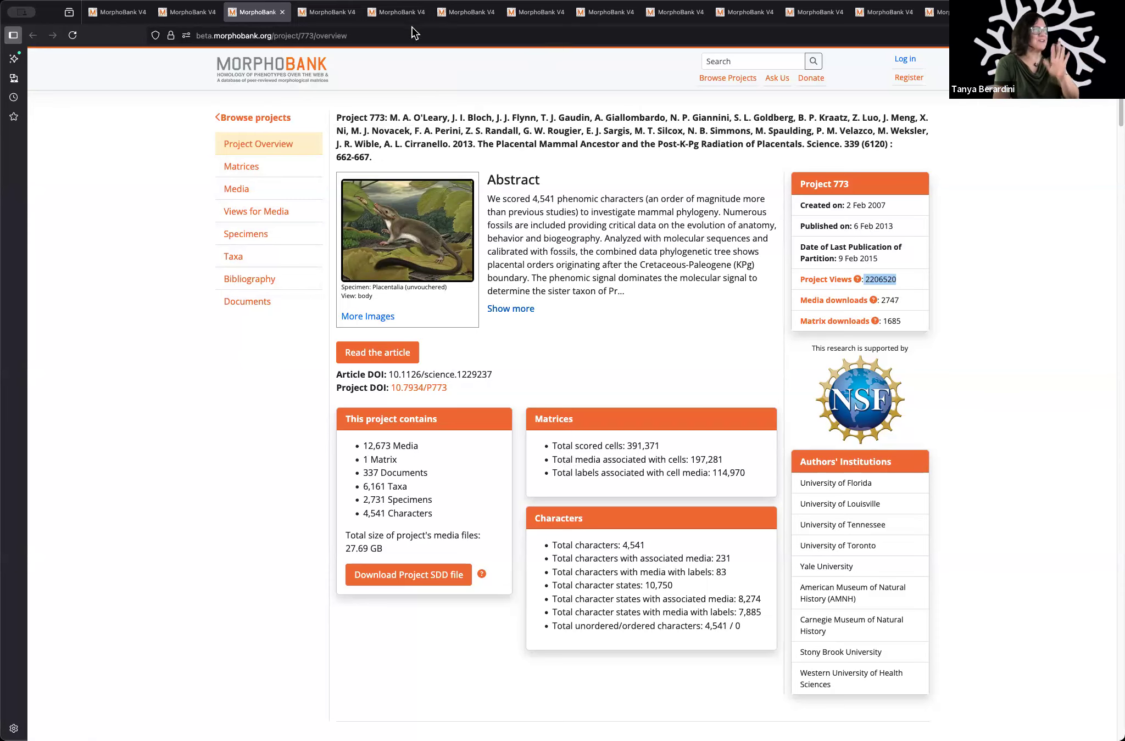
Step: View the Matrices page and the Media page of Project 773
click(333, 13)
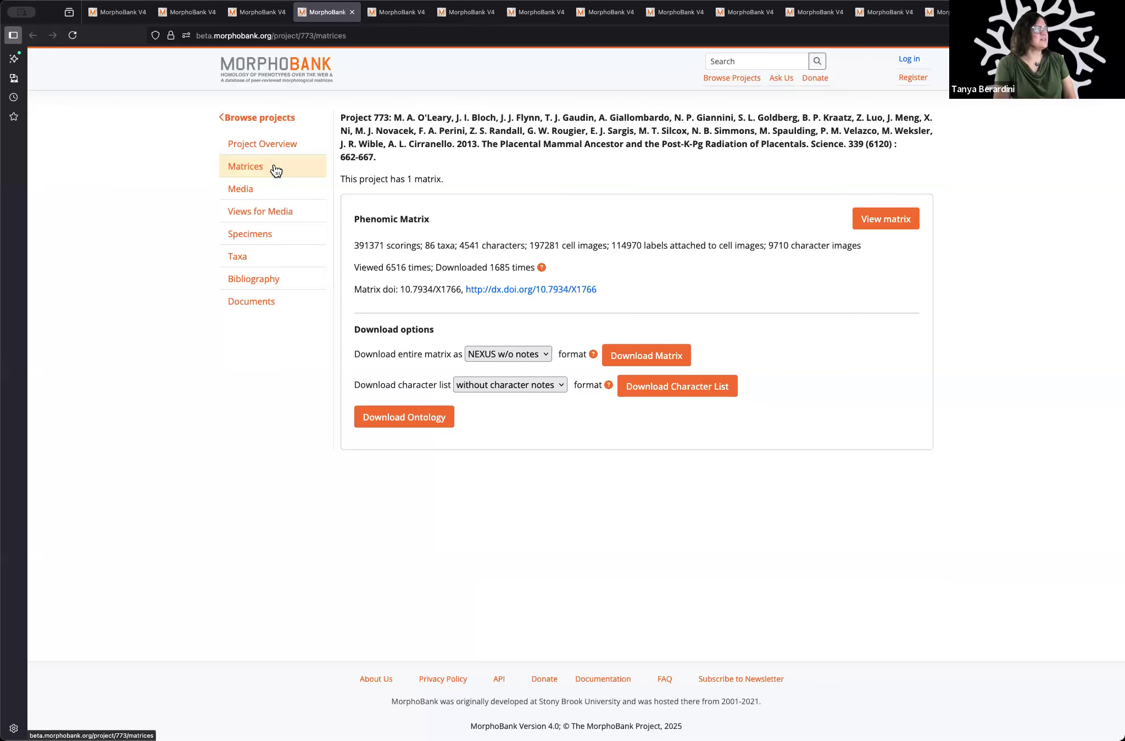
click(398, 14)
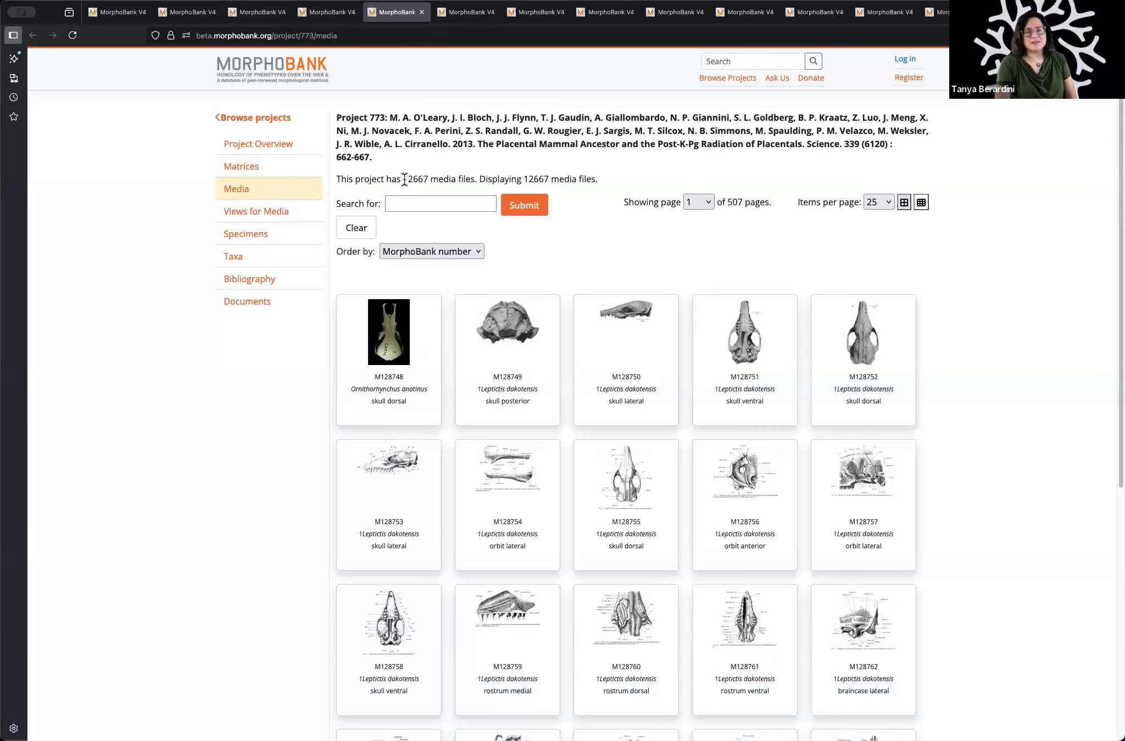
Step: Open the detail page of media M128748 and enlarge its skull image to 207% in the zoom viewer
click(391, 358)
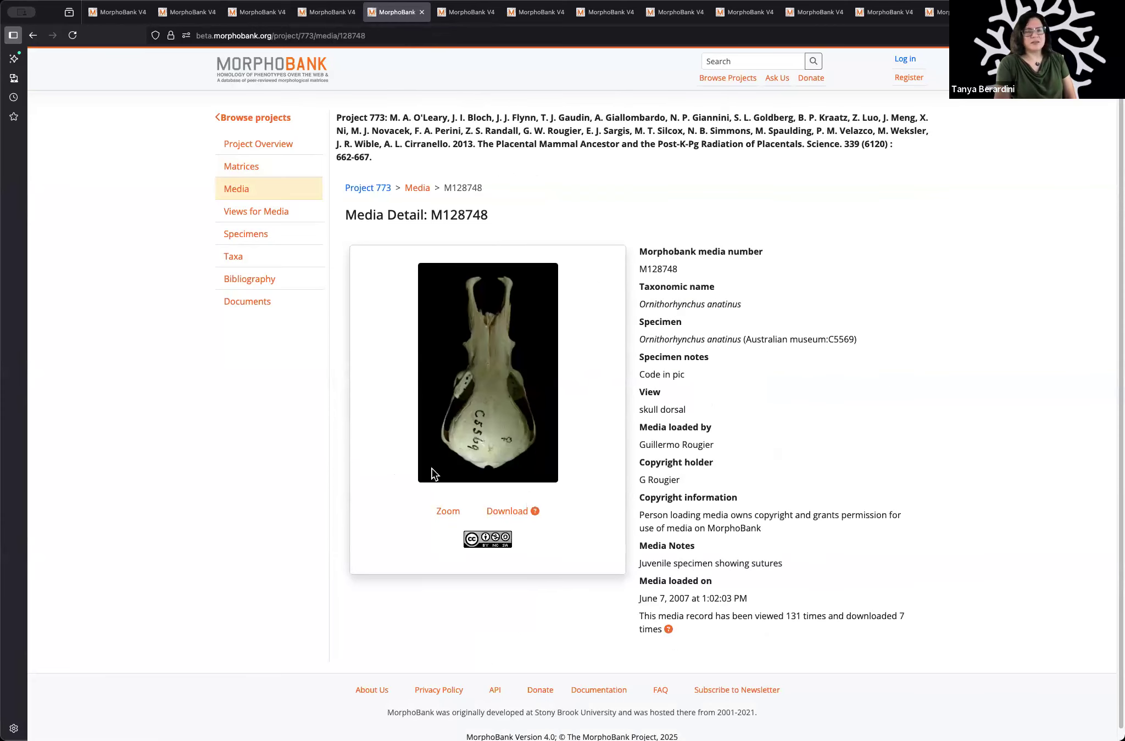
click(452, 511)
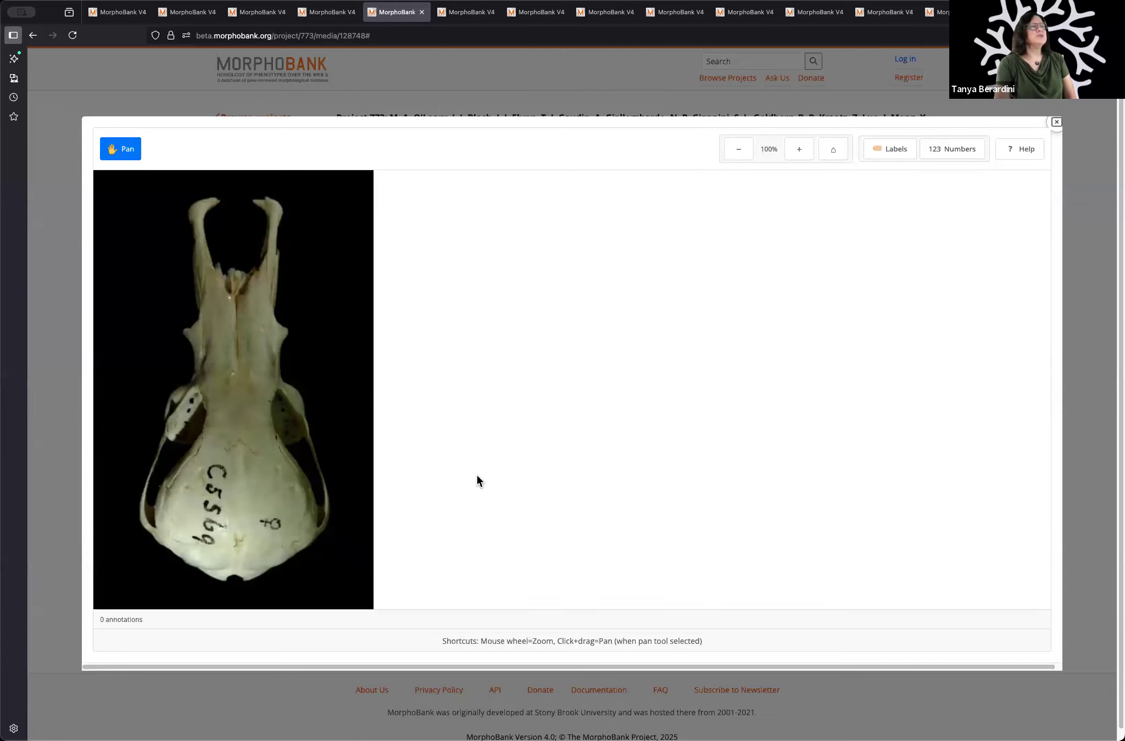
click(799, 156)
click(799, 157)
click(800, 157)
click(800, 158)
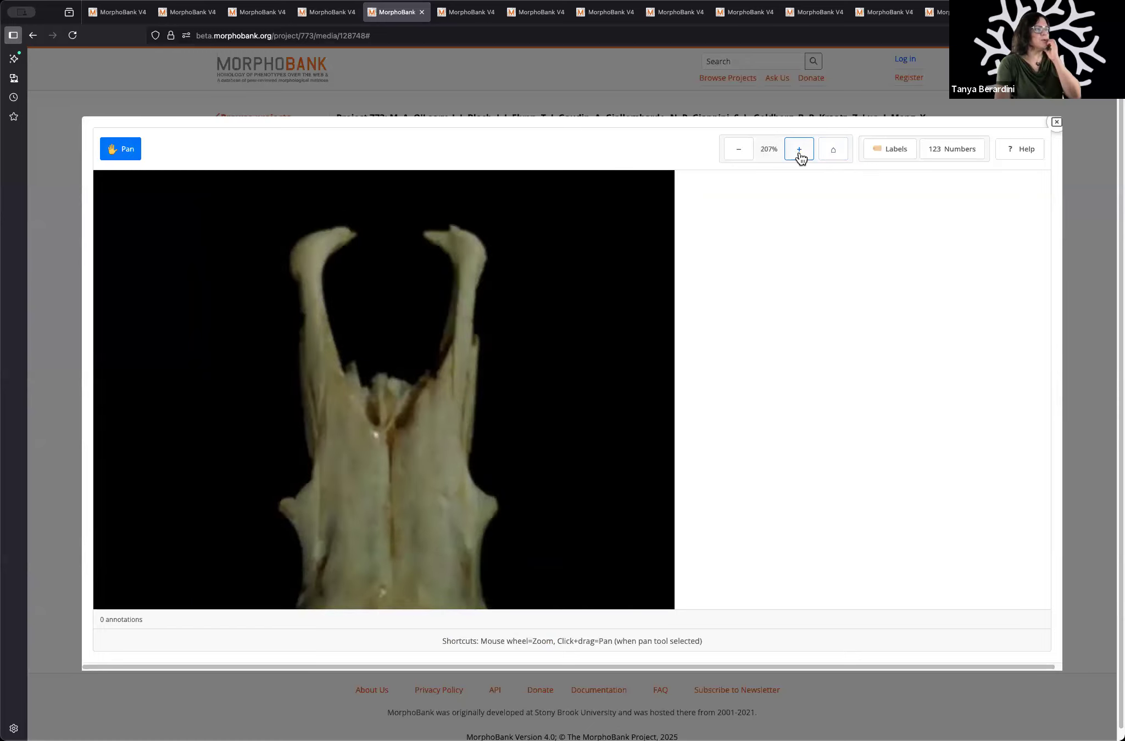
Step: Enlarge the skull image to 249%, then leave the zoom viewer and return to Project 773's media list
click(799, 157)
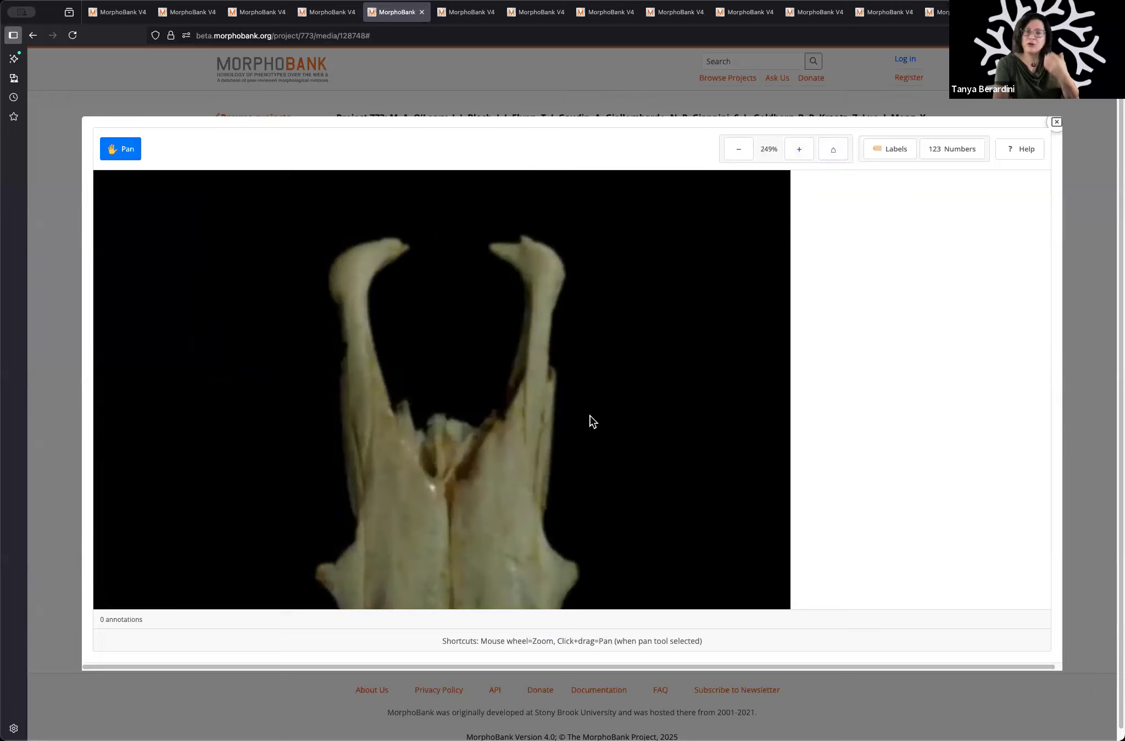
click(1056, 123)
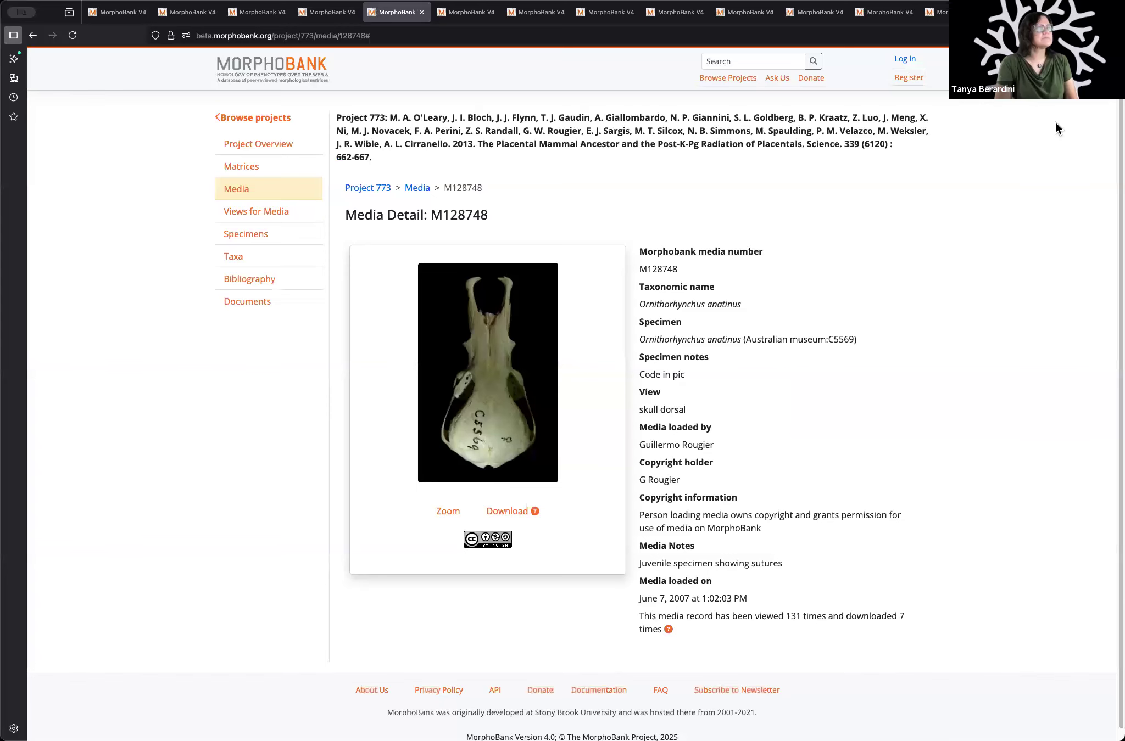
click(264, 195)
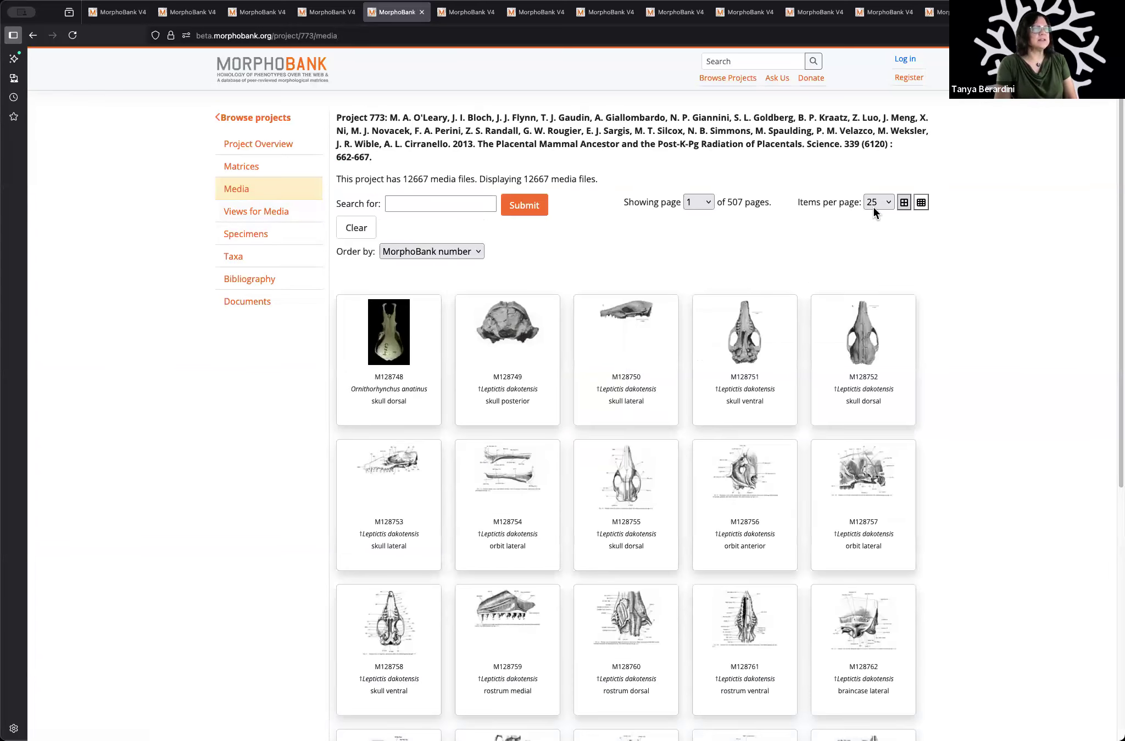
Step: Show the project media as a compact thumbnail grid with 100 items per page and look through the first page
click(921, 203)
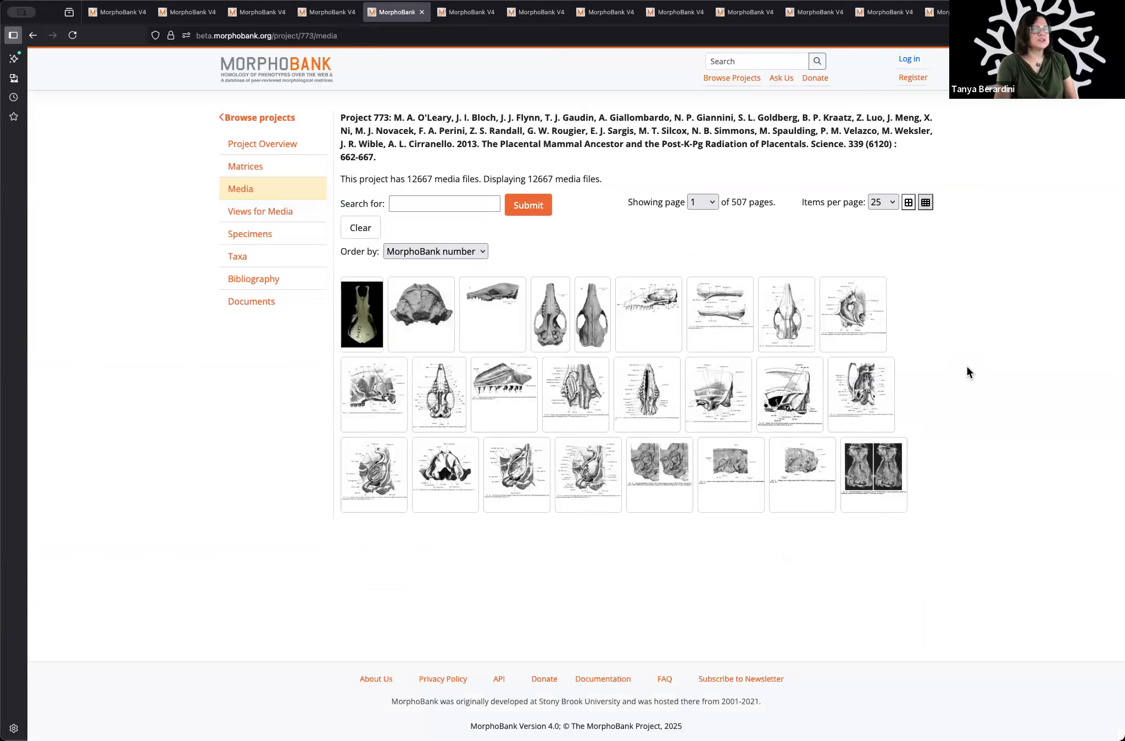
click(880, 200)
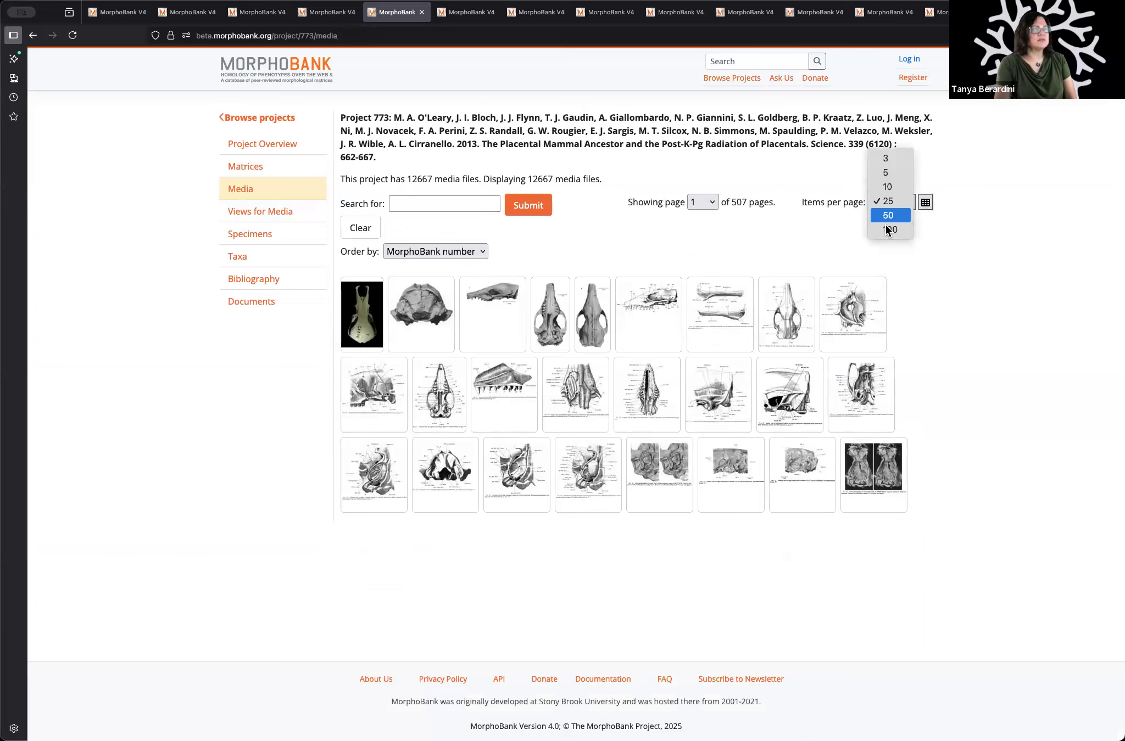
click(886, 230)
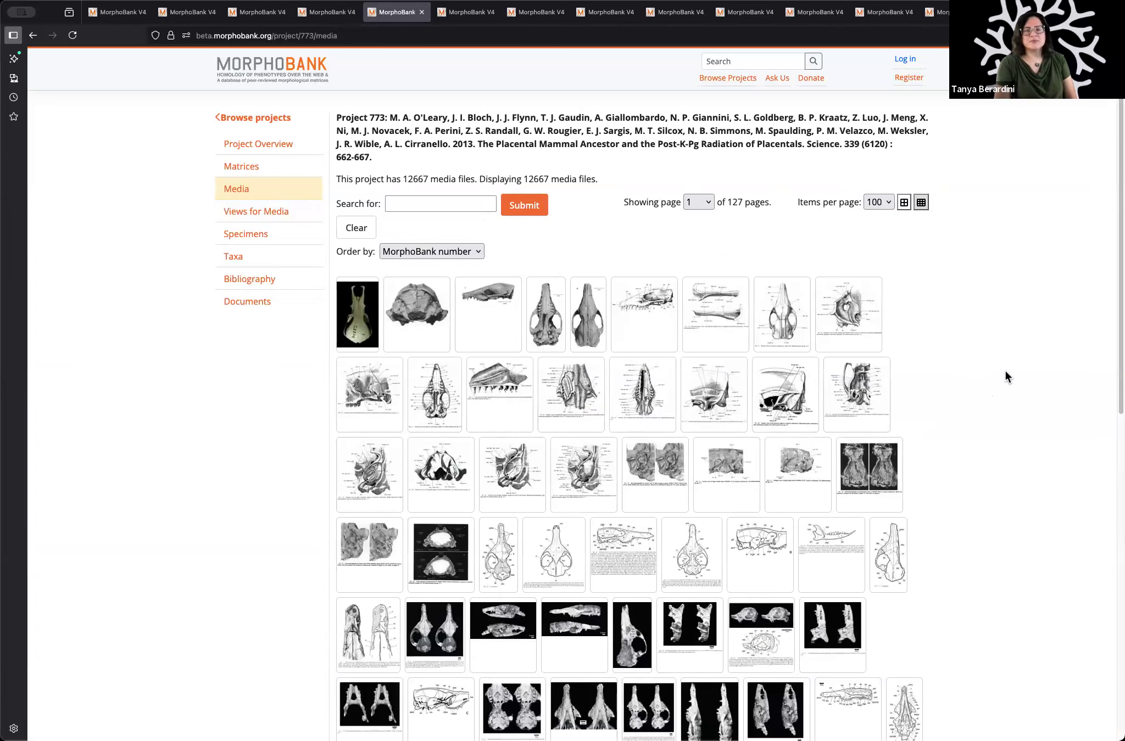
scroll(1002, 367, down, 5)
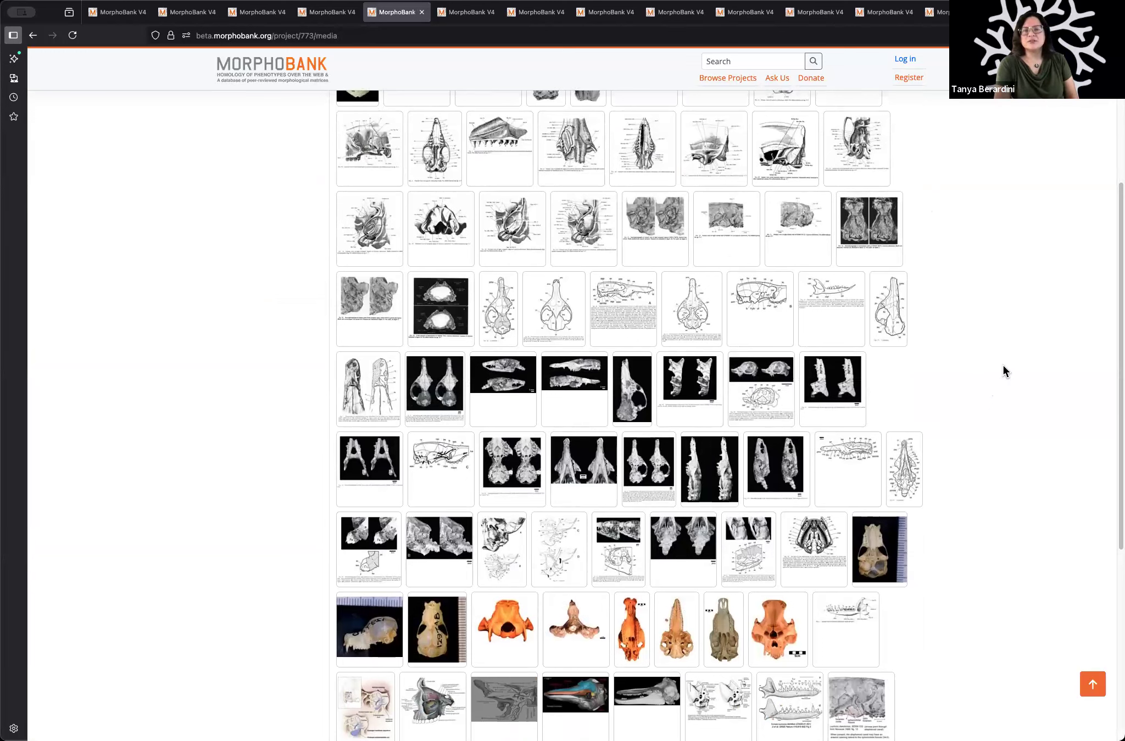
scroll(1003, 366, down, 6)
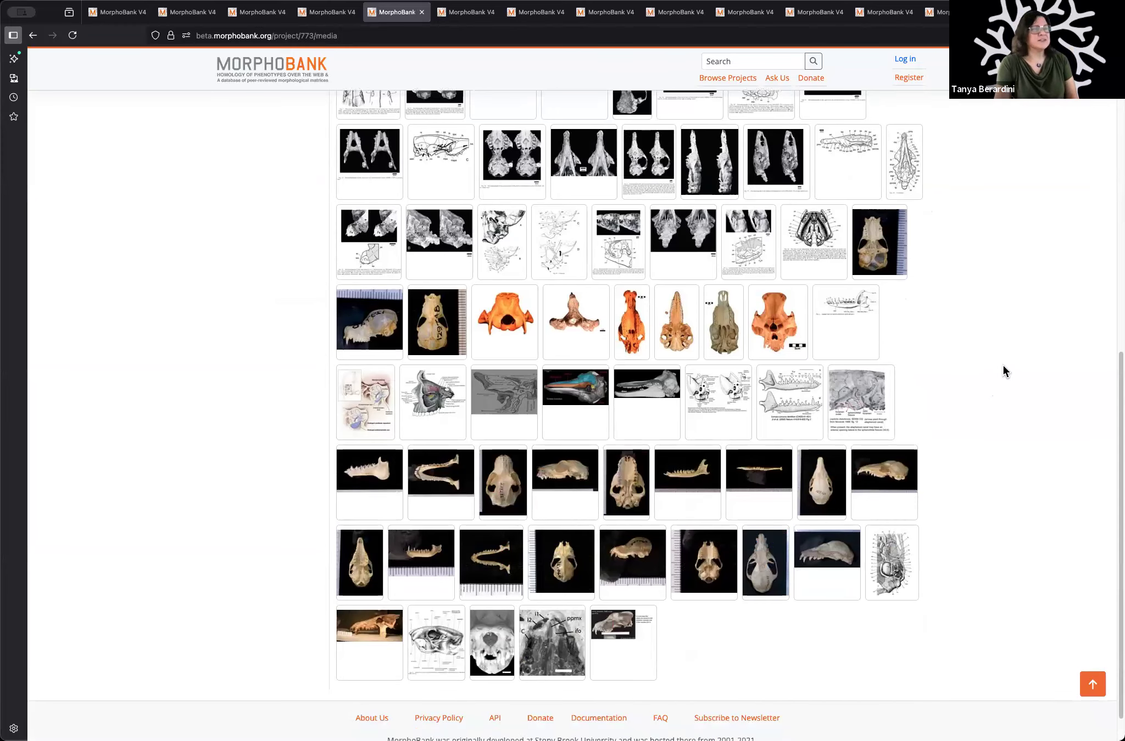
scroll(1003, 366, up, 10)
scroll(1003, 366, up, 2)
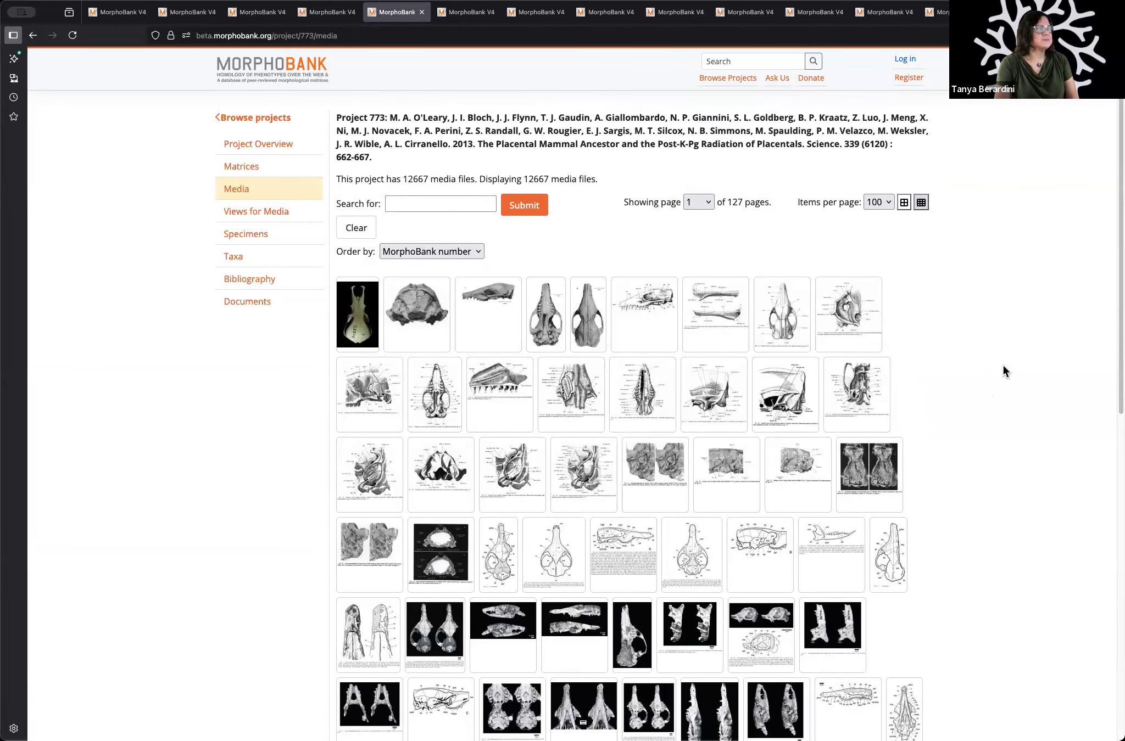
Step: Go to page 11 of the media list and look through its thumbnails
click(690, 203)
click(700, 367)
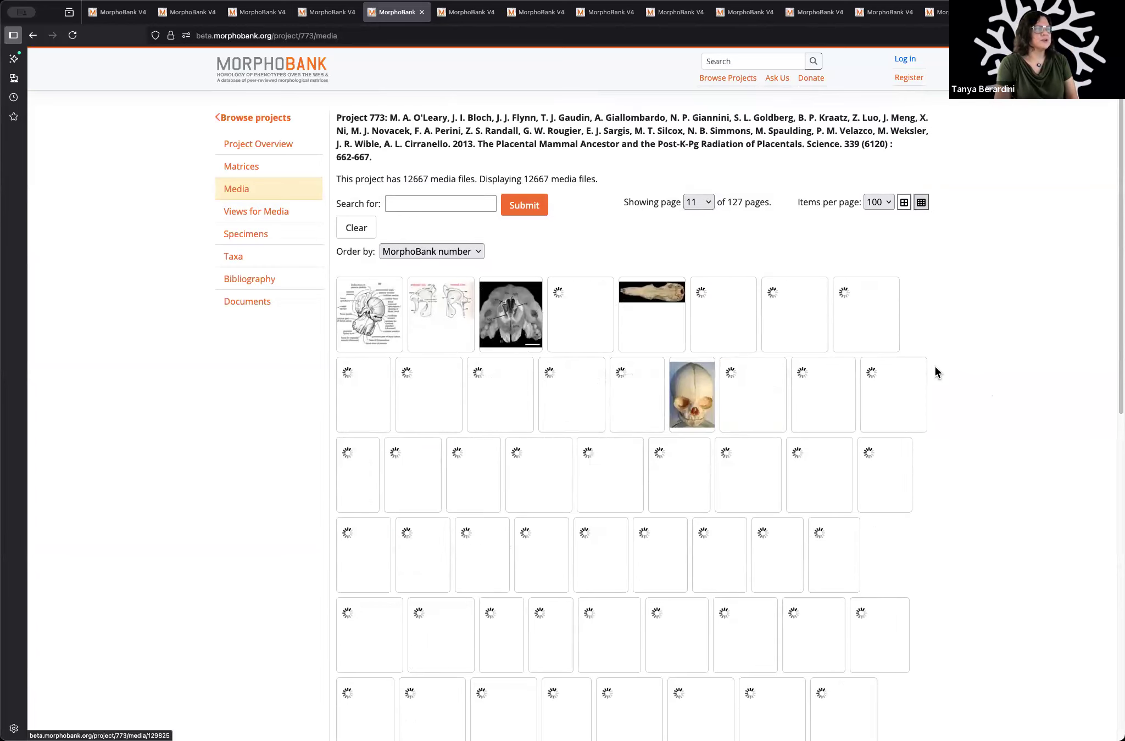
scroll(967, 348, down, 5)
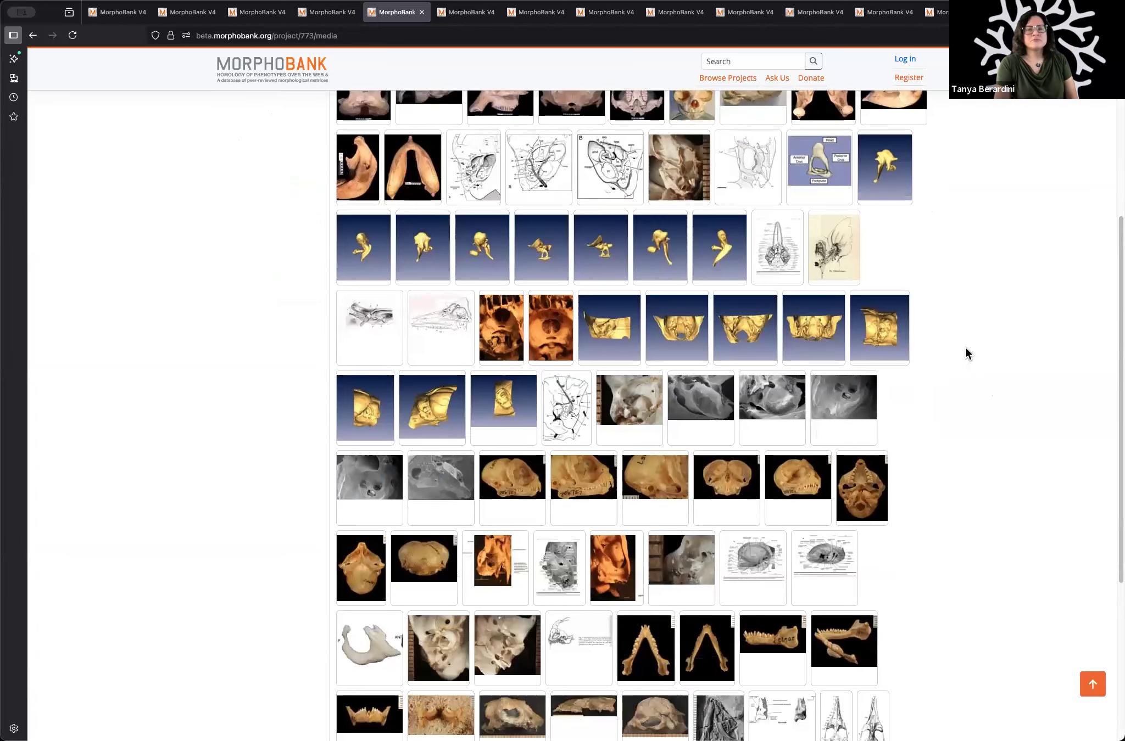
scroll(966, 348, up, 5)
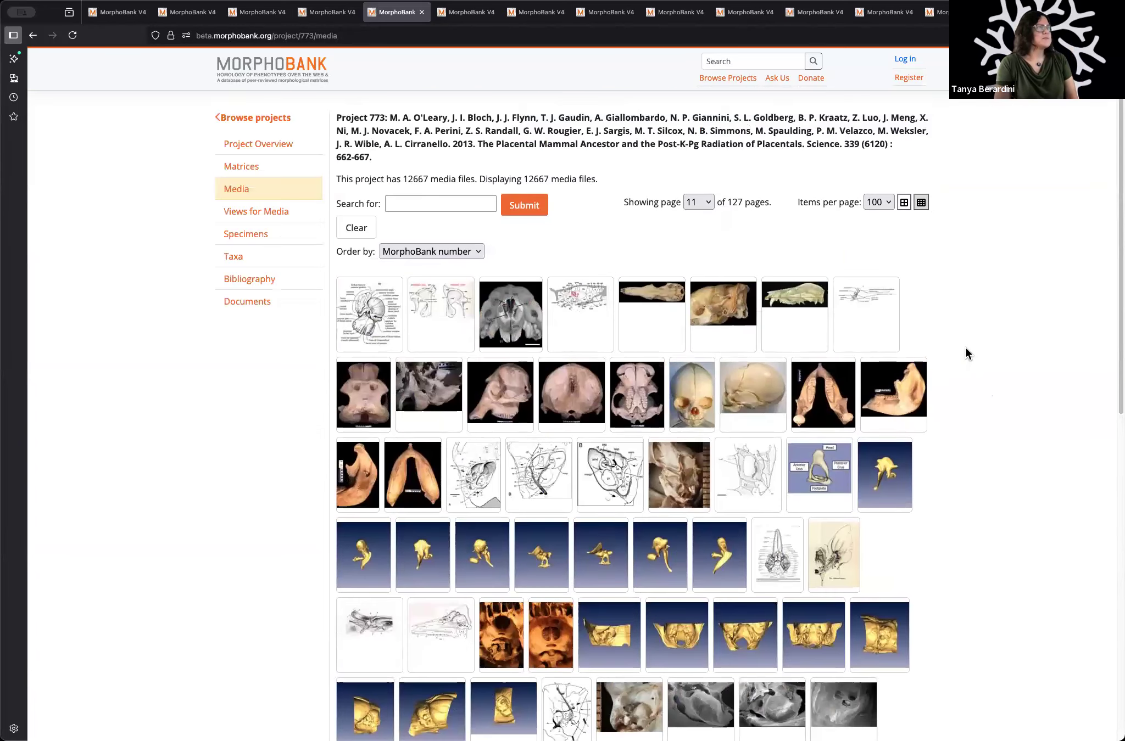
Step: Open the project's Views for Media list and look through the anatomical view names
click(266, 214)
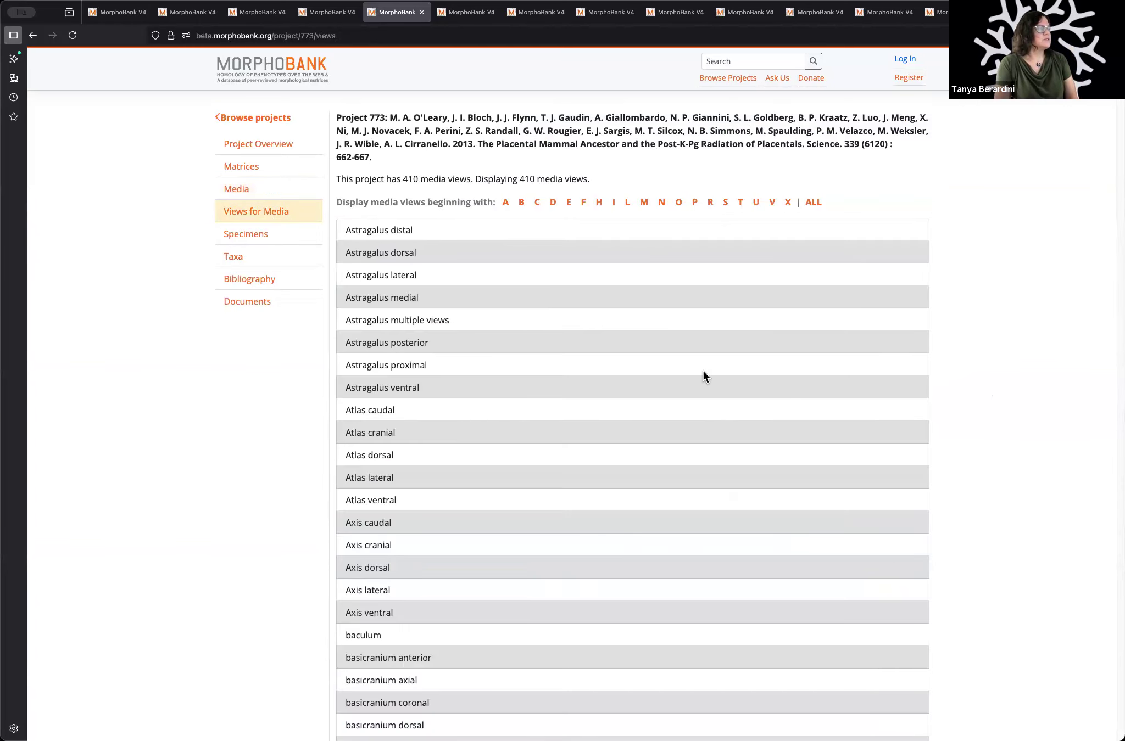
scroll(703, 377, down, 10)
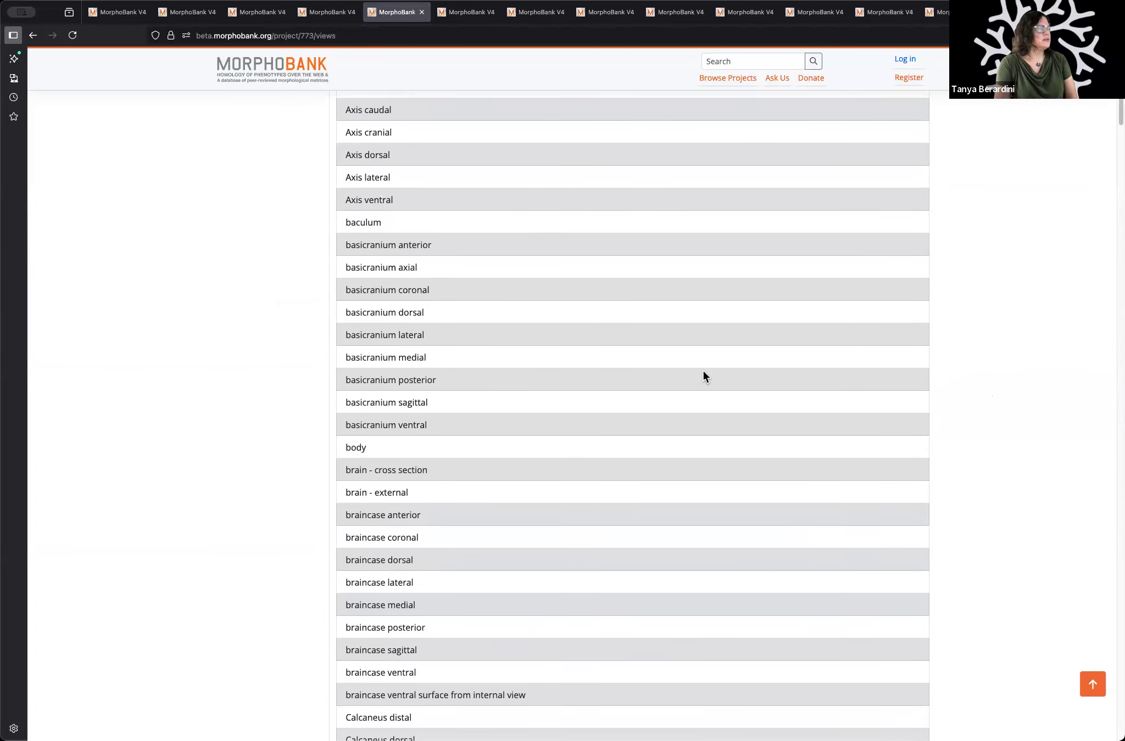
scroll(703, 377, down, 3)
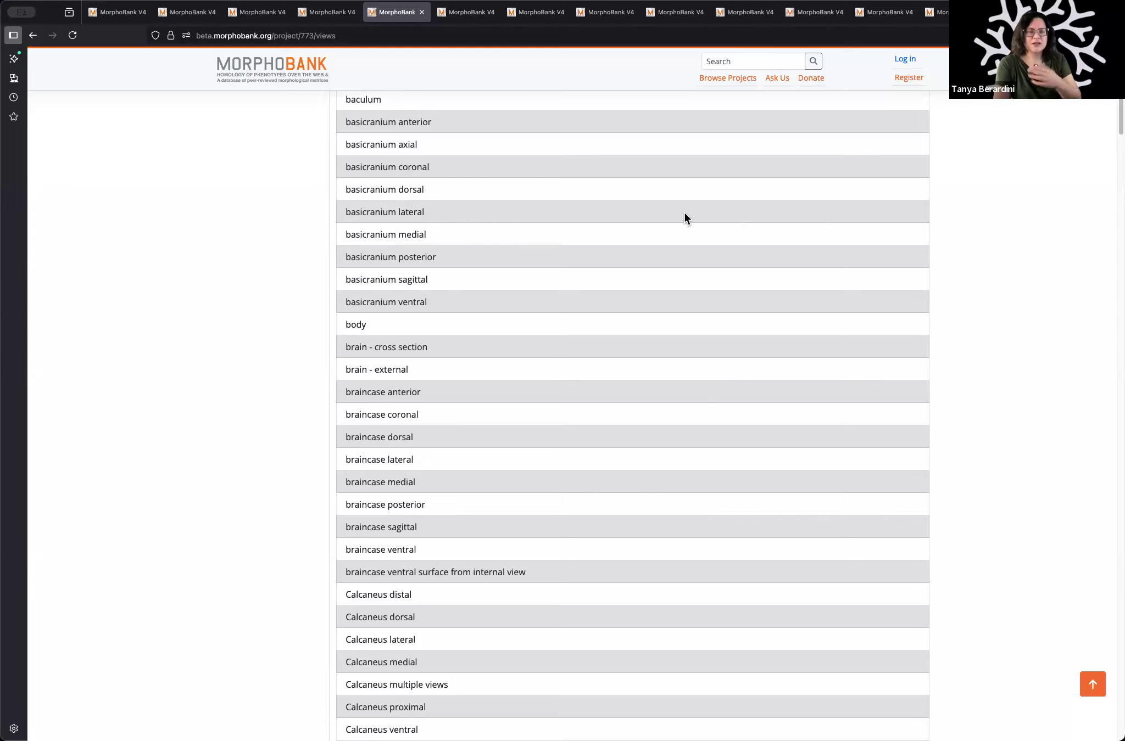
scroll(640, 271, up, 10)
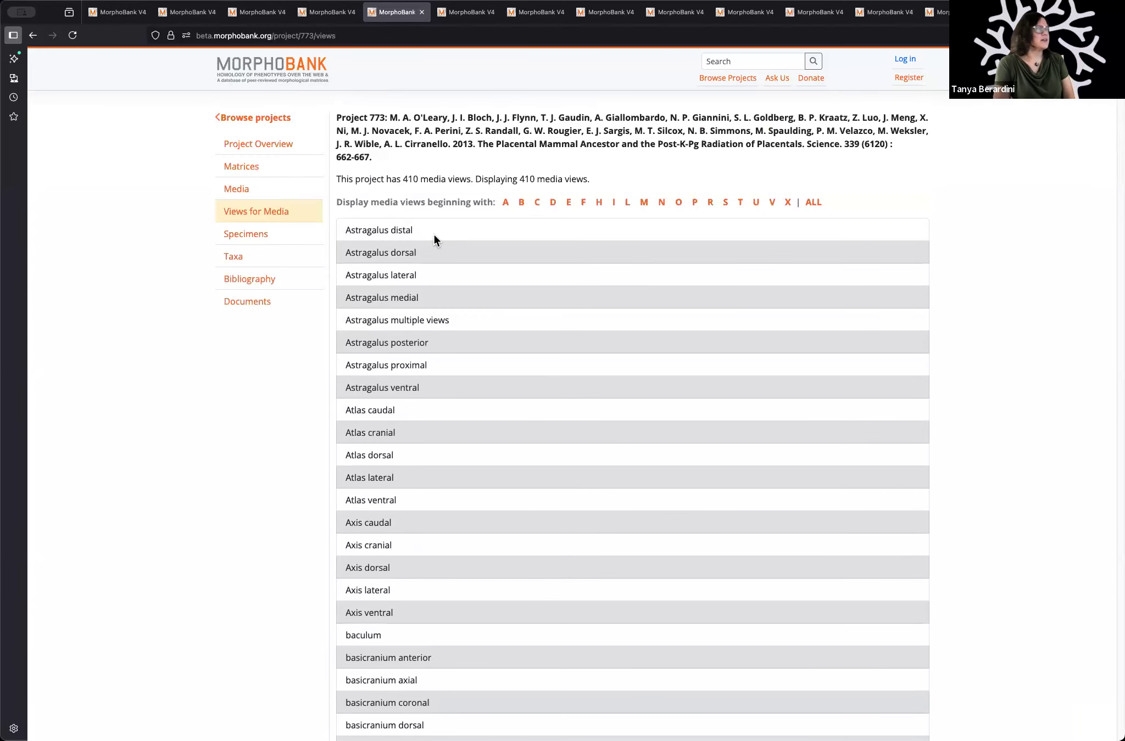
Step: Browse the project's specimen list, view the details of Megalohyrax eocaenus (DPC:3383), and return to the list
click(270, 241)
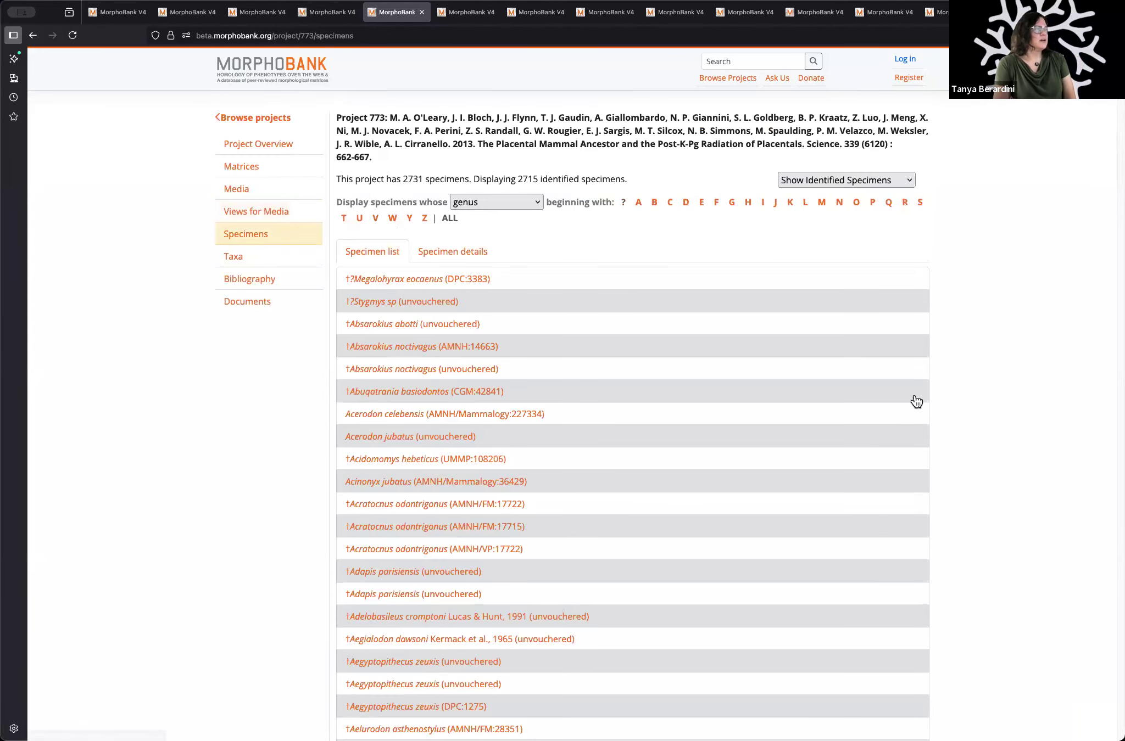
scroll(1000, 371, down, 3)
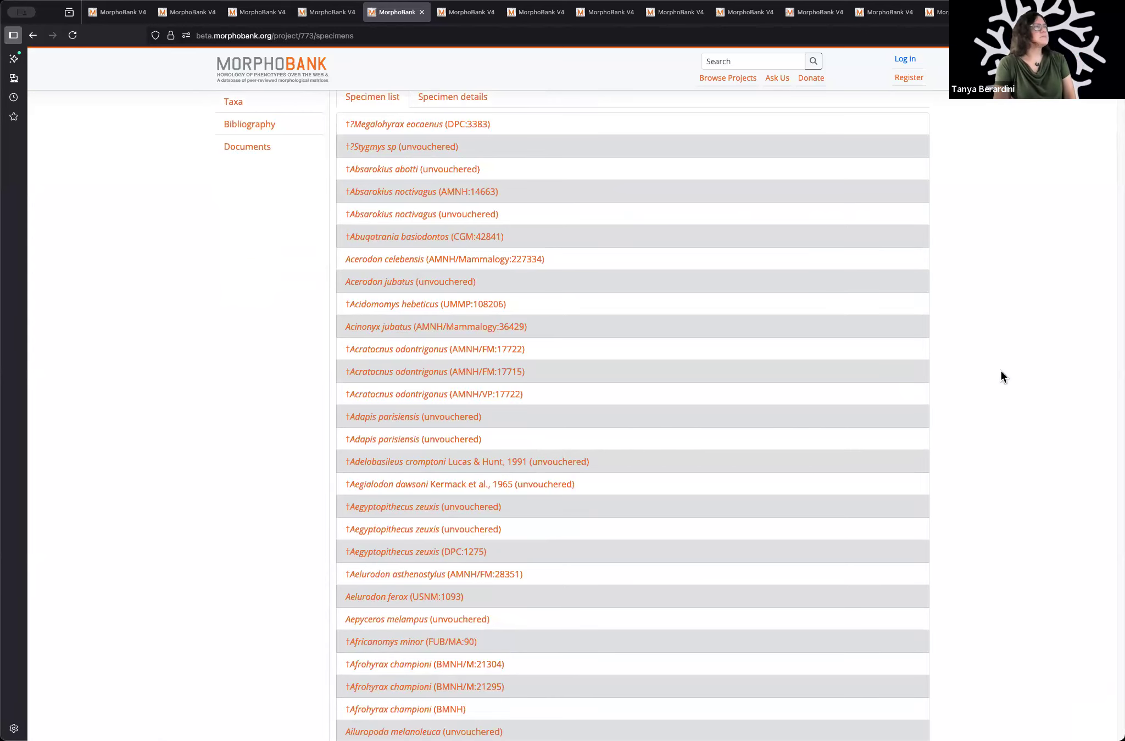
scroll(1000, 371, up, 3)
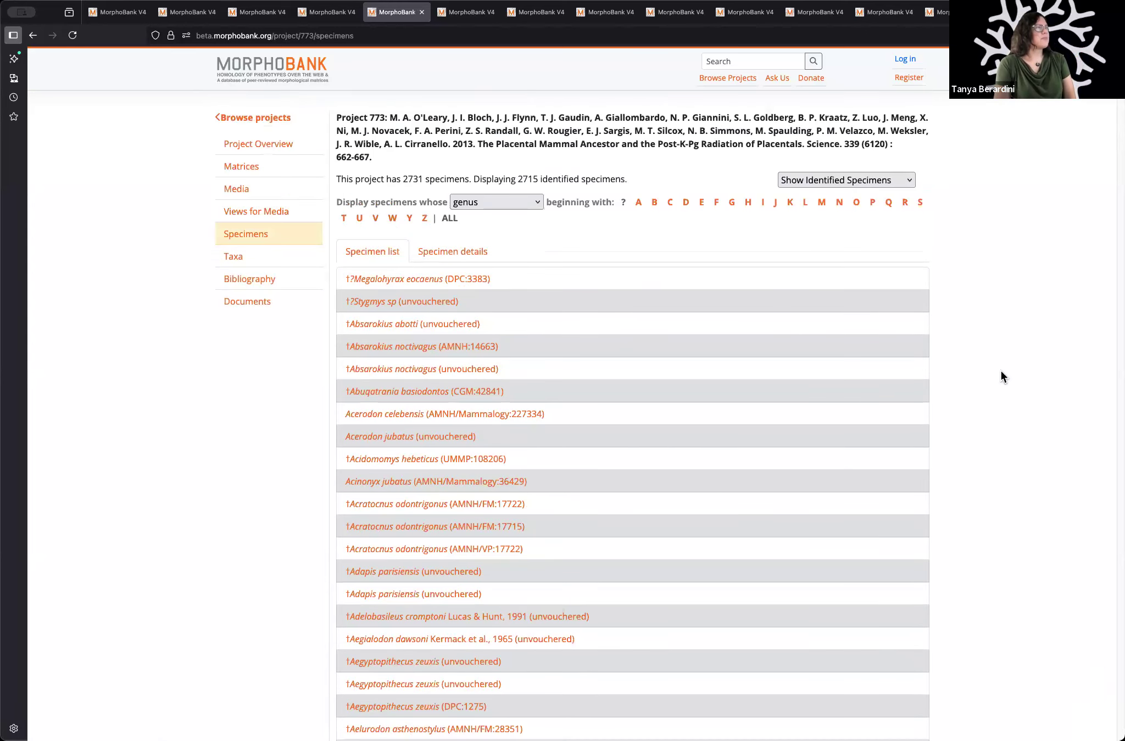
click(475, 278)
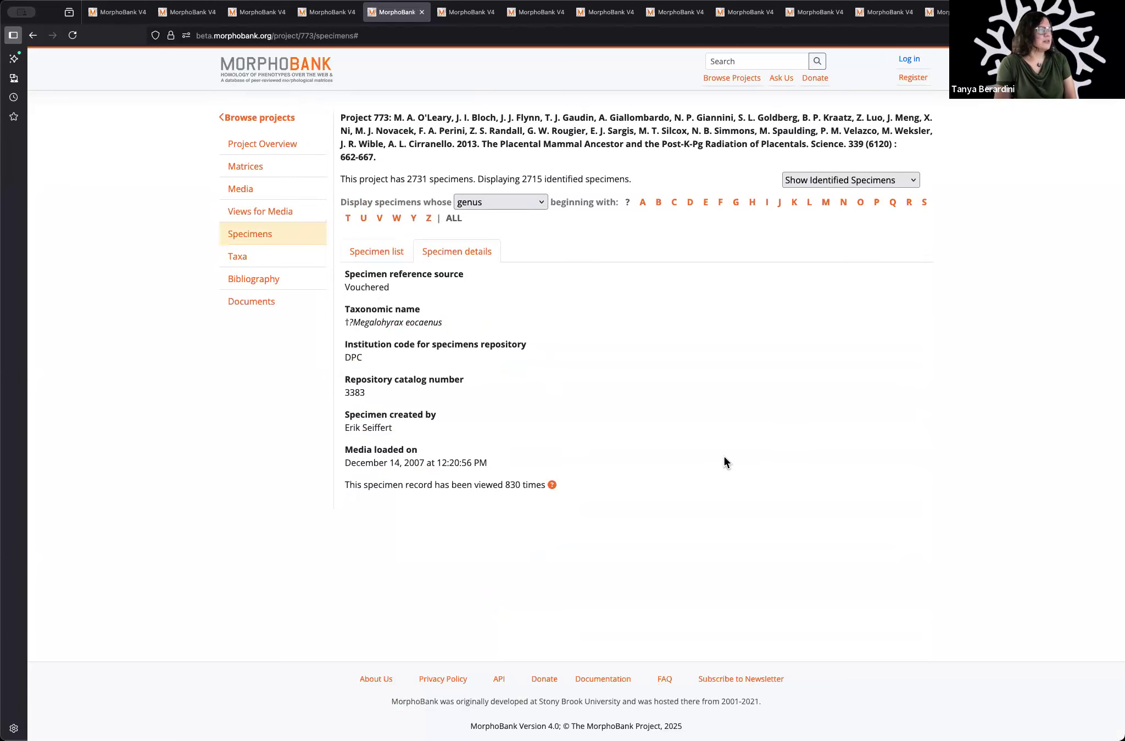
click(375, 253)
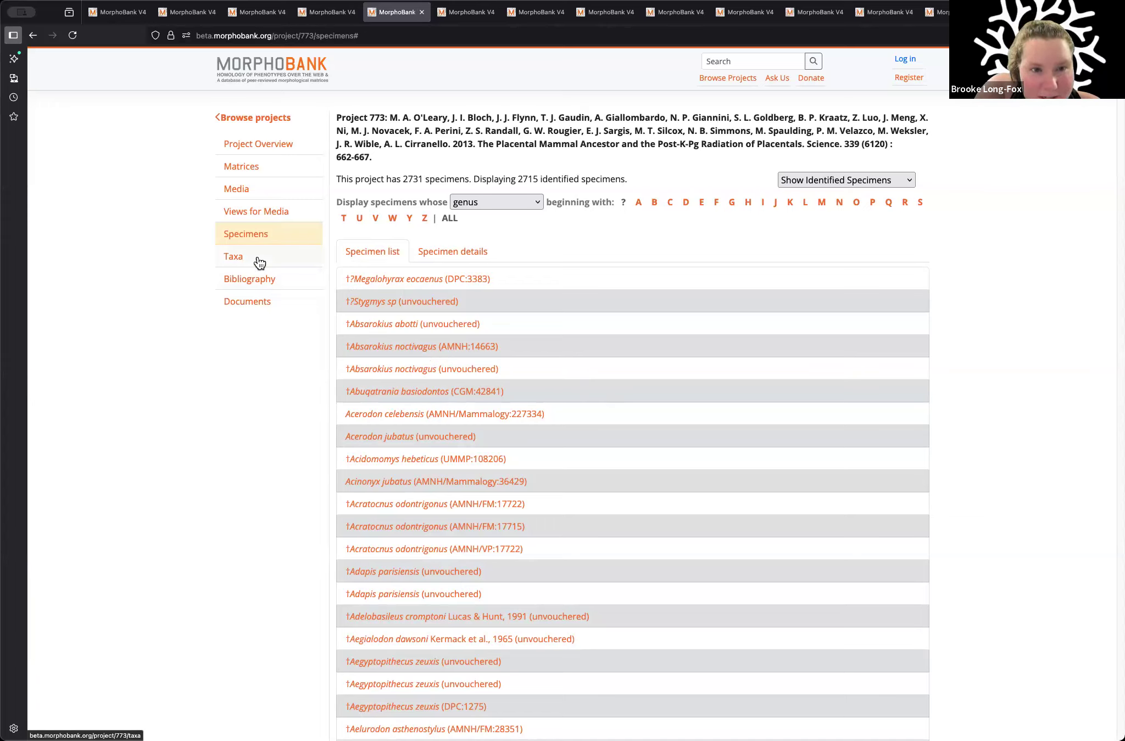
Step: Compare the specimen details of the unvouchered Stygmys sp with the vouchered Megalohyrax eocaenus and Acinonyx jubatus
click(432, 304)
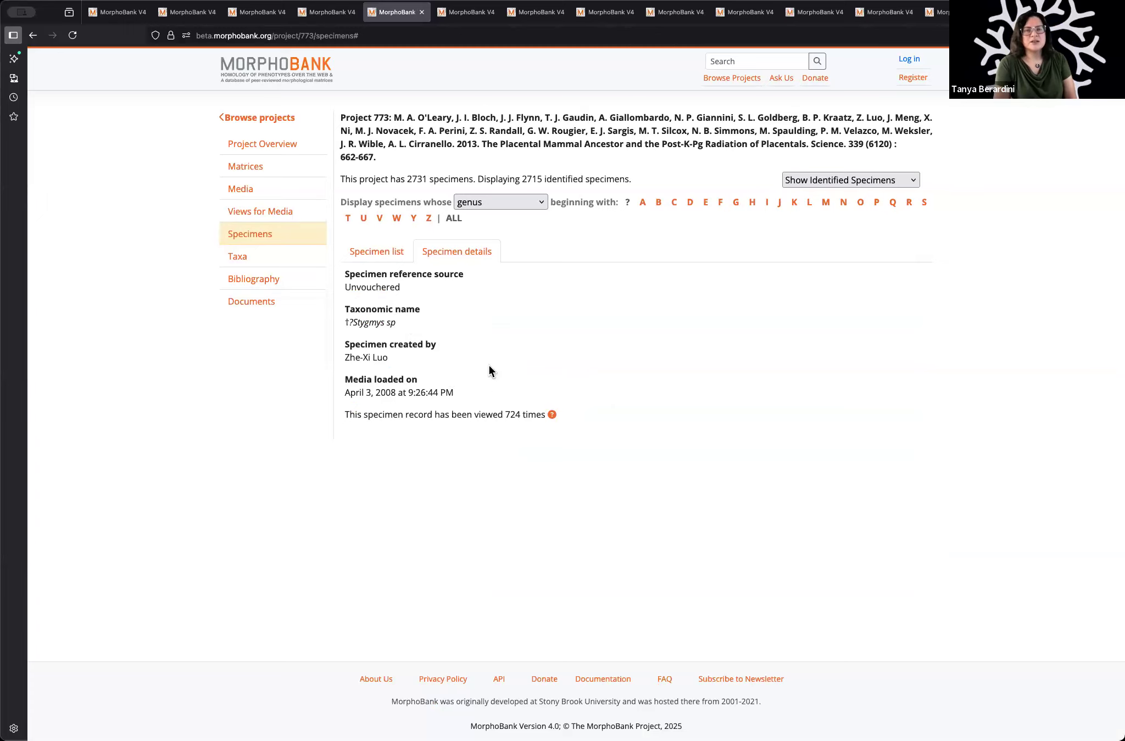
click(378, 260)
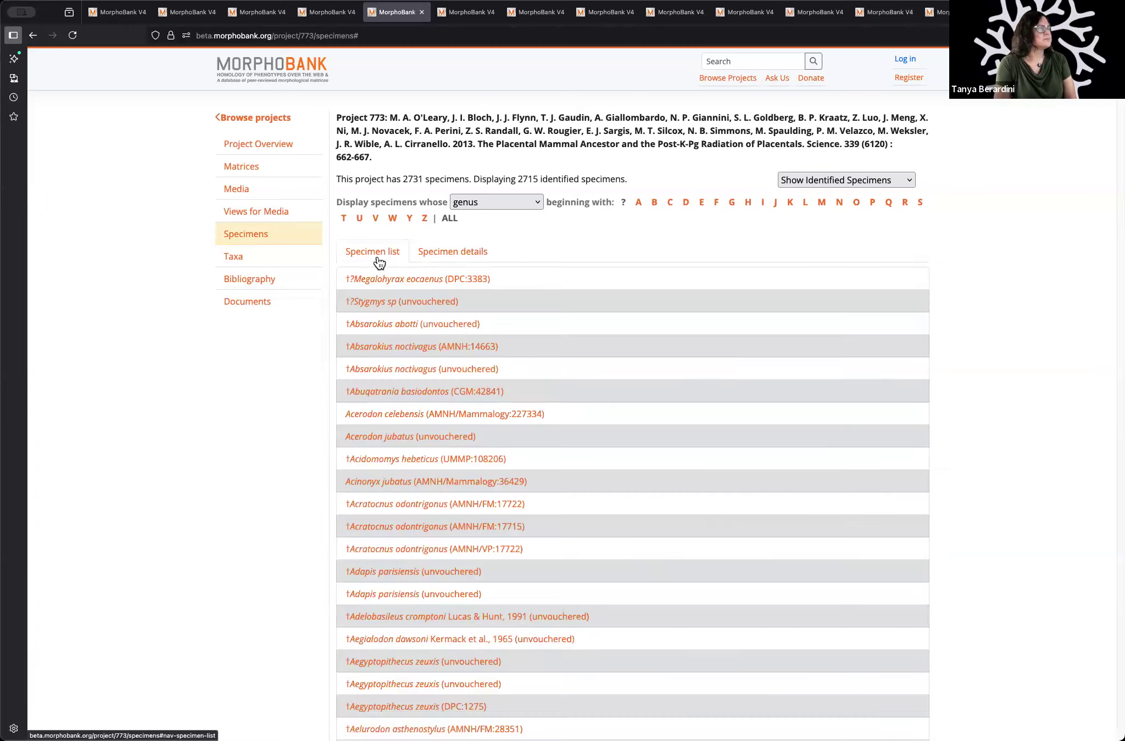
click(483, 282)
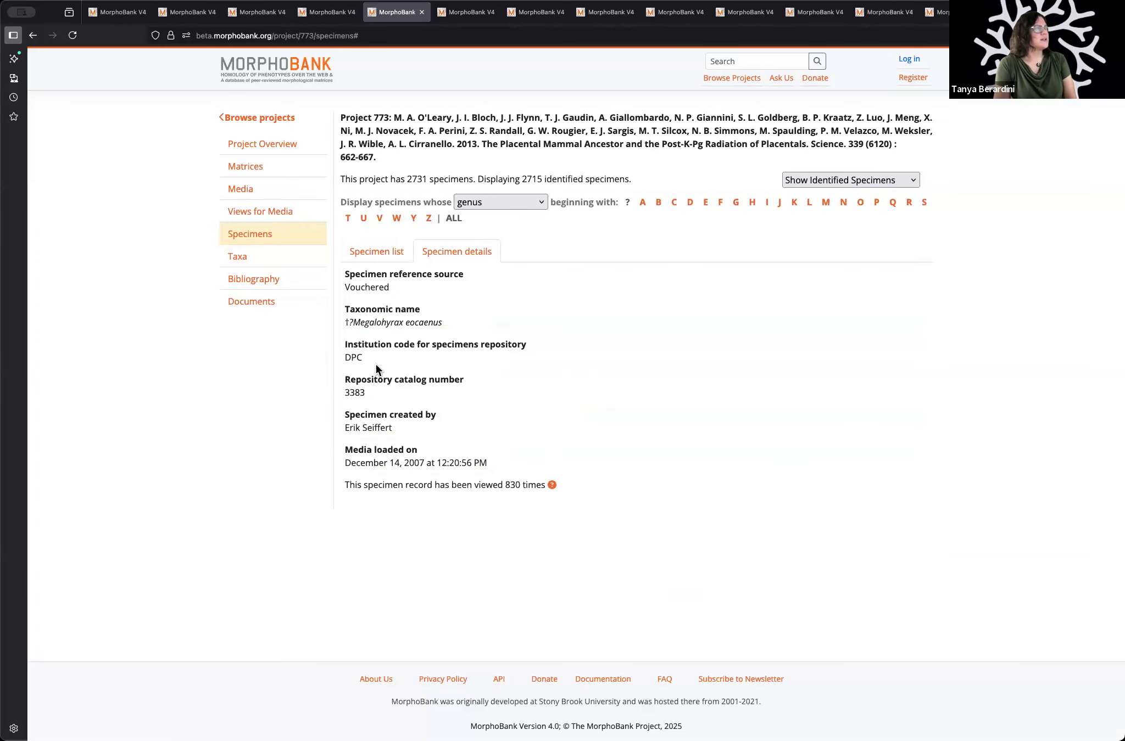
click(378, 254)
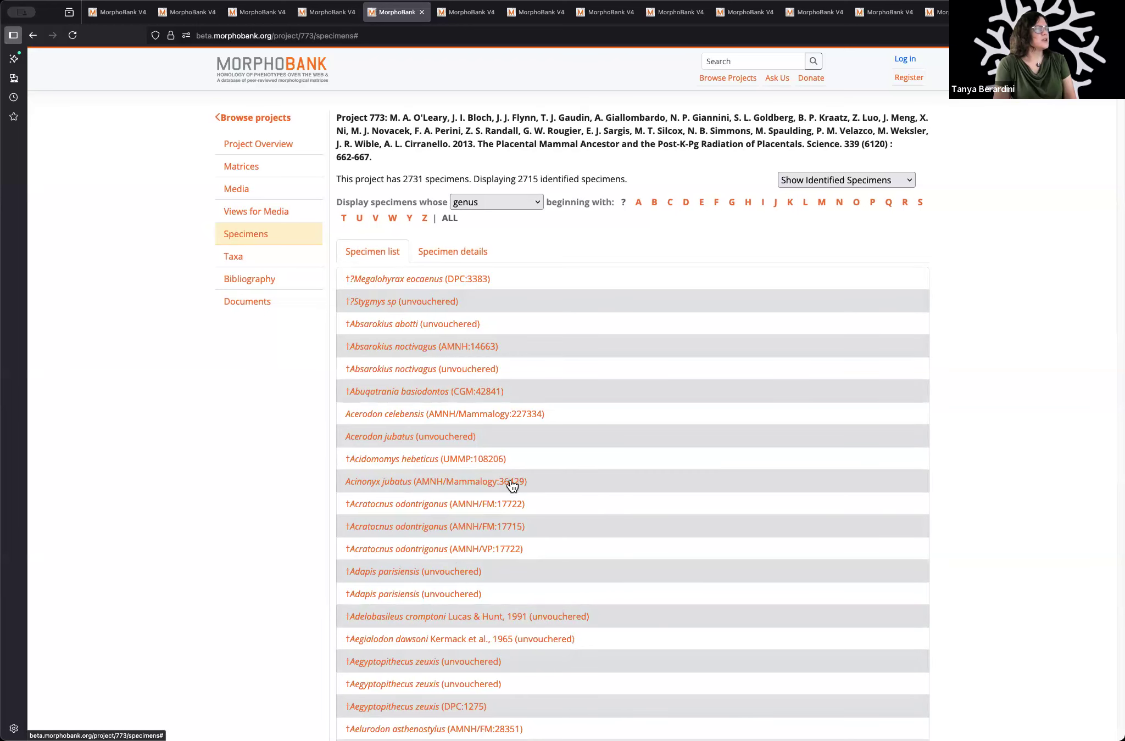
click(511, 481)
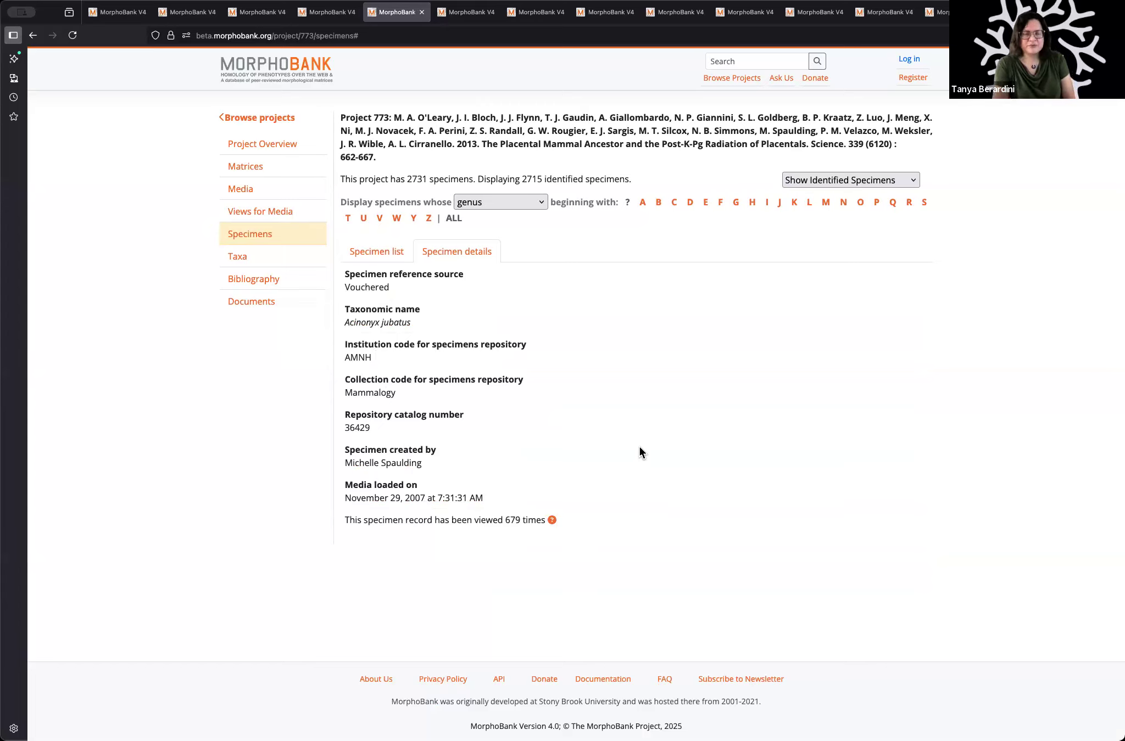
Step: Browse the project's taxa by genus beginning with P, then by the partitions Protungulatum Cretaceous and Glires
click(254, 262)
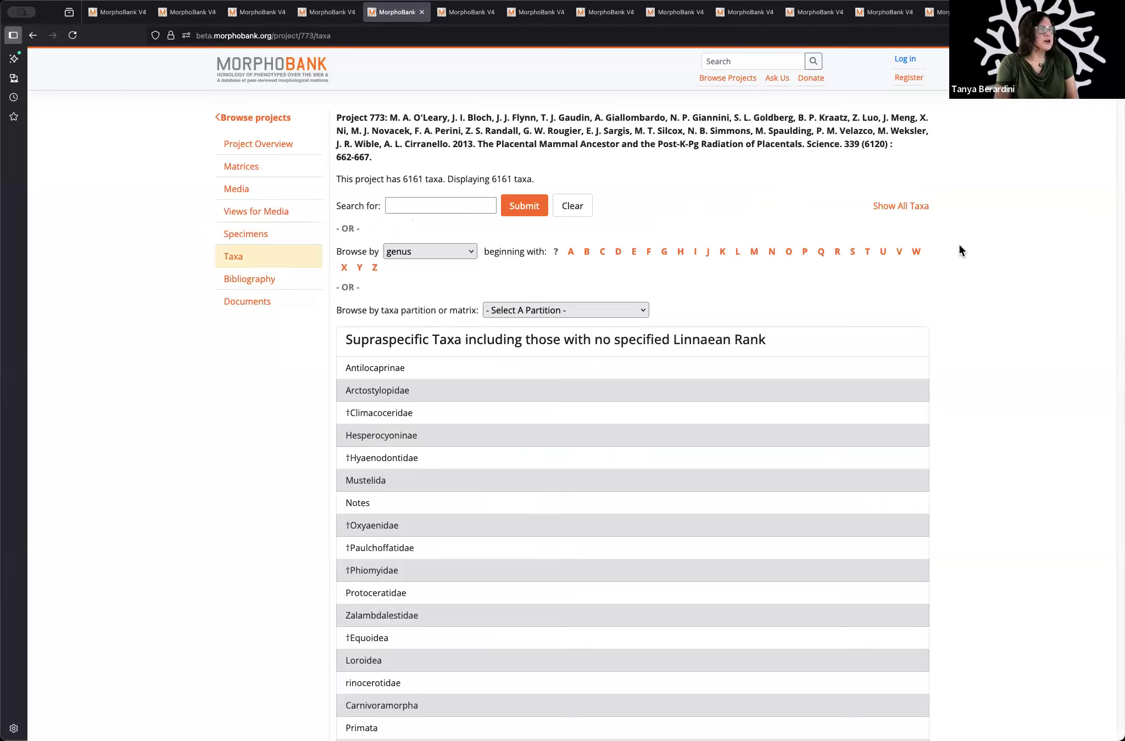
click(801, 253)
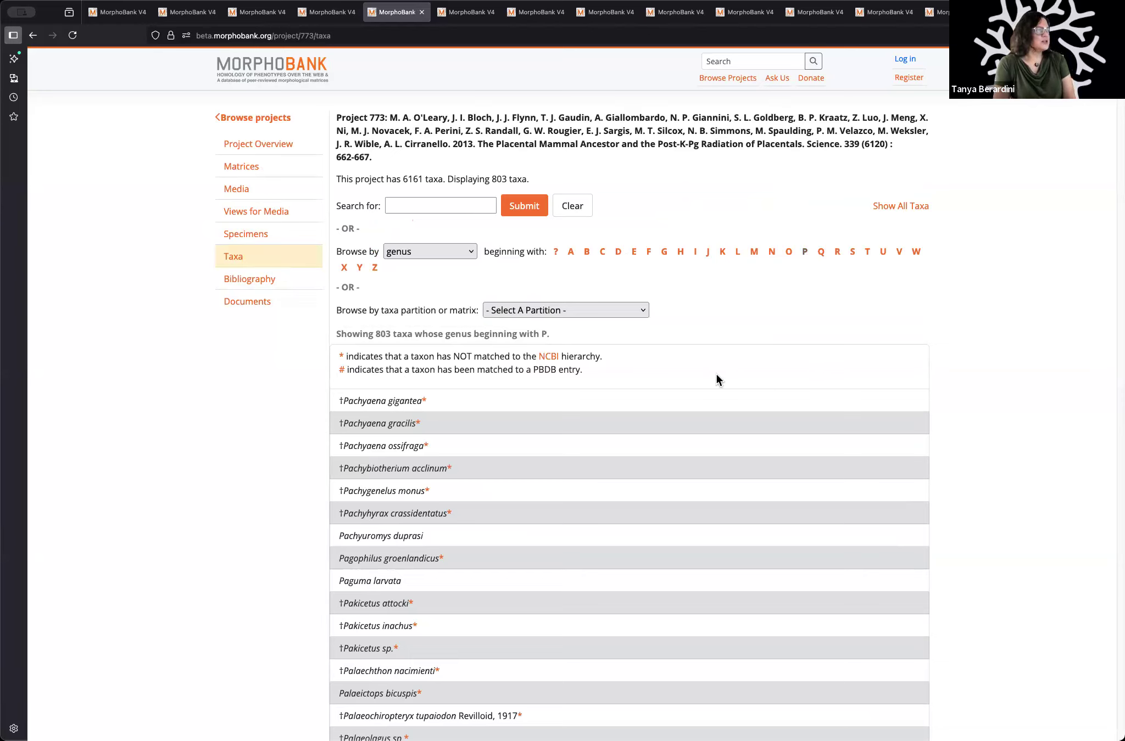
click(581, 308)
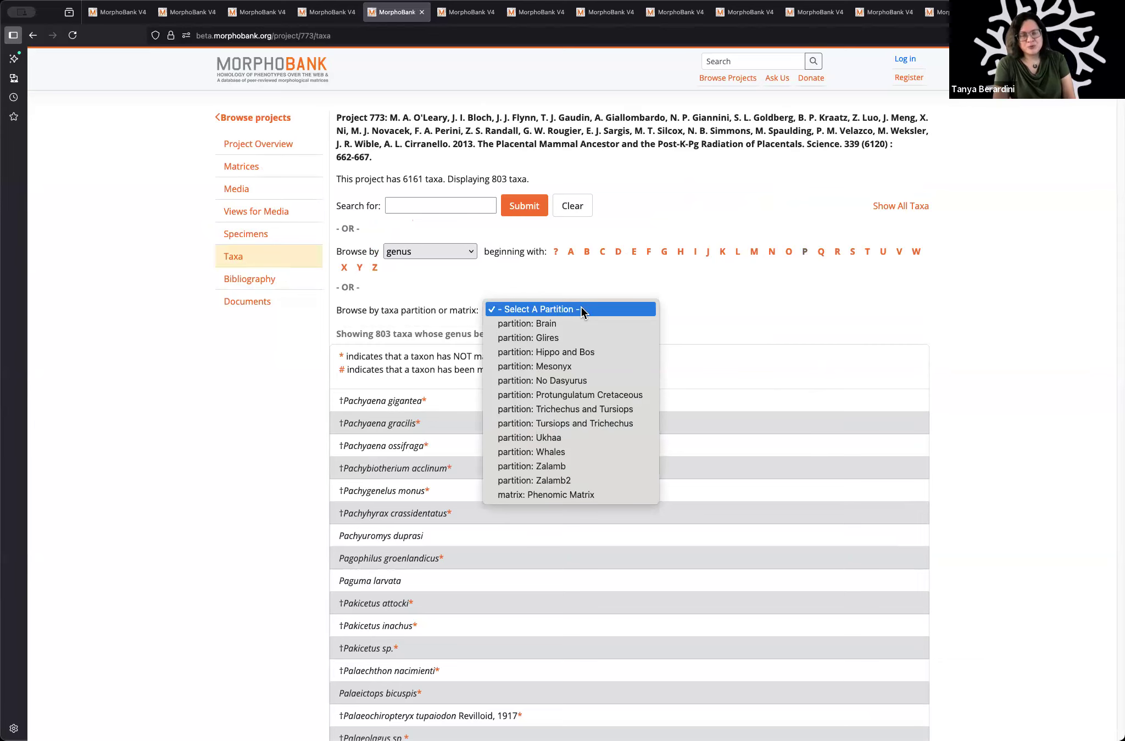
click(572, 394)
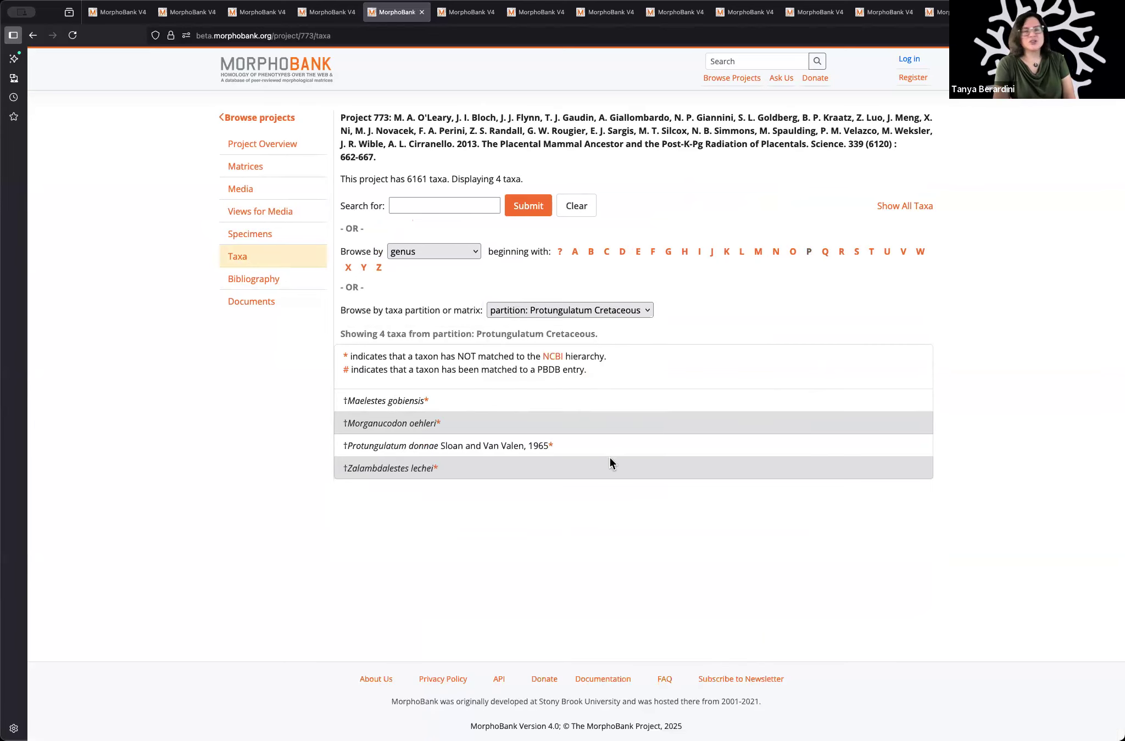
click(621, 310)
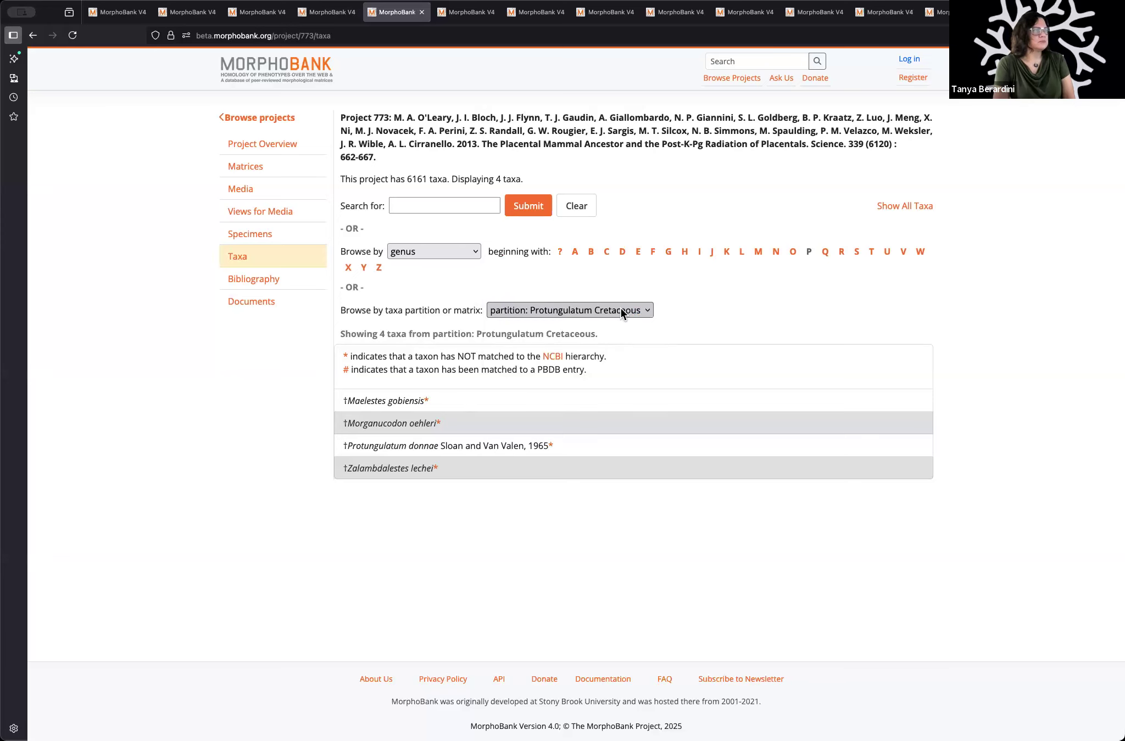
click(595, 256)
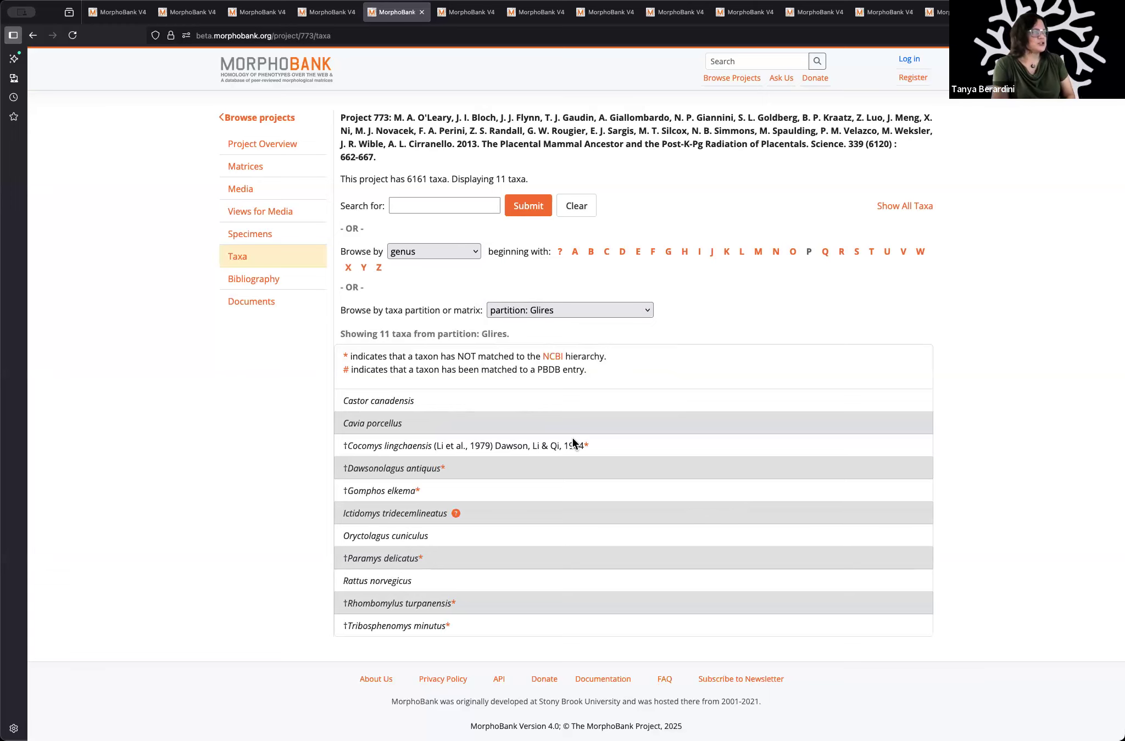
Step: Open the project's bibliography and filter the references by first authors' last names beginning with O, then P
click(268, 283)
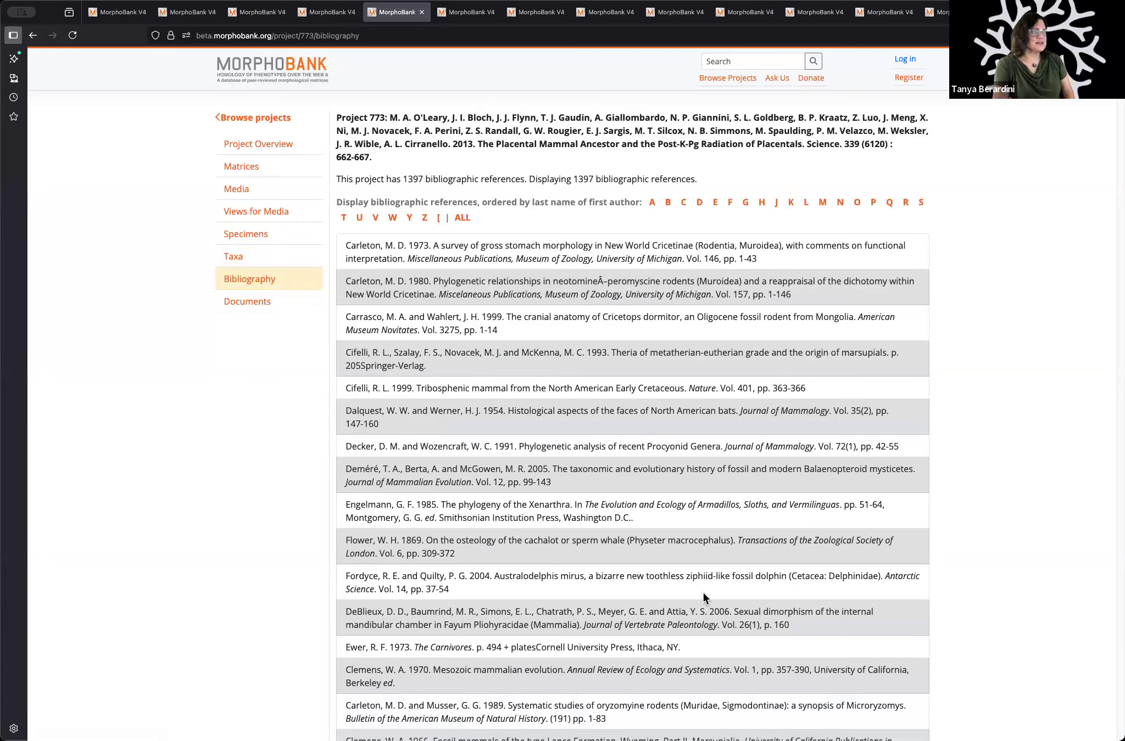
click(855, 202)
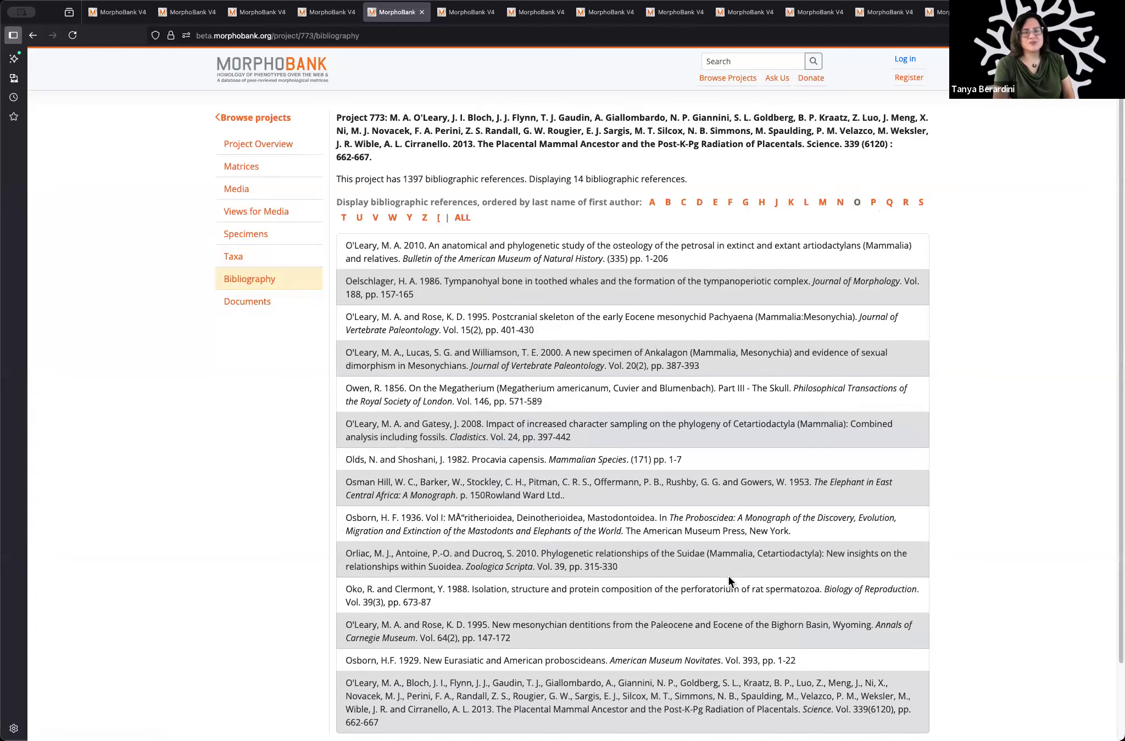
click(873, 203)
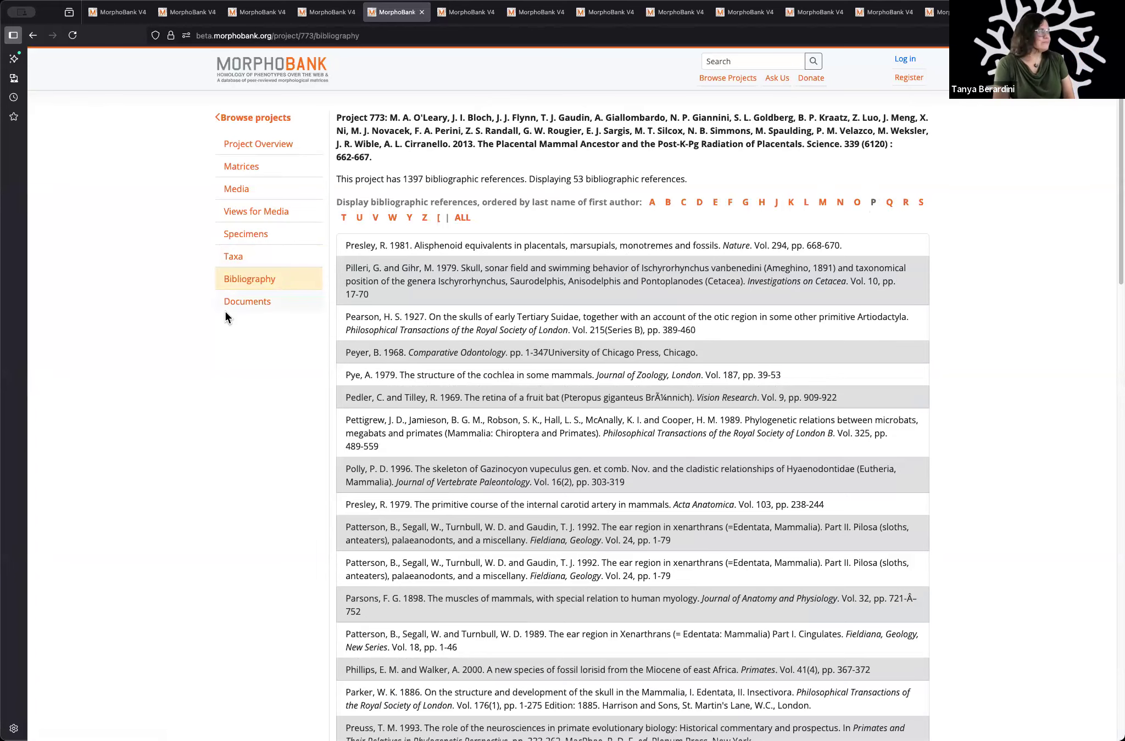
Step: View the project's document folders, then return to its matrices page and open the Phenomic Matrix
click(238, 305)
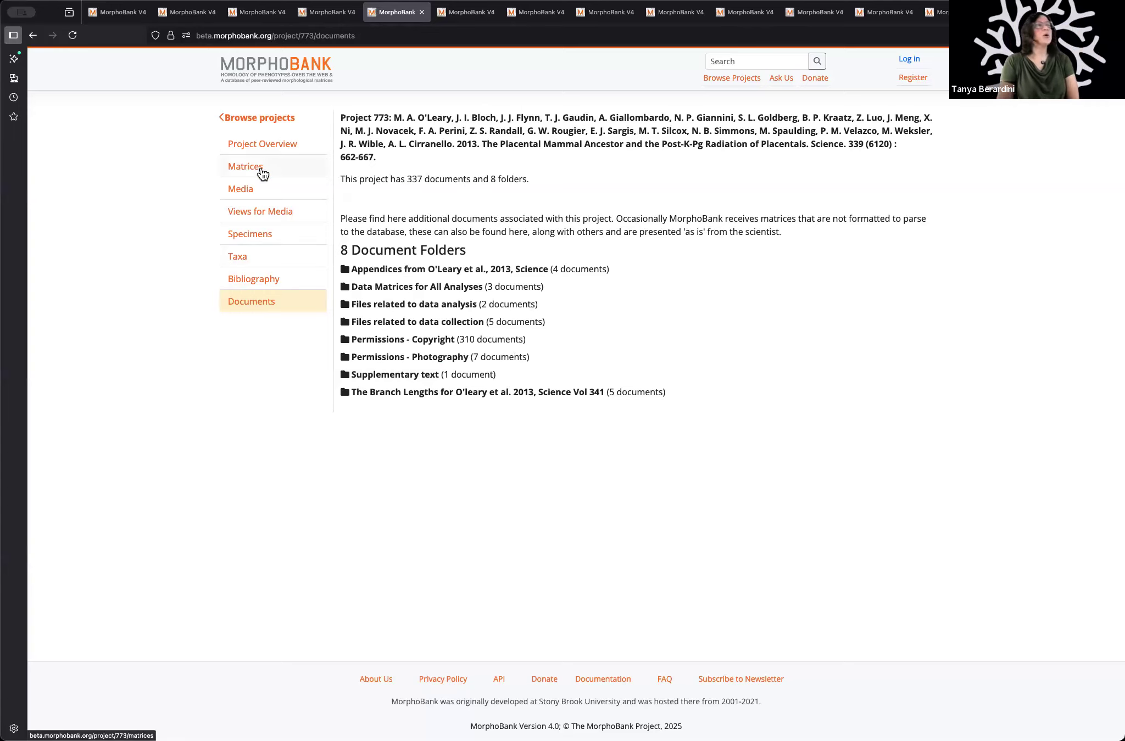
click(250, 12)
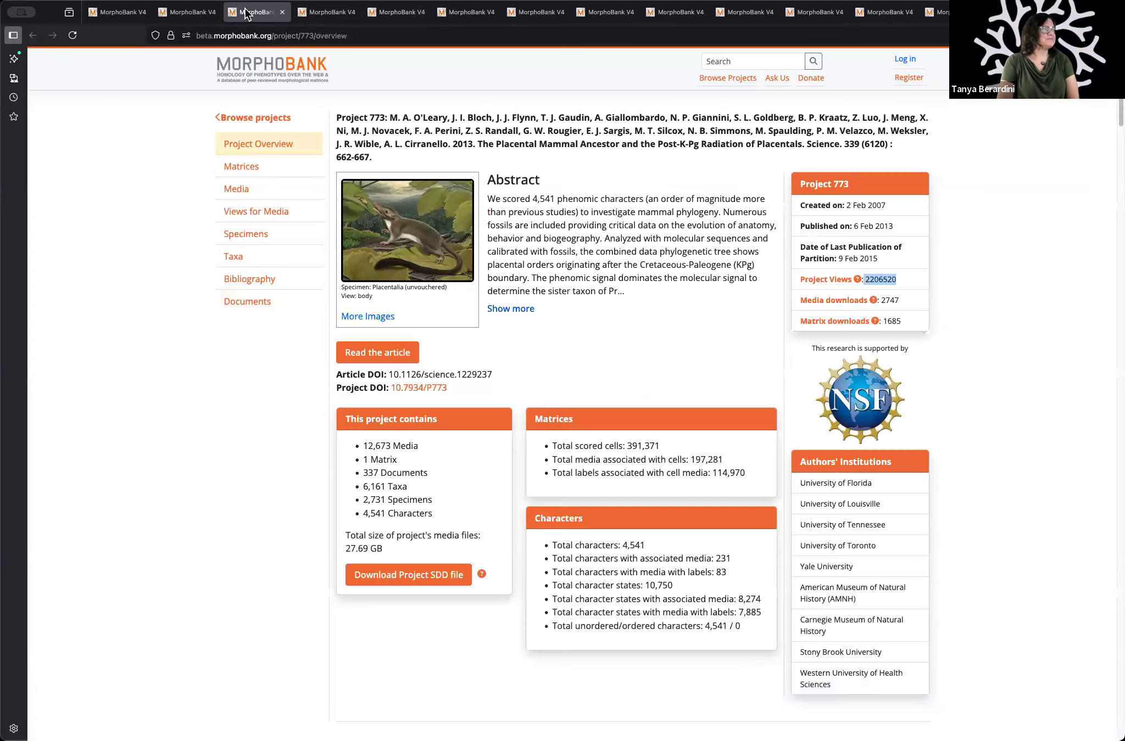
click(320, 16)
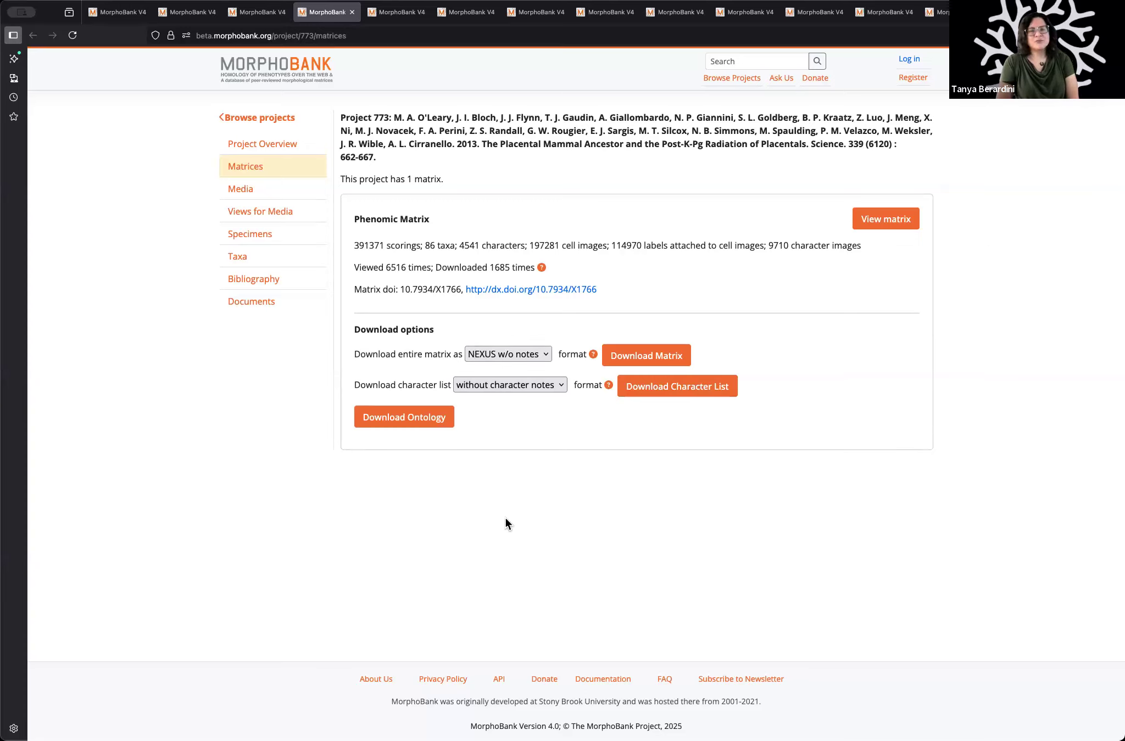
click(883, 220)
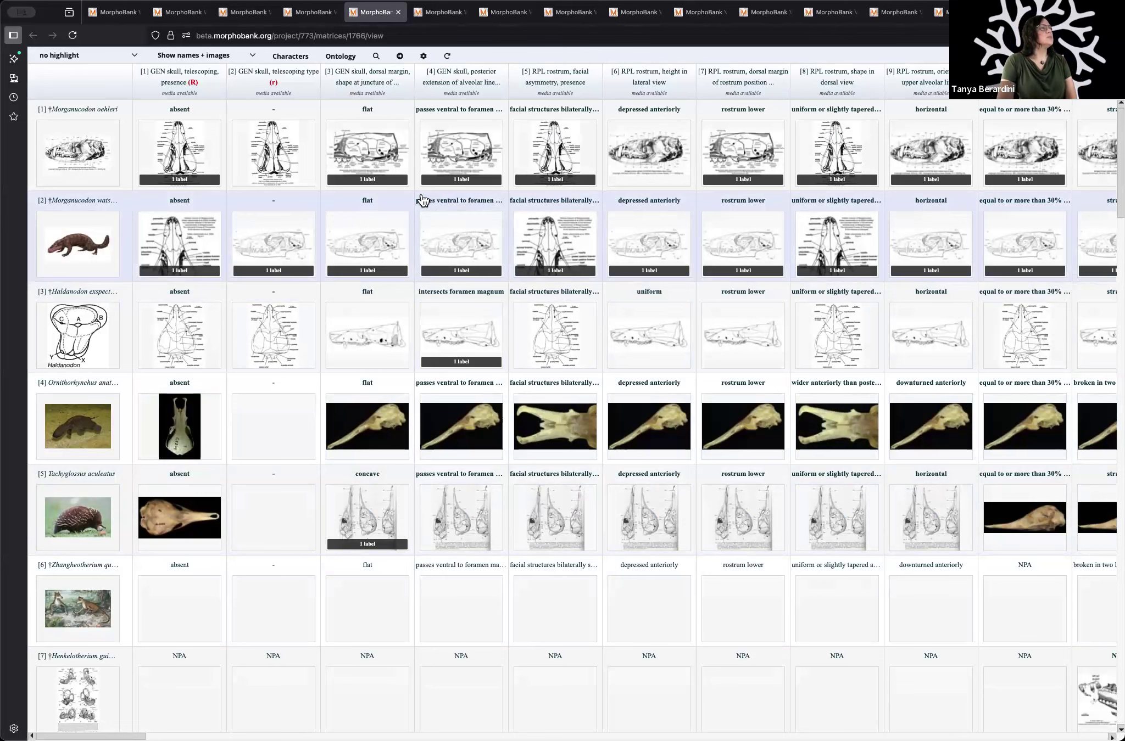
Step: Inspect the labelled image for Morganucodon oehleri's character 3, show and hide its annotation list, and close the viewer
click(379, 182)
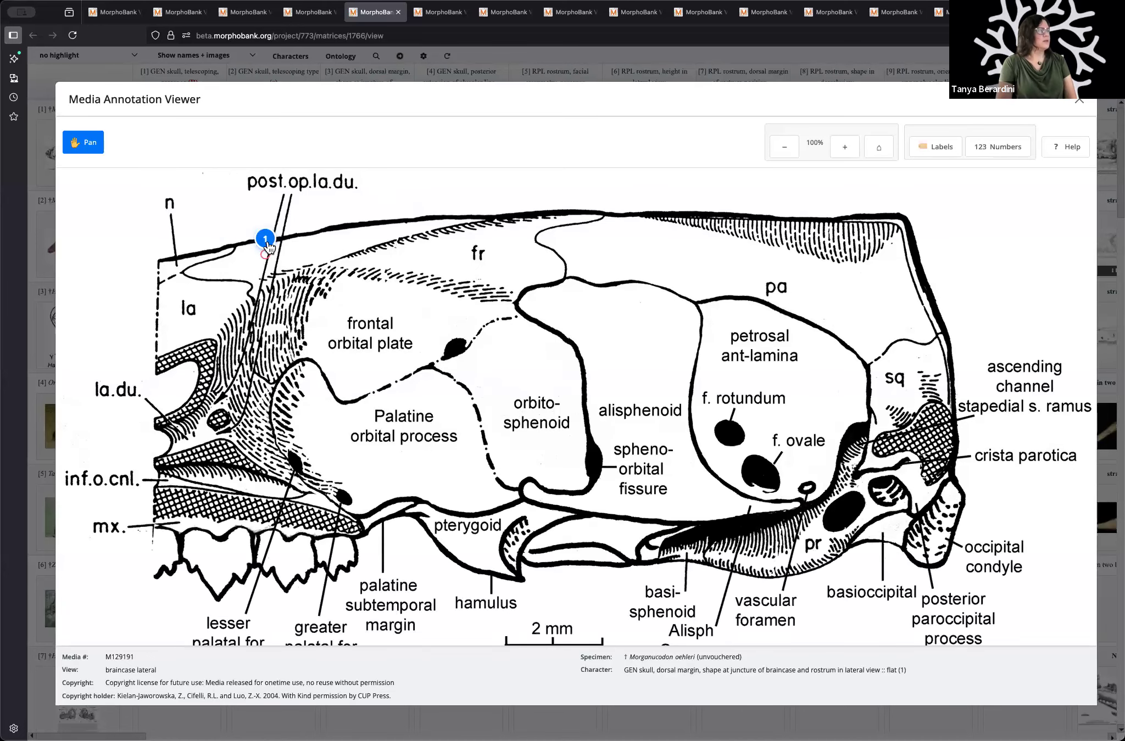
mouse_move(266, 245)
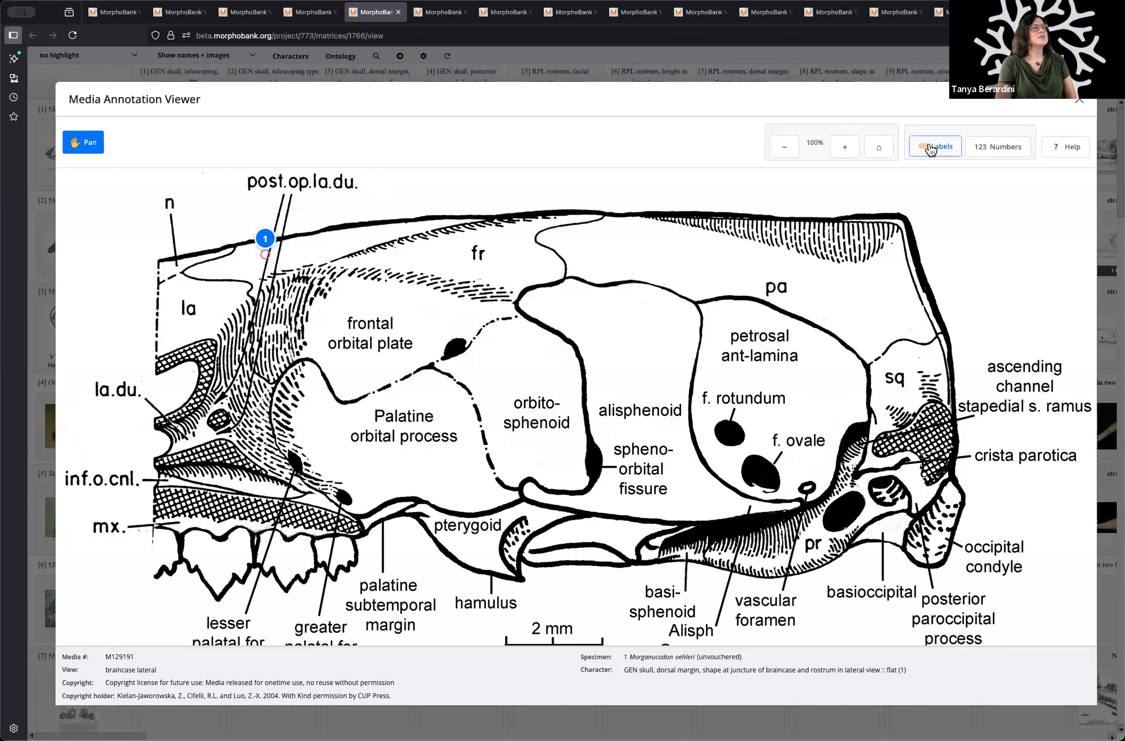
click(934, 150)
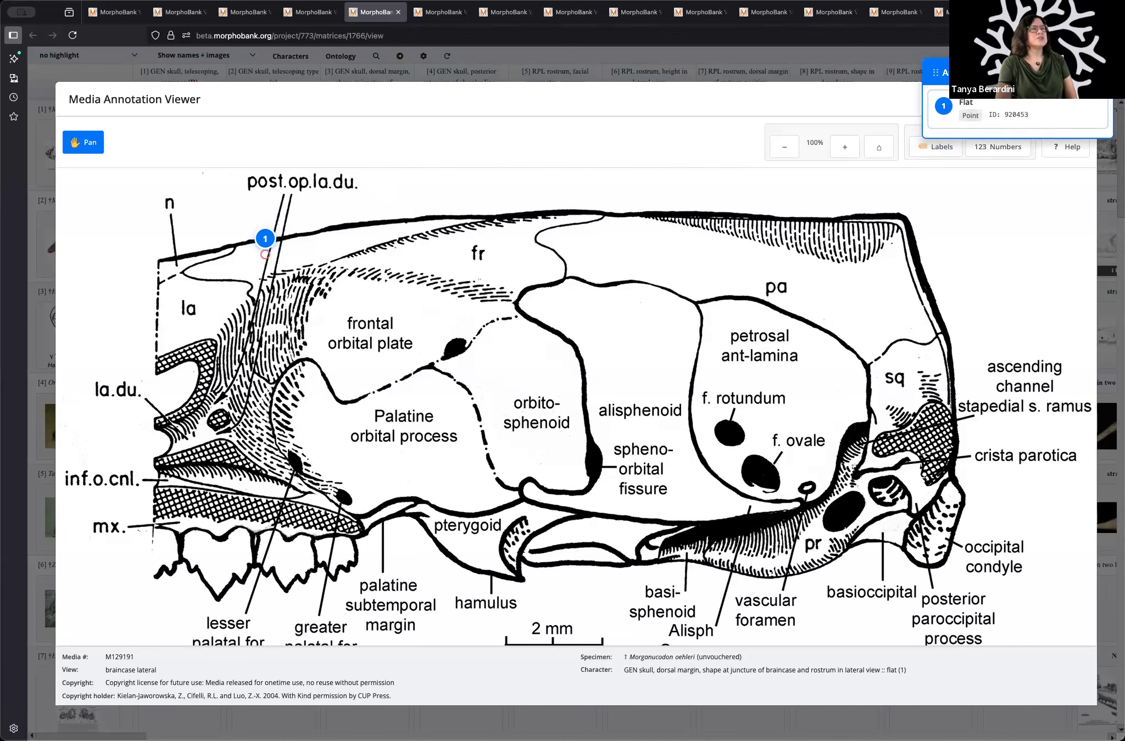
click(926, 143)
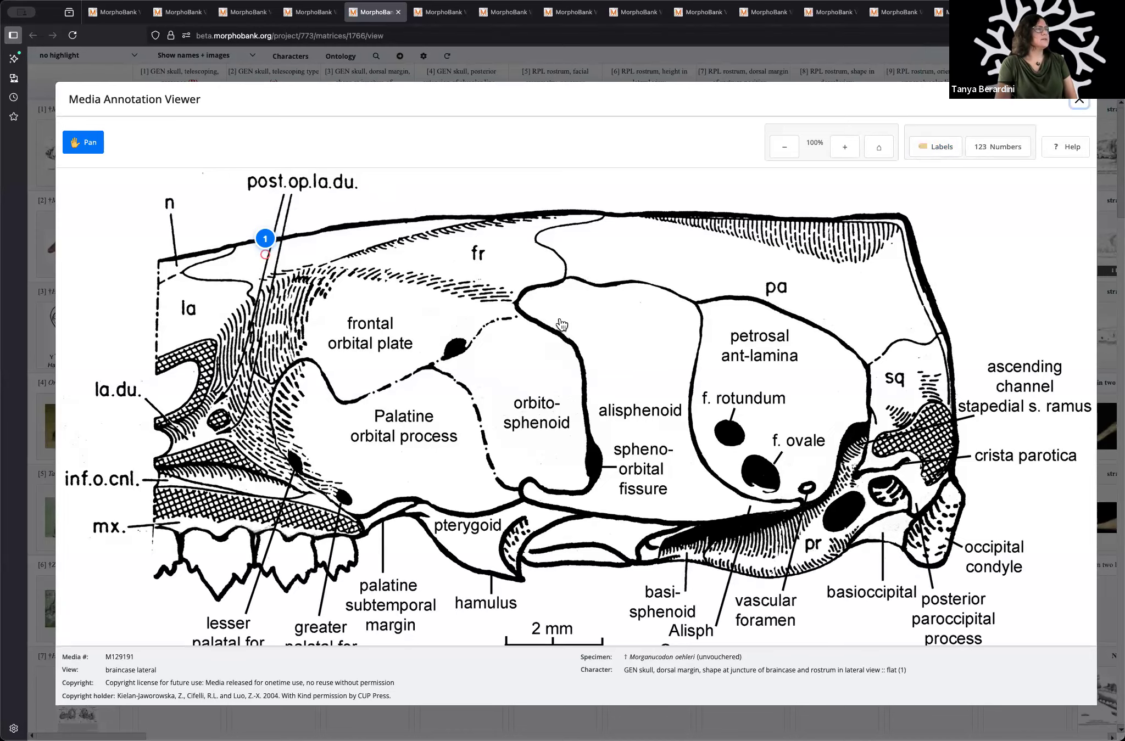
click(1082, 104)
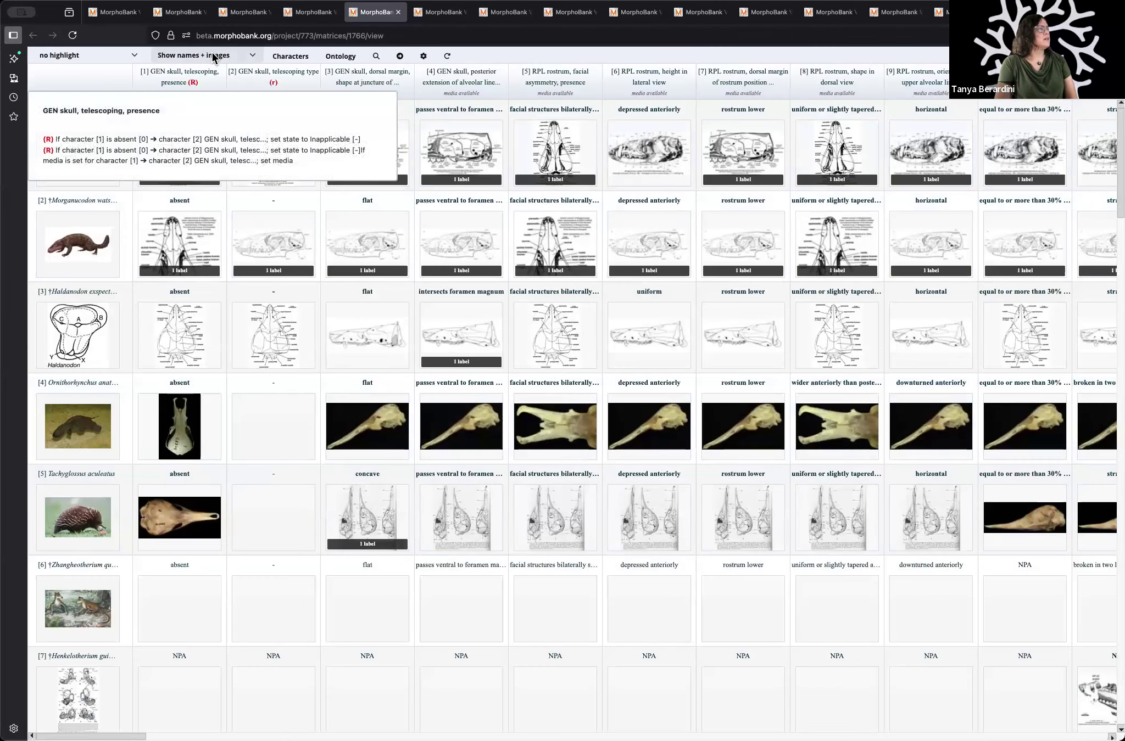
Step: Display the matrix cells as names + numbers, then switch the matrix to Bird's eye view
click(214, 55)
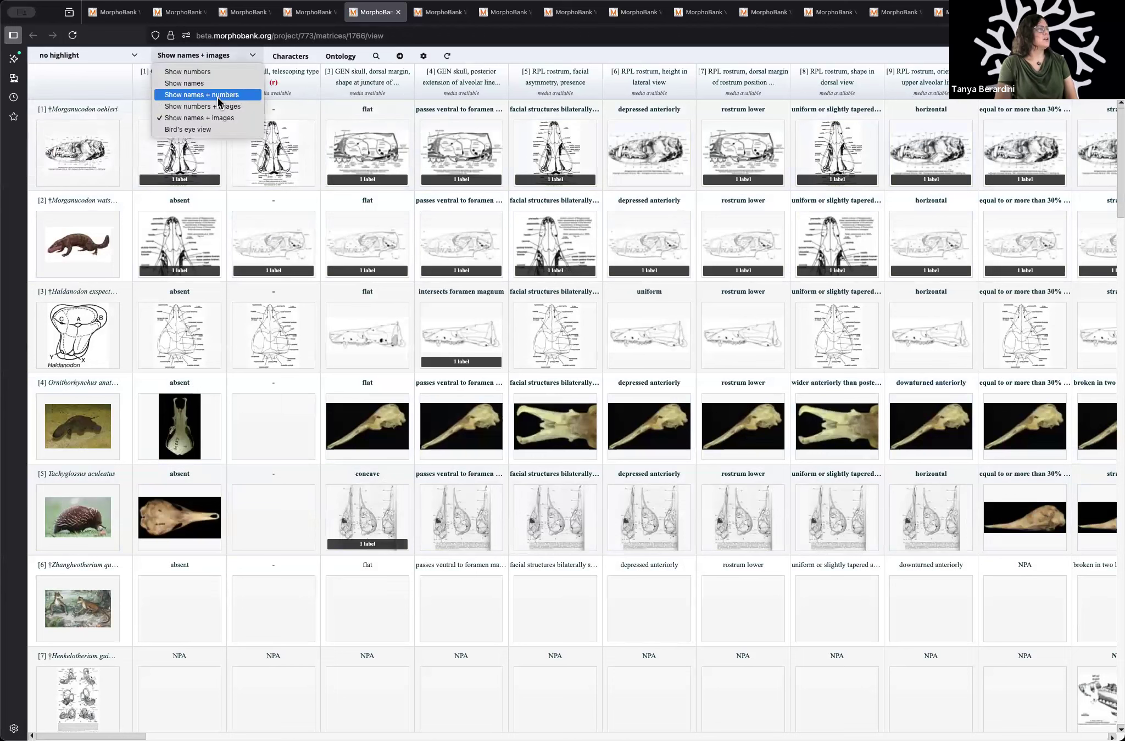
click(216, 96)
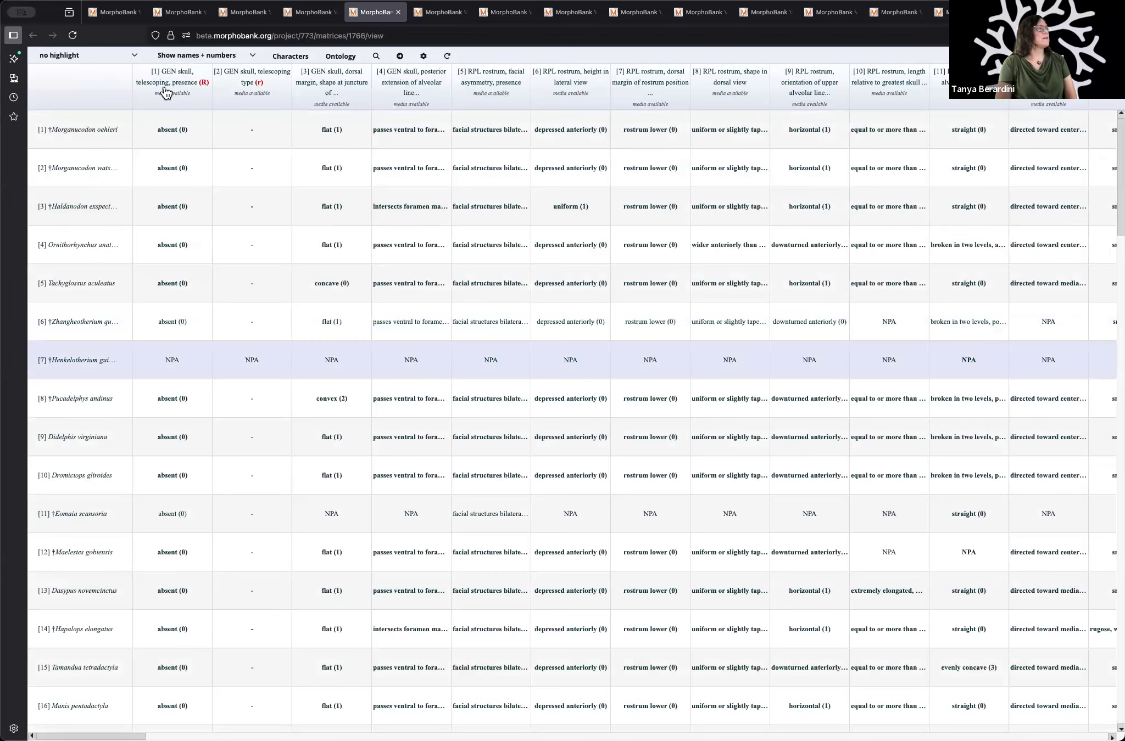
mouse_move(165, 90)
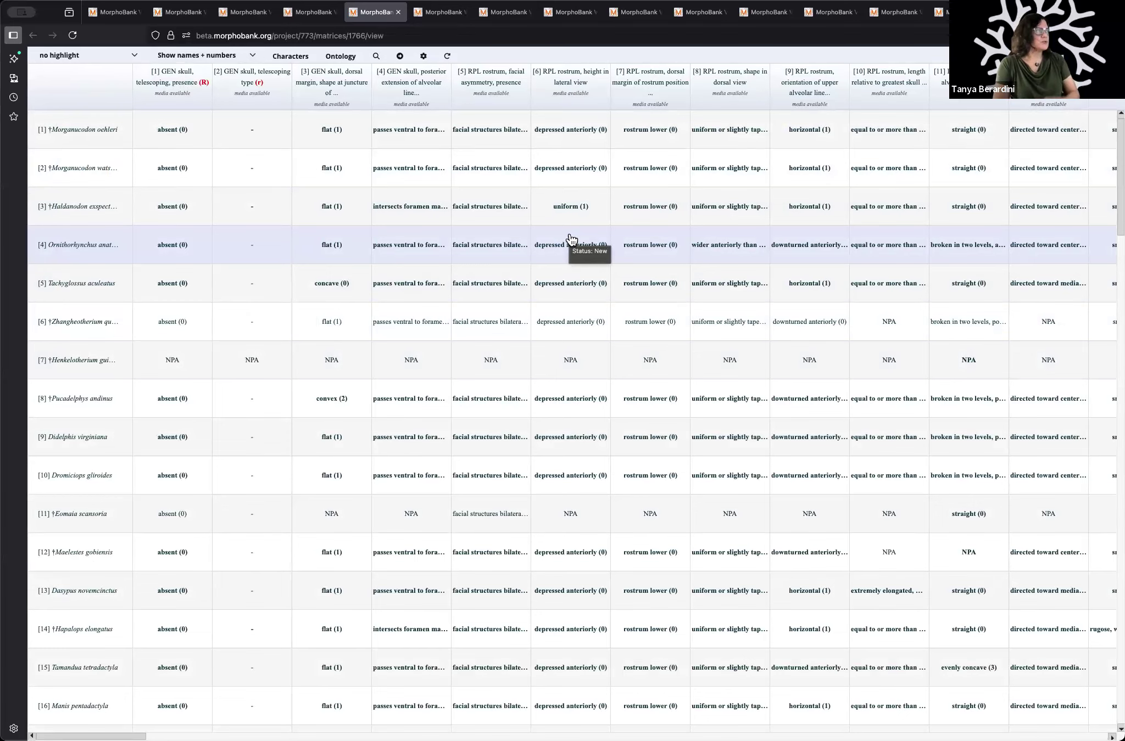
click(219, 56)
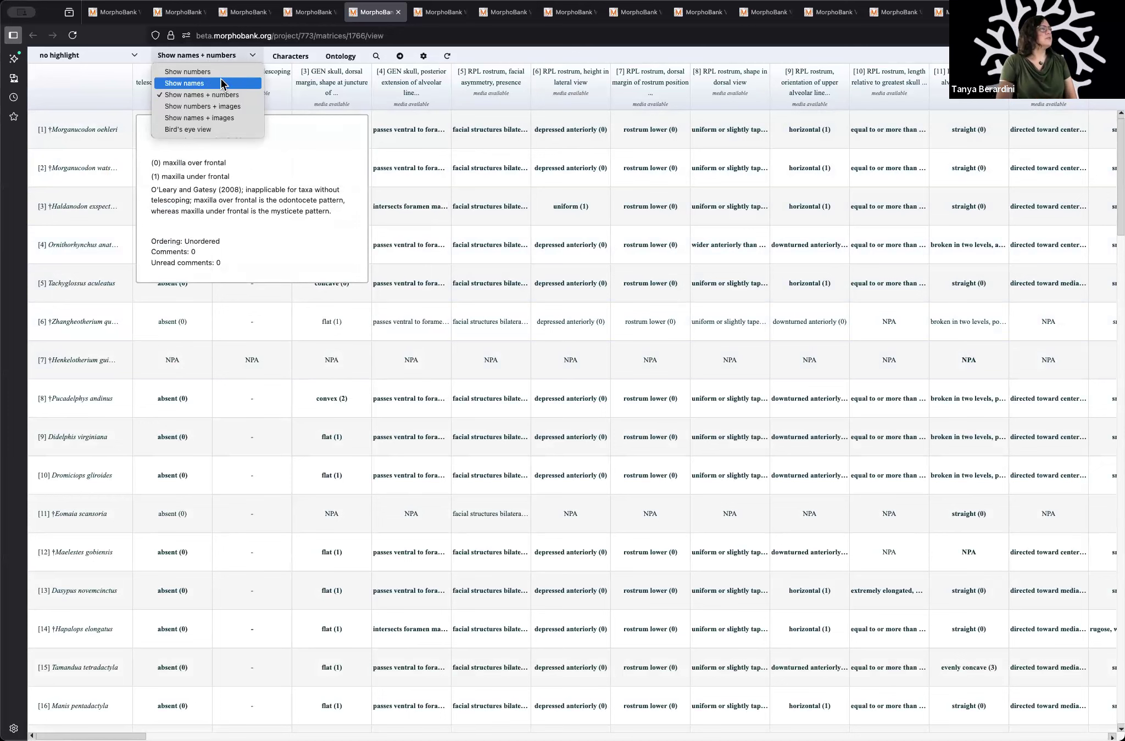
click(223, 128)
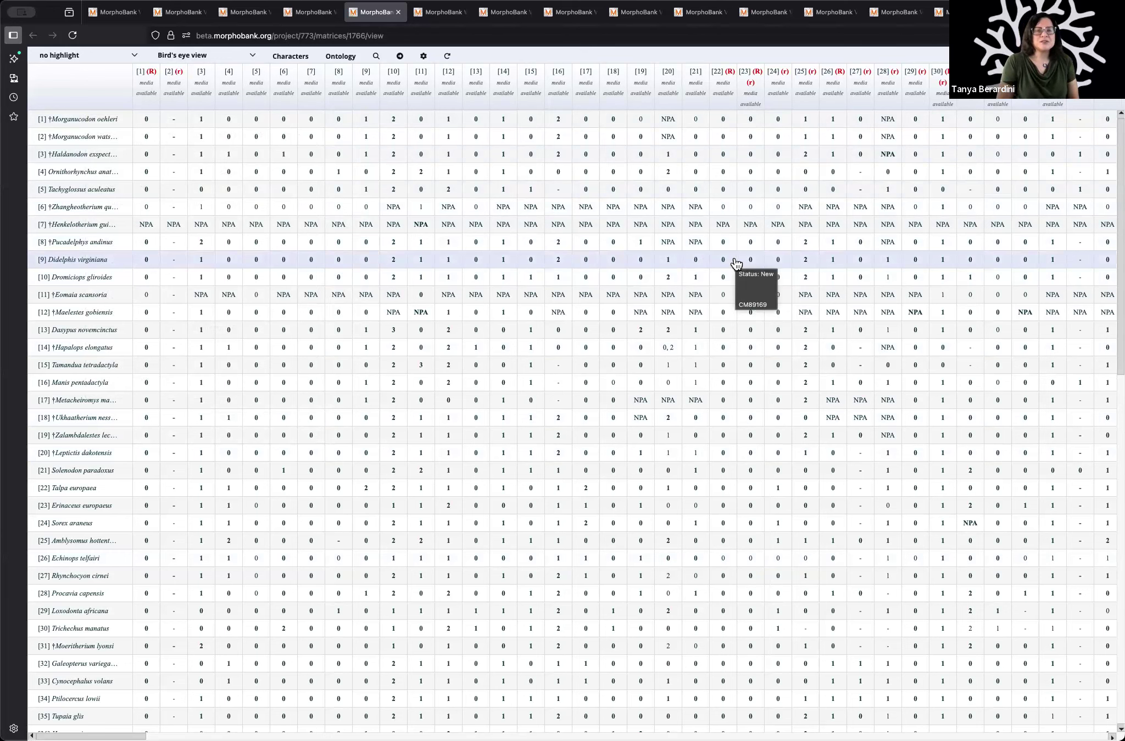
Step: Browse the matrix's character list, review the criteria available in its character search, and close both dialogs
mouse_move(301, 65)
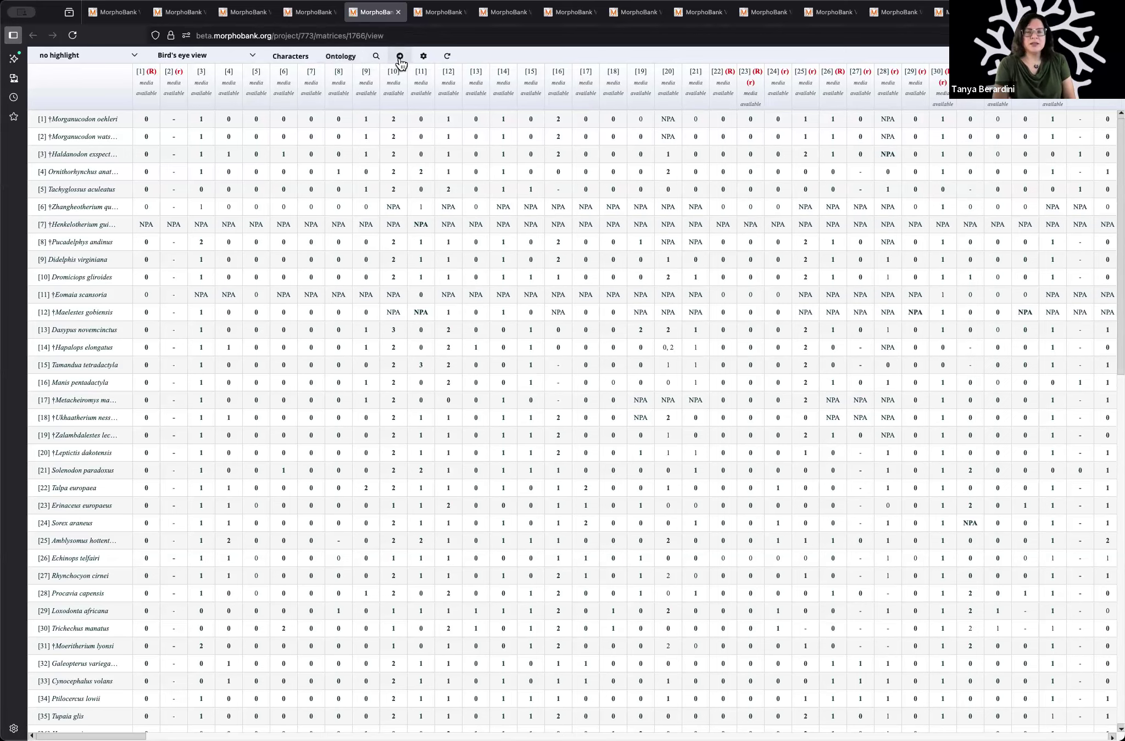
click(289, 56)
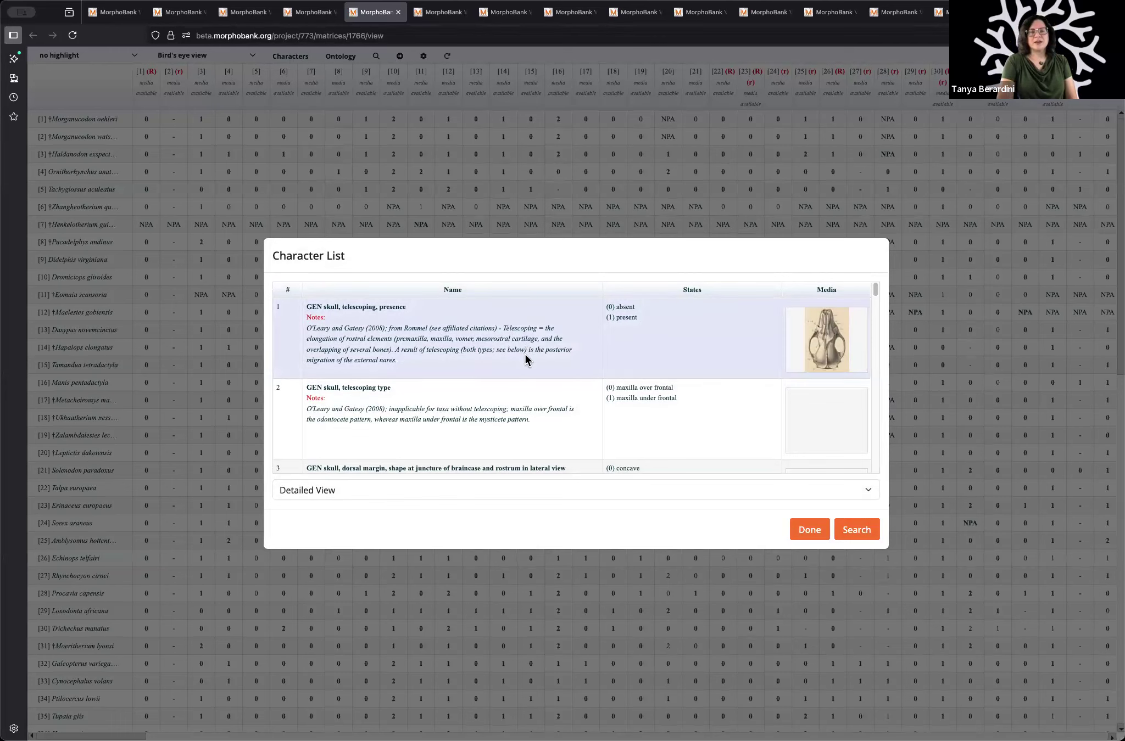
scroll(525, 355, down, 10)
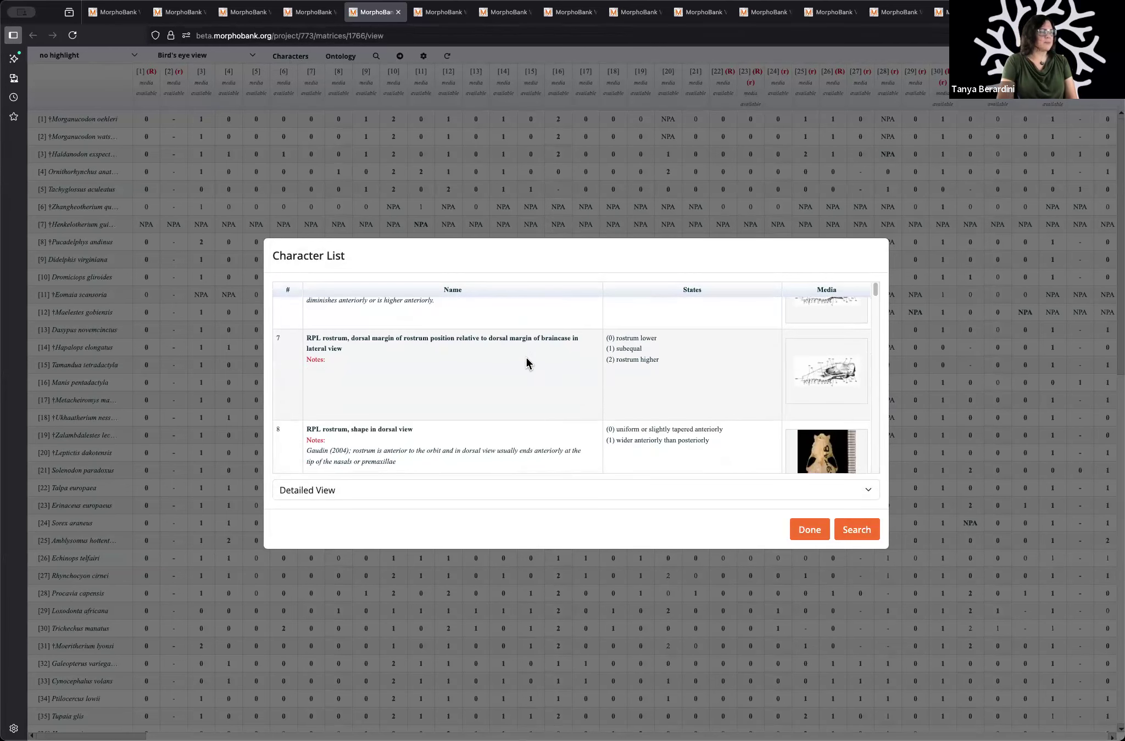
scroll(526, 357, down, 4)
click(854, 530)
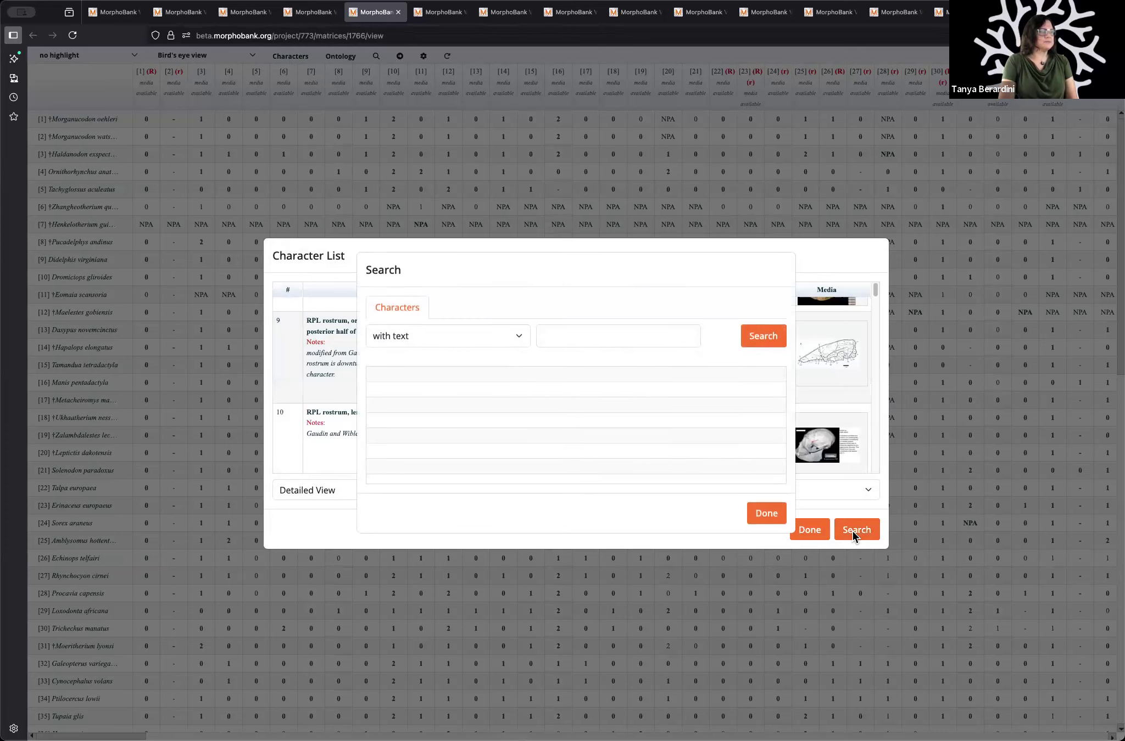
click(445, 341)
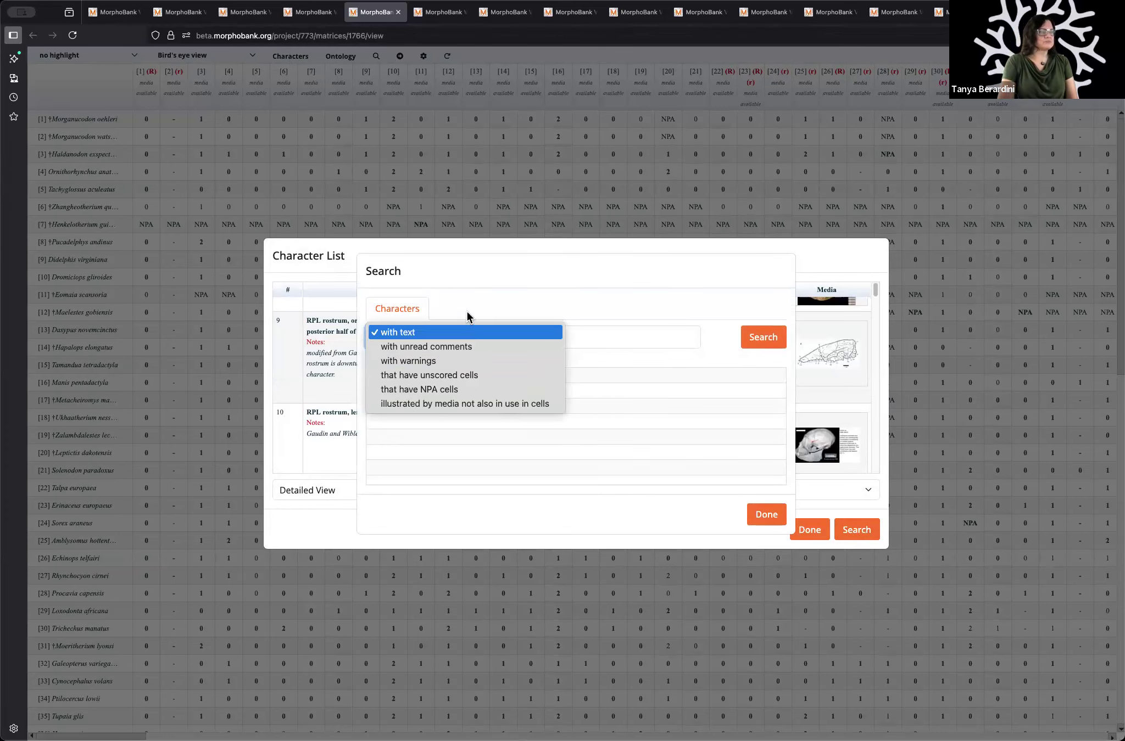
click(769, 517)
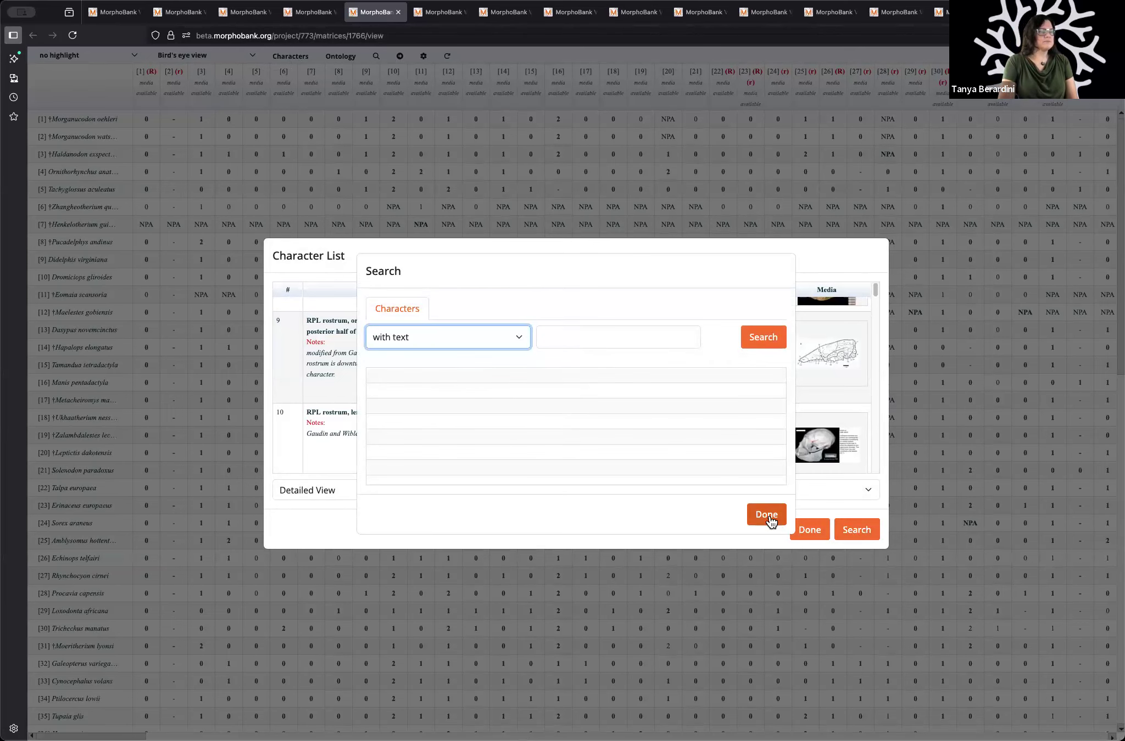
click(769, 517)
click(809, 531)
click(809, 530)
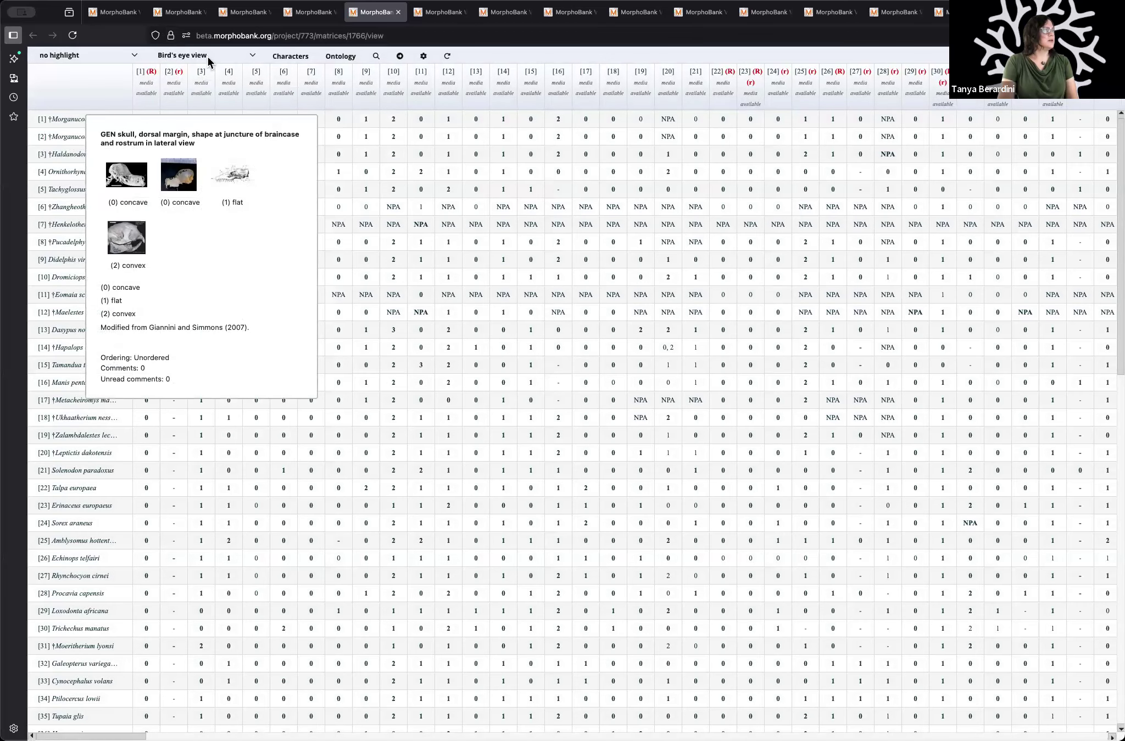
Step: Highlight the matrix's NPA cells, then the cells with images, and reset the matrix to no highlight
click(135, 56)
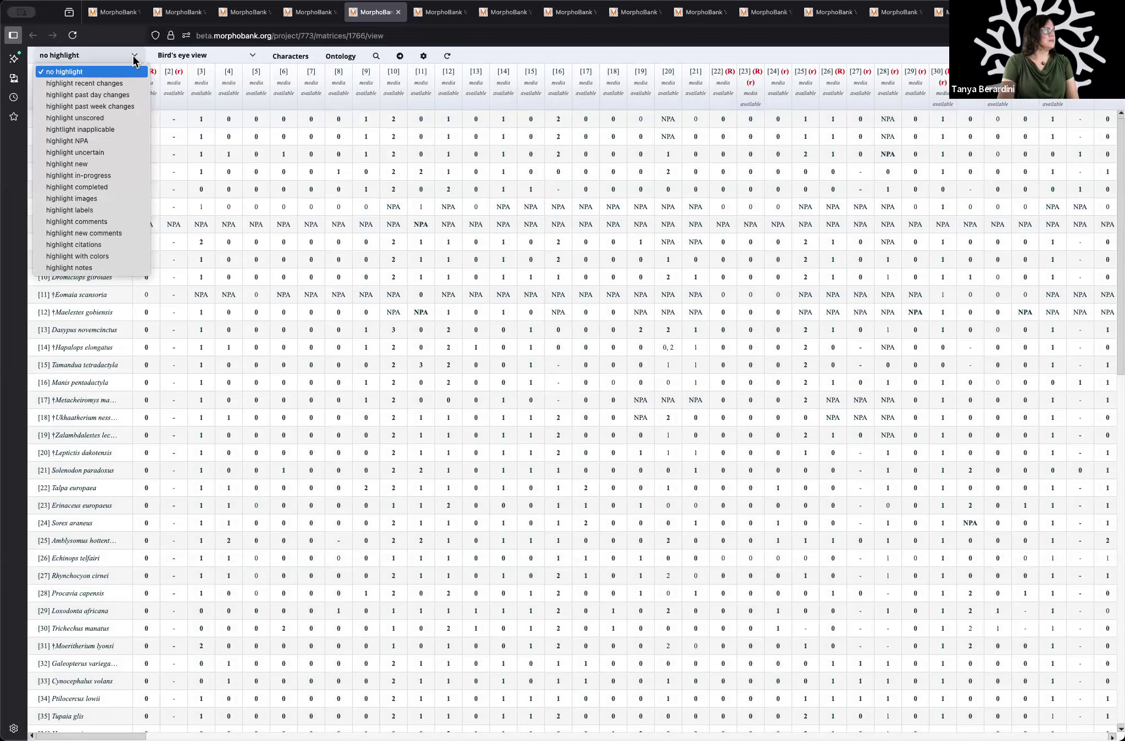
click(107, 140)
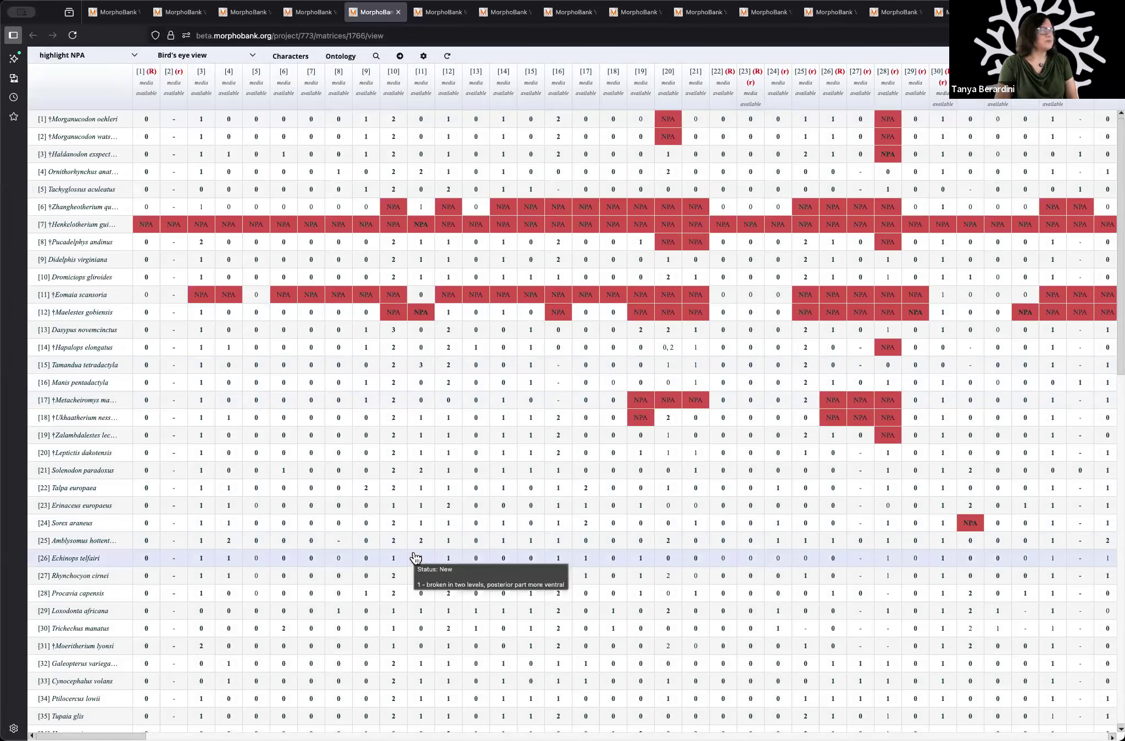
click(132, 56)
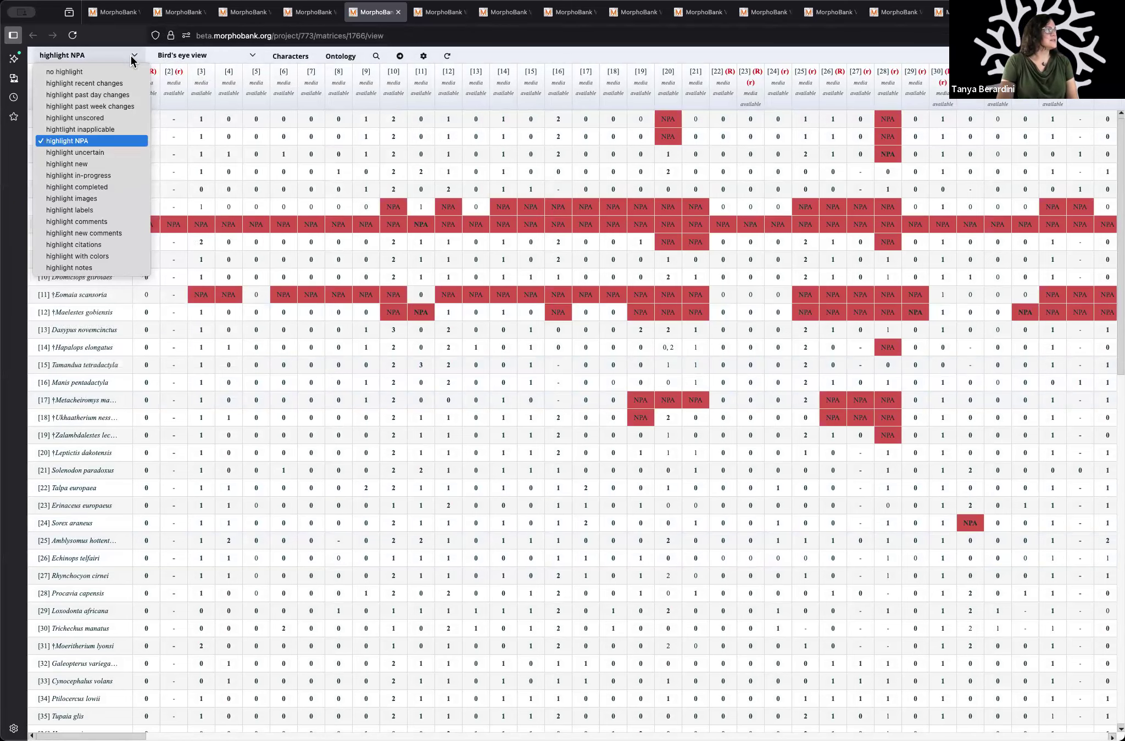
click(121, 202)
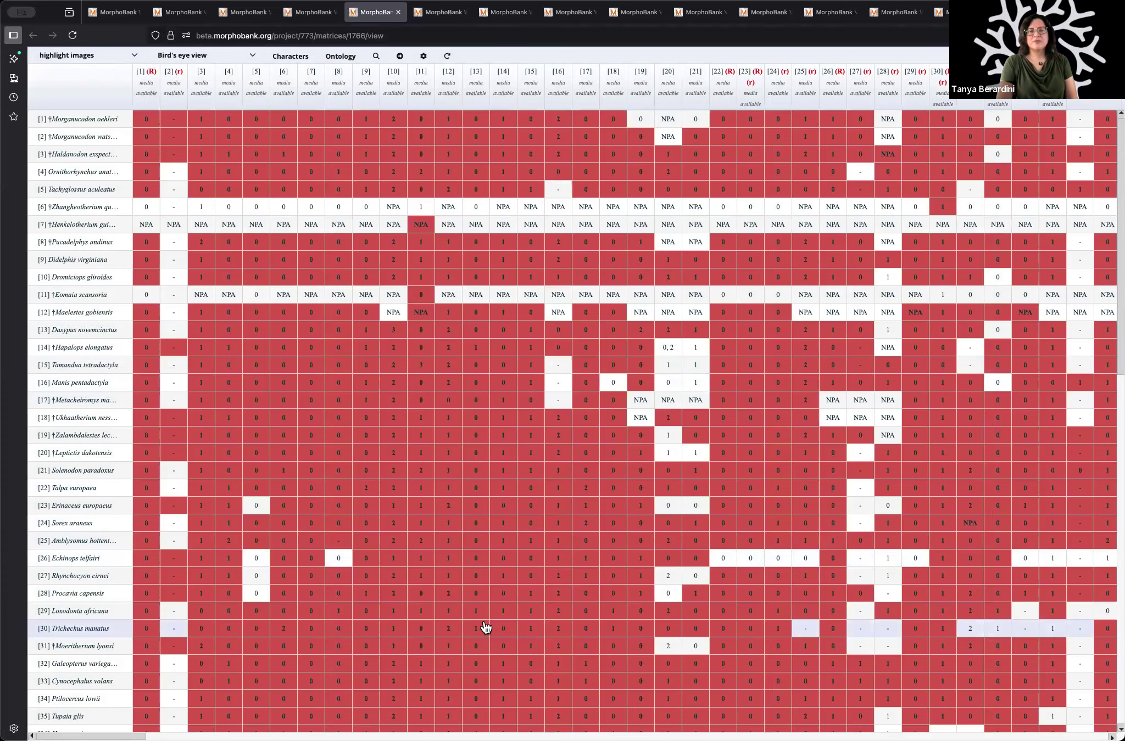
click(130, 55)
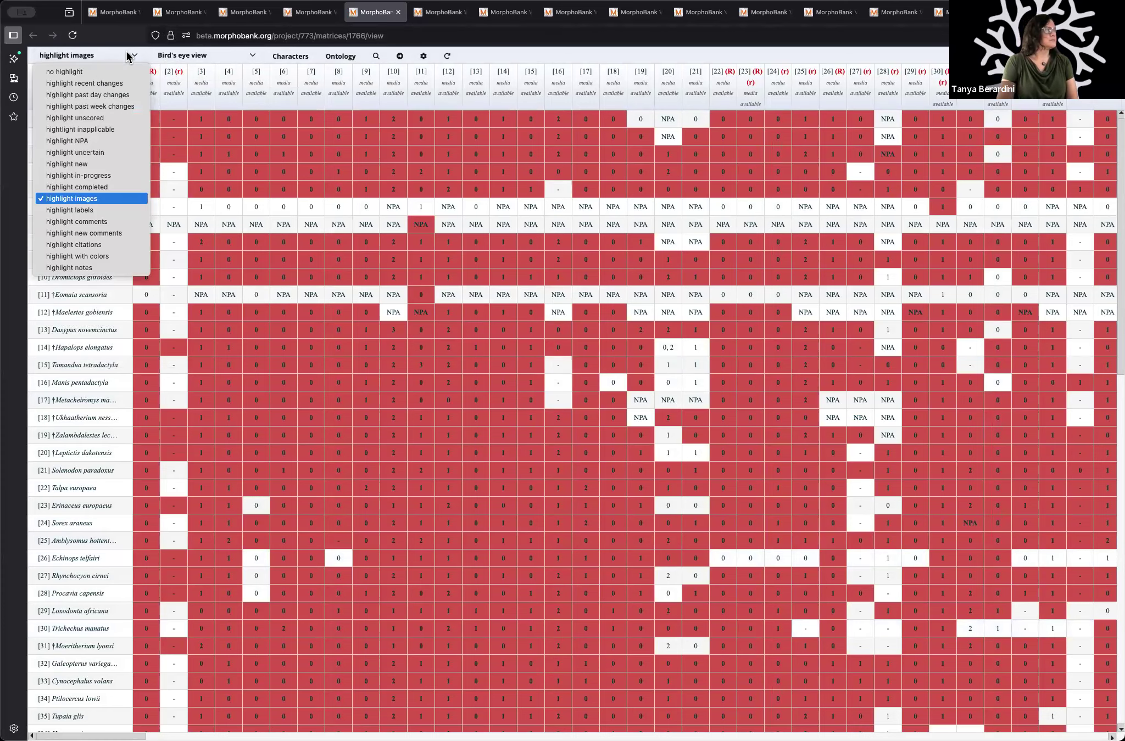
click(83, 72)
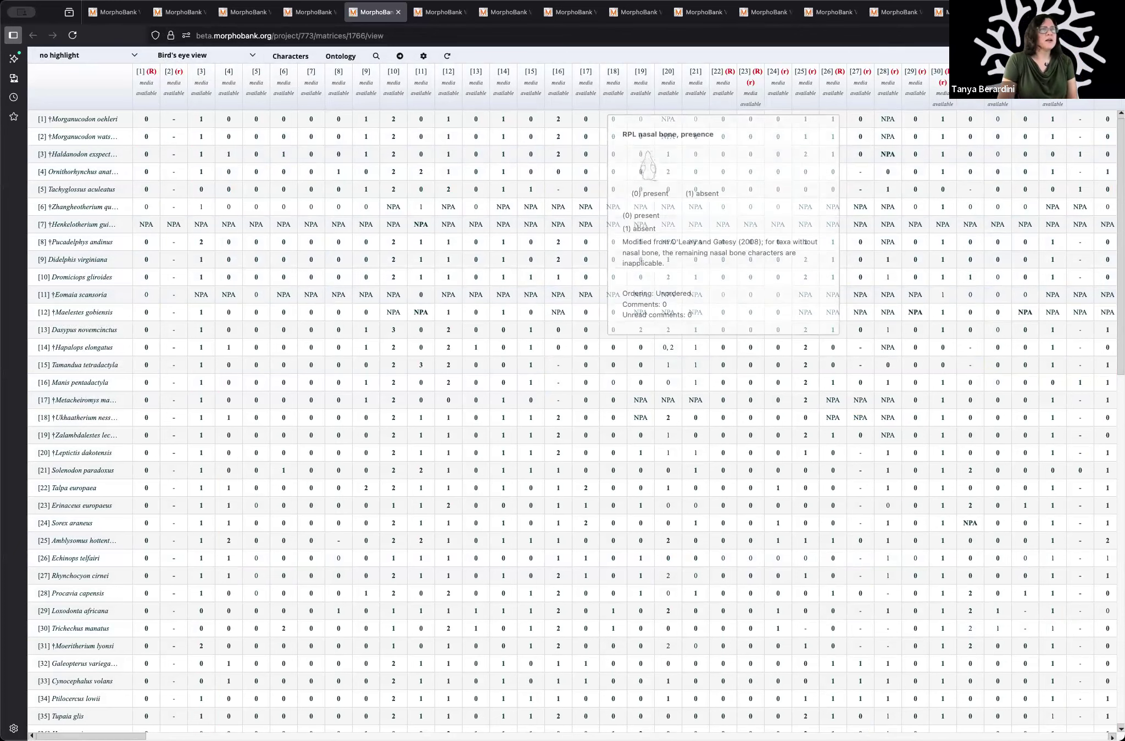
Step: View the overview of Project 832 on Suksdorf's hawthorn, then return to Project 773's open matrix
click(1026, 12)
click(962, 12)
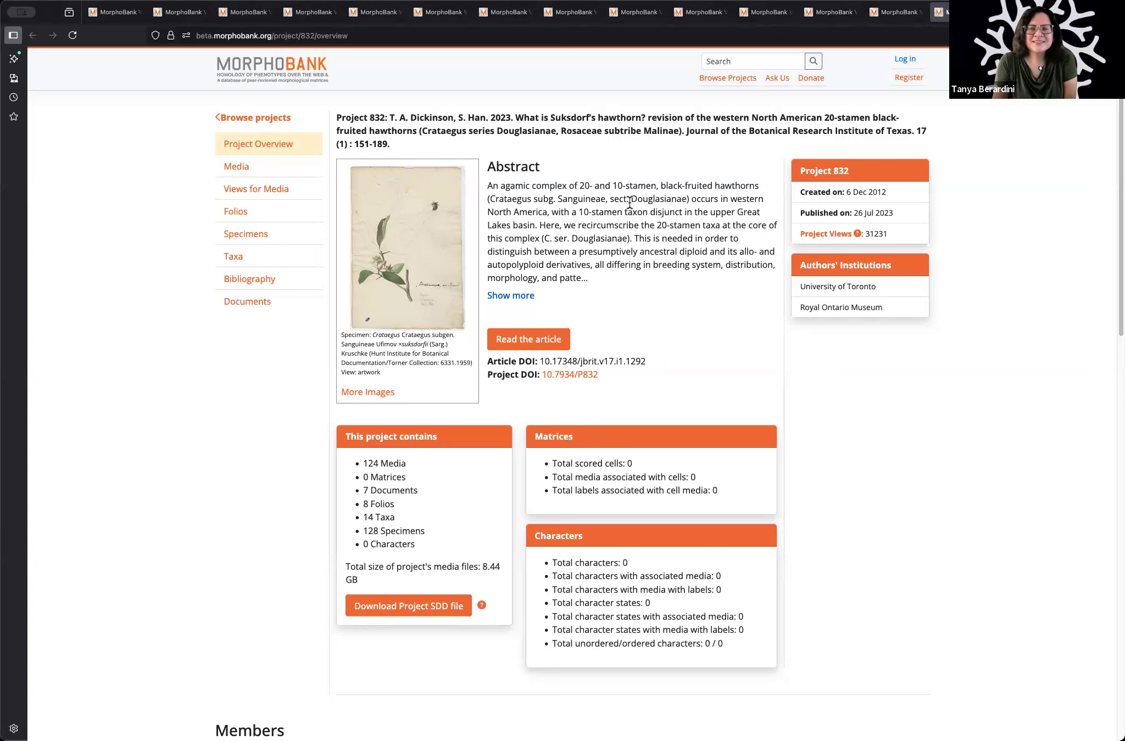
click(249, 11)
click(306, 11)
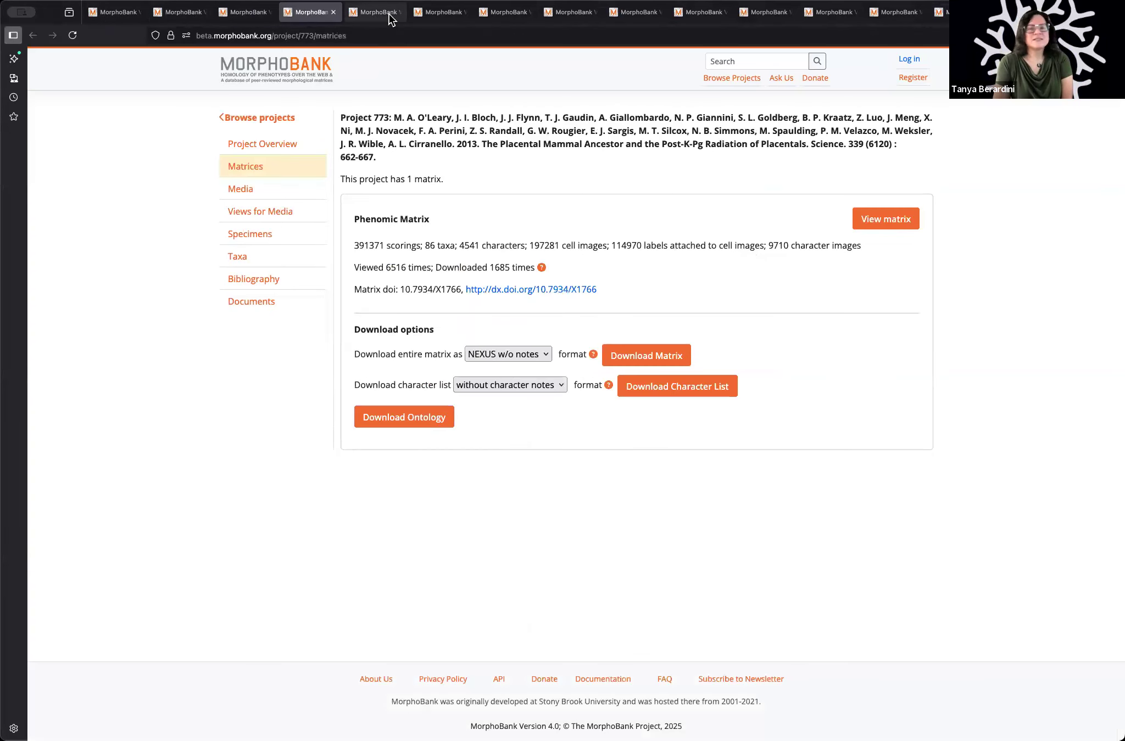
click(371, 15)
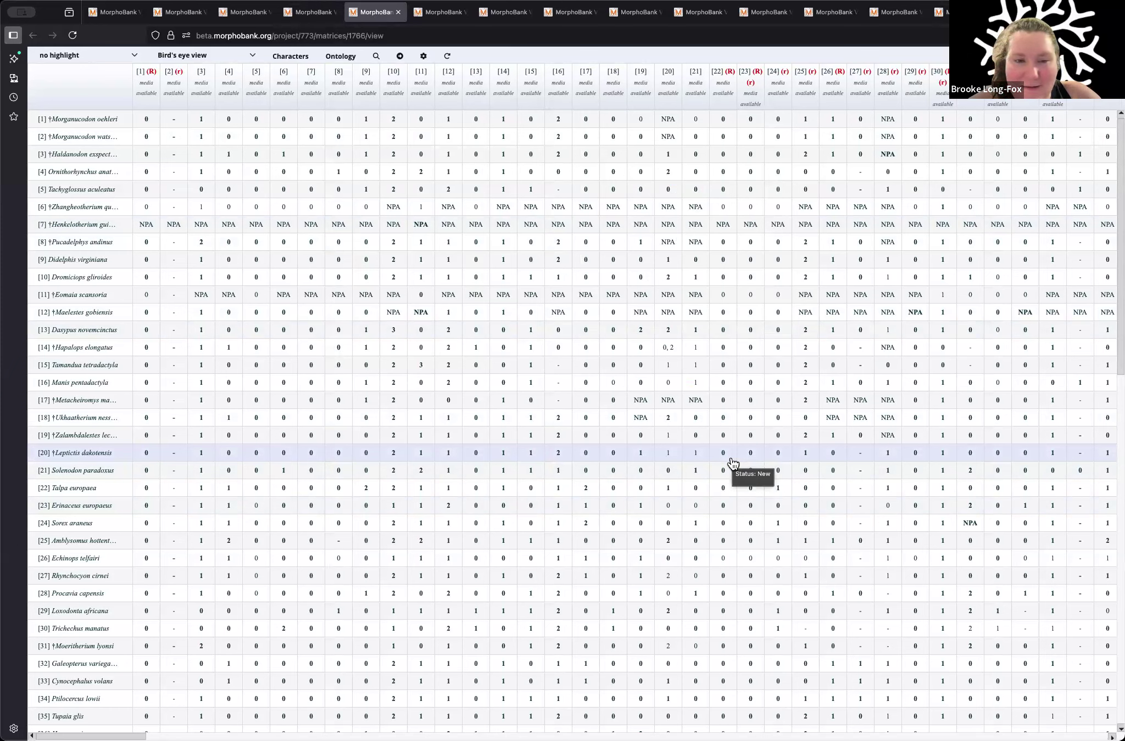
click(135, 58)
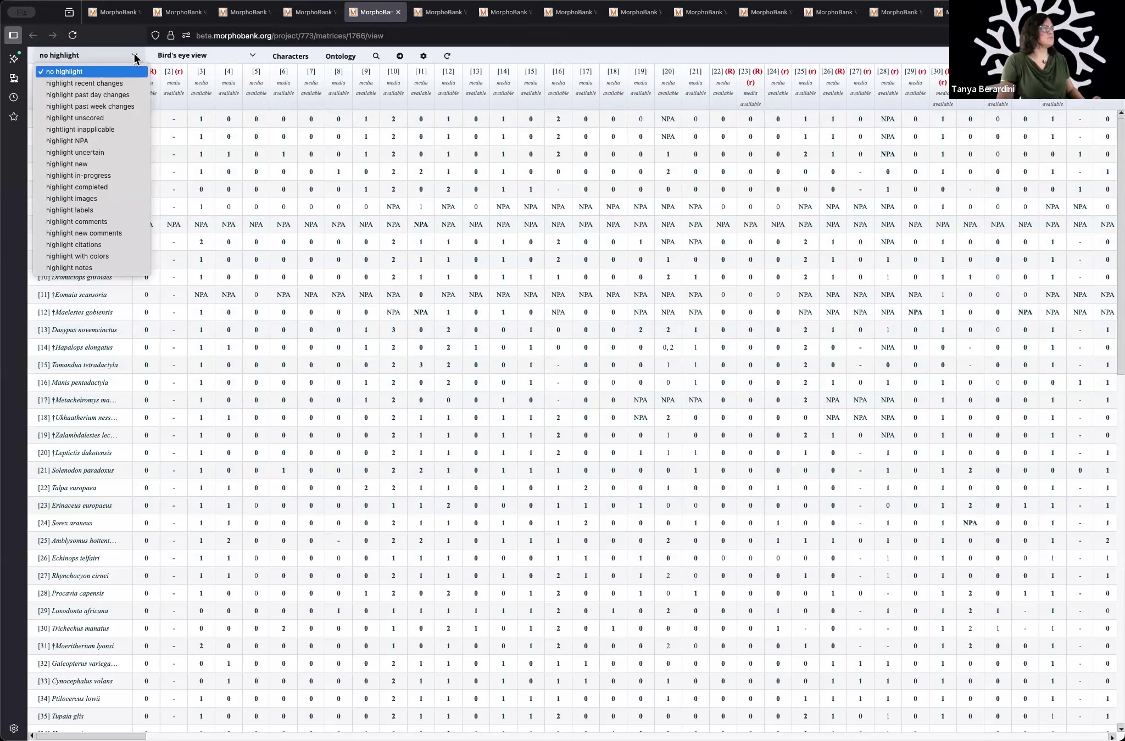
click(630, 322)
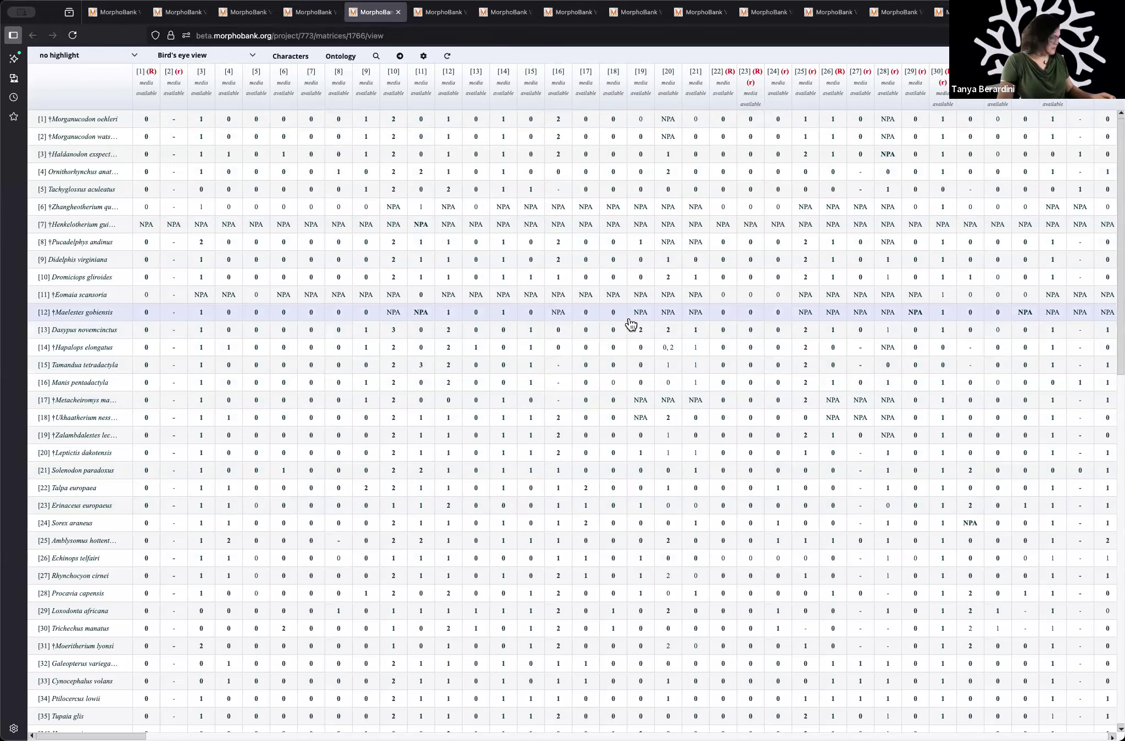
key(super+t)
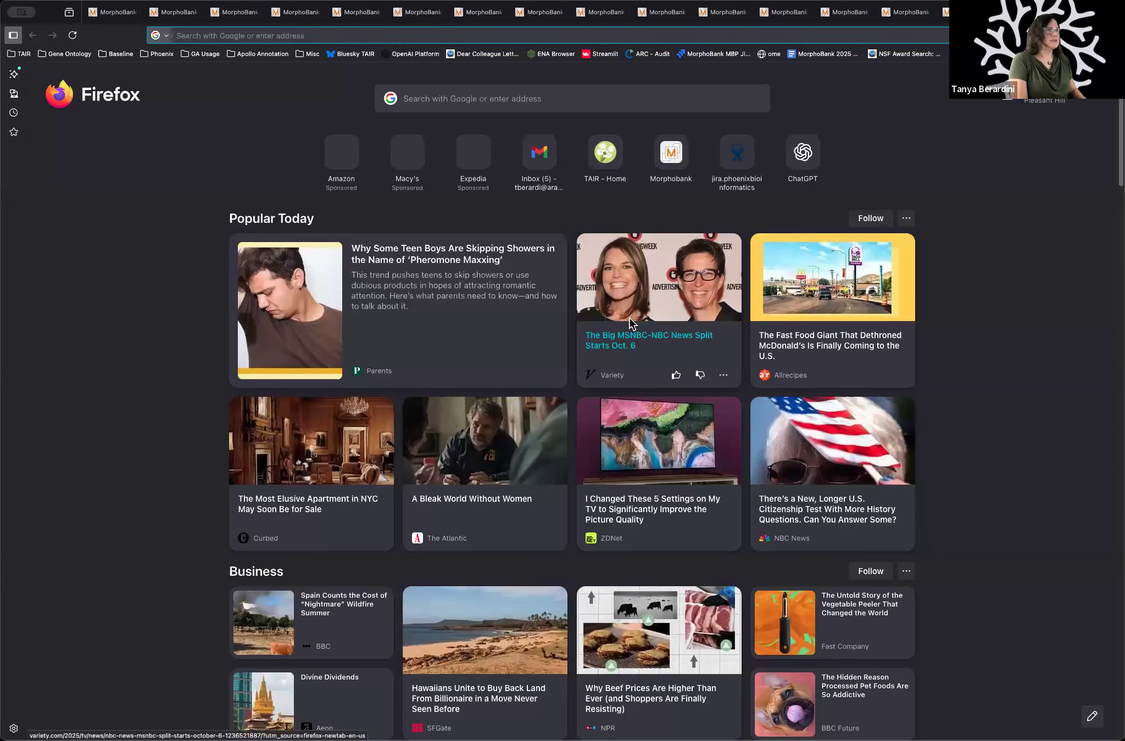
key(super+w)
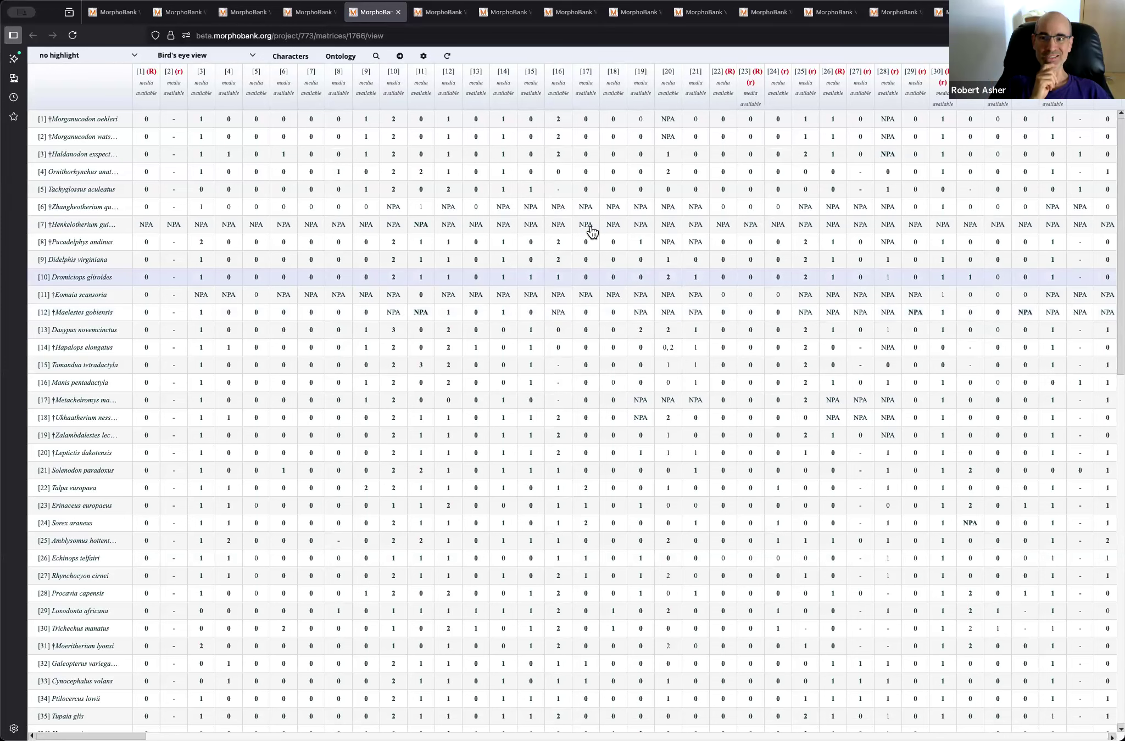
mouse_move(591, 232)
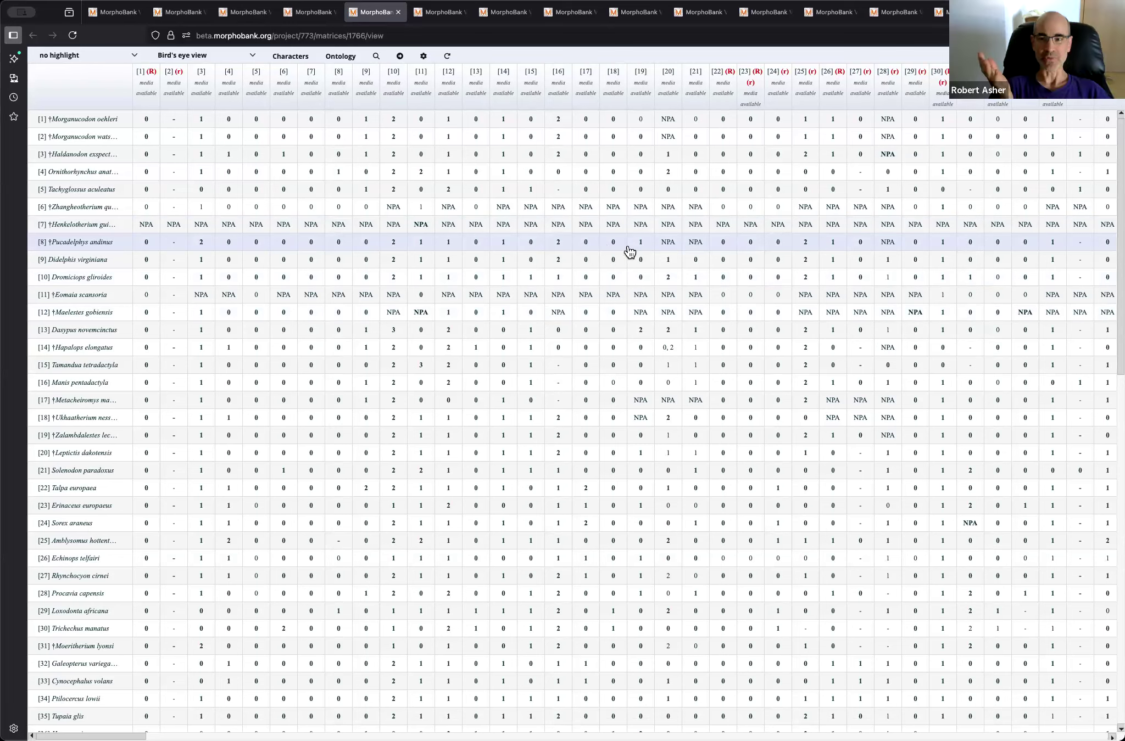
Step: Switch Project 773's matrix from Bird's eye view to showing names + images
mouse_move(629, 251)
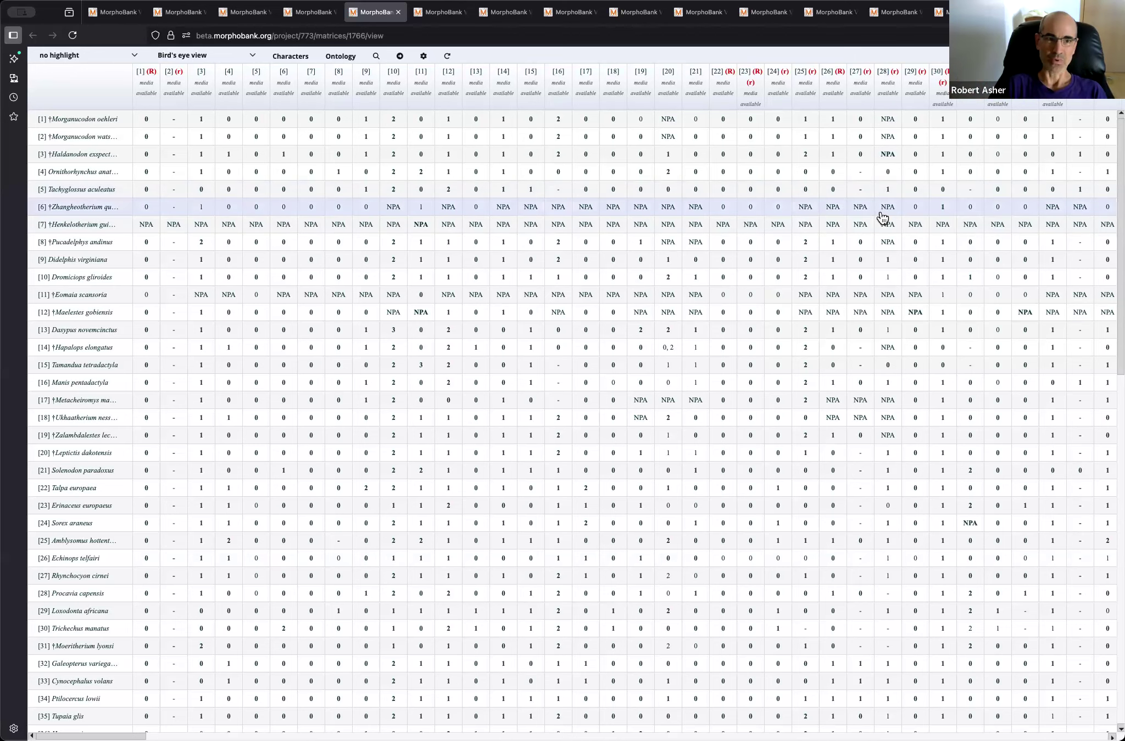
mouse_move(880, 214)
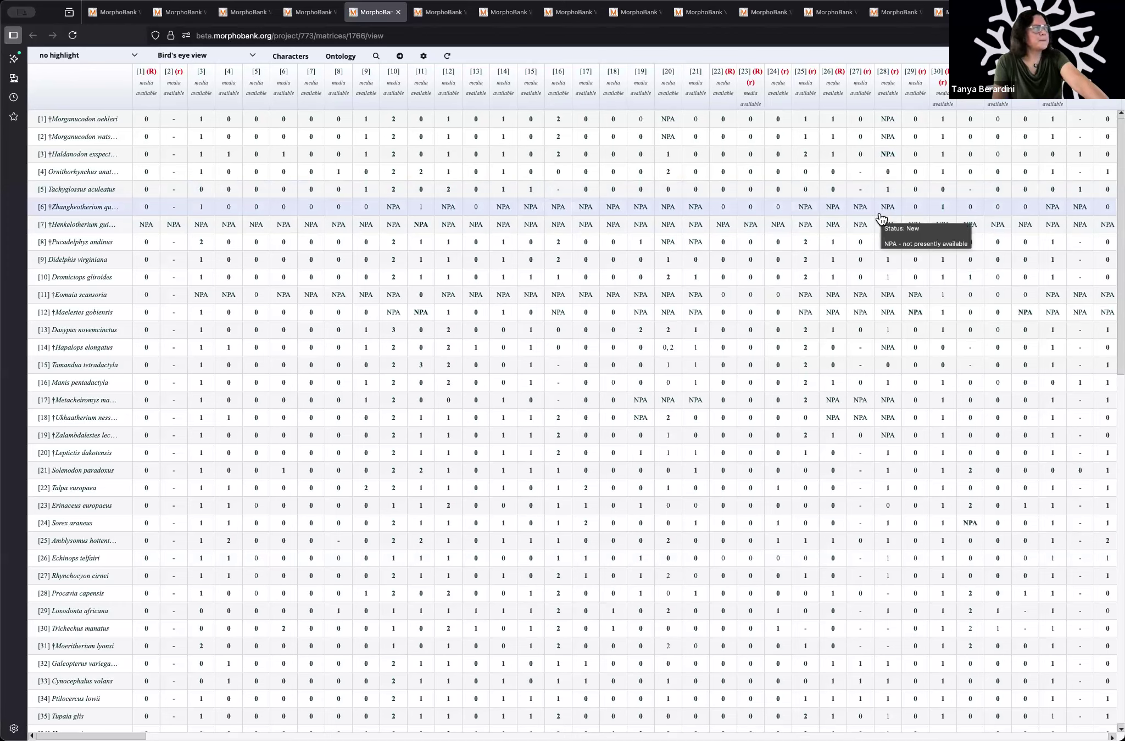
click(210, 53)
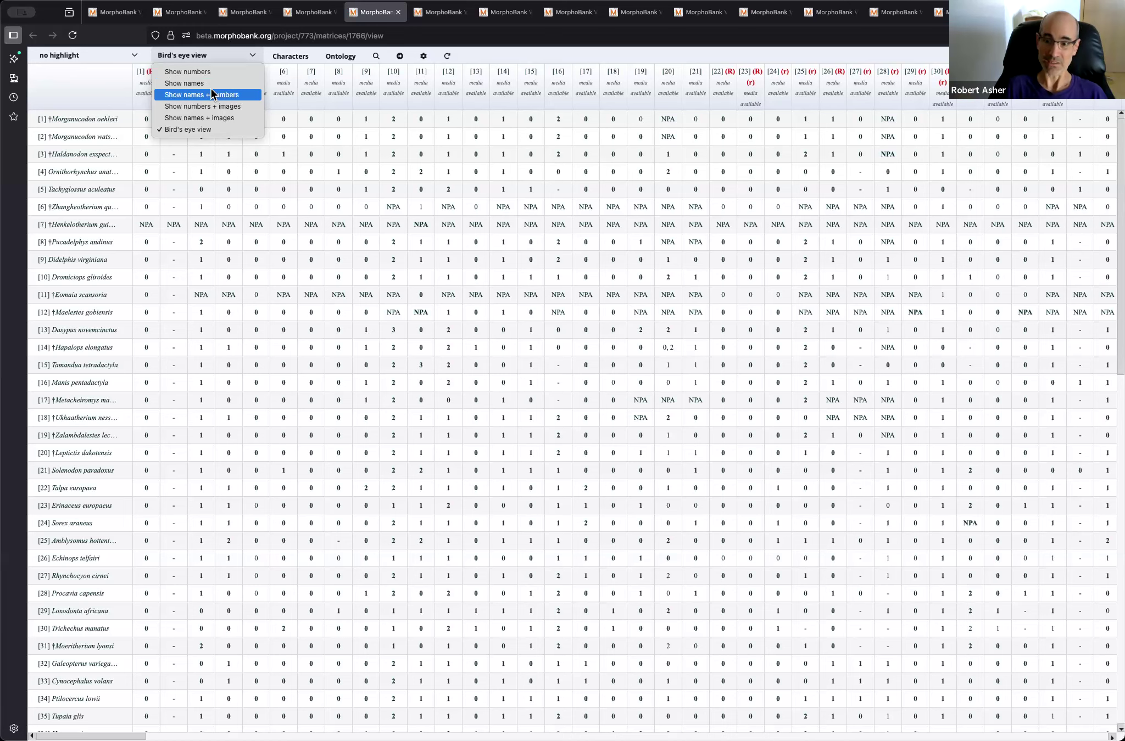
click(225, 121)
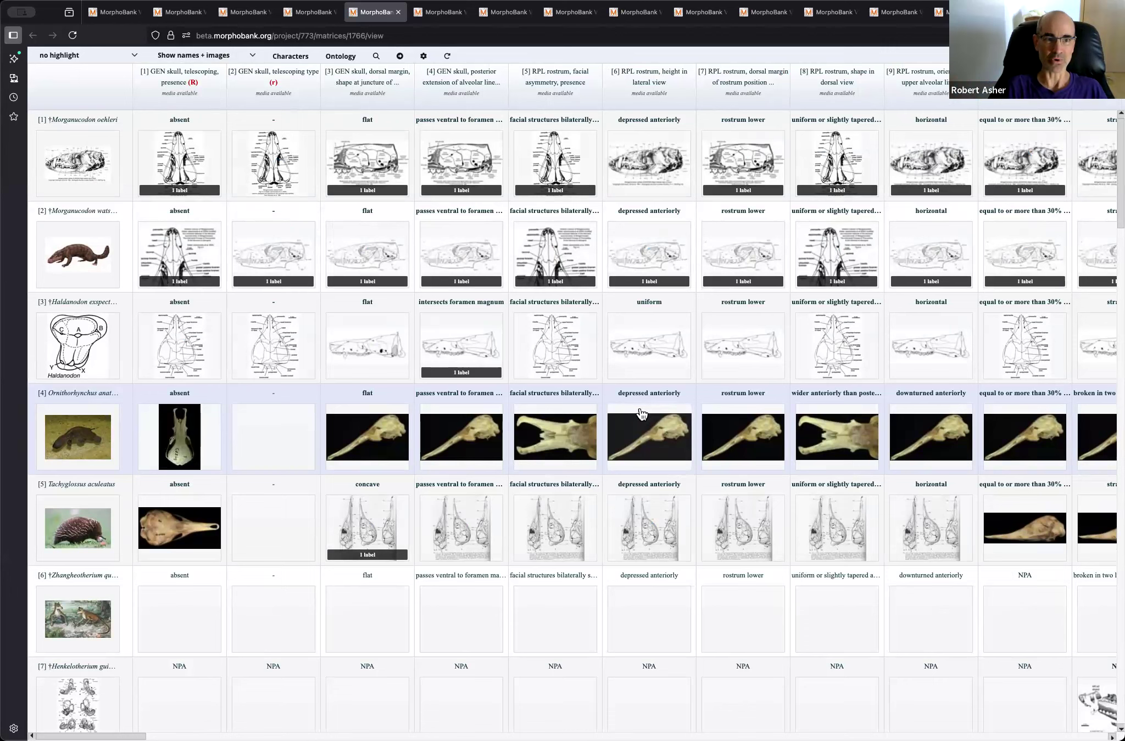
Step: Preview the descriptions and states of the matrix's first three GEN skull characters
mouse_move(205, 87)
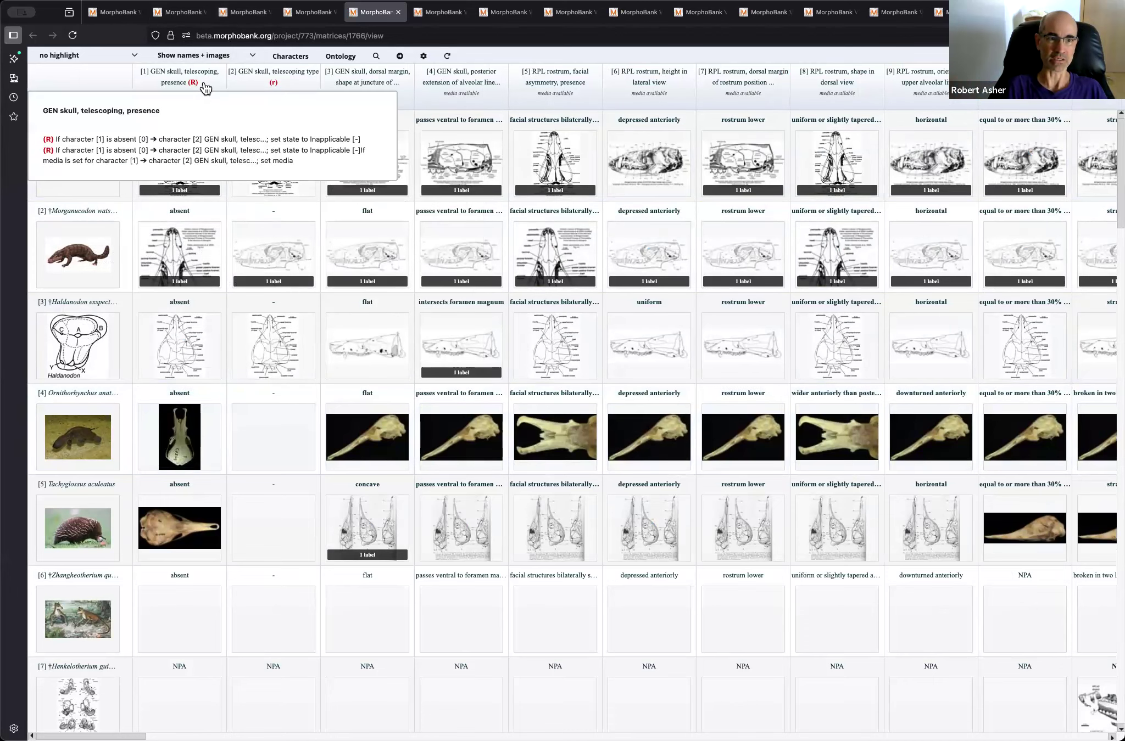
mouse_move(259, 86)
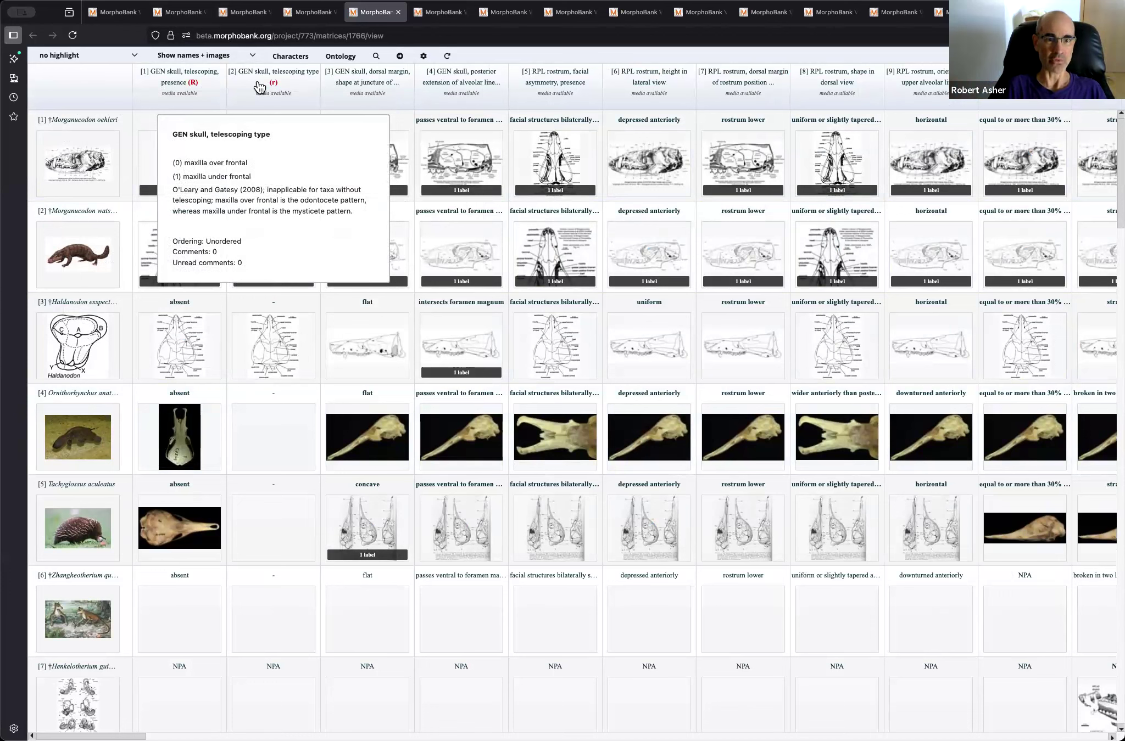
mouse_move(354, 86)
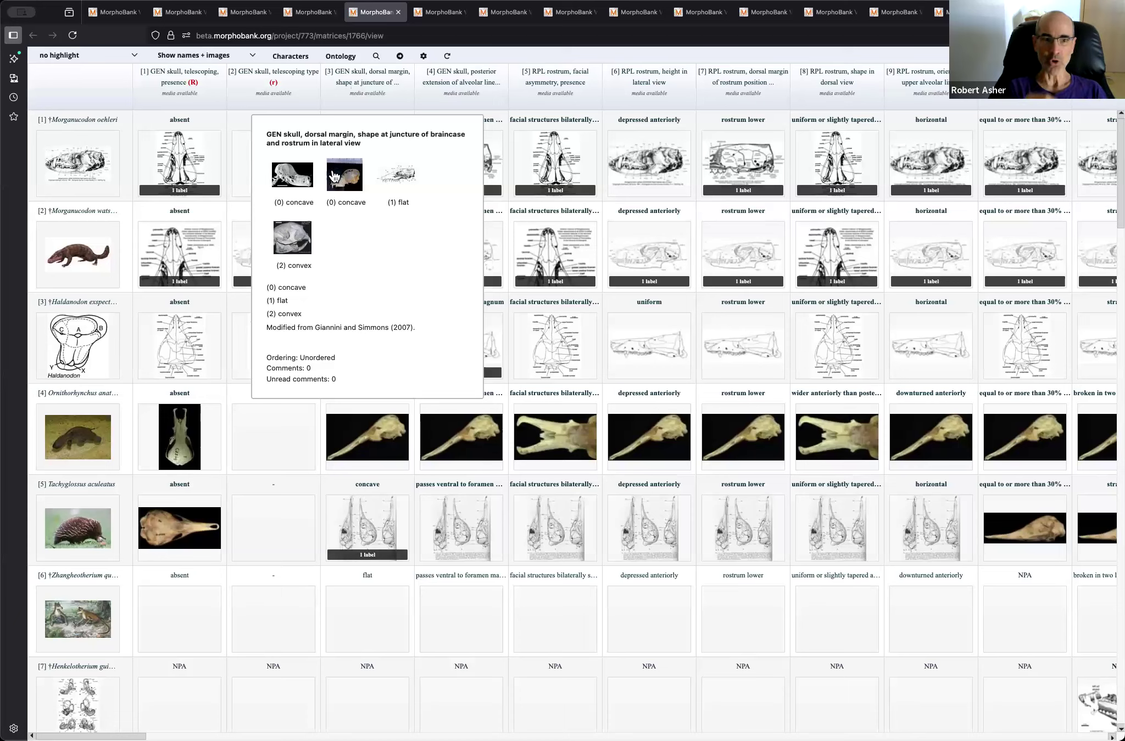
Step: Preview the state images of character 3 on the skull's dorsal margin, view its details and media, and close them
mouse_move(343, 195)
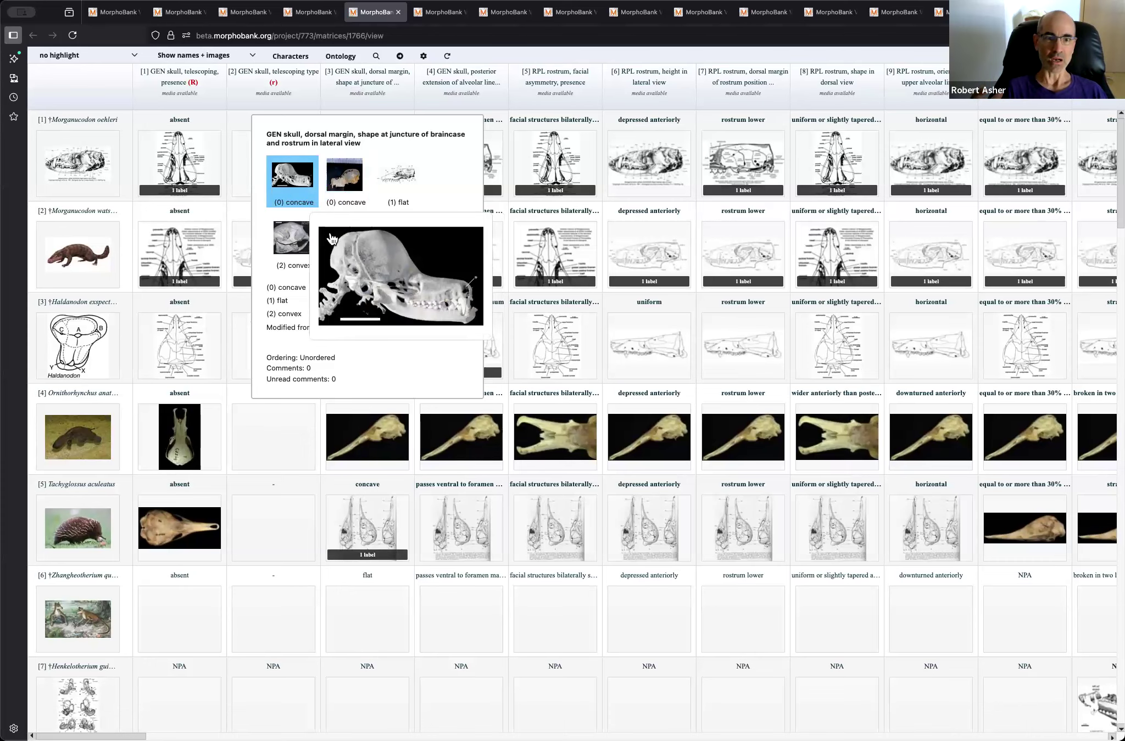
mouse_move(292, 245)
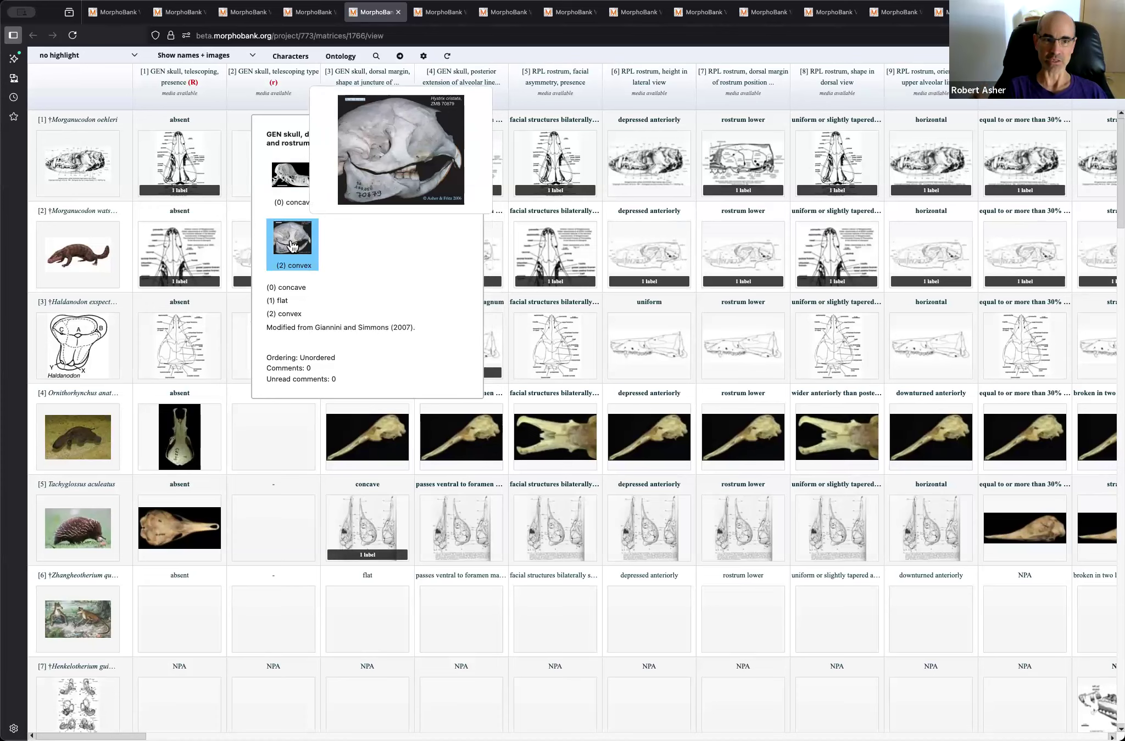
click(291, 246)
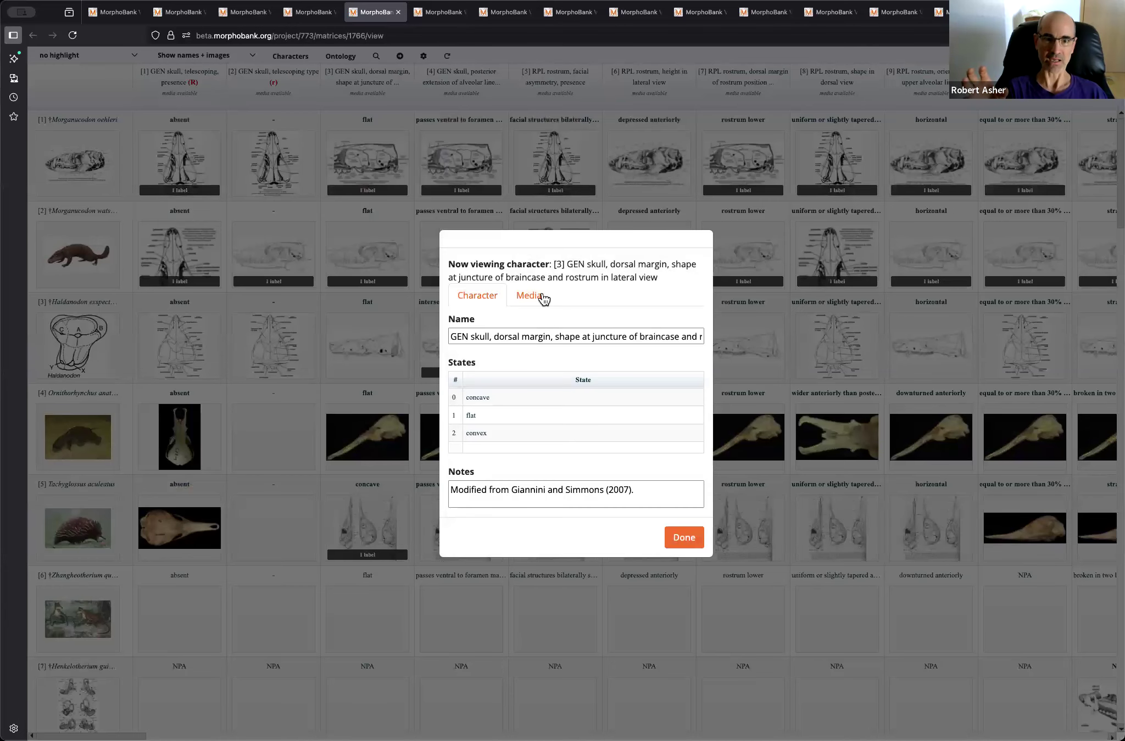
click(542, 298)
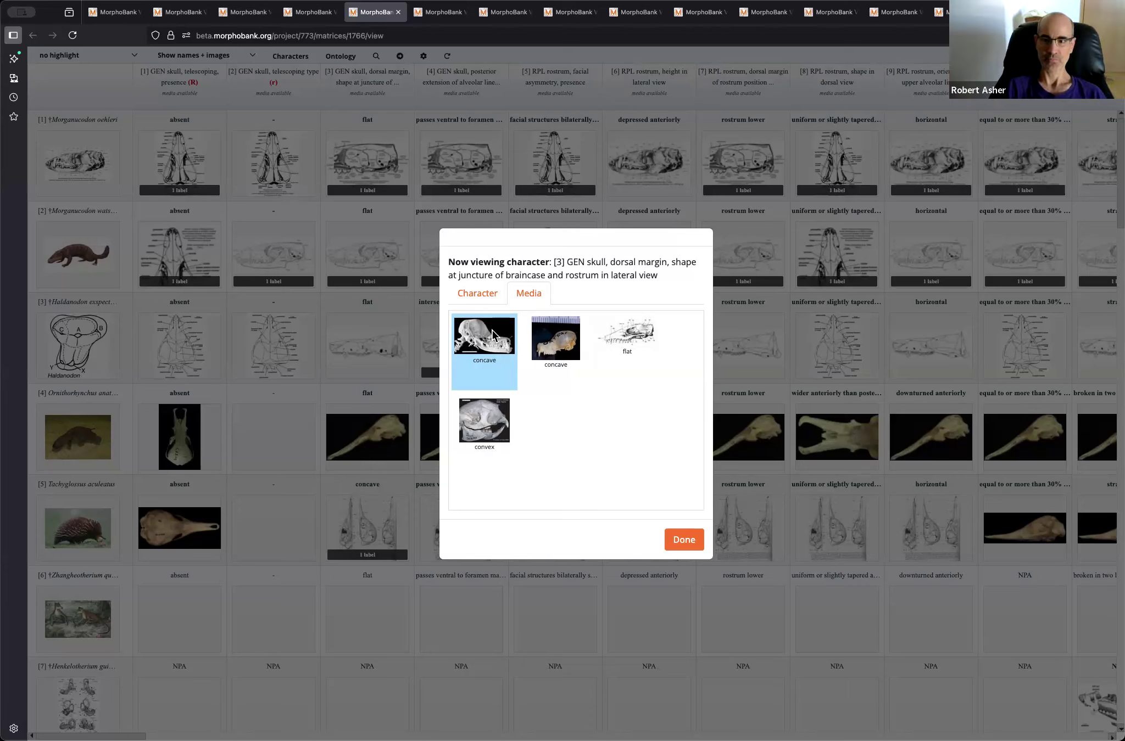
click(545, 359)
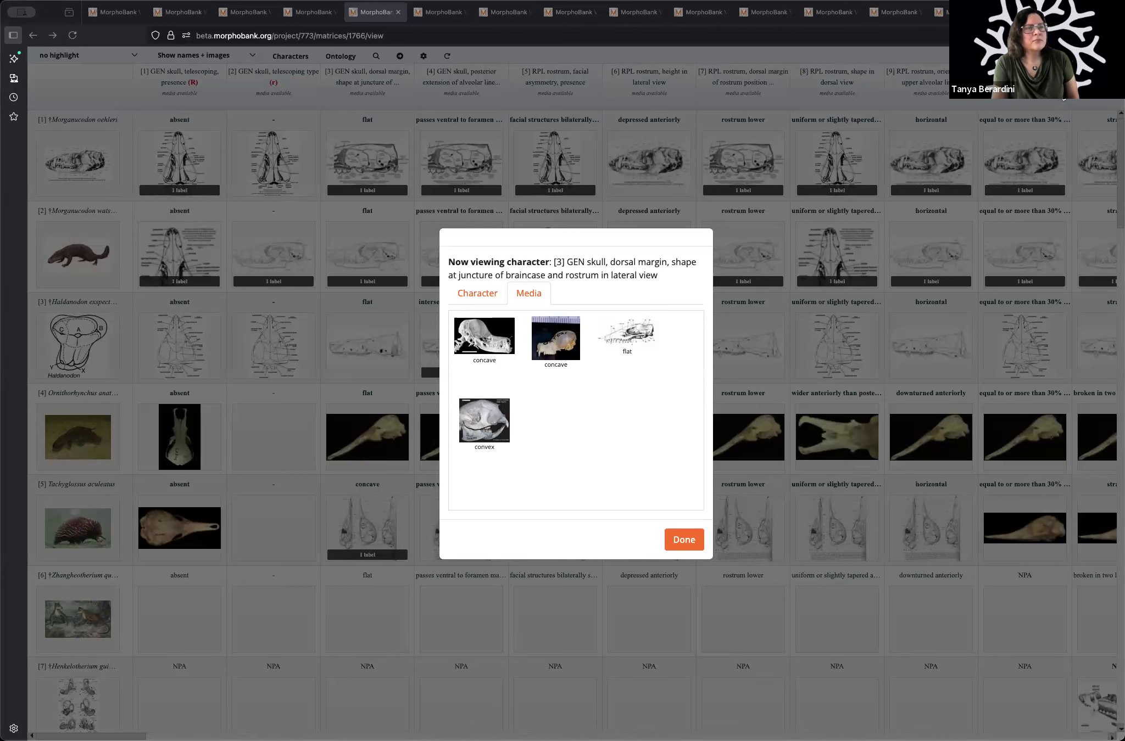
click(686, 546)
Step: Go to Project 832 on Suksdorf's hawthorn and open its media collection
mouse_move(952, 90)
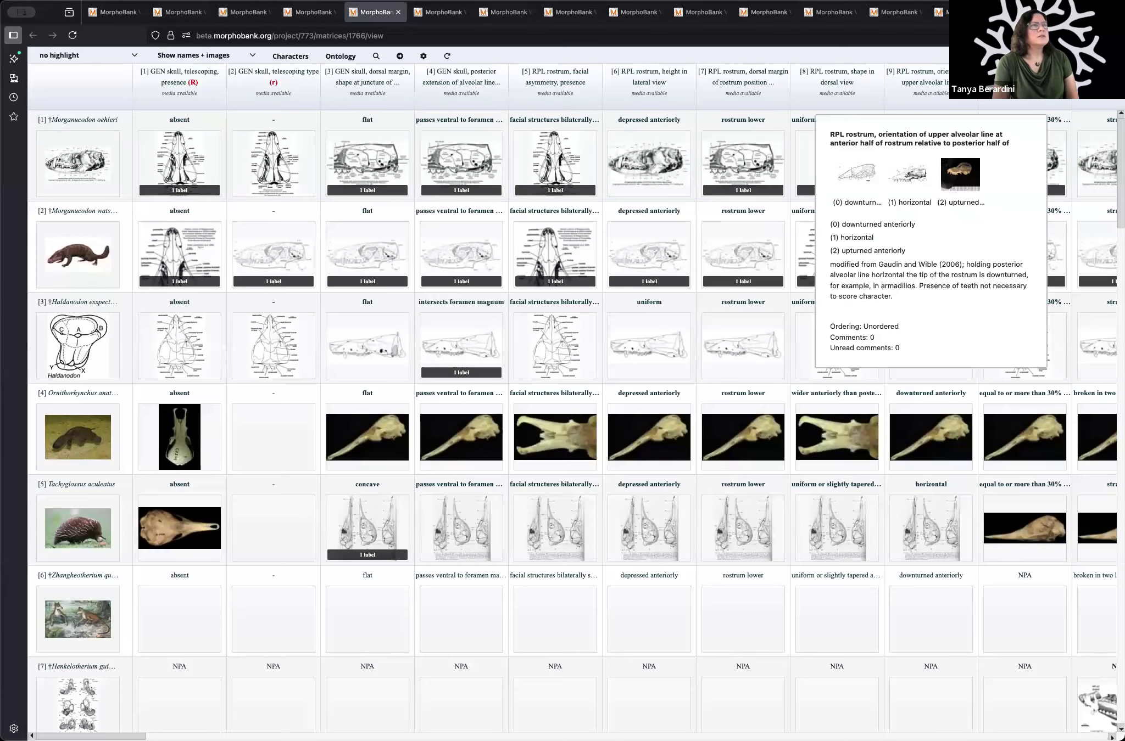
click(1028, 12)
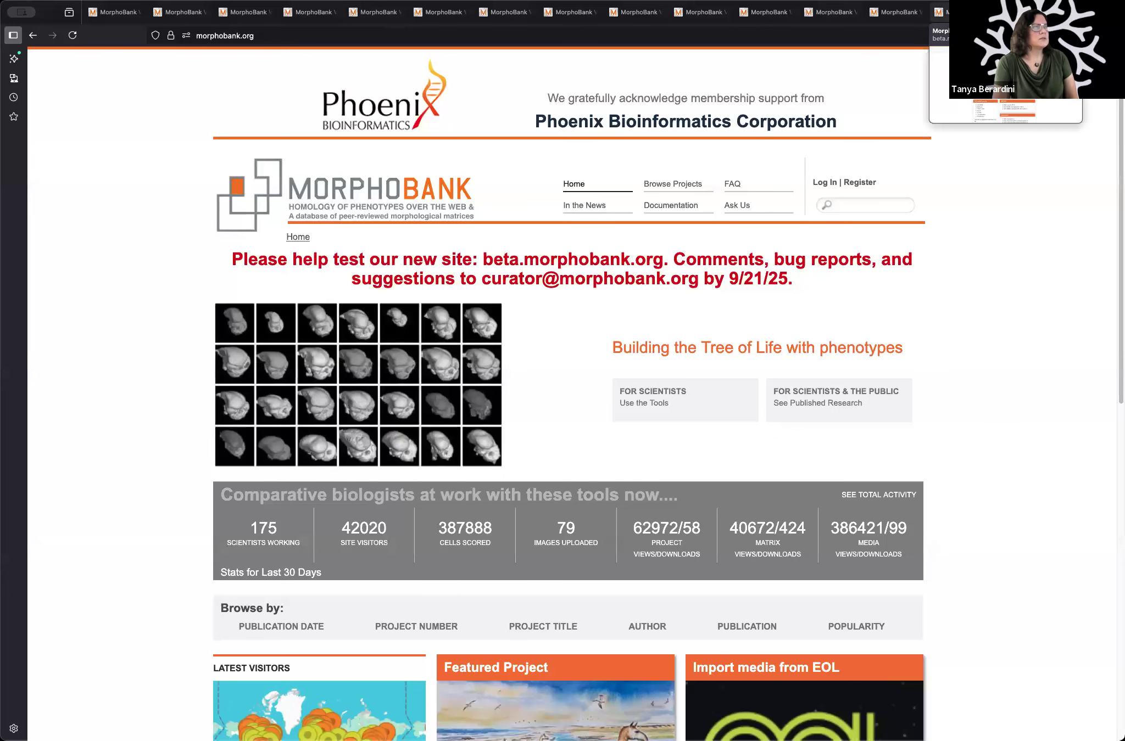
click(940, 12)
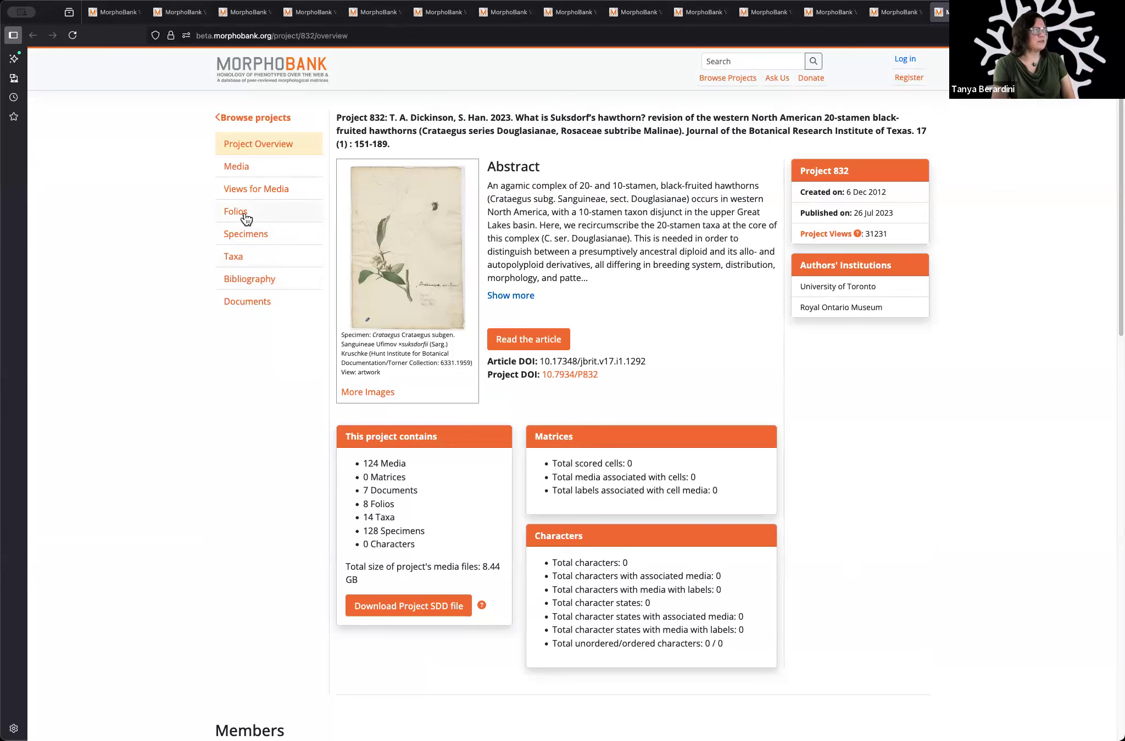
click(247, 172)
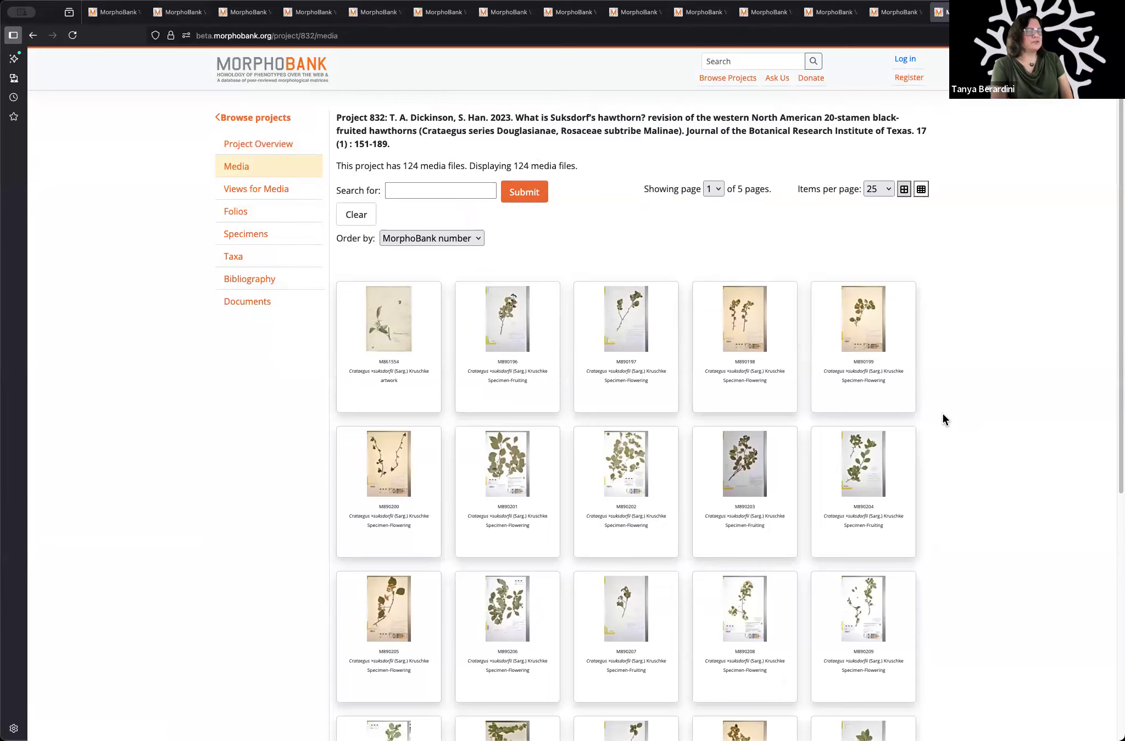
Step: Show Project 832's media as a compact thumbnail grid with 100 items per page and browse the images
click(922, 188)
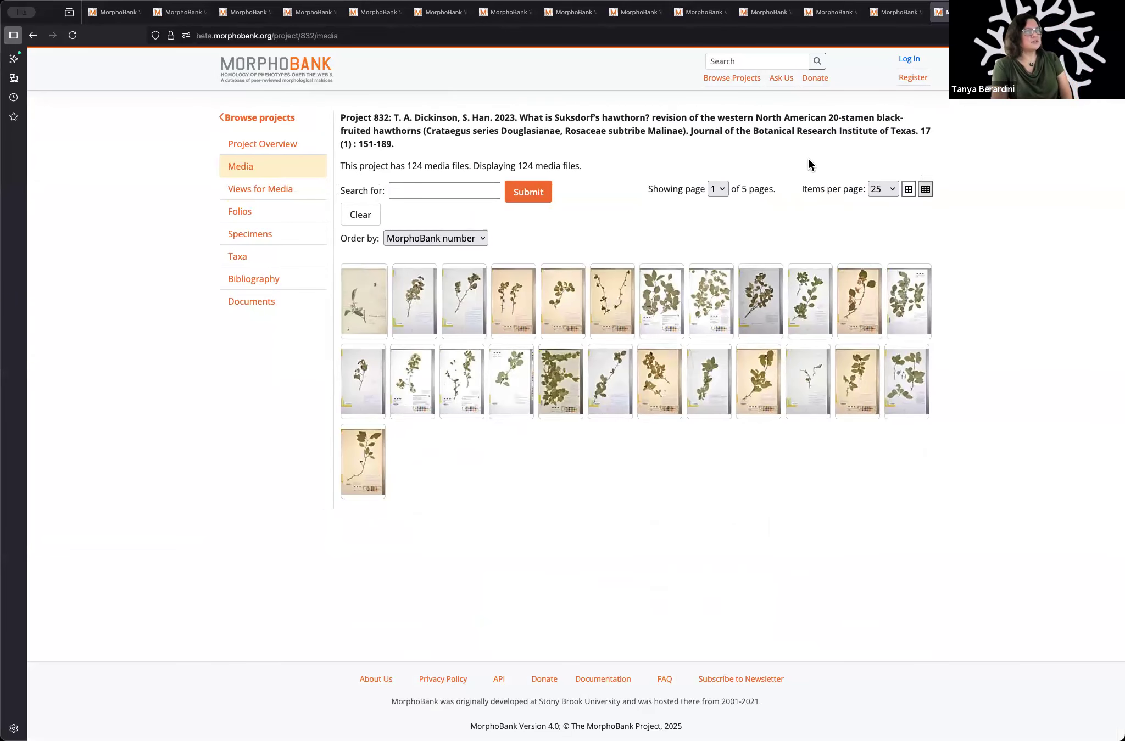
click(882, 189)
click(888, 217)
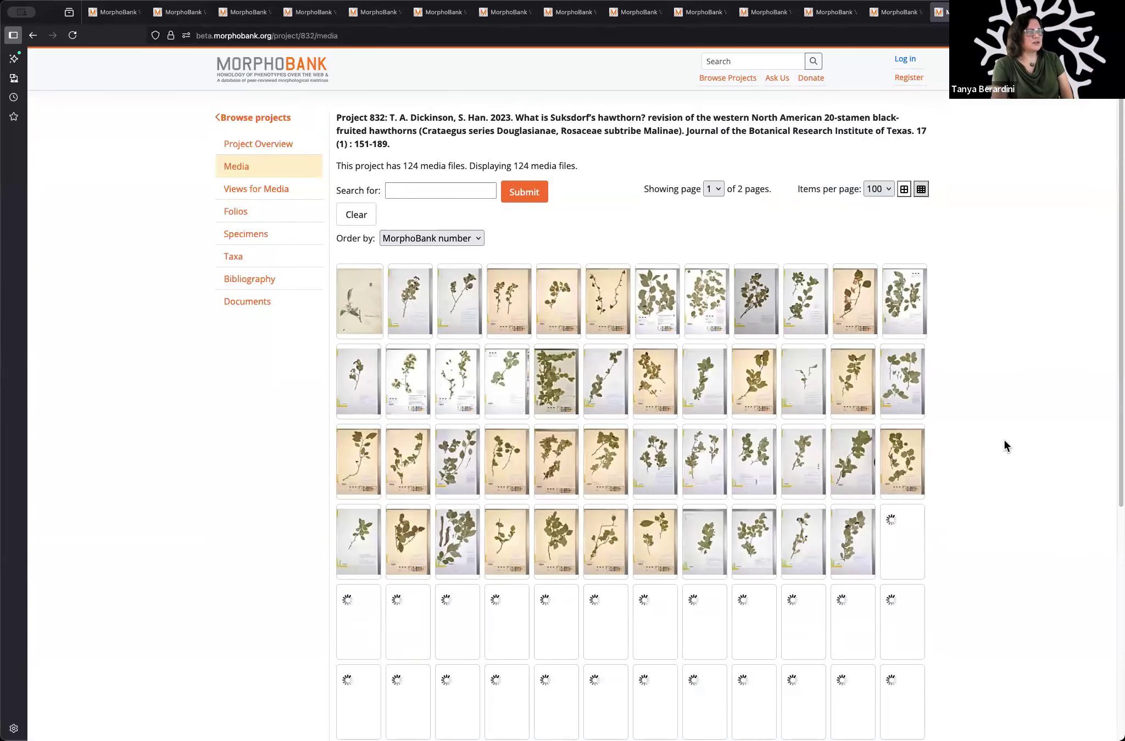
scroll(1010, 433, down, 2)
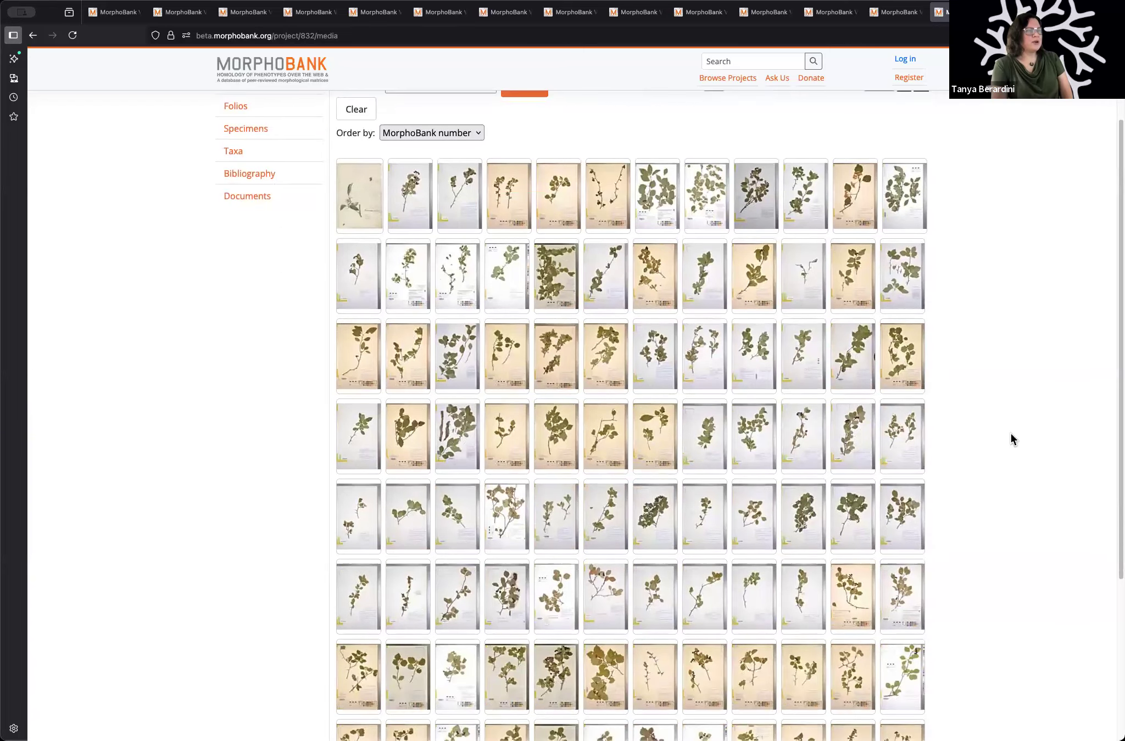
scroll(1011, 434, up, 2)
scroll(1011, 433, up, 1)
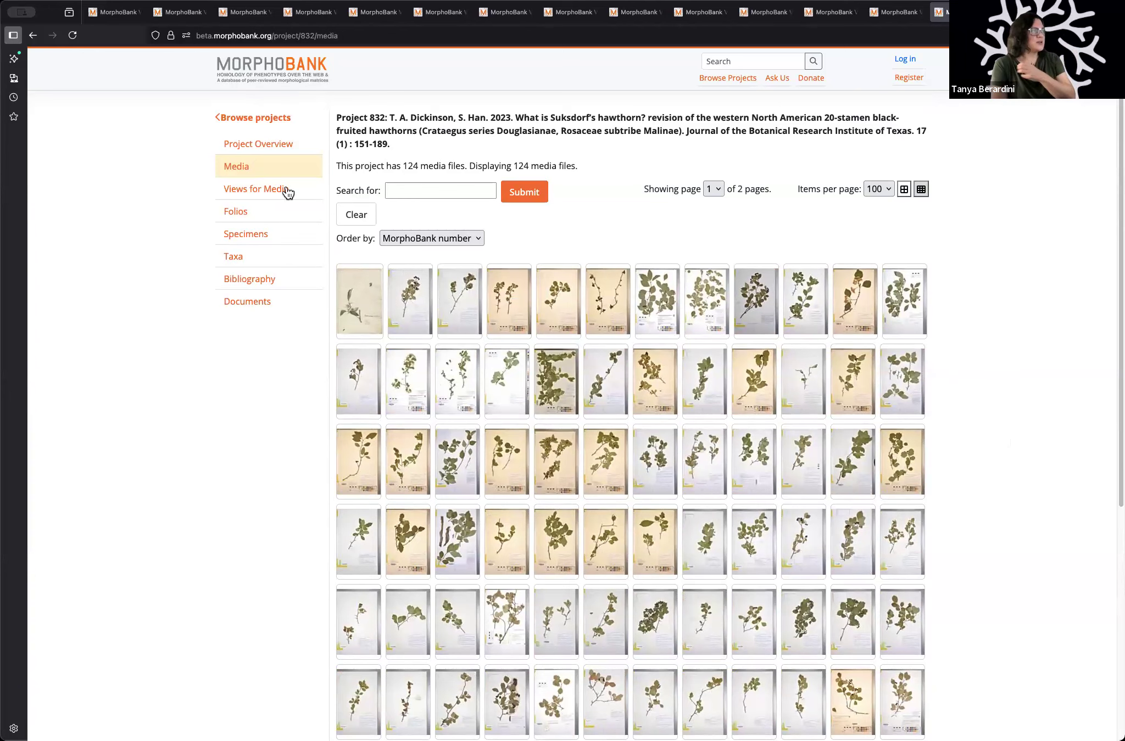
Step: Open Project 832's folios, view the media of folio F1093 Crataegus gaylussacia, highlight its name, and return to the folio list
click(248, 216)
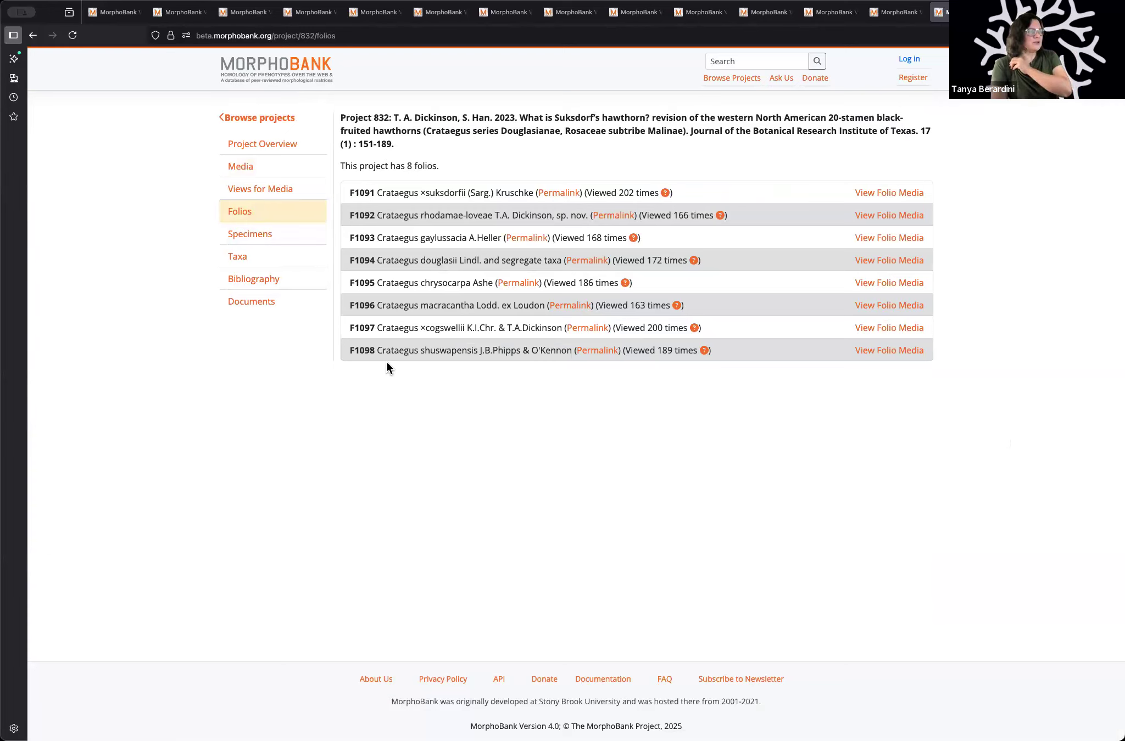
click(879, 238)
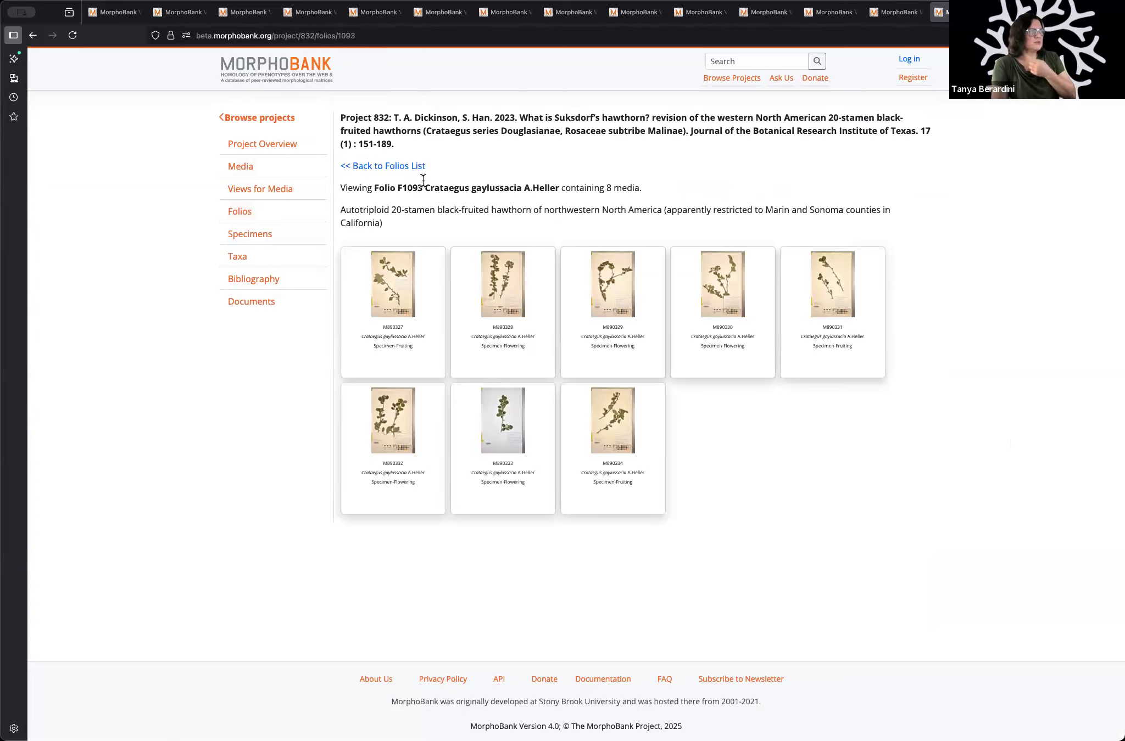
drag(423, 185, 558, 193)
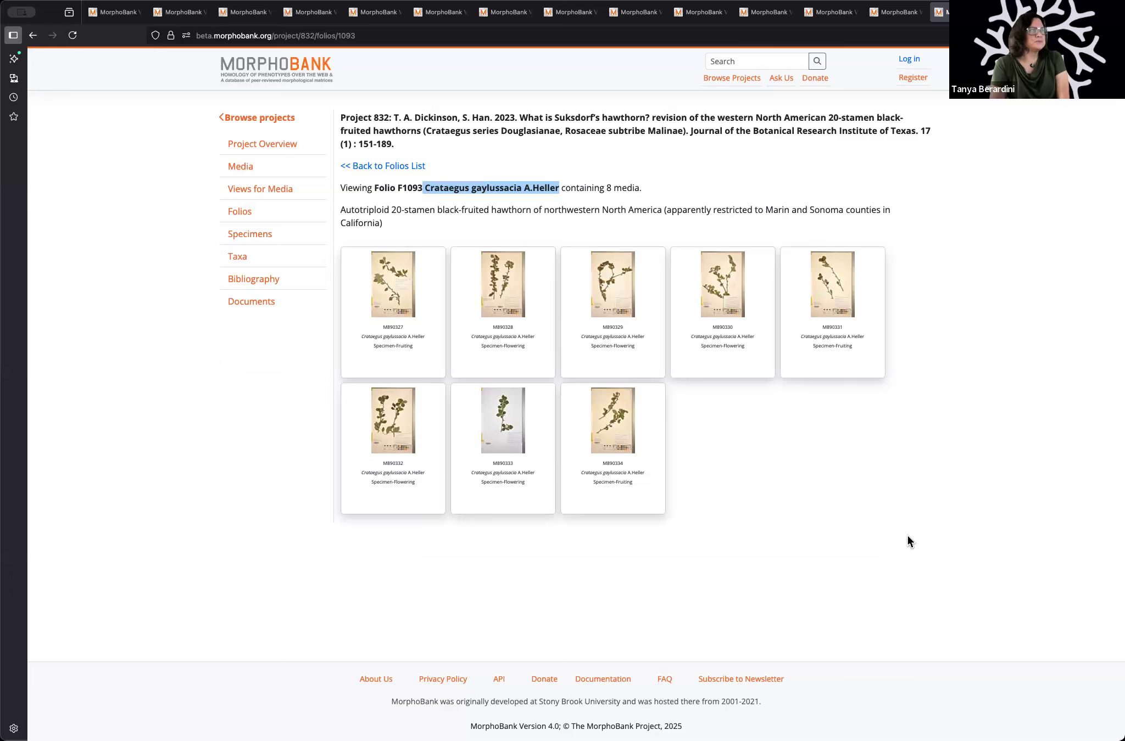
click(238, 213)
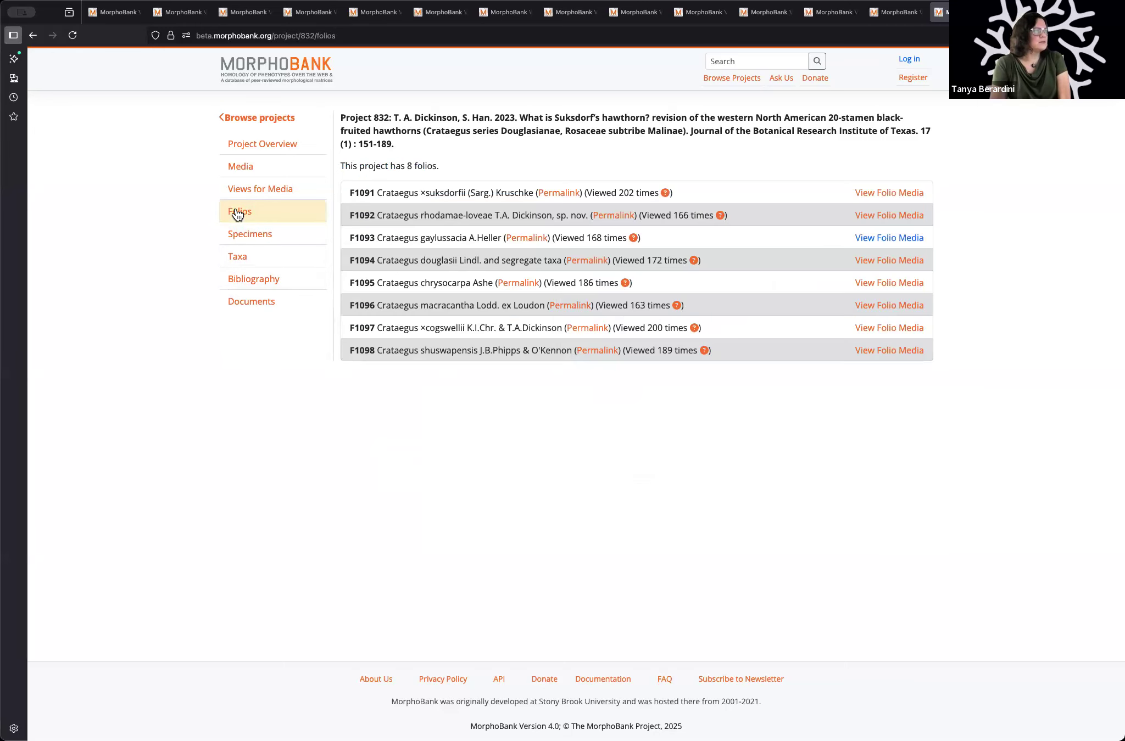
Step: Open folio F1092 through its permalink, then view folio F1091's media before returning to Project 832's overview
click(605, 216)
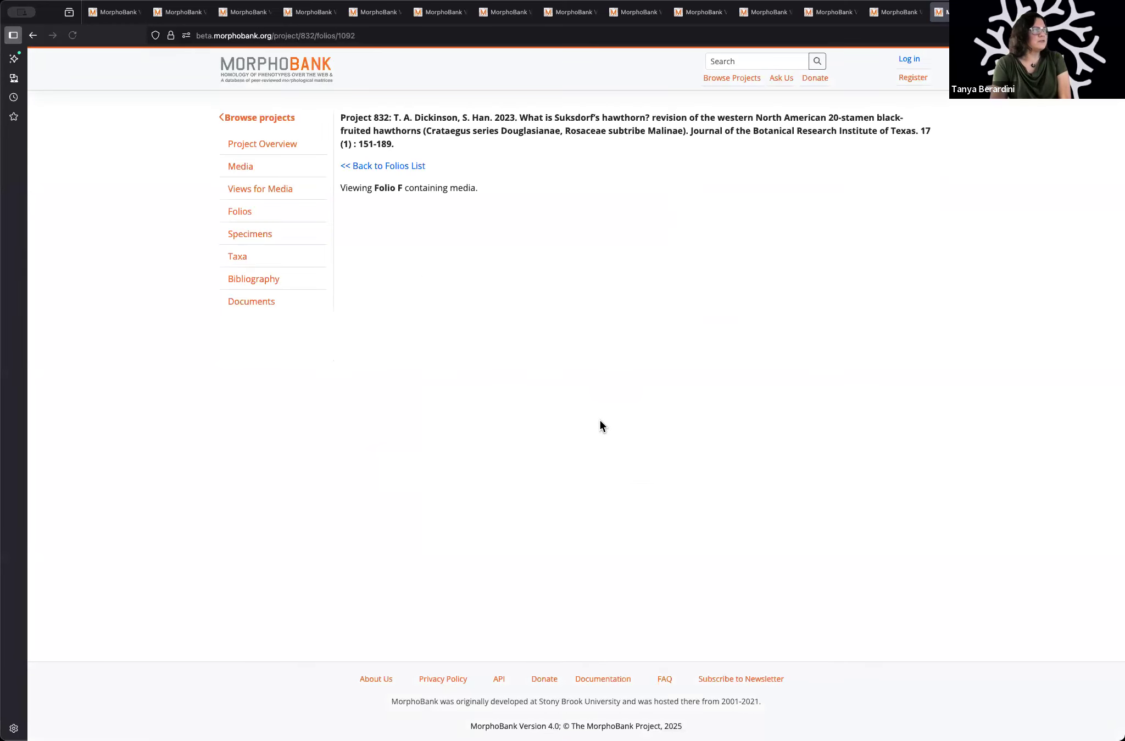
click(396, 166)
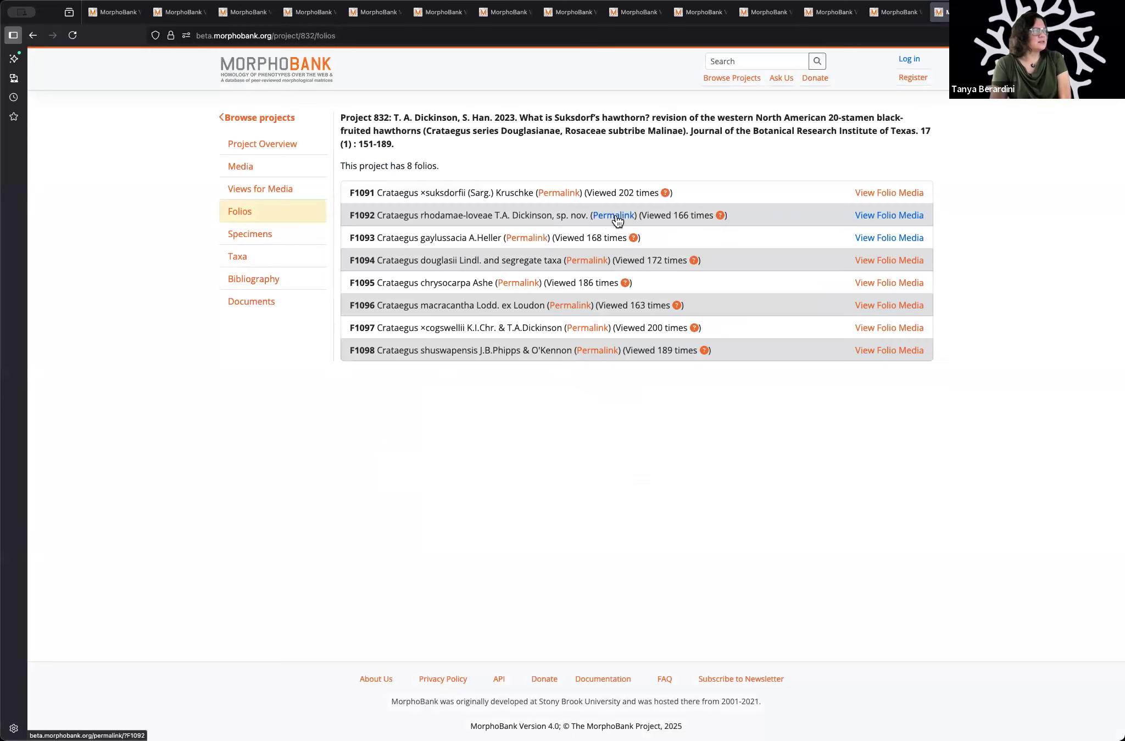
click(888, 193)
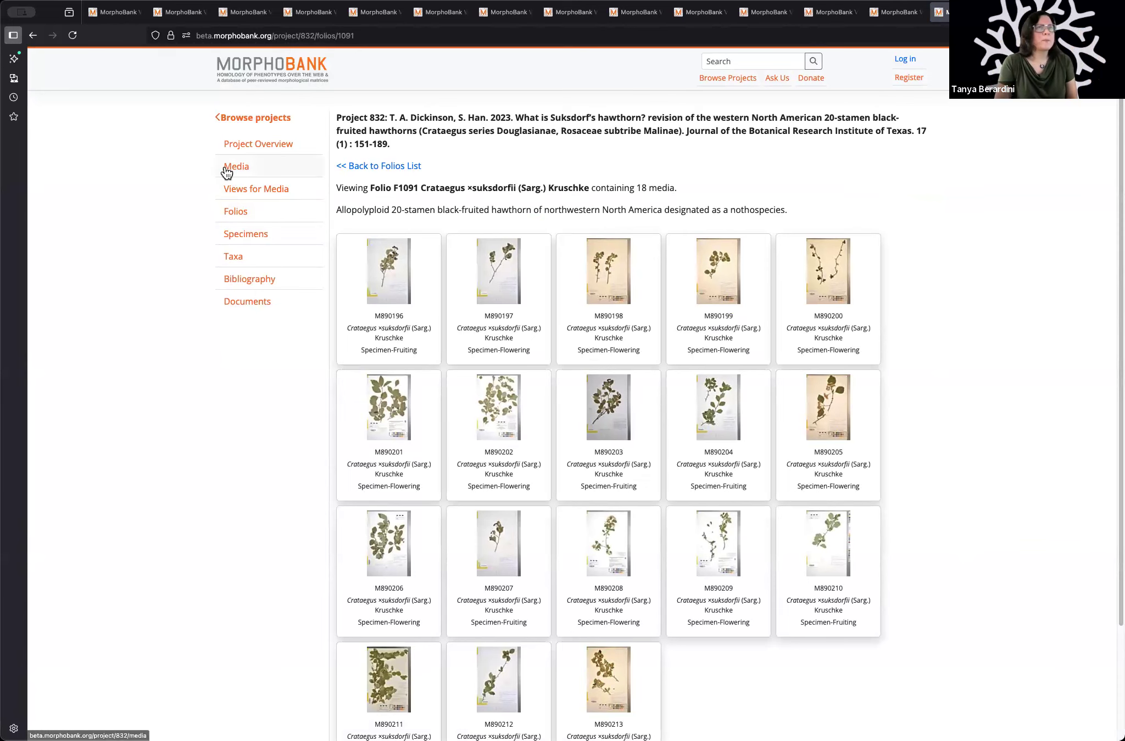
click(268, 152)
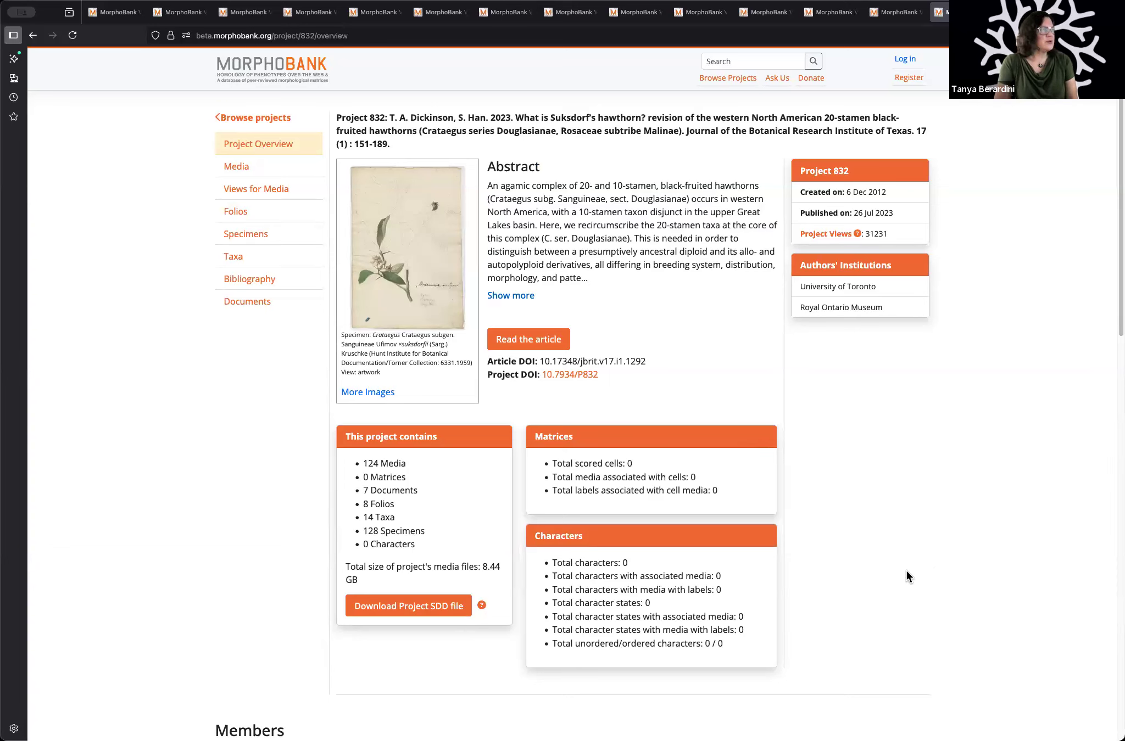
Step: Revisit Project 773's overview and the current morphobank.org home page, then return to Project 832's overview
click(255, 13)
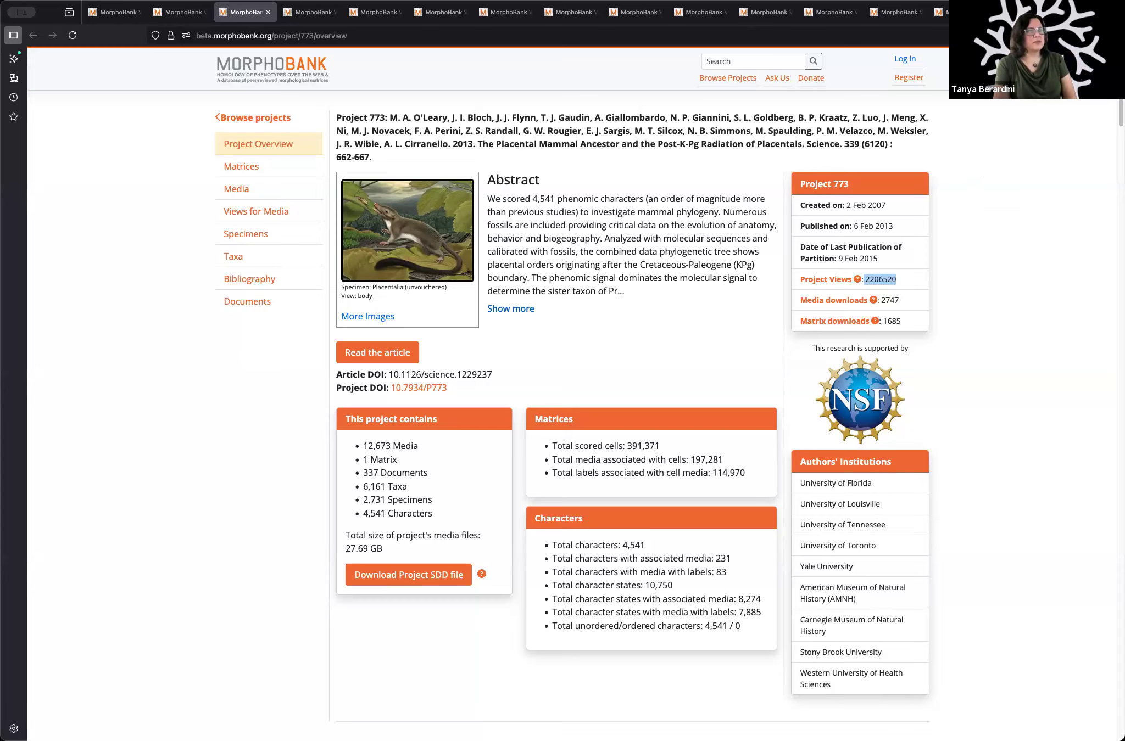
click(1026, 13)
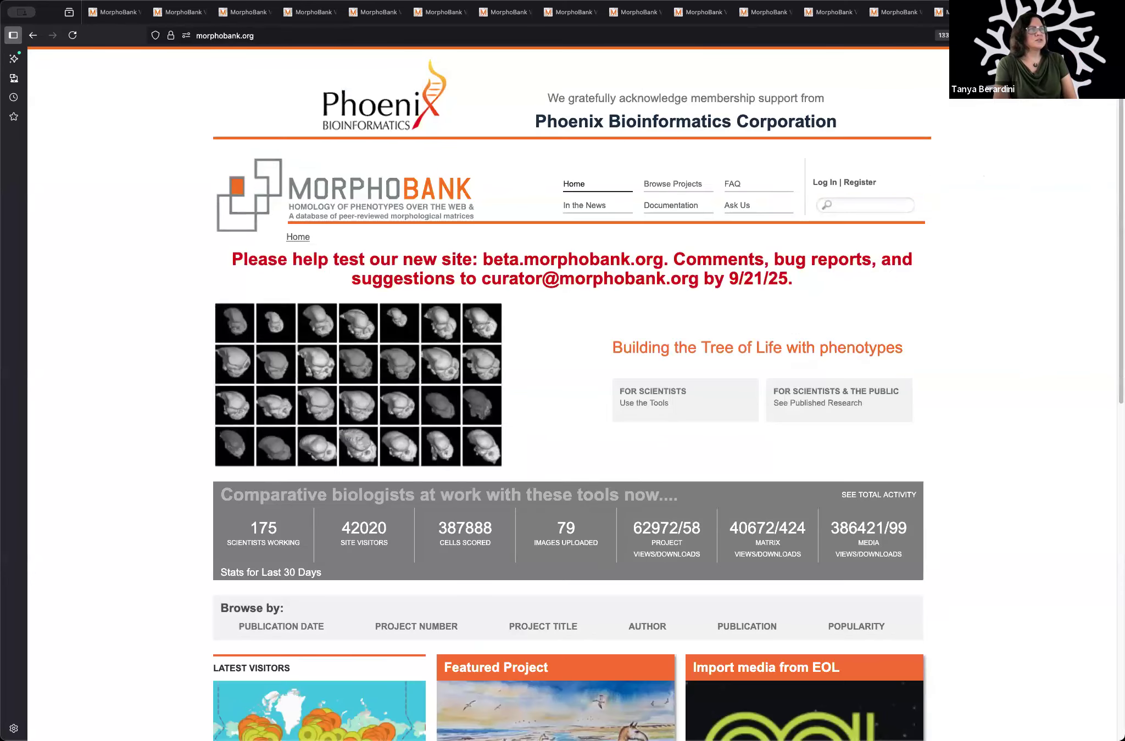
click(969, 12)
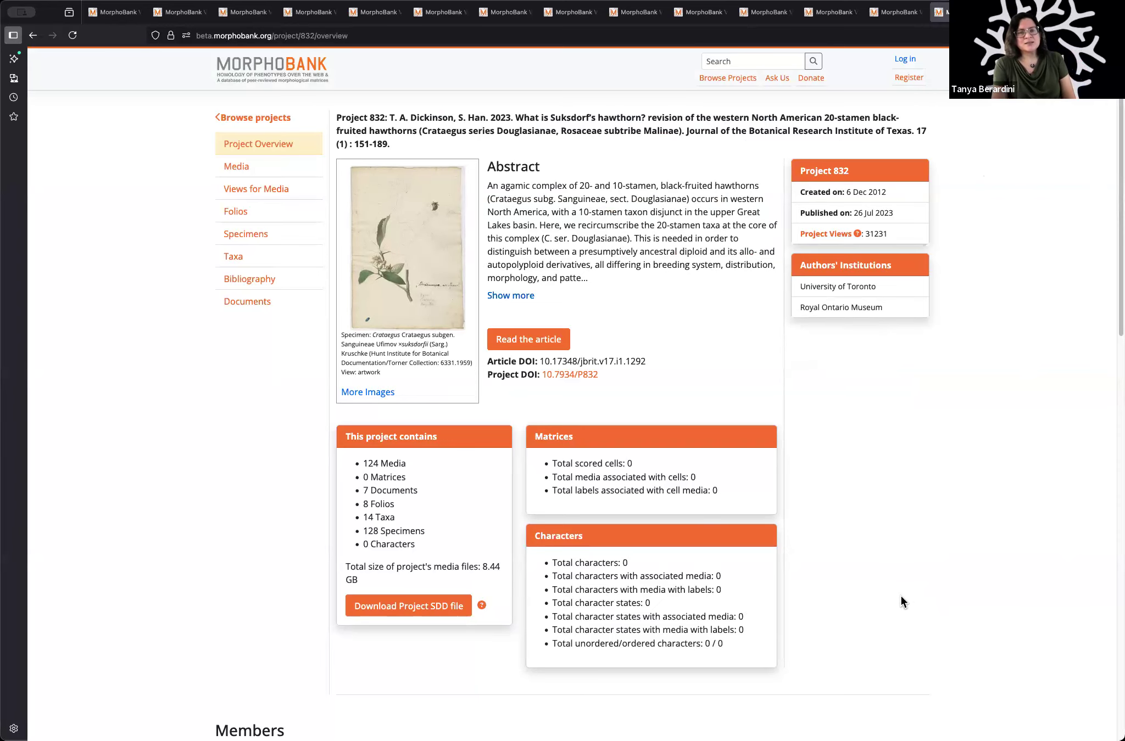
Step: Browse the published projects grouped by institution and look through the alphabetical institution list
click(728, 82)
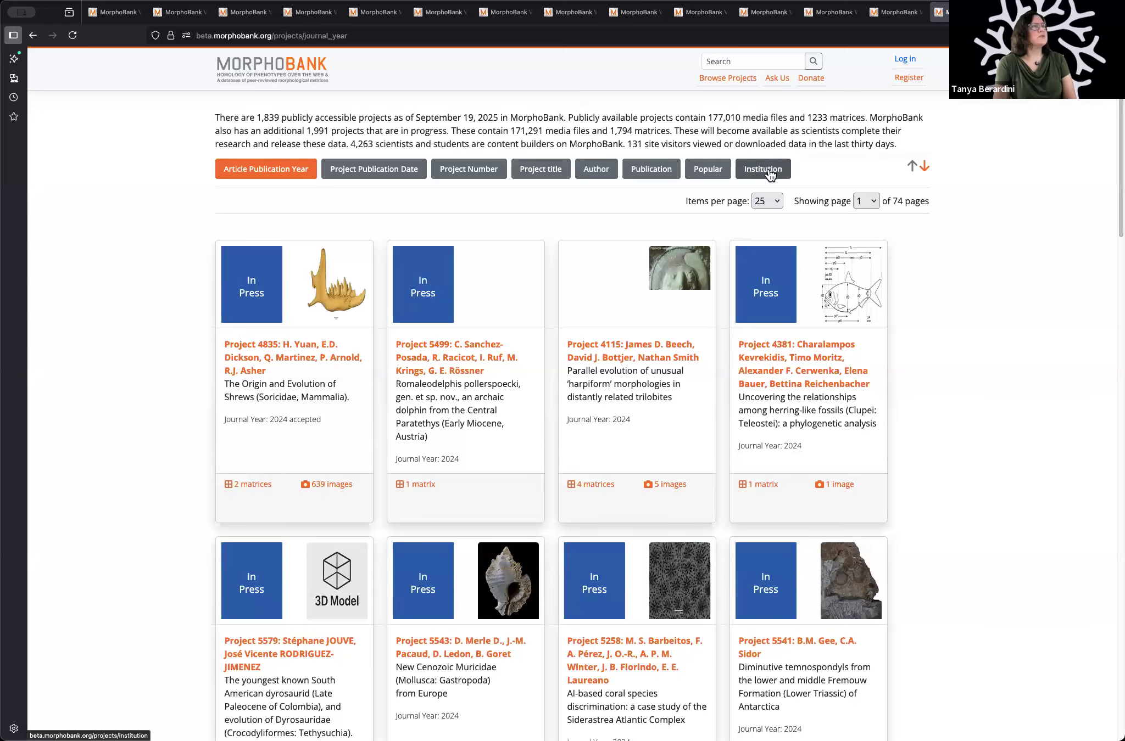
click(763, 166)
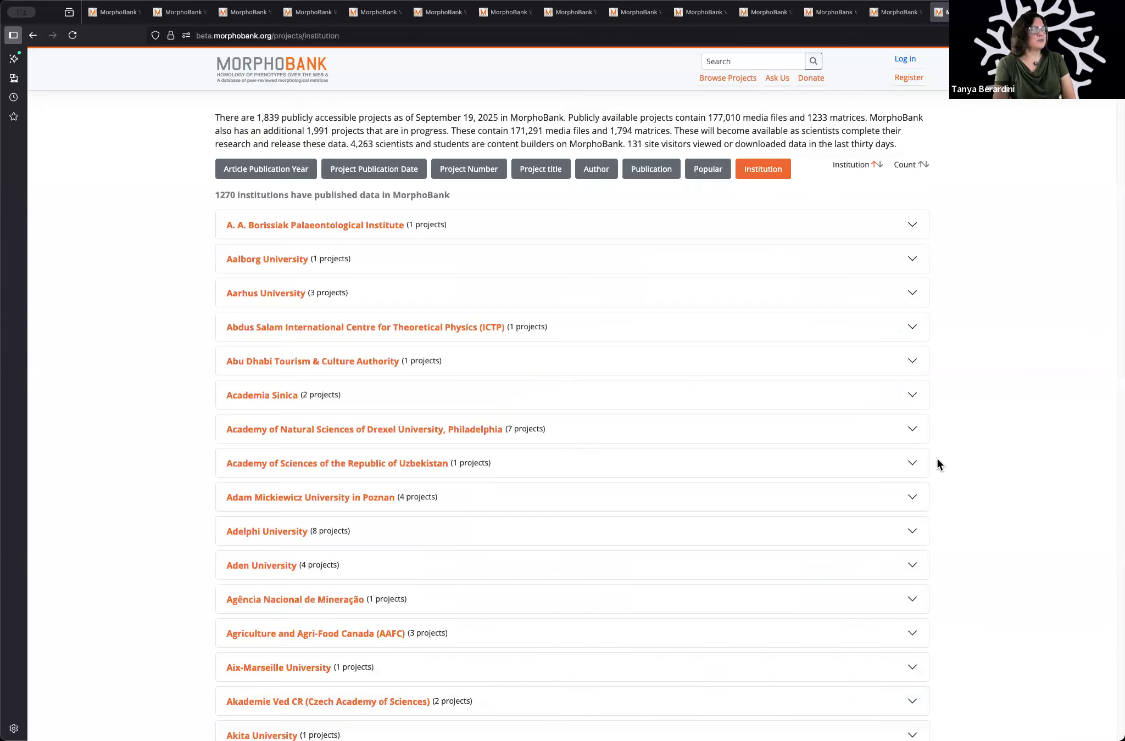
scroll(464, 356, down, 5)
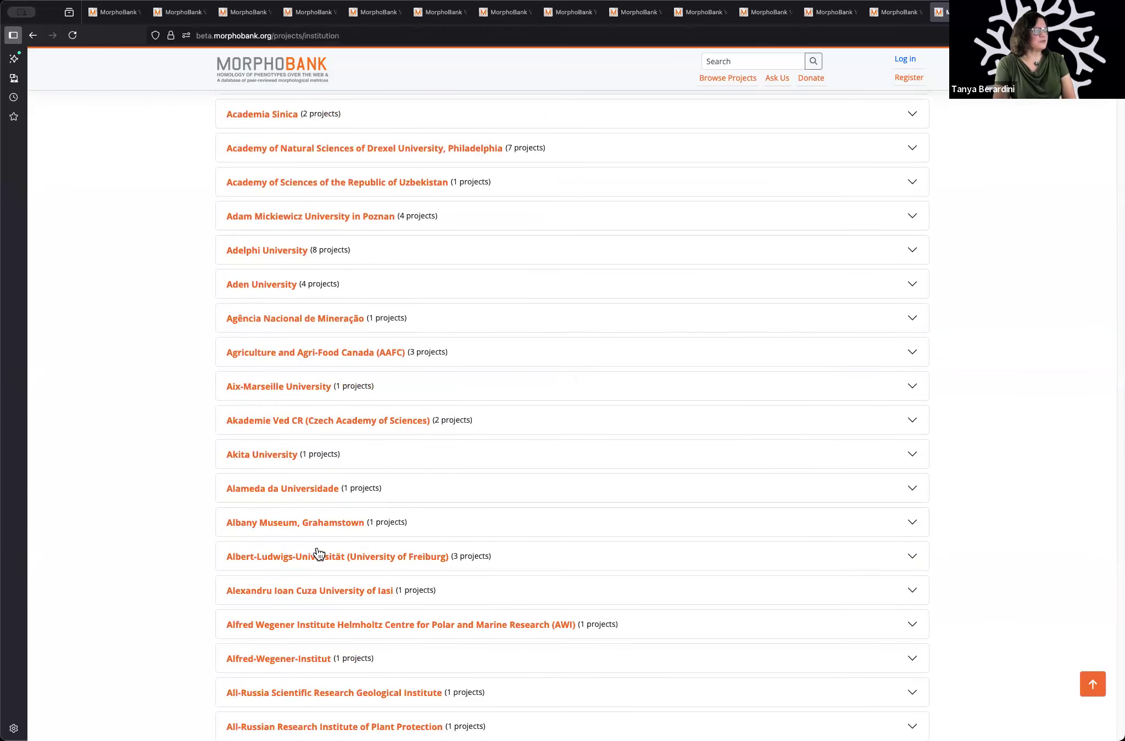
scroll(439, 577, down, 6)
scroll(443, 576, down, 5)
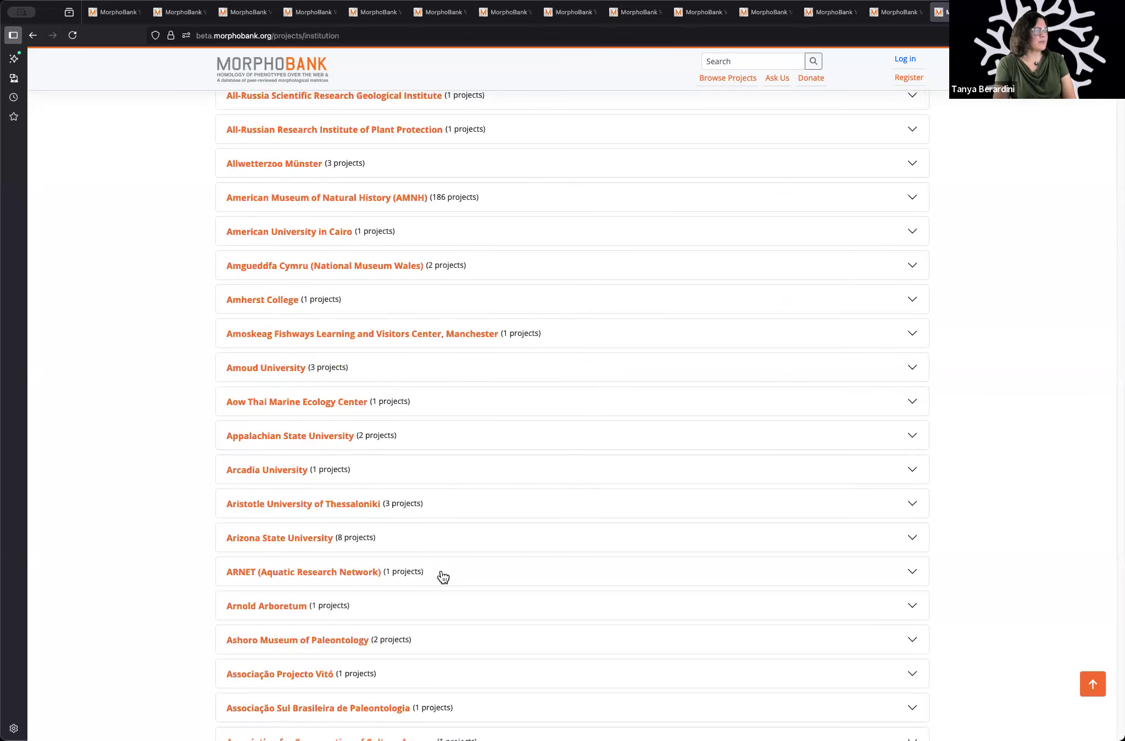
scroll(441, 576, down, 2)
scroll(823, 434, up, 14)
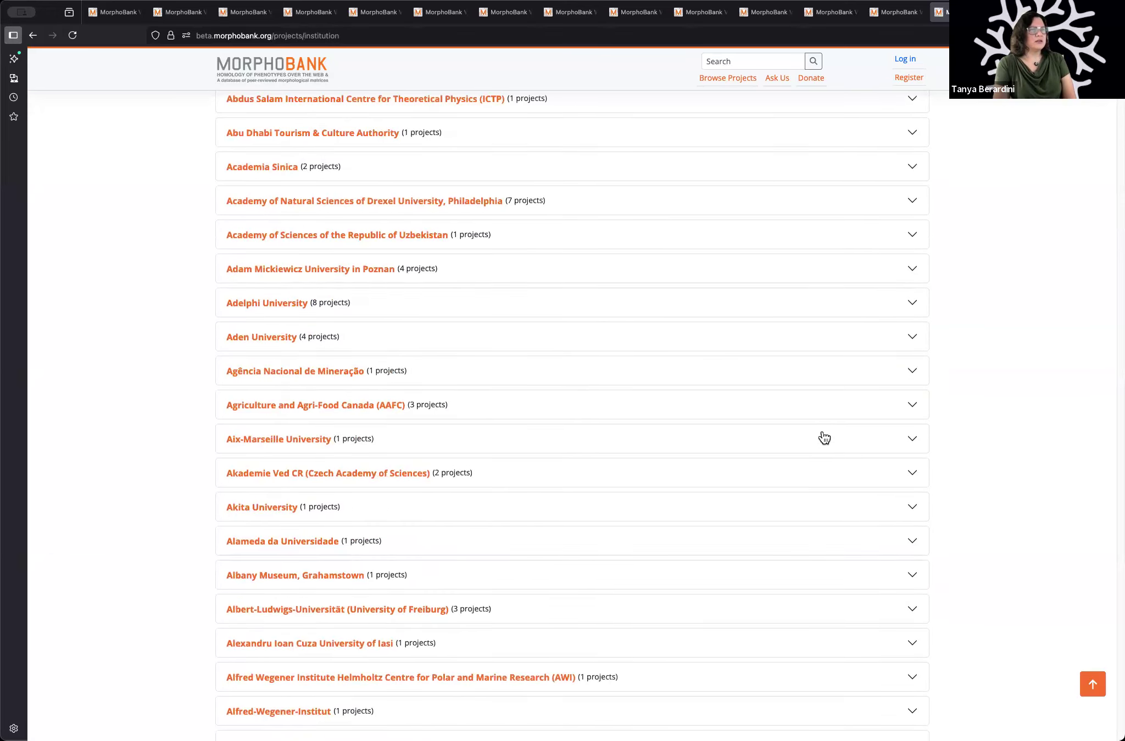
scroll(824, 438, up, 4)
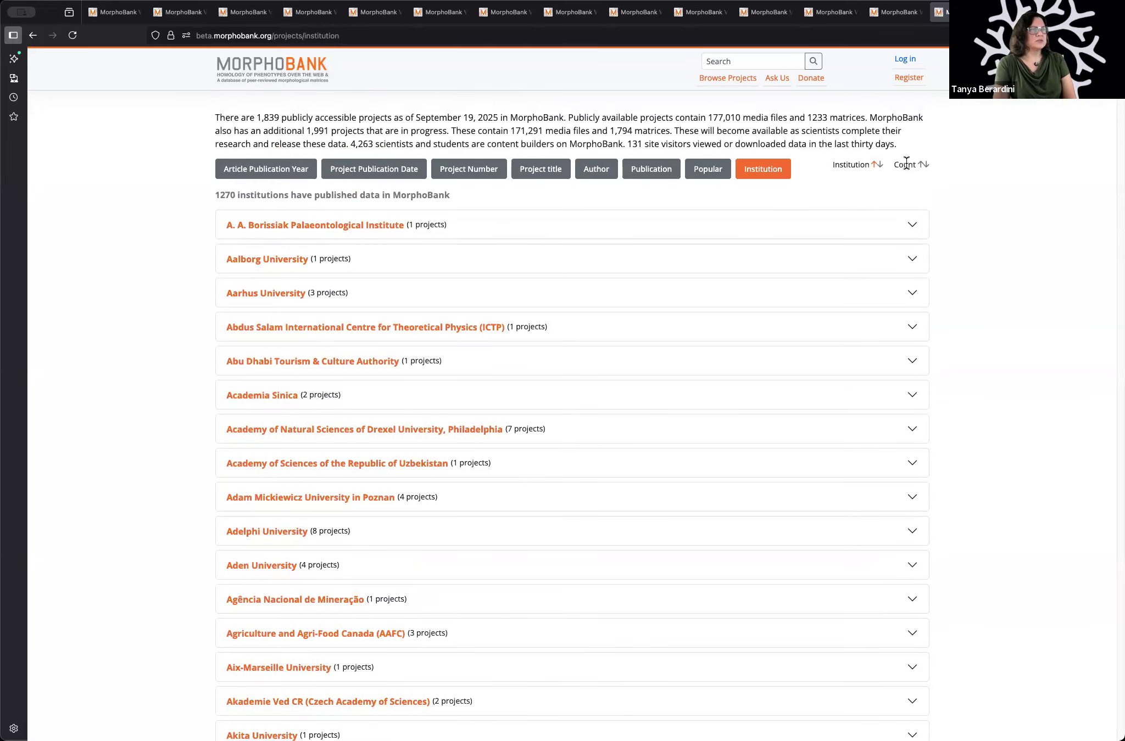
Step: Sort the institutions by project count in descending order and highlight the number of publicly accessible projects in the introduction
click(921, 165)
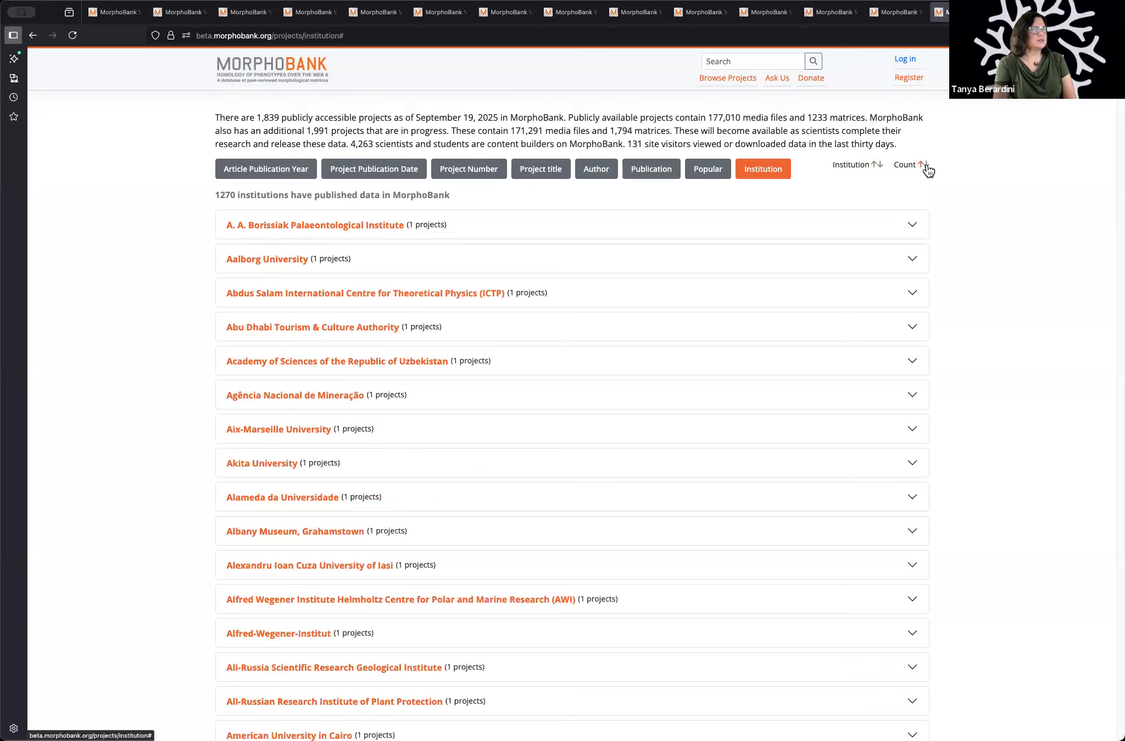
click(925, 167)
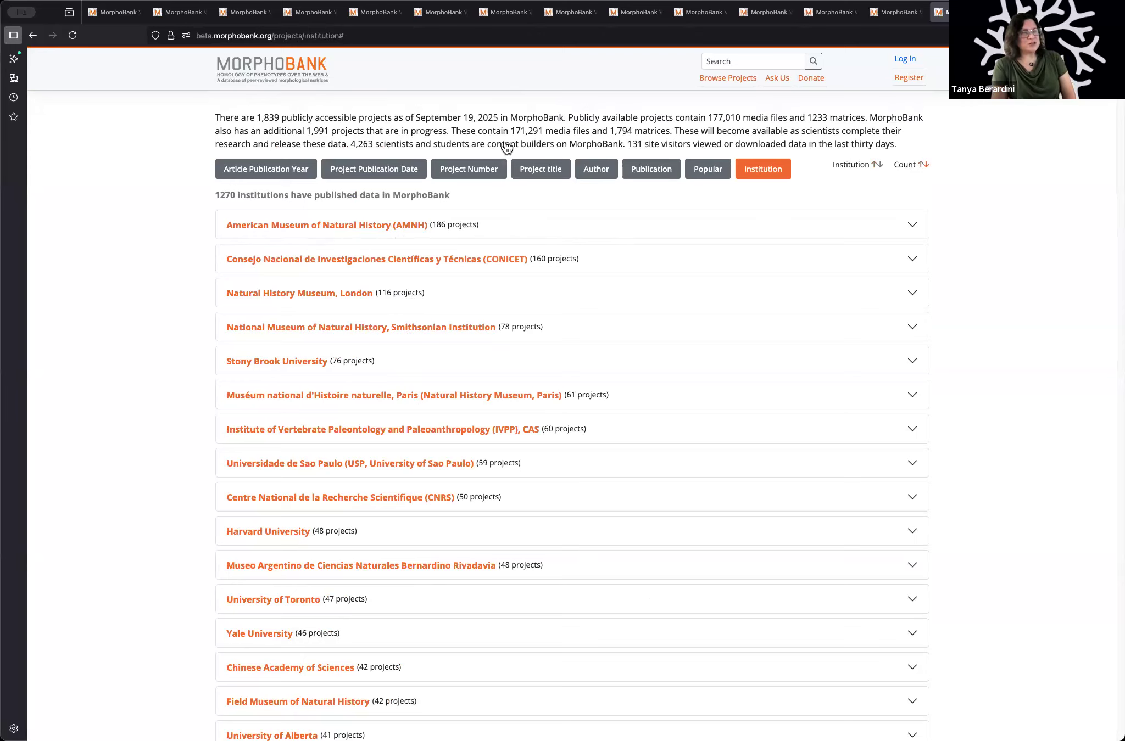
drag(254, 117, 283, 117)
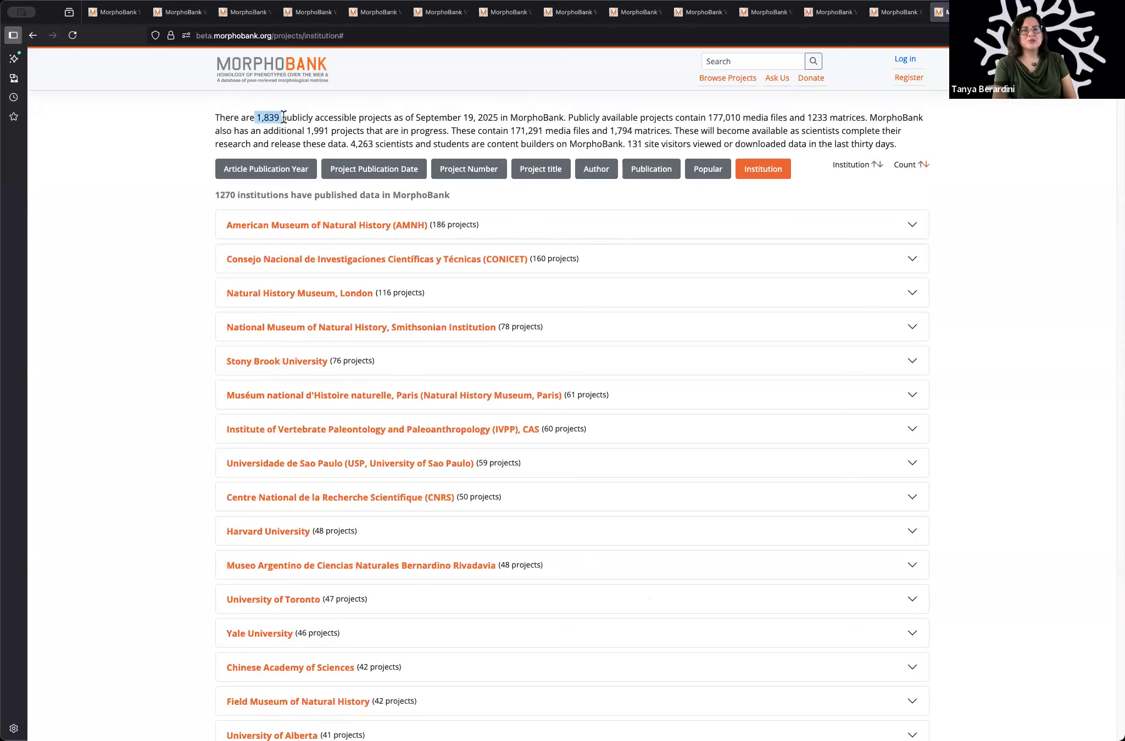
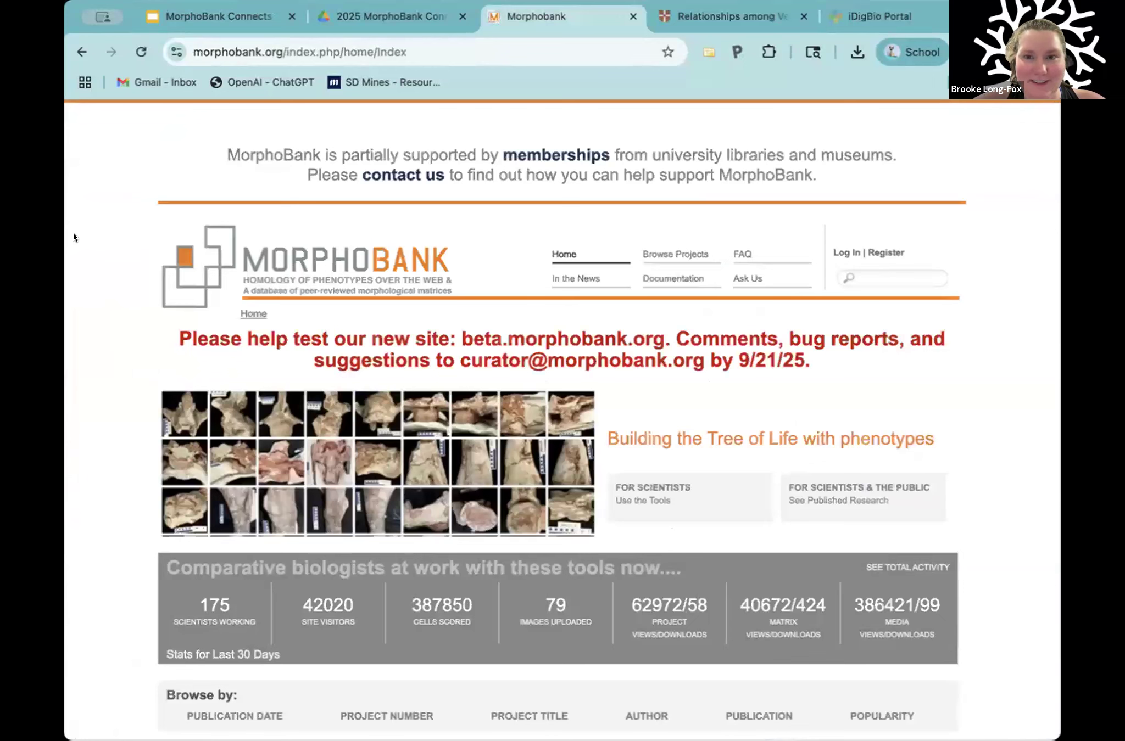
Step: Widen the browser window and review the title and abstract of the Venericardia article on Cambridge Core
drag(64, 232, 26, 233)
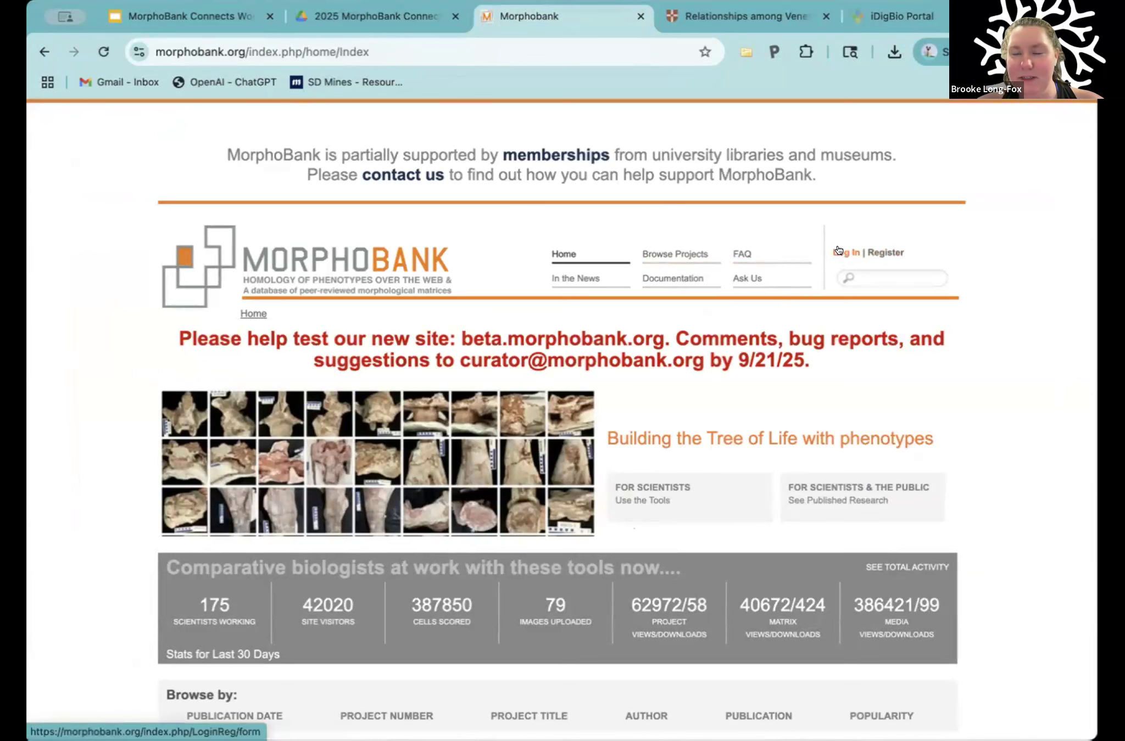
click(742, 16)
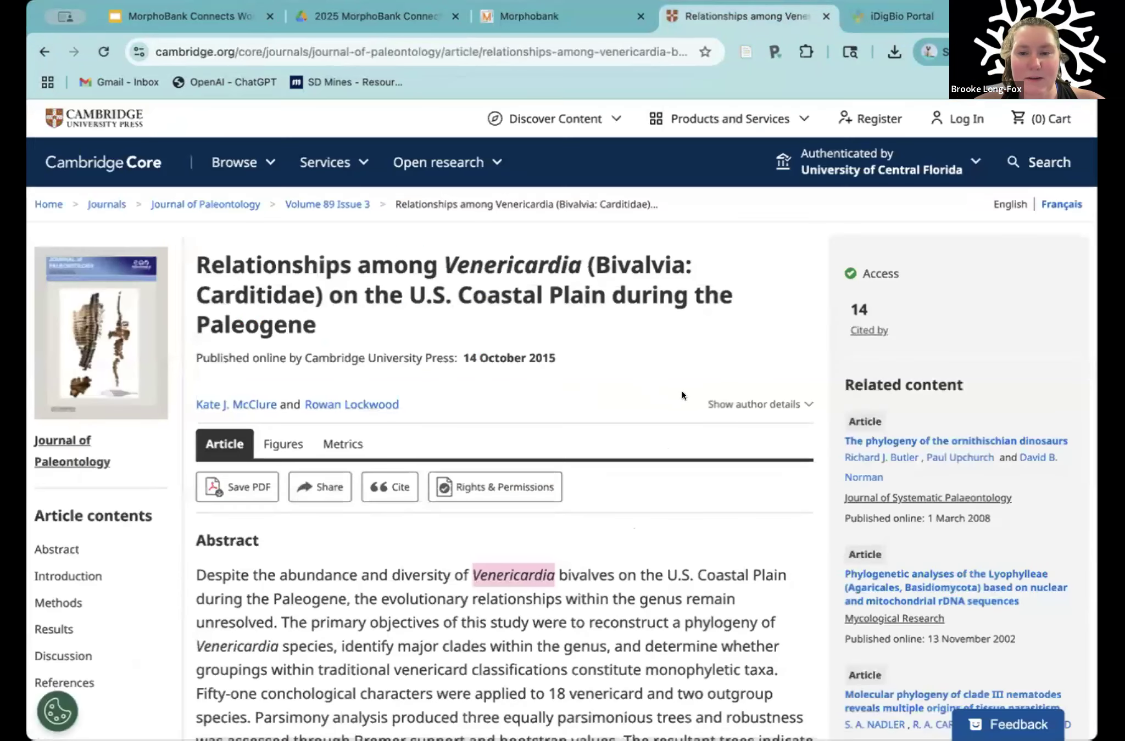
scroll(604, 379, down, 1)
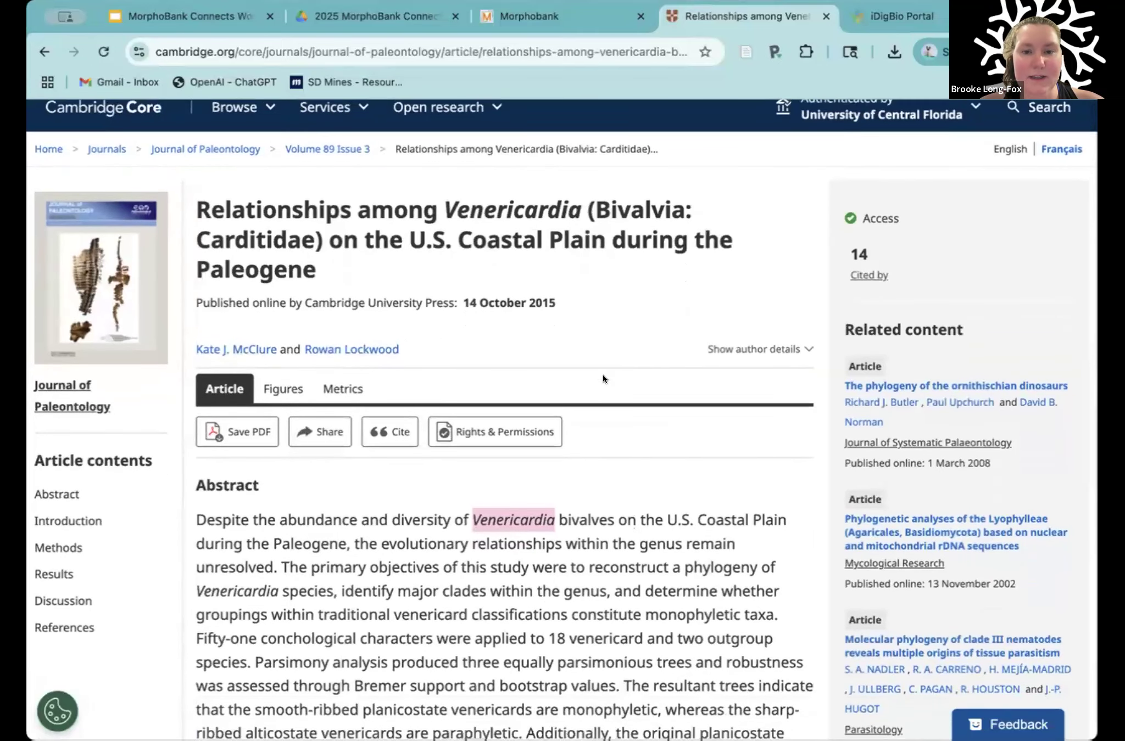
scroll(603, 377, down, 2)
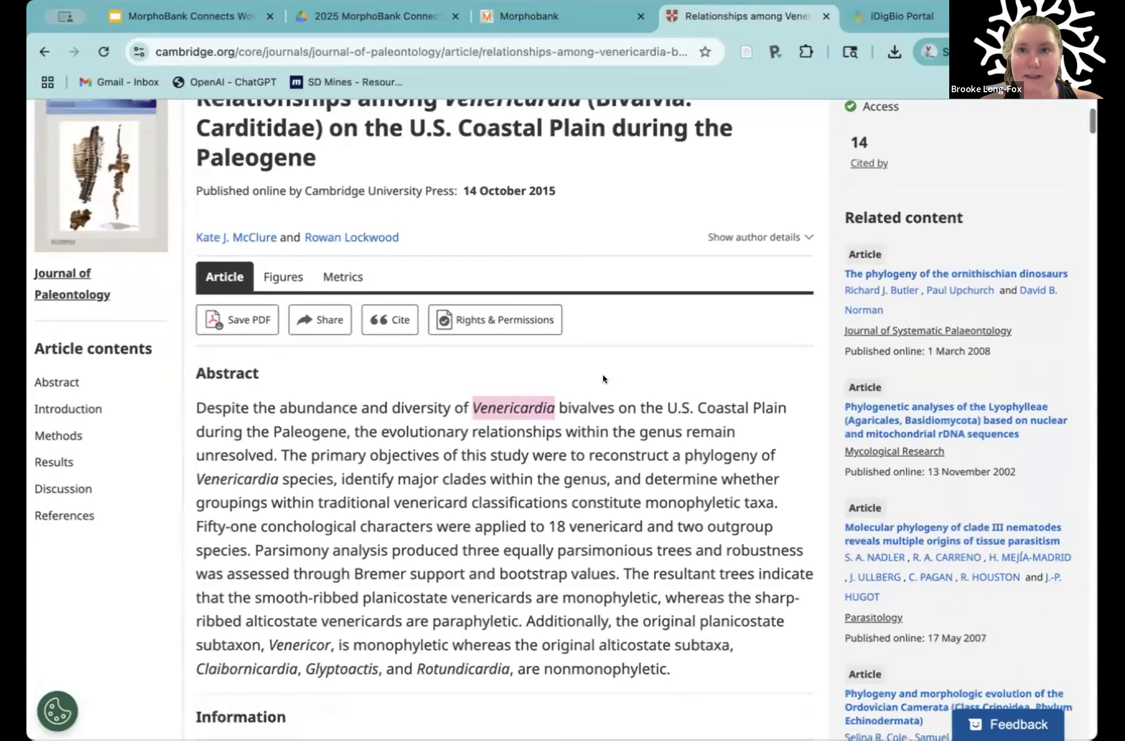
scroll(603, 378, up, 2)
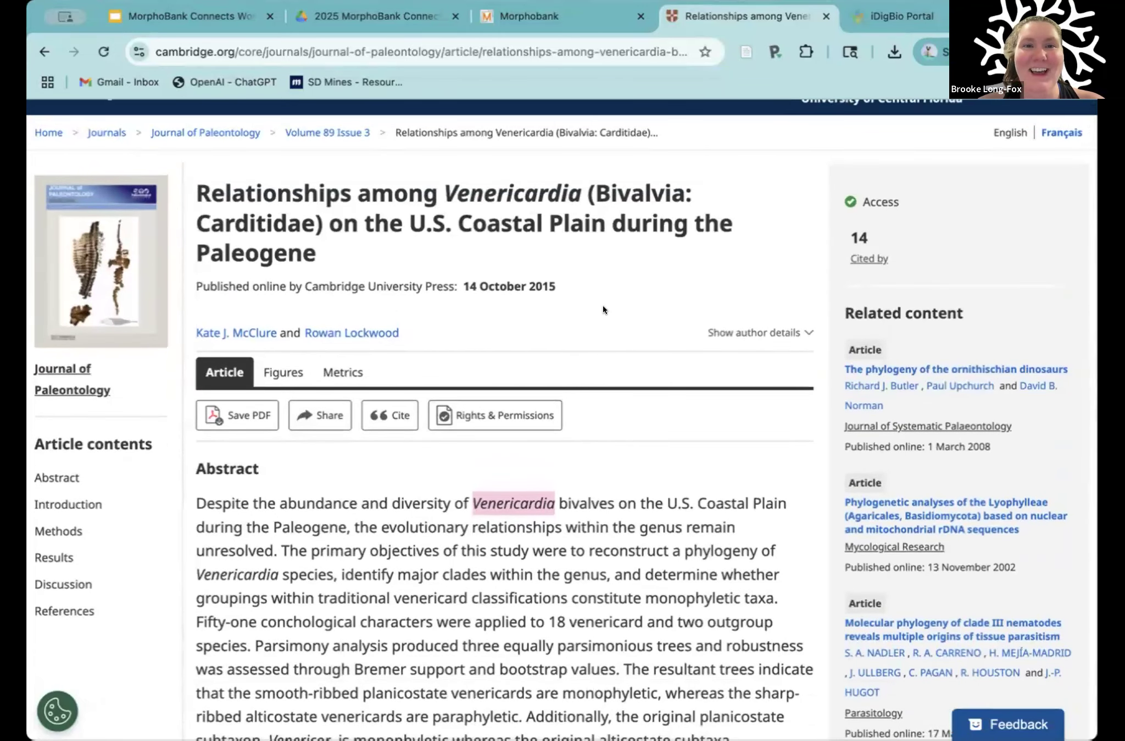
scroll(603, 307, down, 1)
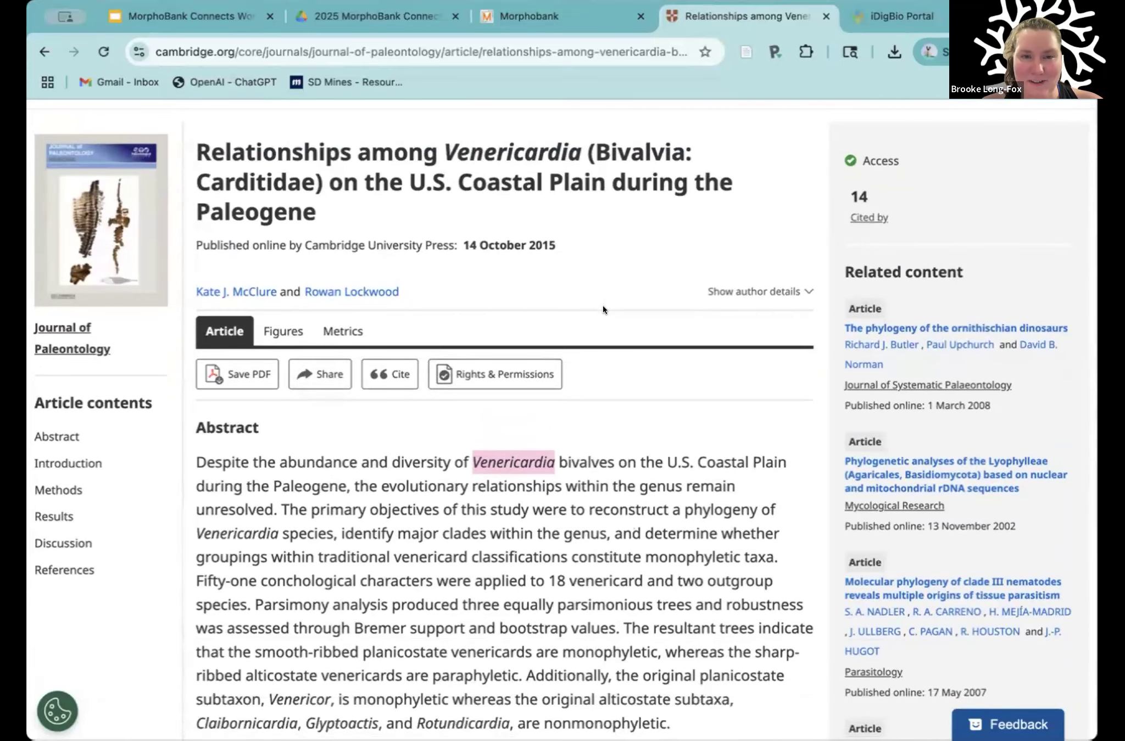
click(668, 481)
scroll(668, 481, up, 1)
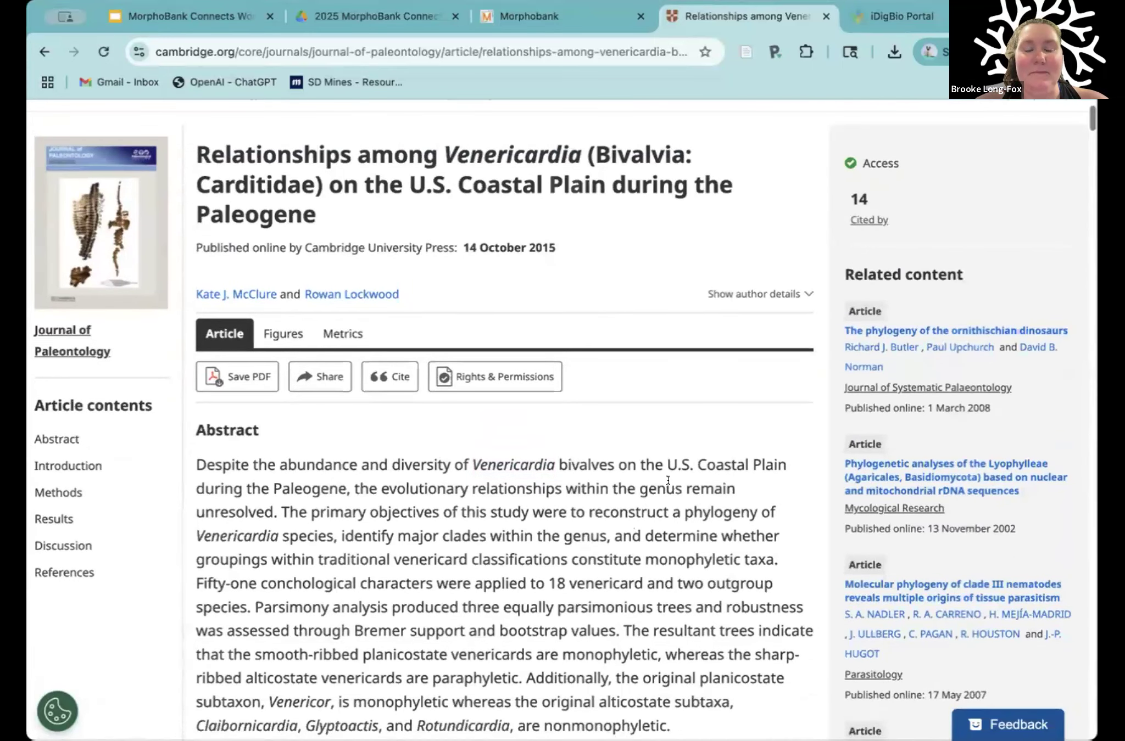
scroll(668, 480, up, 1)
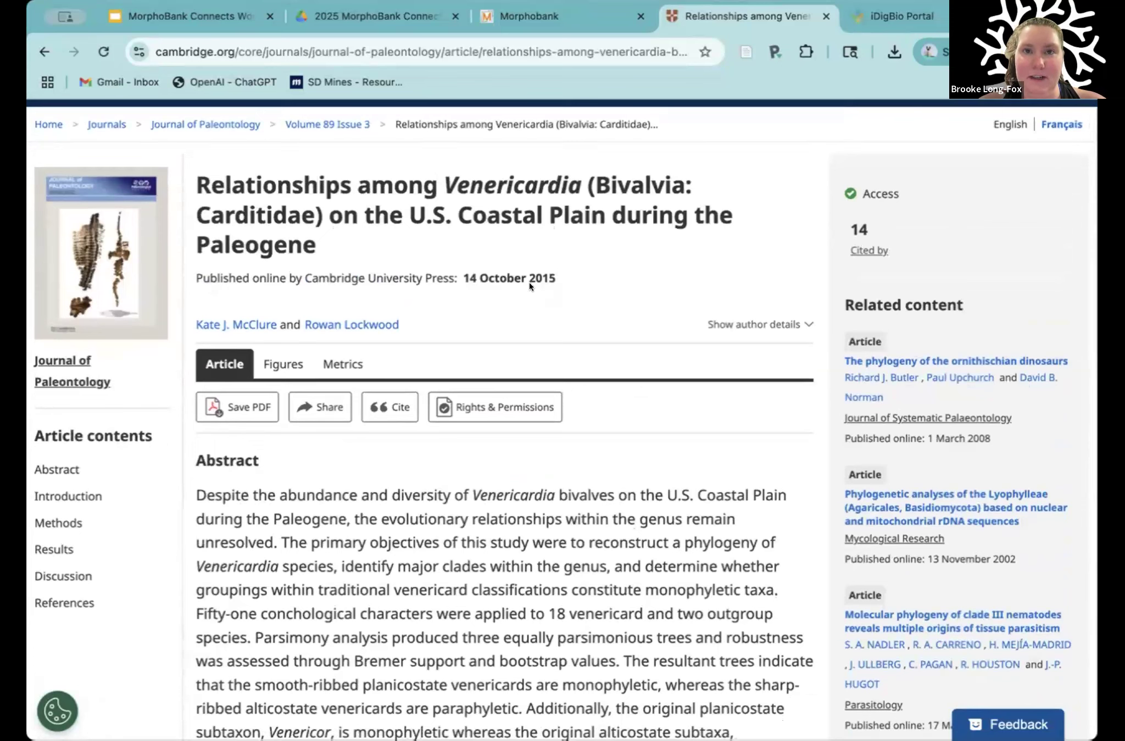
Step: Copy the article title "Relationships among Venericardia (Bivalvia: Carditidae) on the U.S. Coastal Plain during the Paleogene" and search MorphoBank for it
drag(337, 242, 193, 182)
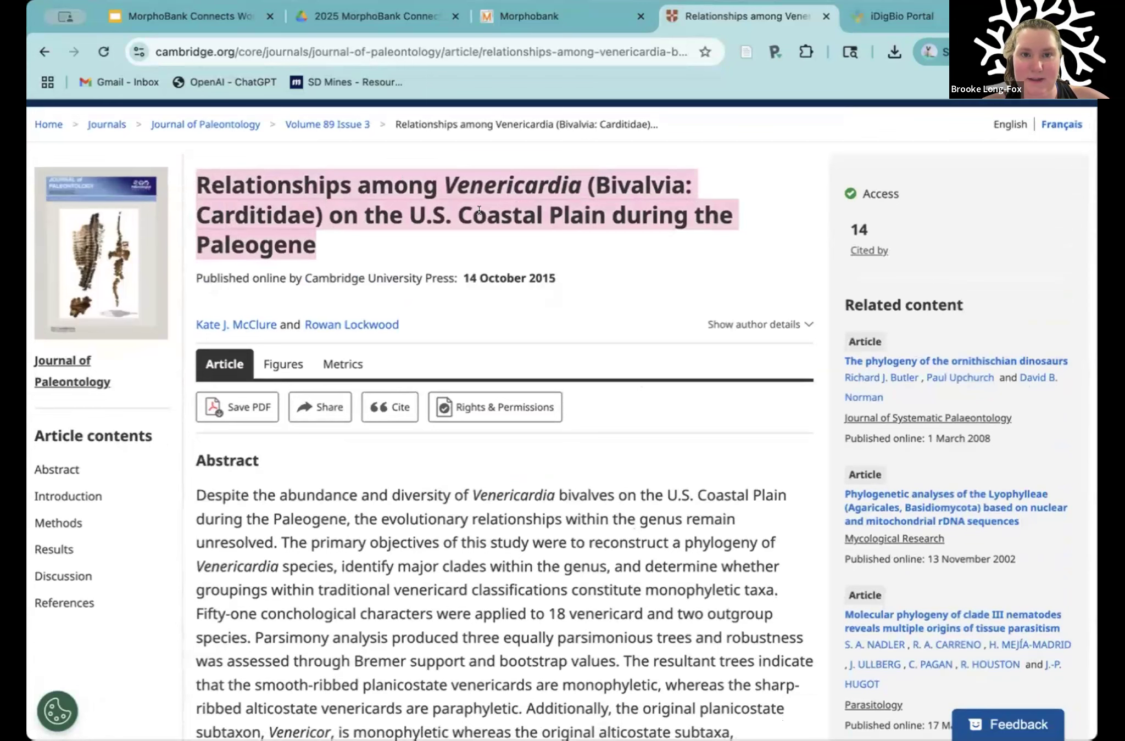
scroll(478, 209, down, 1)
click(519, 11)
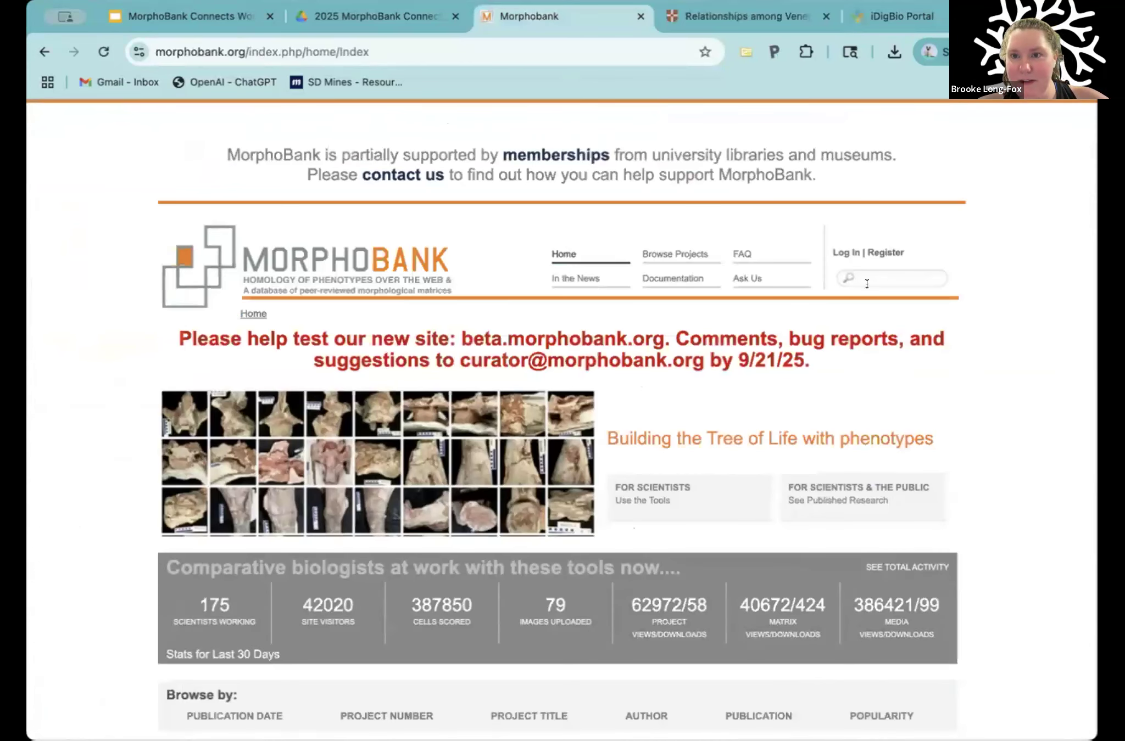
key(super+v)
key(Return)
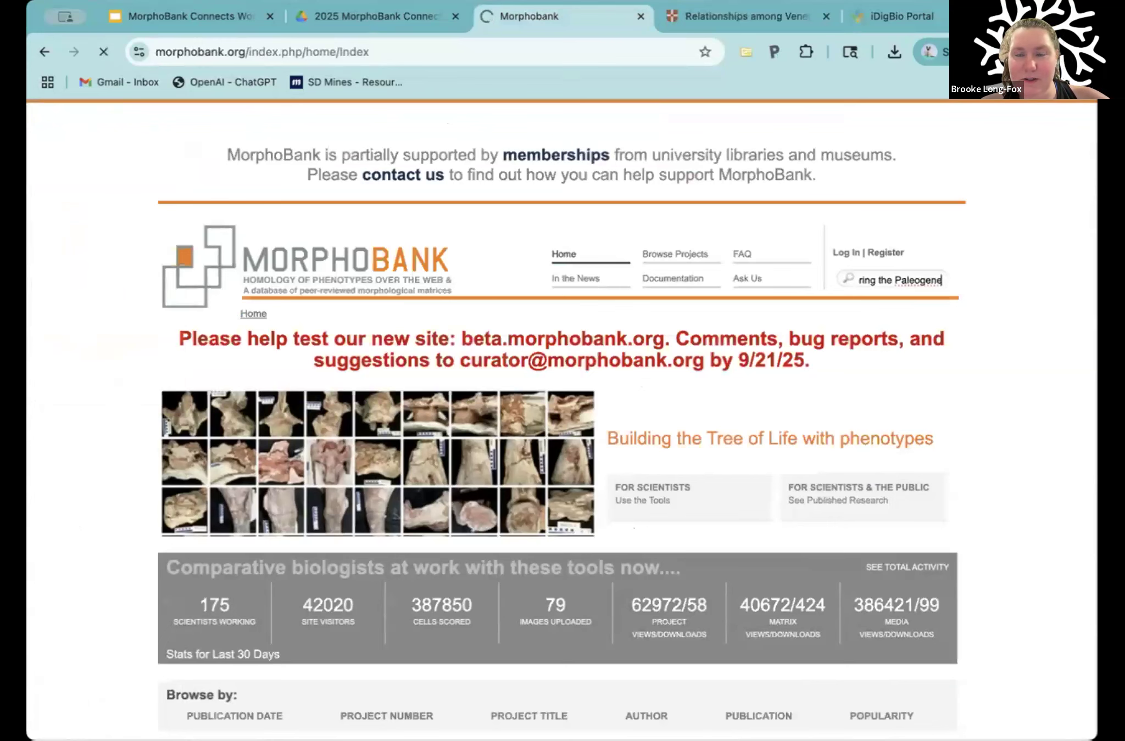
Step: Find Table 2, the character data matrix for Venericardia, in the article's Results section, view it enlarged, and close the enlarged view
click(713, 16)
scroll(507, 539, down, 10)
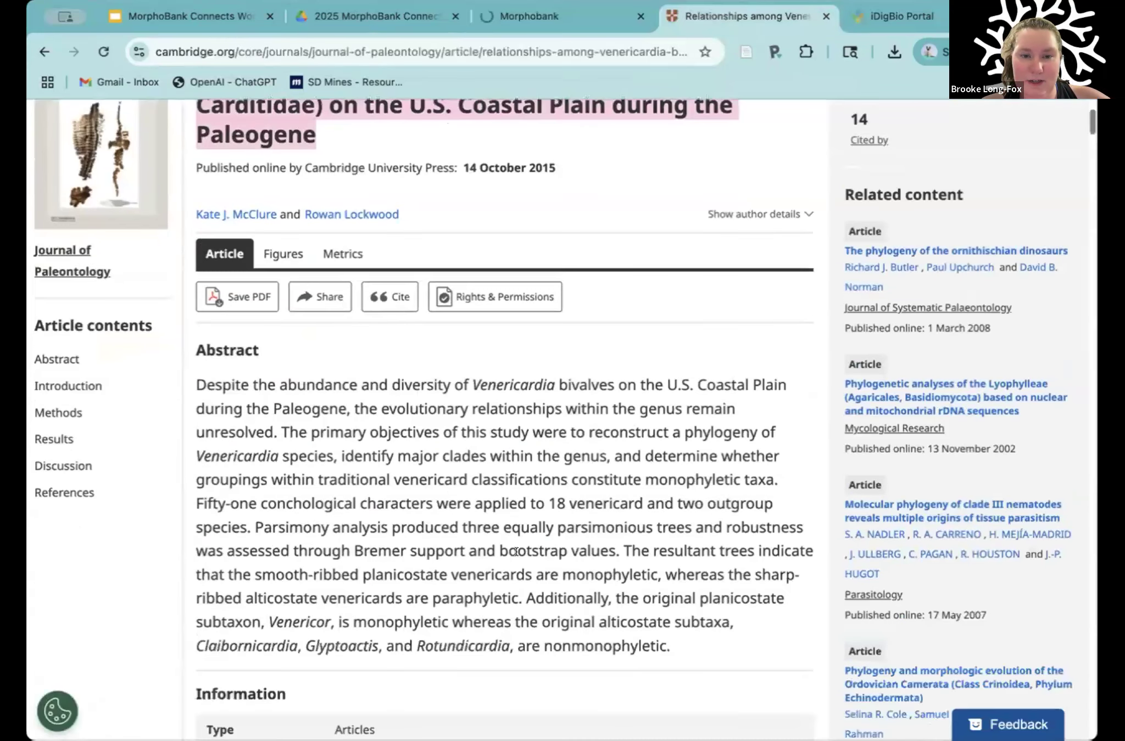
scroll(516, 551, down, 18)
scroll(516, 552, up, 17)
scroll(516, 552, down, 7)
scroll(515, 556, down, 15)
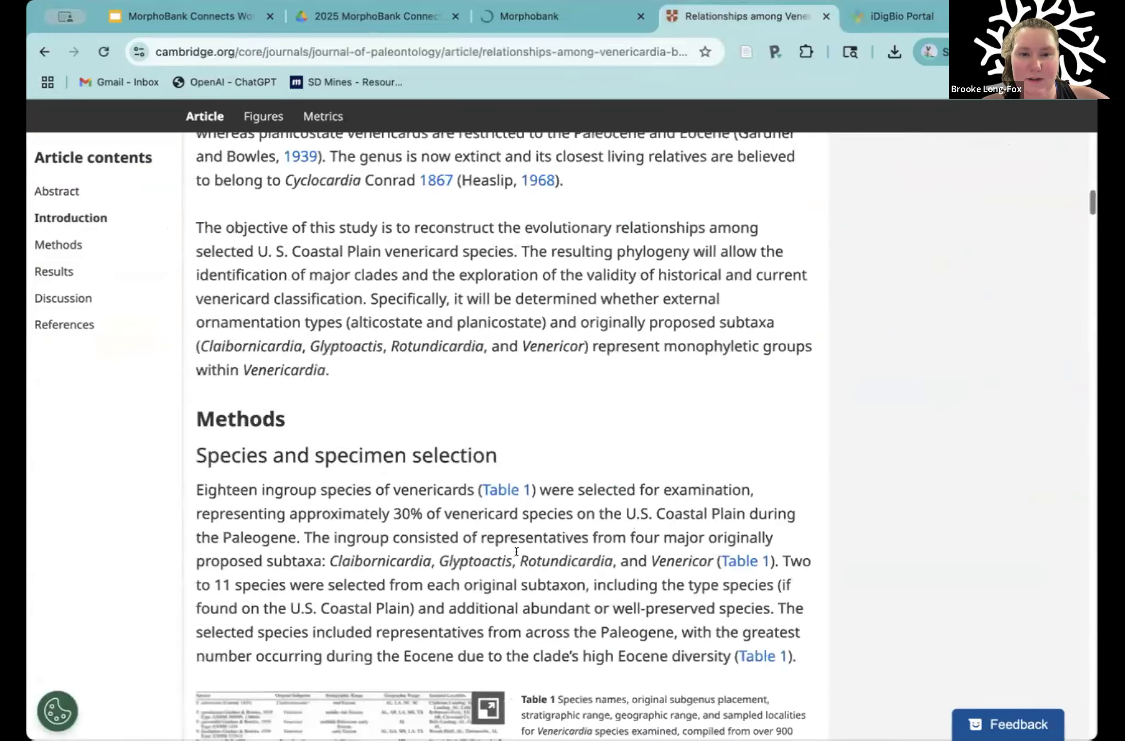
scroll(516, 557, down, 20)
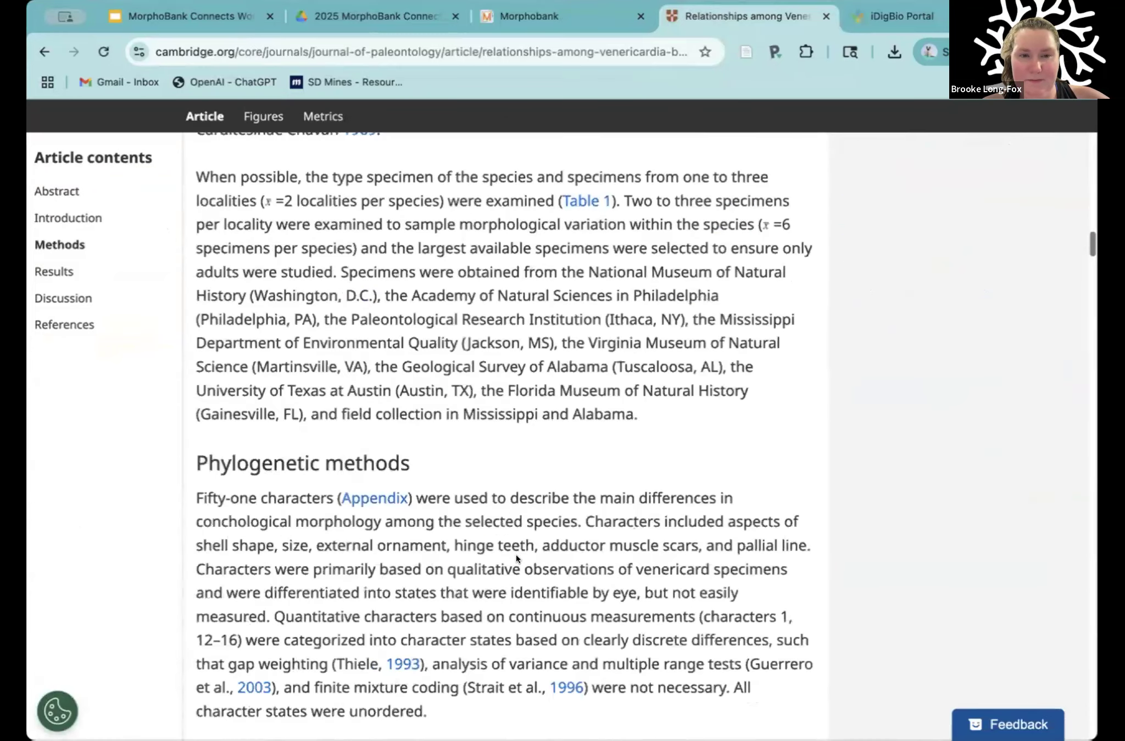
scroll(515, 556, down, 12)
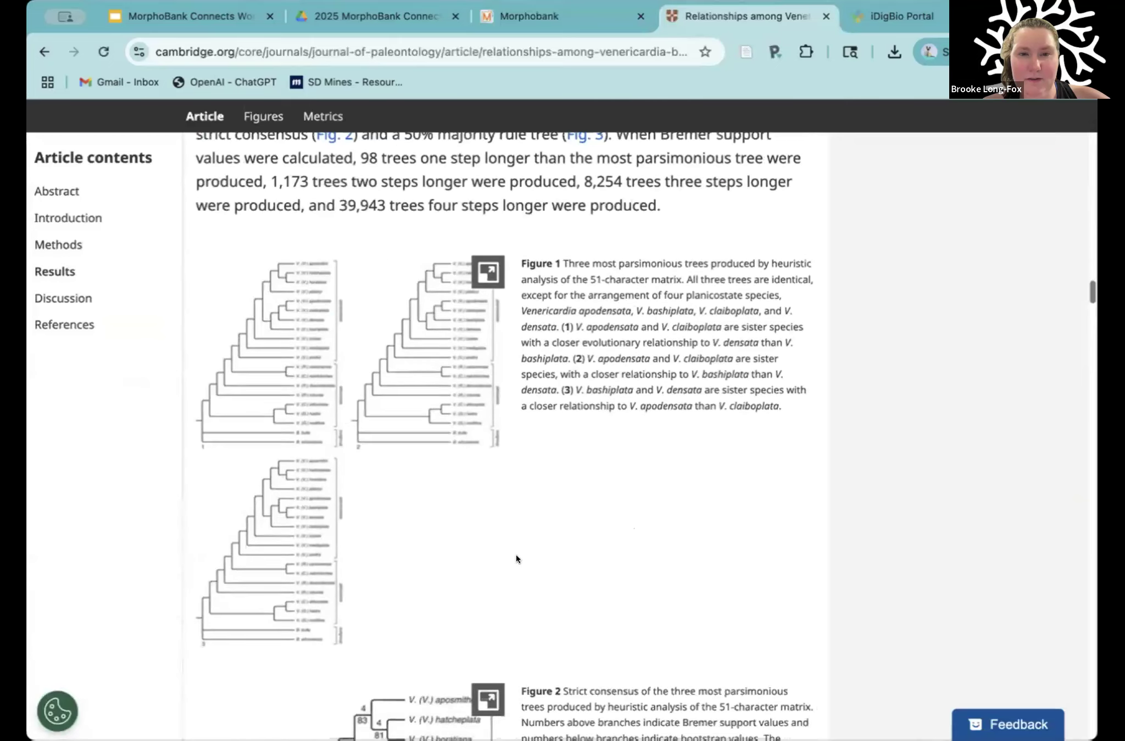
scroll(534, 546, down, 20)
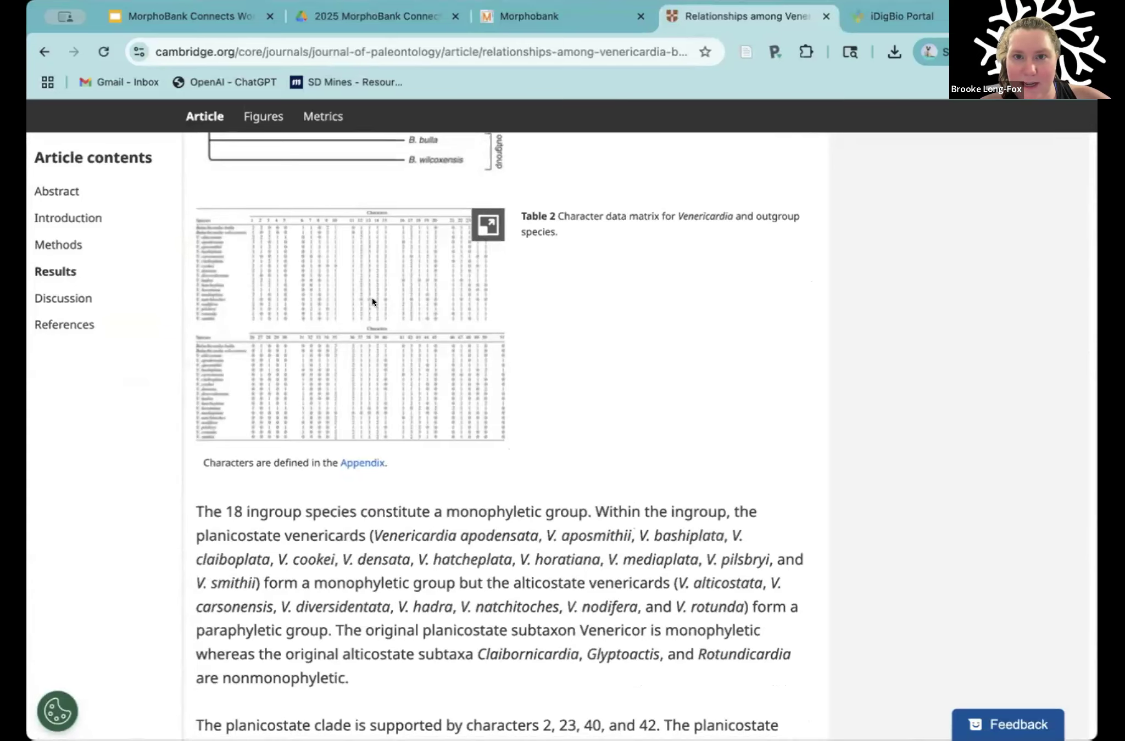
click(372, 298)
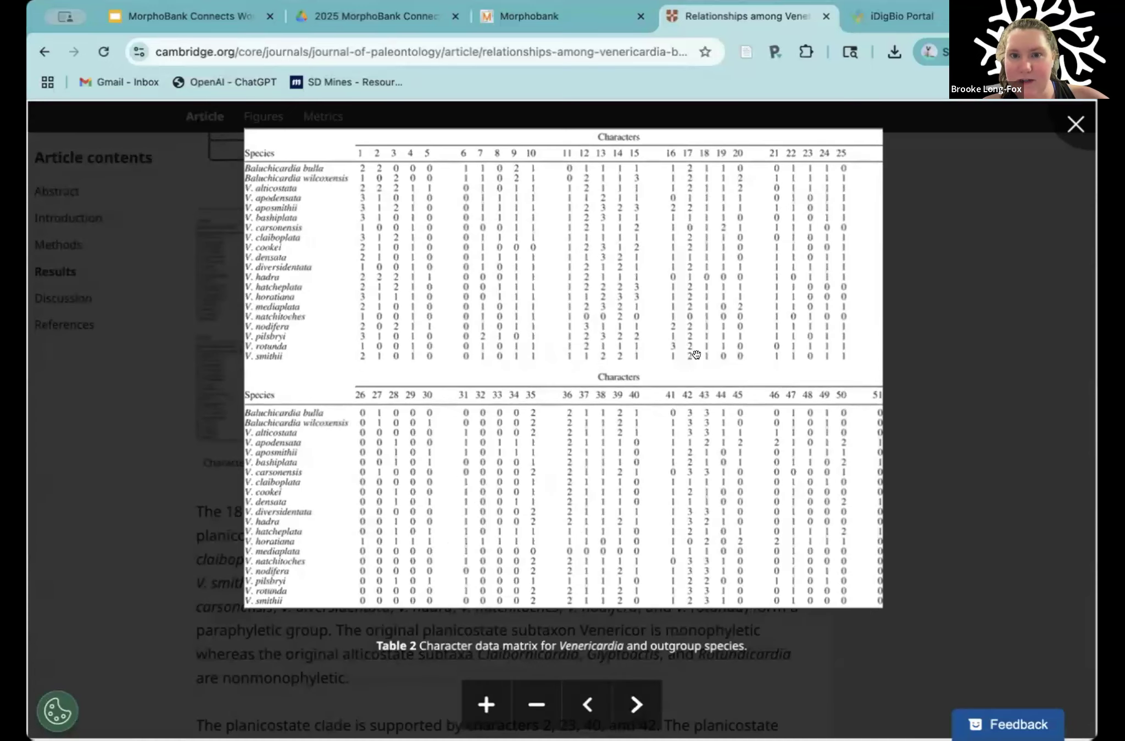
click(957, 428)
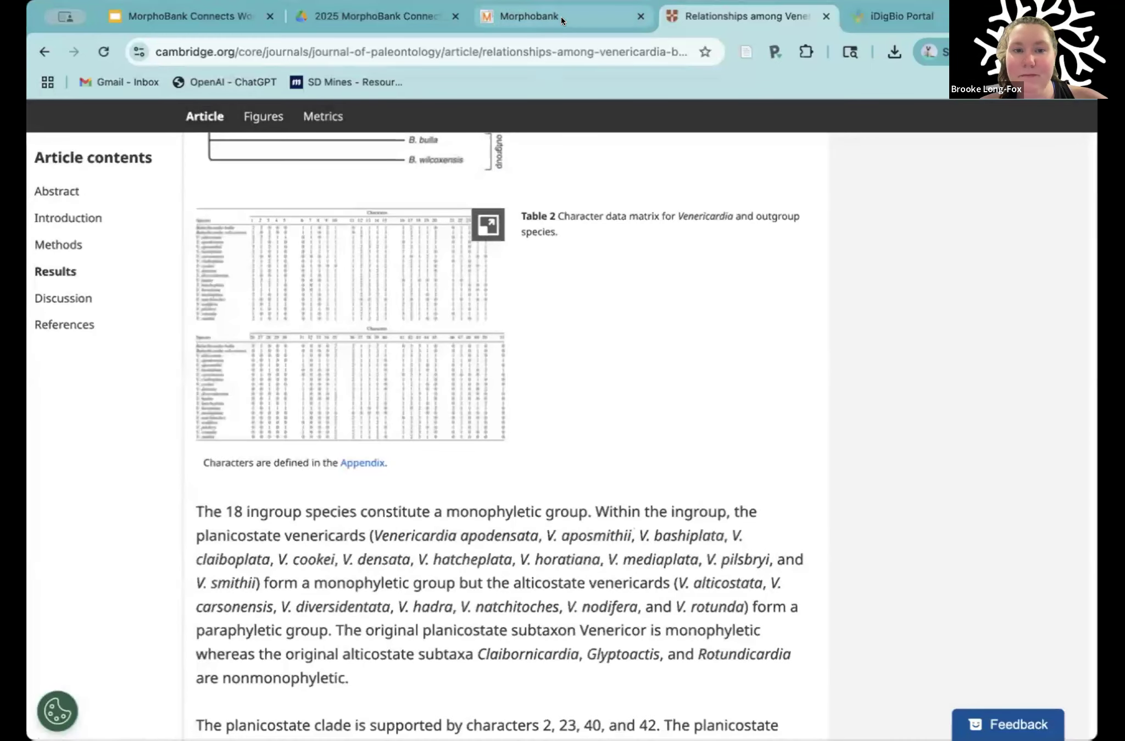
Step: Examine all categories of MorphoBank's search results for the article title, then revisit Table 2 in the Cambridge article
click(561, 16)
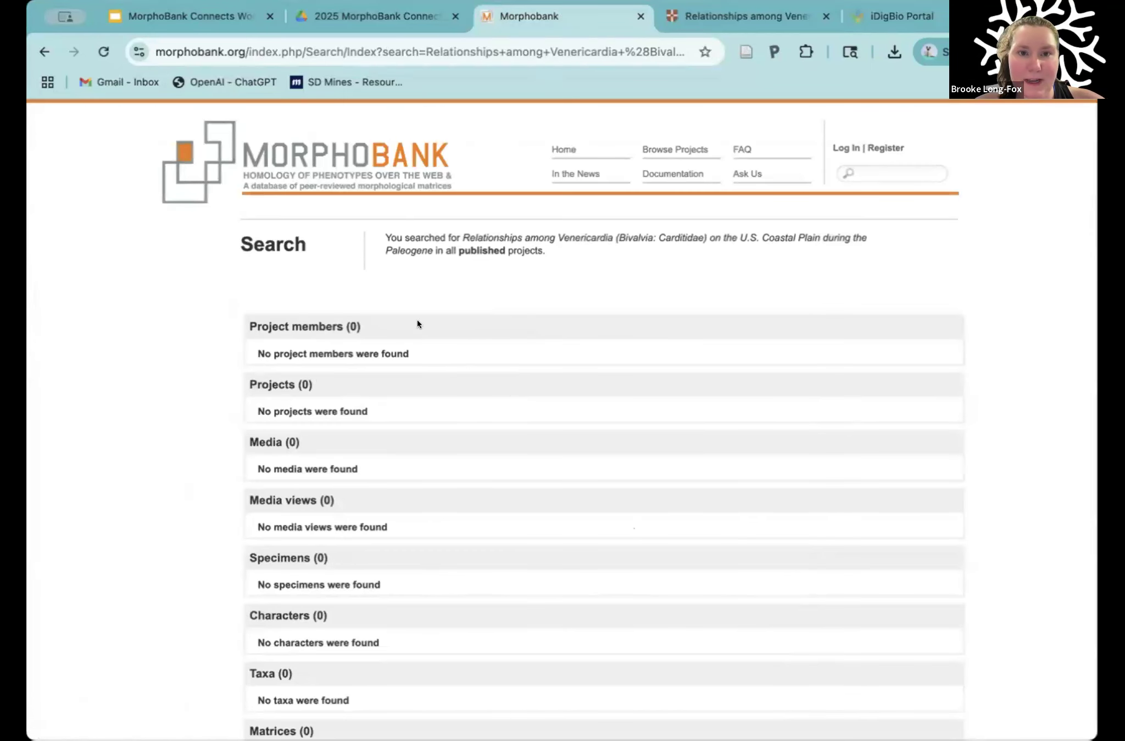
scroll(533, 393, down, 5)
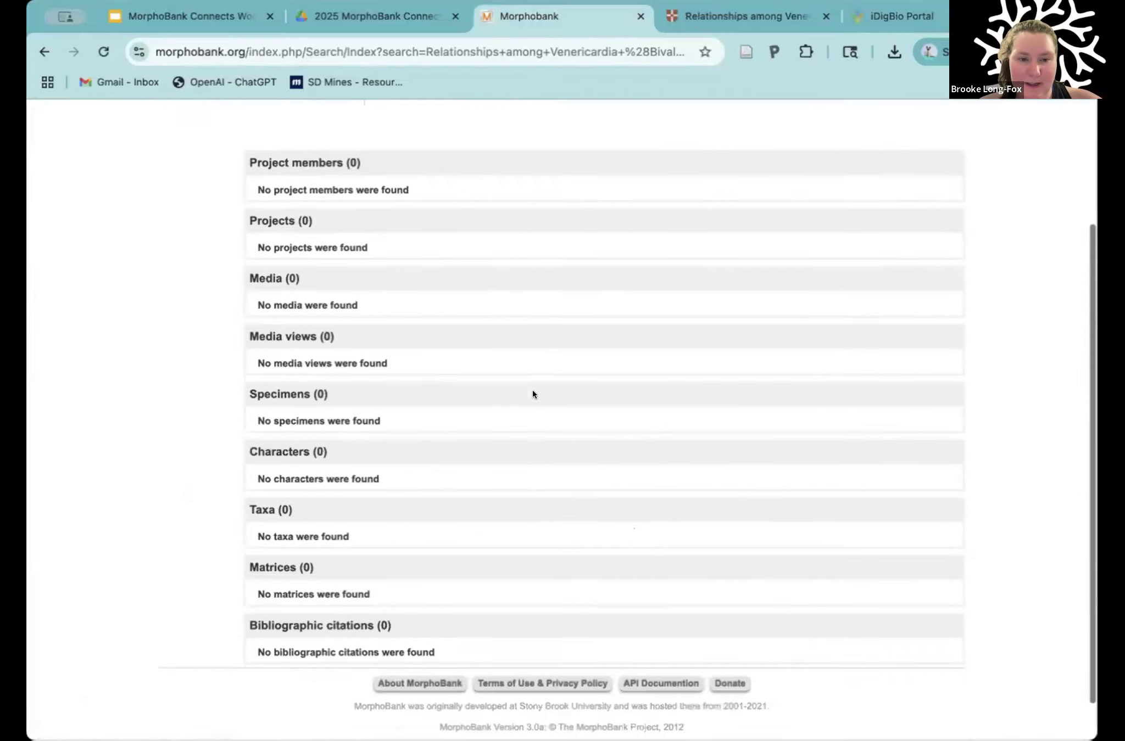
scroll(533, 394, up, 5)
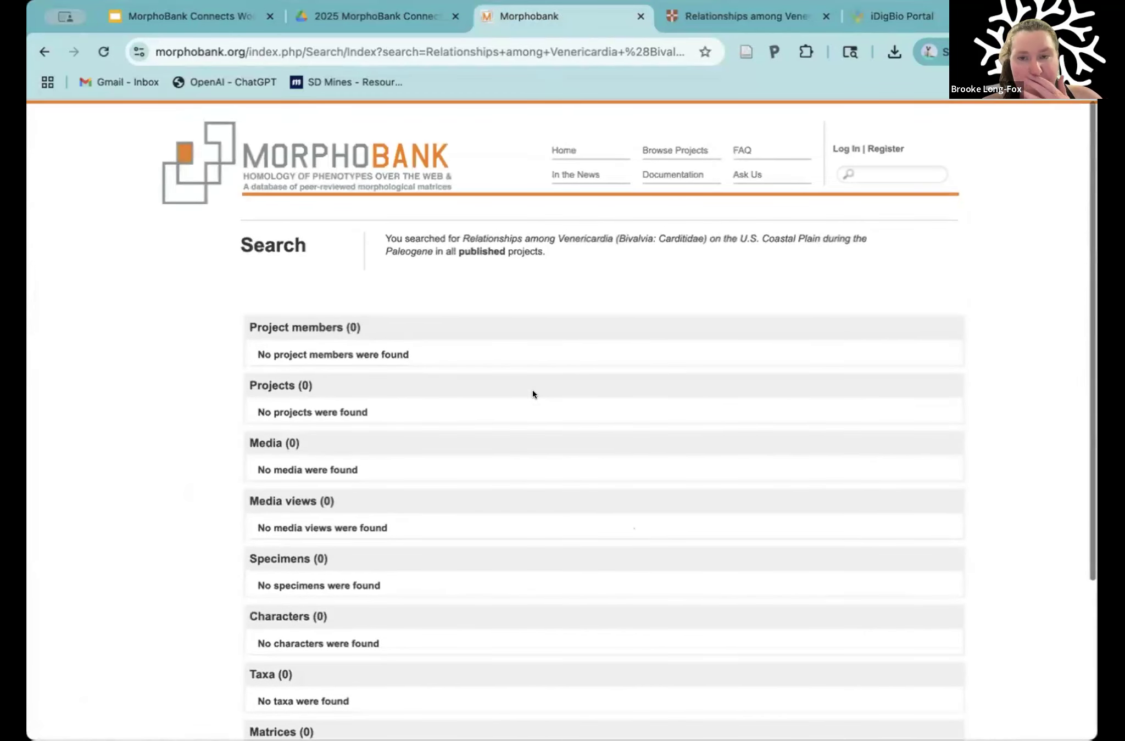
click(742, 21)
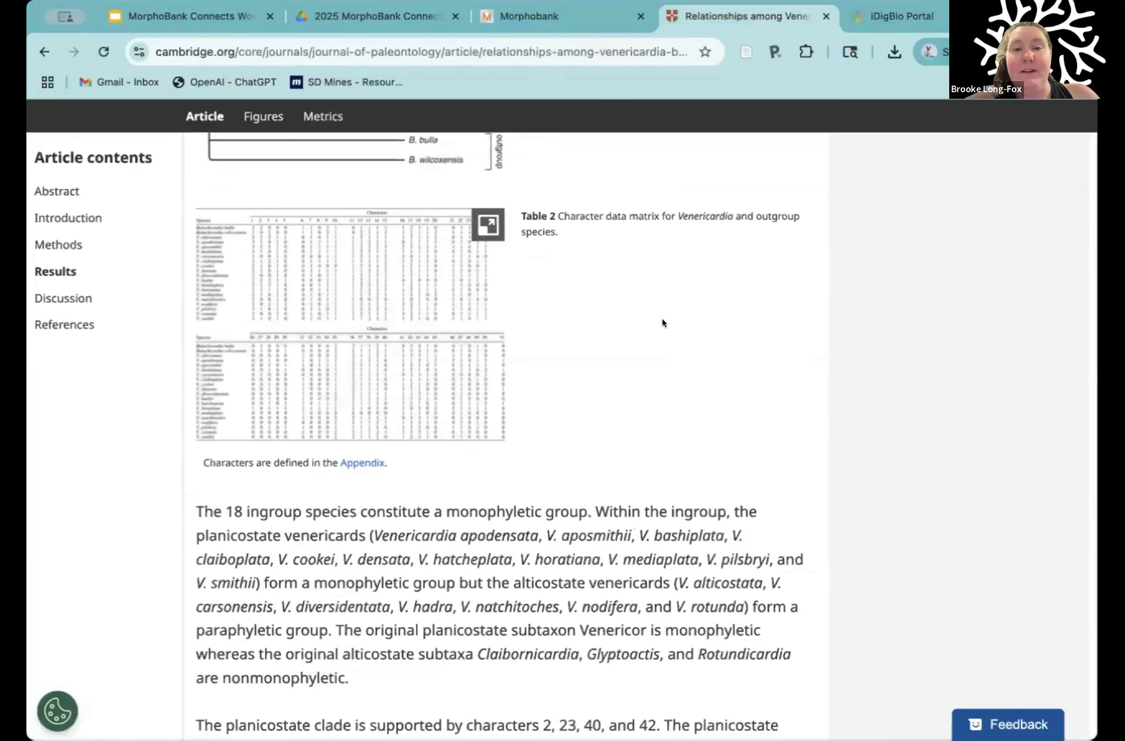
scroll(662, 319, up, 1)
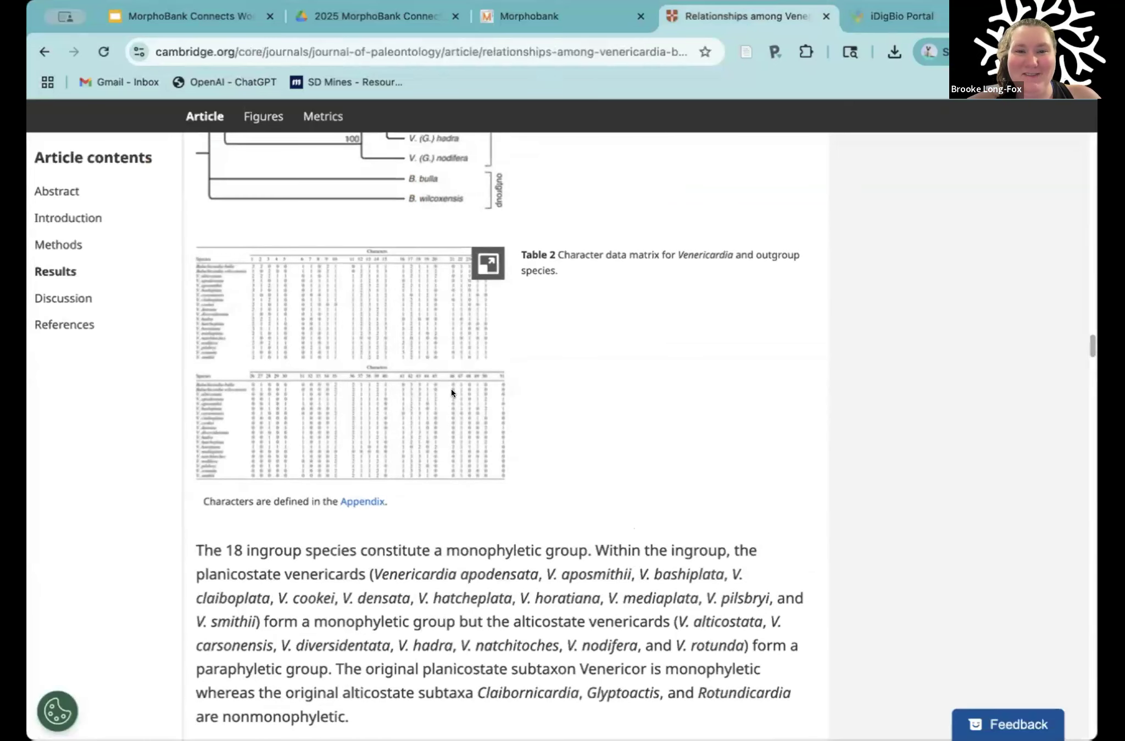
Step: Return to MorphoBank and log in with the saved account credentials
click(571, 16)
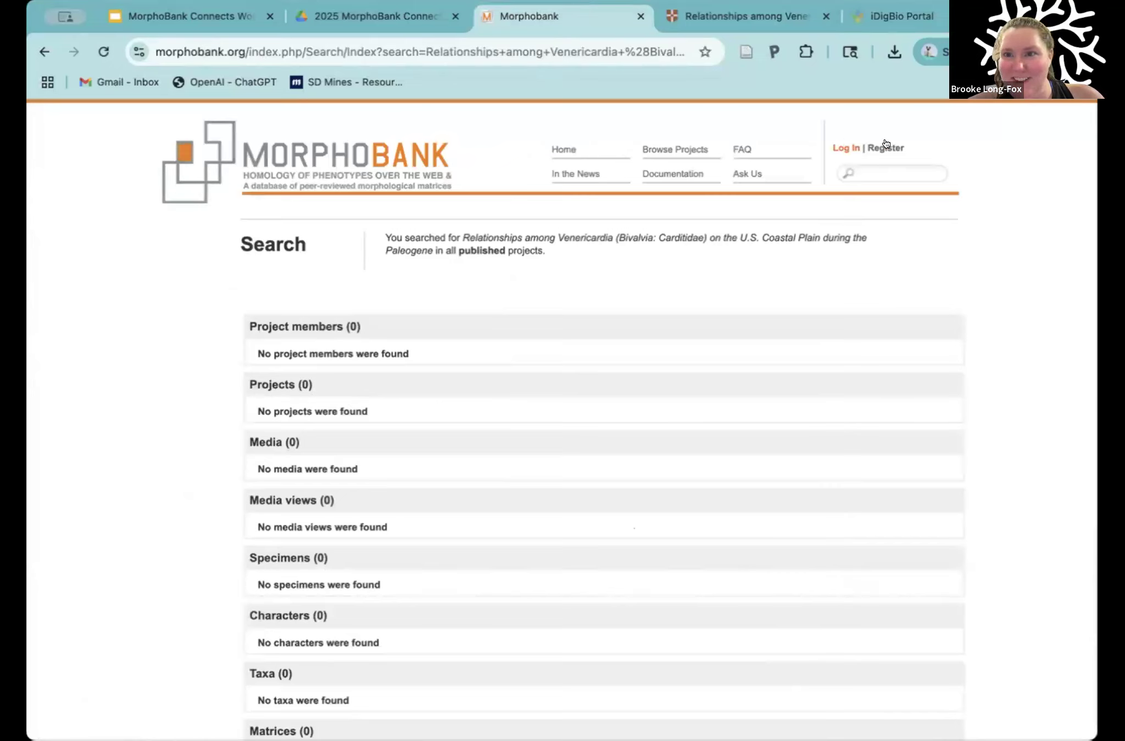
click(840, 146)
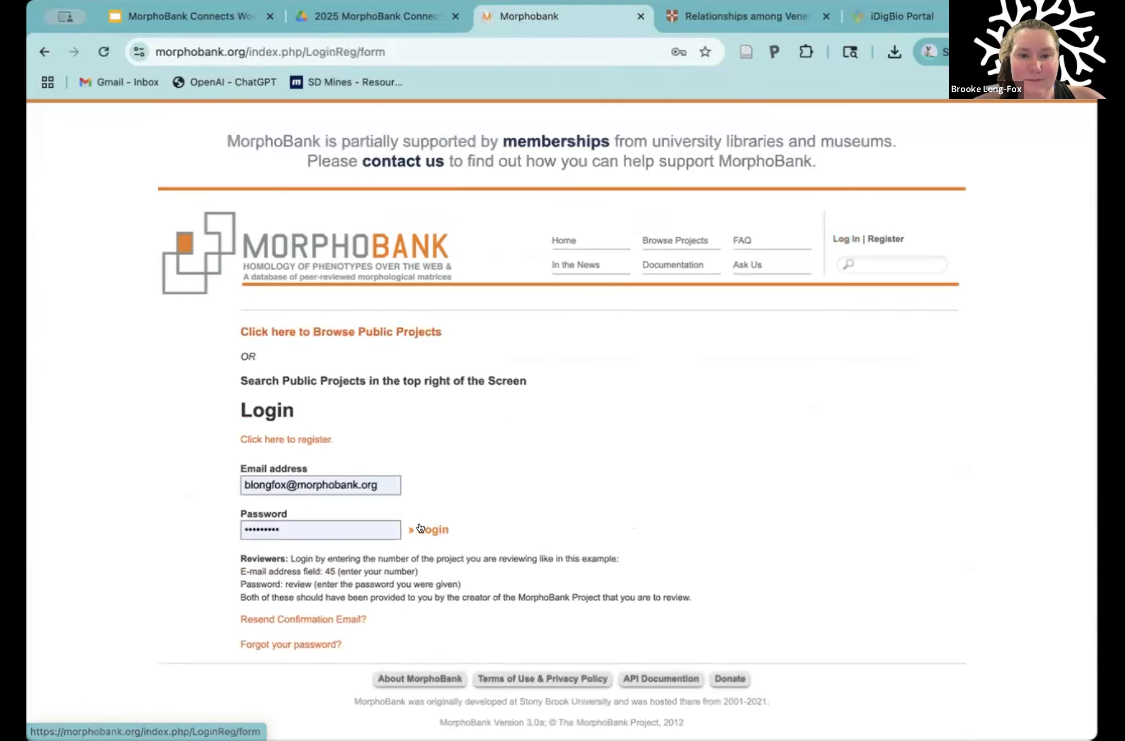
click(422, 543)
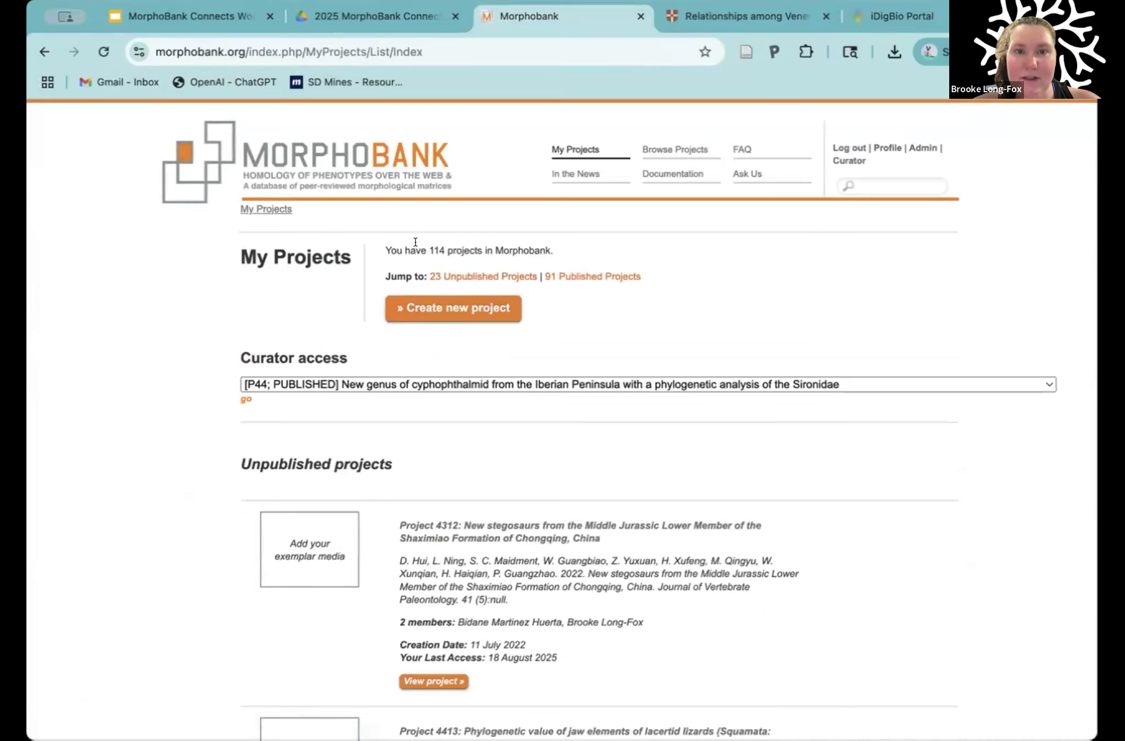
Step: Highlight the project count on My Projects, then the links to unpublished and published projects, and clear the selection
drag(384, 242, 556, 252)
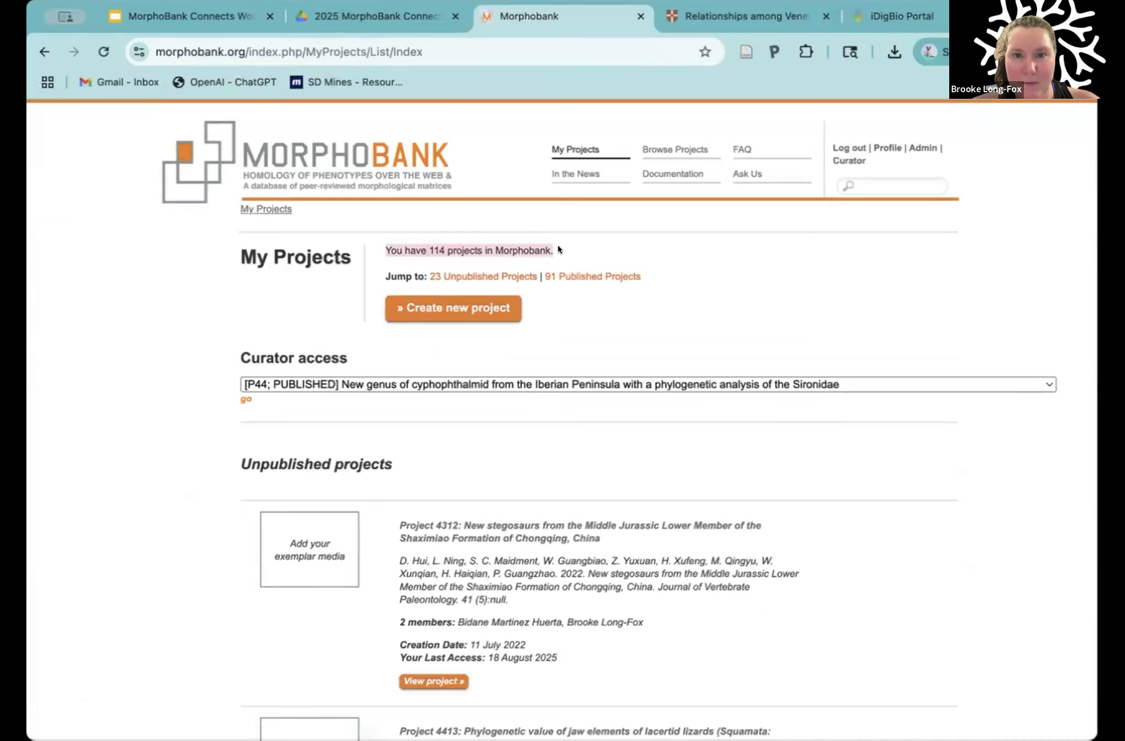
click(557, 245)
drag(661, 274, 427, 279)
click(530, 256)
click(614, 335)
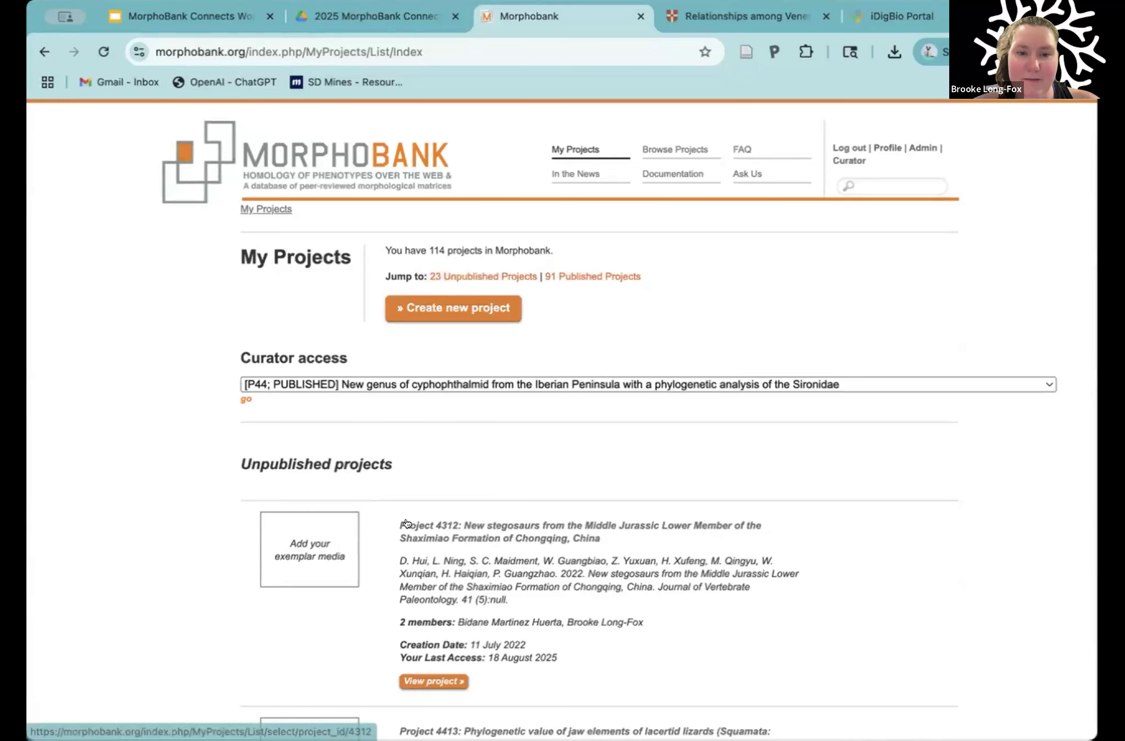
Step: Look through the unpublished and published projects on My Projects, then return to the project creation option
scroll(406, 518, down, 10)
scroll(405, 518, down, 20)
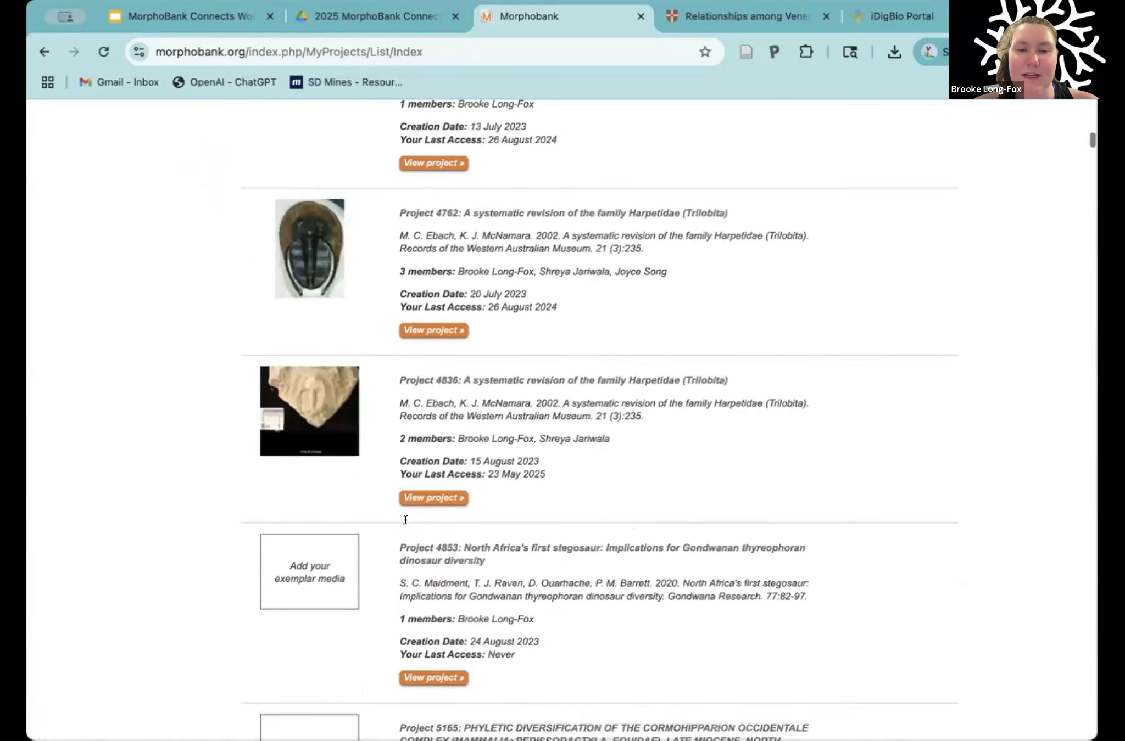
scroll(405, 519, down, 20)
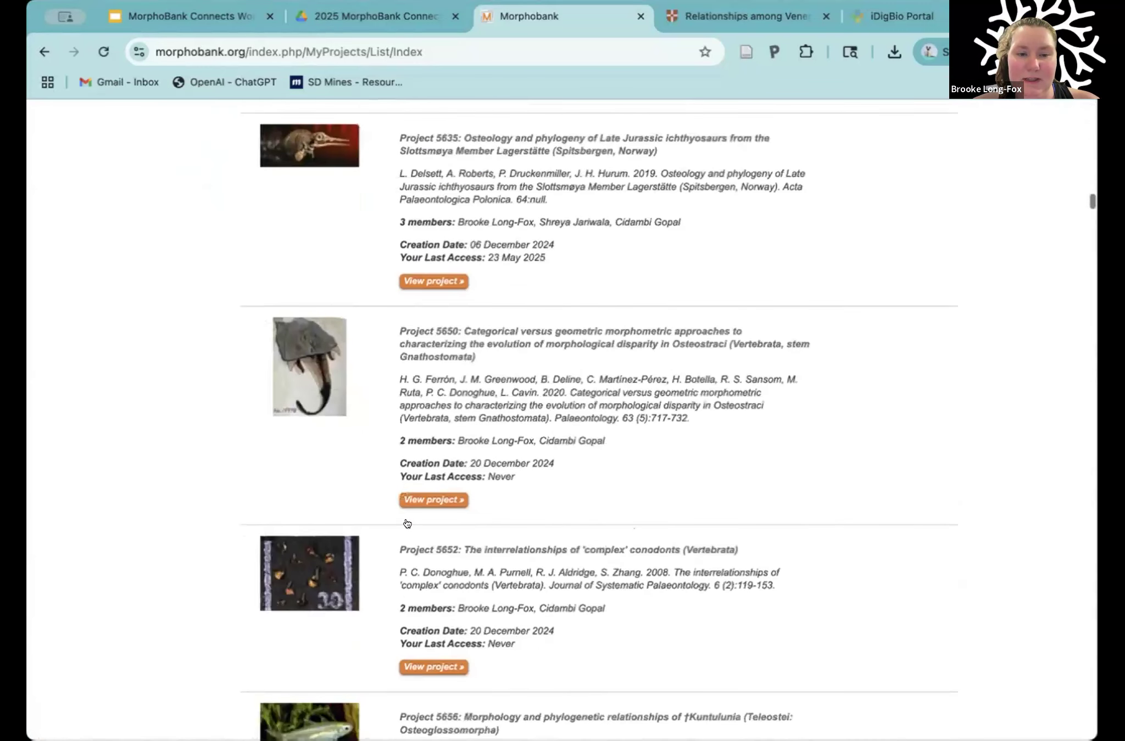
scroll(405, 522, down, 4)
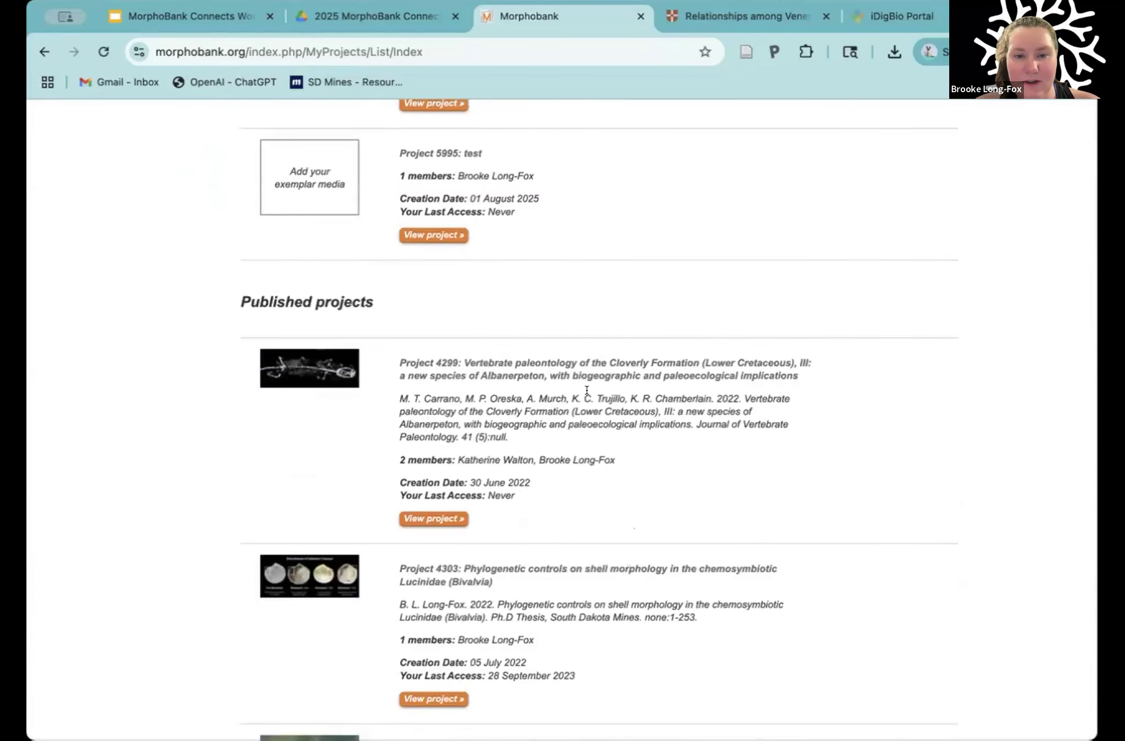
scroll(587, 389, down, 3)
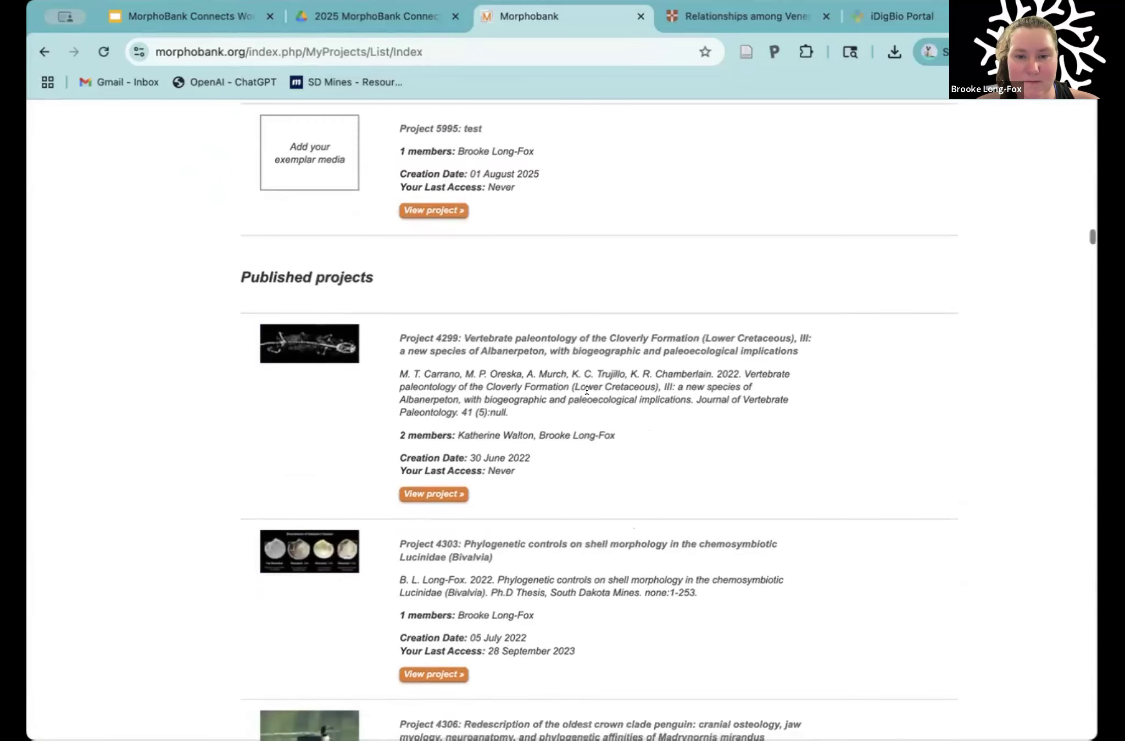
scroll(598, 429, up, 5)
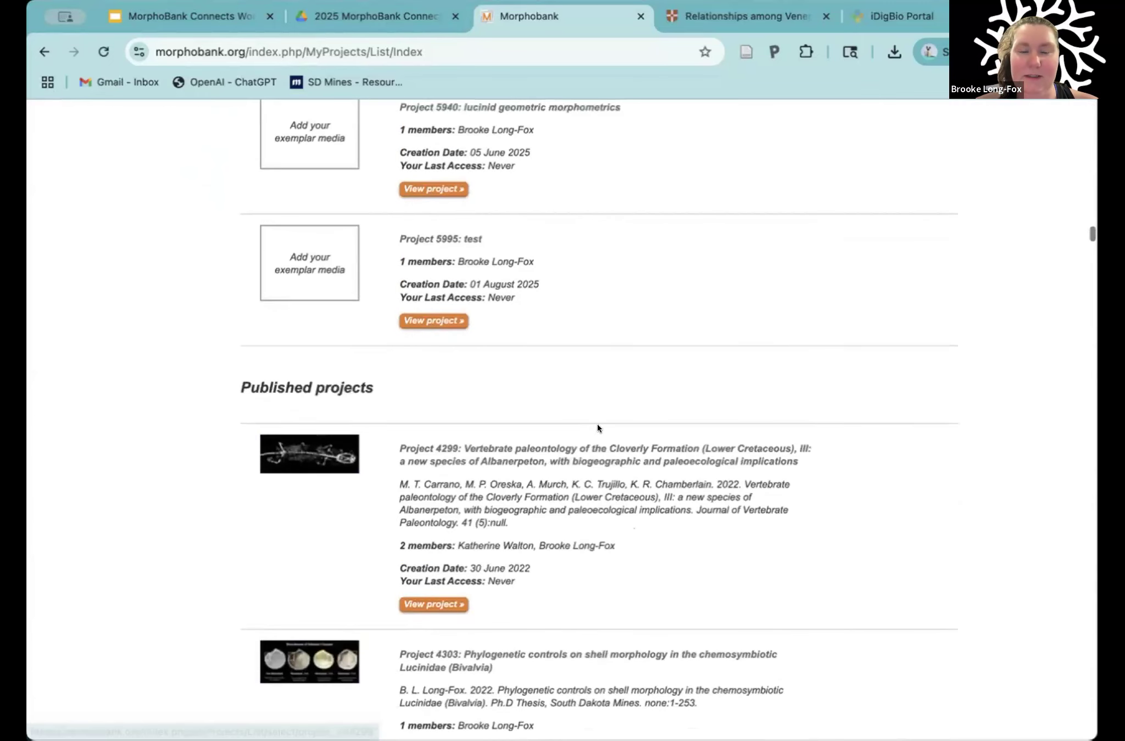
scroll(597, 428, up, 15)
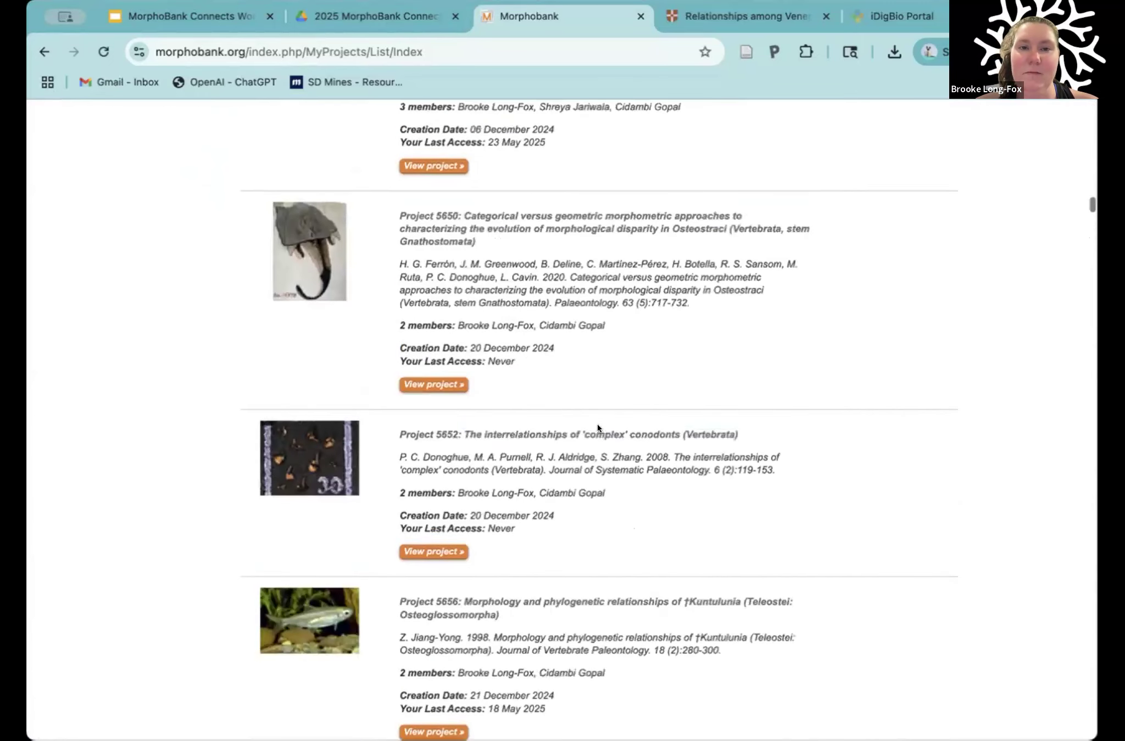
scroll(598, 429, up, 20)
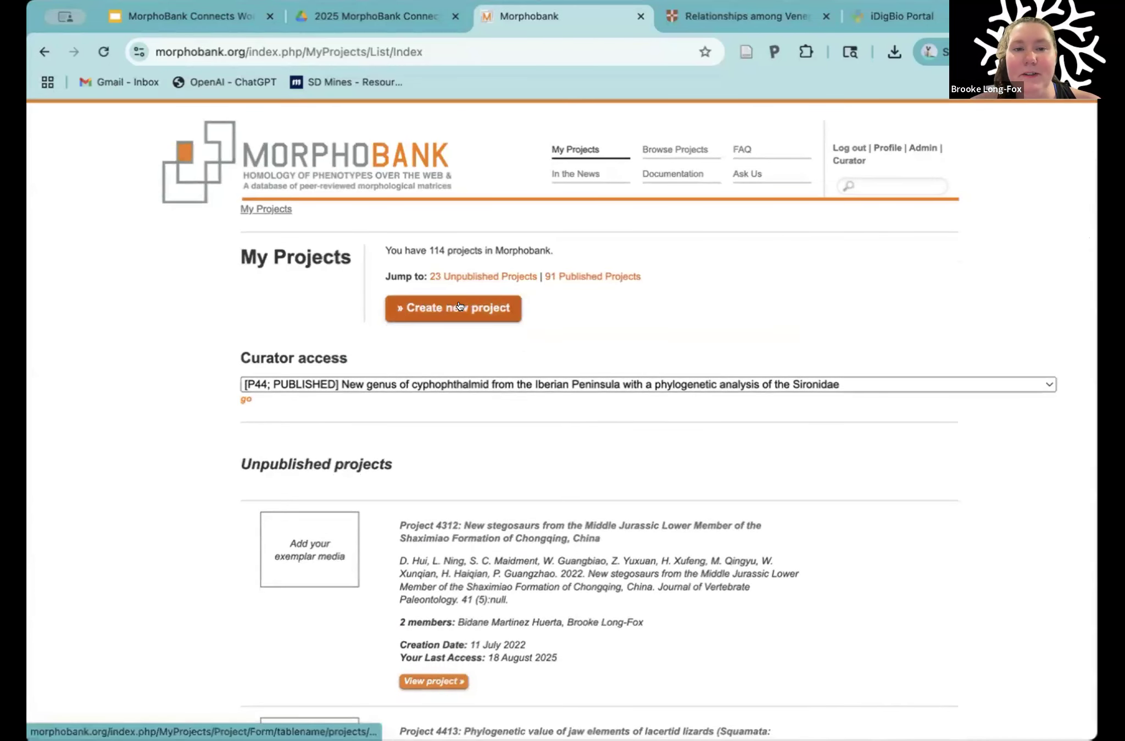
Step: Start creating a new project and point out the required title field on its Project Info form
click(407, 305)
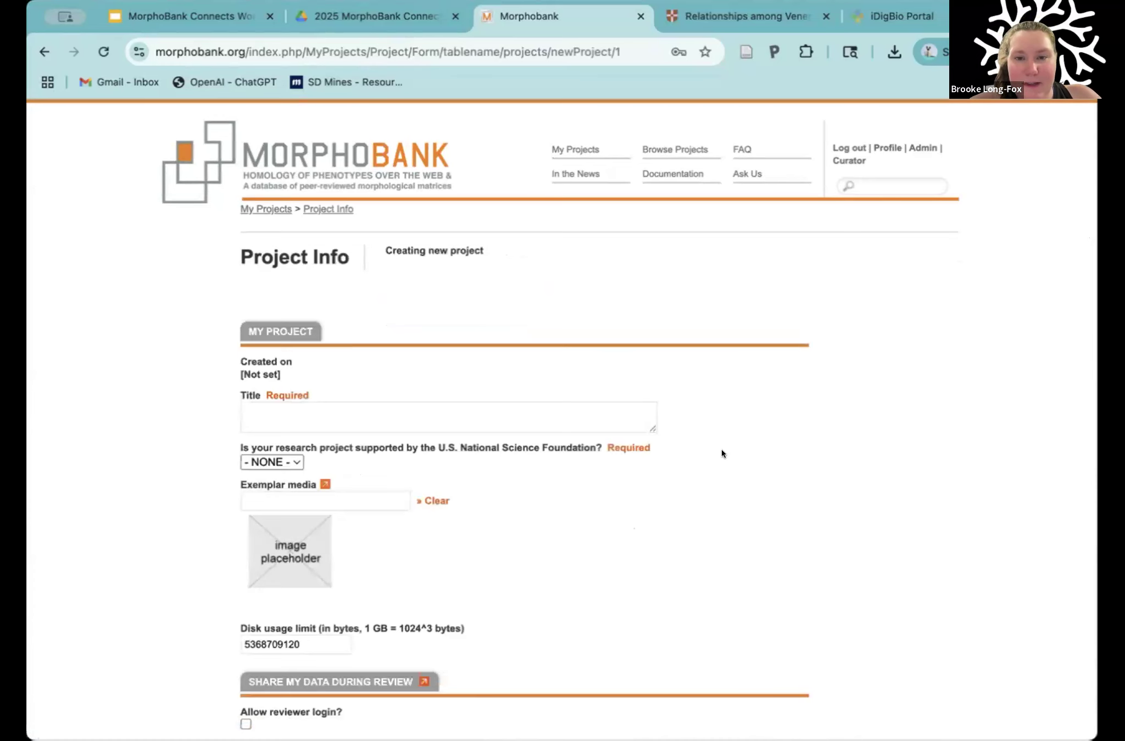
scroll(722, 454, down, 3)
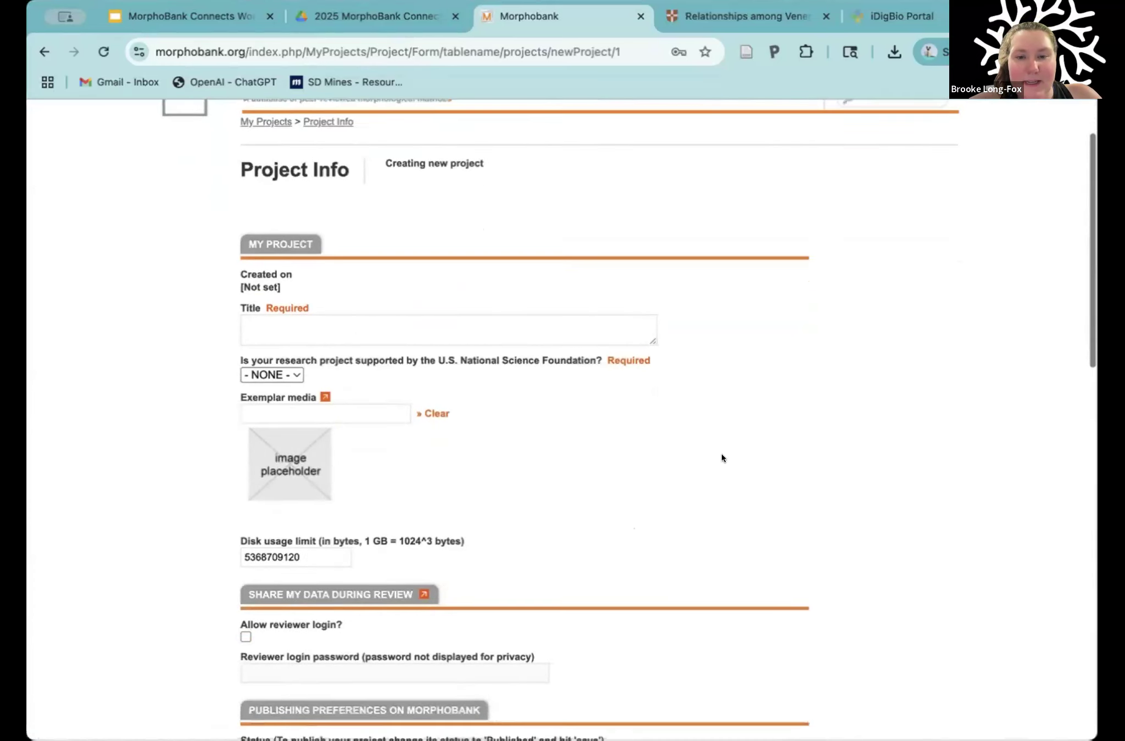
scroll(721, 454, down, 2)
double_click(270, 252)
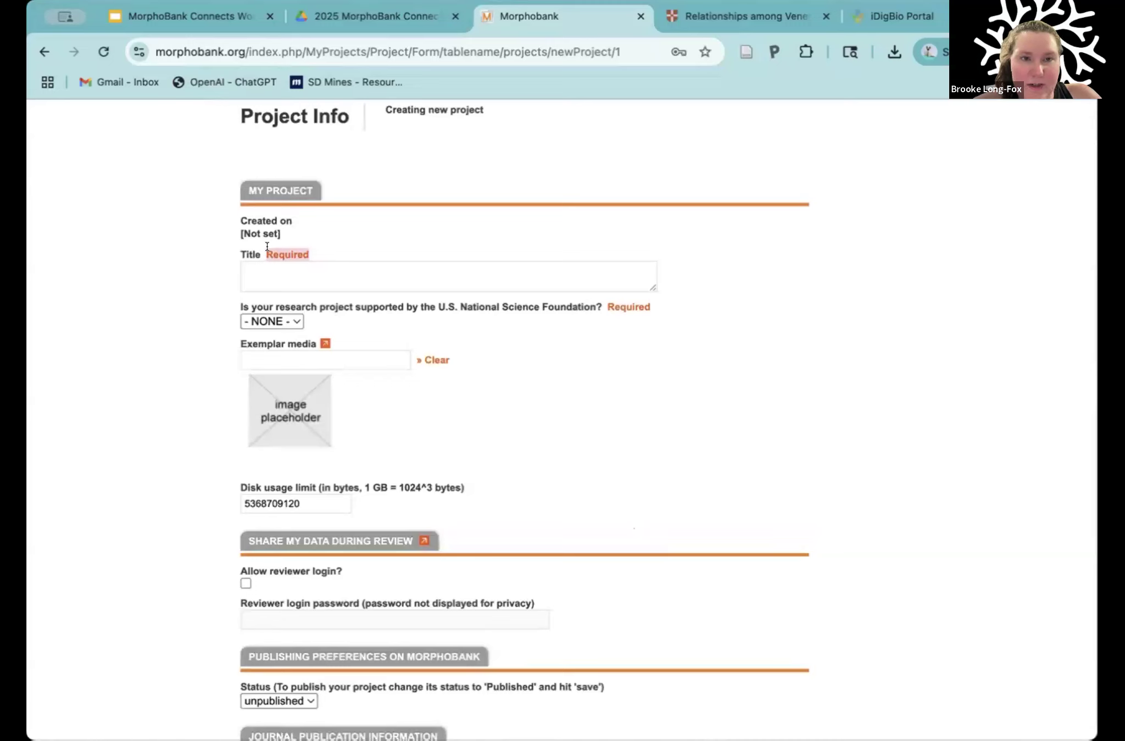
click(256, 274)
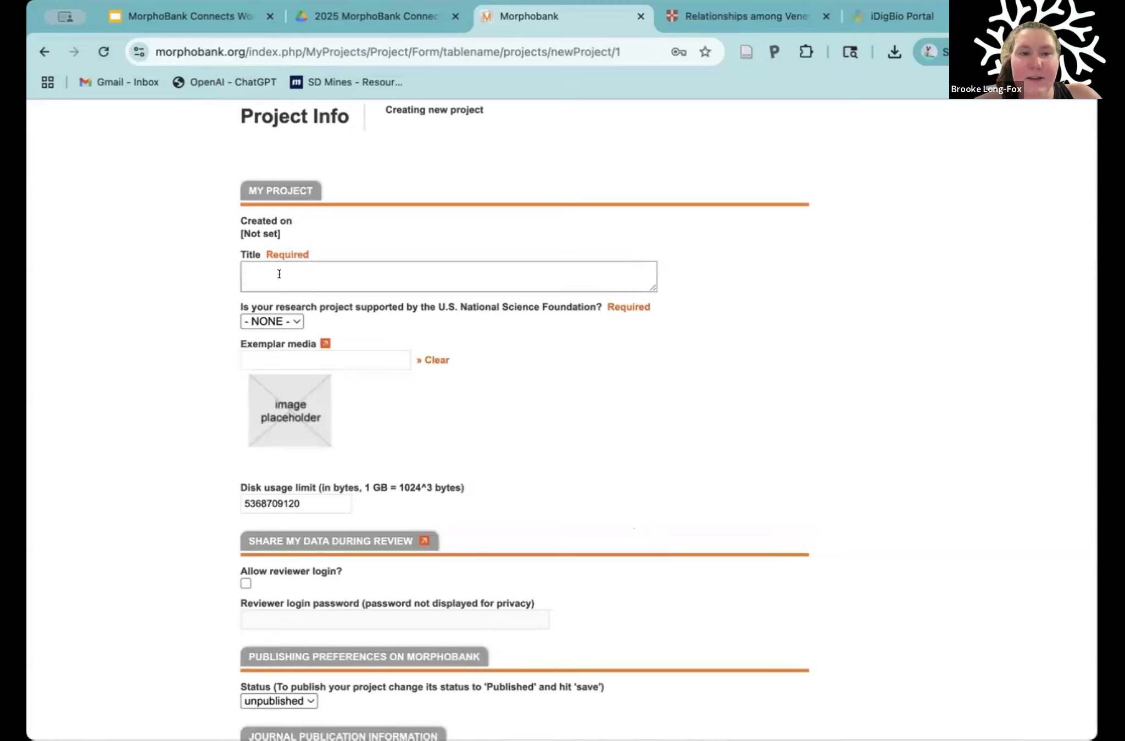
drag(334, 188, 335, 238)
click(335, 227)
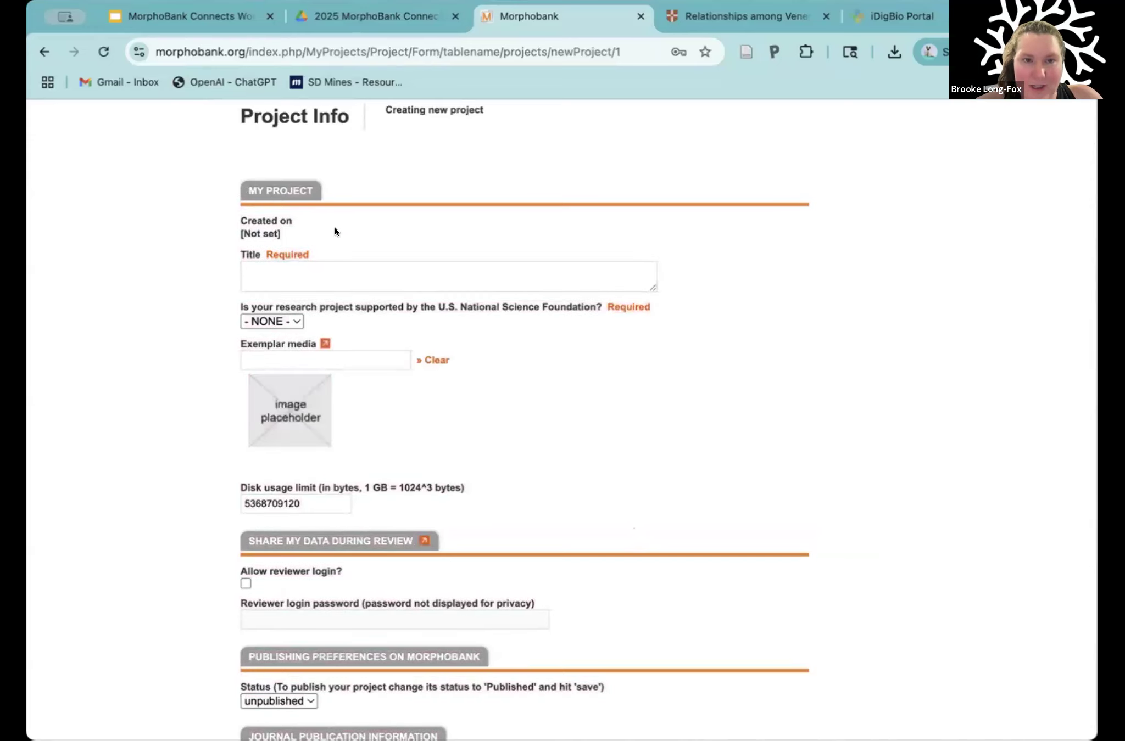
Step: Look through the new project form's review-sharing, publishing preference and journal publication sections, then return to its beginning
scroll(335, 228, down, 2)
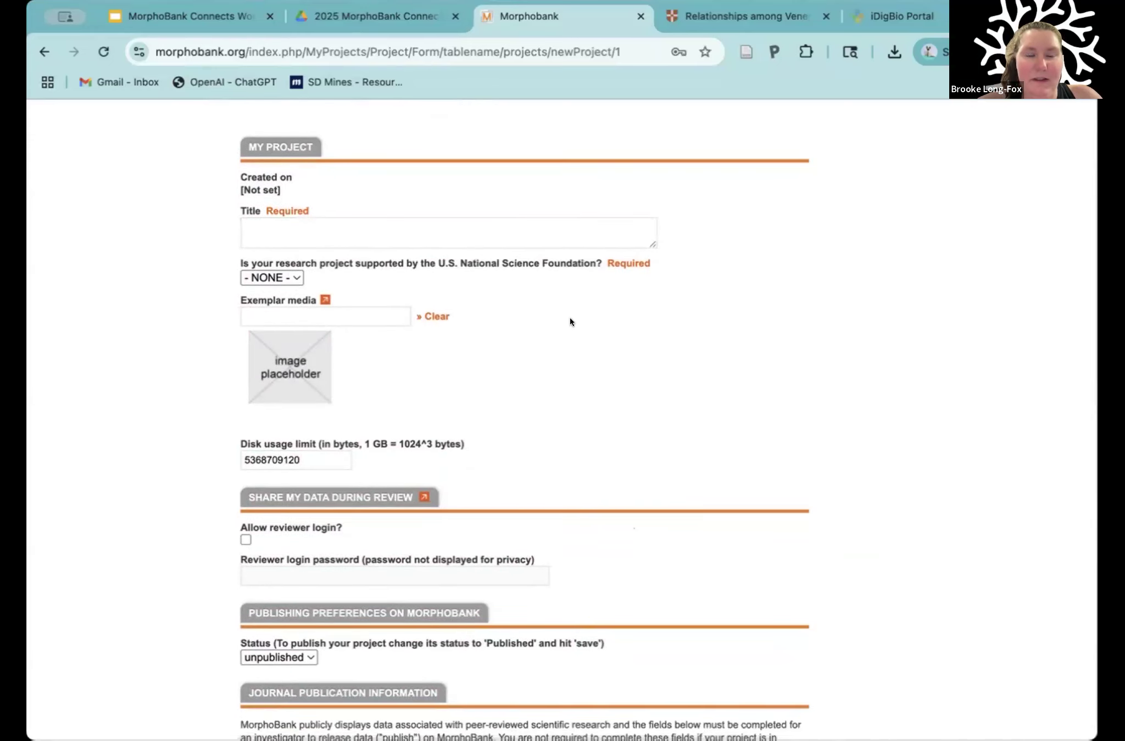
scroll(570, 319, down, 12)
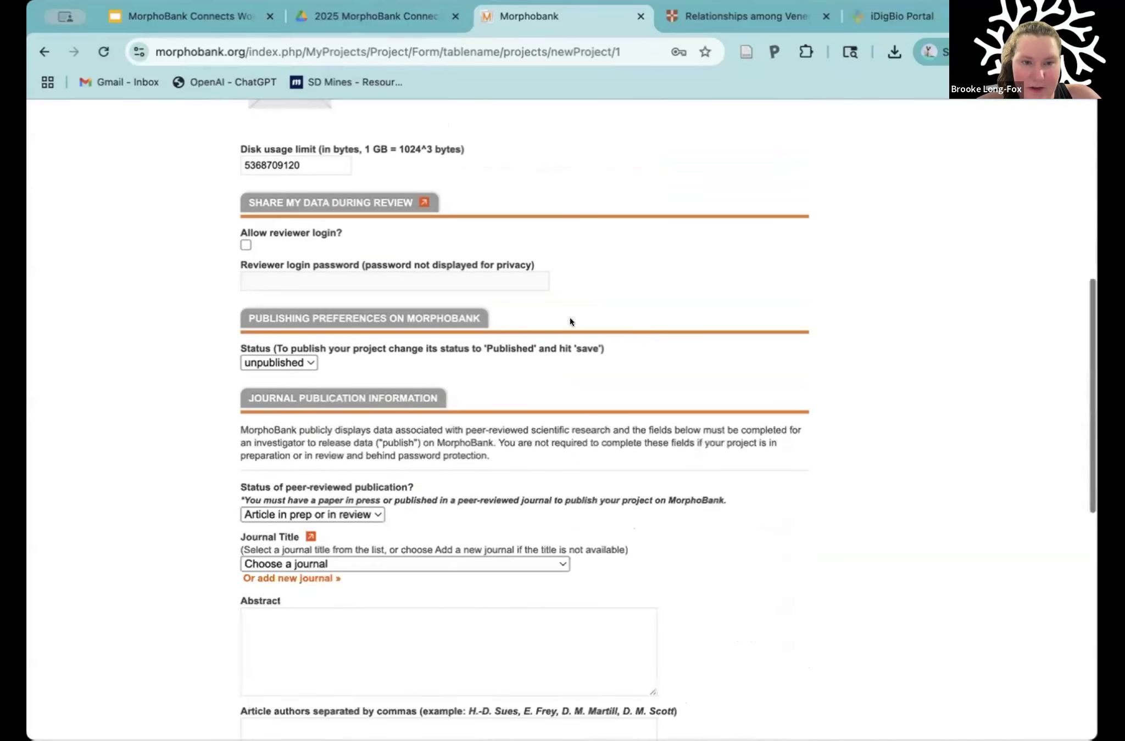
scroll(305, 269, down, 6)
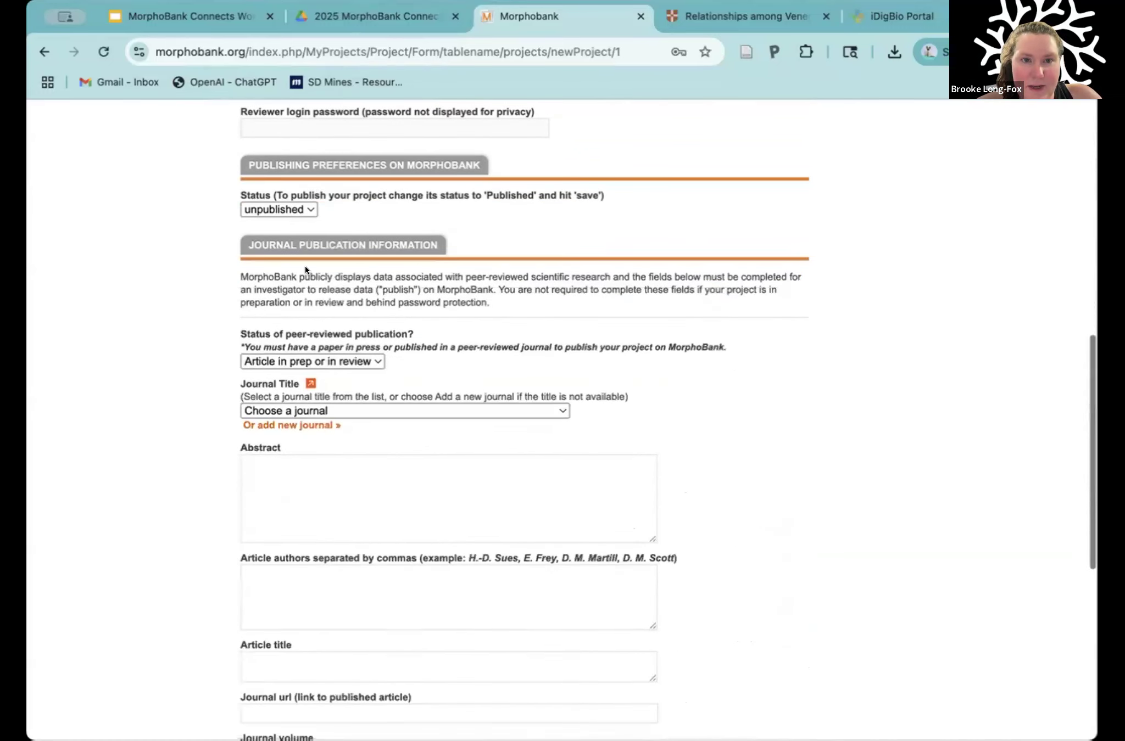
scroll(370, 440, down, 3)
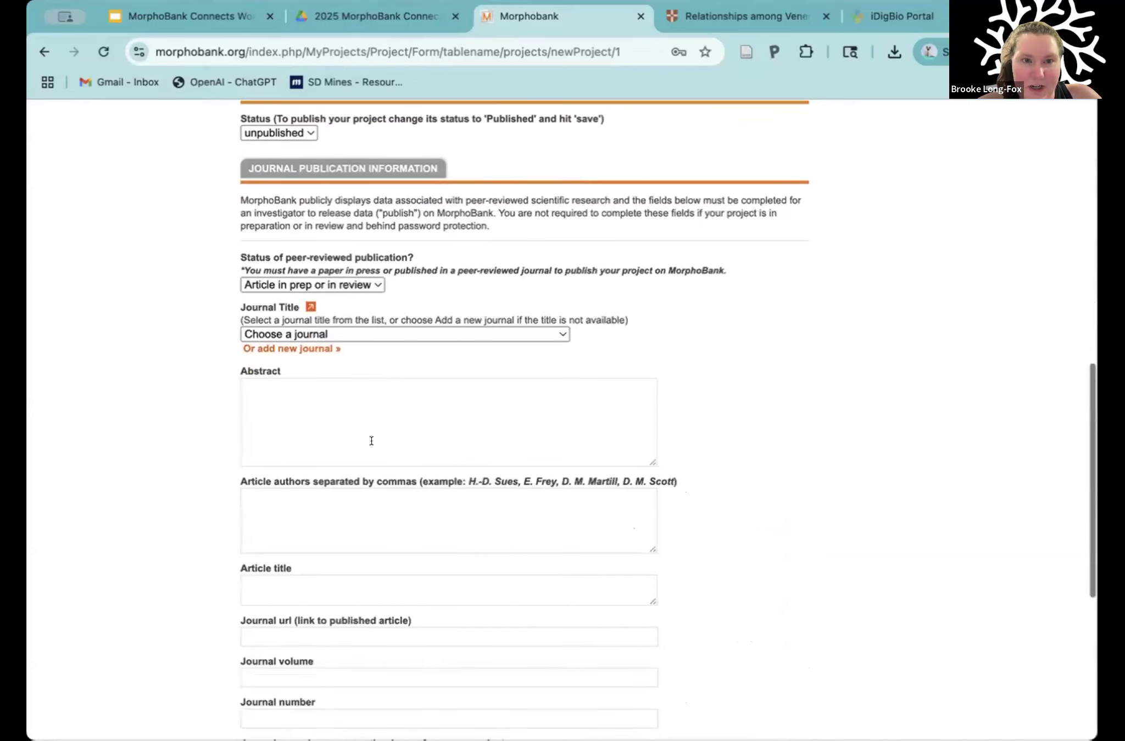
scroll(305, 500, down, 3)
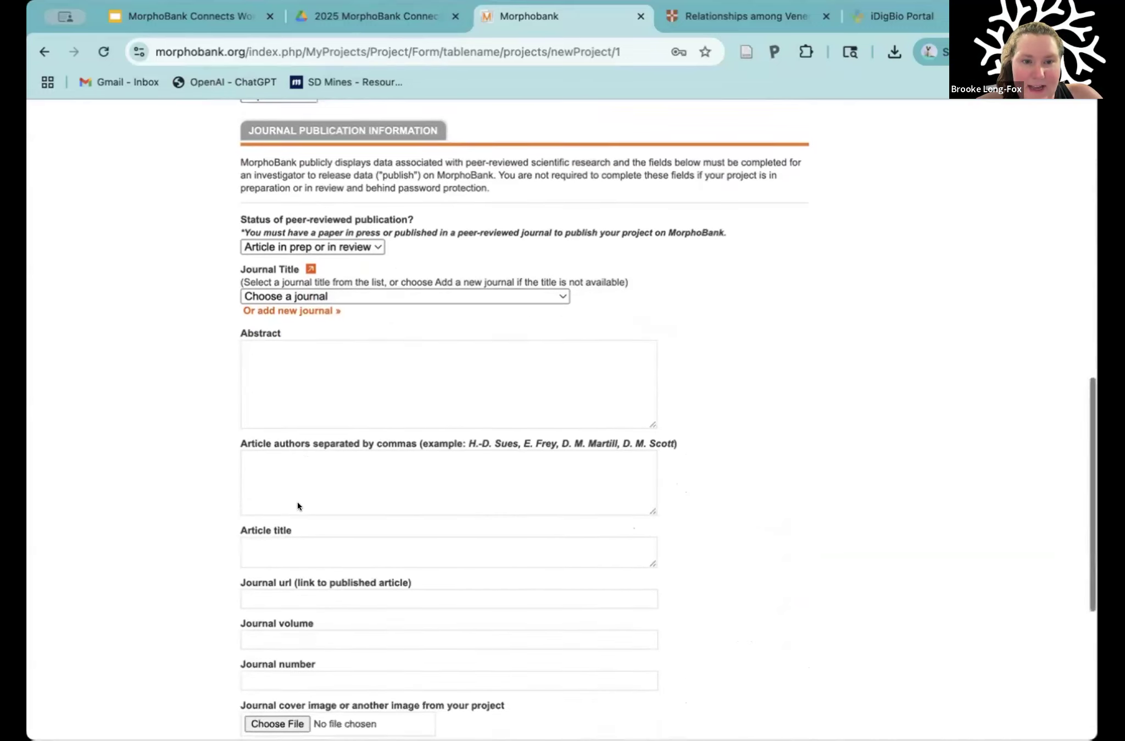
drag(295, 496, 203, 442)
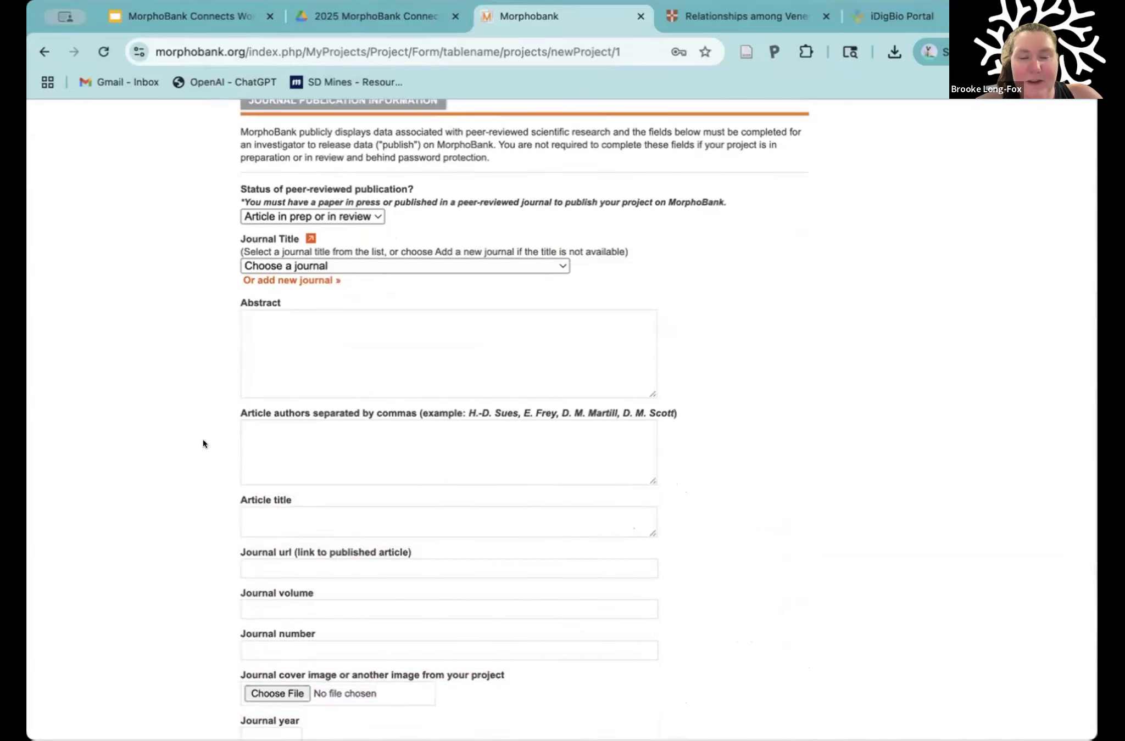
scroll(203, 442, up, 15)
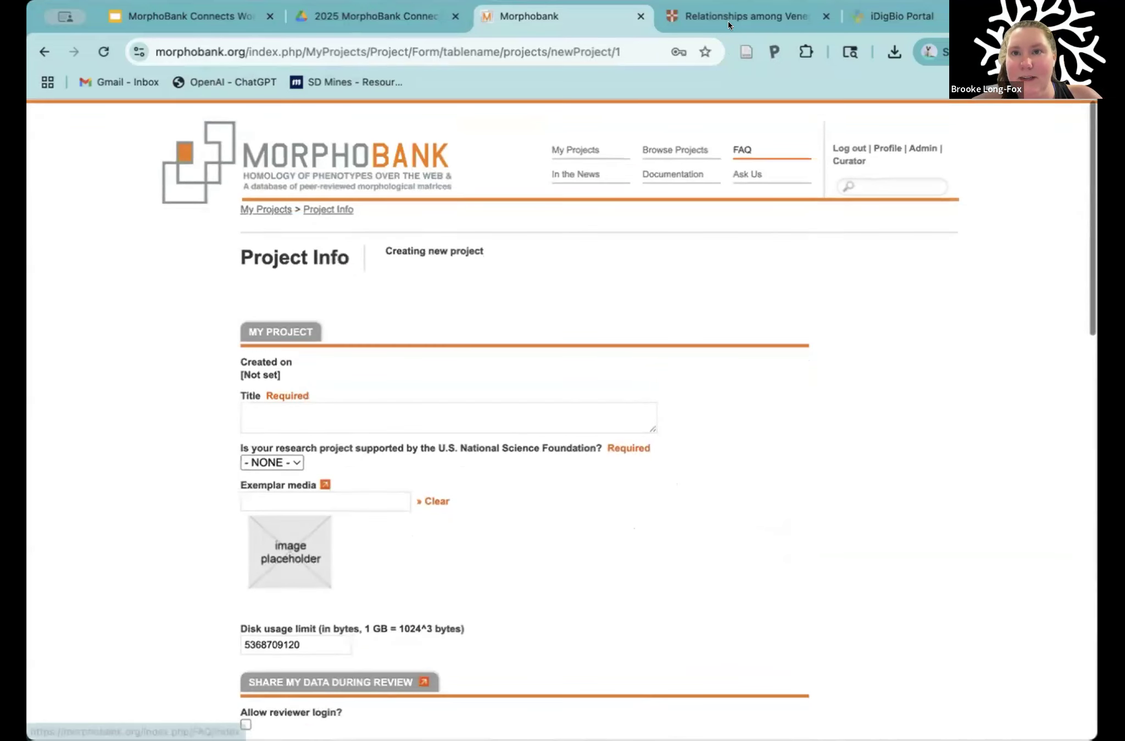
Step: Check the Cambridge article's heading and enter "Relationships among Venericardia (Bivalvia: Carditidae) on the U.S. Coastal Plain during the Paleogene" as the MorphoBank project title
click(728, 10)
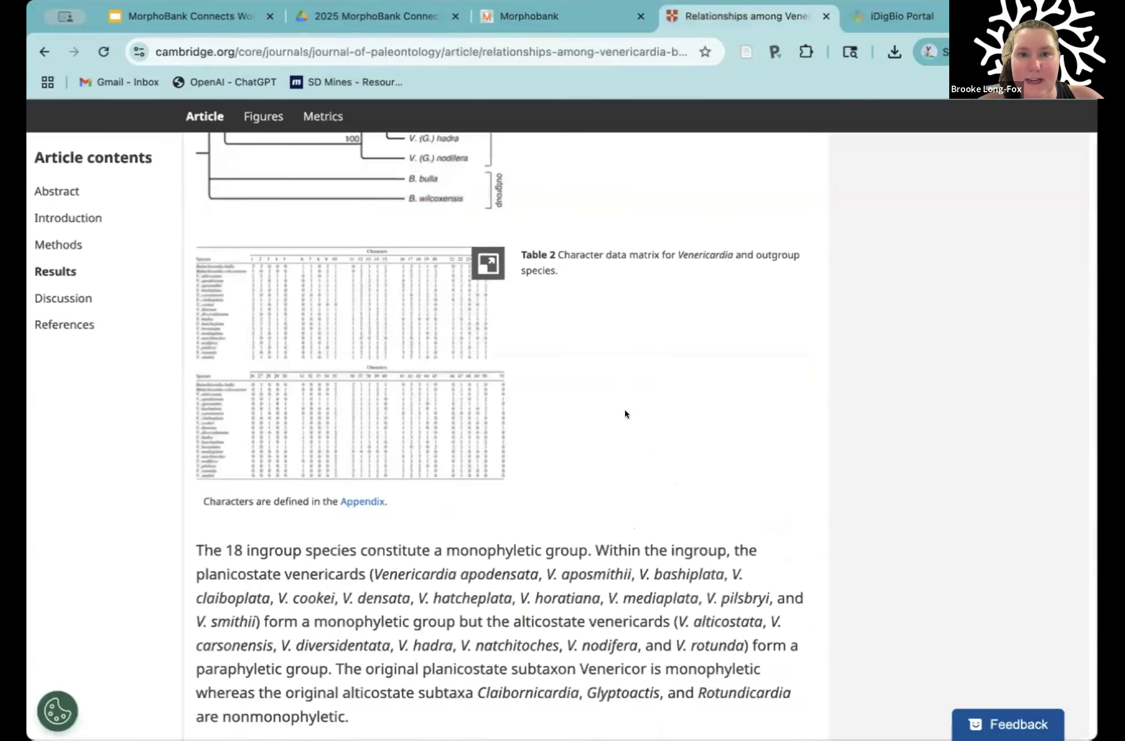
scroll(625, 409, up, 20)
scroll(624, 406, up, 10)
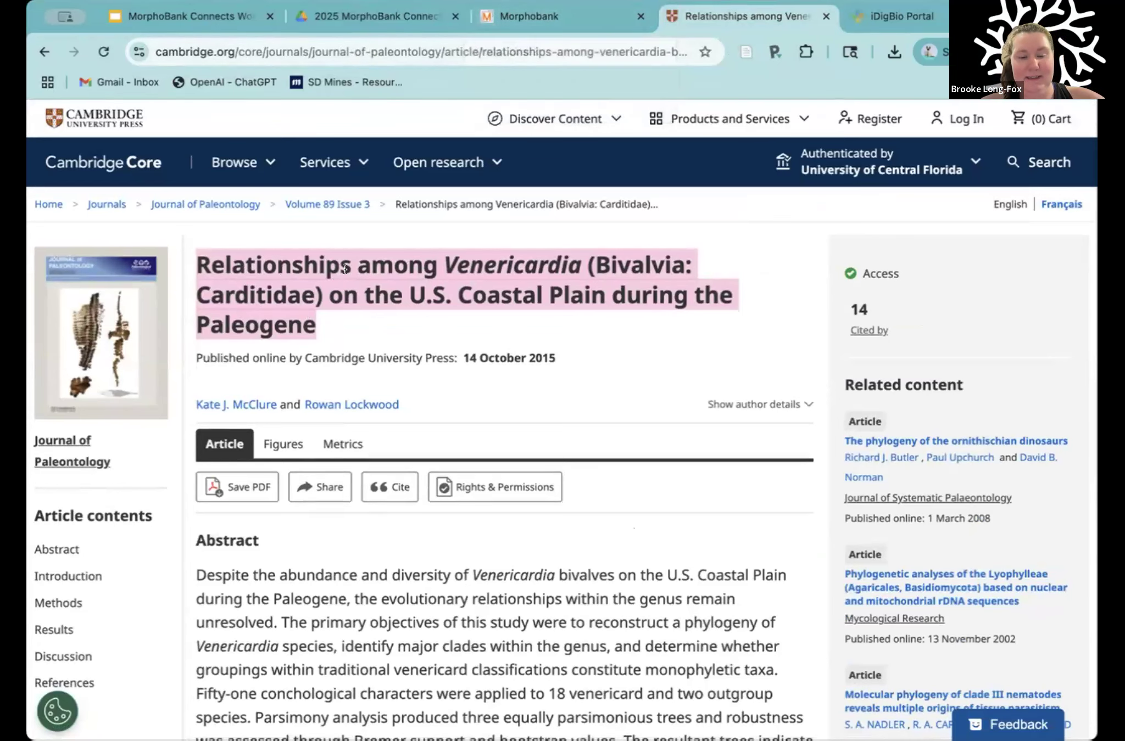
click(521, 16)
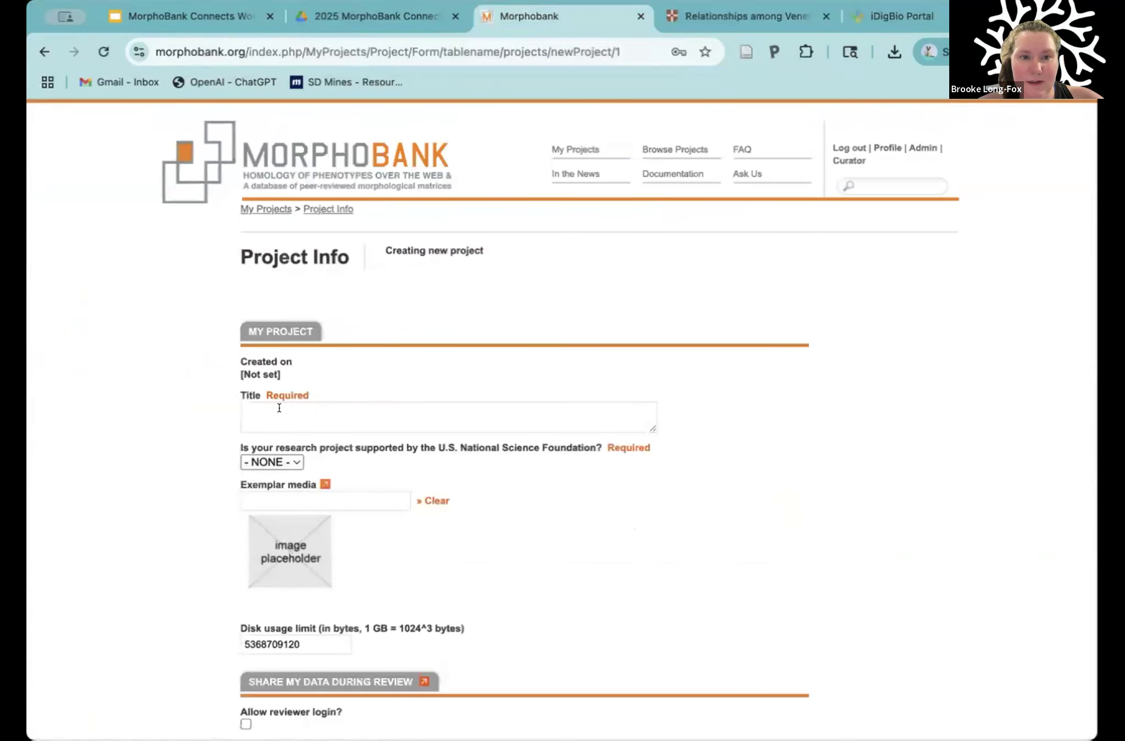
click(357, 410)
text(Relationships among Venericardia (Bivalvia: Carditidae) on the U.S. Coastal Plain during the Paleogene)
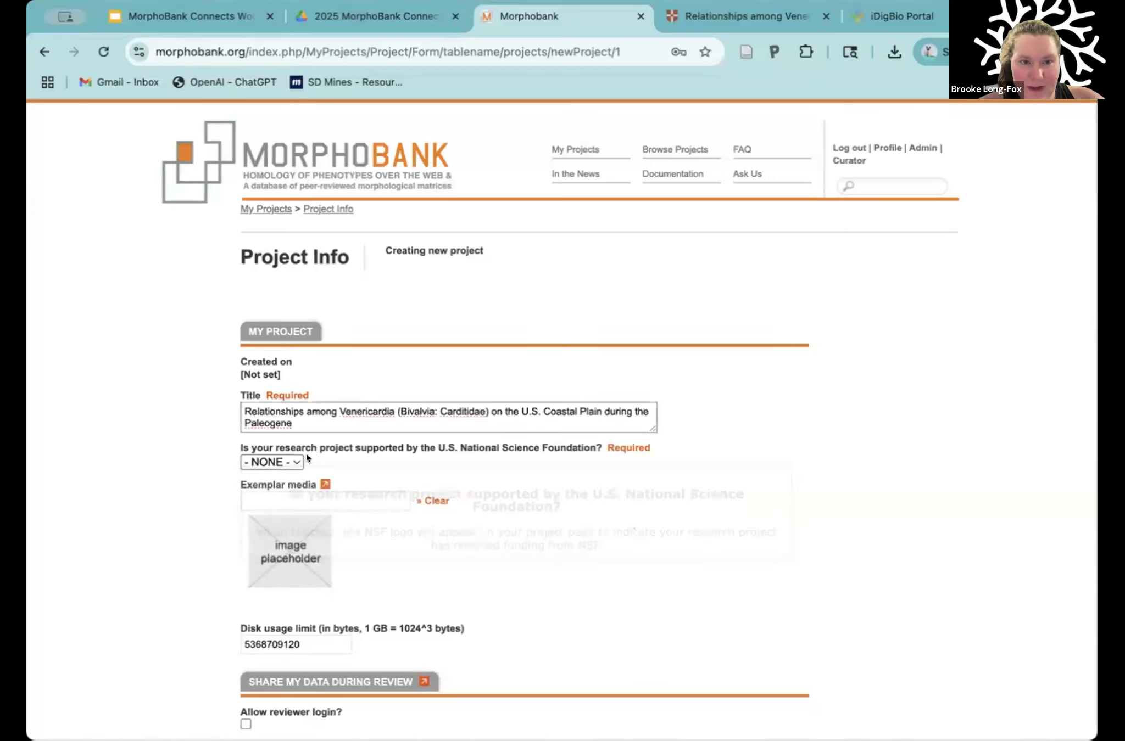
Step: Search the Cambridge article for its funding statement and highlight the National Science Foundation grant in the Acknowledgments
click(715, 15)
scroll(547, 518, down, 10)
scroll(547, 517, up, 5)
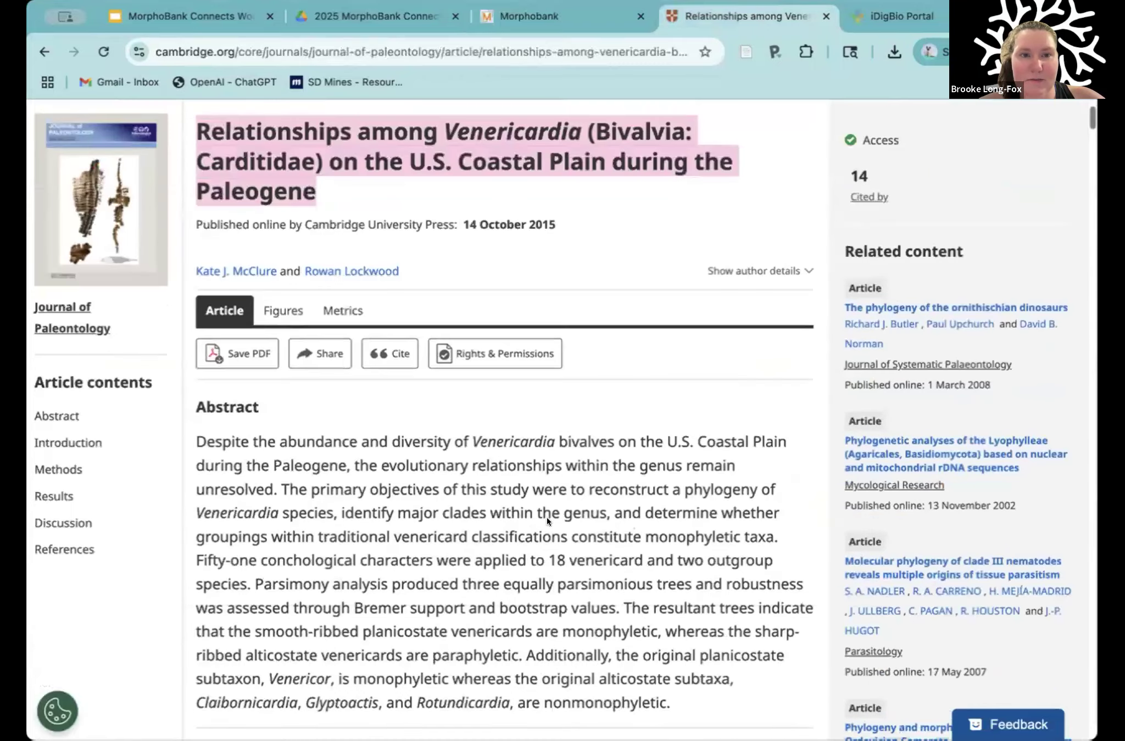
scroll(547, 517, down, 12)
scroll(546, 517, down, 20)
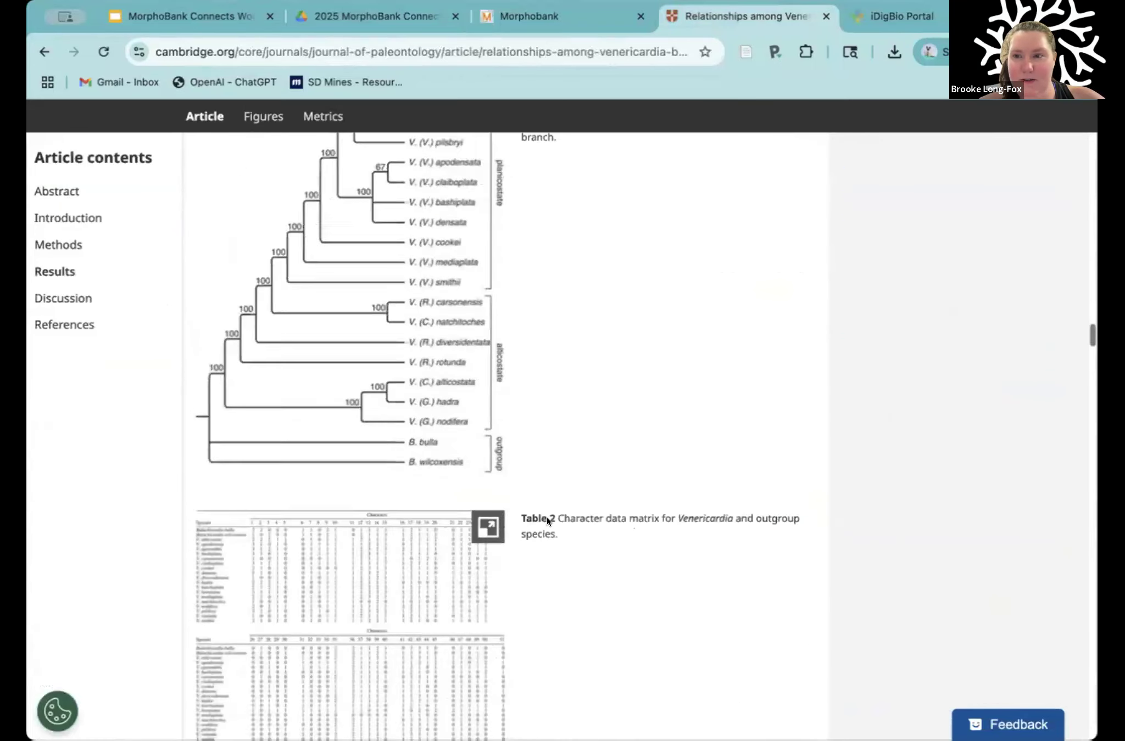
scroll(546, 518, down, 20)
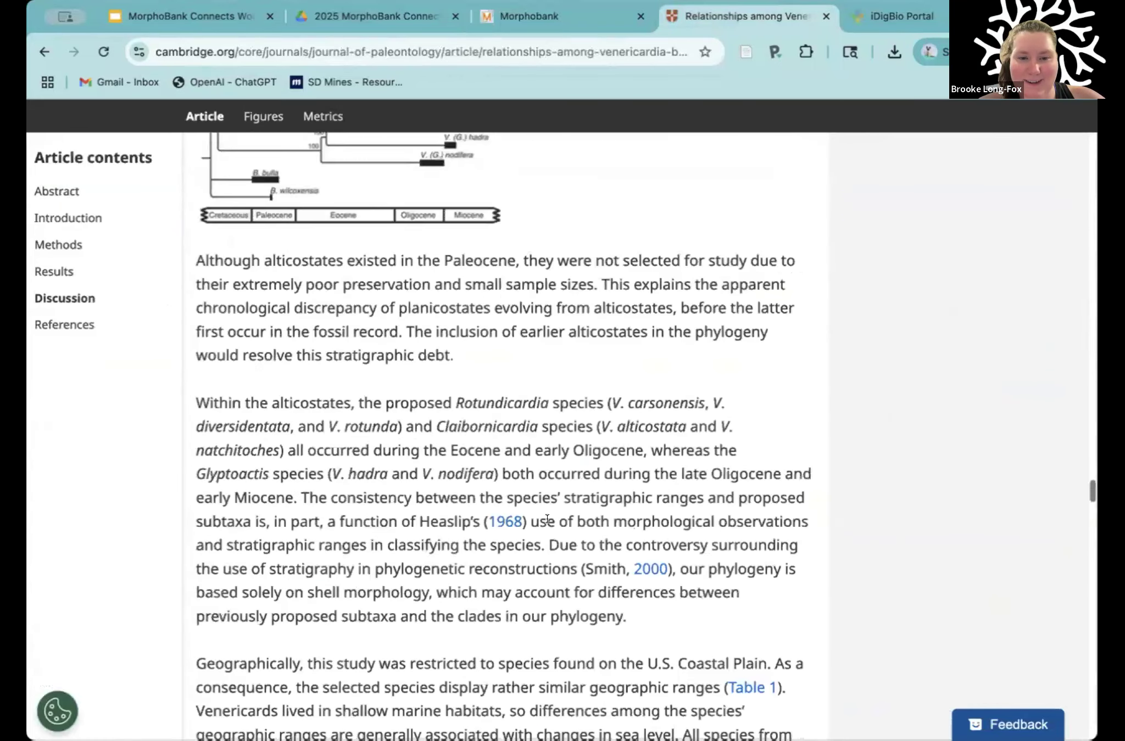
scroll(547, 522, down, 20)
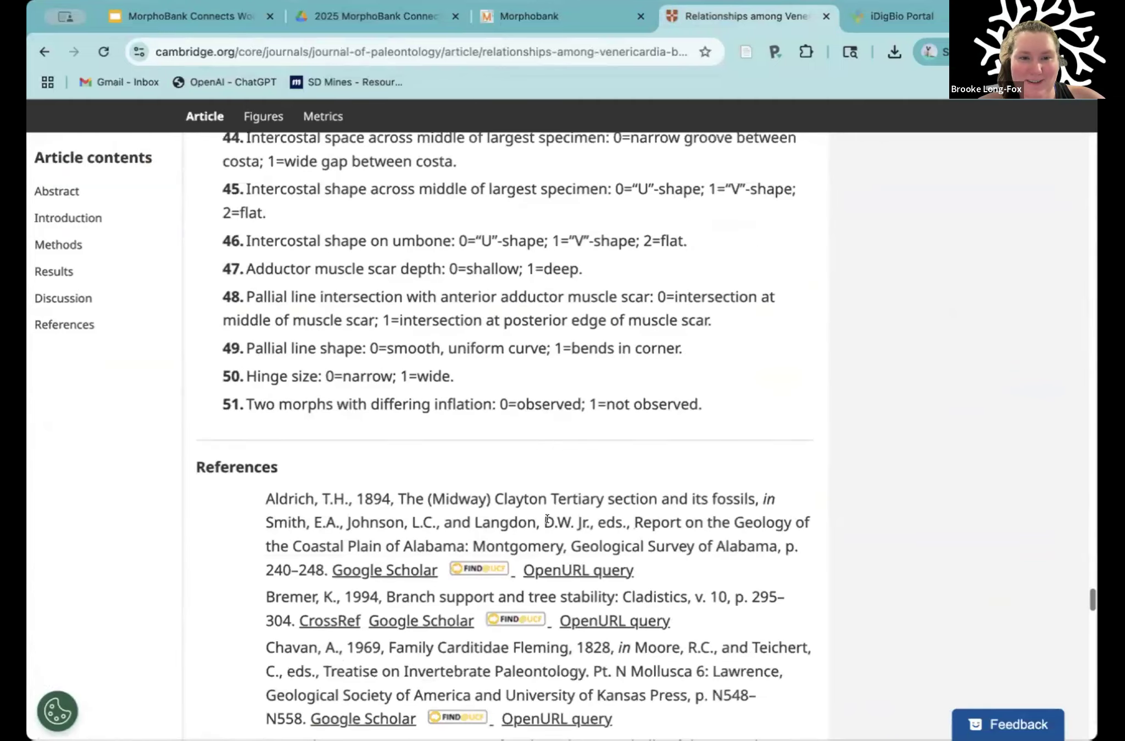
scroll(547, 519, down, 20)
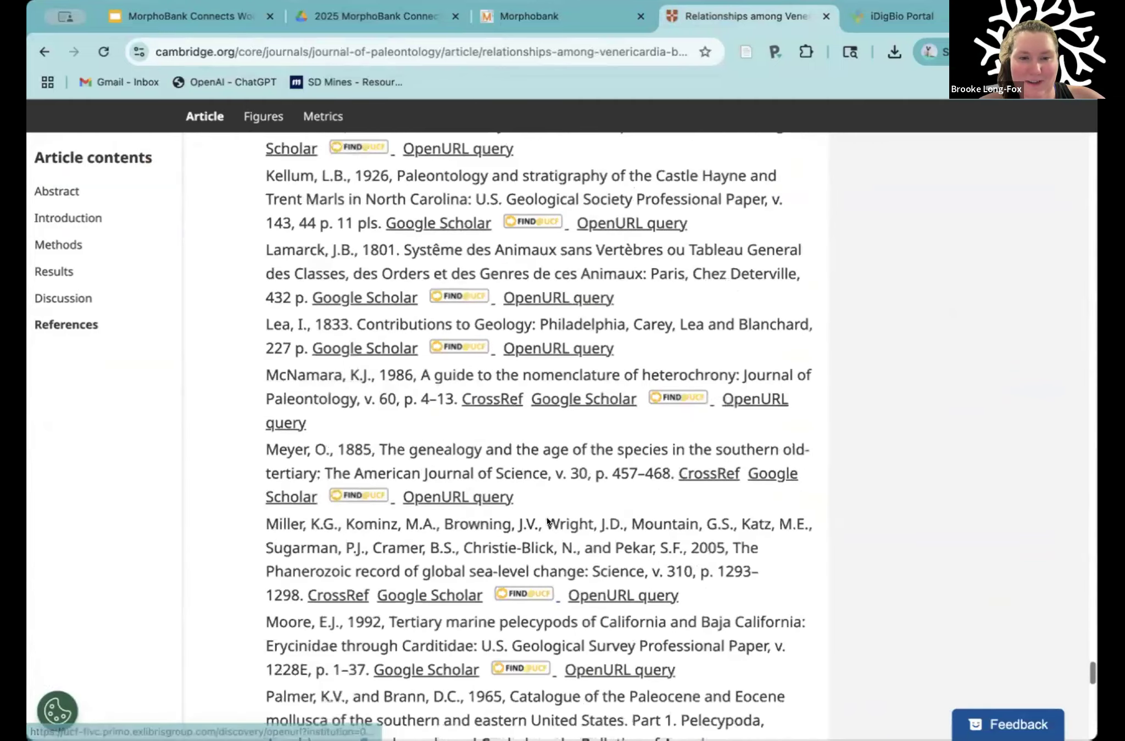
scroll(546, 517, up, 20)
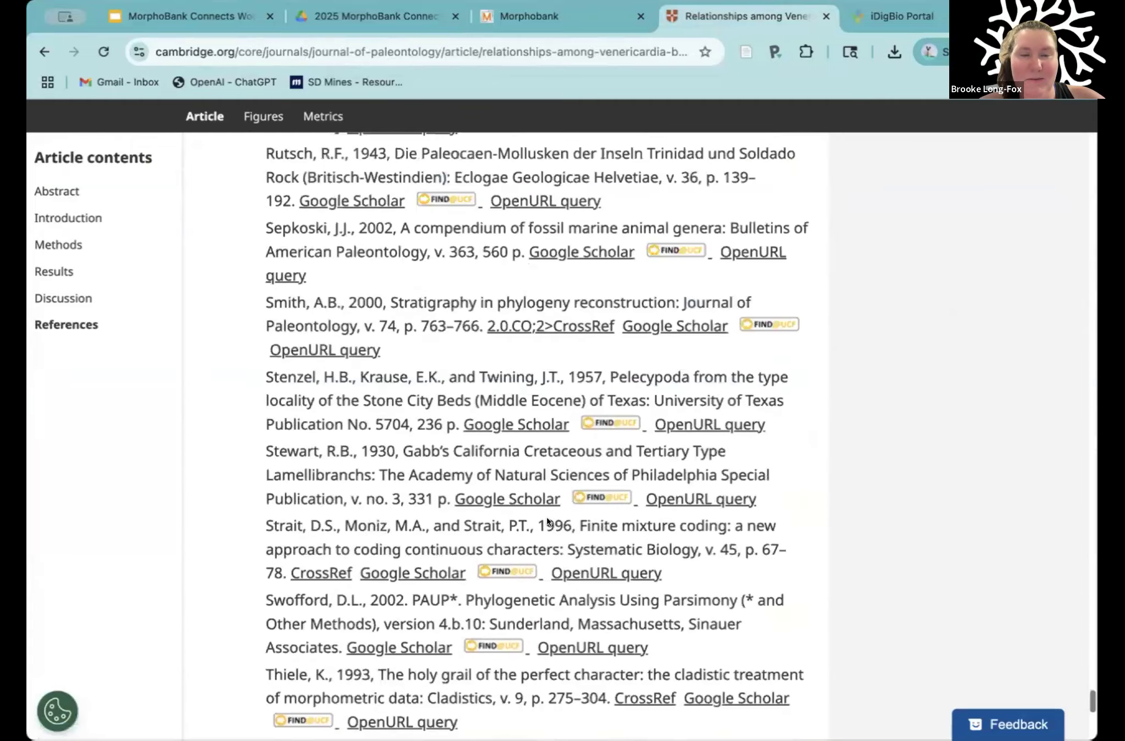
scroll(547, 518, up, 20)
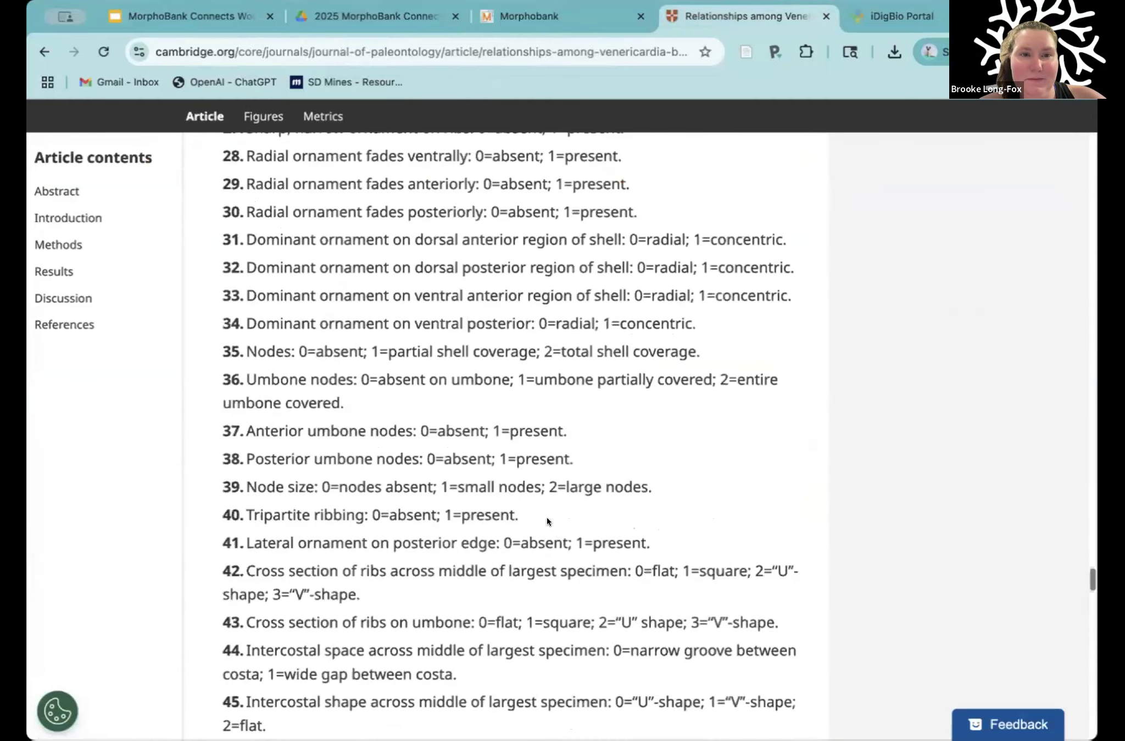
scroll(547, 518, up, 3)
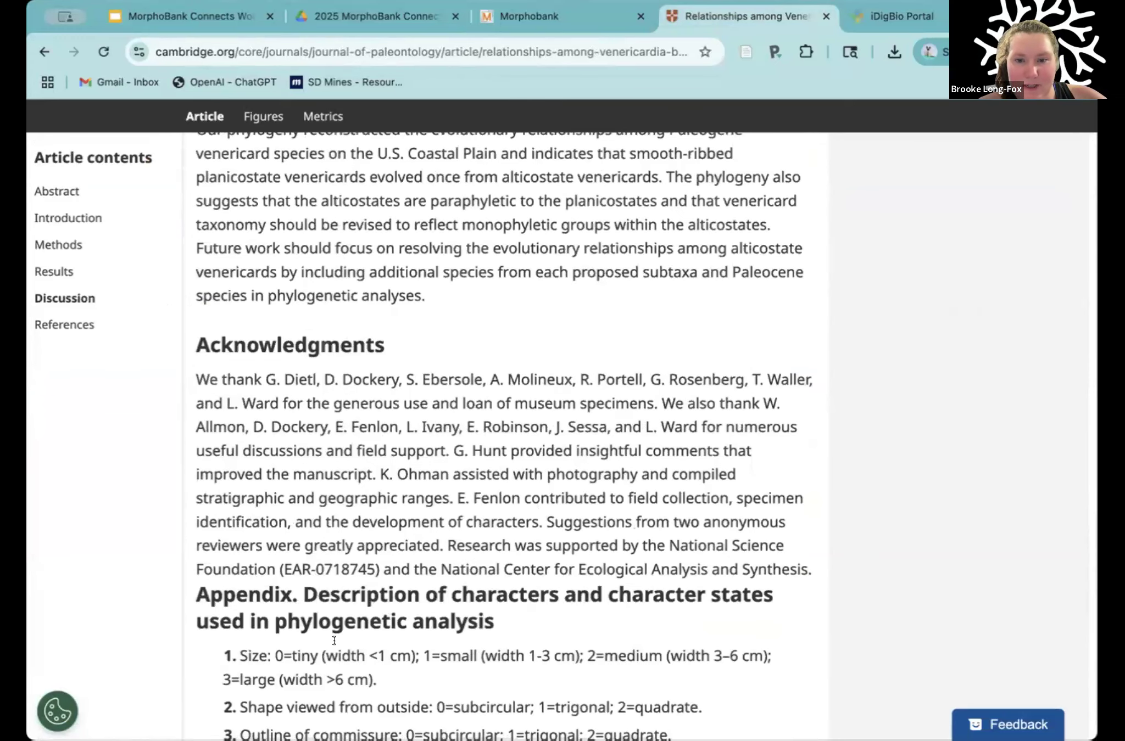
drag(668, 545, 377, 567)
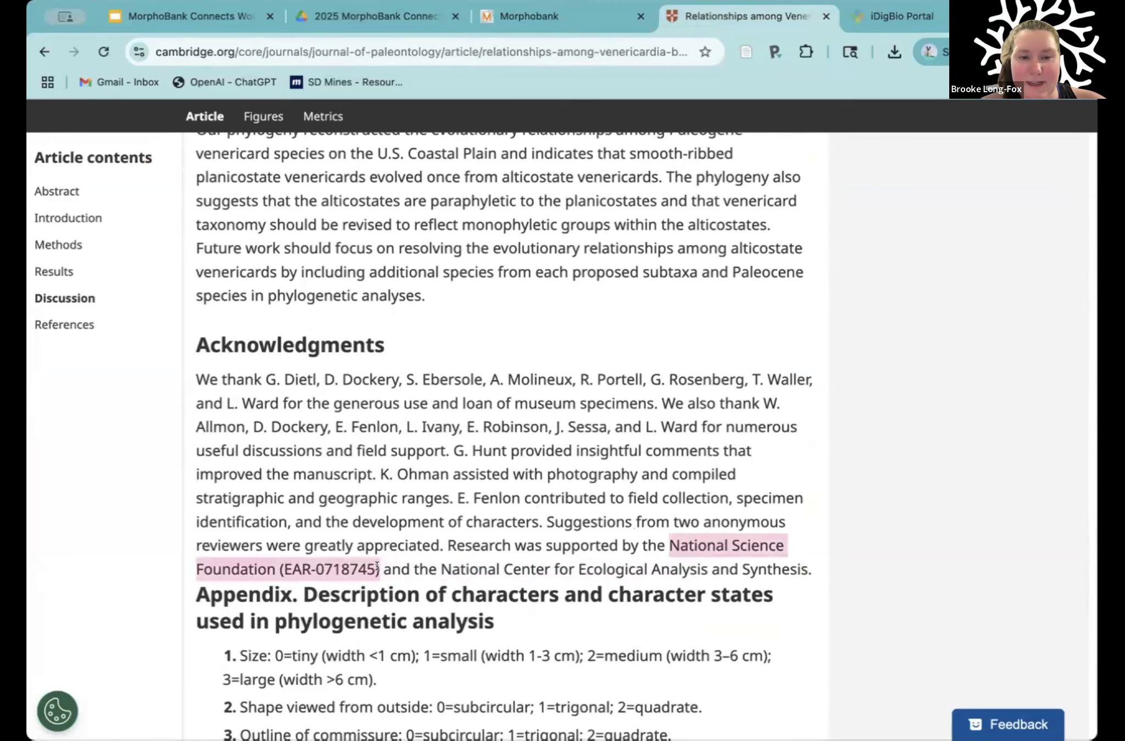
Step: Return to the MorphoBank project form and set the U.S. National Science Foundation support question to Yes
click(522, 17)
click(272, 462)
click(258, 497)
Step: Review the rest of the project form and set the status of the peer-reviewed publication to Published
scroll(602, 497, down, 5)
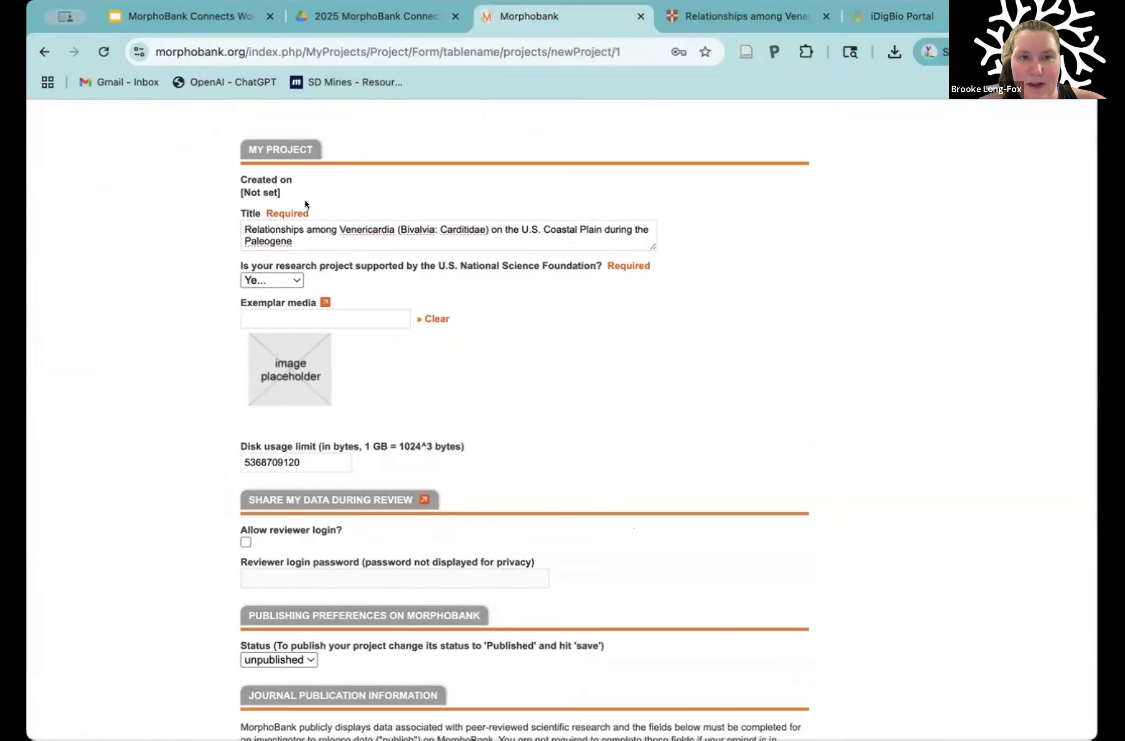
scroll(640, 325, down, 10)
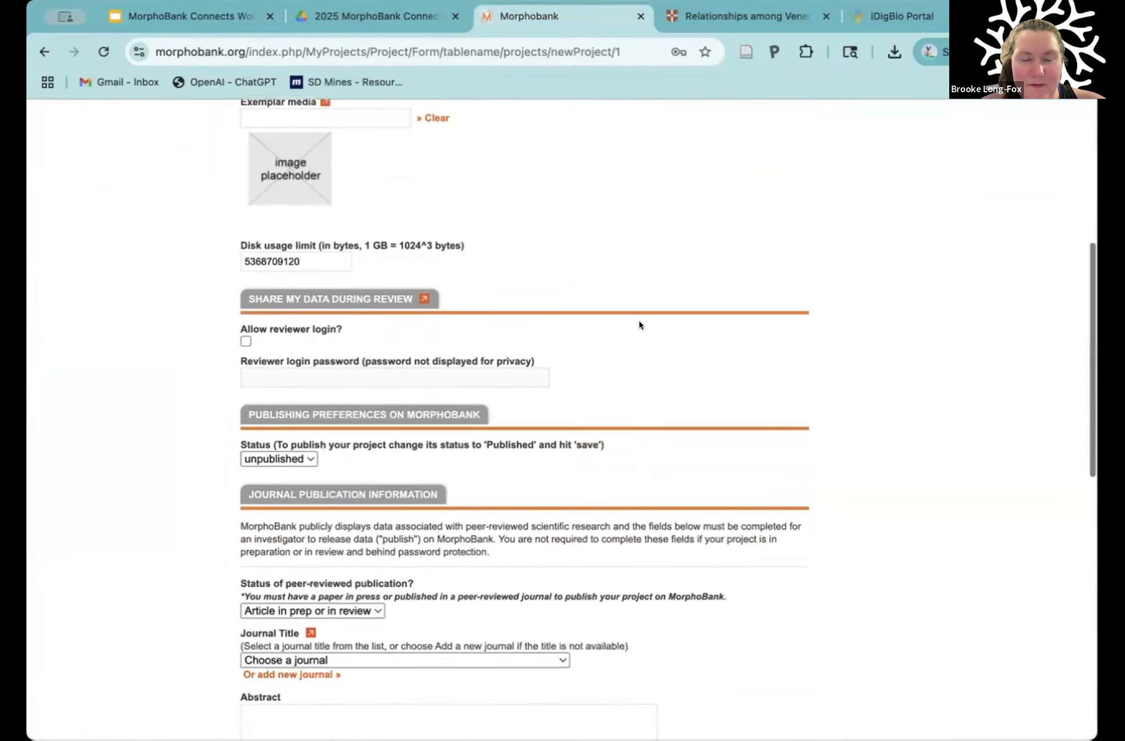
scroll(639, 325, down, 6)
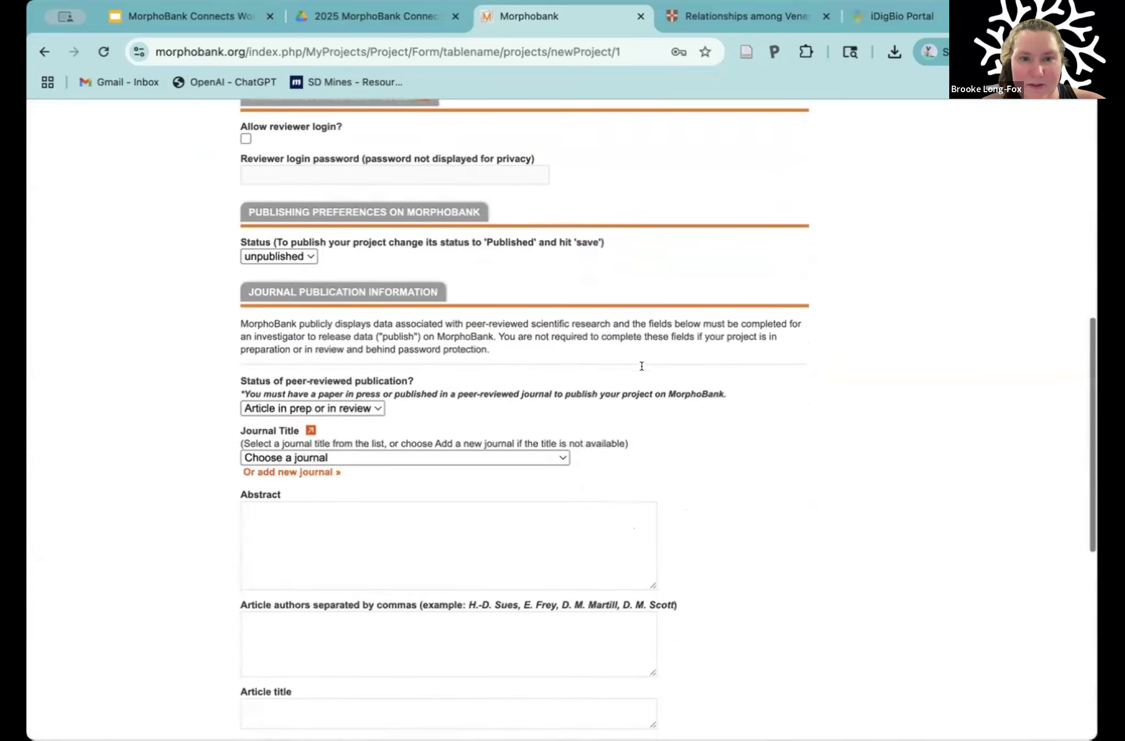
scroll(742, 441, down, 10)
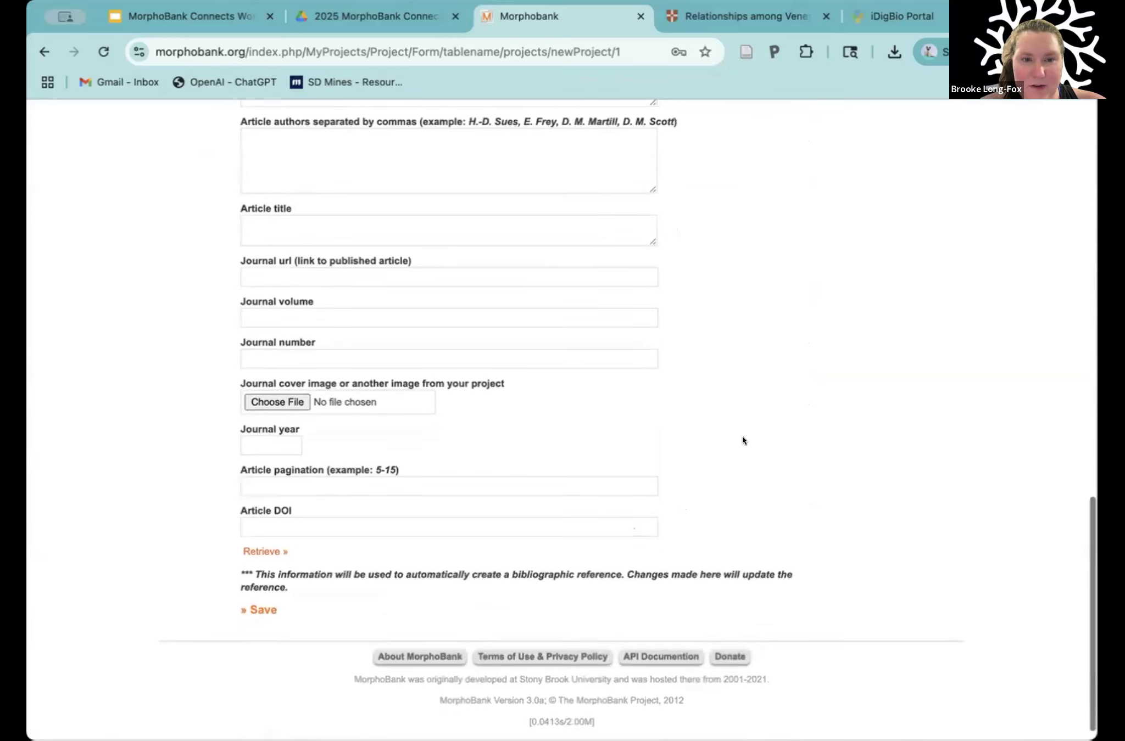
scroll(743, 440, up, 15)
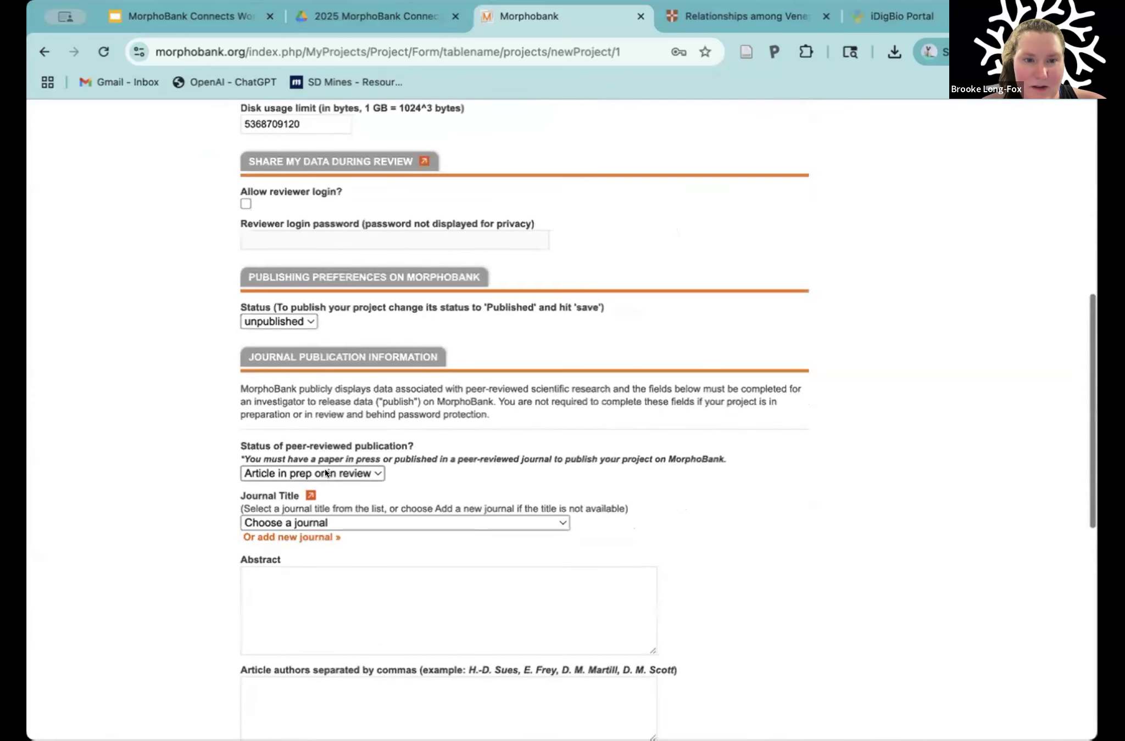
click(325, 473)
click(440, 438)
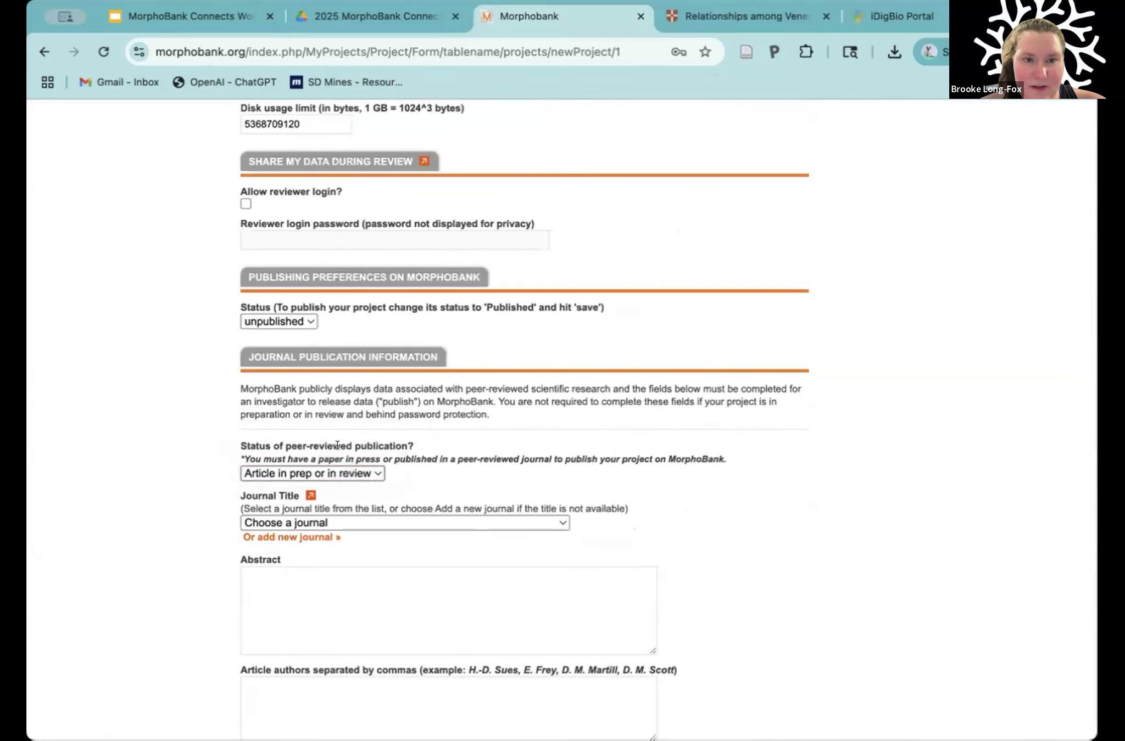
click(307, 474)
click(511, 443)
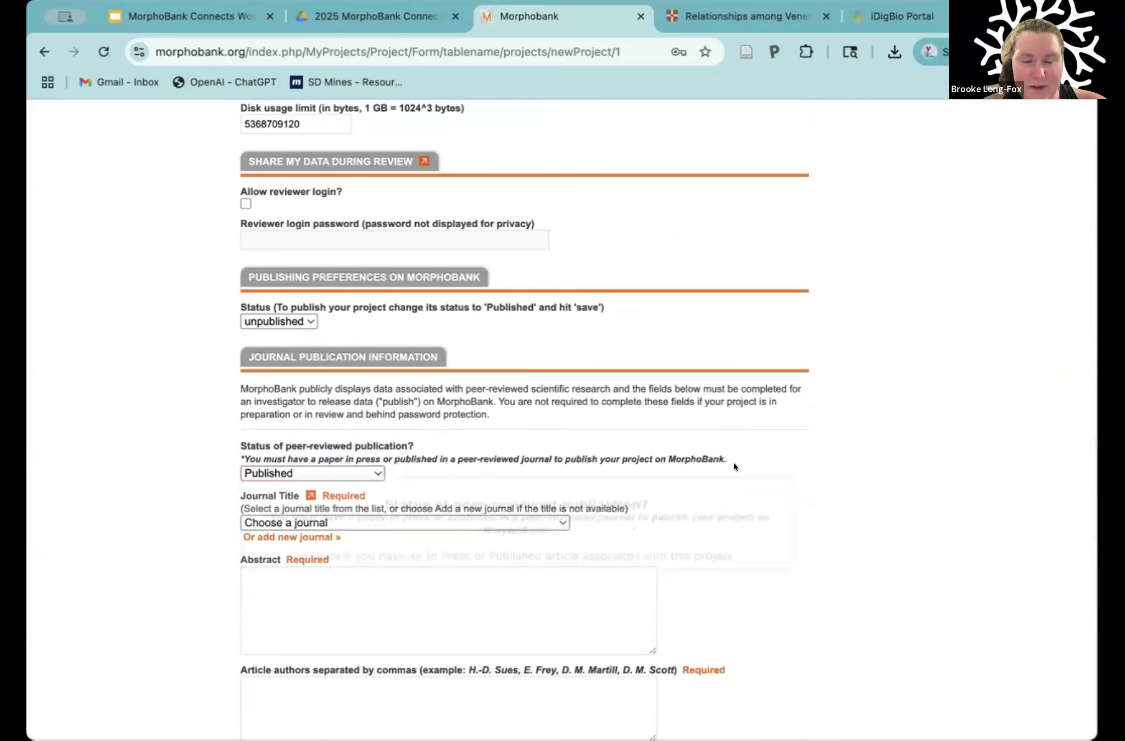
Step: Set the peer-reviewed publication status to Article in prep or in review and check which journal publication fields are required
scroll(733, 462, down, 3)
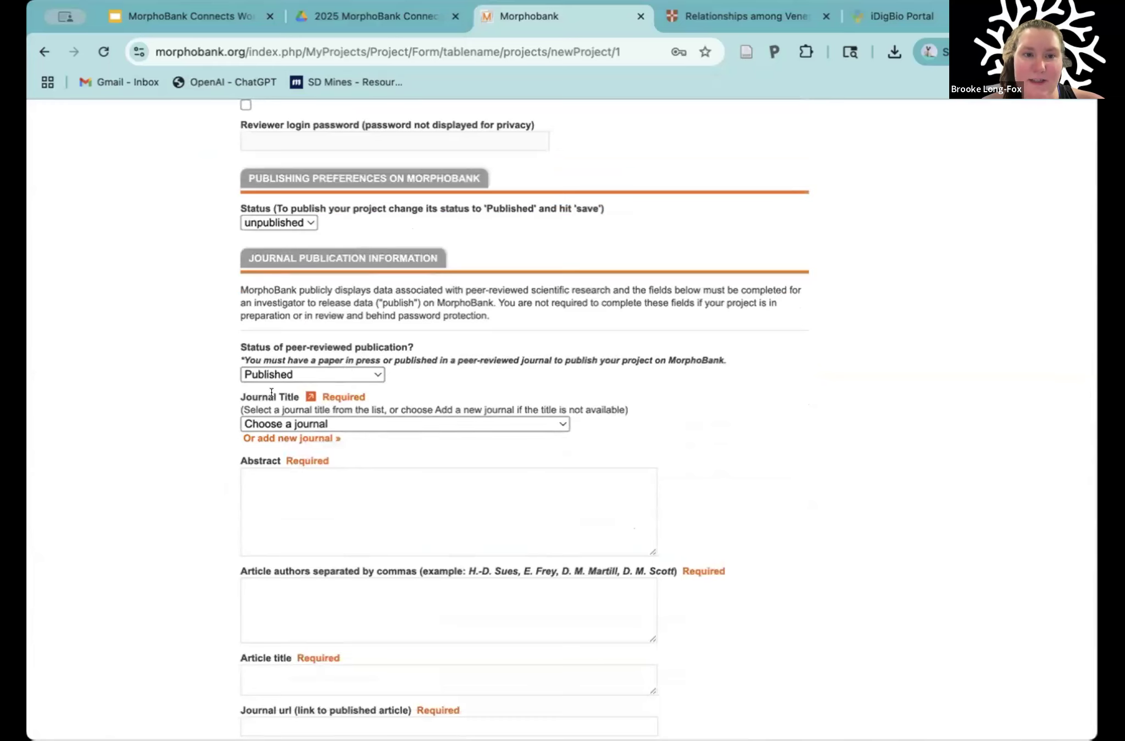
scroll(208, 466, down, 2)
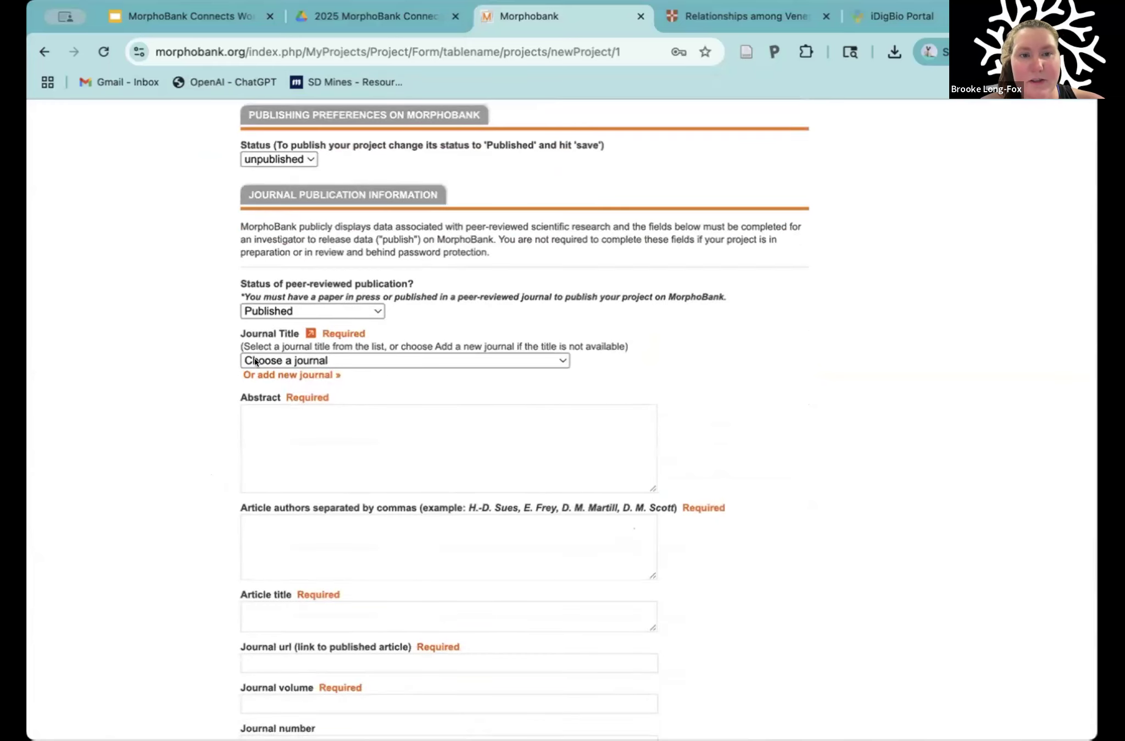
scroll(242, 483, down, 4)
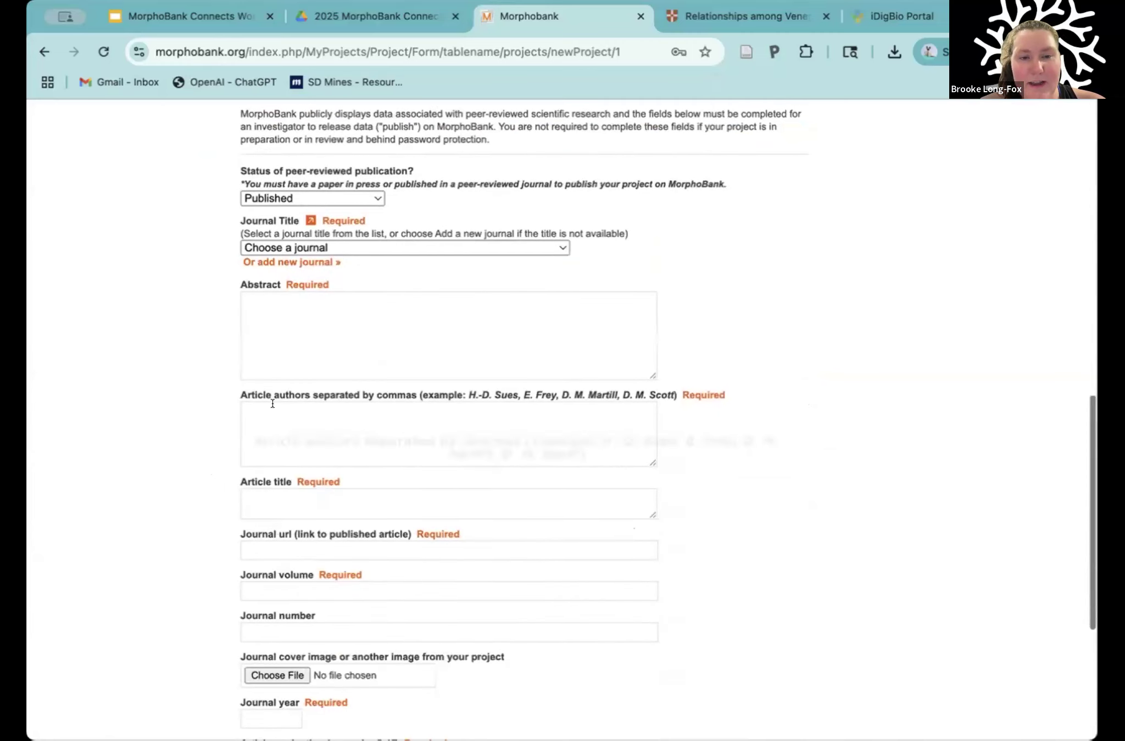
scroll(253, 547, down, 2)
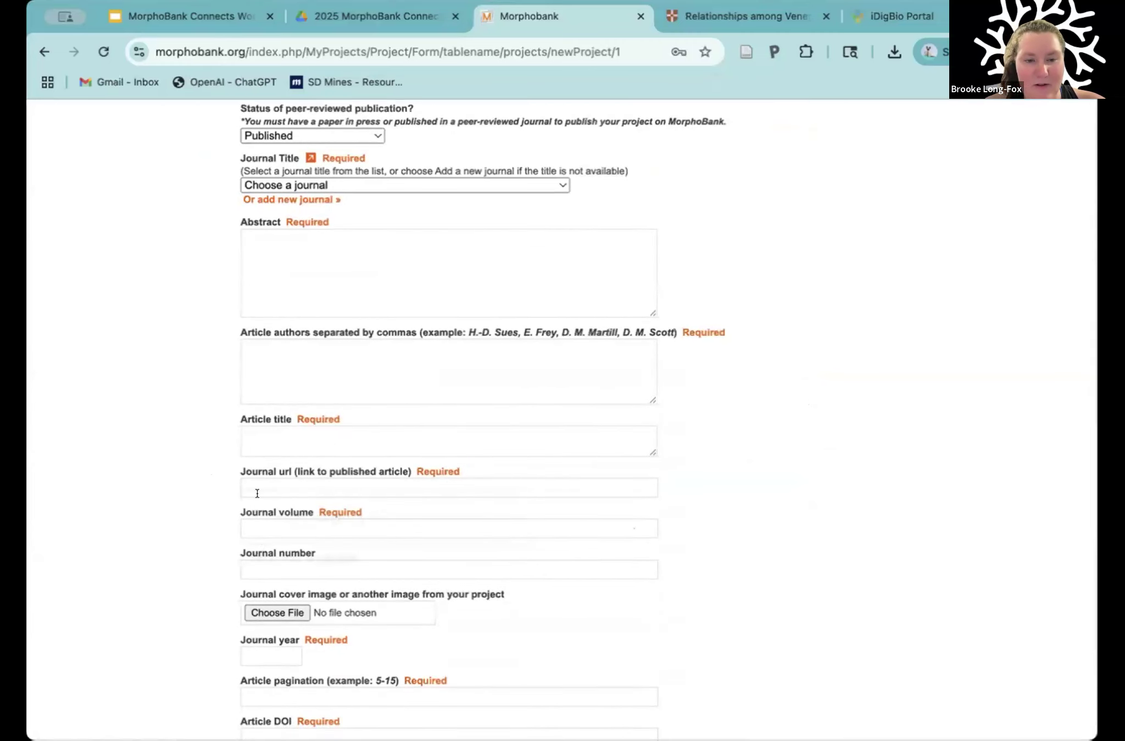
scroll(306, 271, up, 5)
click(319, 274)
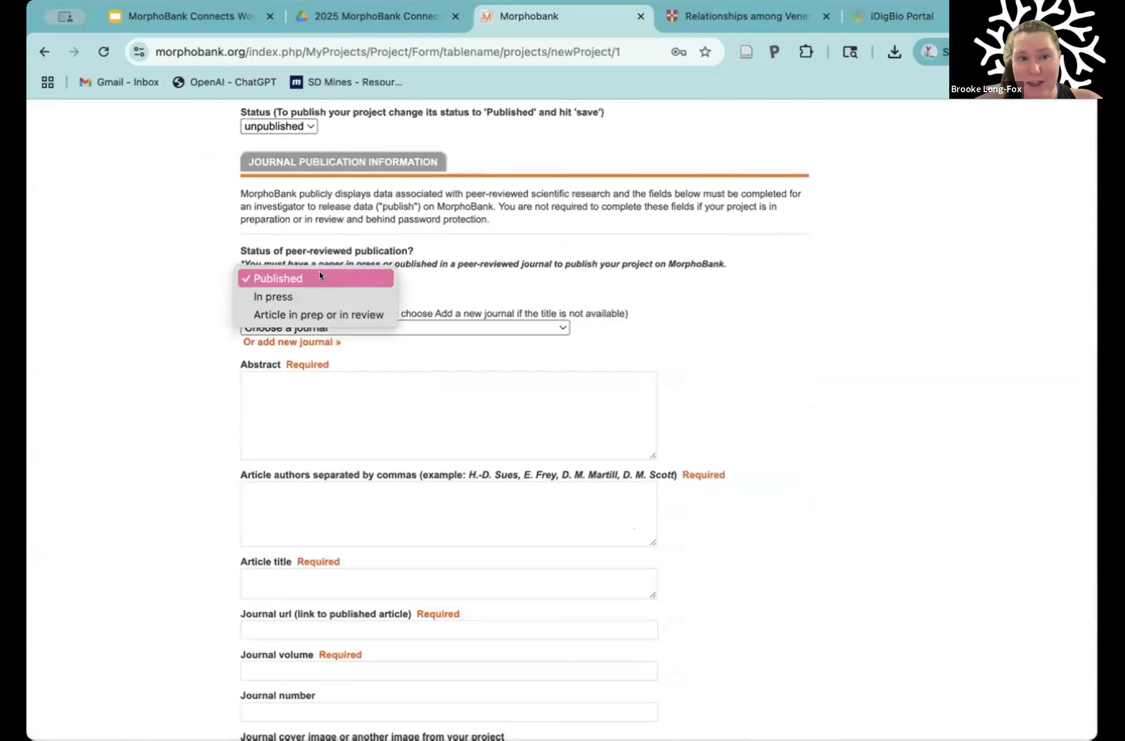
click(270, 317)
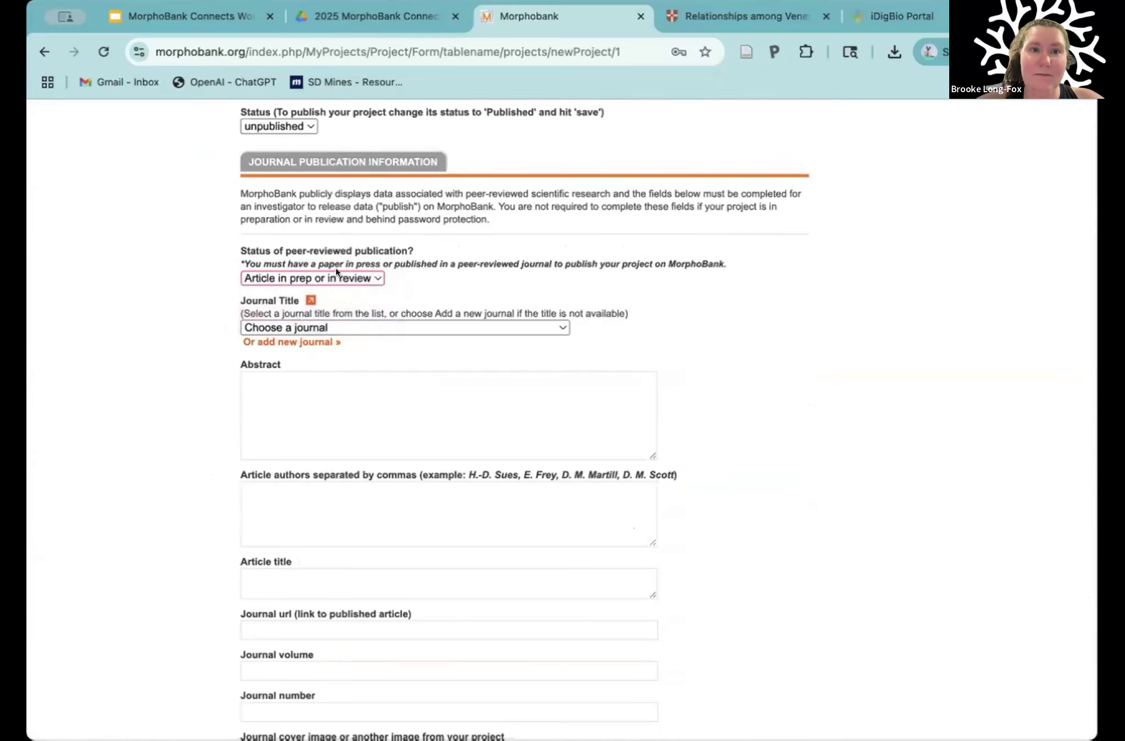
scroll(454, 429, down, 6)
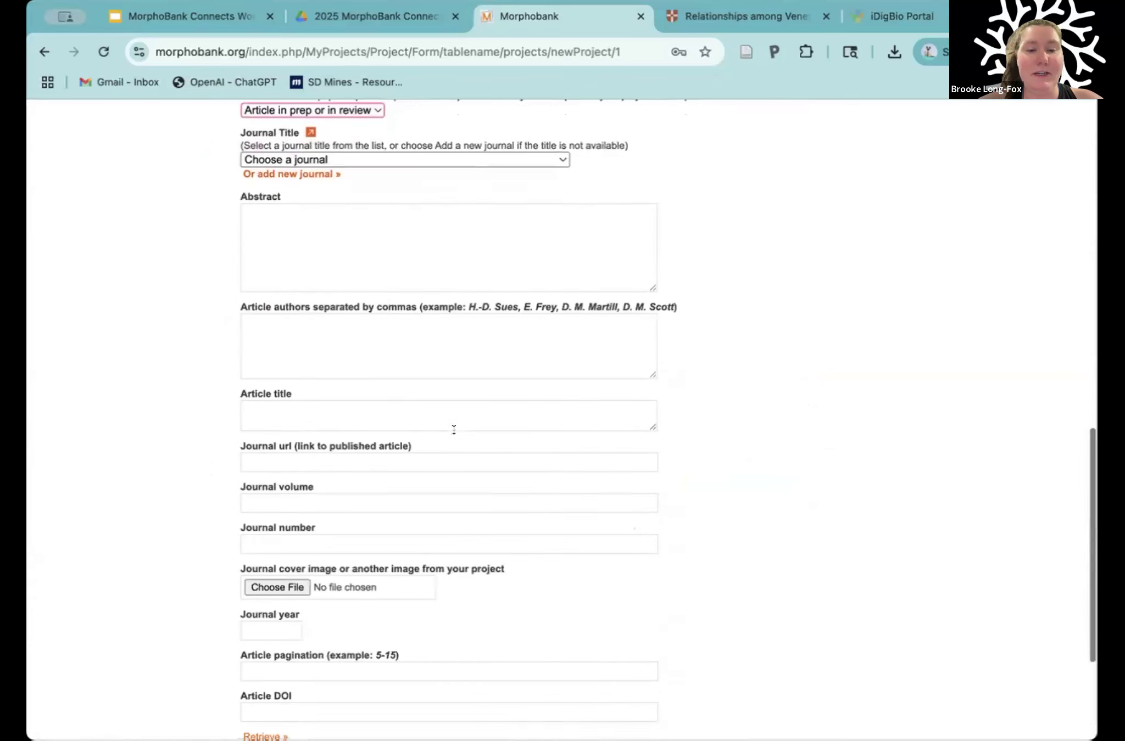
scroll(453, 429, up, 7)
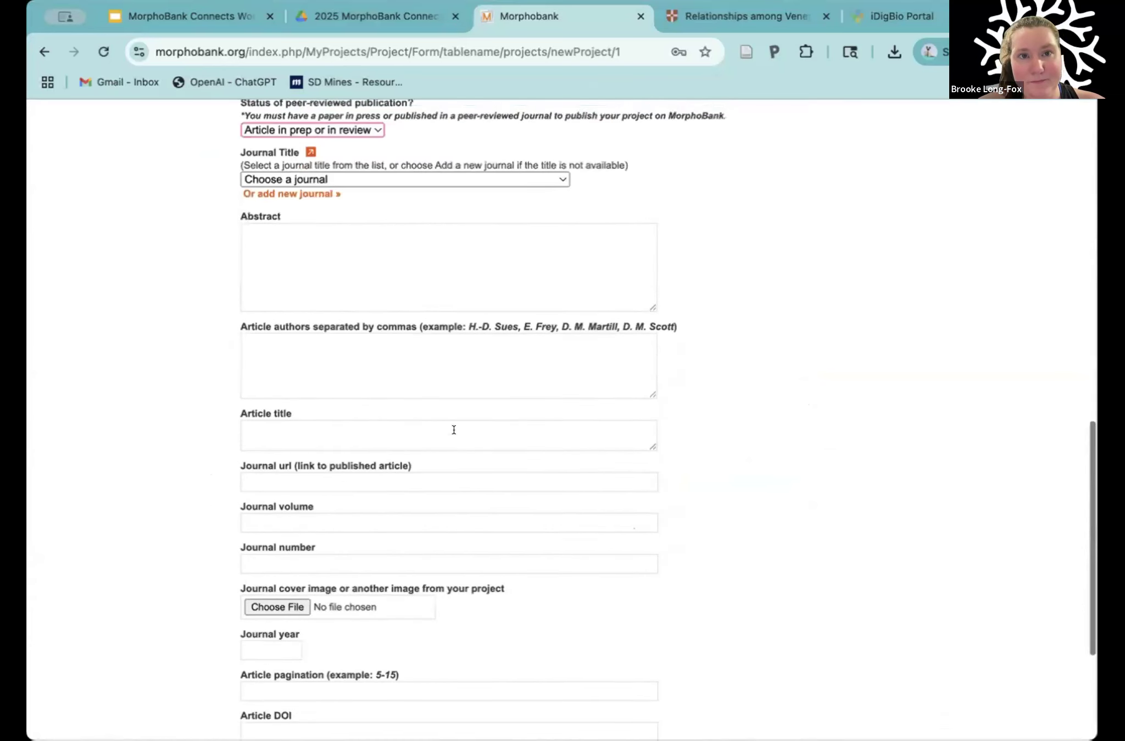
scroll(453, 430, up, 5)
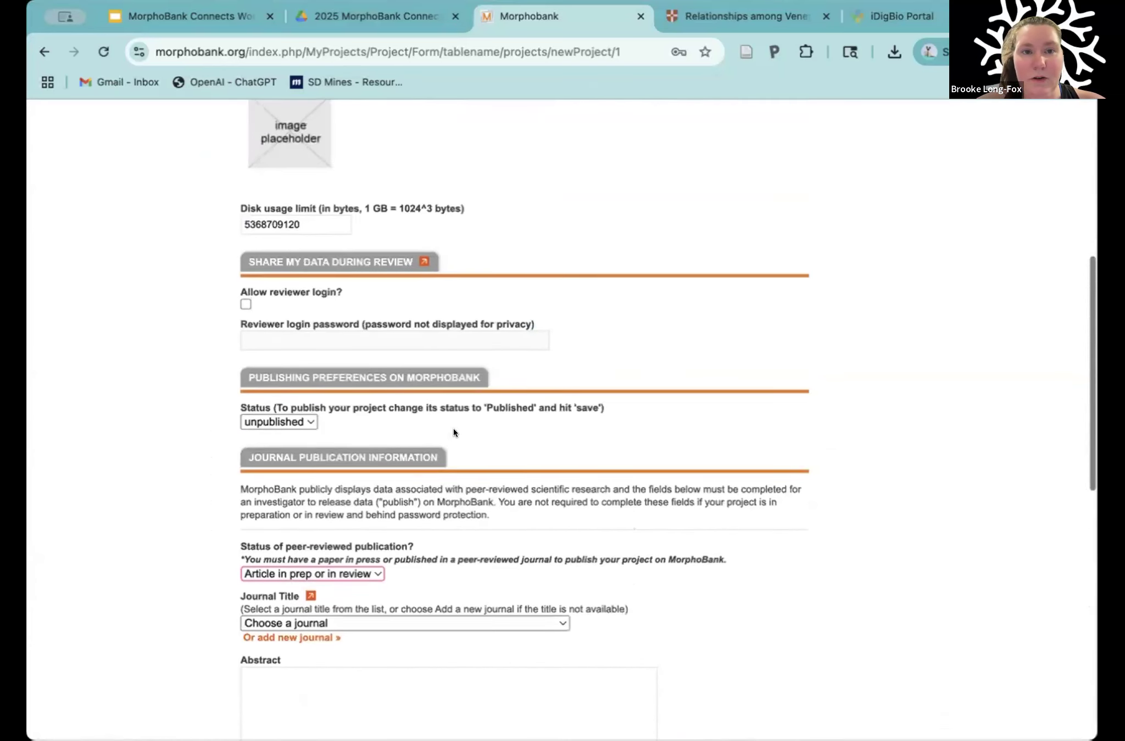
scroll(722, 376, up, 2)
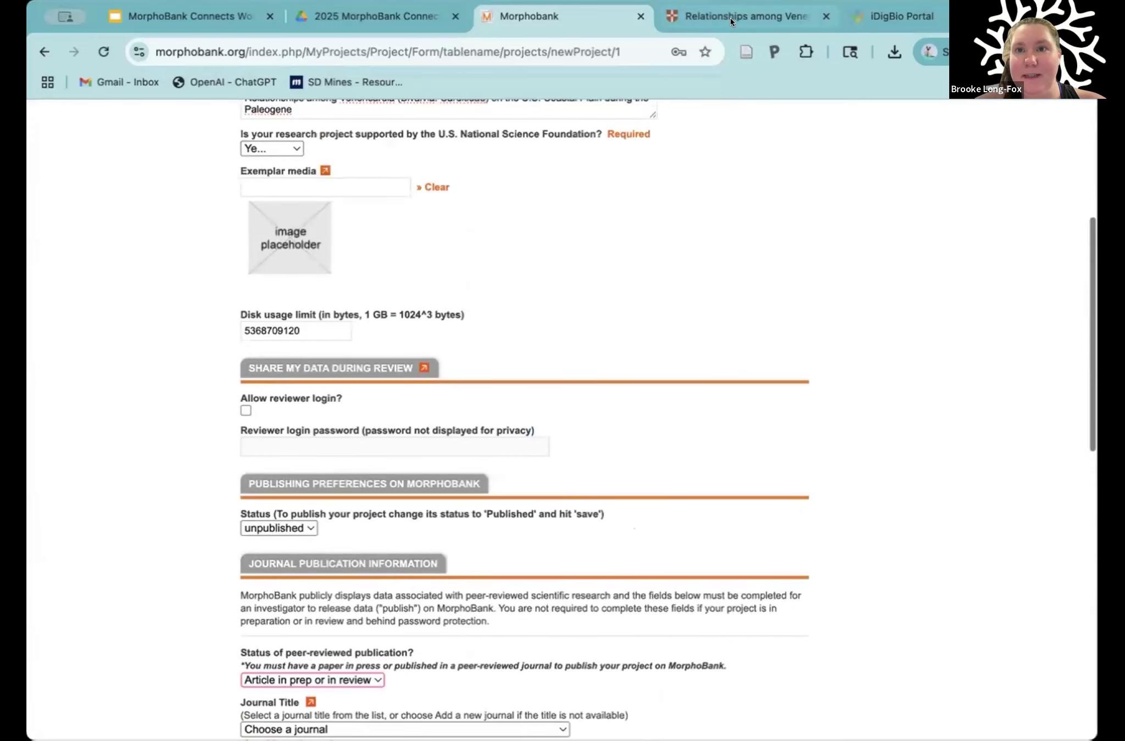
Step: Switch to the Cambridge article, open its citation and copy the DOI 10.1017/jpa.2015.23
key(ctrl+Tab)
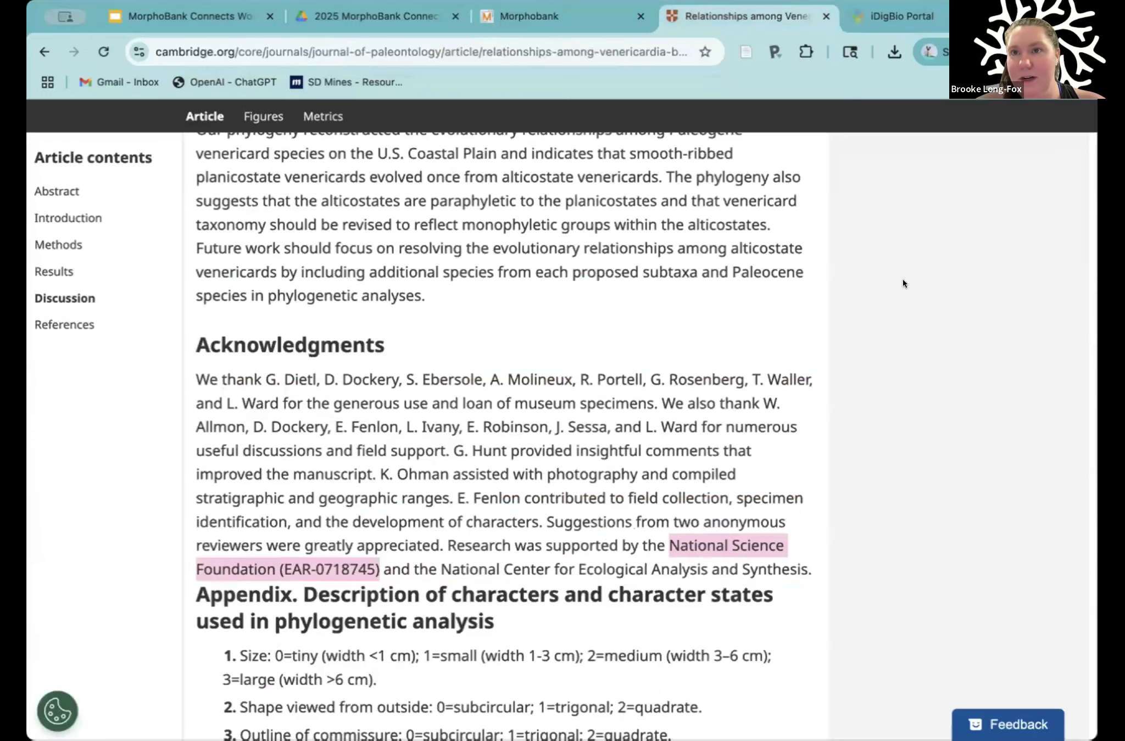
scroll(902, 282, up, 20)
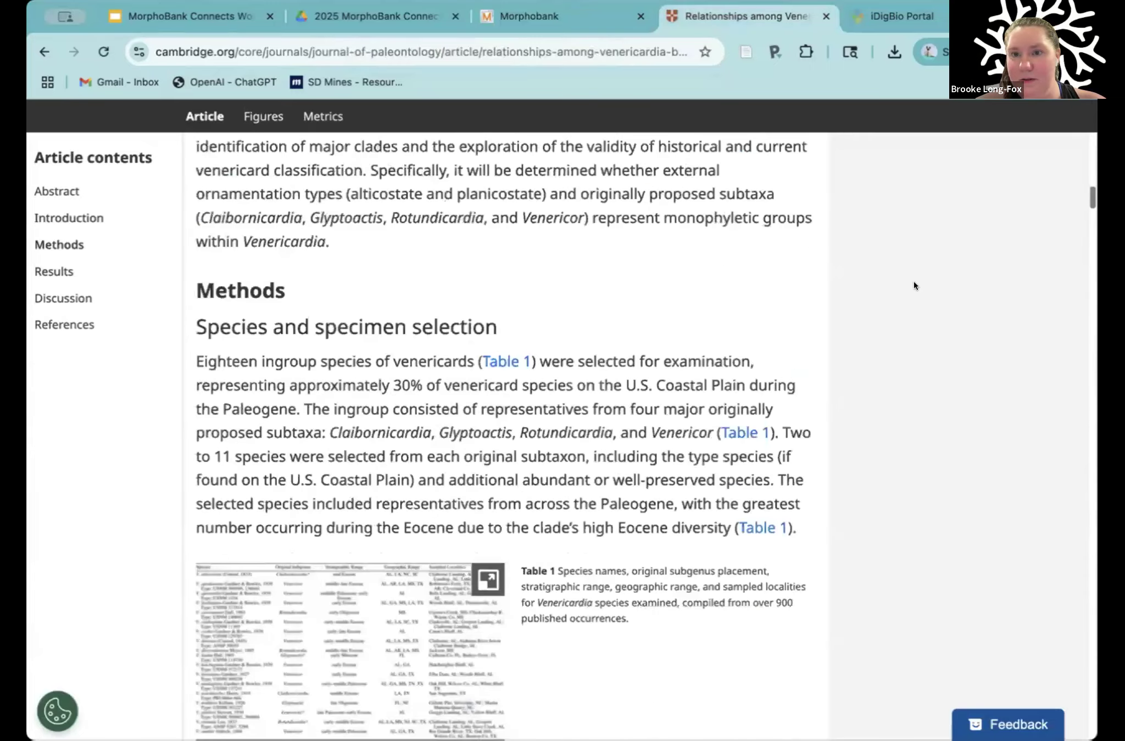
scroll(612, 385, up, 20)
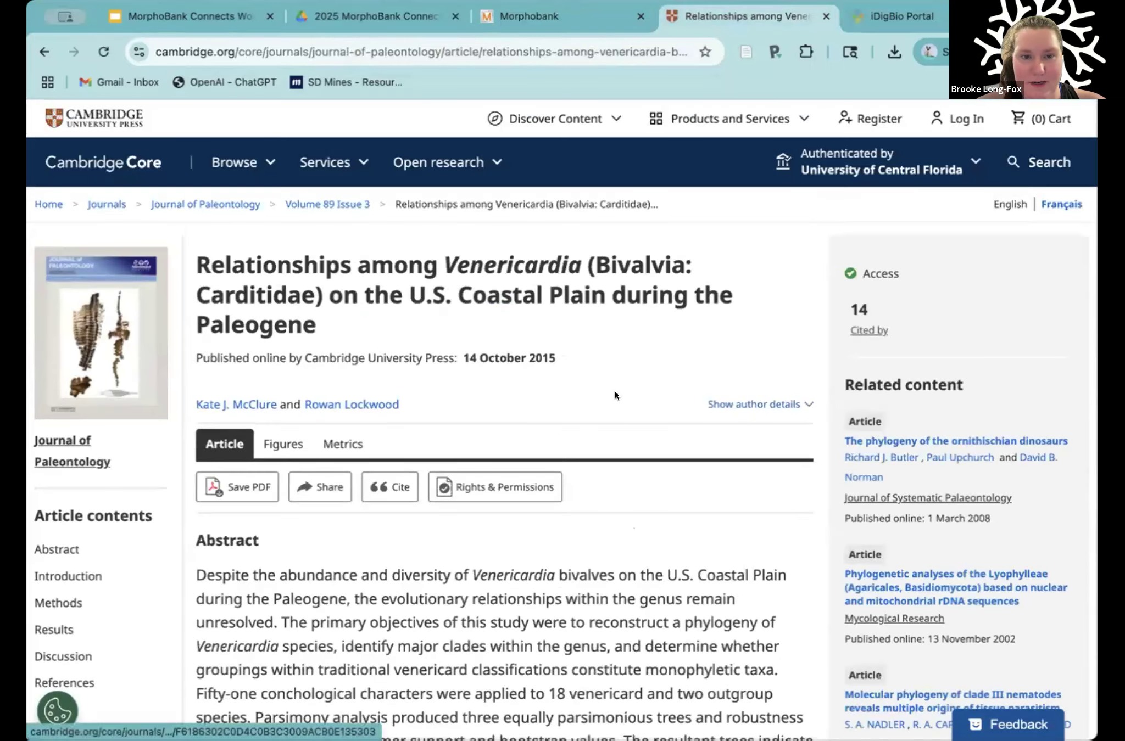
scroll(613, 391, down, 1)
click(390, 464)
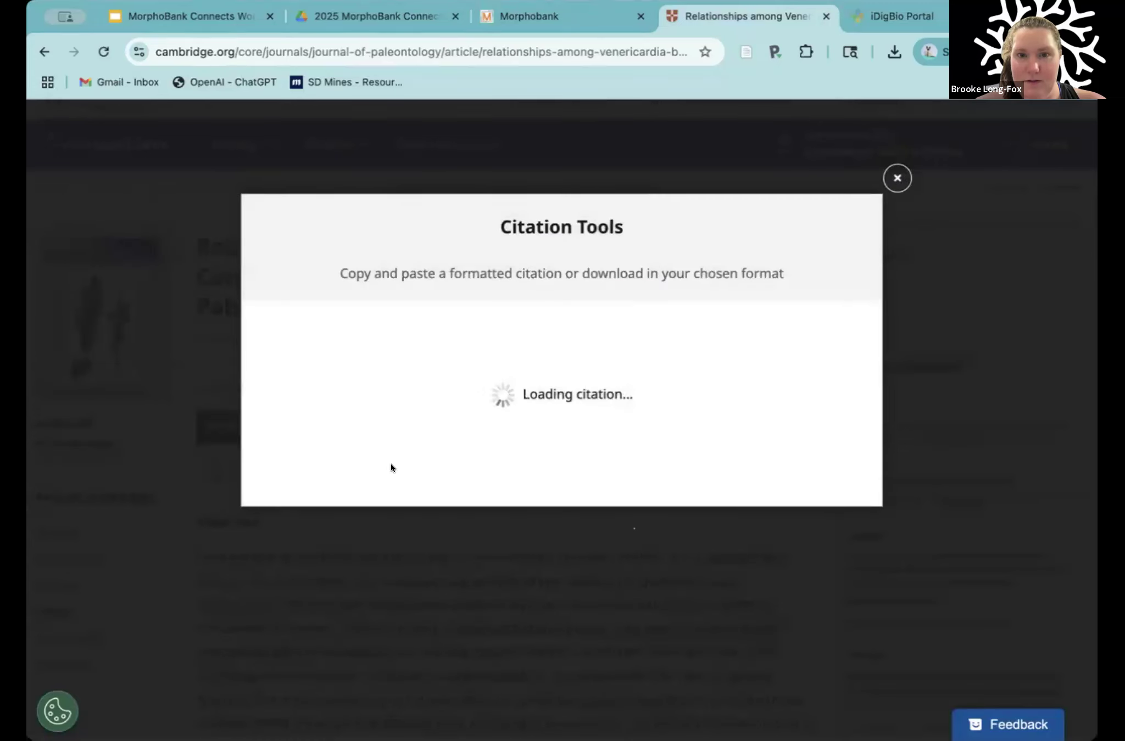
drag(421, 421, 297, 420)
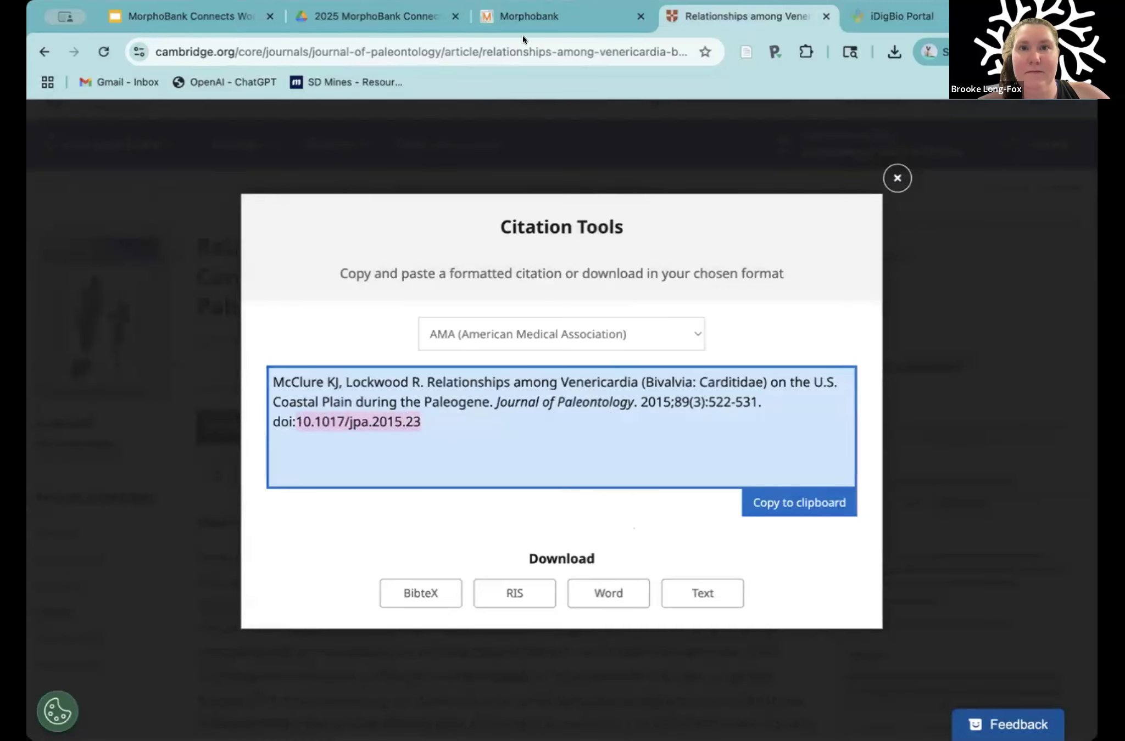
Step: Return to the MorphoBank project form and set the status of the peer-reviewed publication to Published
click(527, 16)
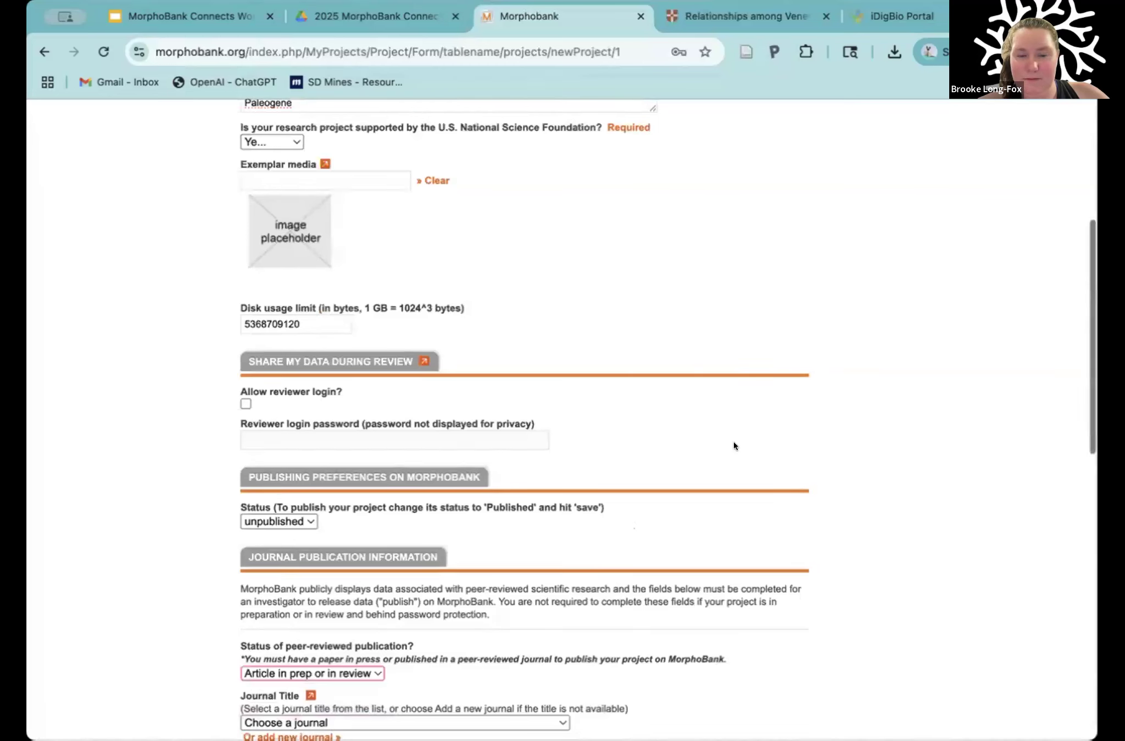
scroll(732, 441, down, 5)
click(326, 411)
click(294, 374)
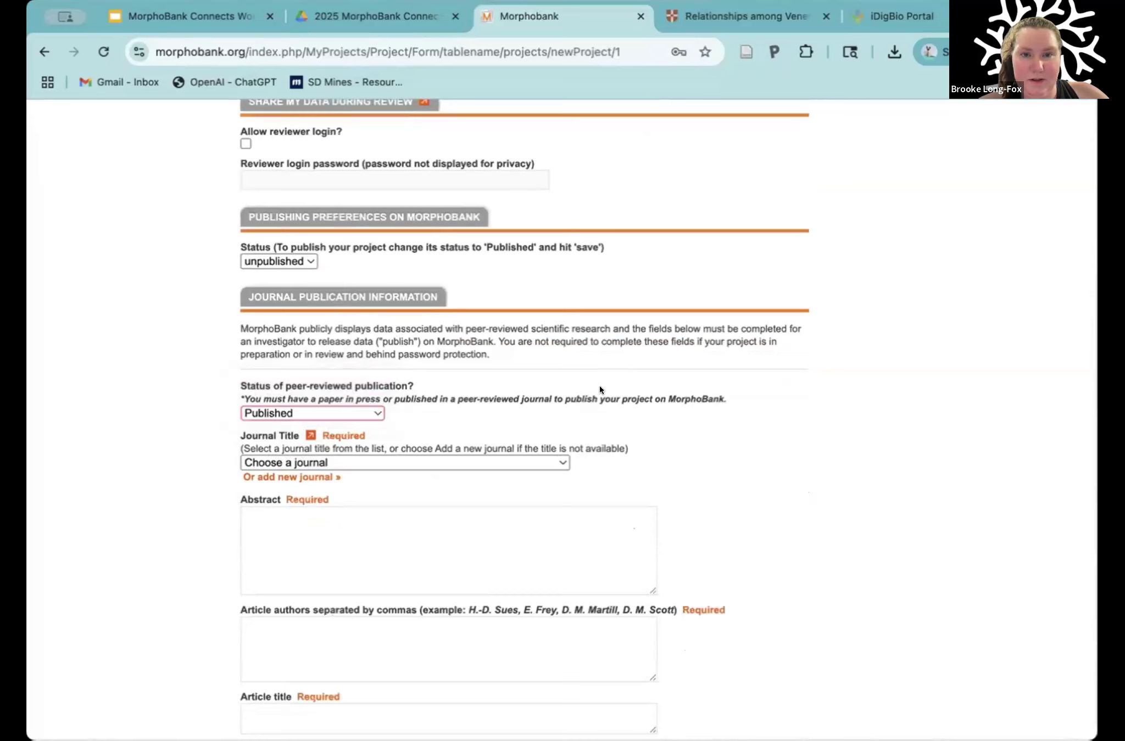
Step: Highlight the Journal Publication Information and Publishing Preferences headings and check the project's own publishing status setting
click(688, 405)
drag(242, 298, 403, 297)
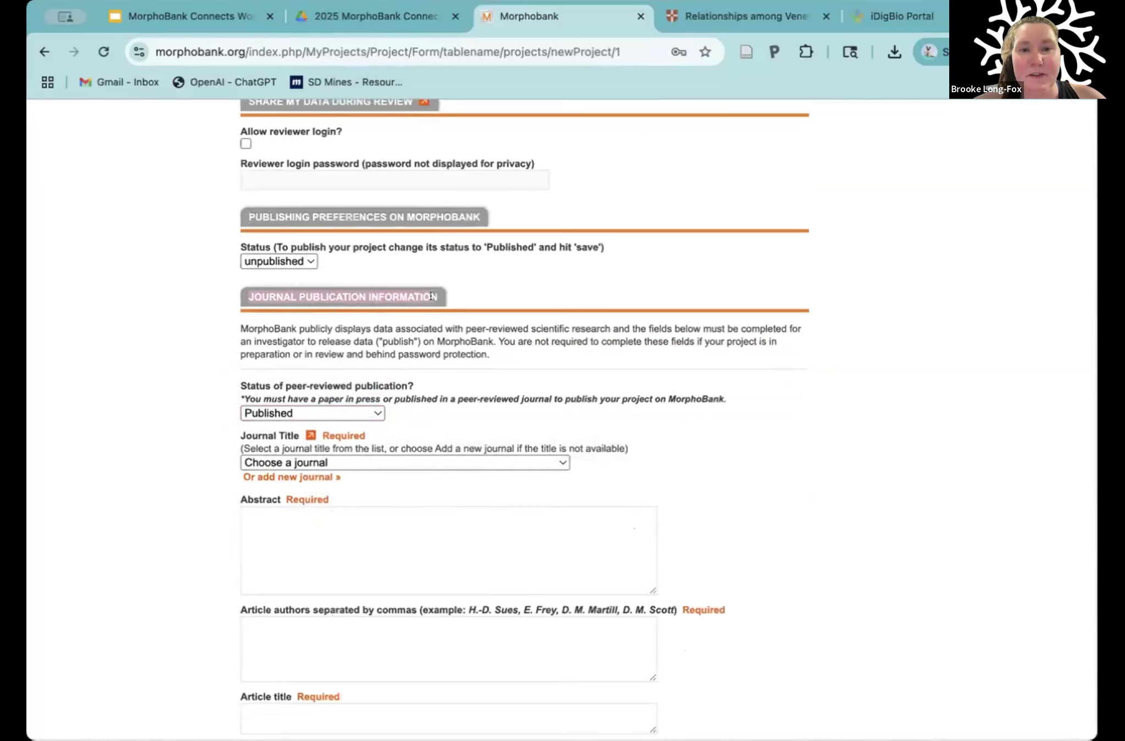
drag(248, 217, 470, 211)
click(281, 261)
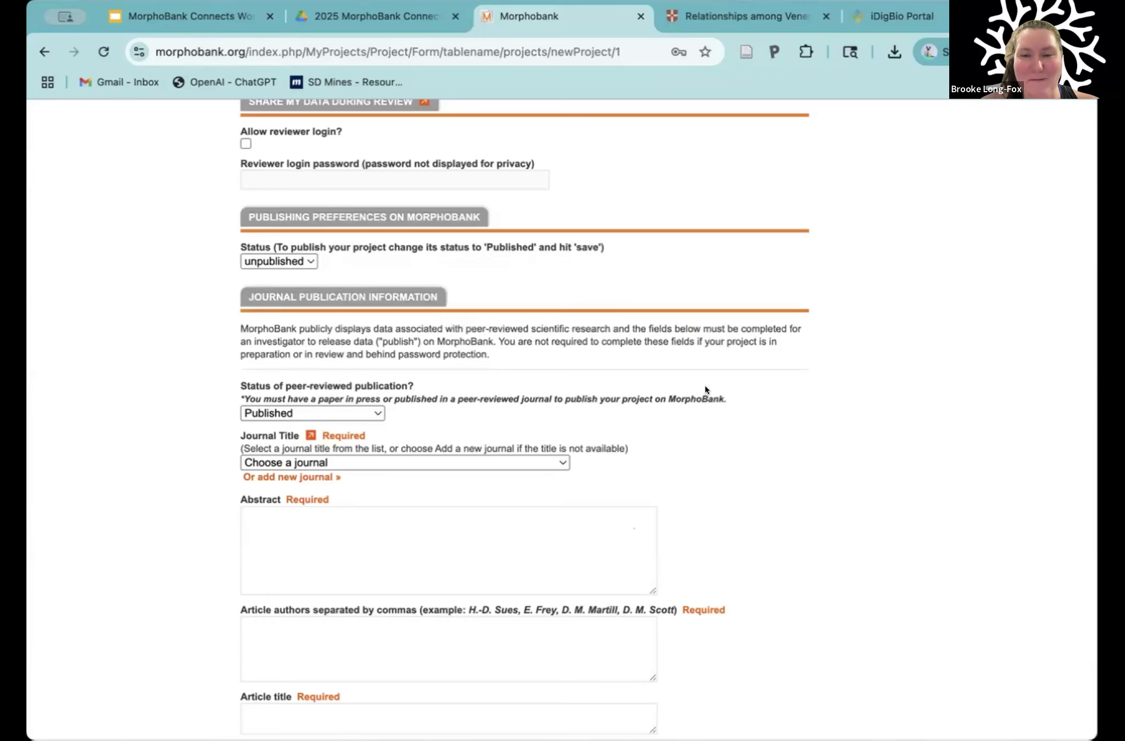
Step: Enter 10.1017/jpa.2015.23 as the Article DOI and retrieve the article's bibliographic data
scroll(705, 387, down, 5)
scroll(705, 390, down, 5)
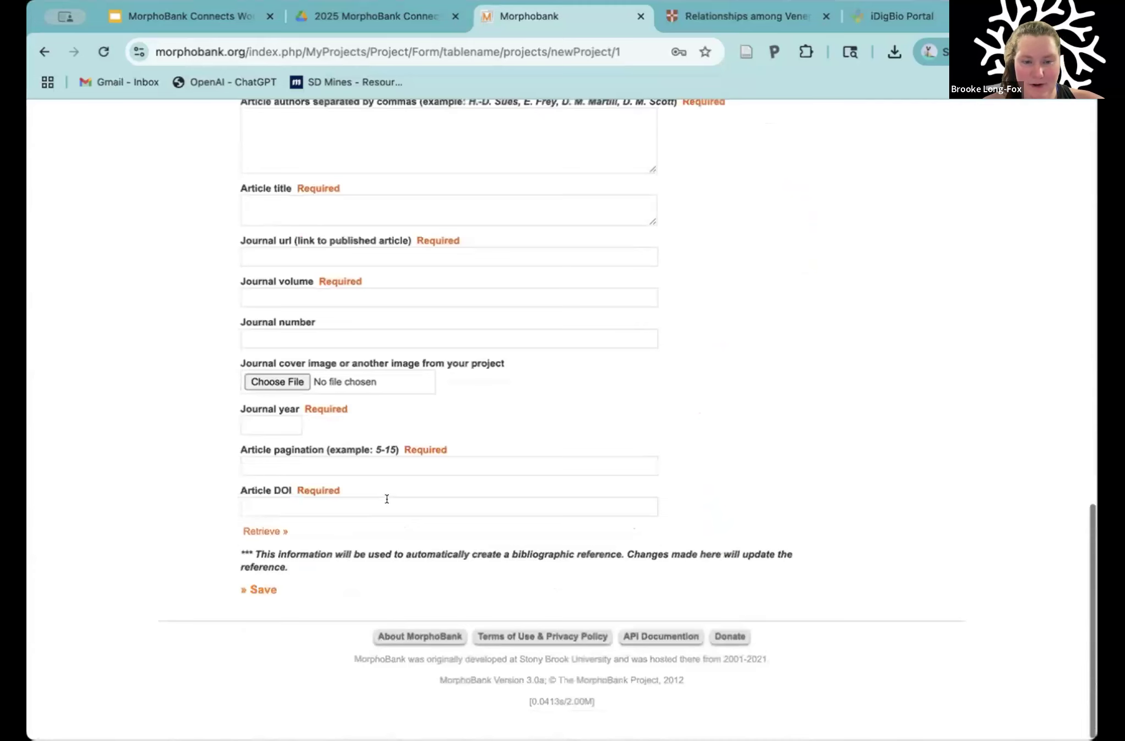
click(387, 498)
text(10.1017/jpa.2015.23)
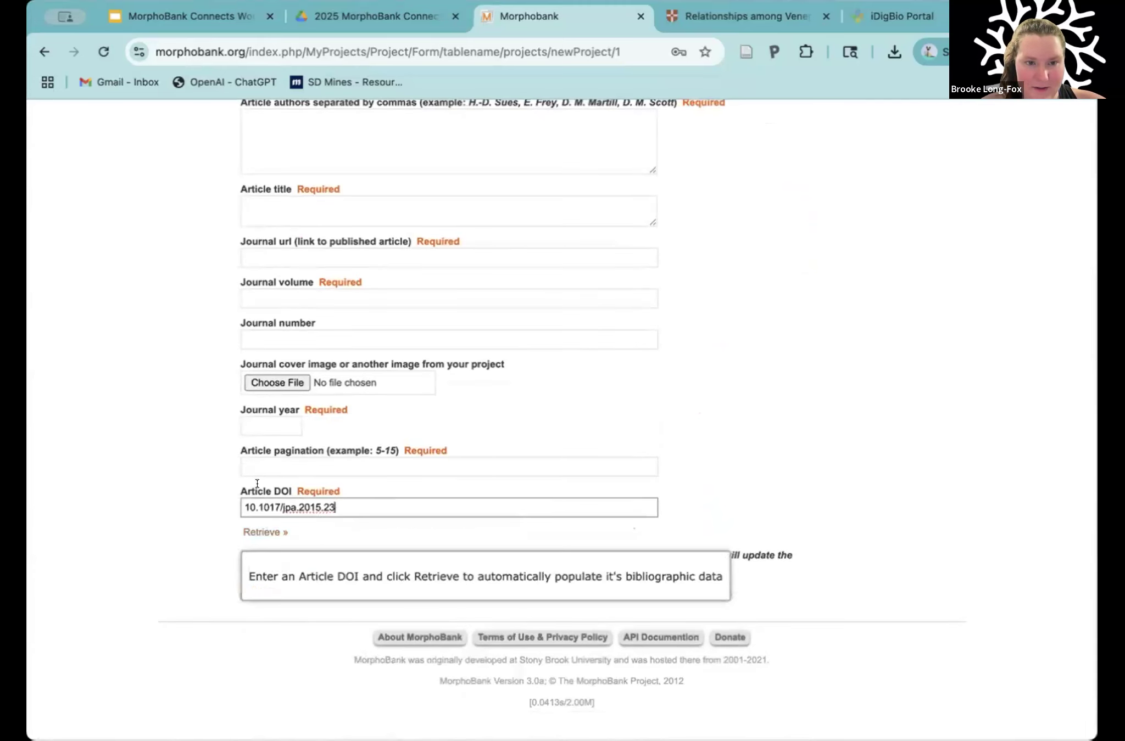
click(253, 527)
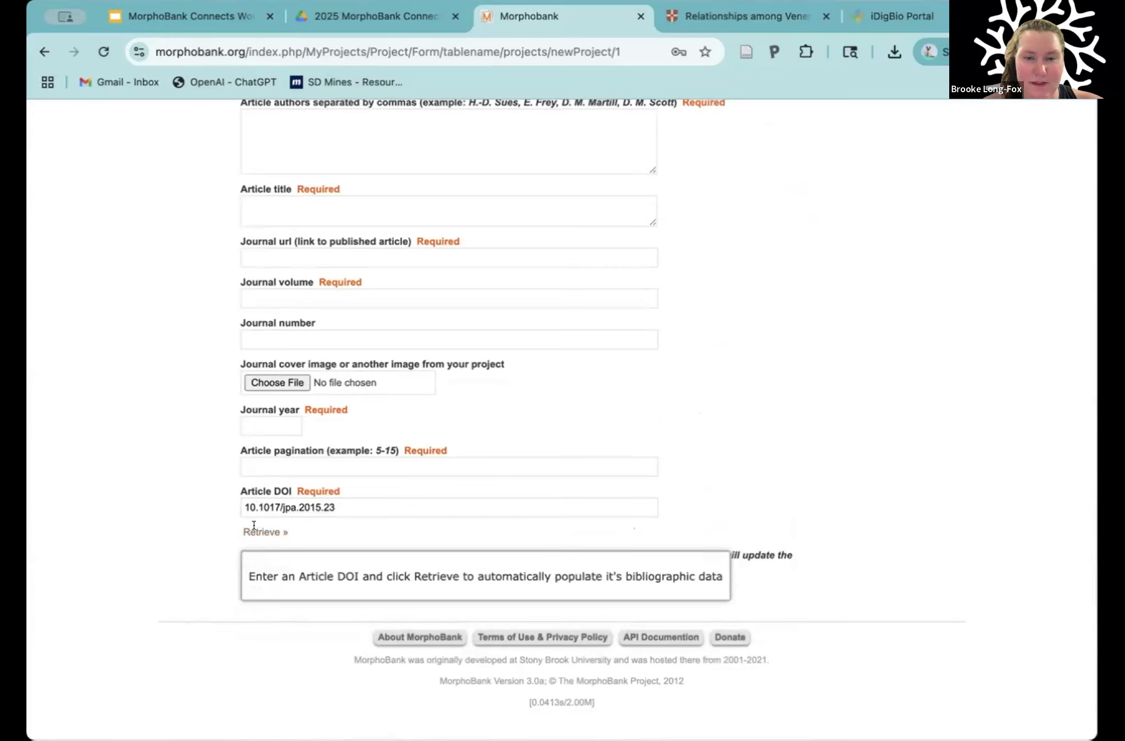
click(244, 506)
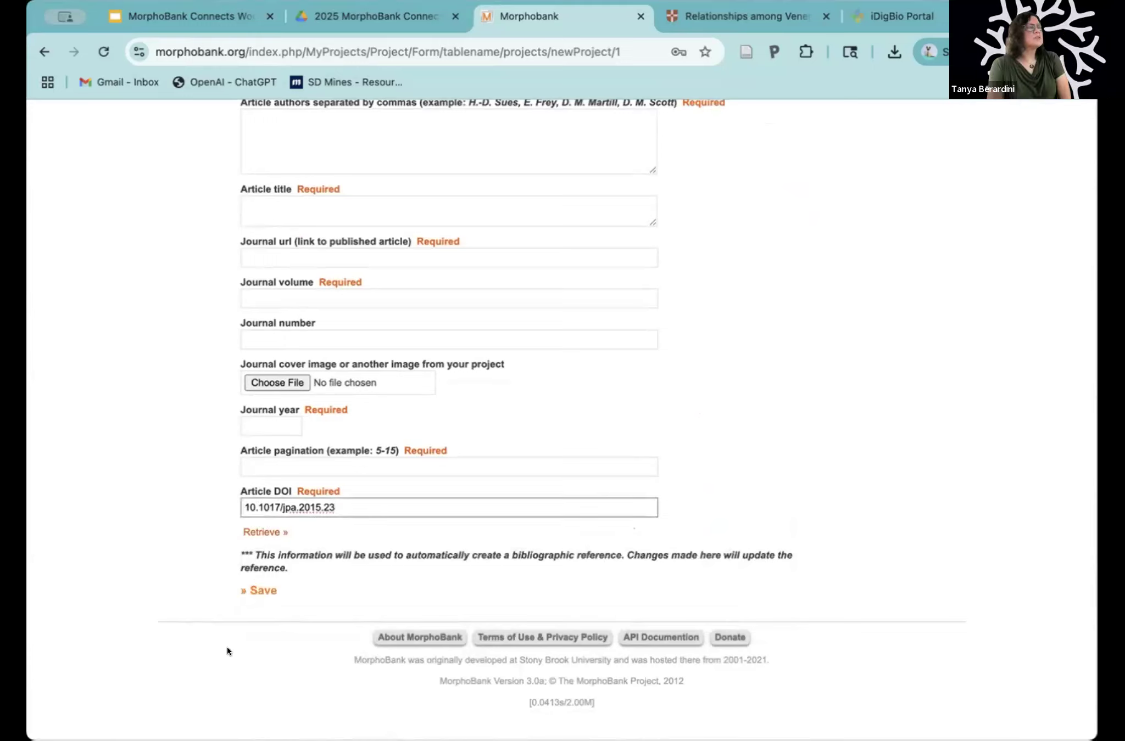
click(266, 528)
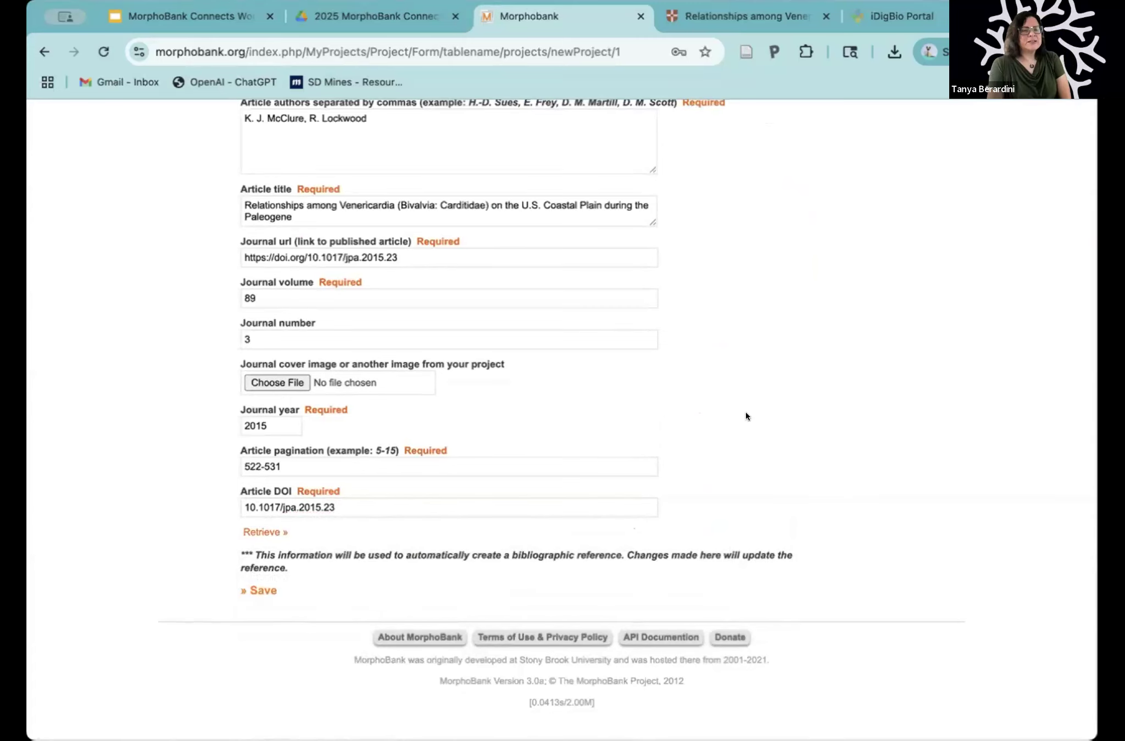
Step: Review the journal publication fields filled in from the DOI, including the link to the published article
scroll(746, 416, up, 3)
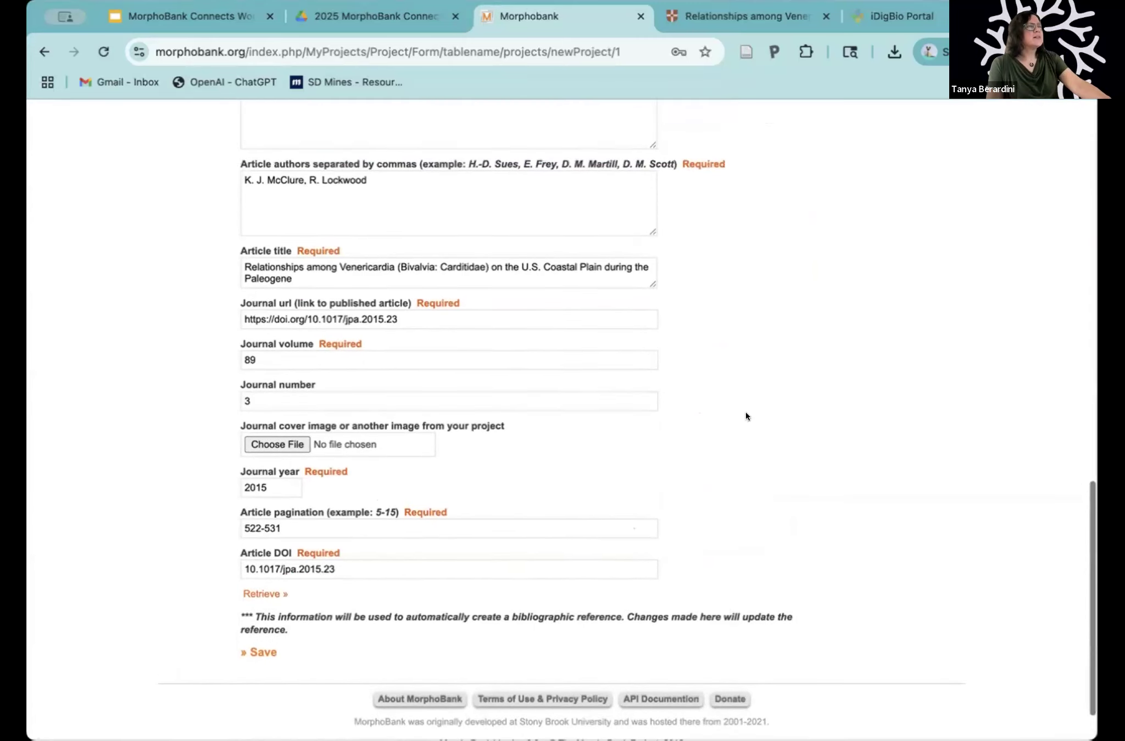
scroll(745, 416, up, 2)
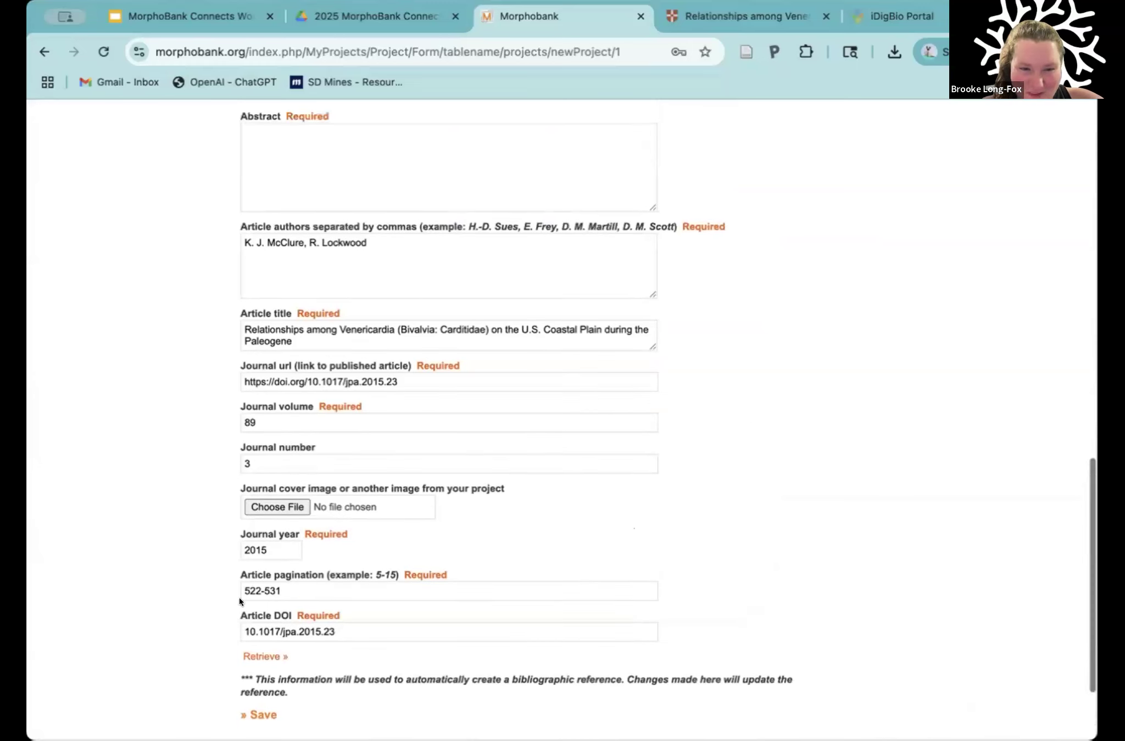
scroll(425, 611, up, 2)
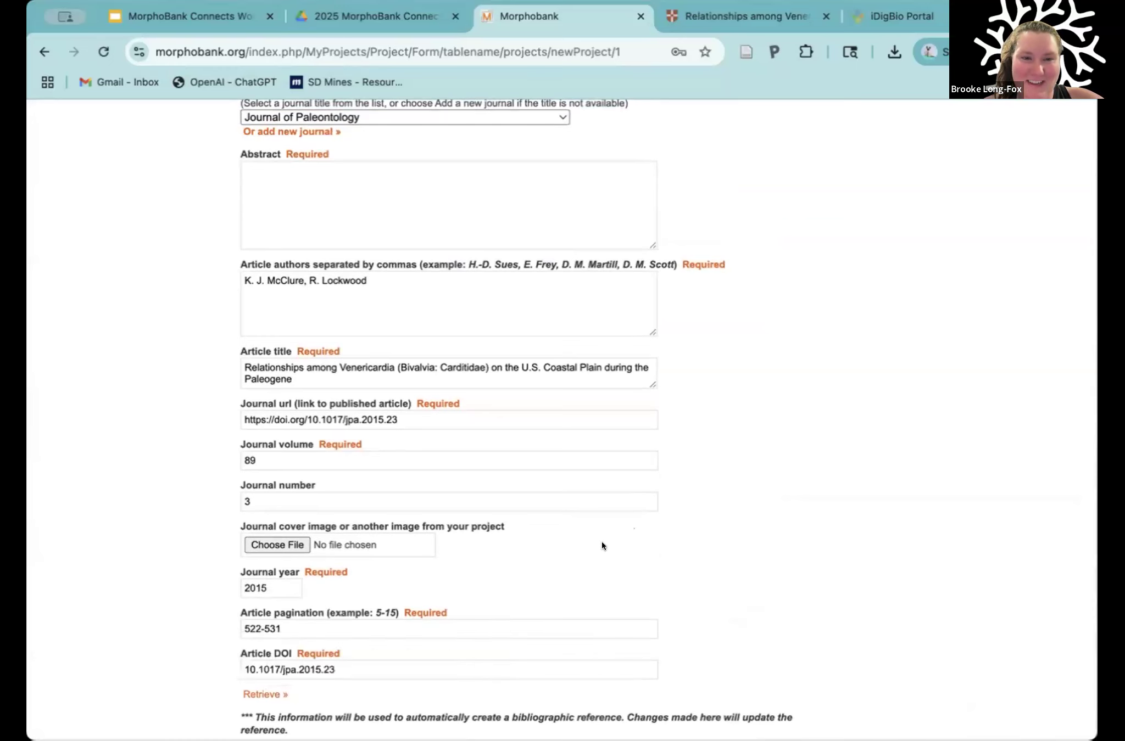
scroll(601, 541, up, 2)
scroll(547, 548, up, 4)
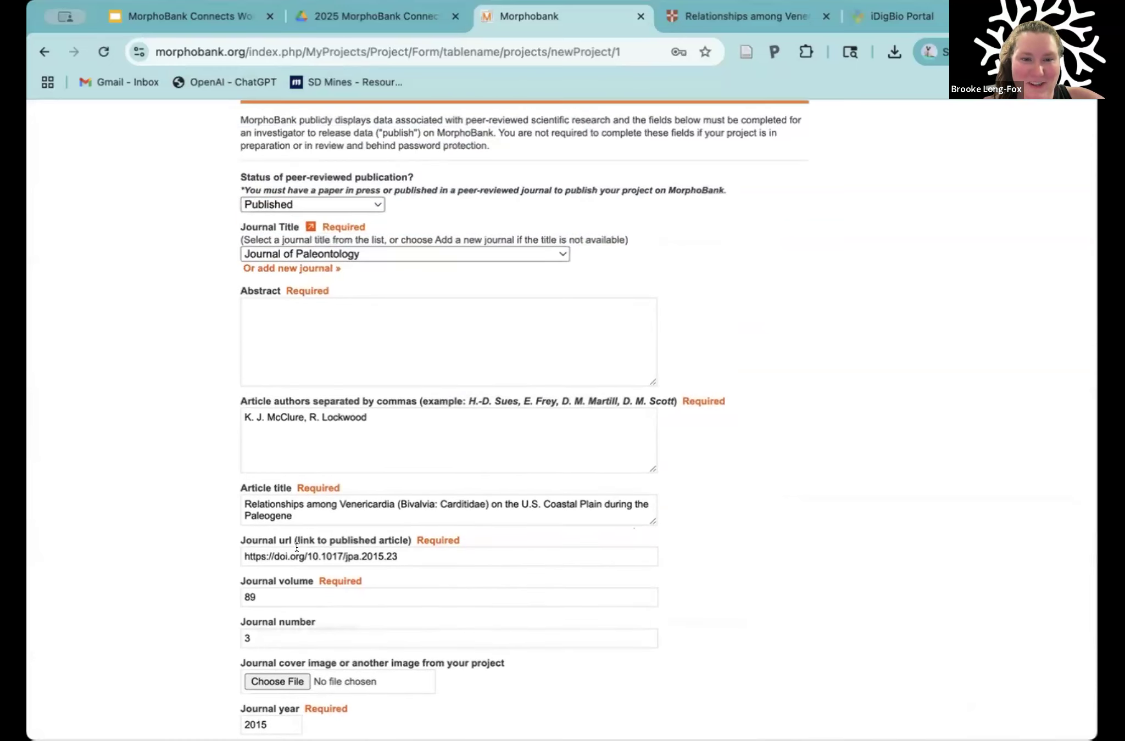
drag(397, 556, 242, 552)
click(189, 551)
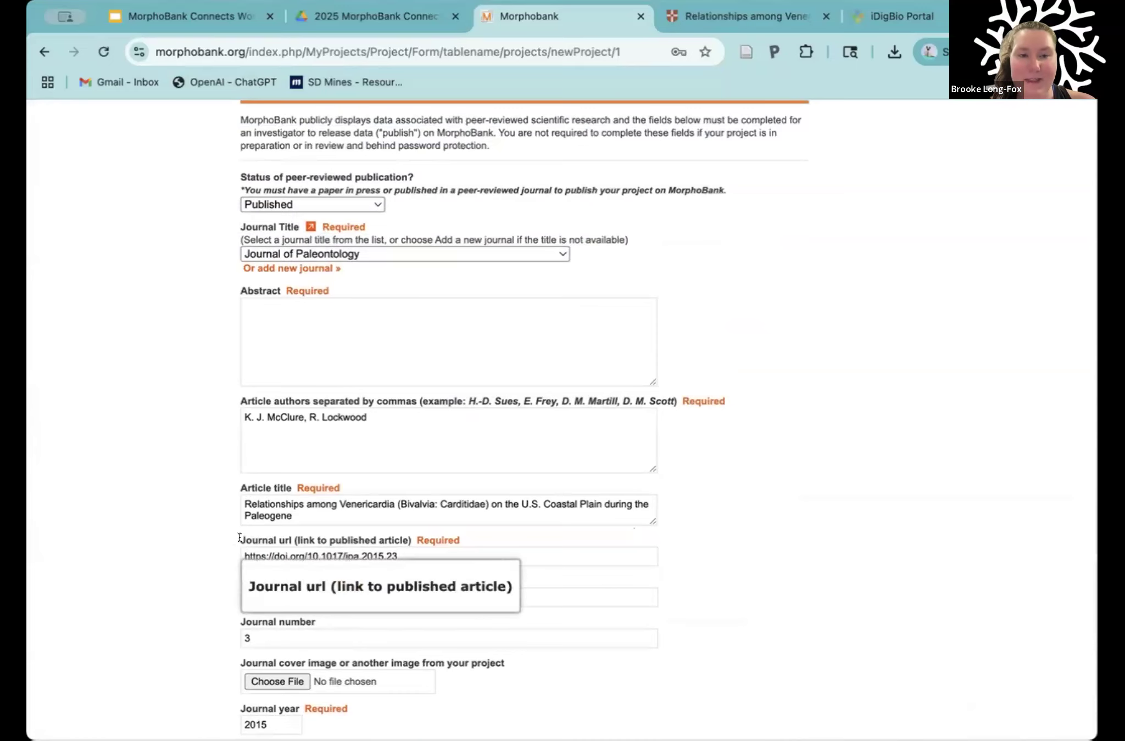
scroll(230, 538, up, 1)
scroll(230, 539, up, 5)
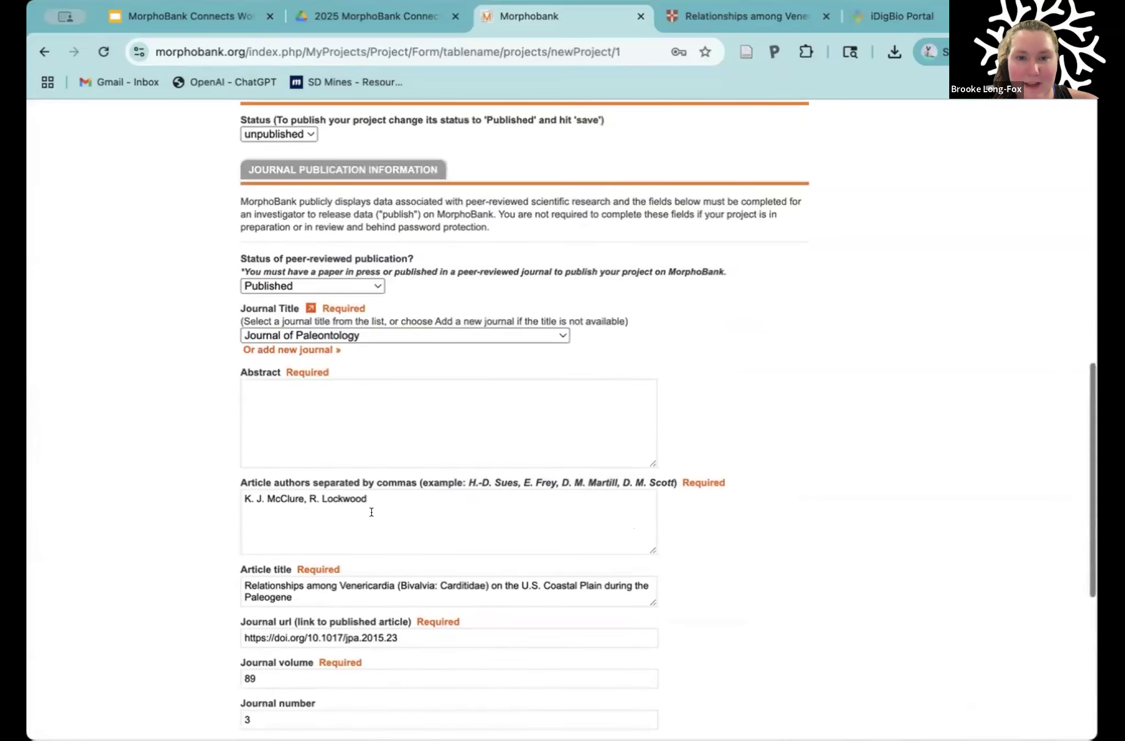
scroll(298, 536, up, 1)
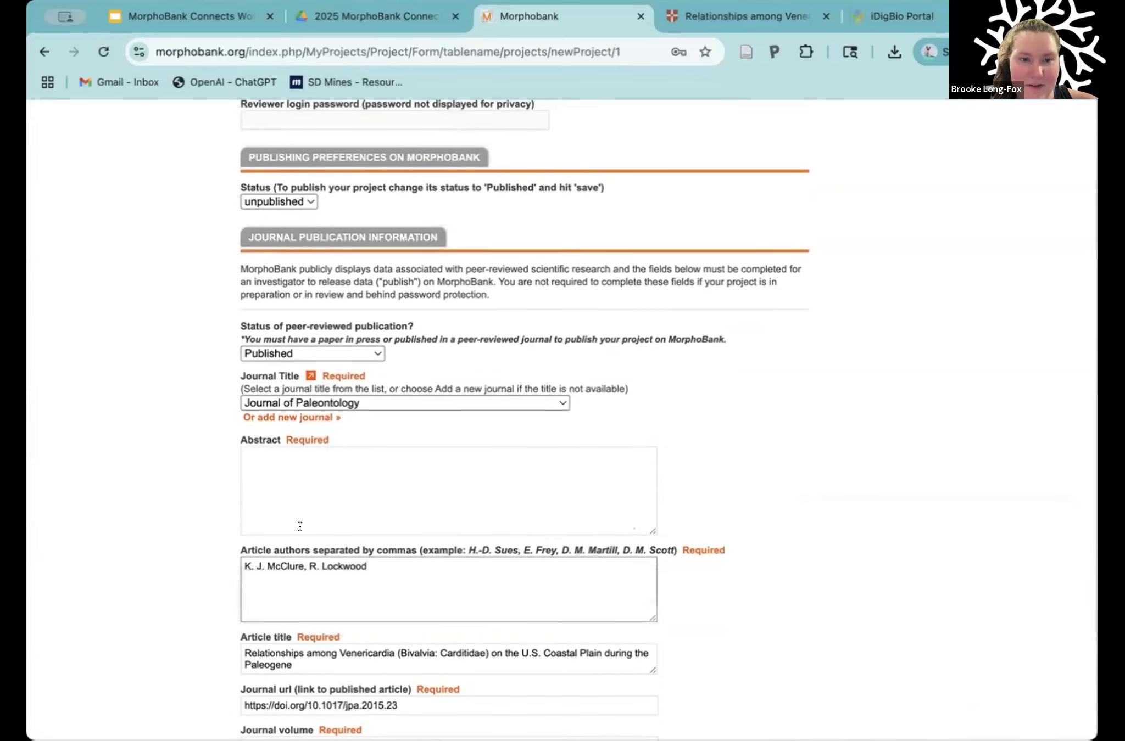
Step: Copy the abstract text from the Cambridge article and paste it into the project form's Abstract field
click(269, 467)
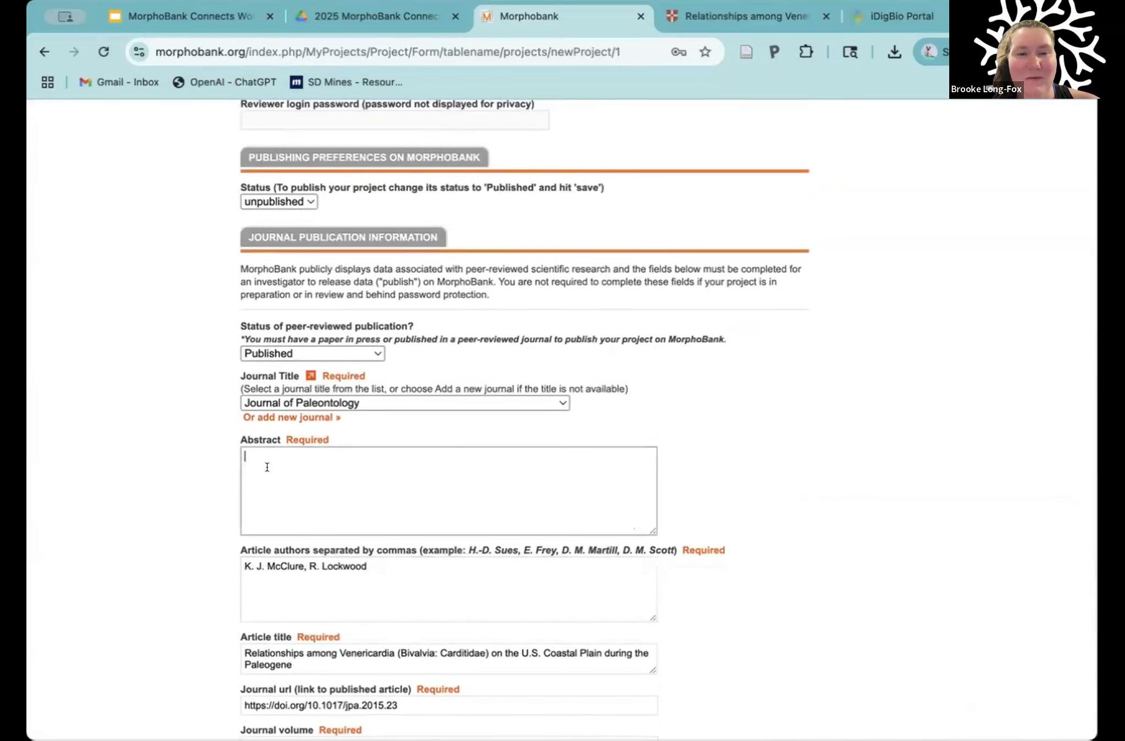
click(736, 16)
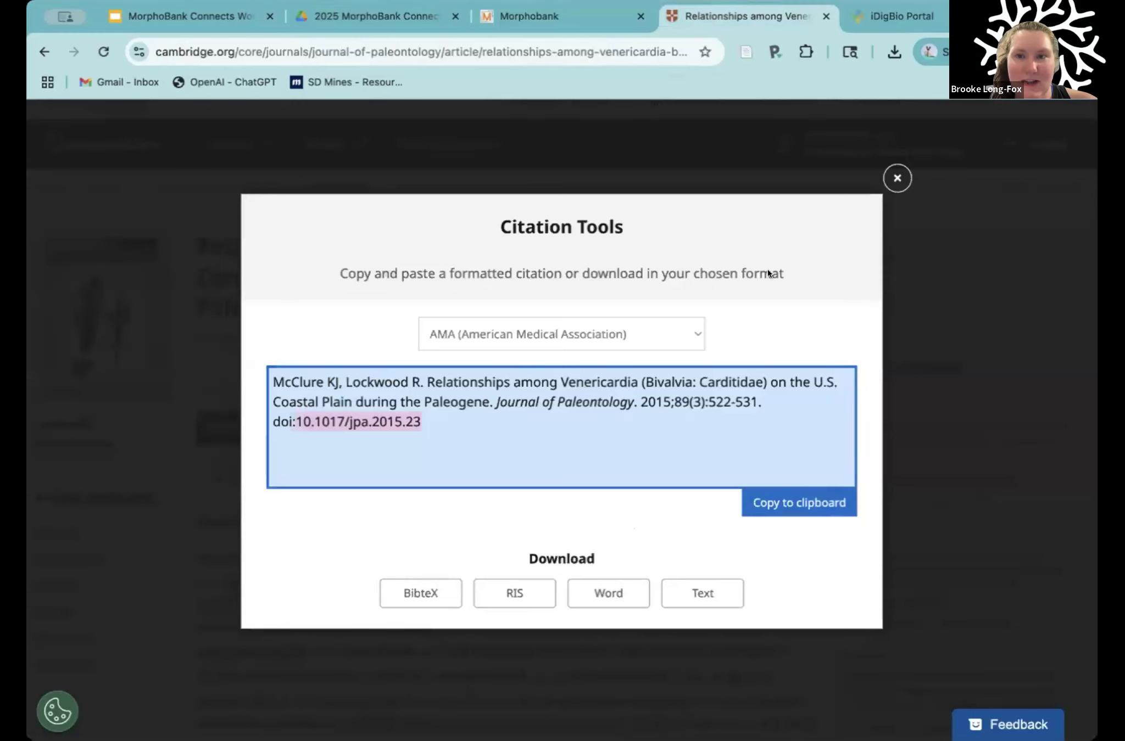
key(Escape)
scroll(598, 430, down, 3)
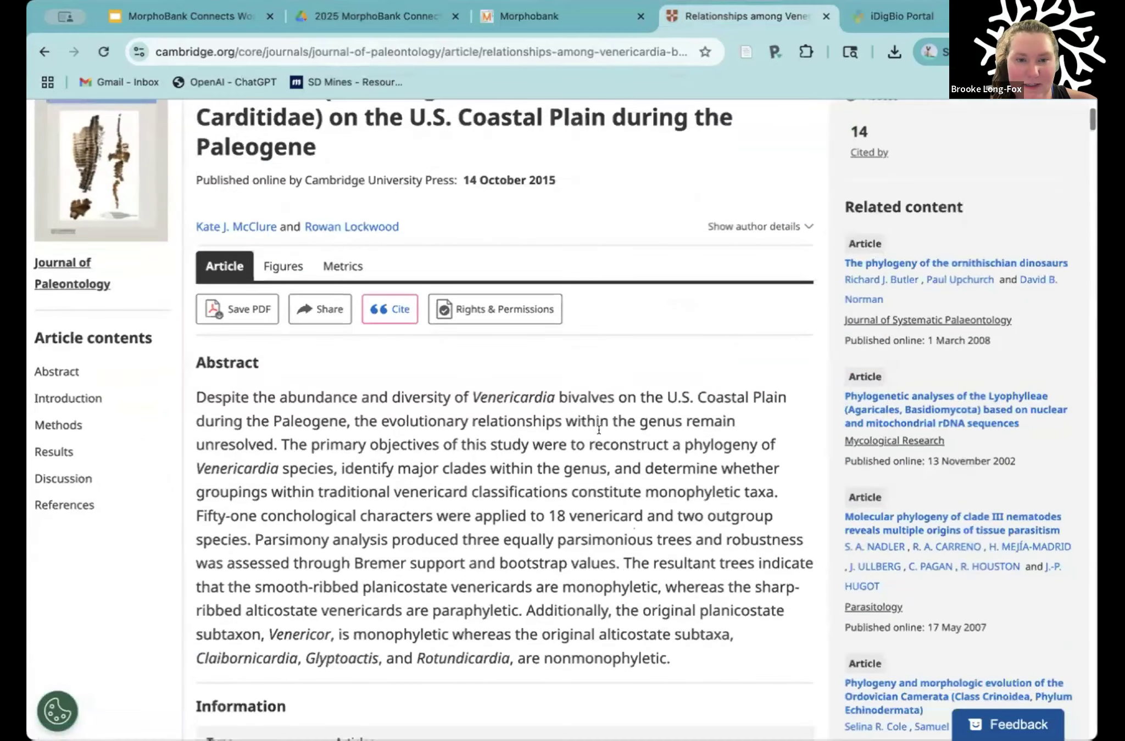
drag(671, 626, 194, 363)
key(super+c)
click(533, 7)
click(313, 455)
key(super+v)
scroll(360, 458, up, 5)
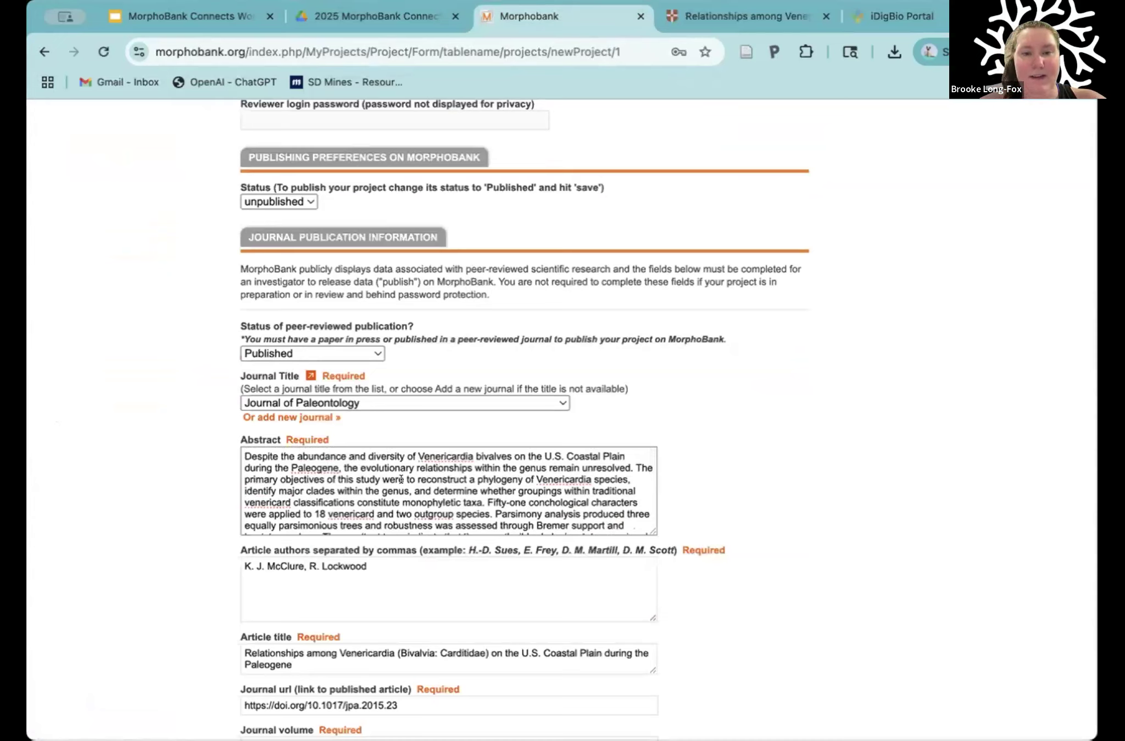
Step: Review the pasted abstract, project title and National Science Foundation support question in the new project form
scroll(387, 486, down, 5)
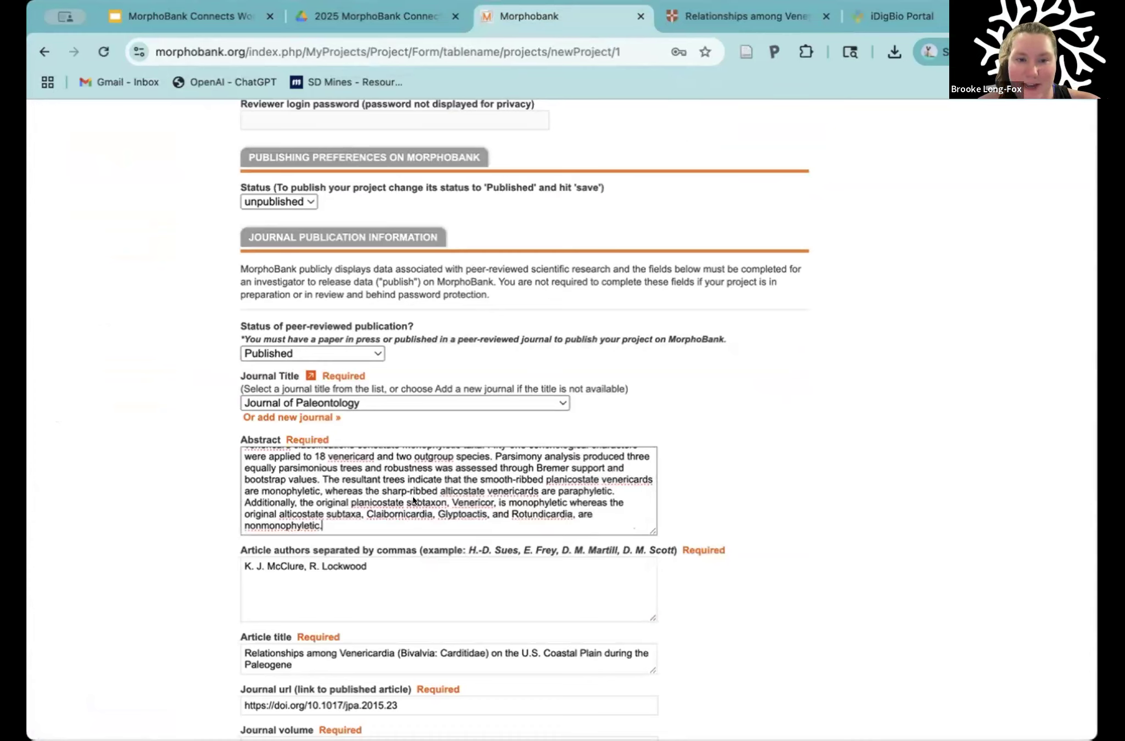
scroll(491, 493, up, 1)
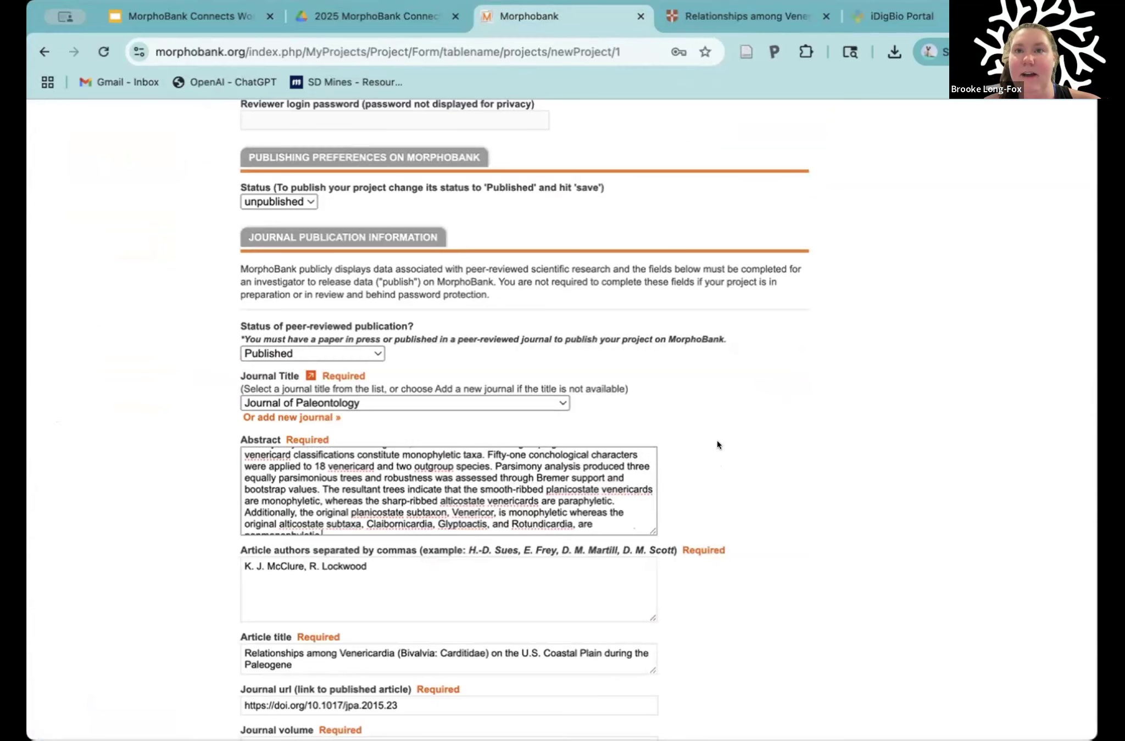
scroll(753, 478, down, 2)
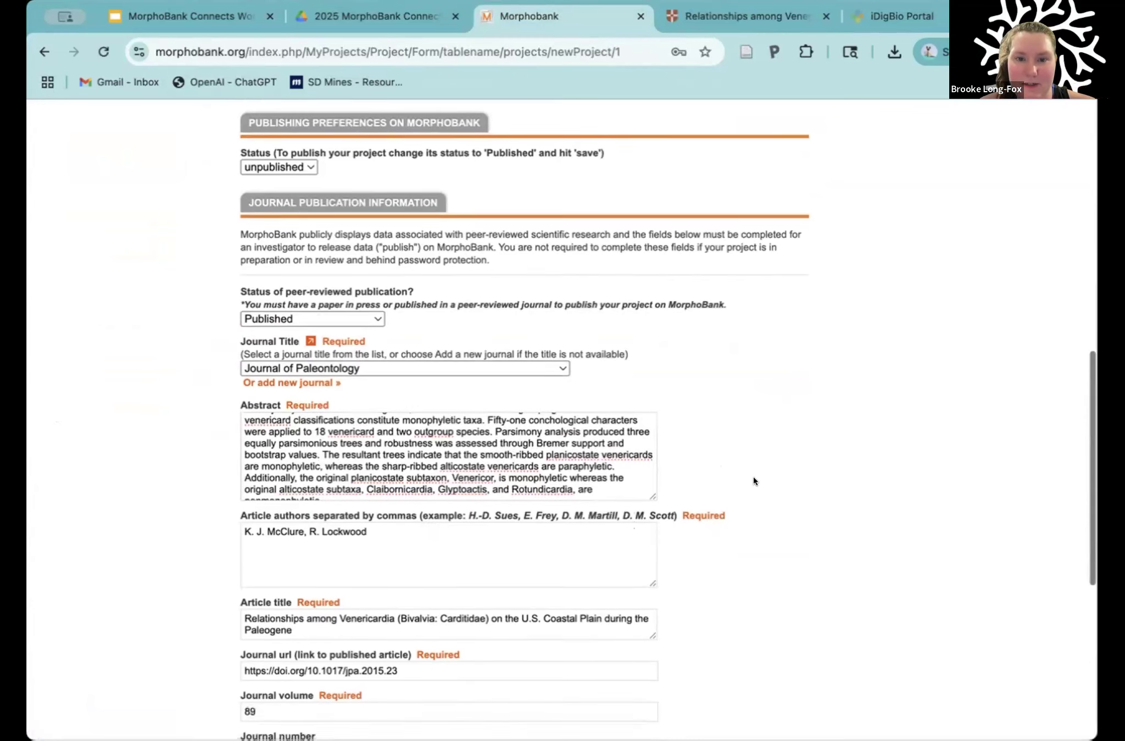
scroll(752, 476, up, 20)
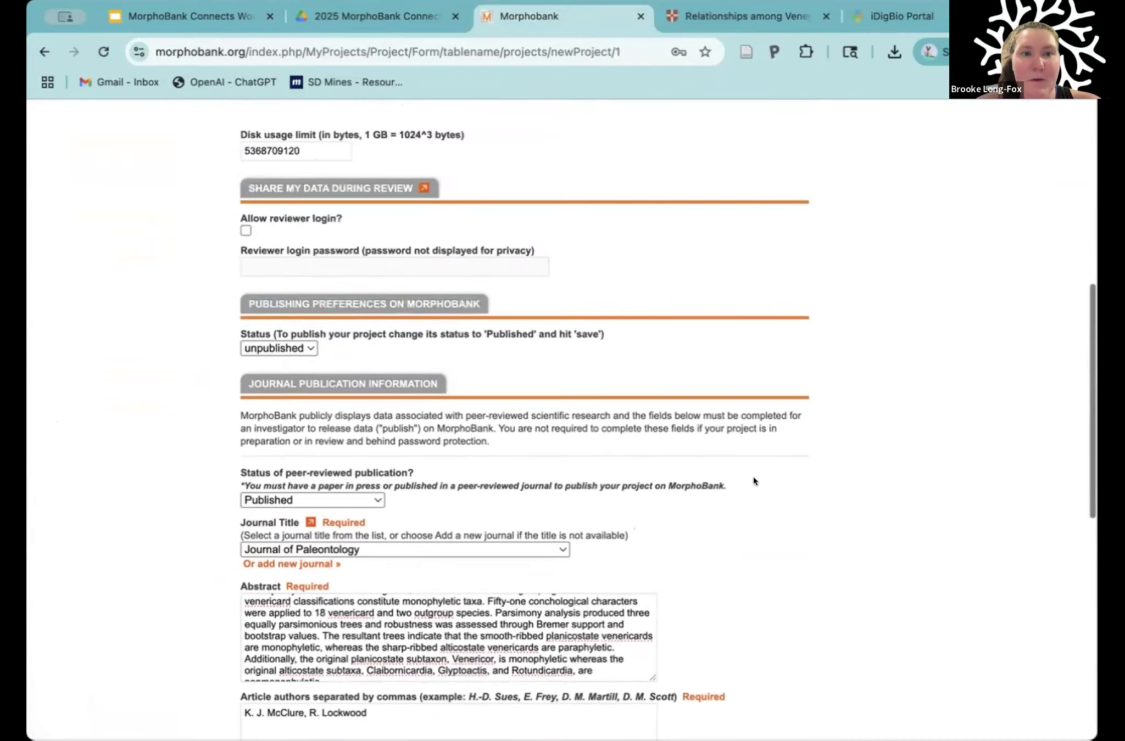
scroll(335, 253, up, 2)
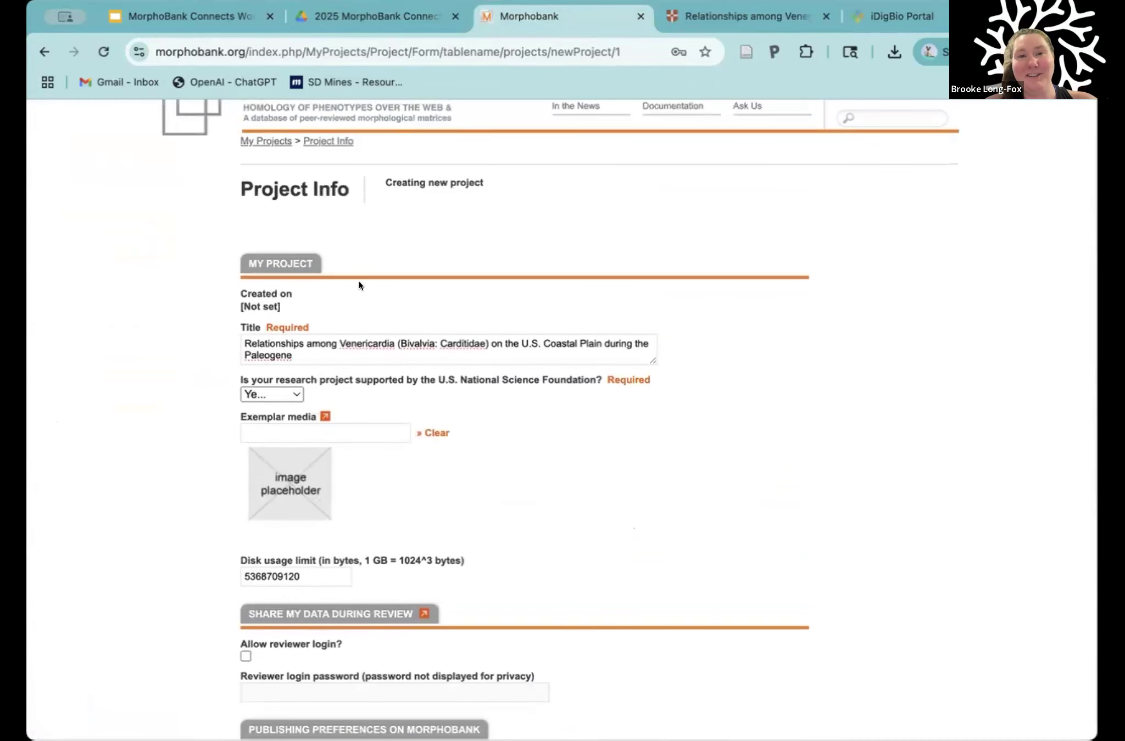
drag(293, 356, 240, 341)
click(310, 343)
scroll(385, 306, down, 1)
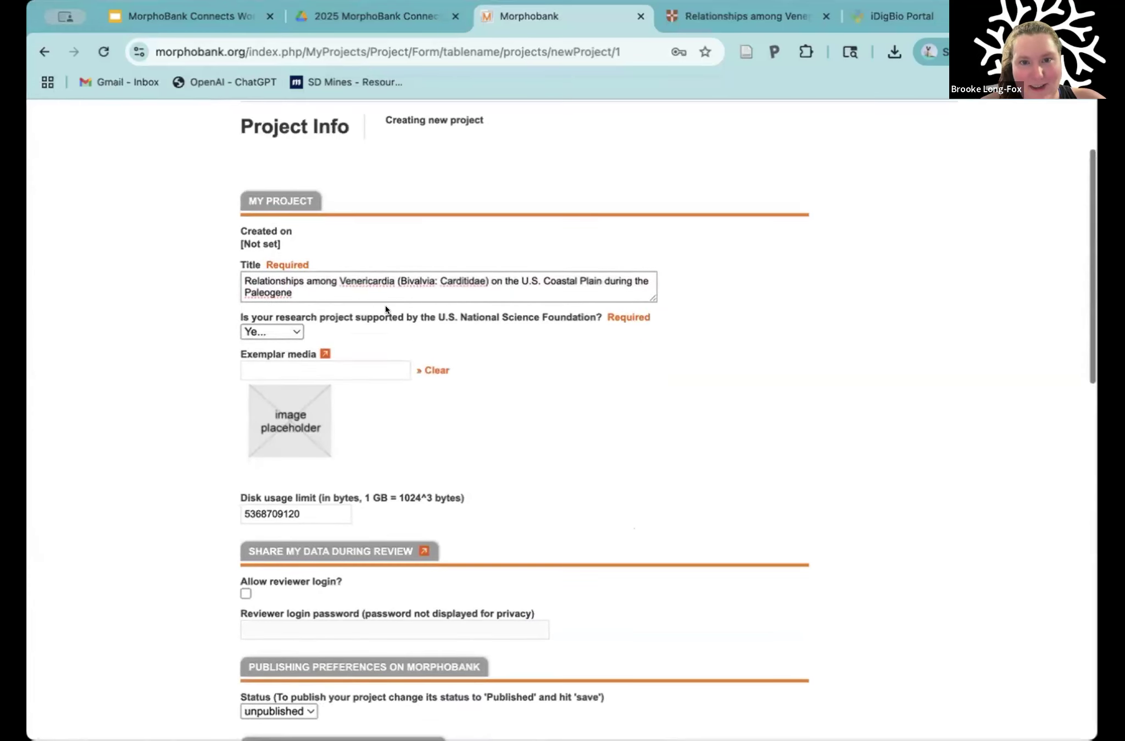
mouse_move(405, 310)
drag(401, 316, 445, 318)
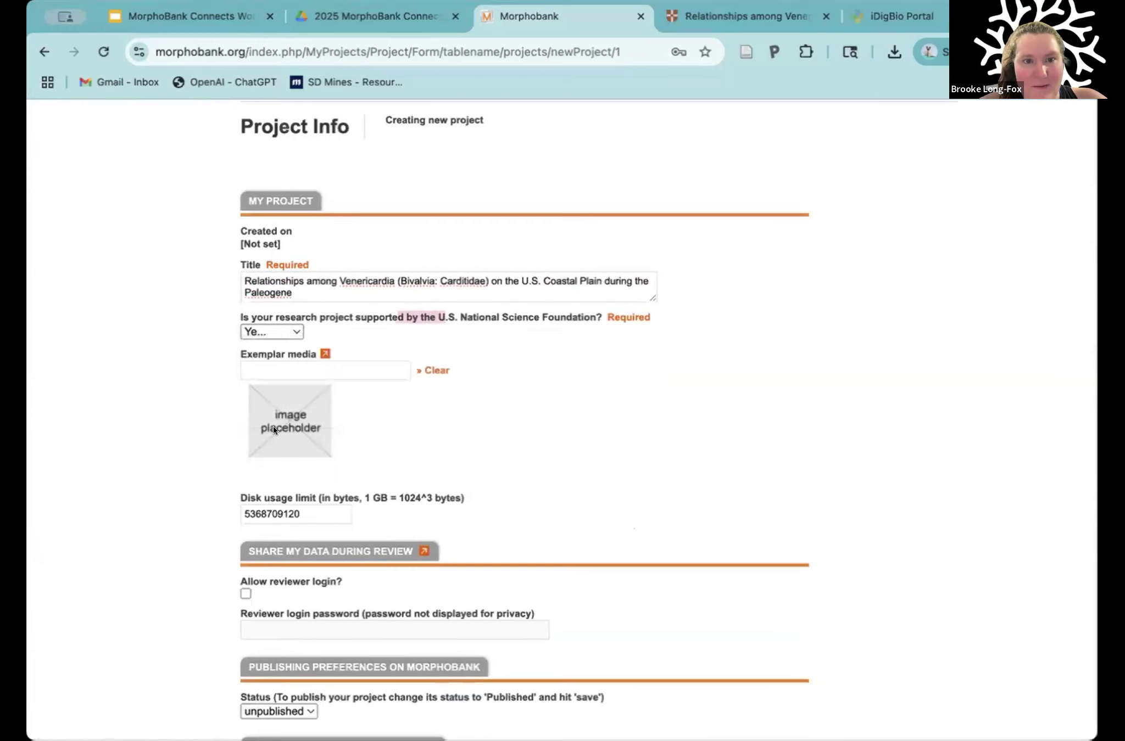
scroll(548, 480, down, 3)
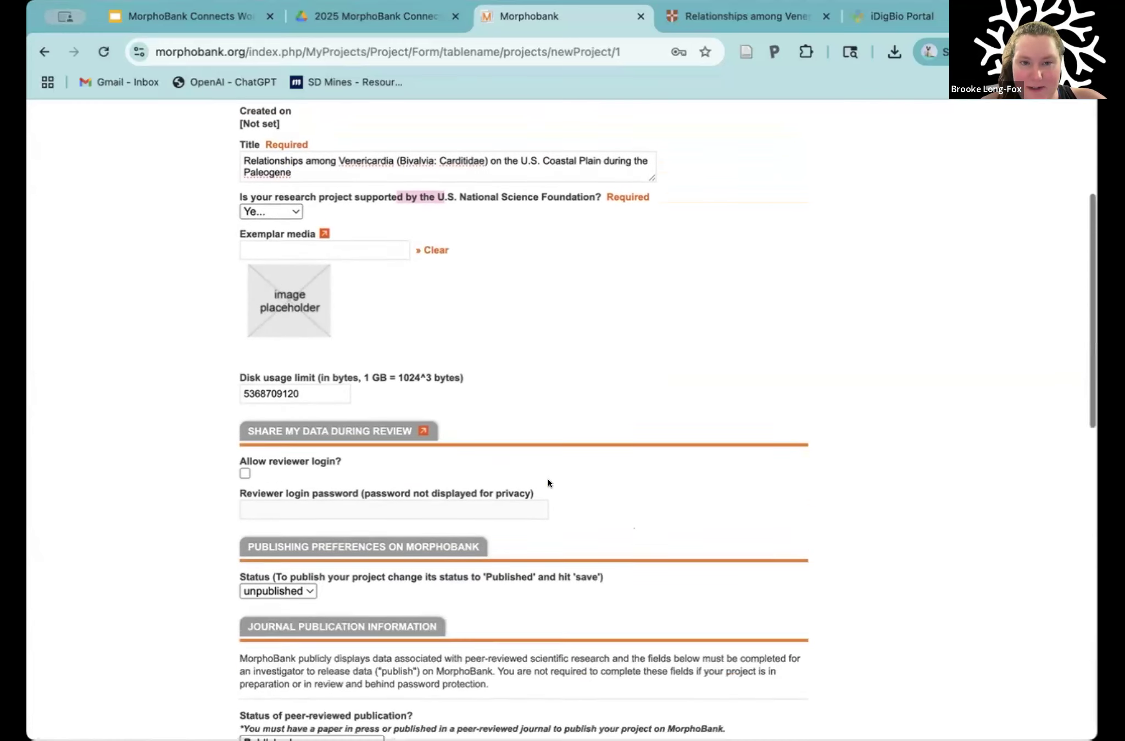
scroll(548, 482, down, 1)
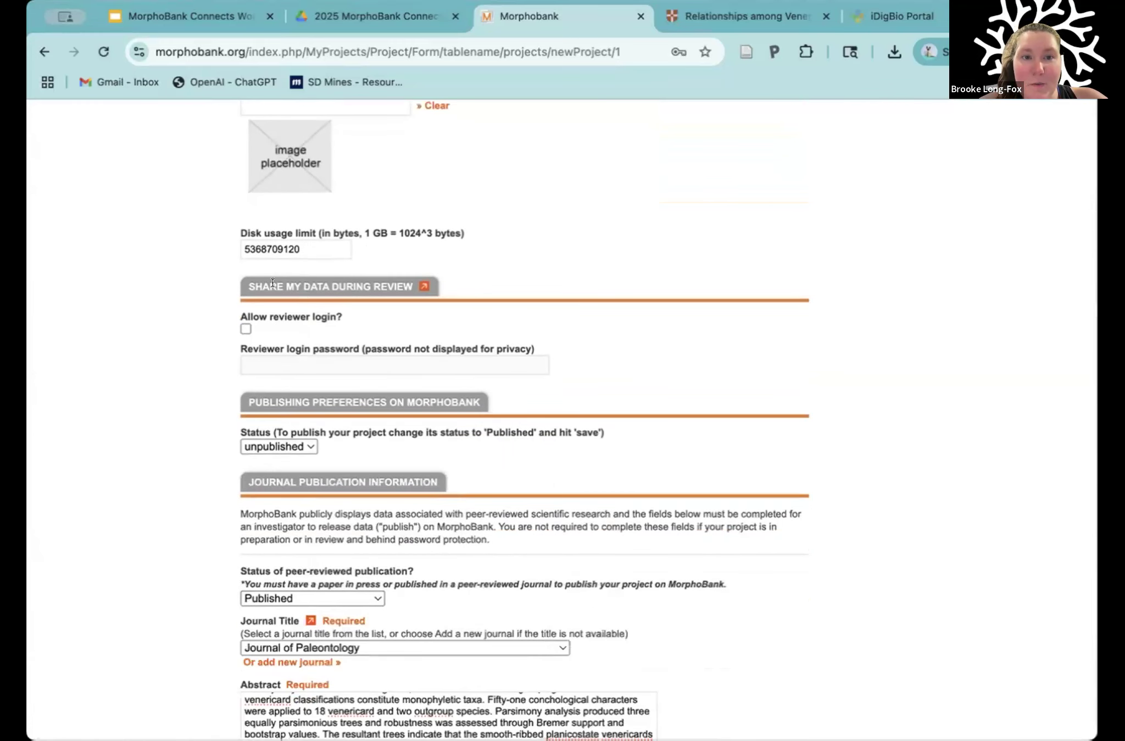
Step: Try the Allow reviewer login option and its password field under Share My Data During Review
drag(228, 280, 326, 285)
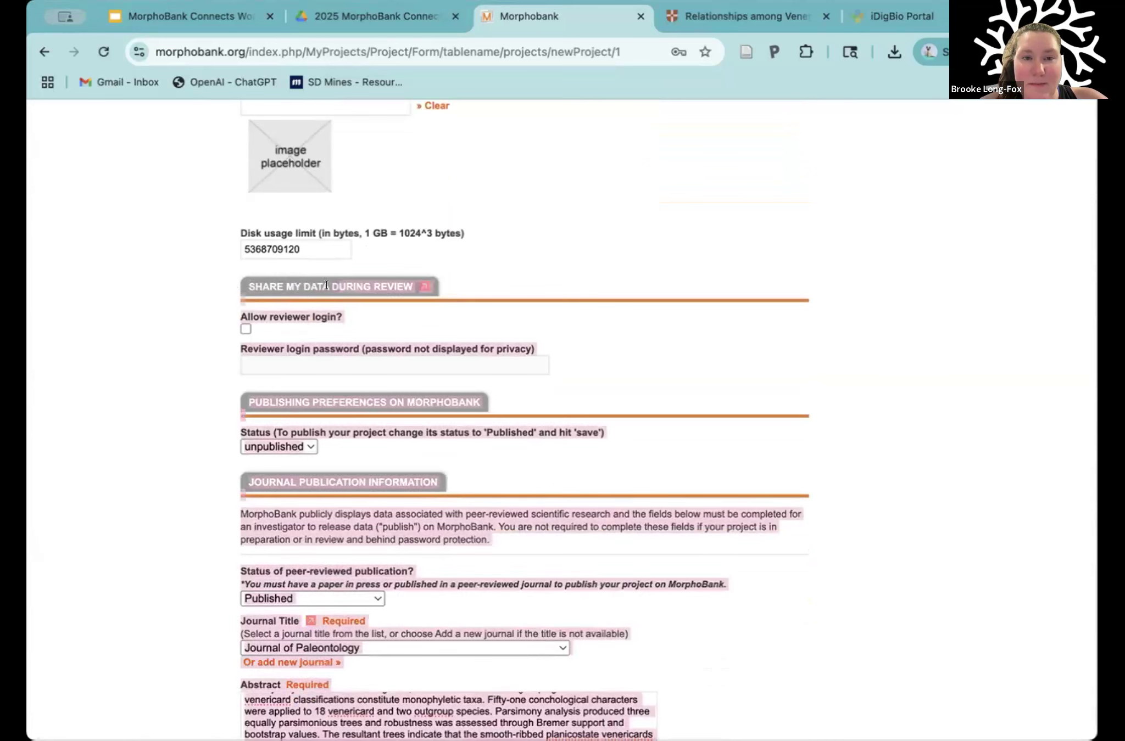
click(352, 313)
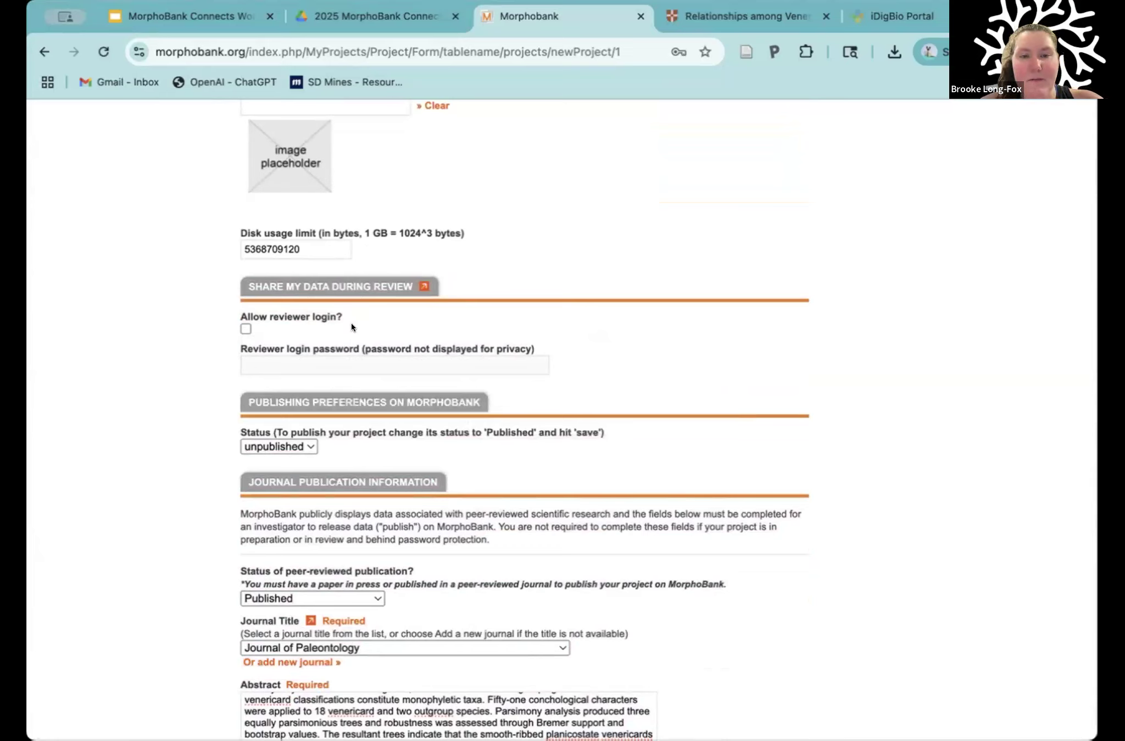
click(243, 328)
click(270, 367)
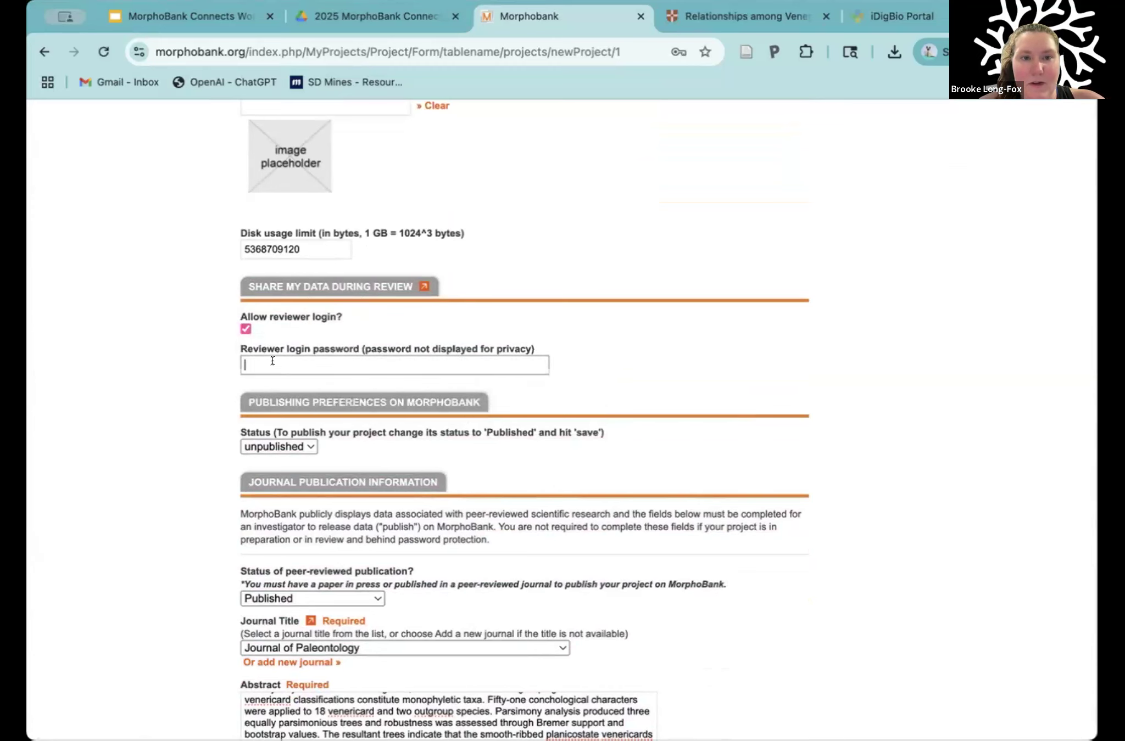
click(242, 327)
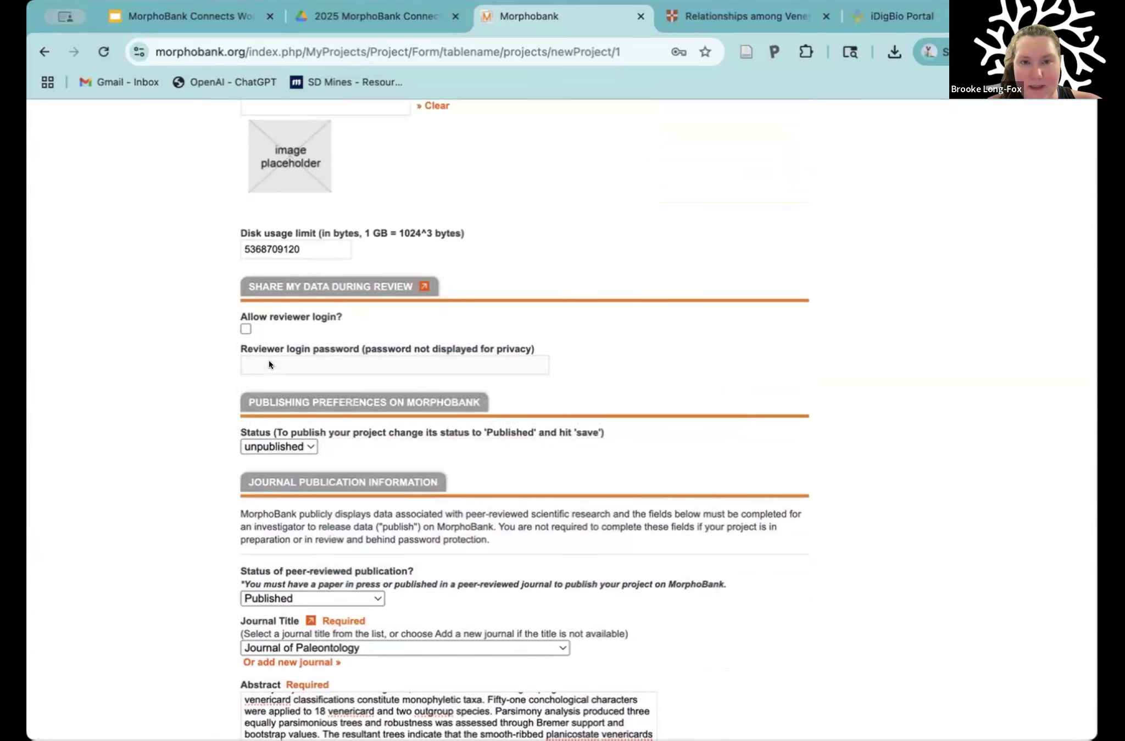
Step: Check the remaining publishing preferences and journal publication fields and save the new project
scroll(213, 401, down, 5)
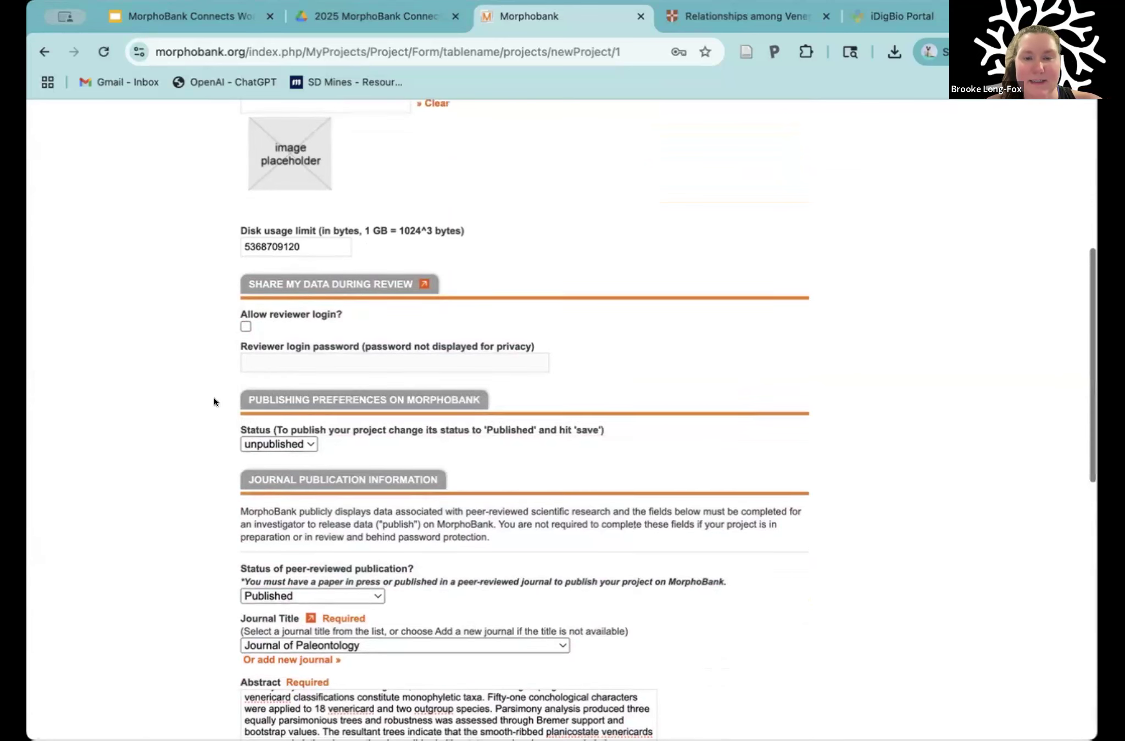
scroll(214, 397, down, 2)
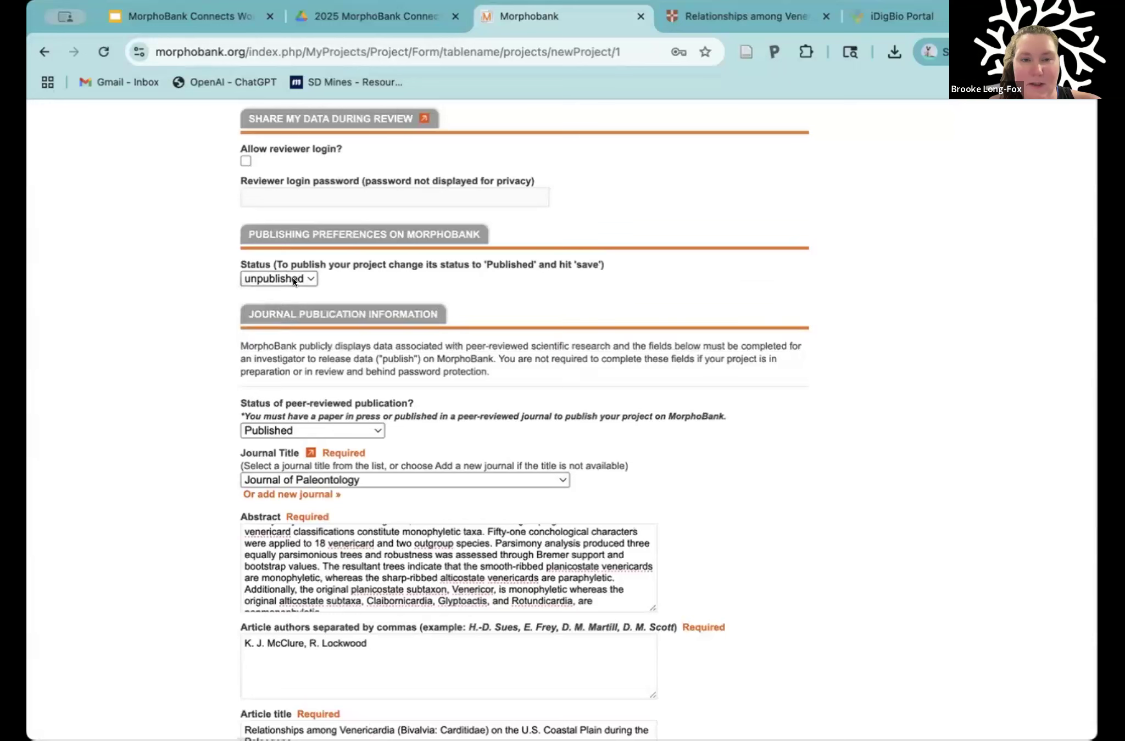
scroll(213, 359, down, 5)
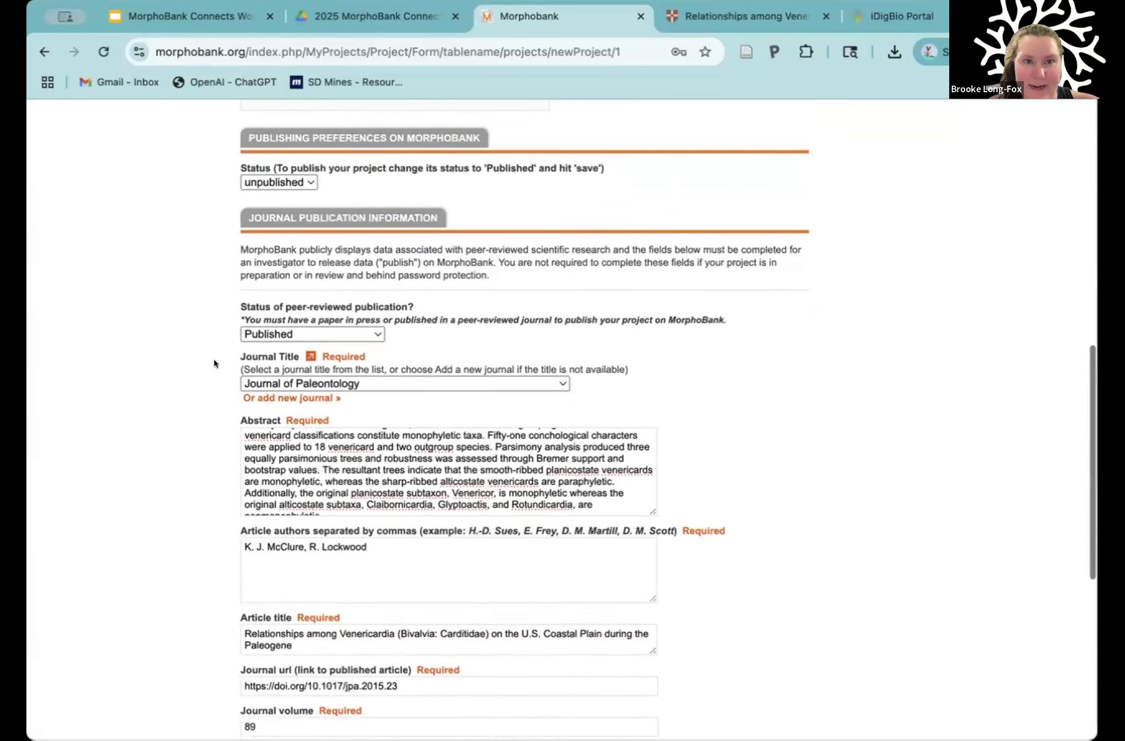
scroll(218, 405, down, 6)
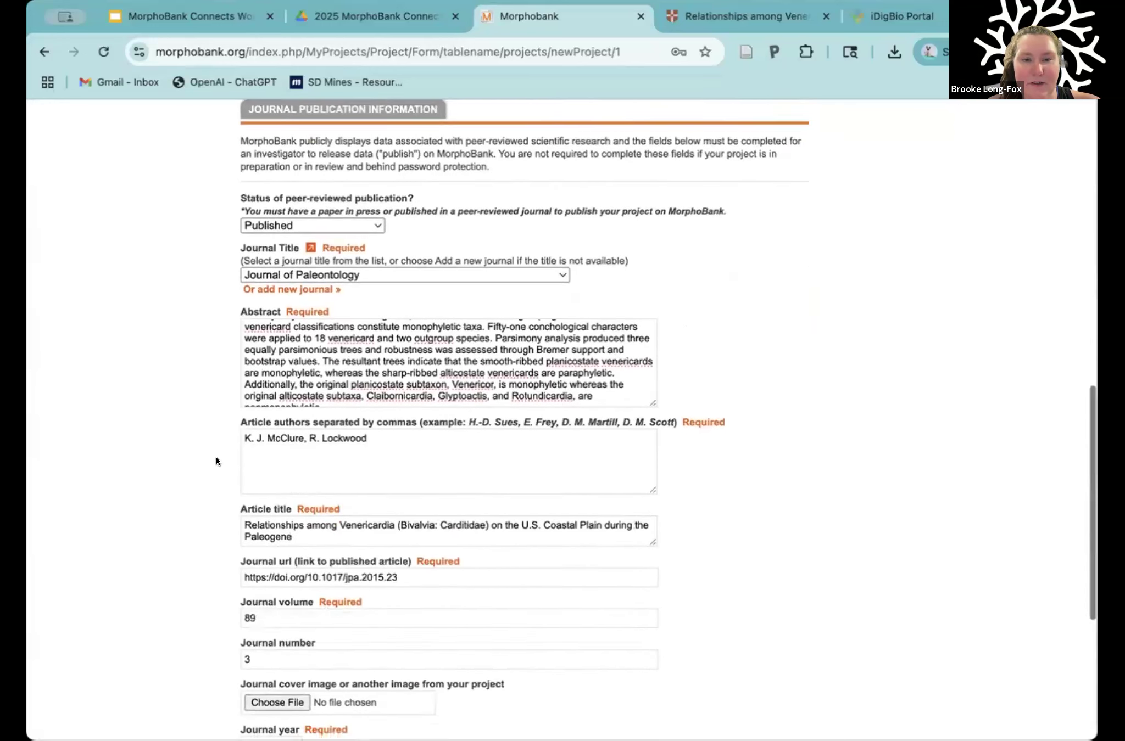
scroll(217, 462, down, 10)
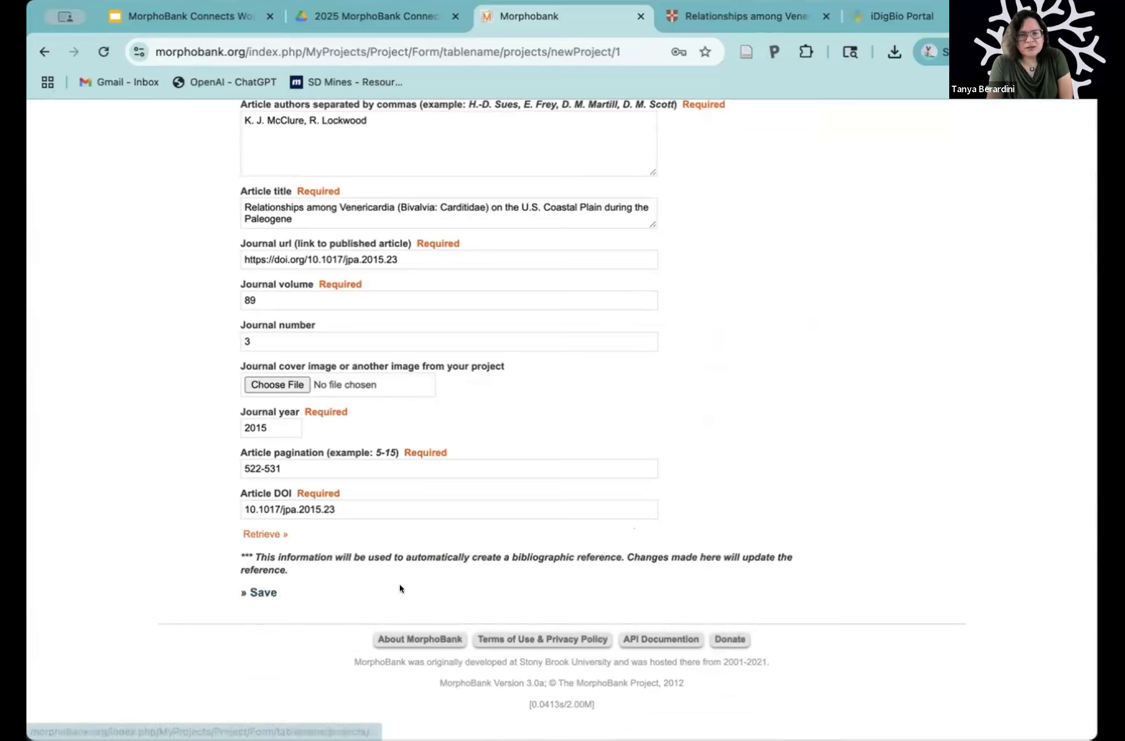
click(259, 593)
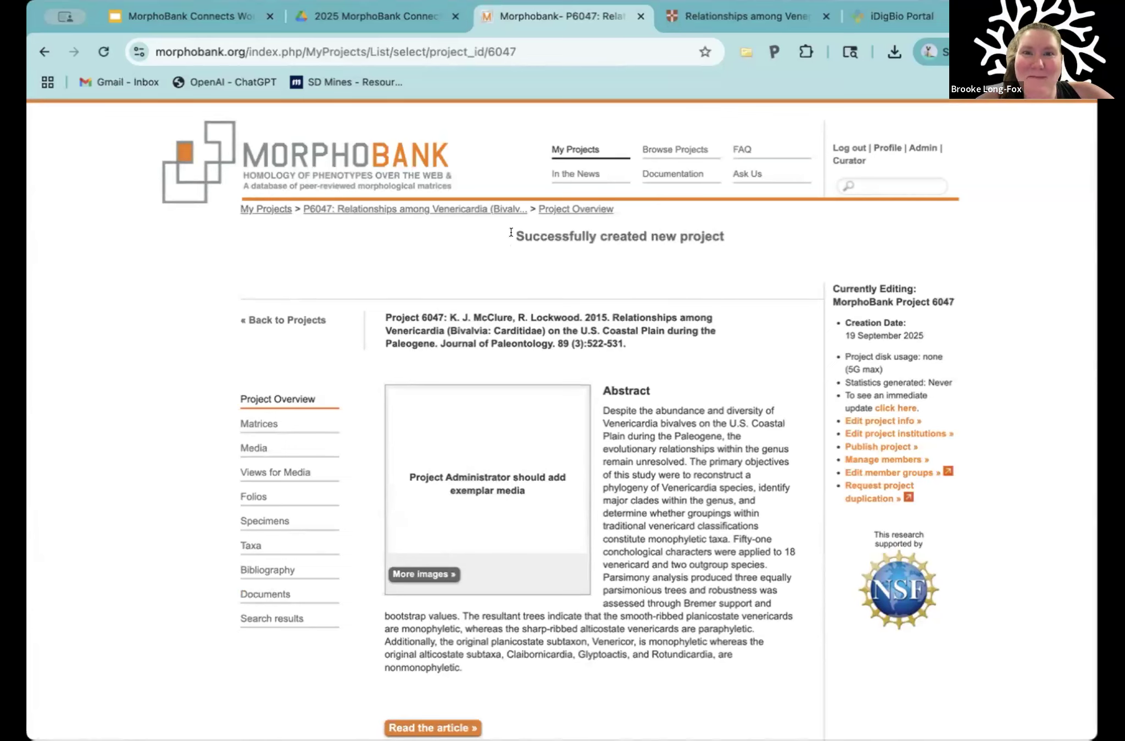
Step: Highlight the project creation message and the project number at the start of the overview's citation
drag(516, 231, 728, 227)
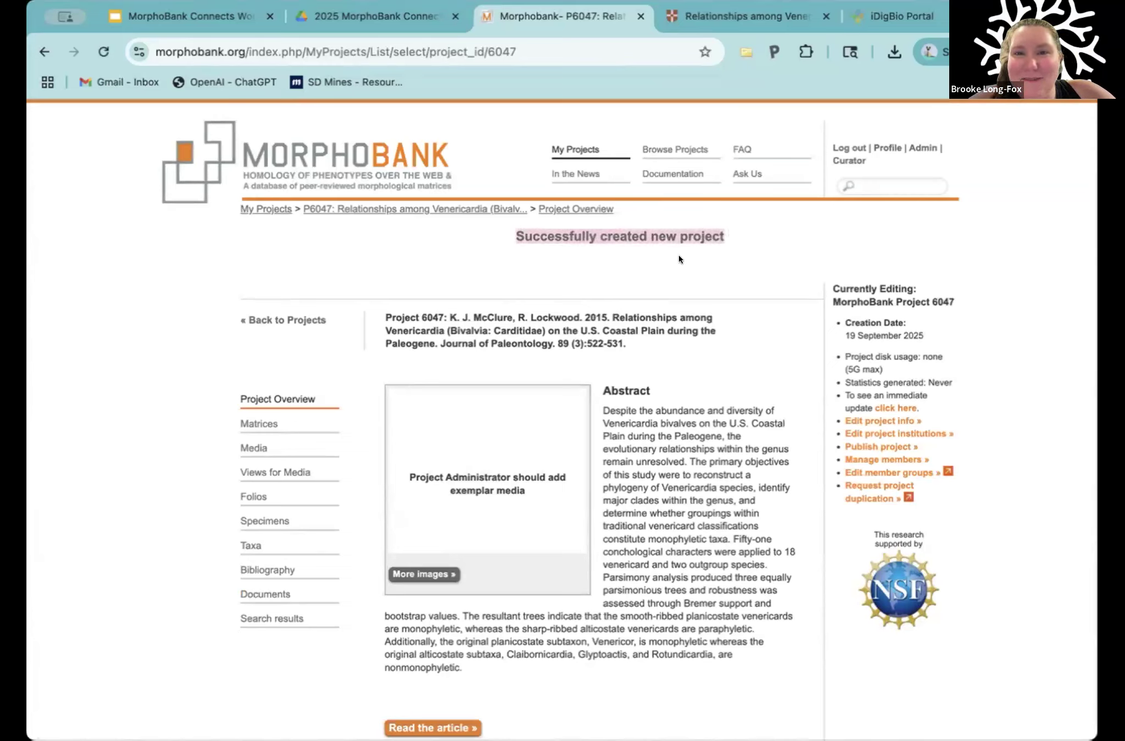
click(506, 361)
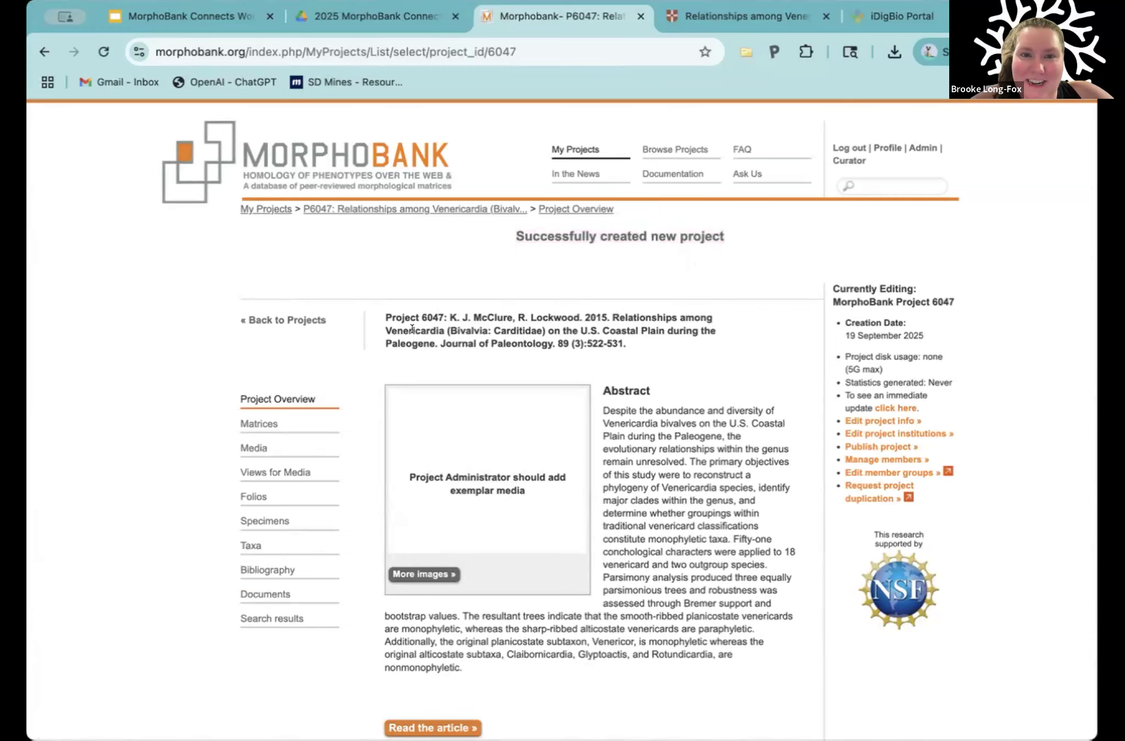
scroll(401, 259, down, 1)
drag(383, 283, 443, 283)
click(430, 282)
double_click(430, 282)
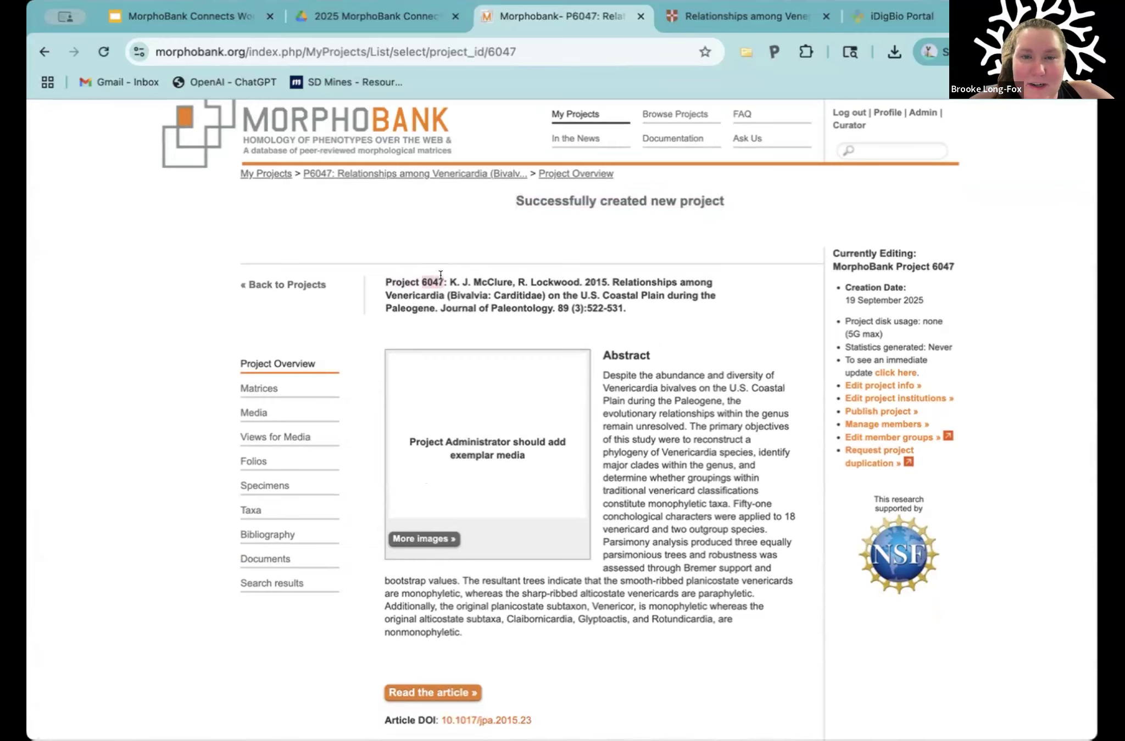
drag(404, 276, 376, 279)
click(415, 322)
Step: Highlight parts of the project citation and compare it with the Cambridge article page before returning to MorphoBank
mouse_move(444, 278)
mouse_down()
mouse_move(585, 276)
mouse_move(431, 295)
mouse_move(445, 274)
mouse_up()
drag(586, 275, 571, 302)
click(556, 301)
click(577, 301)
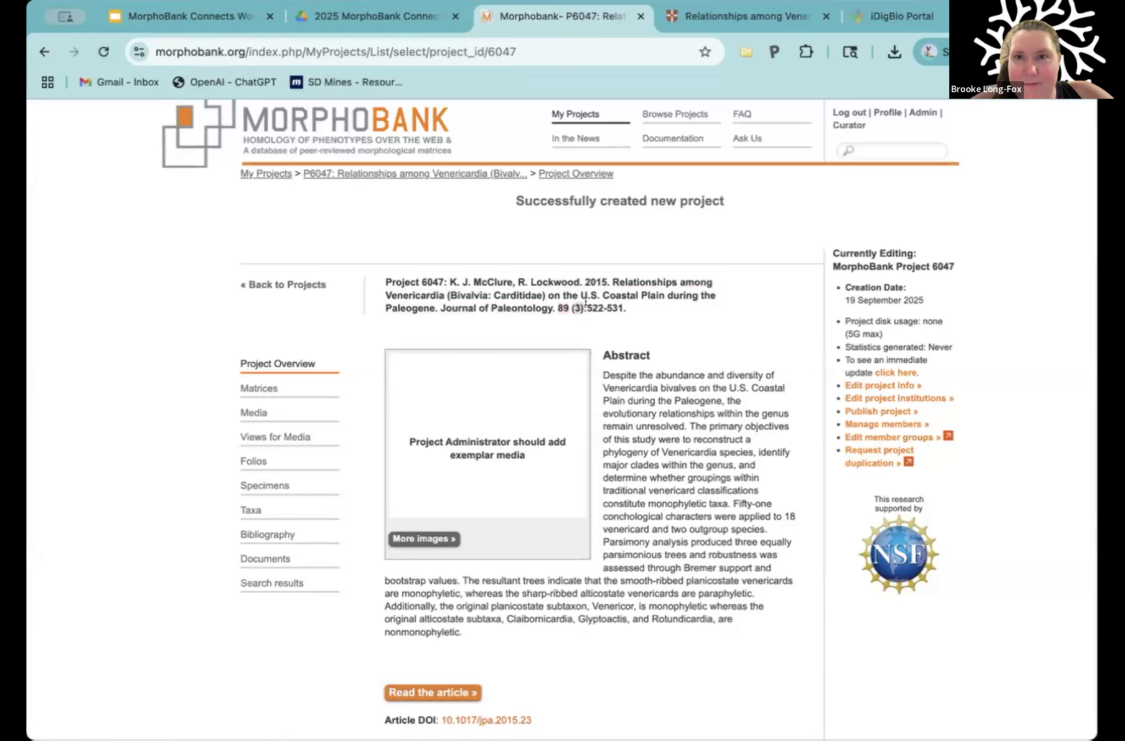
drag(585, 302, 616, 300)
click(727, 8)
click(561, 376)
scroll(560, 377, up, 4)
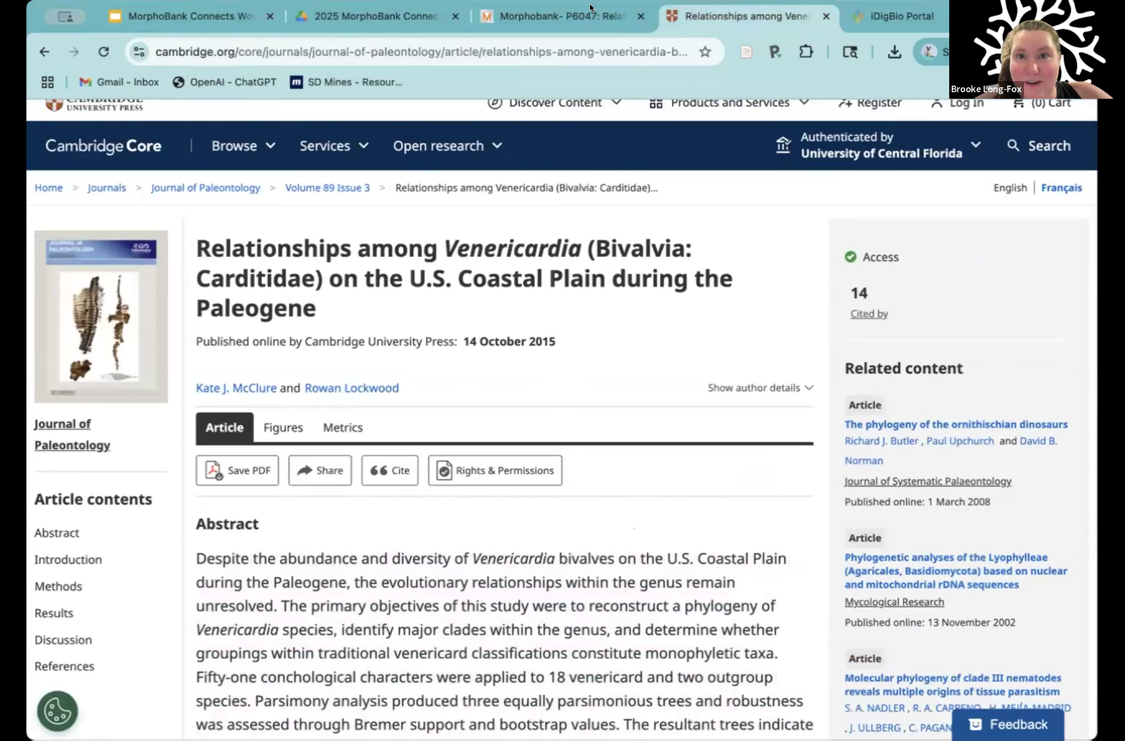
click(577, 16)
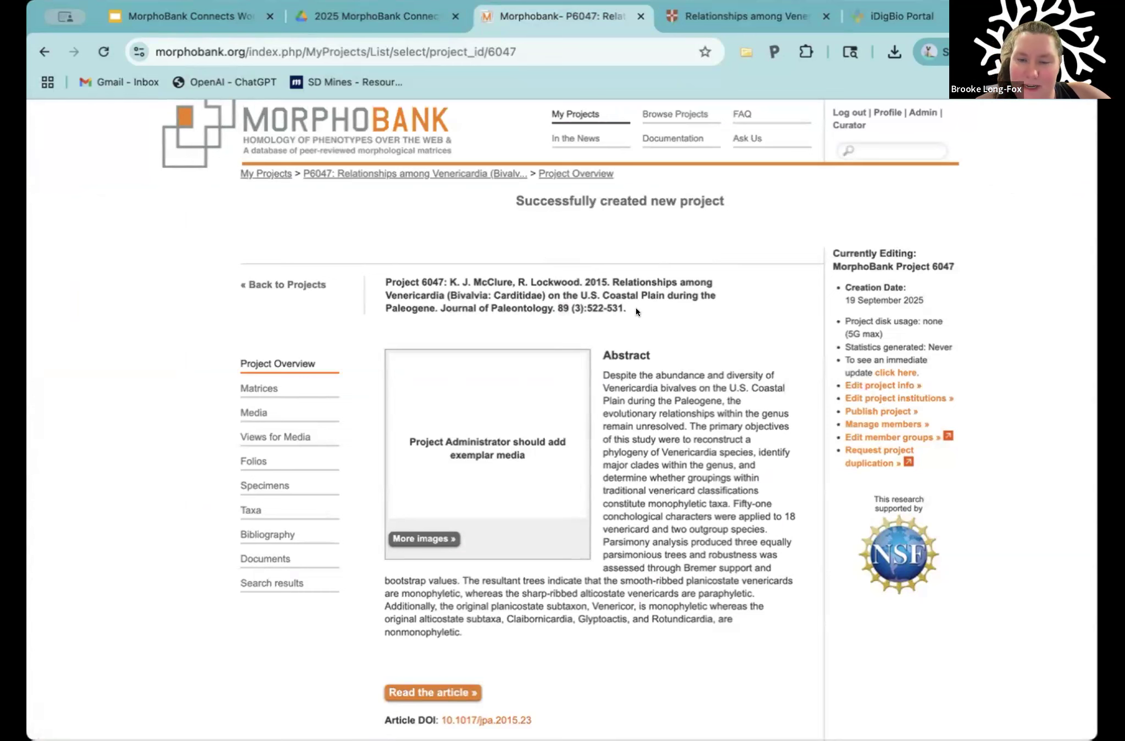
Step: Examine the abstract and the NSF support logo on the project overview
scroll(679, 573, down, 5)
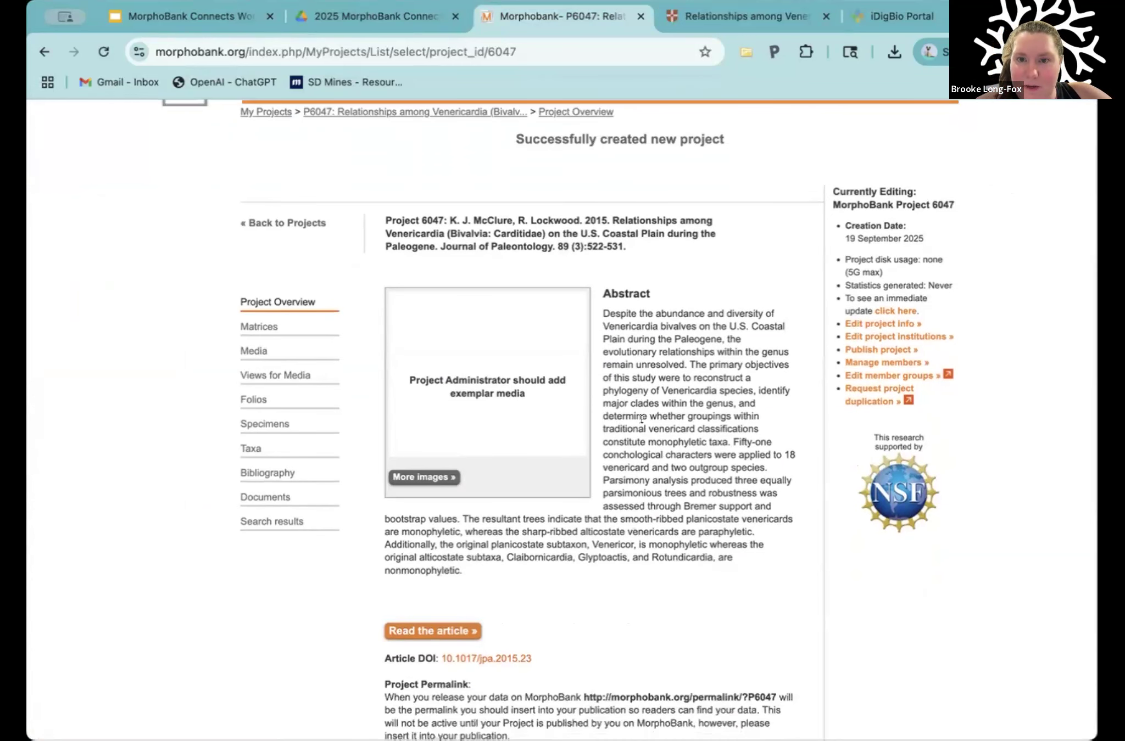
drag(600, 230, 715, 517)
click(727, 481)
scroll(969, 496, up, 1)
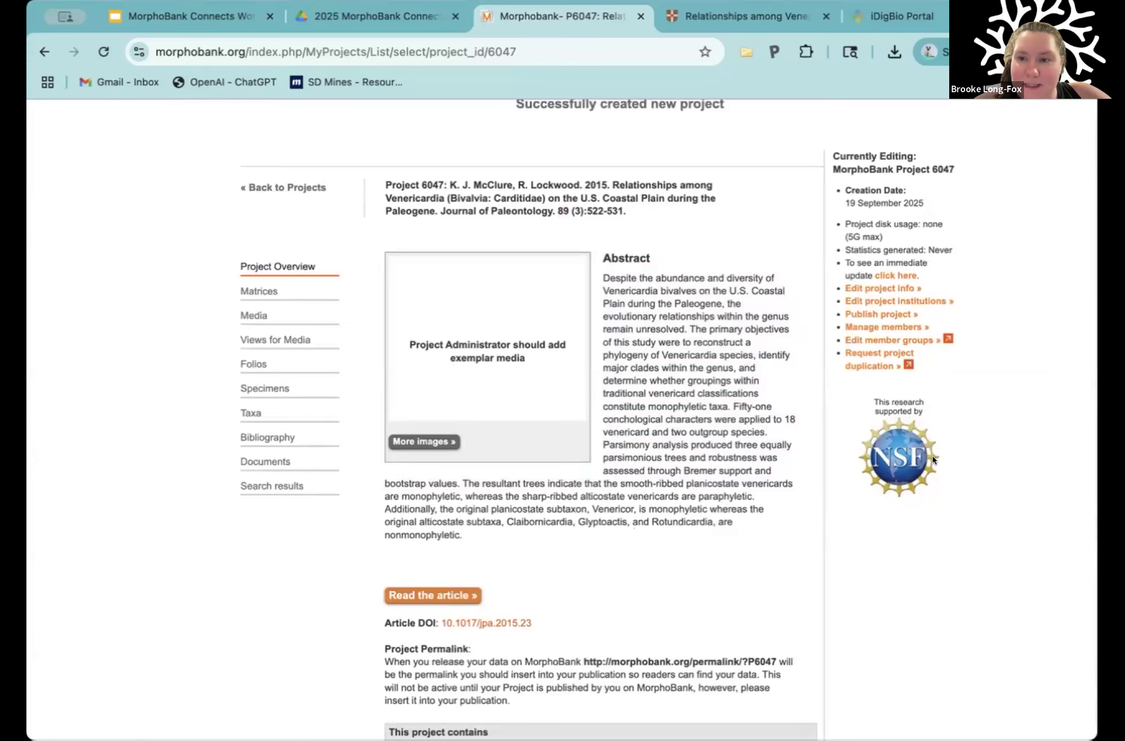
Step: Highlight the article DOI on the project overview and open the linked article on Cambridge Core
scroll(676, 462, down, 5)
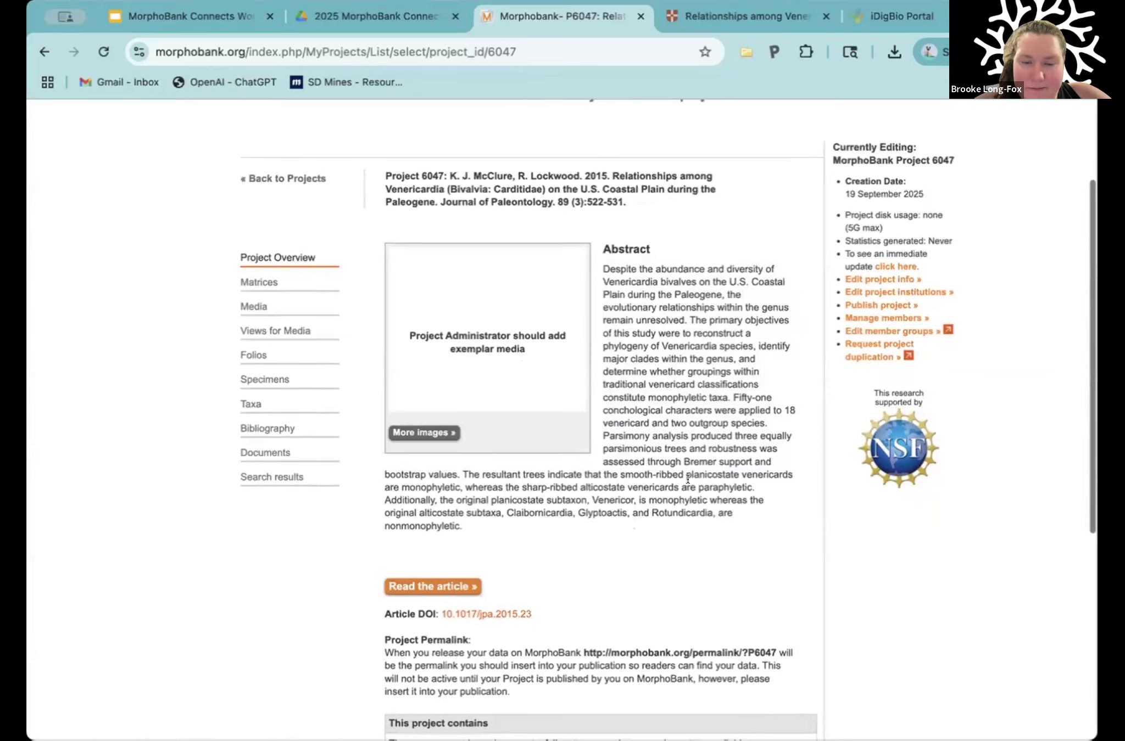
scroll(675, 450, down, 1)
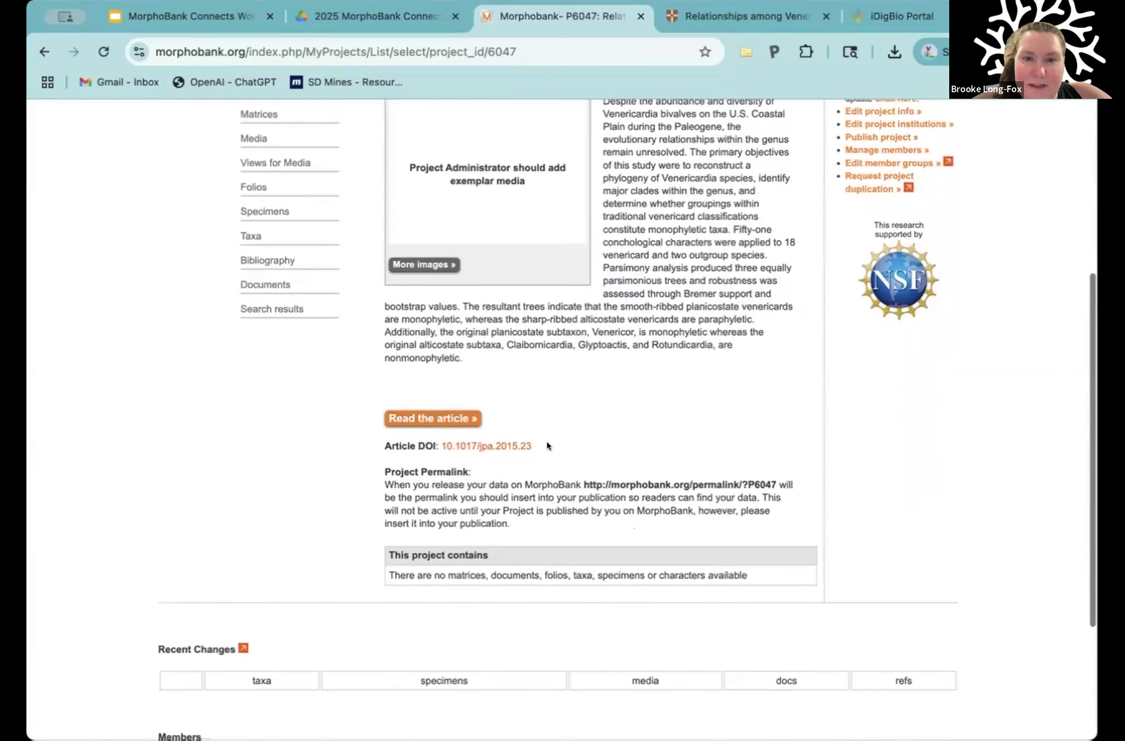
drag(542, 441, 437, 442)
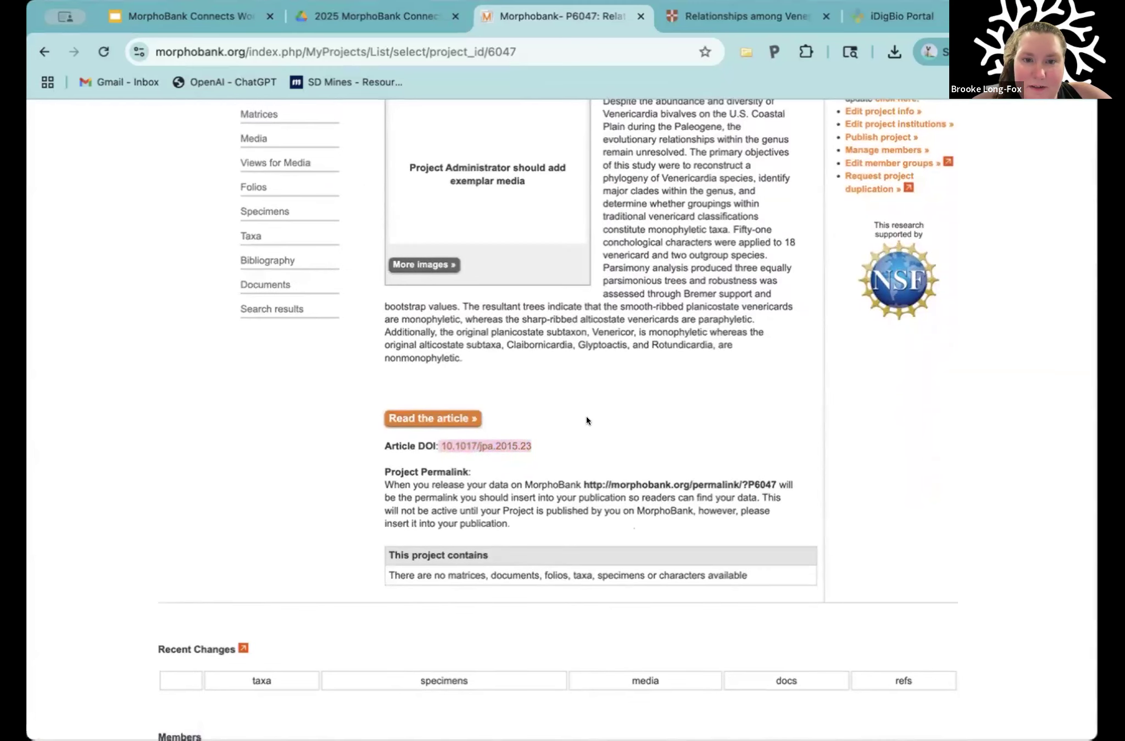
click(436, 411)
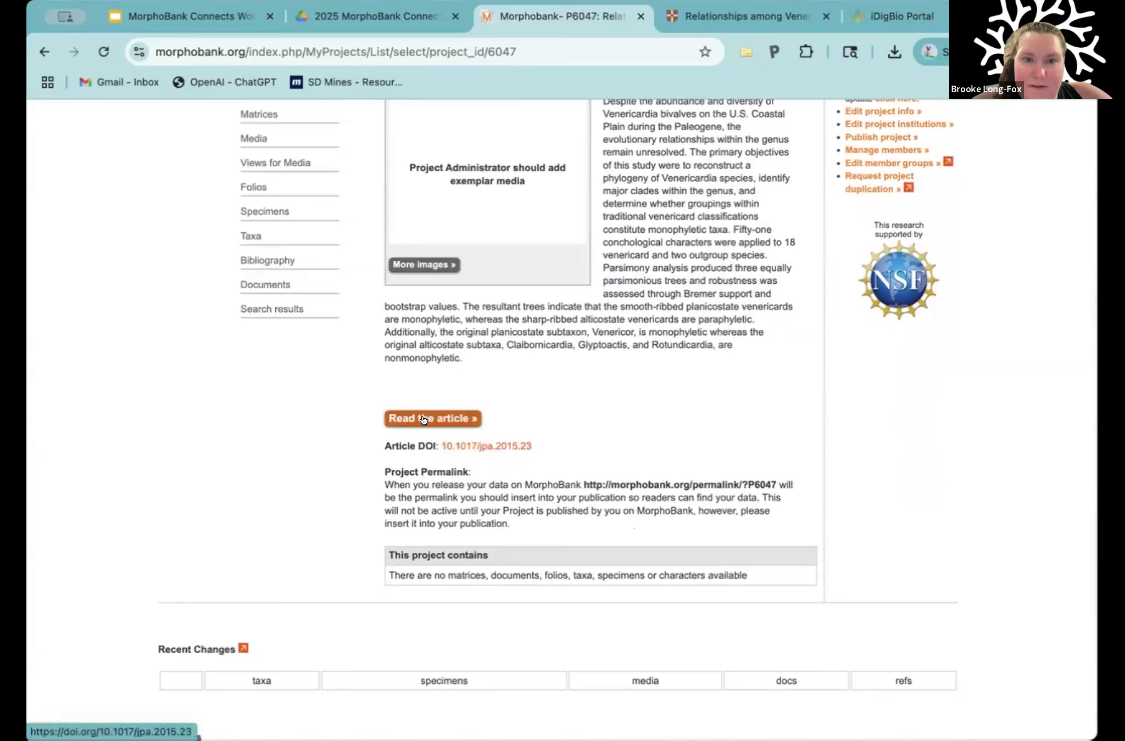
click(429, 418)
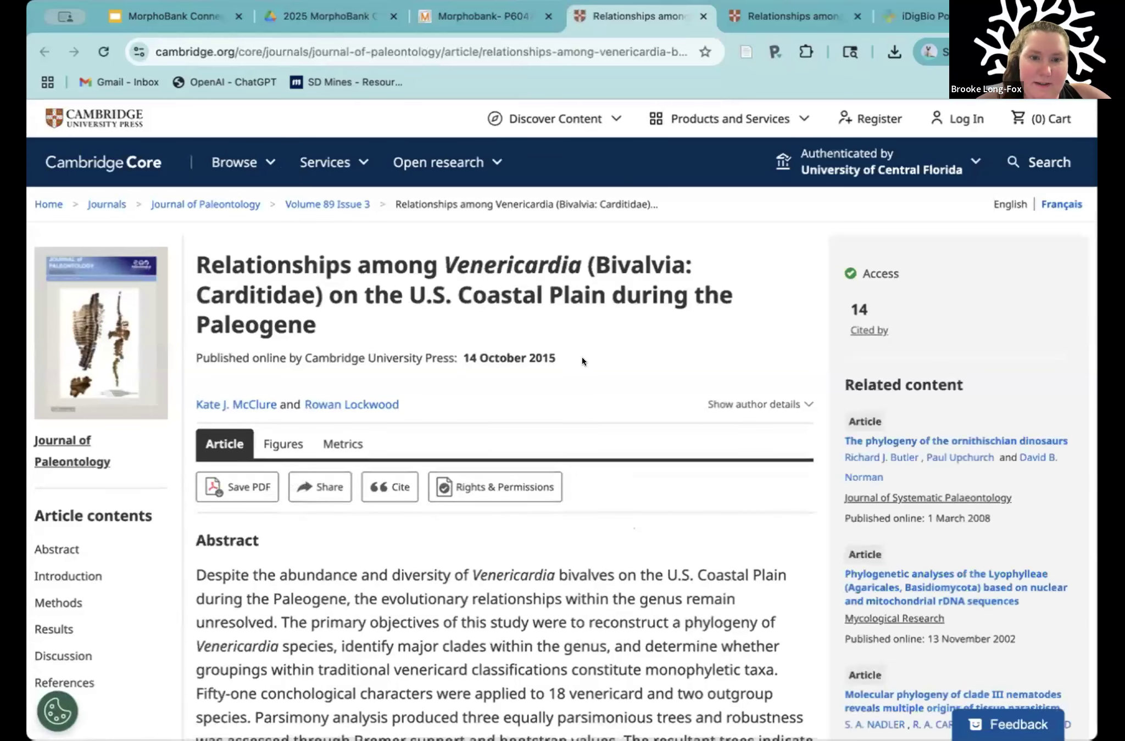
Step: Return to the MorphoBank project overview and highlight the project permalink
click(503, 16)
scroll(495, 434, down, 1)
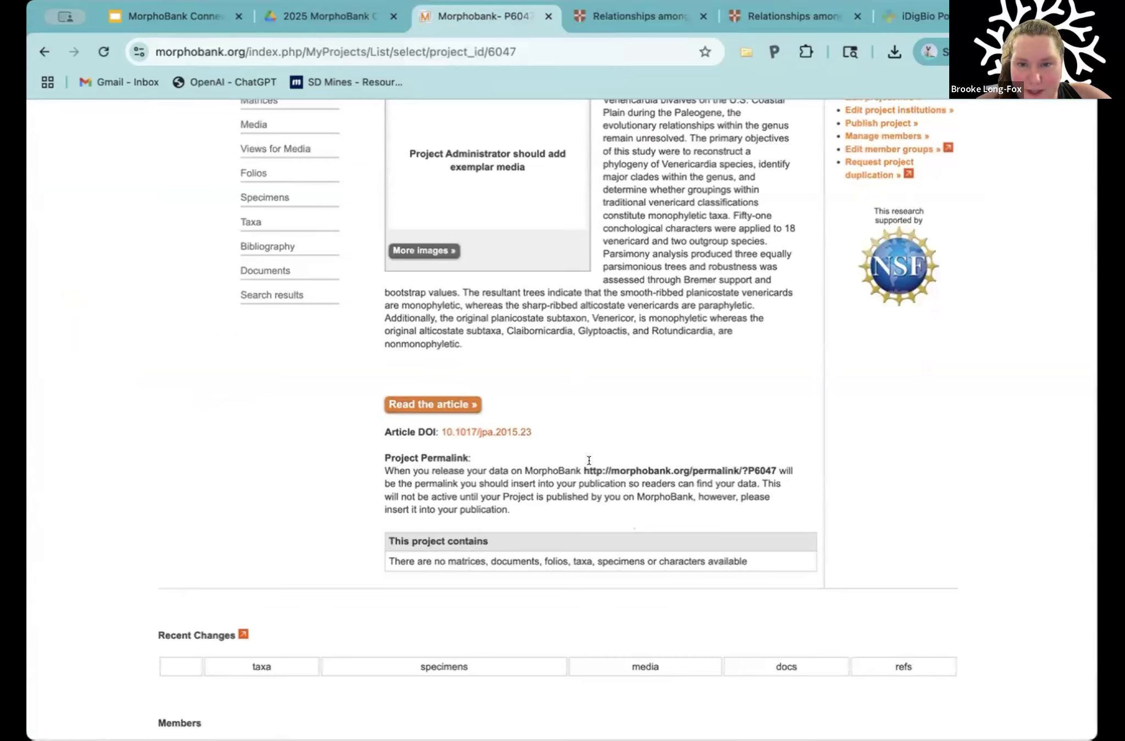
drag(583, 465, 777, 470)
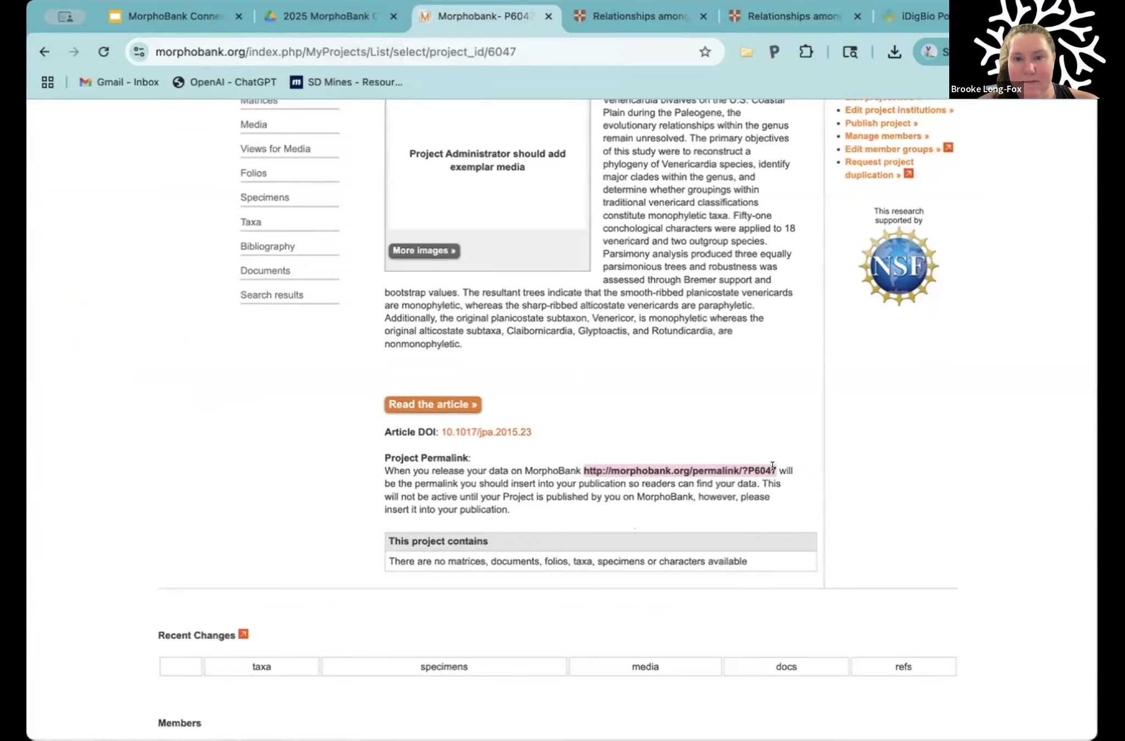
drag(775, 468, 582, 467)
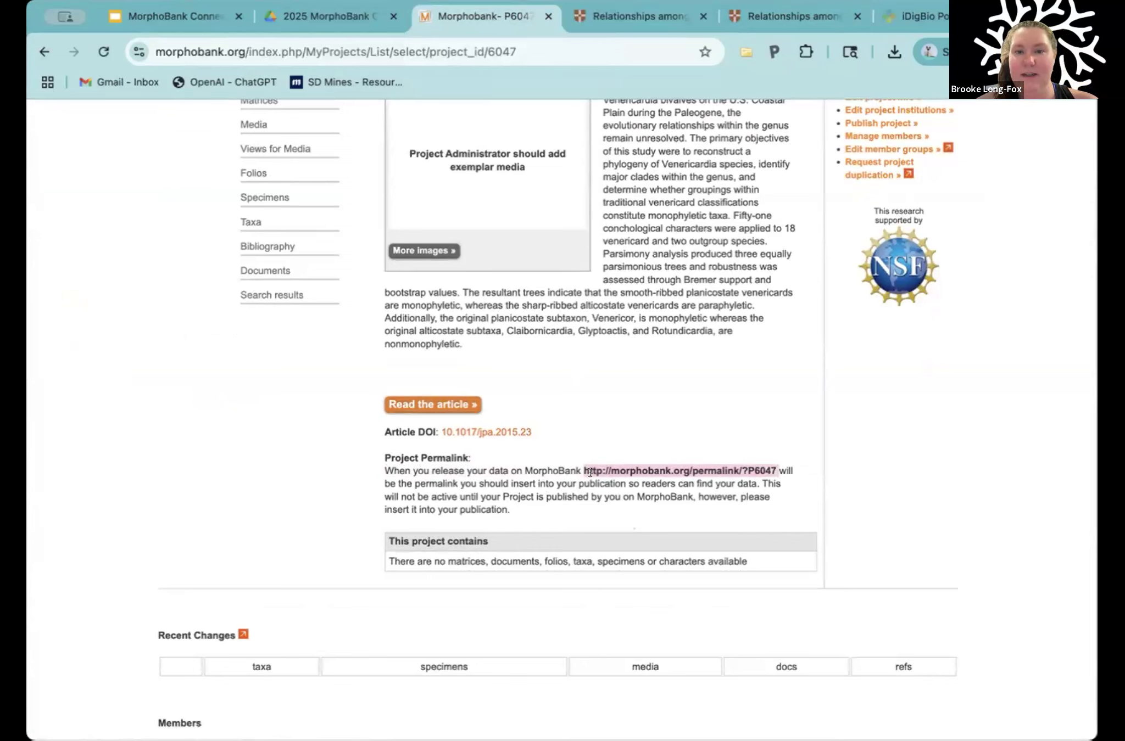
Step: Highlight the project number in the permalink and in the citation heading to compare them
click(596, 493)
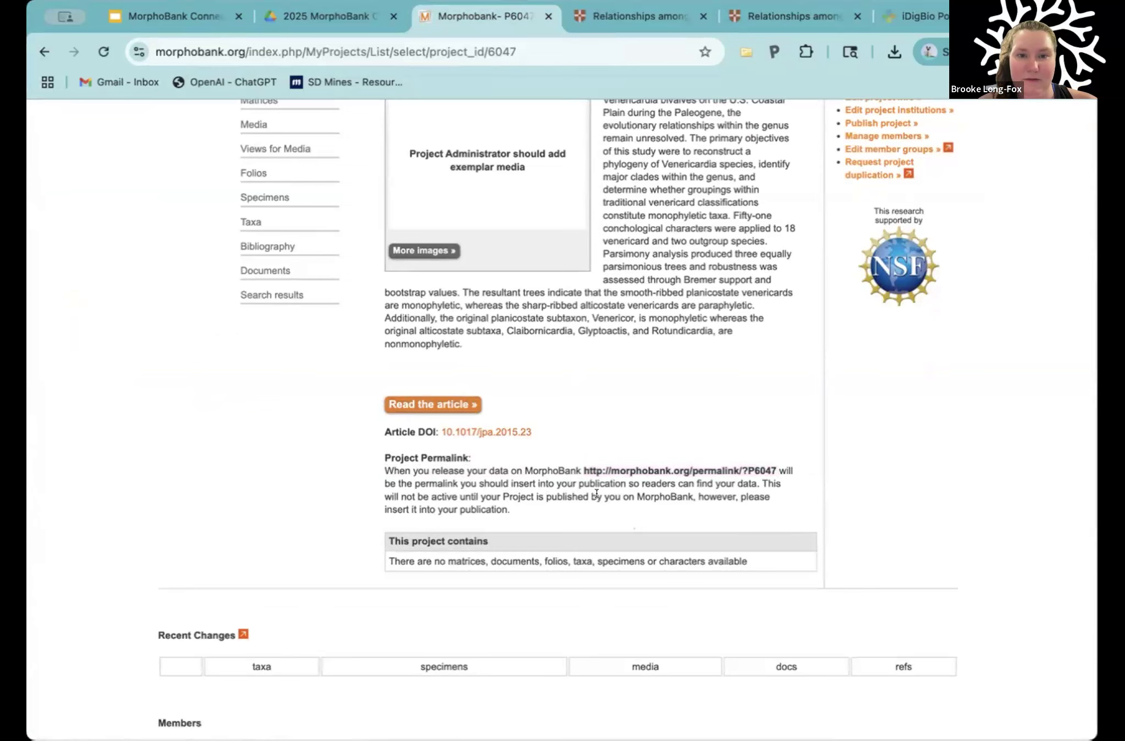
scroll(598, 487, down, 1)
double_click(771, 434)
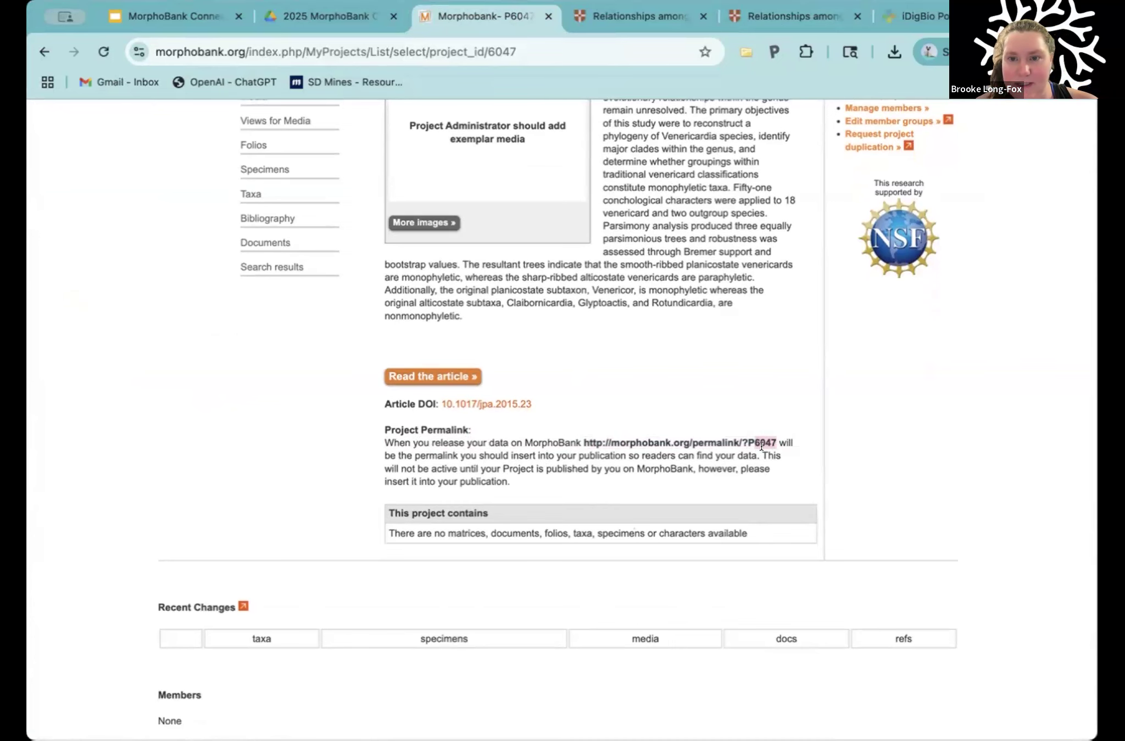
scroll(718, 333, up, 5)
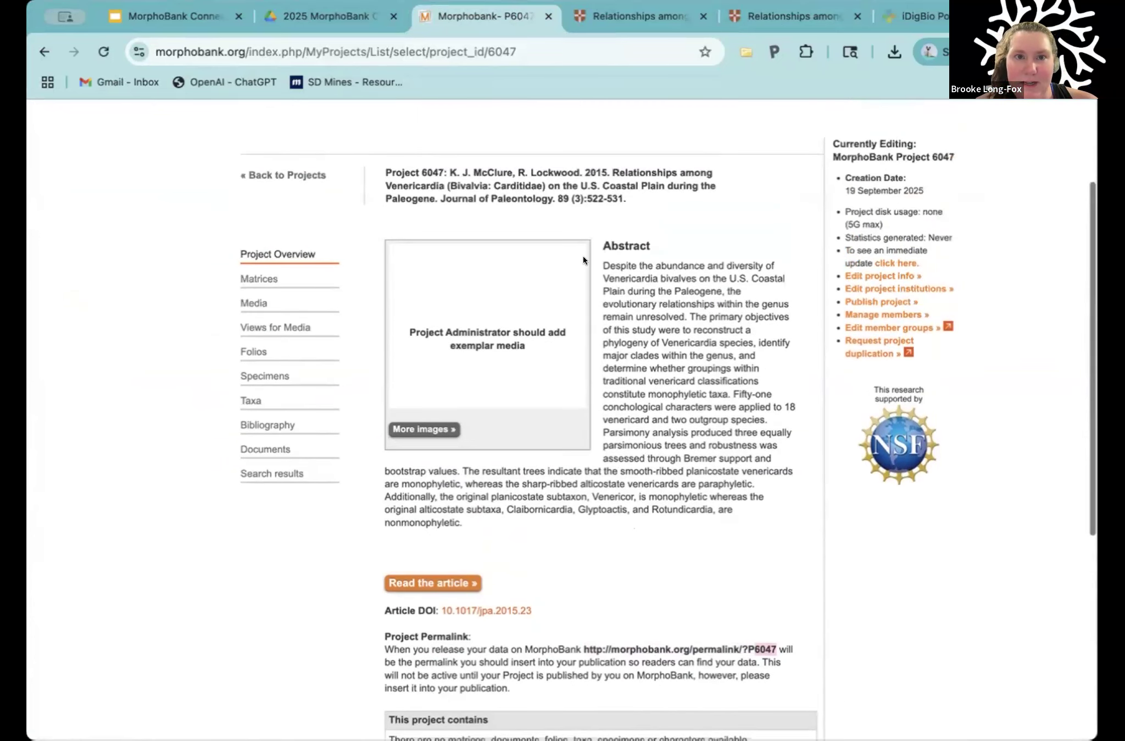
drag(420, 166, 445, 167)
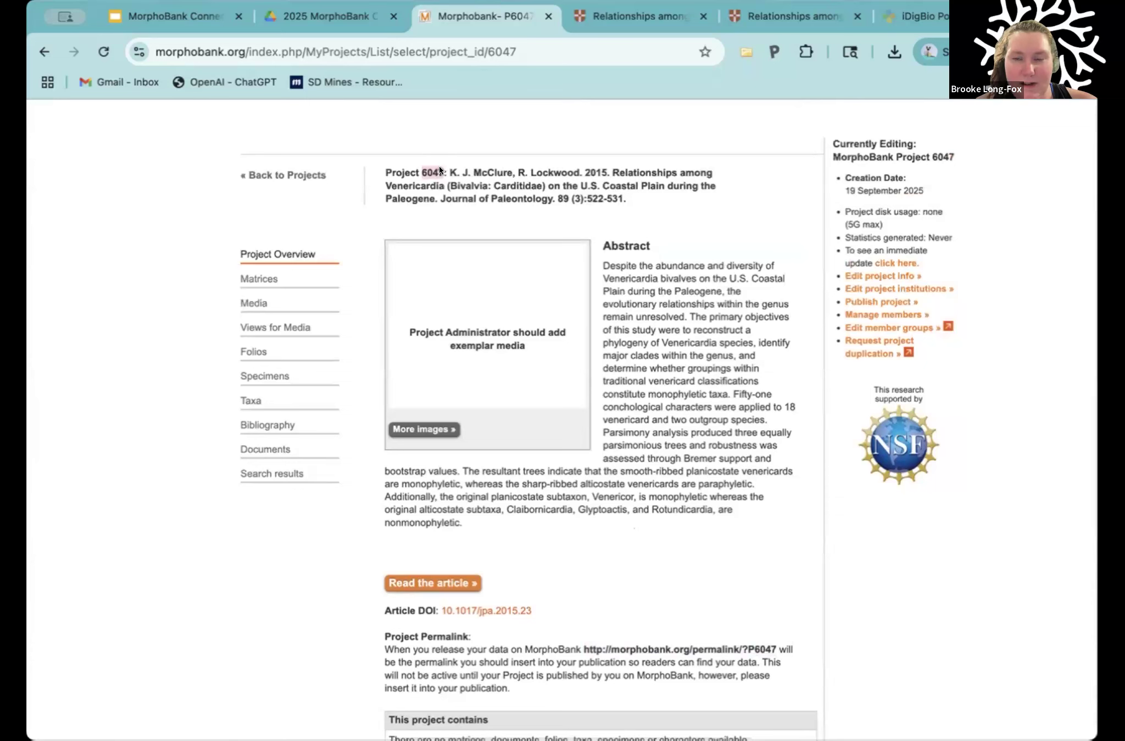
scroll(690, 467, down, 6)
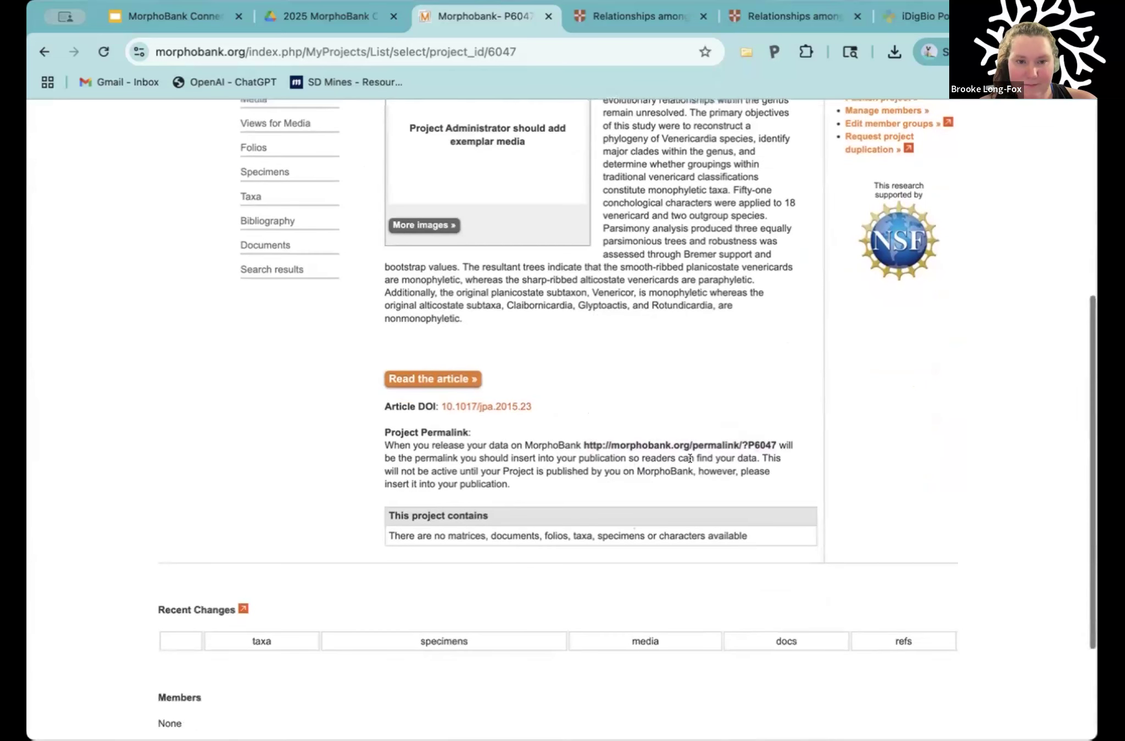
scroll(704, 352, up, 8)
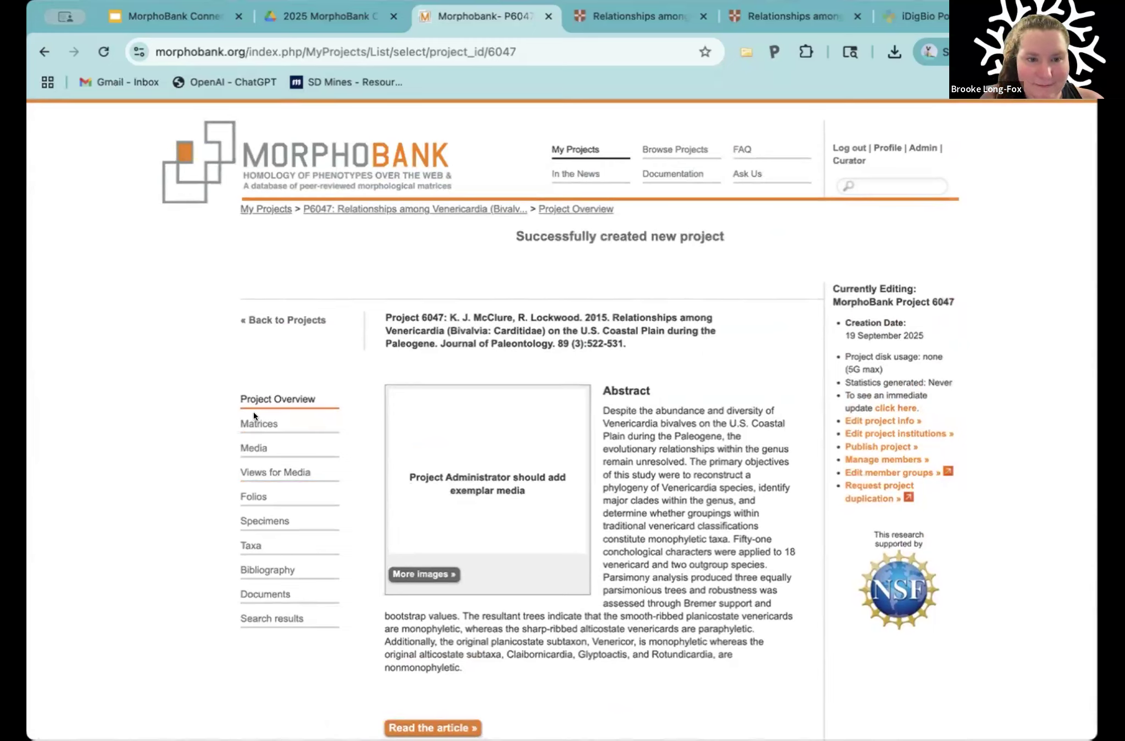
Step: Open the project's taxa page, and view the Venericardia article's PDF from its Cambridge Core page
click(240, 541)
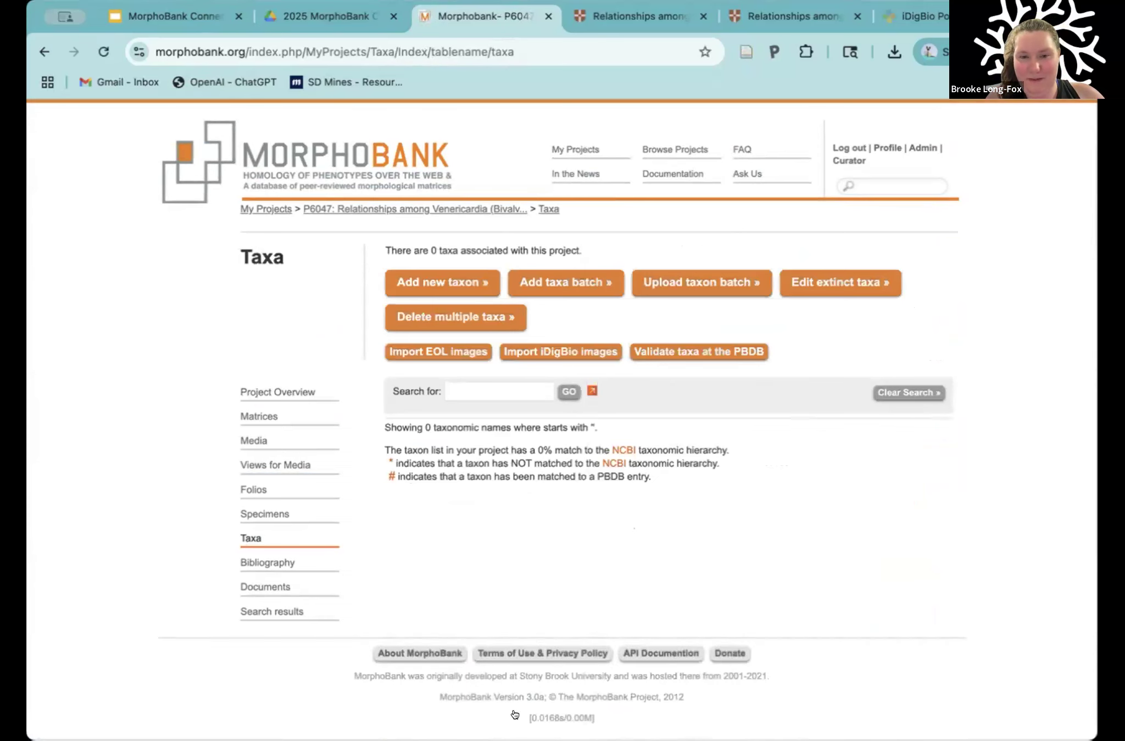
click(652, 20)
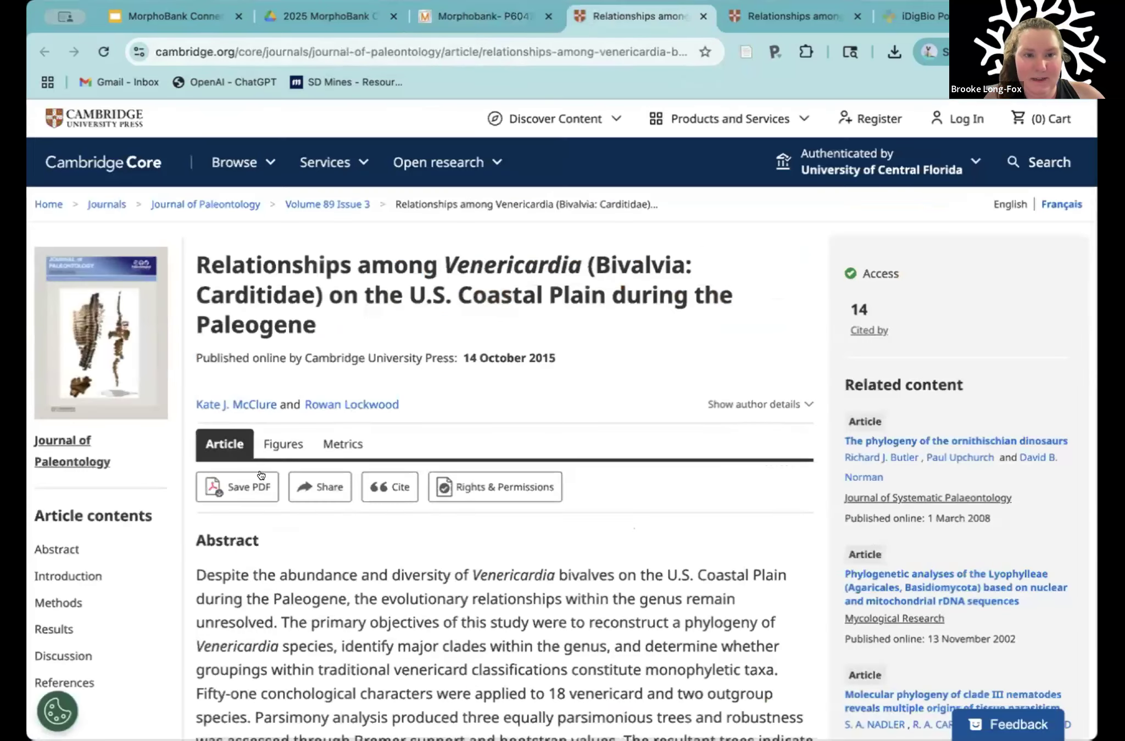
right_click(245, 482)
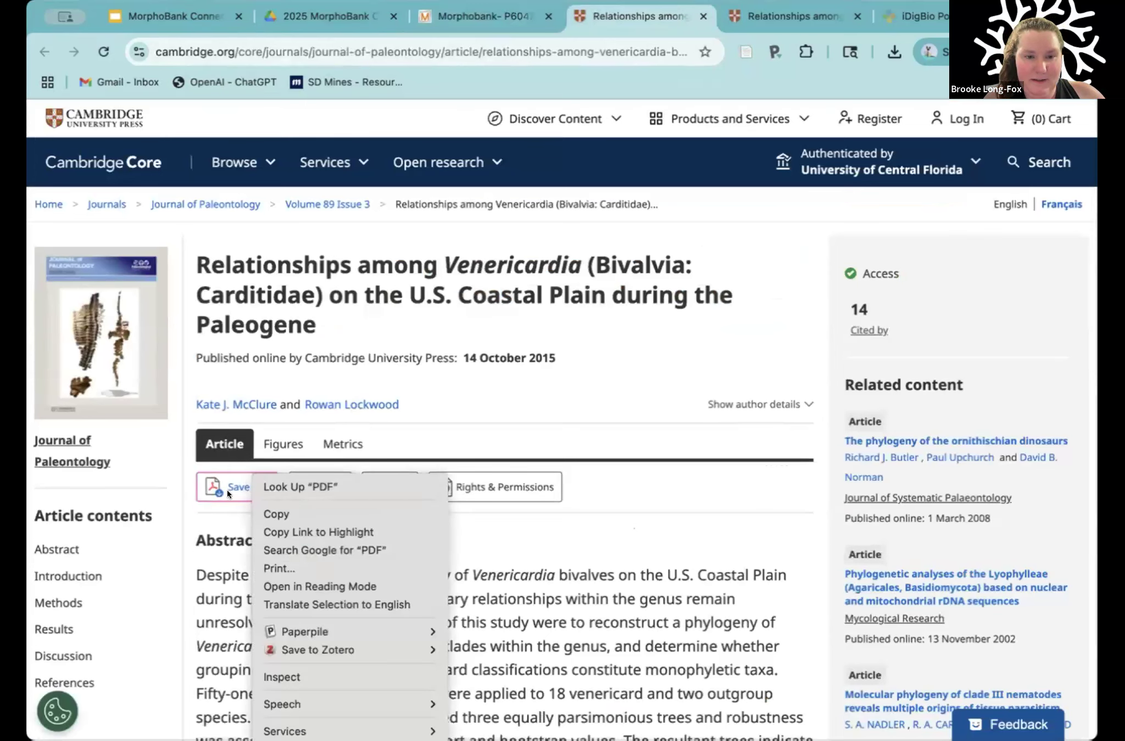
click(219, 484)
click(221, 486)
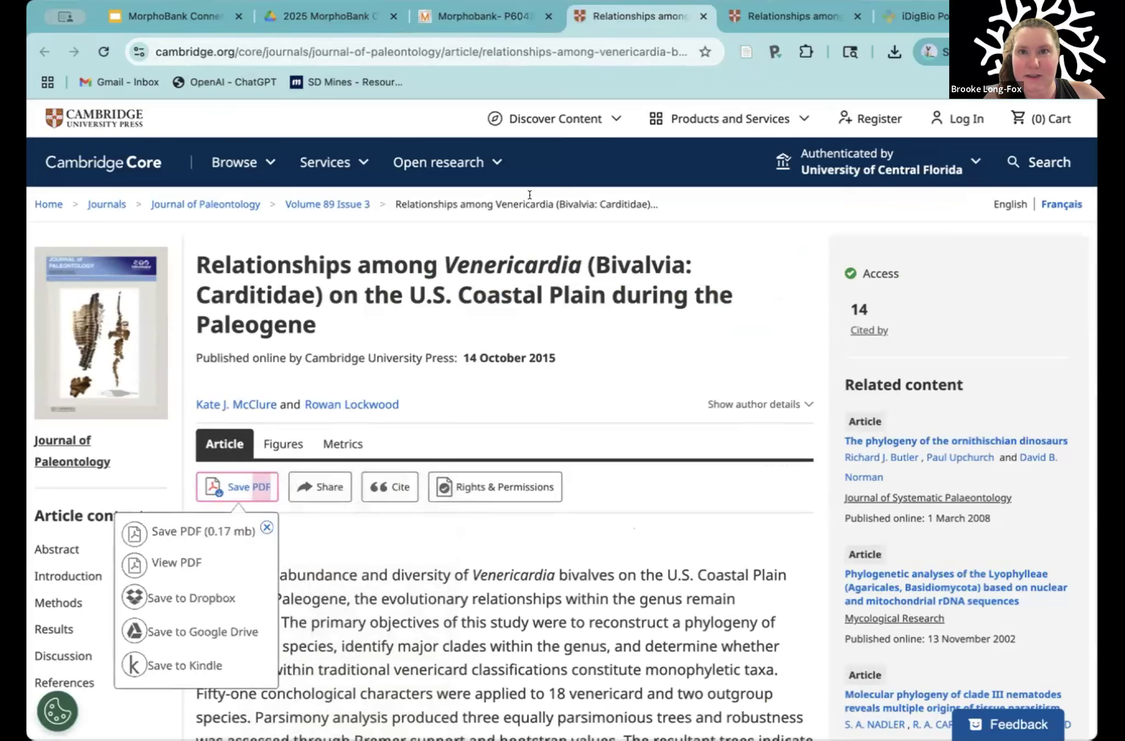
click(164, 568)
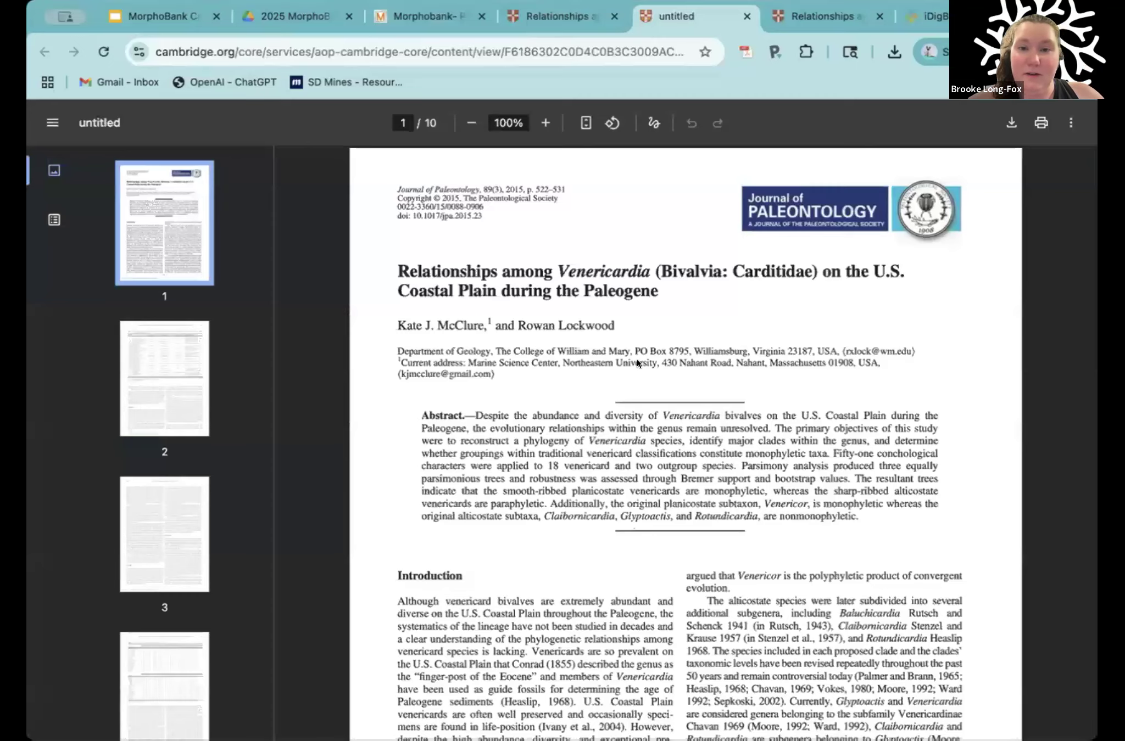
Step: Find the Table 2 character data matrix in the PDF and highlight the last character number and the species names
scroll(587, 430, down, 7)
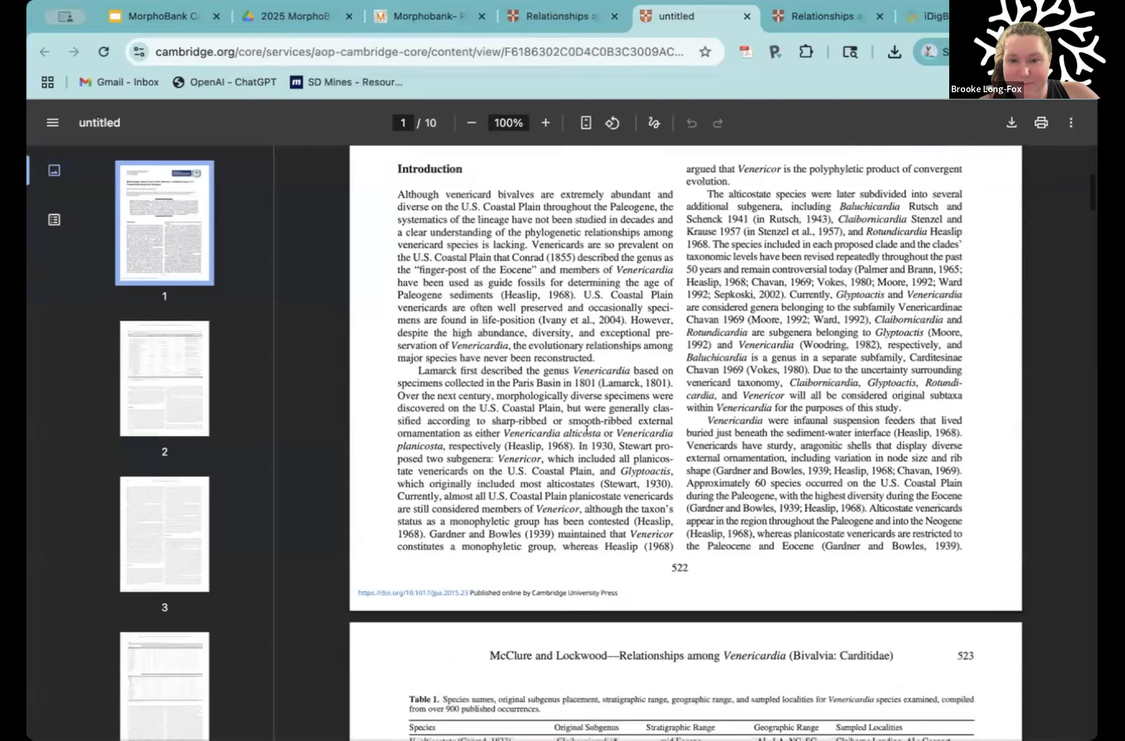
scroll(586, 430, down, 20)
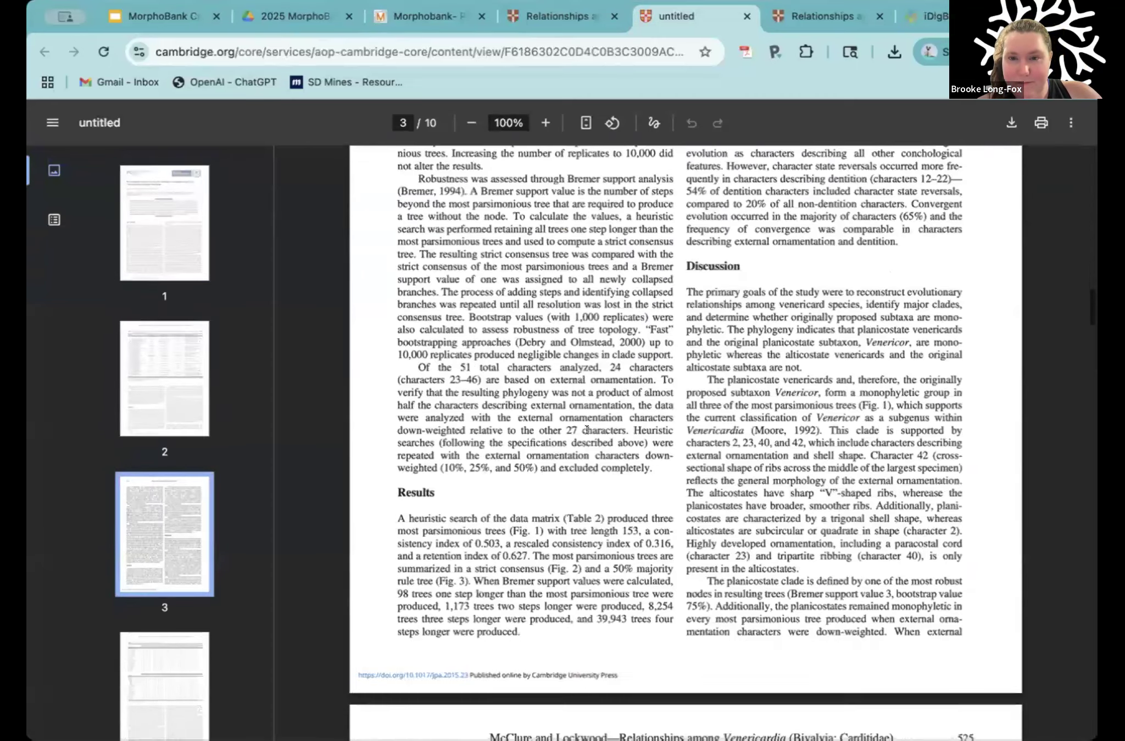
scroll(586, 430, down, 9)
scroll(587, 430, down, 1)
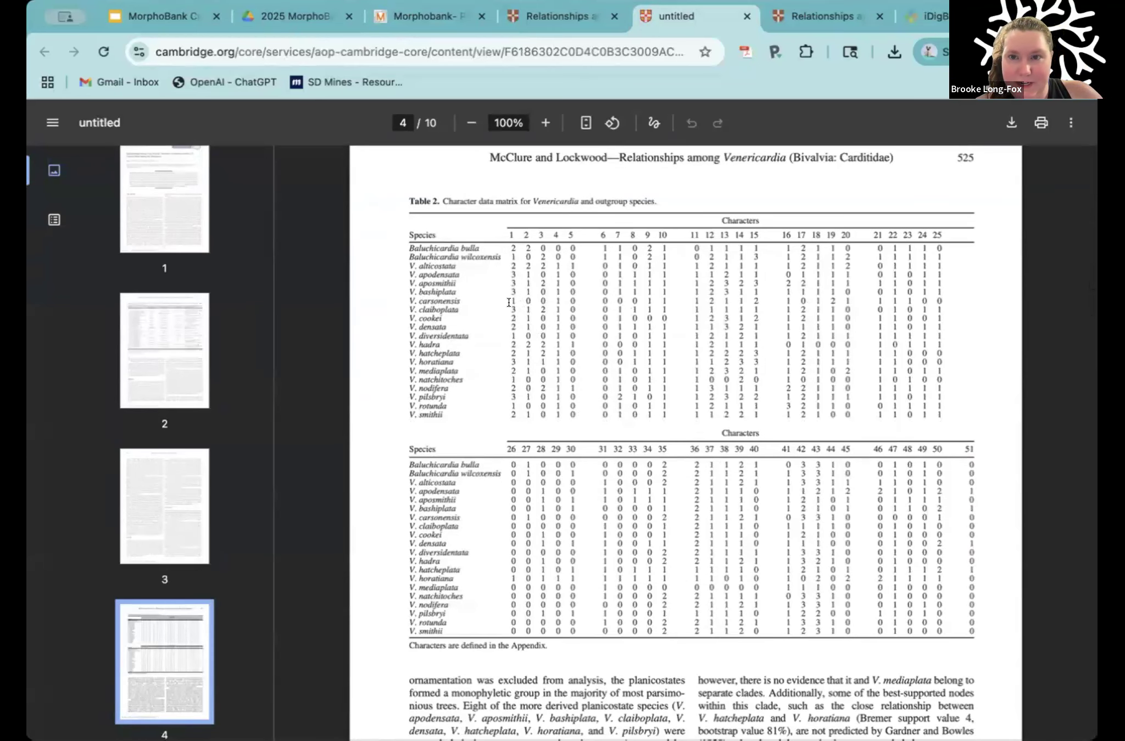
double_click(970, 444)
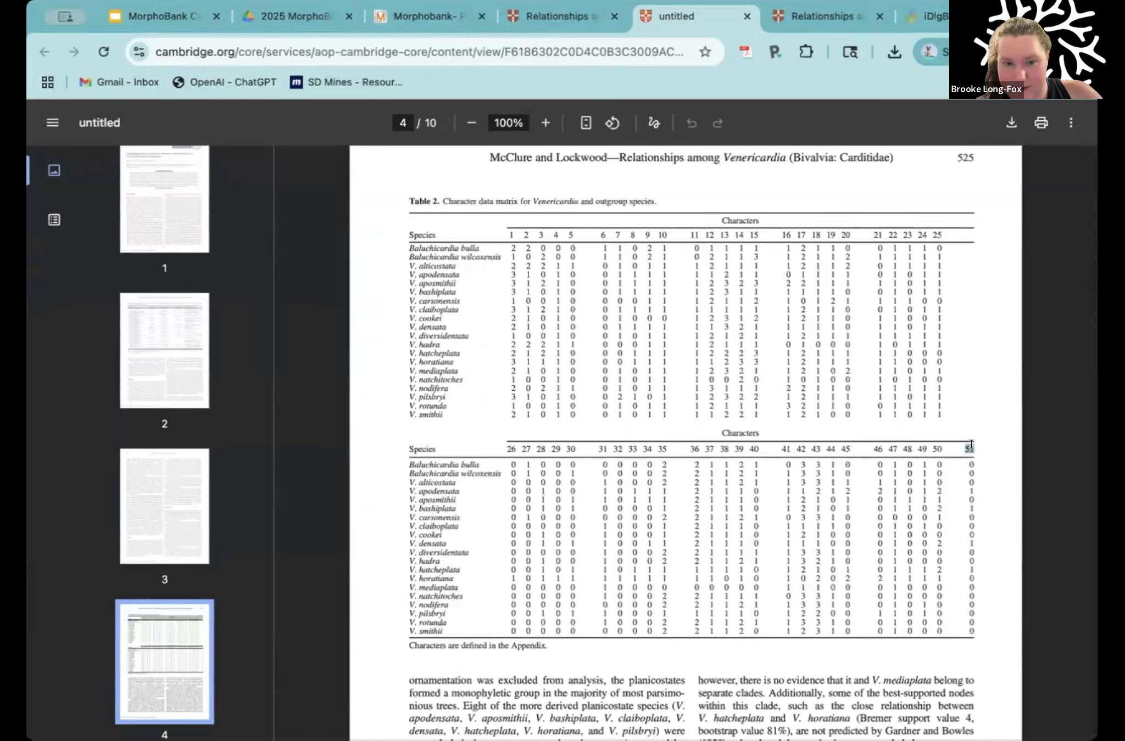
drag(413, 244, 431, 409)
click(432, 409)
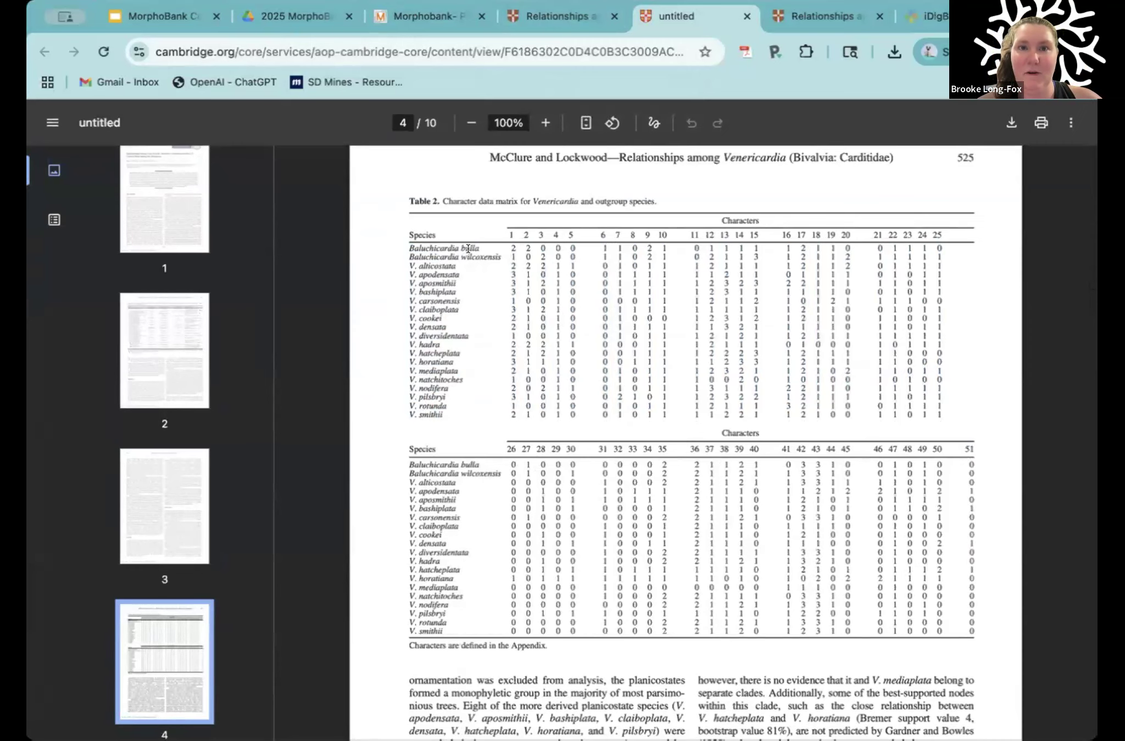
Step: Start a new single taxon in the MorphoBank project and copy the name Baluchicardia bulla from Table 2 of the PDF
click(412, 8)
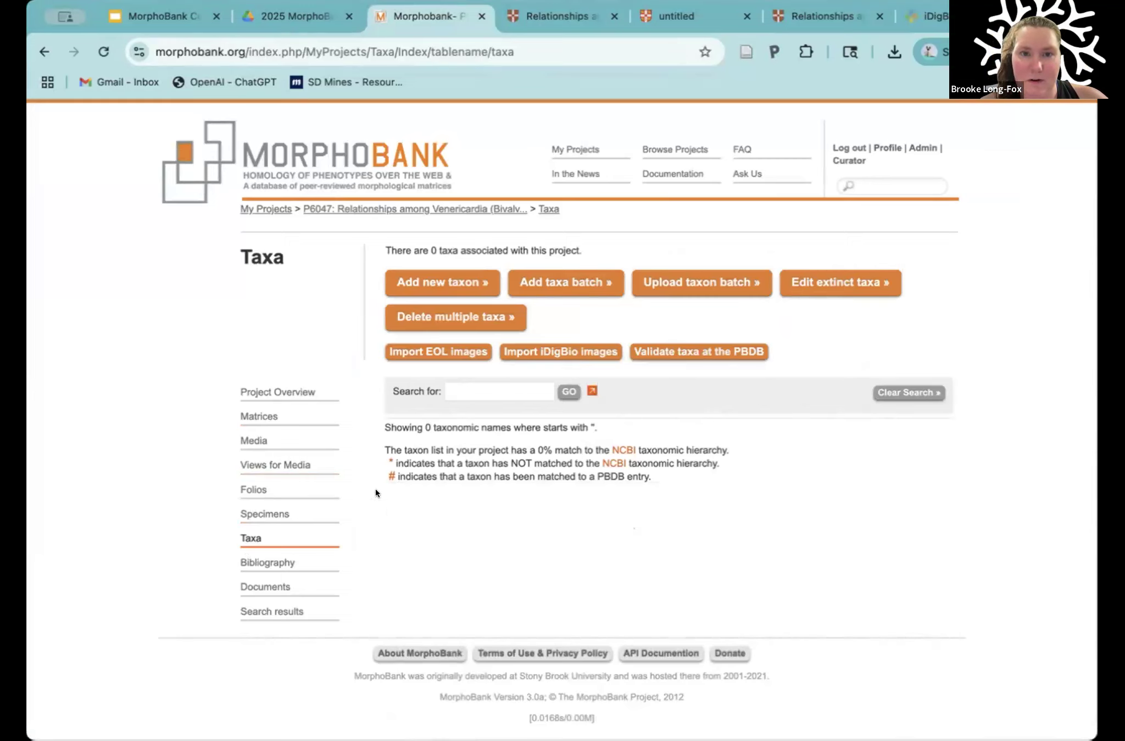
click(445, 277)
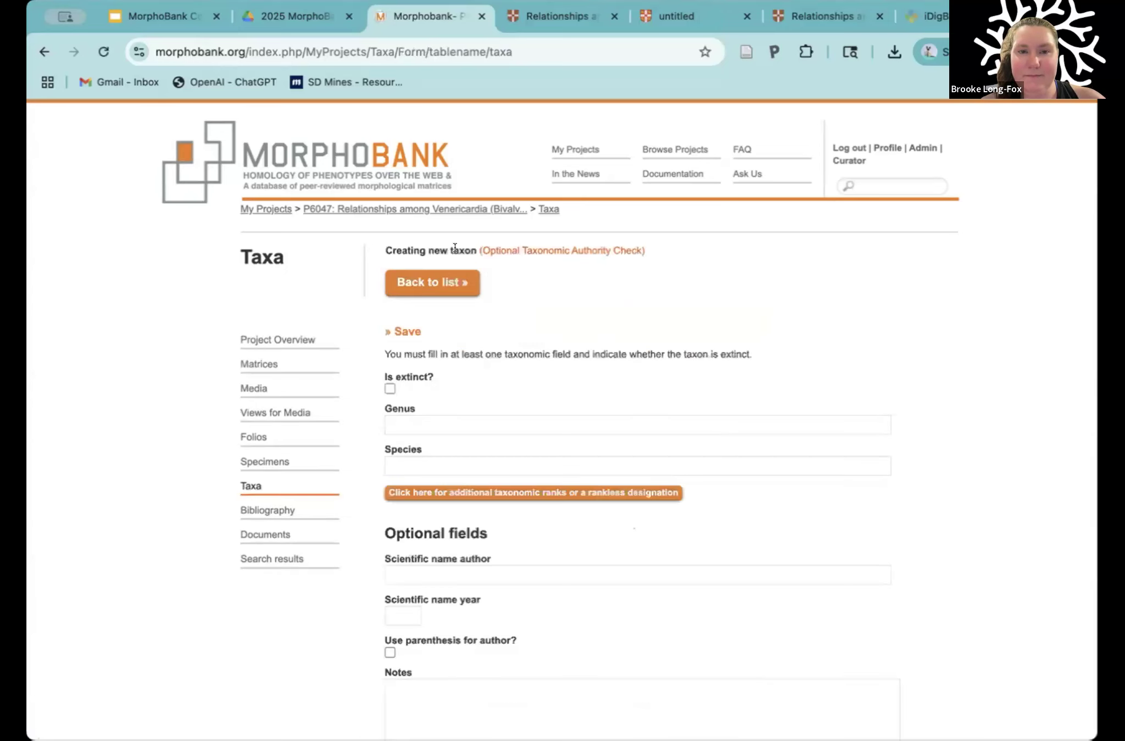
click(680, 17)
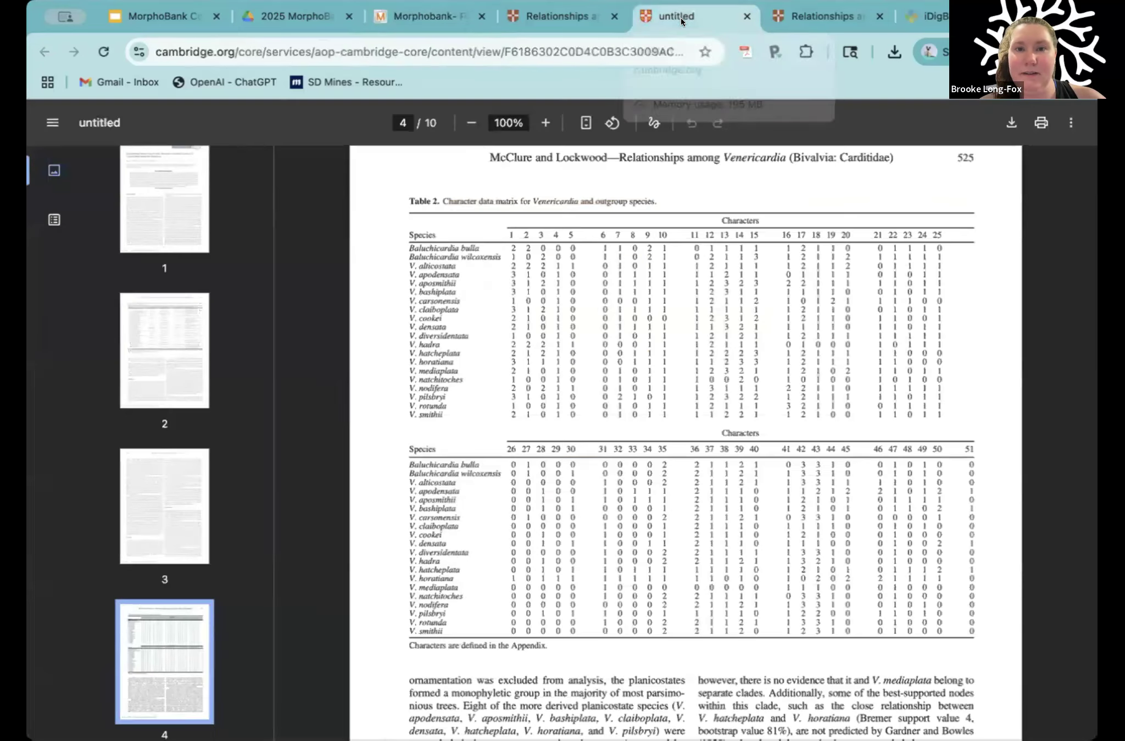
drag(478, 247, 416, 243)
key(super+c)
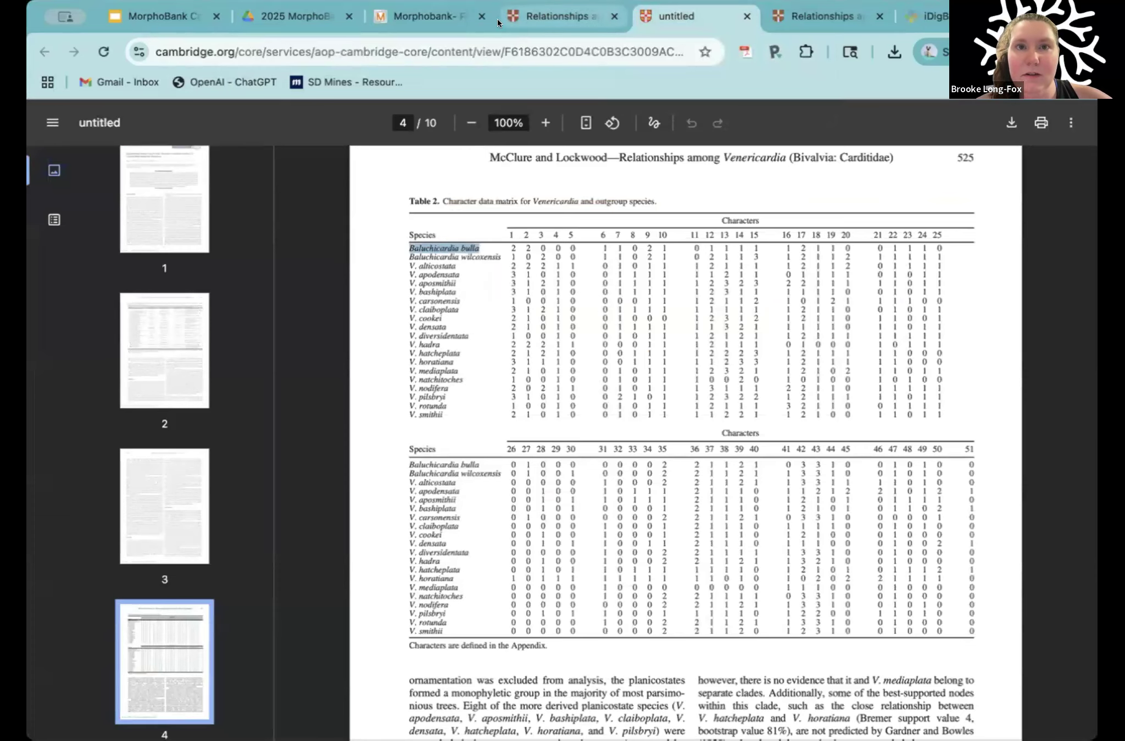
Step: Fill in the new taxon's genus as Baluchicardia and its species as bulla using the copied name
click(429, 17)
click(401, 418)
key(super+v)
drag(481, 420, 451, 420)
key(super+x)
click(414, 466)
key(super+v)
Step: Examine the extinct option and the optional author, year, parenthesis and notes fields of the new taxon form
scroll(507, 378, down, 2)
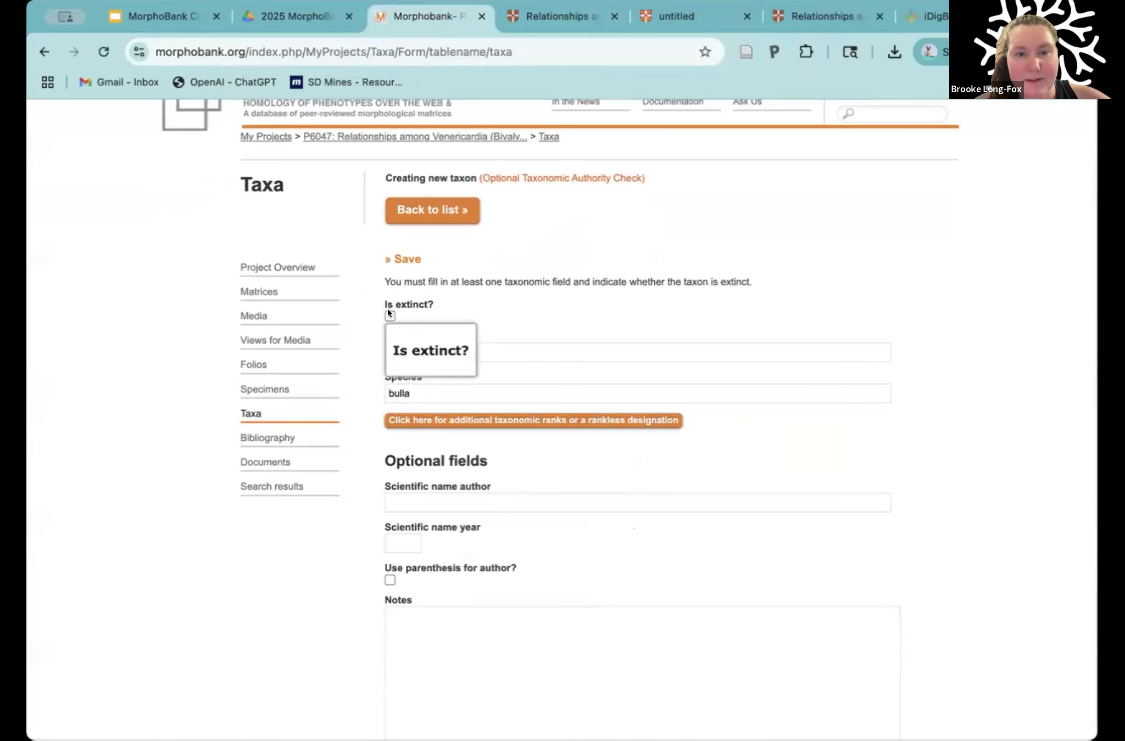
scroll(544, 307, down, 3)
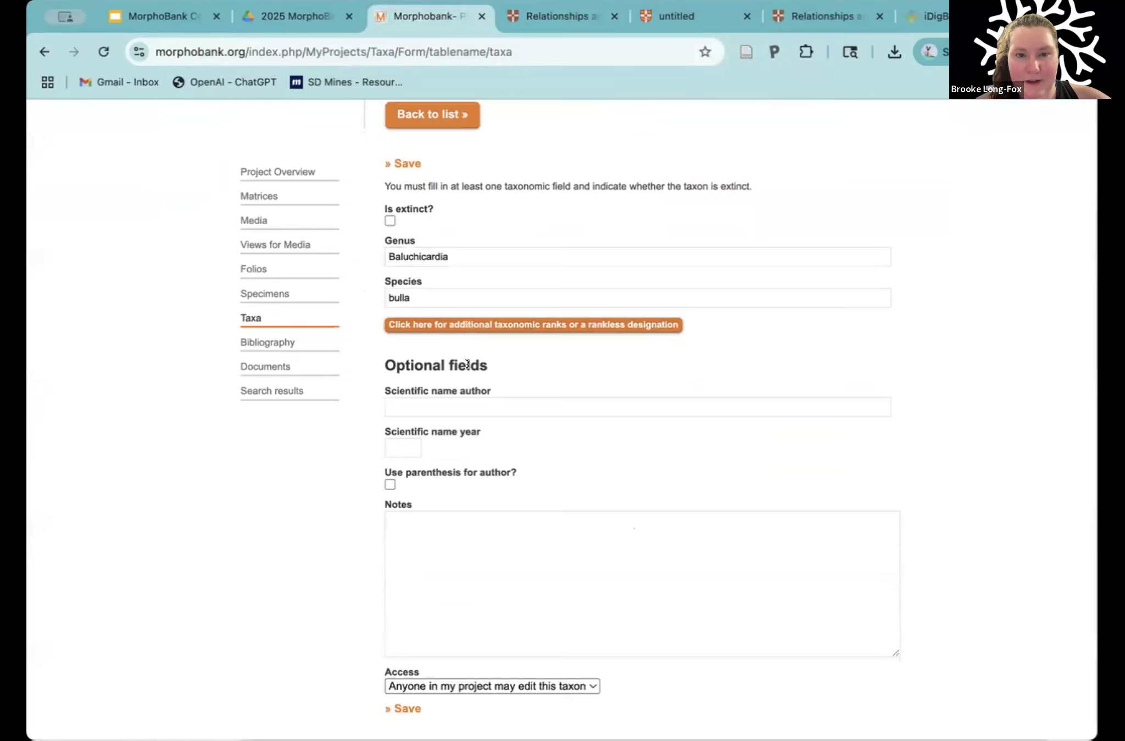
scroll(439, 360, down, 2)
click(417, 355)
scroll(416, 329, down, 2)
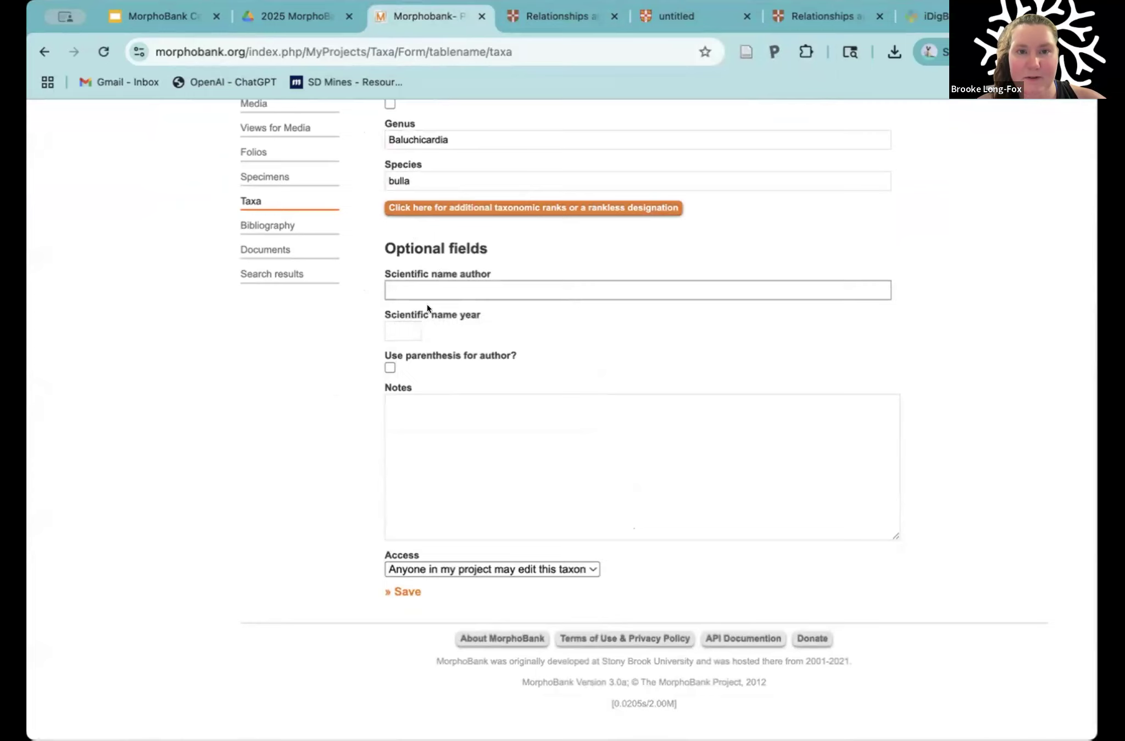
click(404, 325)
click(533, 322)
scroll(541, 346, down, 1)
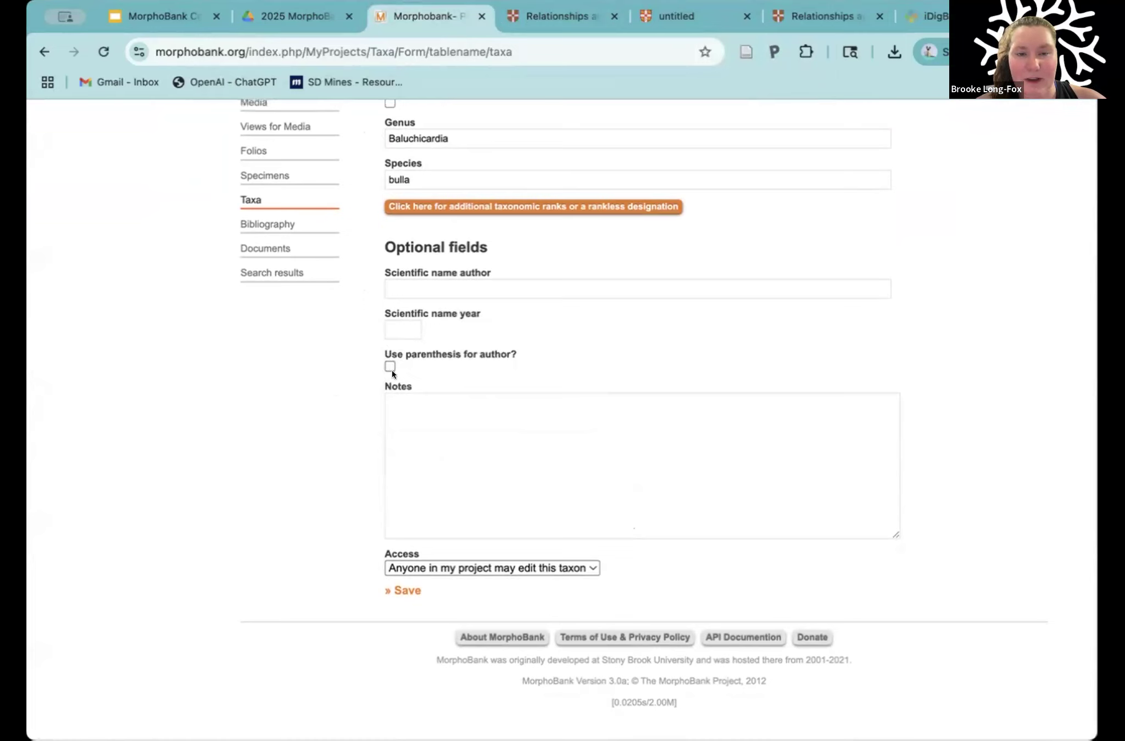
click(439, 417)
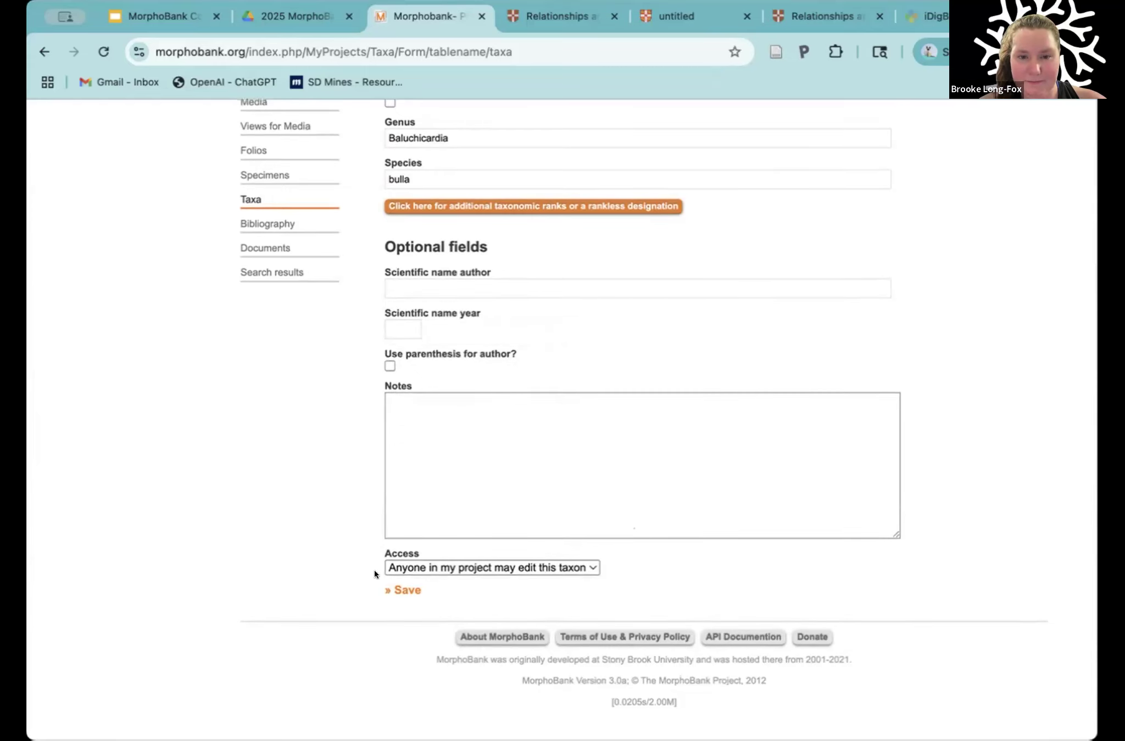
Step: Try restricting the taxon's access to its owner only, and restore editing for anyone in the project
mouse_move(415, 551)
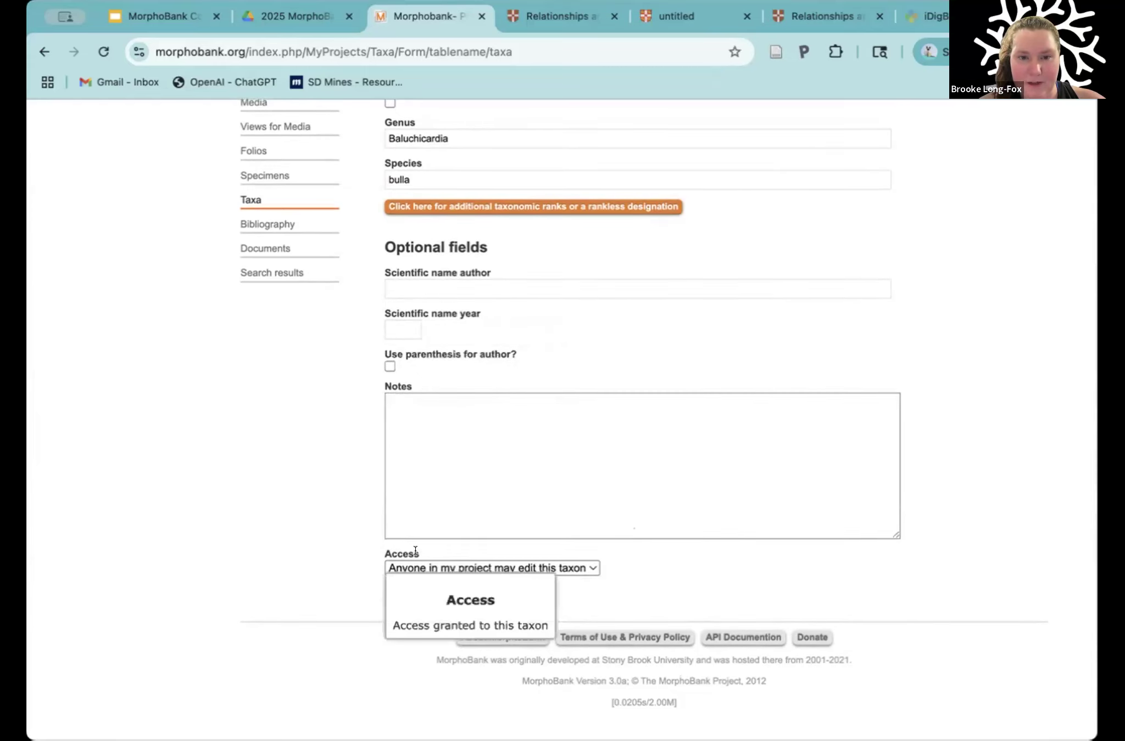
click(455, 565)
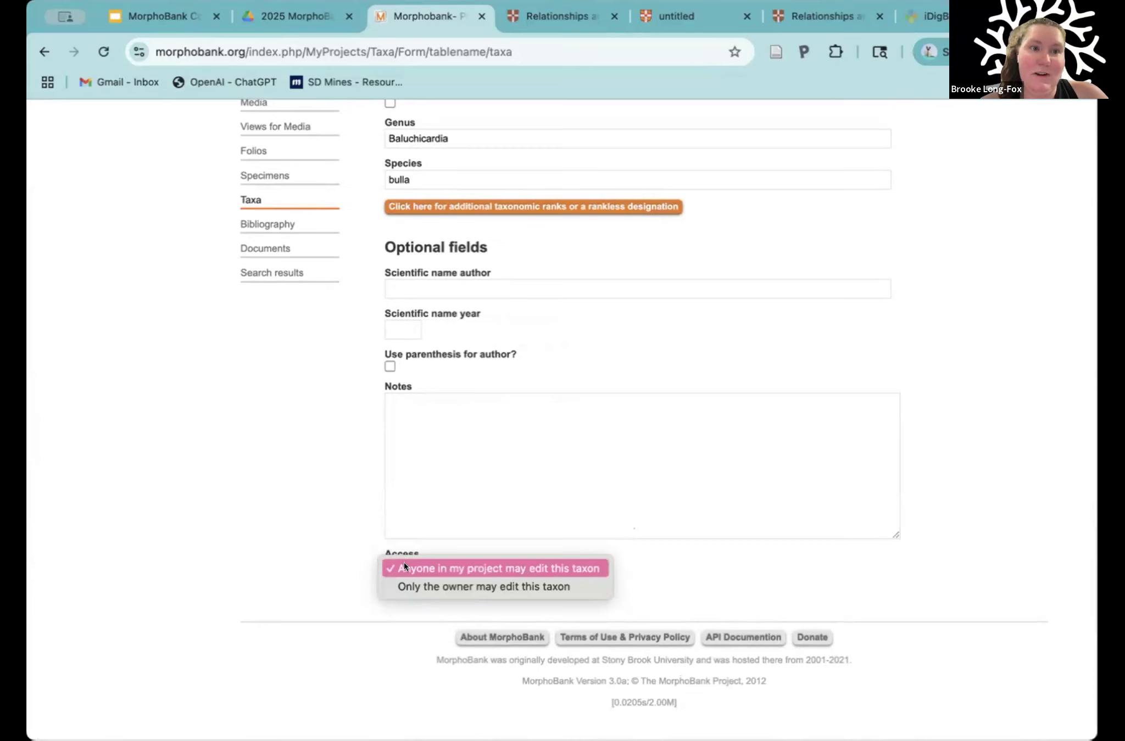
click(440, 584)
click(439, 562)
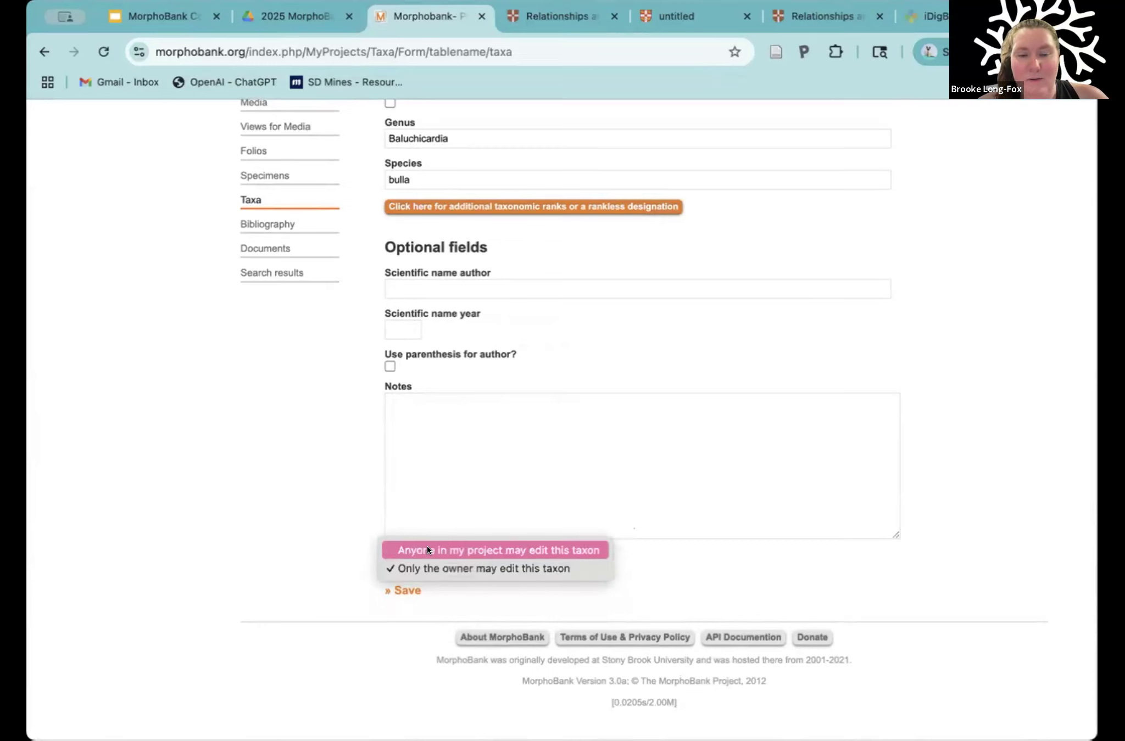
click(427, 550)
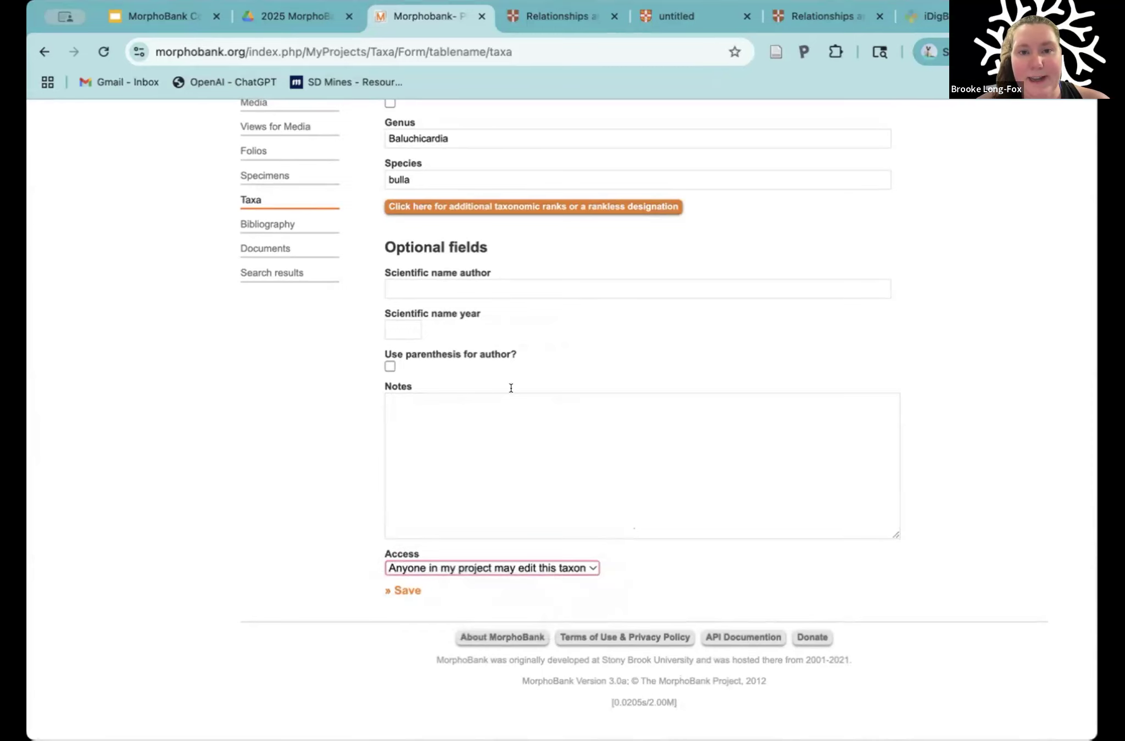
Step: Highlight the scientific name author label and review the access choices, keeping editing open to anyone in the project
drag(490, 273, 379, 270)
click(379, 270)
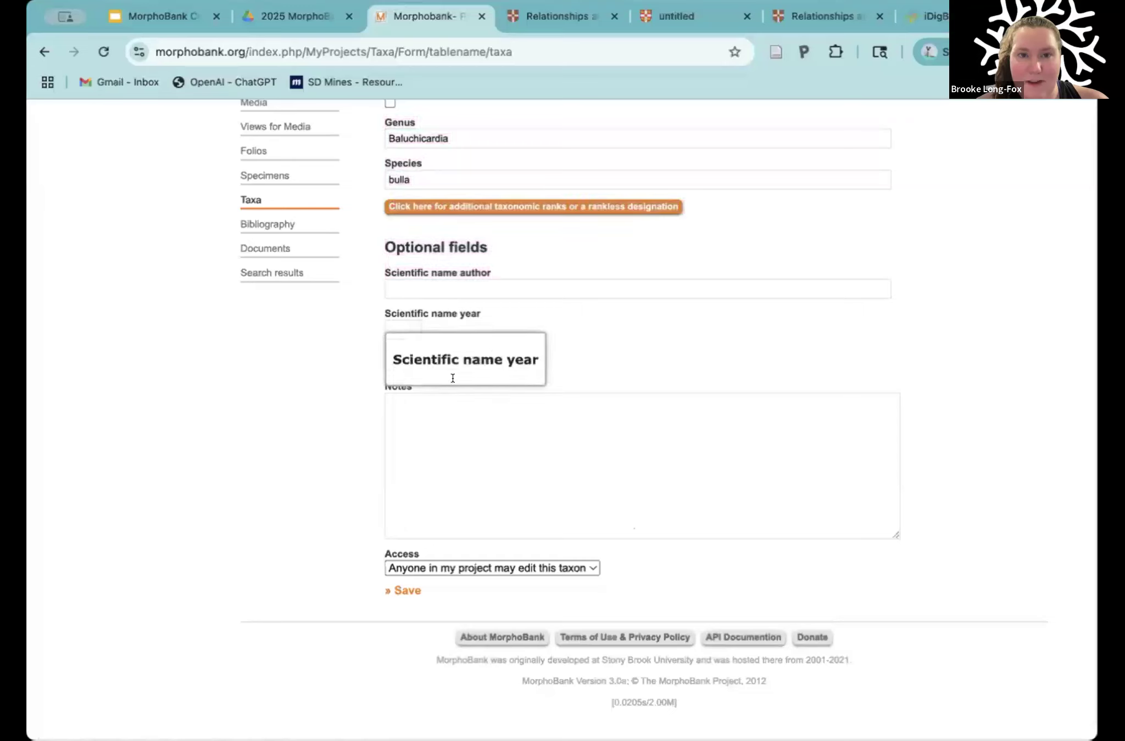
click(464, 561)
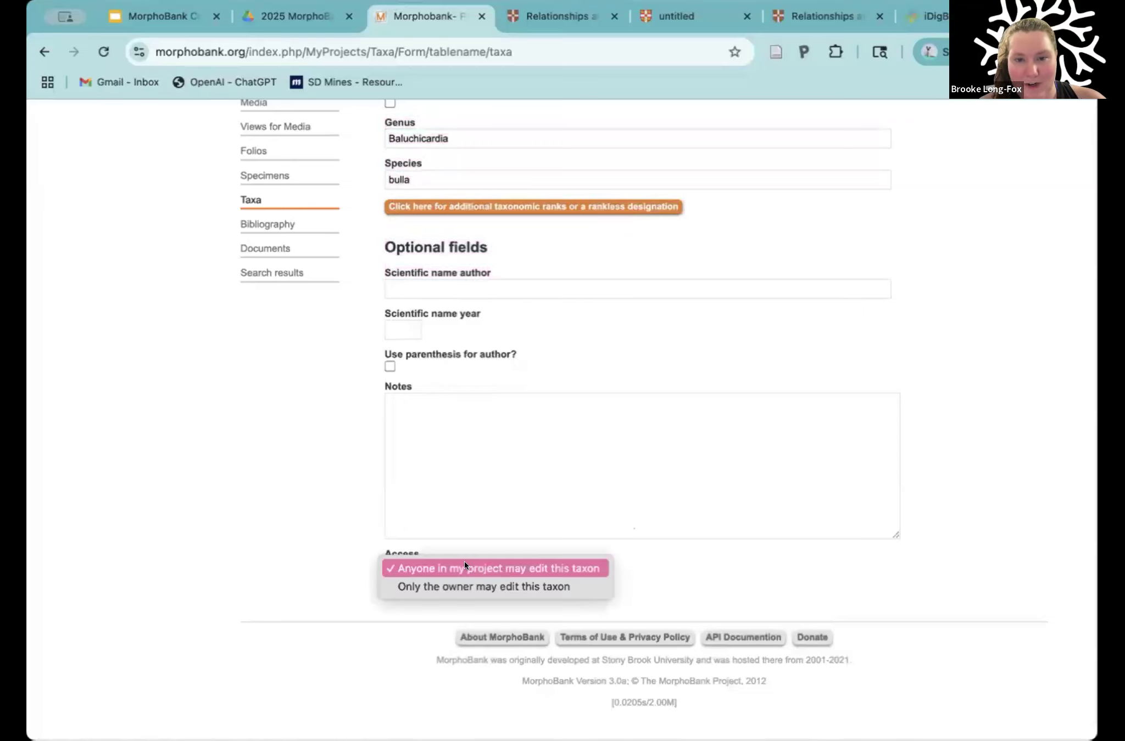
click(502, 568)
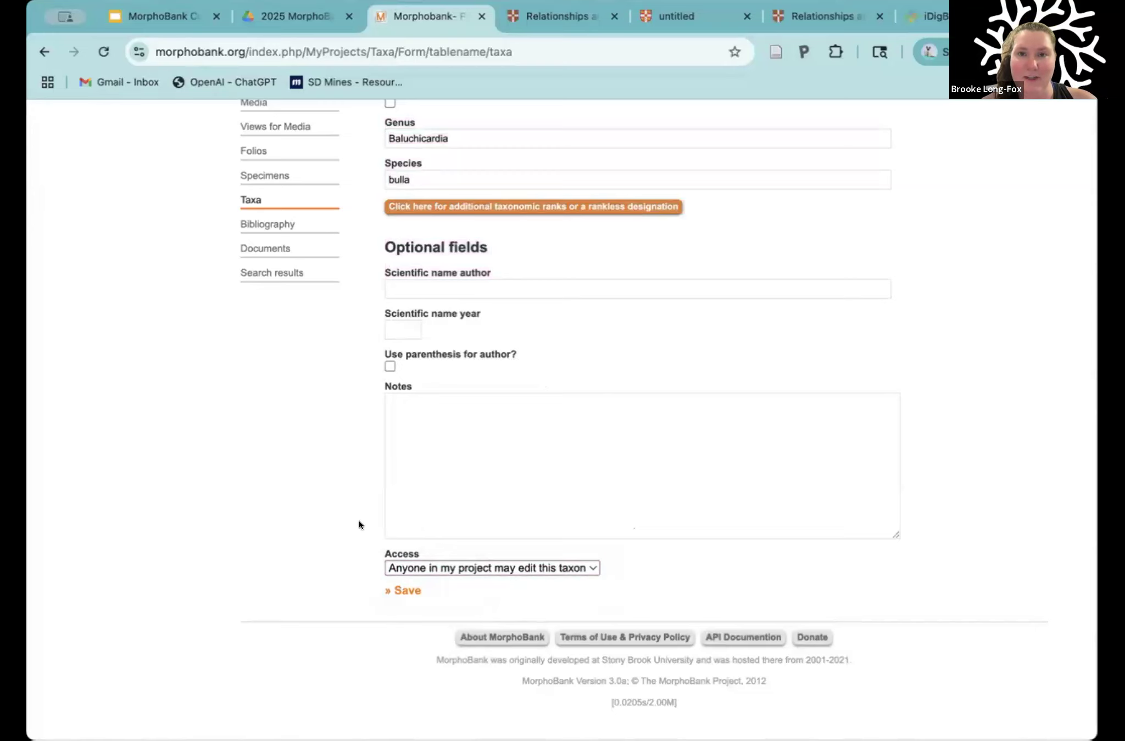
Step: Save the Baluchicardia bulla taxon and highlight the confirmation text above the form
scroll(359, 526, up, 1)
scroll(379, 571, down, 1)
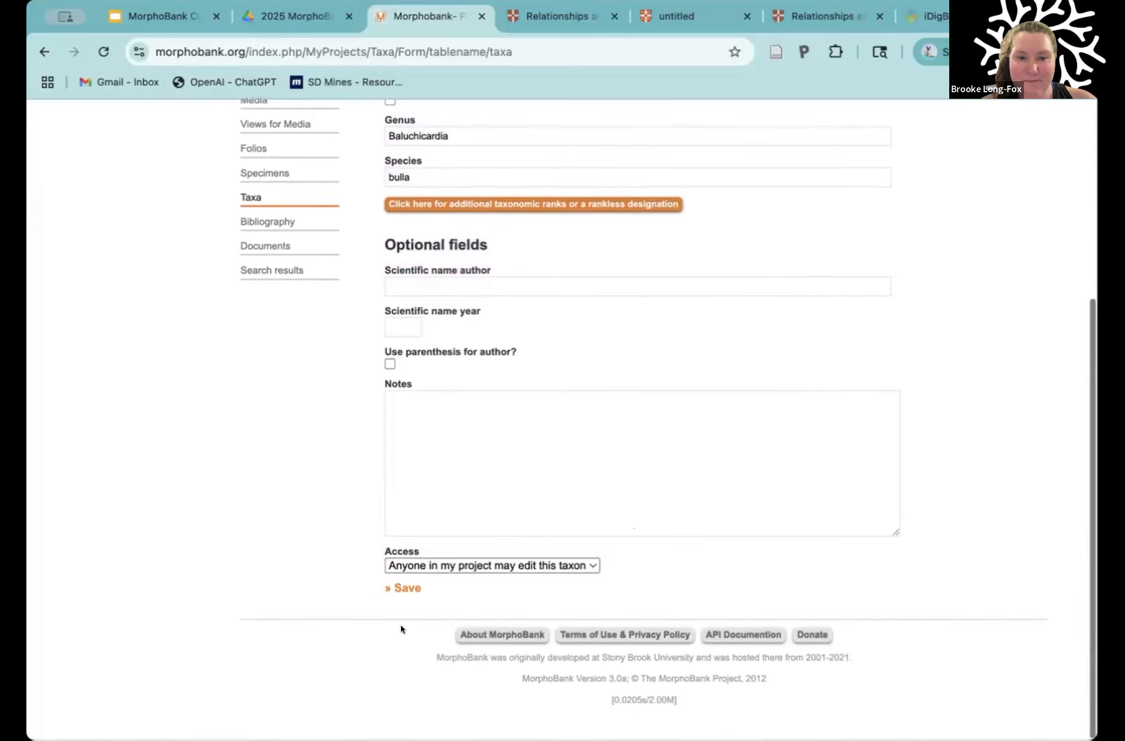
click(399, 591)
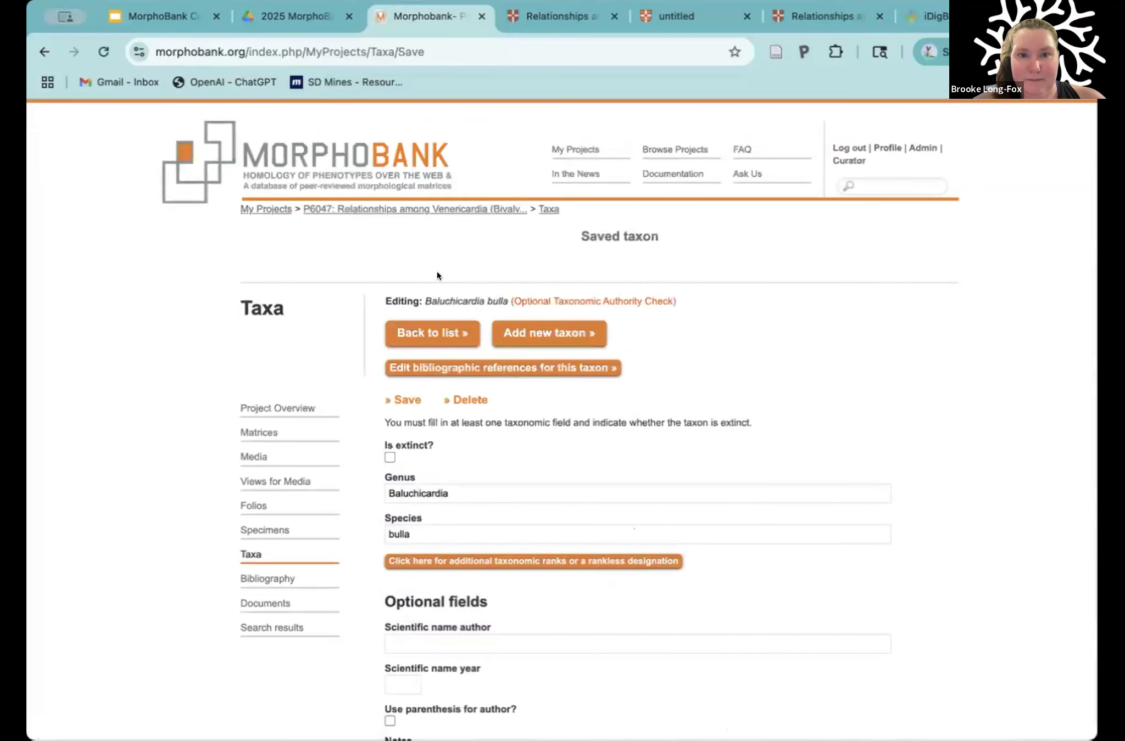
drag(582, 222, 654, 236)
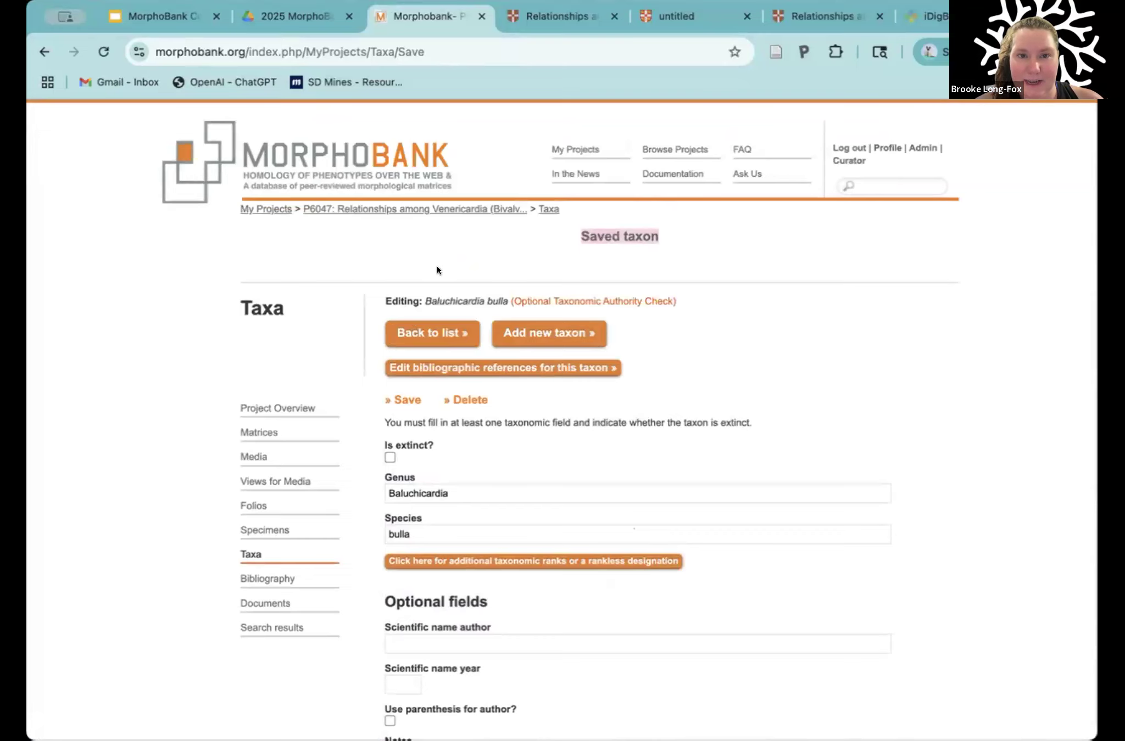
Step: Return to the project's taxa list, and highlight Baluchicardia wilcoxensis in Table 2 of the article PDF to review the remaining species
click(418, 340)
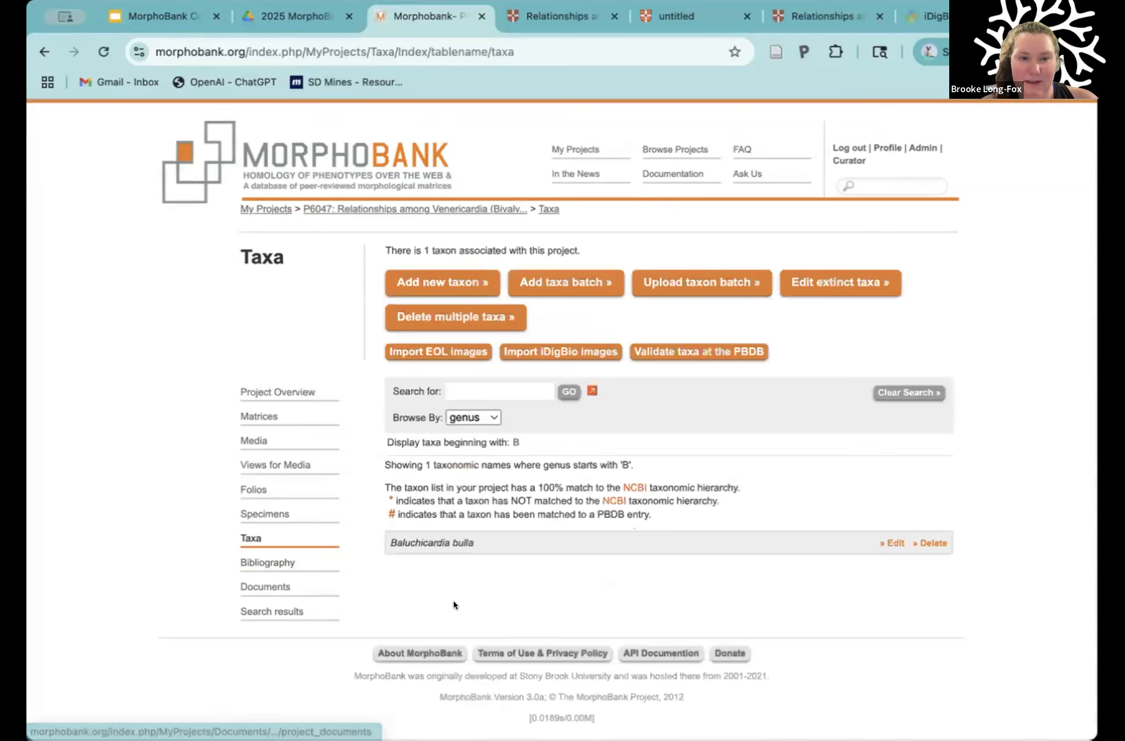
scroll(399, 529, down, 1)
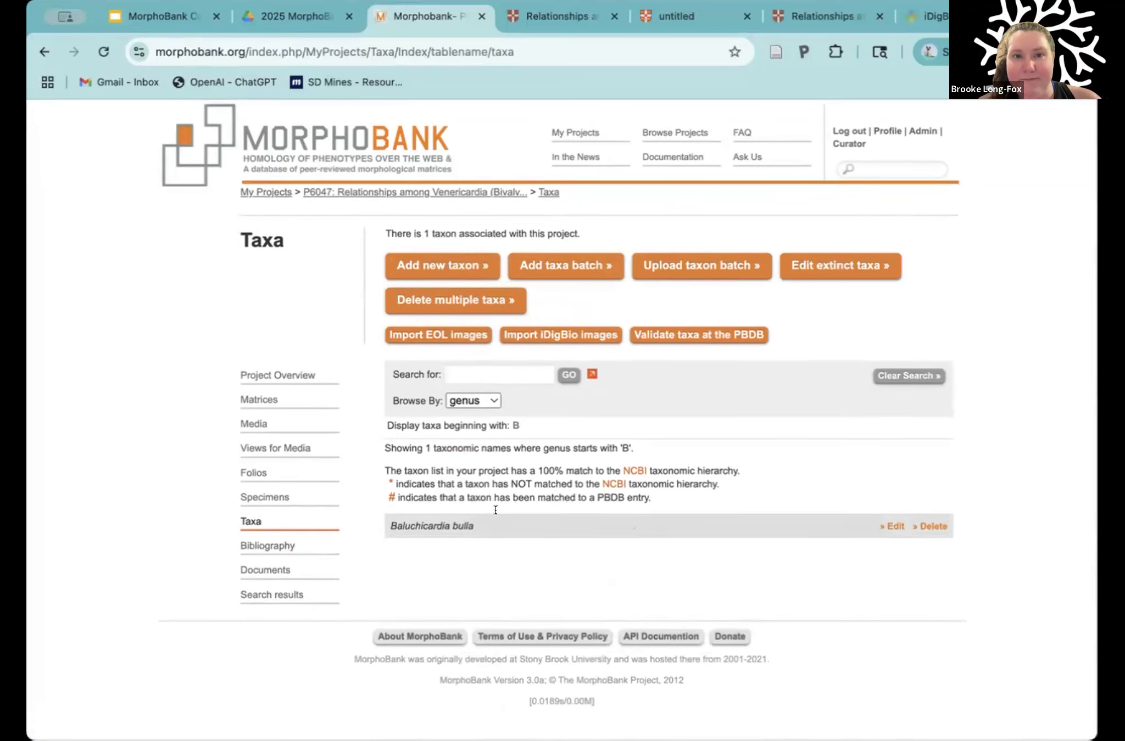
click(678, 18)
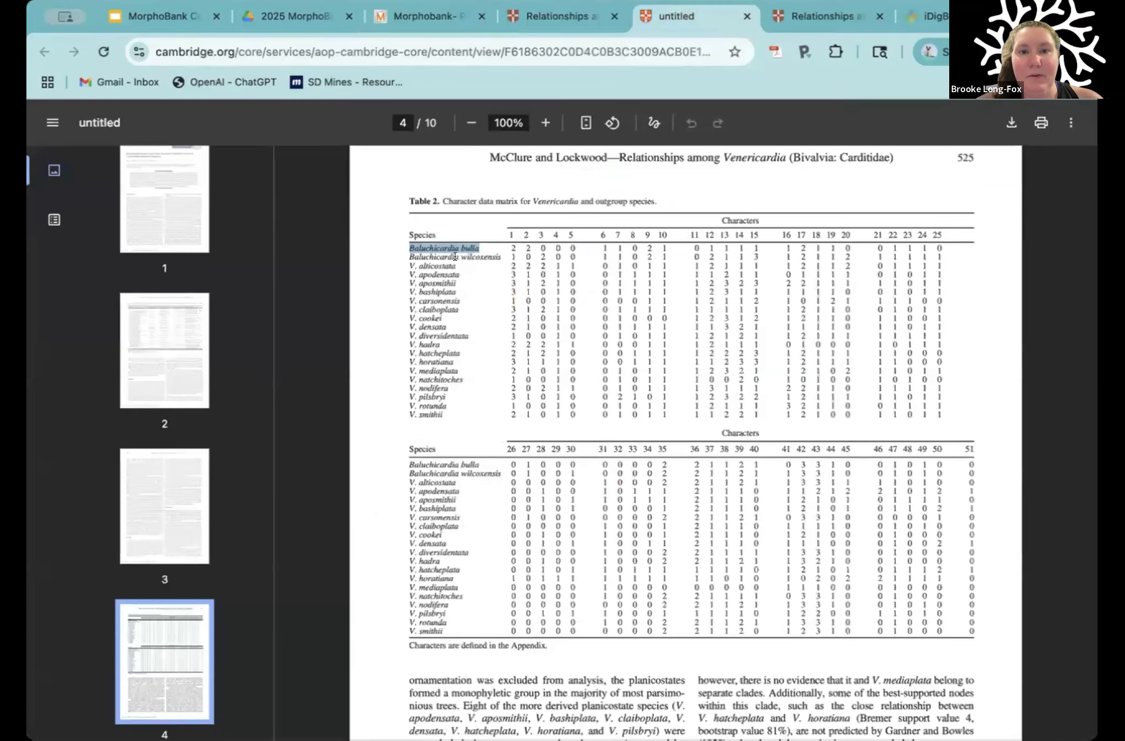
drag(407, 256, 496, 256)
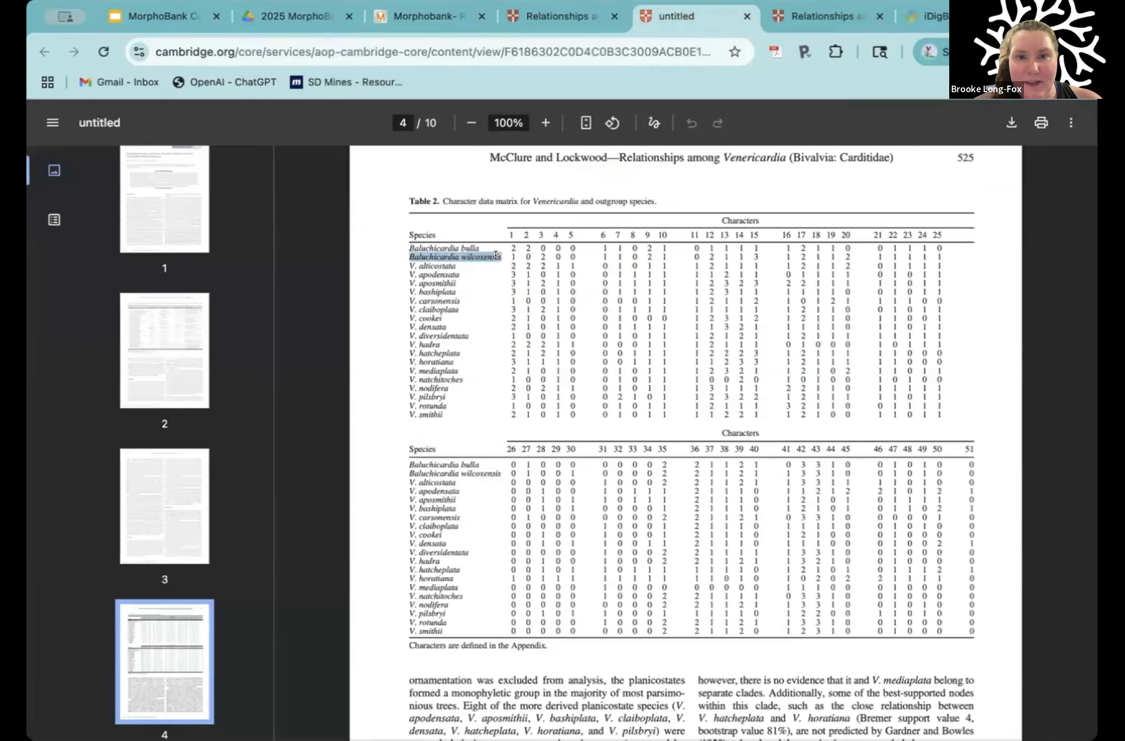
click(413, 272)
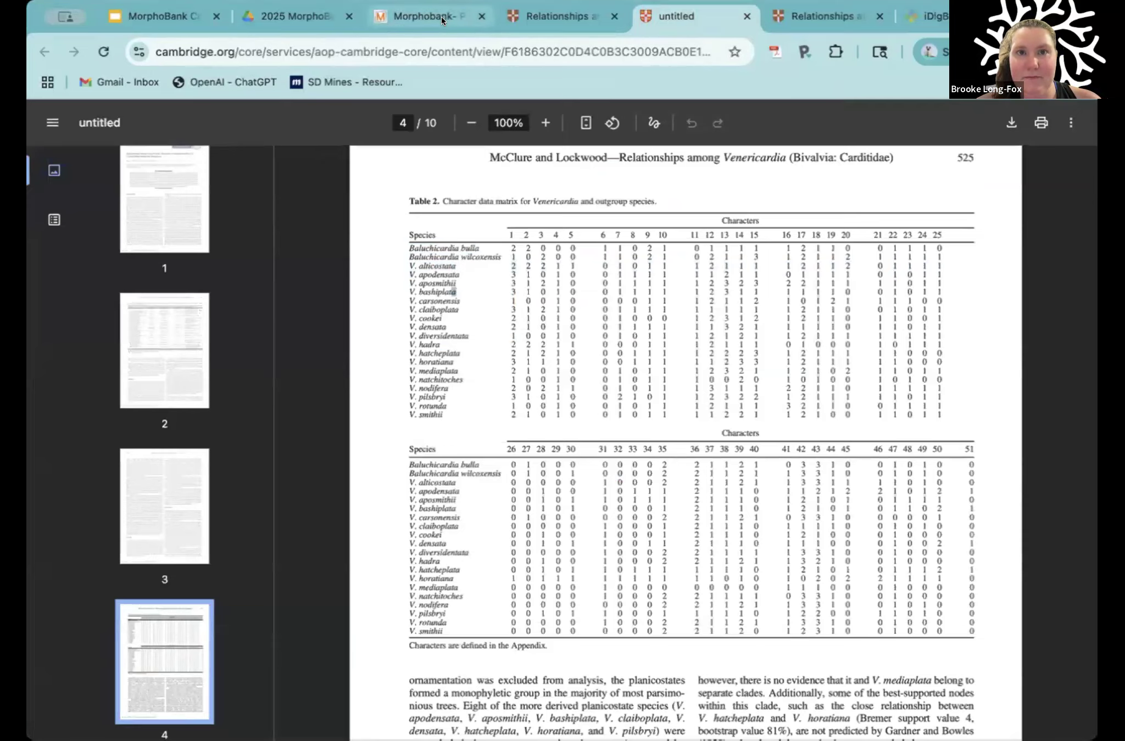
Step: Switch back to MorphoBank, examine the taxon batch upload instructions, sample file link and header rows, and return to the taxa list
click(443, 19)
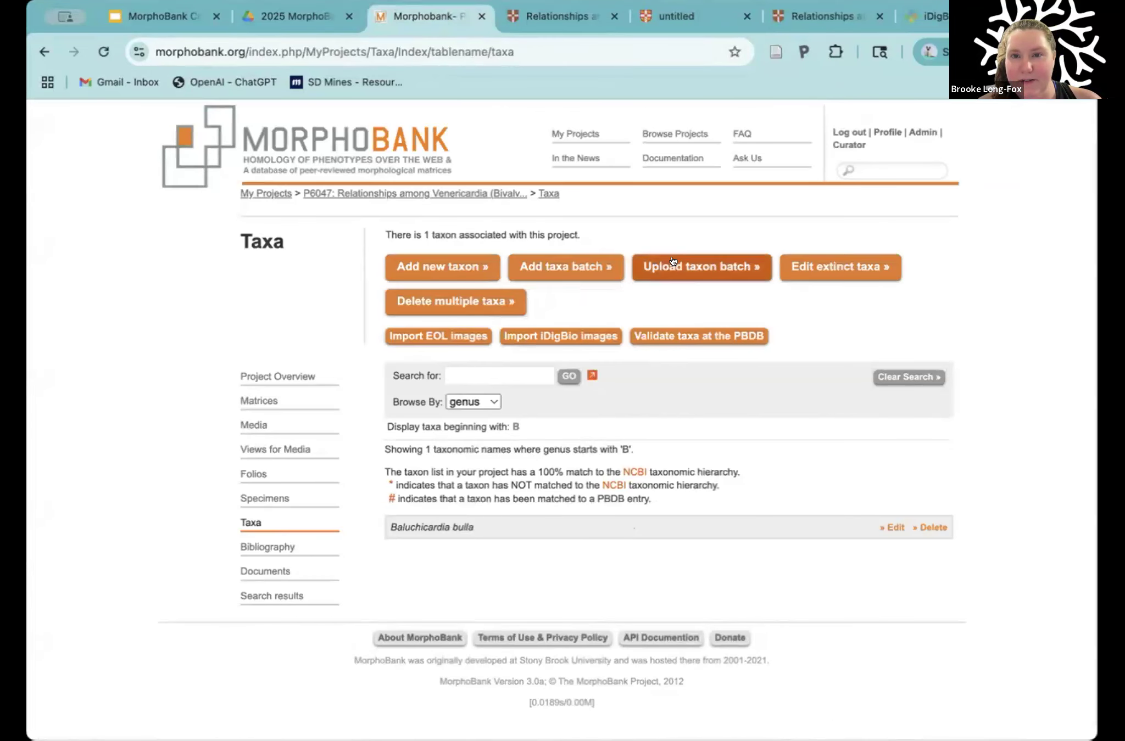
click(696, 266)
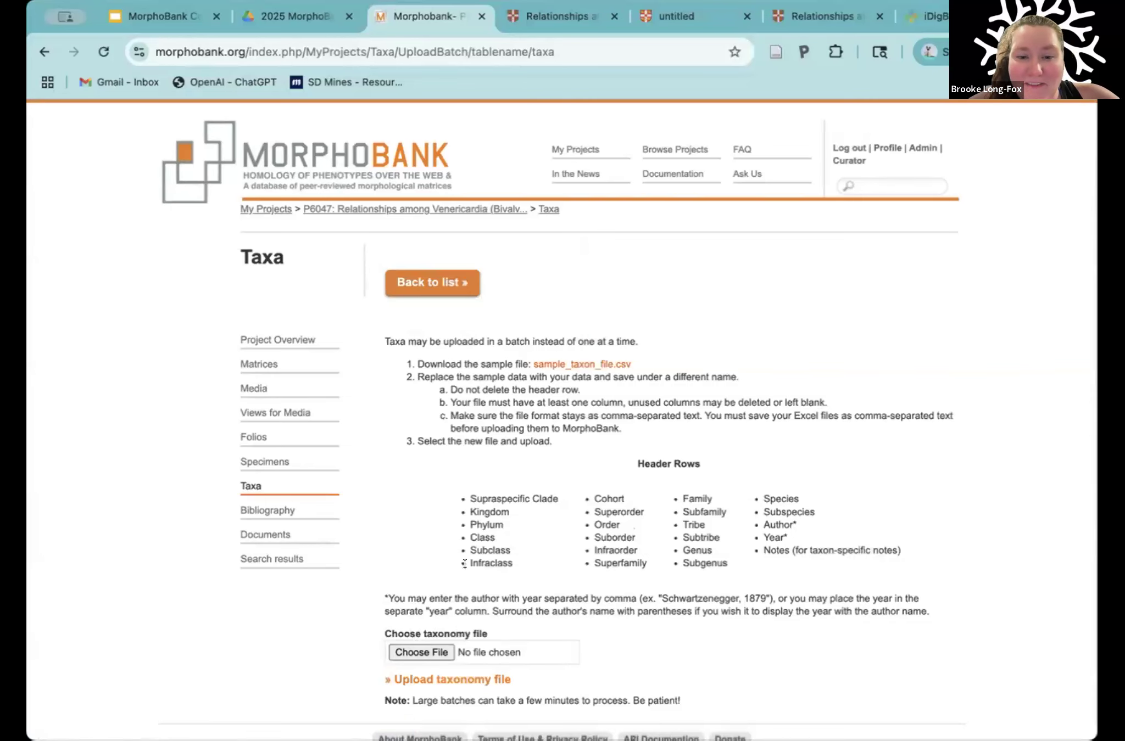
scroll(464, 564, down, 1)
scroll(464, 549, down, 2)
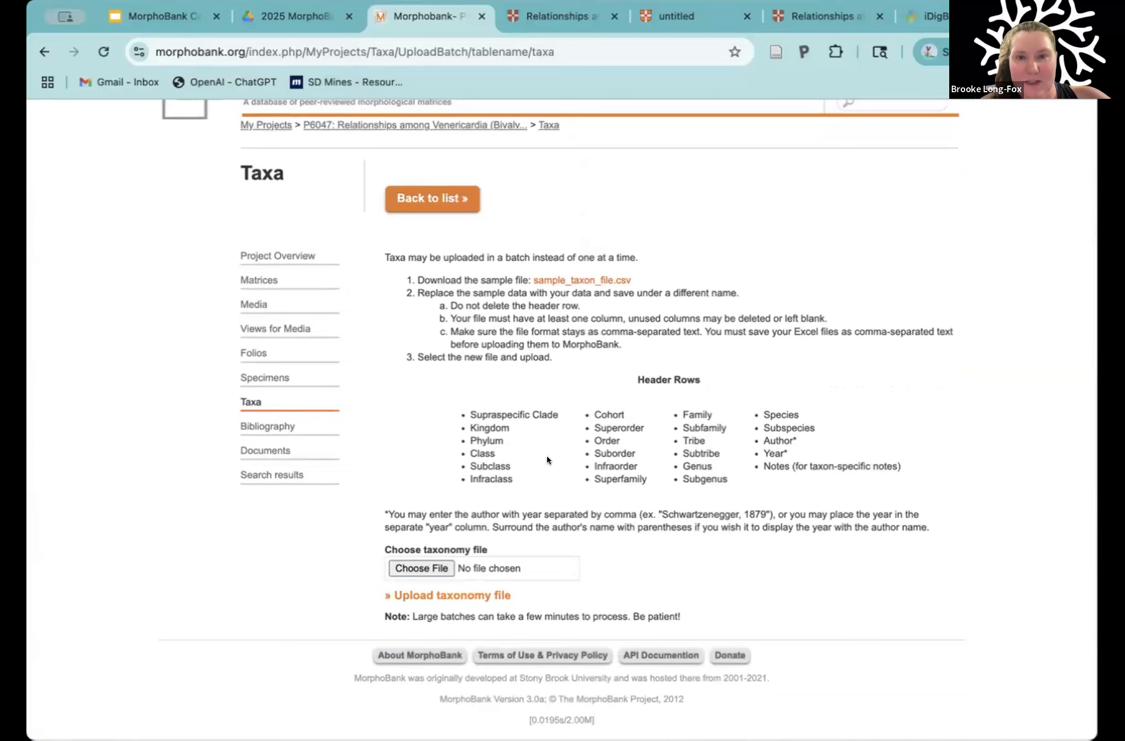
drag(616, 272, 661, 281)
click(662, 281)
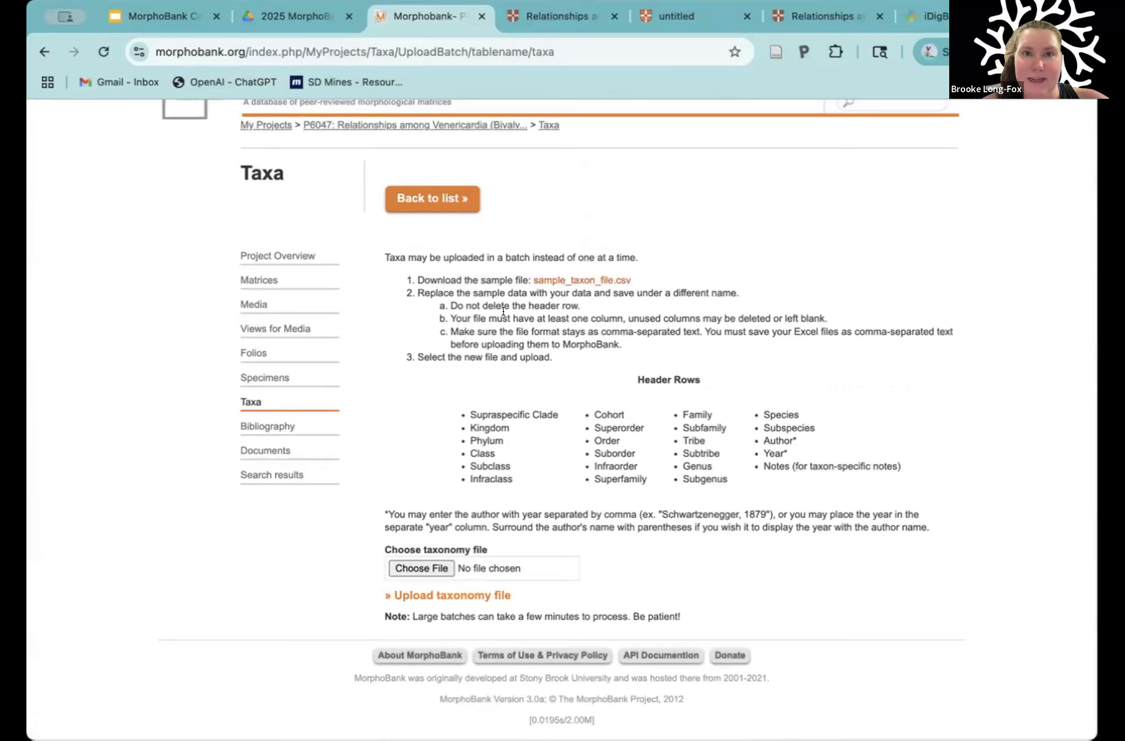
click(432, 199)
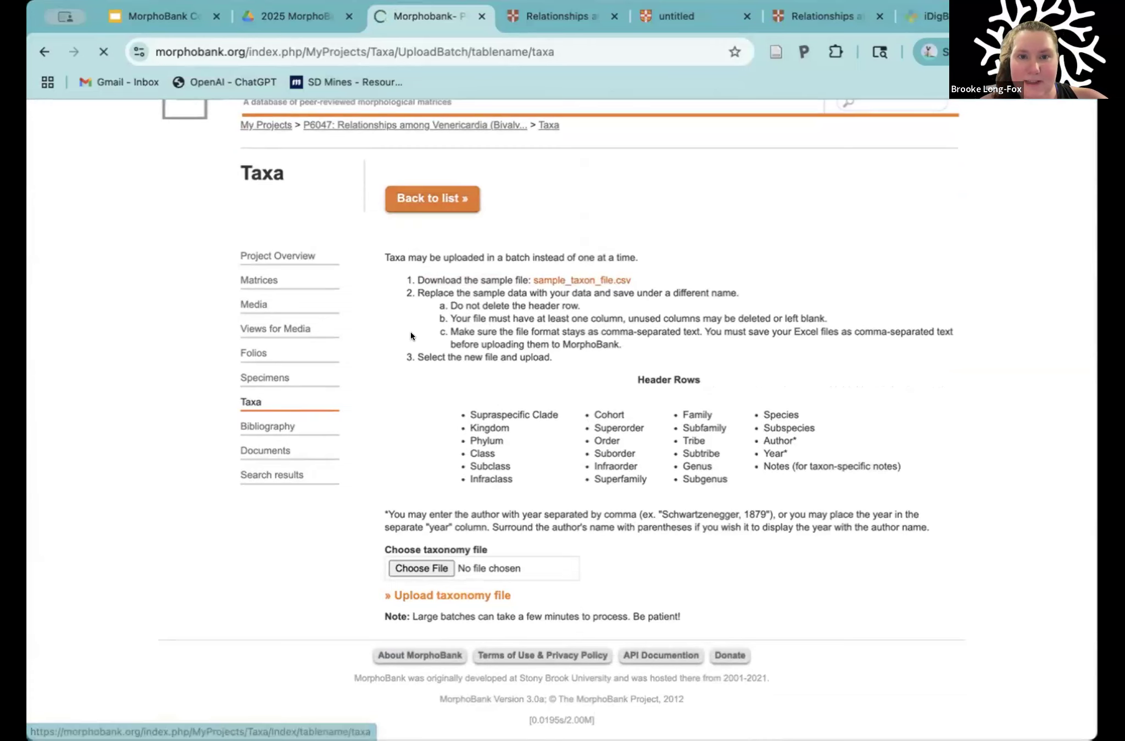
scroll(424, 518, down, 1)
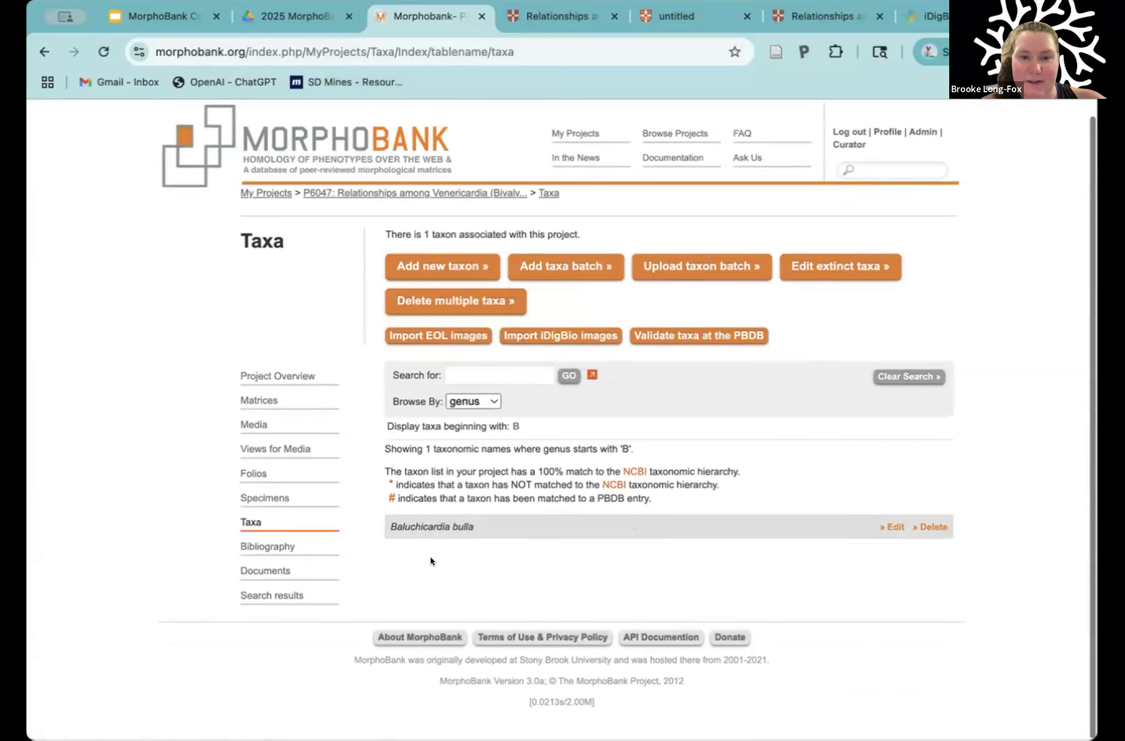
Step: Start validating taxa at the PBDB and search it for Baluchicardia bulla
click(669, 334)
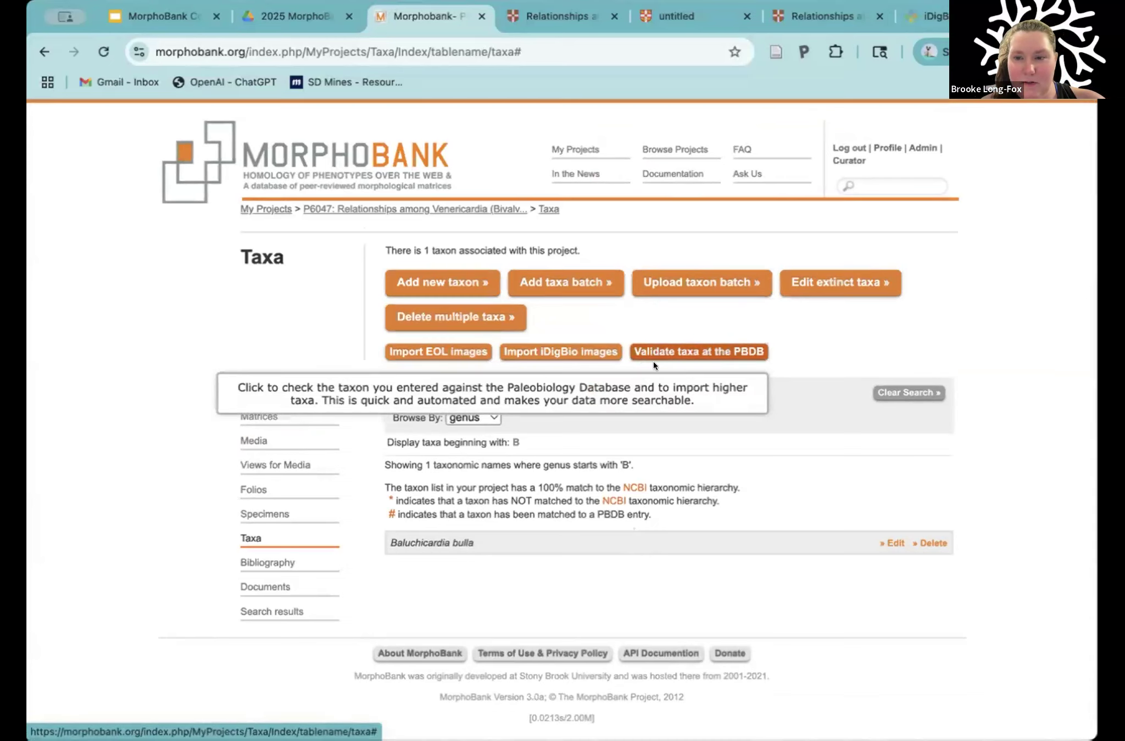
click(666, 350)
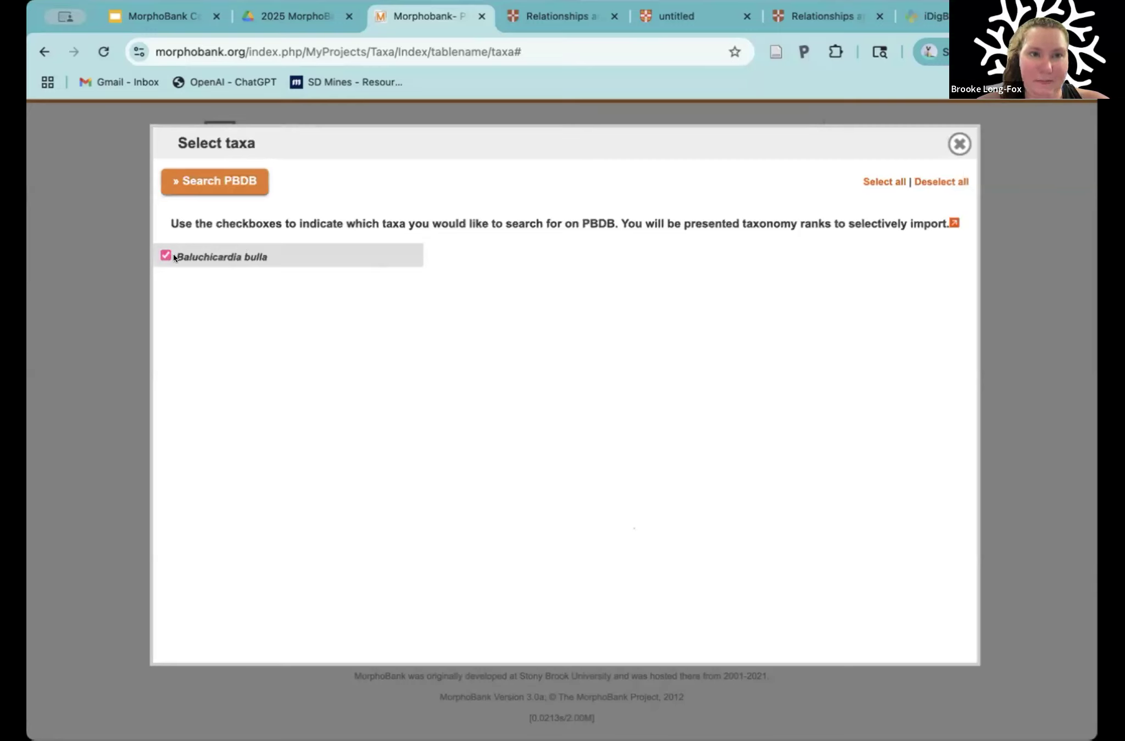
click(209, 182)
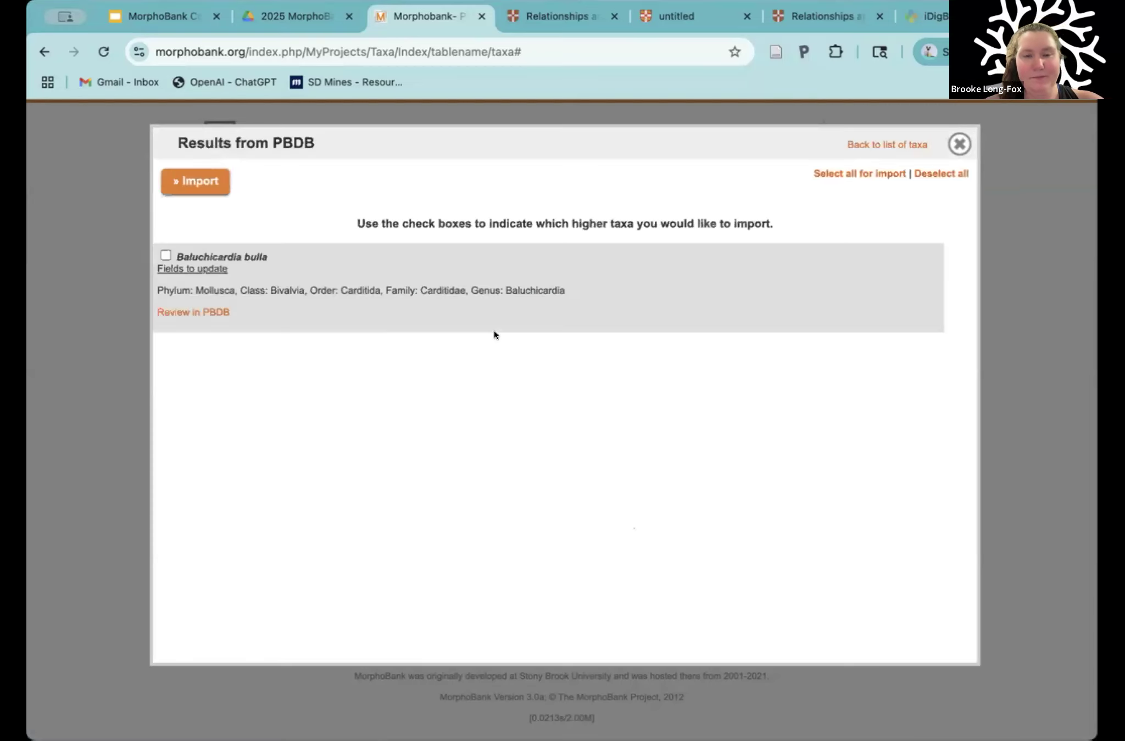
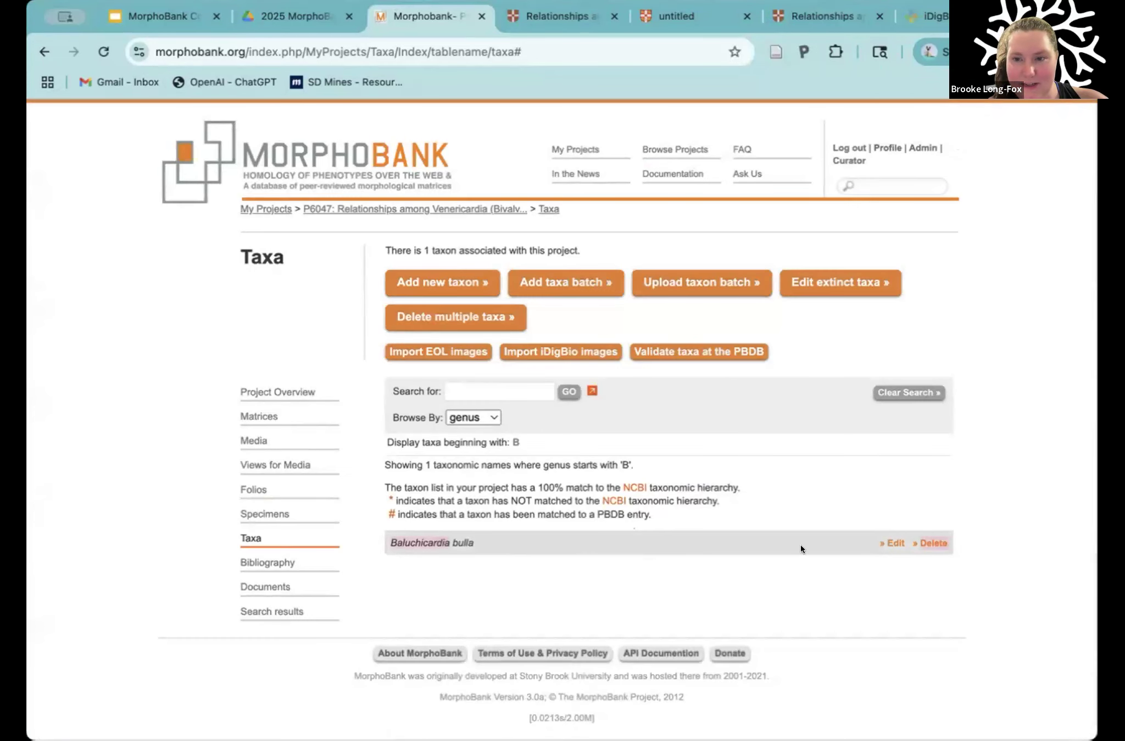
Step: Examine the taxonomic rank and optional fields in the Baluchicardia bulla taxon record, and return to the taxa list
click(893, 542)
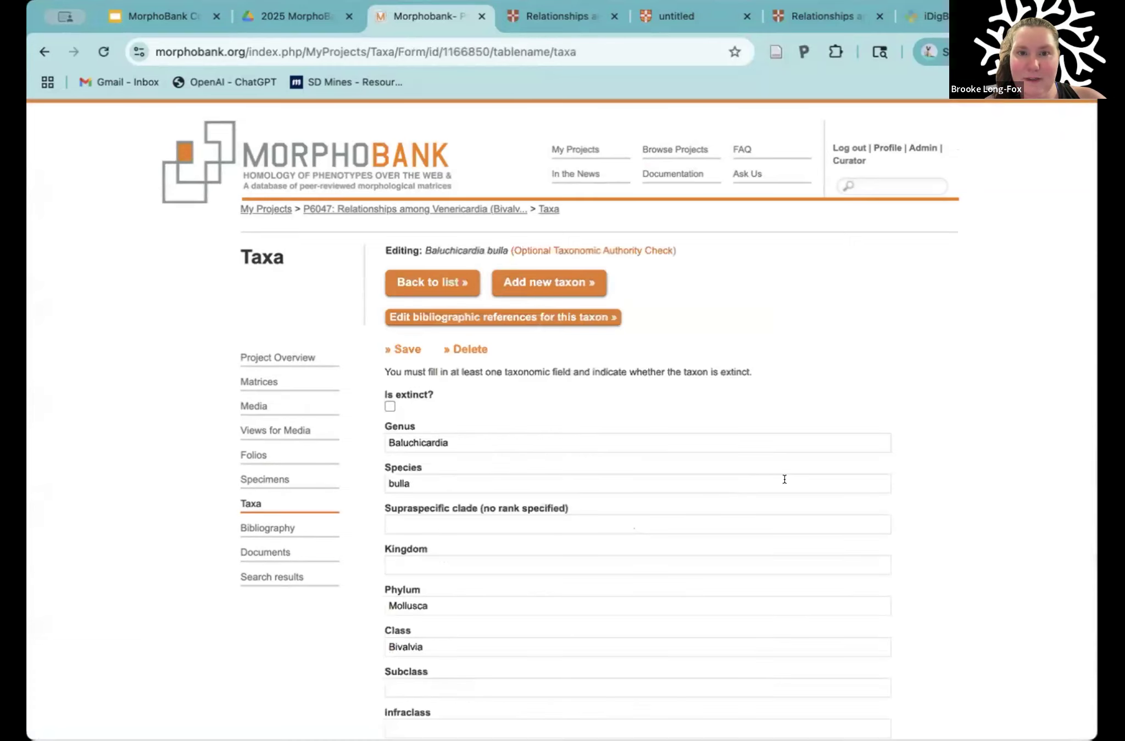
scroll(505, 510, down, 1)
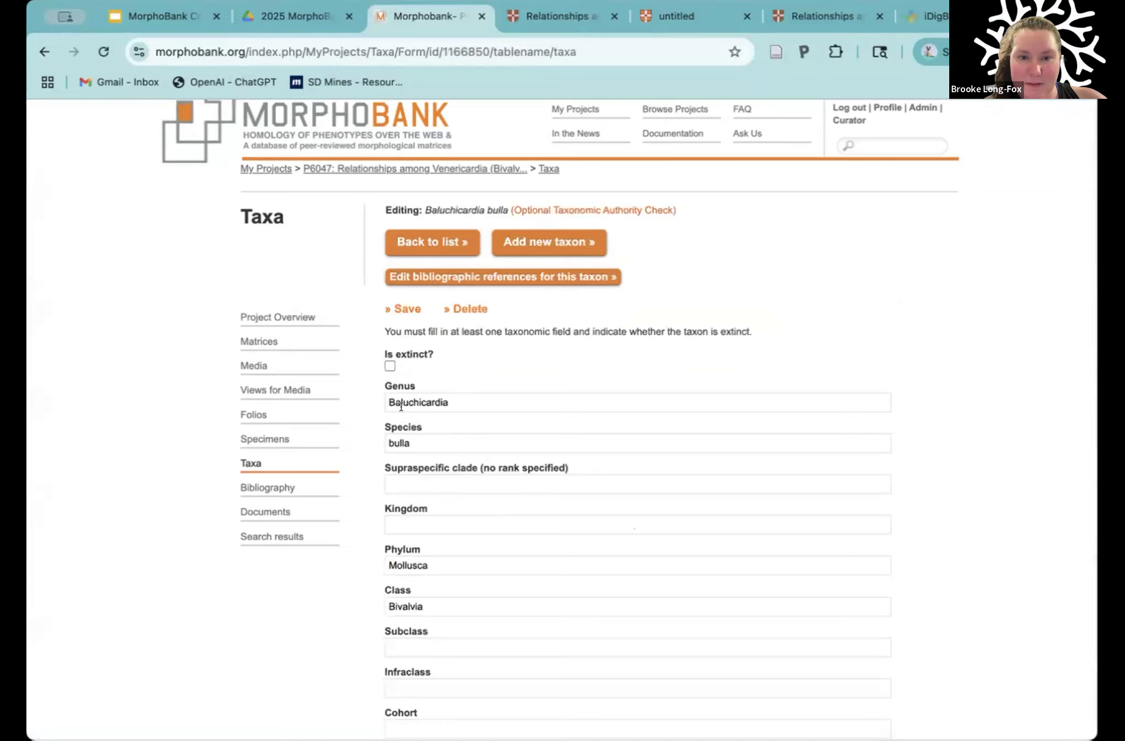
scroll(417, 445, down, 5)
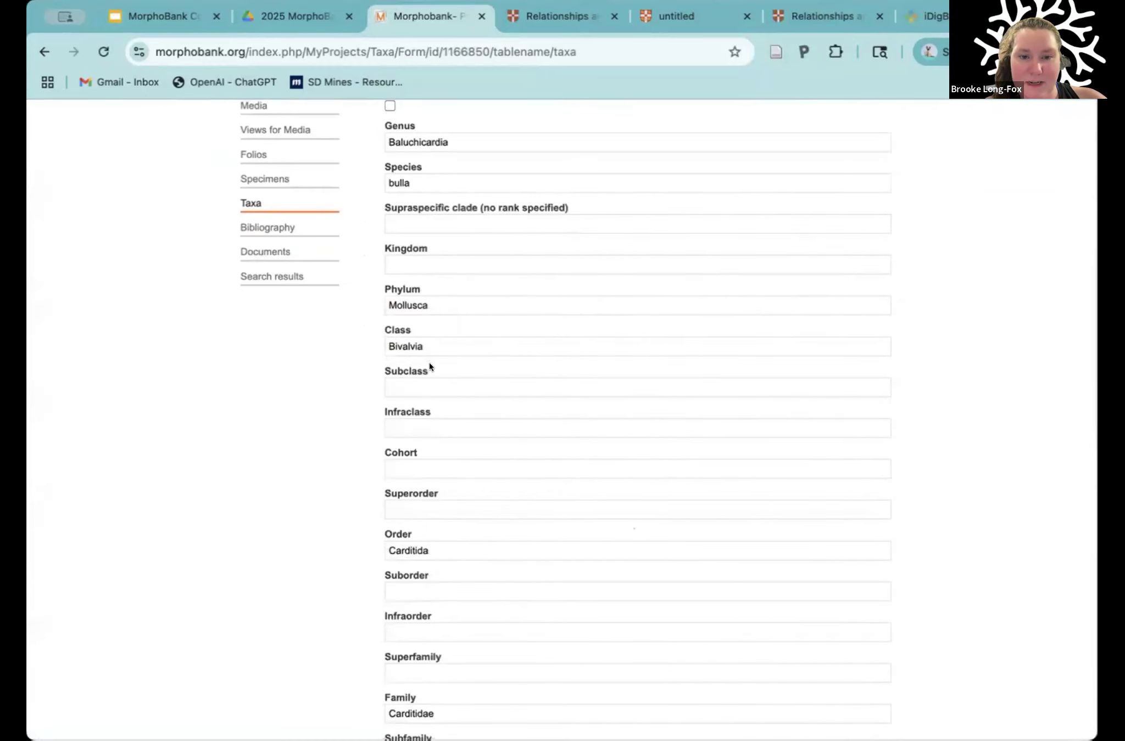
scroll(429, 362, down, 2)
scroll(429, 368, down, 4)
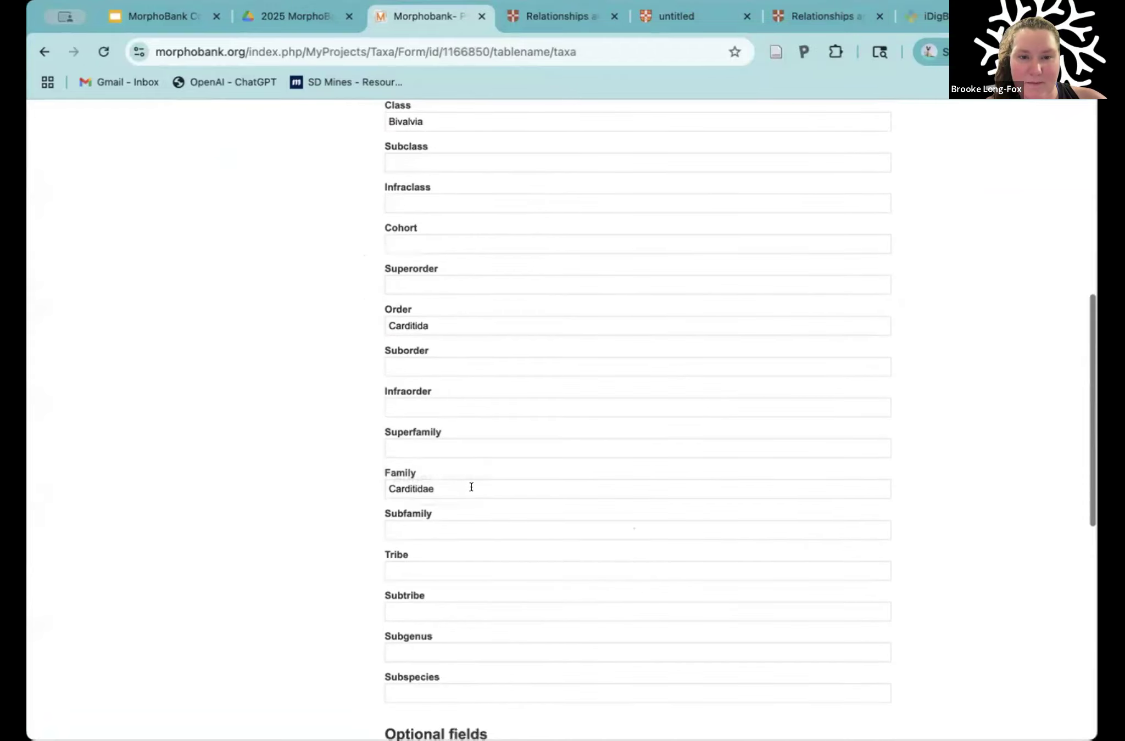
scroll(461, 522, down, 3)
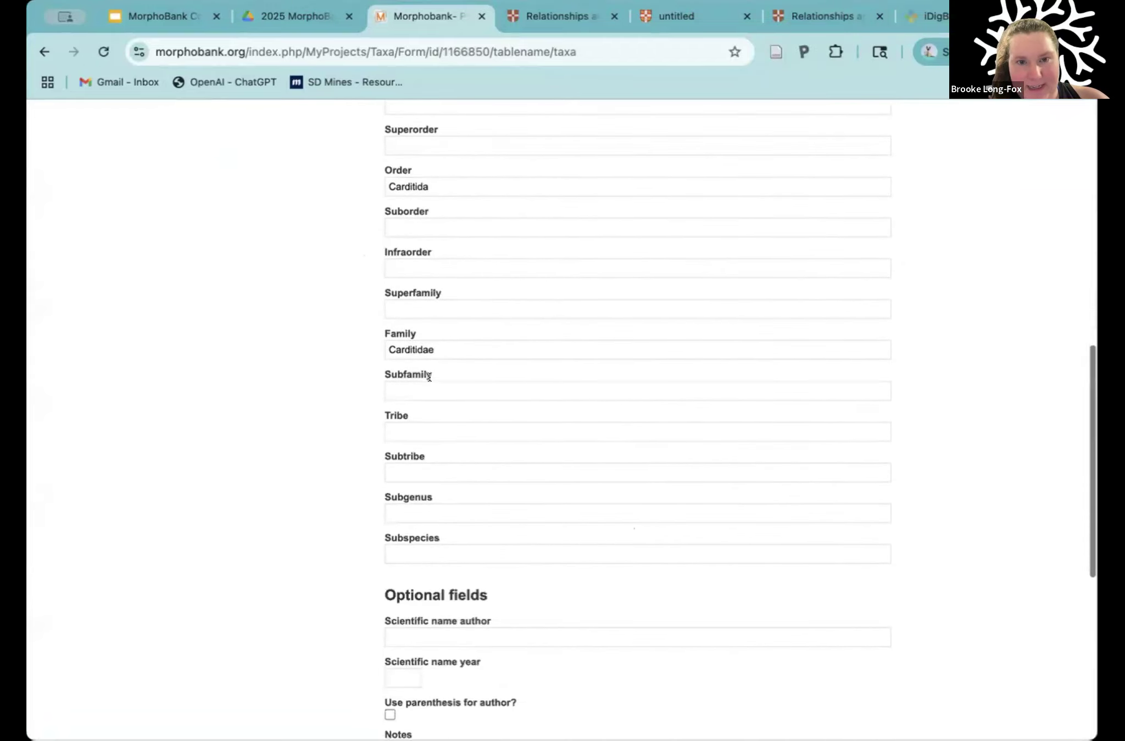
click(424, 393)
scroll(424, 397, up, 2)
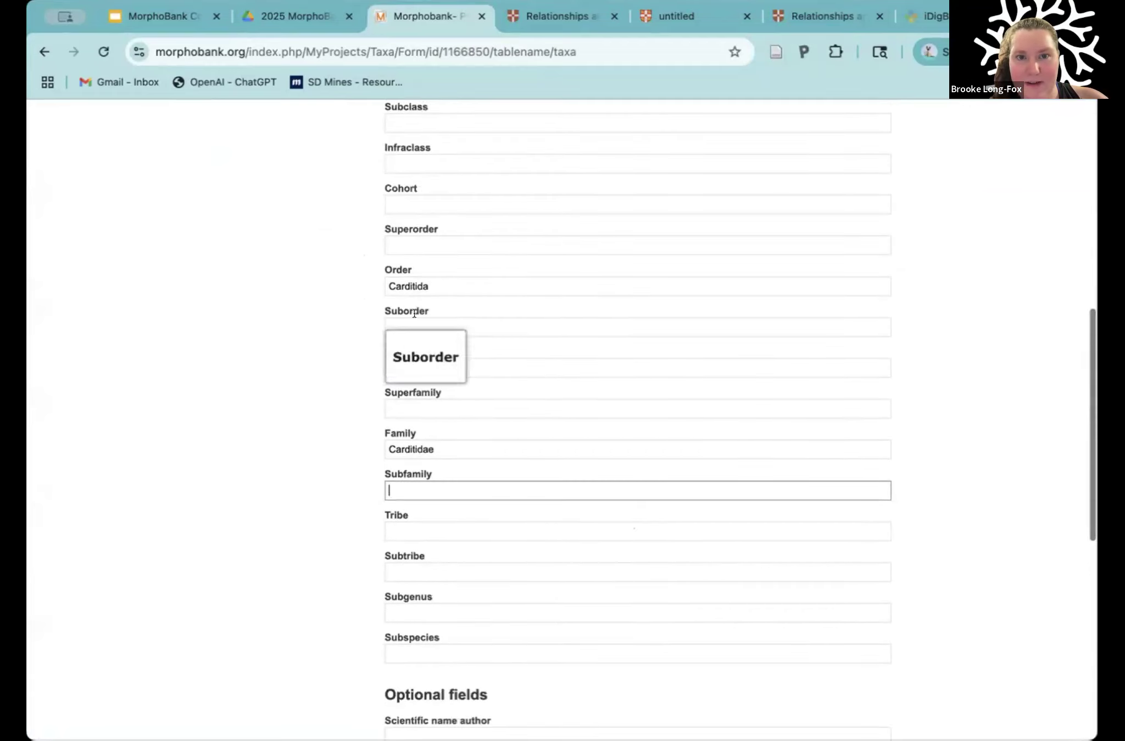
click(413, 326)
scroll(424, 366, down, 3)
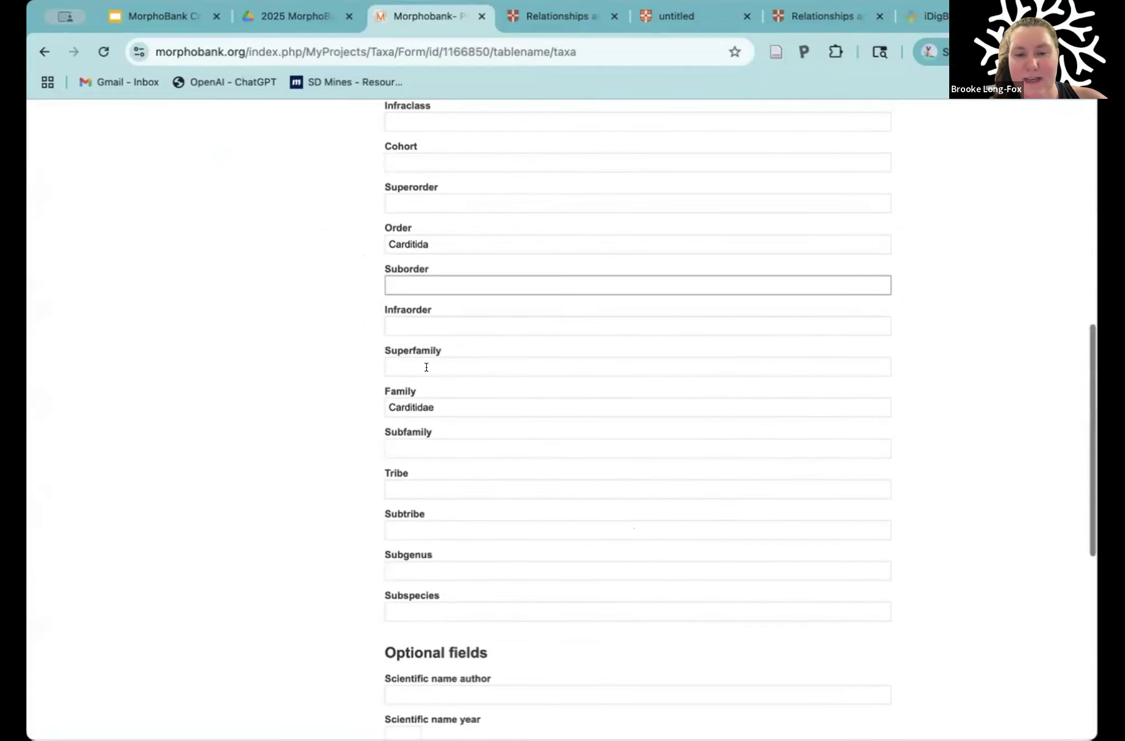
scroll(426, 367, up, 4)
scroll(426, 366, up, 8)
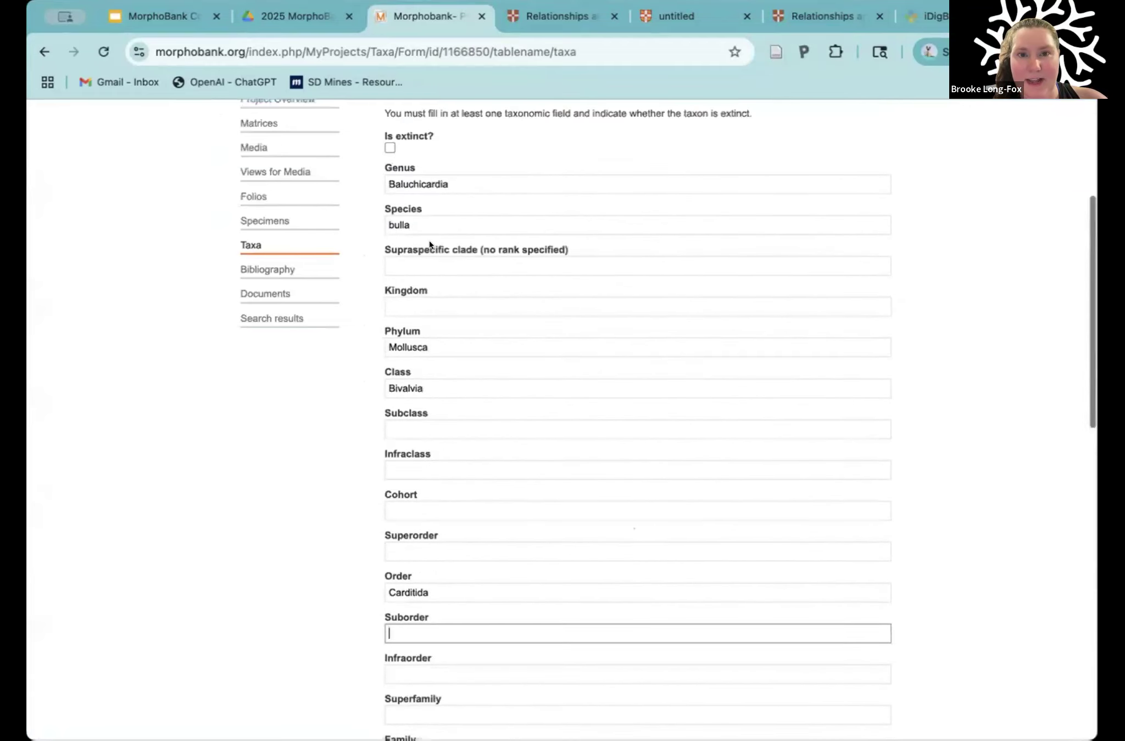
scroll(428, 262, up, 2)
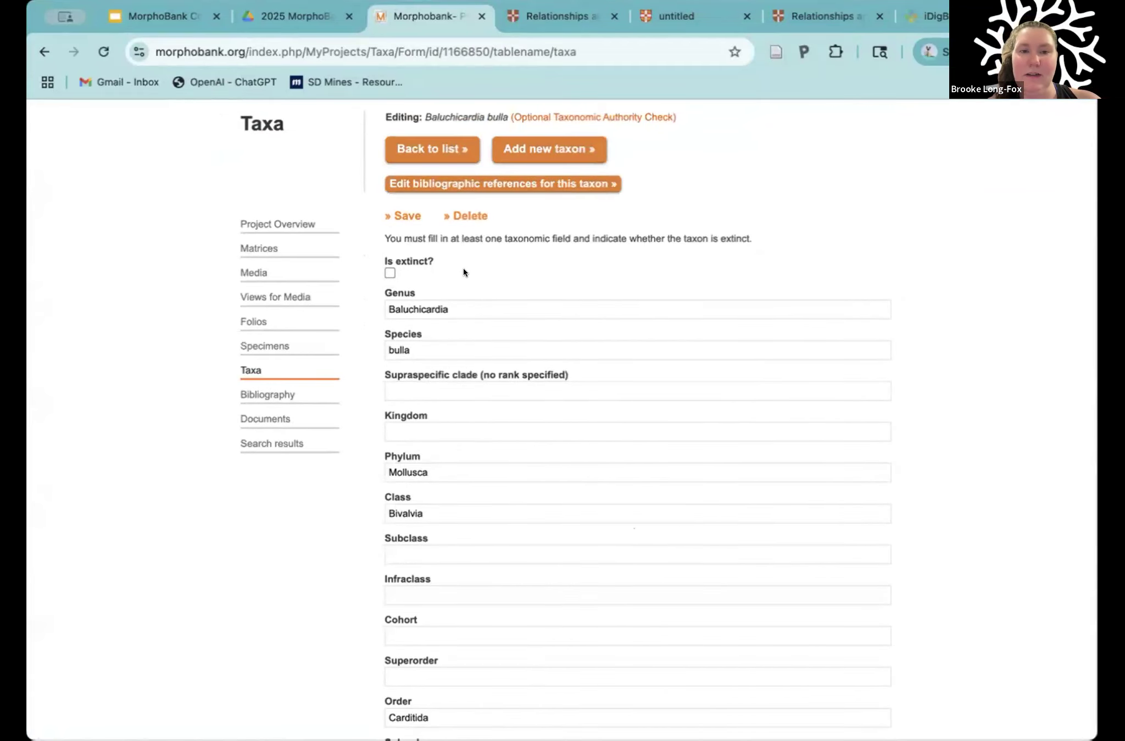
scroll(440, 536, down, 5)
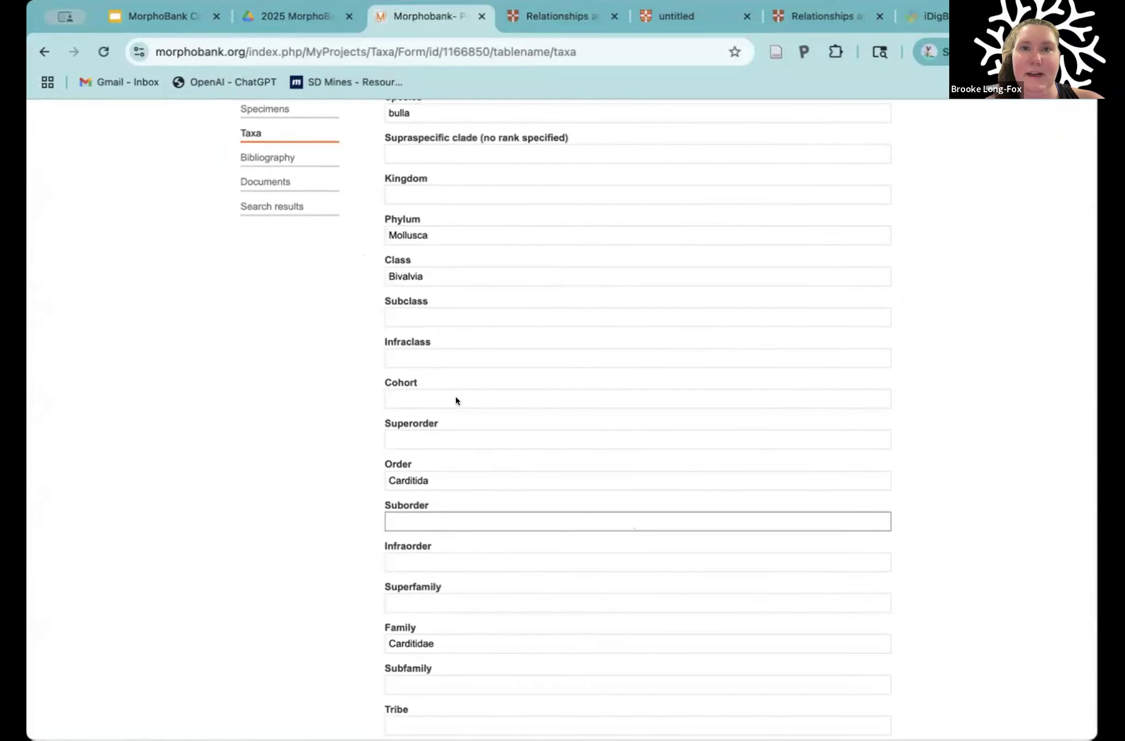
scroll(464, 376, down, 12)
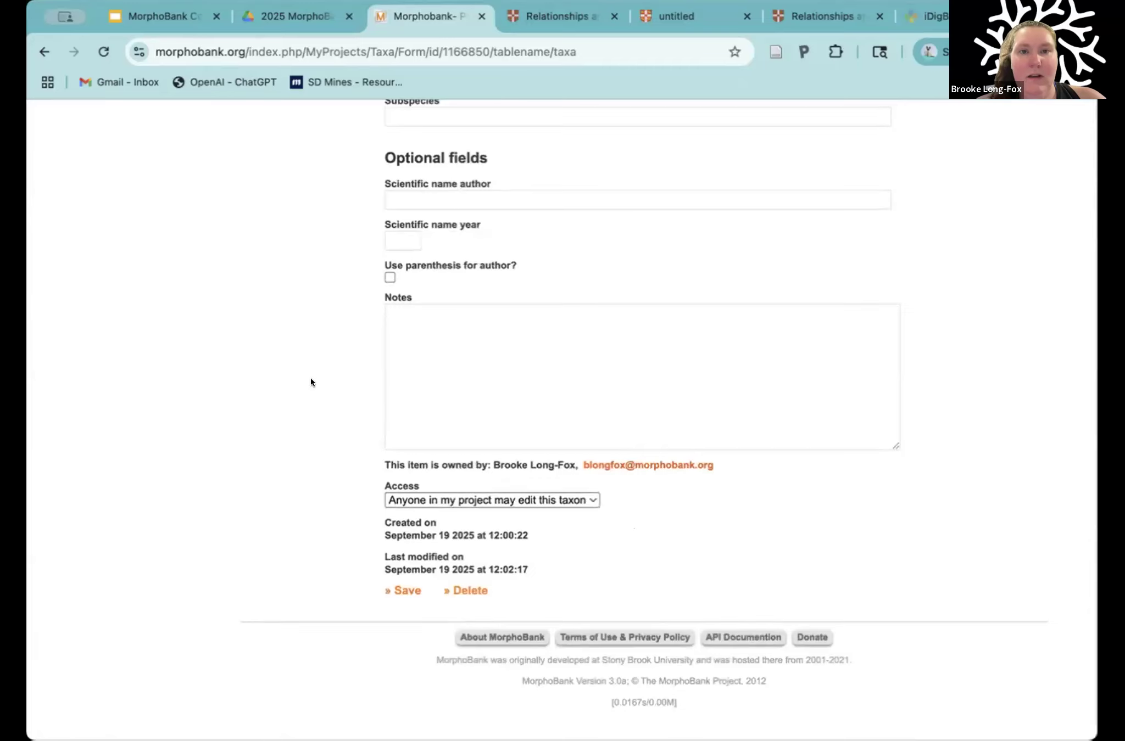
scroll(310, 378, up, 6)
scroll(310, 378, up, 12)
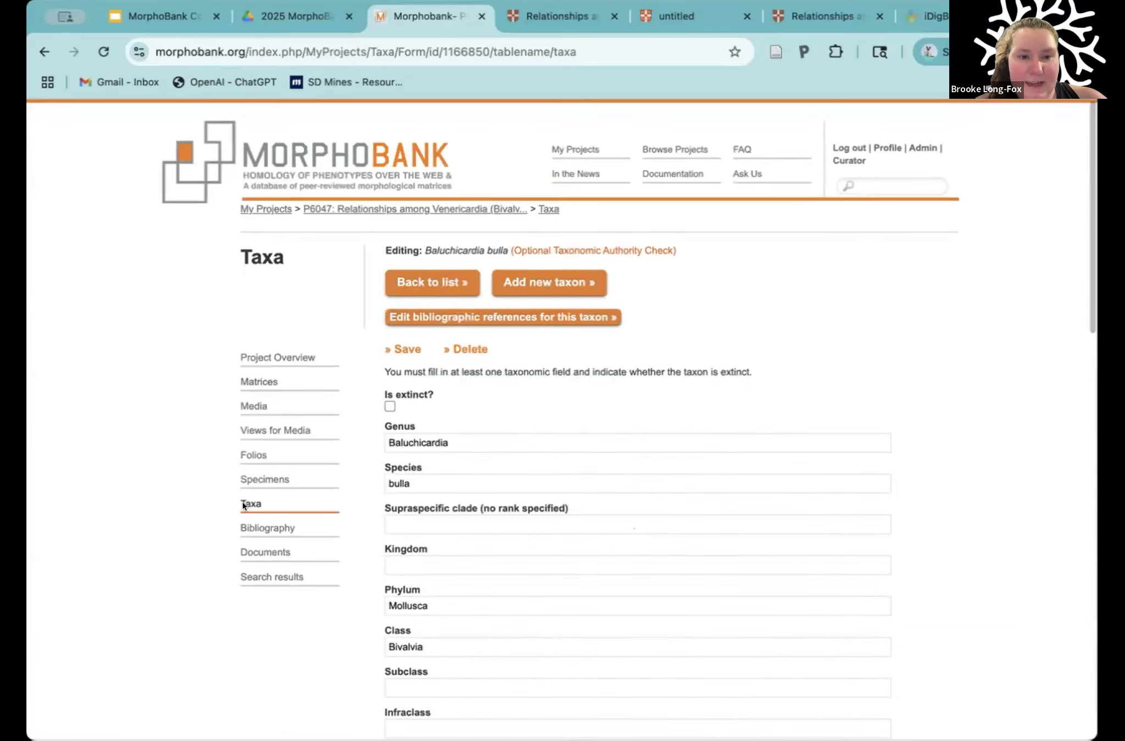
click(244, 503)
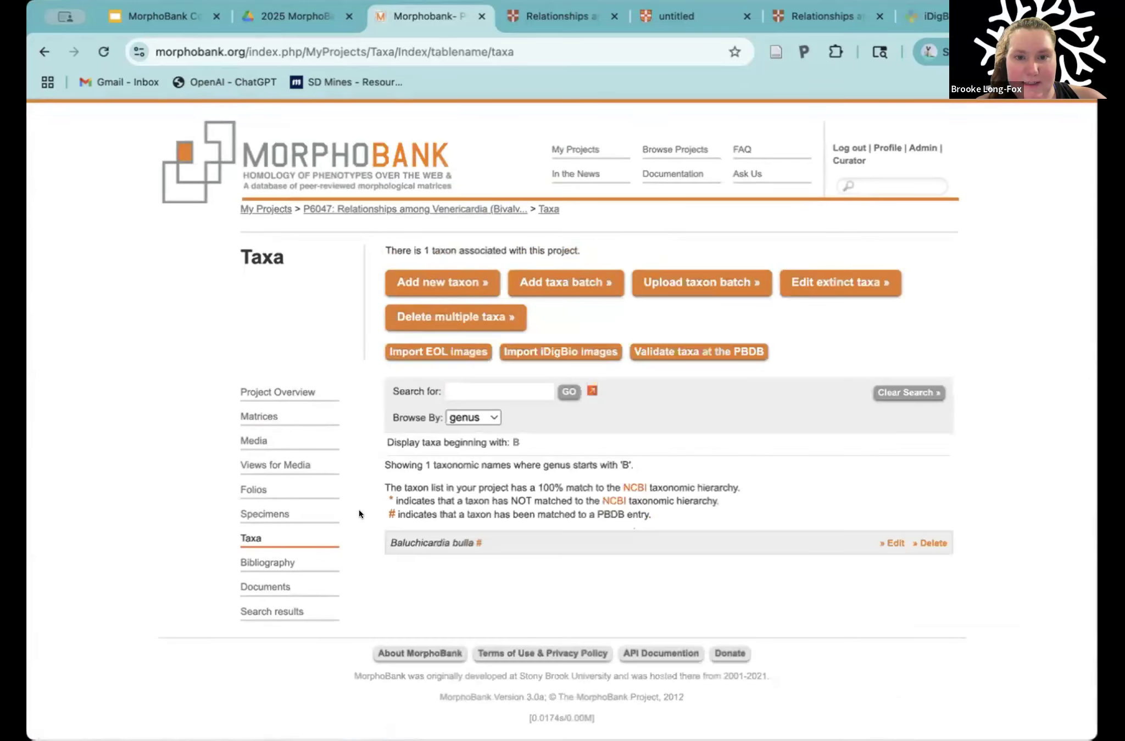
Step: Start a new specimen record in the project's specimens section
click(259, 513)
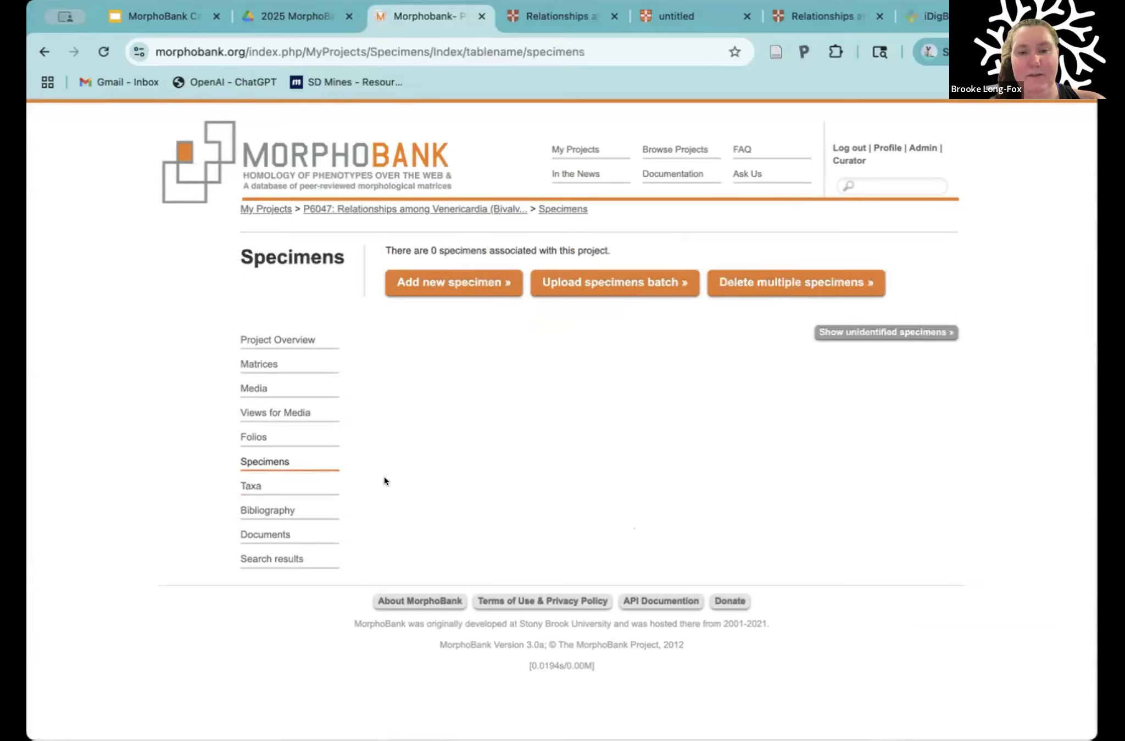
click(449, 285)
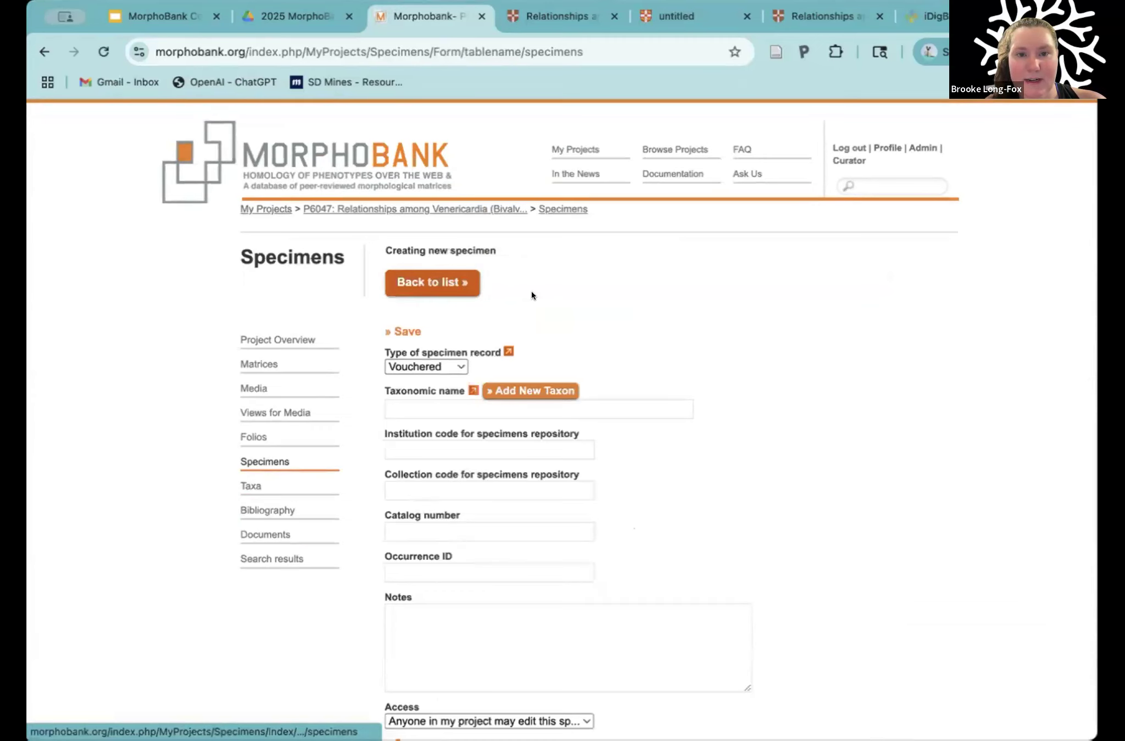
scroll(666, 355, down, 1)
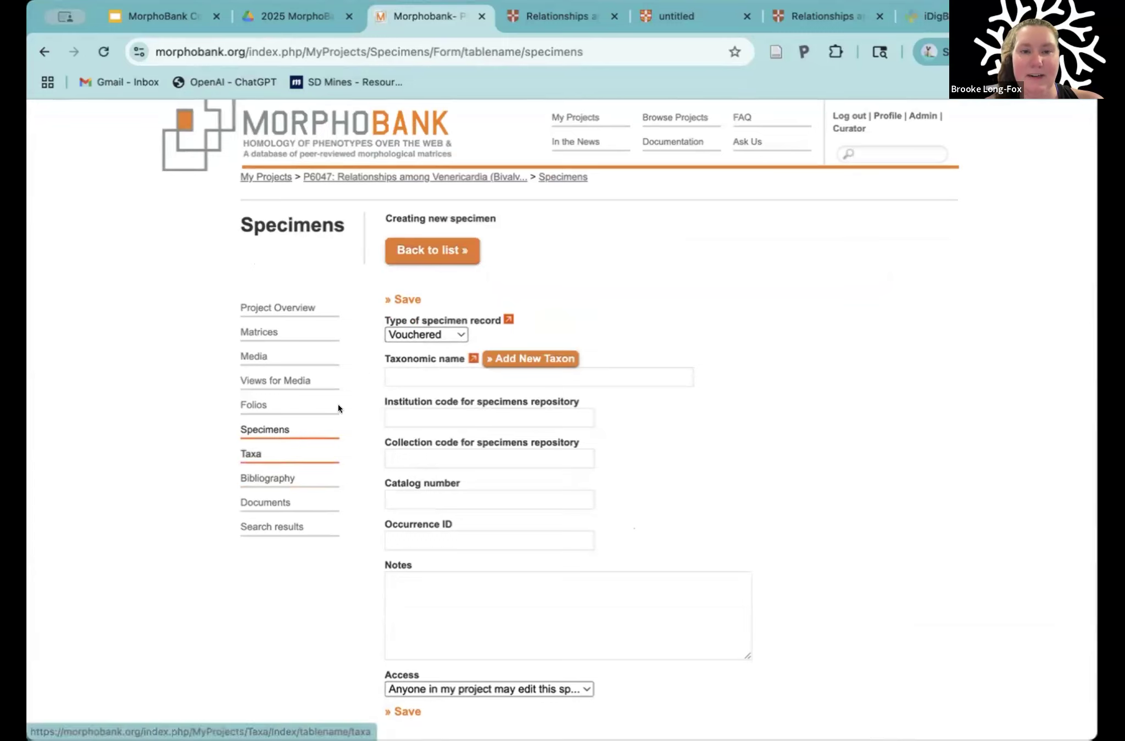
Step: Copy the genus Baluchicardia from Table 2 of the article PDF and set the new specimen's taxonomic name to Baluchicardia bulla
click(402, 370)
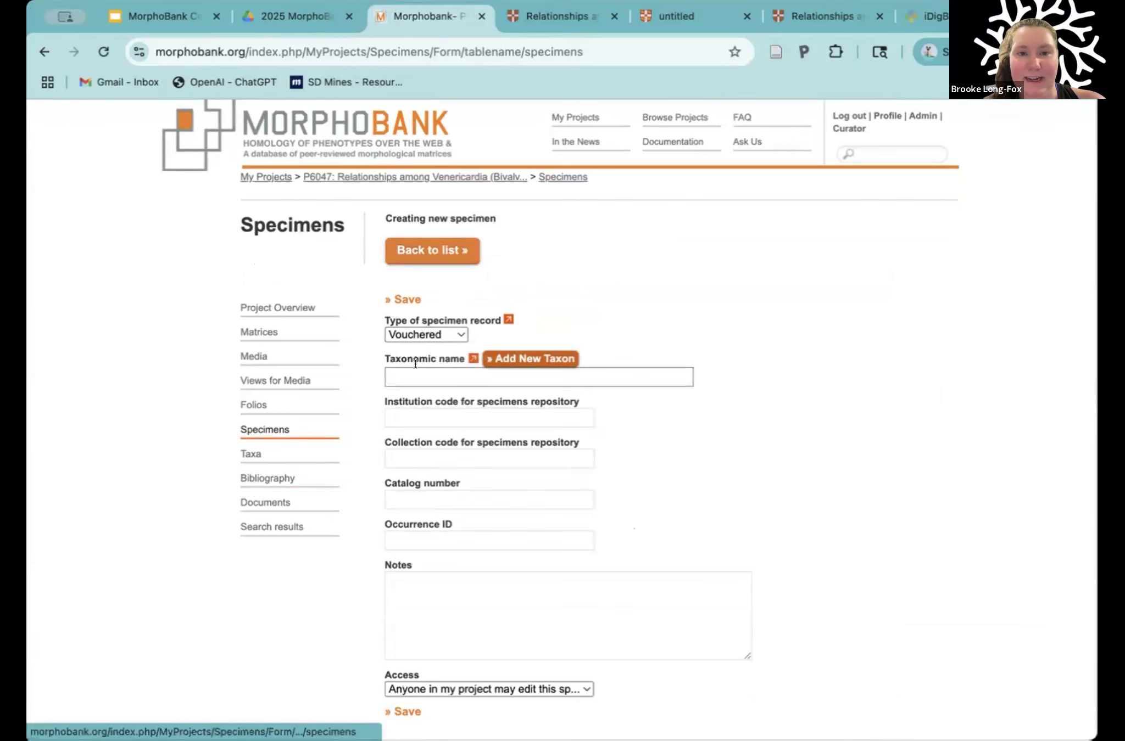
click(557, 17)
click(680, 16)
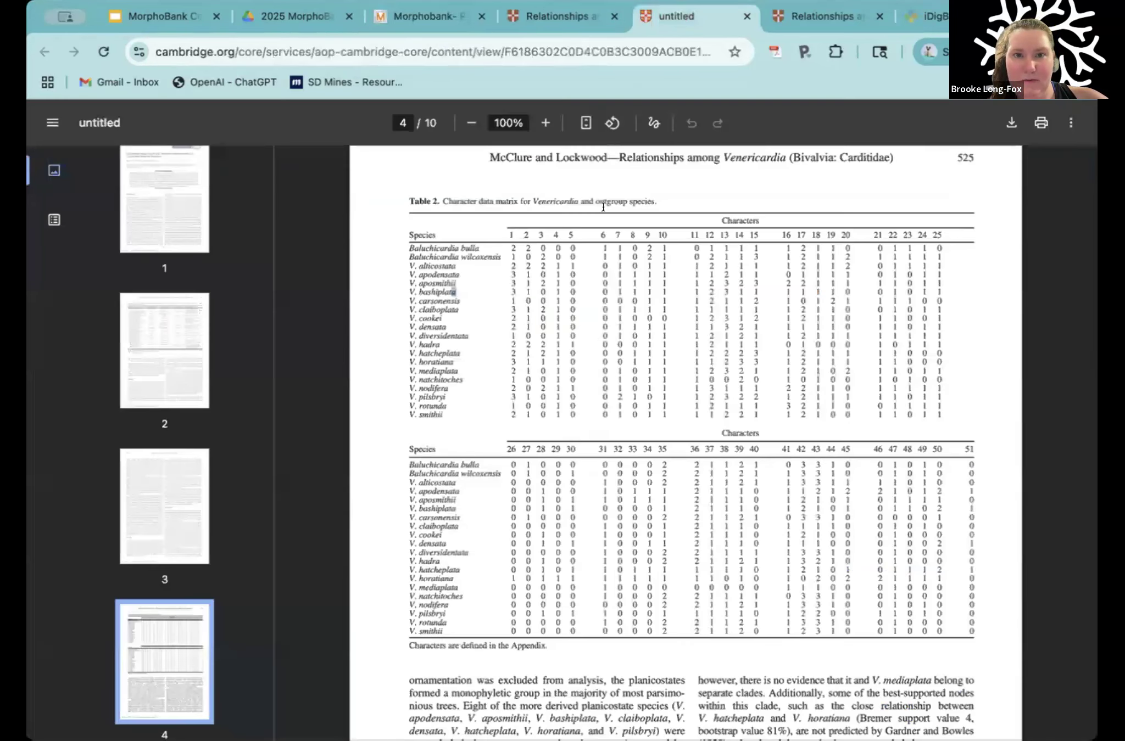
drag(409, 247, 455, 244)
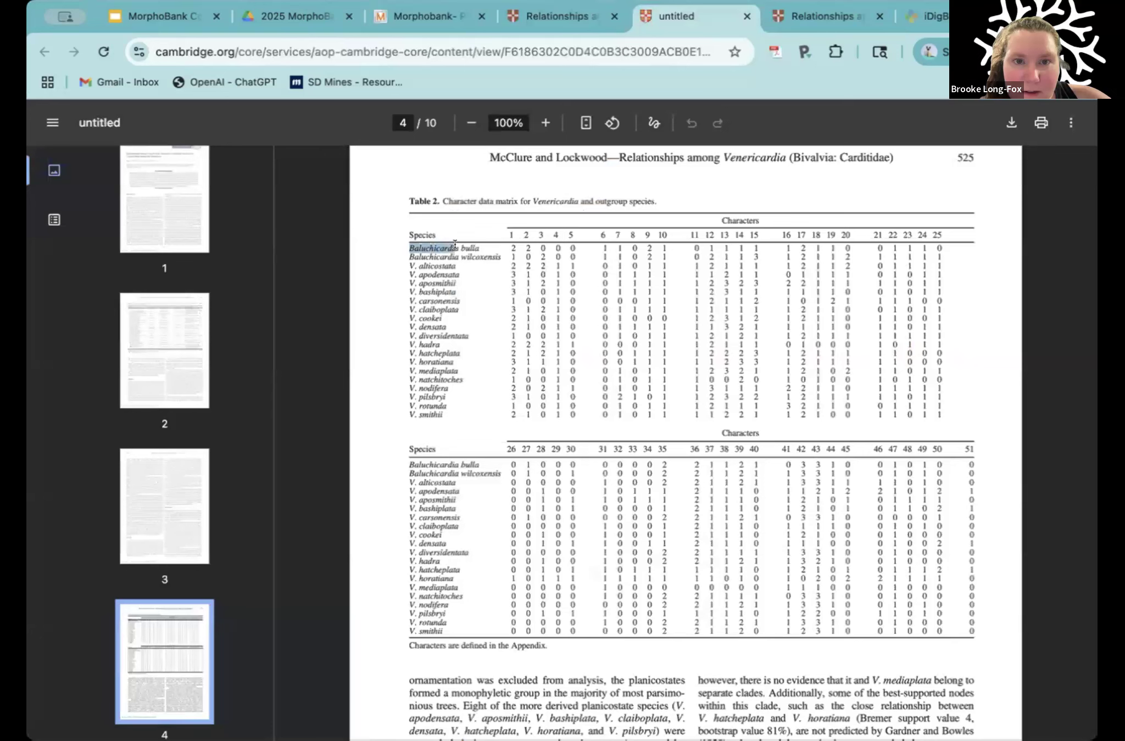
click(406, 12)
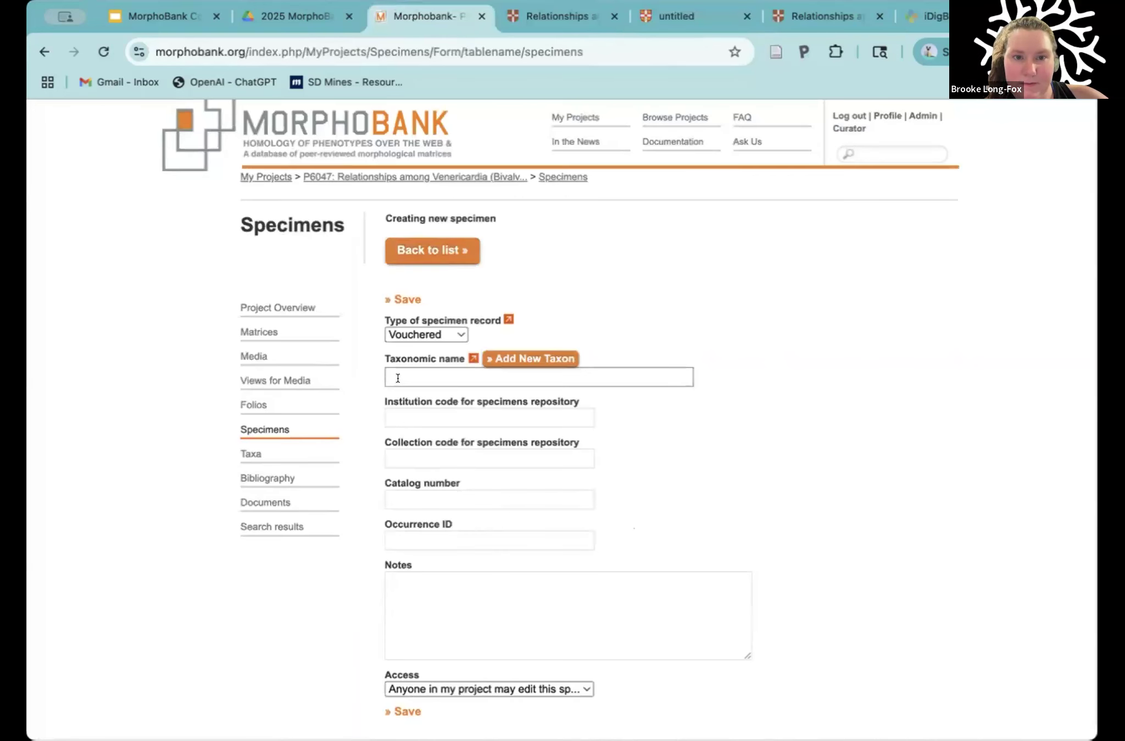
text(Baluchicardia)
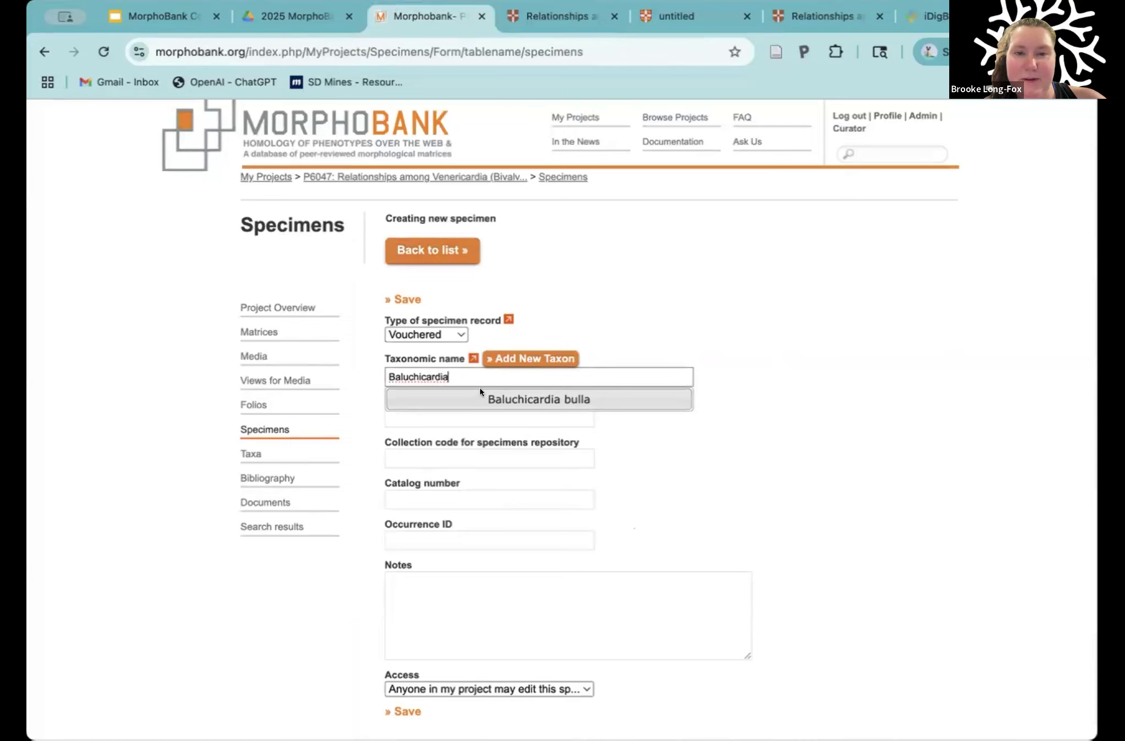
click(493, 392)
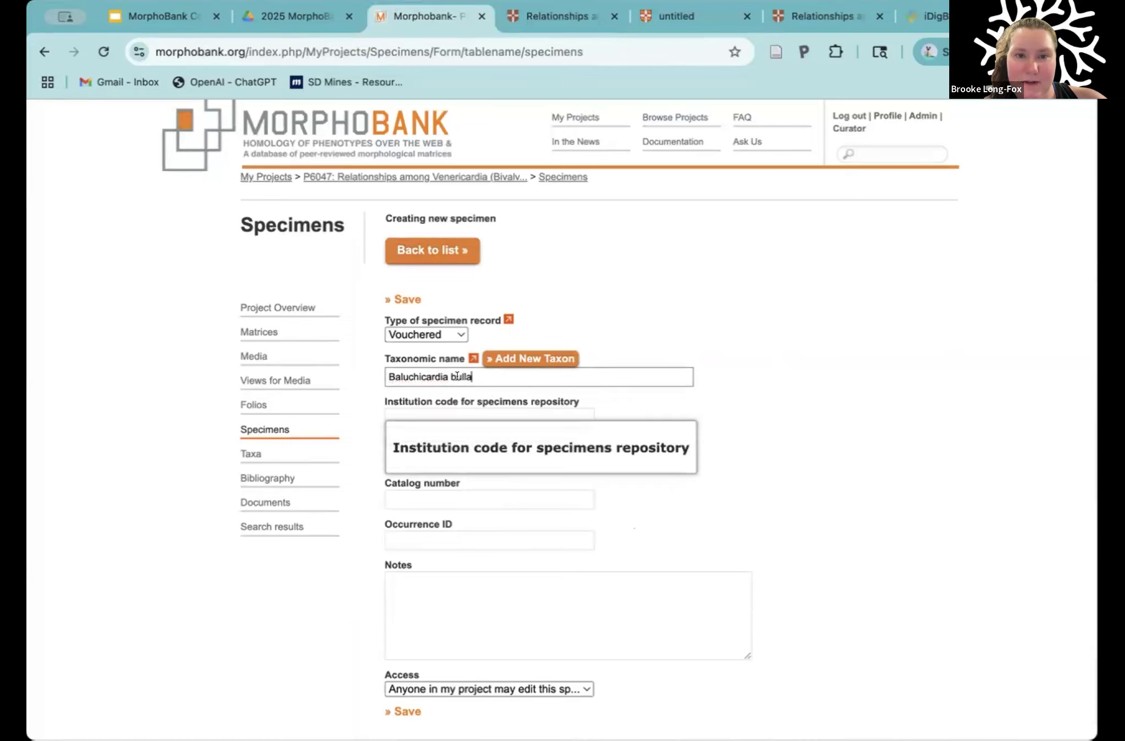
Step: Switch the specimen record type to Unvouchered to view its fields, and set it back to Vouchered
scroll(715, 409, down, 3)
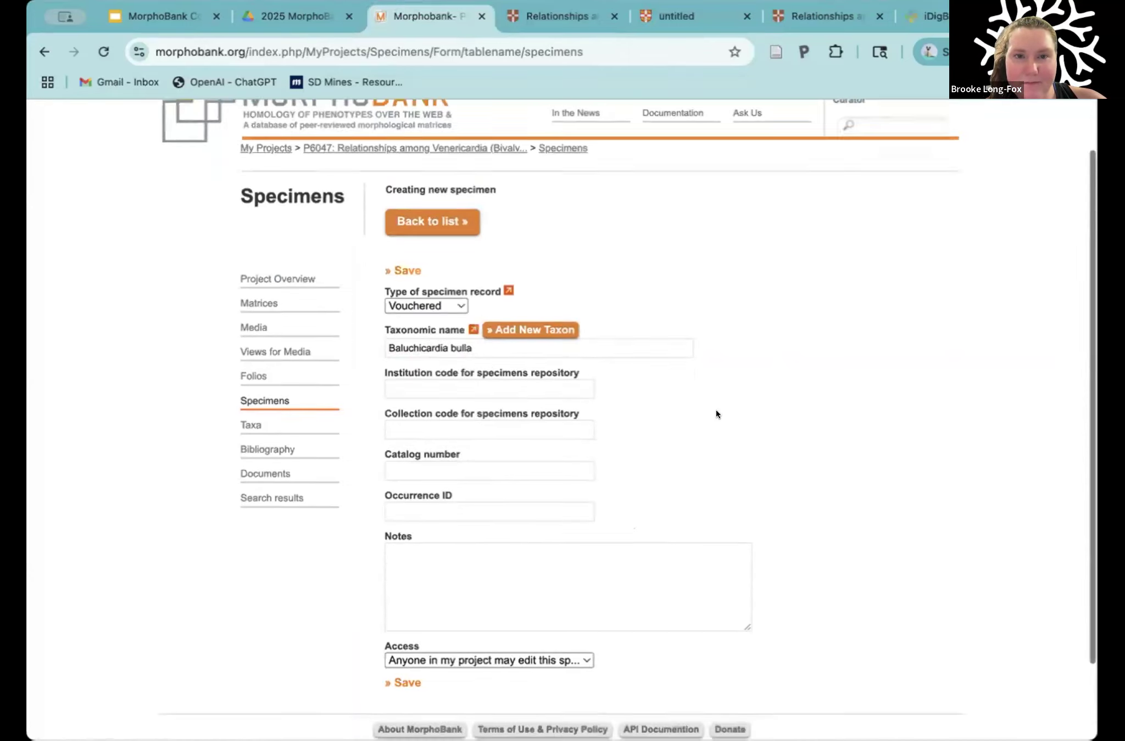
click(452, 212)
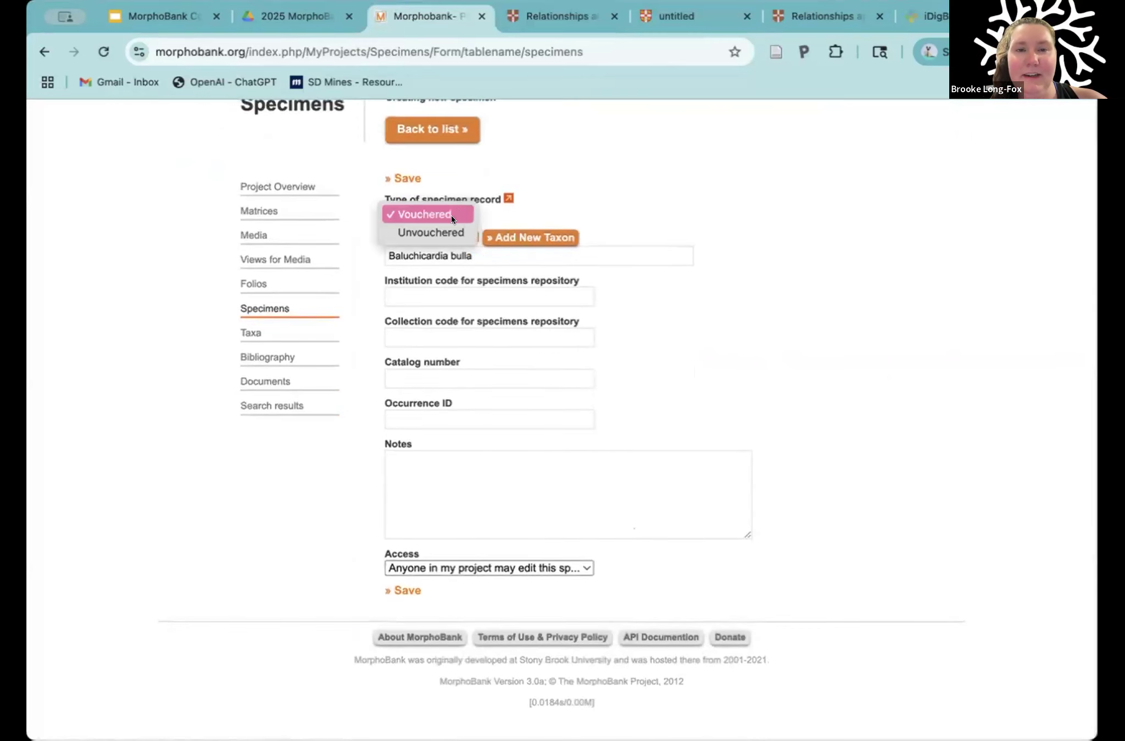
click(430, 232)
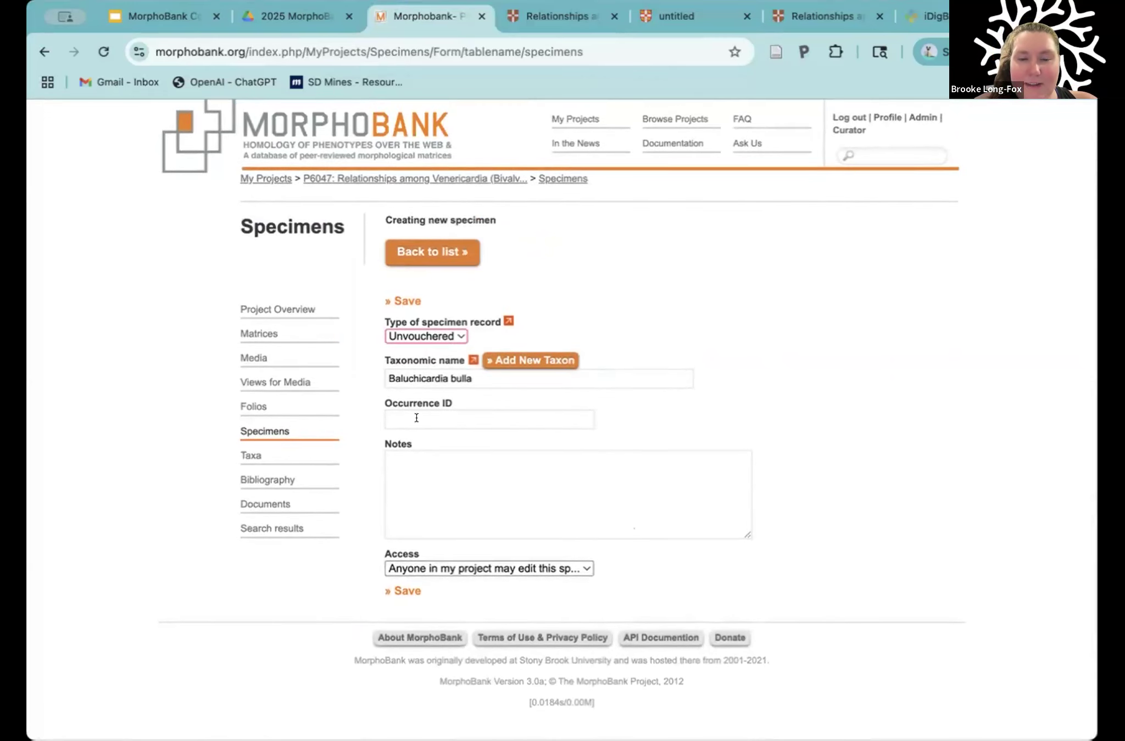
click(454, 332)
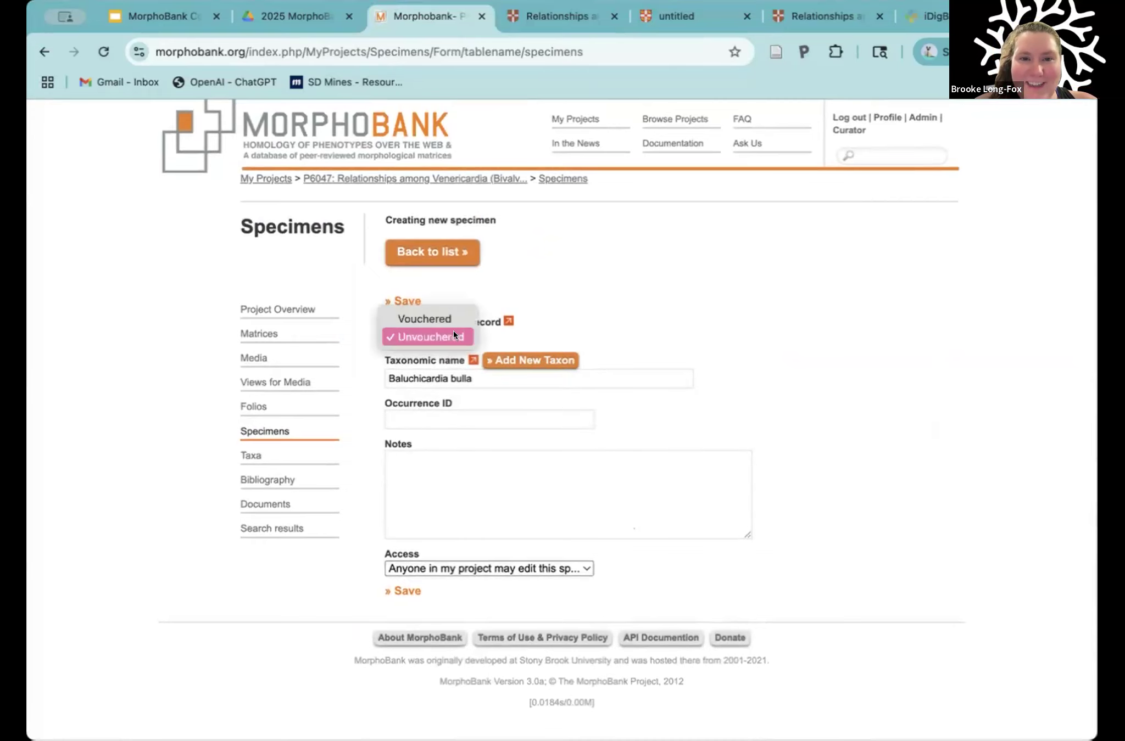
click(428, 319)
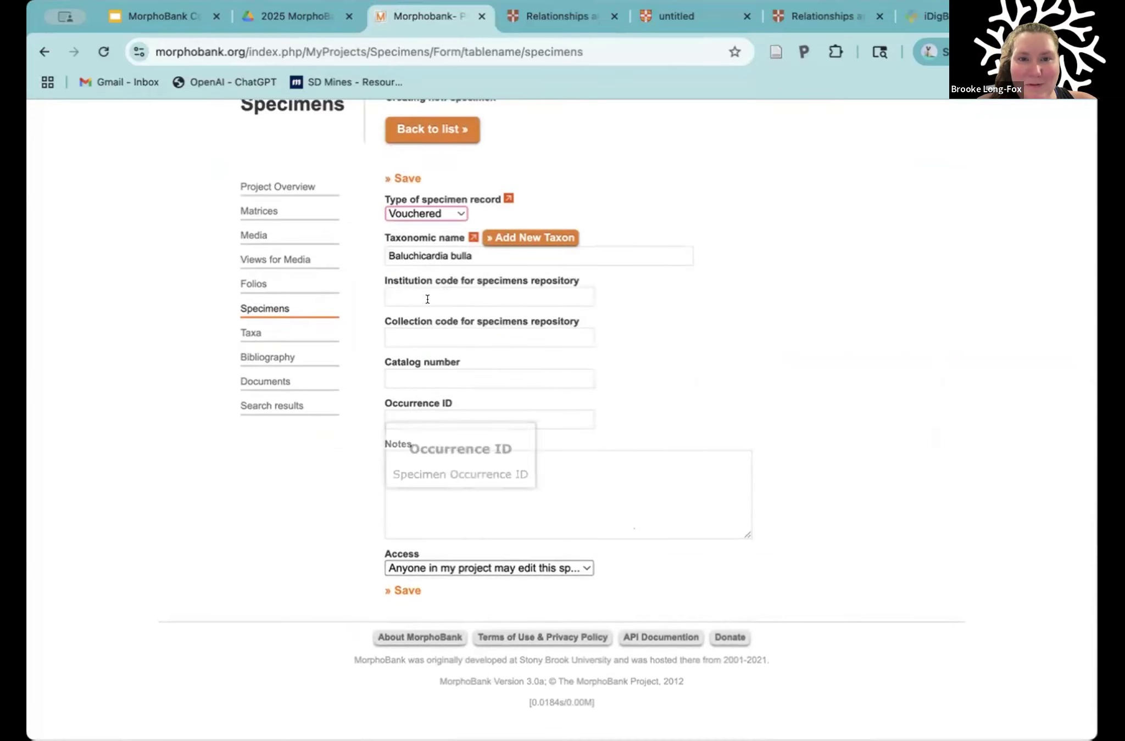
Step: Enter AMNH as the example institution code for the specimen's repository, and replace it with UF
click(428, 299)
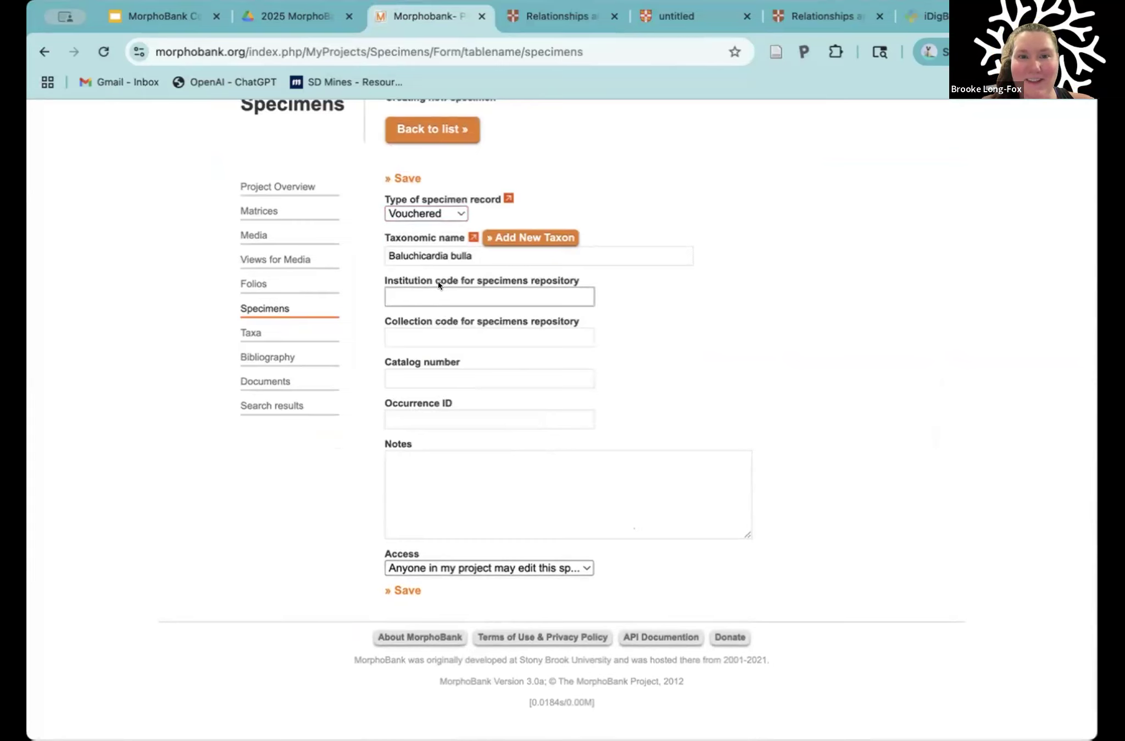
mouse_move(430, 321)
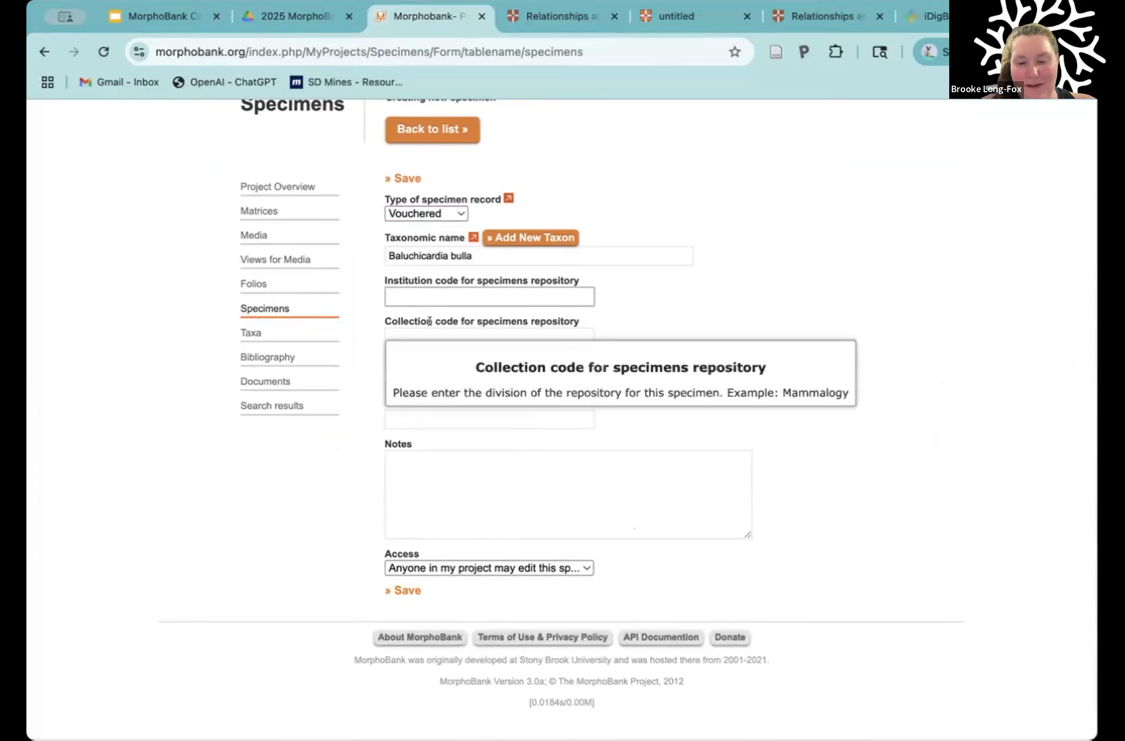
text(AMNH)
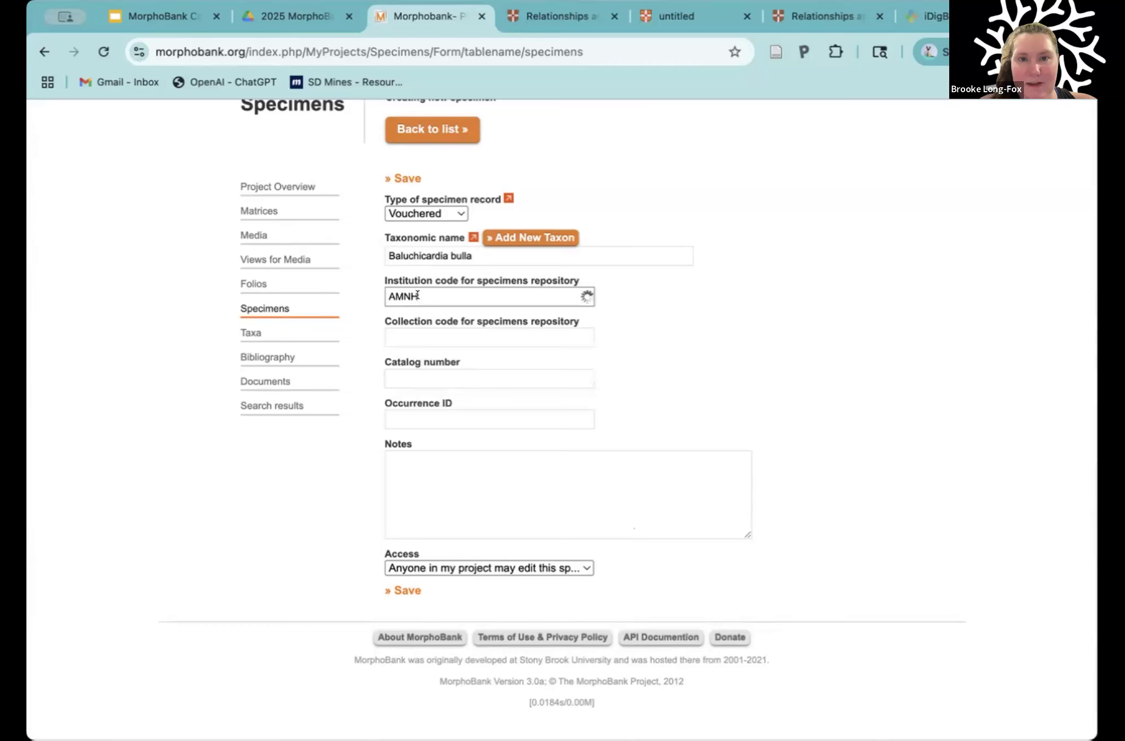
key(BackSpace)
key(BackSpace)
key(BackSpace)
key(BackSpace)
text(UF)
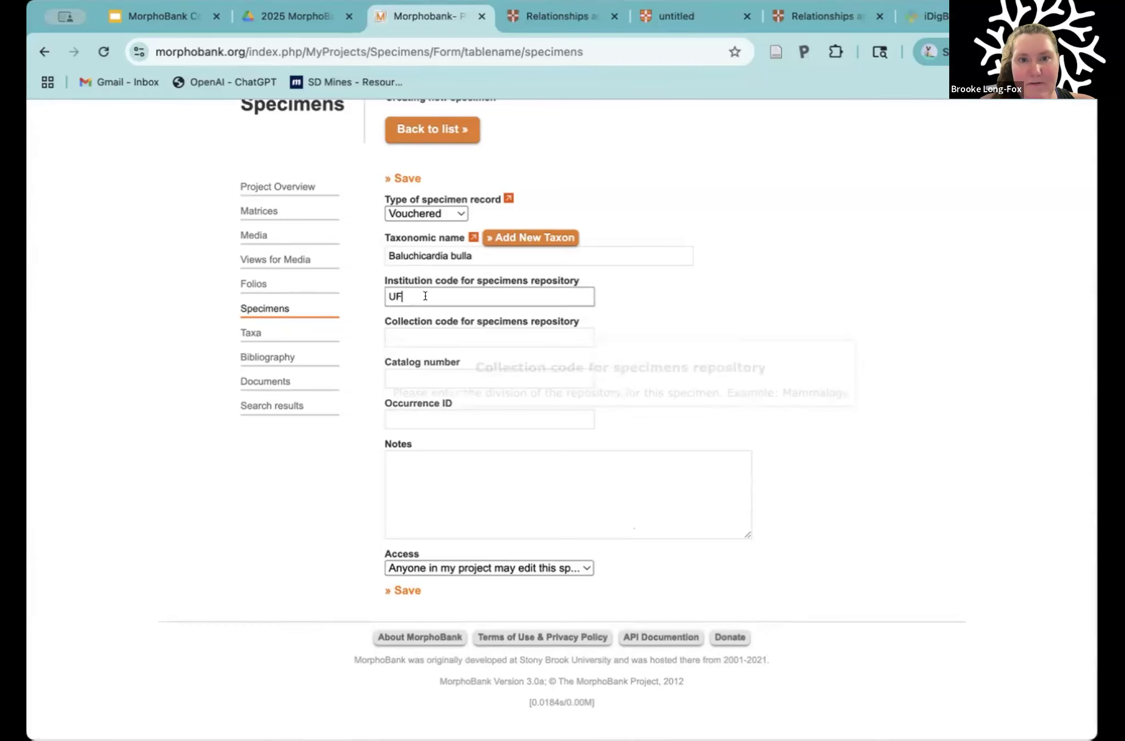
Step: Enter IP as the example collection code, and clear both the collection and institution codes
click(400, 327)
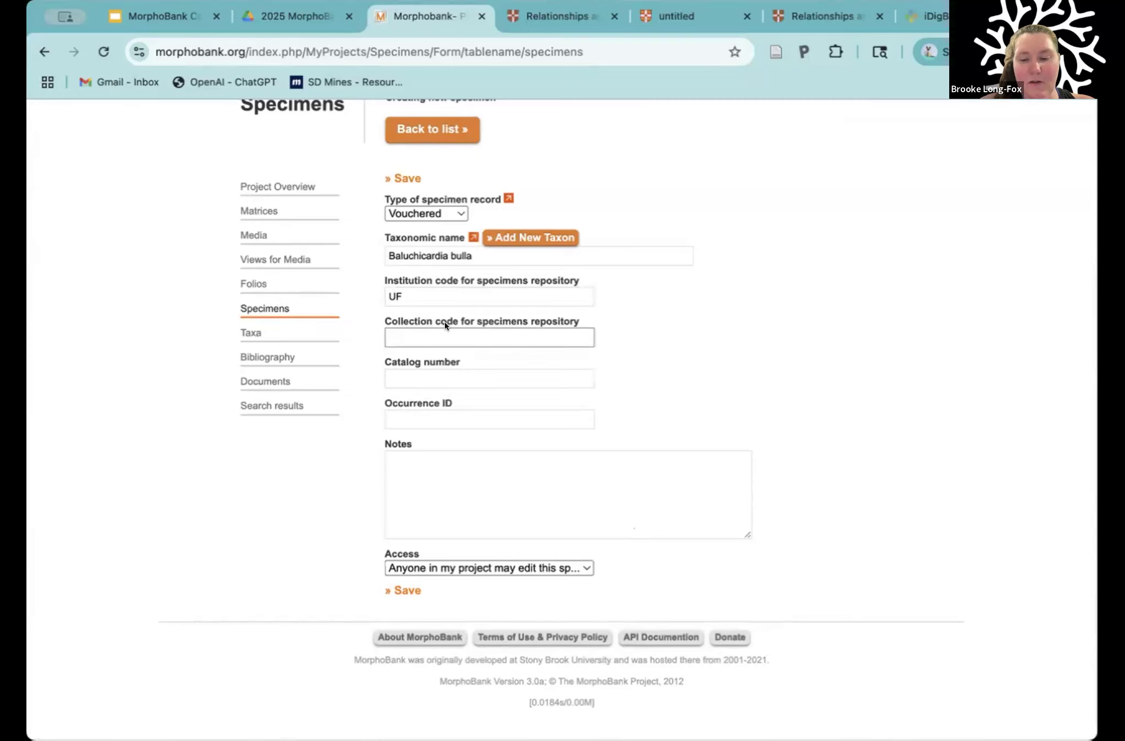
text(IP)
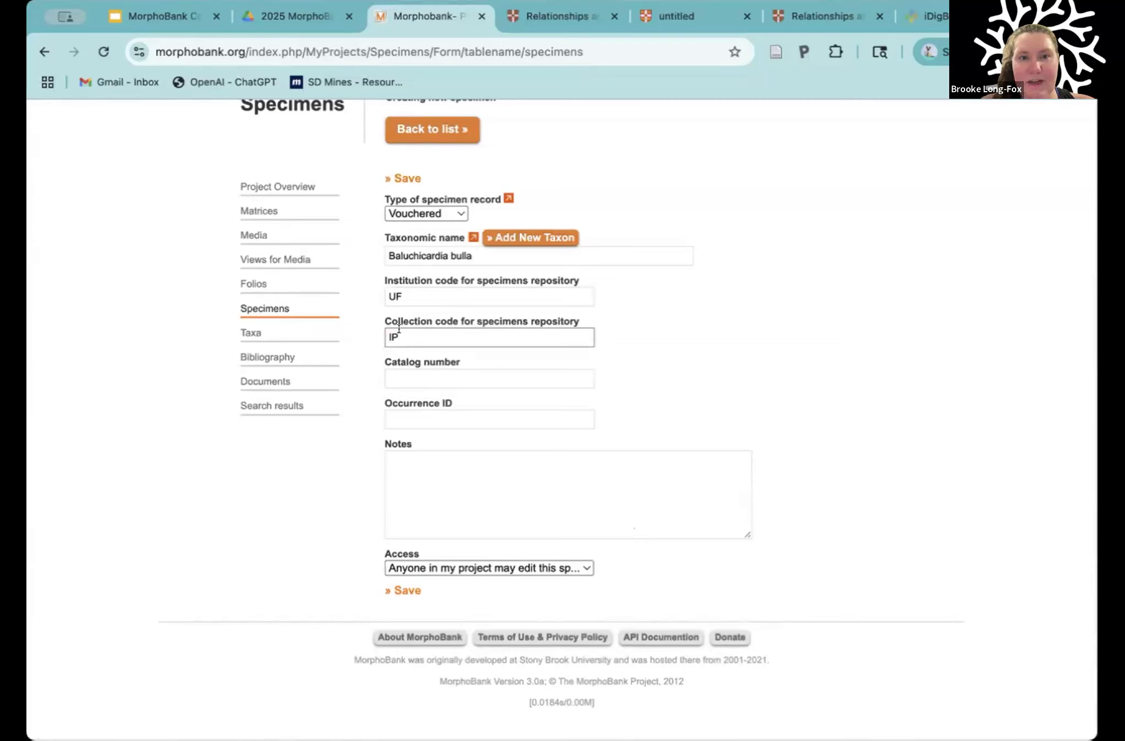
key(BackSpace)
key(BackSpace)
click(401, 297)
key(BackSpace)
key(BackSpace)
Step: Examine the new specimen form's Catalog number, Occurrence ID and Notes fields and its Access options
click(402, 379)
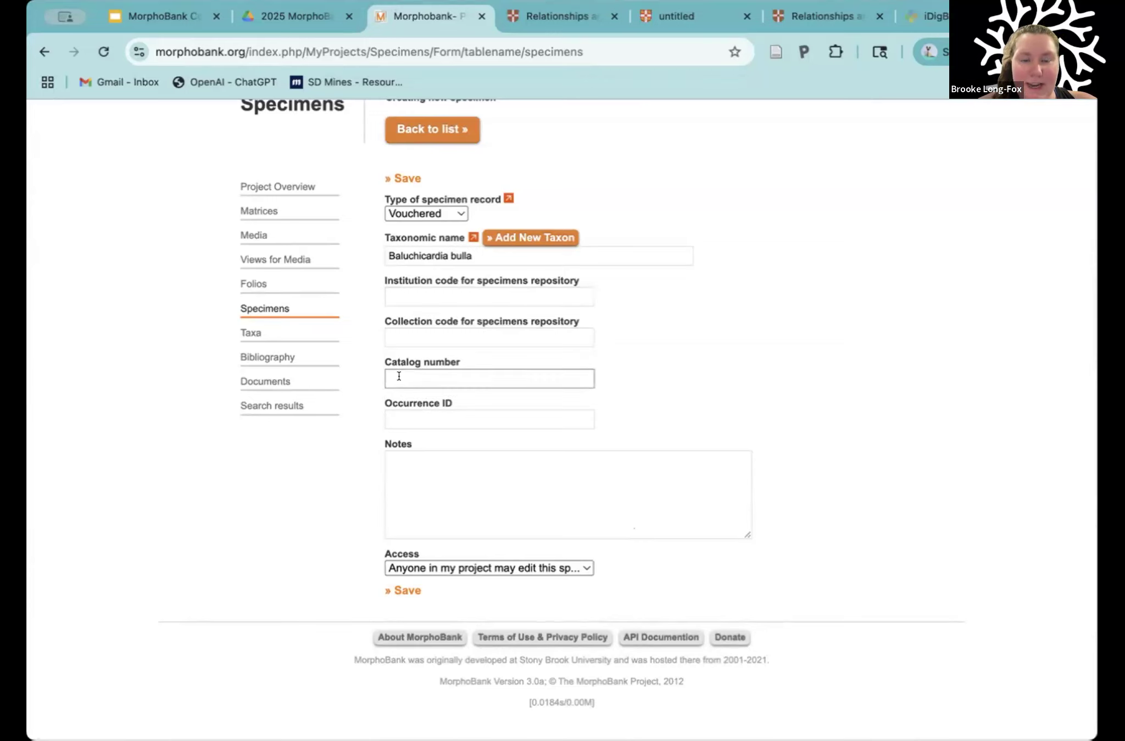
click(412, 403)
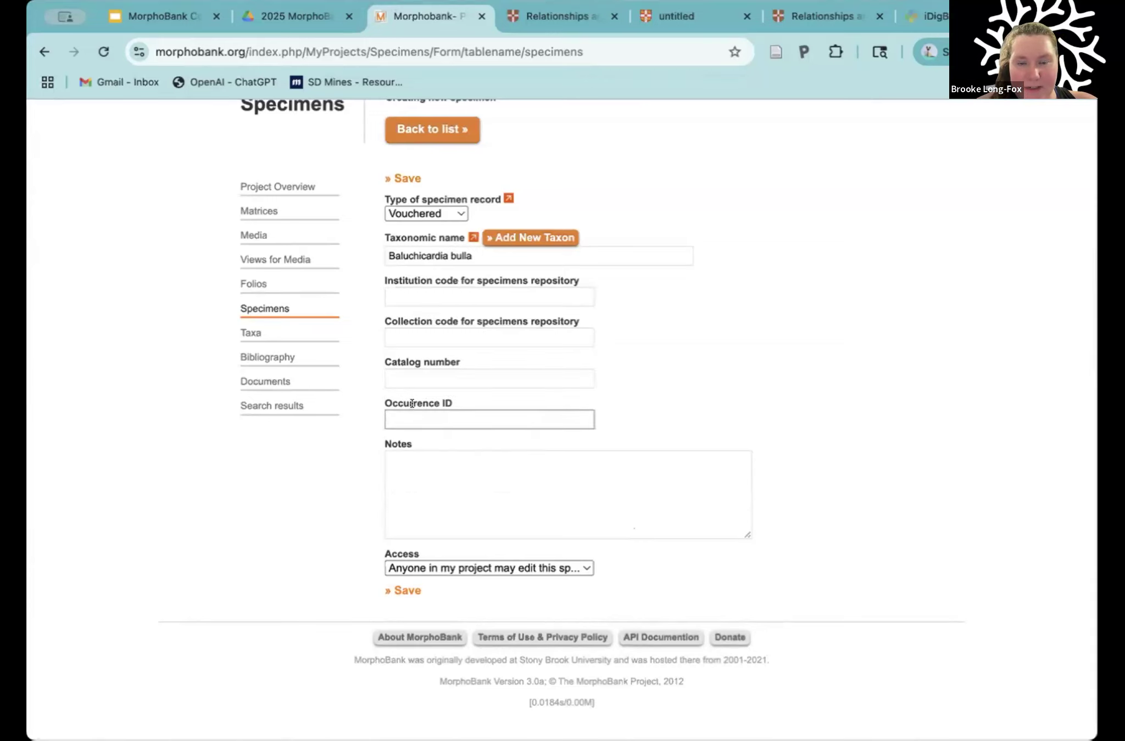
click(390, 419)
click(403, 473)
click(335, 507)
scroll(350, 532, down, 1)
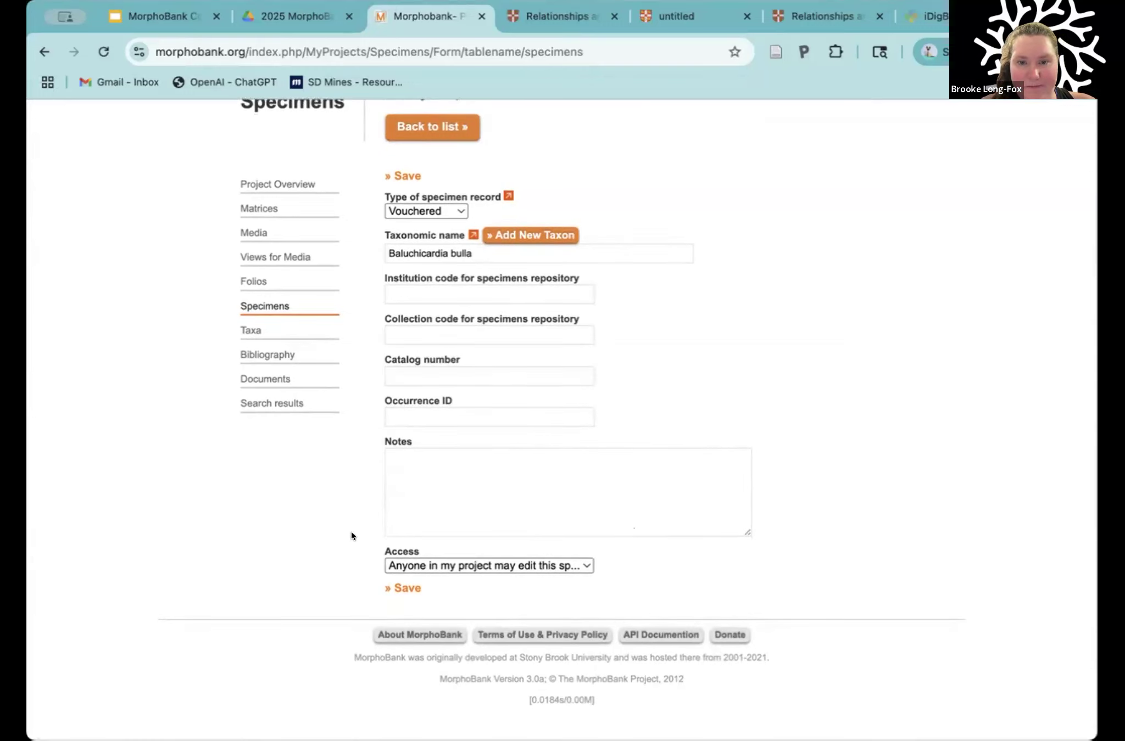
click(455, 565)
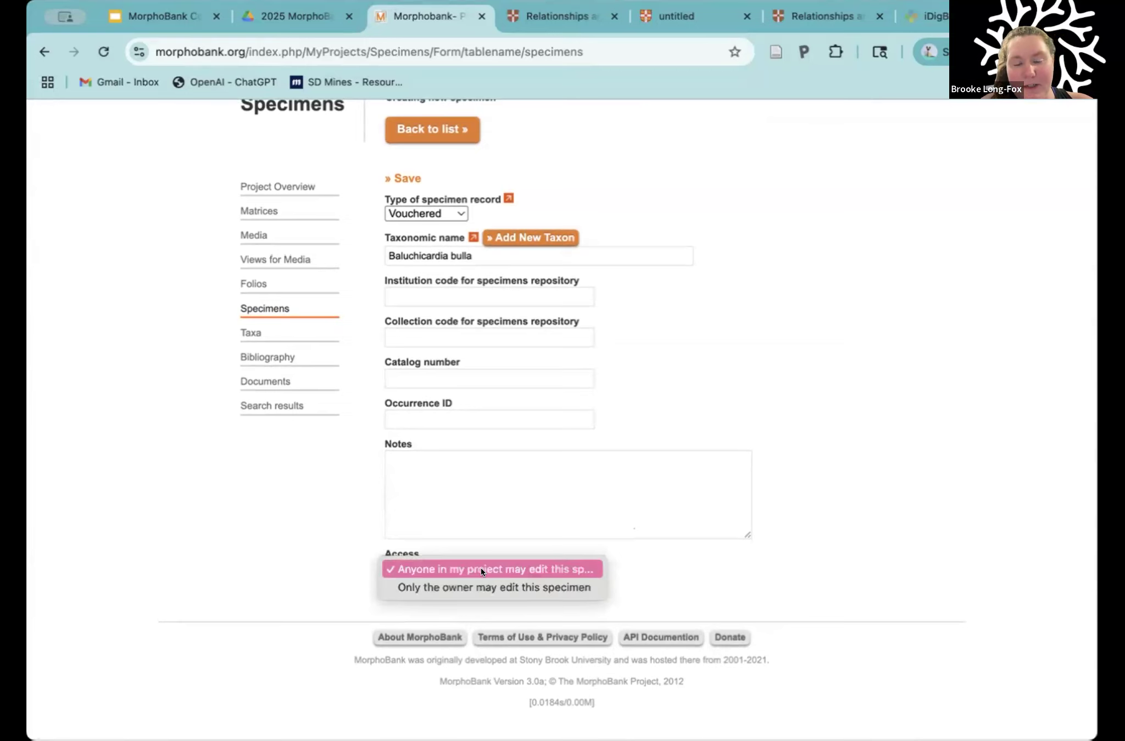
click(348, 585)
Step: Leave the new specimen form without saving and return to the project's specimen list
scroll(359, 484, up, 3)
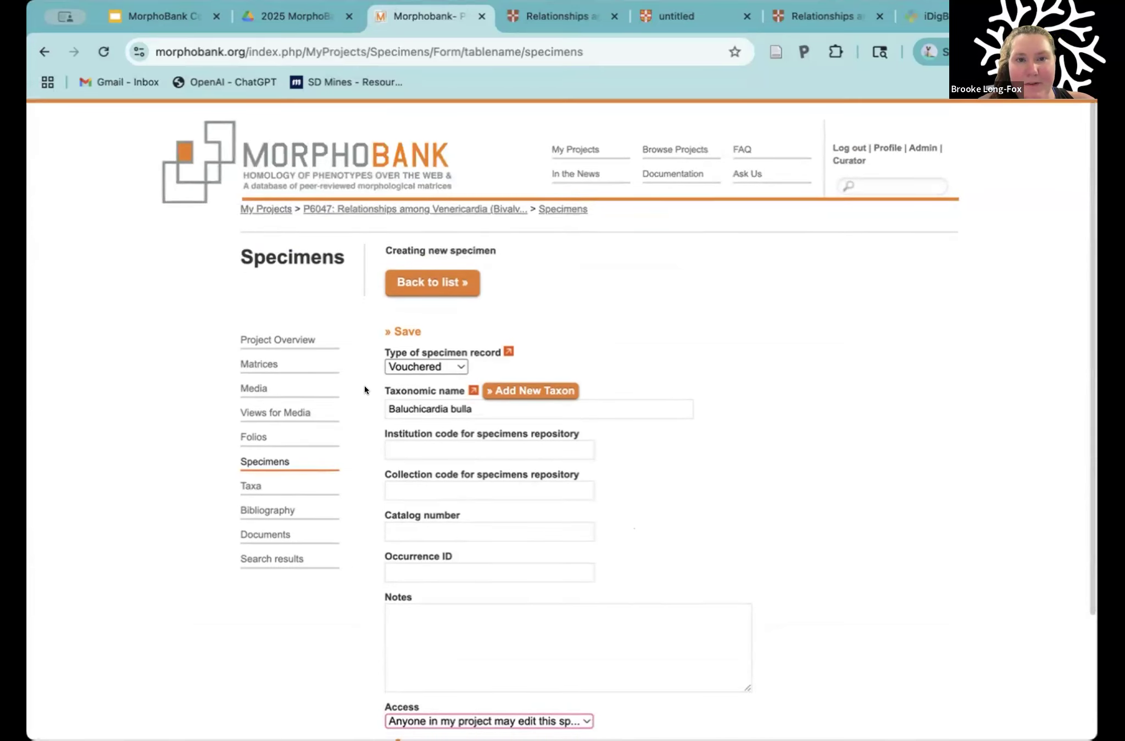
scroll(351, 374, down, 3)
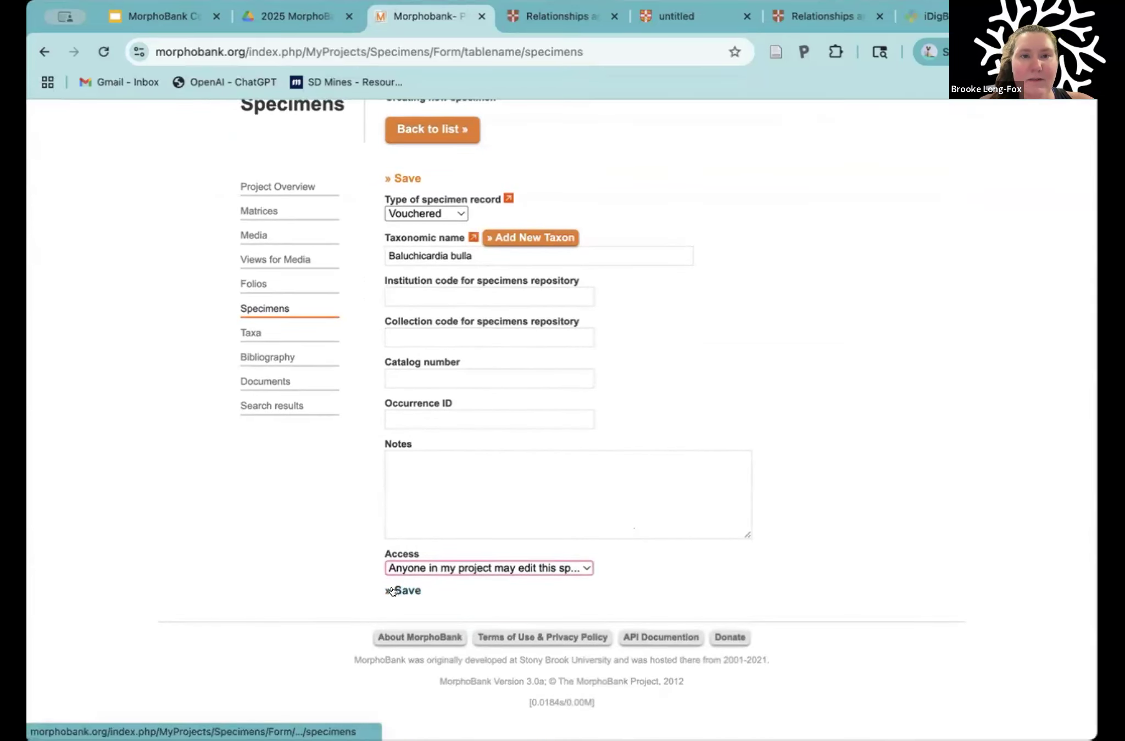
scroll(372, 431, up, 3)
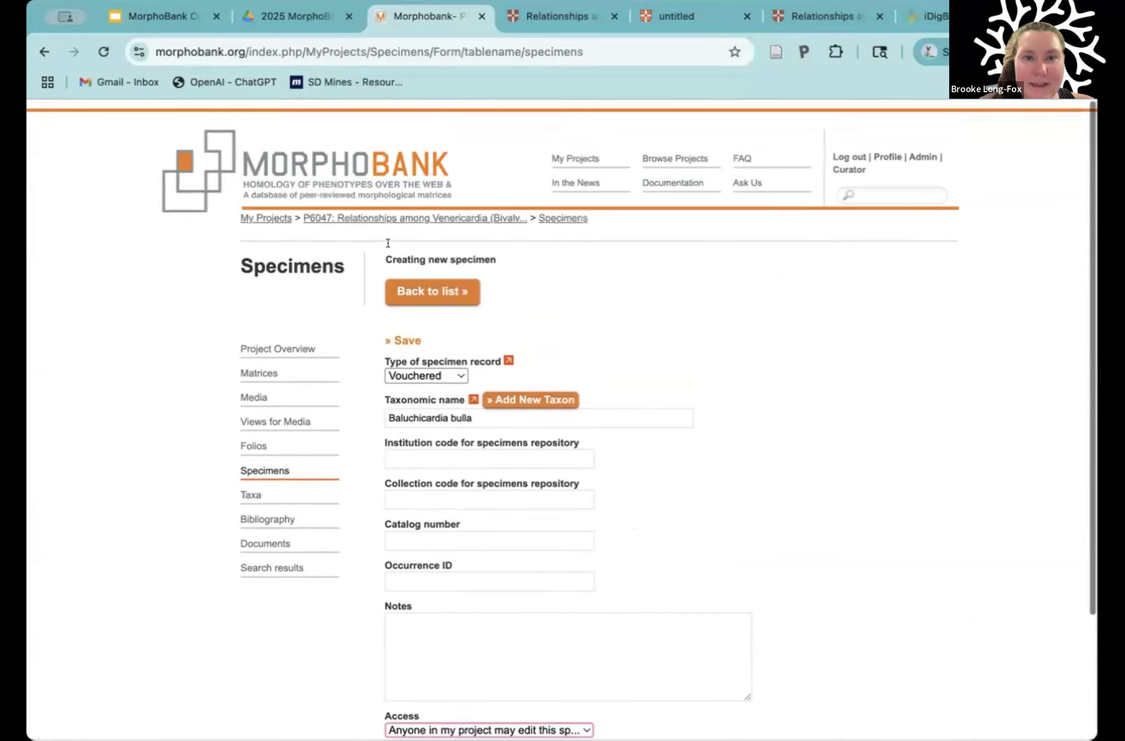
click(417, 285)
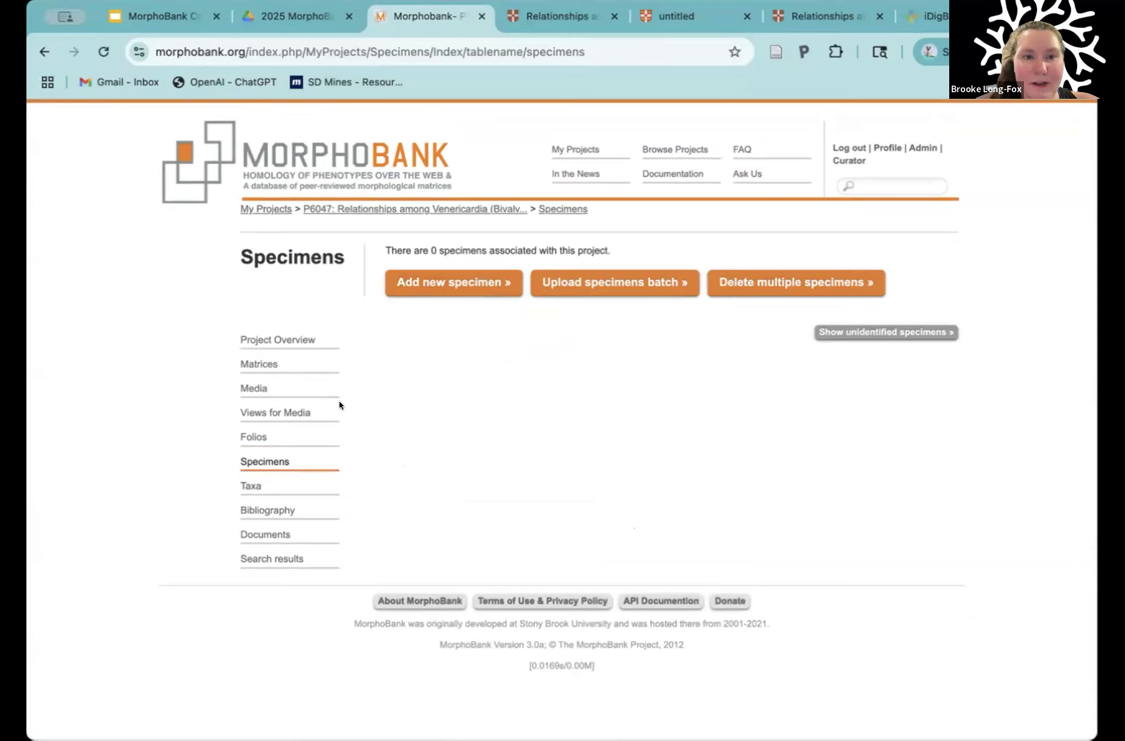
Step: Start a new matrix from scratch in the project and title it Test, leaving the notes empty
click(248, 362)
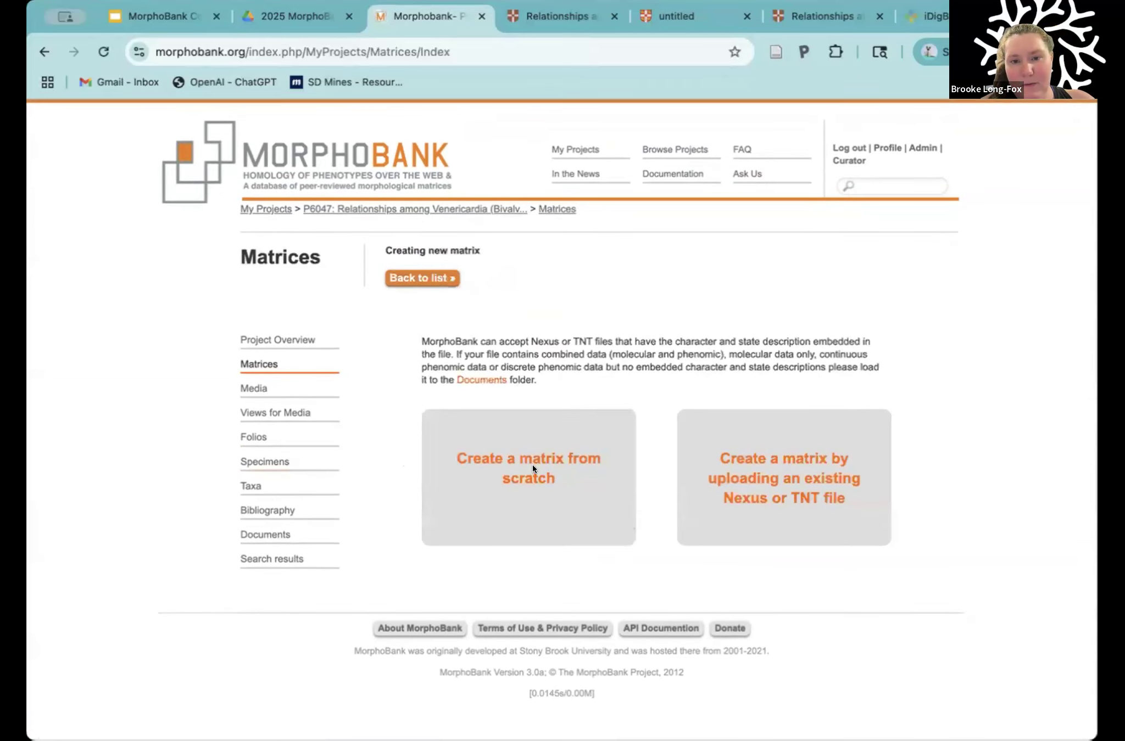
click(537, 457)
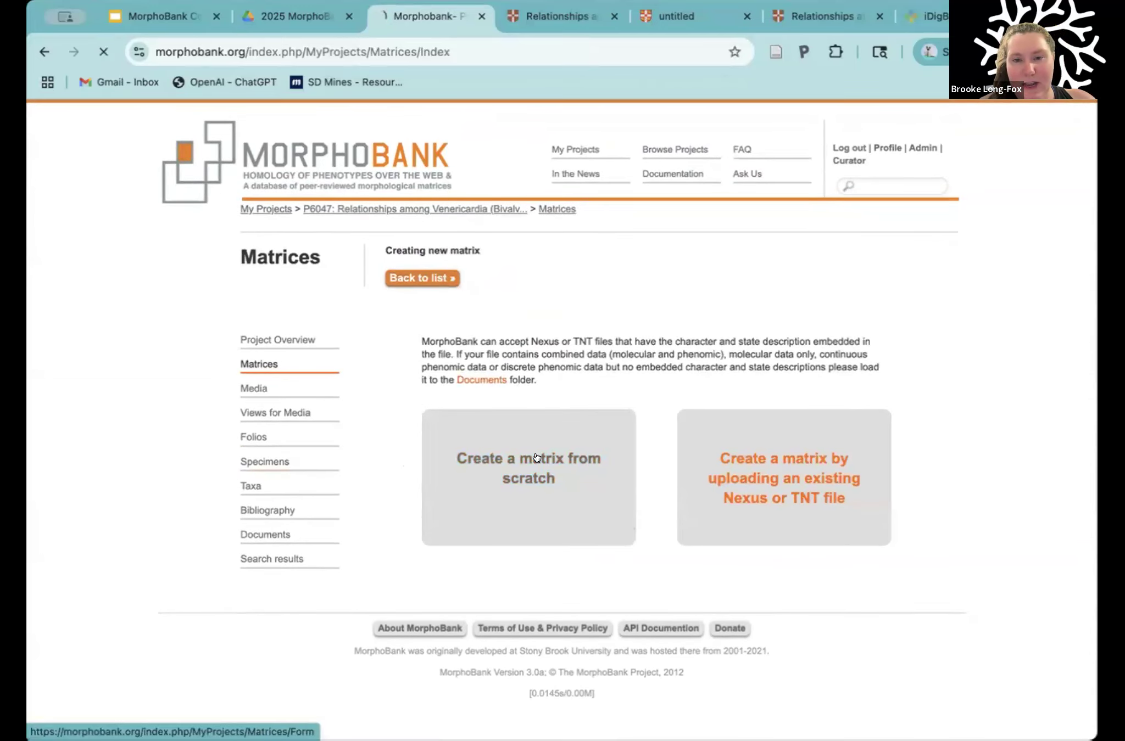
click(520, 368)
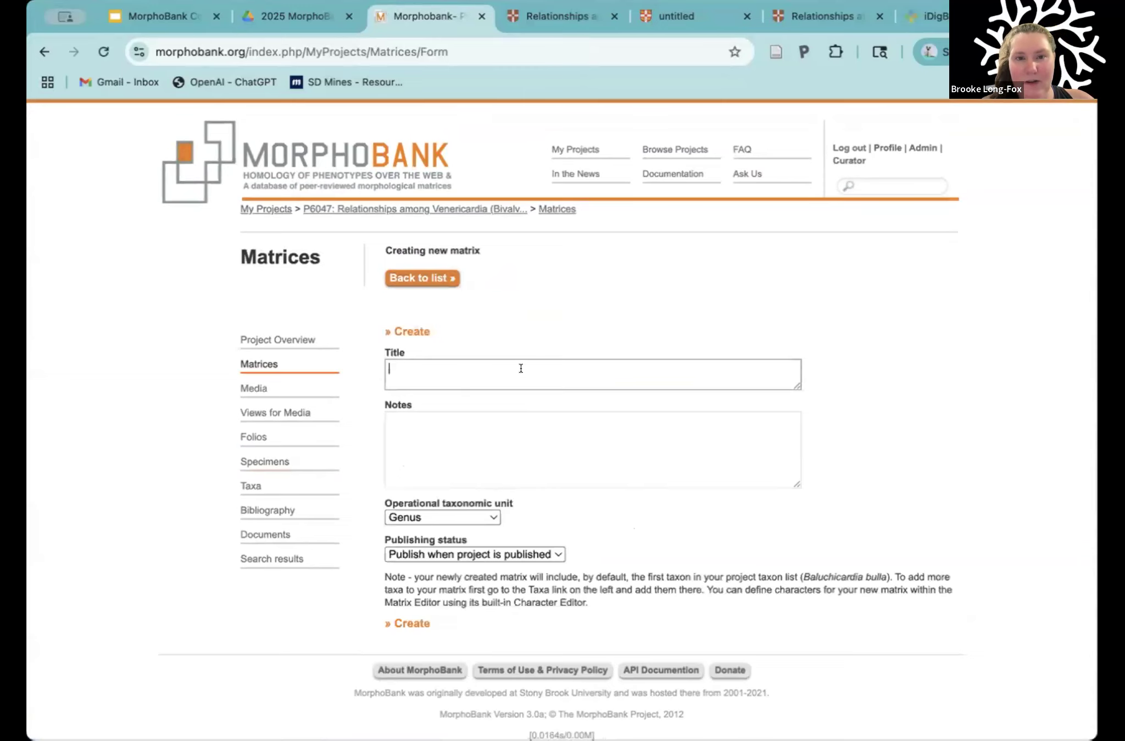
text(Test)
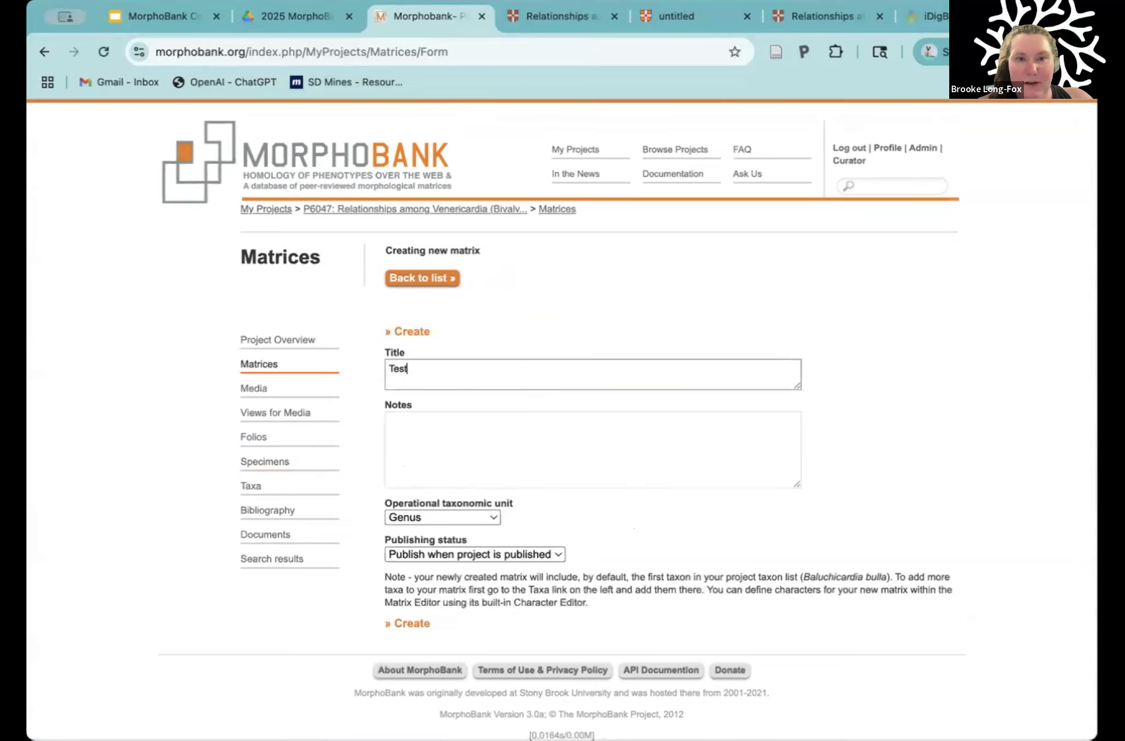
click(416, 429)
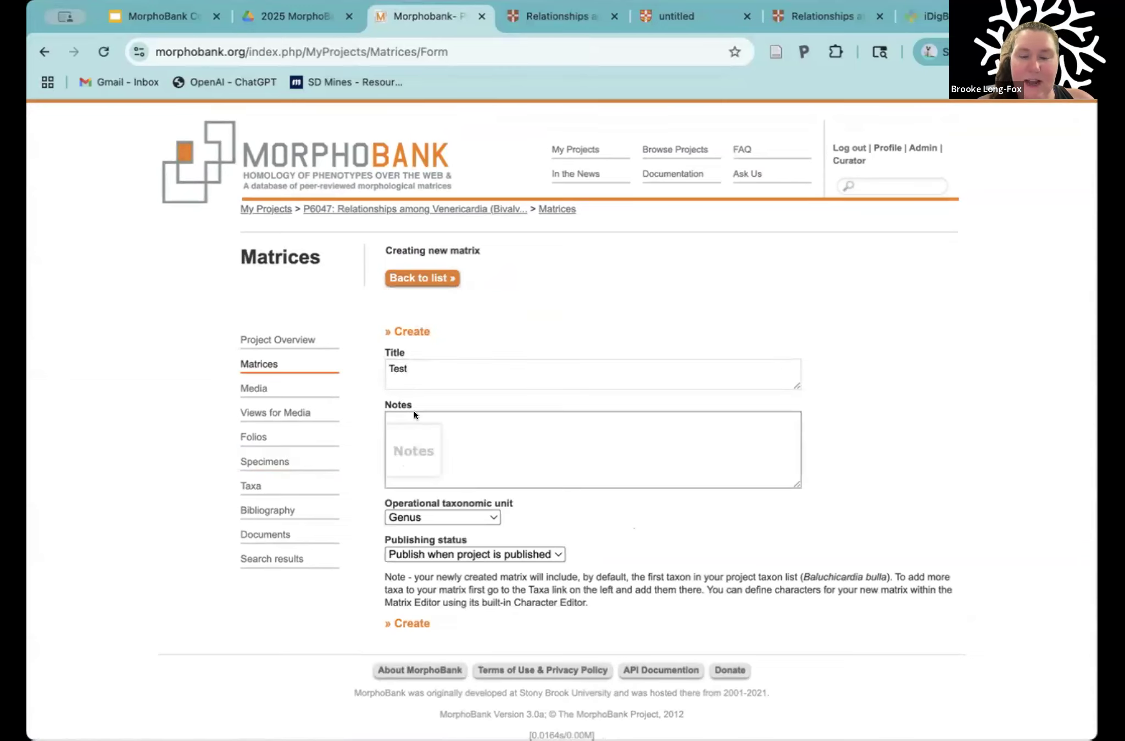
scroll(413, 444, down, 1)
scroll(413, 444, down, 1)
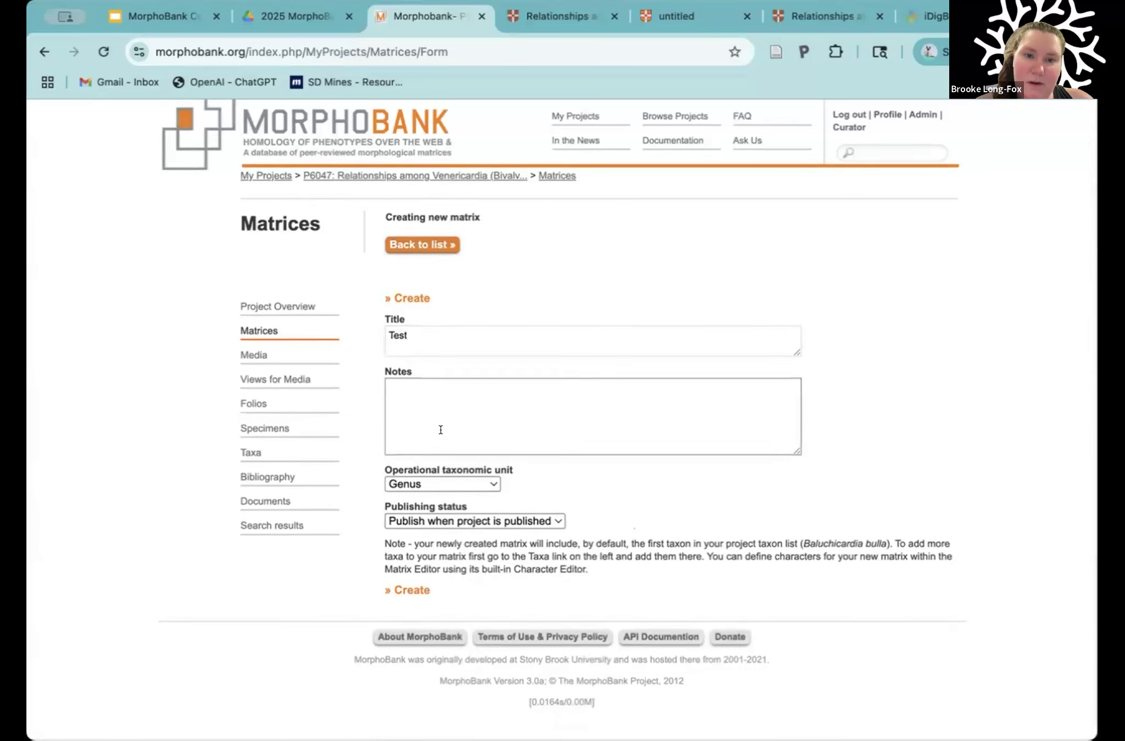
Step: Review the matrix's operational taxonomic unit options and check the taxa listed in Table 2 of the article PDF
click(455, 481)
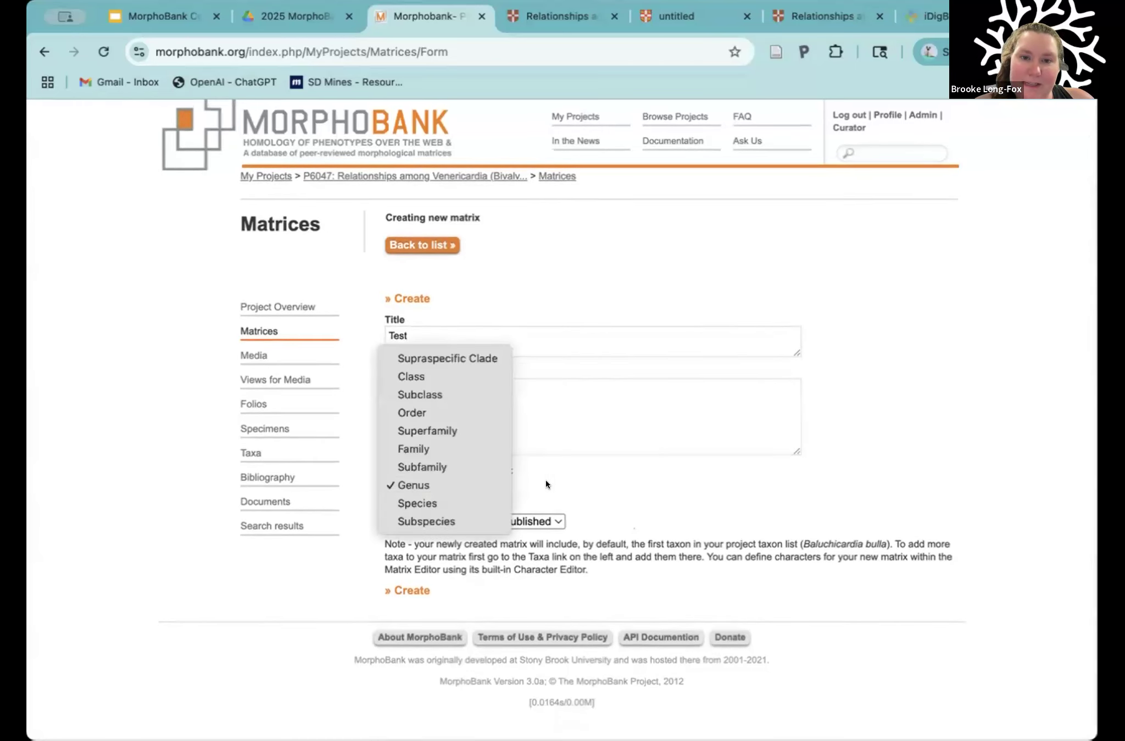
click(484, 483)
click(485, 484)
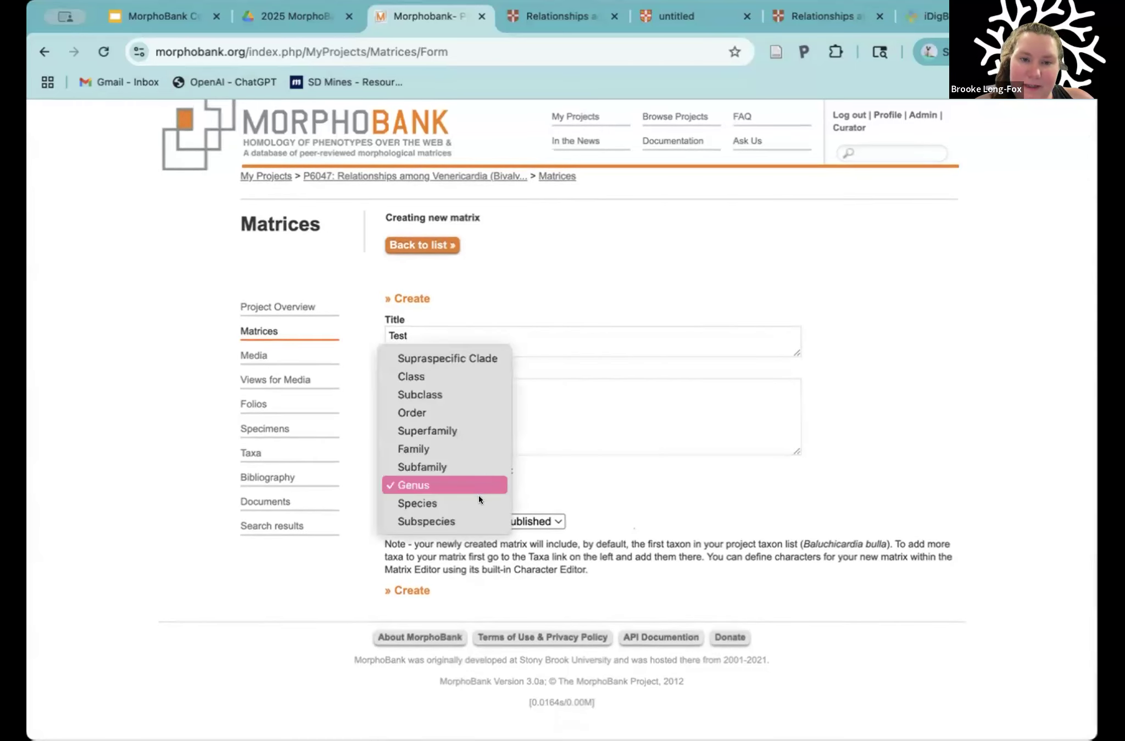
click(598, 478)
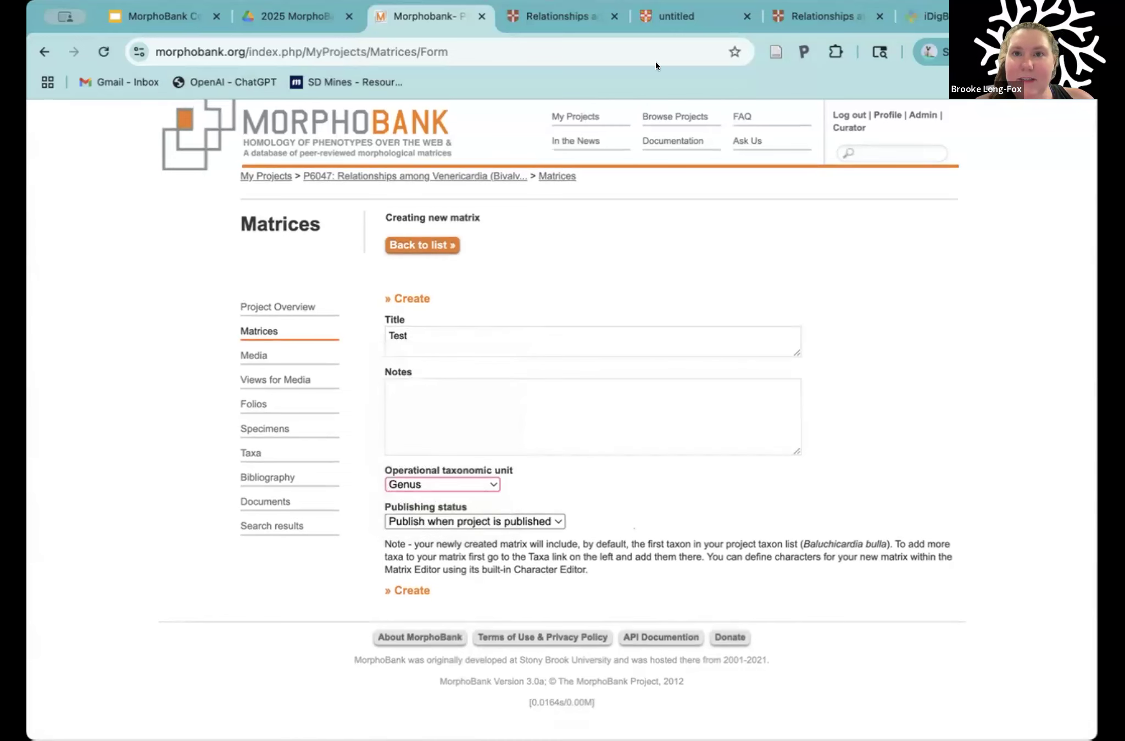
click(675, 18)
drag(477, 244, 456, 244)
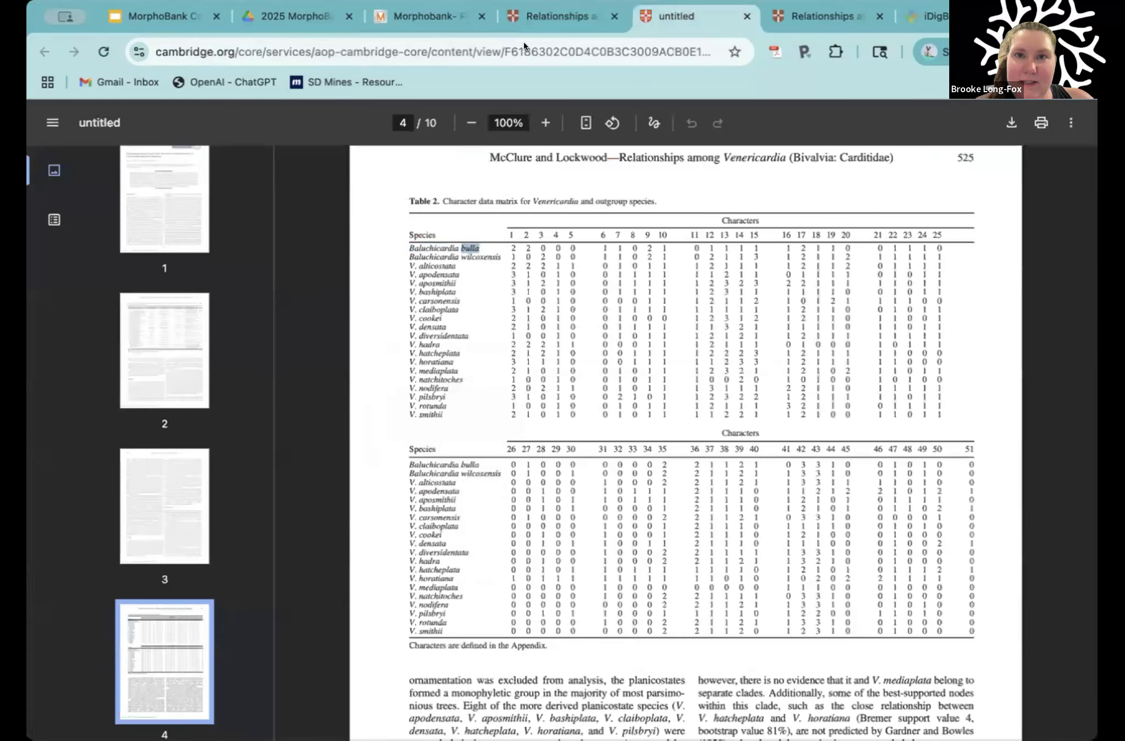
drag(438, 414, 438, 314)
drag(443, 292, 438, 291)
click(560, 14)
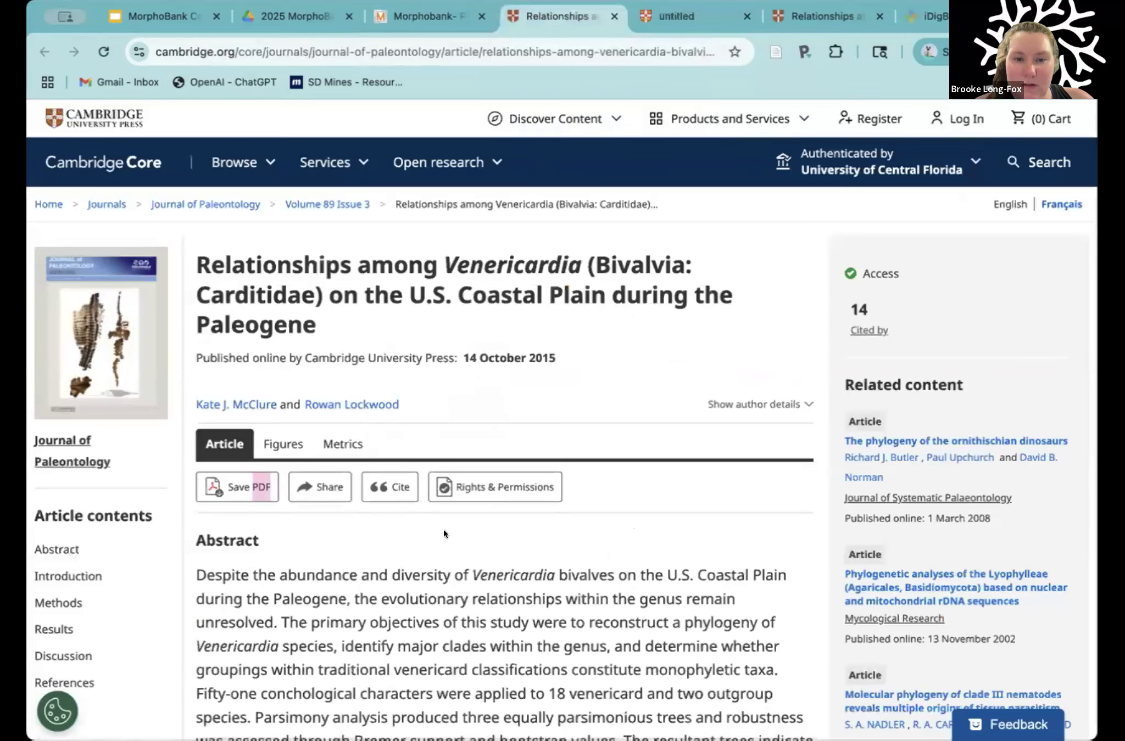
click(441, 20)
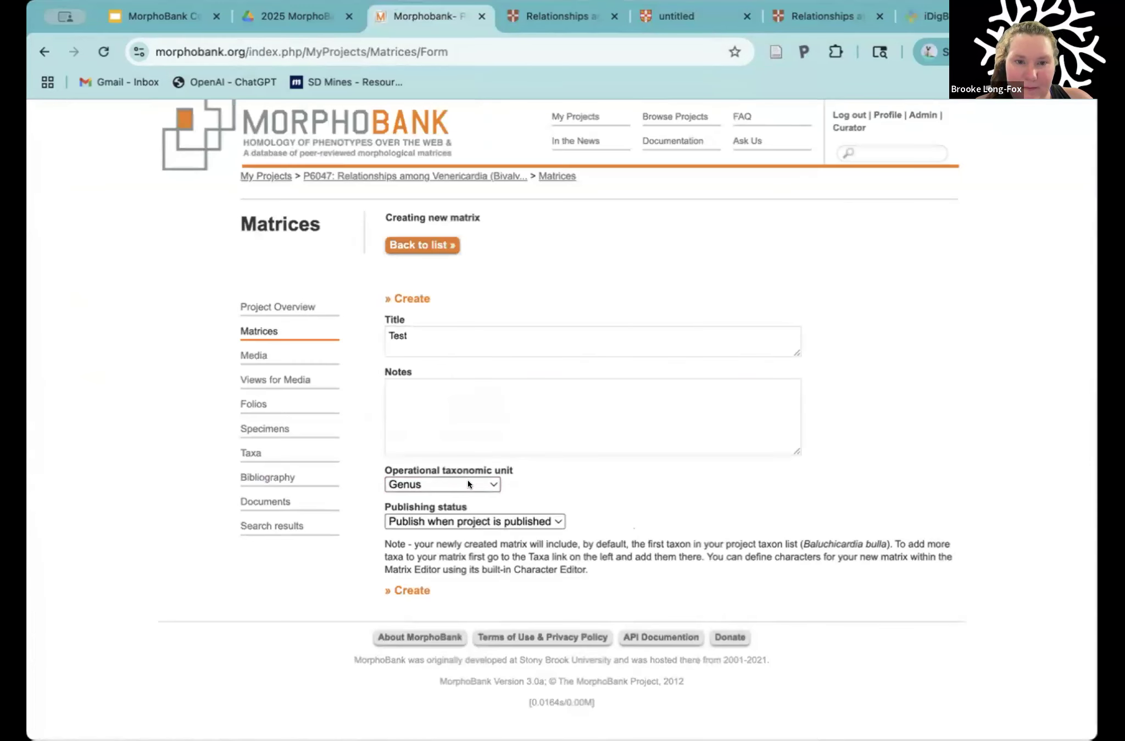
Step: Set the new matrix's operational taxonomic unit to Species
click(468, 481)
click(467, 493)
click(530, 477)
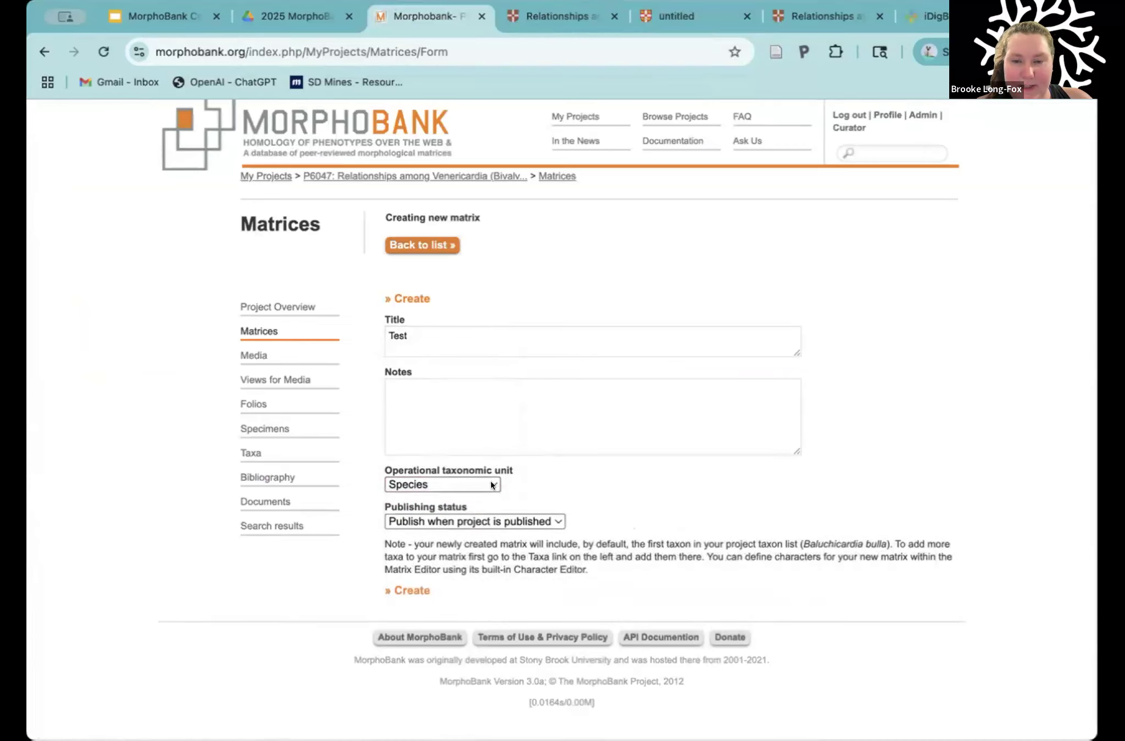
scroll(517, 478, up, 1)
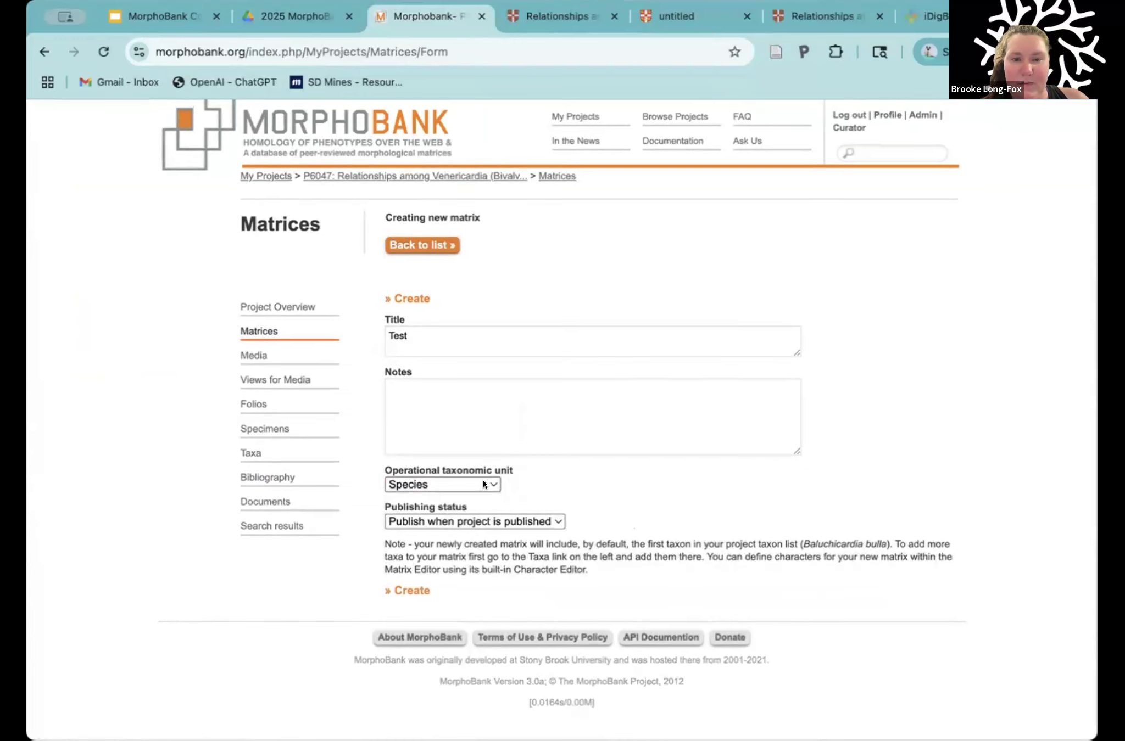
click(491, 482)
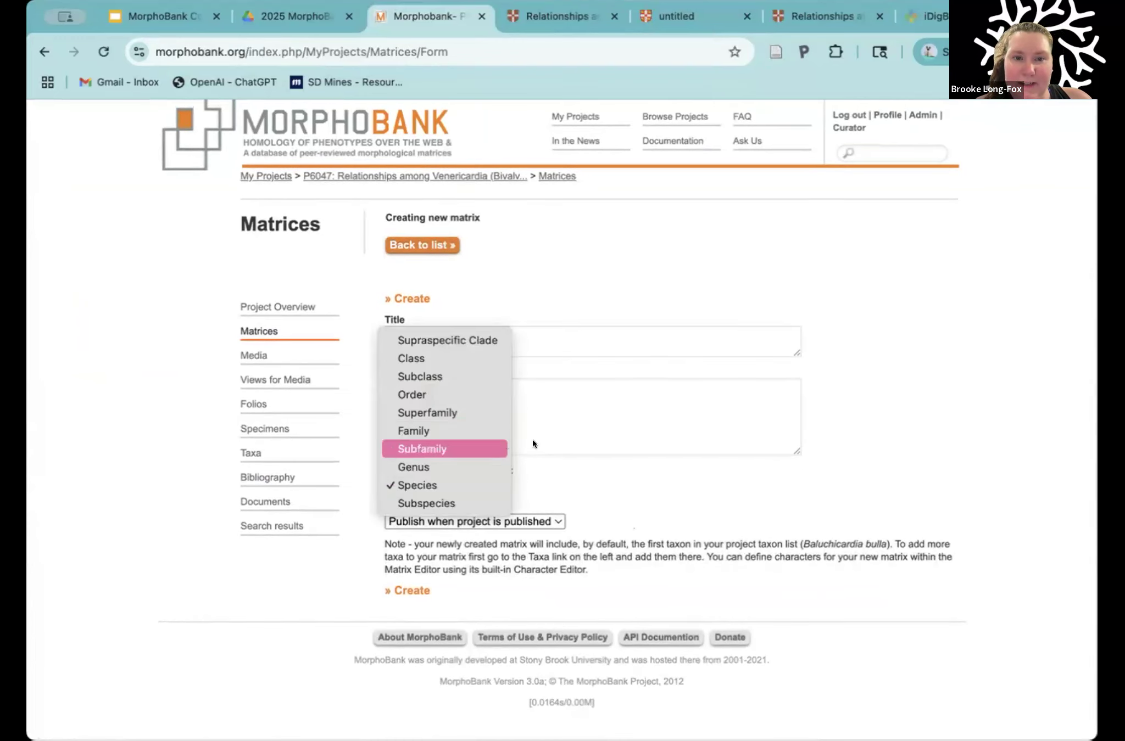
click(555, 490)
scroll(555, 490, down, 1)
scroll(555, 494, up, 1)
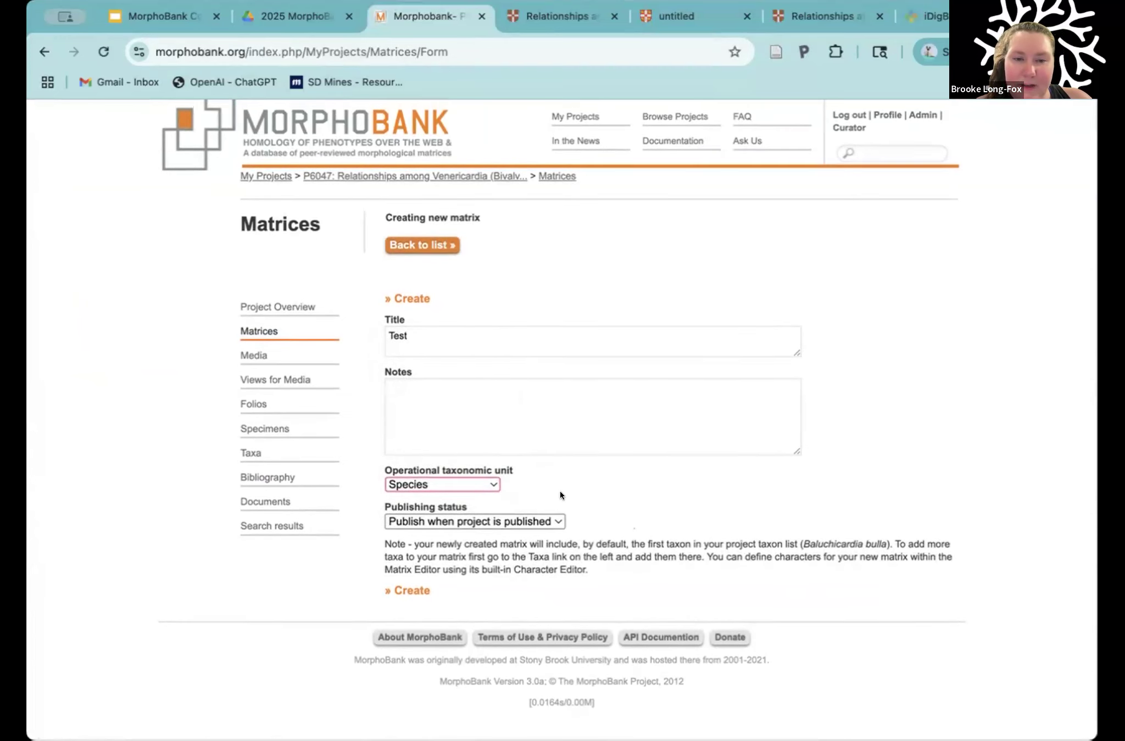
Step: Review the publishing status options, keep "Publish when project is published", and create the matrix
mouse_move(420, 521)
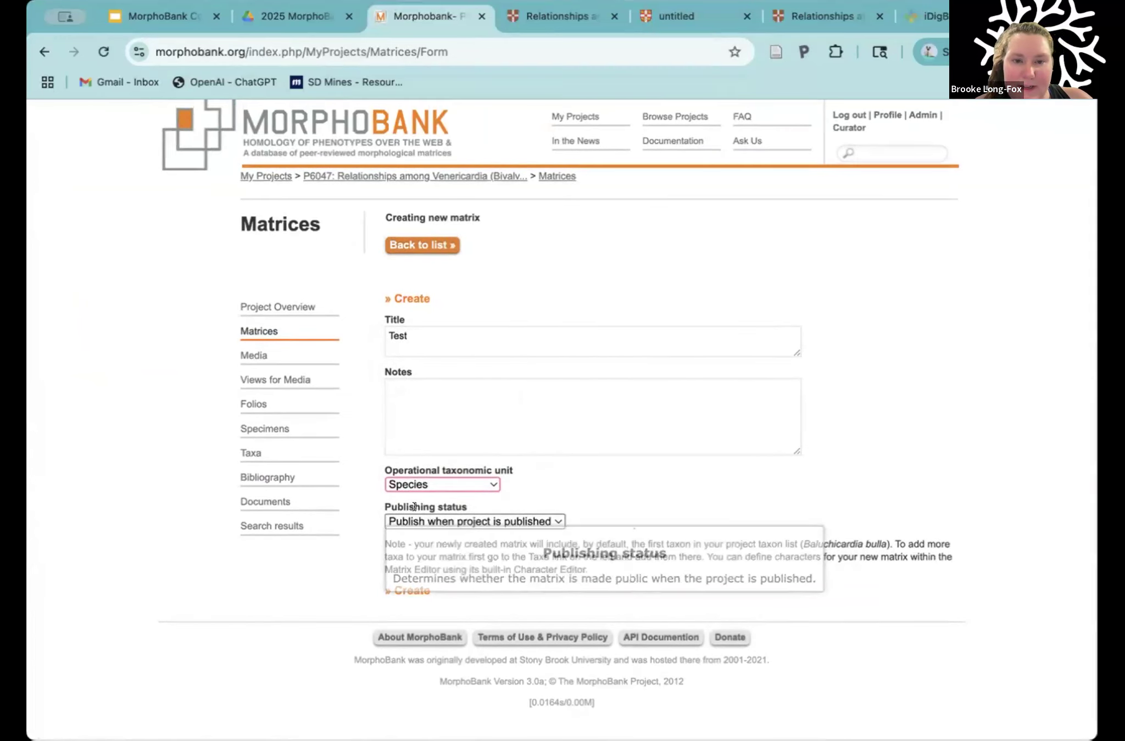
click(559, 517)
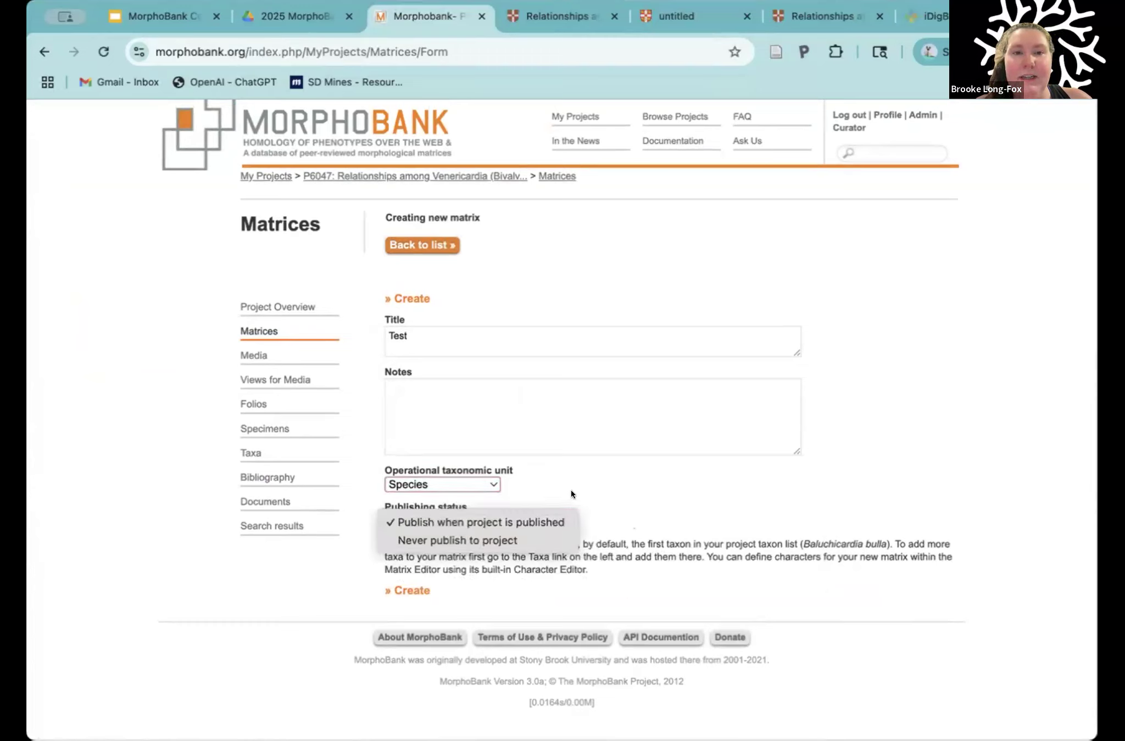
click(570, 490)
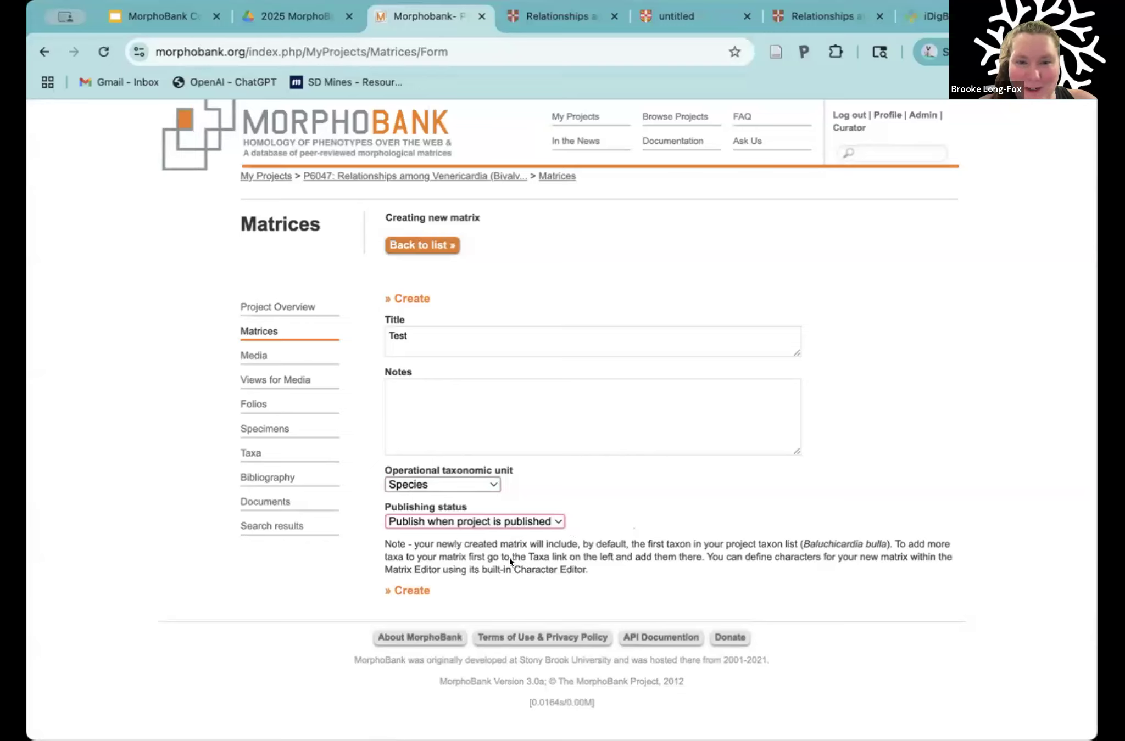
click(406, 592)
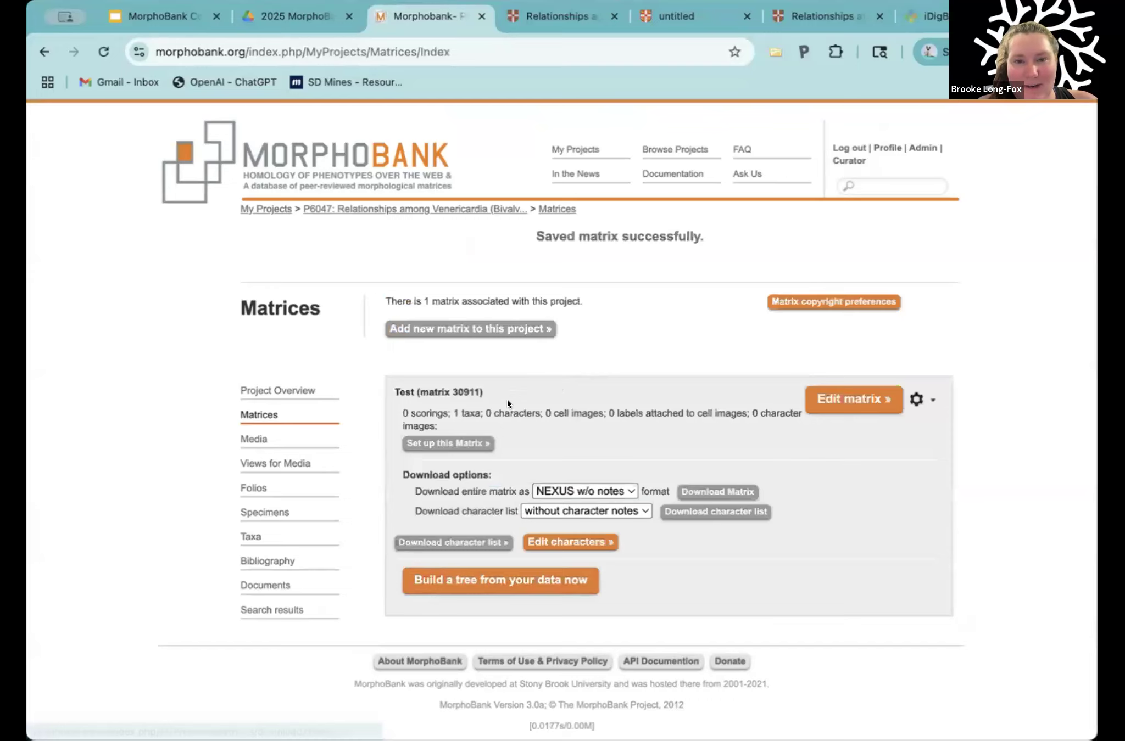
Step: Open the Test matrix in the matrix editor and review the list of taxa included in it
drag(450, 406, 481, 407)
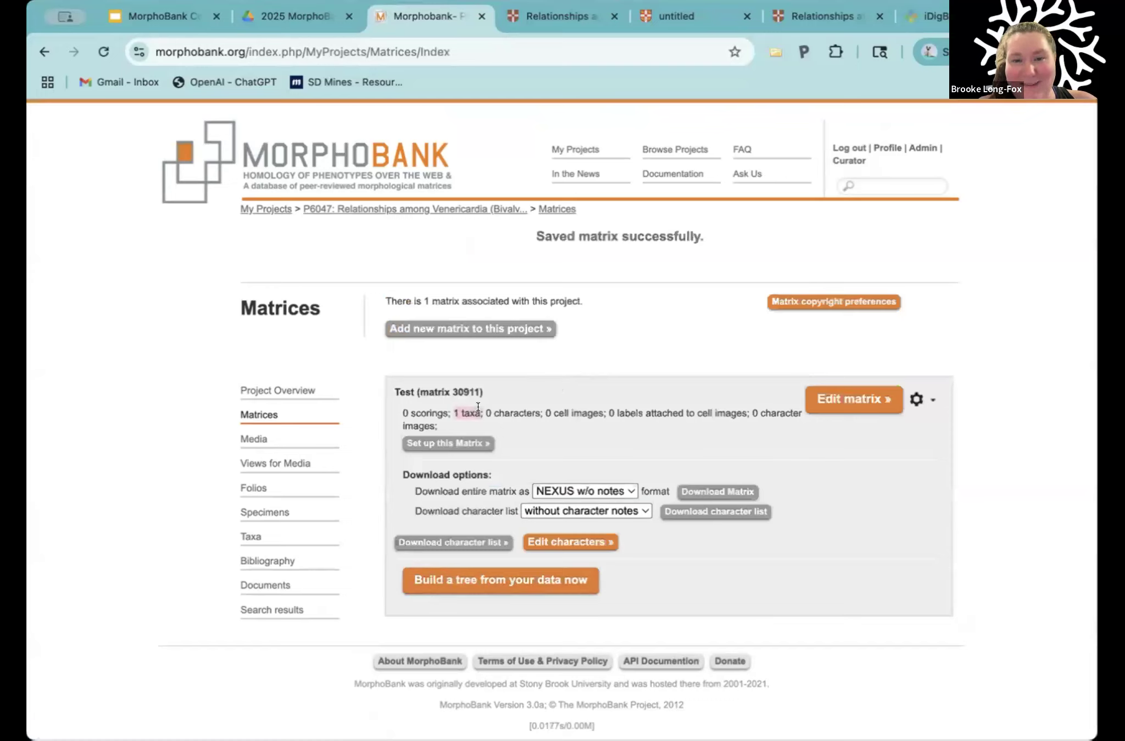
click(520, 408)
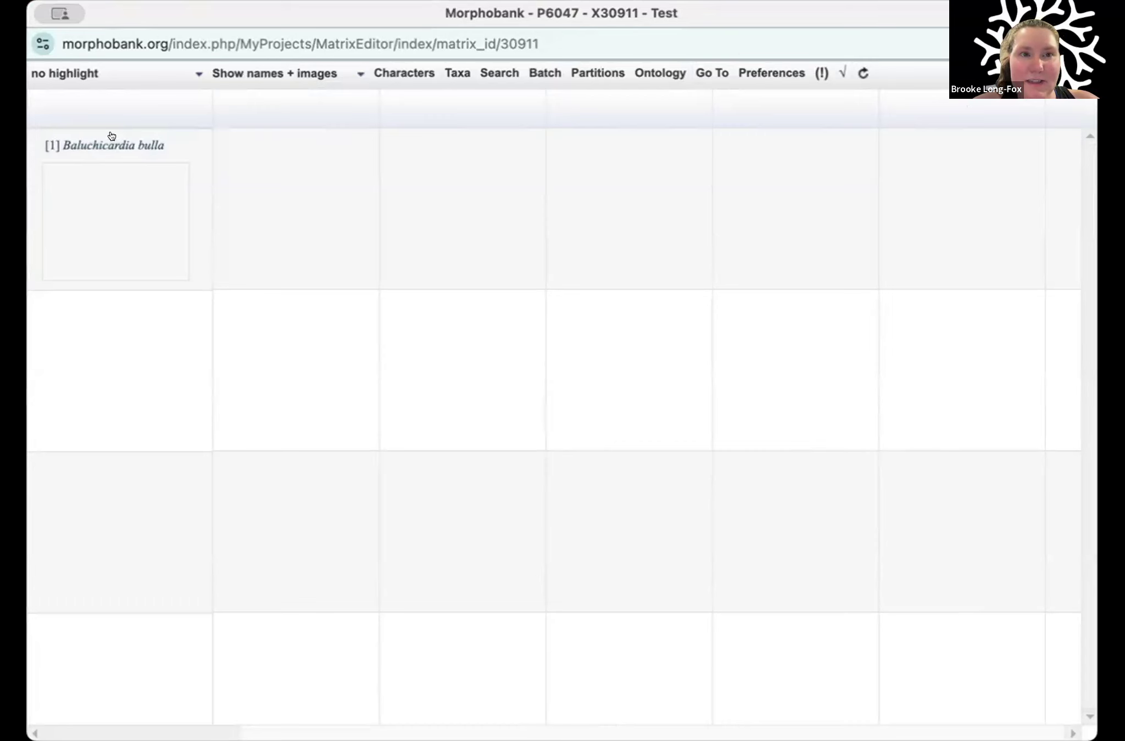
click(456, 72)
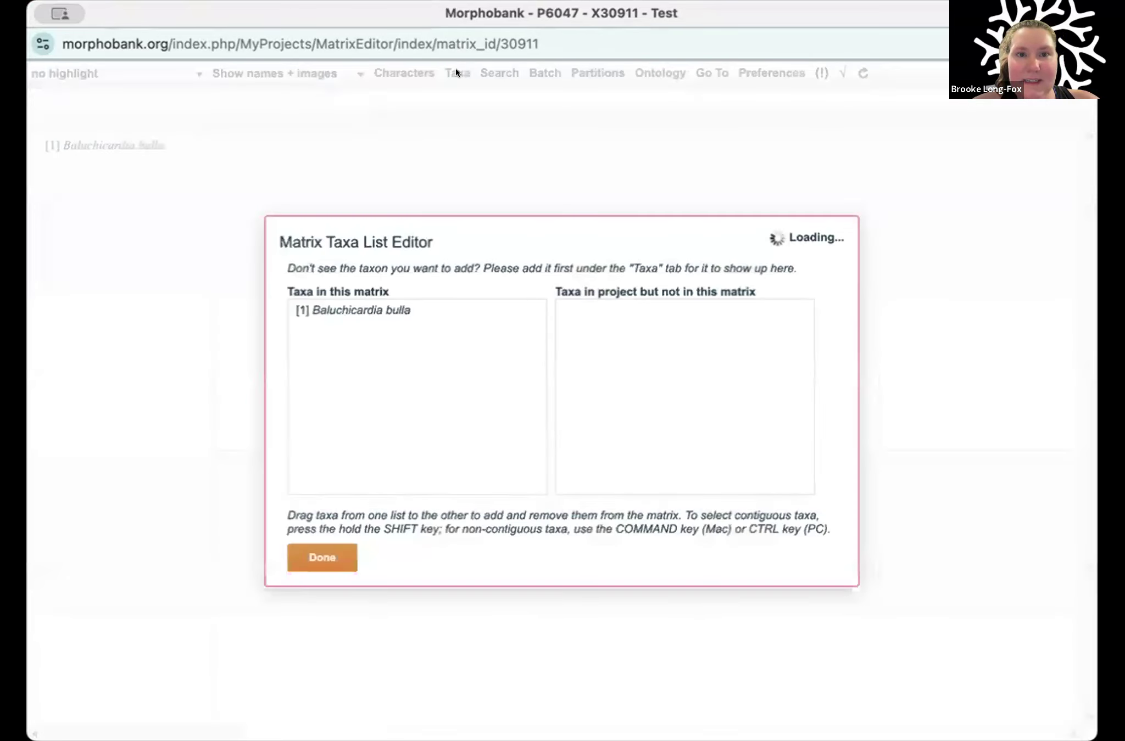
click(357, 306)
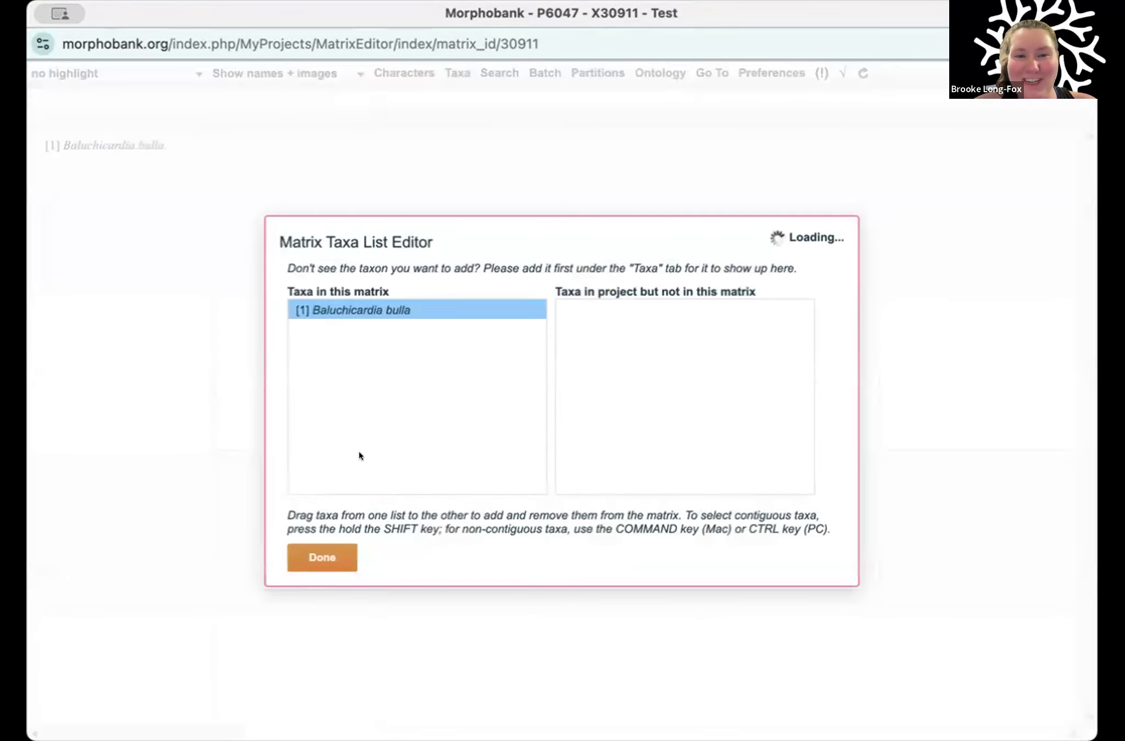
click(314, 563)
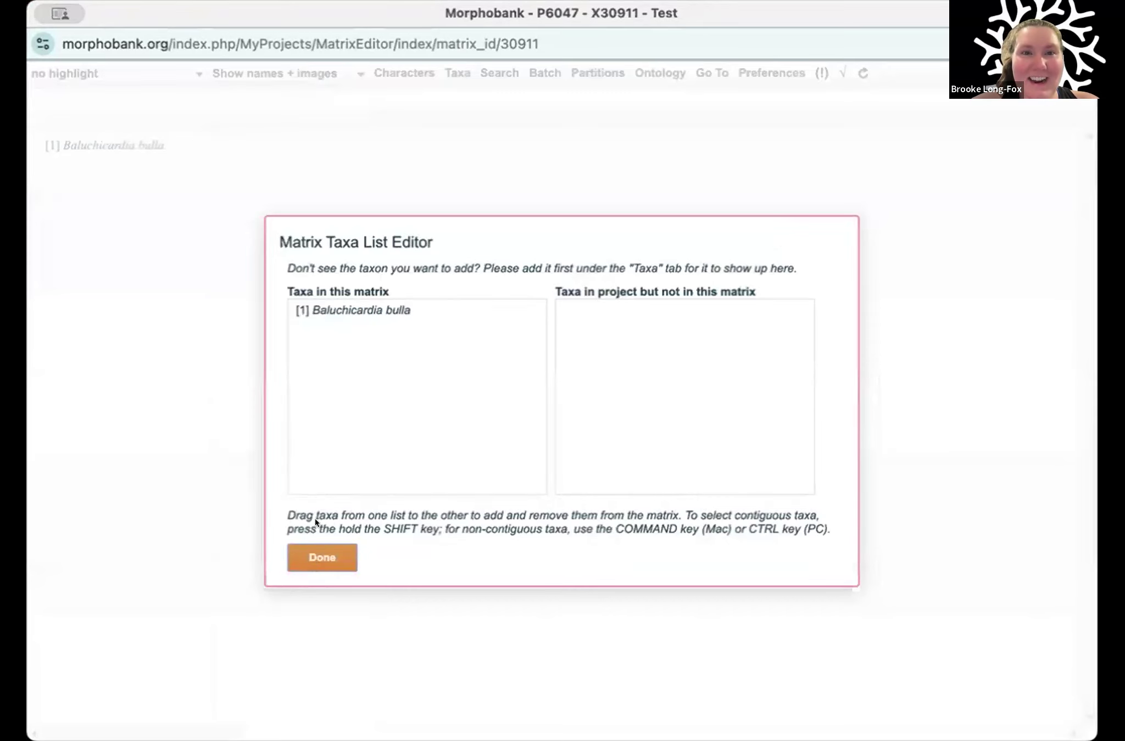
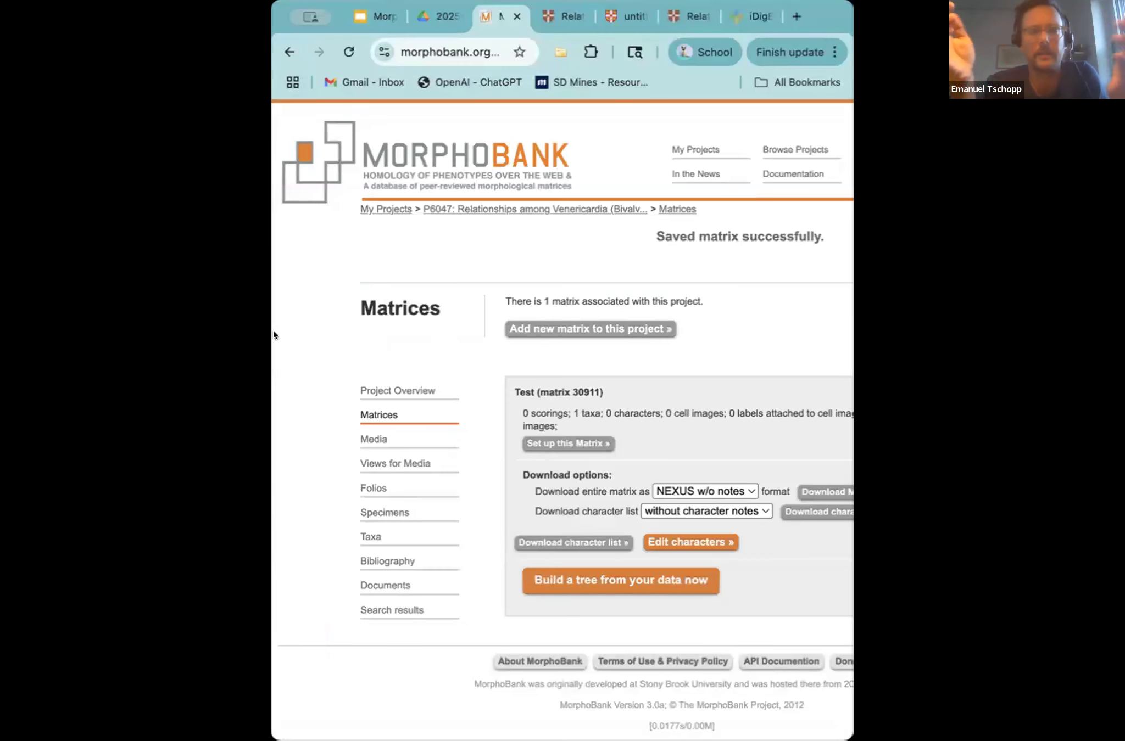
Step: Widen the browser window, review the Test matrix's setup form, and open the matrix for editing from the matrices list
drag(273, 332, 44, 337)
scroll(693, 318, down, 1)
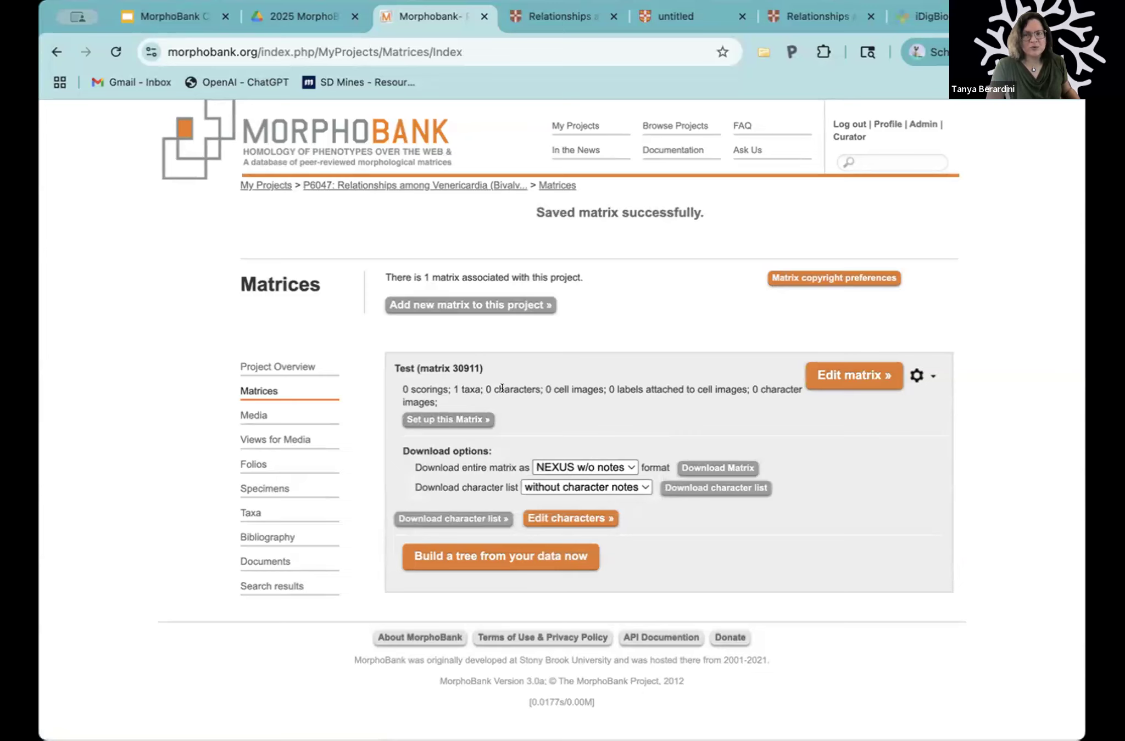
click(467, 419)
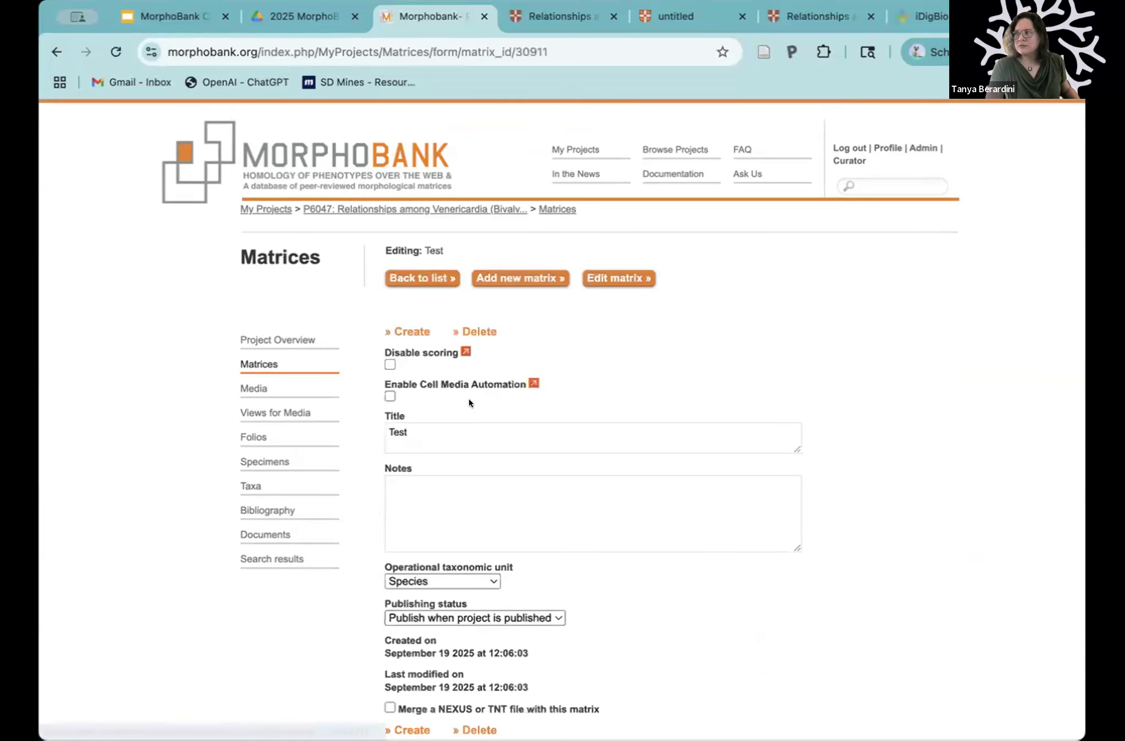
scroll(468, 398, down, 4)
scroll(466, 394, up, 2)
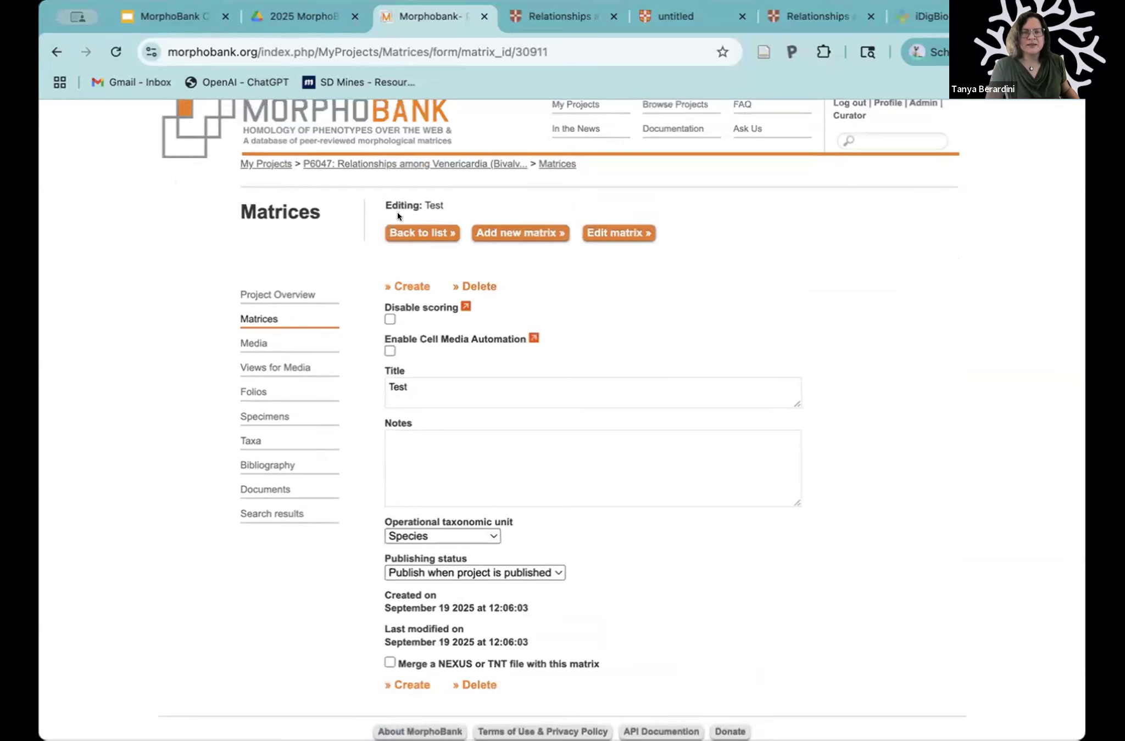
click(431, 233)
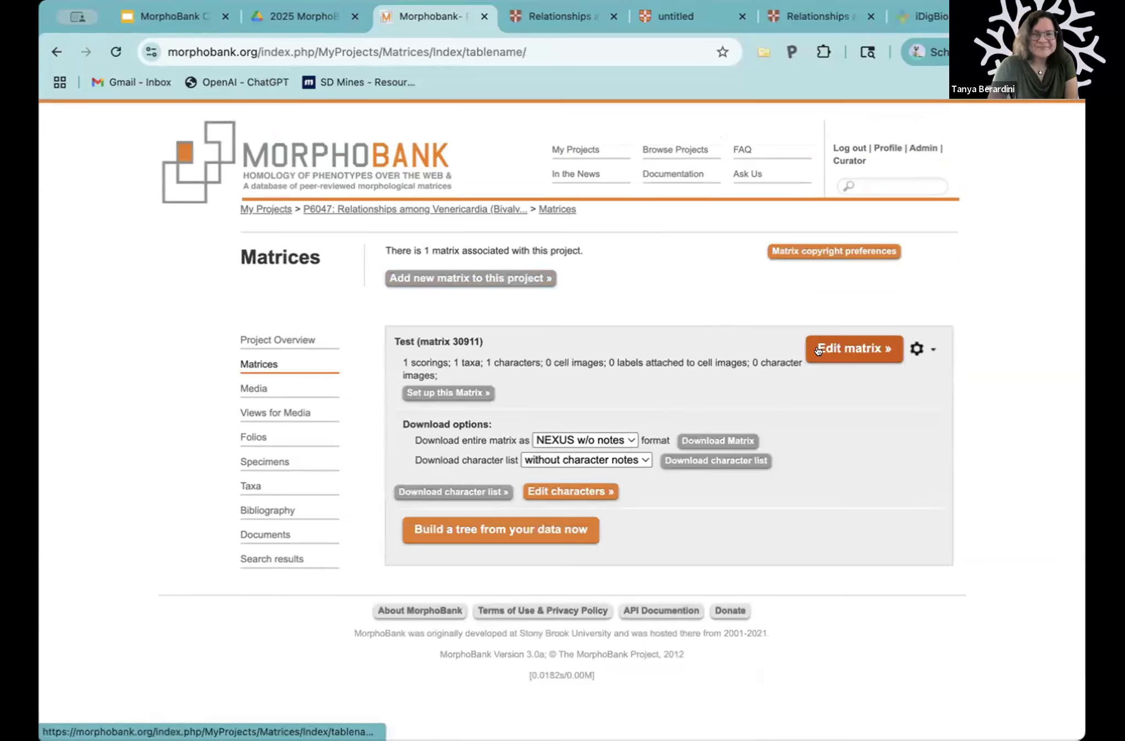
click(846, 358)
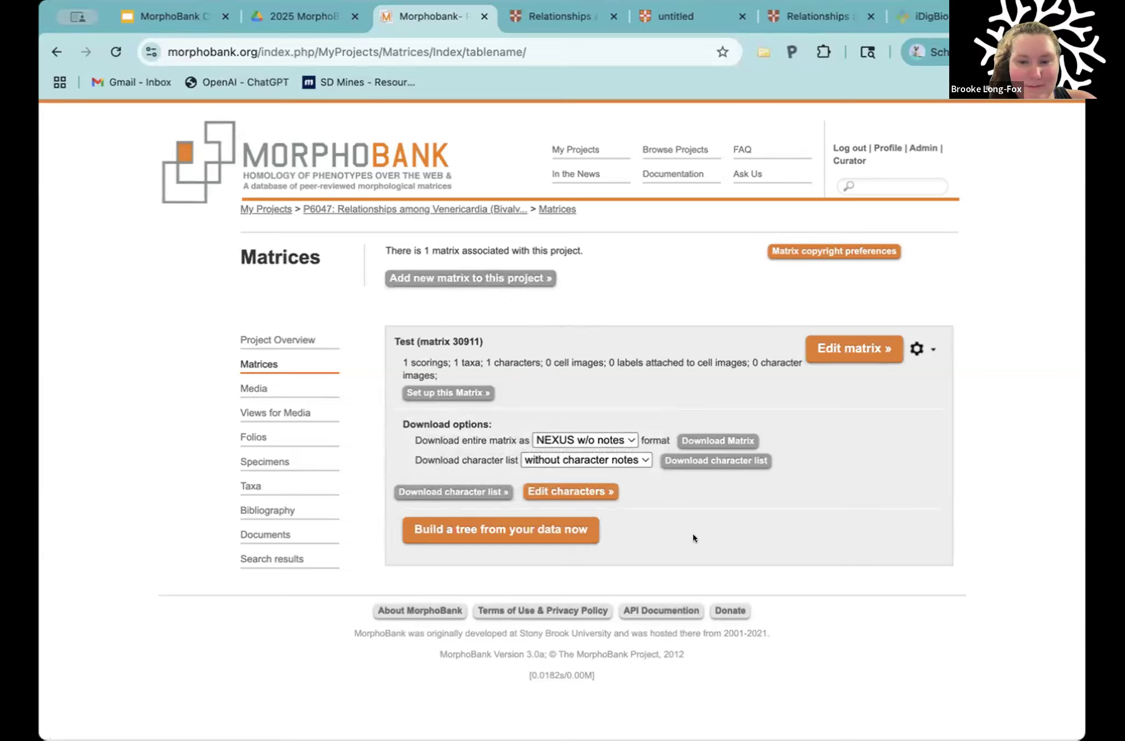
Step: Start a new matrix created by uploading an existing Nexus or TNT file
click(498, 285)
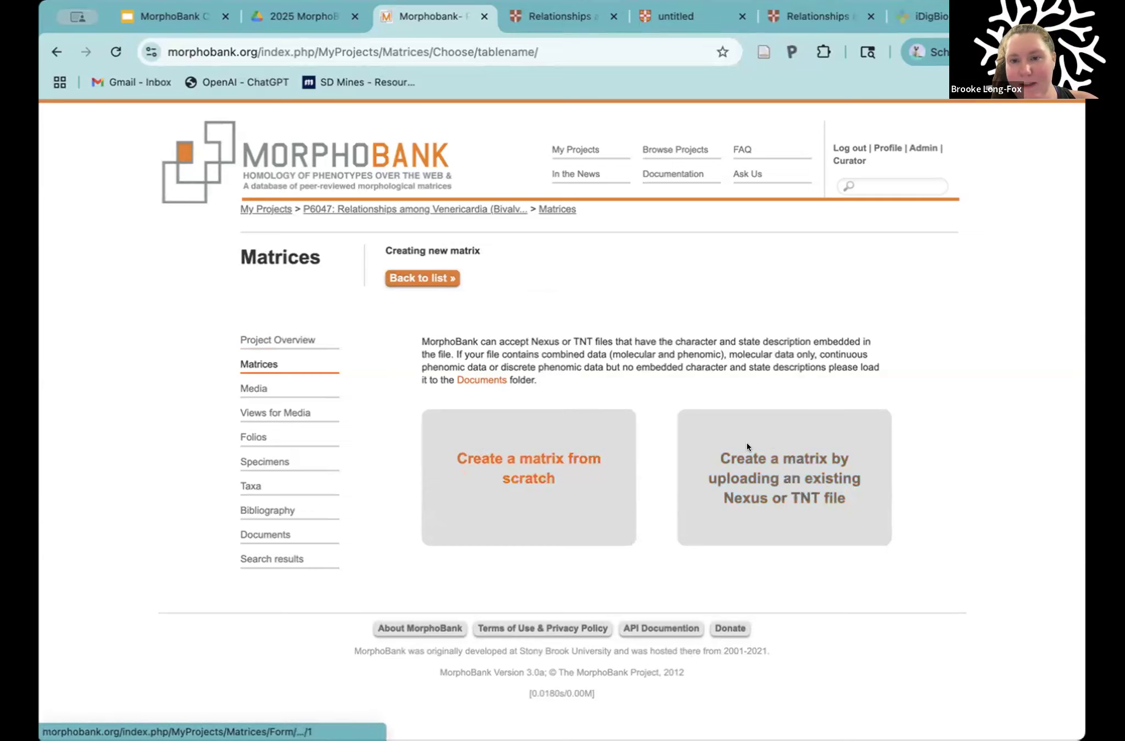
click(761, 476)
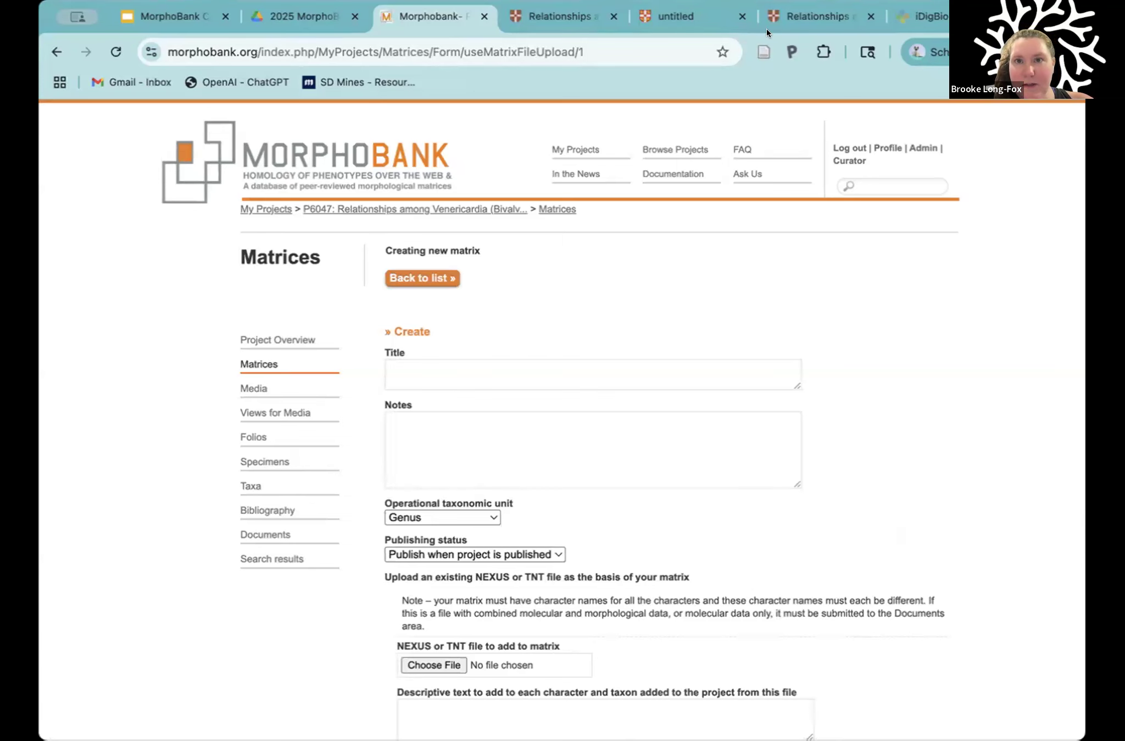
Step: Review the character data matrix in Table 2 of the article PDF and return to the new matrix form
click(681, 16)
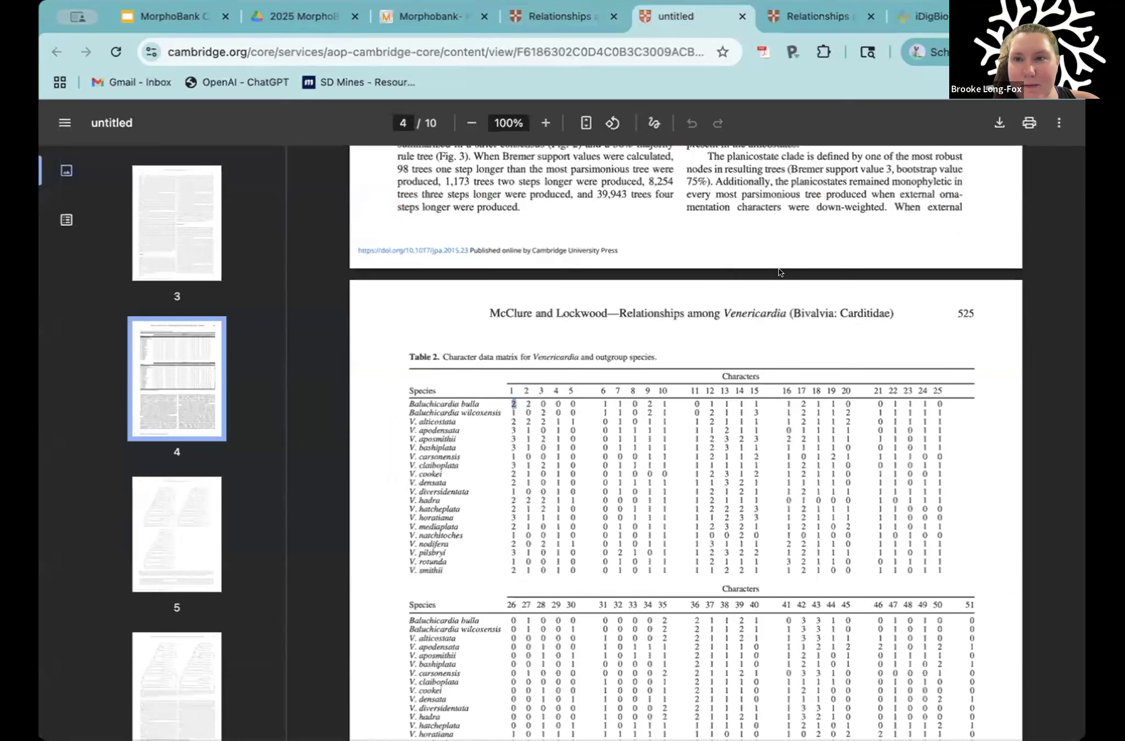
scroll(836, 272, up, 3)
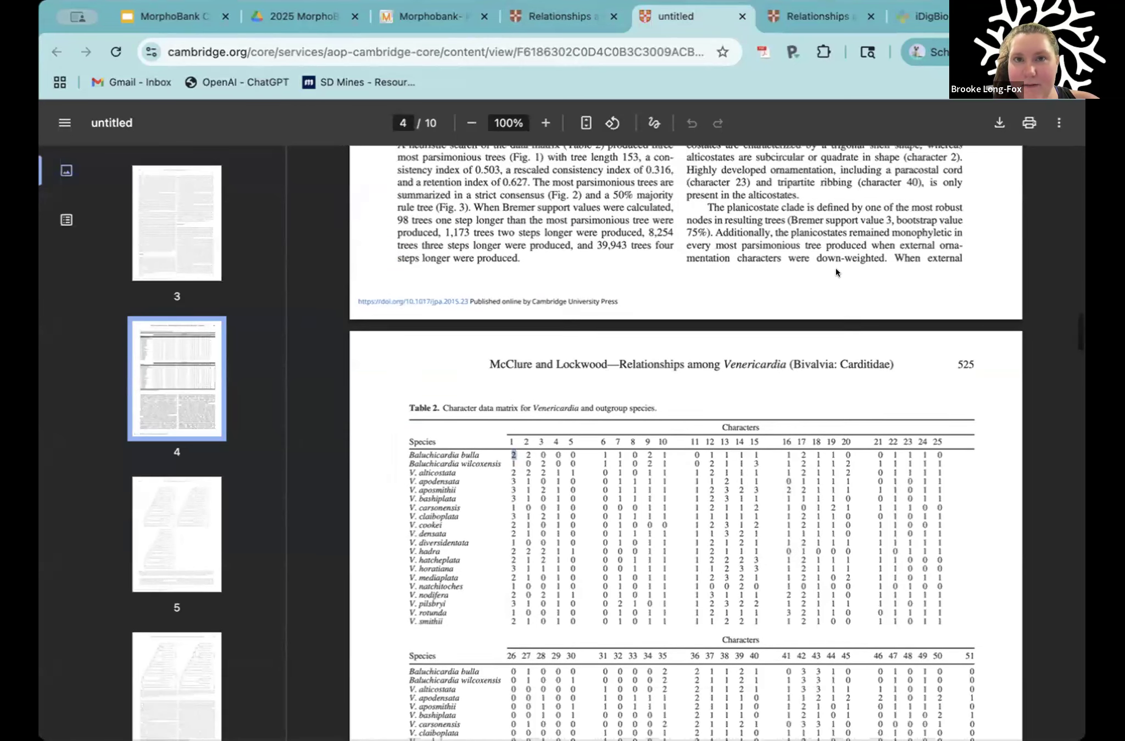
click(560, 16)
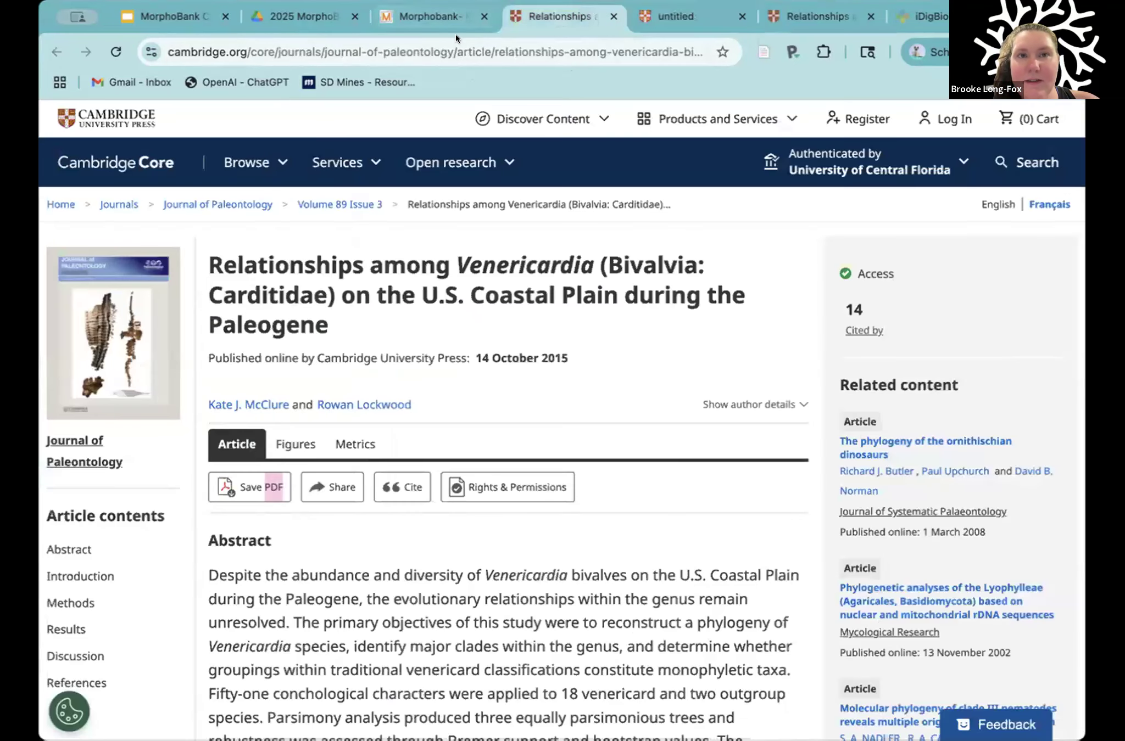
click(433, 16)
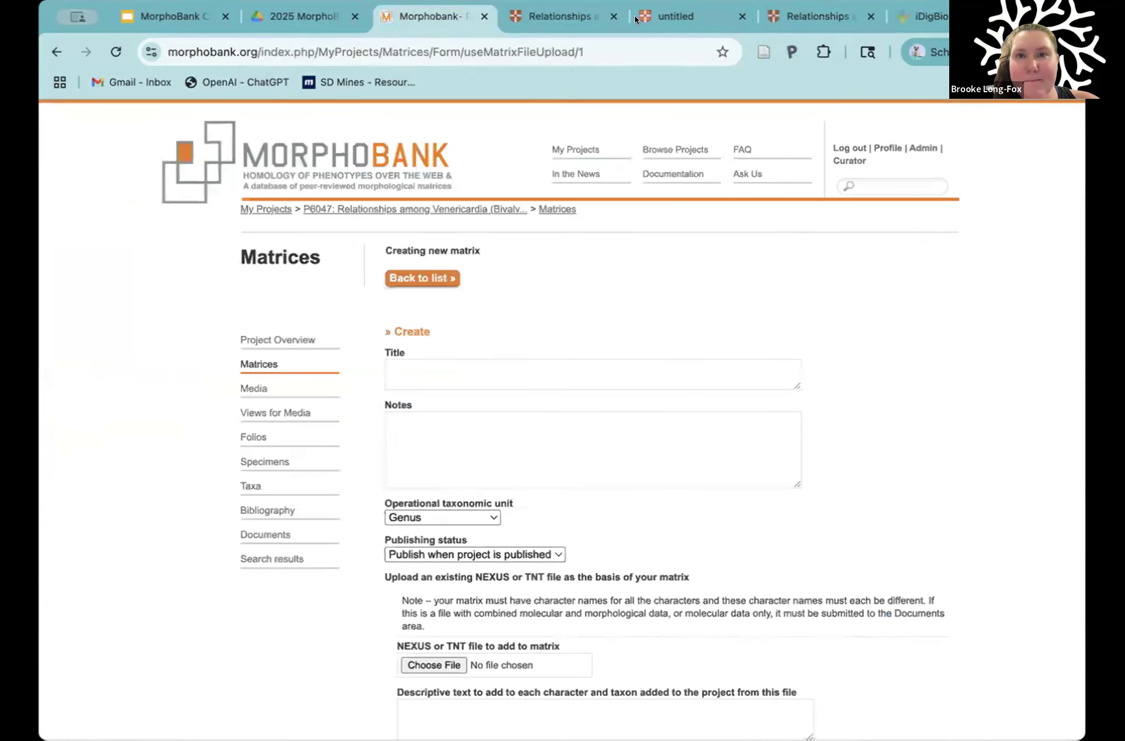
click(667, 17)
scroll(575, 481, down, 5)
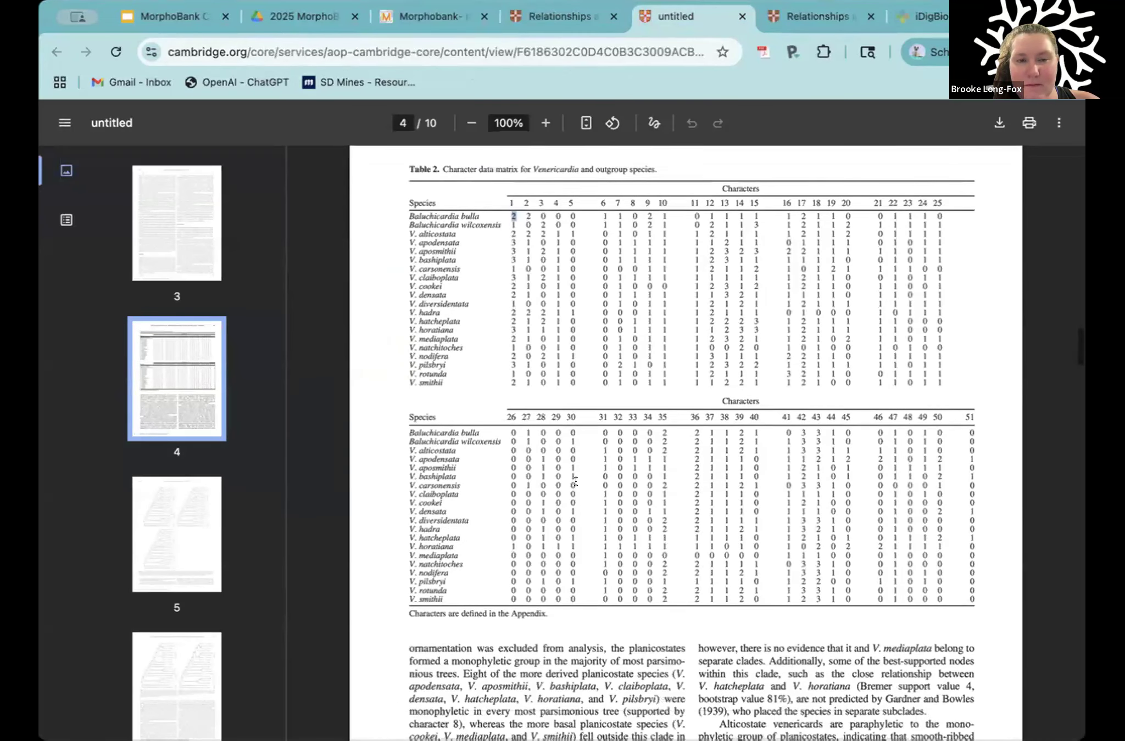
scroll(575, 481, up, 1)
scroll(575, 481, down, 3)
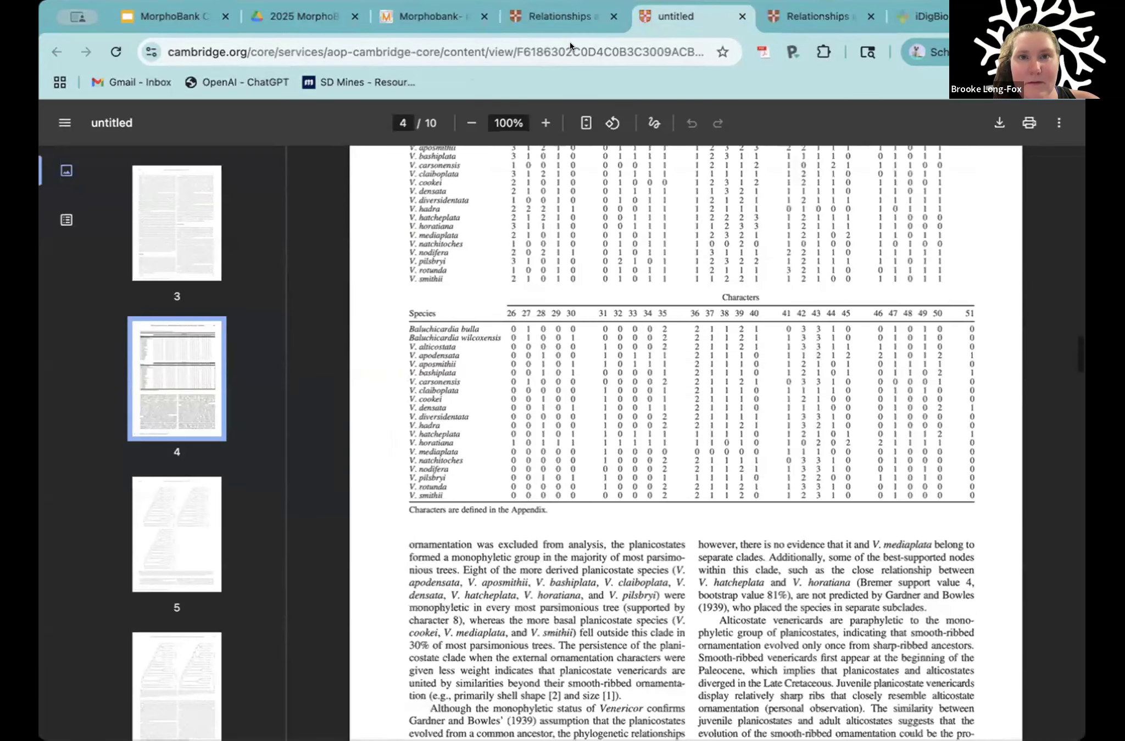
click(423, 16)
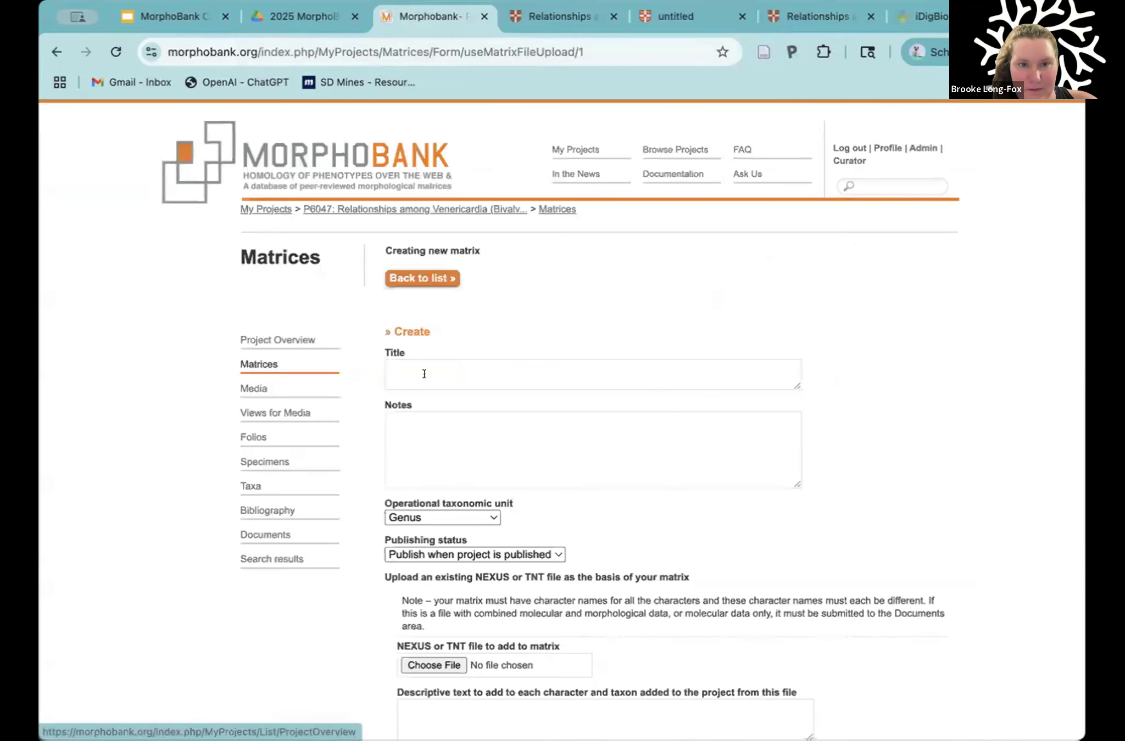
Step: Copy the two author names from the article page into the new matrix's title
click(556, 16)
drag(442, 397, 213, 381)
key(super+c)
click(425, 21)
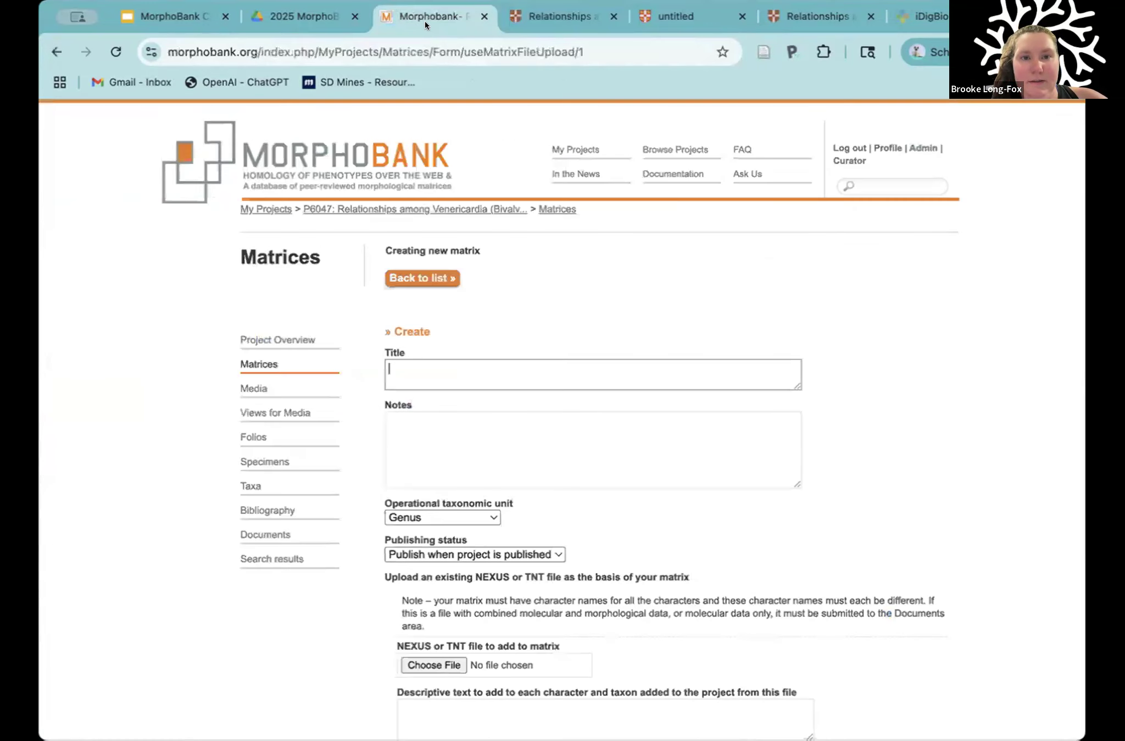
click(415, 365)
key(super+v)
Step: Trim the matrix title to the two authors' surnames on a single line, removing the first names and line break
drag(420, 368, 365, 366)
key(BackSpace)
key(Delete)
key(Down)
key(BackSpace)
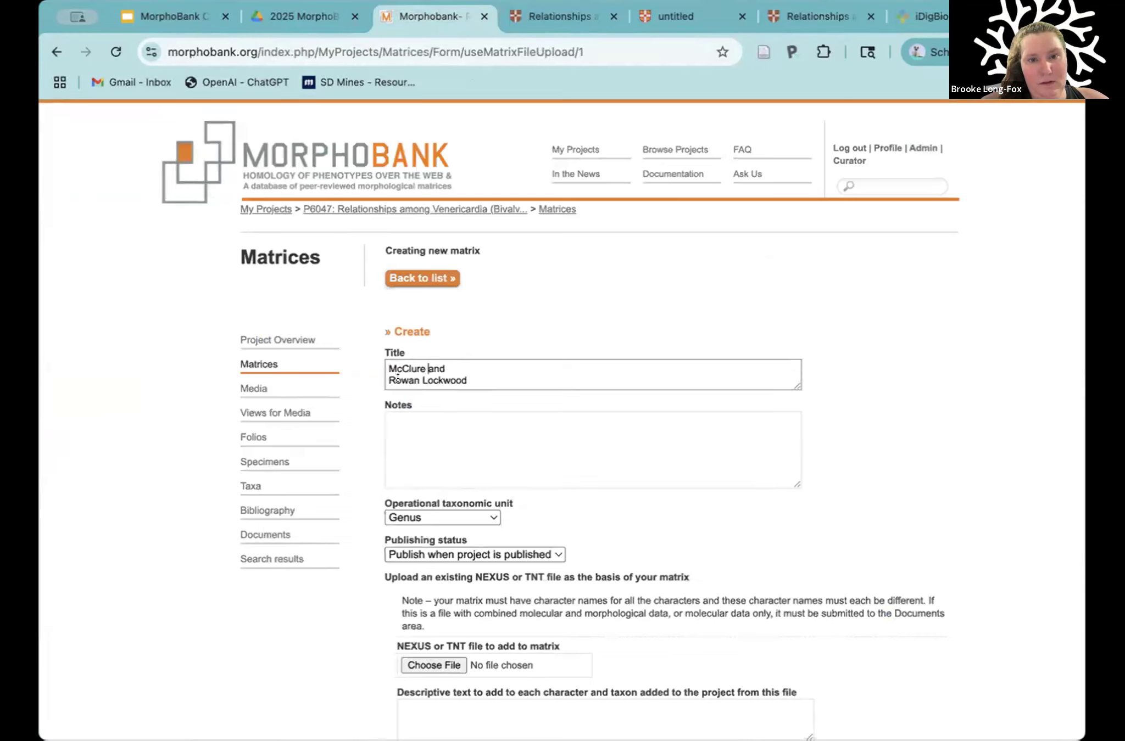
key(BackSpace)
key(BackSpace)
click(549, 362)
Step: Check the article's publication year and add 2015 to the end of the matrix title
text(20)
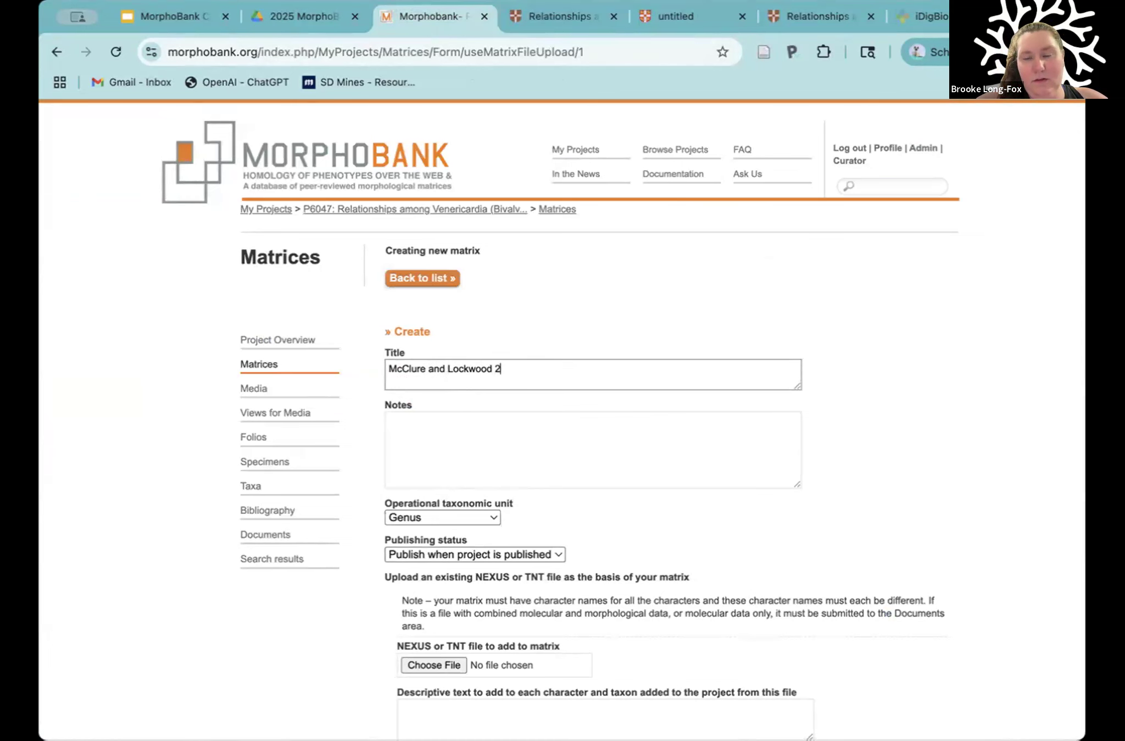
click(673, 16)
click(560, 16)
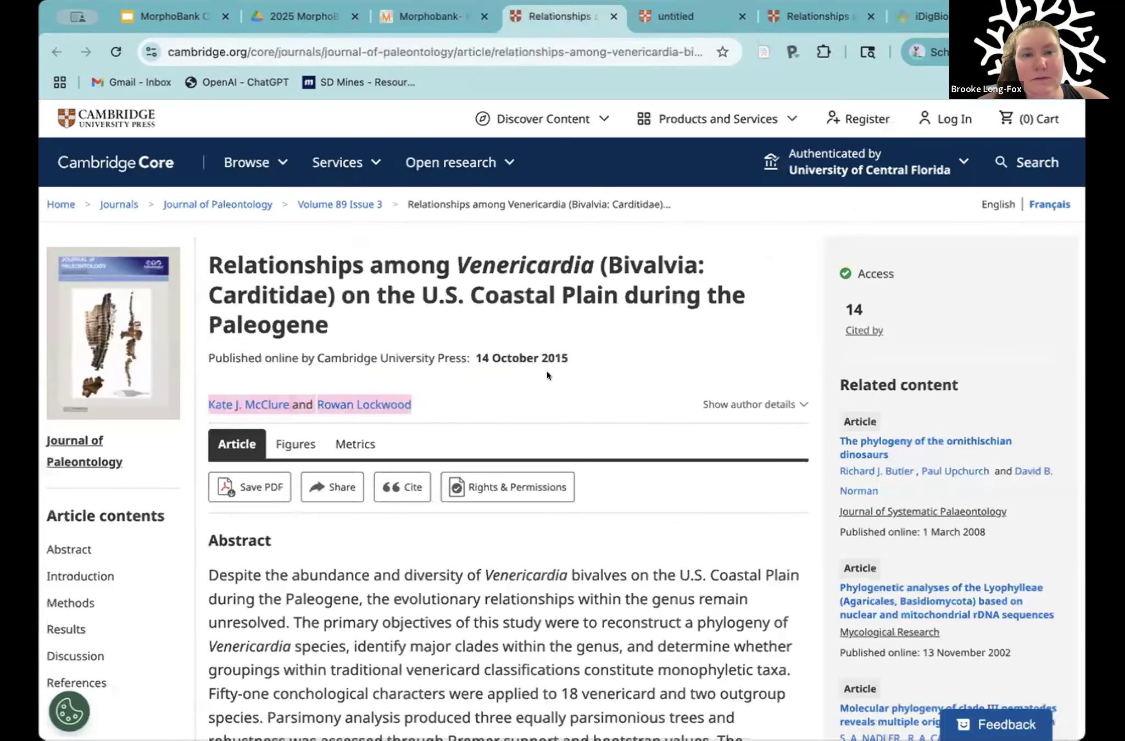
click(431, 17)
text(15)
click(488, 417)
Step: Set the operational taxonomic unit to Species and choose the Venericardia 2015 .nex file as the basis of the matrix
scroll(612, 414, down, 3)
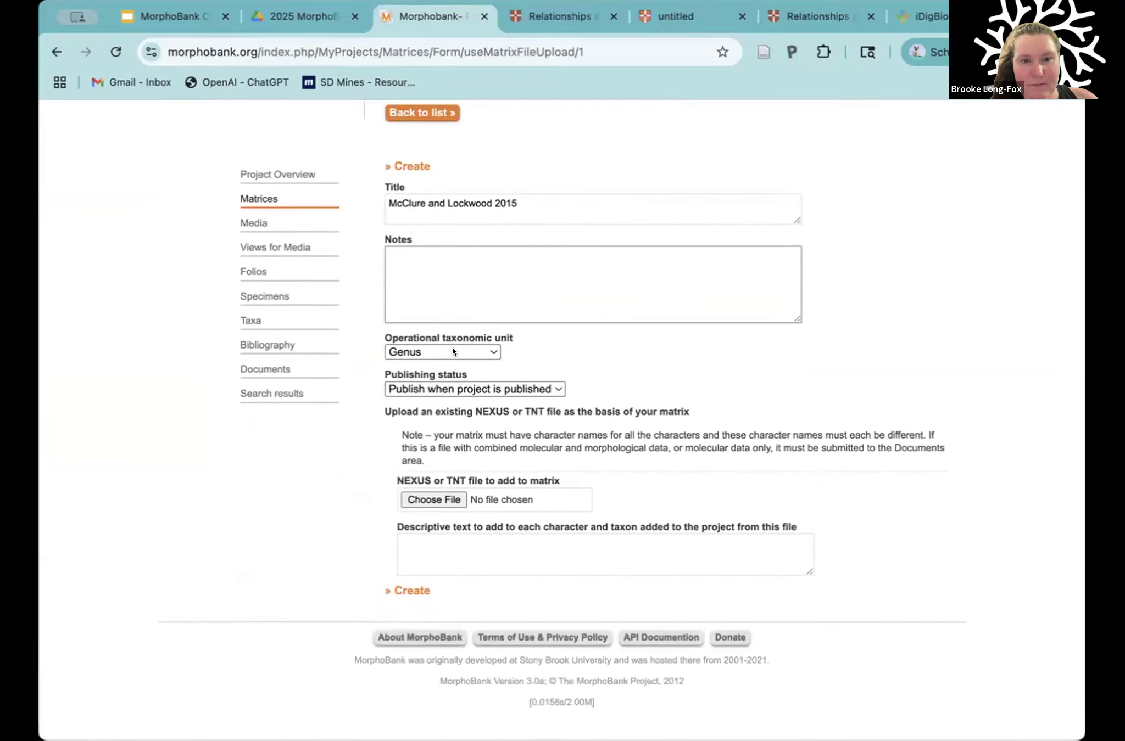
click(441, 356)
click(440, 364)
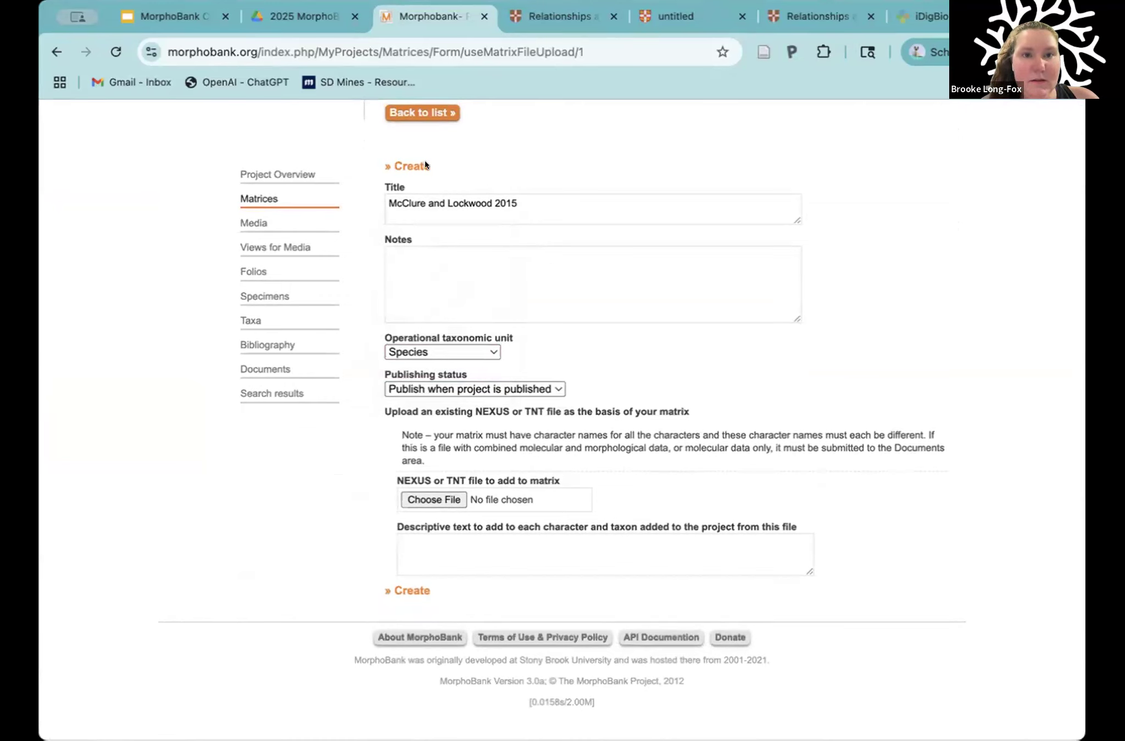
click(429, 498)
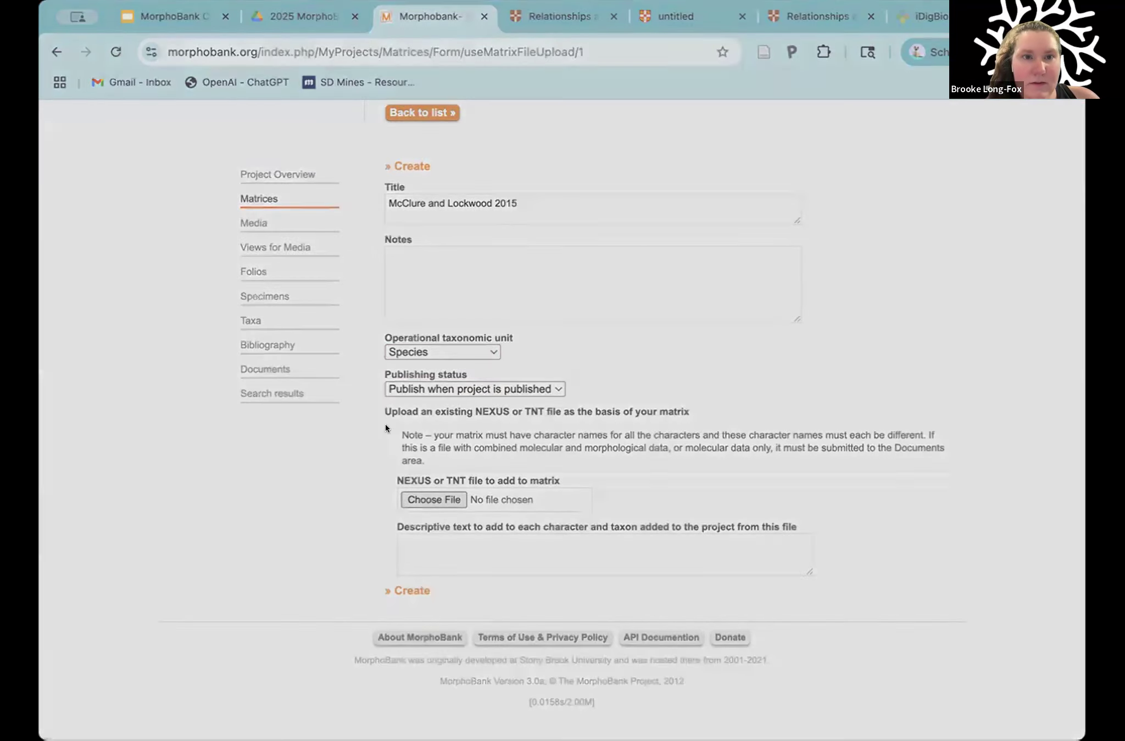
click(903, 609)
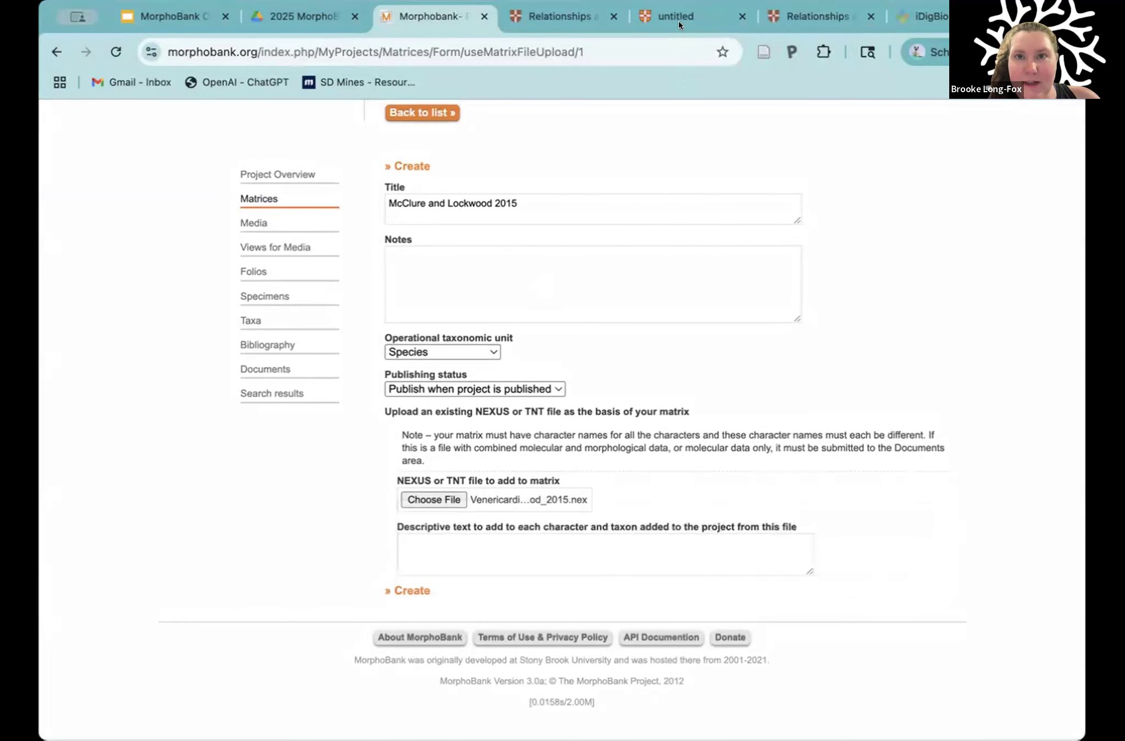
Step: Examine both parts of the Table 2 character matrix in the article PDF, covering its species and scores
click(583, 19)
click(681, 16)
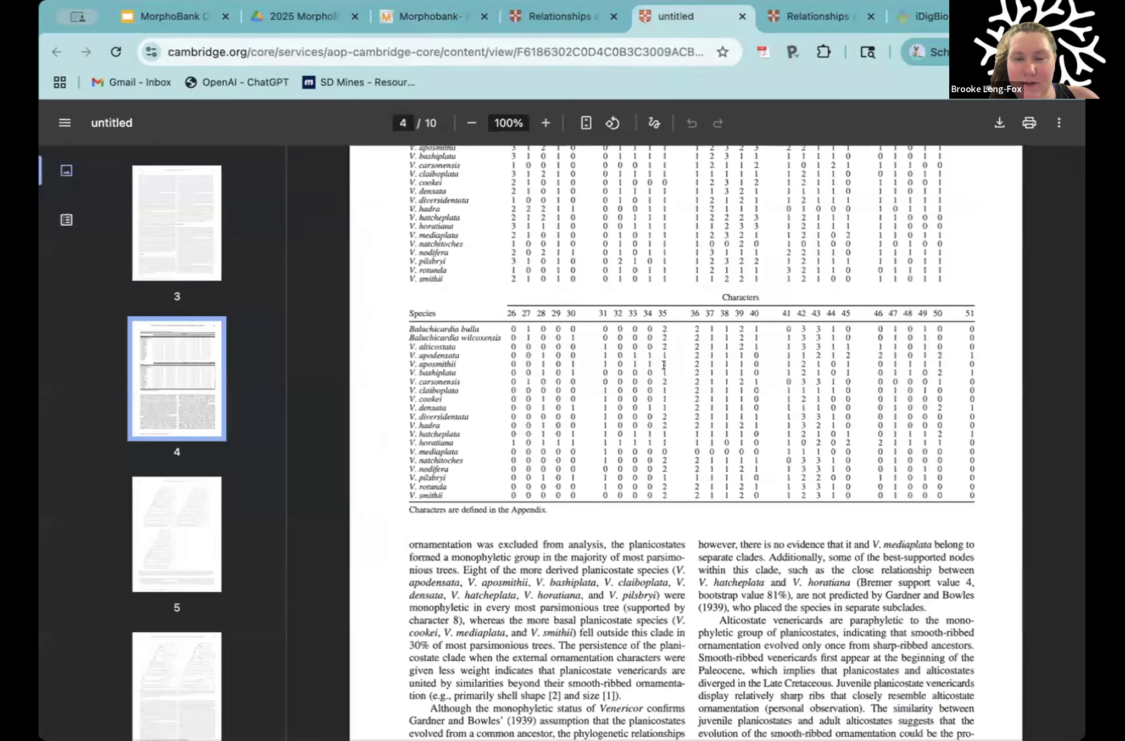
scroll(664, 365, up, 2)
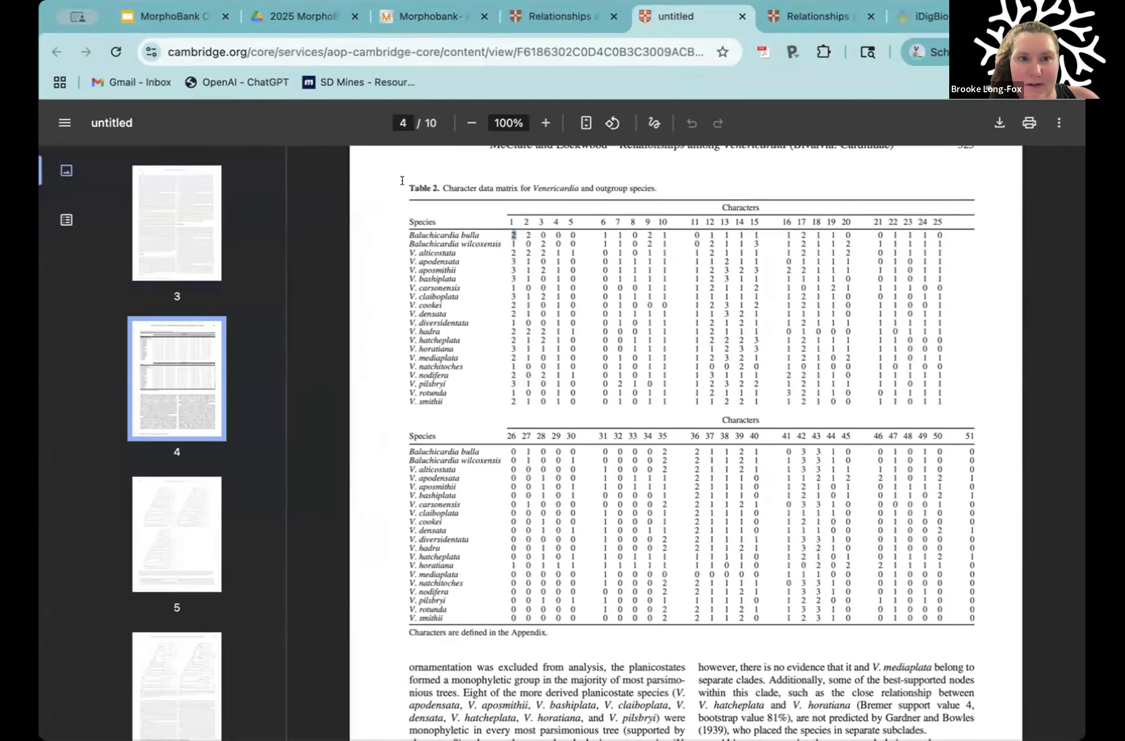
drag(703, 269, 673, 634)
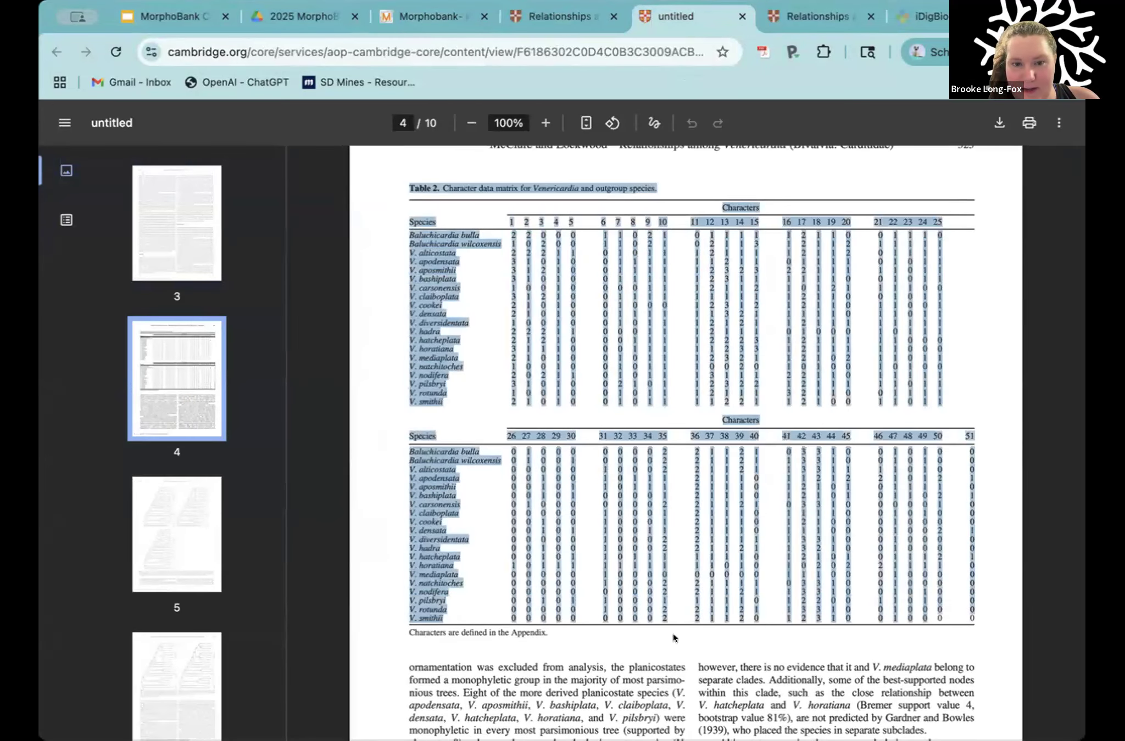
click(417, 271)
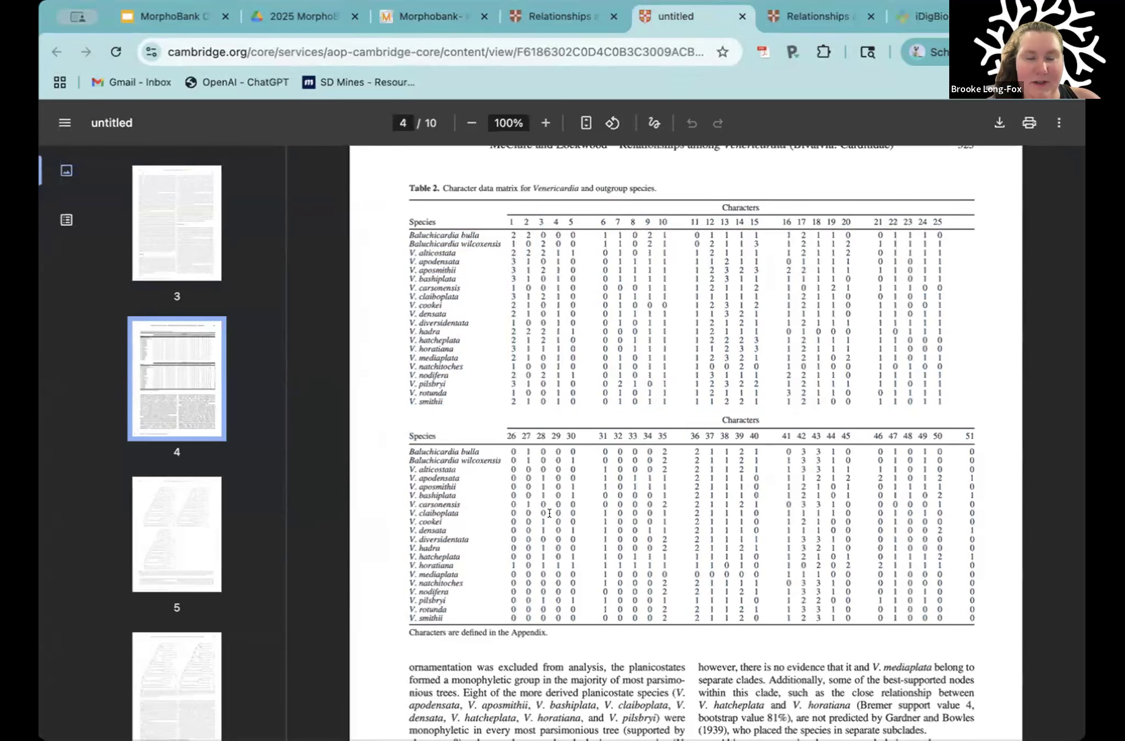
Step: Switch to the text editor showing the Venericardia 2015 .nex file and examine its taxa dimensions and taxon labels
click(416, 19)
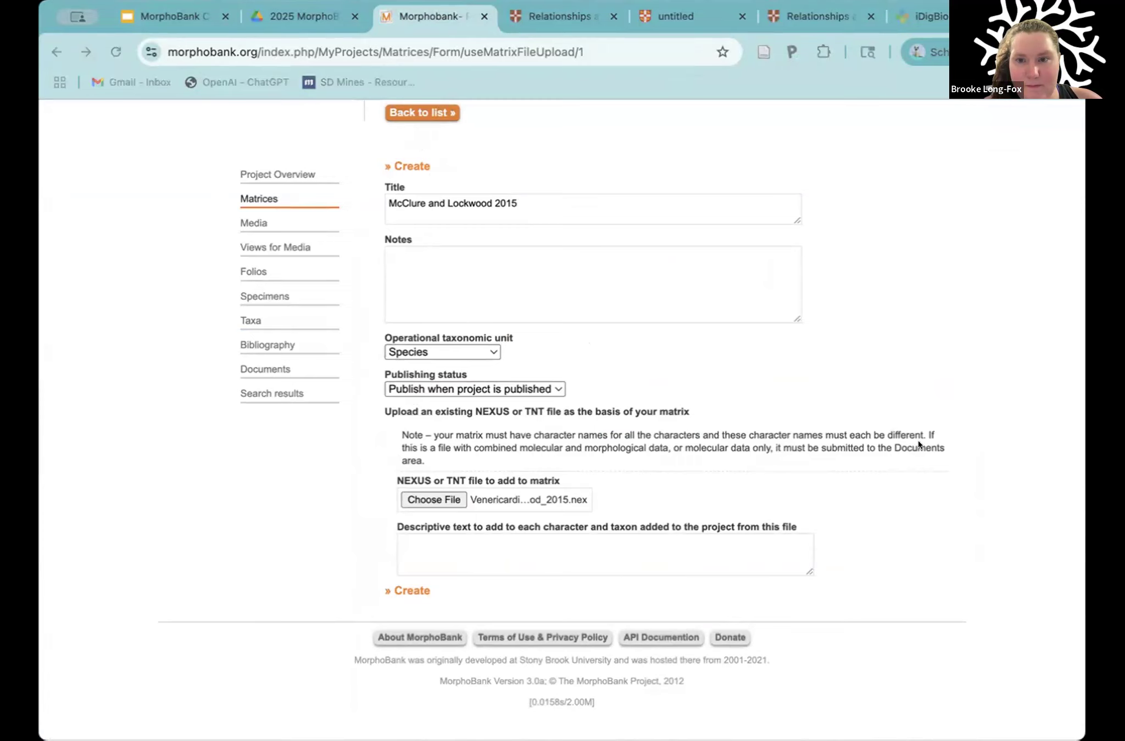
click(878, 439)
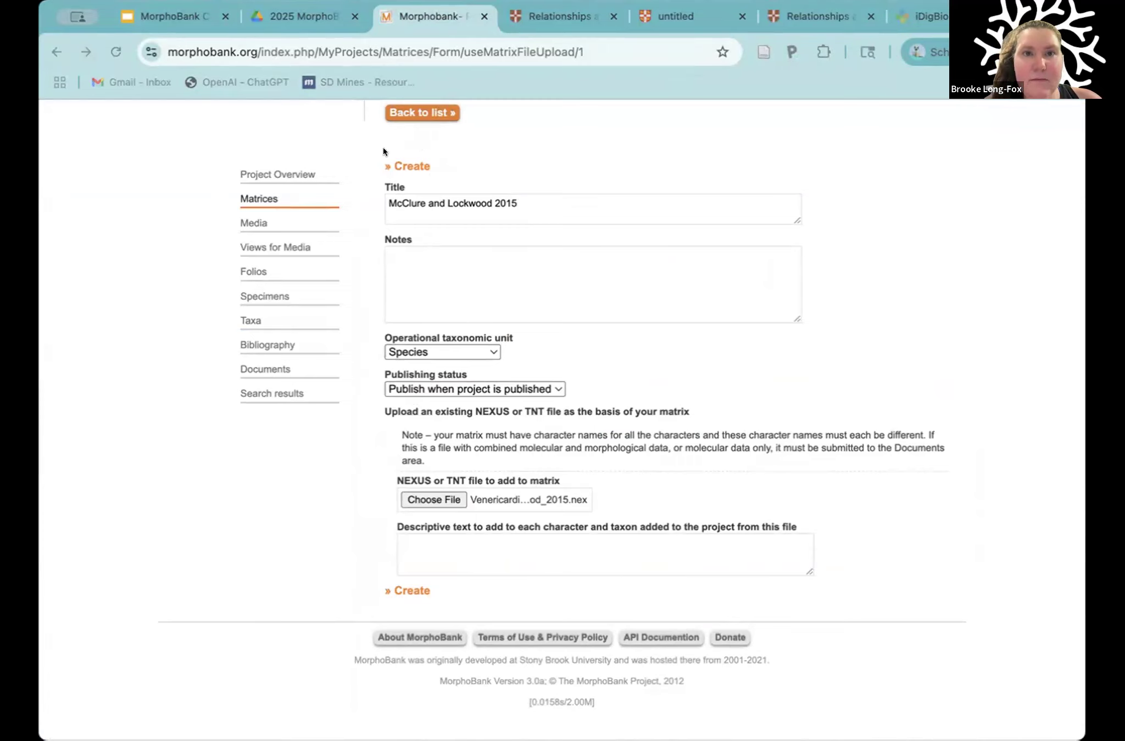
click(923, 12)
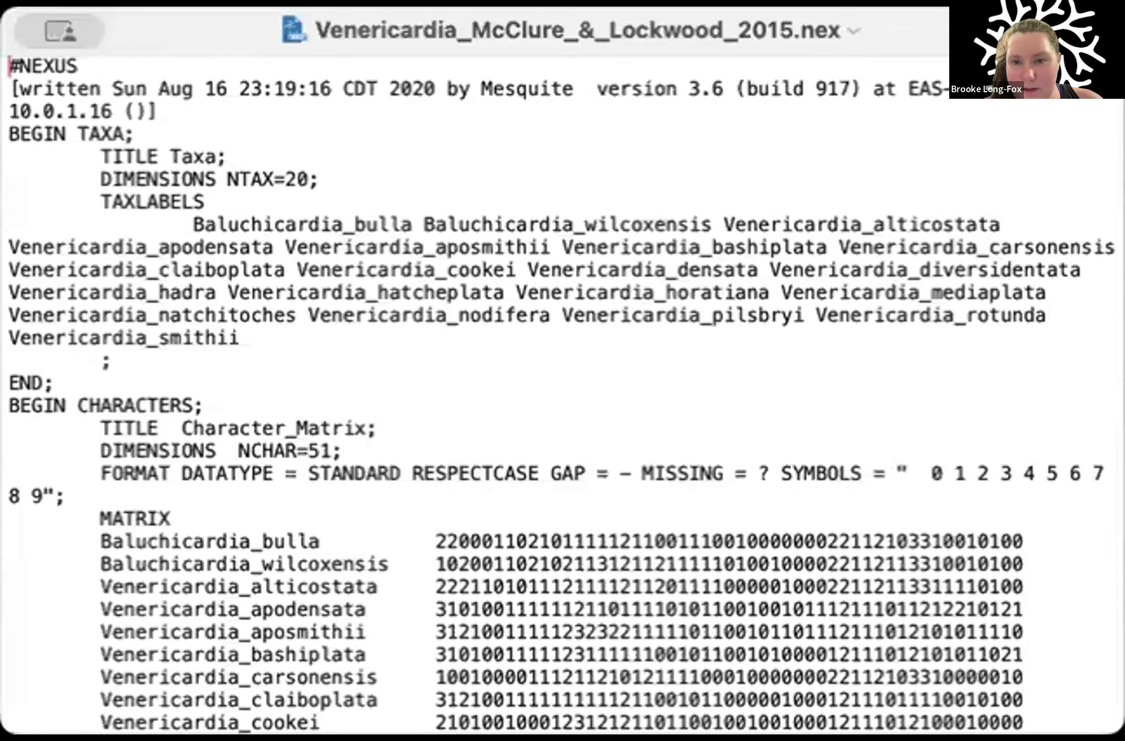
drag(1121, 732, 982, 739)
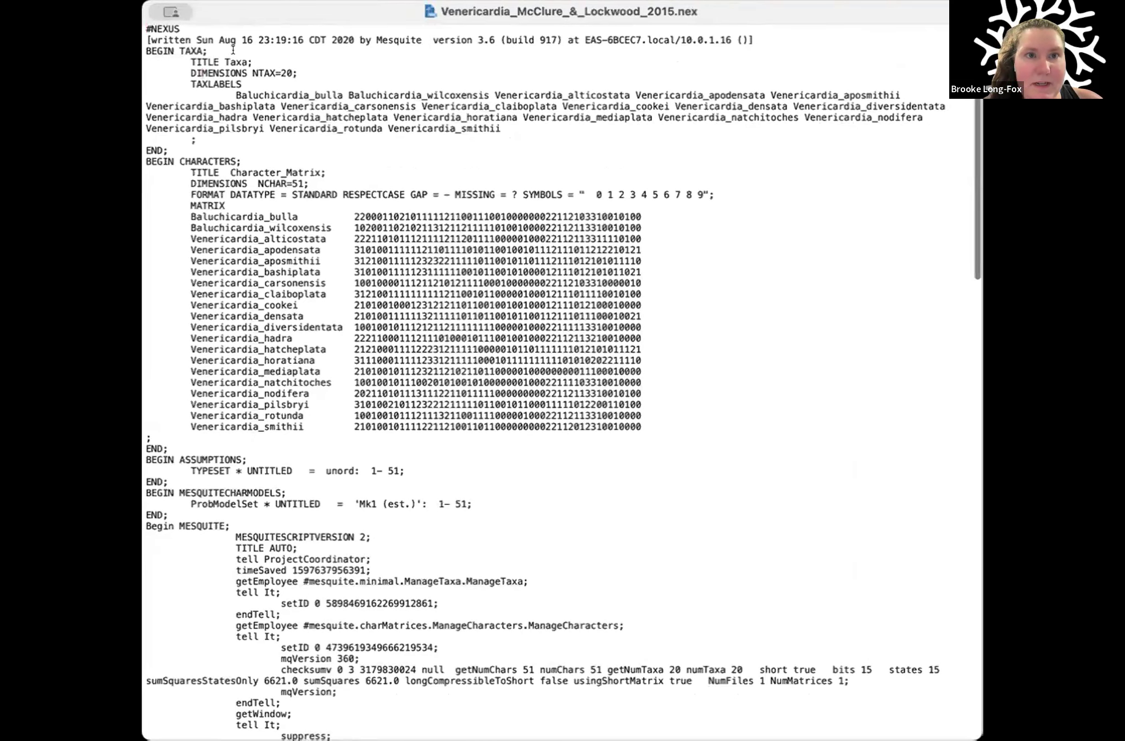
drag(247, 62, 287, 65)
click(198, 59)
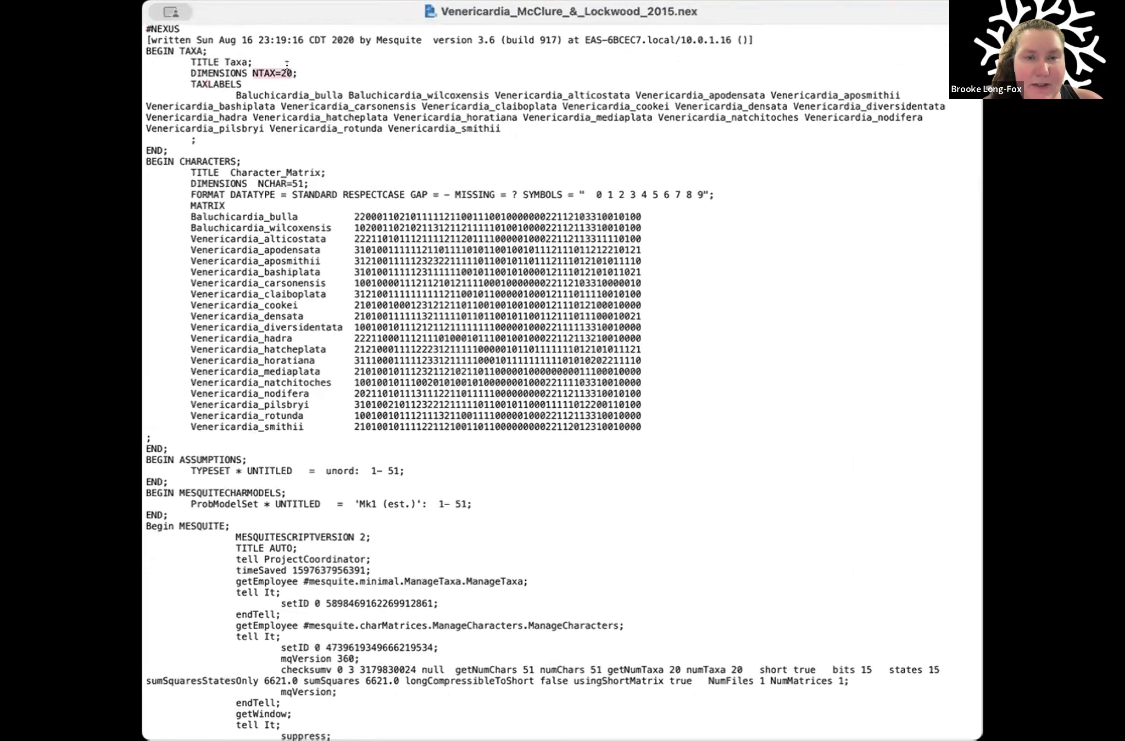
click(294, 65)
drag(235, 97, 504, 129)
click(504, 126)
drag(234, 94, 503, 131)
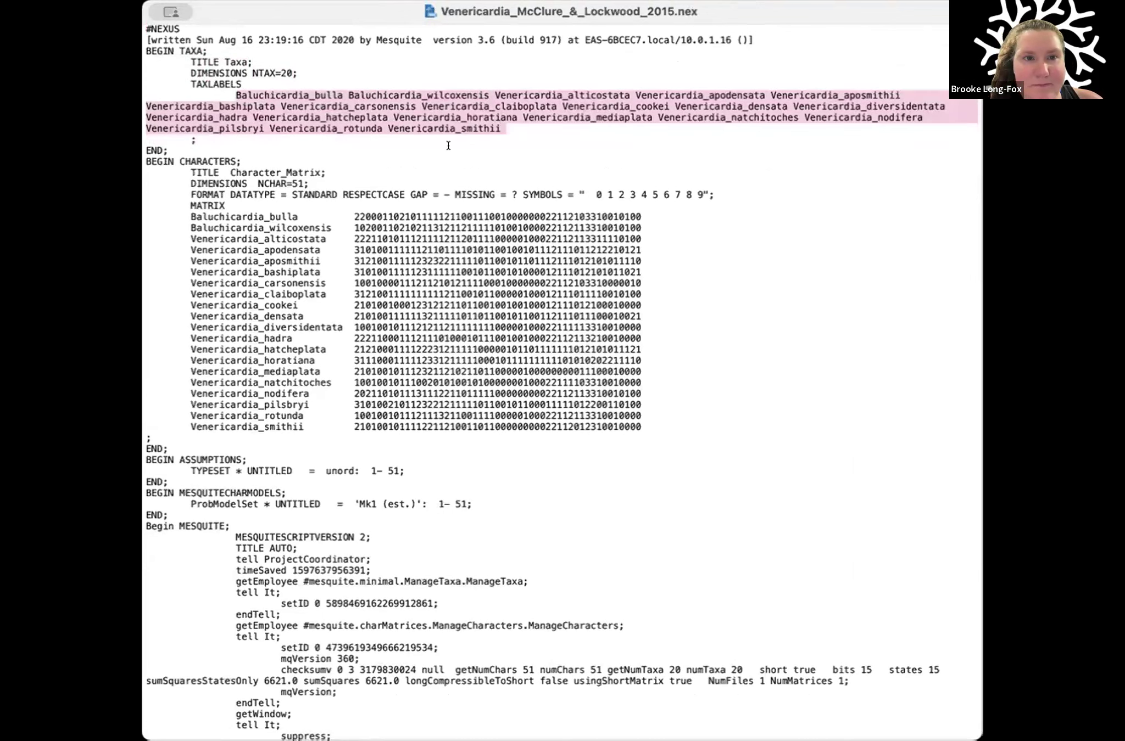
click(504, 131)
Step: Examine the character matrix scores, the symbols definition and the blocks that follow in the NEXUS file
scroll(414, 161, down, 2)
drag(190, 176, 627, 387)
click(635, 300)
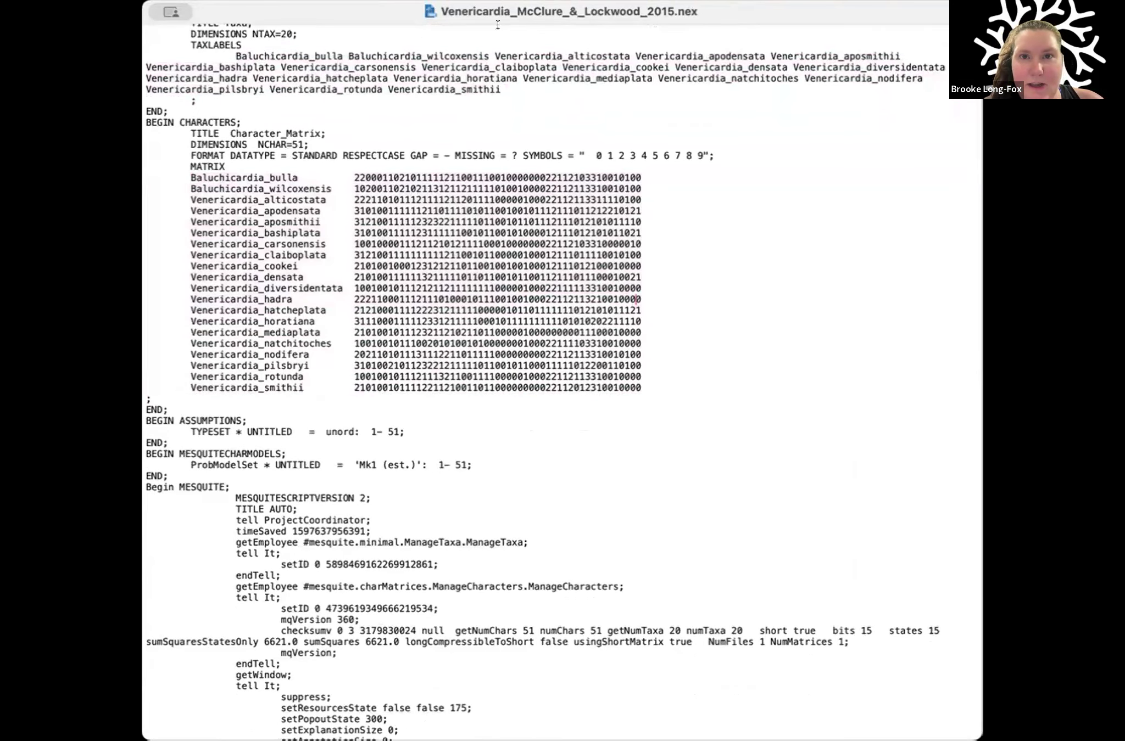
click(353, 177)
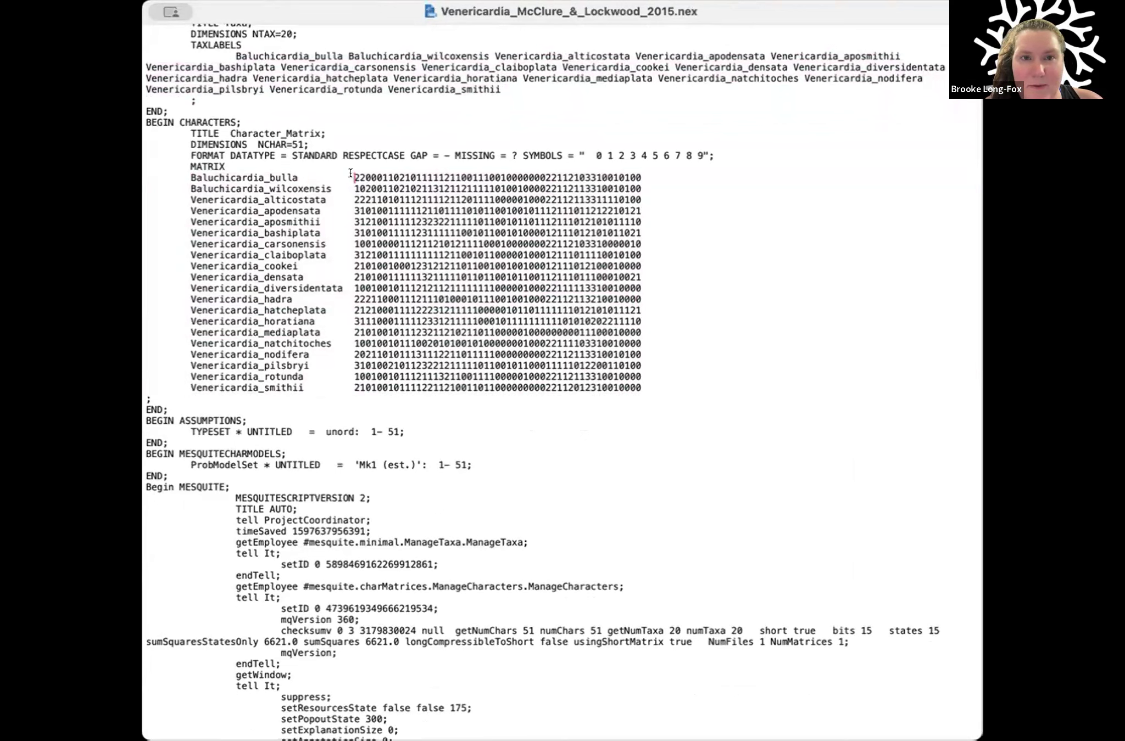
click(578, 156)
scroll(306, 349, down, 5)
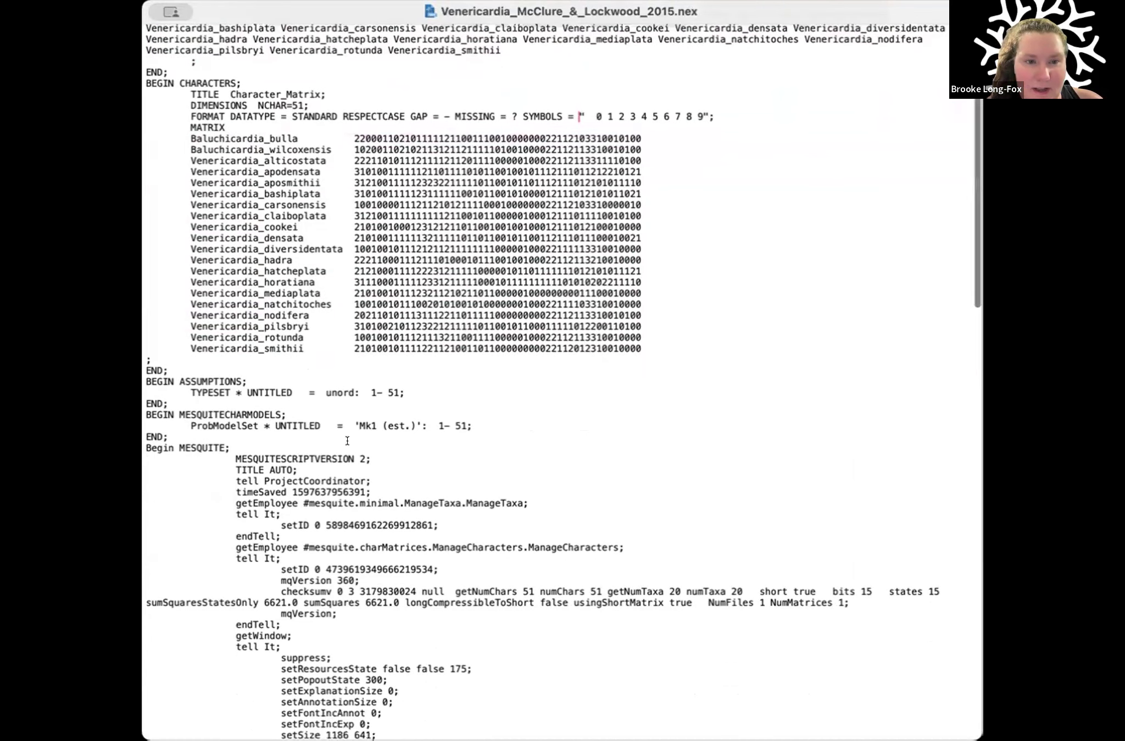
Step: Examine the MESQUITE block of the NEXUS file down to its end and compare it with the assumptions and character matrix blocks above
scroll(307, 349, down, 2)
drag(146, 241, 245, 238)
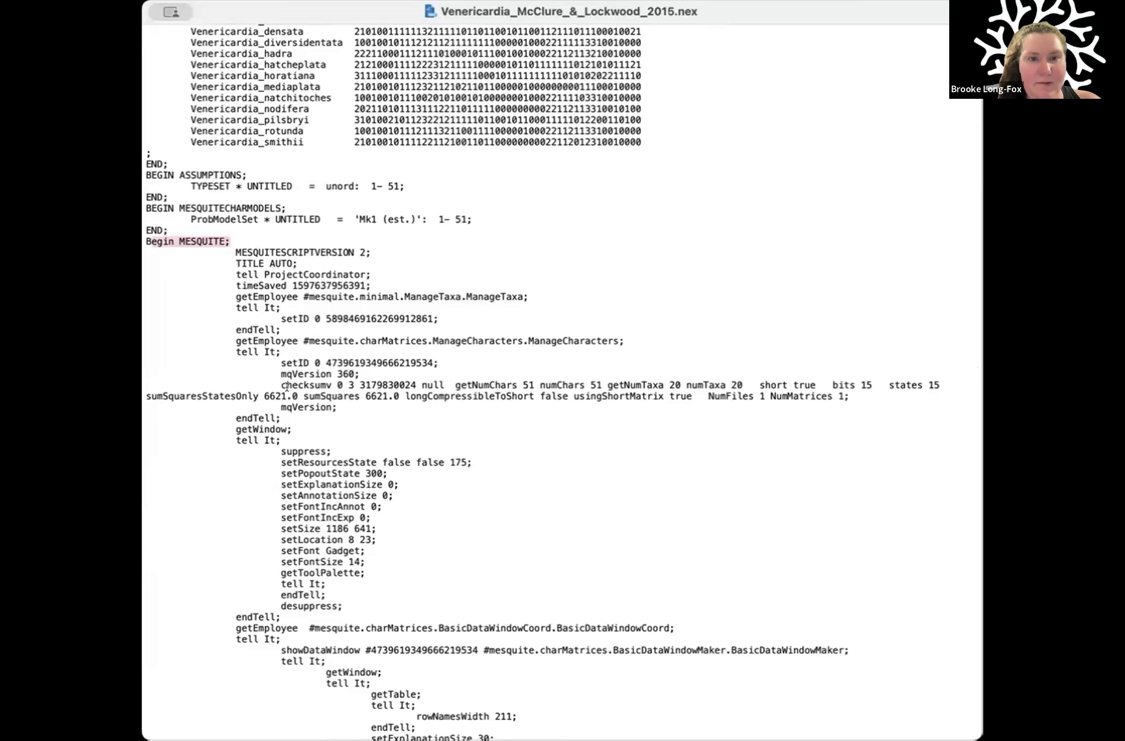
scroll(246, 336, down, 10)
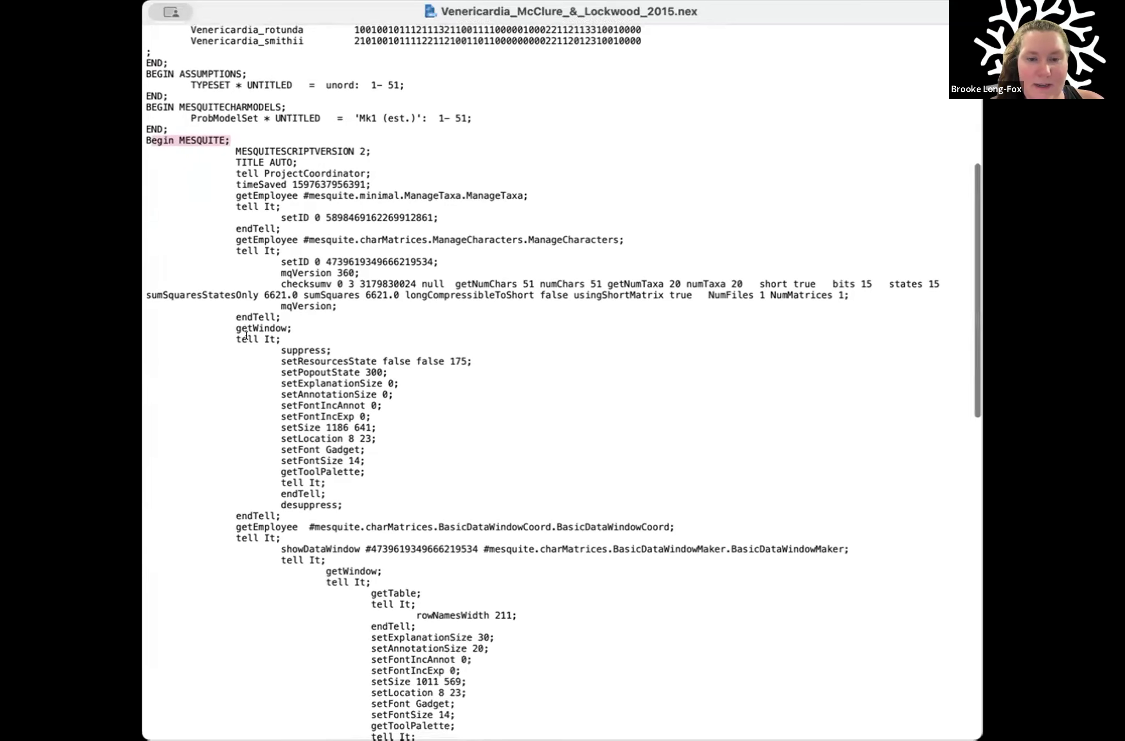
scroll(246, 336, down, 7)
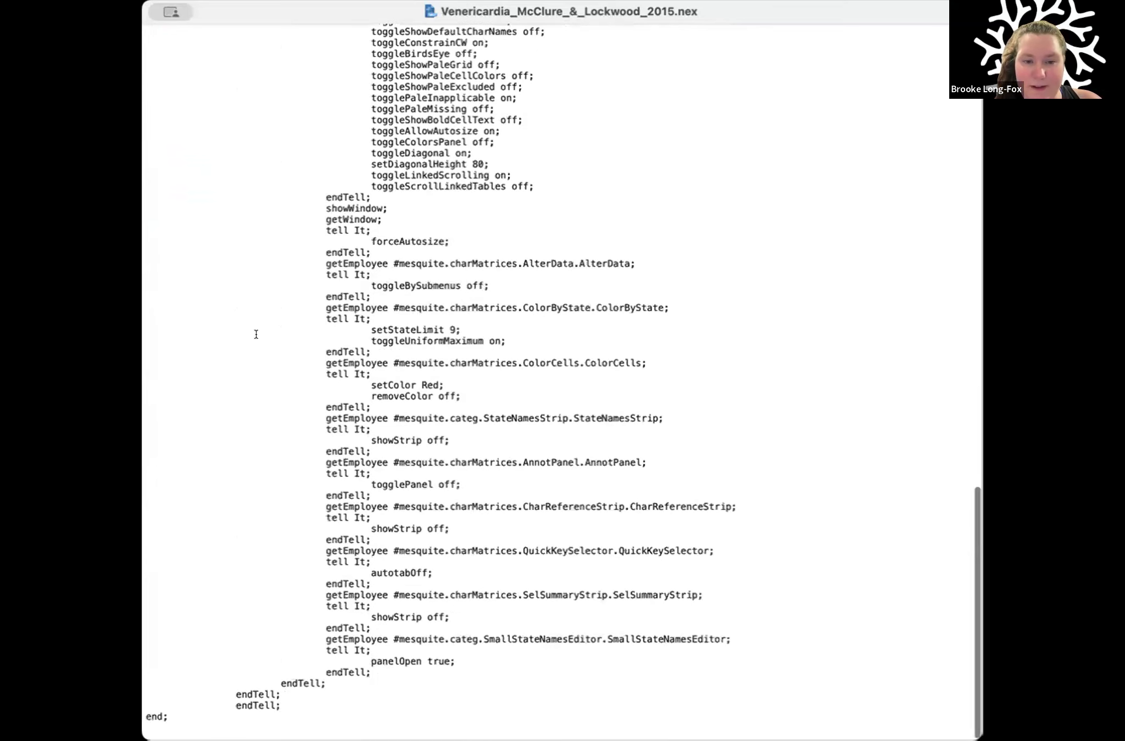
scroll(422, 257, up, 6)
scroll(423, 257, up, 15)
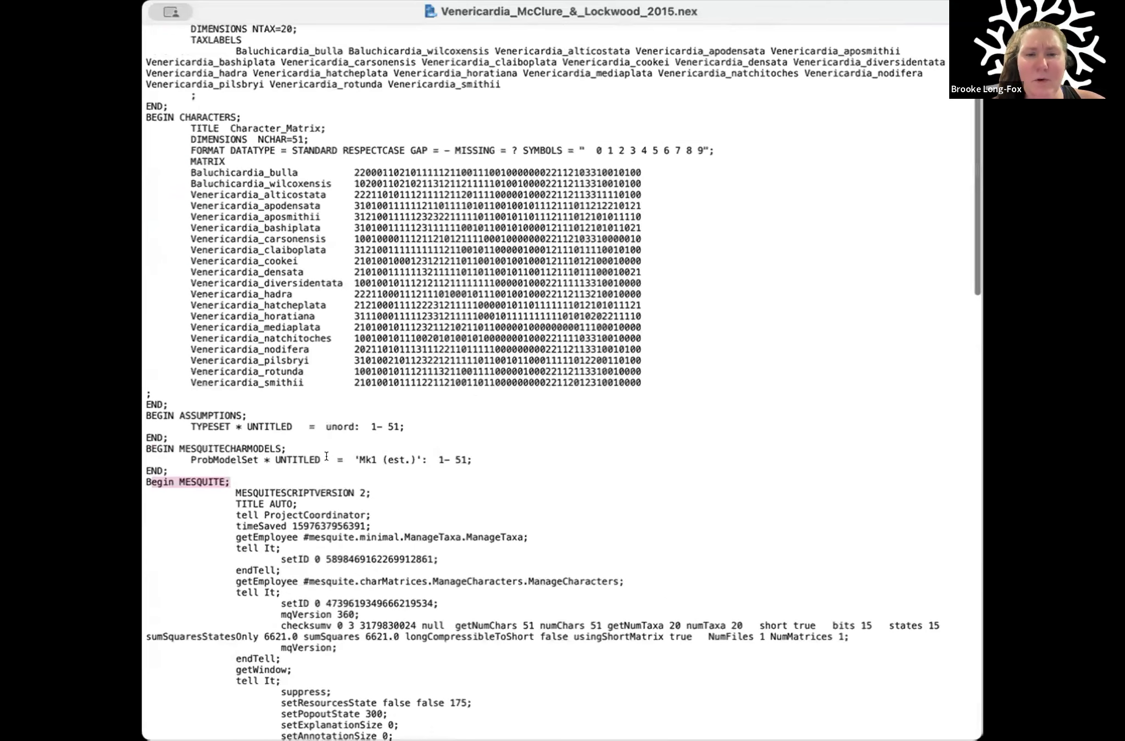
click(211, 403)
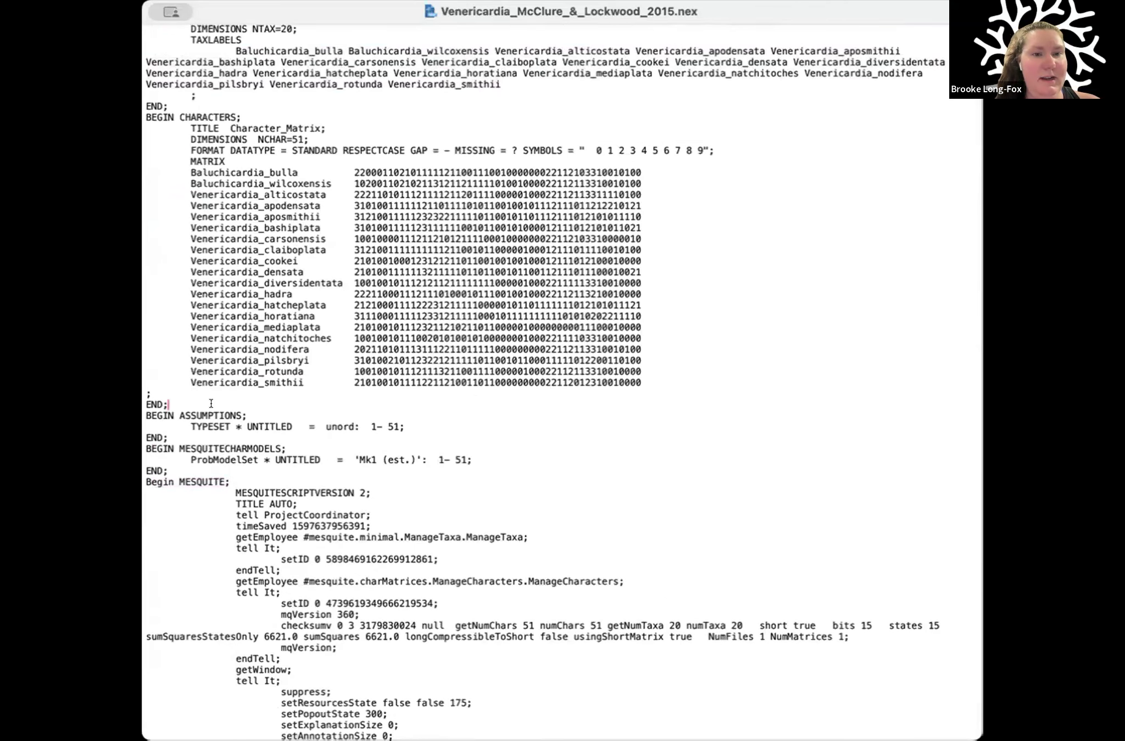
scroll(211, 404, up, 1)
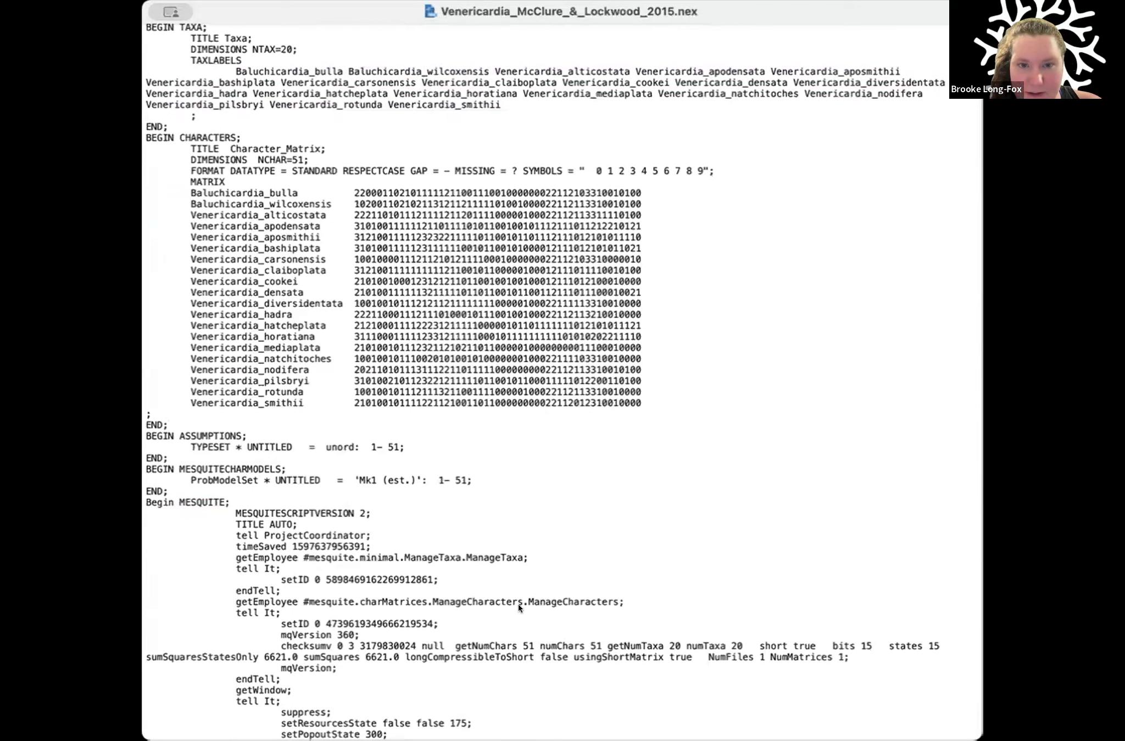
Step: Switch back to the MorphoBank matrix form in the browser and try to create the matrix from the chosen Venericardia NEXUS file
key(super+Tab)
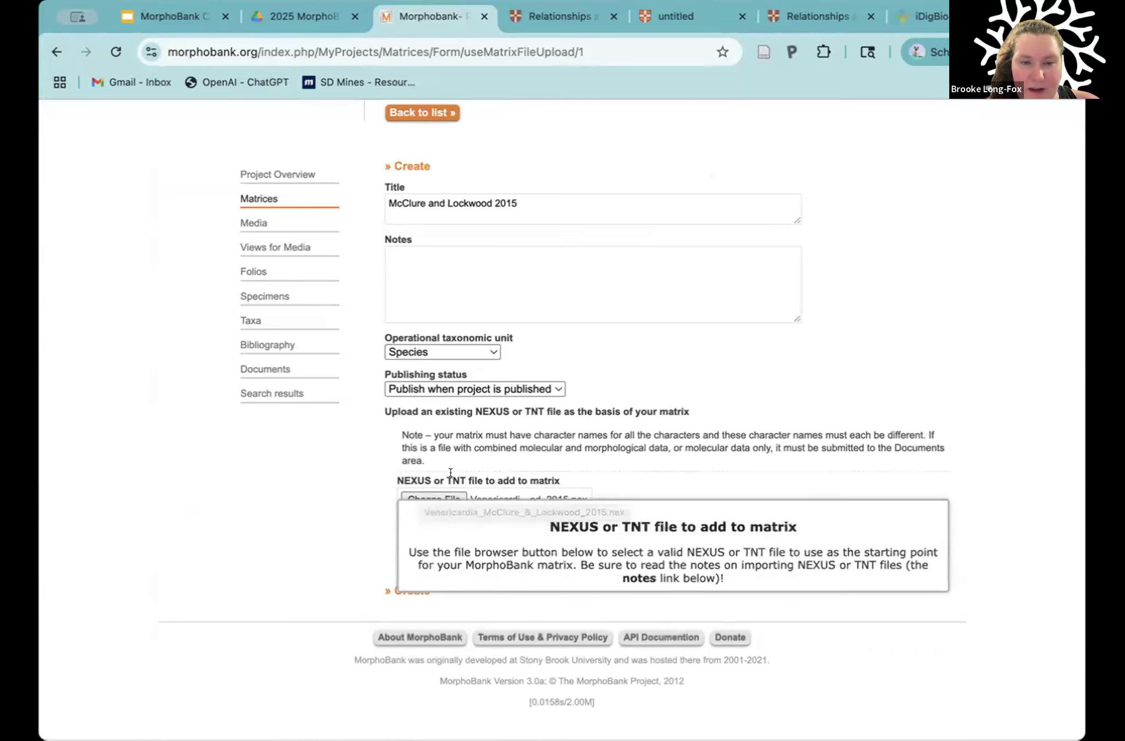
drag(428, 473, 377, 476)
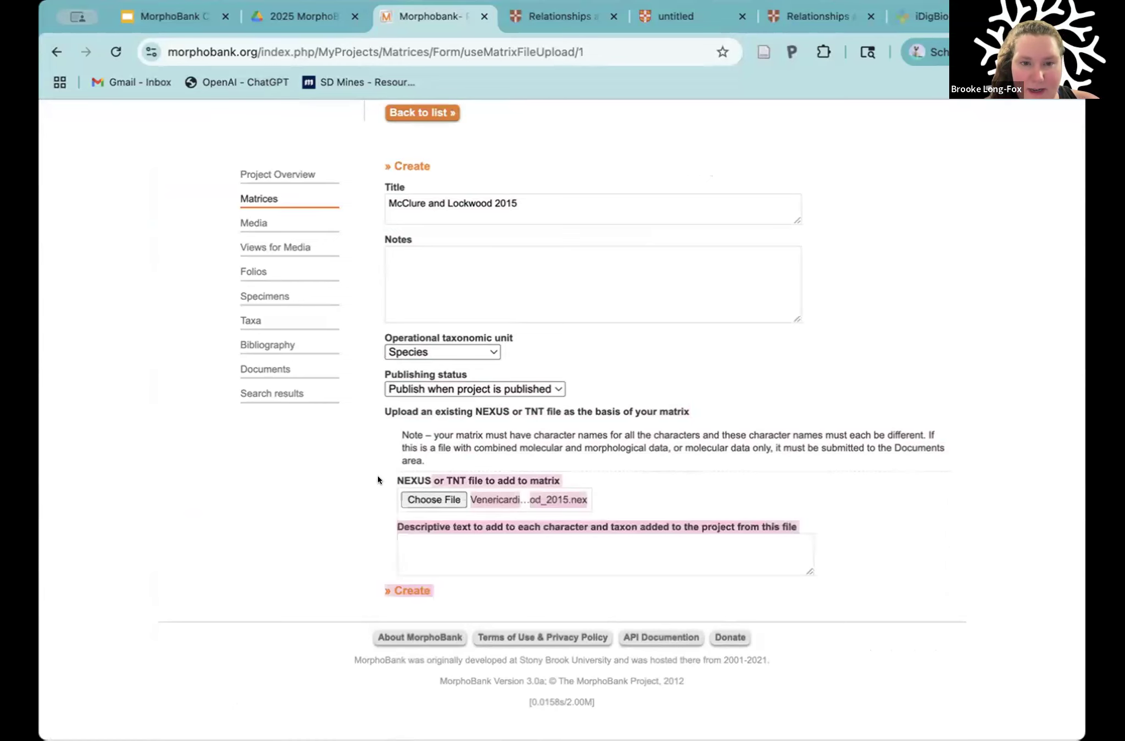
click(429, 472)
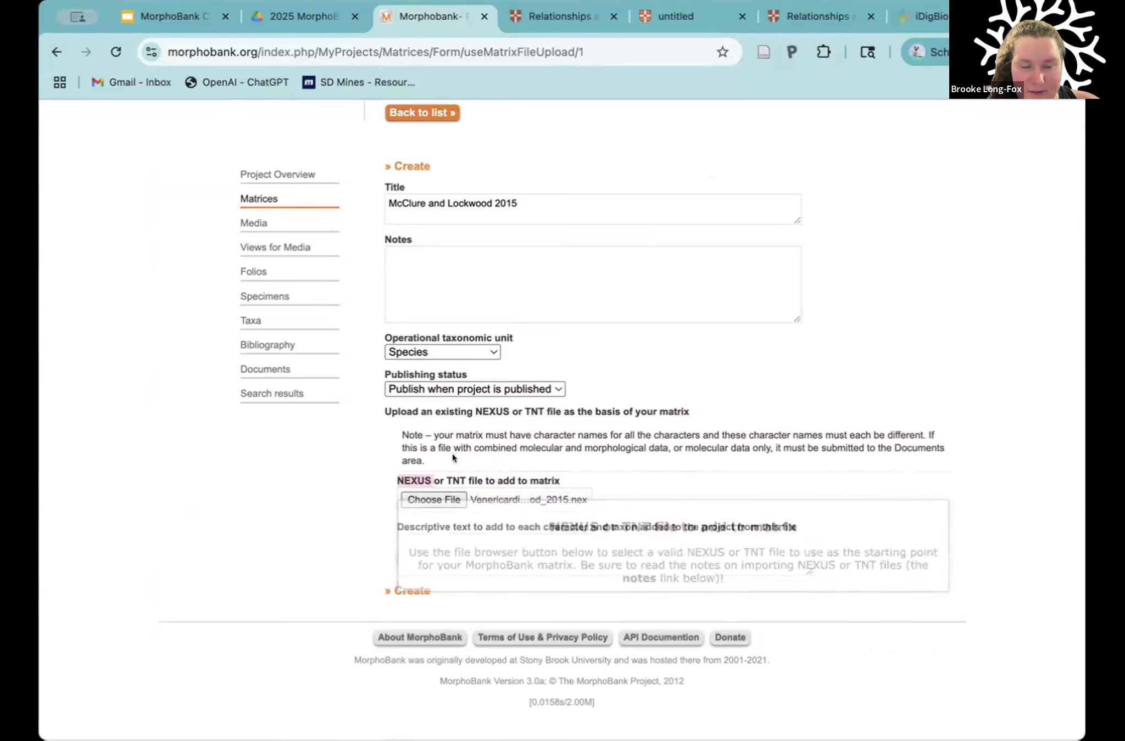
click(402, 590)
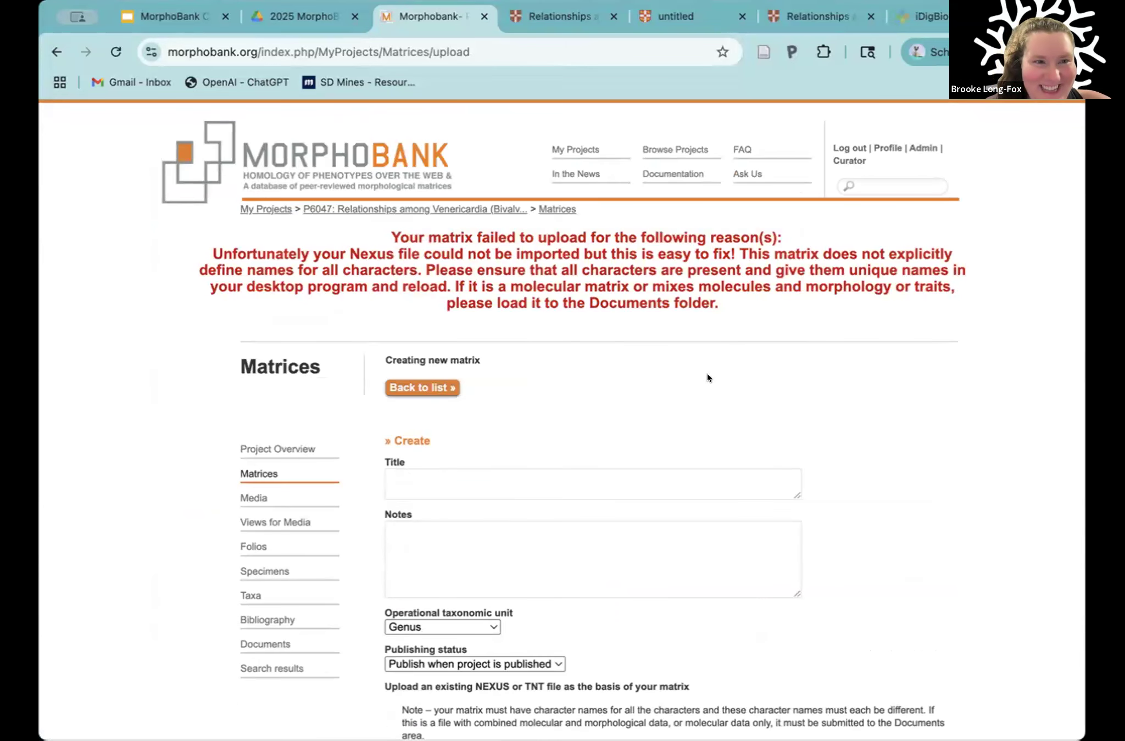
Step: Read the upload message and review the new-matrix form together with its note on character name requirements
scroll(570, 377, down, 5)
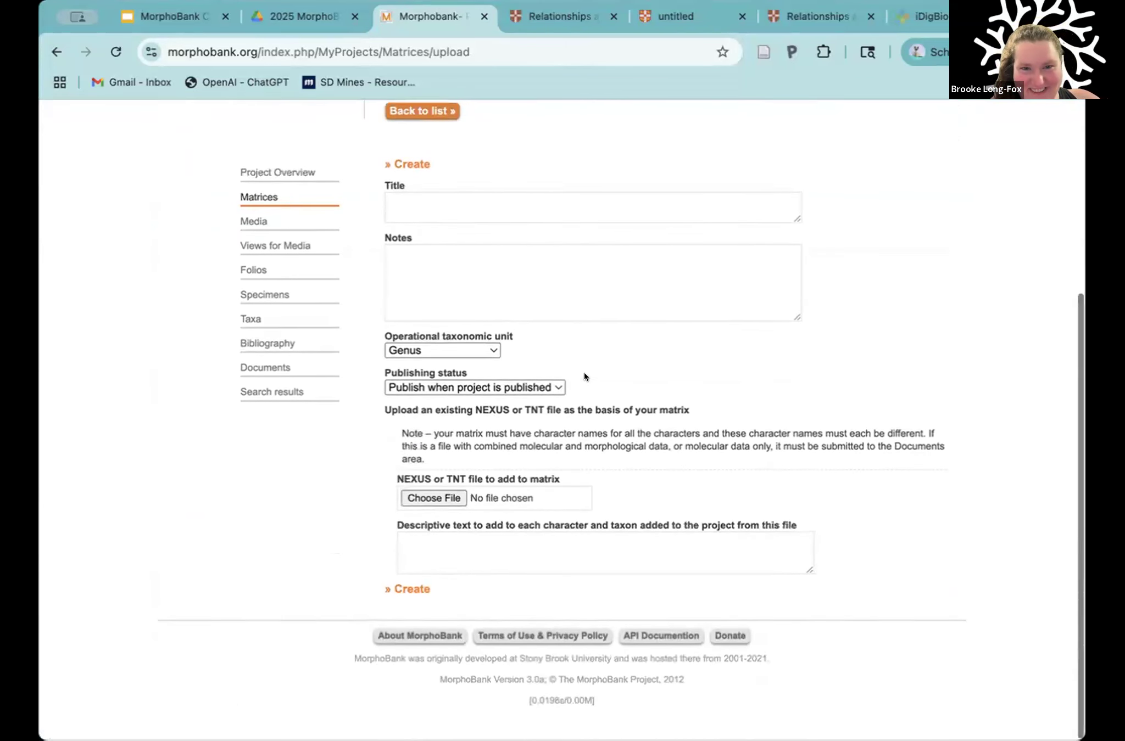
scroll(688, 354, up, 4)
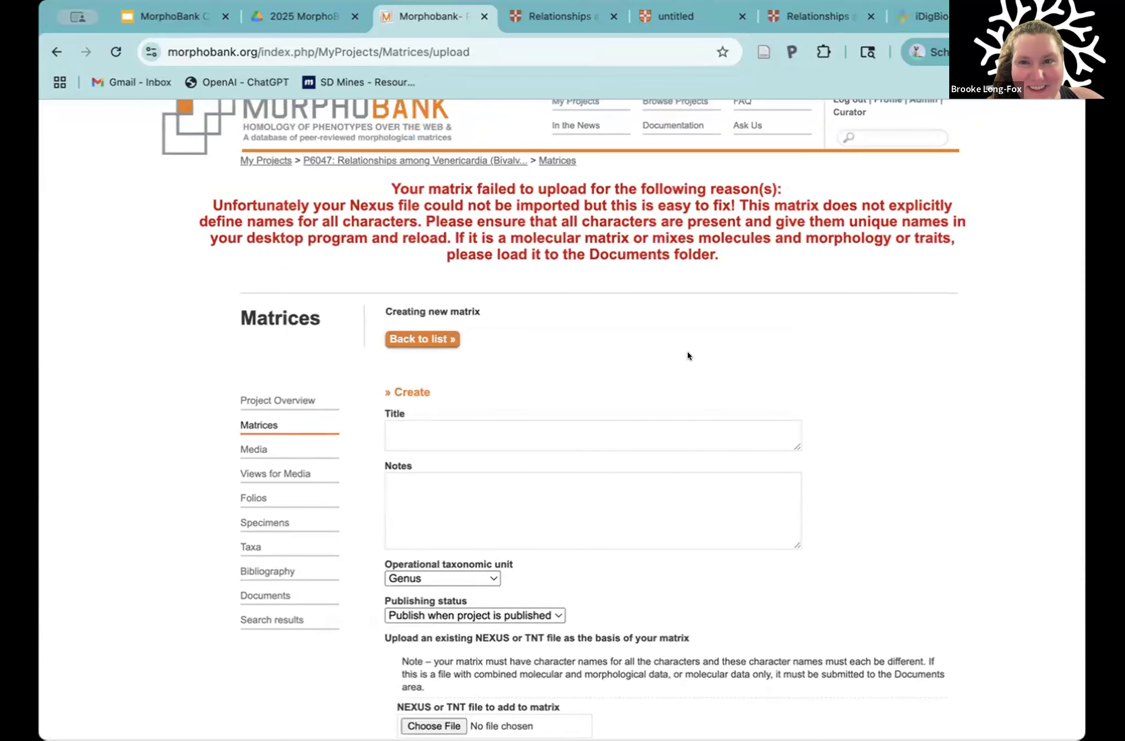
scroll(687, 352, down, 1)
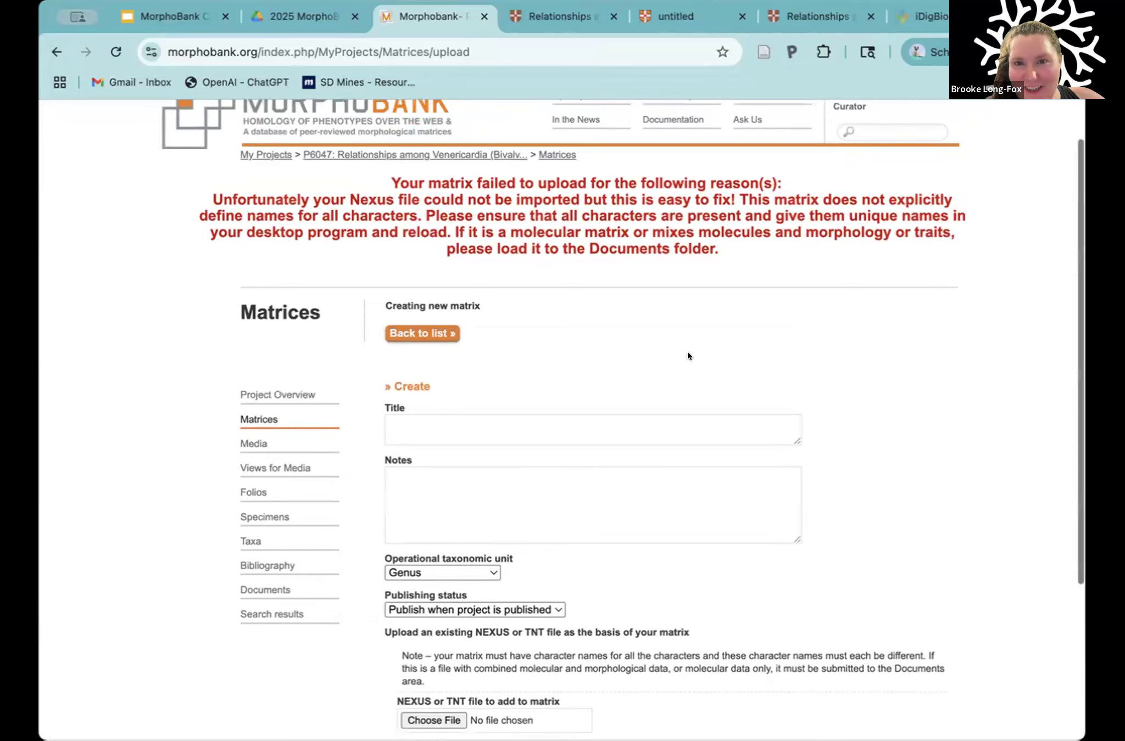
scroll(556, 456, down, 4)
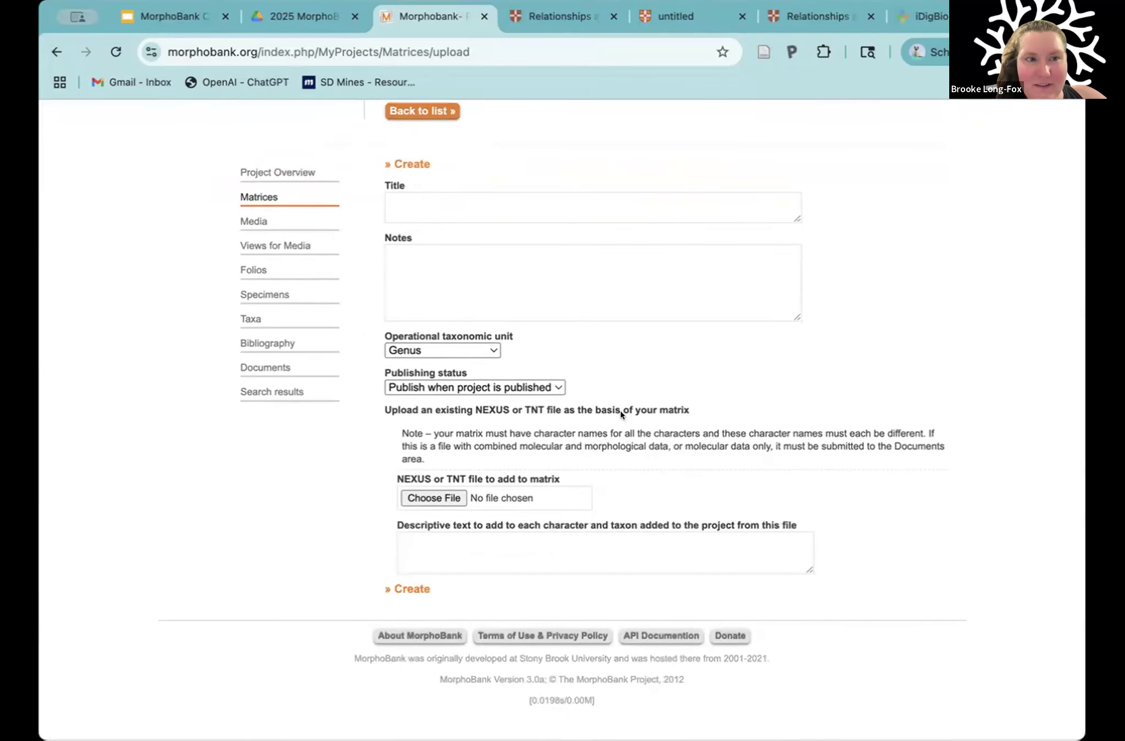
scroll(621, 413, up, 1)
scroll(620, 414, up, 1)
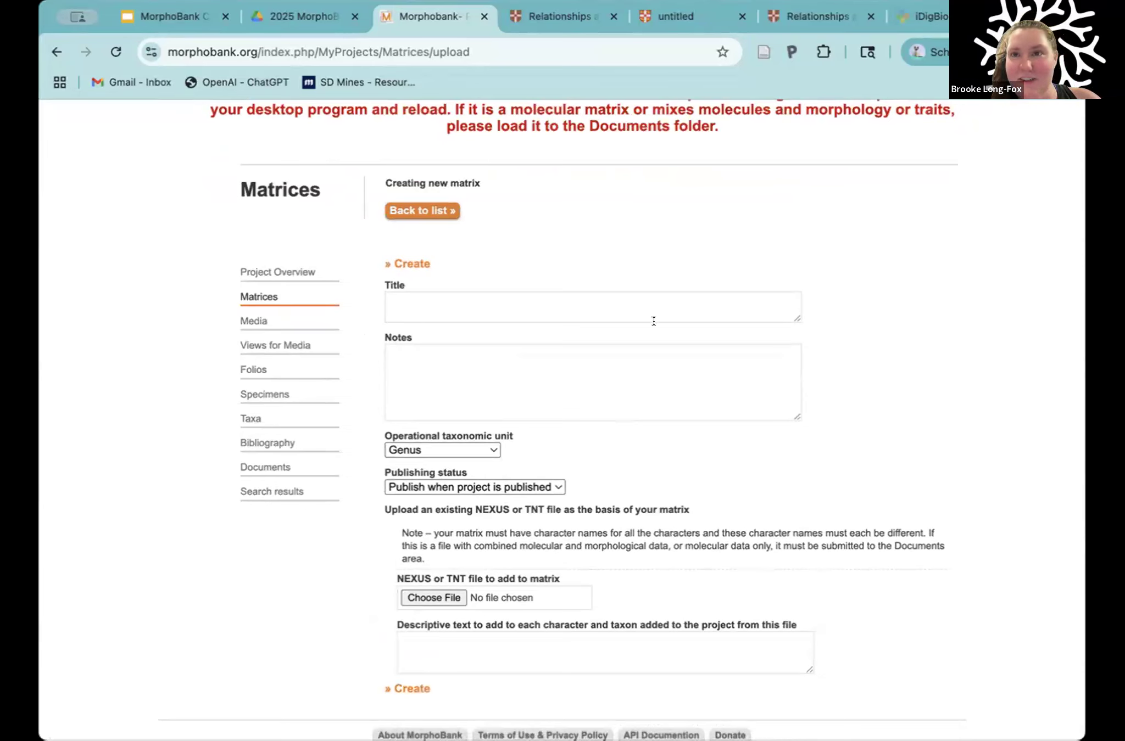
Step: Examine the numbered character headings and the caption of Table 2 in the article PDF
click(677, 21)
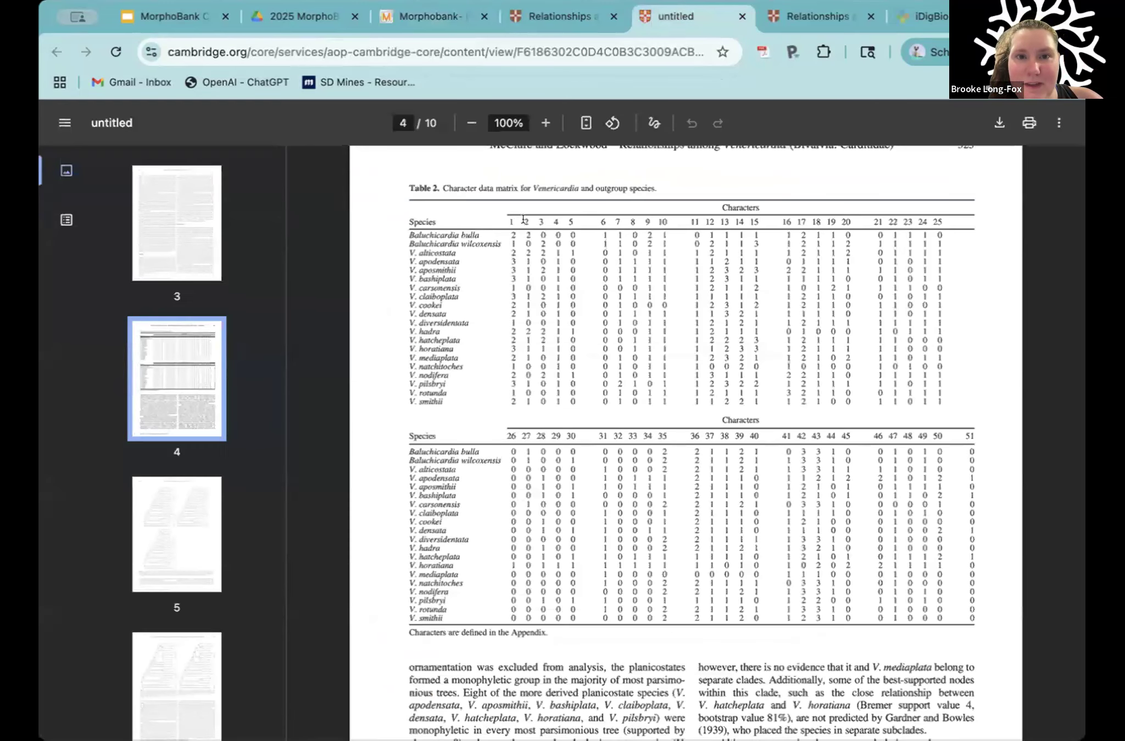
drag(505, 218, 530, 218)
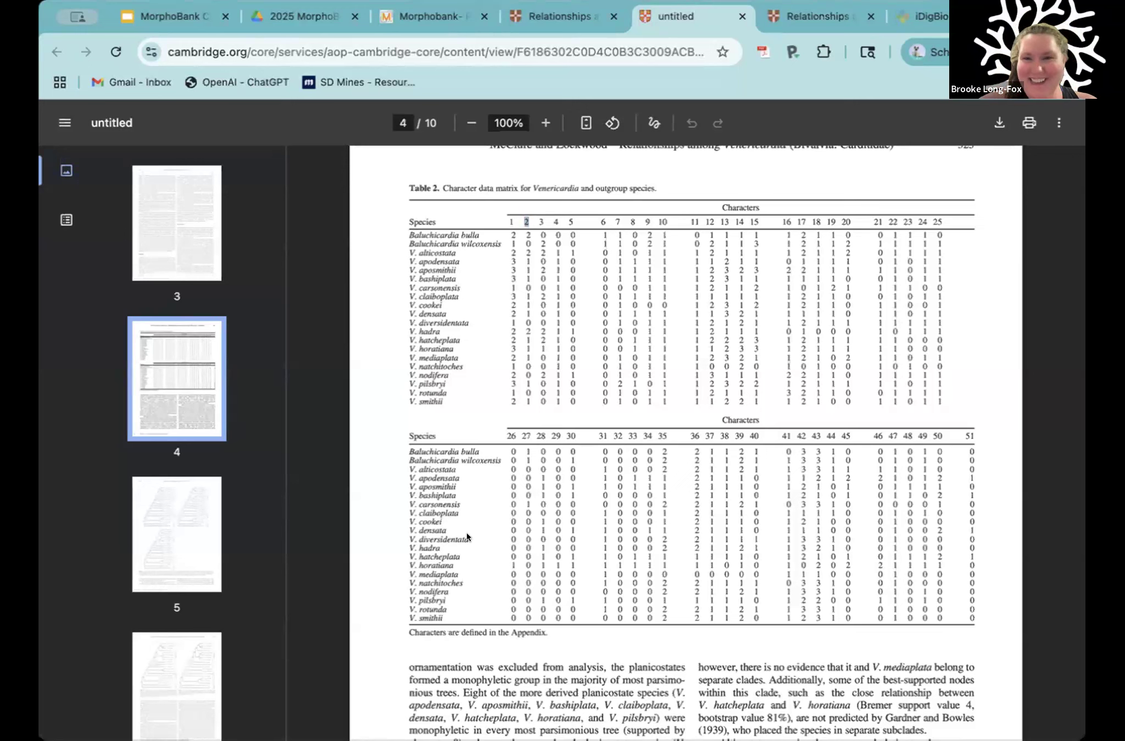
drag(533, 209, 808, 222)
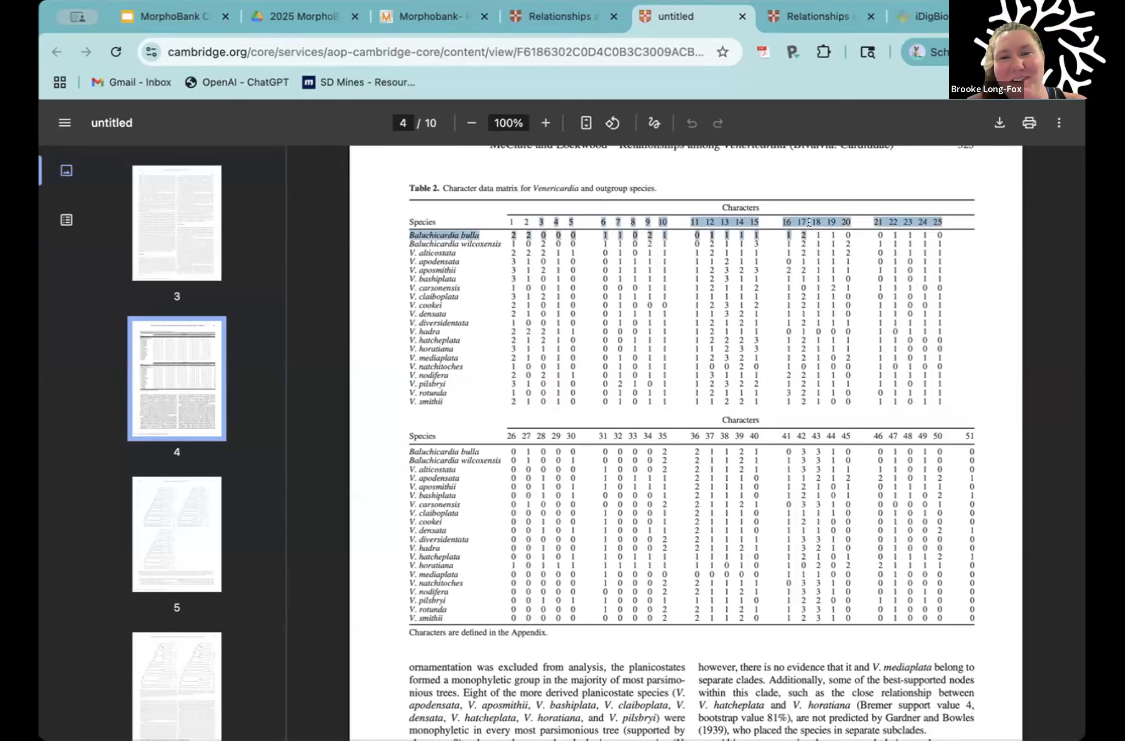
click(675, 233)
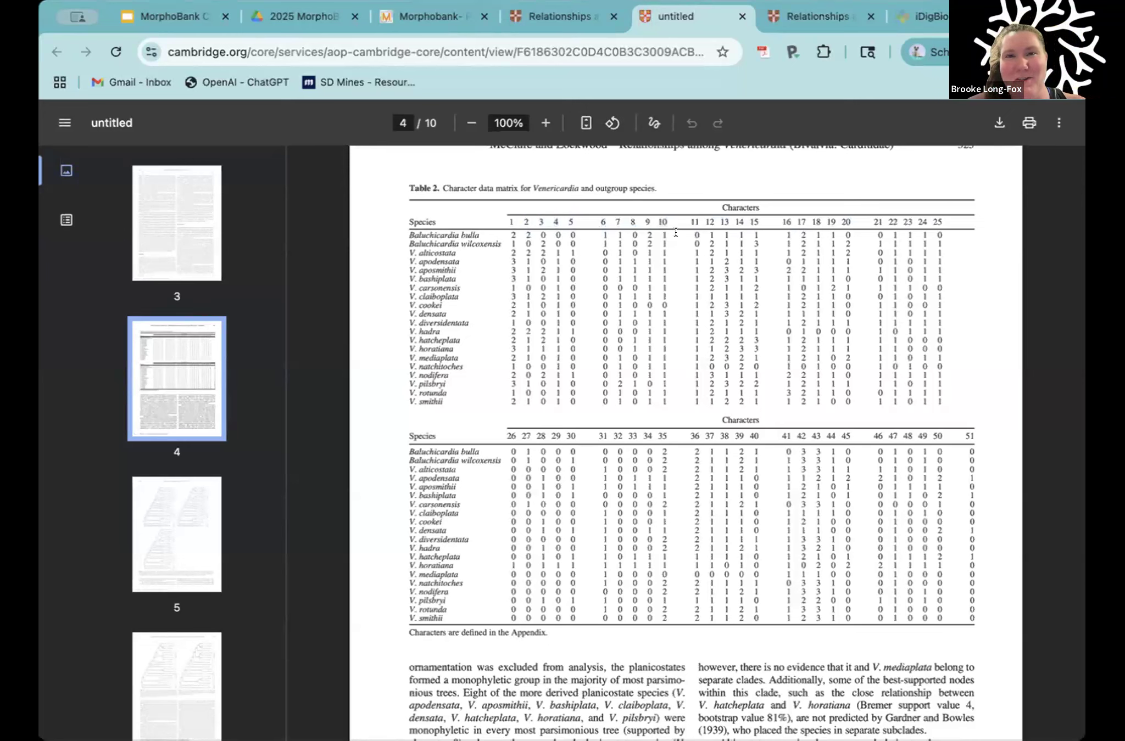
click(423, 18)
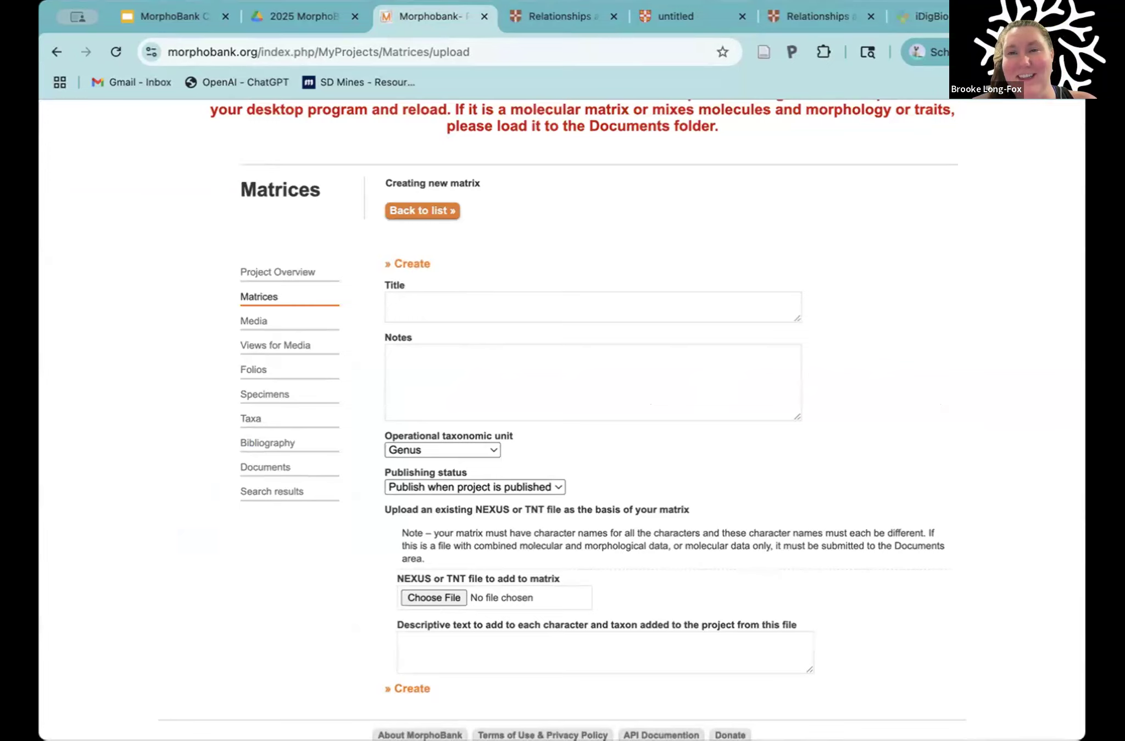
click(666, 17)
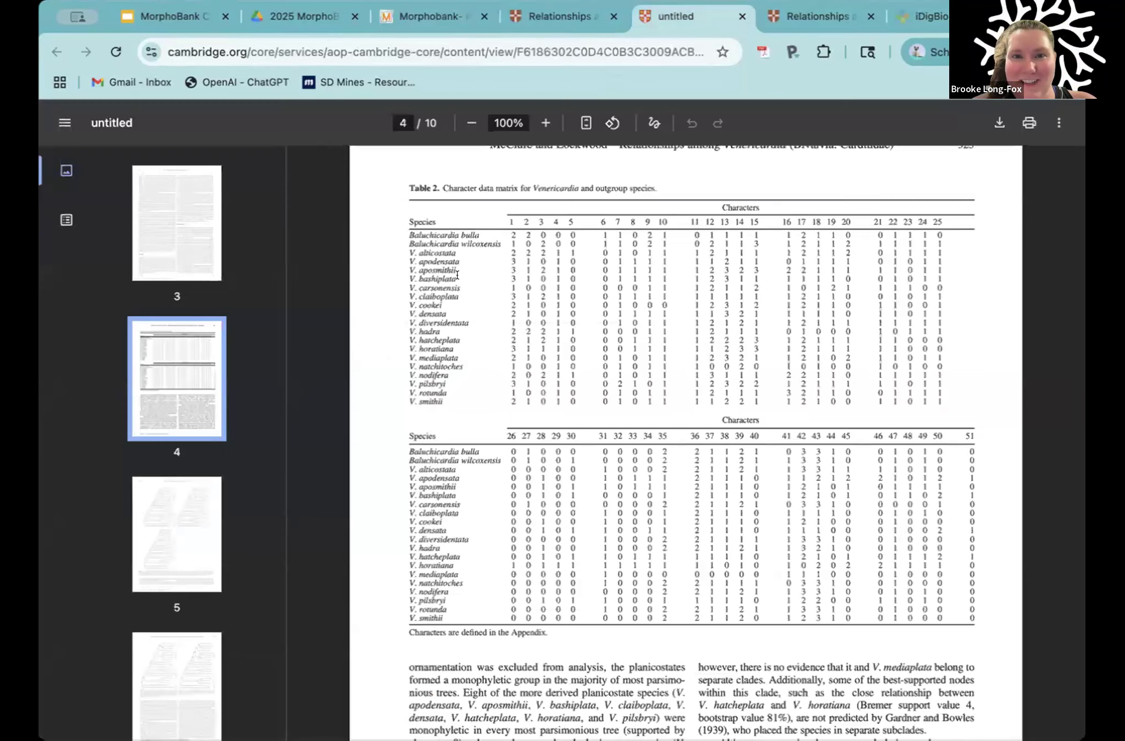
drag(431, 183, 651, 189)
click(650, 189)
Step: Examine the article's appendix describing the characters and their states, and return to the MorphoBank page
scroll(522, 481, down, 20)
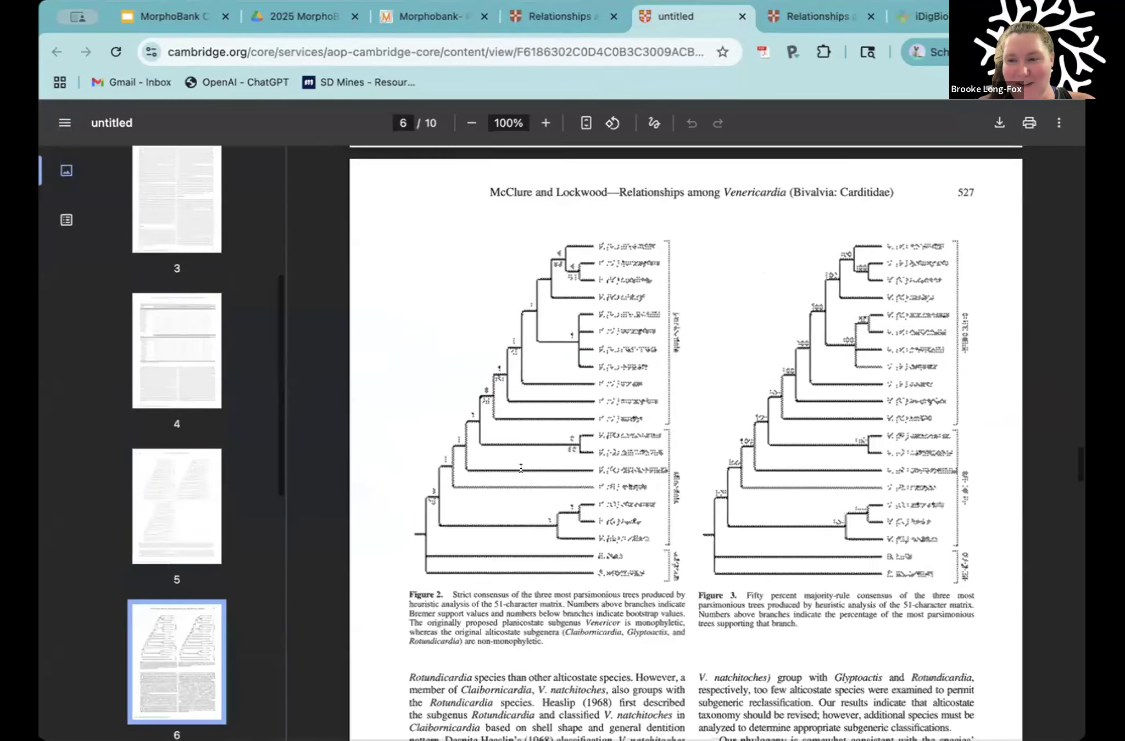
scroll(520, 468, down, 10)
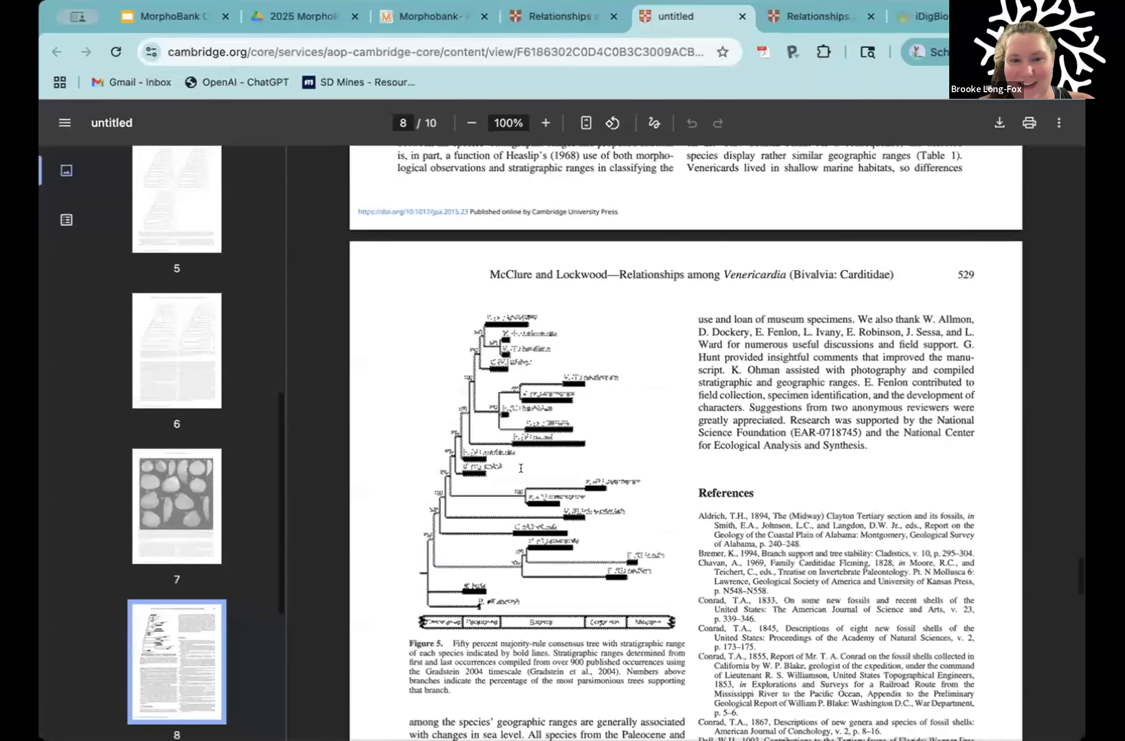
scroll(521, 468, down, 10)
drag(411, 337, 659, 491)
click(621, 457)
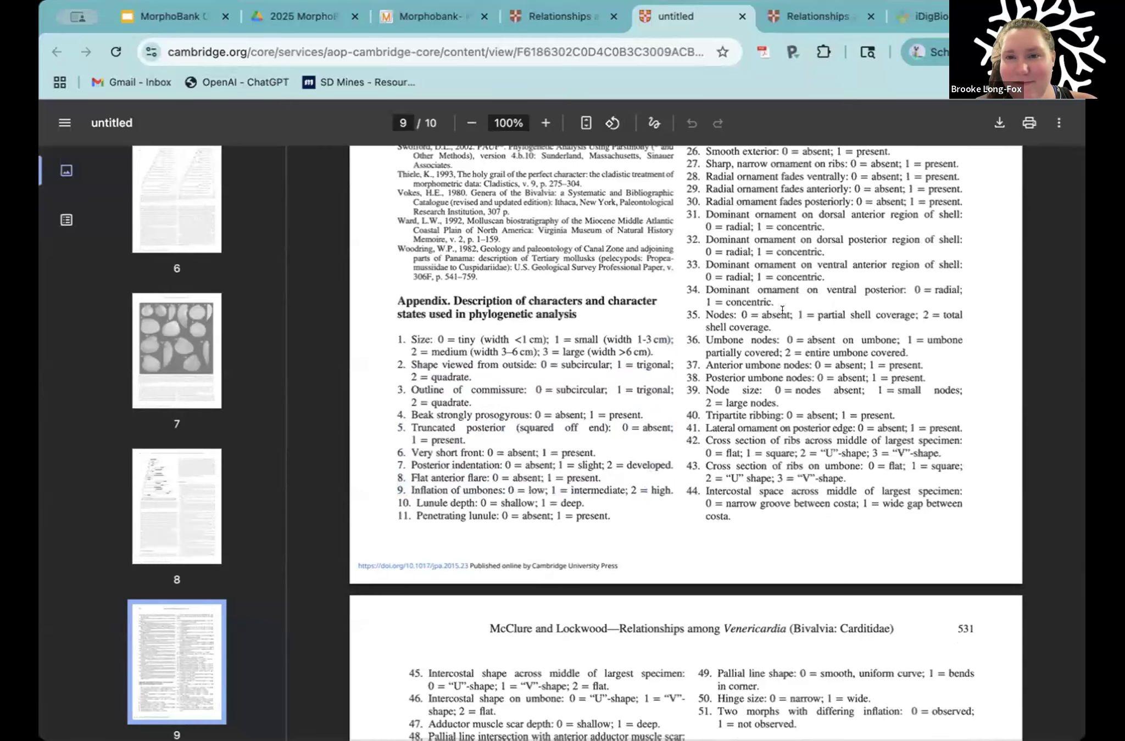
scroll(782, 311, up, 7)
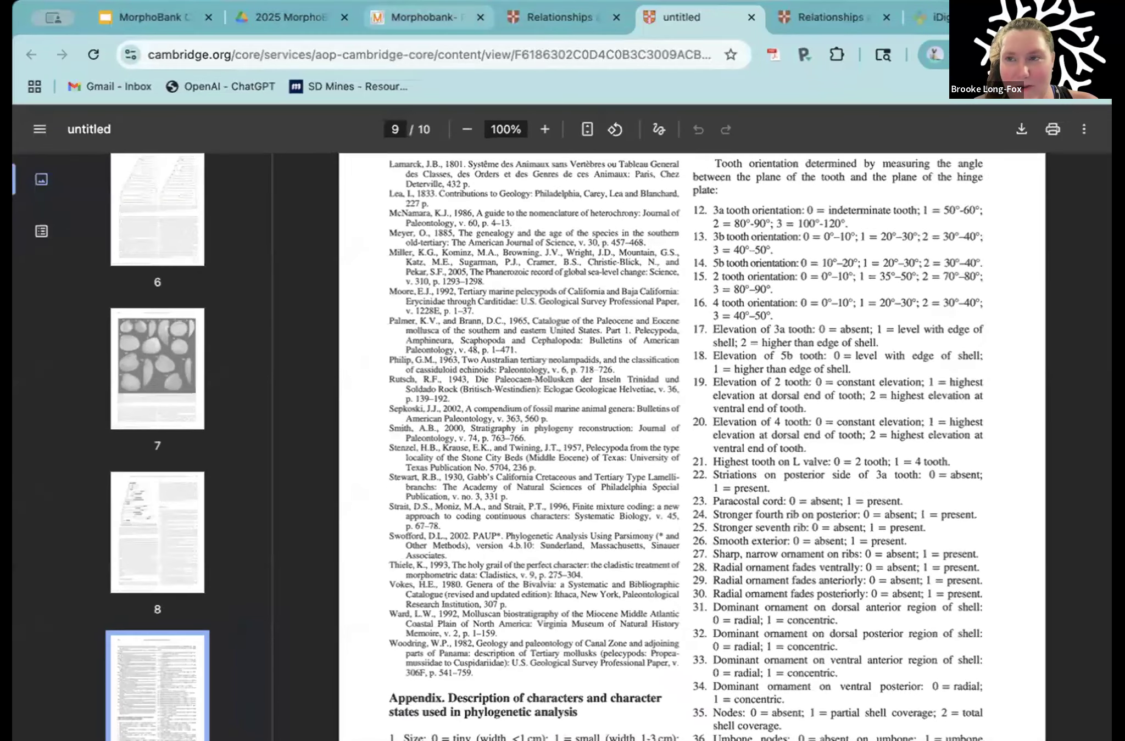
click(425, 16)
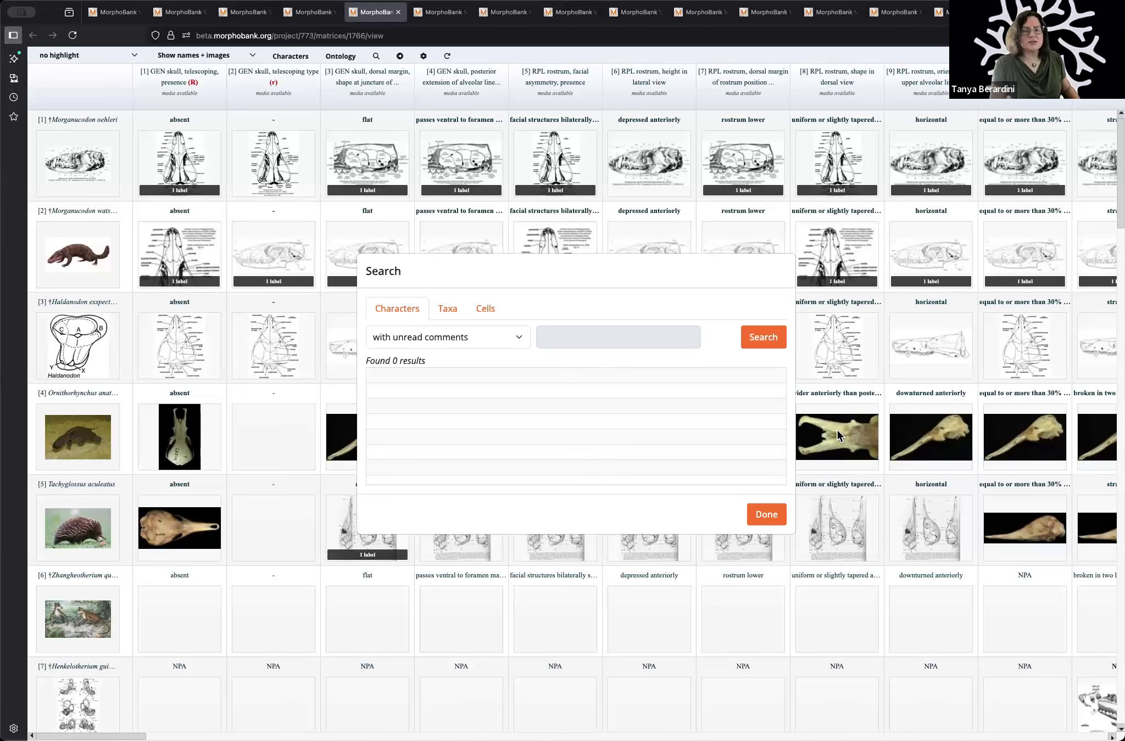
Step: Close the matrix search dialog and view the detailed character list with its states and media
click(774, 520)
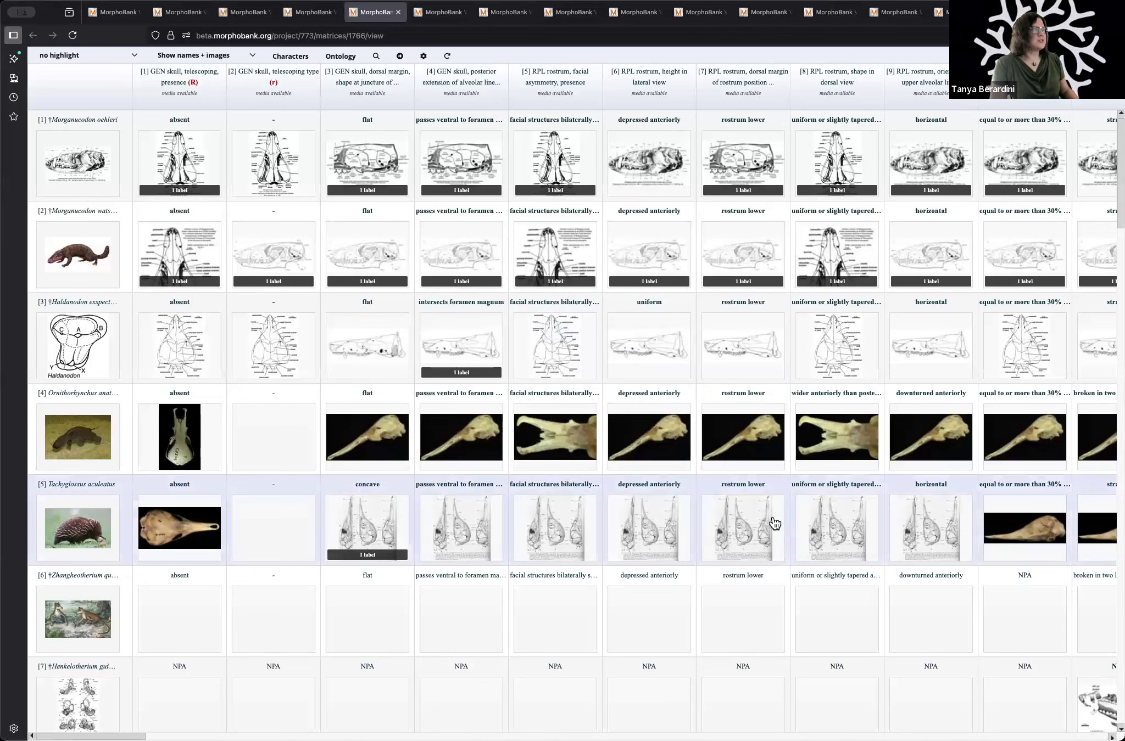
click(292, 55)
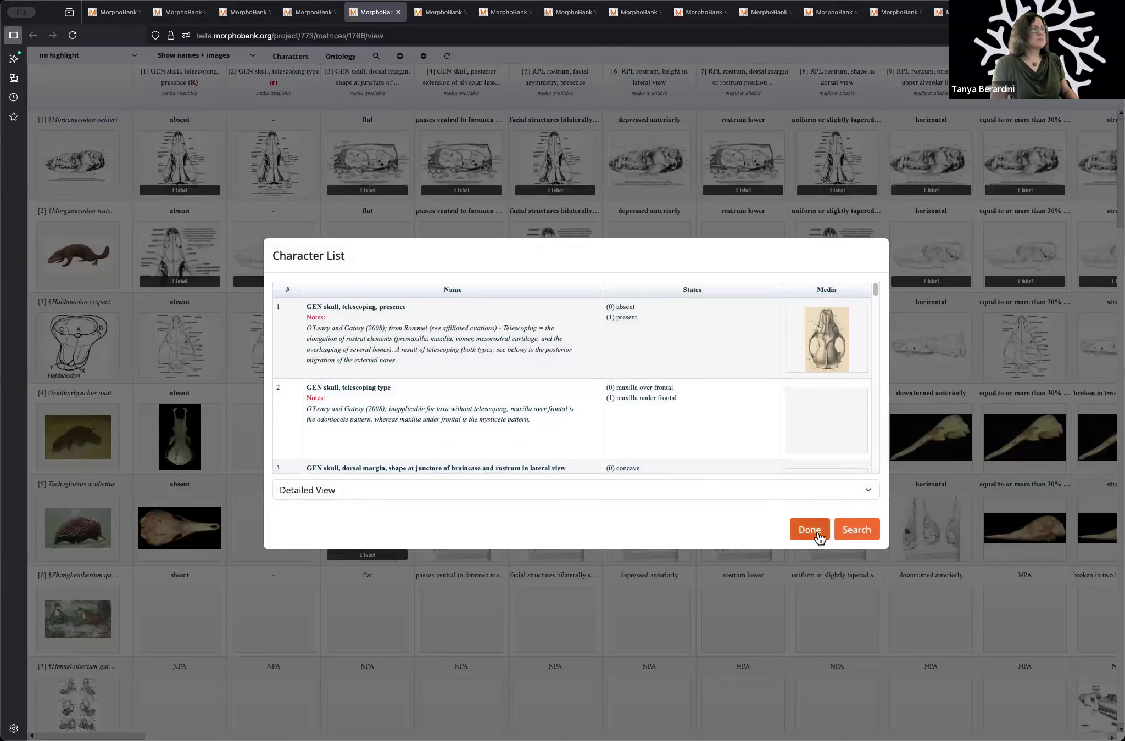
click(811, 535)
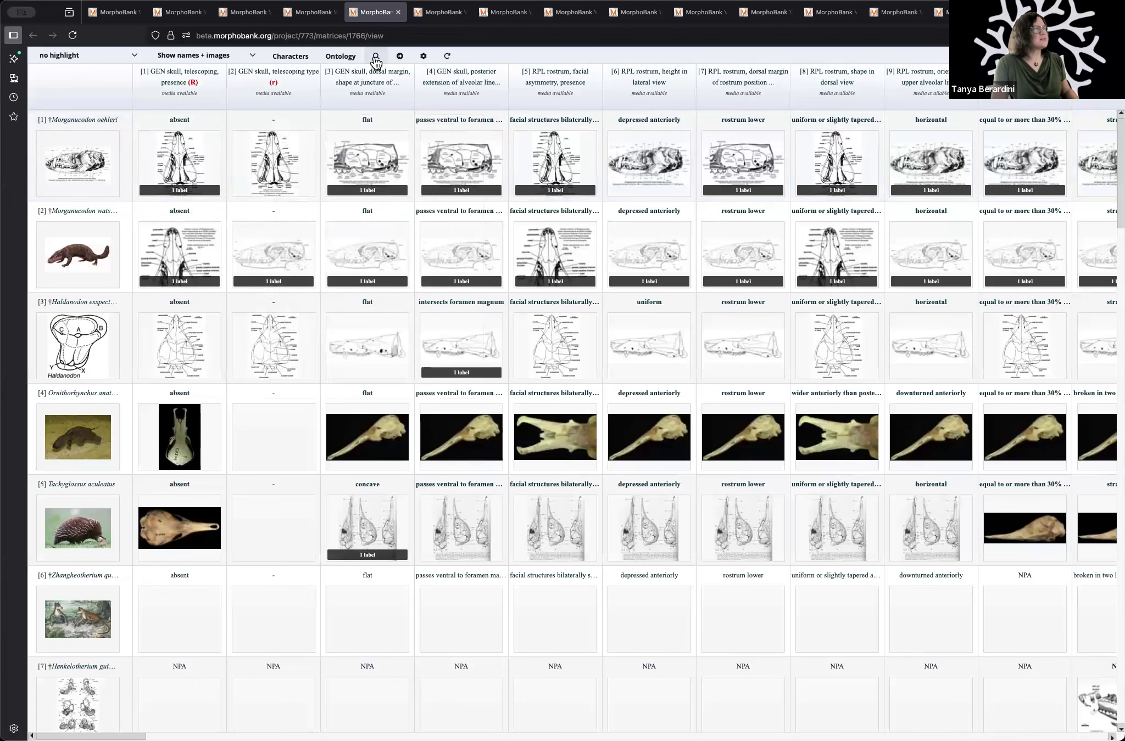
Step: View the taxa search options, and search the matrix's characters for those with unread comments
click(375, 57)
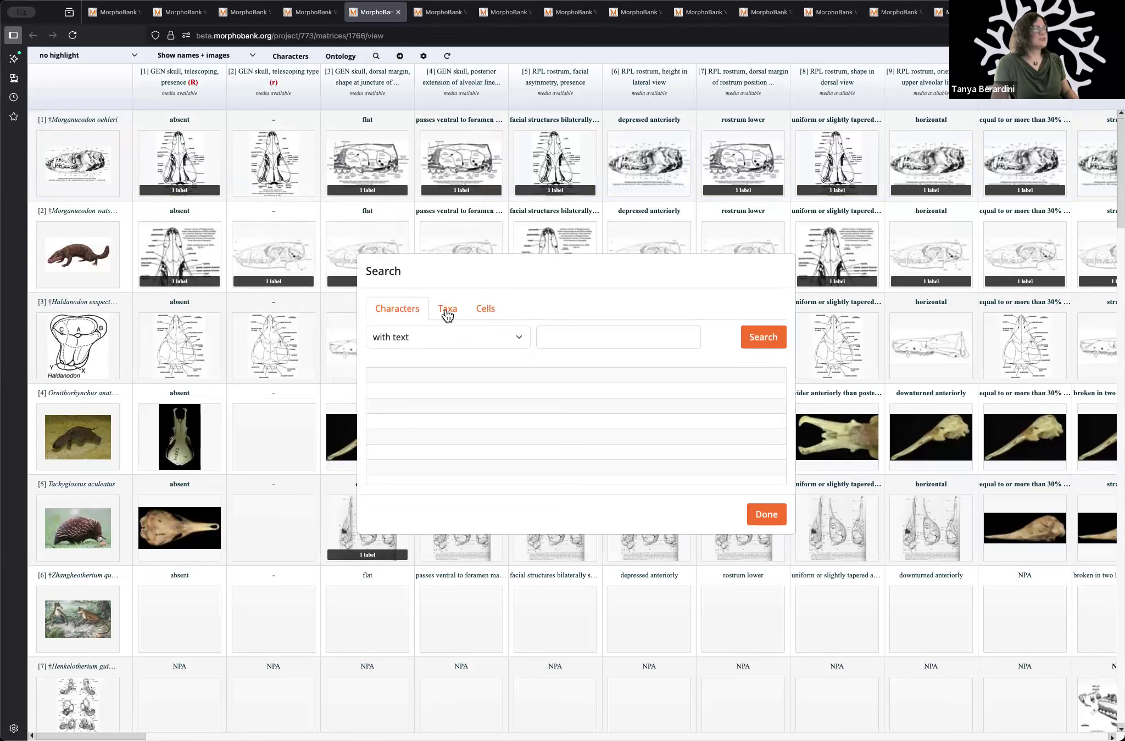
click(447, 312)
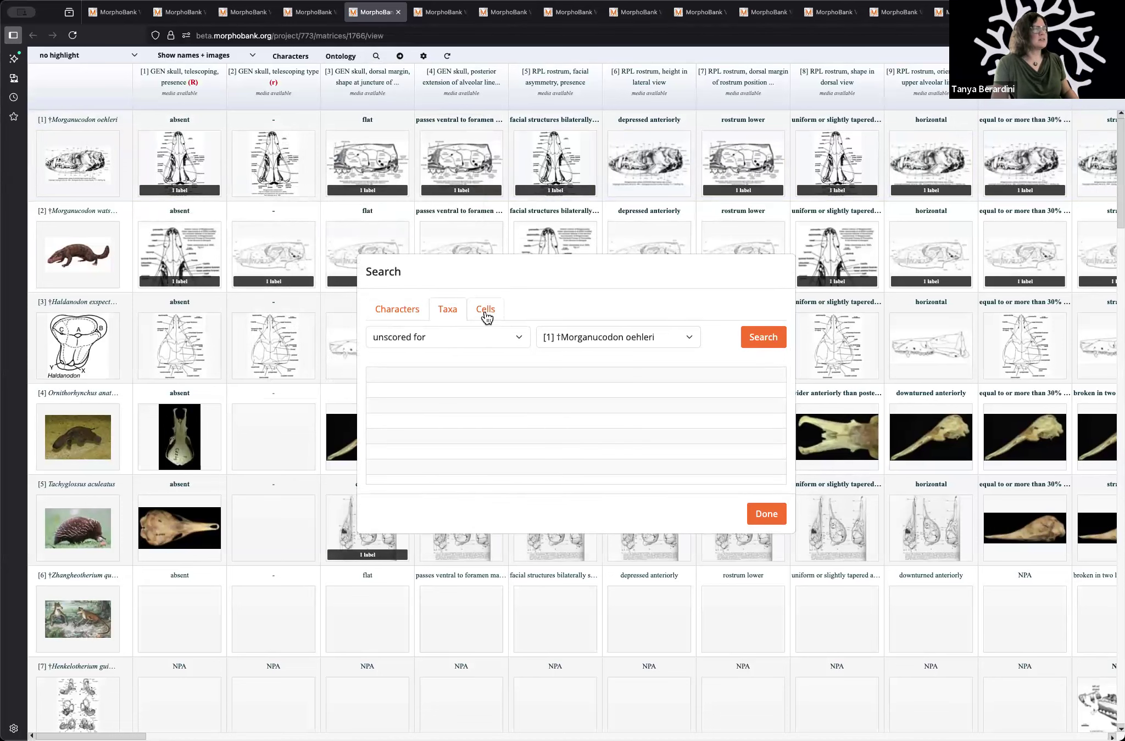
click(397, 314)
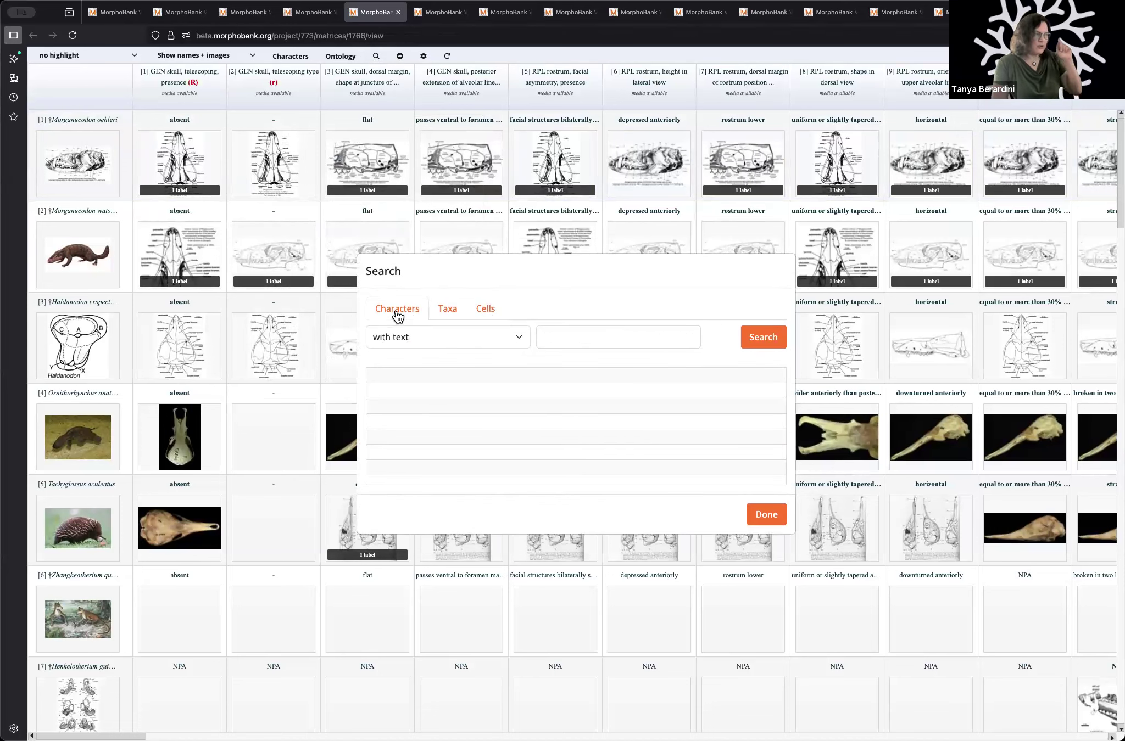
click(514, 337)
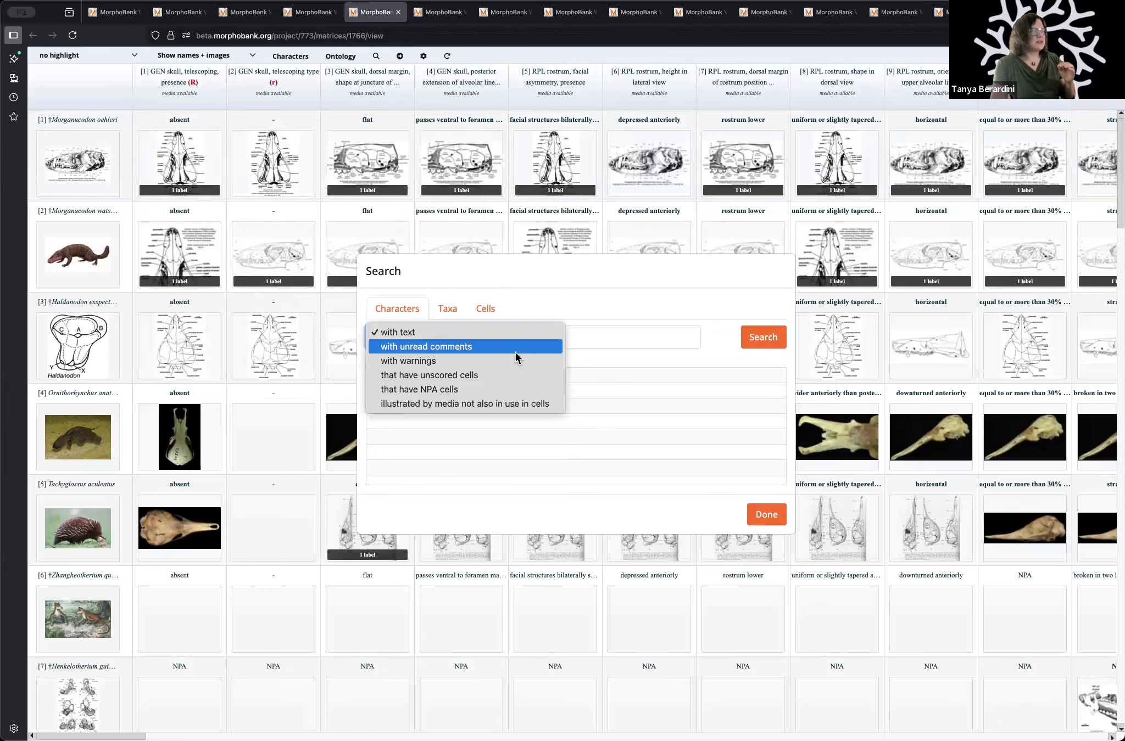
click(515, 352)
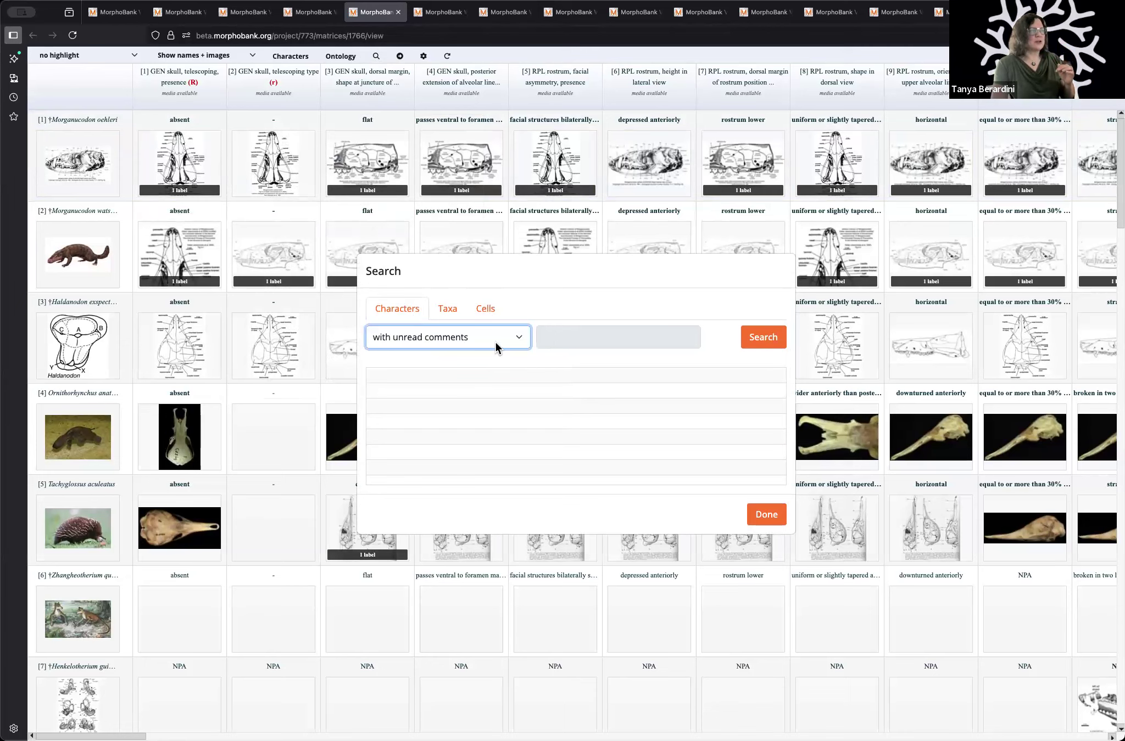
click(772, 341)
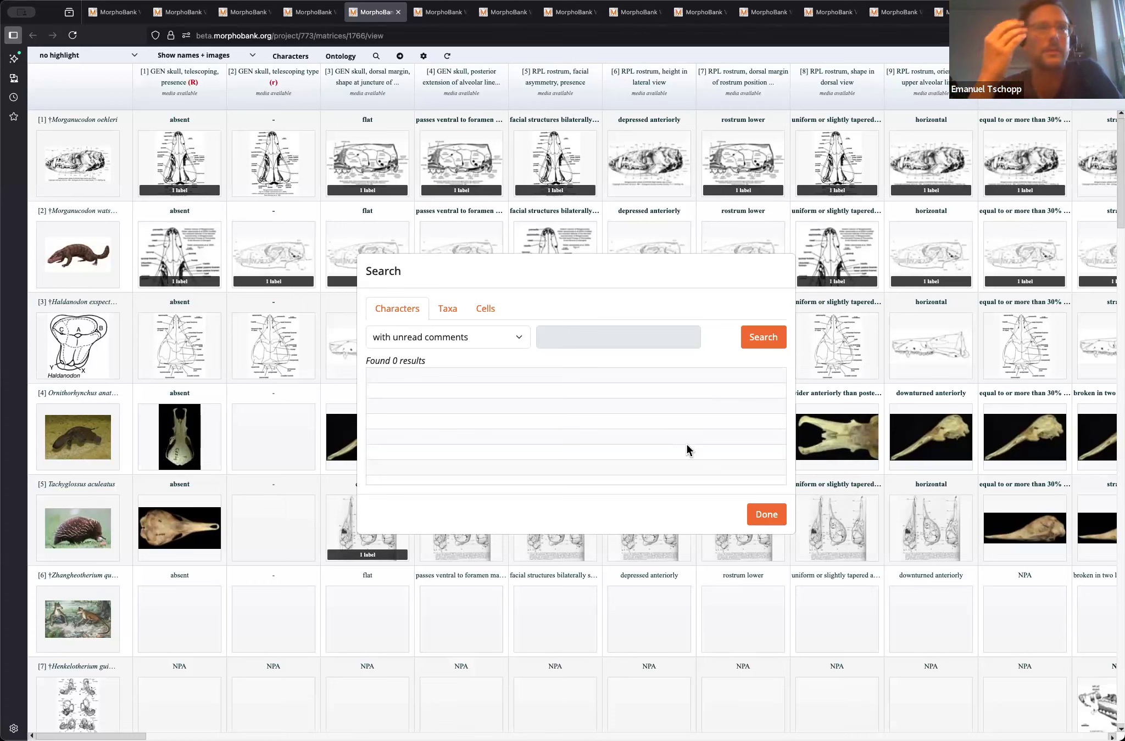
Step: View the search criteria available for characters, and examine the member and taxon statistics on the Project 773 overview
click(503, 337)
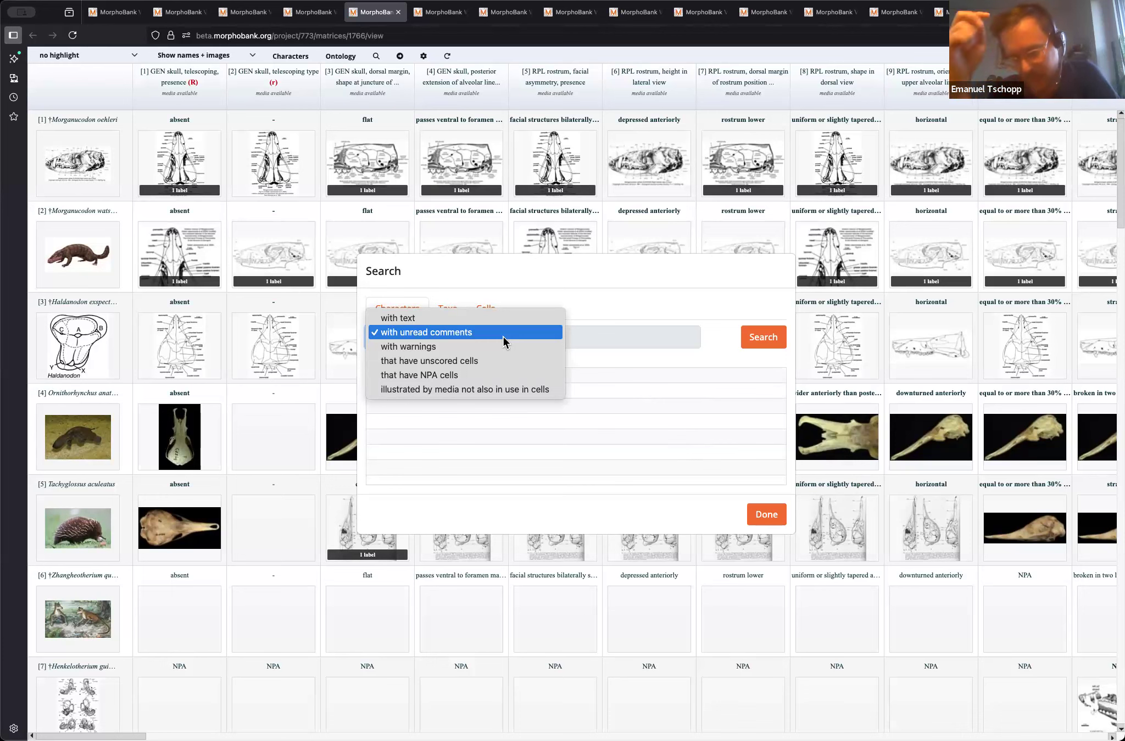
click(619, 430)
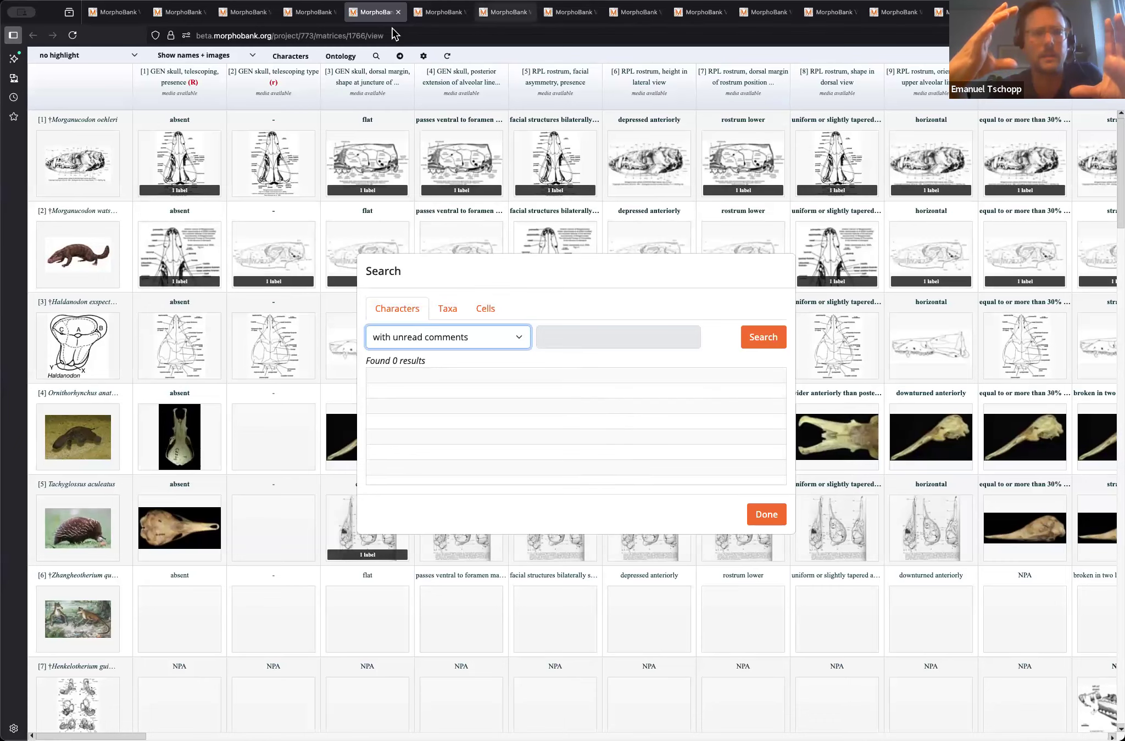
click(299, 14)
click(244, 13)
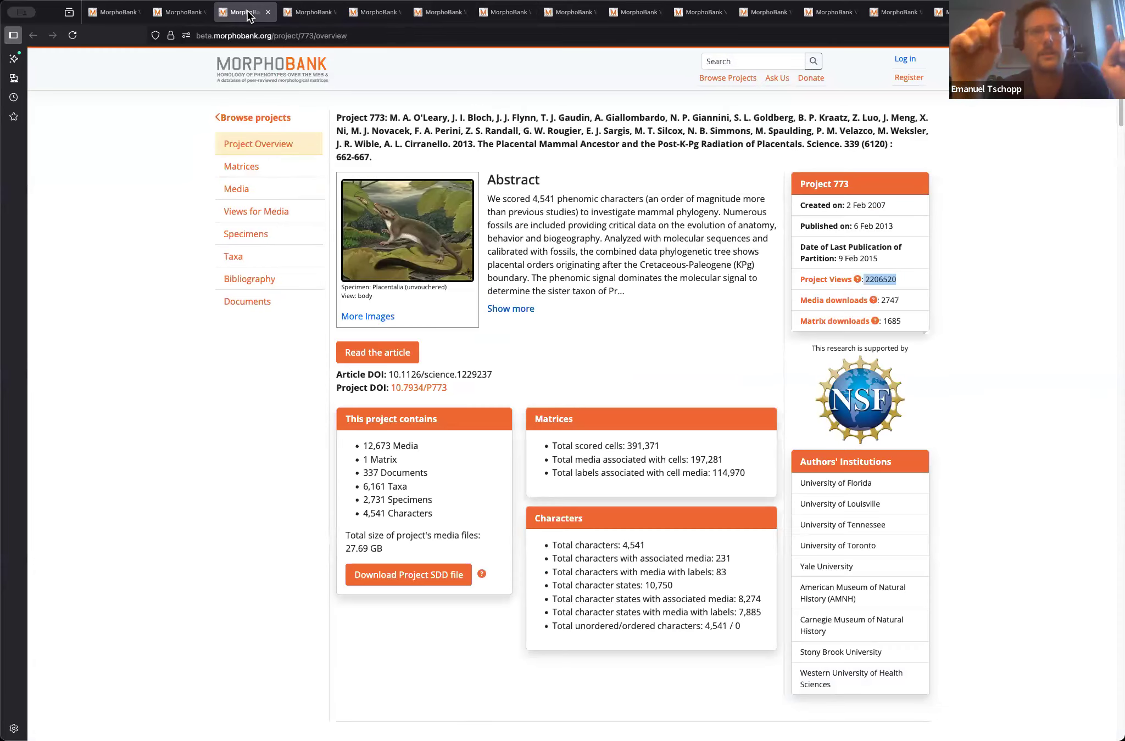
scroll(383, 401, down, 3)
scroll(383, 401, down, 15)
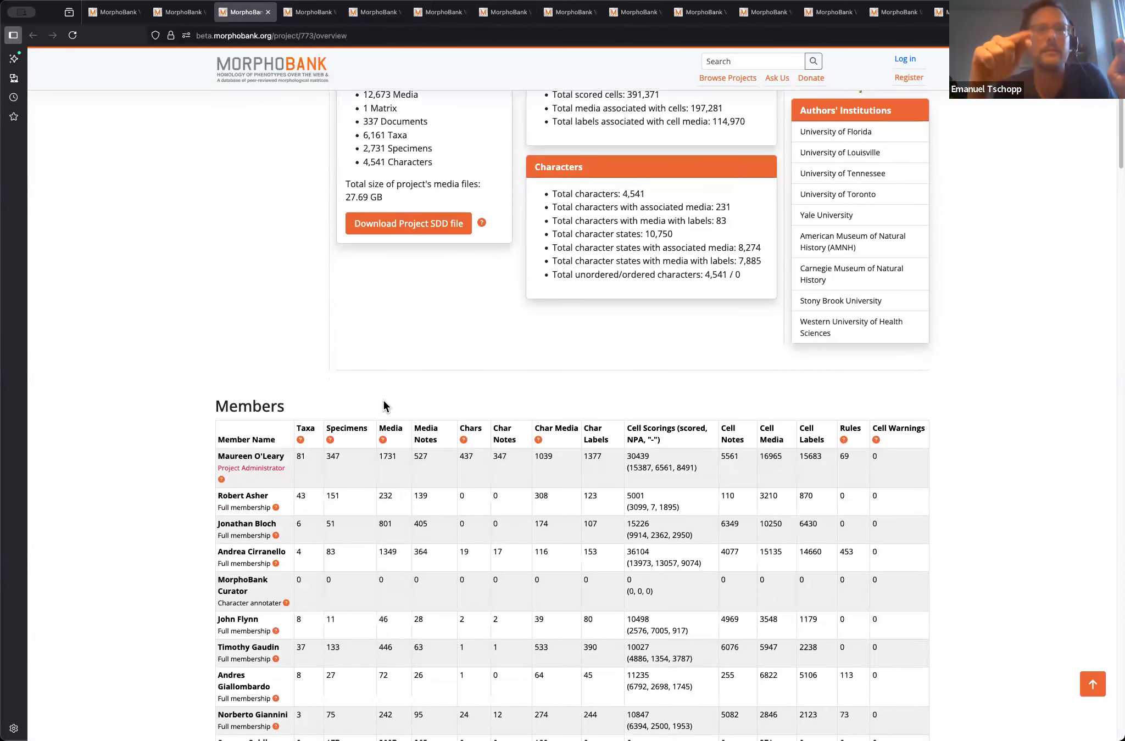
scroll(383, 399, down, 10)
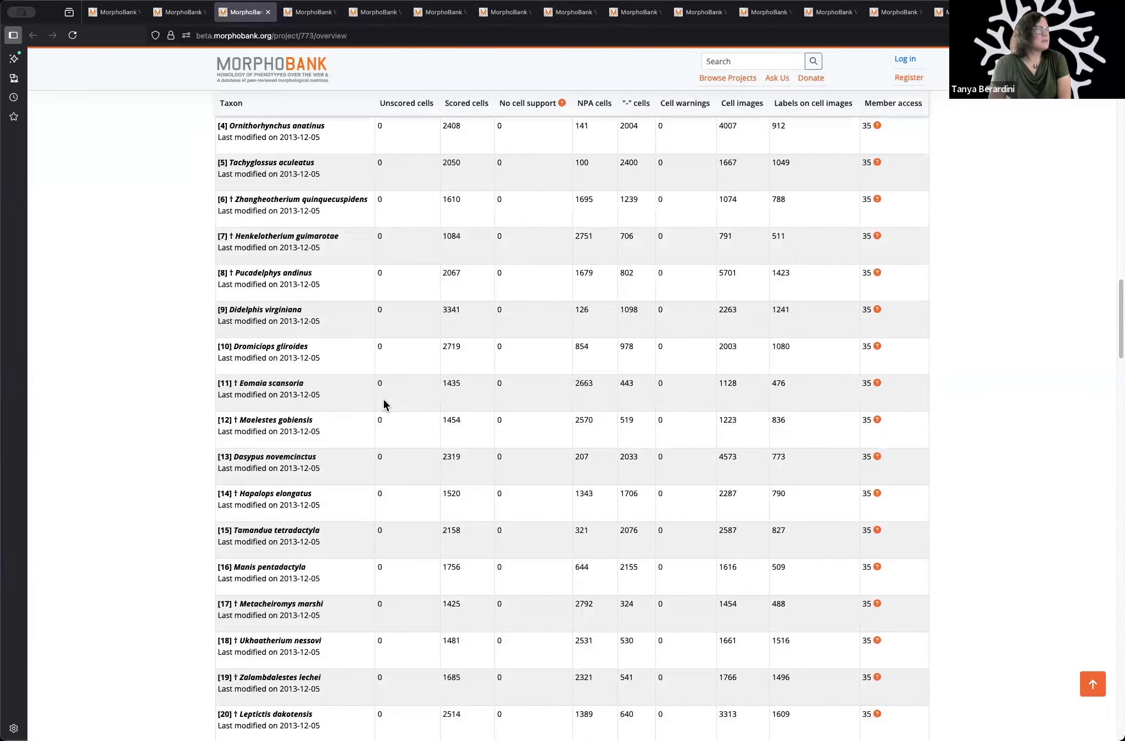
scroll(383, 399, up, 5)
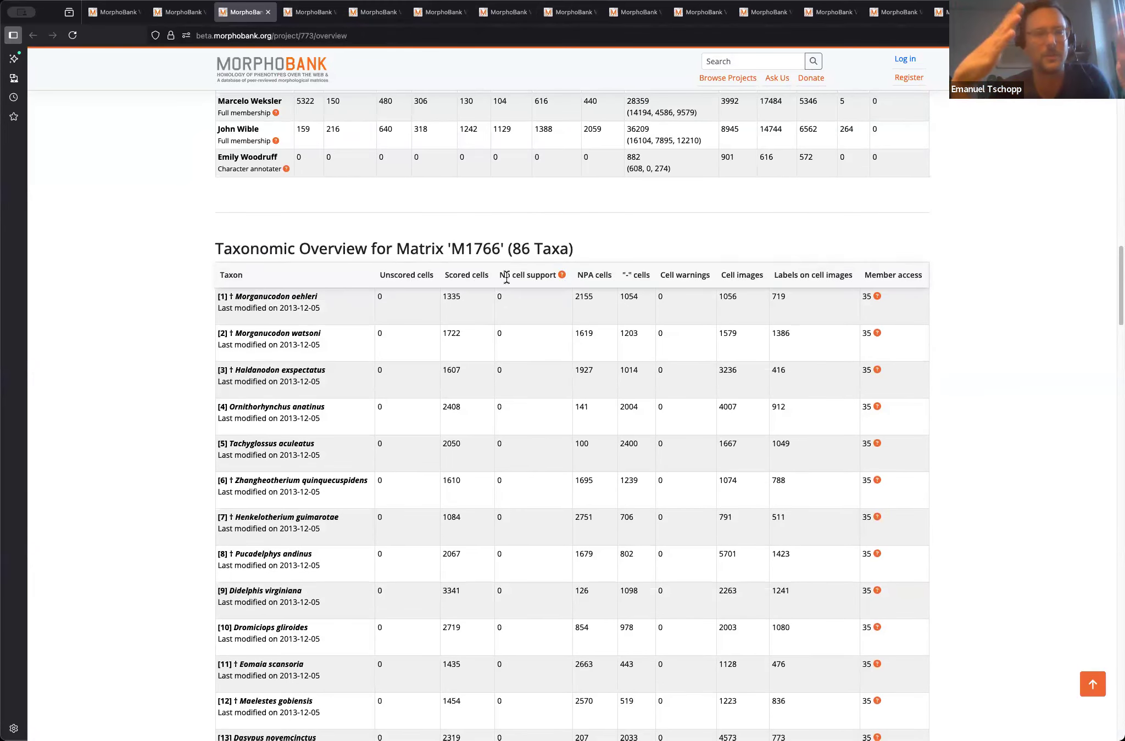
scroll(360, 279, up, 15)
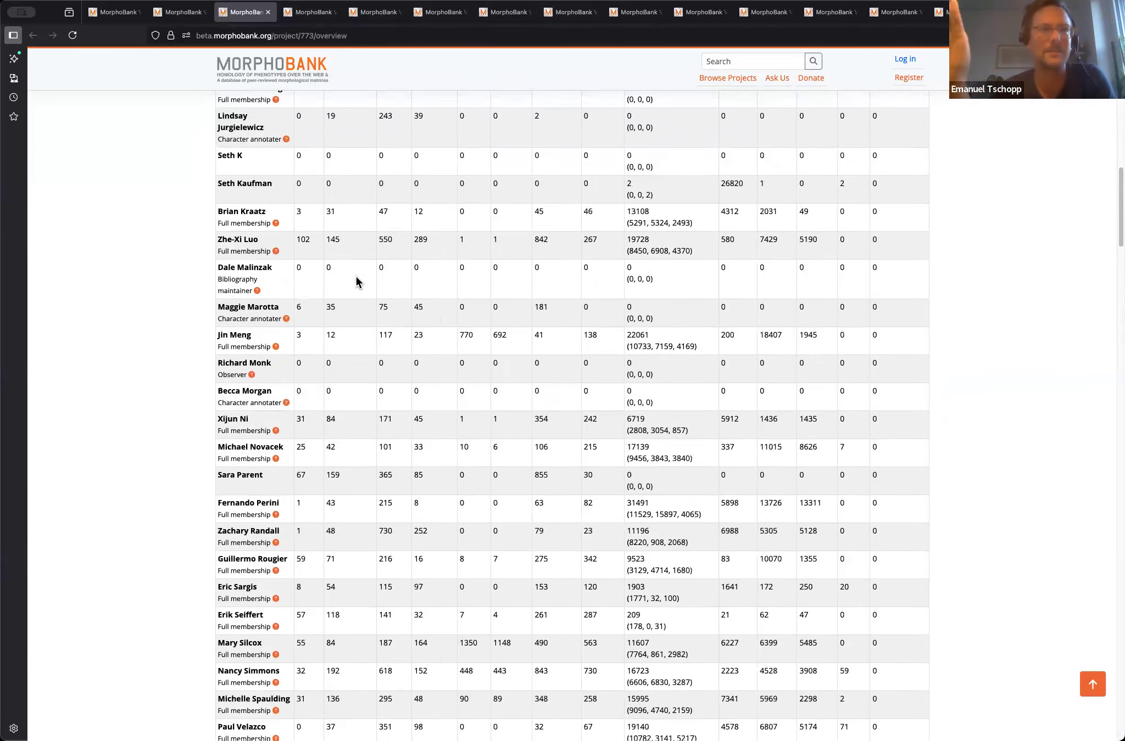
scroll(355, 281, up, 5)
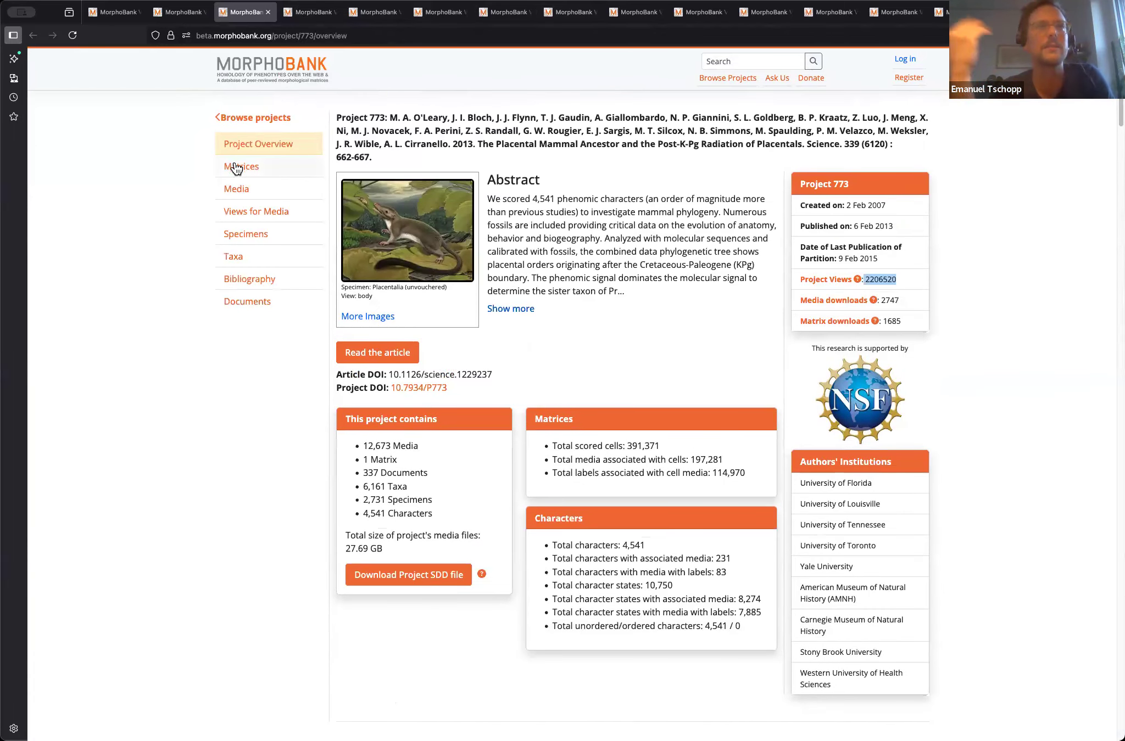
Step: View Project 773's matrices page, and return to the overview to examine its statistics and the Members table
click(236, 166)
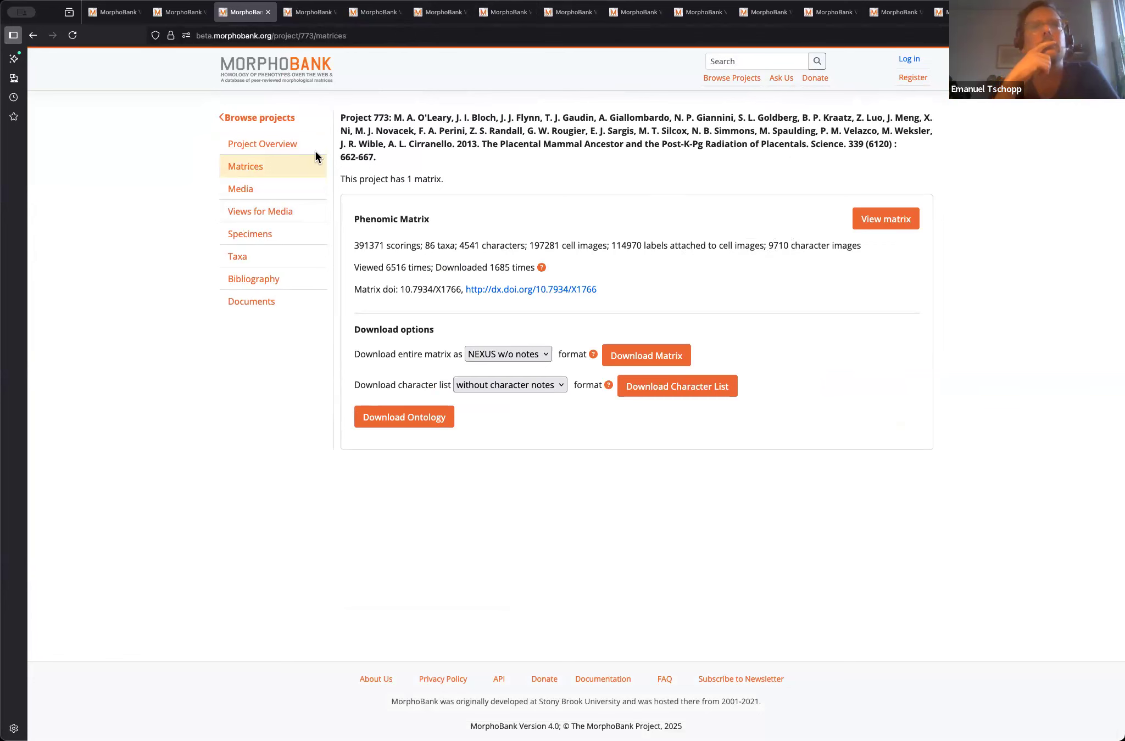
click(268, 144)
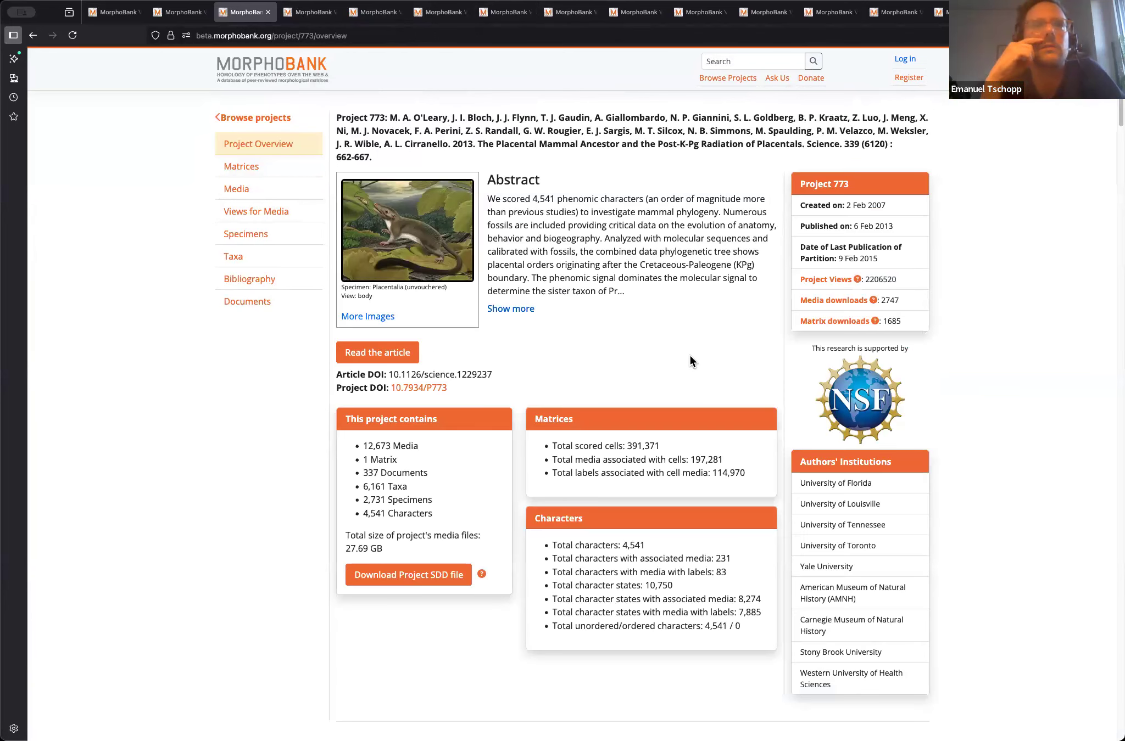
scroll(691, 360, down, 1)
scroll(690, 360, down, 2)
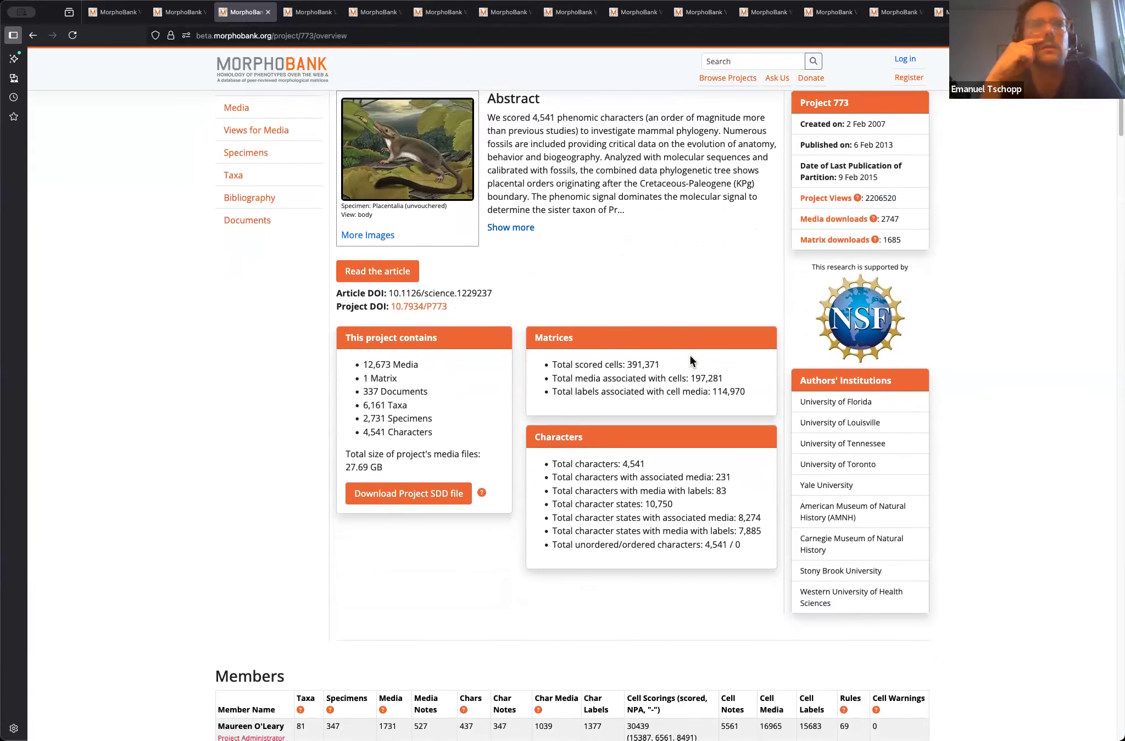
scroll(690, 360, down, 1)
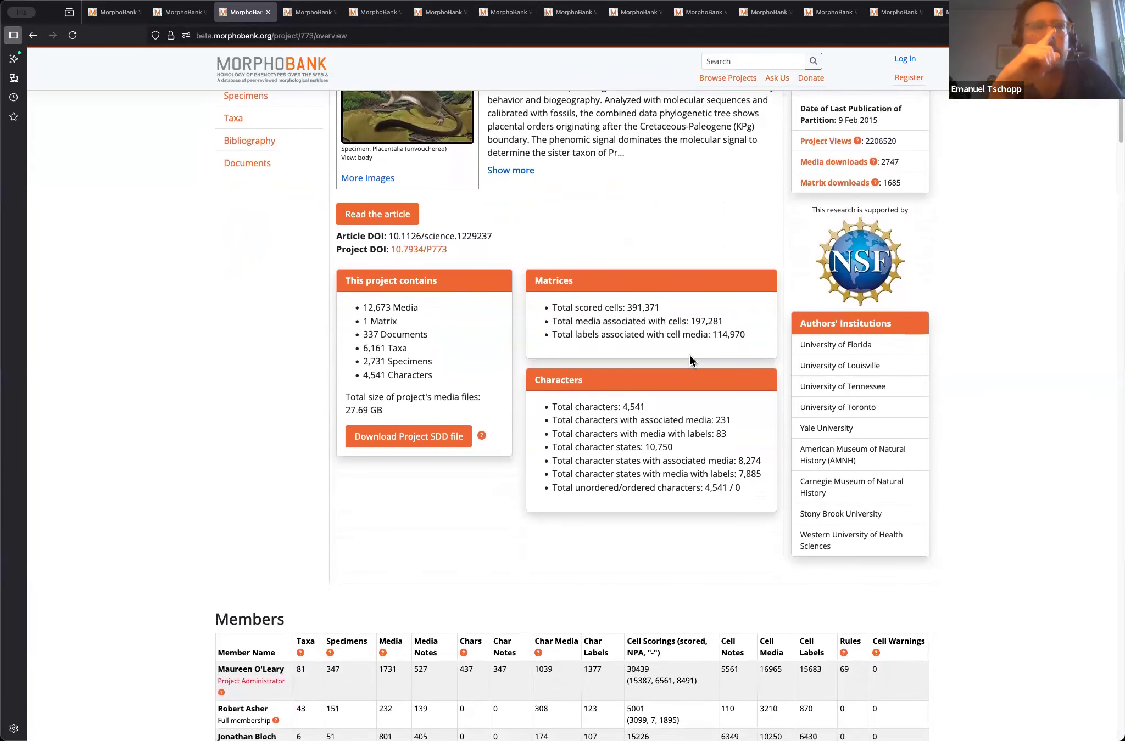
scroll(689, 360, down, 1)
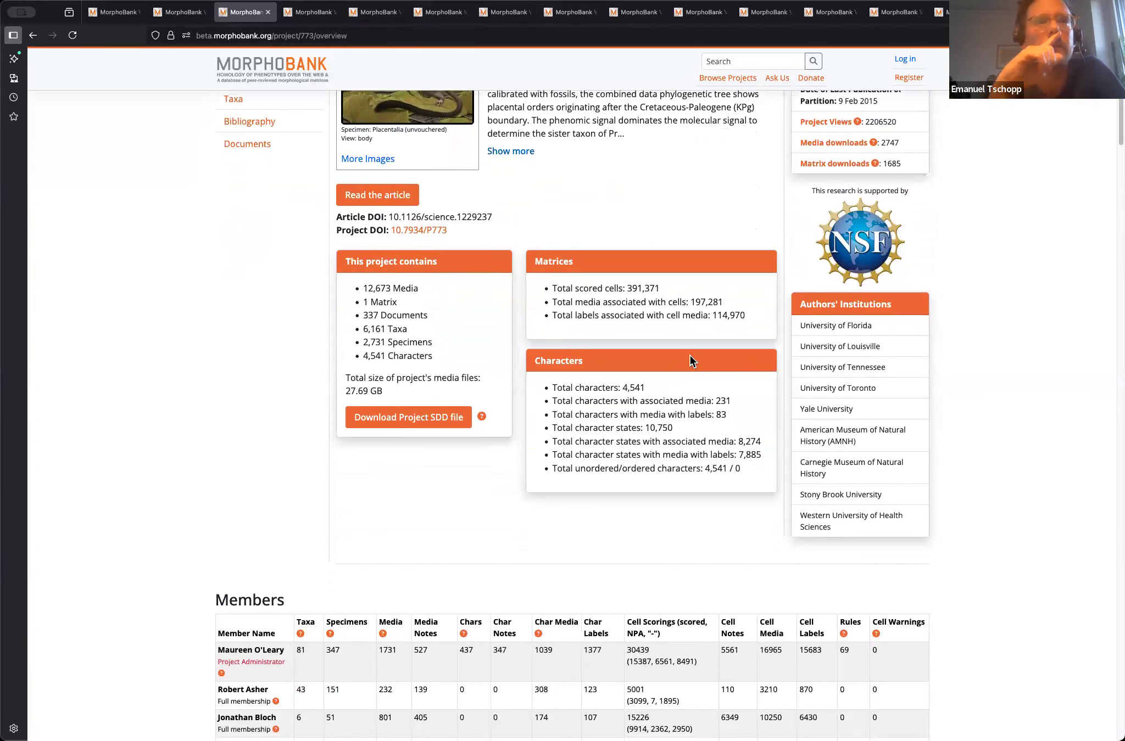
scroll(690, 360, down, 1)
scroll(689, 356, down, 2)
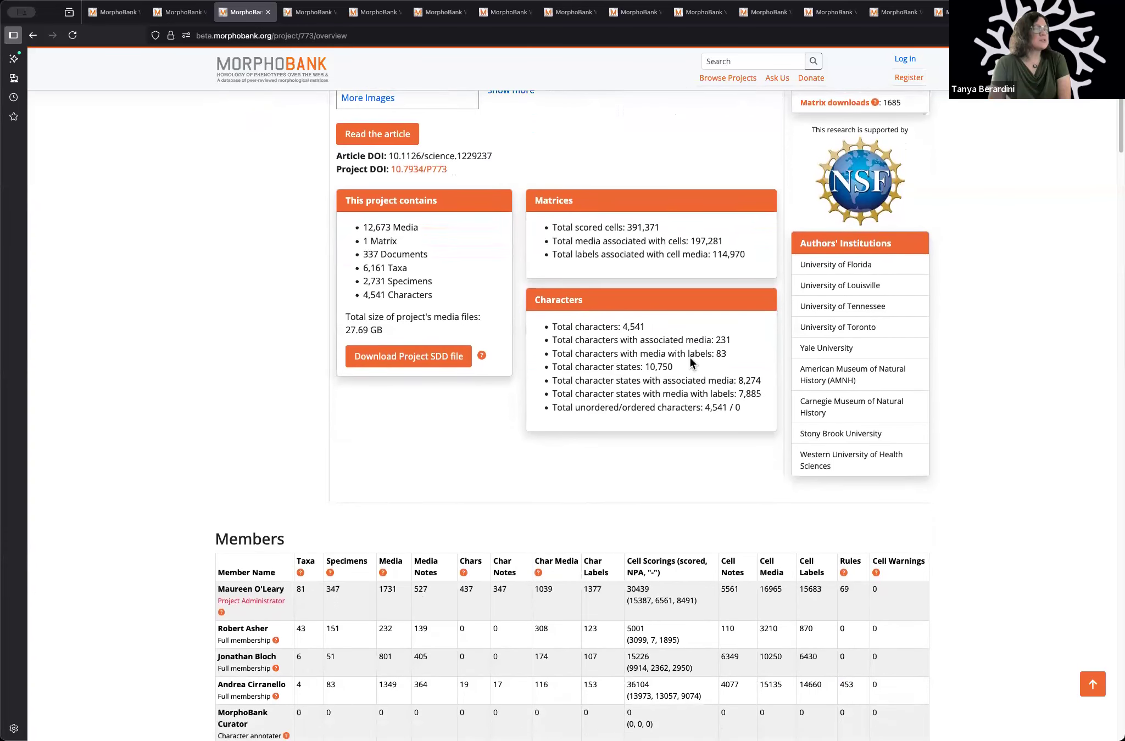
scroll(690, 358, down, 2)
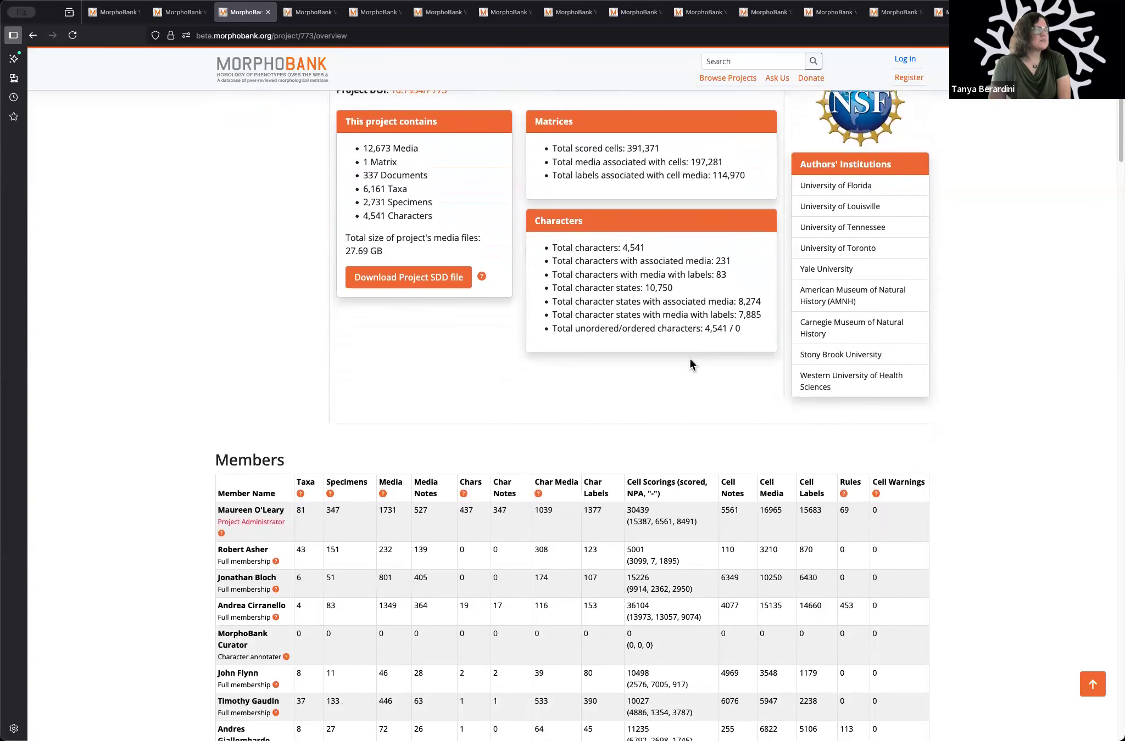
scroll(690, 360, down, 2)
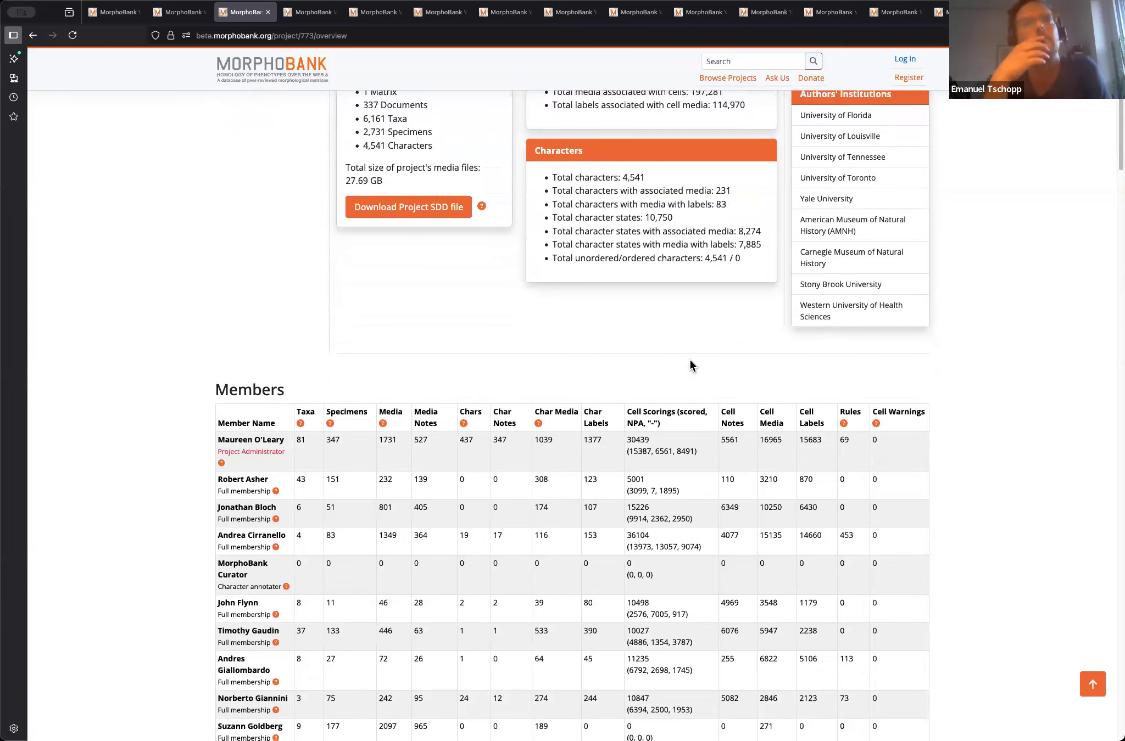
scroll(690, 360, down, 1)
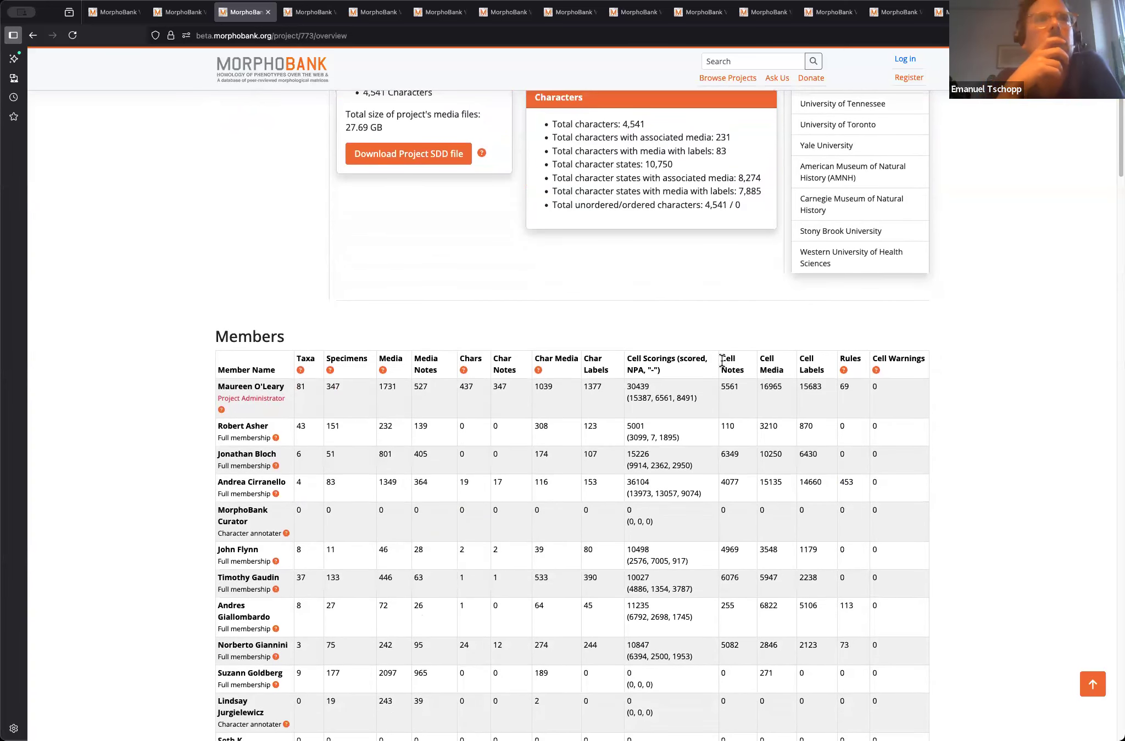
Step: Highlight the Cell Notes and Char Notes headings of the Members table and examine the members' contributions
triple_click(744, 369)
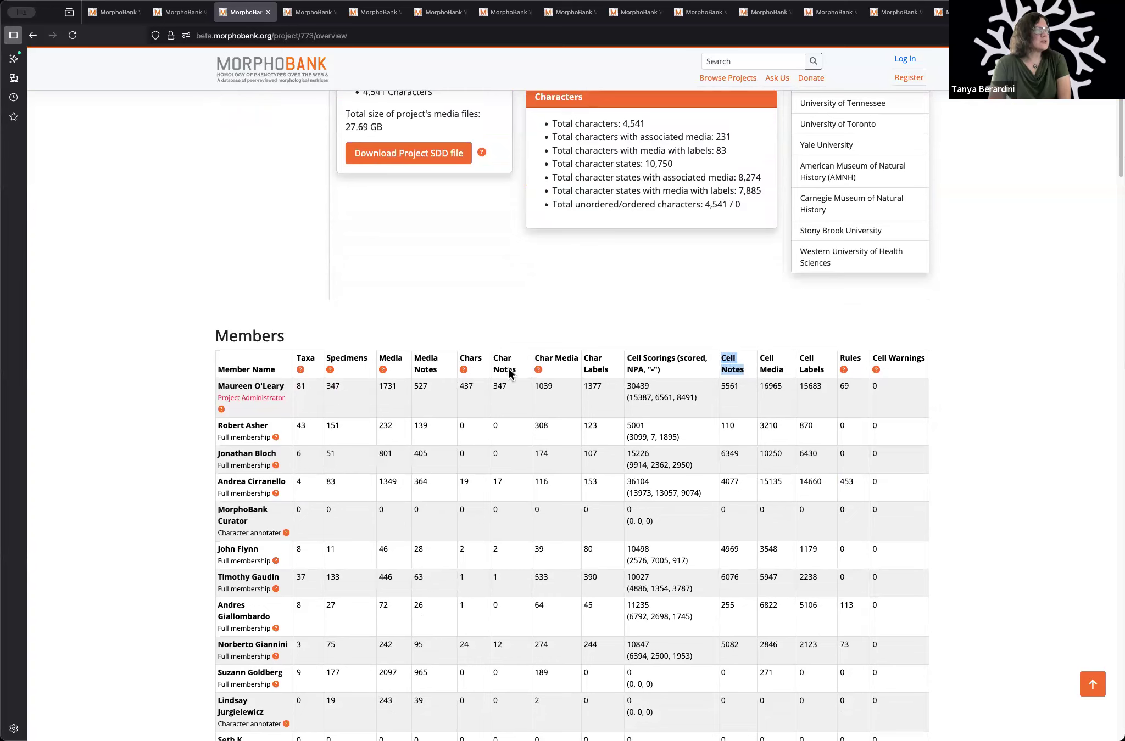
drag(496, 358, 517, 372)
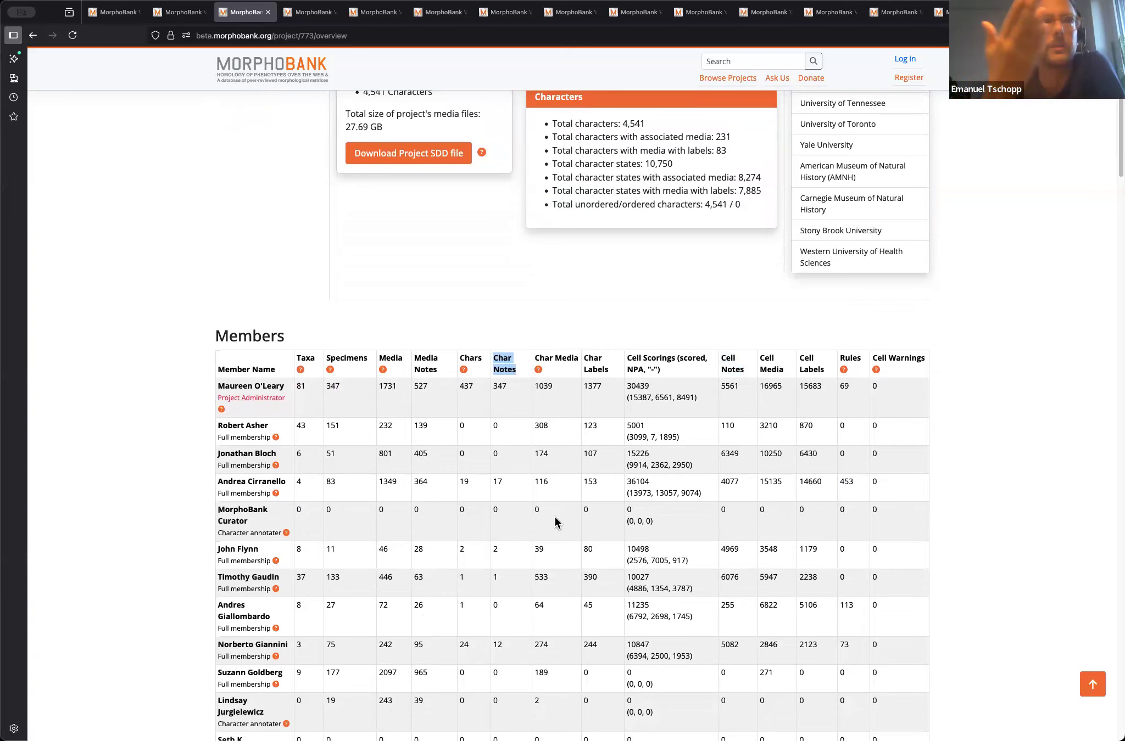
scroll(554, 517, down, 2)
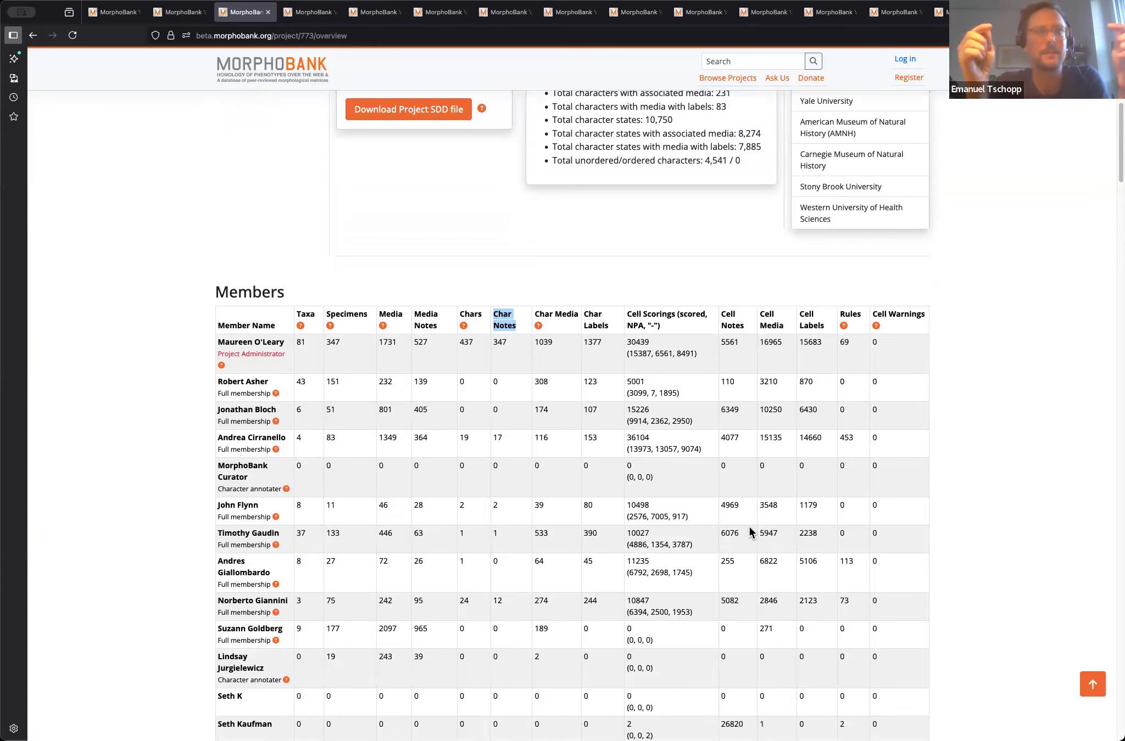
scroll(750, 531, down, 1)
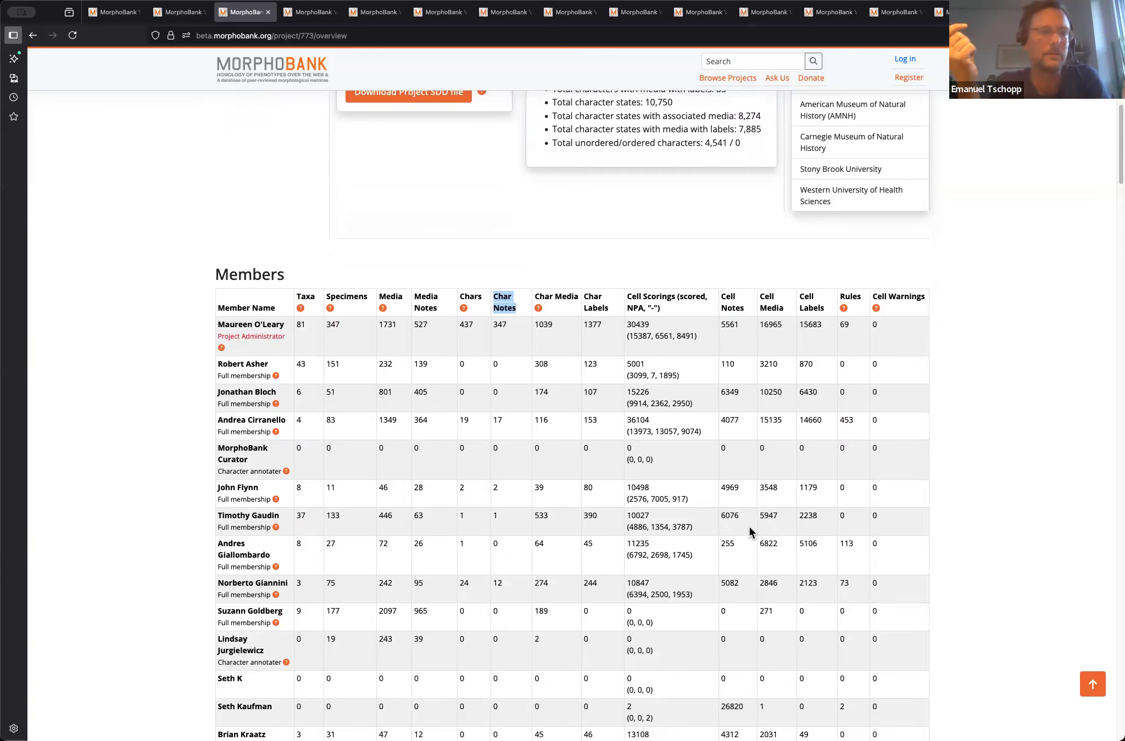
scroll(748, 527, down, 3)
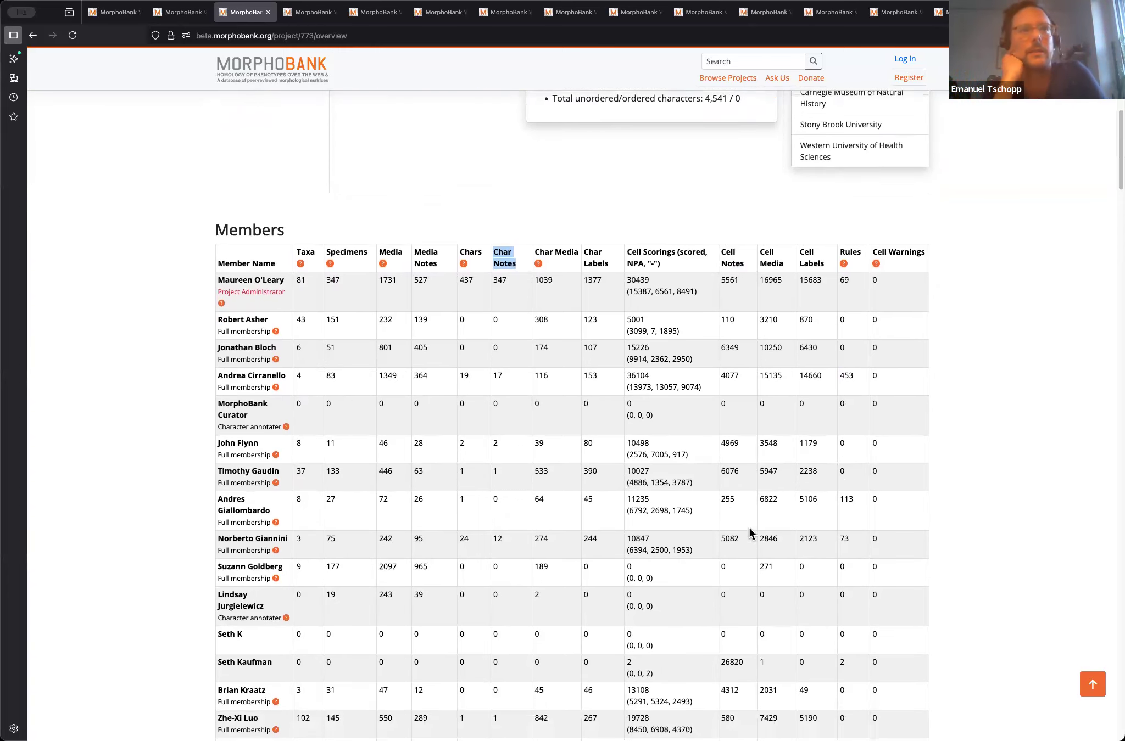
scroll(749, 532, down, 1)
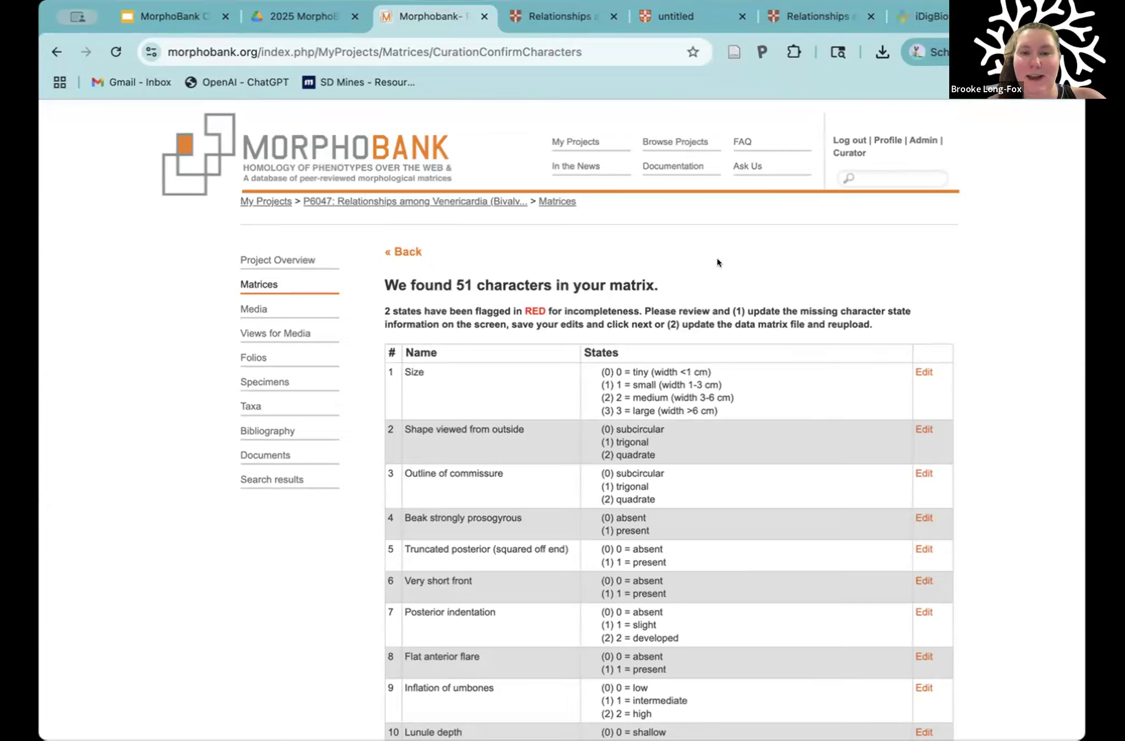
Step: Examine the Table 2 character data matrix and the article's appendix describing the characters and character states
click(556, 11)
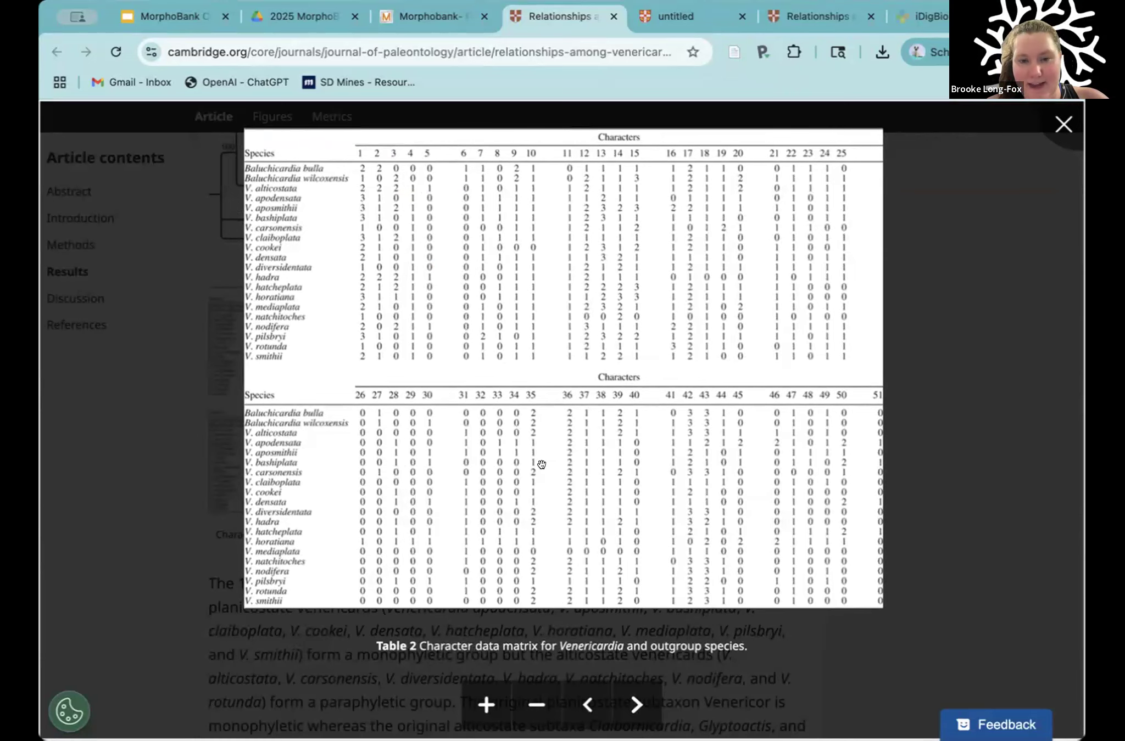
click(675, 16)
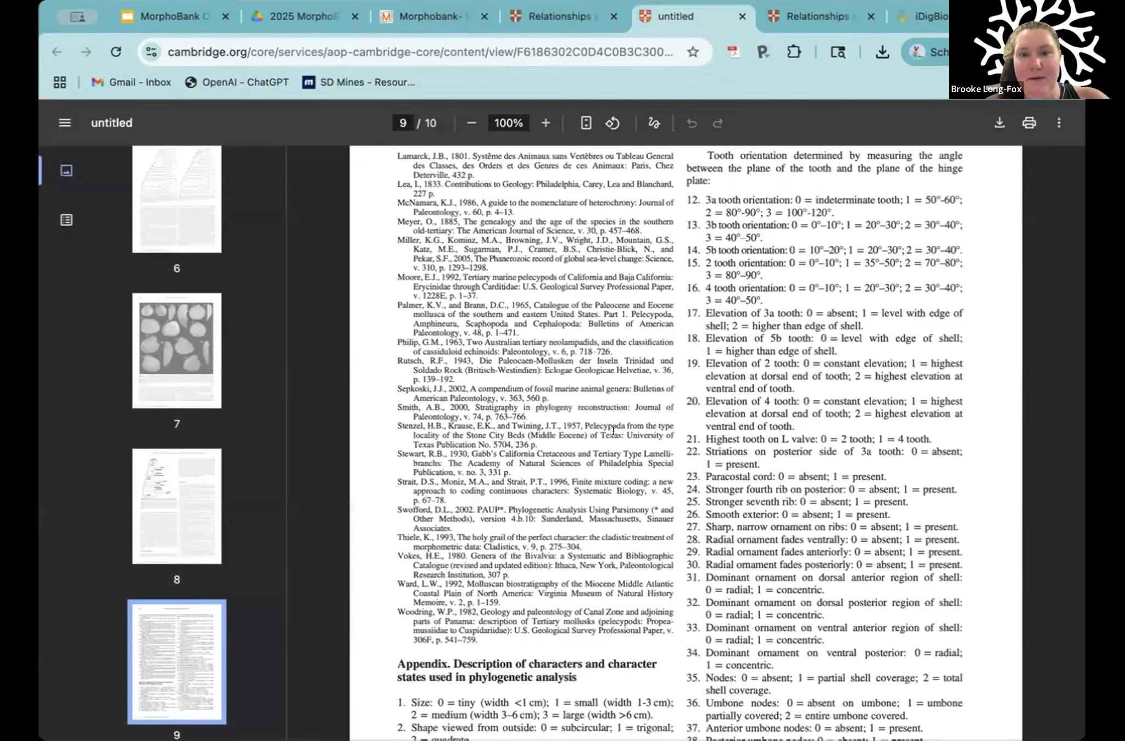
scroll(613, 431, down, 7)
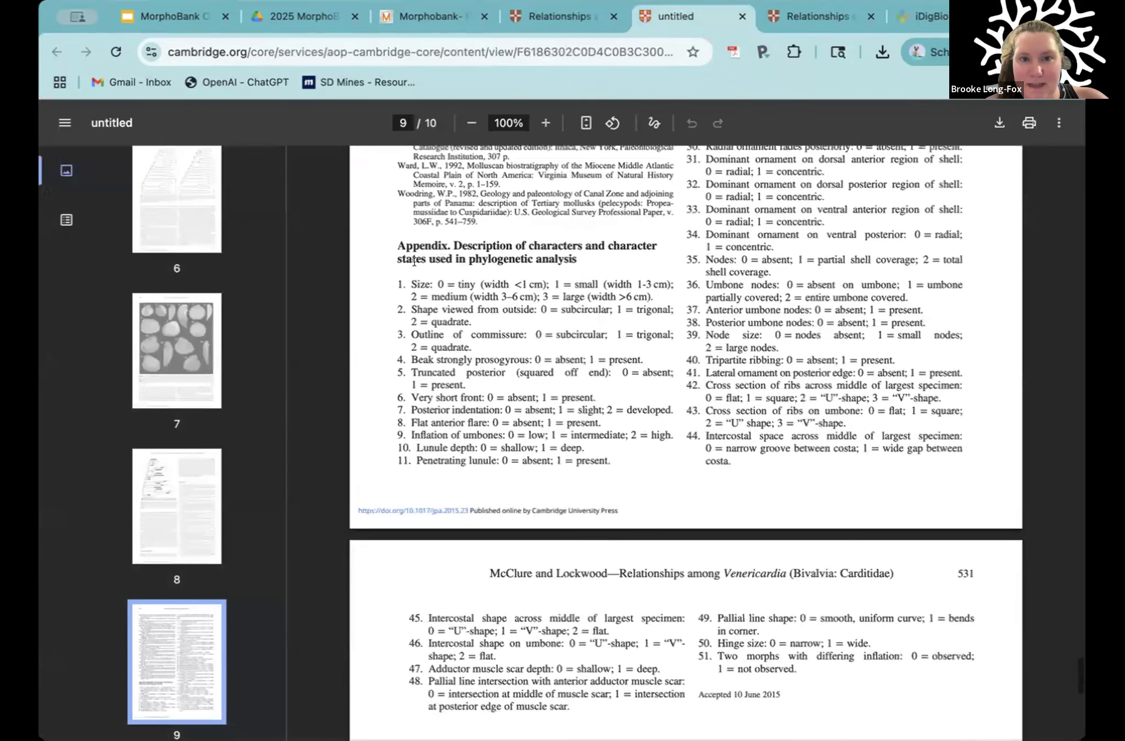
drag(387, 243, 612, 448)
click(598, 448)
scroll(598, 448, down, 2)
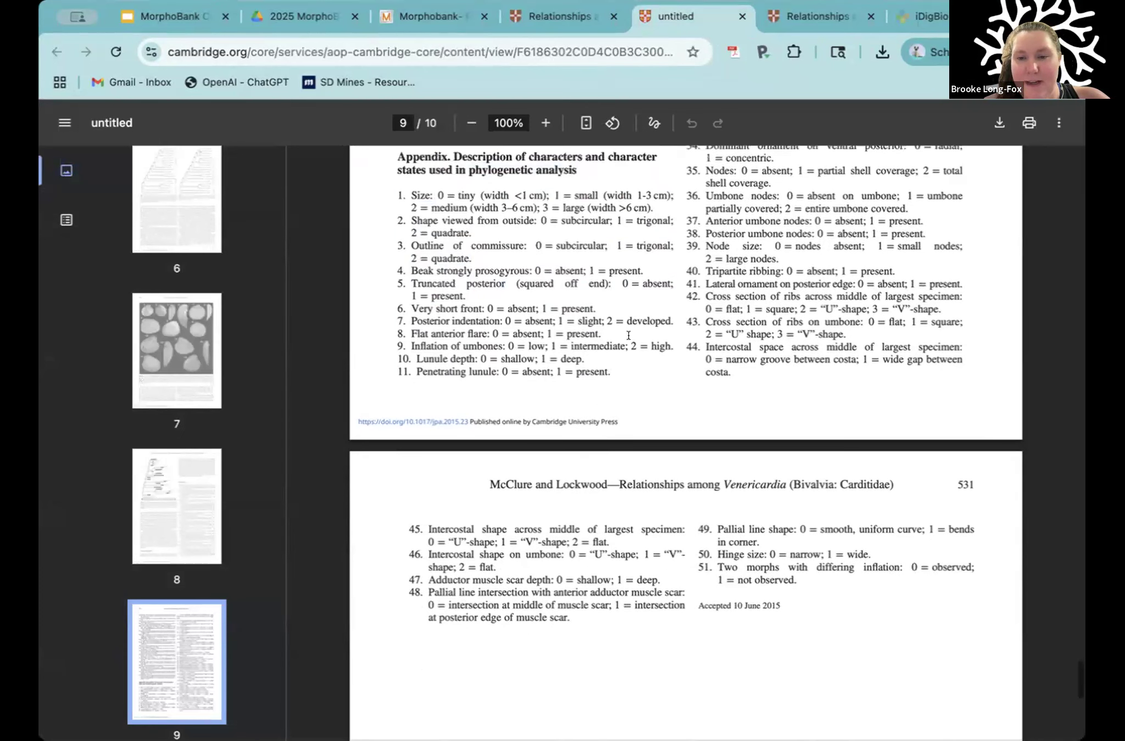
scroll(631, 331, up, 2)
scroll(637, 326, up, 1)
drag(399, 301, 647, 519)
click(780, 324)
scroll(779, 324, up, 3)
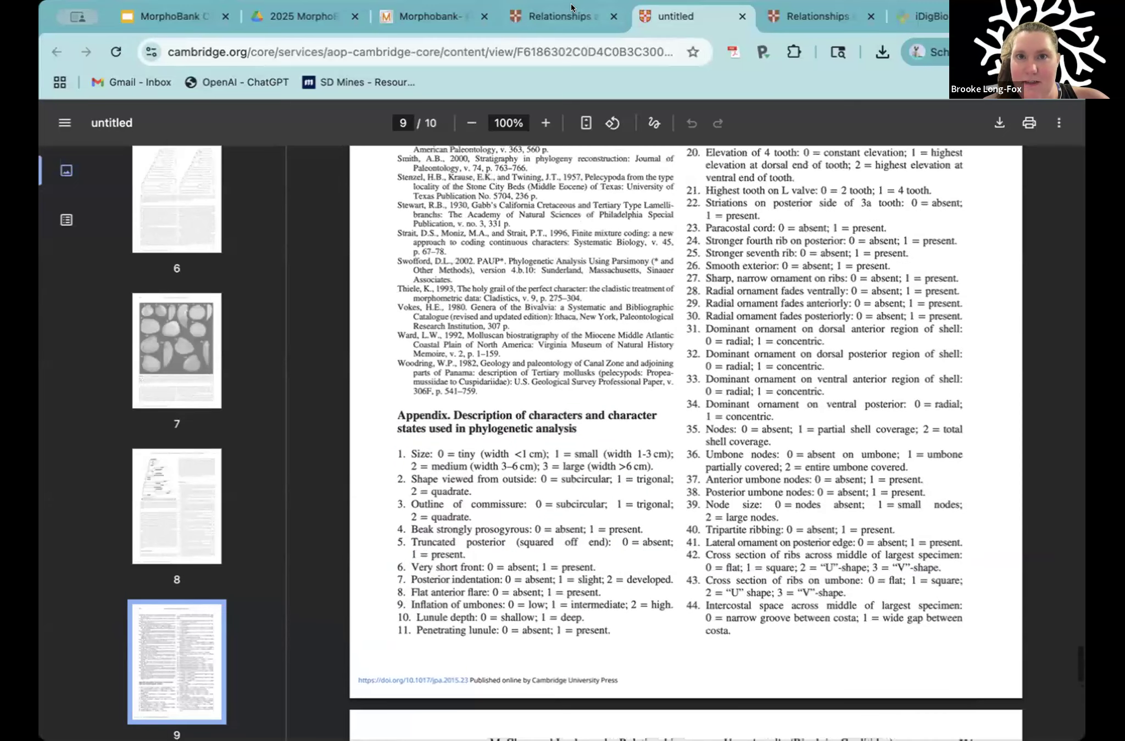
Step: Revisit Table 2, and go back from the MorphoBank character review to the new matrix form, highlighting its title
click(554, 16)
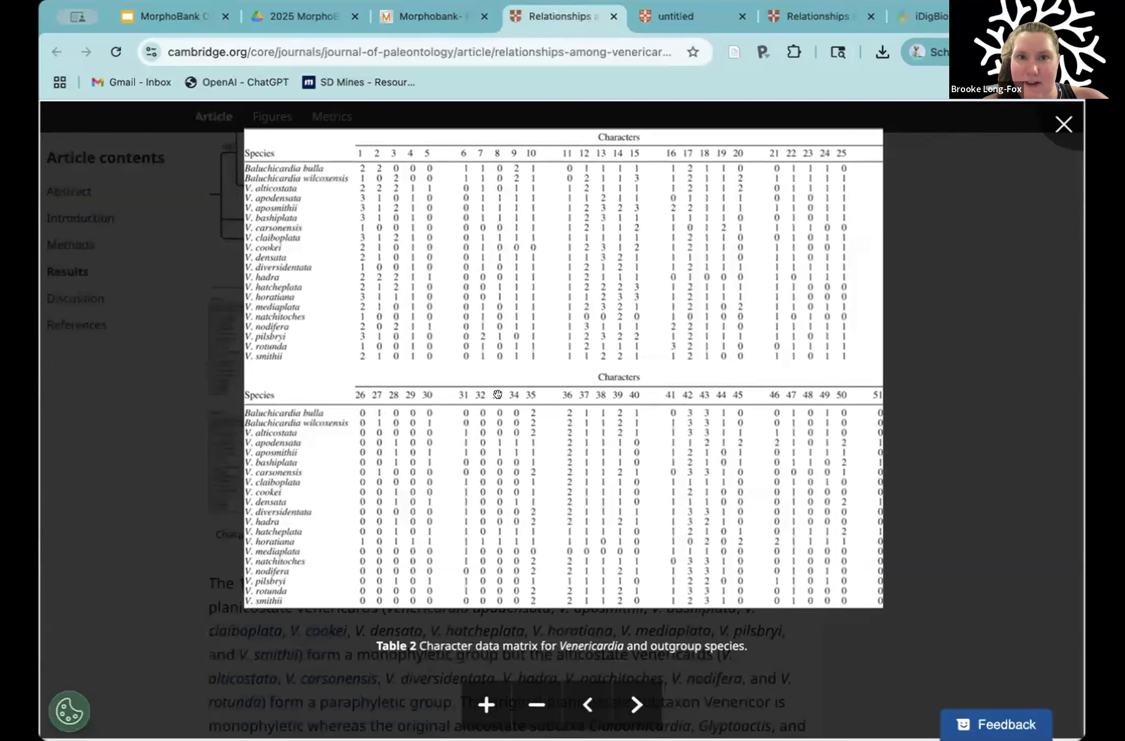
click(427, 17)
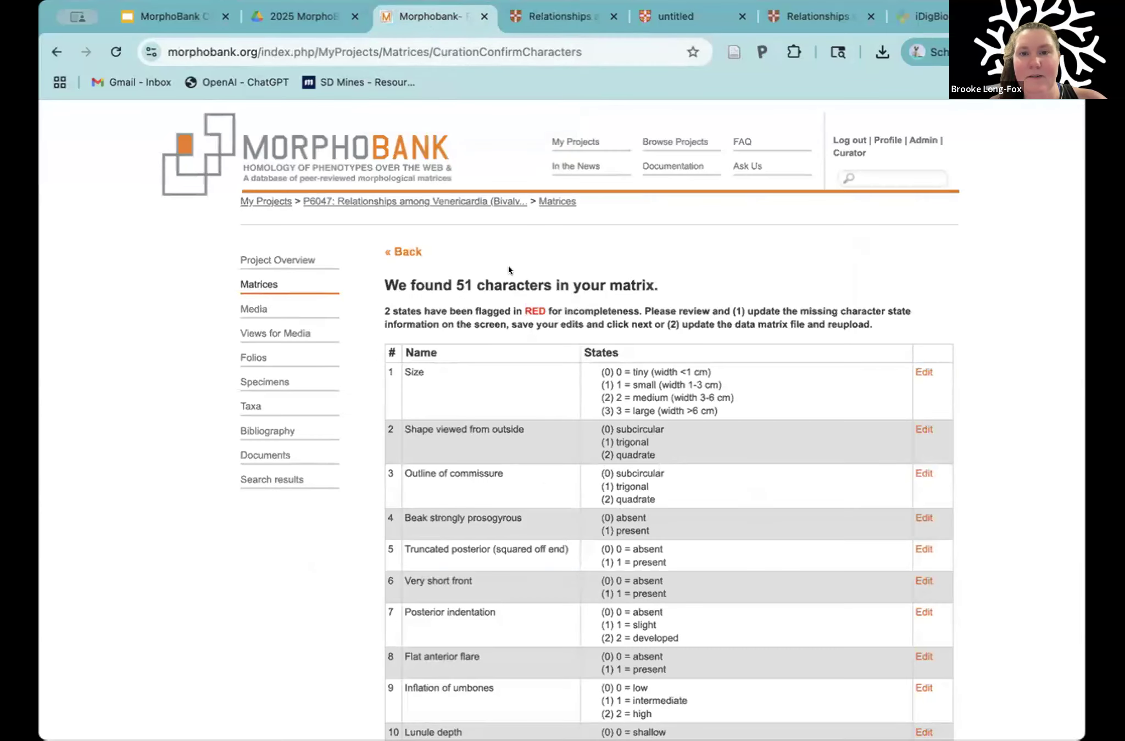
click(409, 253)
scroll(509, 243, up, 1)
drag(529, 221, 387, 221)
scroll(493, 154, up, 2)
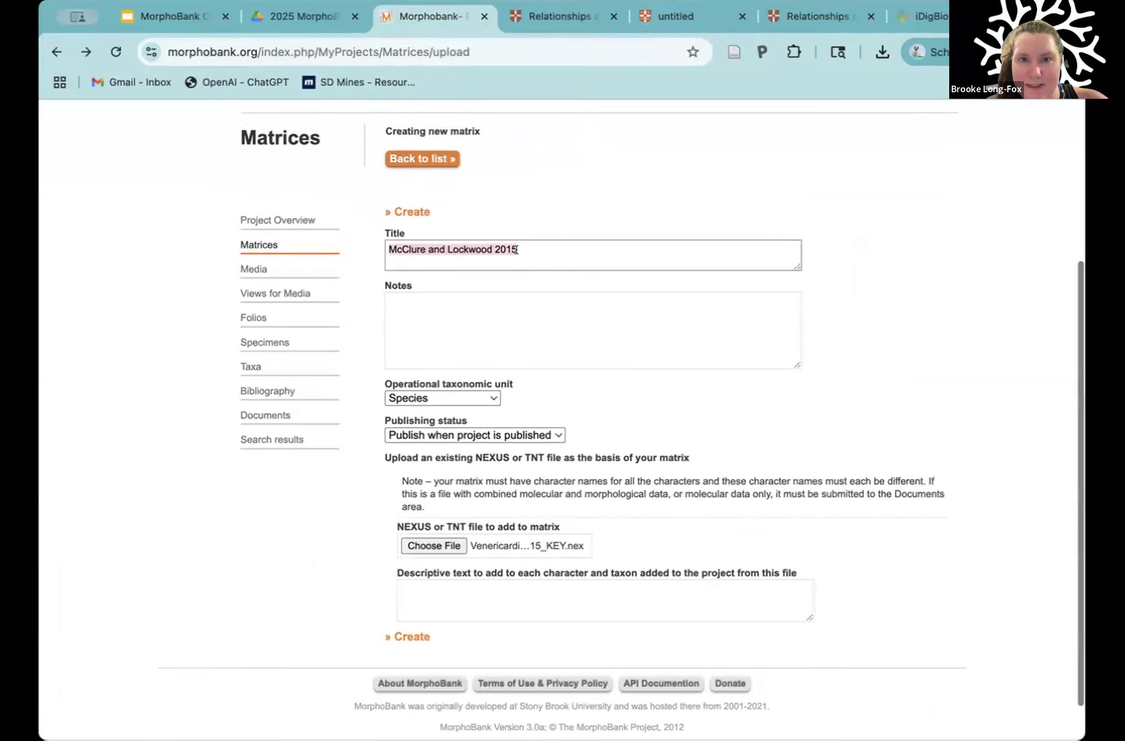
click(523, 258)
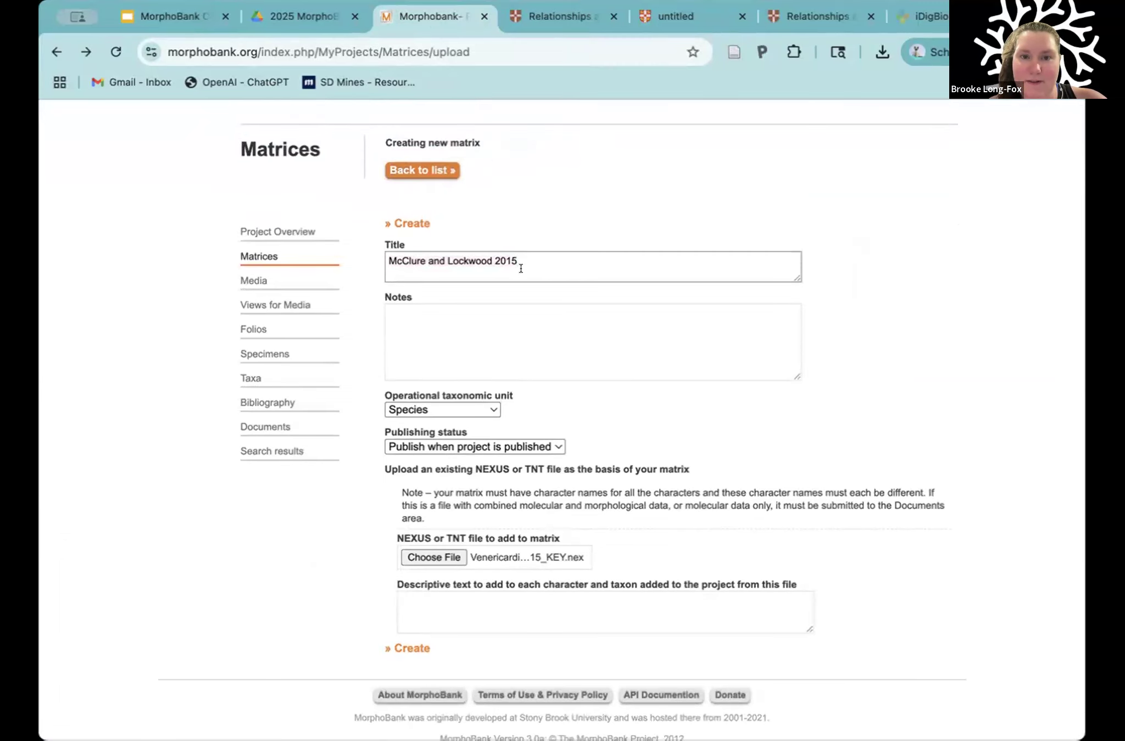
Step: Review the new matrix form's title, taxonomic unit, publishing status and NEXUS file upload fields
scroll(521, 268, down, 1)
scroll(530, 247, up, 2)
scroll(531, 286, up, 1)
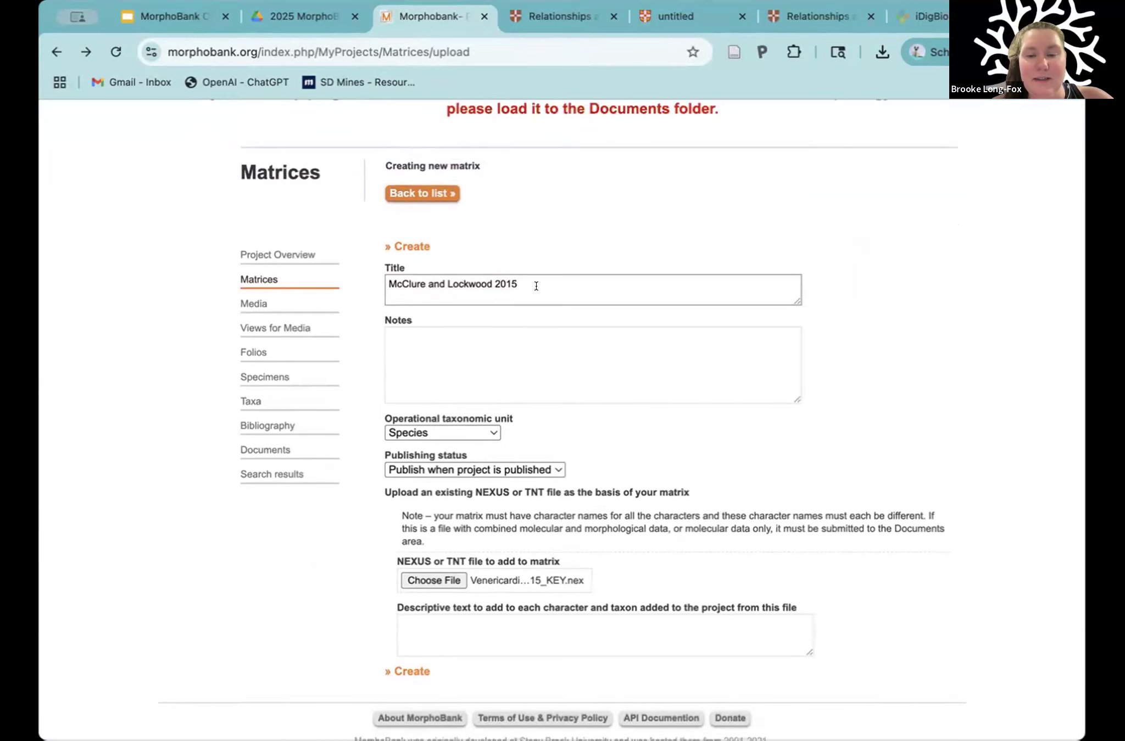
scroll(536, 286, down, 3)
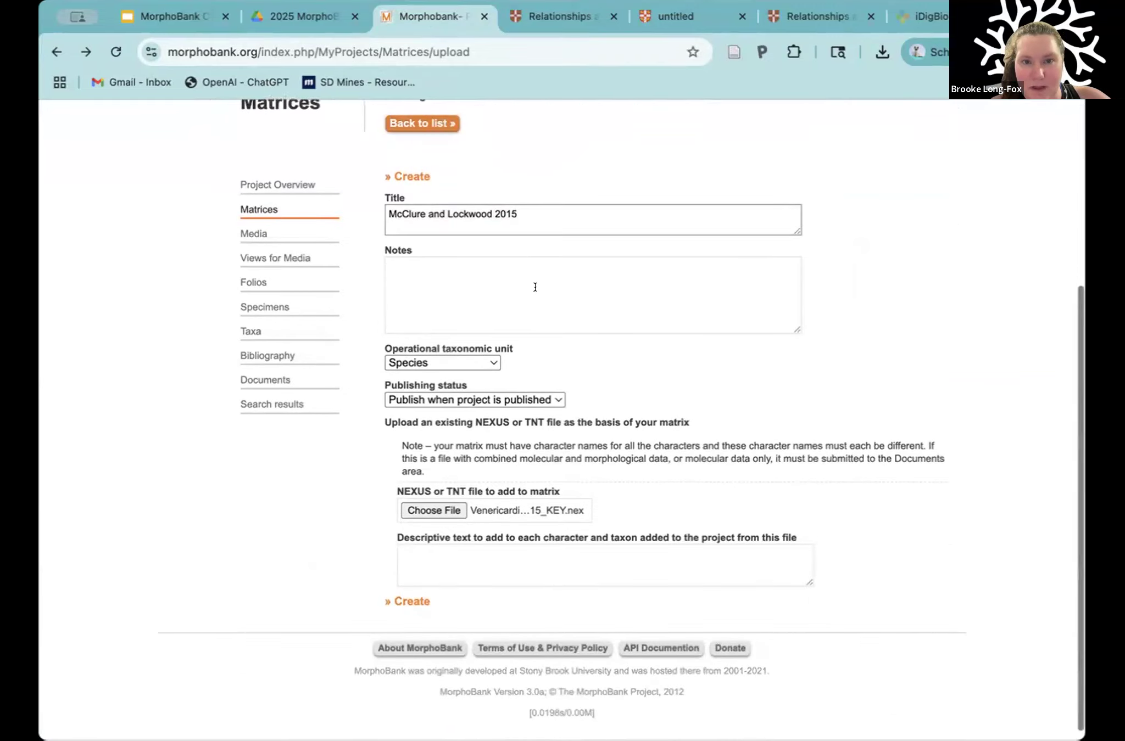
scroll(622, 352, up, 1)
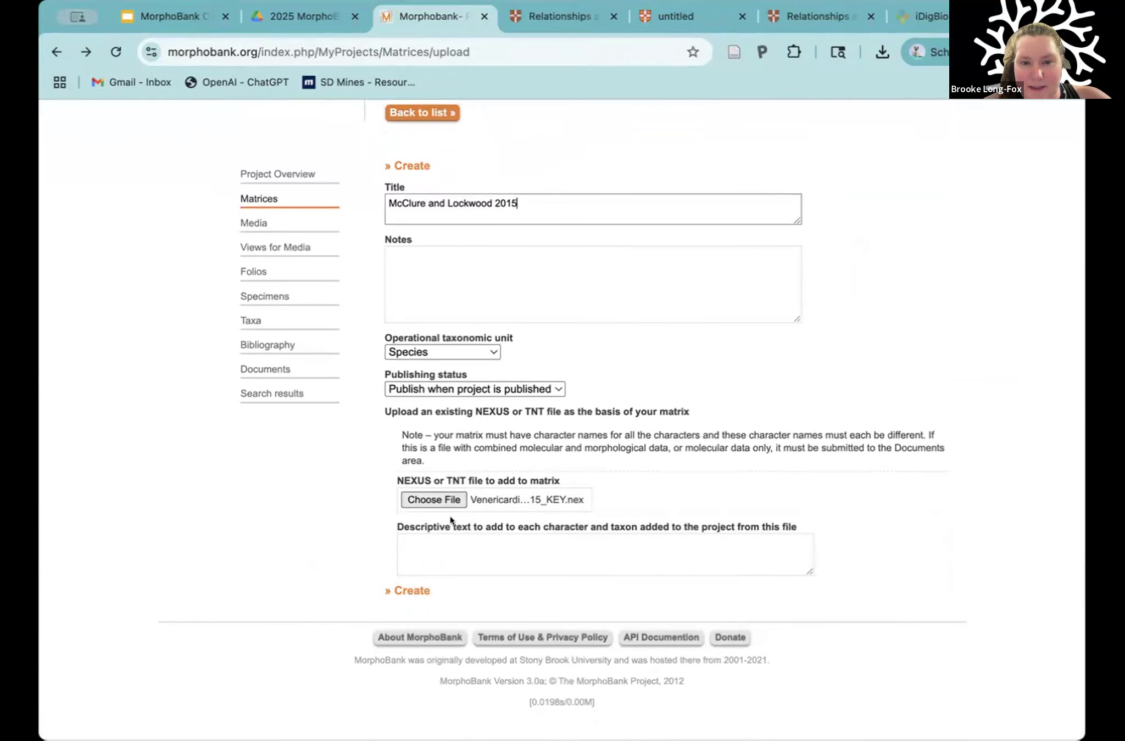
Step: Create the matrix from the chosen NEXUS file and highlight the character count on the character review page
click(403, 591)
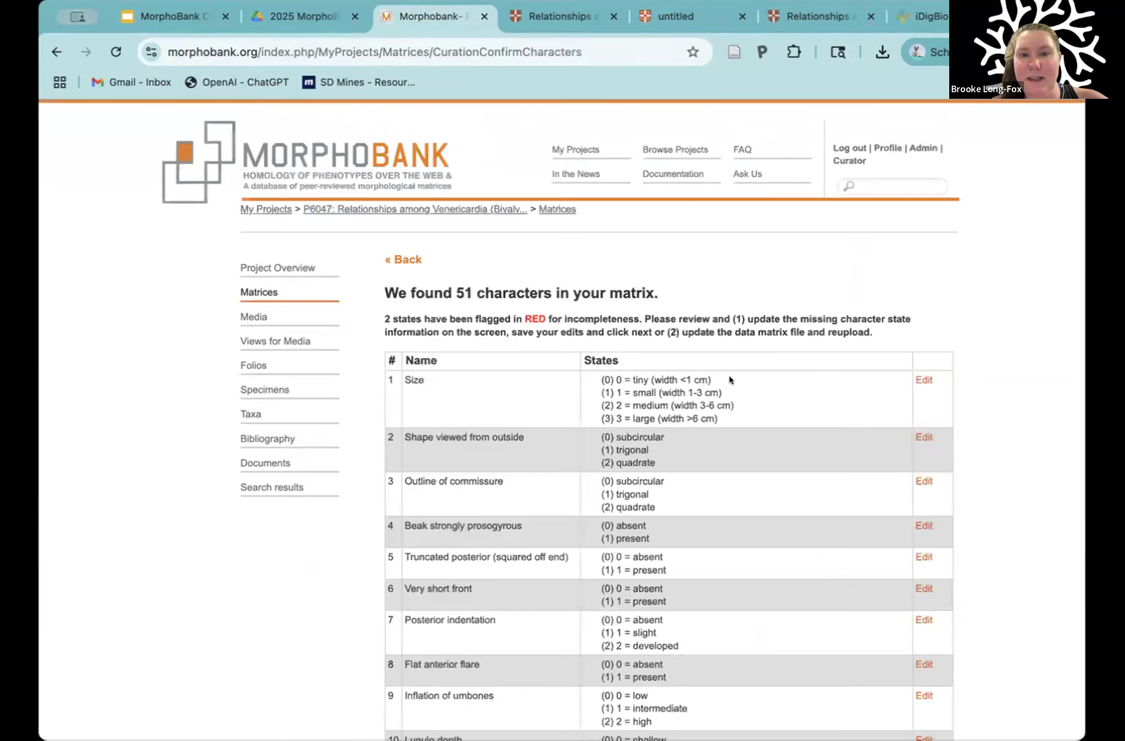
scroll(832, 267, down, 3)
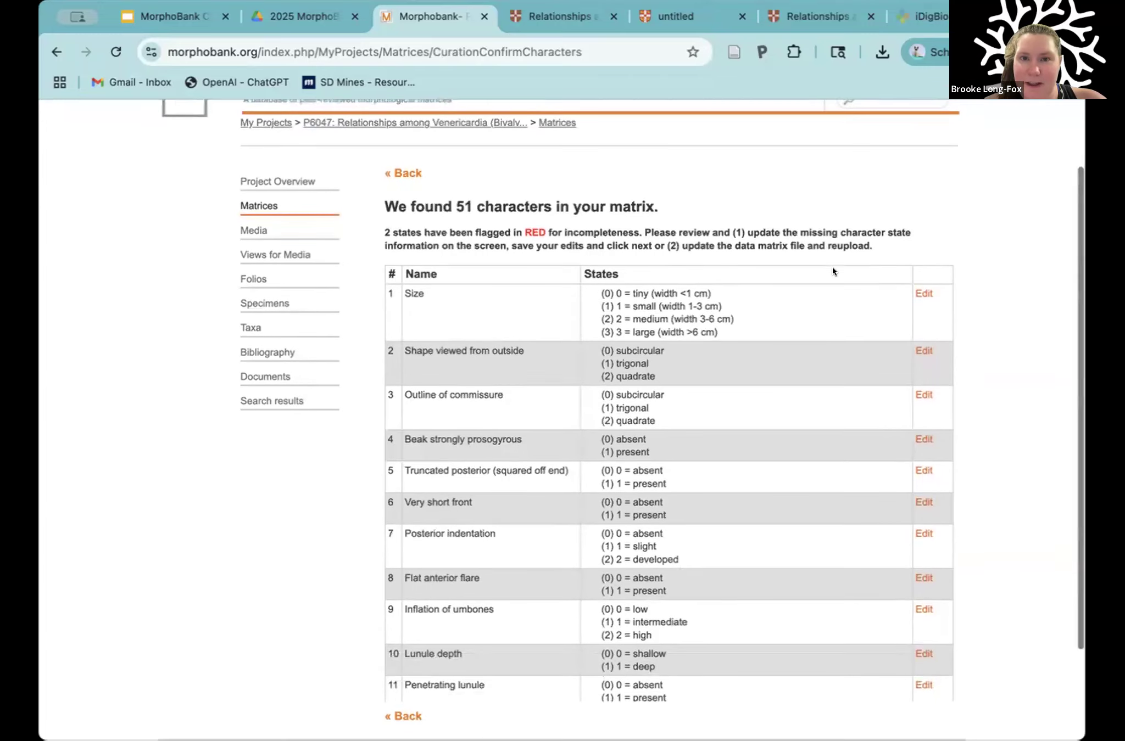
drag(453, 199, 547, 190)
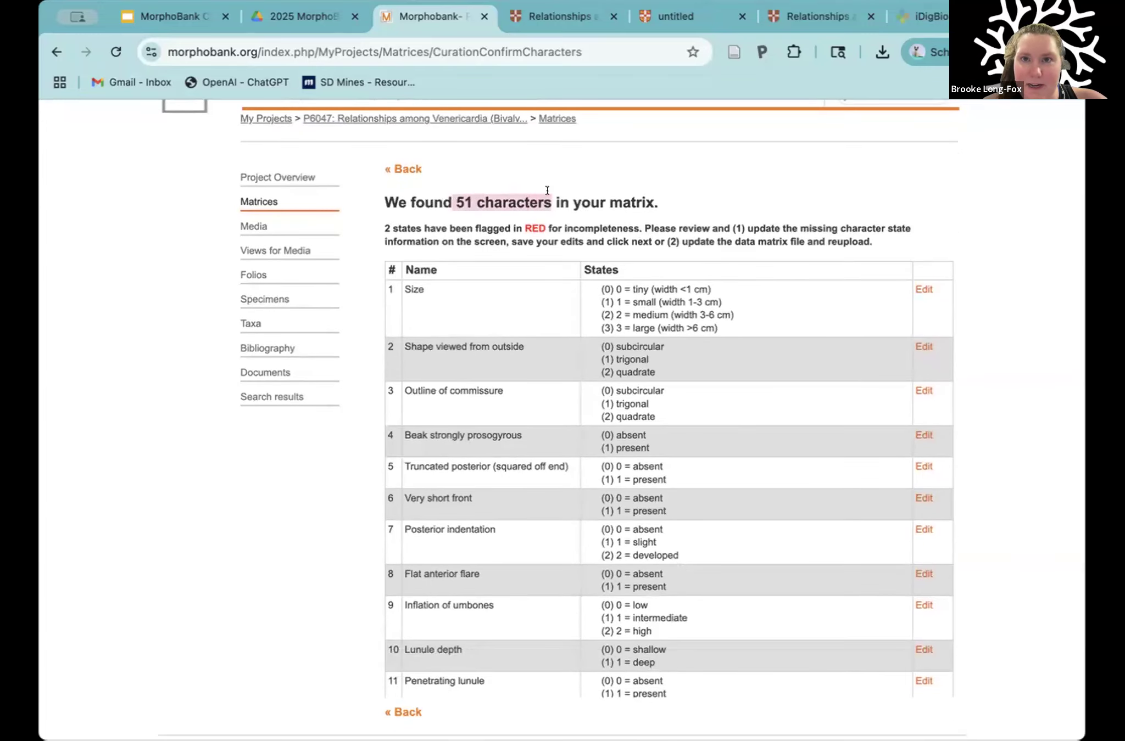
Step: Highlight character 51, the last entry in the article PDF's appendix, and return to the MorphoBank character review
click(662, 17)
scroll(714, 501, down, 8)
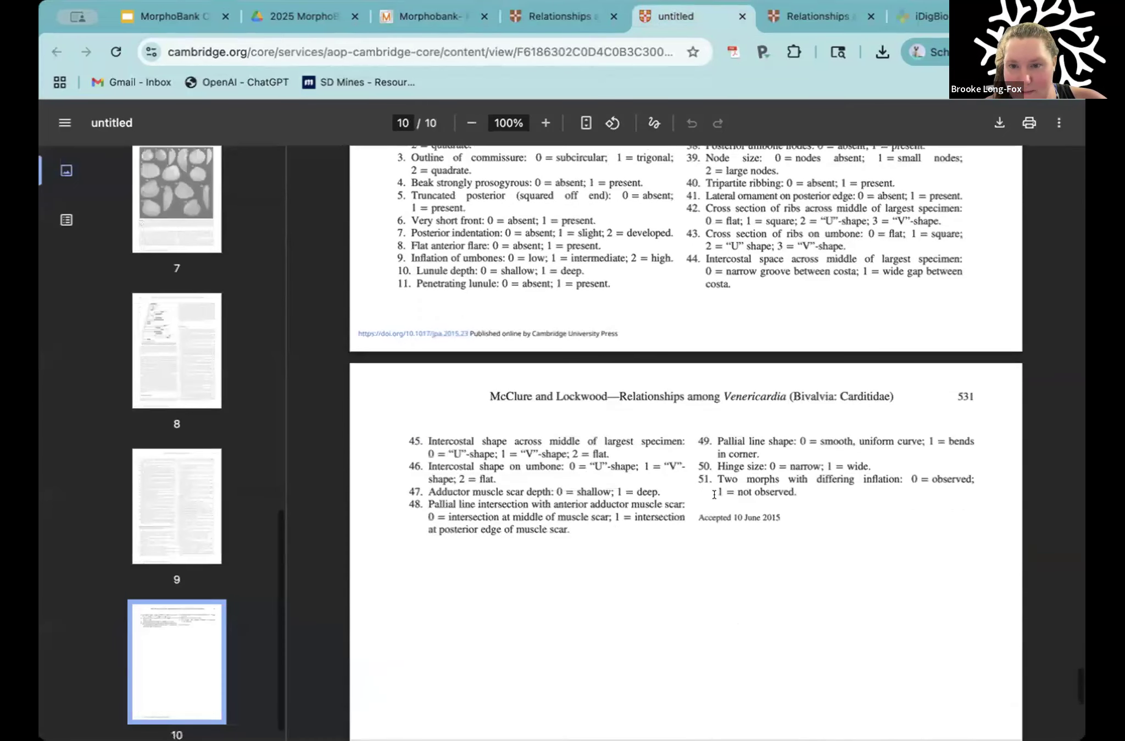
drag(698, 469, 796, 481)
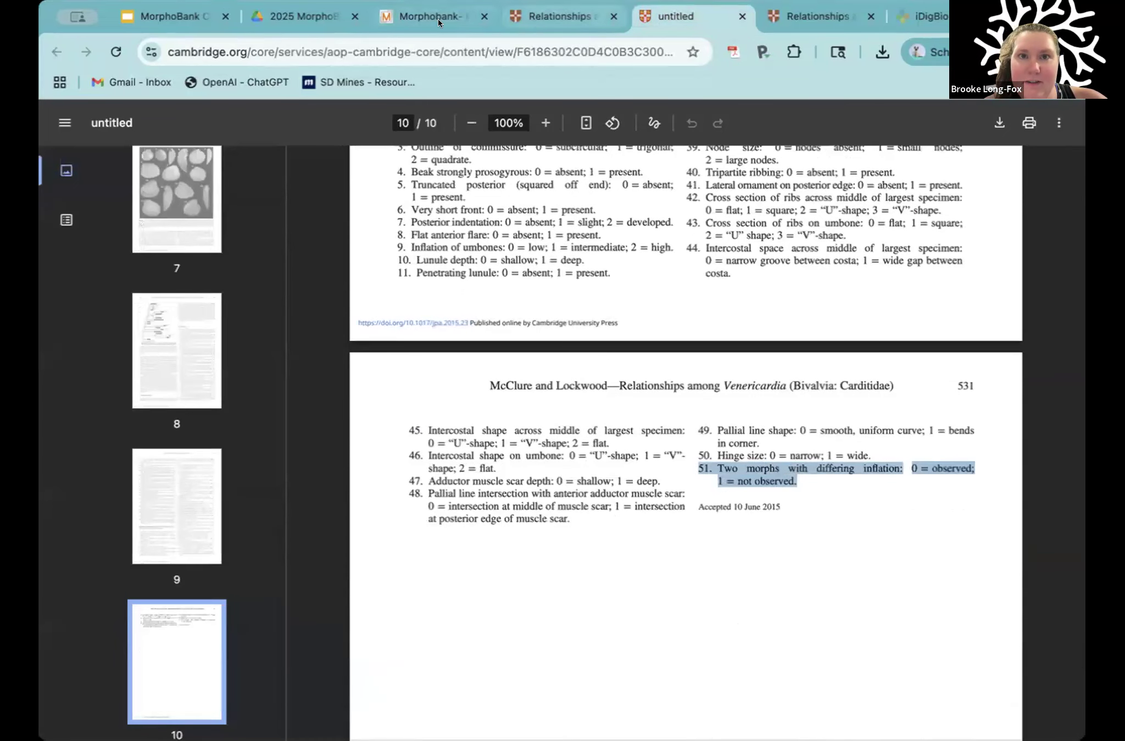
click(437, 17)
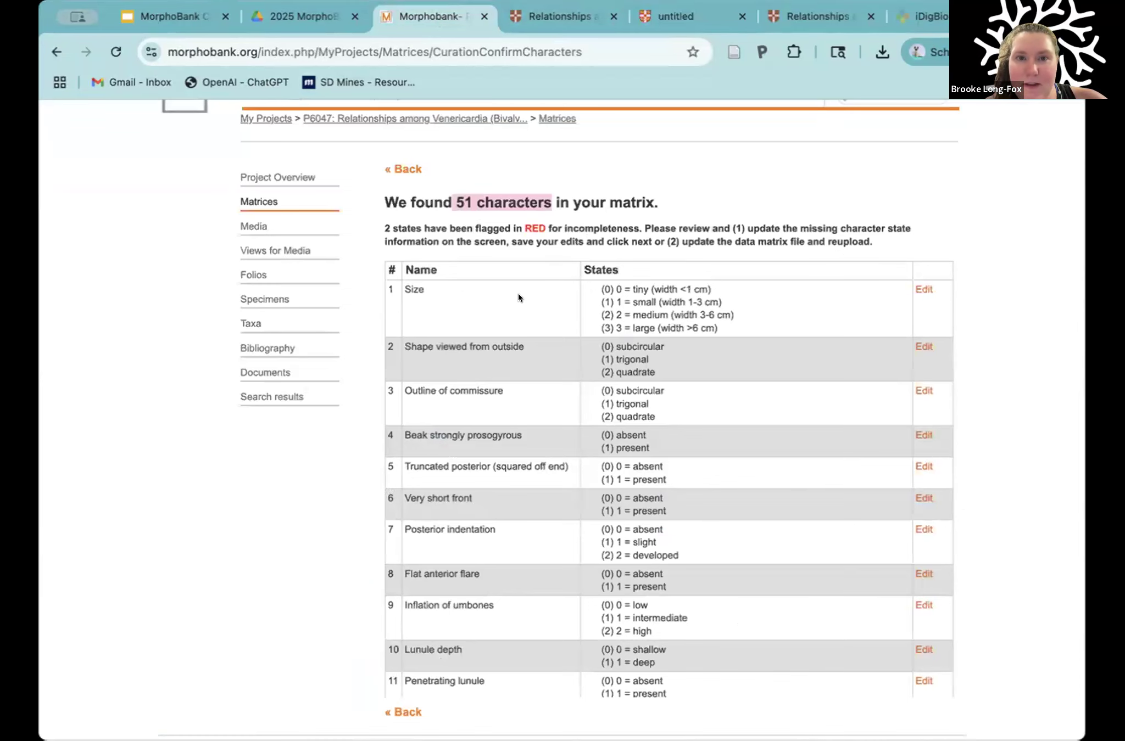
Step: Examine the full character list for states flagged as incomplete, and highlight the word RED in the review notice
scroll(518, 295, down, 10)
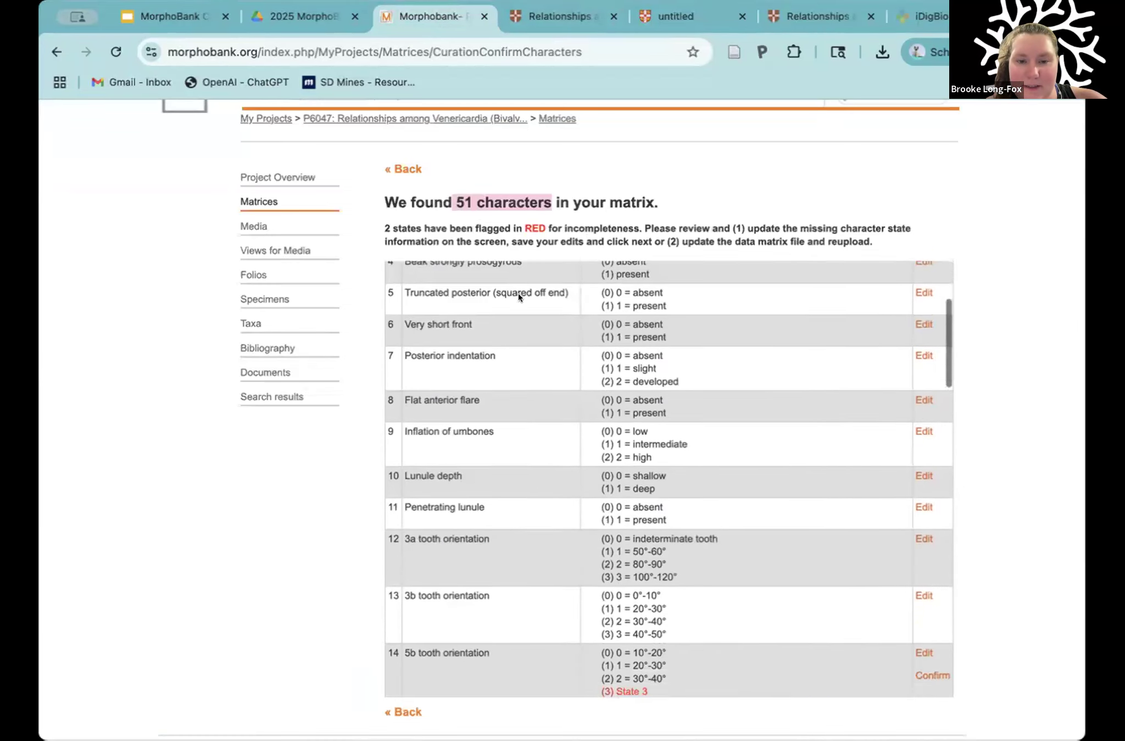
scroll(518, 297, down, 15)
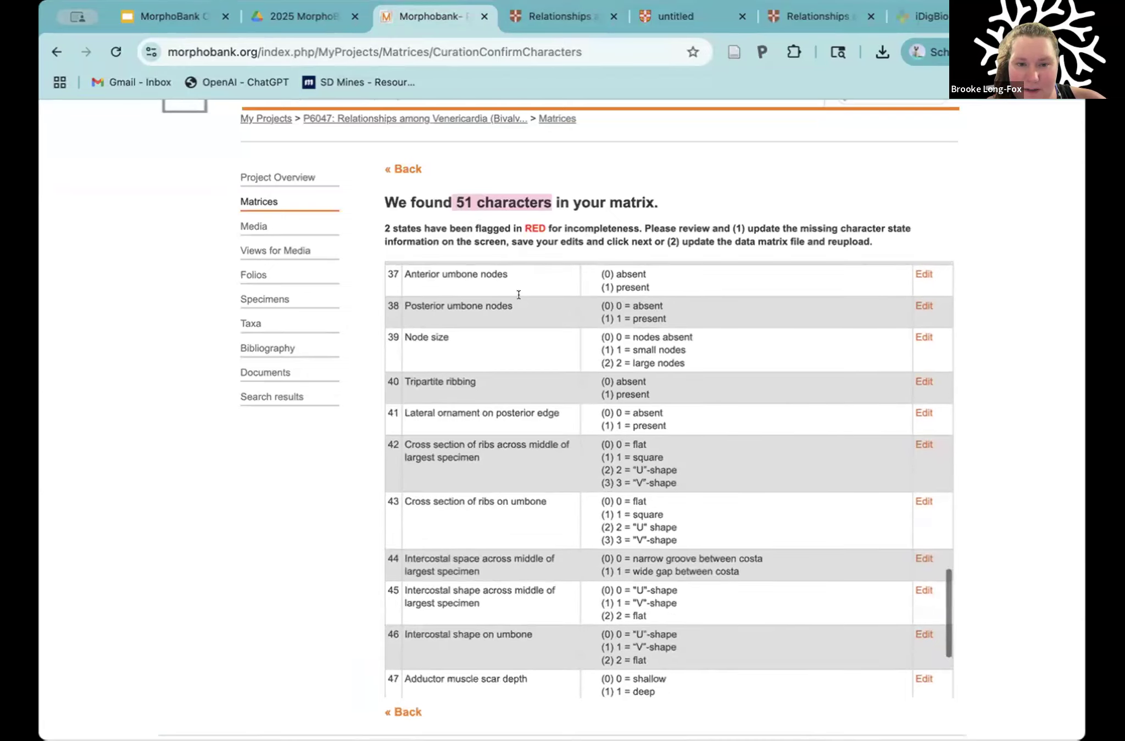
scroll(543, 369, down, 3)
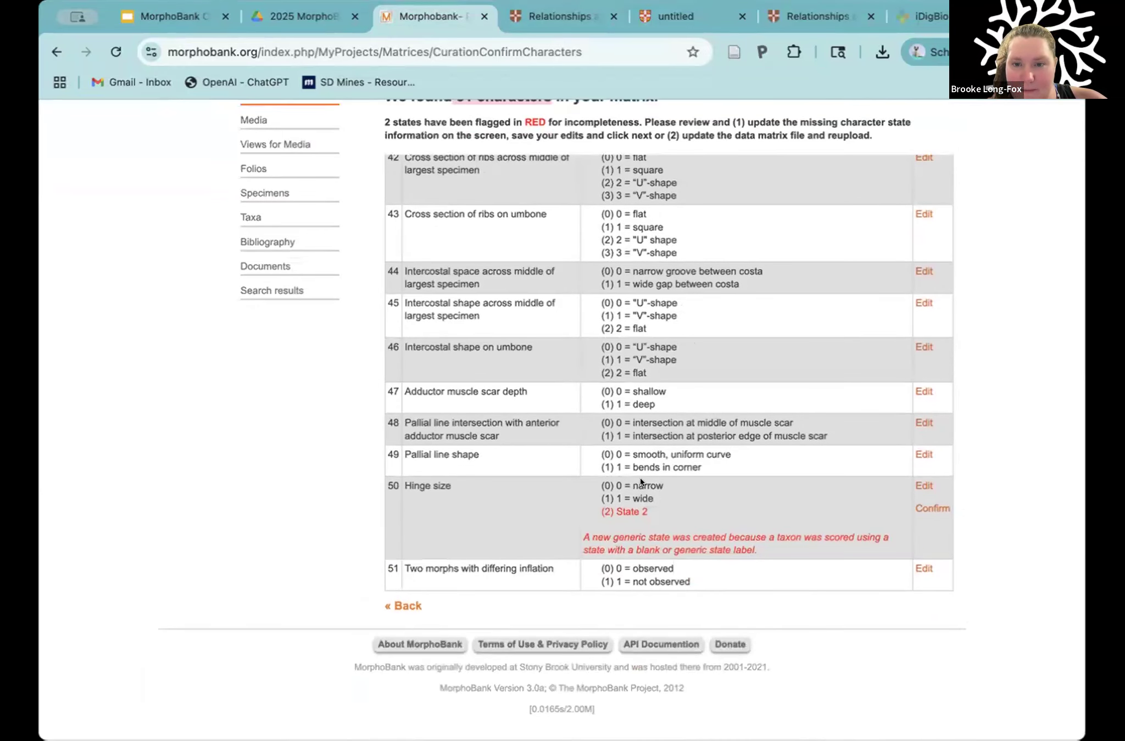
scroll(706, 367, up, 12)
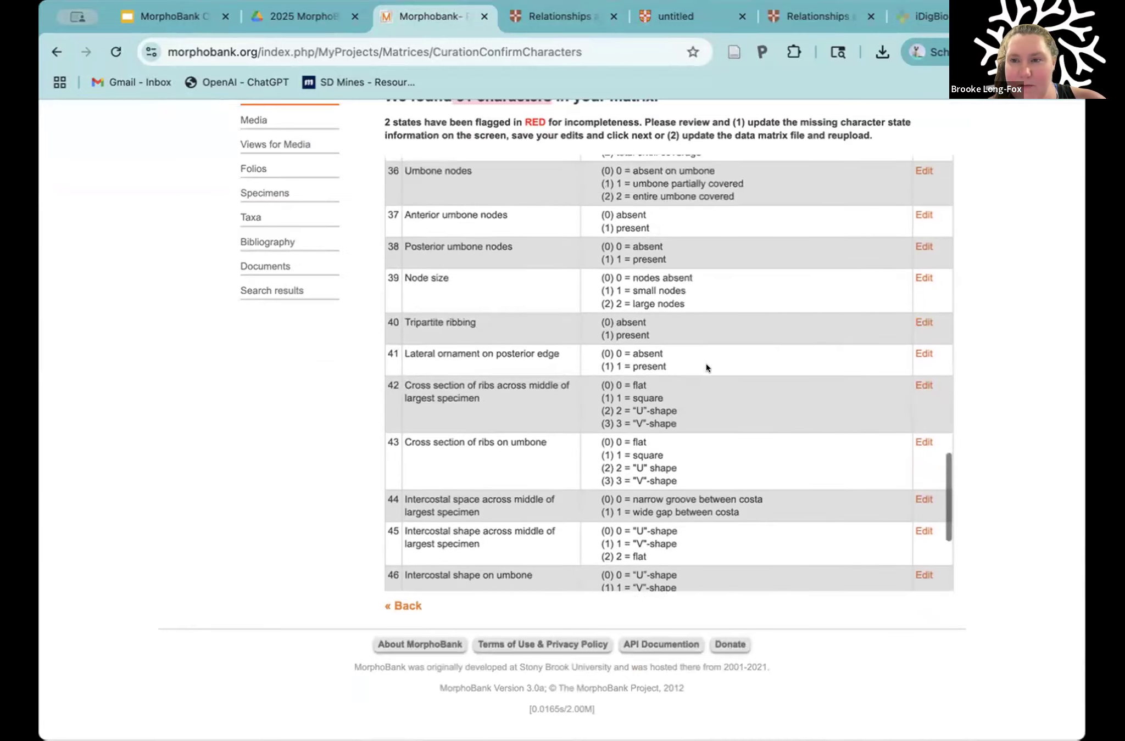
scroll(706, 367, up, 12)
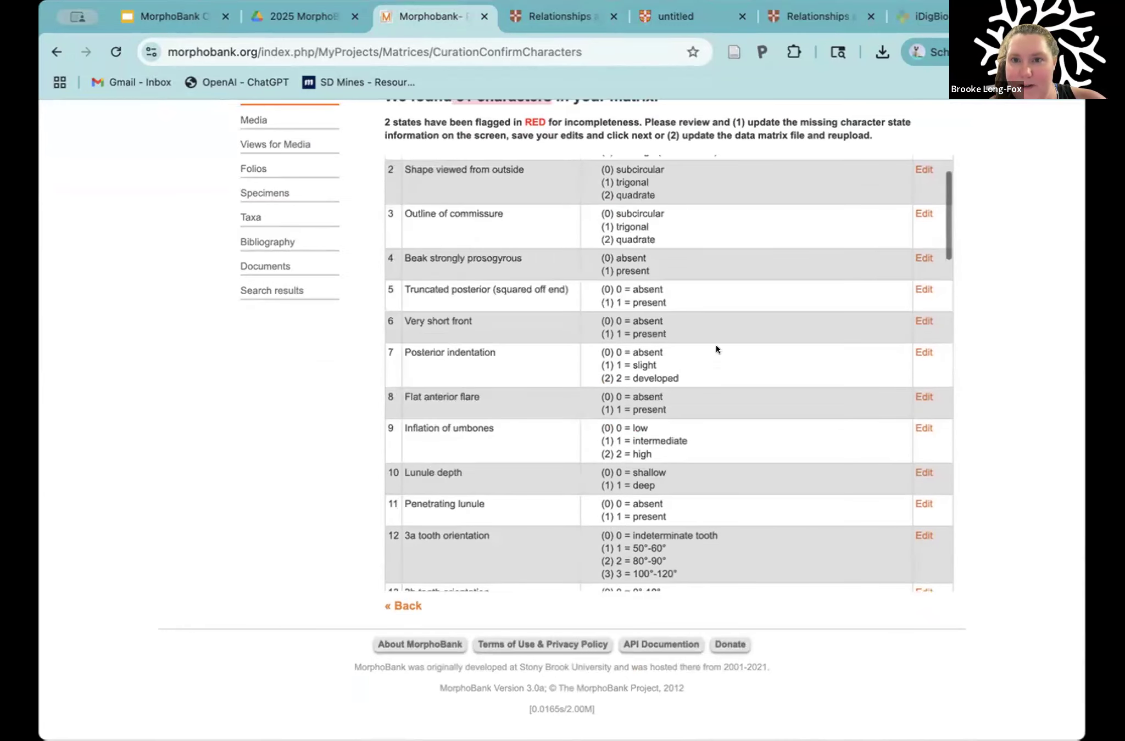
scroll(719, 335, up, 5)
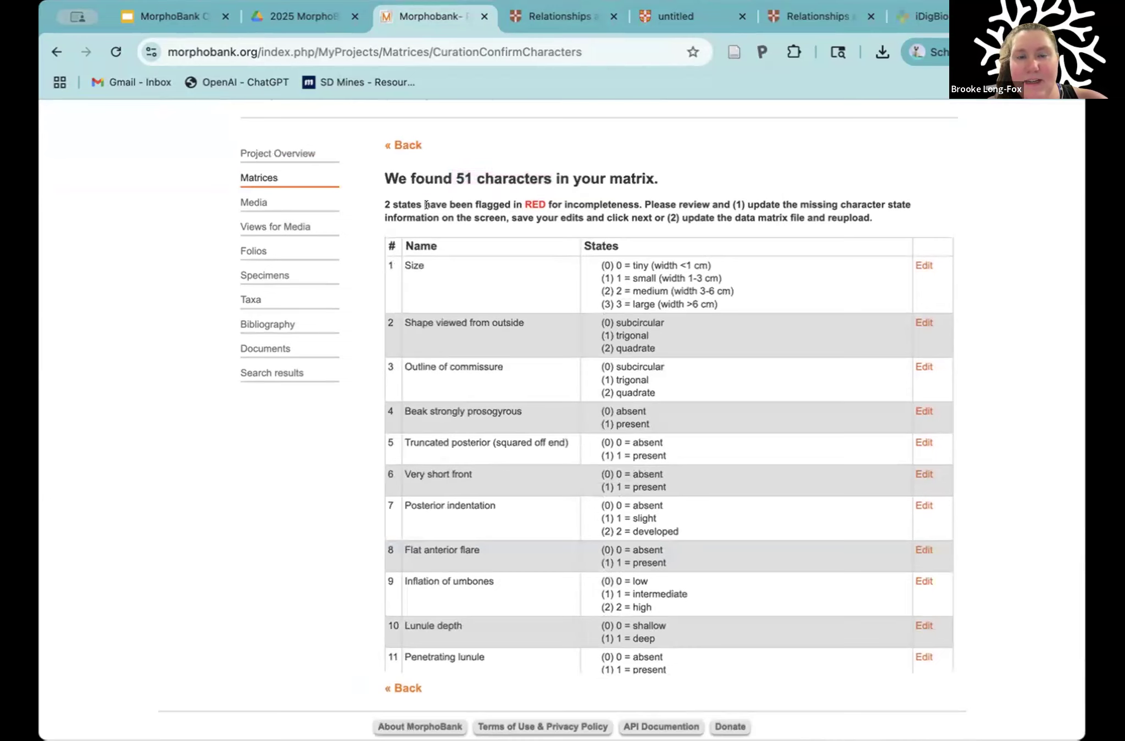
double_click(534, 205)
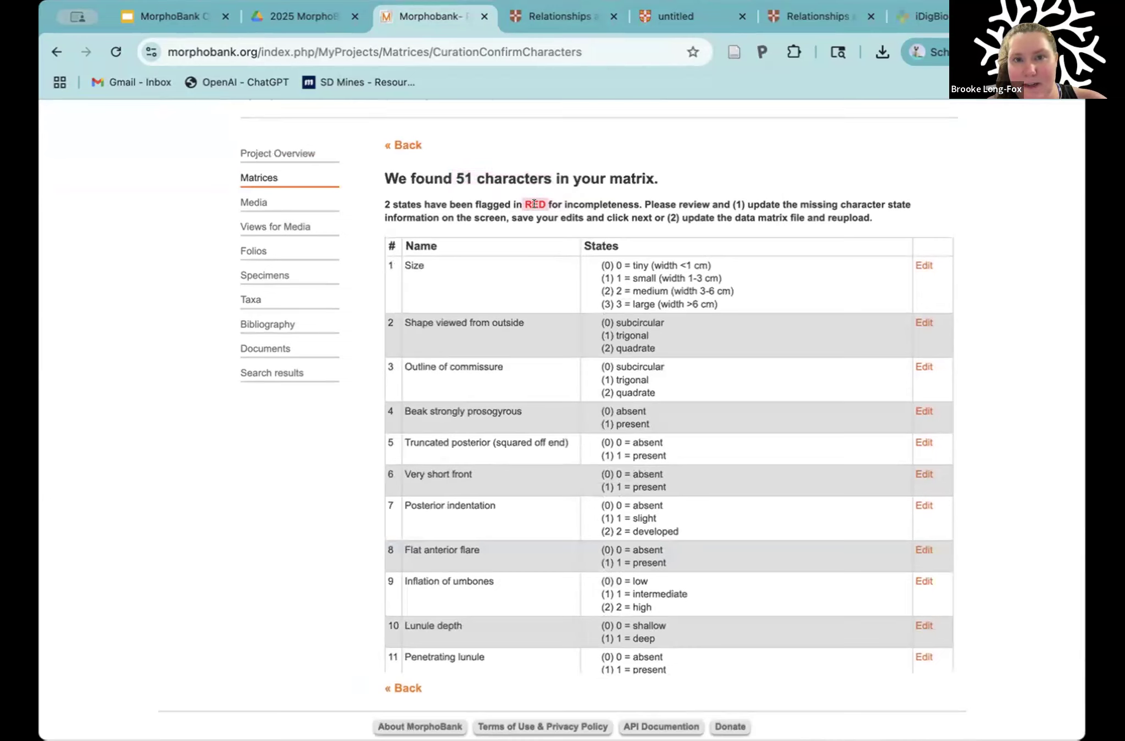
click(572, 204)
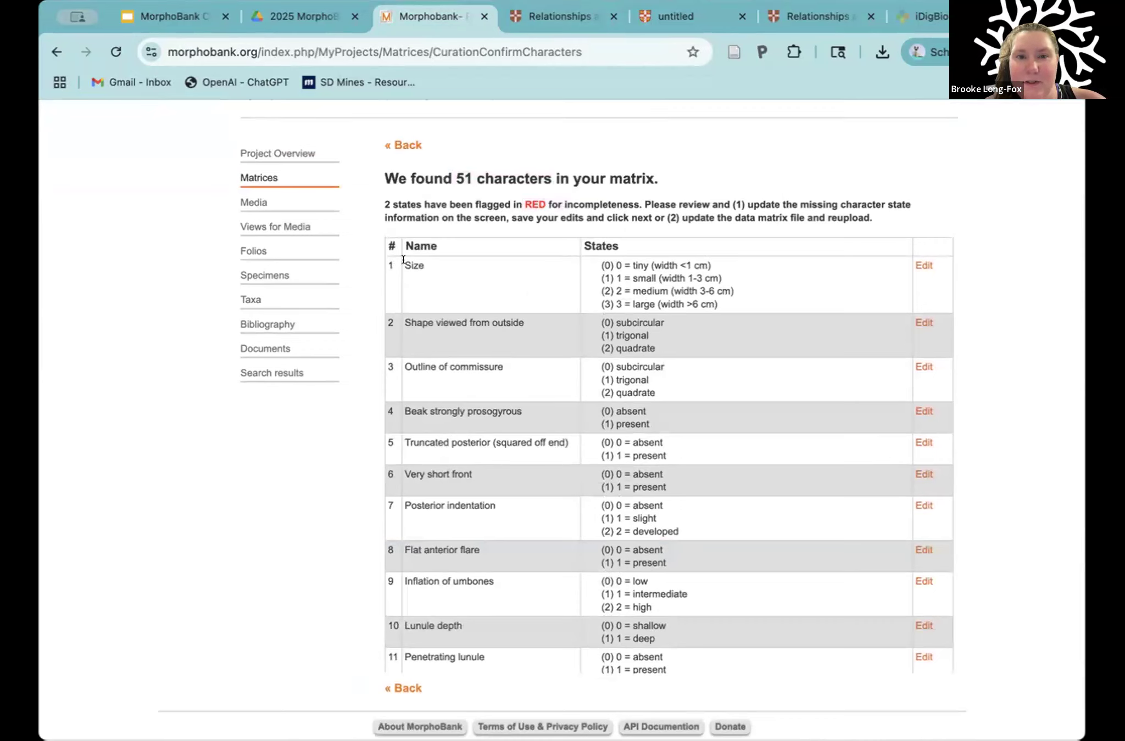
Step: Highlight the name of character 1, Size, together with its four state descriptions
drag(375, 254, 543, 258)
click(423, 272)
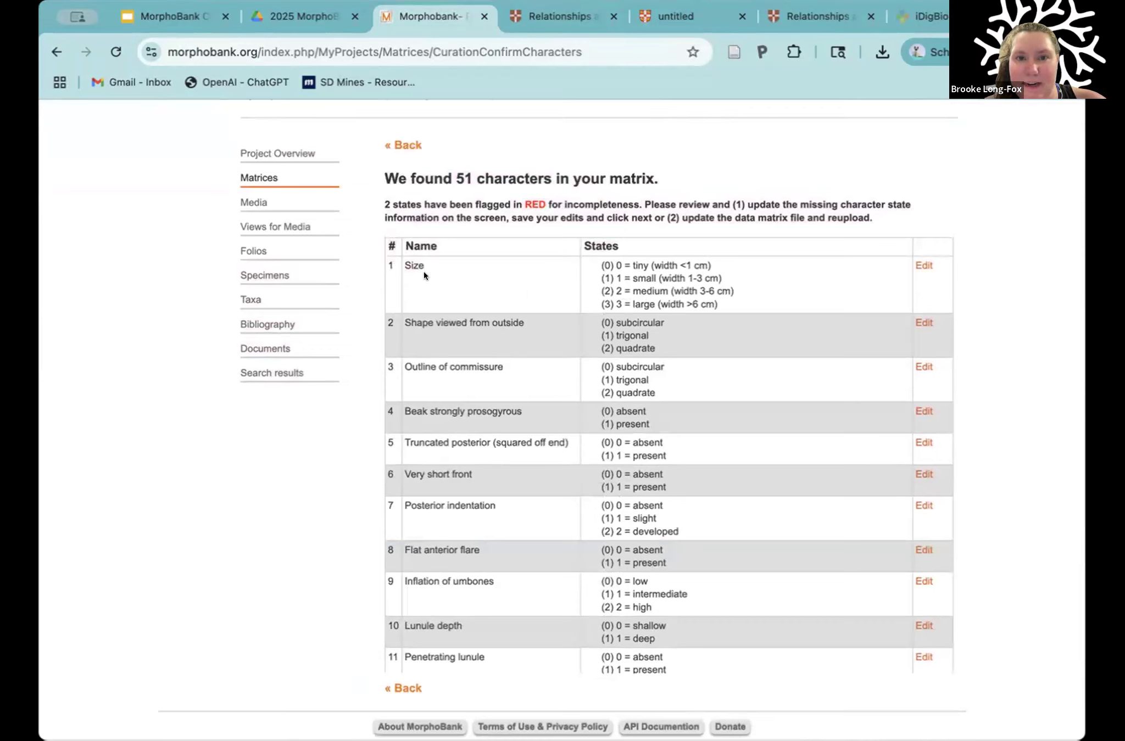
drag(402, 264, 730, 306)
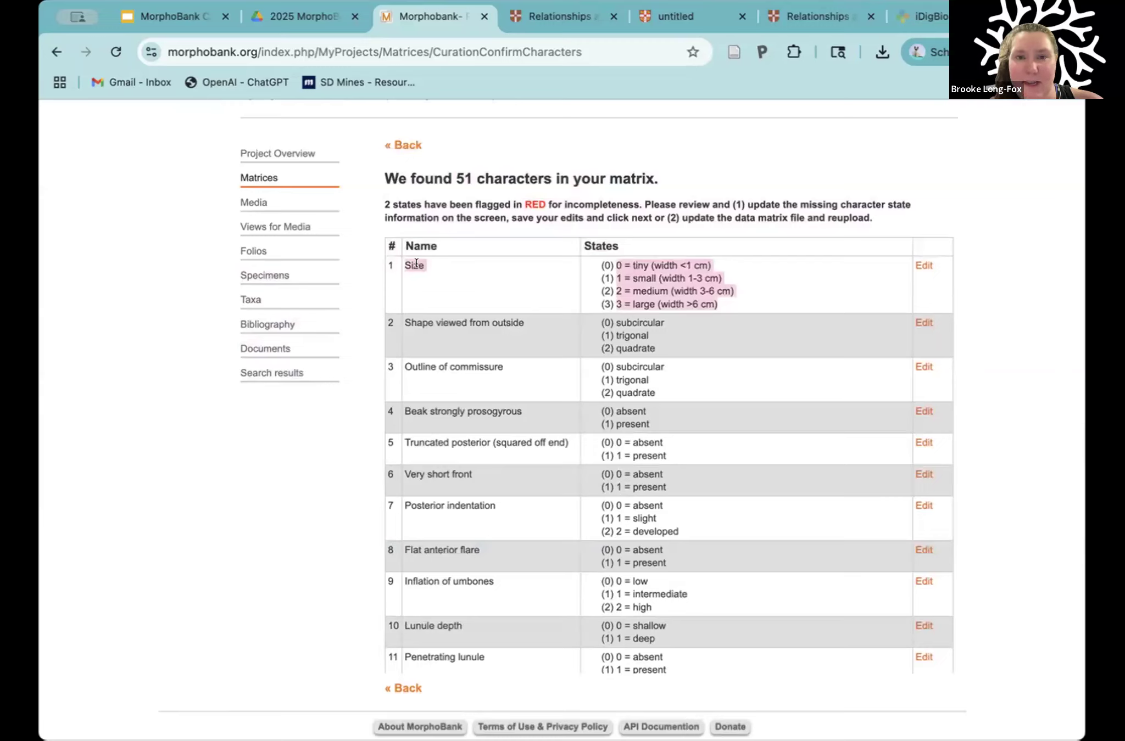
click(601, 259)
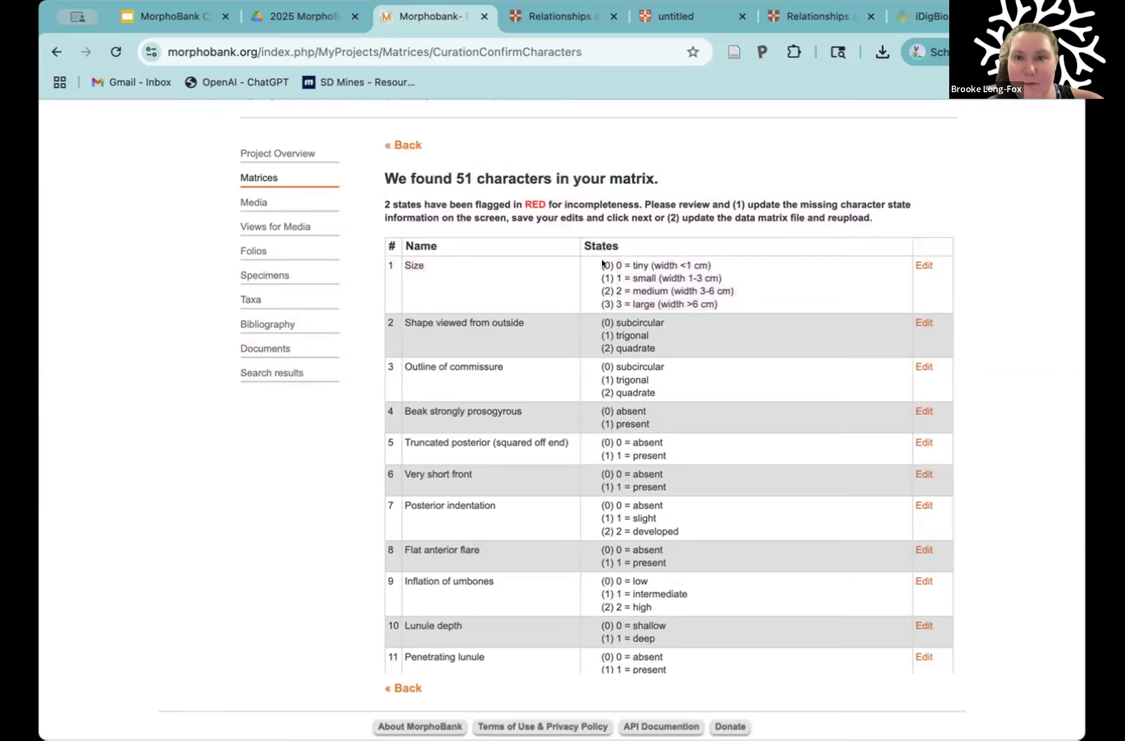
drag(616, 263, 712, 301)
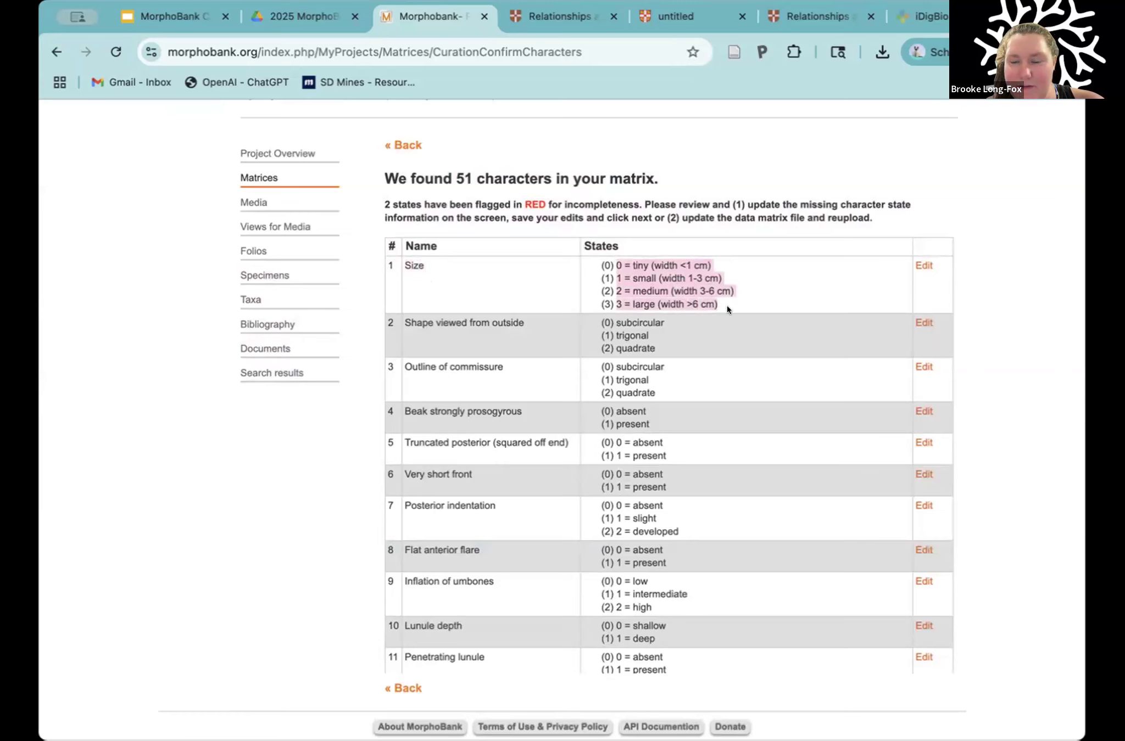
Step: Highlight the redundant number prefixes in the Size states and compare them with the states of the neighbouring characters
click(691, 283)
drag(630, 261, 611, 263)
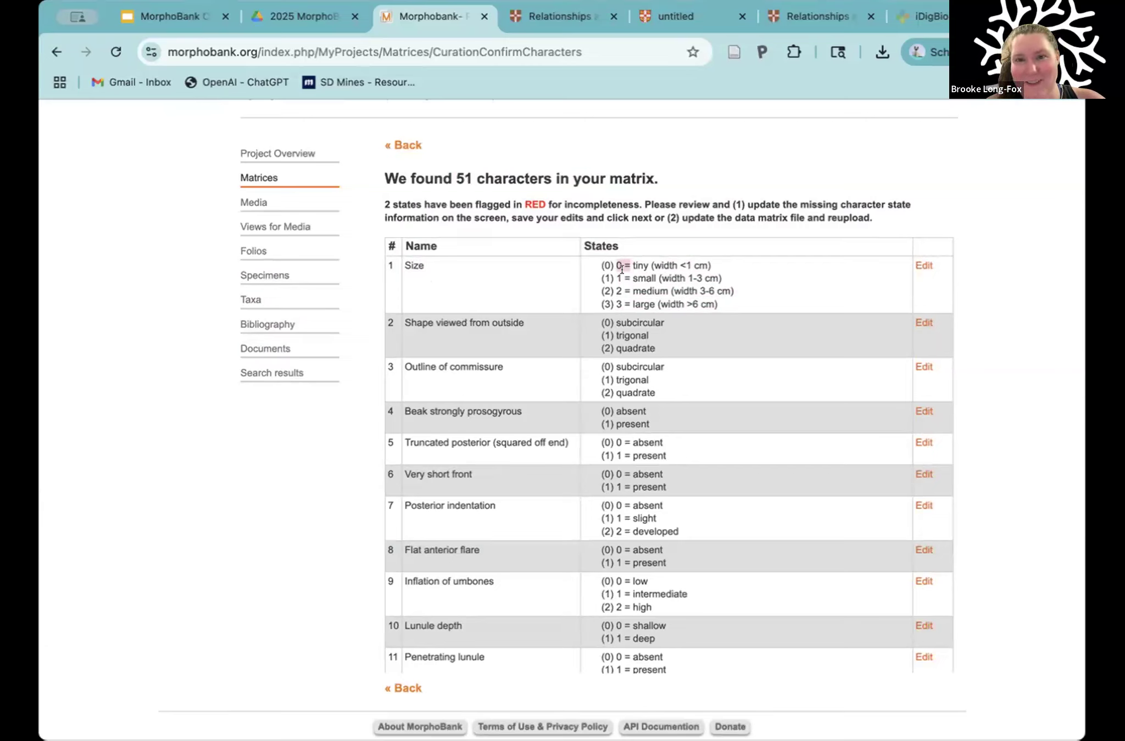
drag(630, 291, 613, 286)
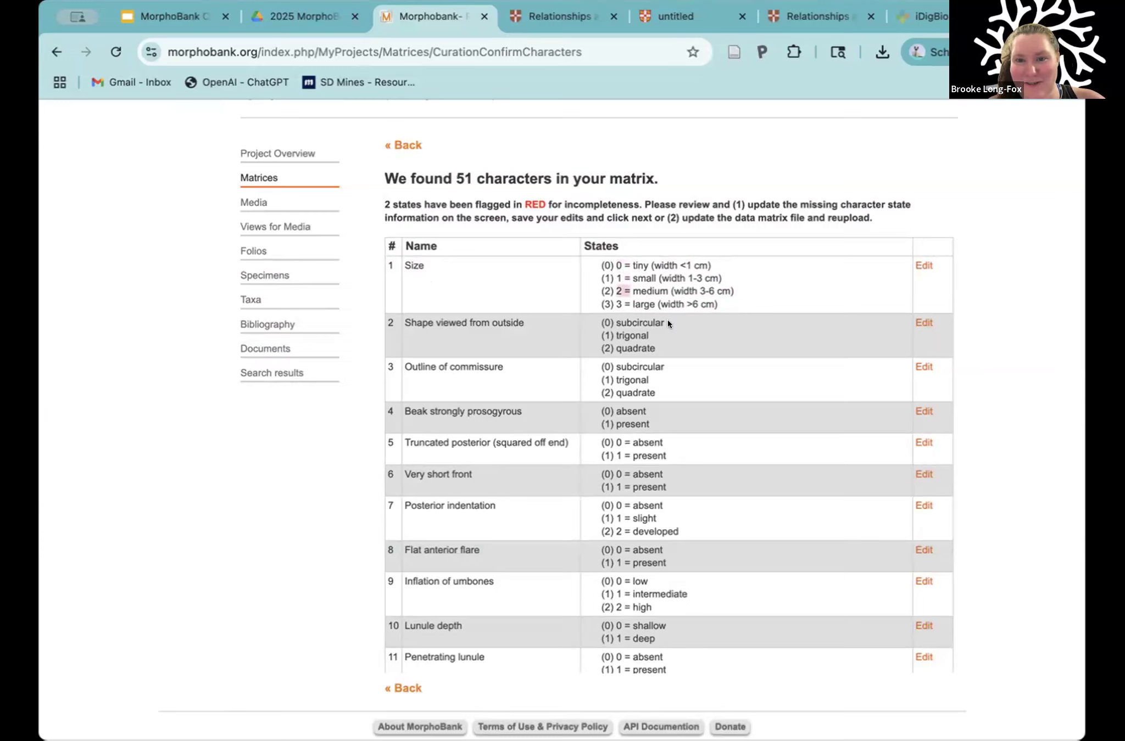
click(637, 336)
scroll(638, 334, down, 1)
scroll(640, 341, up, 2)
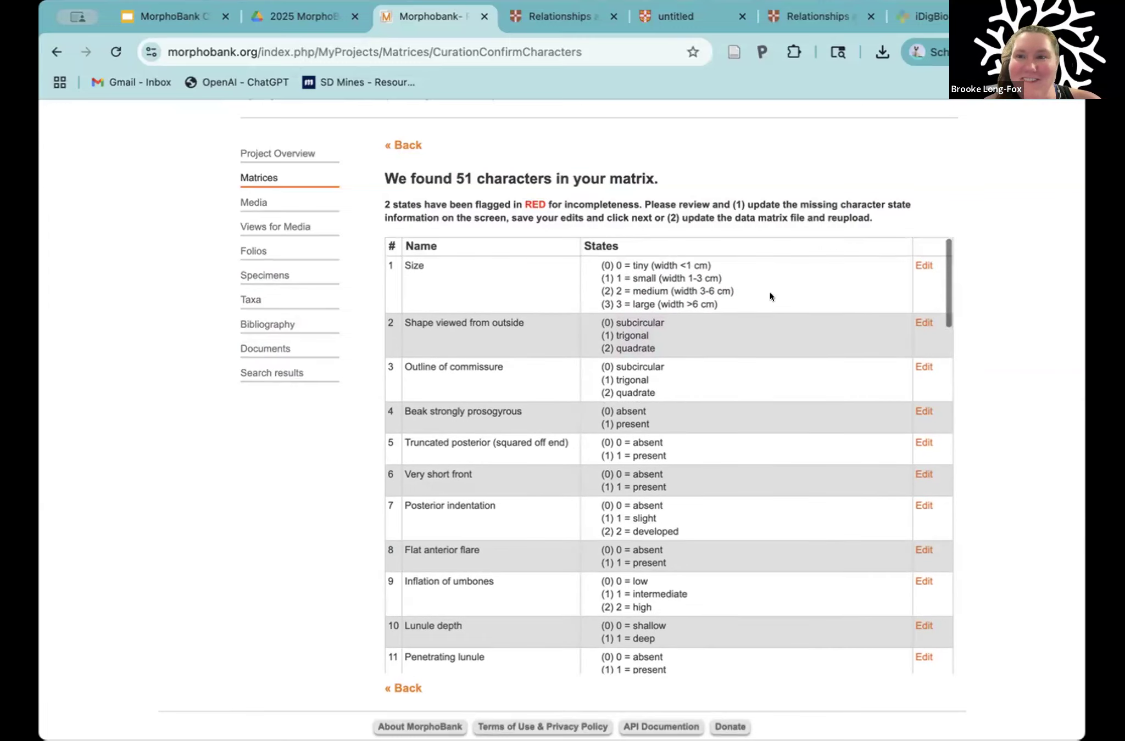
Step: Remove the number and equals-sign prefixes from all four states of the Size character and save the update
click(919, 264)
drag(419, 477, 268, 538)
click(309, 475)
key(BackSpace)
click(312, 498)
key(BackSpace)
key(BackSpace)
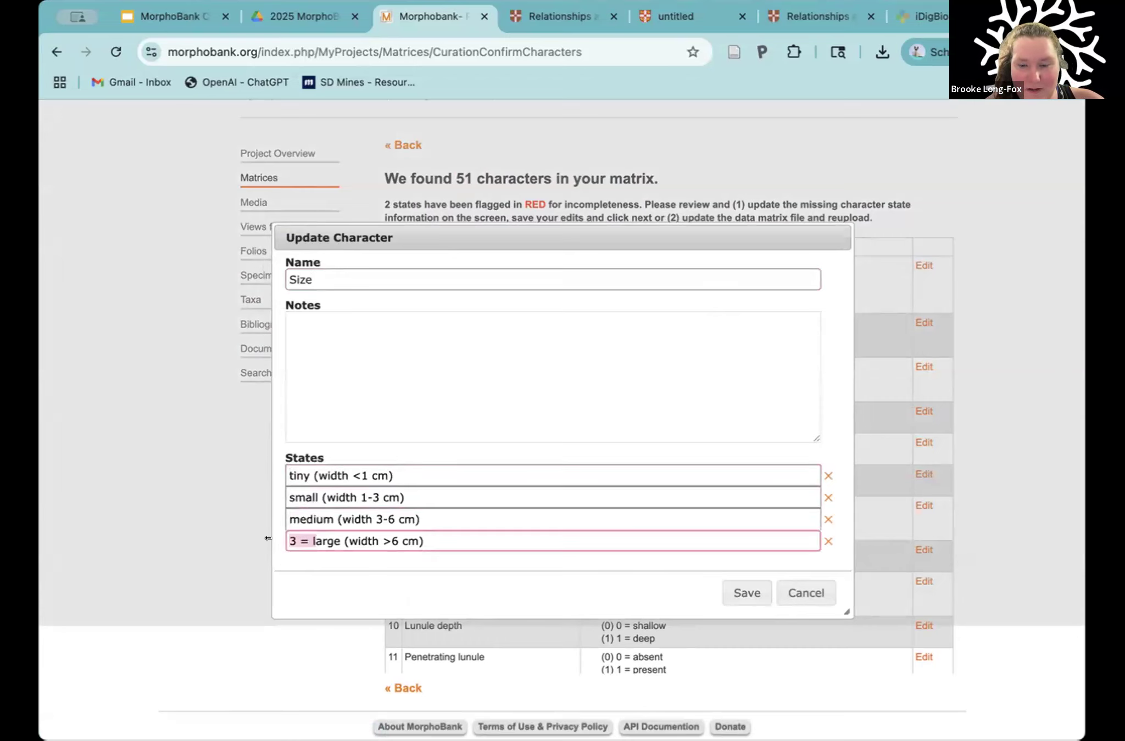
key(BackSpace)
key(BackSpace)
key(BackSpace)
key(BackSpace)
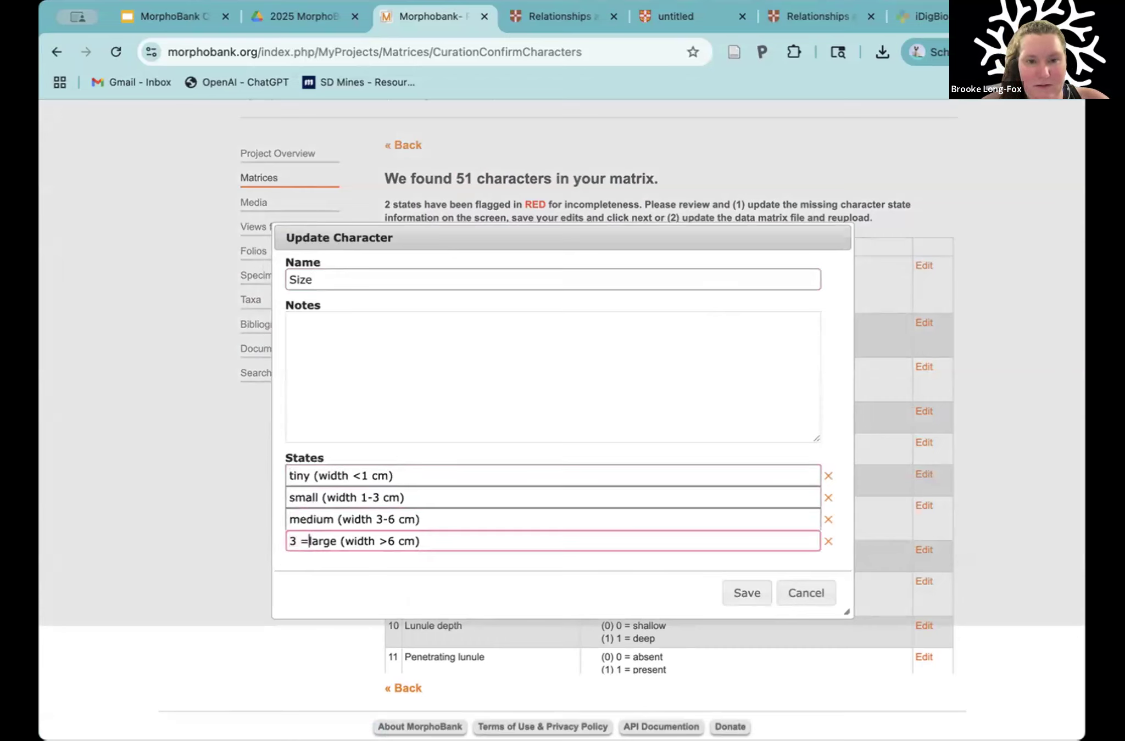
click(736, 595)
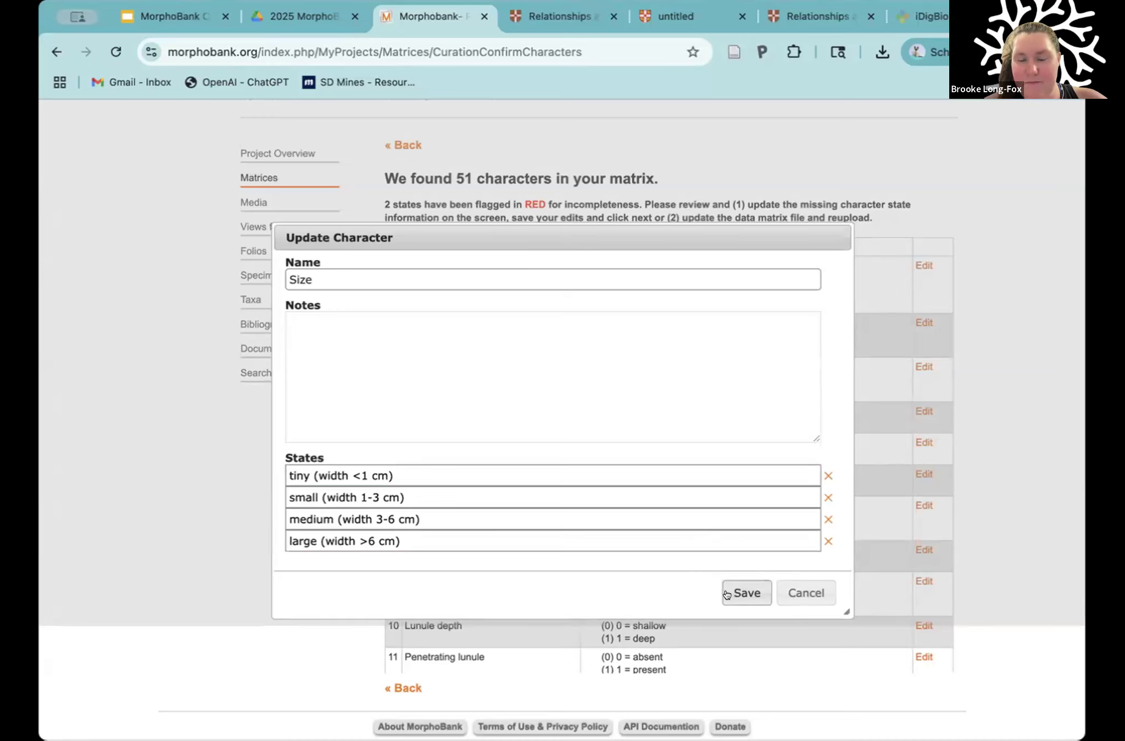
click(726, 594)
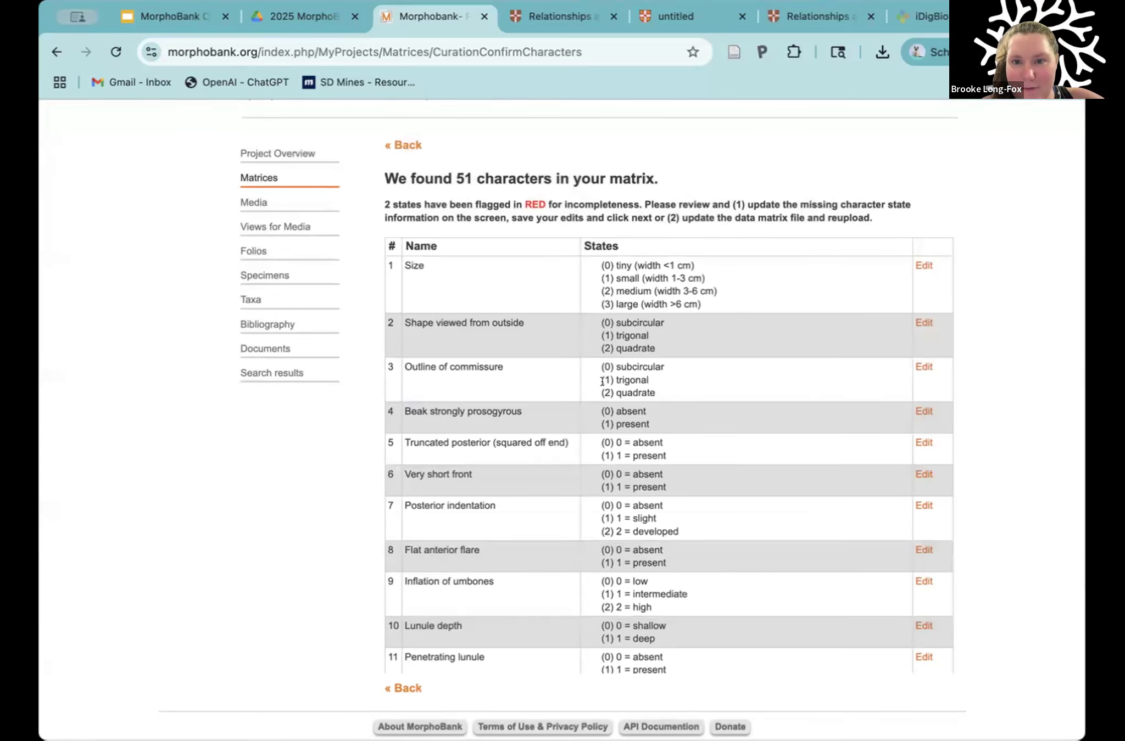
Step: Highlight the states of characters 5 to 9 that carry redundant number prefixes
scroll(625, 405, down, 2)
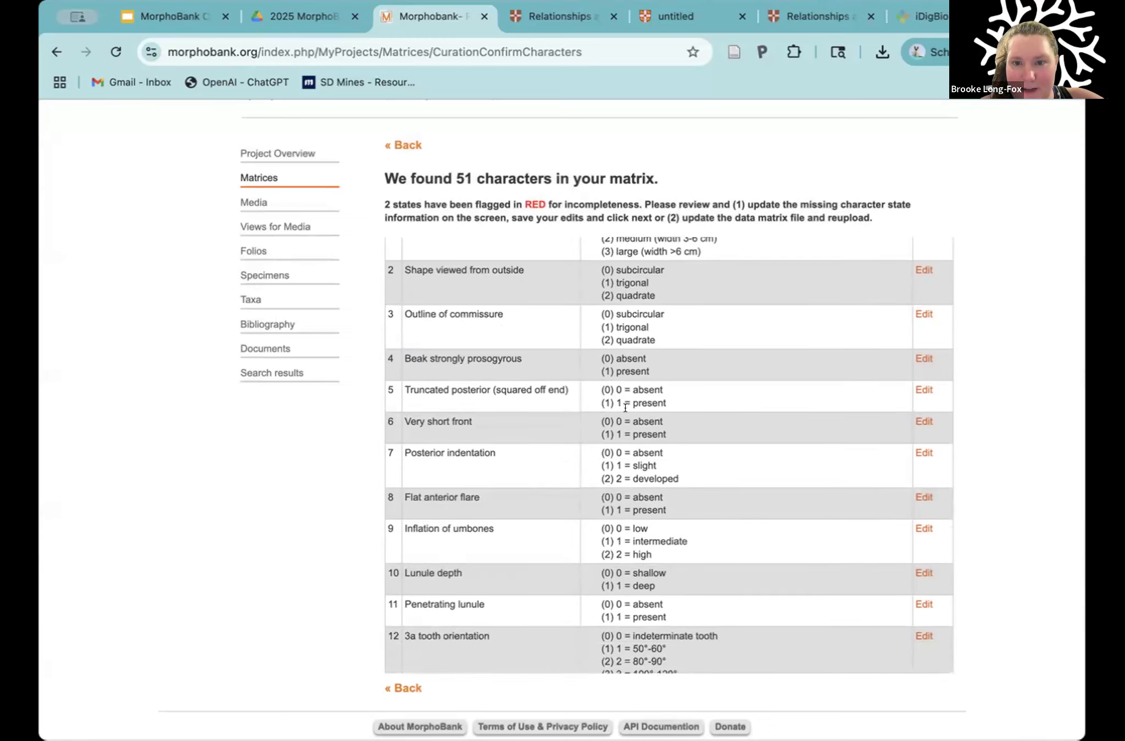
drag(624, 408, 627, 443)
drag(634, 512, 632, 544)
scroll(635, 562, down, 9)
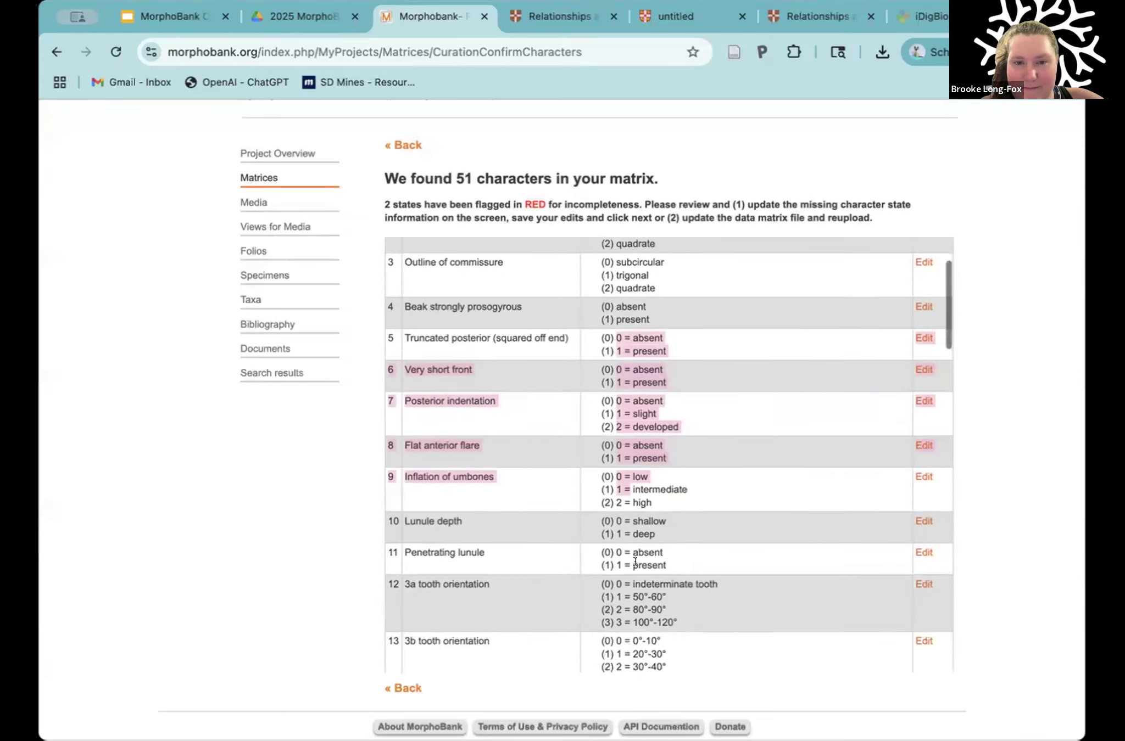
scroll(635, 561, up, 2)
Step: Examine the flagged State 3 of character 14, 5b tooth orientation, and highlight its generic-state message
scroll(635, 561, down, 4)
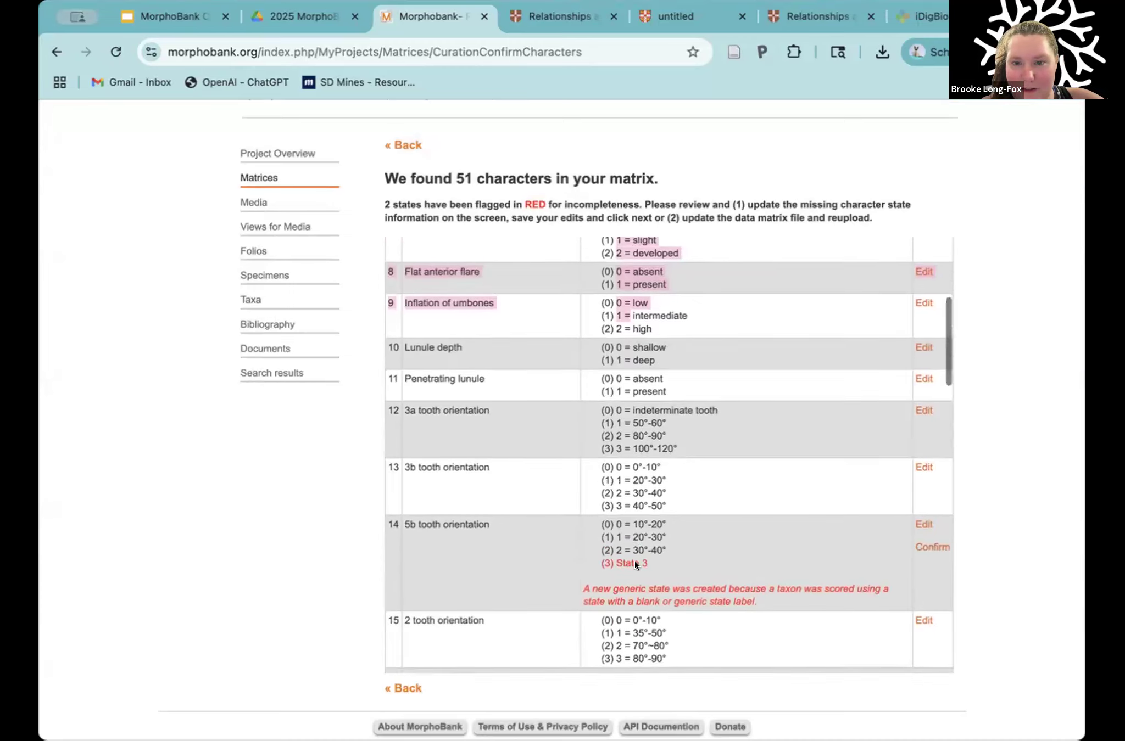
scroll(638, 431, down, 1)
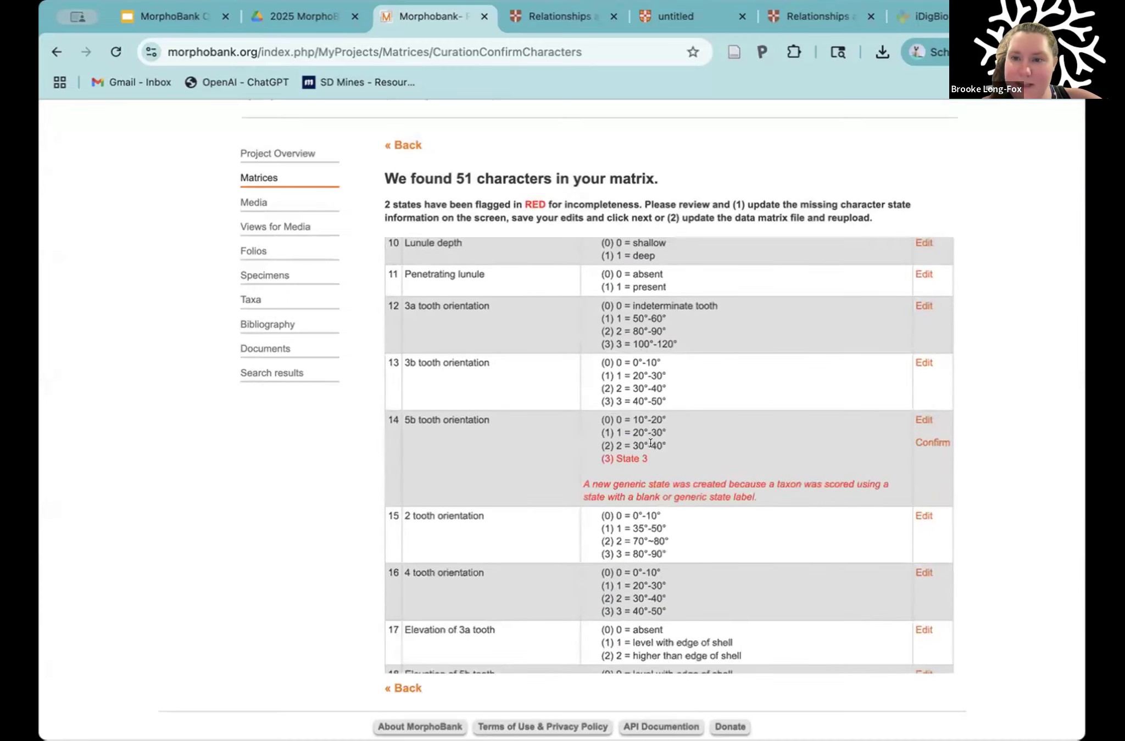
scroll(623, 406, down, 1)
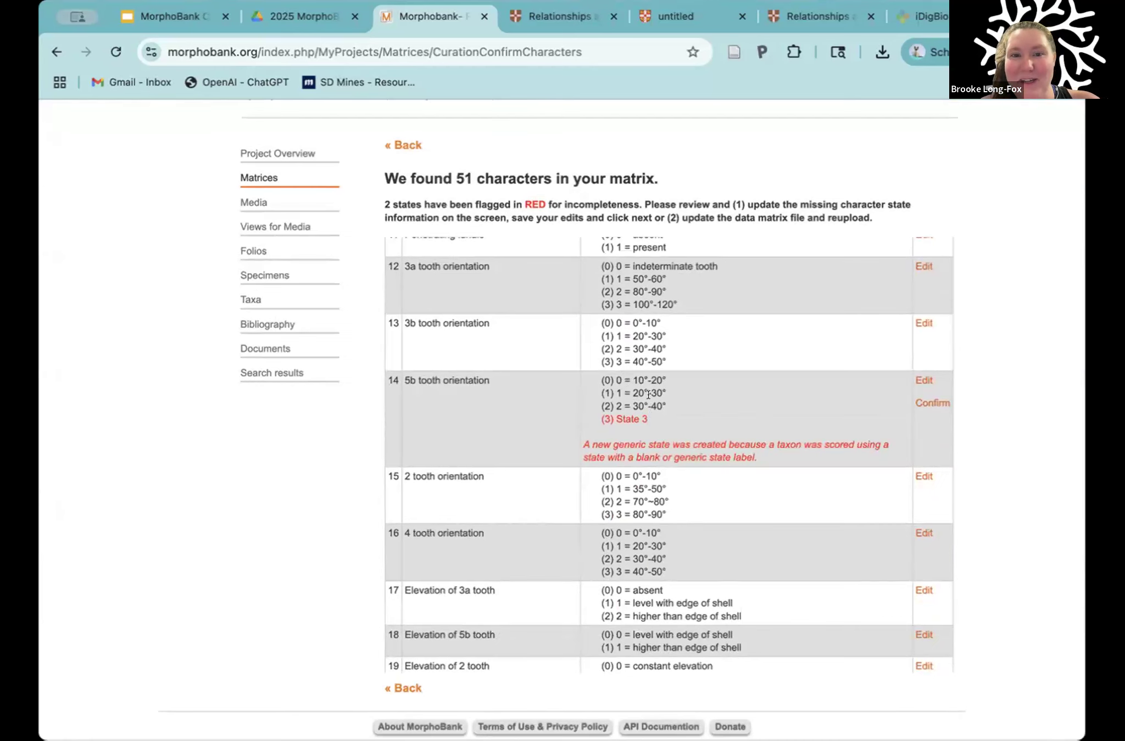
scroll(648, 394, down, 1)
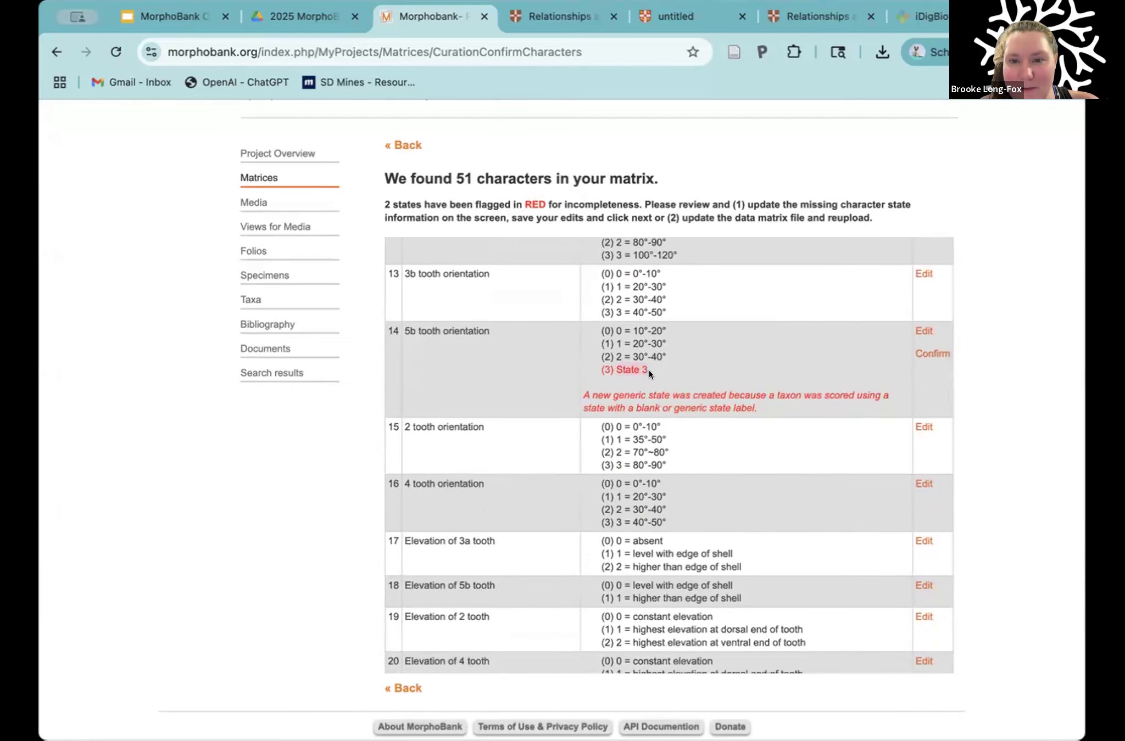
drag(661, 384, 757, 402)
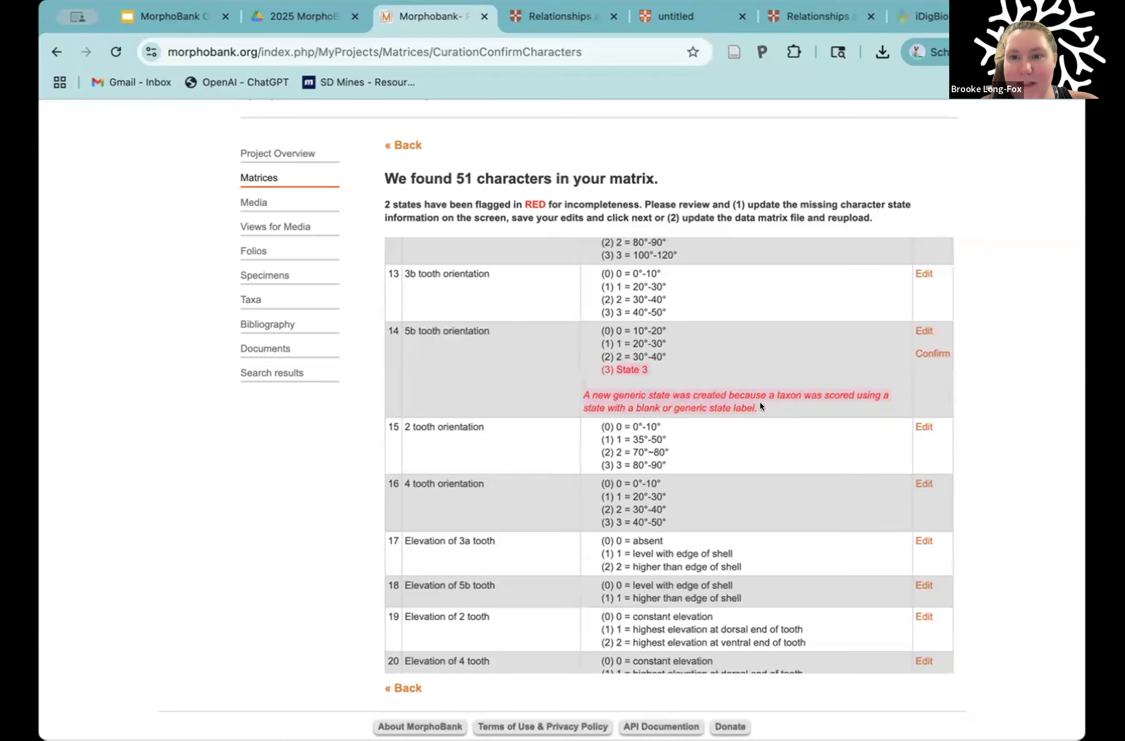
Step: Consult the article's Table 2 character matrix, and return to the character review to highlight the number of character 14
click(571, 17)
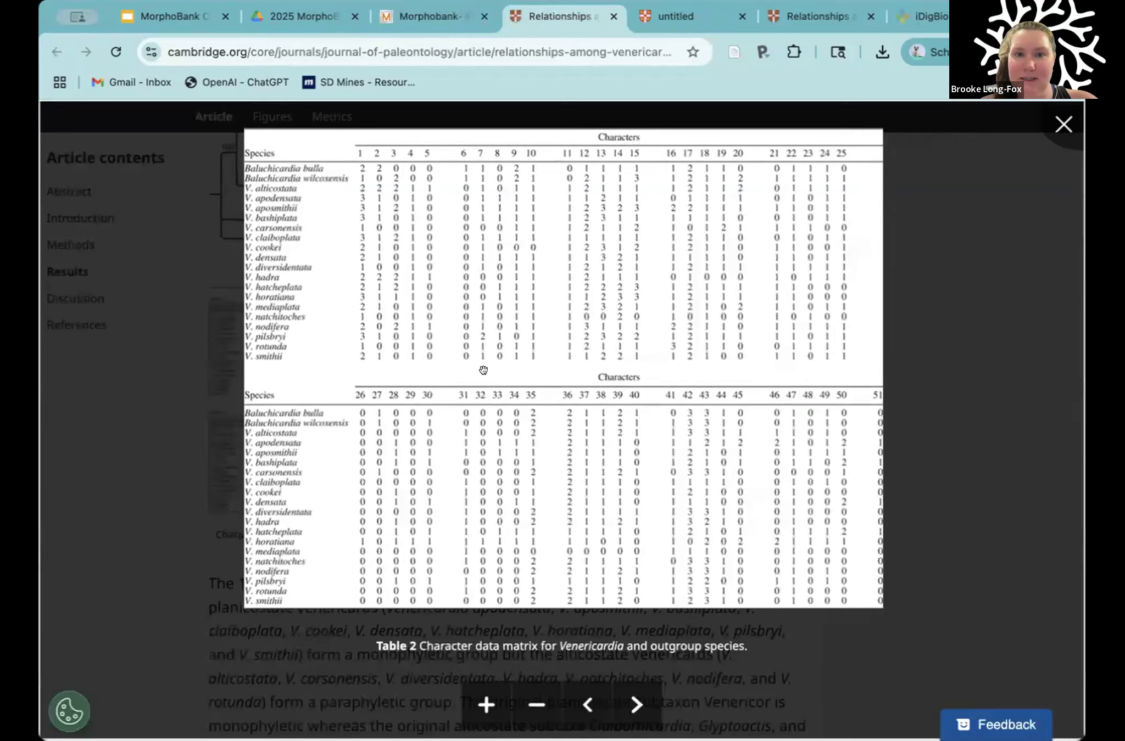
click(416, 15)
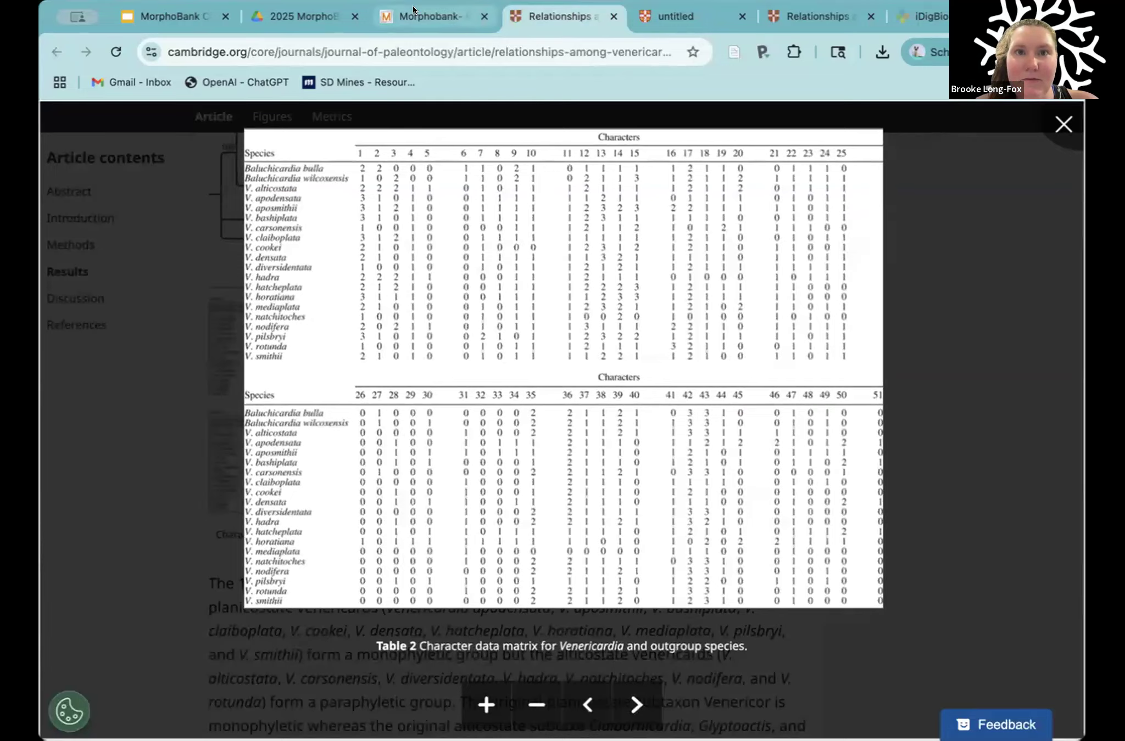
click(397, 325)
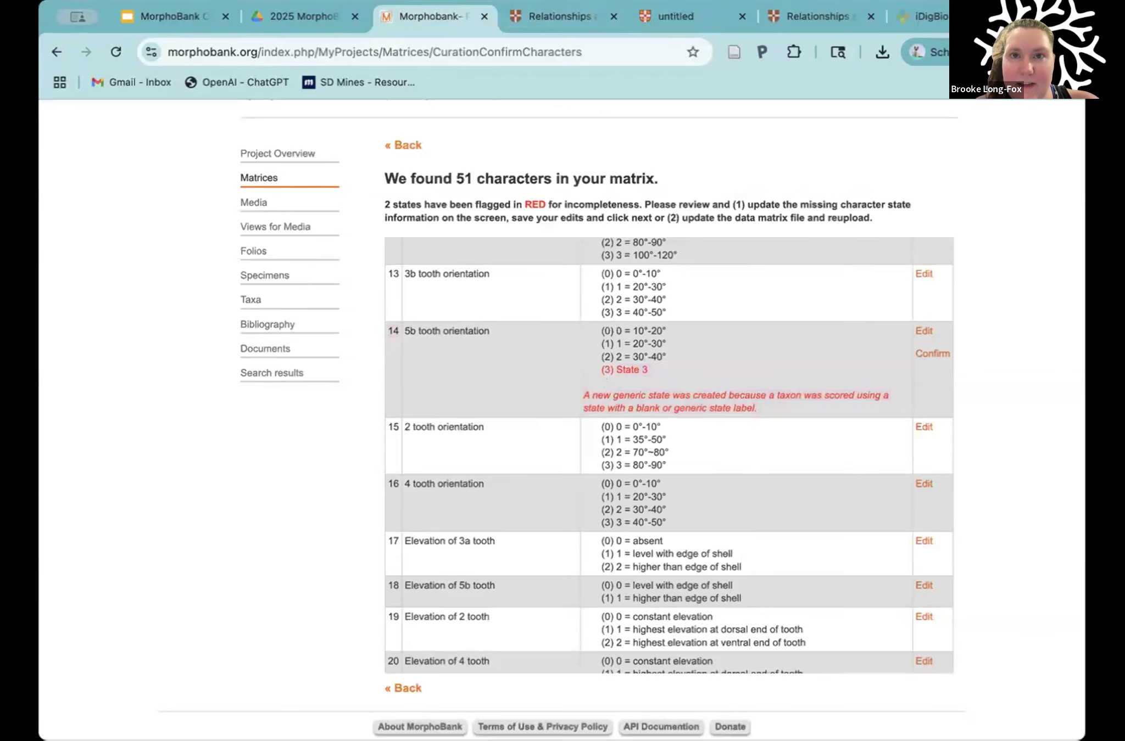
Step: Consult the article's Table 2 matrix, and highlight the definition of character 14, 5b tooth orientation, in the PDF's appendix
click(546, 17)
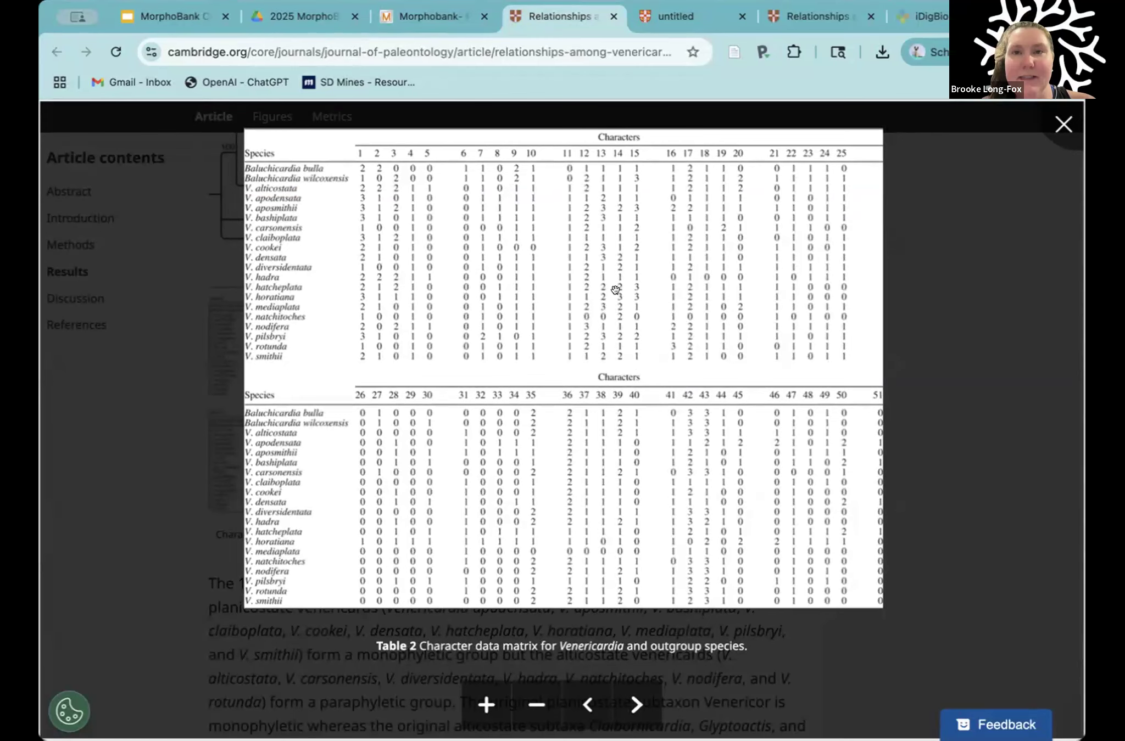
click(664, 9)
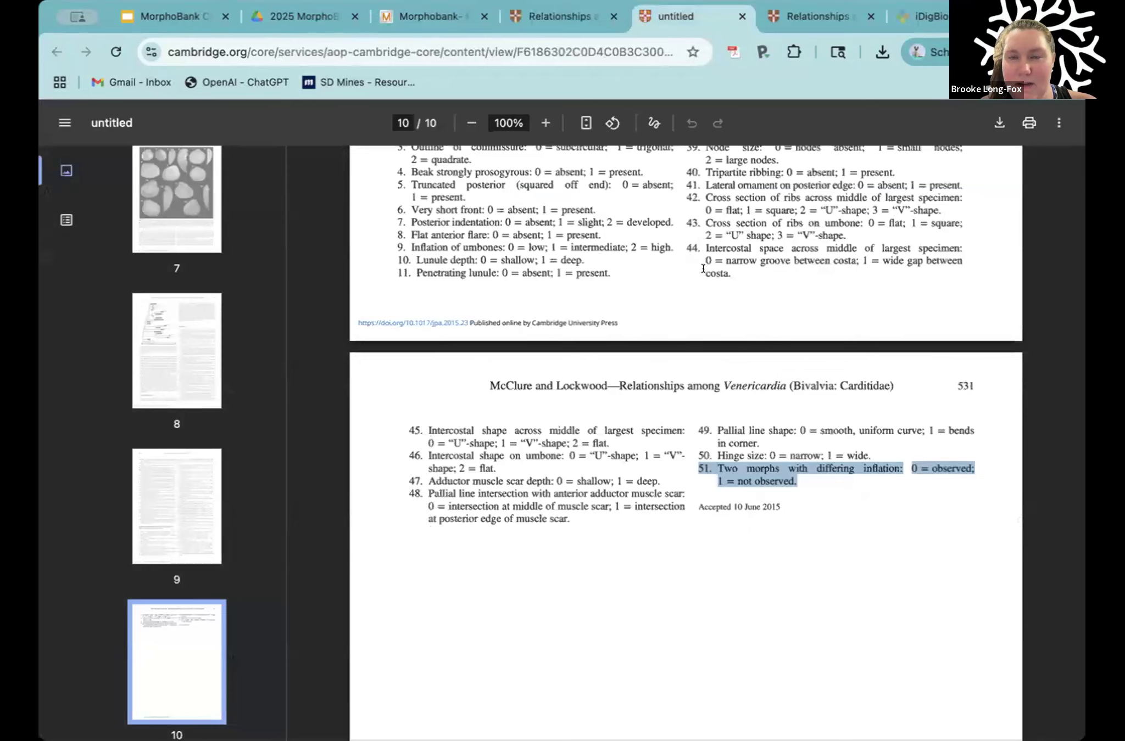
scroll(701, 258, up, 10)
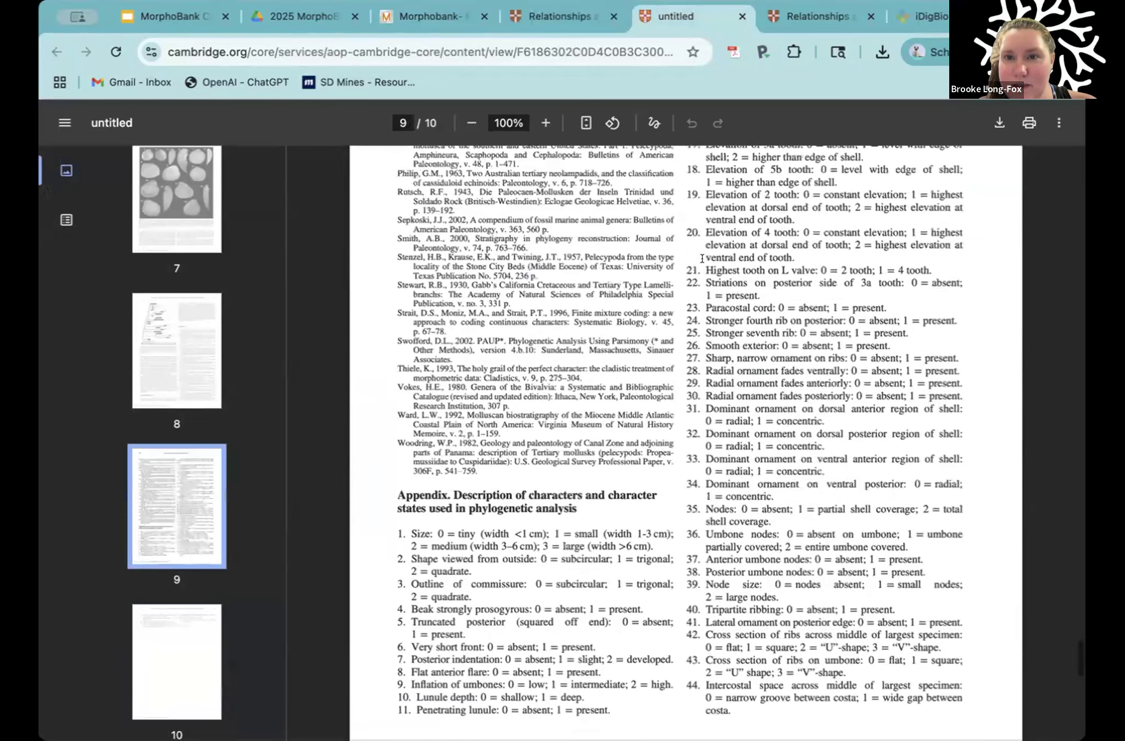
scroll(702, 258, up, 1)
mouse_move(687, 285)
mouse_down()
mouse_move(964, 275)
mouse_move(668, 286)
mouse_move(688, 284)
mouse_up()
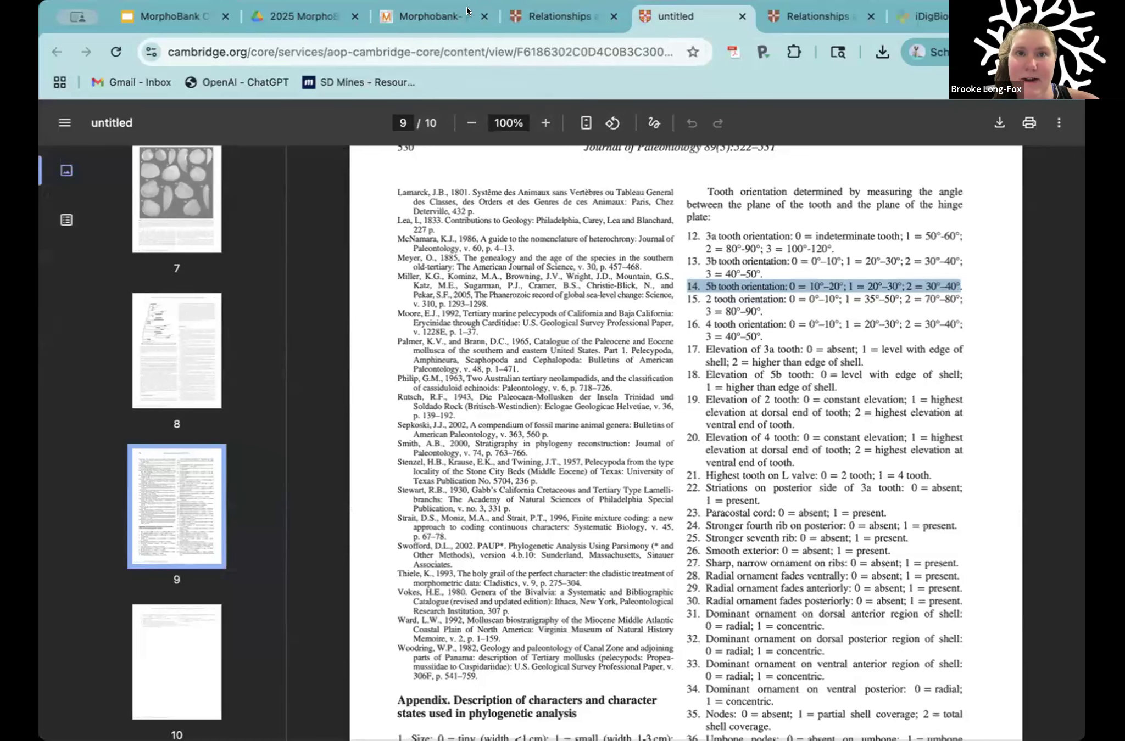
Step: In MorphoBank, change character 14's flagged state to "Authors did not define State 3 in publication" and save the update
click(453, 19)
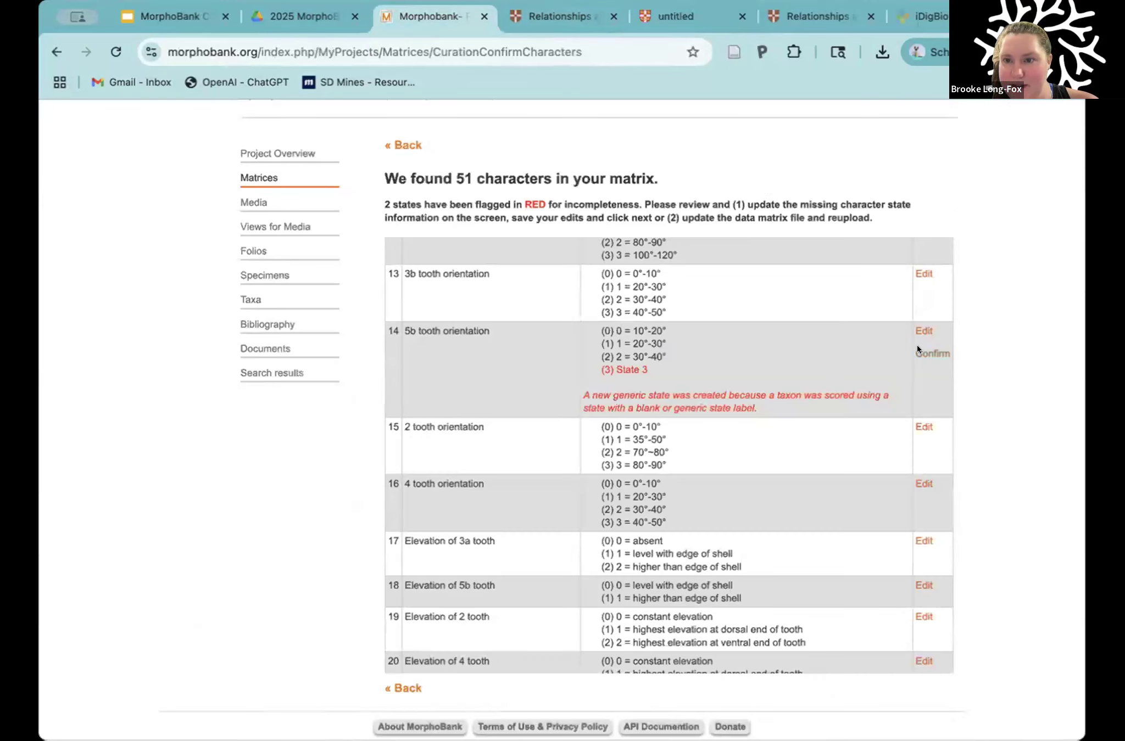
click(917, 329)
drag(331, 540, 292, 536)
click(291, 535)
text(Author)
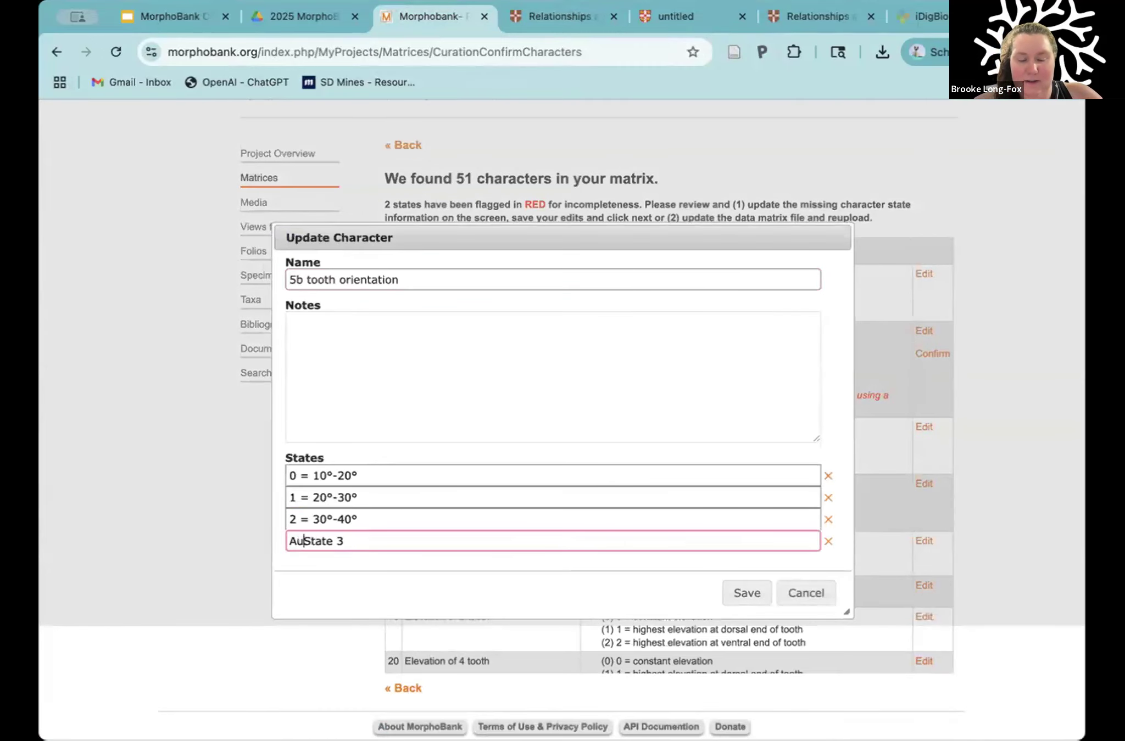
text(s did not de)
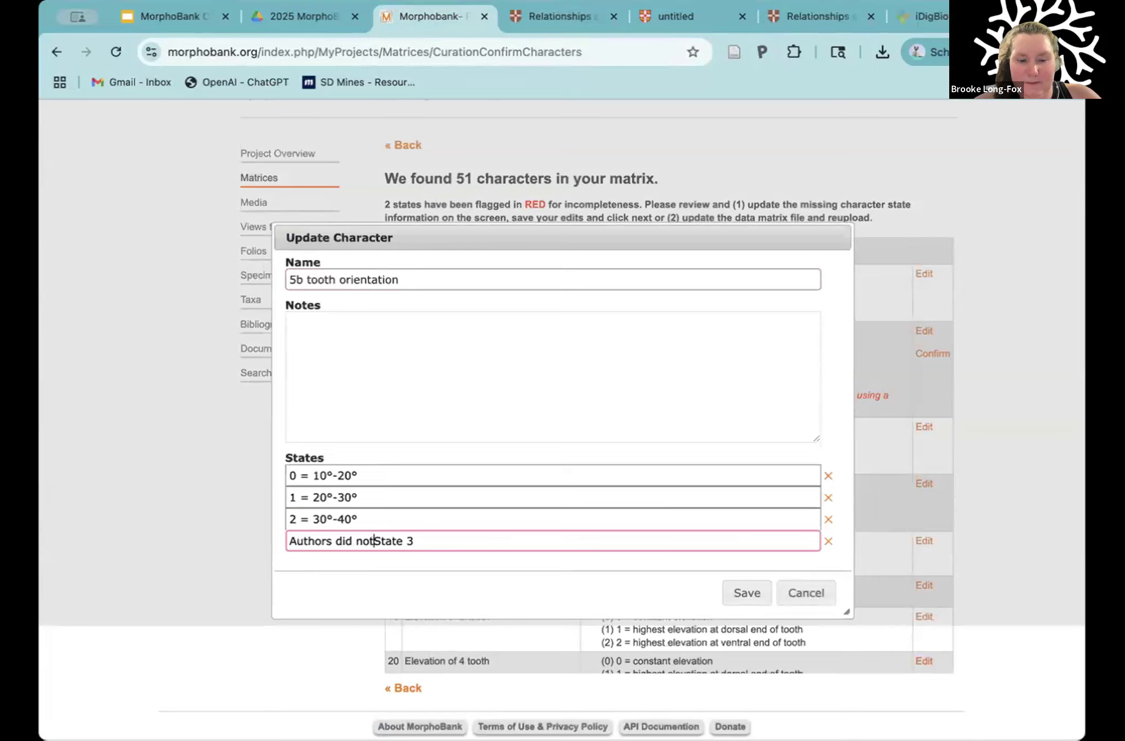
text(fine)
click(465, 535)
text(in publ)
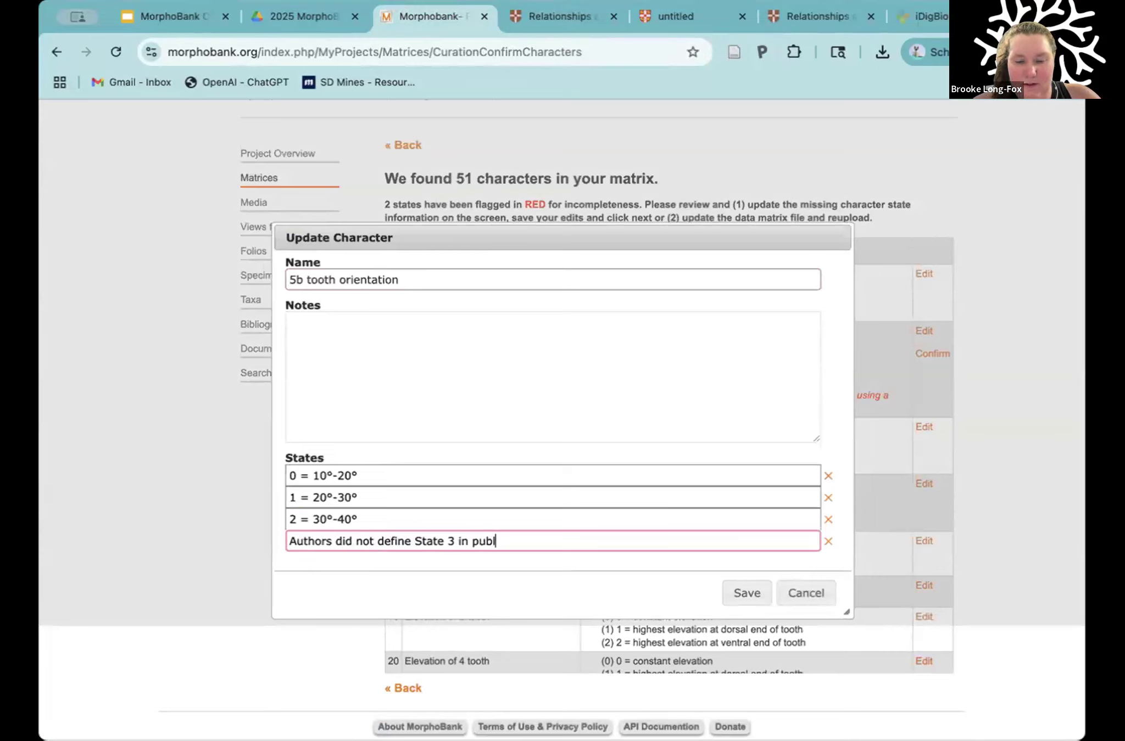
text(ication)
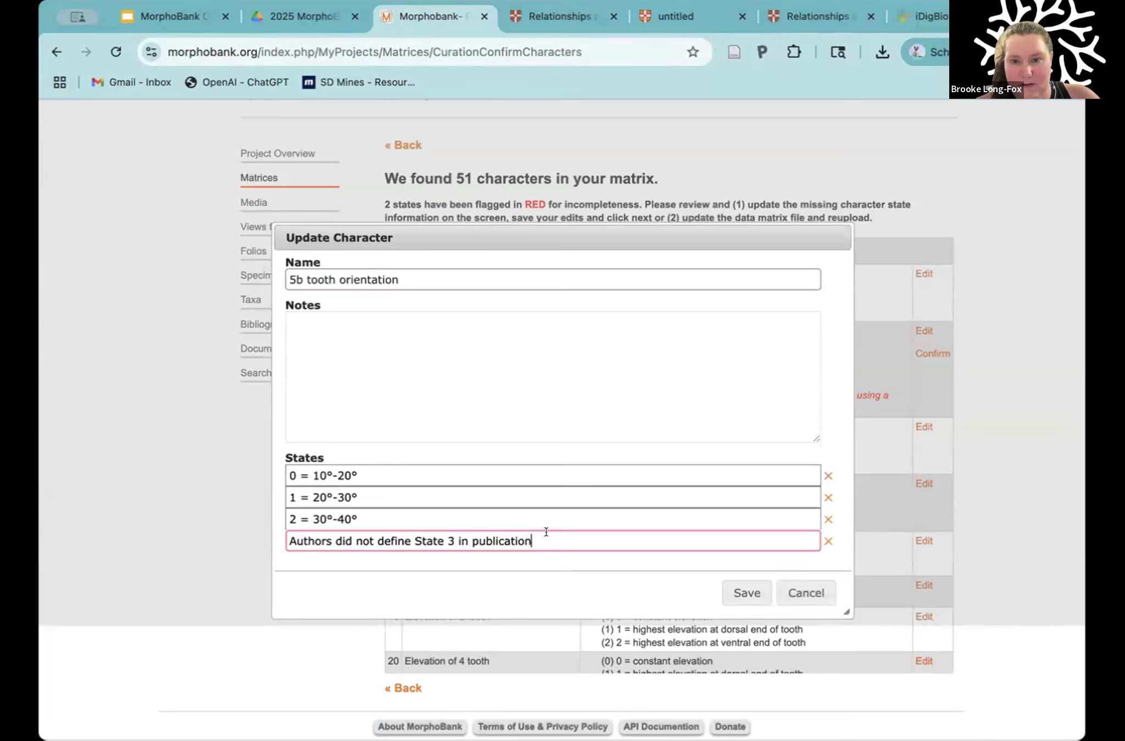
click(733, 594)
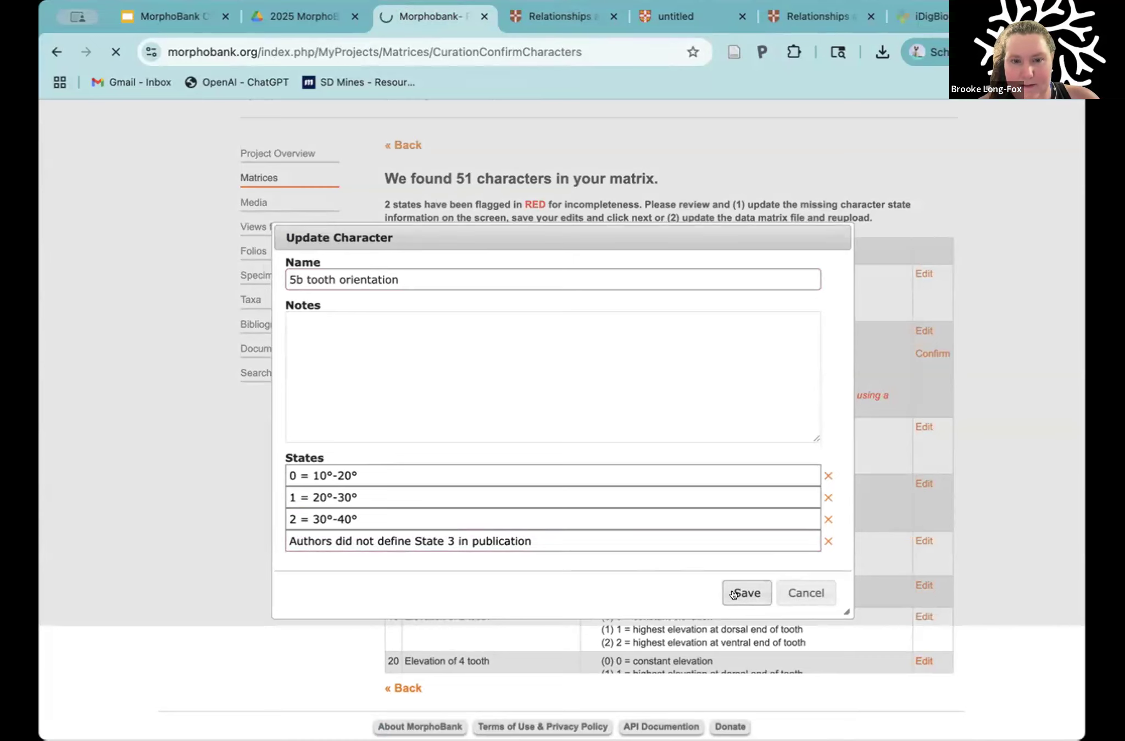
Step: Check the updated states of character 14 and highlight the new State 3 wording
scroll(747, 378, up, 1)
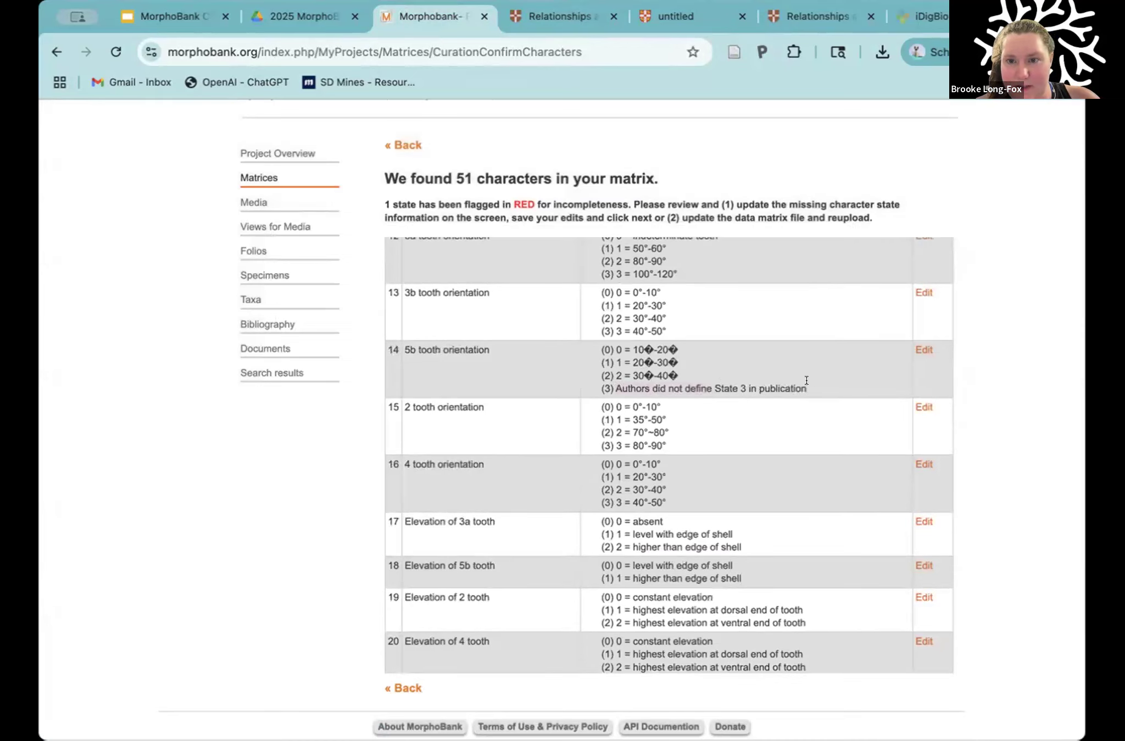
drag(681, 381, 613, 387)
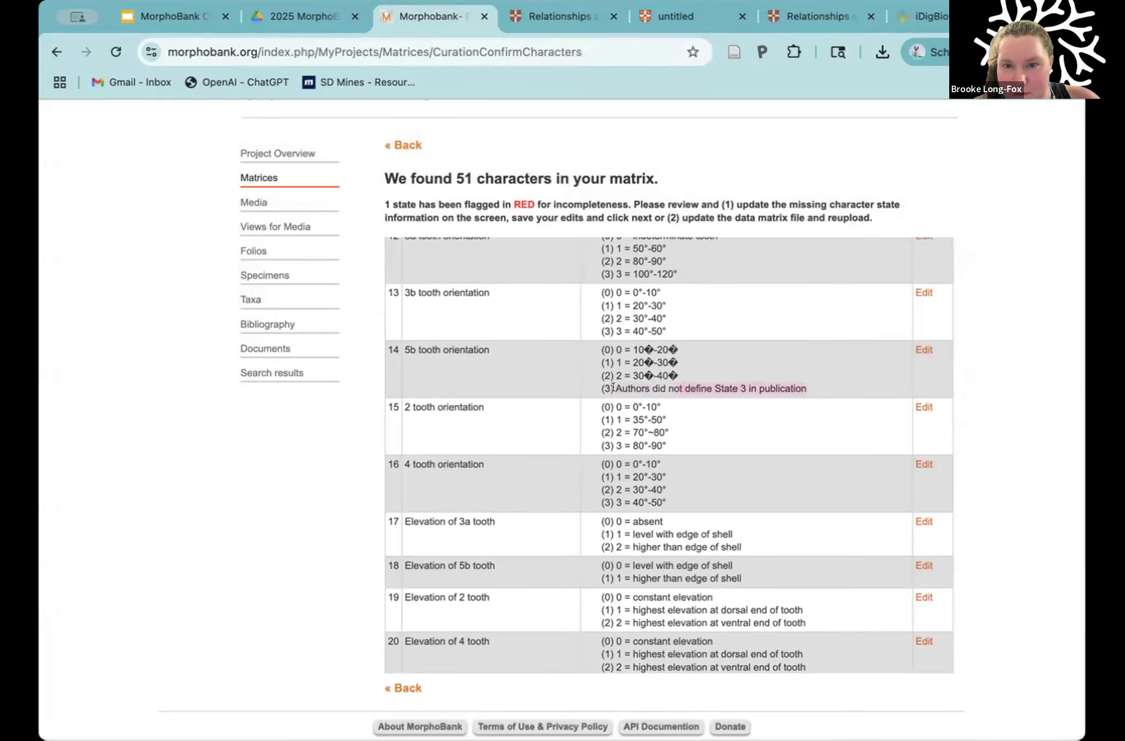
click(647, 338)
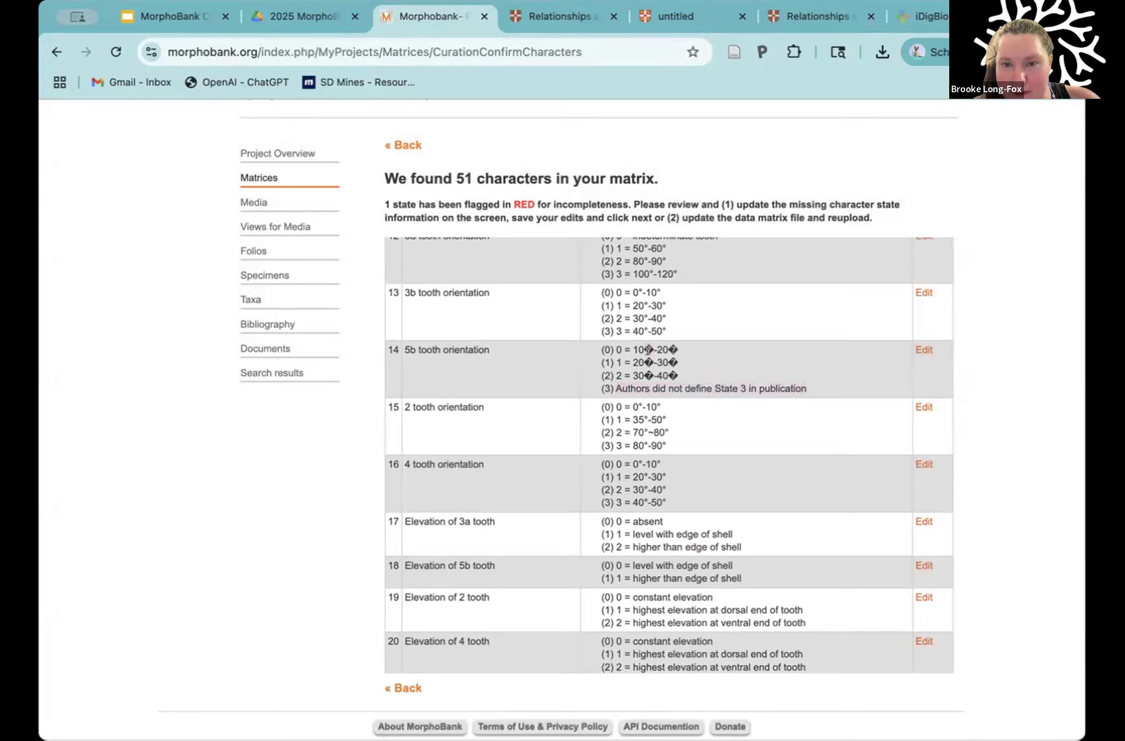
drag(611, 388, 794, 380)
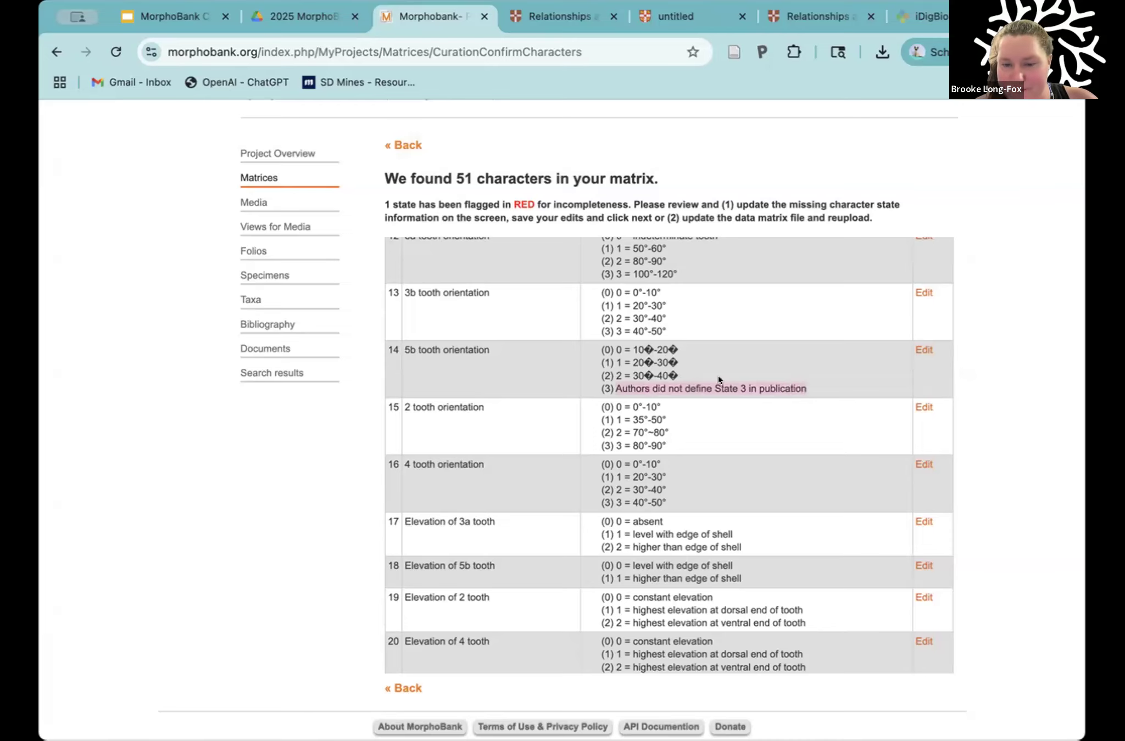
Step: Find the remaining flagged character, 50 Hinge size, and highlight its number and name
scroll(718, 376, down, 8)
scroll(742, 501, down, 10)
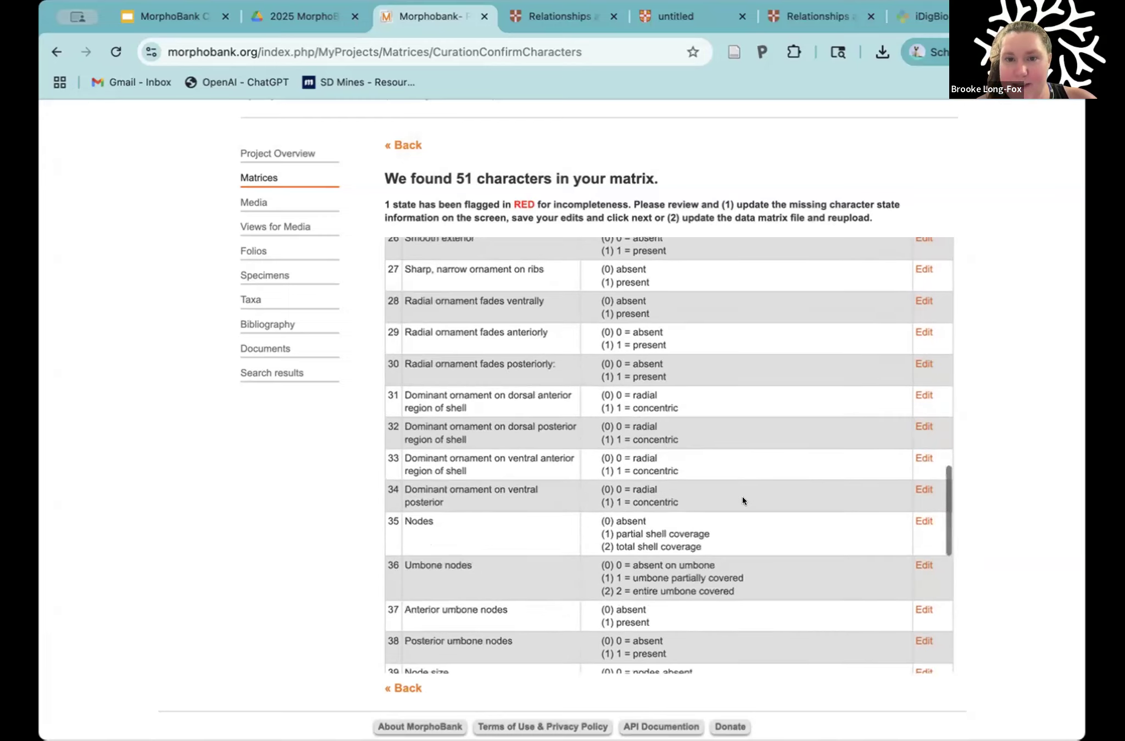
scroll(742, 496, down, 5)
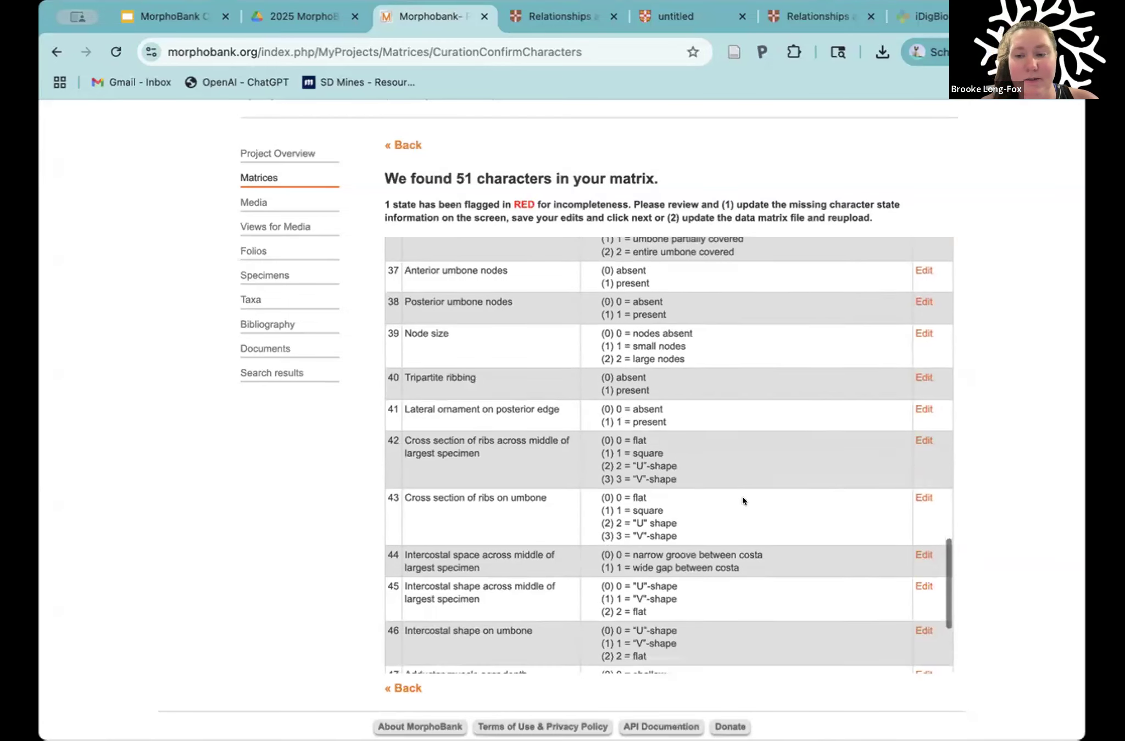
scroll(700, 503, down, 4)
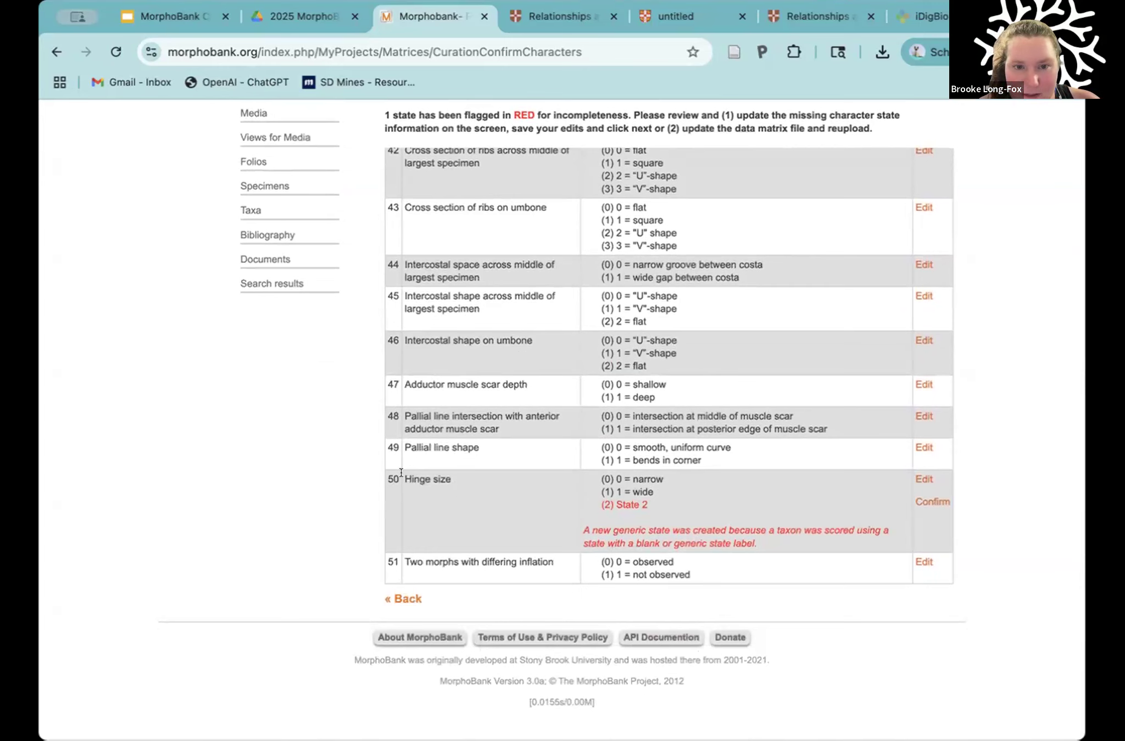
drag(386, 471, 449, 476)
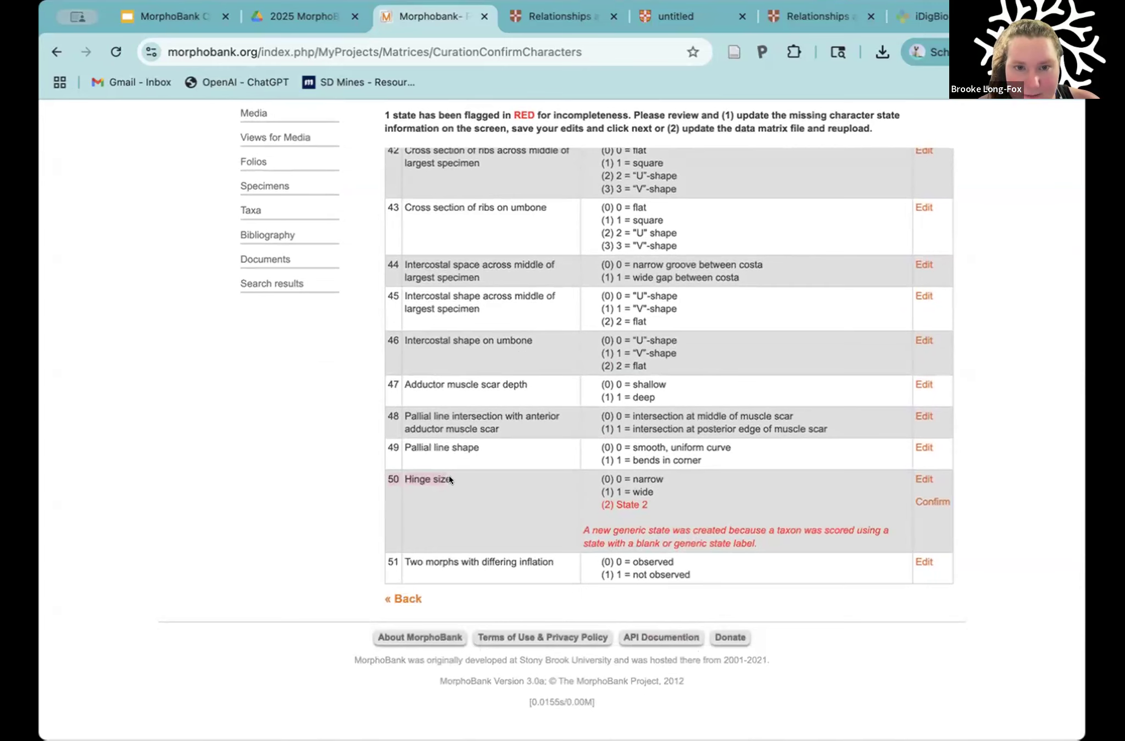
Step: Look up the Hinge size definition in the article PDF's appendix and compare it with the Table 2 matrix
click(678, 15)
scroll(729, 468, down, 10)
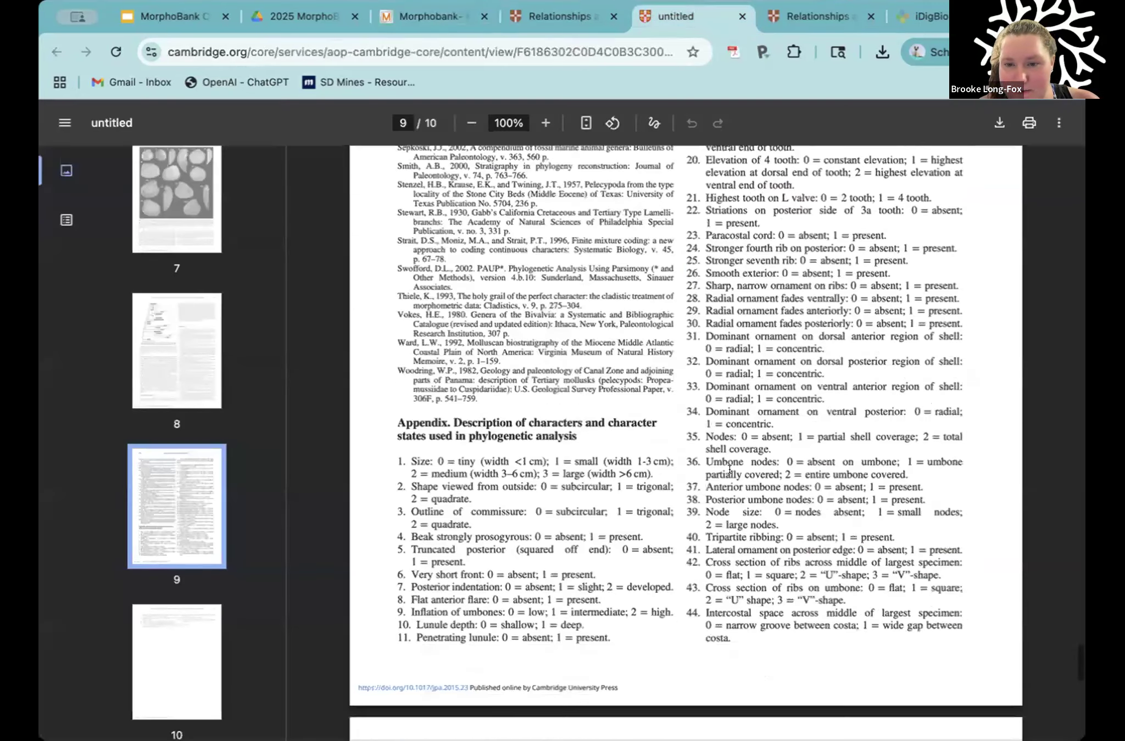
drag(692, 446, 872, 443)
click(554, 9)
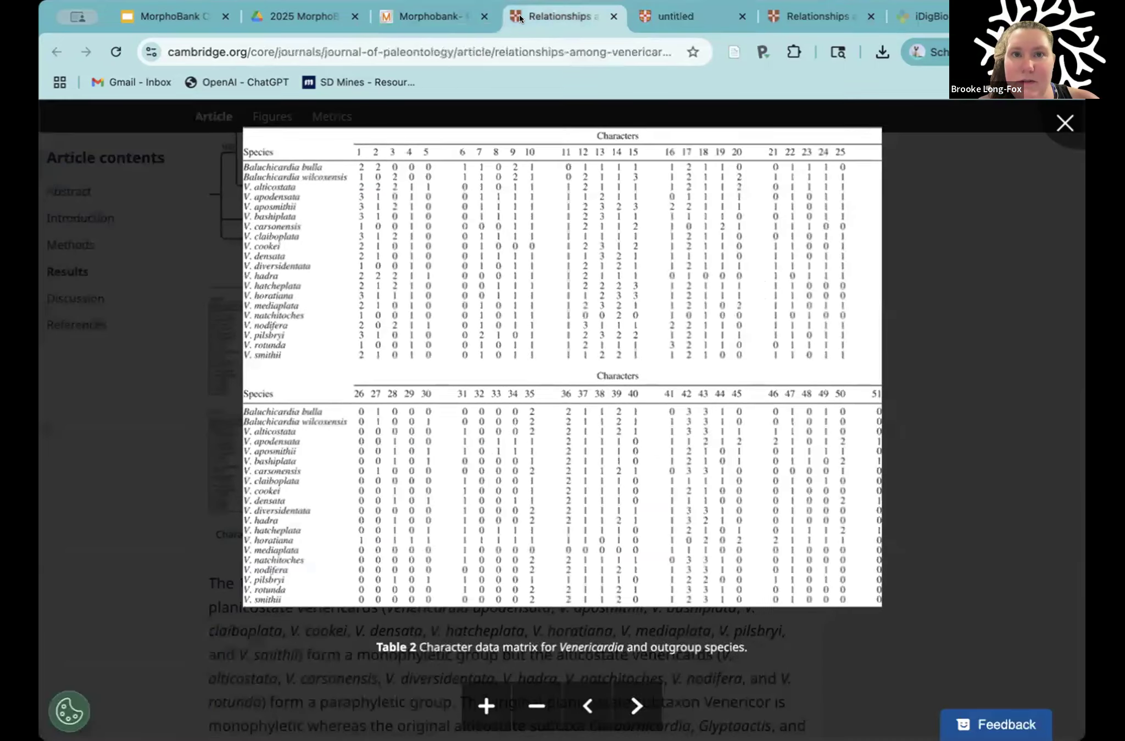
Step: In MorphoBank, change the flagged Hinge size state to "Authors did not define State 2 in publication" and save the update
click(429, 8)
click(918, 477)
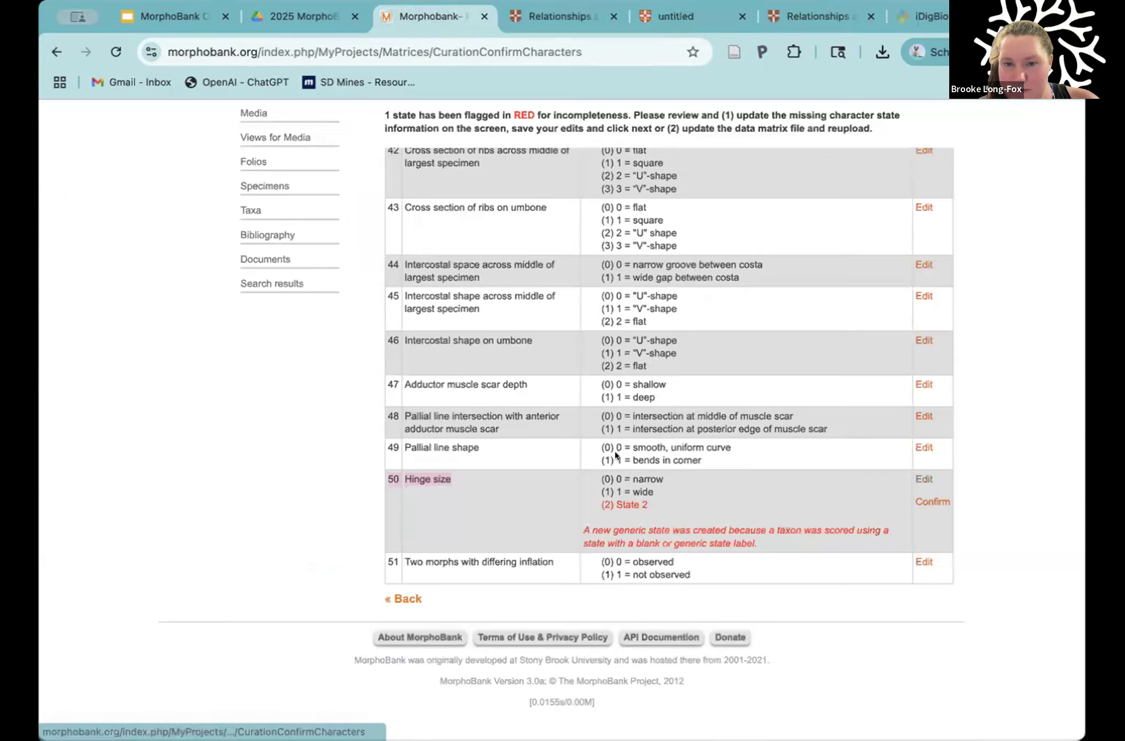
drag(345, 529, 243, 521)
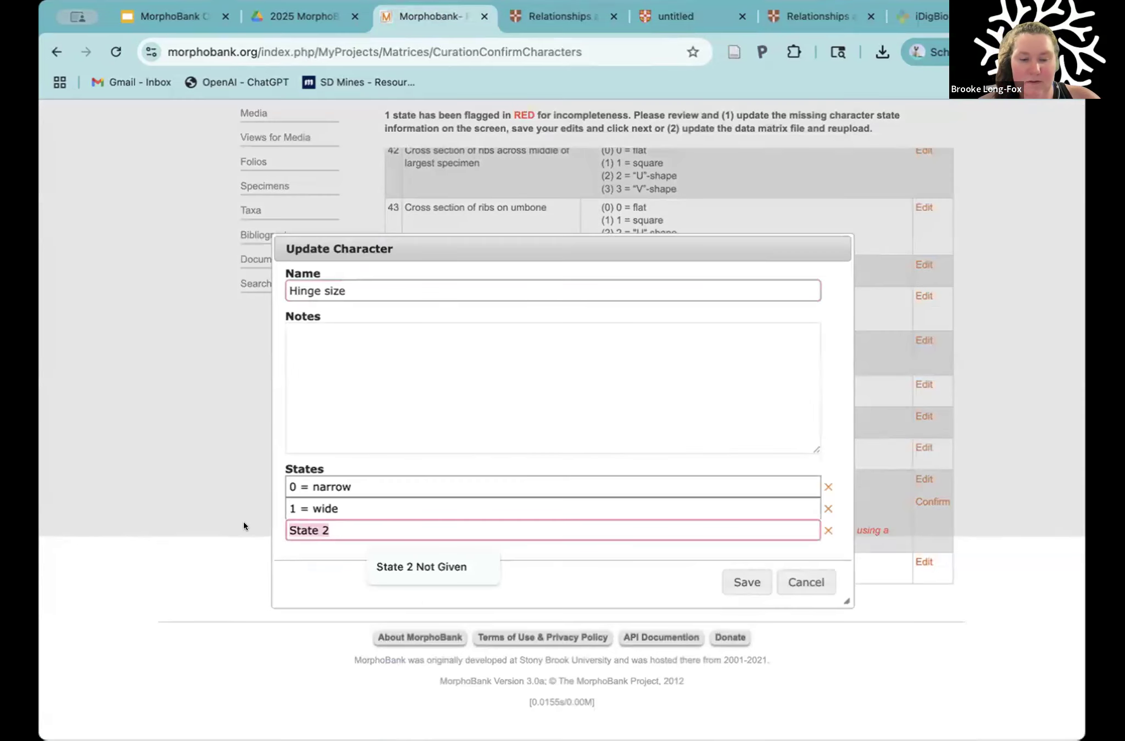
click(285, 523)
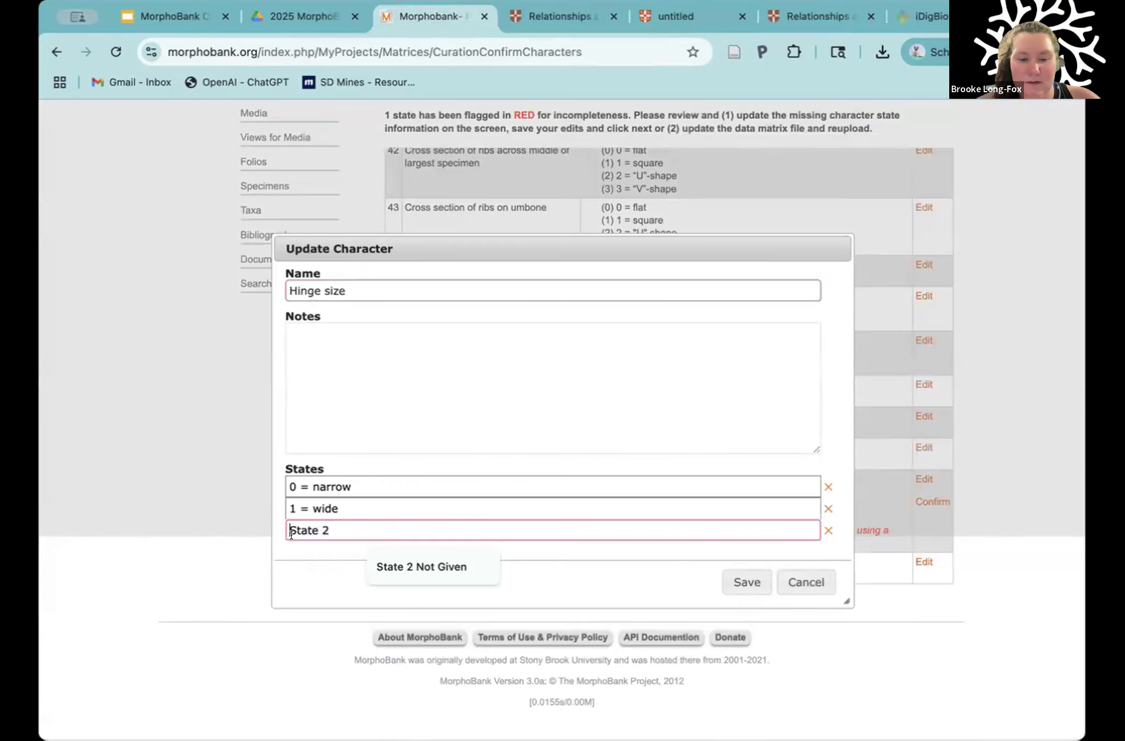
text(Authors di)
text(d not define)
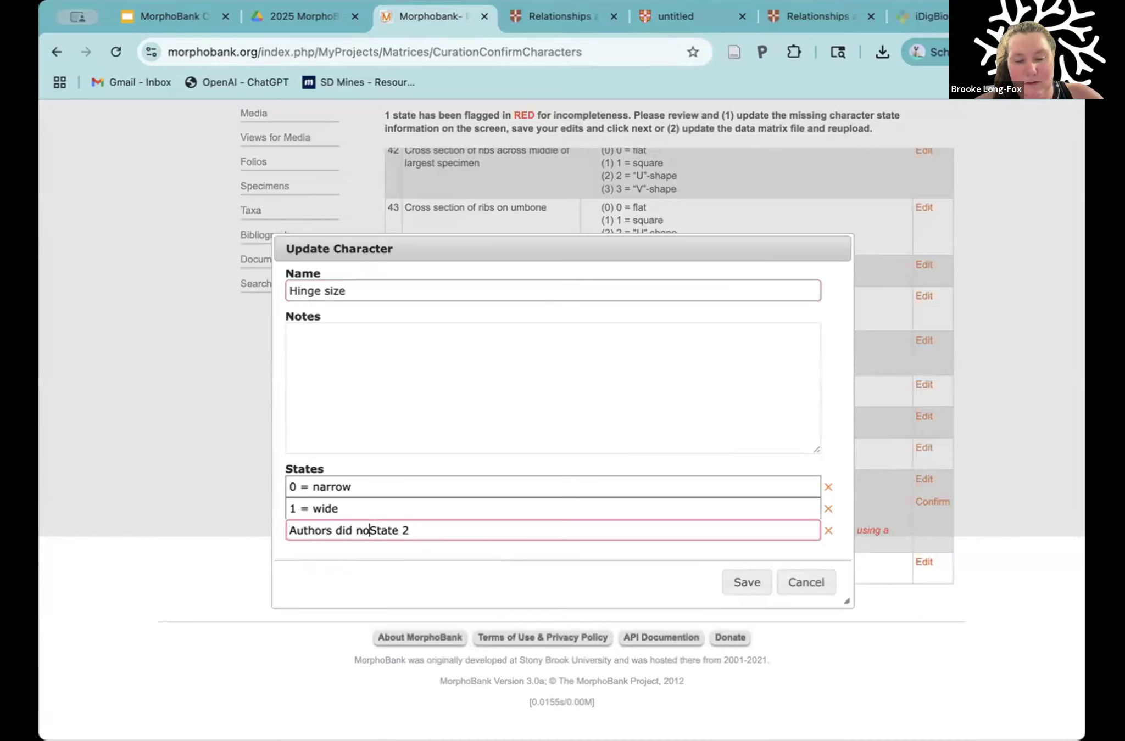
click(478, 532)
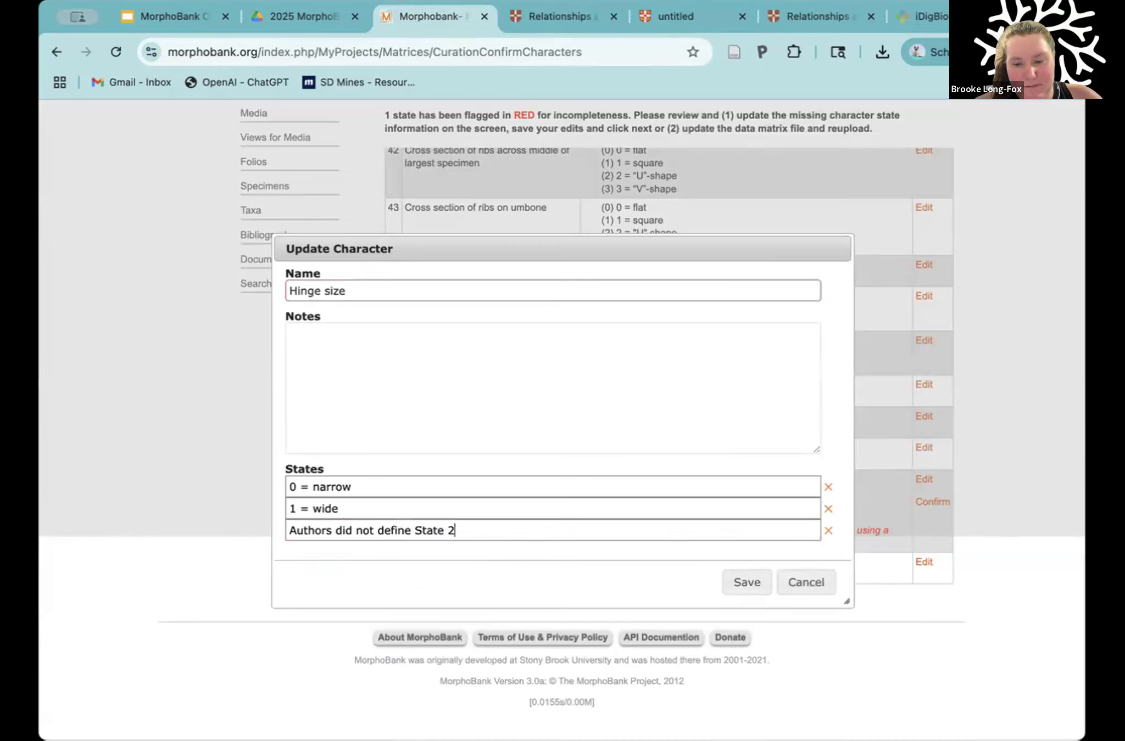
text(in publication)
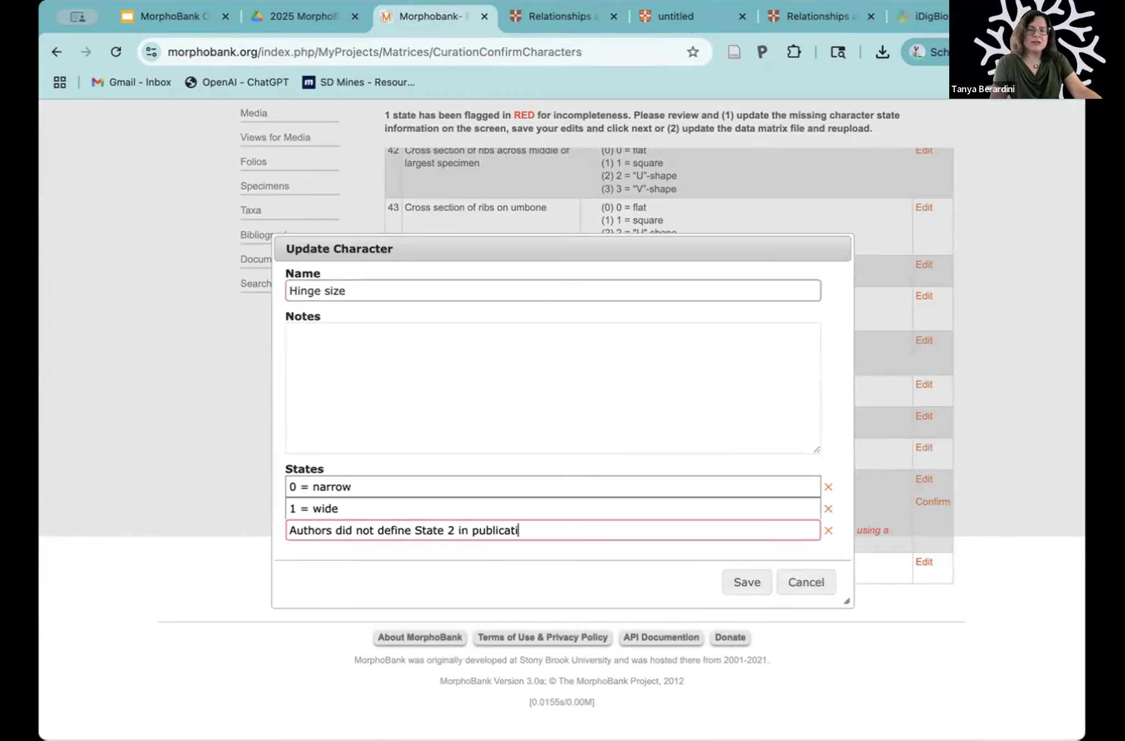
click(735, 582)
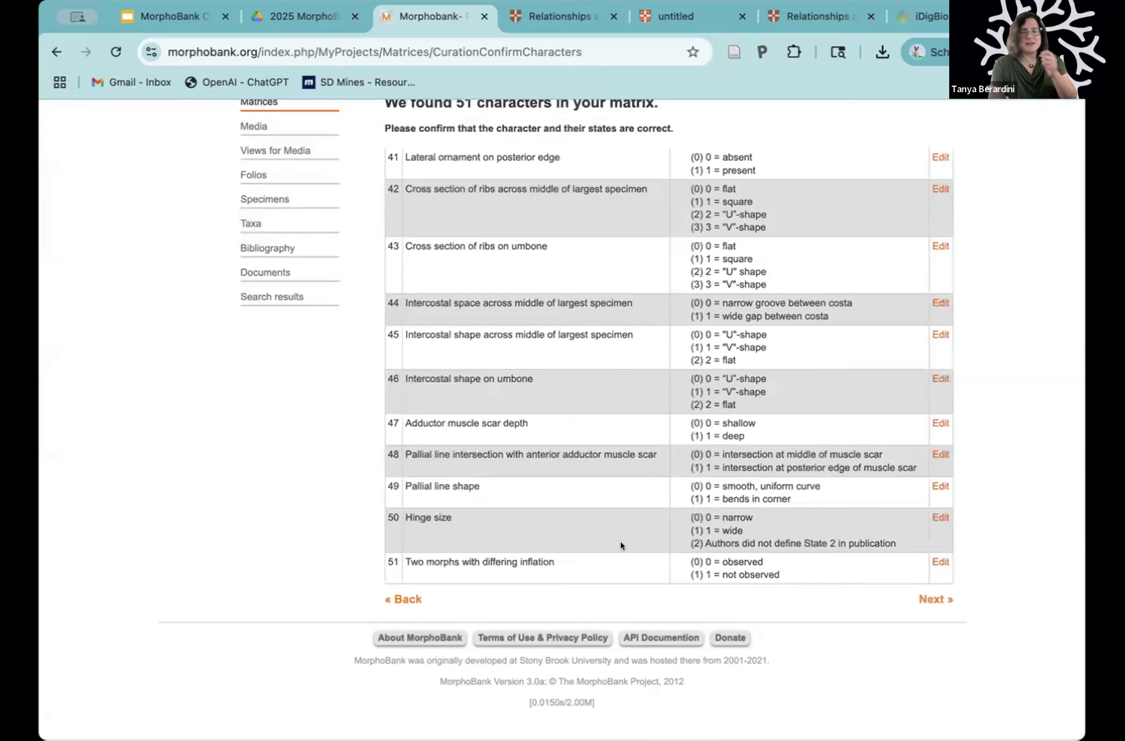
Step: Revisit the article's Table 2 character matrix and return to the MorphoBank character review
click(661, 18)
click(568, 16)
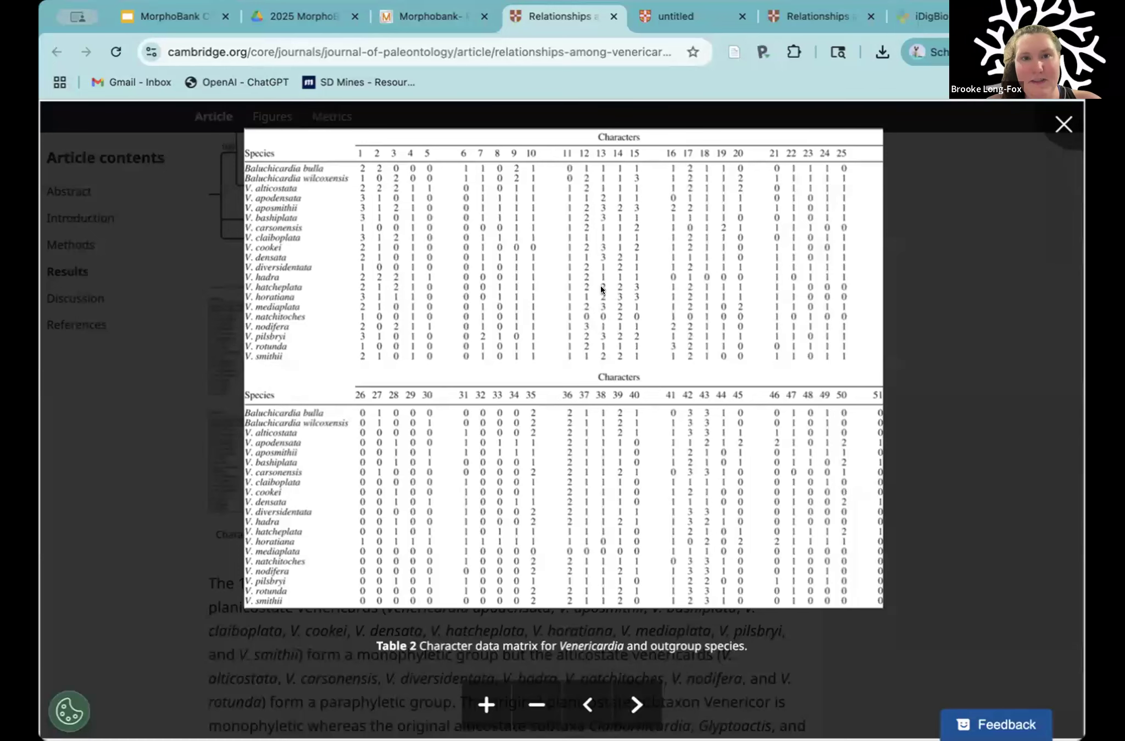
click(437, 16)
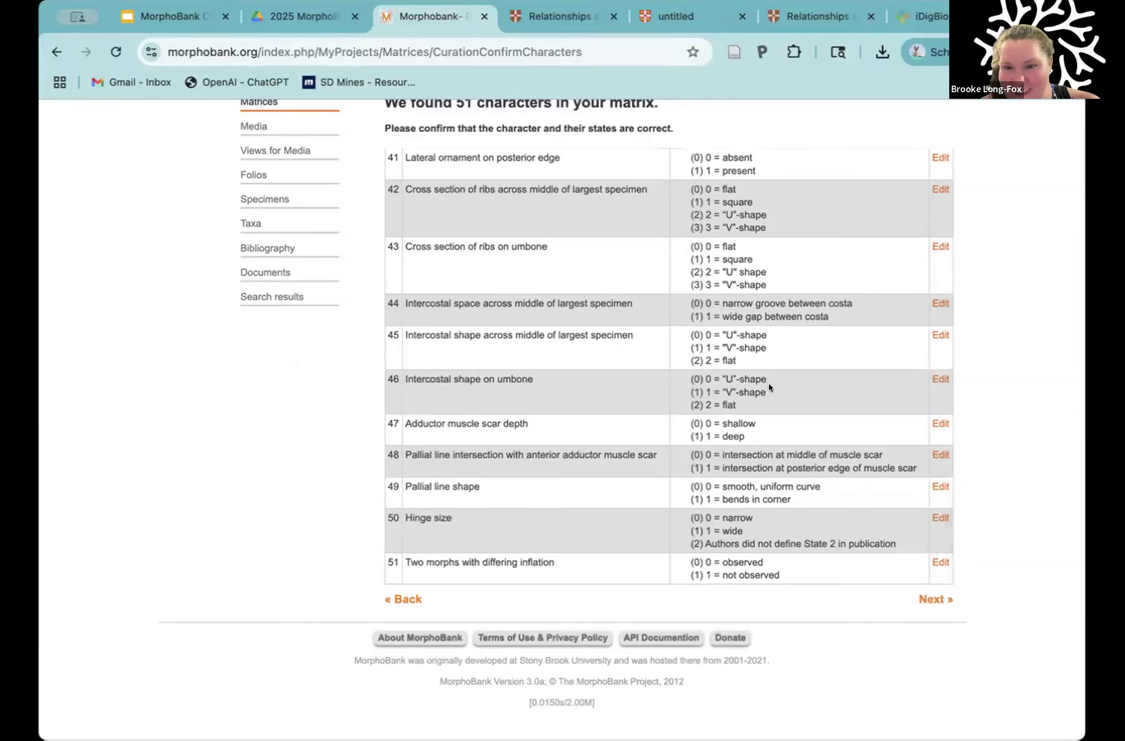
Step: Review the full character list from Size to Two morphs with differing inflation, and proceed to the taxa confirmation
scroll(768, 383, up, 15)
scroll(767, 383, up, 15)
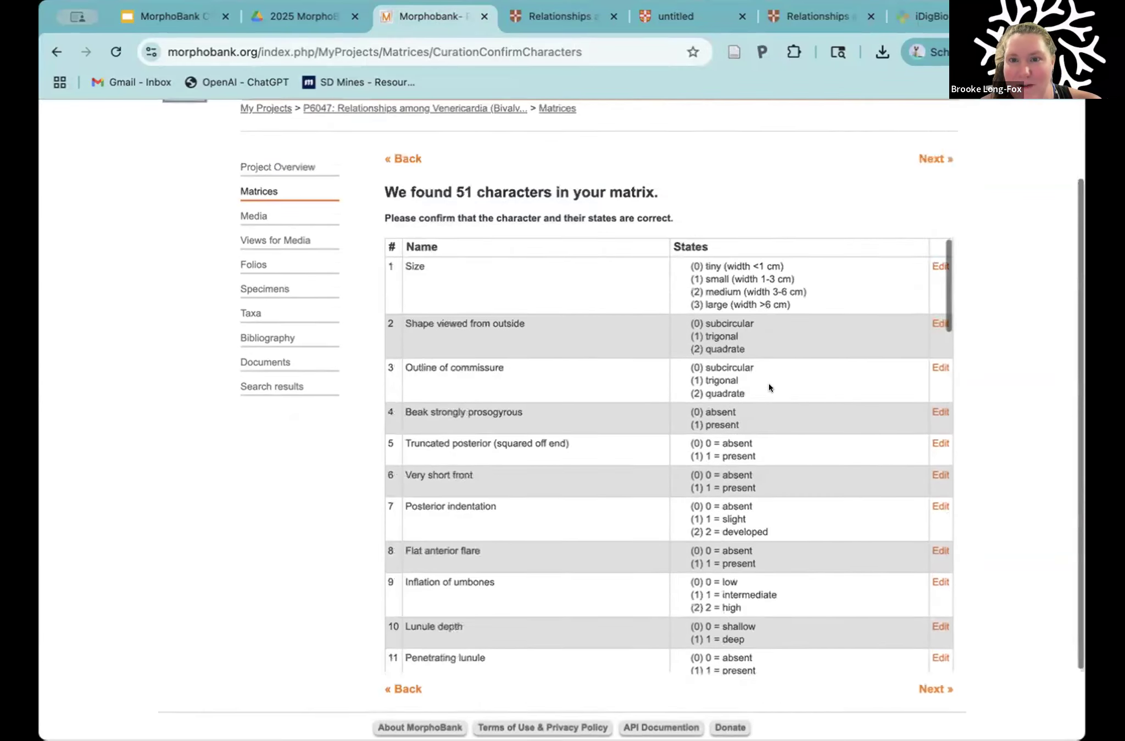
scroll(768, 383, down, 2)
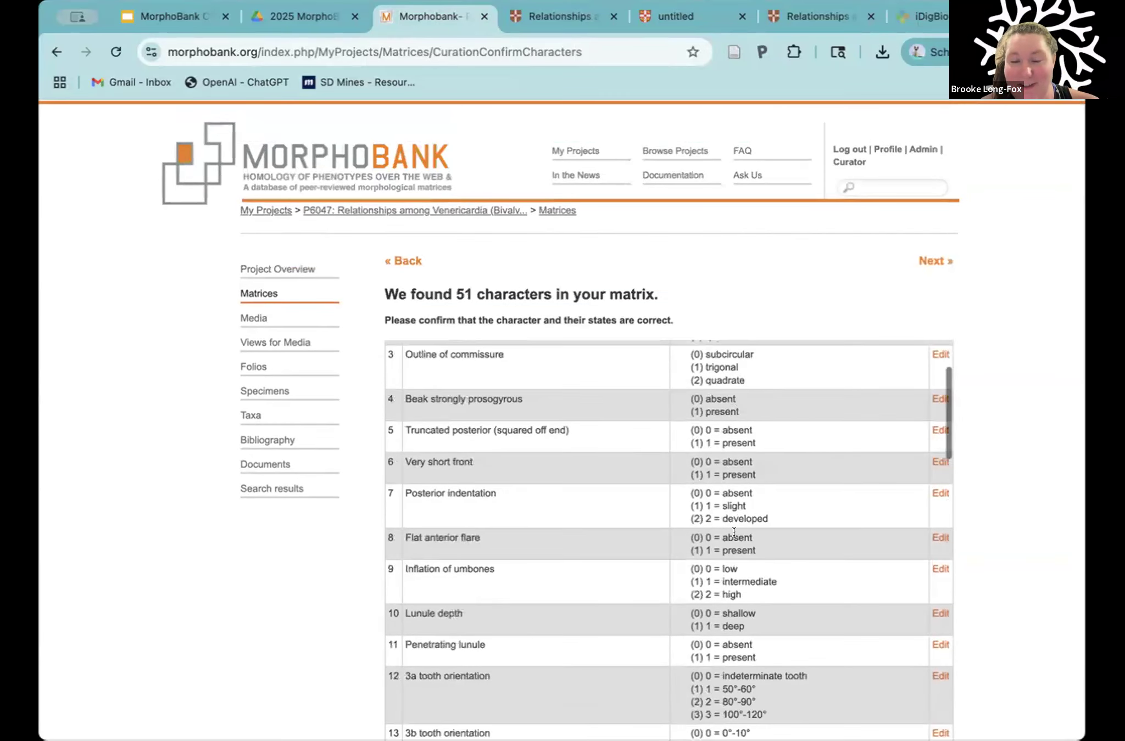
scroll(734, 531, down, 7)
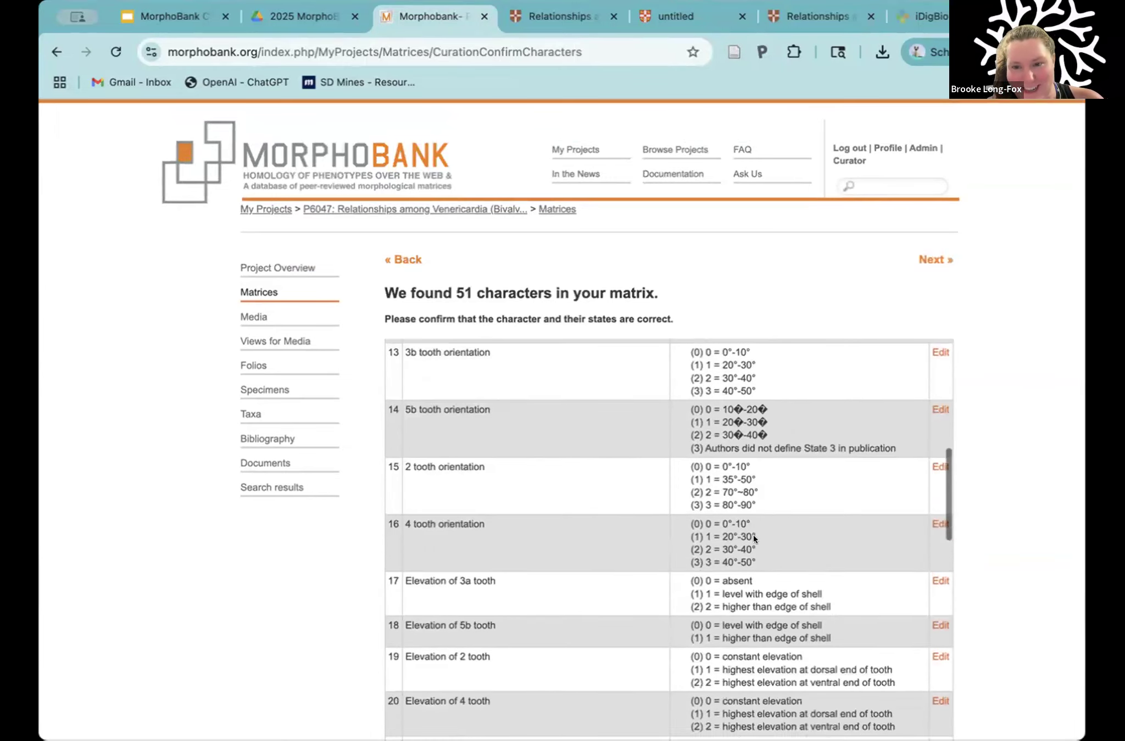
scroll(785, 544, down, 15)
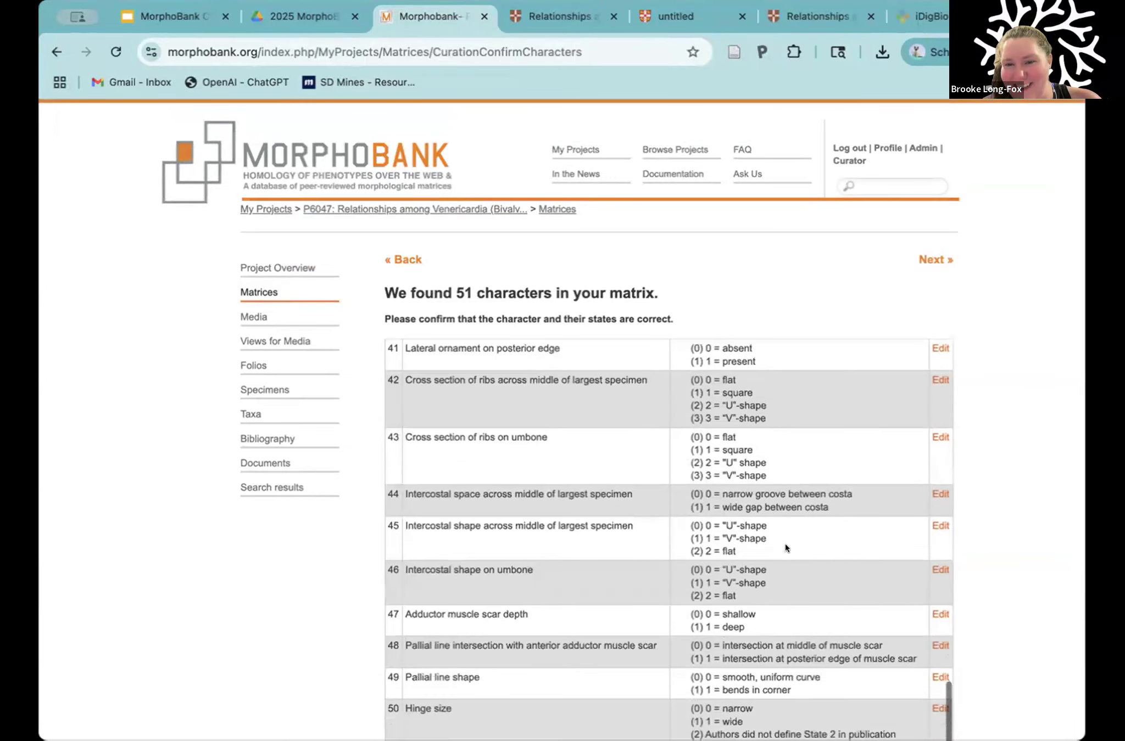
scroll(784, 544, down, 5)
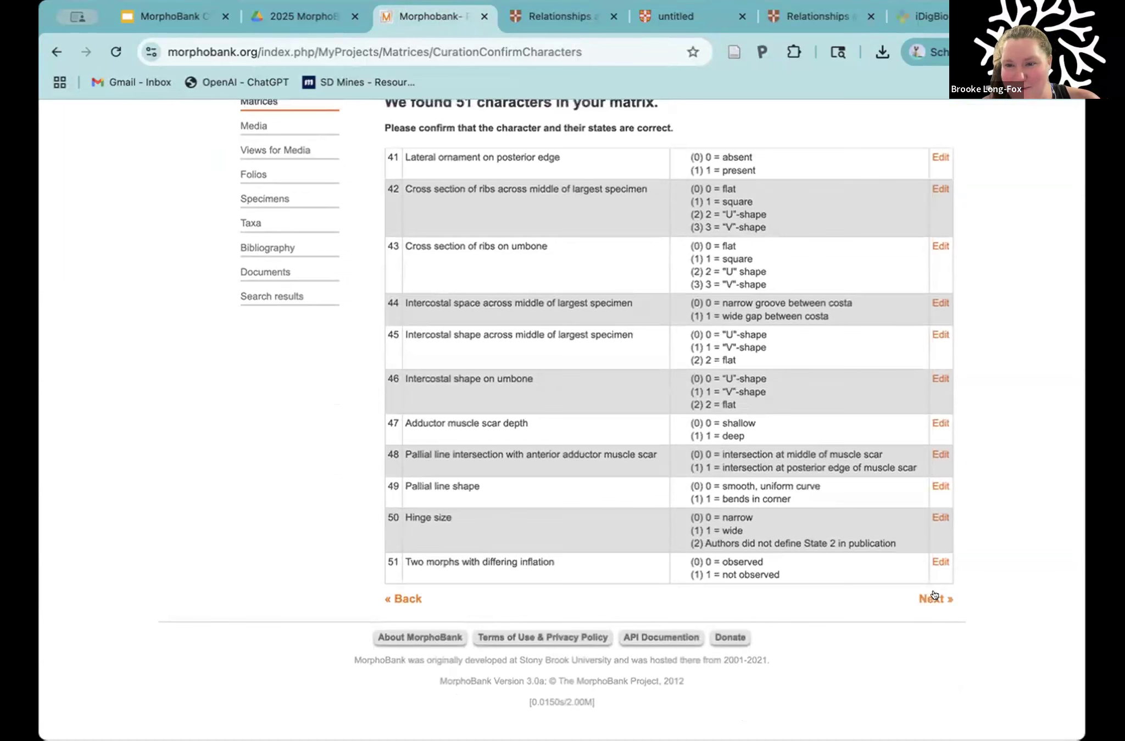
click(934, 596)
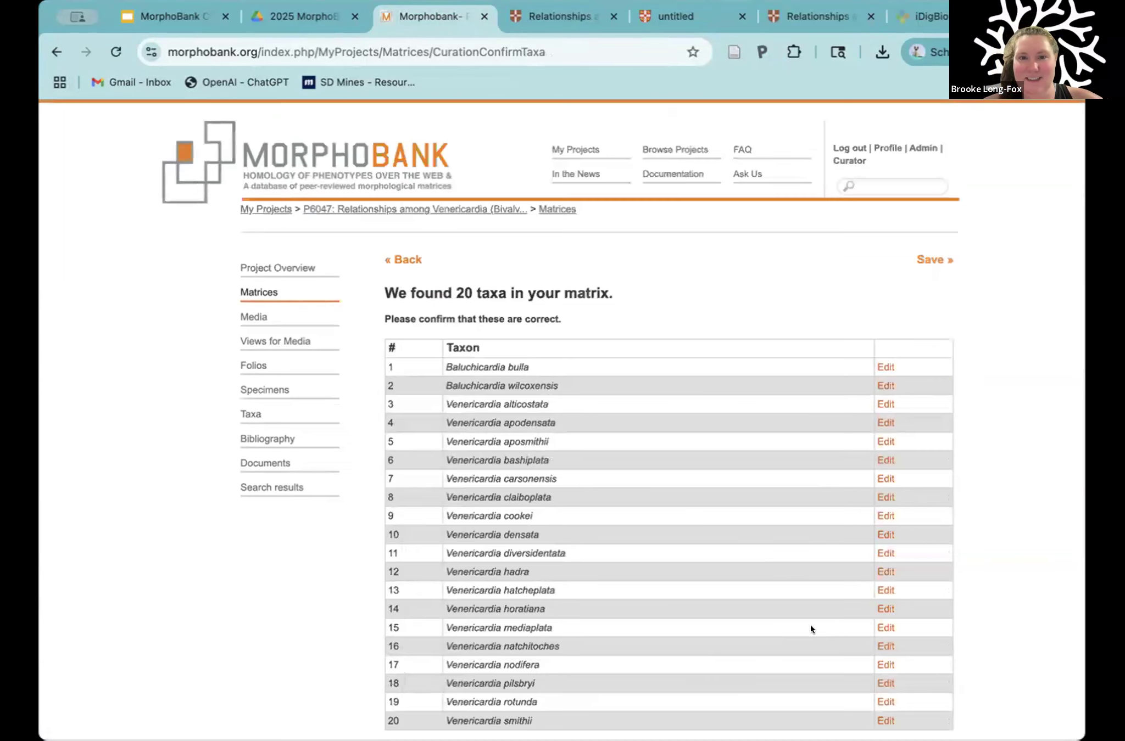
Step: Check the list of taxa found in the matrix against the article's Table 2, and save the matrix
scroll(665, 201, down, 3)
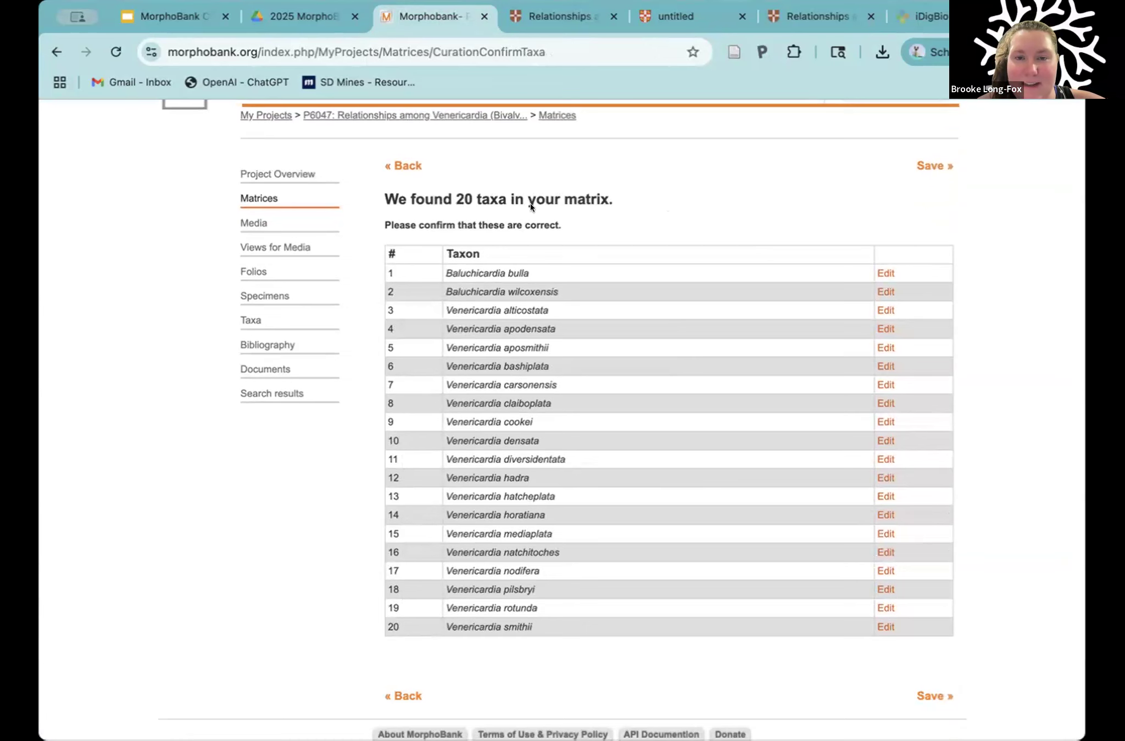
scroll(519, 222, down, 1)
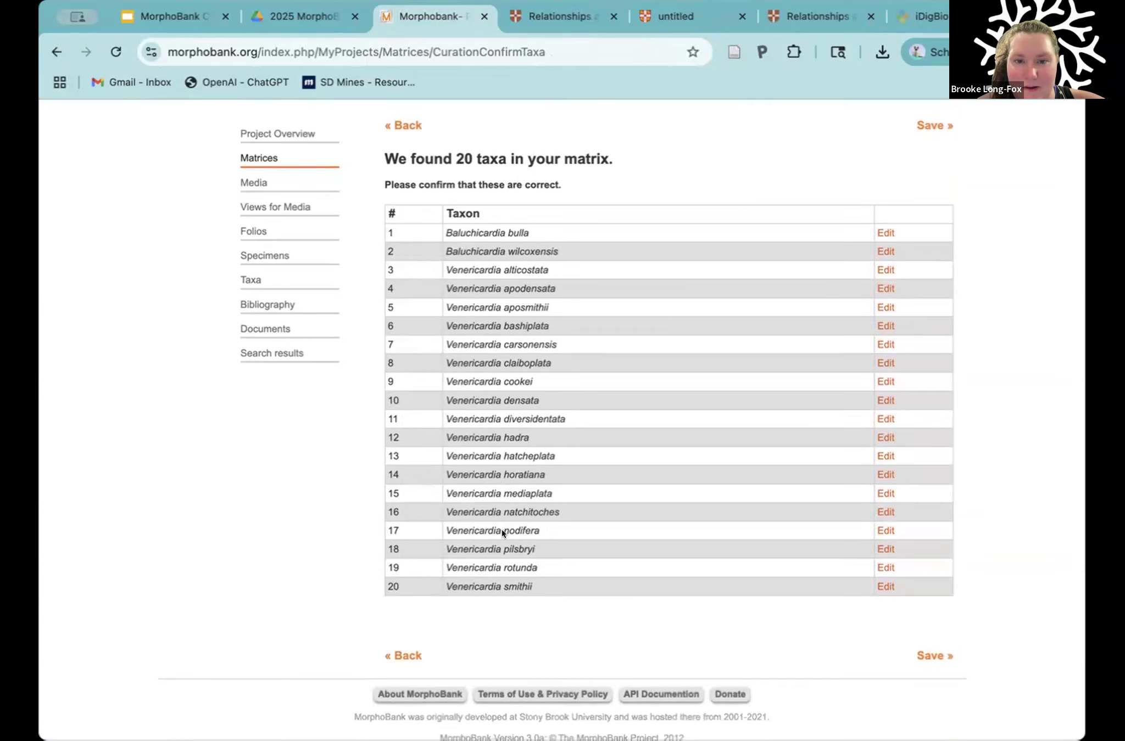
click(568, 12)
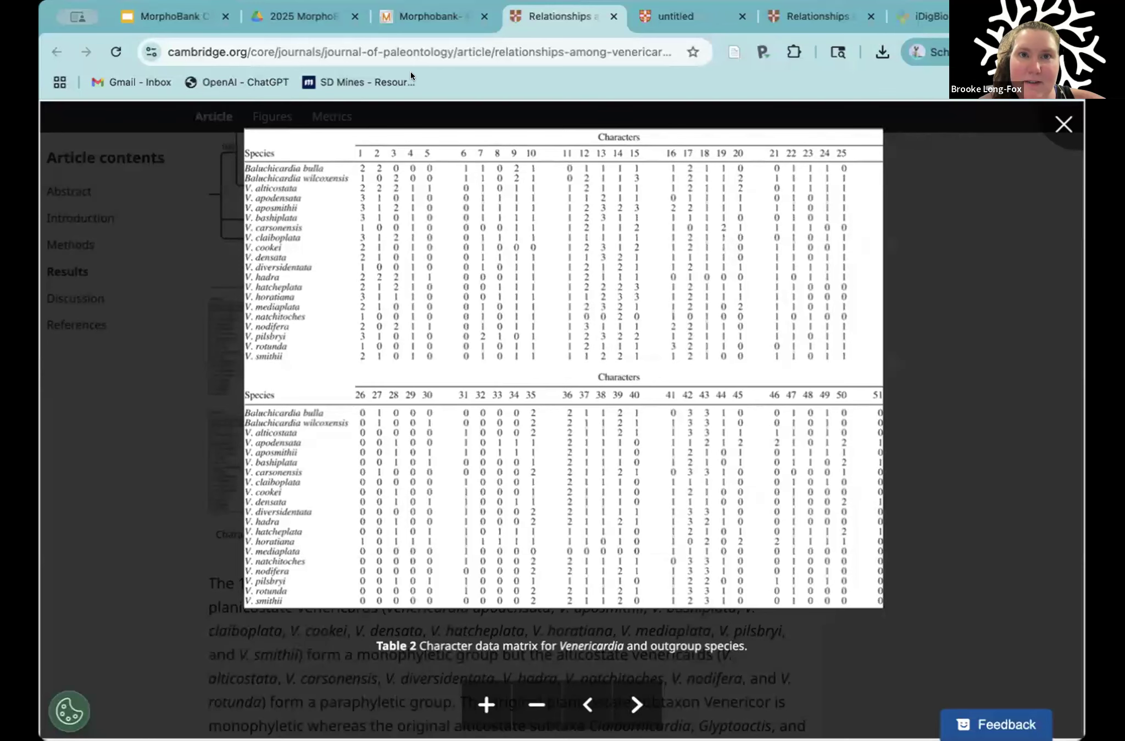
click(417, 20)
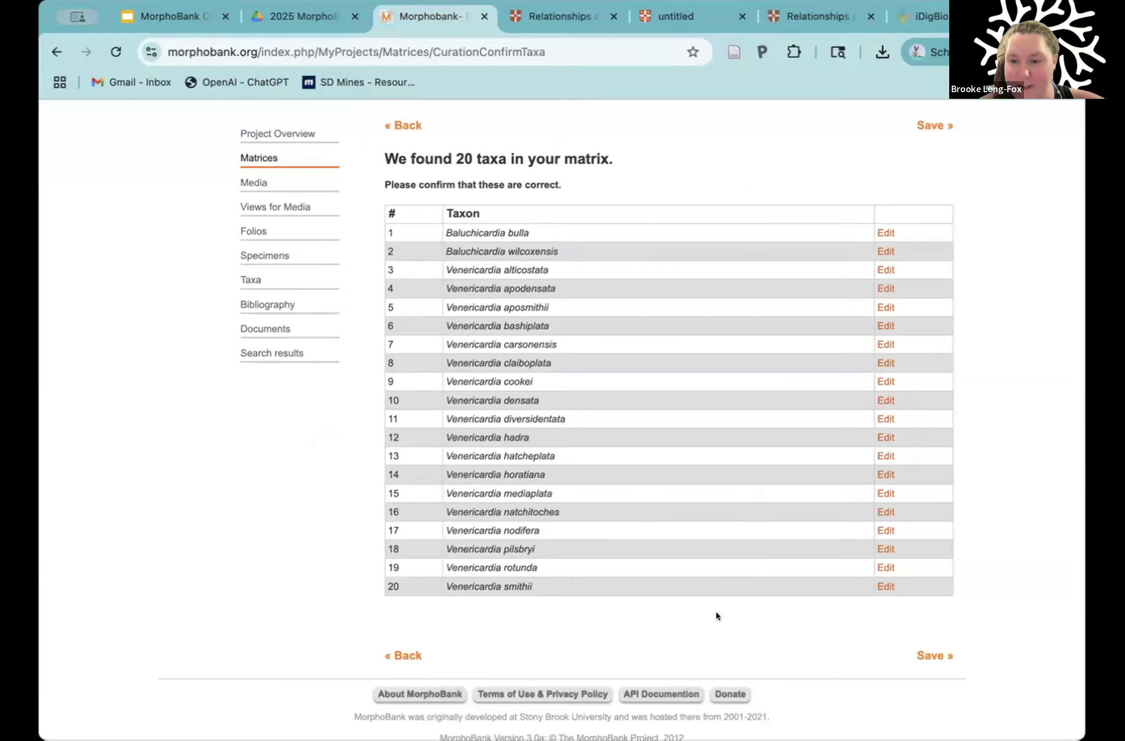
scroll(758, 606, down, 1)
click(936, 626)
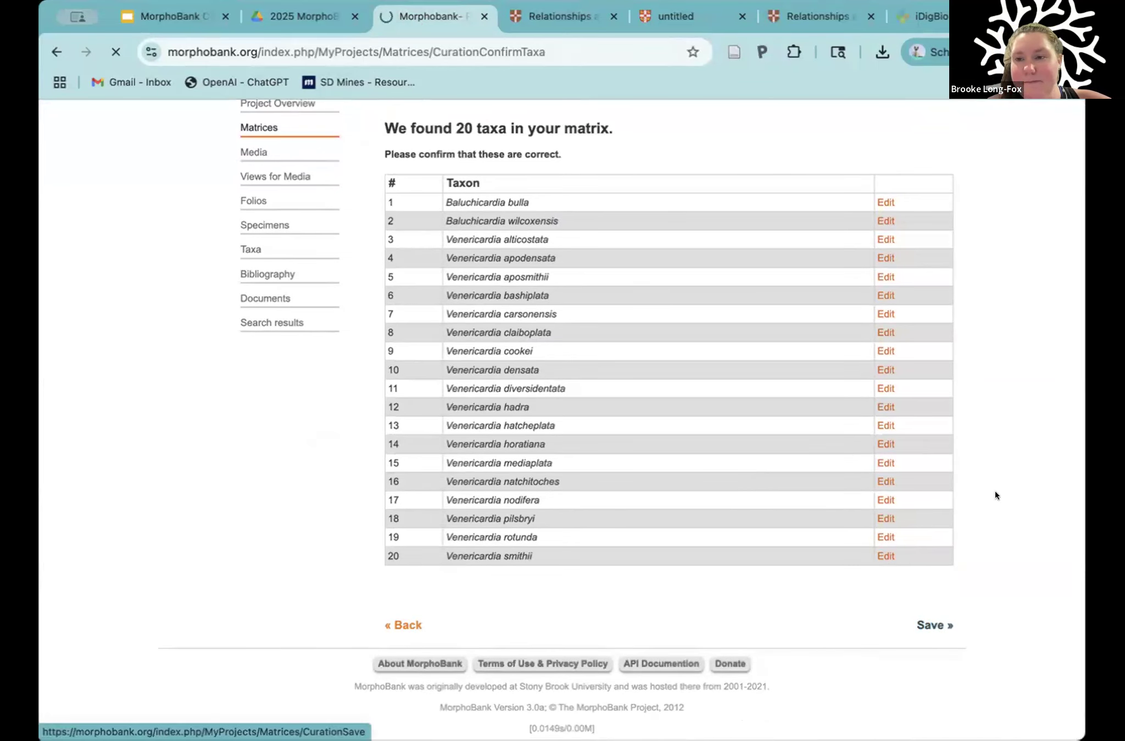
Step: Examine the summary of the Test matrix in the project's list of matrices
scroll(997, 466, down, 5)
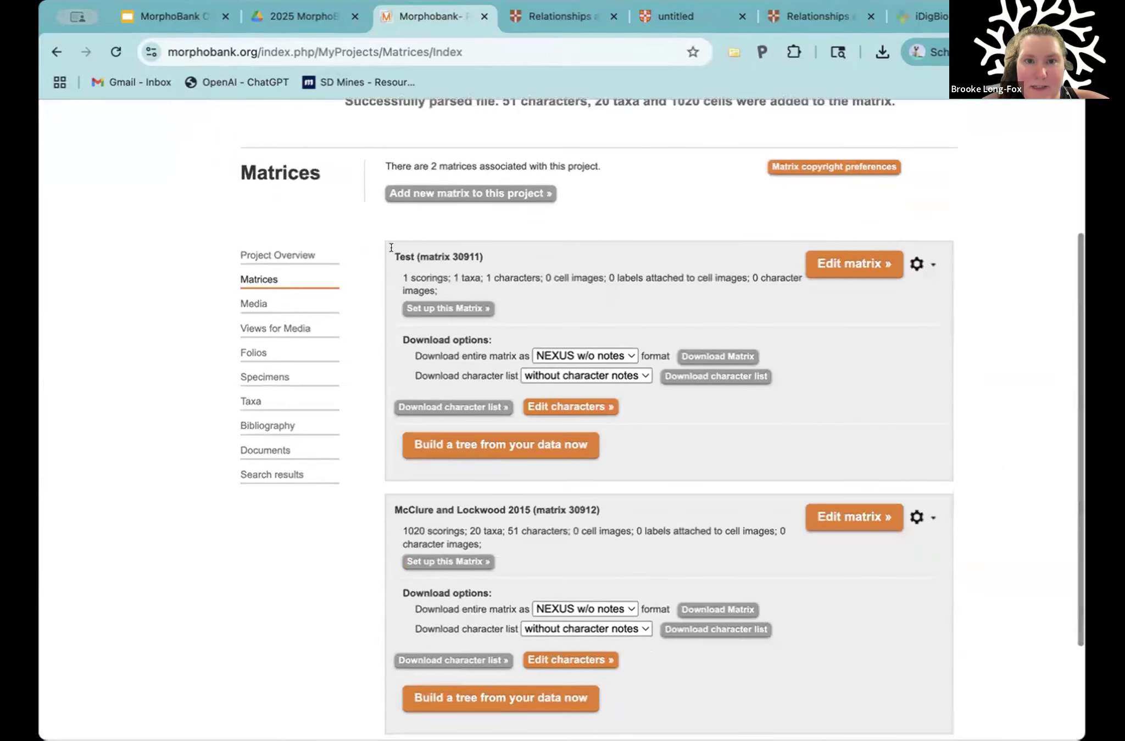
drag(395, 257, 483, 273)
click(455, 275)
double_click(523, 270)
click(436, 272)
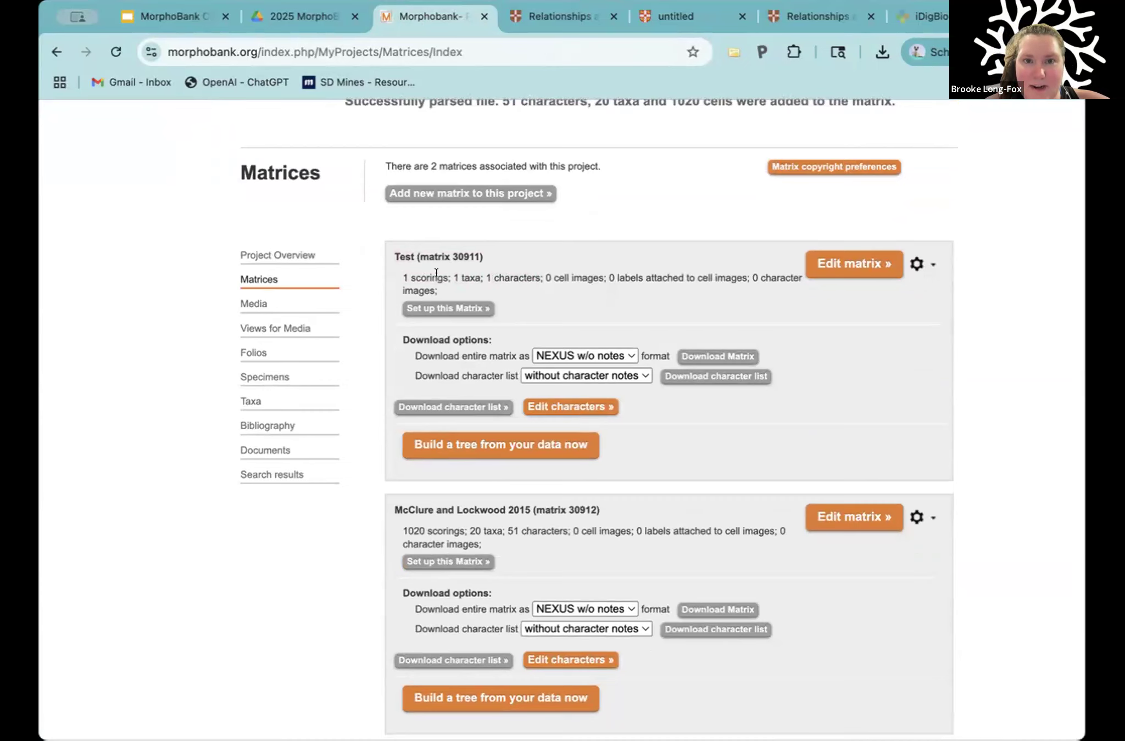
drag(401, 272, 454, 275)
click(491, 268)
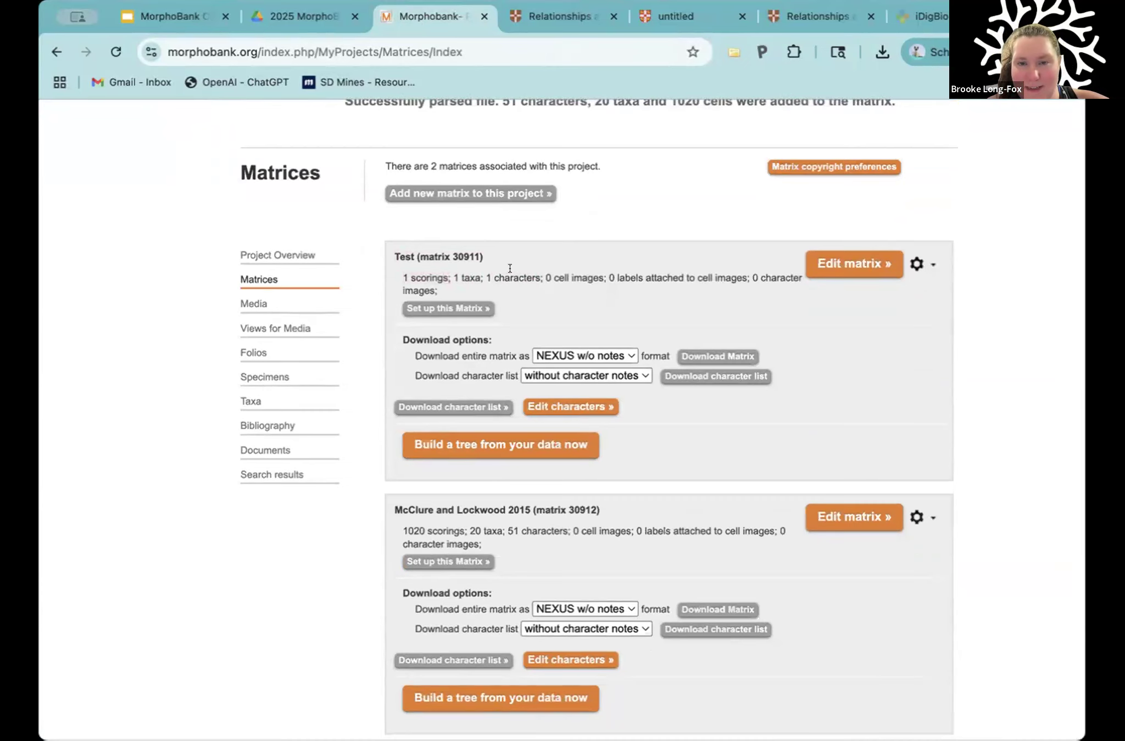
Step: Examine the McClure and Lockwood 2015 matrix entry, including its name and its scoring, taxa and character totals
scroll(510, 268, down, 2)
scroll(647, 202, down, 1)
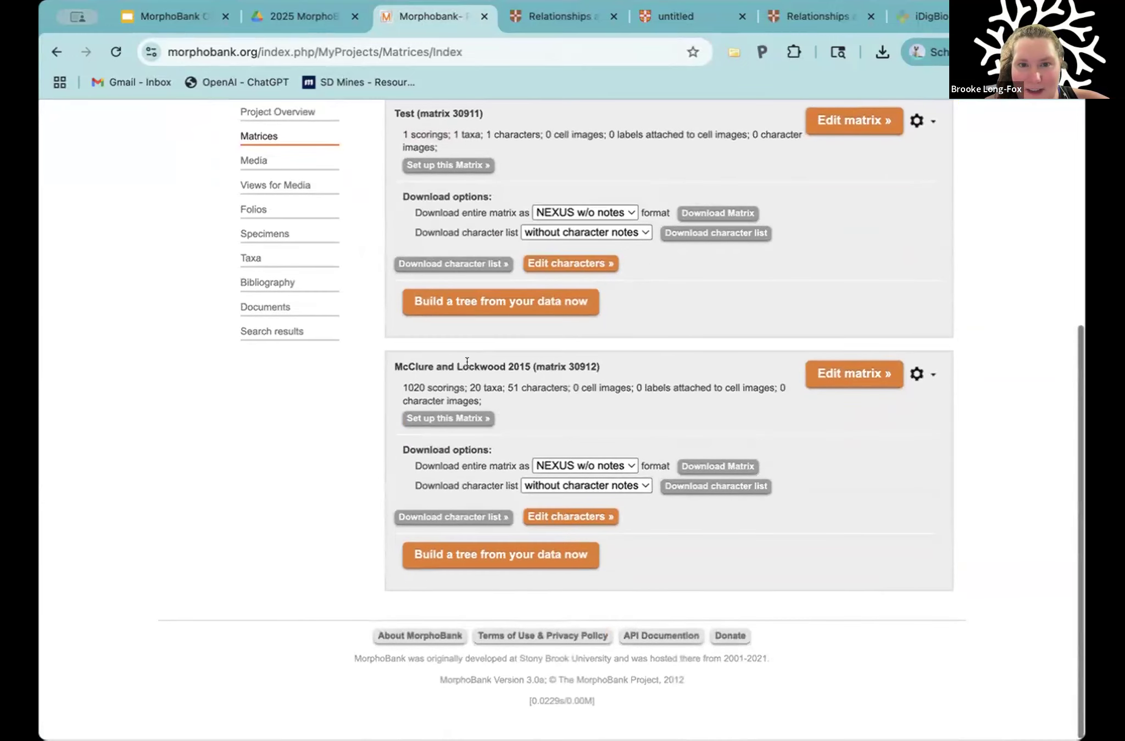
drag(394, 367, 595, 366)
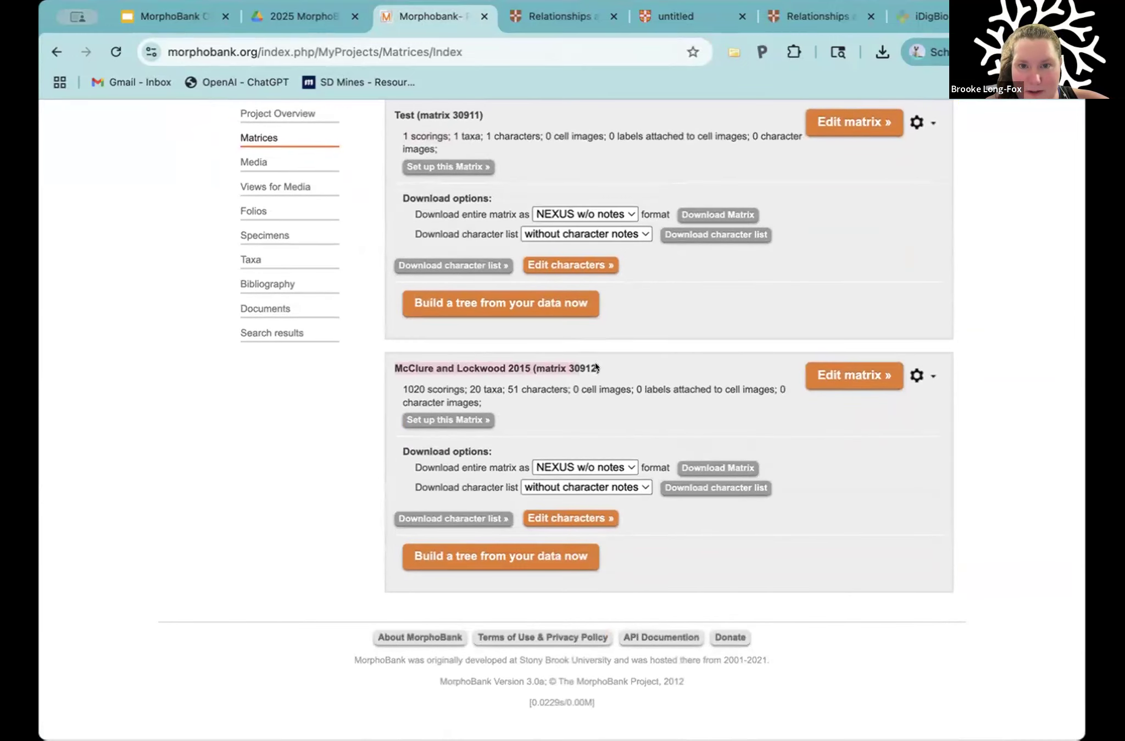
click(448, 377)
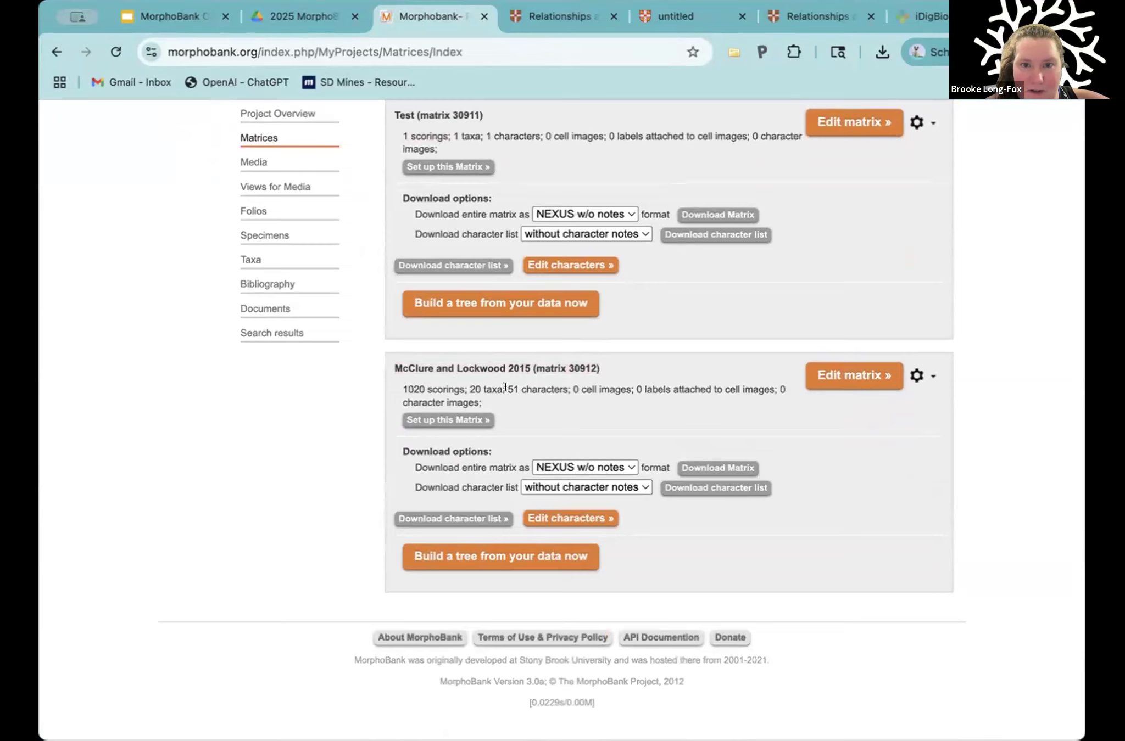
drag(469, 389, 572, 381)
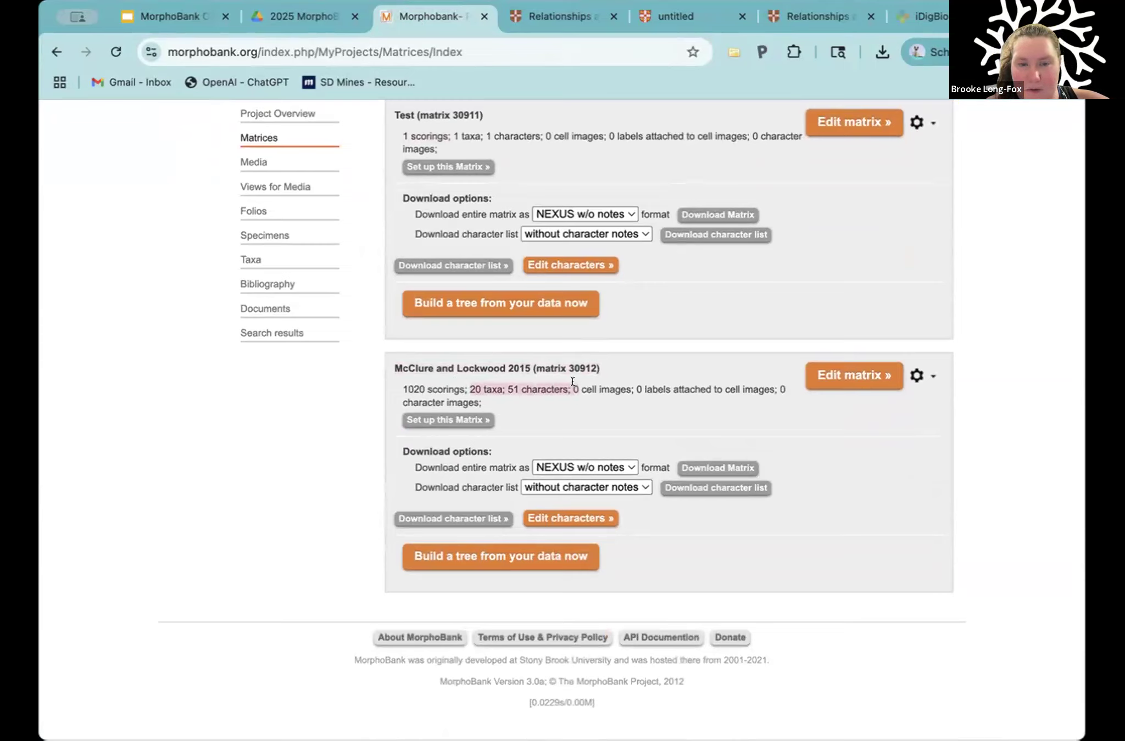
click(439, 390)
double_click(446, 389)
drag(396, 389, 397, 389)
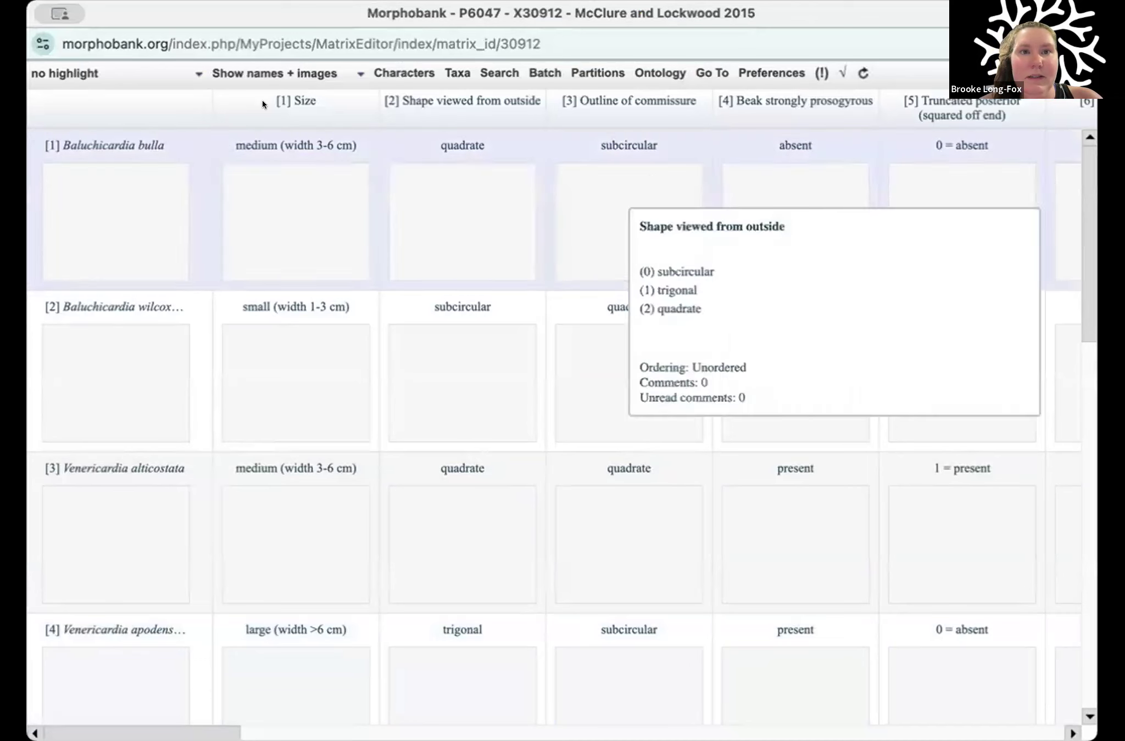
Step: Display the McClure and Lockwood 2015 matrix as numbers only and look over its characters, state definitions and scores
click(294, 71)
click(295, 99)
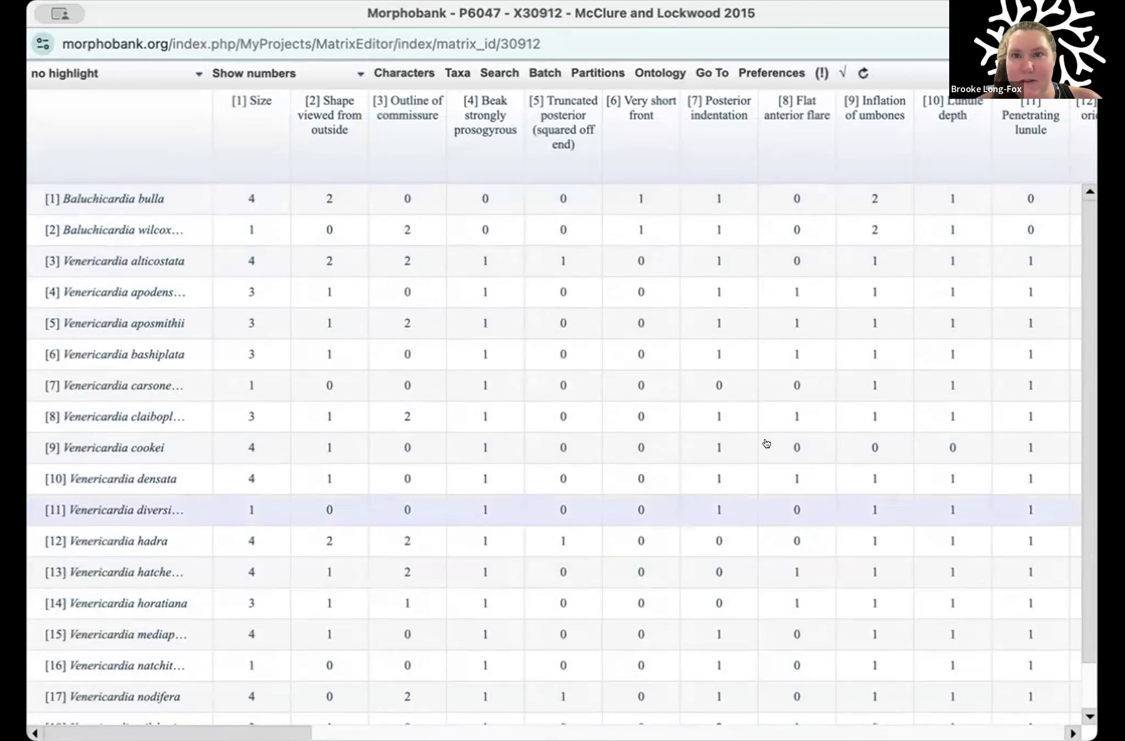
mouse_move(242, 101)
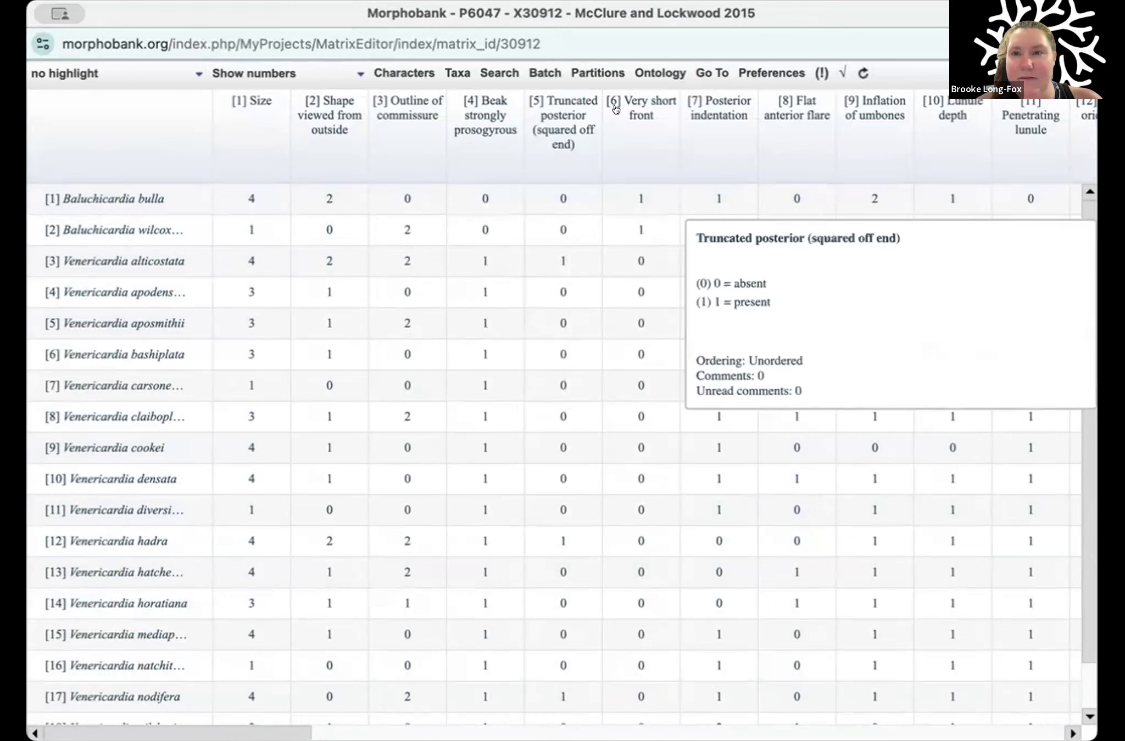
scroll(611, 434, down, 1)
scroll(612, 435, right, 1)
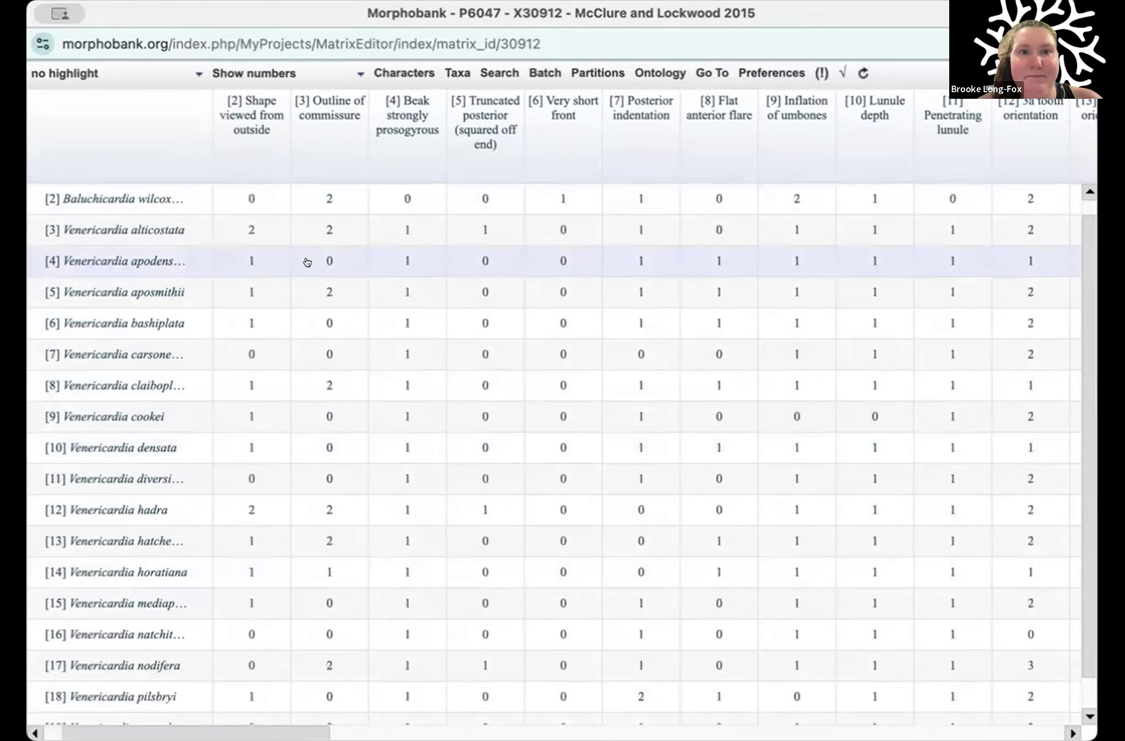
scroll(307, 262, up, 1)
scroll(307, 263, left, 1)
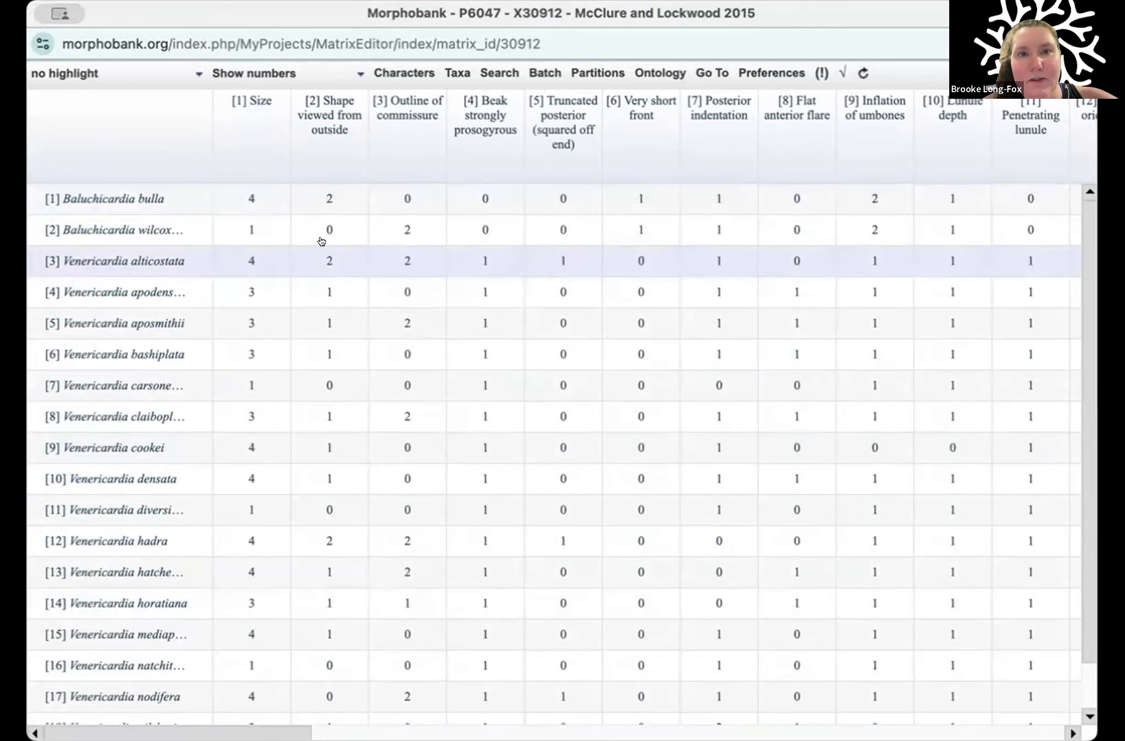
Step: Display numbers with images, and inspect the scoring and media of the Baluchicardia wilcoxensis Size cell
click(326, 67)
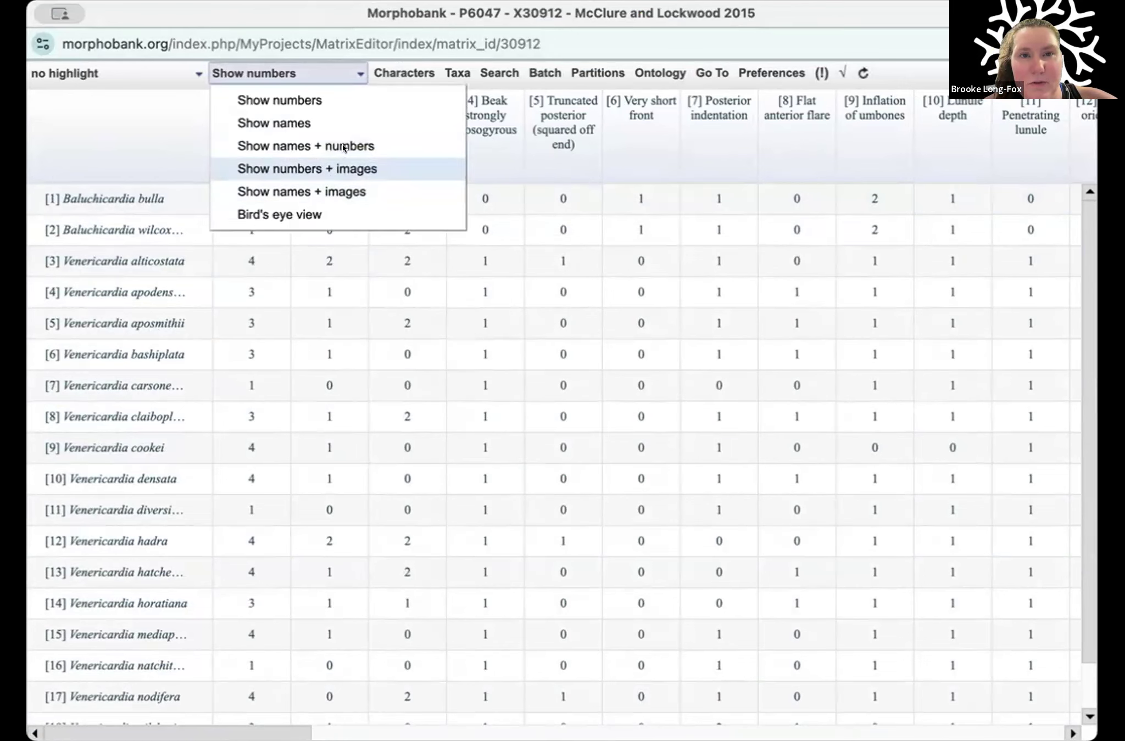
click(373, 164)
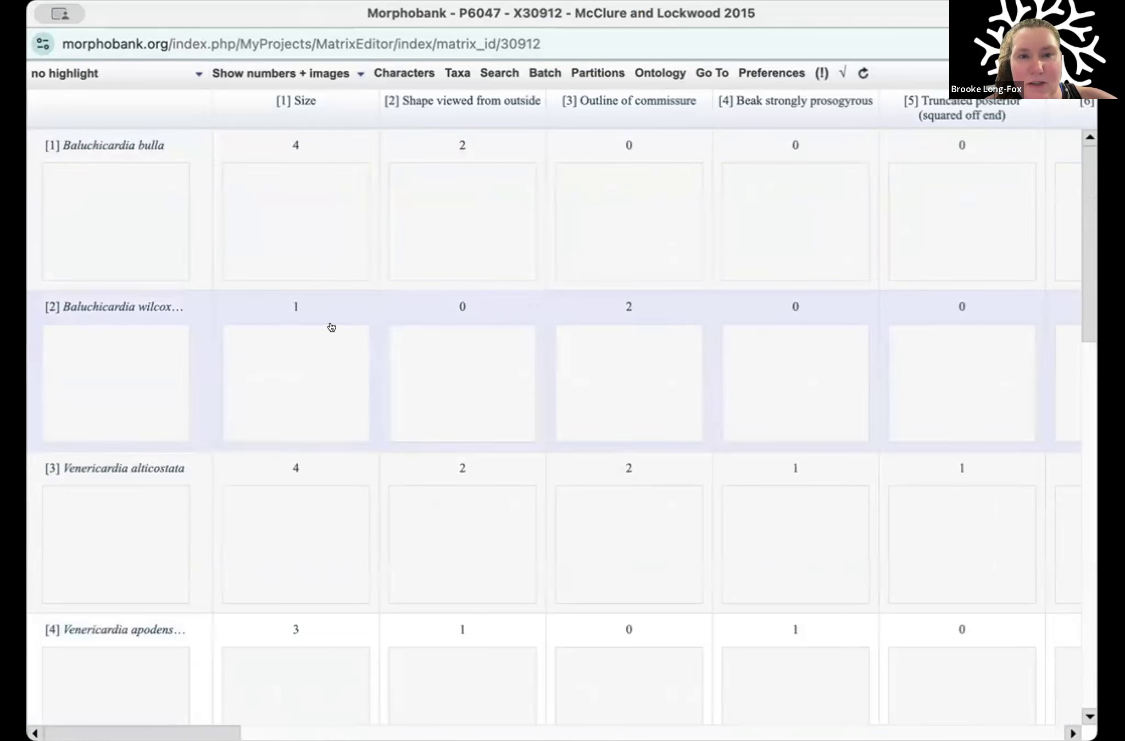
double_click(316, 383)
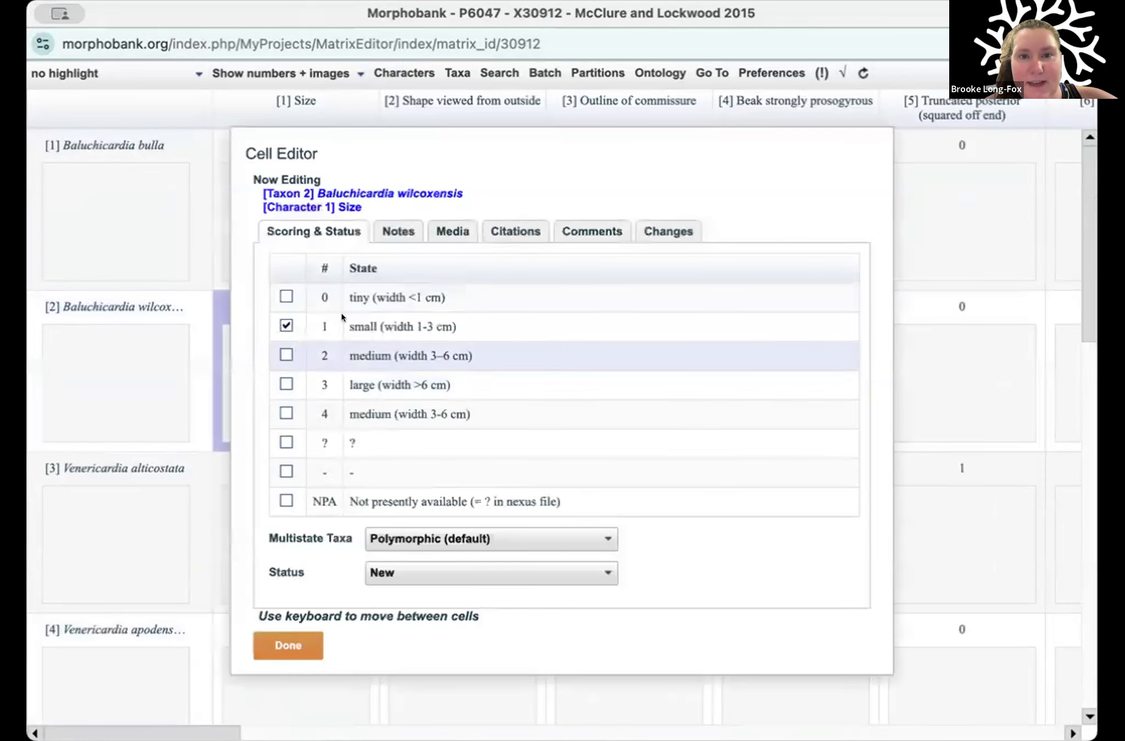
click(451, 232)
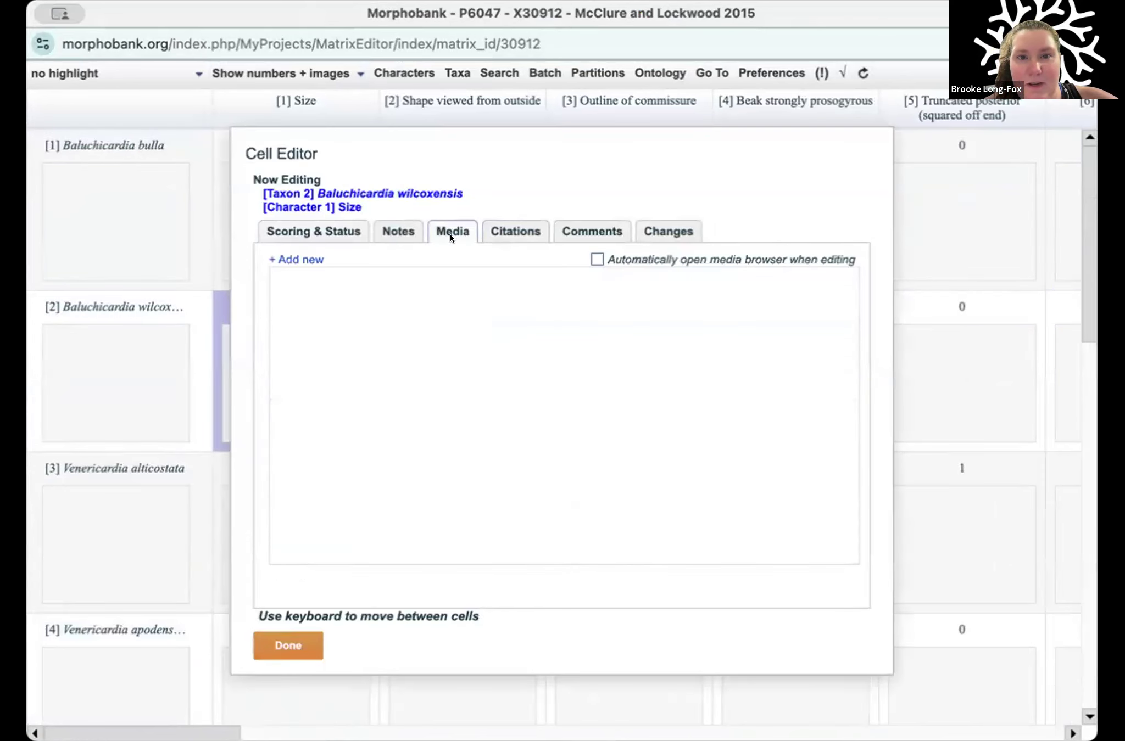
click(281, 645)
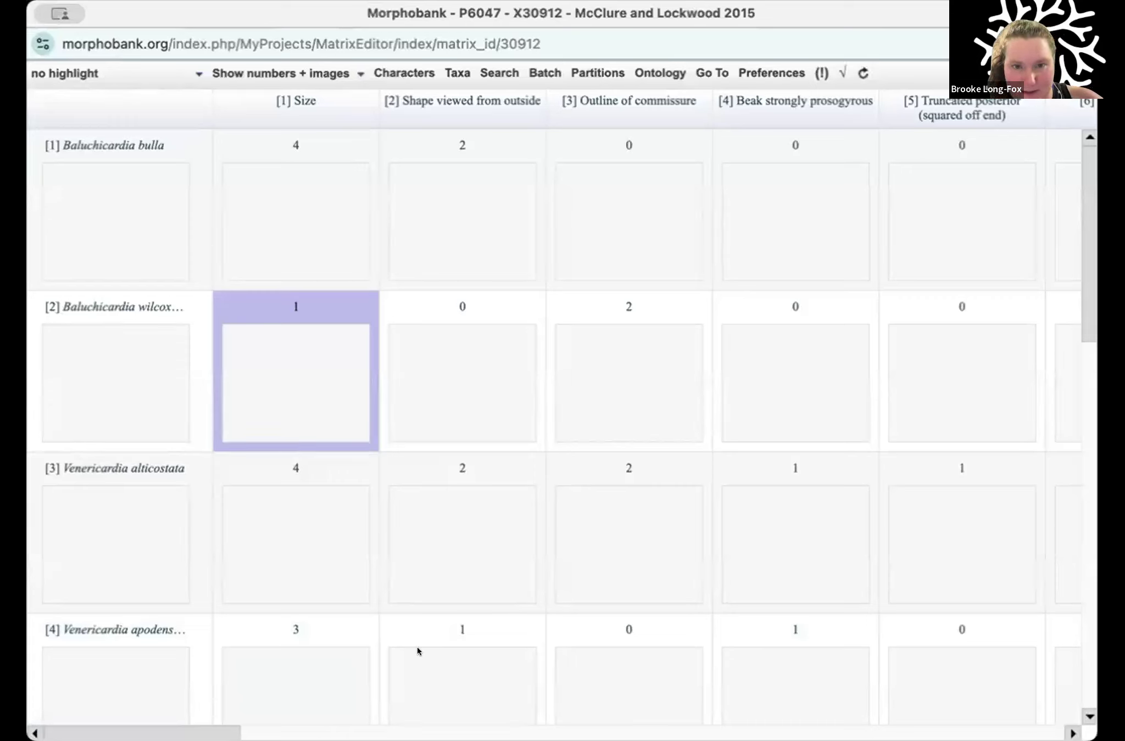
Step: Close the matrix editor and go to the project's Media section
click(42, 13)
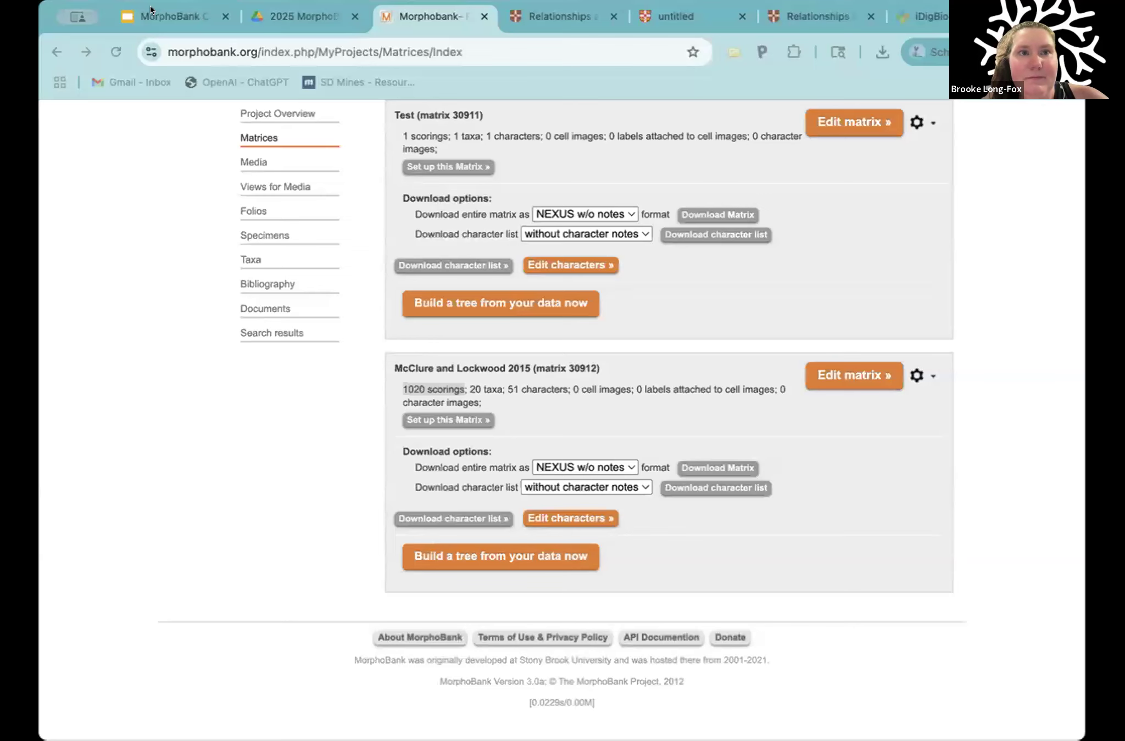
click(219, 360)
scroll(284, 445, up, 5)
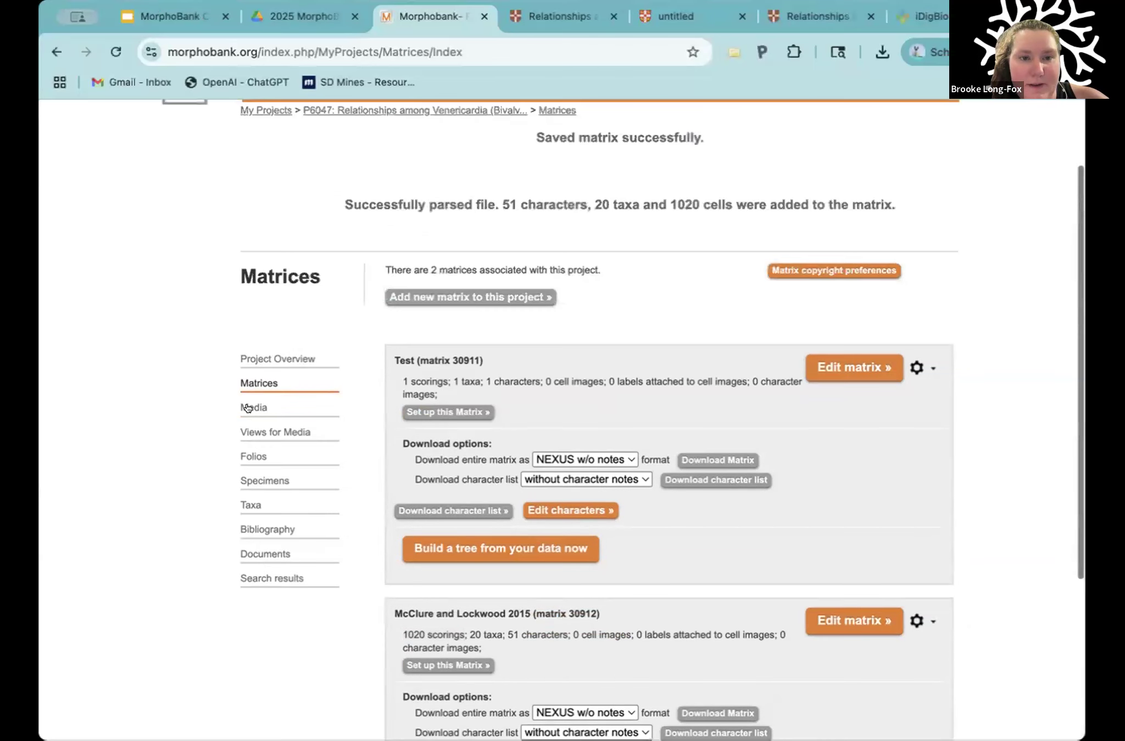
click(254, 409)
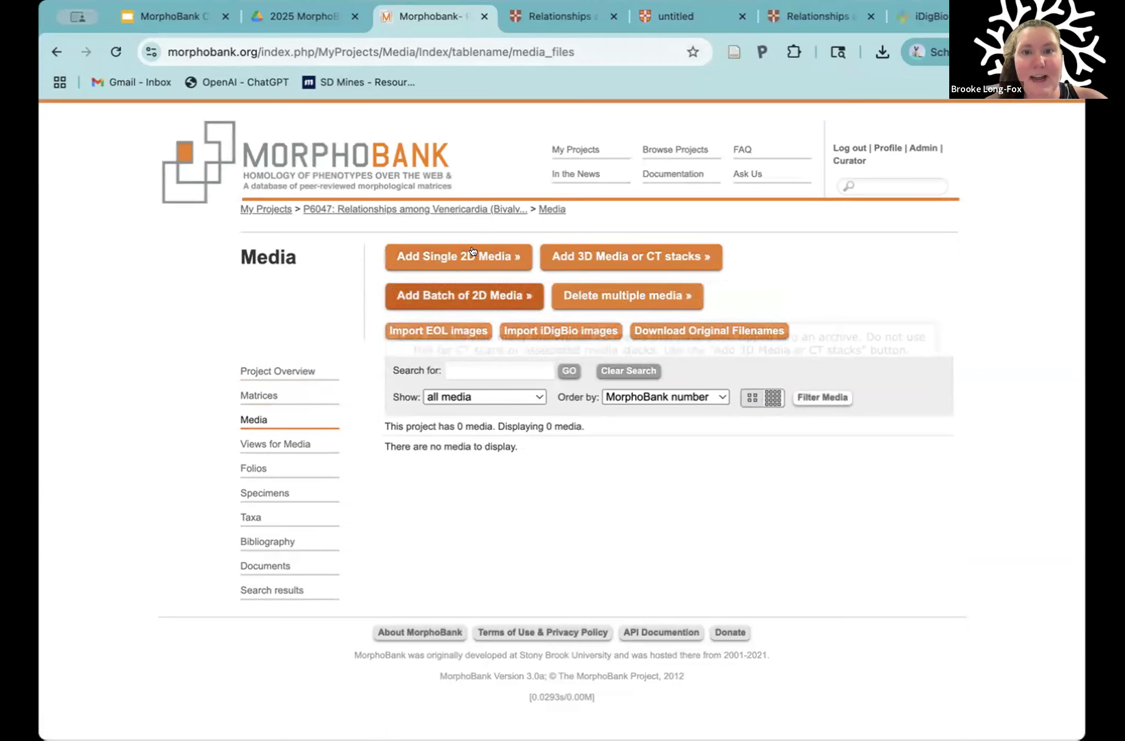
Step: Open the form for adding single 2D media and review its side, specimen, view, copyright, reference, access and status fields
click(418, 252)
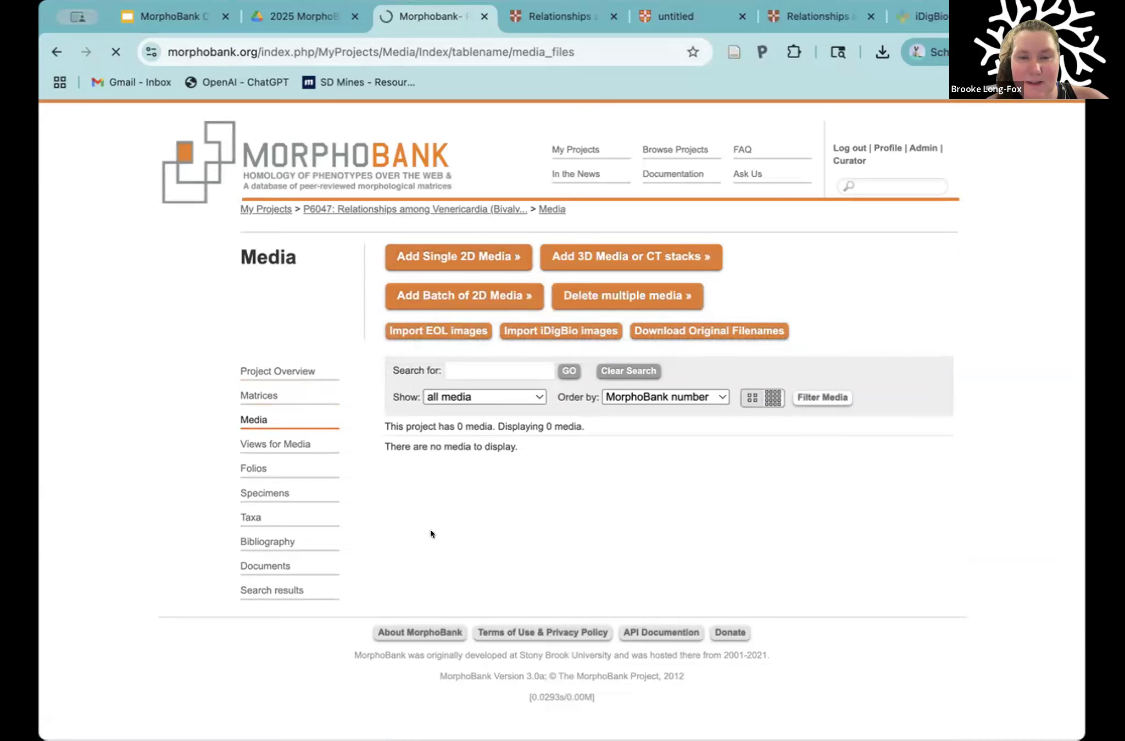
scroll(582, 346, down, 5)
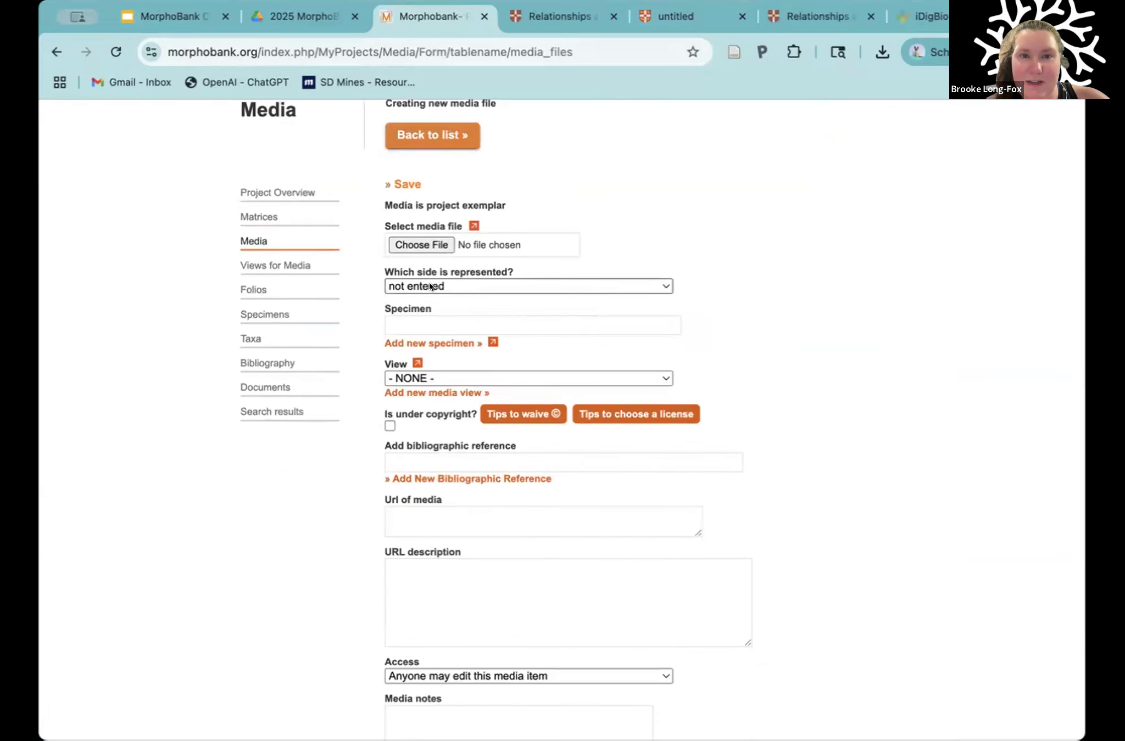
click(429, 286)
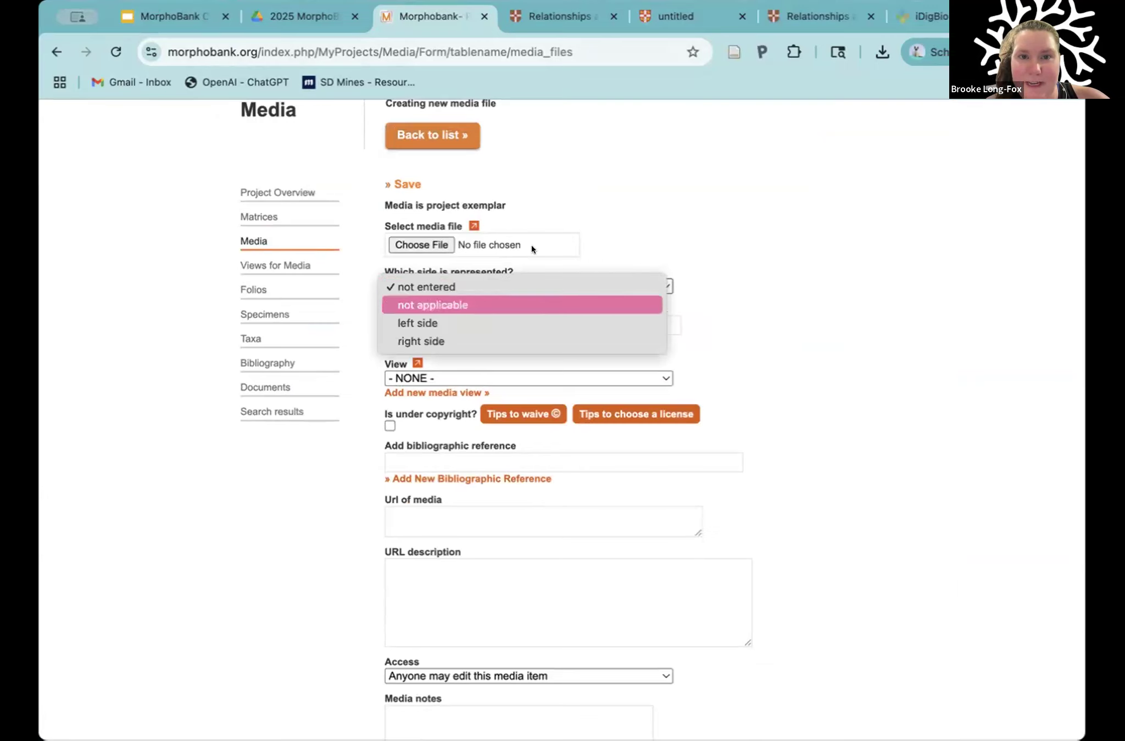
click(625, 239)
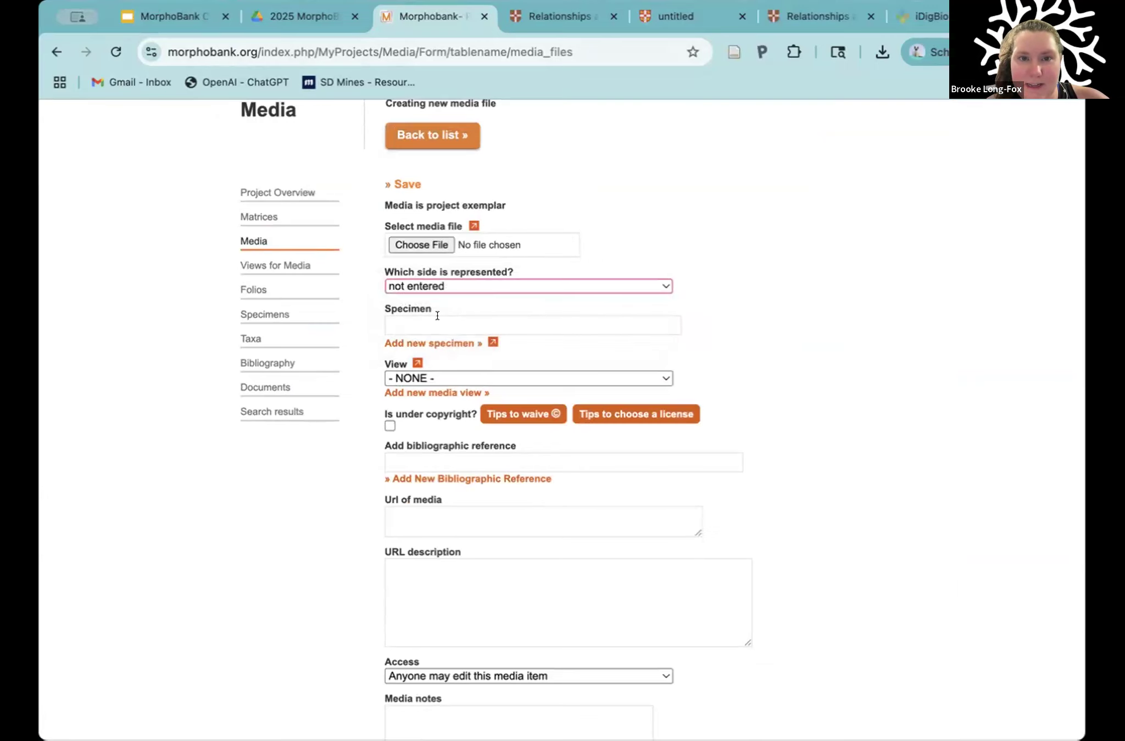
click(438, 324)
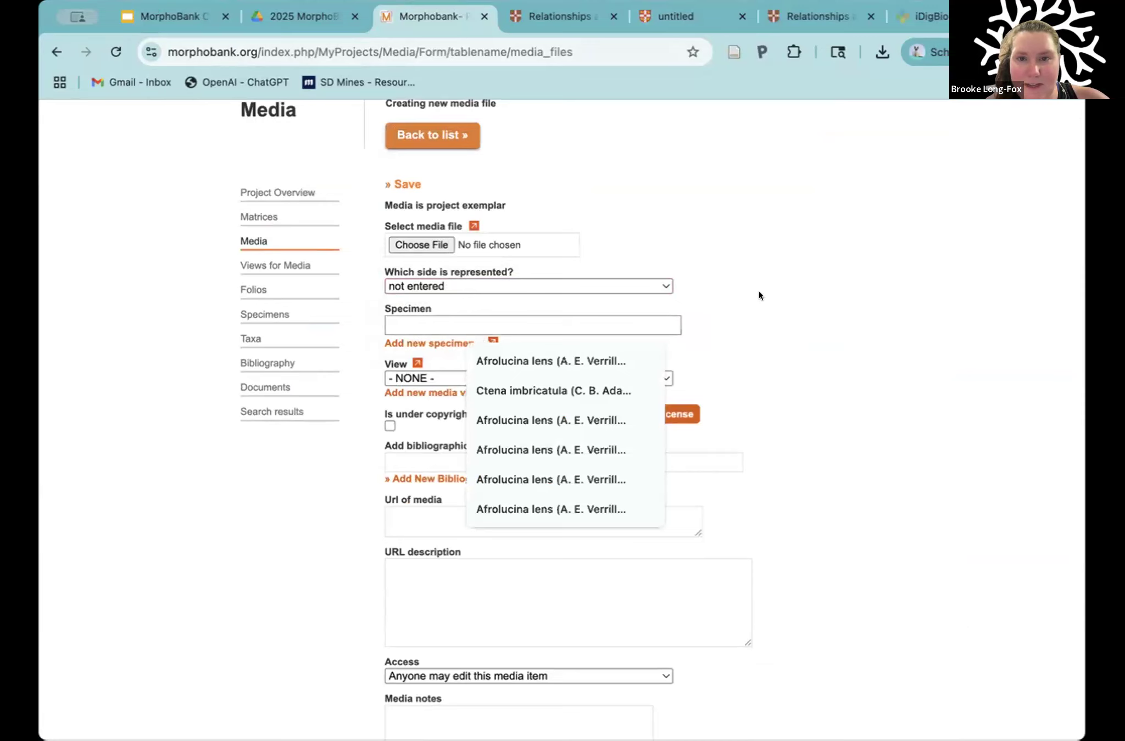
click(744, 308)
scroll(744, 308, down, 3)
click(480, 289)
click(745, 275)
scroll(366, 194, down, 5)
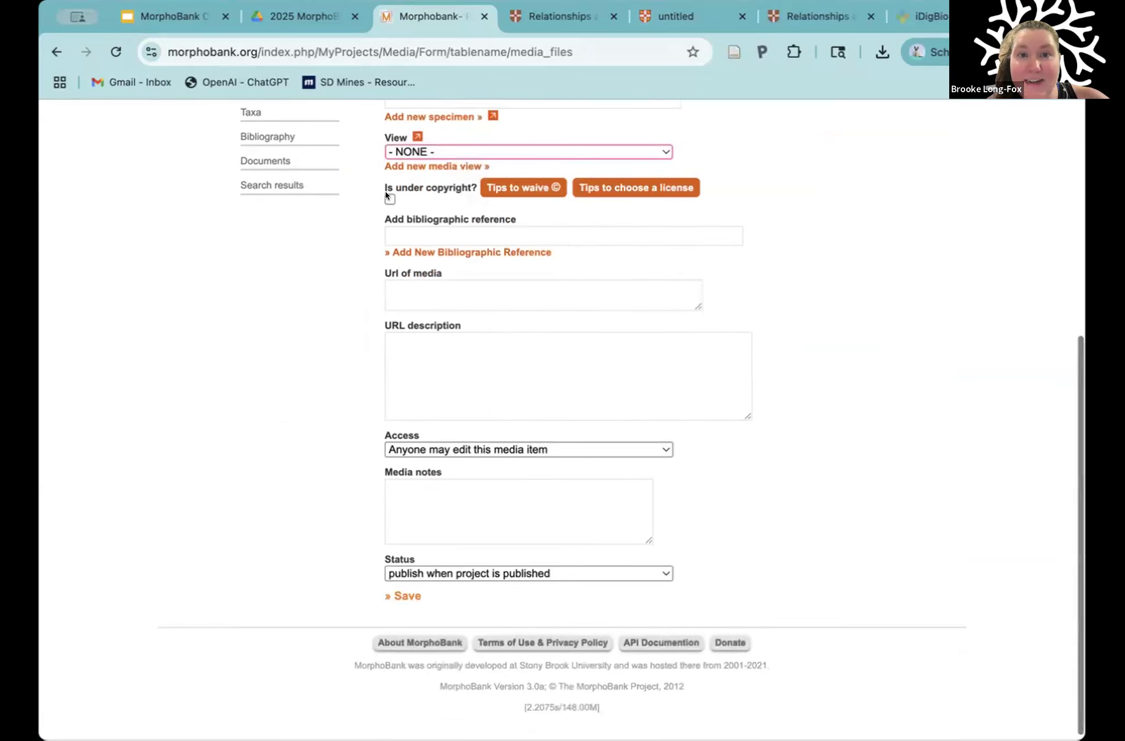
scroll(415, 283, down, 1)
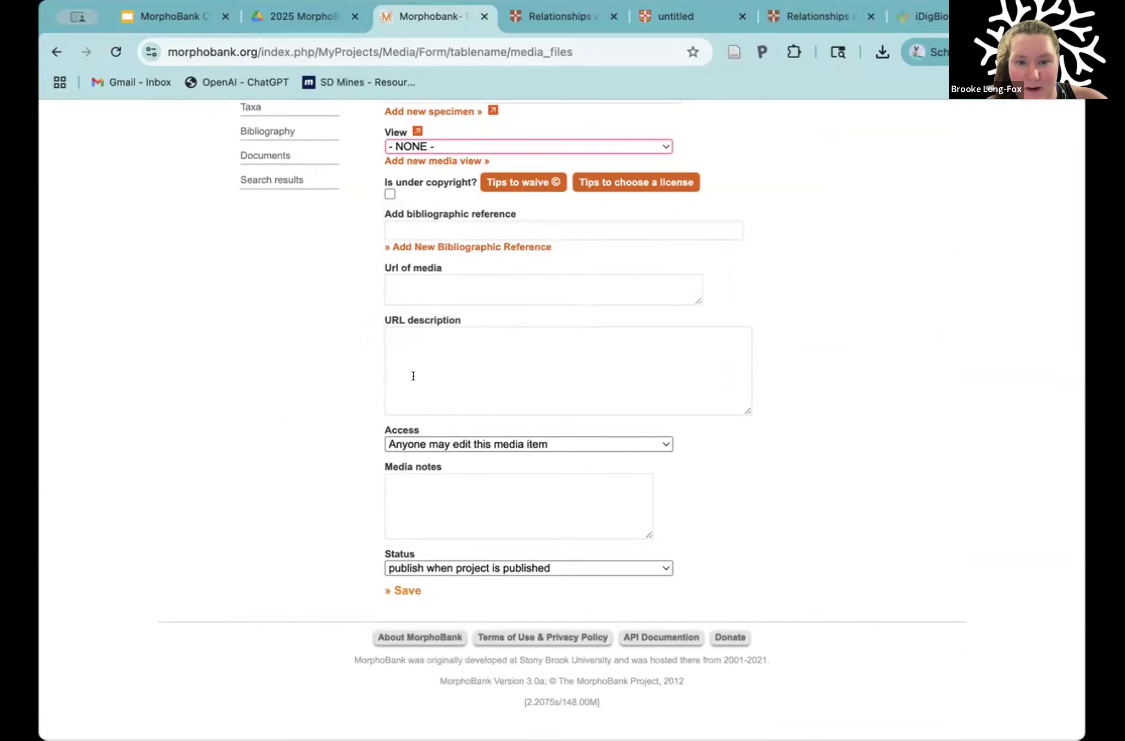
scroll(335, 318, up, 10)
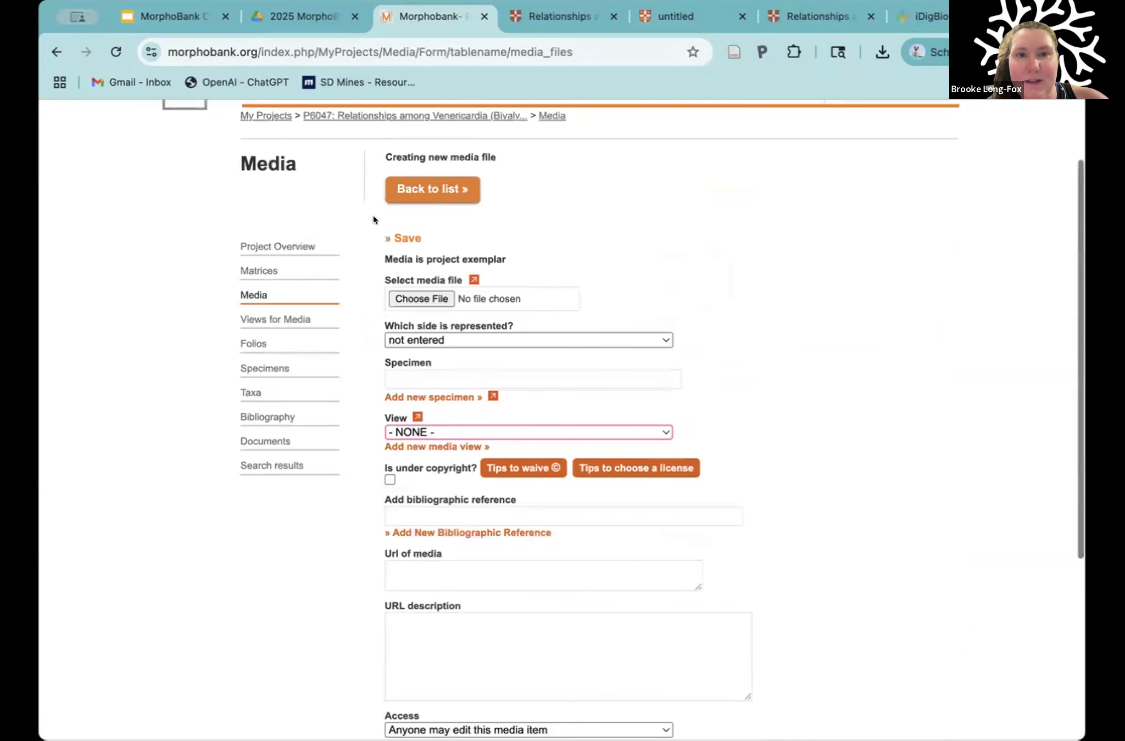
Step: Return to the media list and search iDigBio for images of all the project's taxa
click(407, 193)
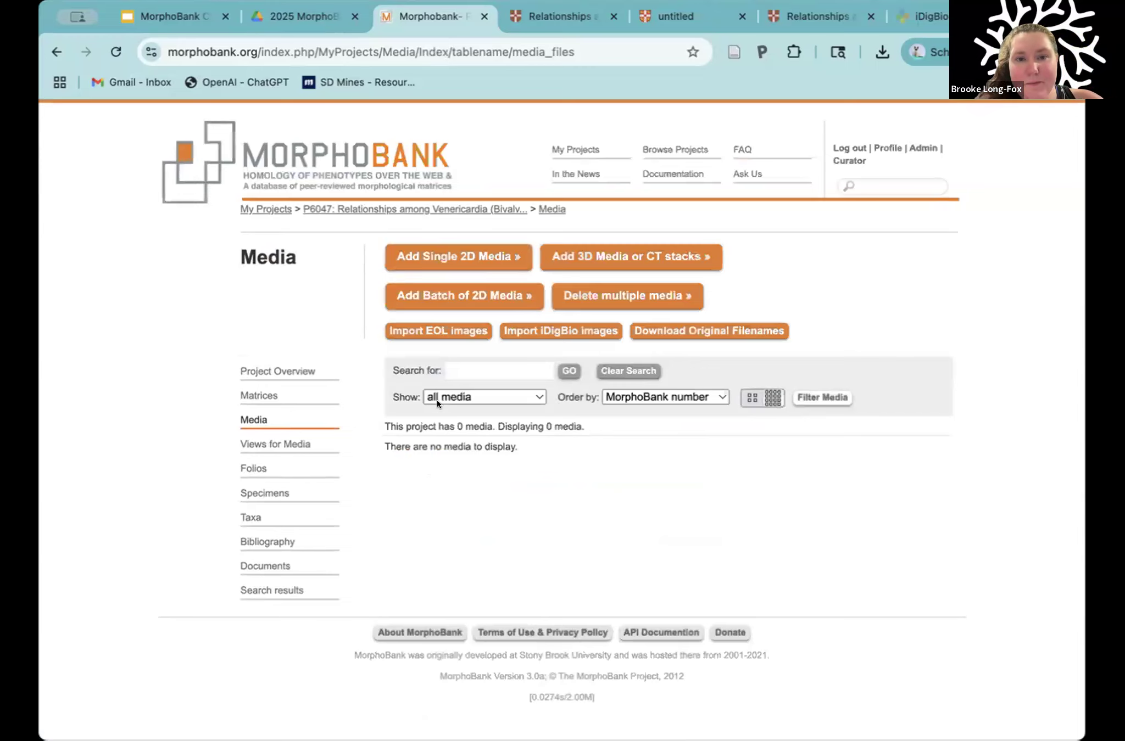
click(546, 330)
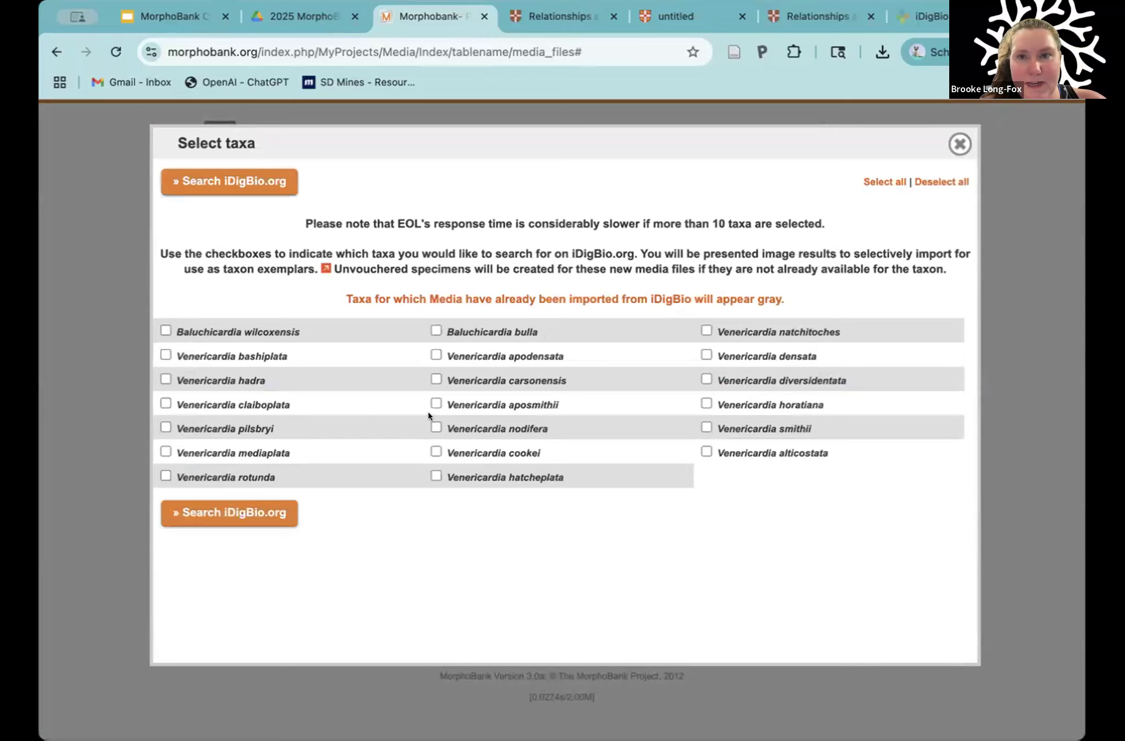
click(873, 182)
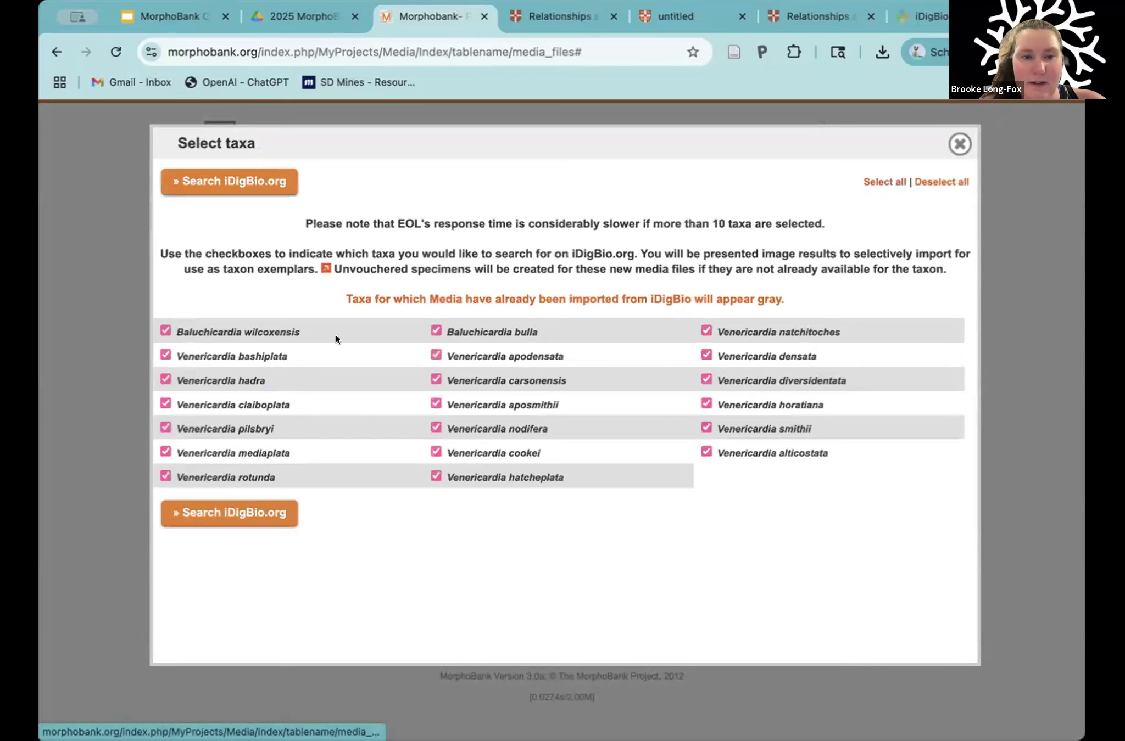
click(223, 512)
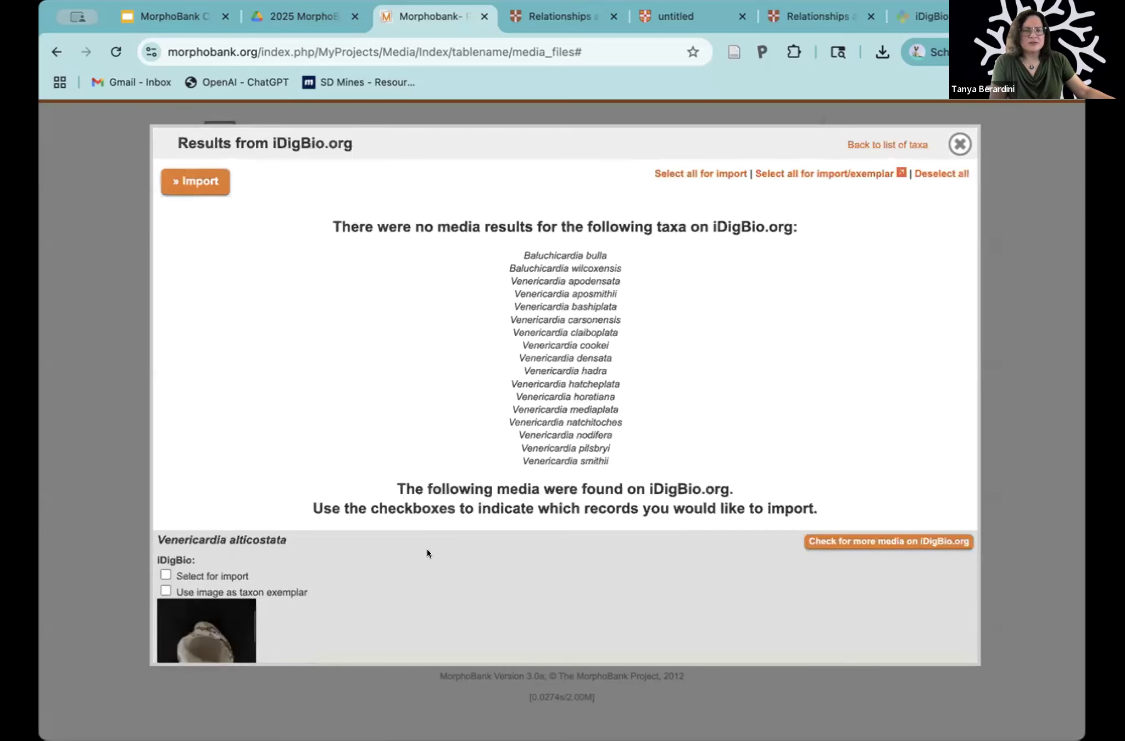
Step: Select the Venericardia alticostata, Venericardia diversidentata and Venericardia rotunda images from the iDigBio results for import
scroll(431, 456, down, 5)
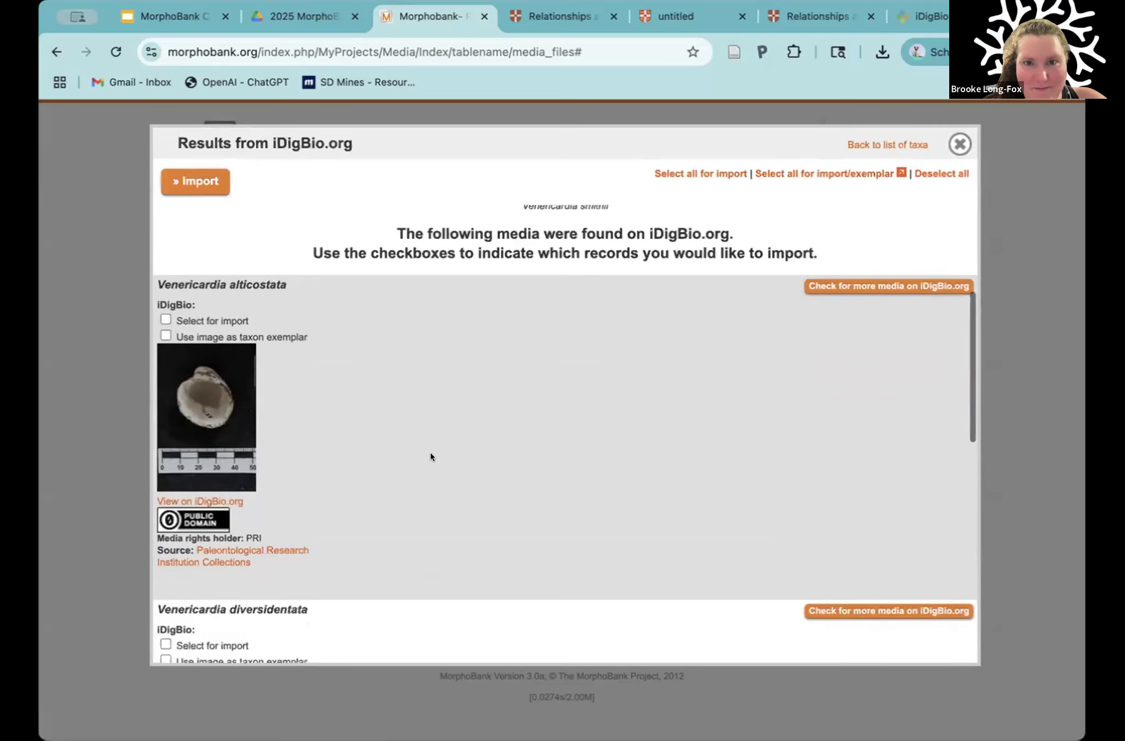
scroll(412, 365, up, 5)
scroll(412, 364, down, 4)
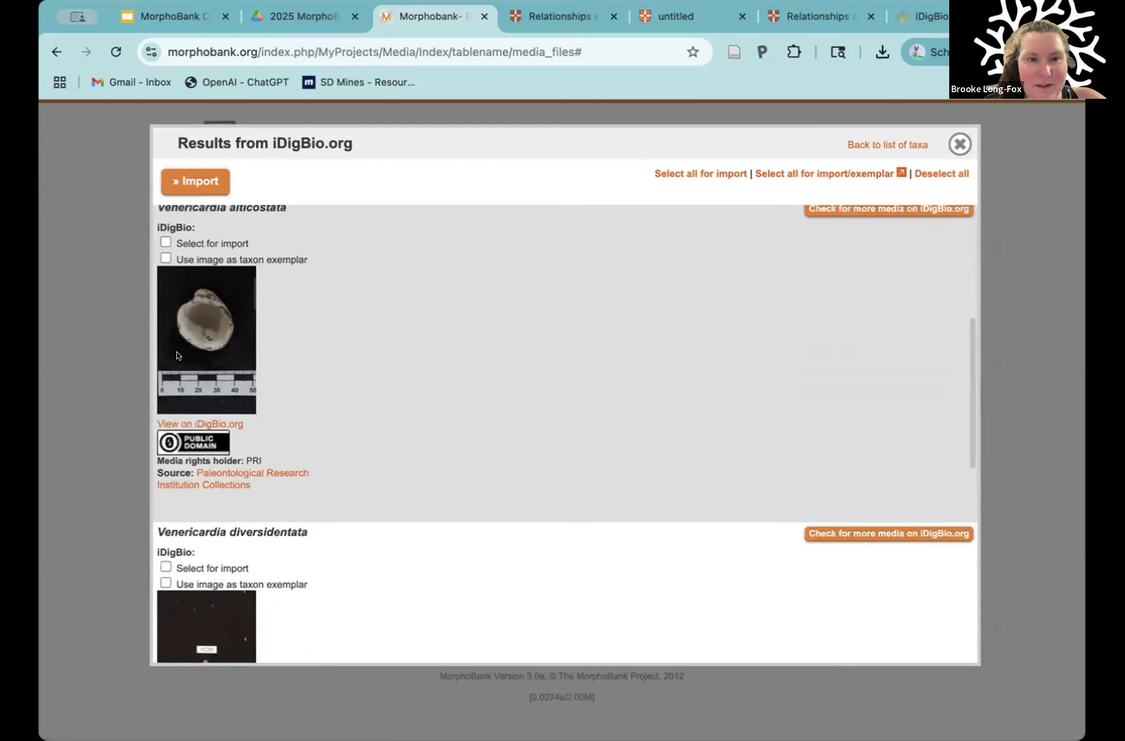
scroll(385, 497, down, 5)
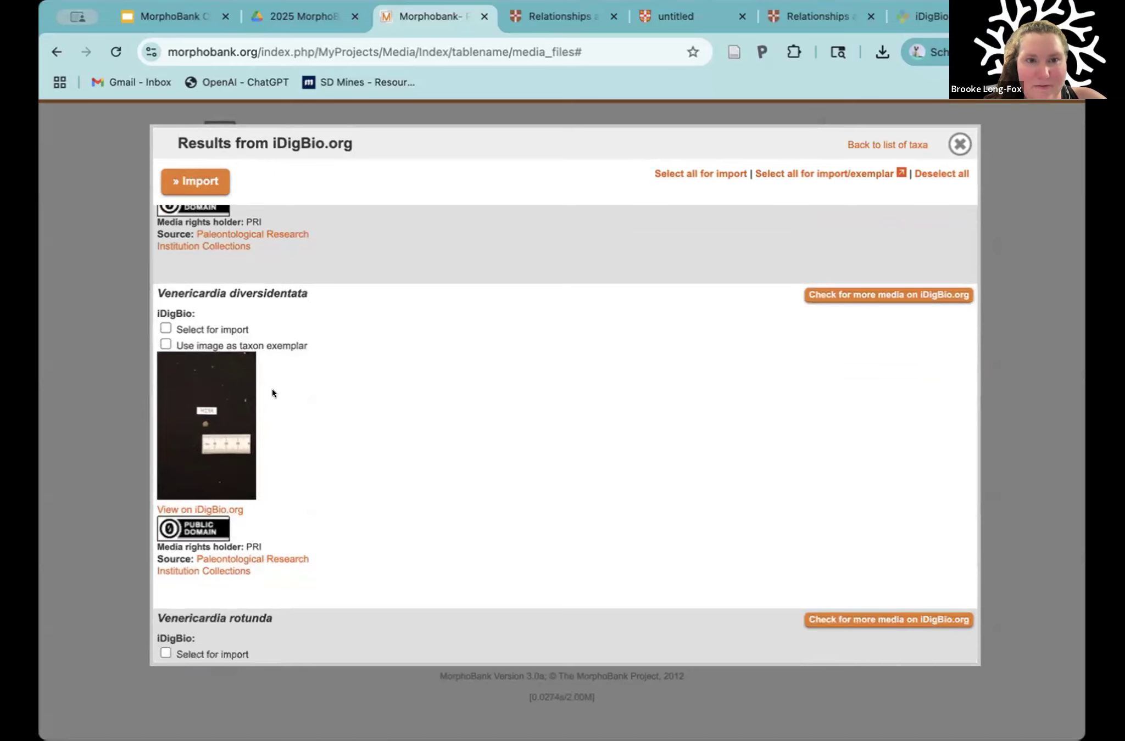
scroll(293, 456, down, 6)
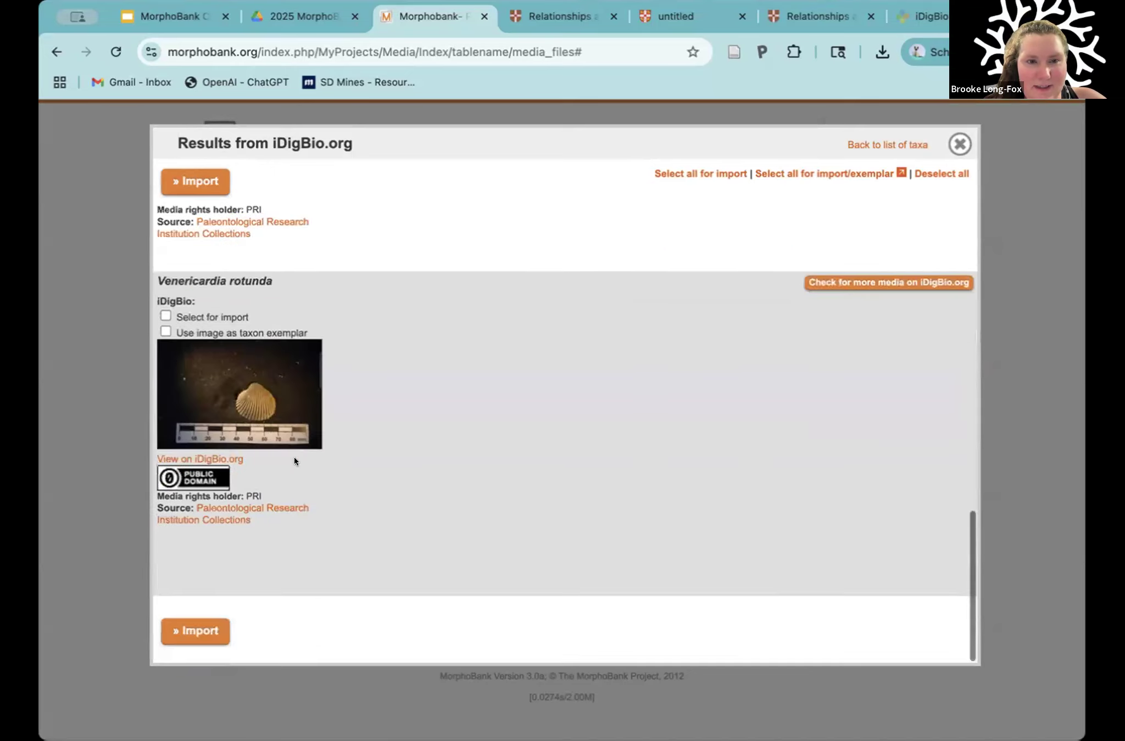
scroll(372, 363, up, 10)
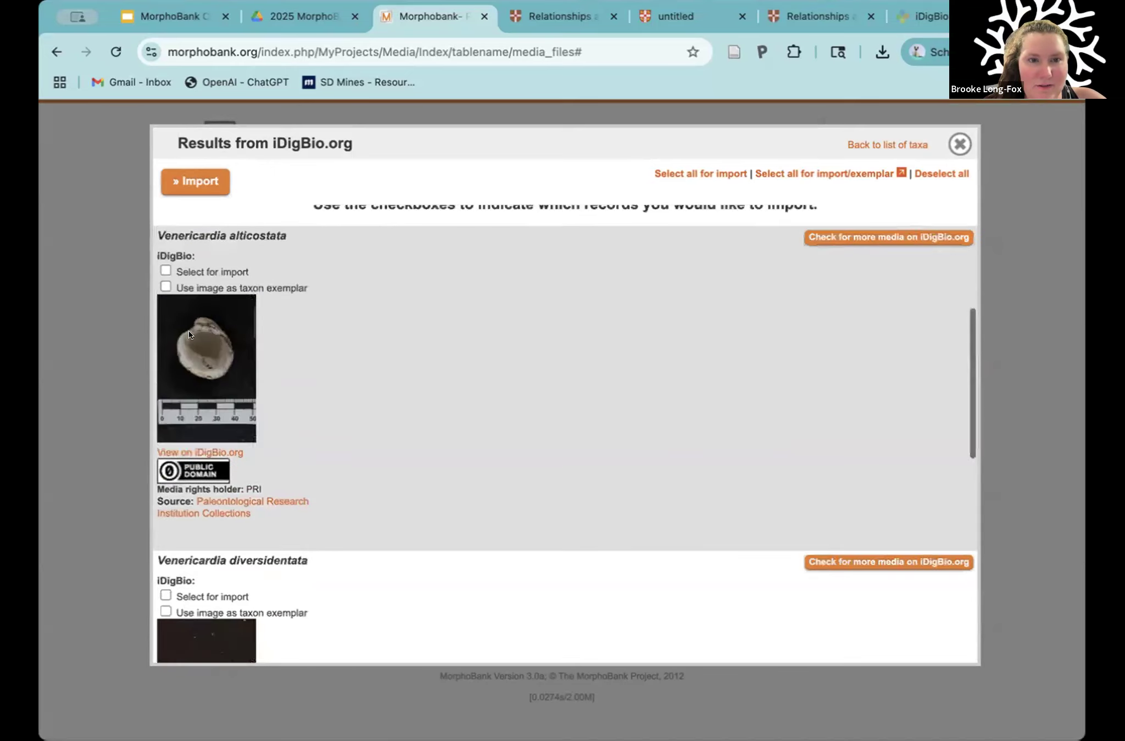
click(165, 270)
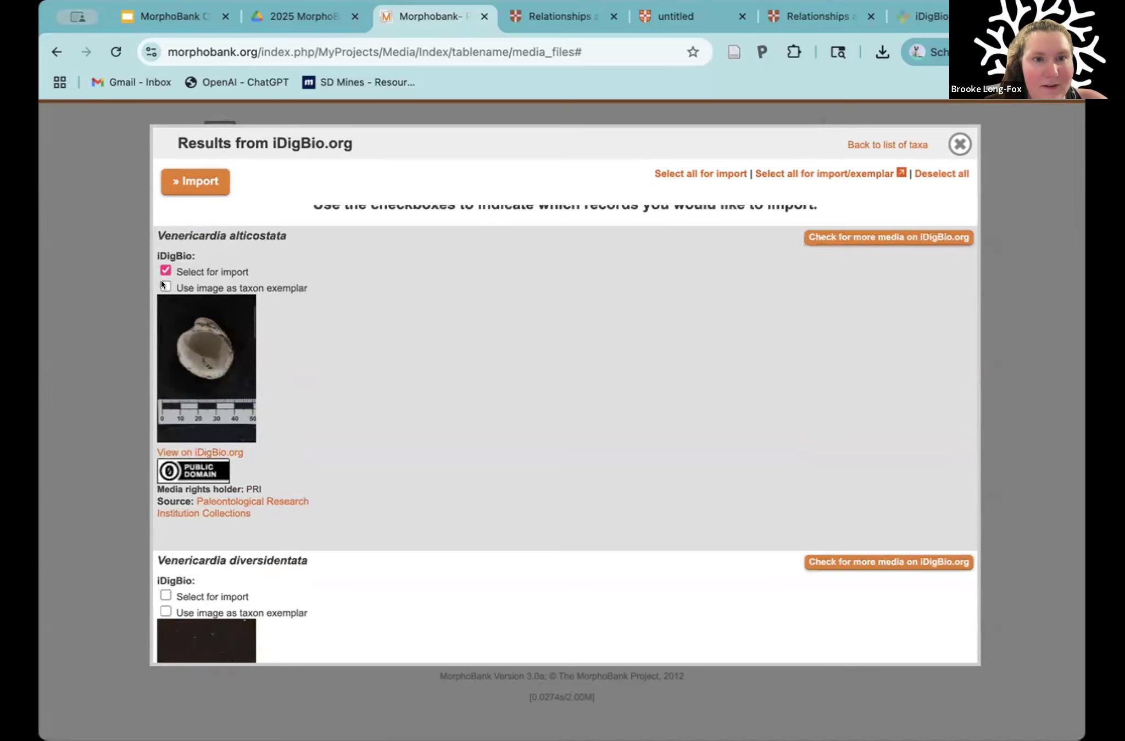
scroll(389, 451, down, 3)
click(165, 412)
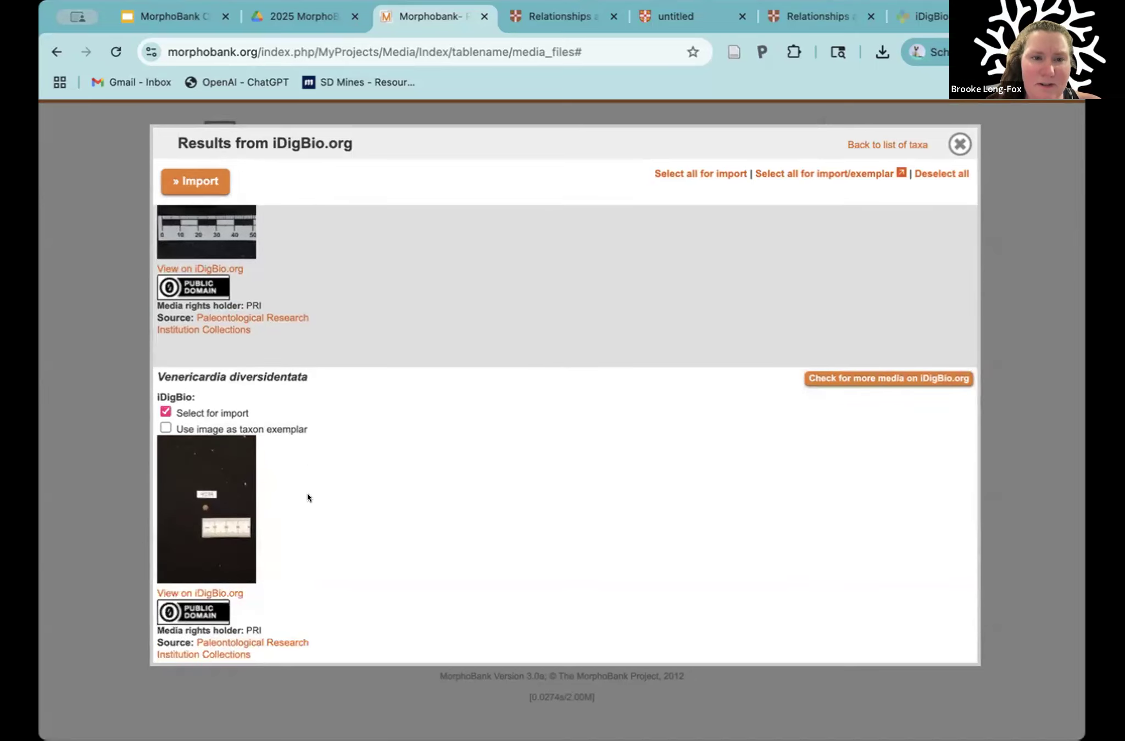
scroll(306, 493, down, 7)
click(165, 317)
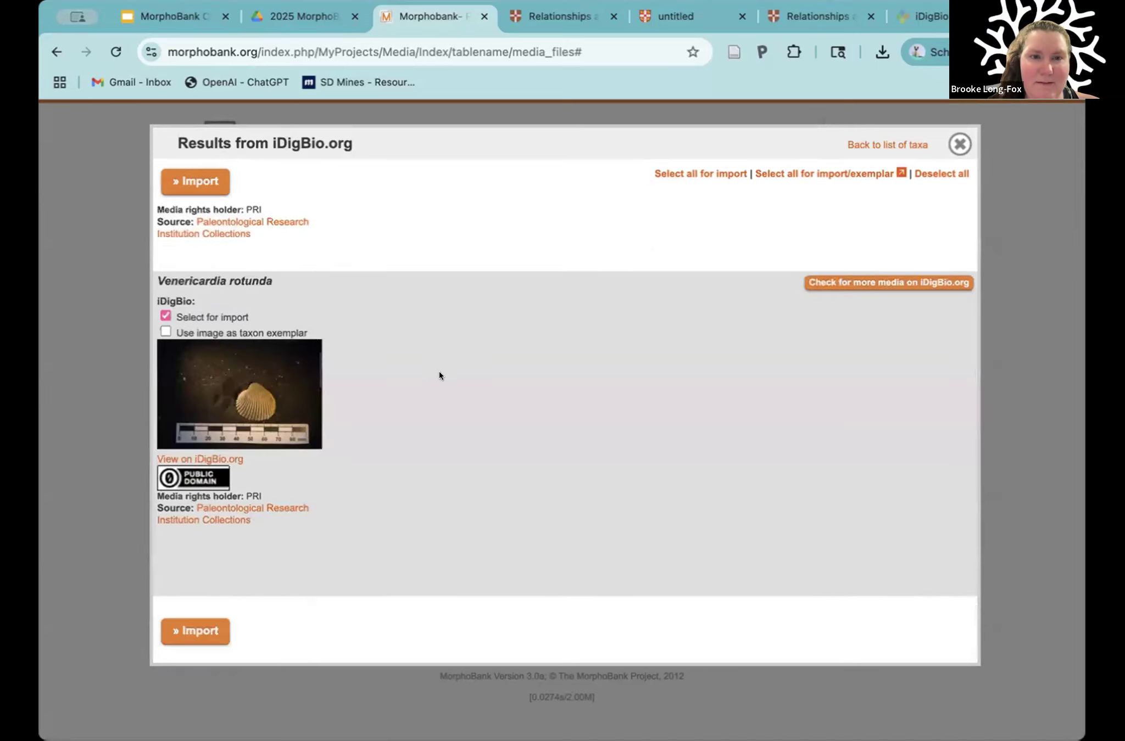
Step: Mark the Venericardia alticostata image as taxon exemplar and import the selected iDigBio images
scroll(439, 372, up, 11)
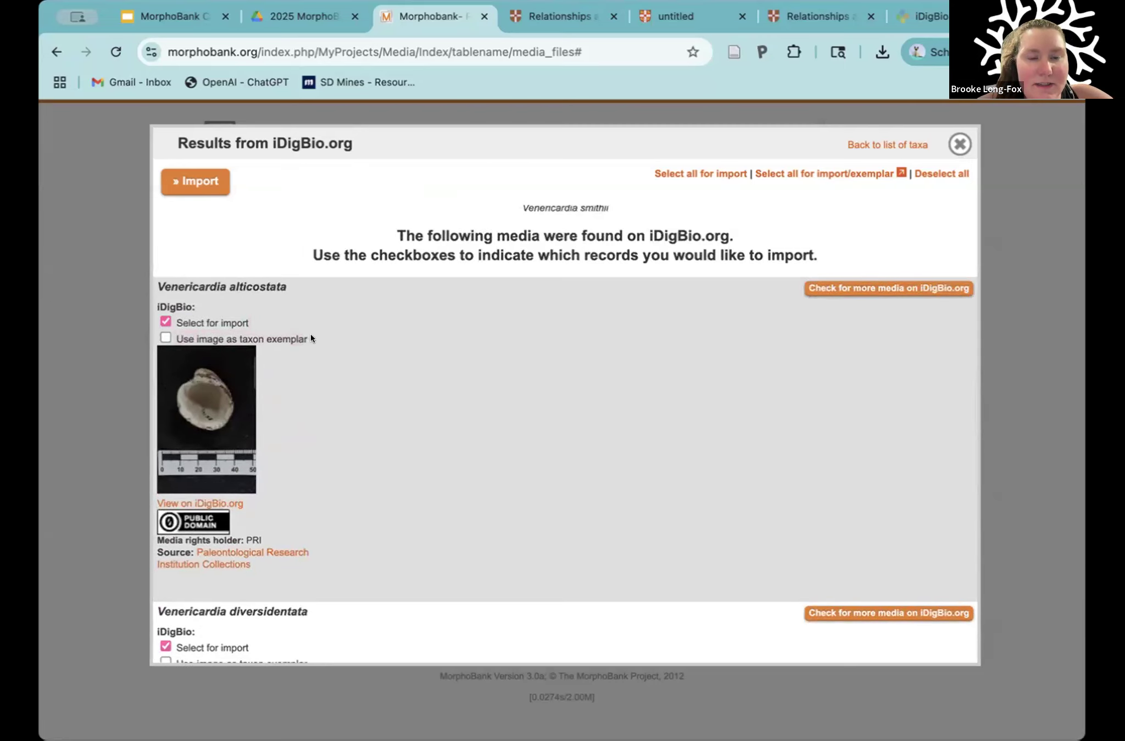
click(165, 337)
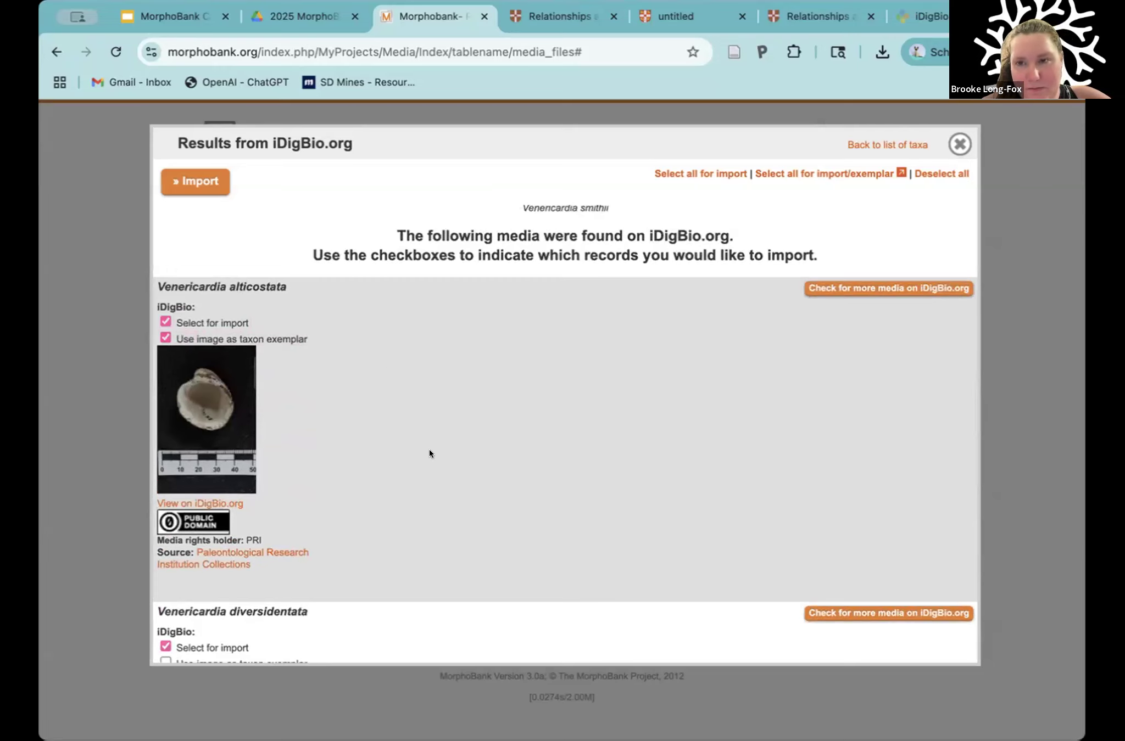
scroll(429, 449, down, 4)
scroll(422, 451, up, 4)
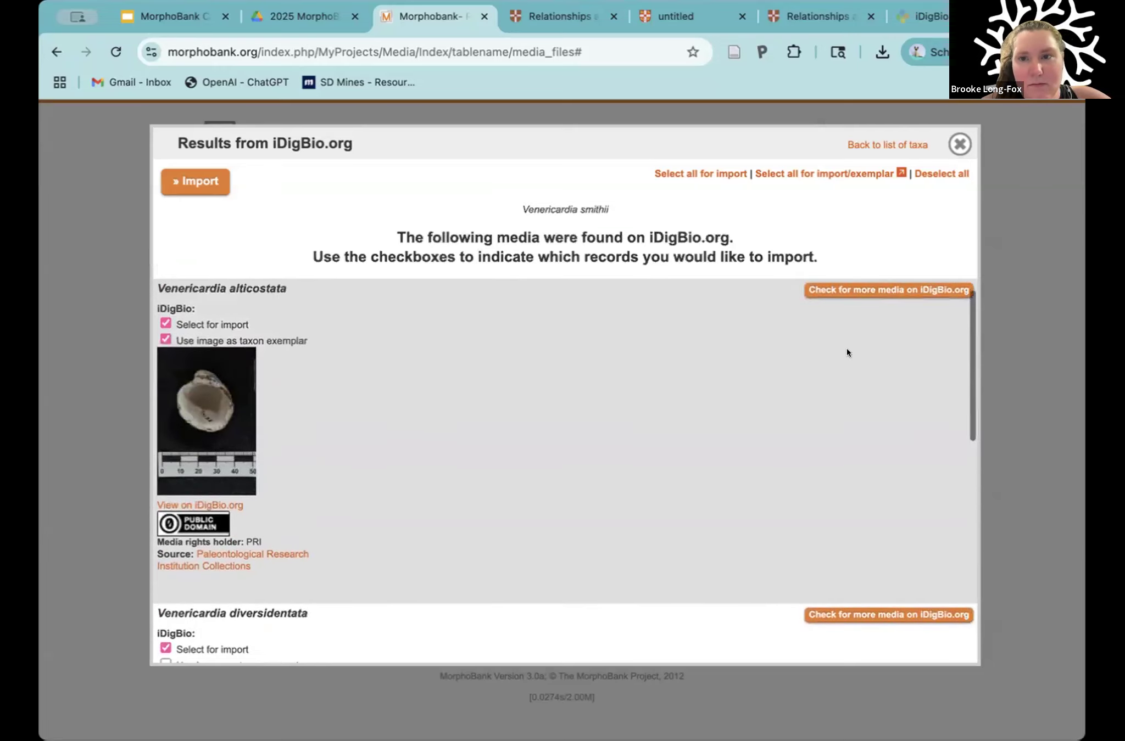
scroll(849, 351, up, 3)
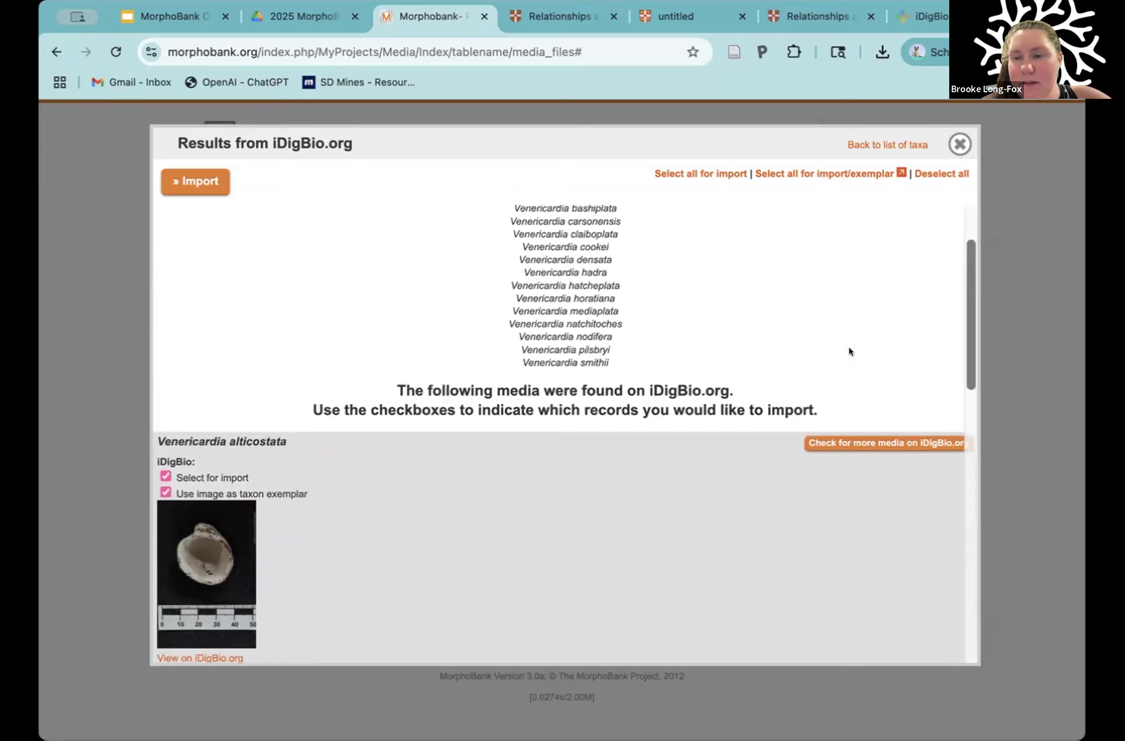
scroll(849, 350, down, 15)
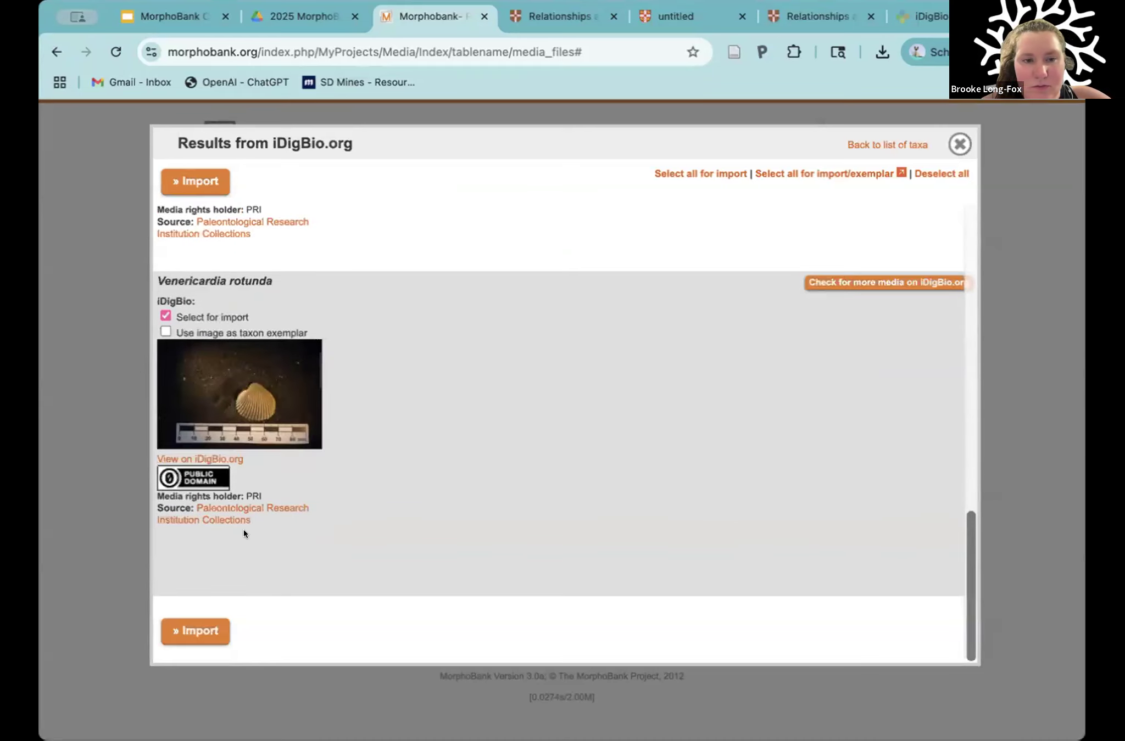
click(189, 631)
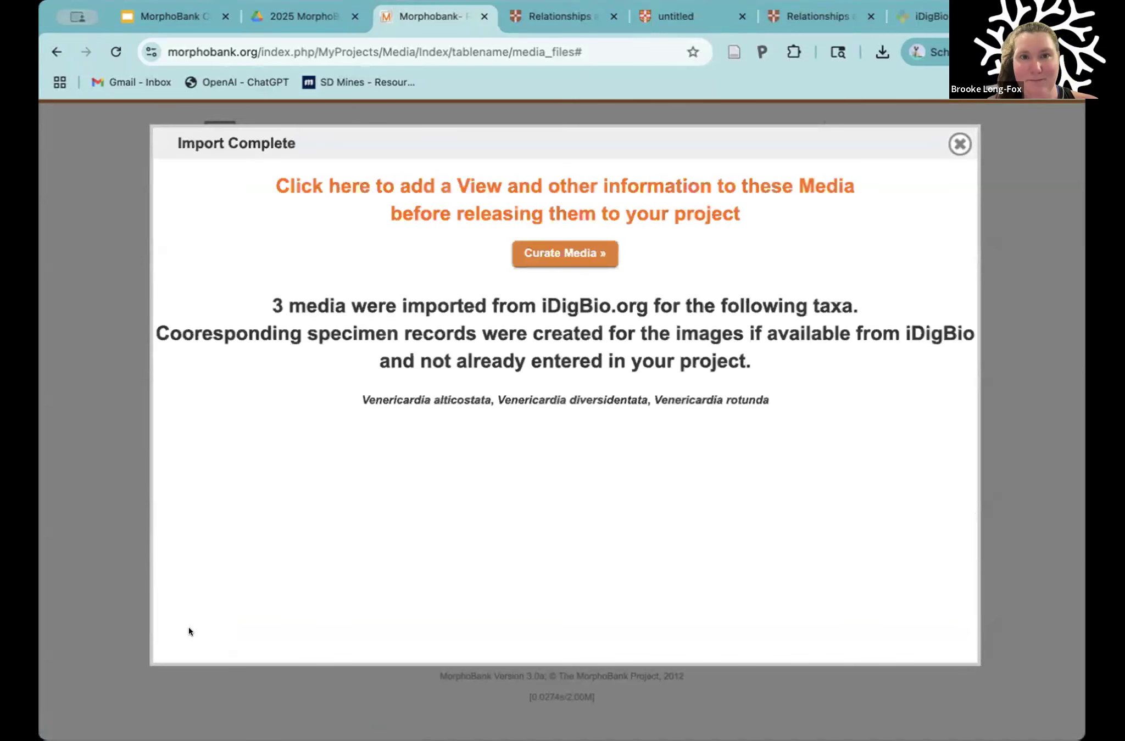
Step: Open the imported media for curation and select the Venericardia rotunda image
click(547, 250)
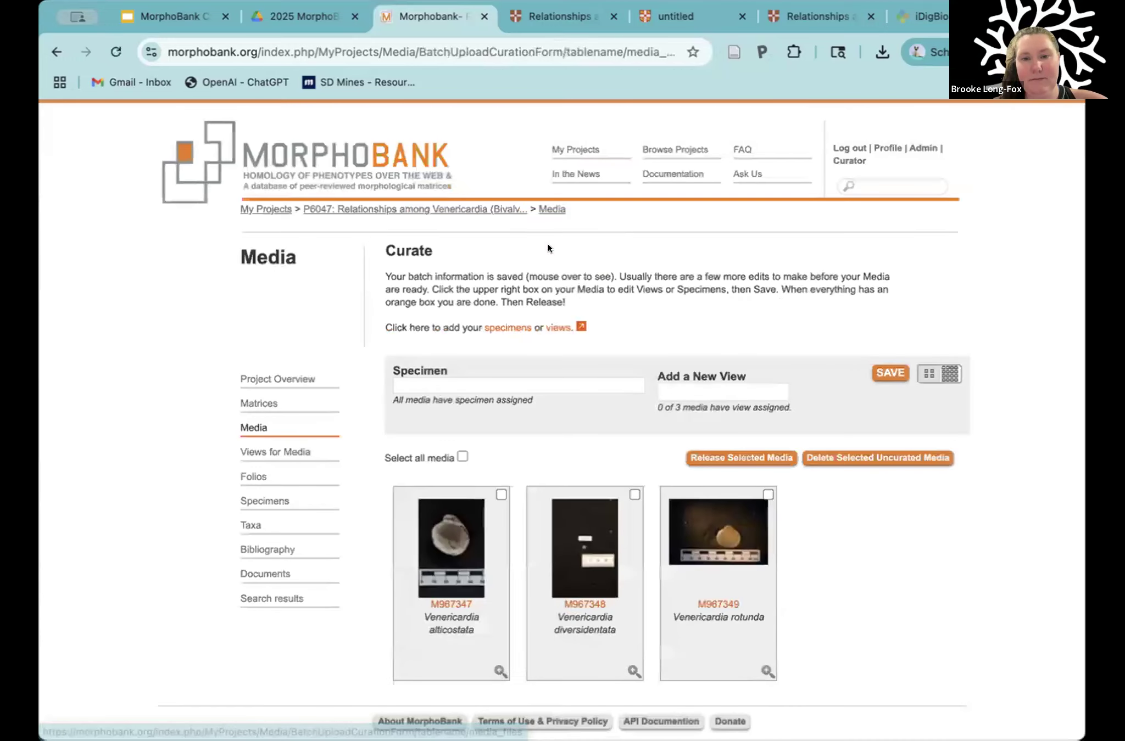
scroll(841, 384, down, 3)
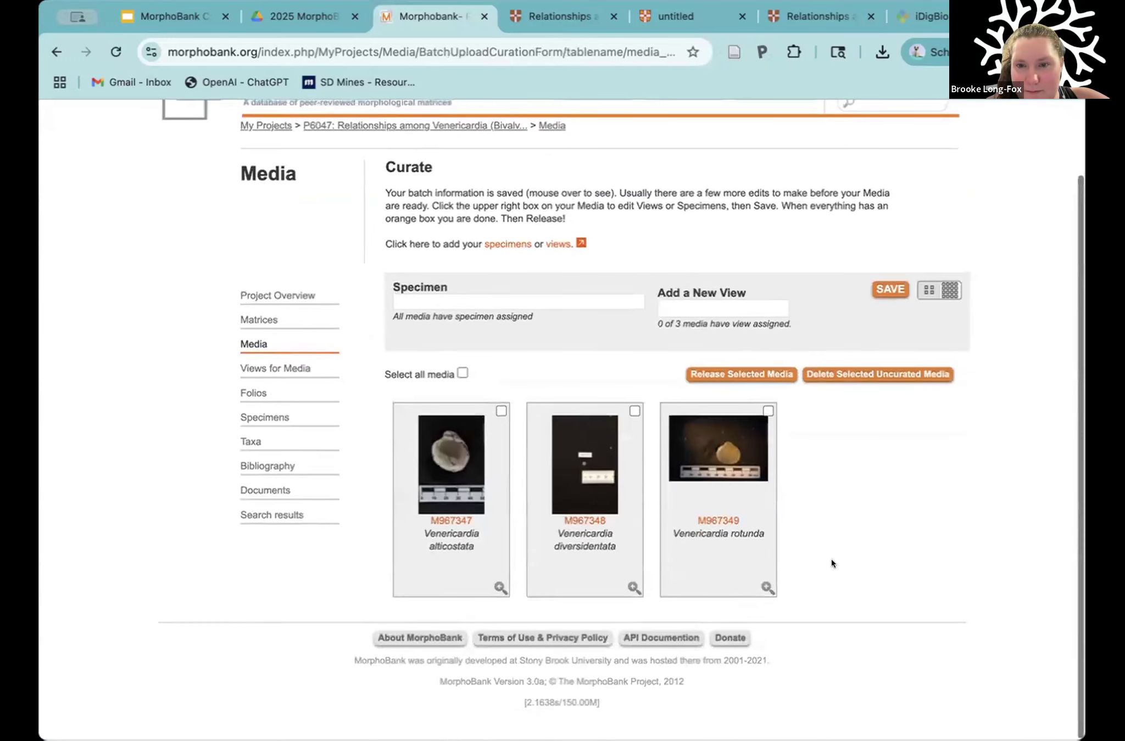
click(767, 410)
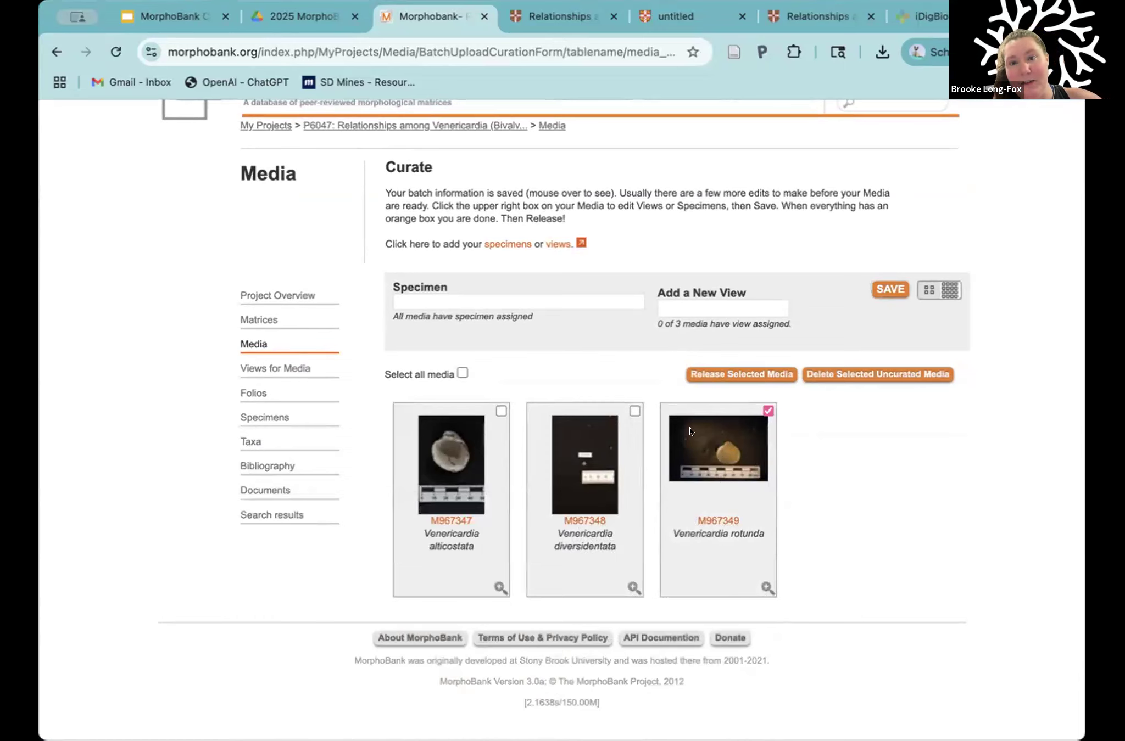
Step: Inspect the enlarged previews and specimen, view and copyright details of the three imported Venericardia images
mouse_move(726, 443)
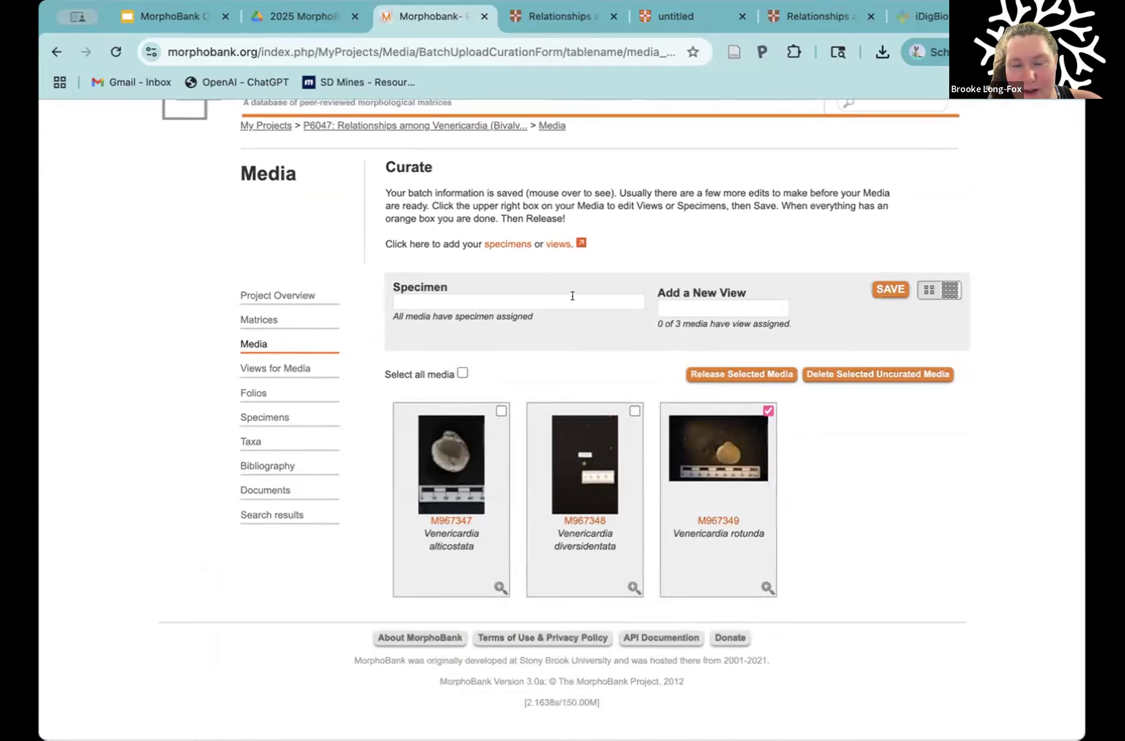
click(702, 310)
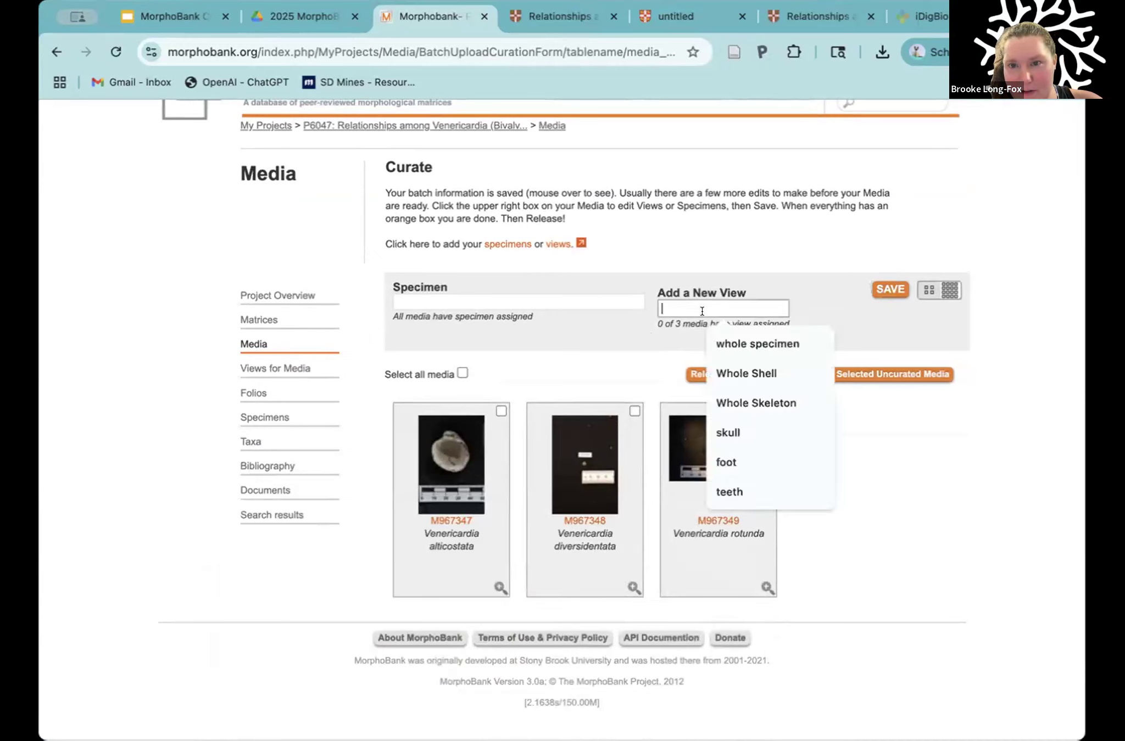
click(634, 340)
mouse_move(705, 476)
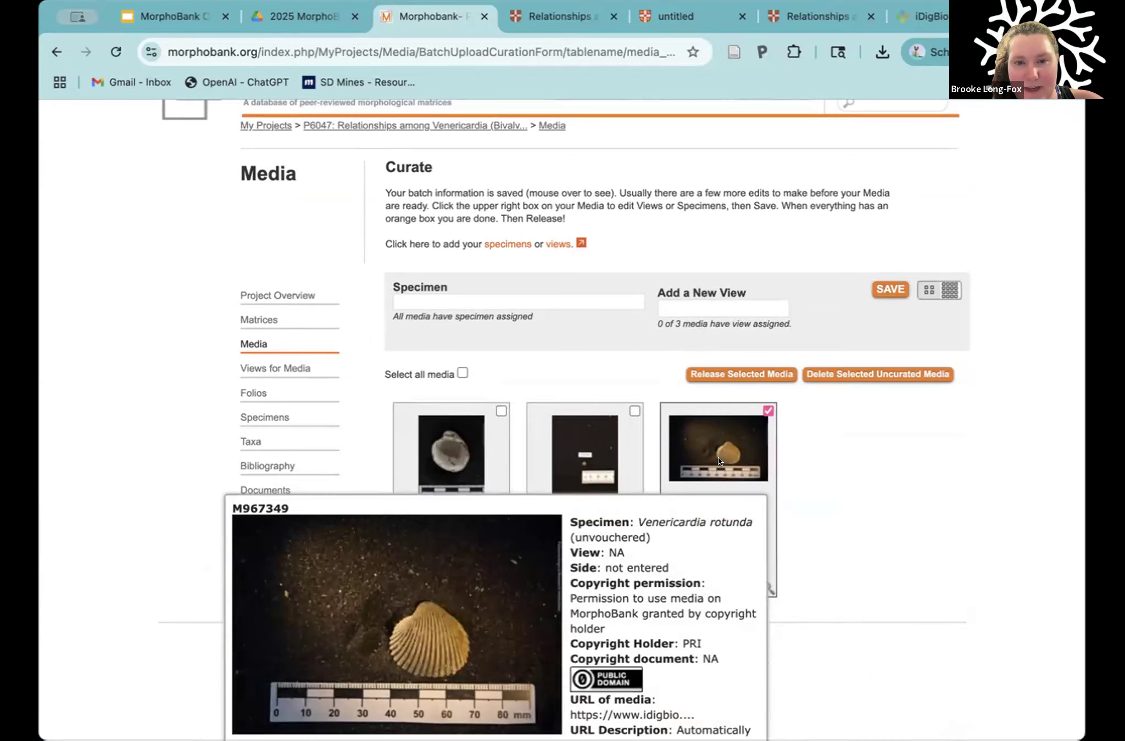
mouse_move(453, 464)
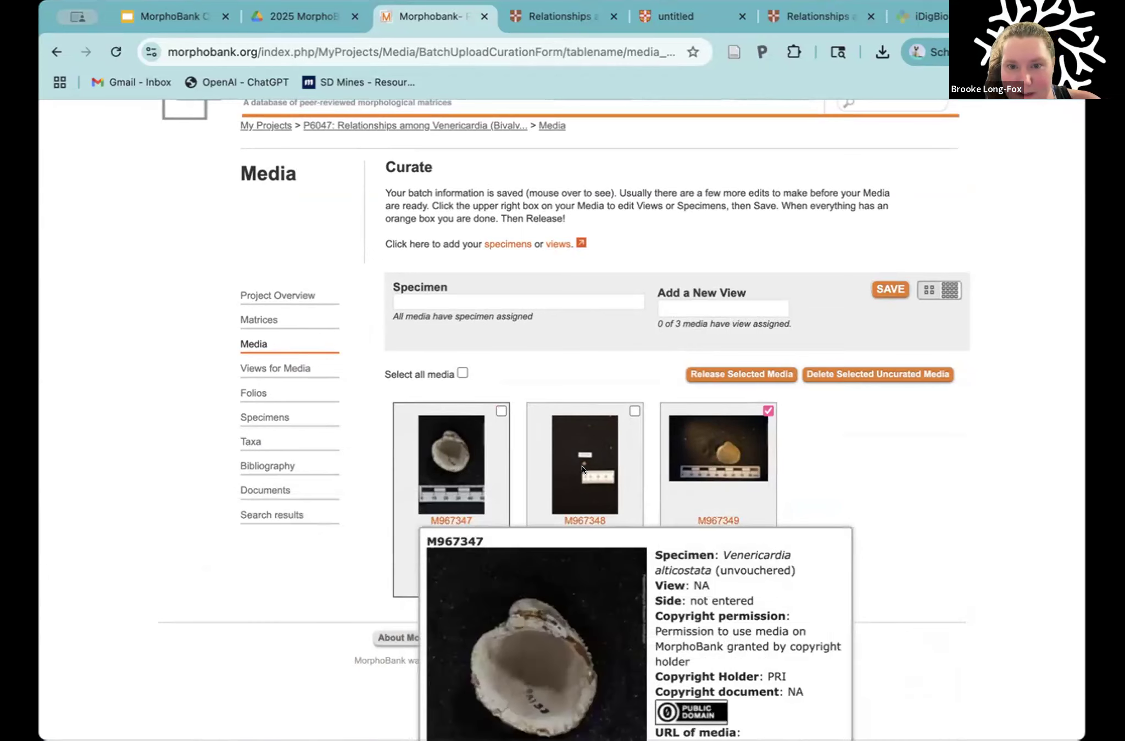
mouse_move(583, 464)
scroll(583, 464, down, 2)
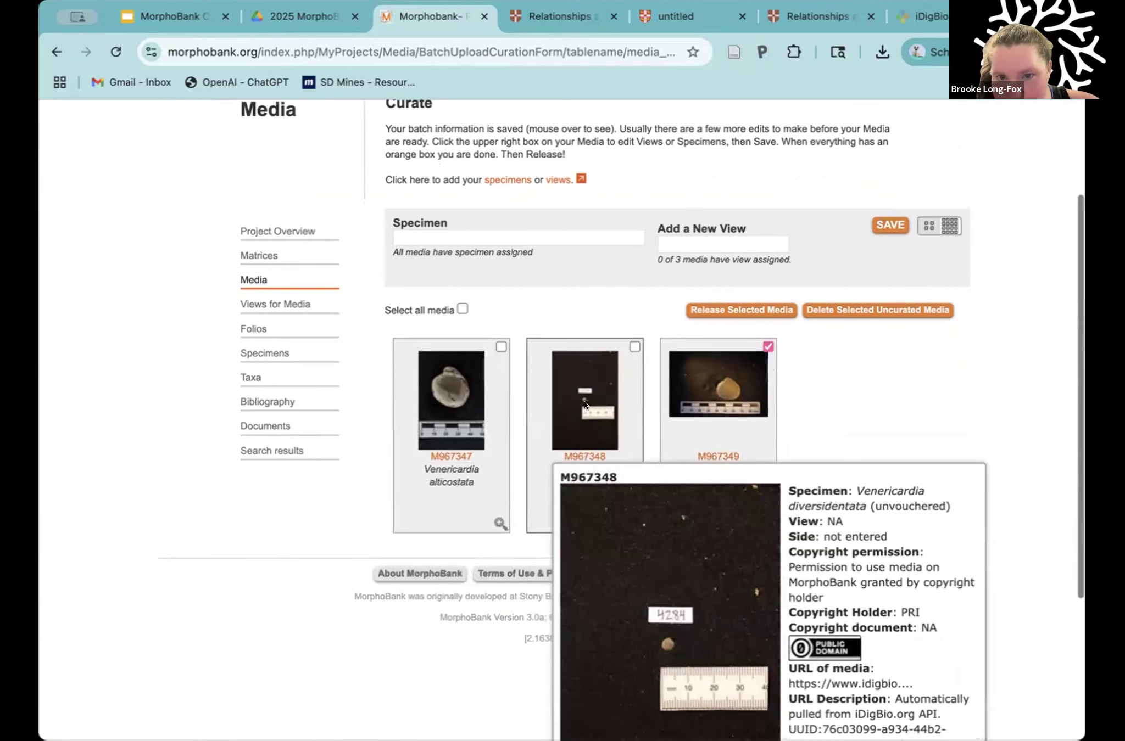
scroll(582, 400, down, 1)
scroll(587, 363, up, 3)
scroll(688, 208, down, 3)
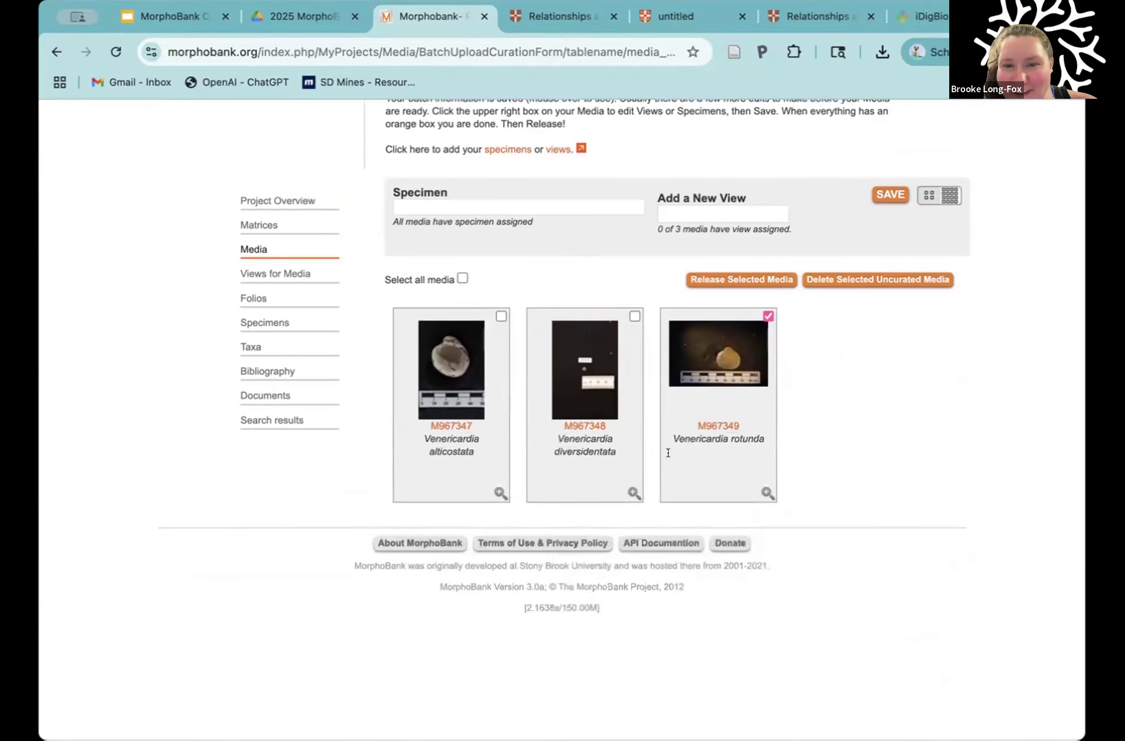
Step: Add the new view "Whole Shell" to all three imported images and save
scroll(692, 289, up, 3)
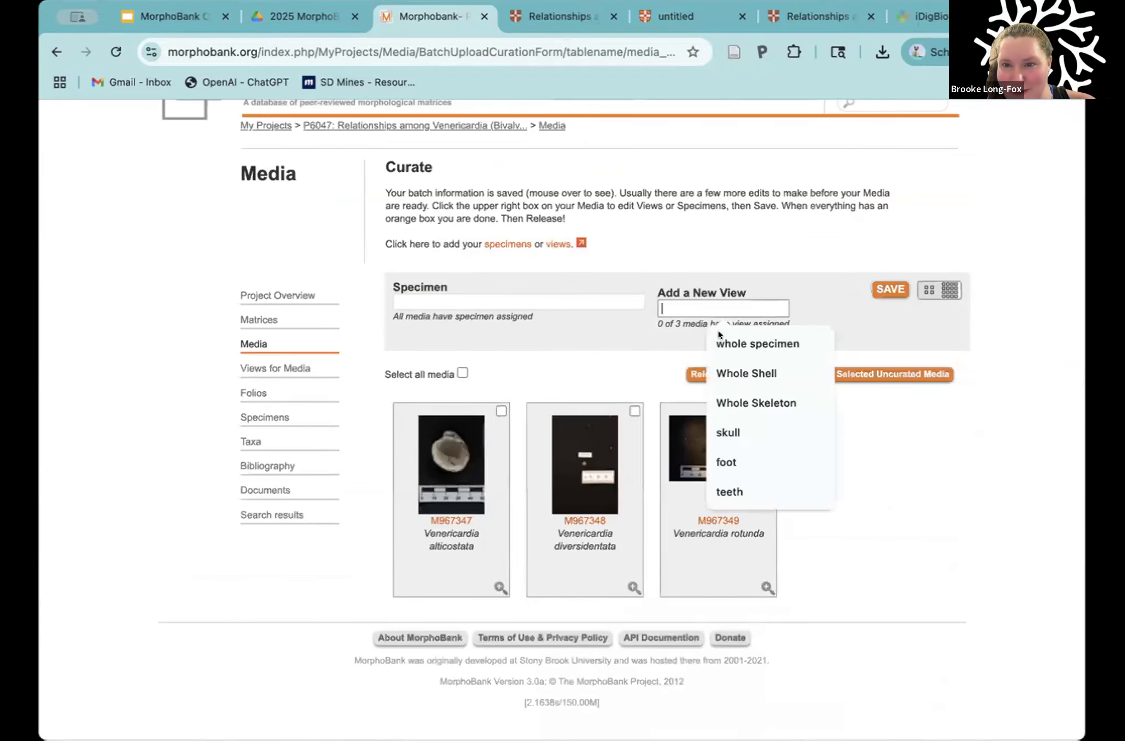
click(728, 374)
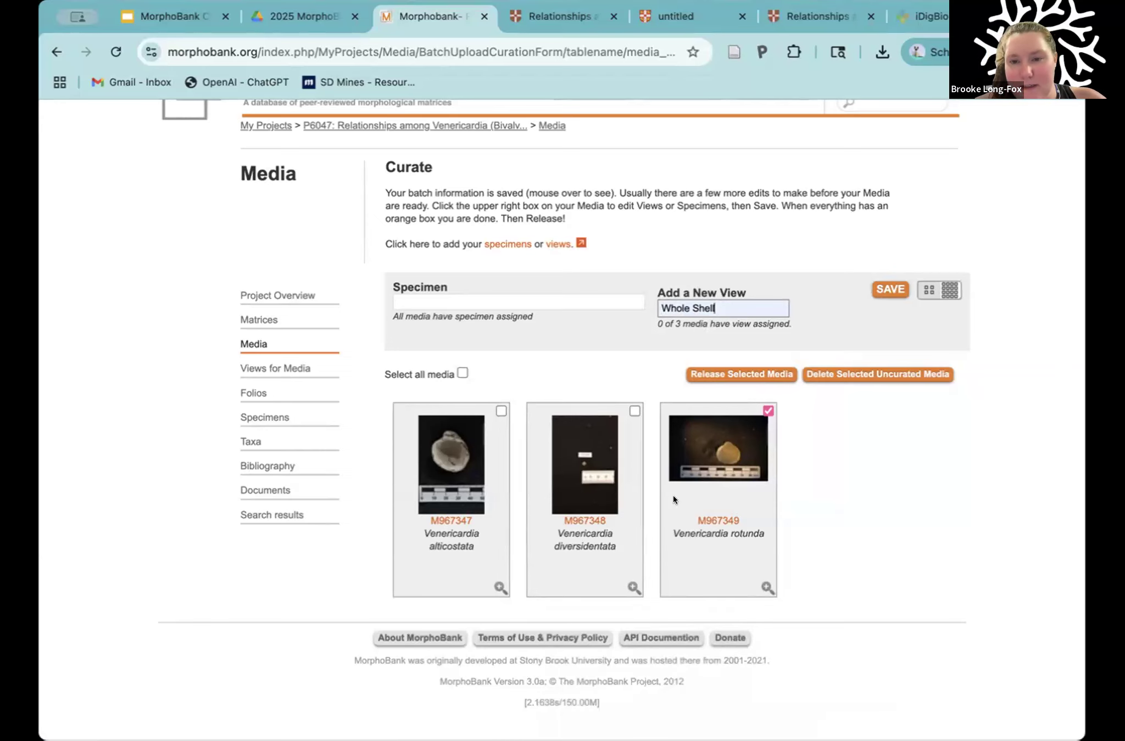
click(633, 412)
click(501, 411)
click(884, 290)
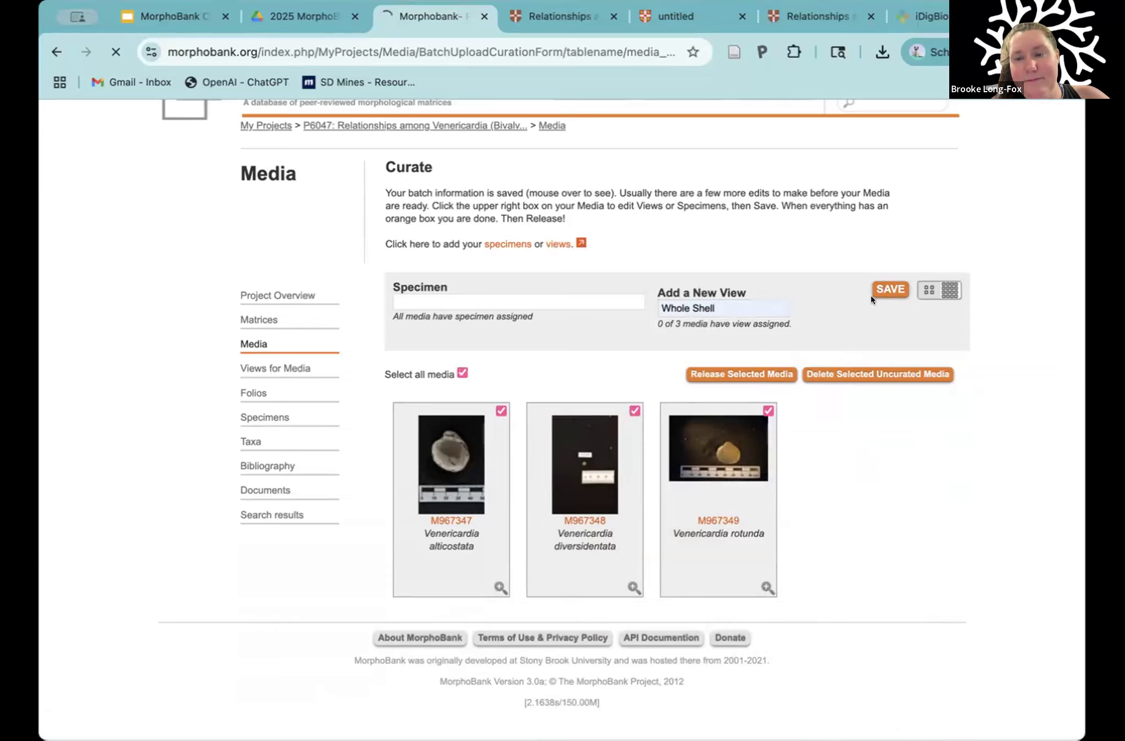
Step: Select all three curated images, assign the existing Whole Shell view to them, and save again
scroll(793, 388, down, 2)
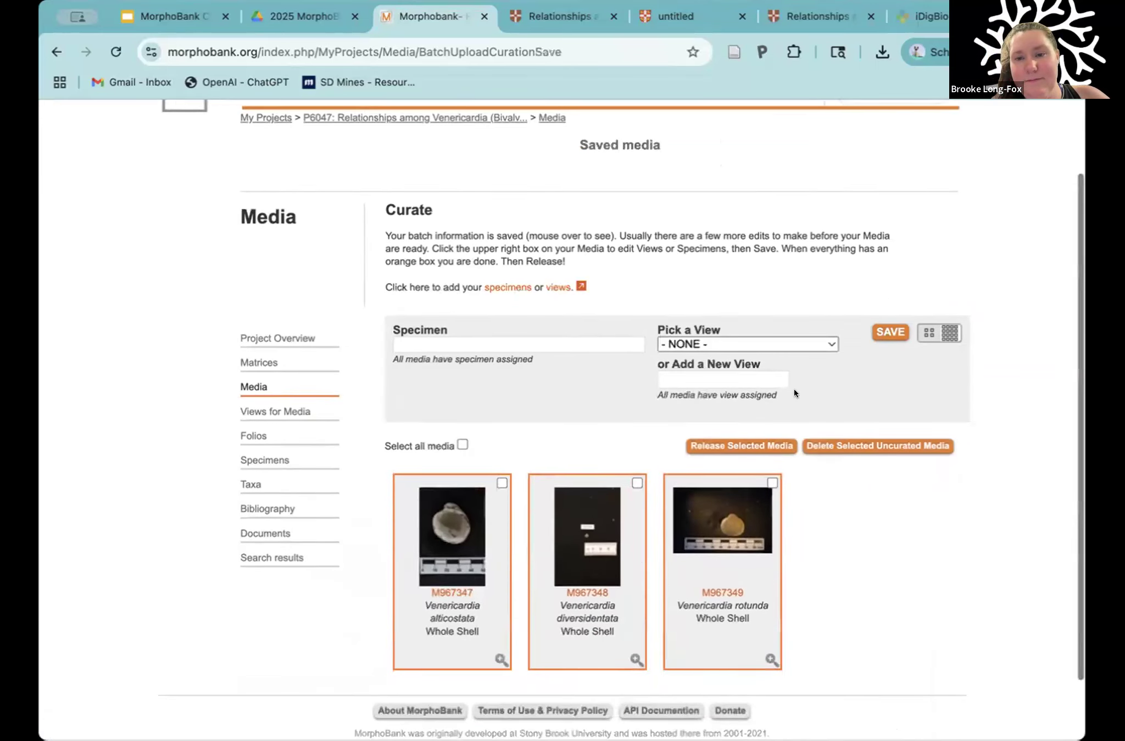
scroll(793, 394, down, 1)
click(772, 413)
click(636, 413)
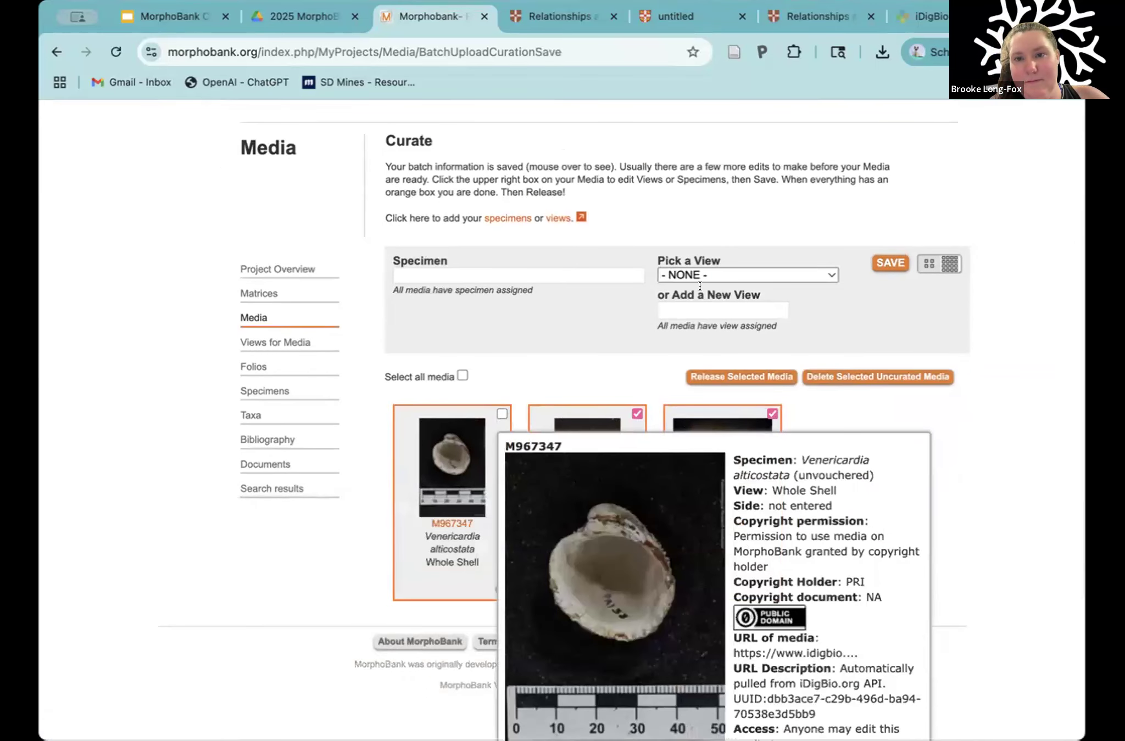
click(713, 278)
click(704, 290)
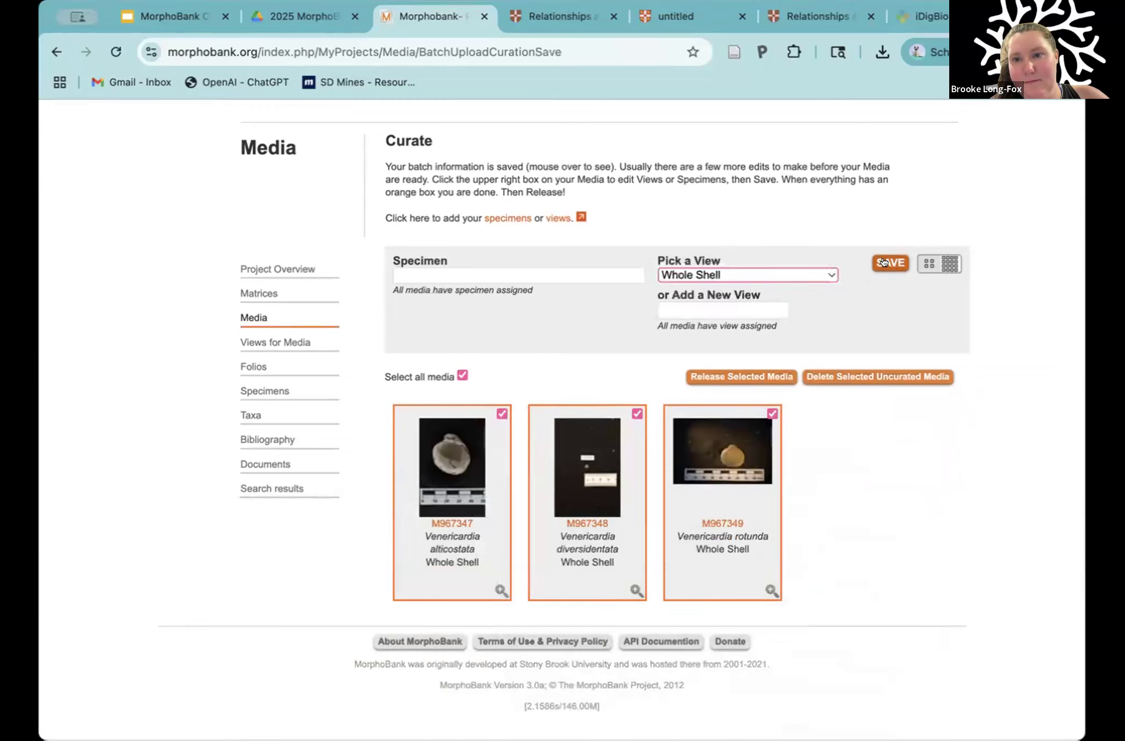
click(882, 262)
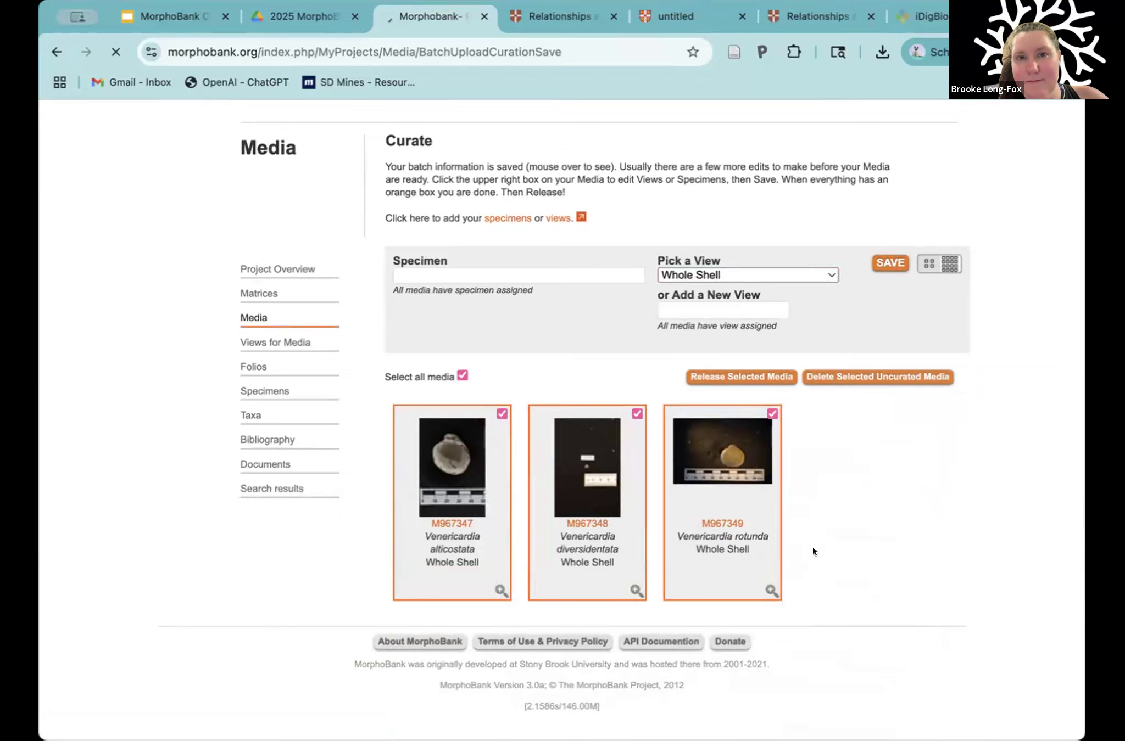
scroll(812, 547, down, 3)
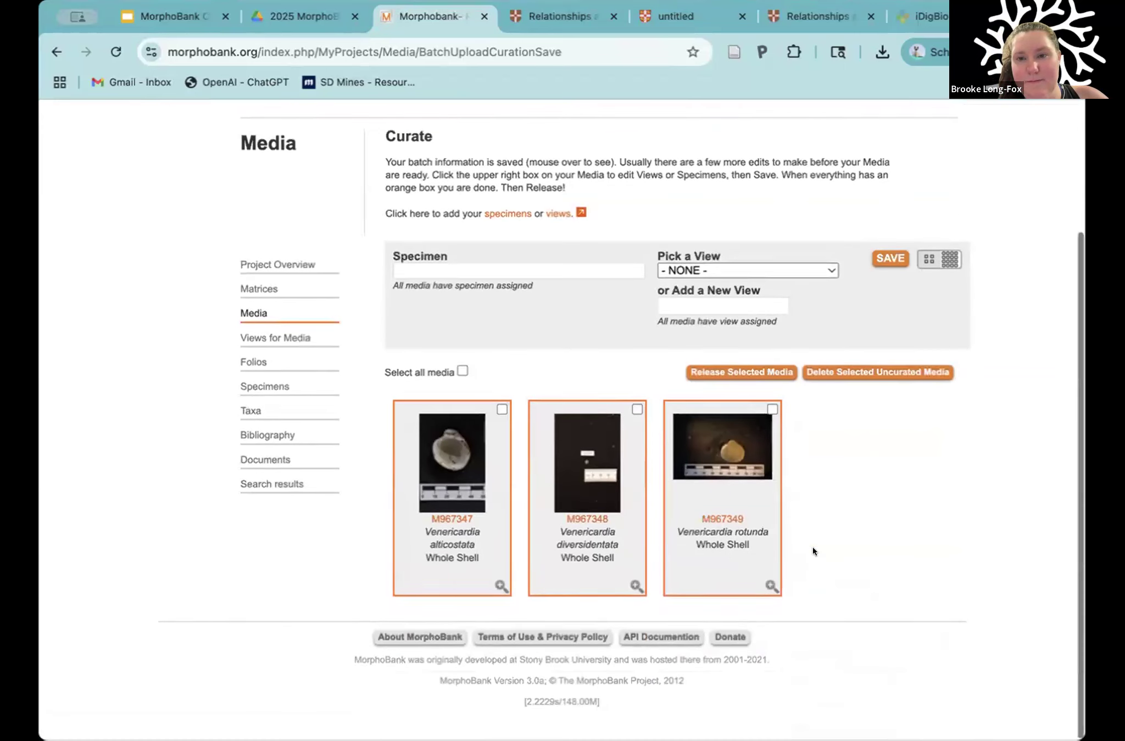
Step: Select all three curated Venericardia images and release them to the project's media
mouse_move(727, 546)
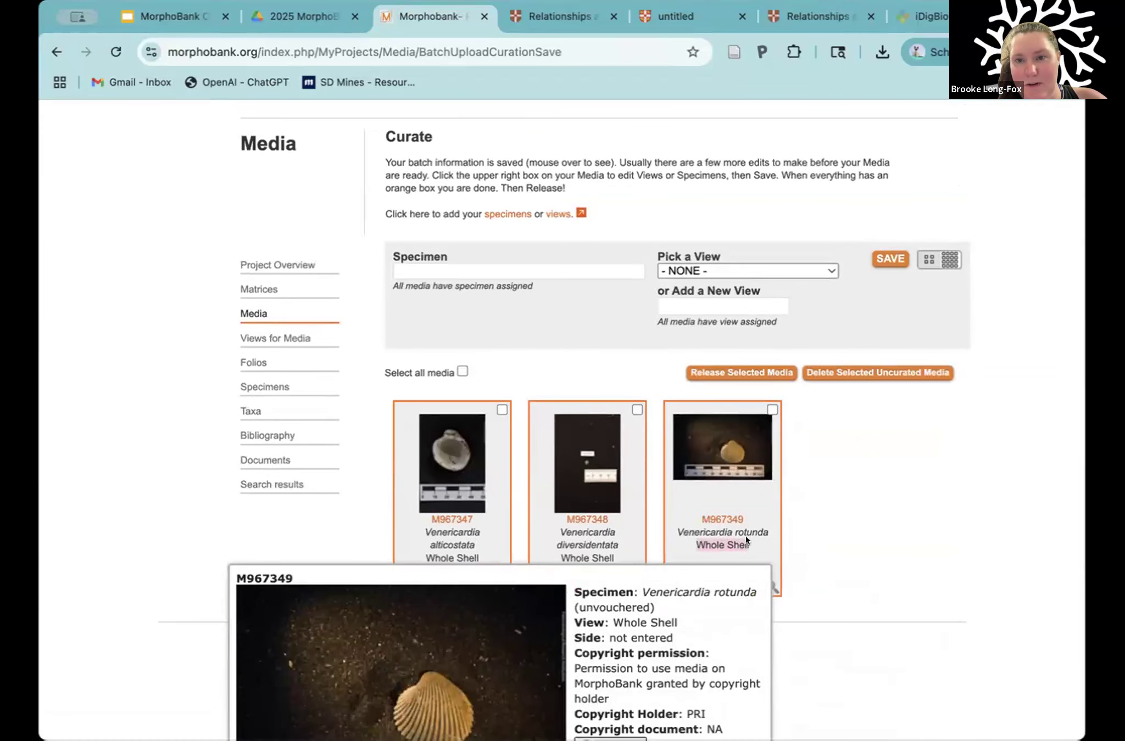
click(772, 410)
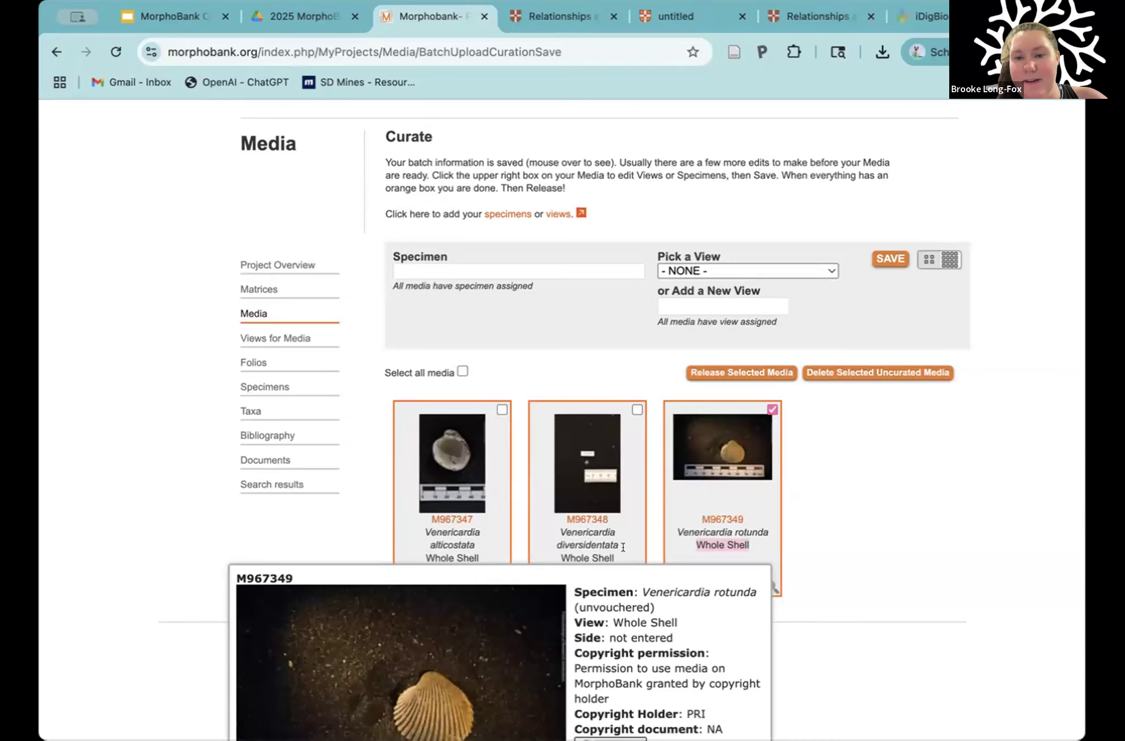
scroll(594, 548, down, 1)
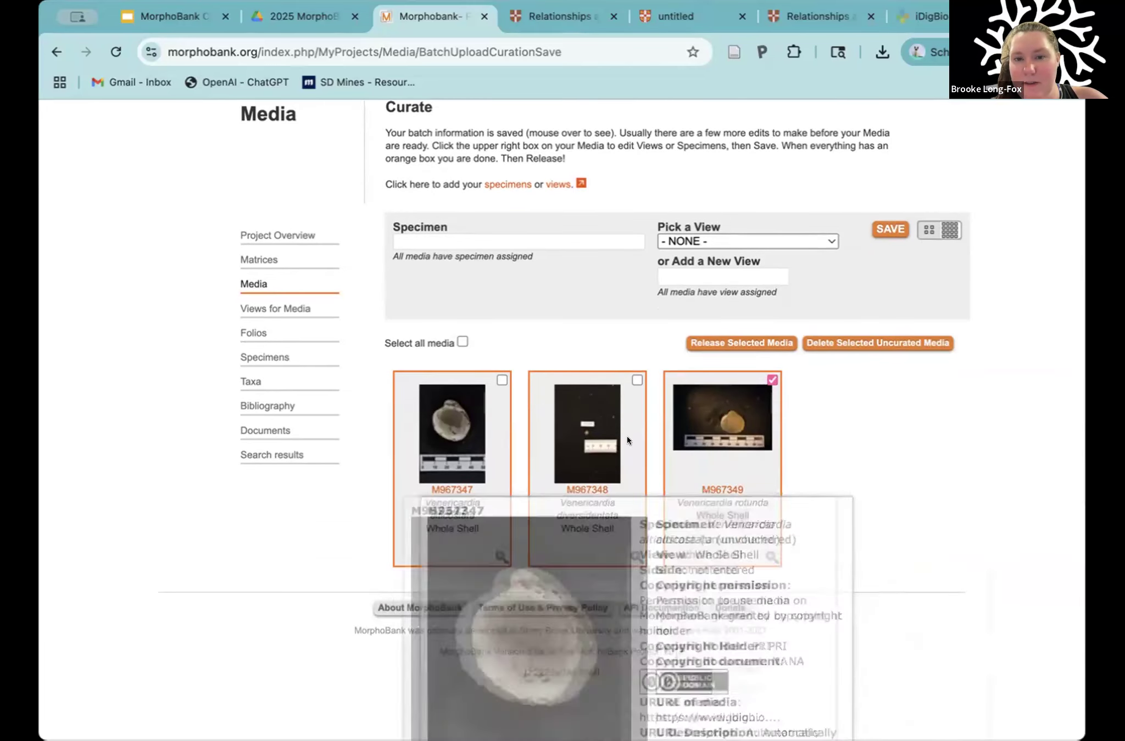
mouse_move(739, 459)
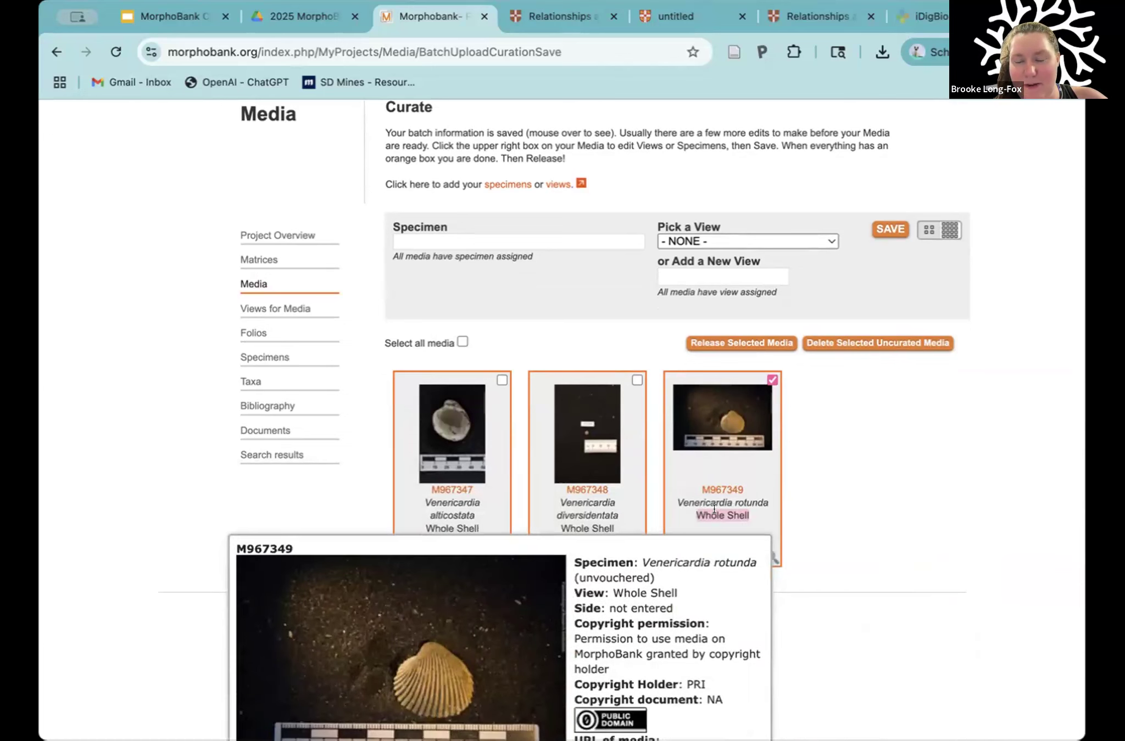
scroll(714, 509, down, 1)
mouse_move(627, 335)
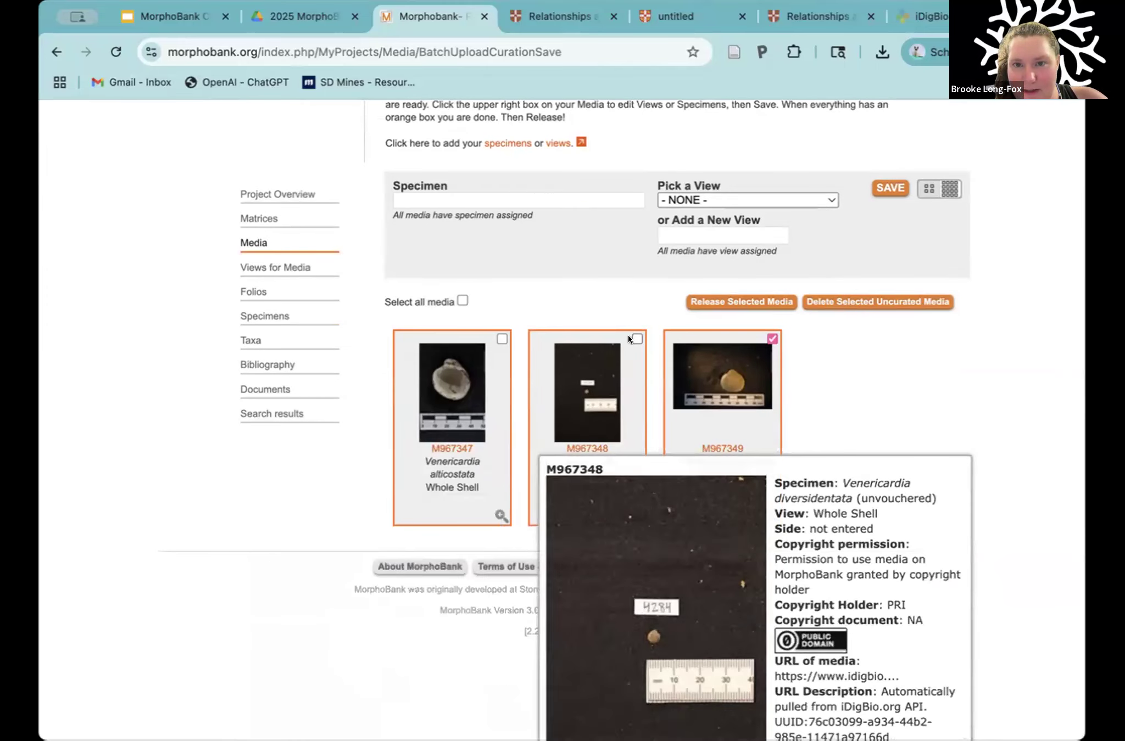
click(501, 339)
click(637, 339)
scroll(727, 294, up, 1)
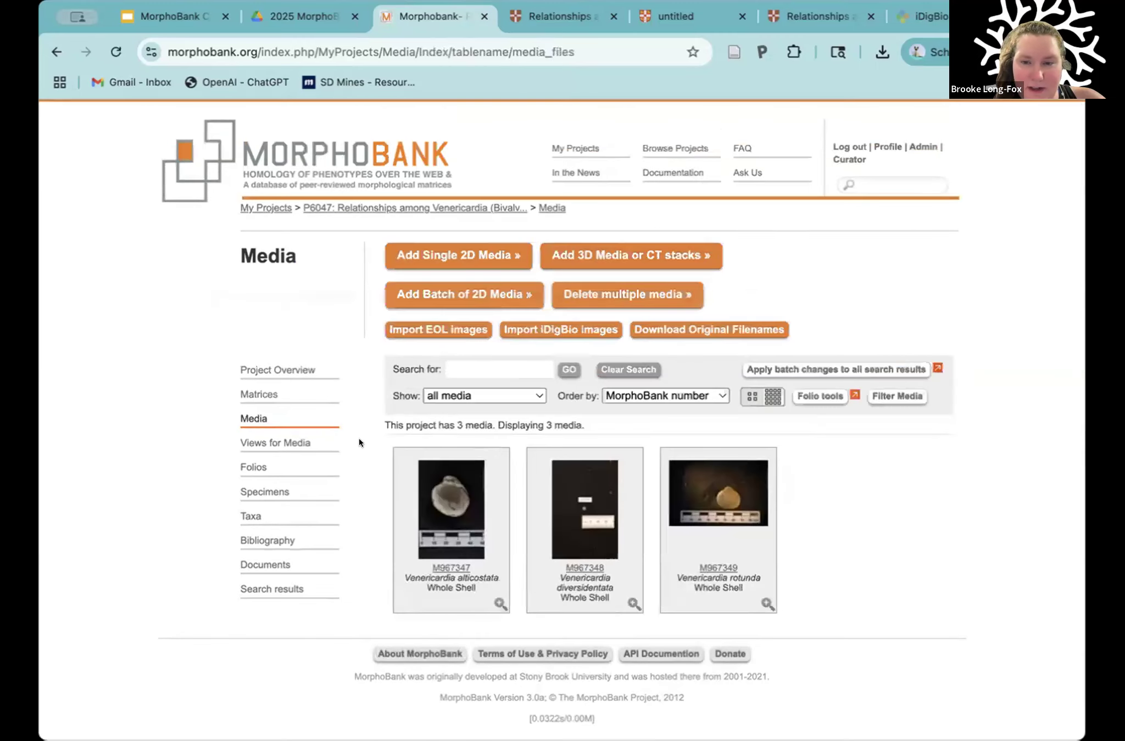
Step: Open the media record of the released Venericardia rotunda image
scroll(549, 472, down, 1)
scroll(807, 489, down, 1)
mouse_move(738, 546)
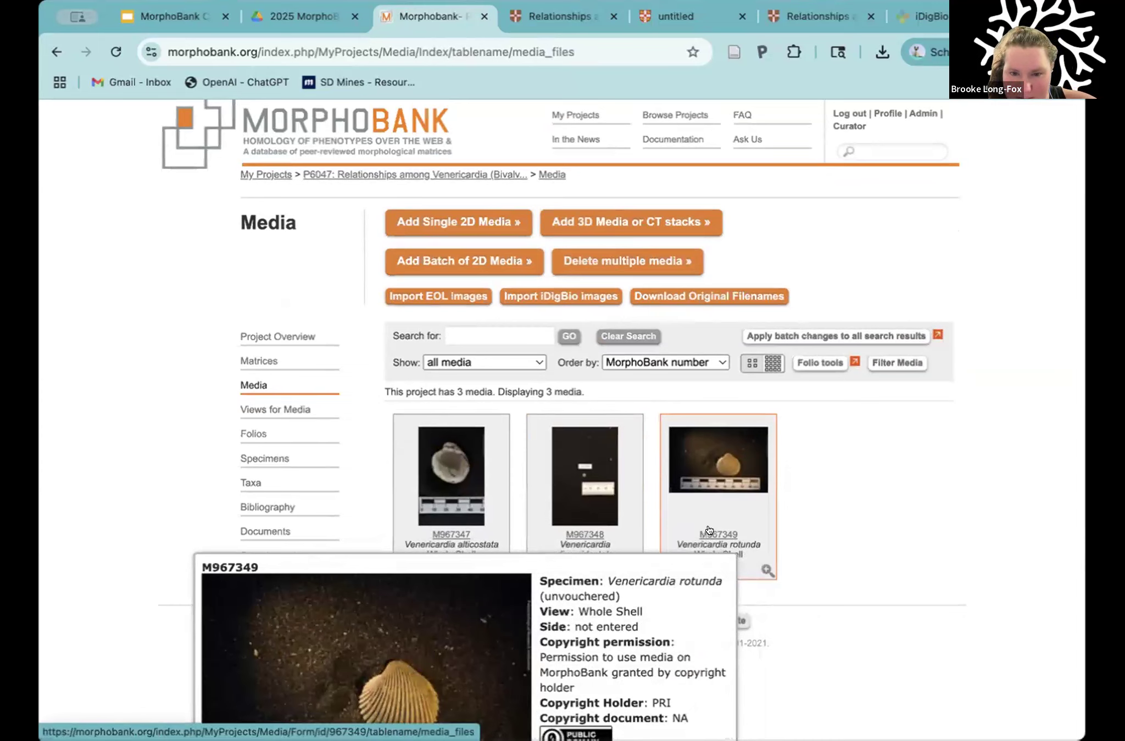
click(709, 530)
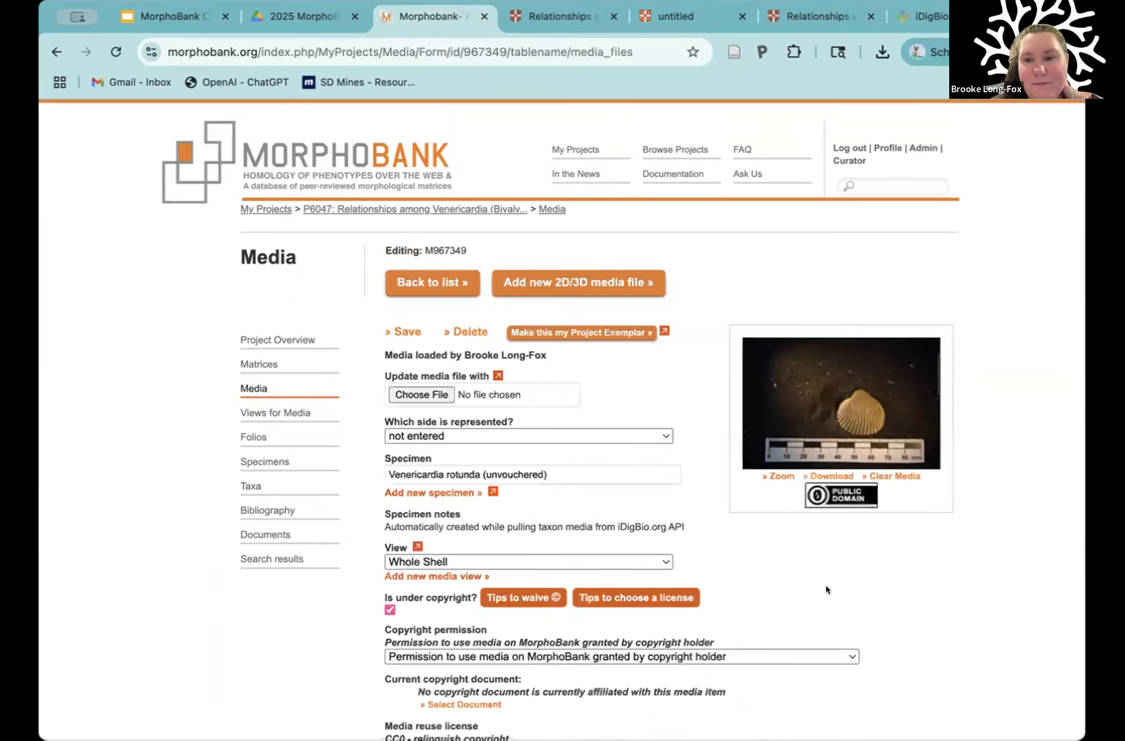
Step: Review the specimen, view, copyright permission, reuse license and copyright holder fields of the Venericardia rotunda record
scroll(928, 572, down, 3)
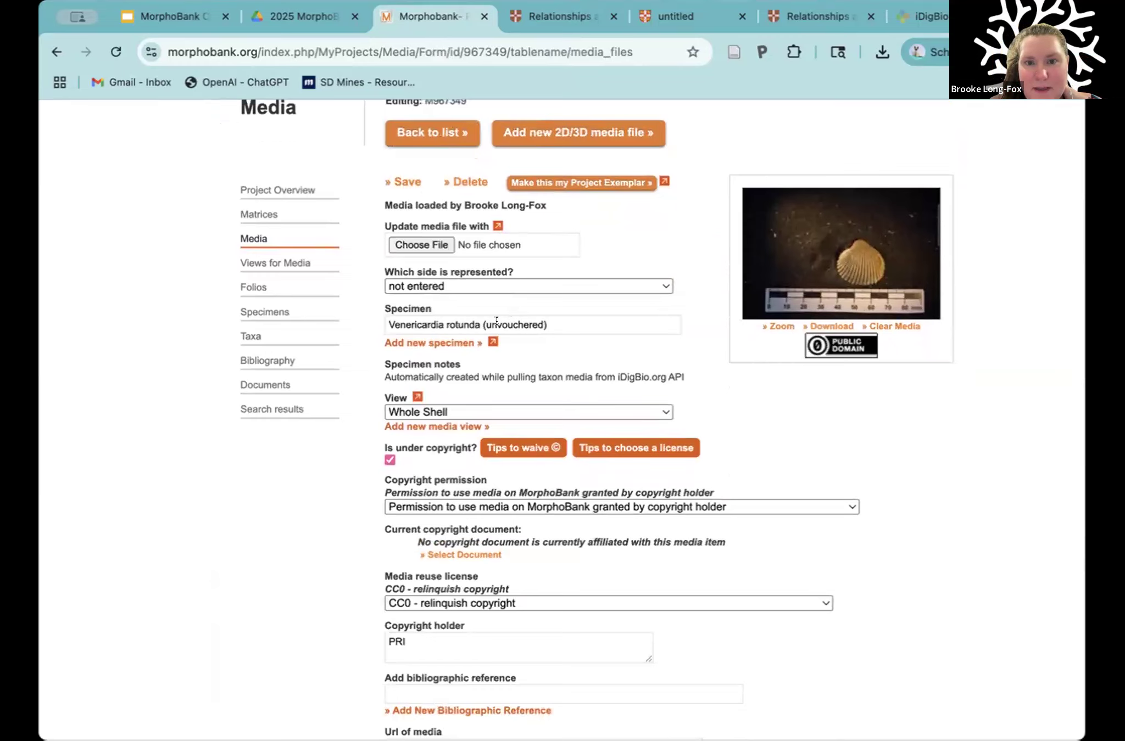
click(545, 323)
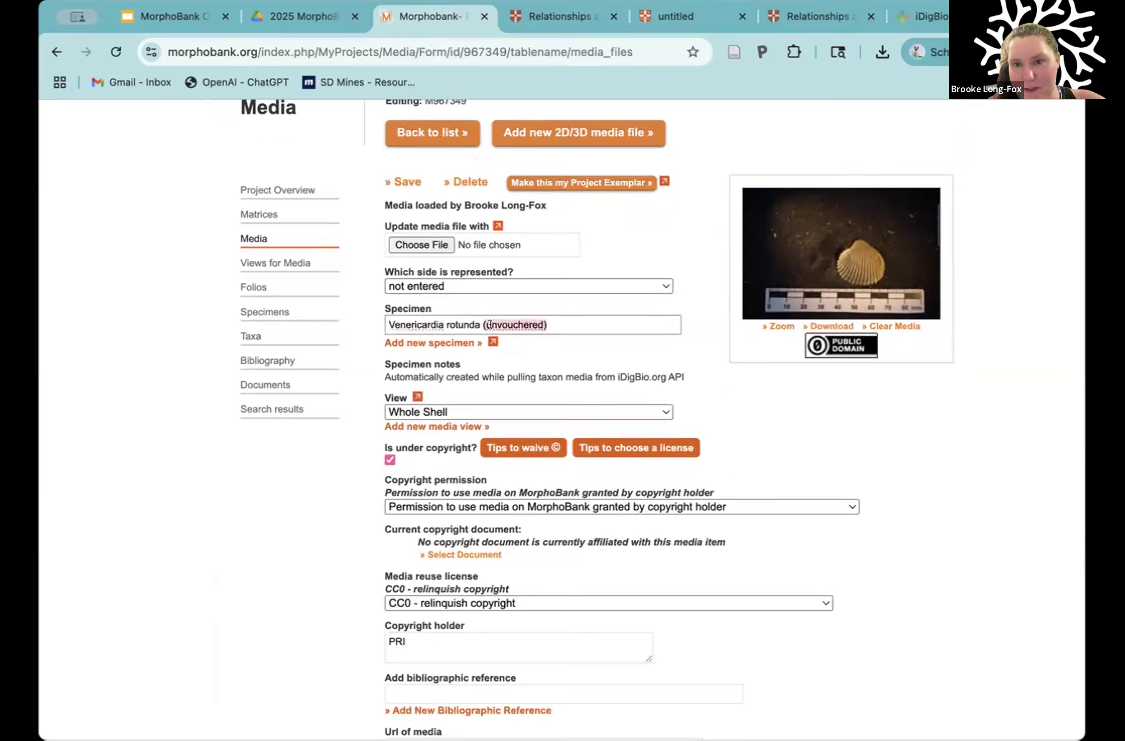
drag(489, 325, 388, 324)
click(597, 349)
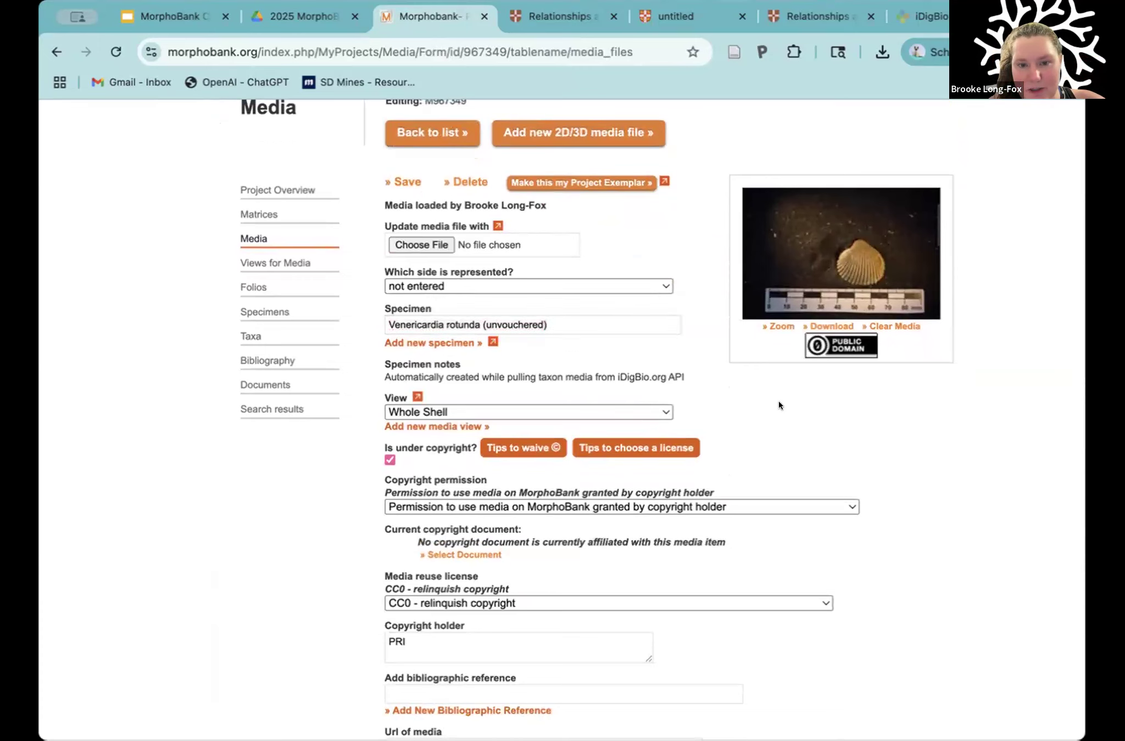
scroll(769, 443, down, 3)
click(453, 511)
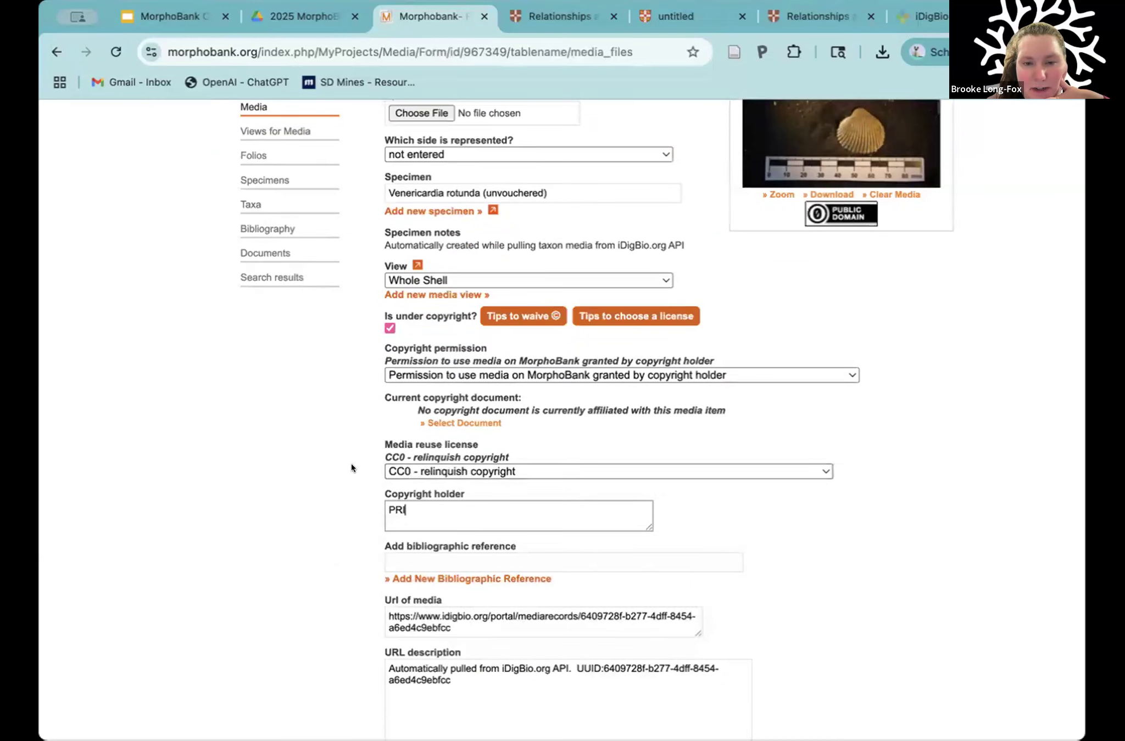
Step: Examine the media URL, URL description, access, media notes and publication status of the Venericardia rotunda record
scroll(351, 464, down, 5)
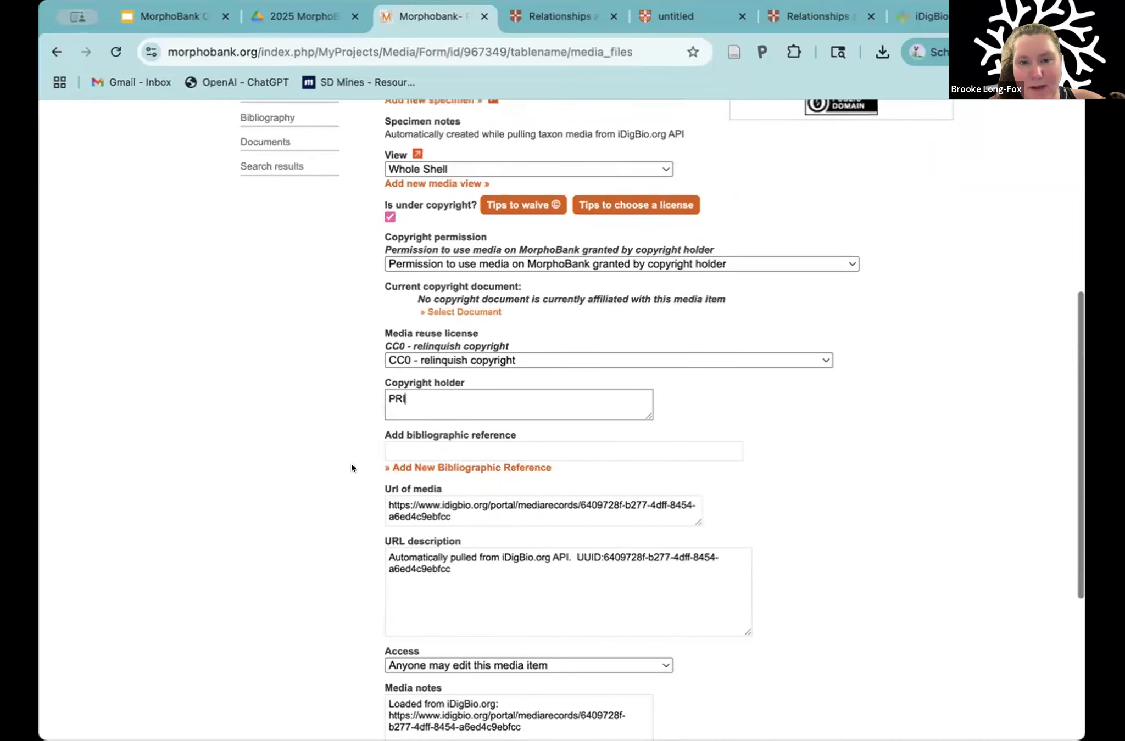
click(461, 511)
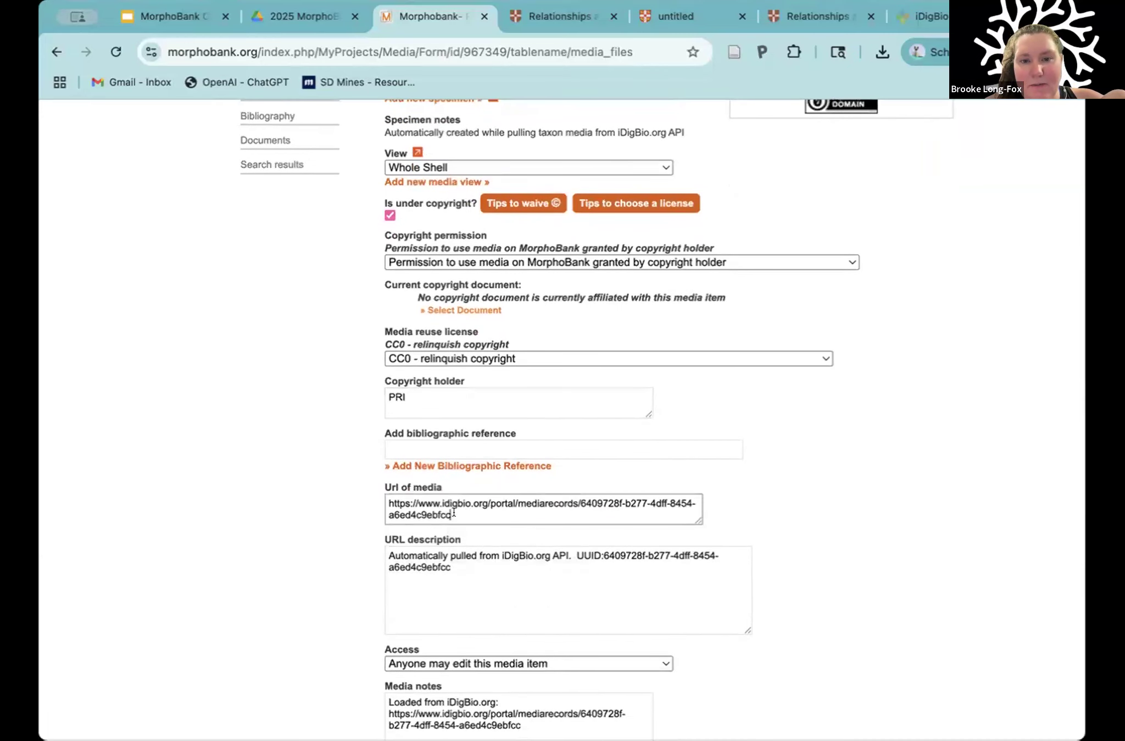
click(455, 560)
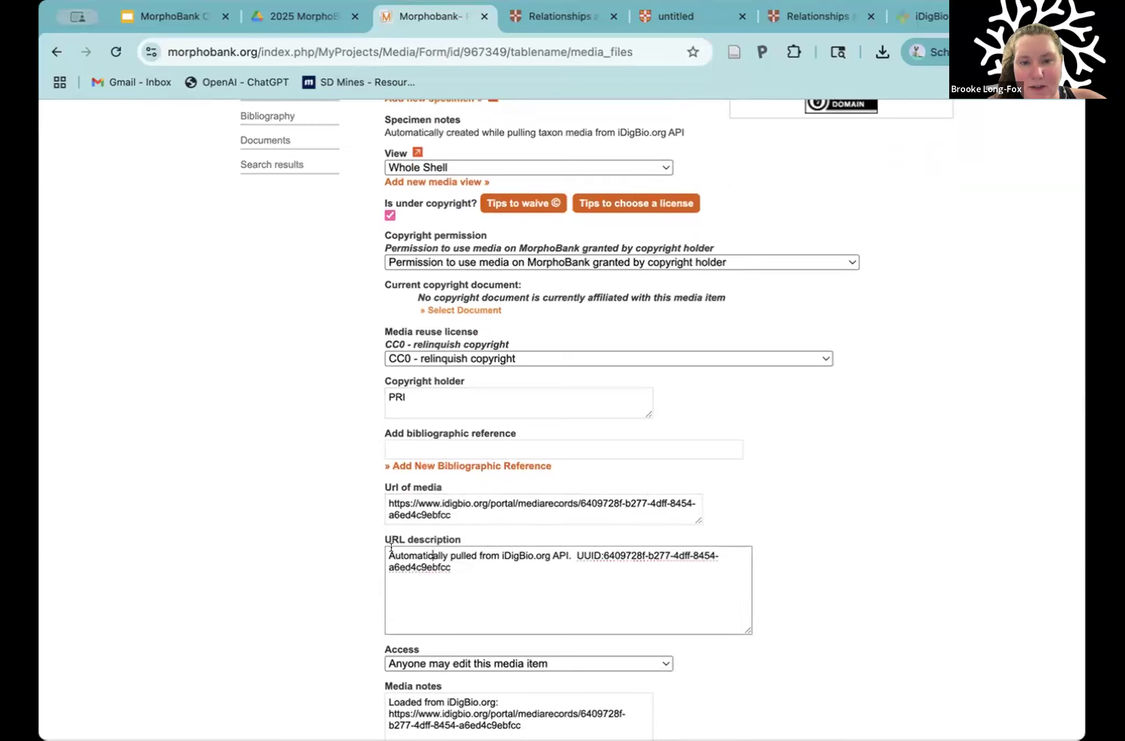
drag(389, 555, 569, 552)
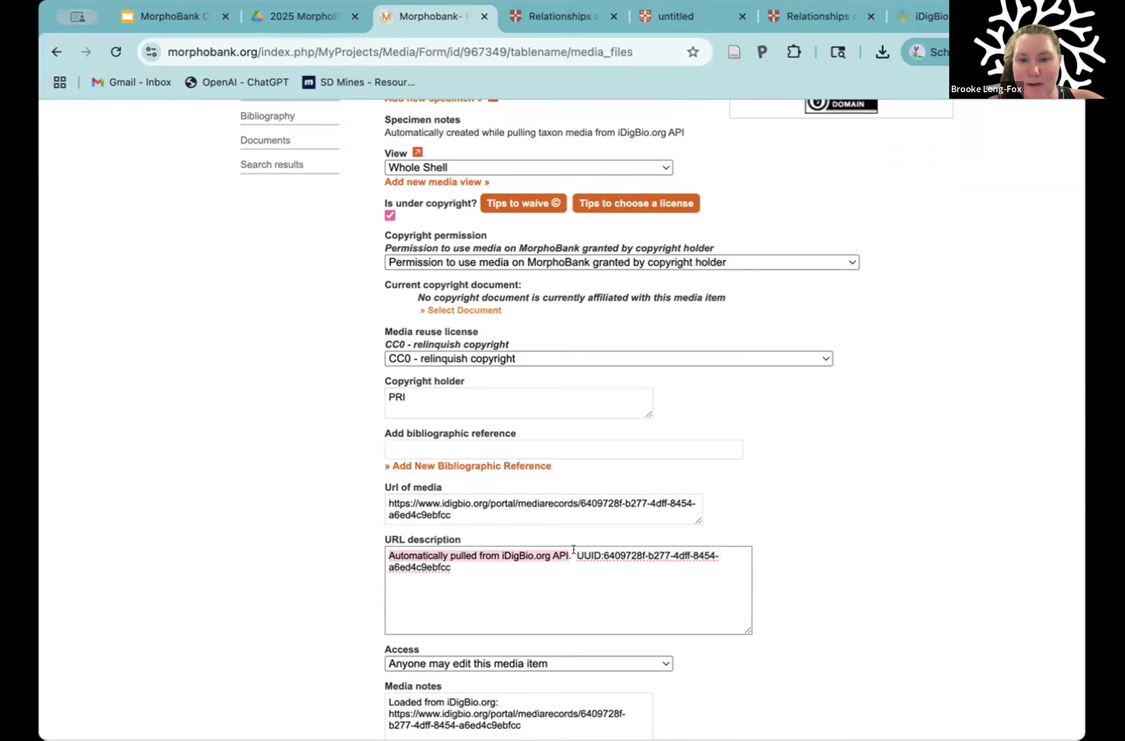
drag(573, 550, 490, 574)
click(320, 624)
scroll(320, 624, down, 5)
scroll(320, 623, down, 1)
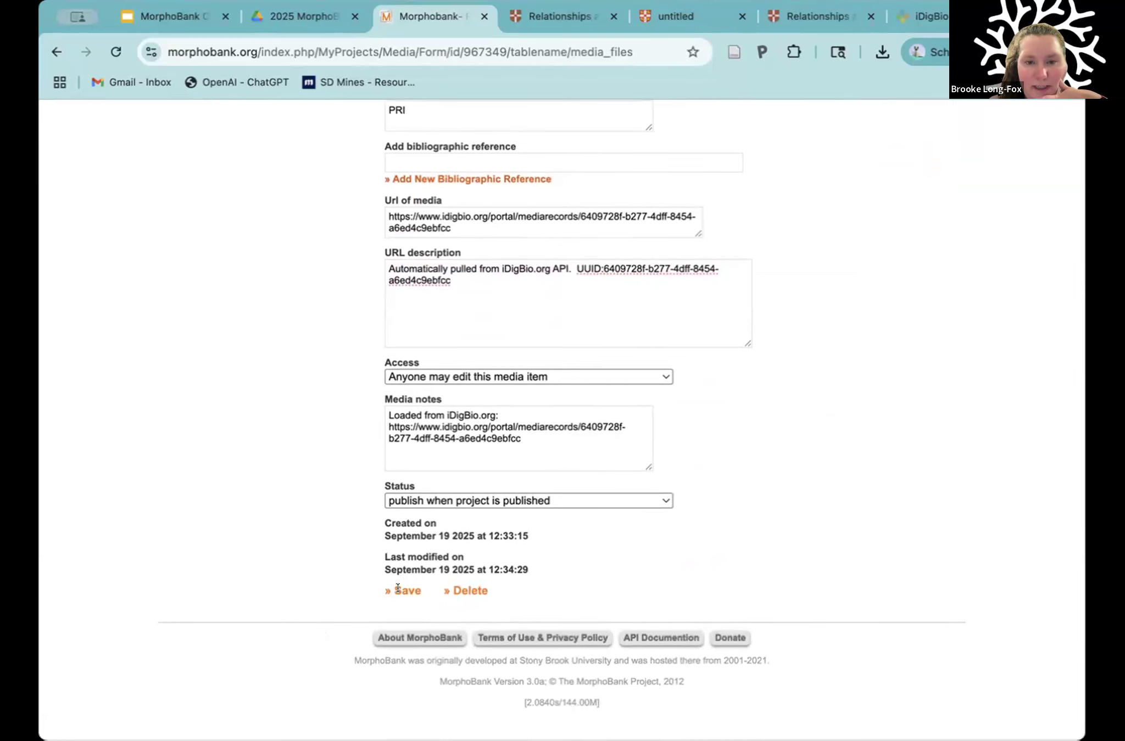
scroll(346, 451, up, 12)
scroll(456, 352, down, 1)
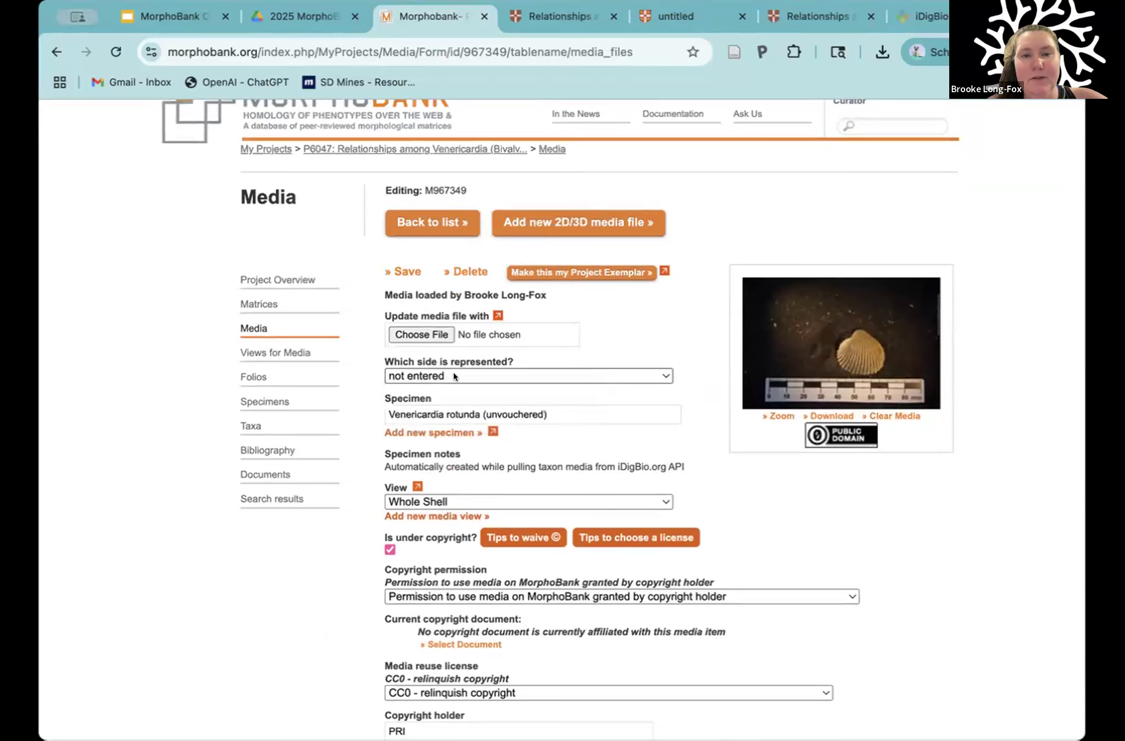
Step: Check the choices for which side is represented, and recheck the specimen and copyright holder of the record
click(453, 374)
click(609, 325)
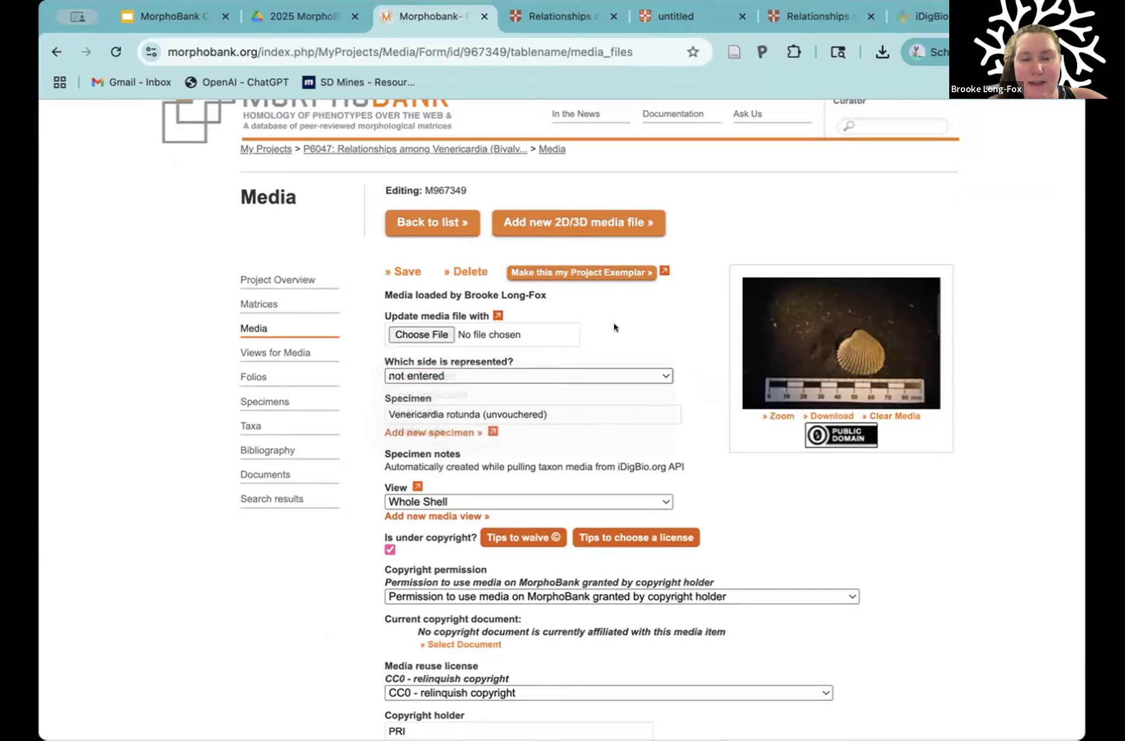
scroll(509, 477, down, 5)
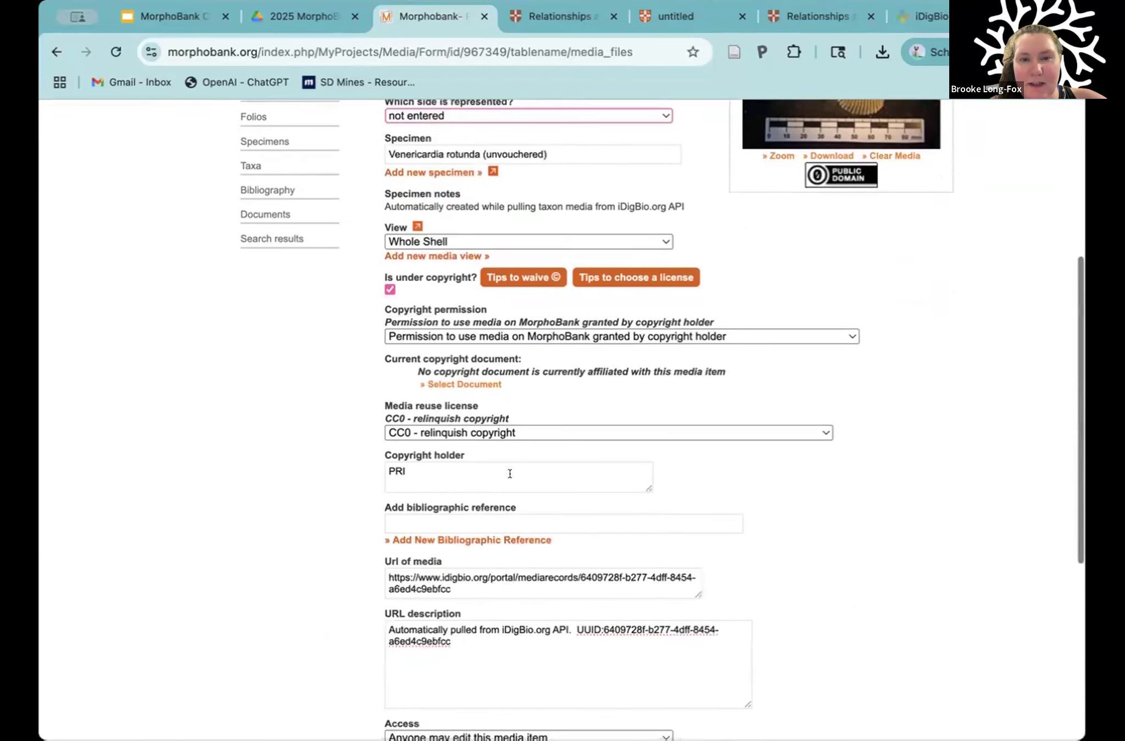
click(428, 457)
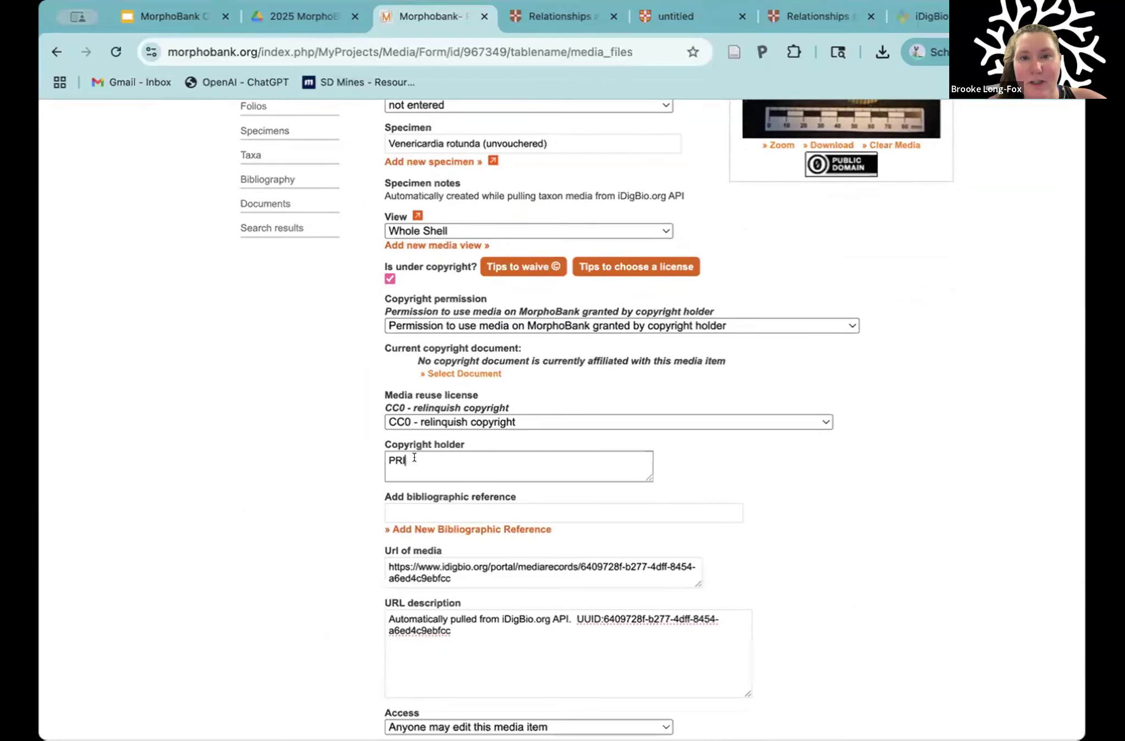
scroll(414, 457, up, 3)
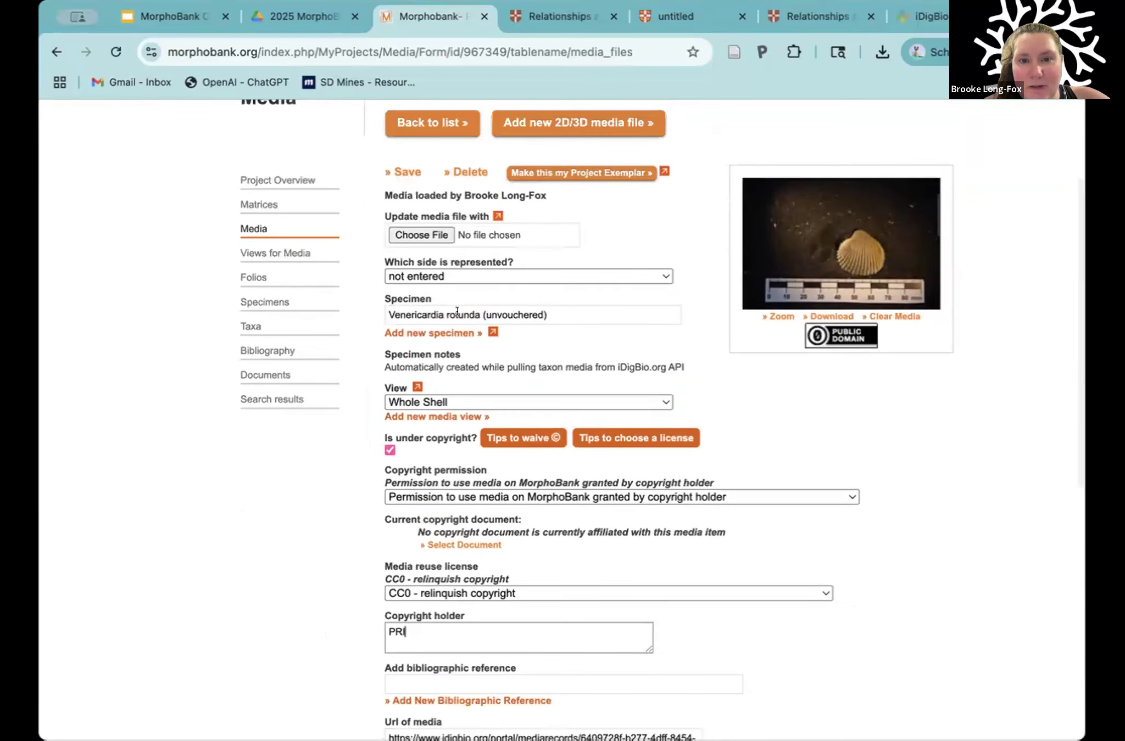
click(504, 310)
click(476, 283)
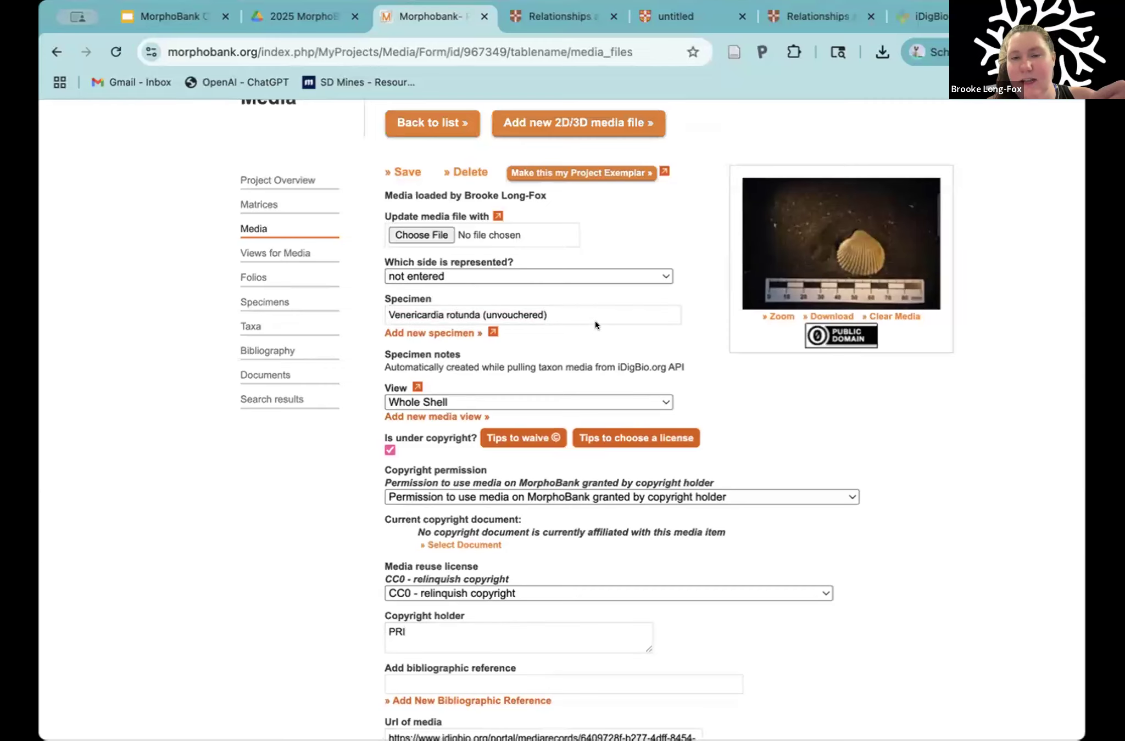
scroll(535, 337, down, 2)
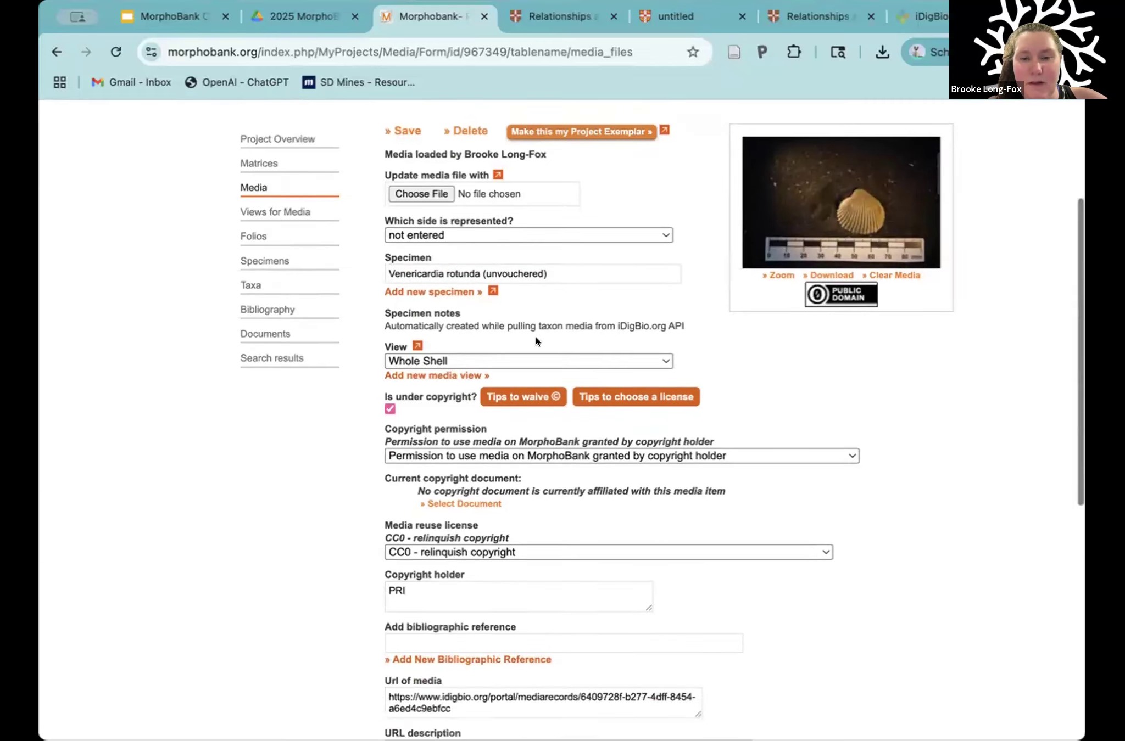
scroll(534, 337, up, 2)
scroll(532, 351, down, 2)
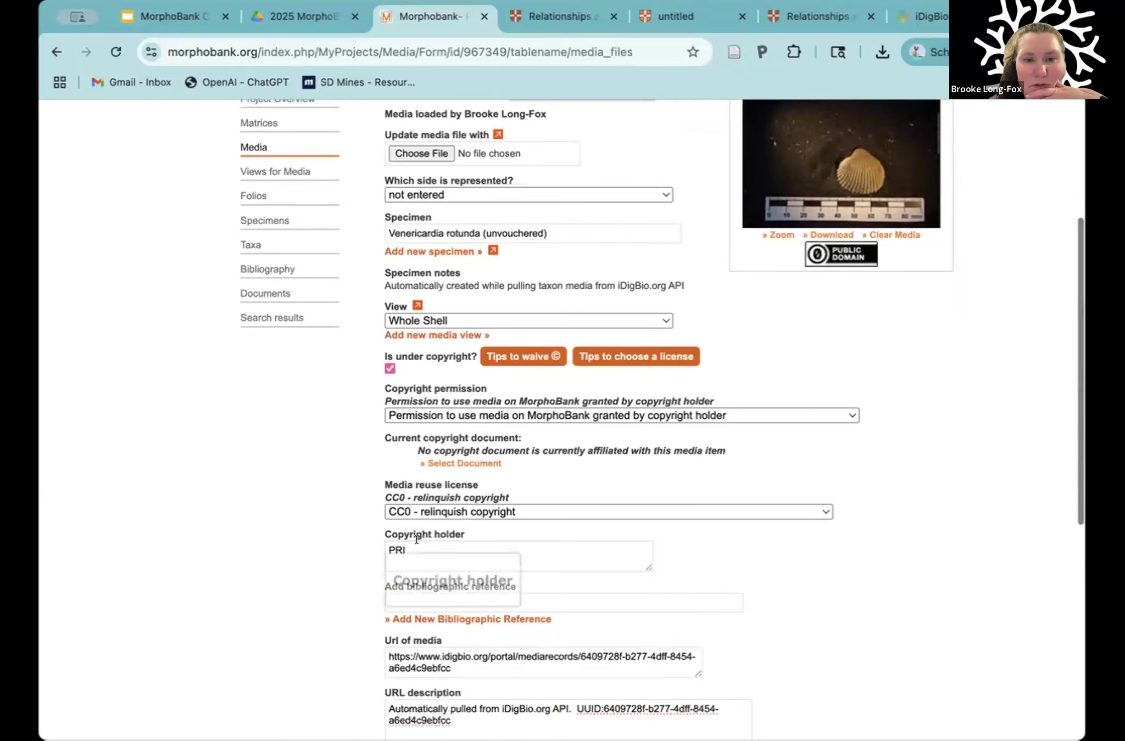
drag(409, 550, 373, 543)
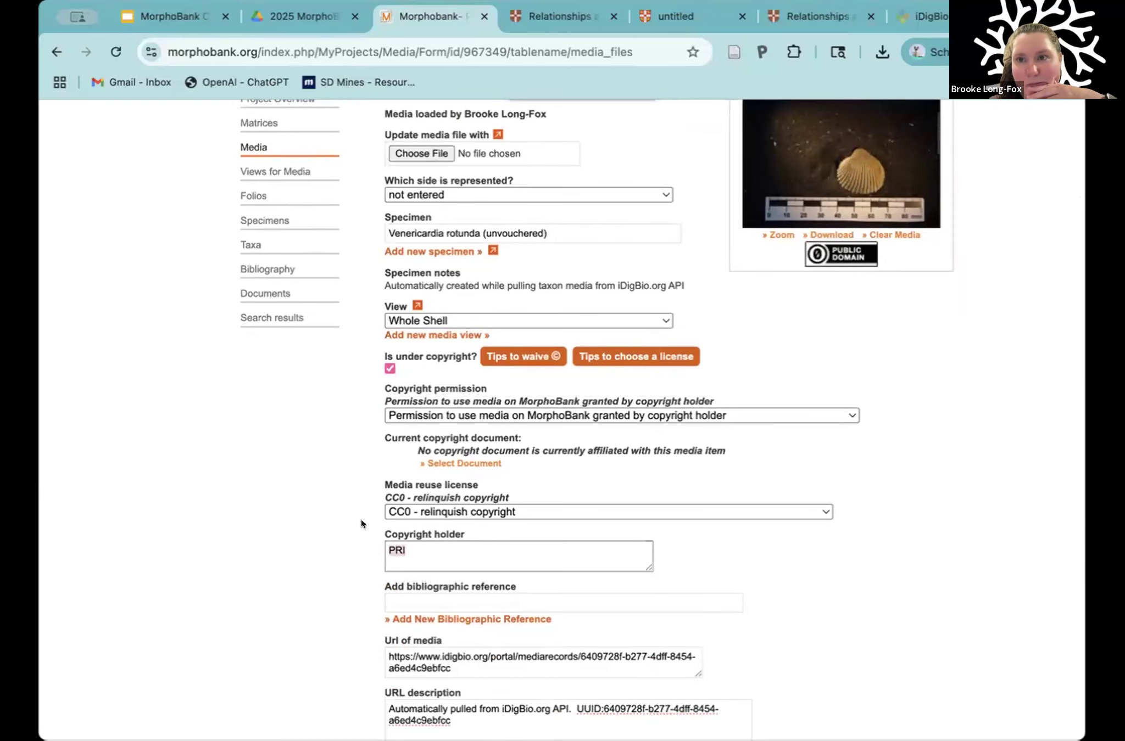
scroll(362, 524, up, 1)
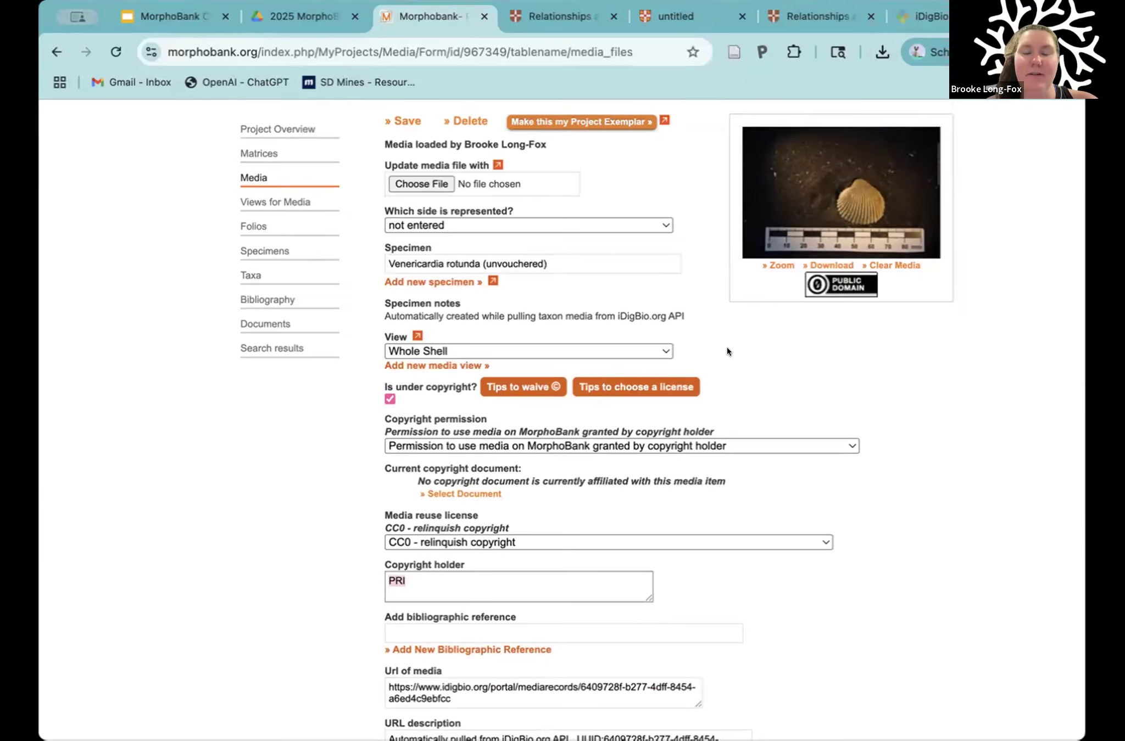
scroll(727, 351, up, 3)
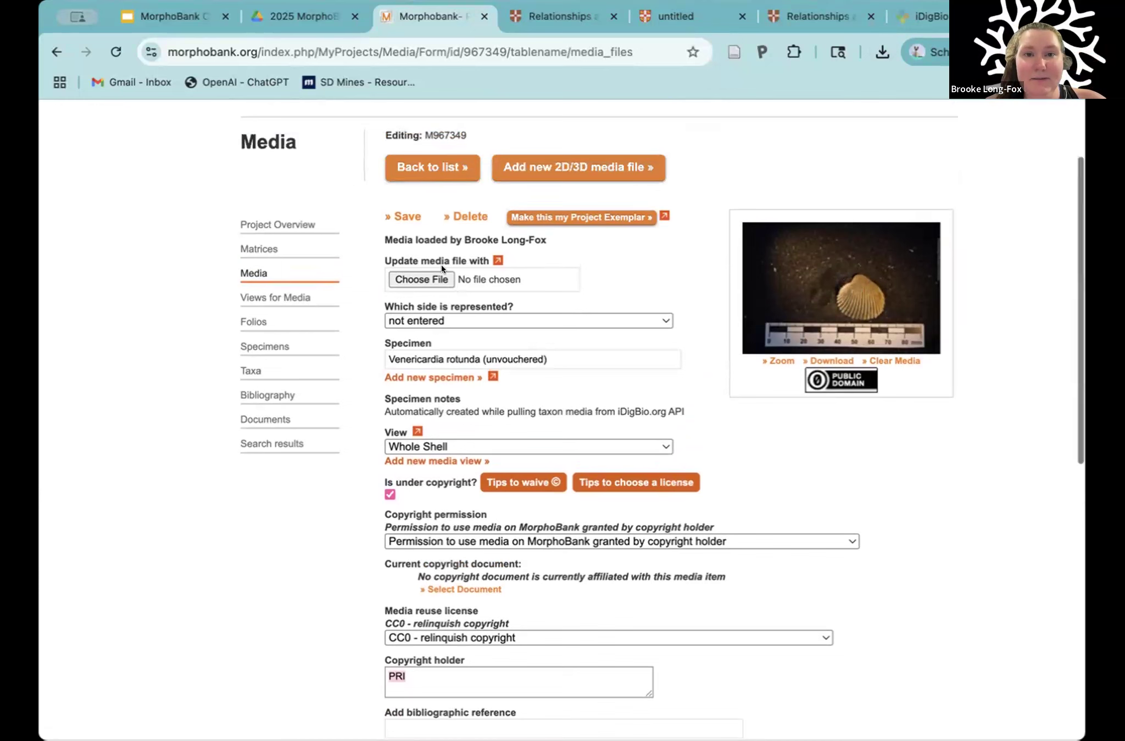
Step: Return to the media list, go to the project's matrices and open matrix 30912 in the matrix editor
click(432, 166)
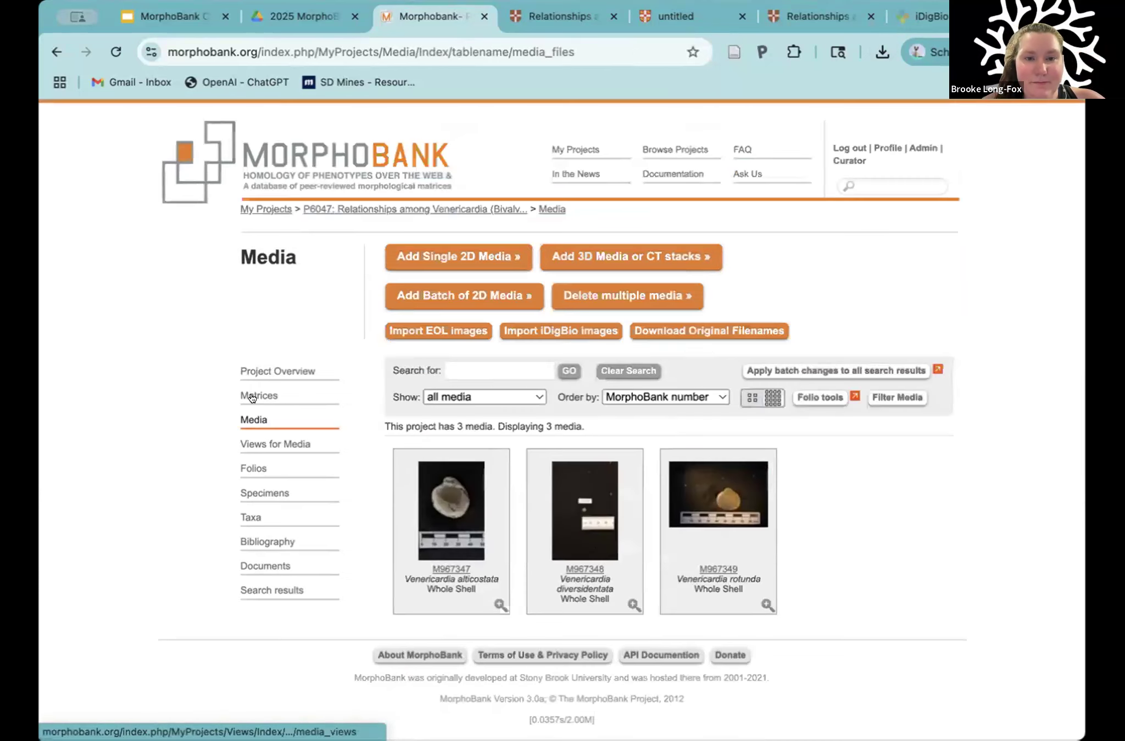
click(252, 396)
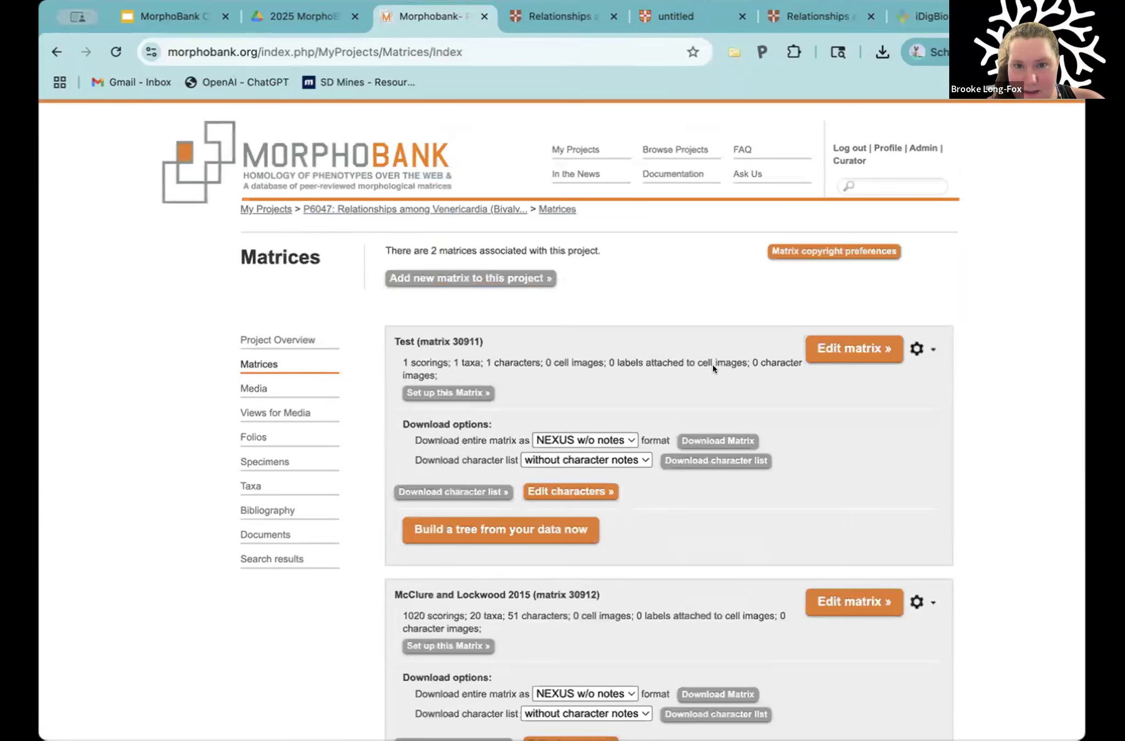
scroll(712, 364, down, 1)
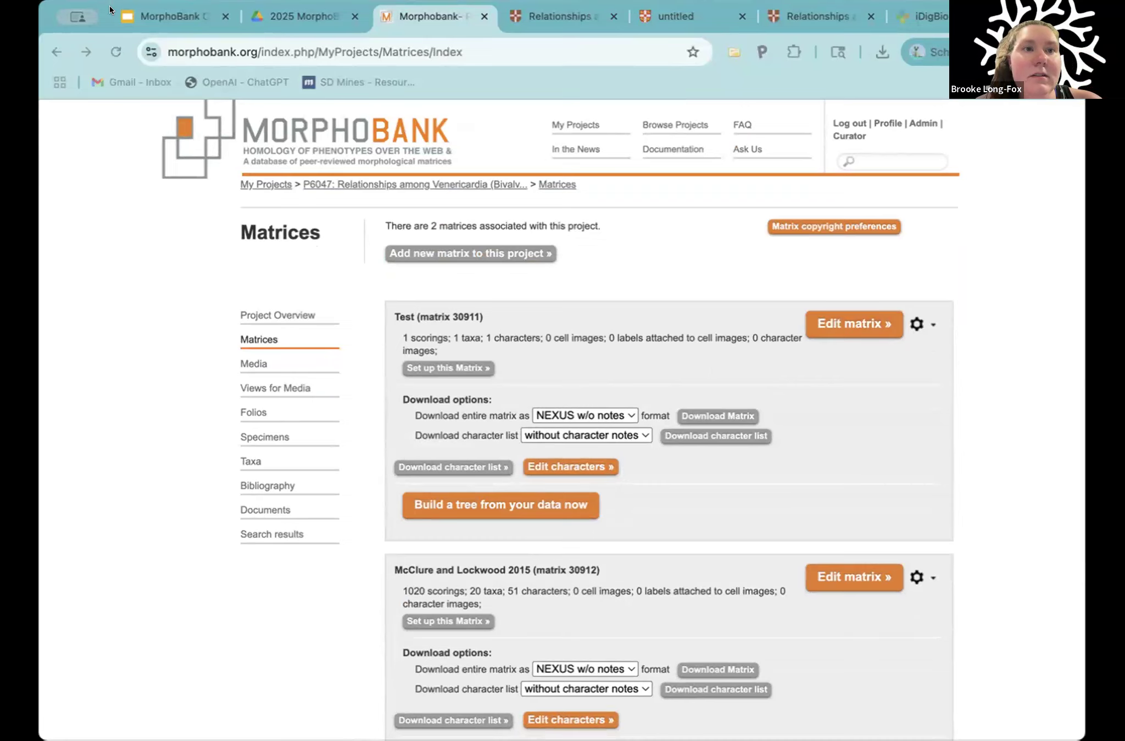
scroll(433, 449, down, 5)
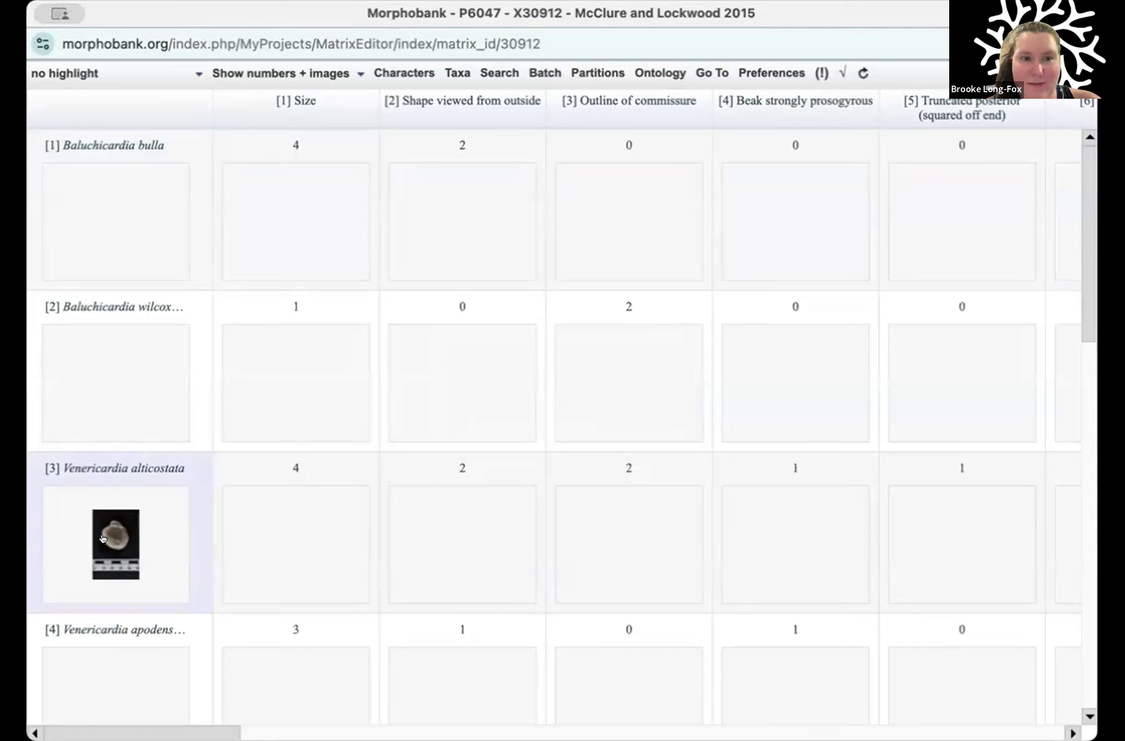
Step: View the media attached to the taxon Venericardia alticostata in the Taxon Editor, then close the editor
click(72, 476)
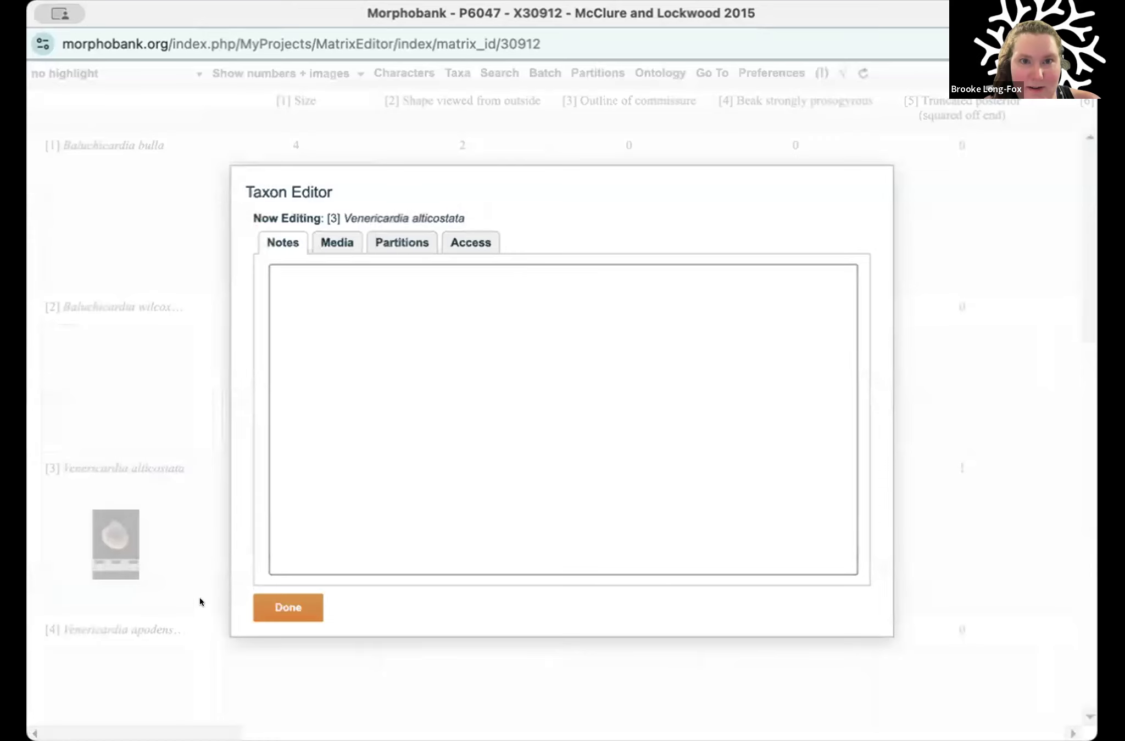
click(331, 242)
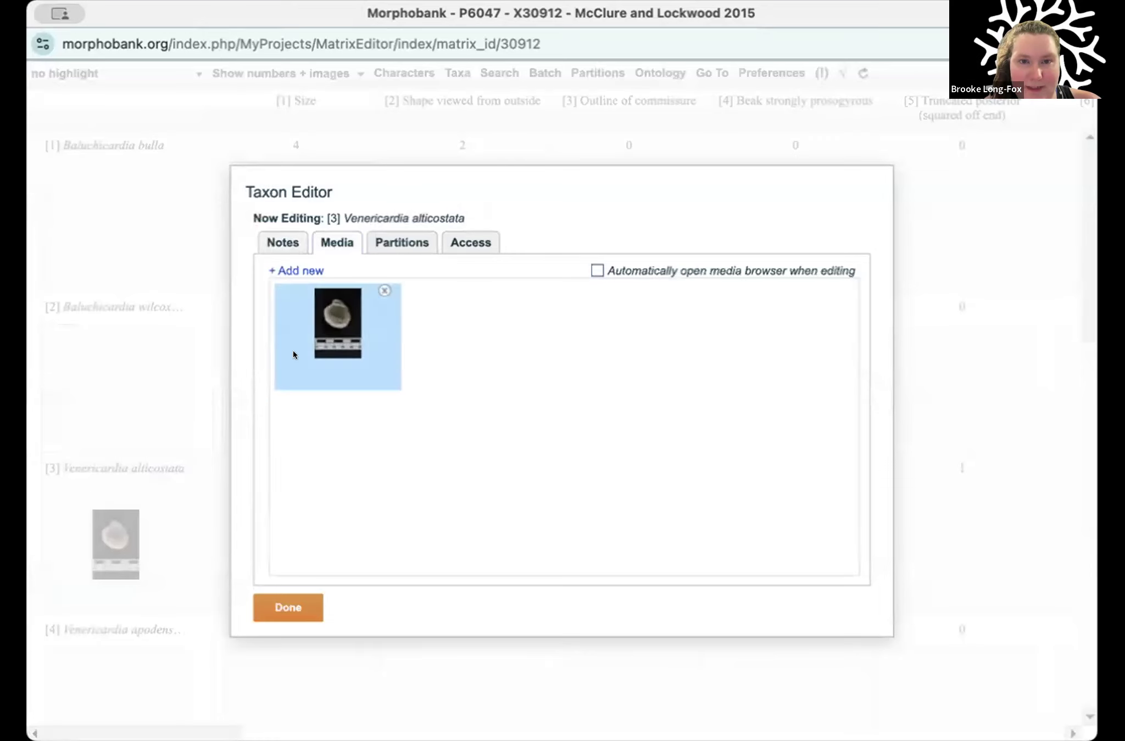
click(280, 604)
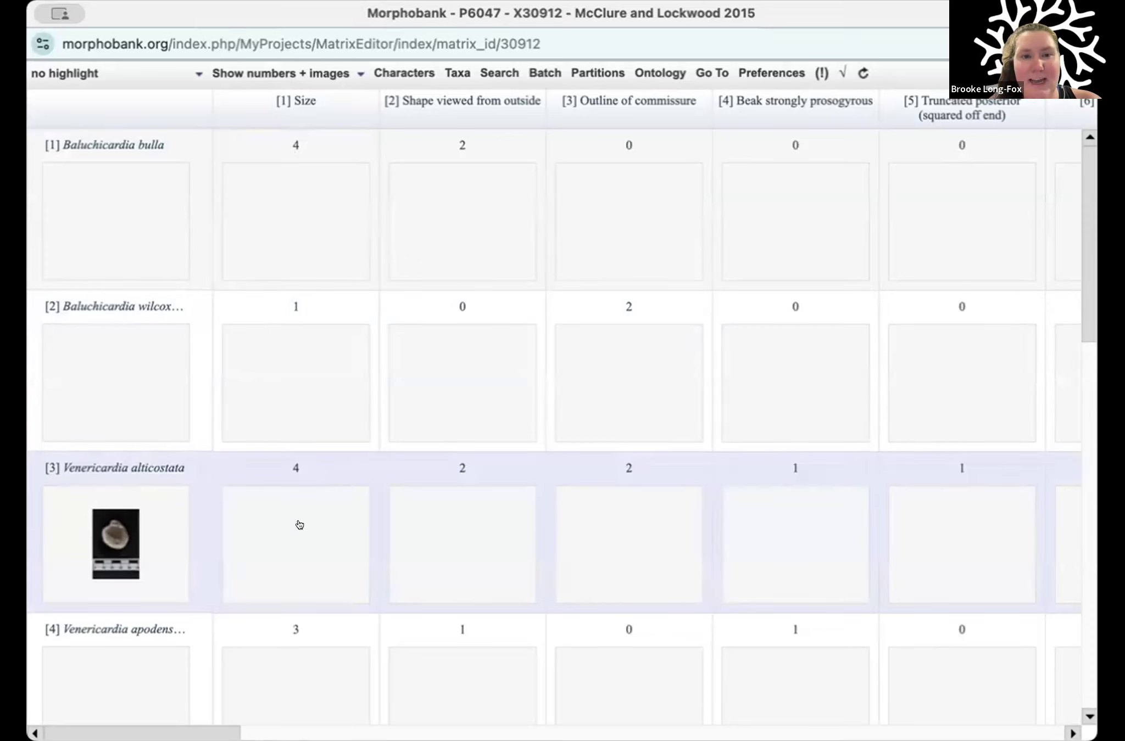
Step: Open the Size character cell of Venericardia alticostata in the Cell Editor
click(299, 525)
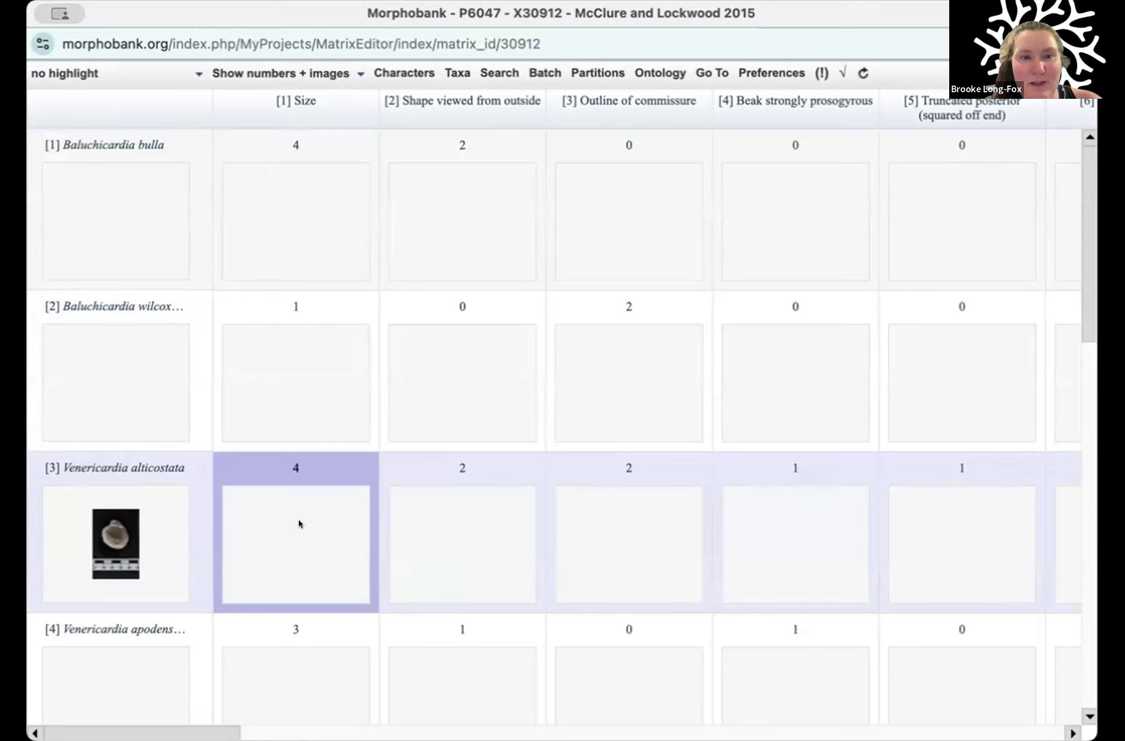
click(298, 519)
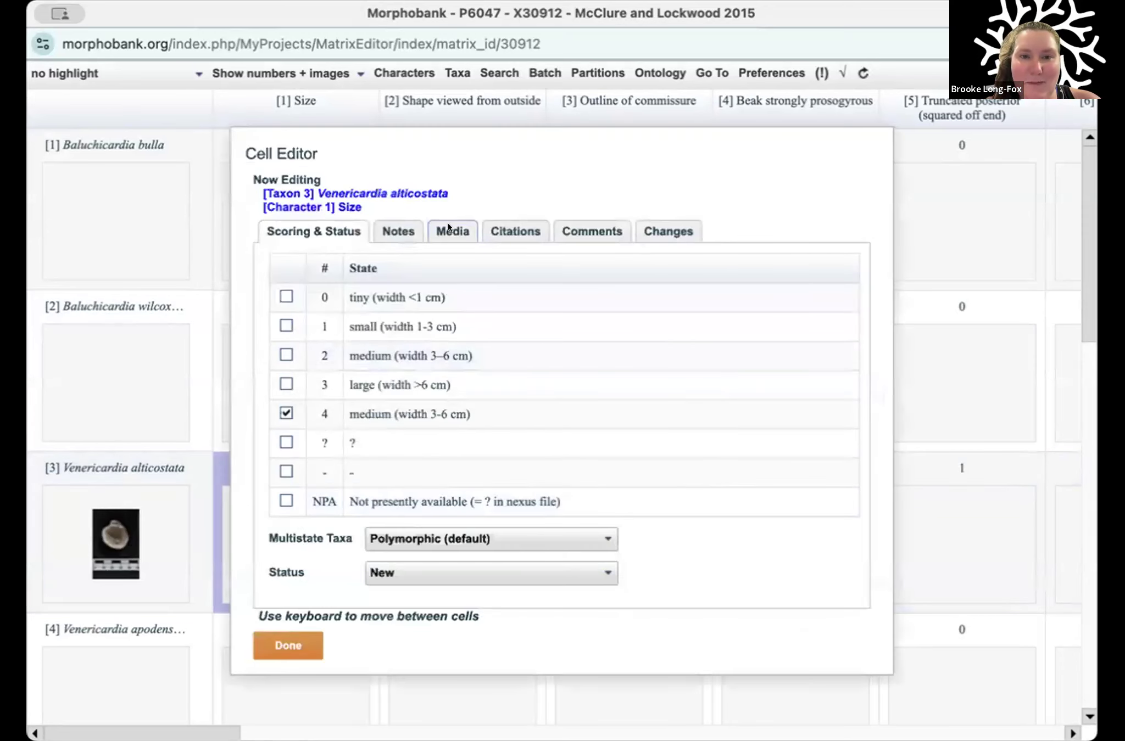
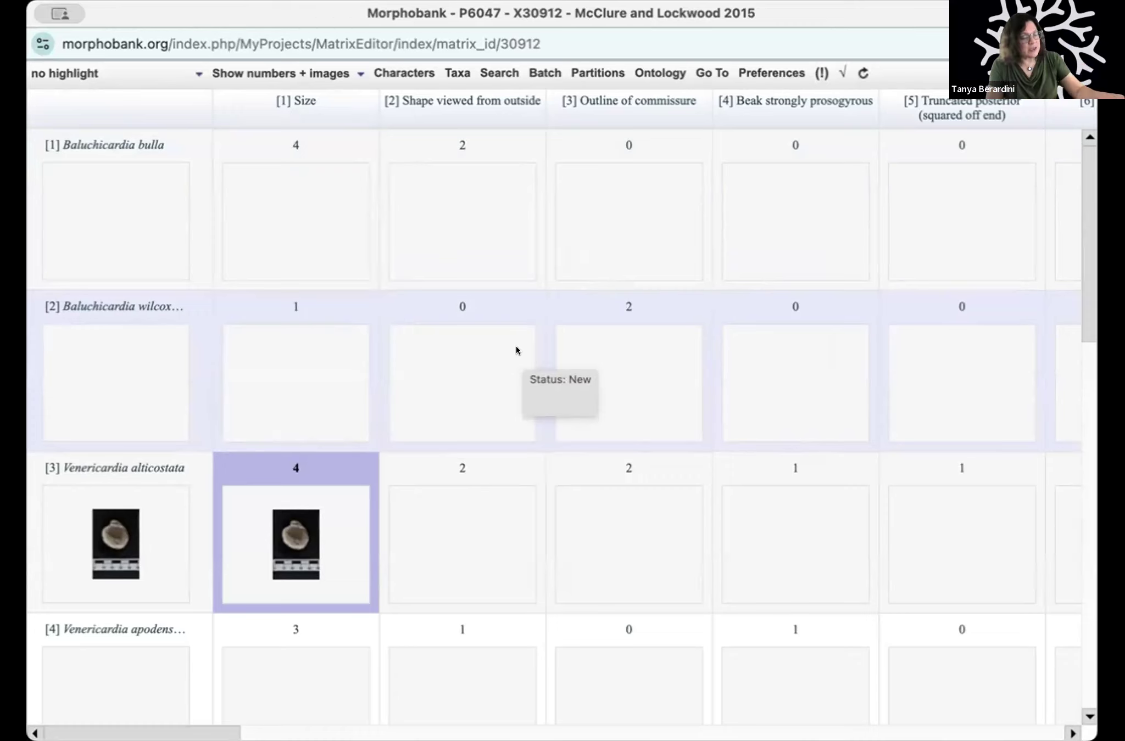
Step: View the taxa included in the matrix in the Matrix Taxa List Editor, then close the editor
mouse_move(499, 485)
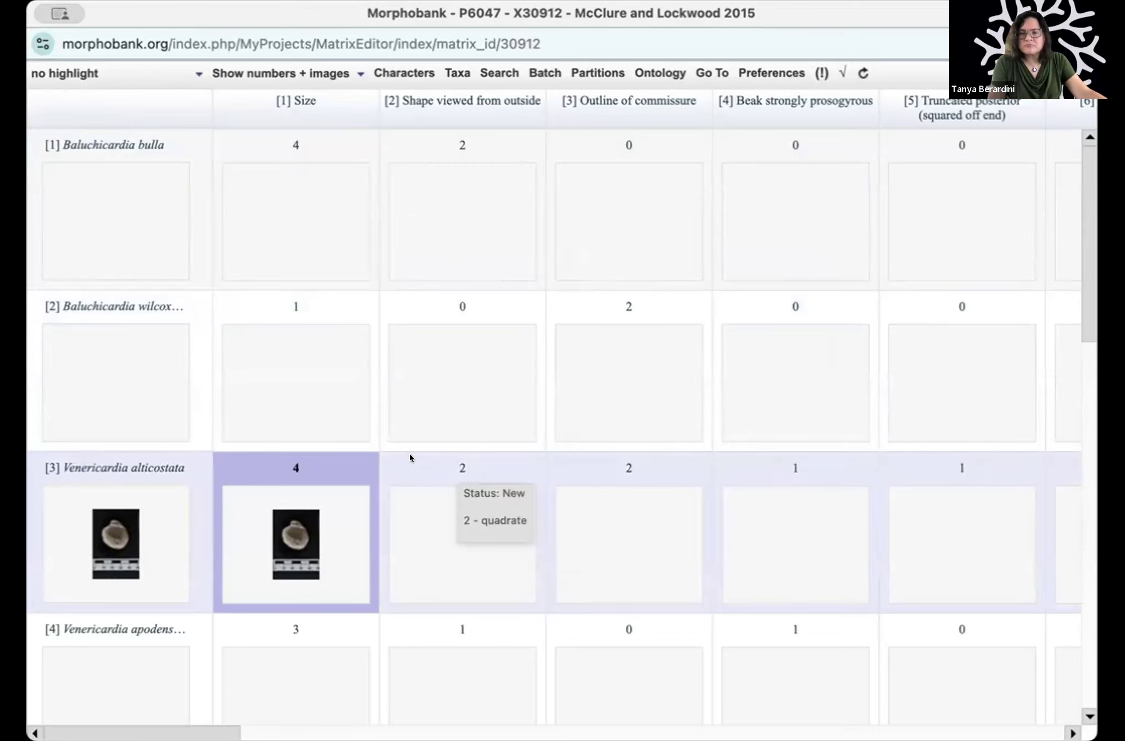
click(448, 72)
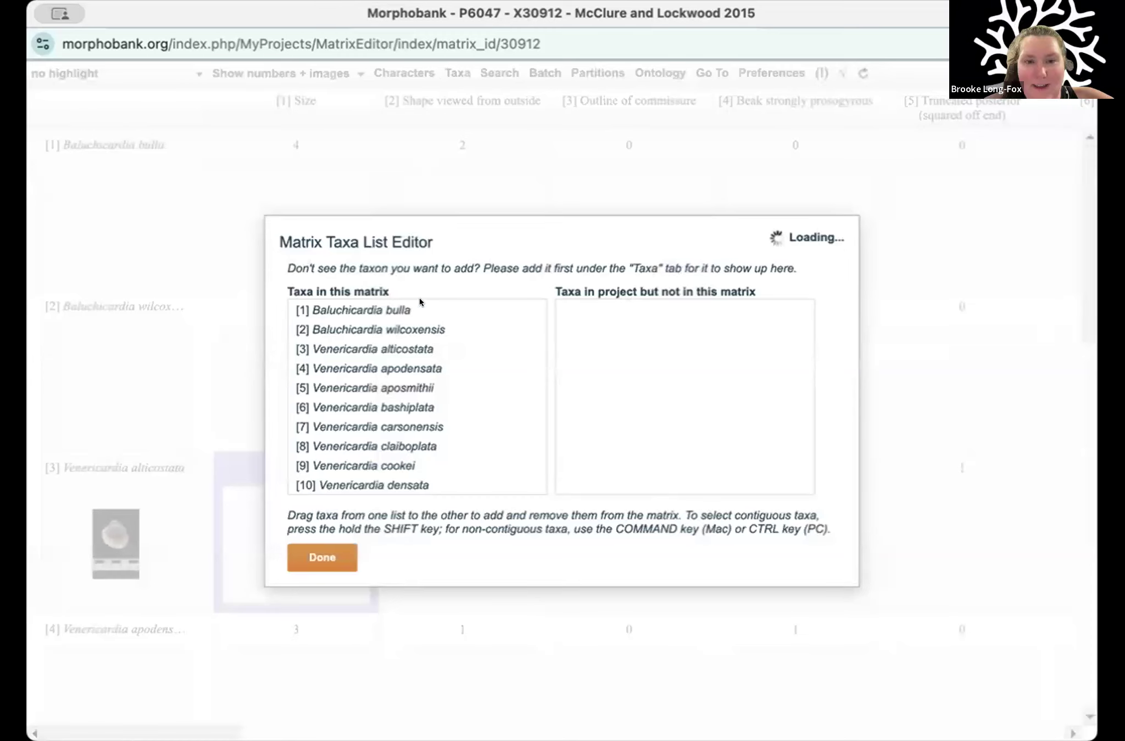
click(324, 556)
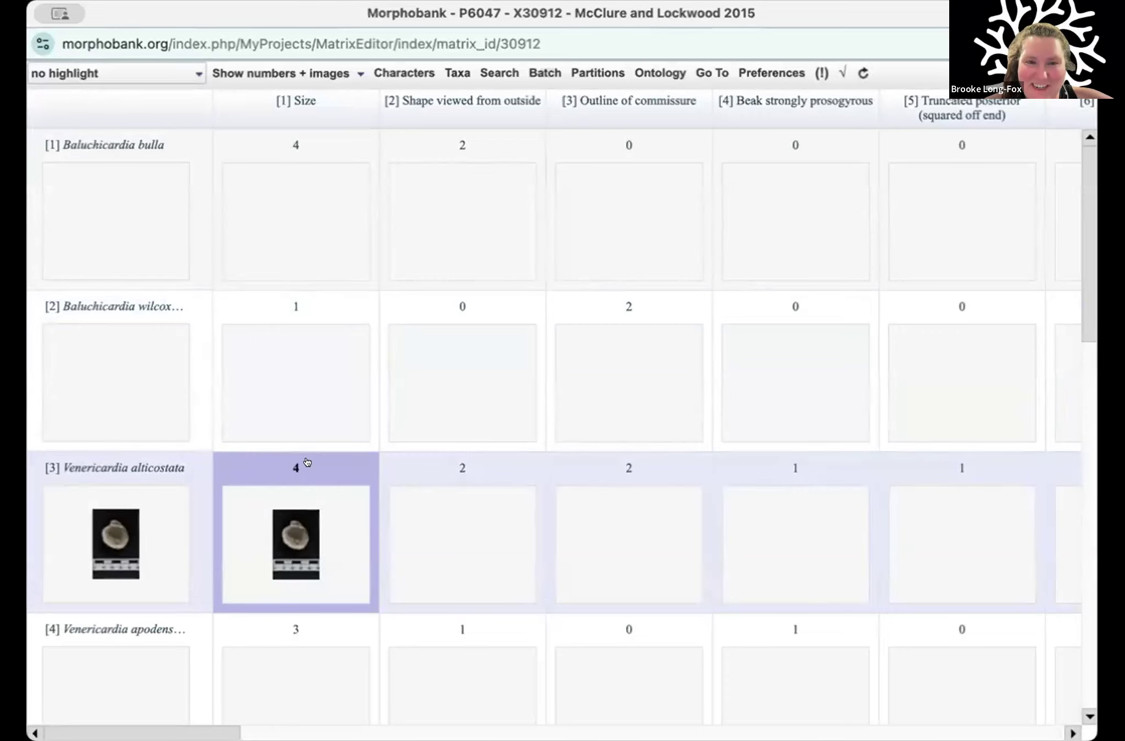
Step: Open the shell image in the Size cell of Venericardia alticostata and highlight the 3-6 cm width in its character information
scroll(307, 462, down, 15)
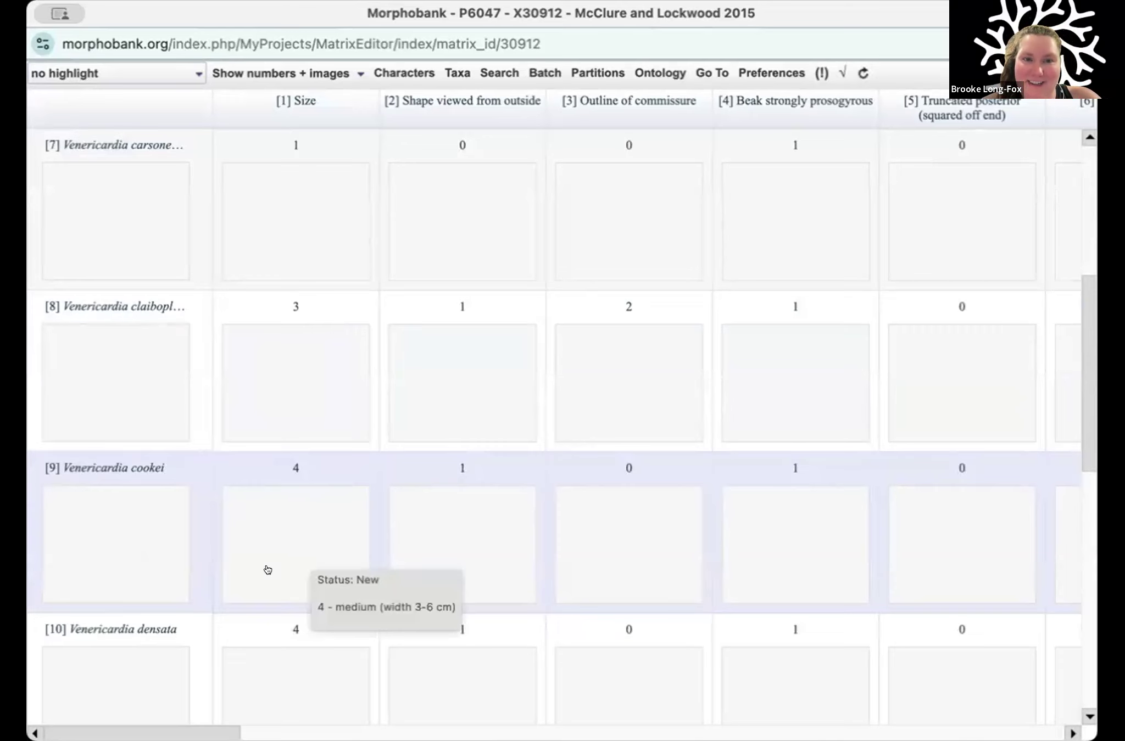
scroll(318, 334, up, 15)
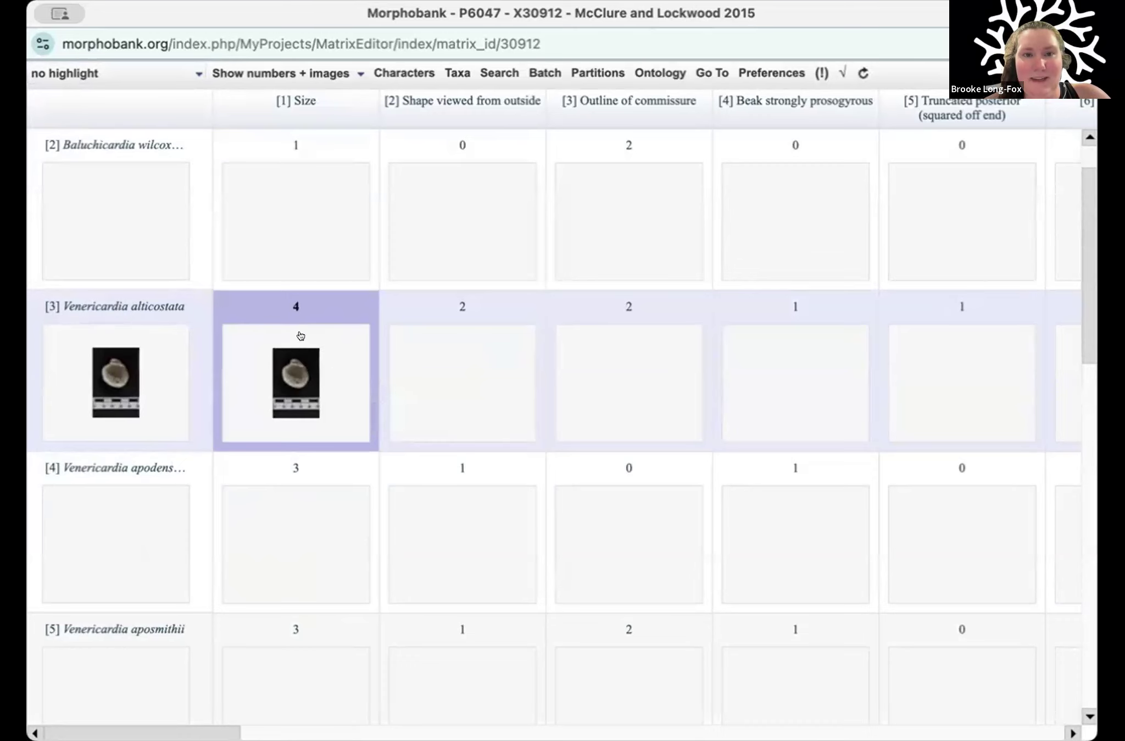
click(296, 412)
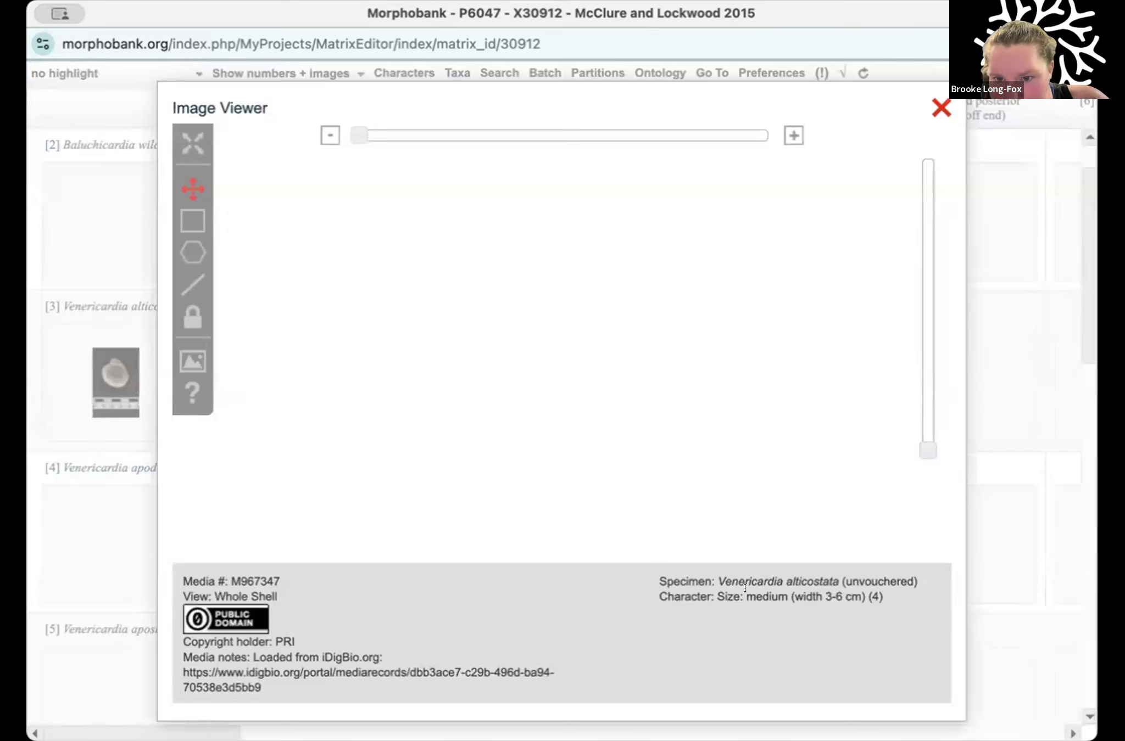
drag(746, 597, 826, 596)
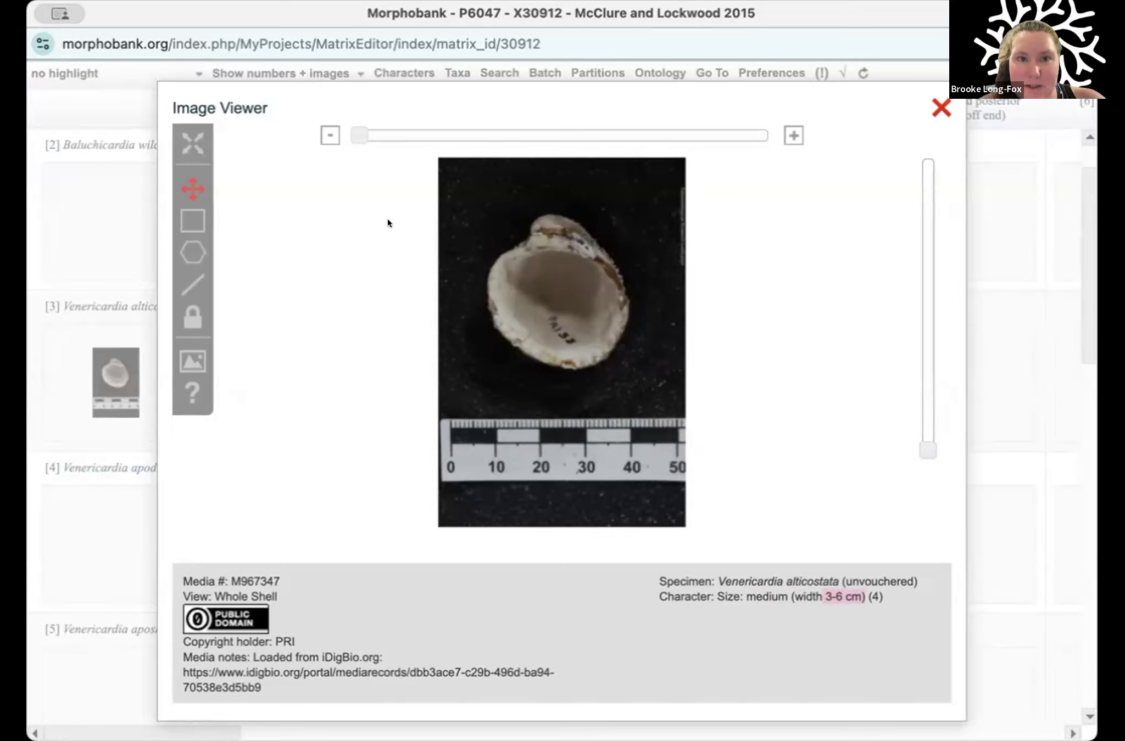
Step: Draw a line label across the shell in the image and reposition its end to the beak
click(184, 220)
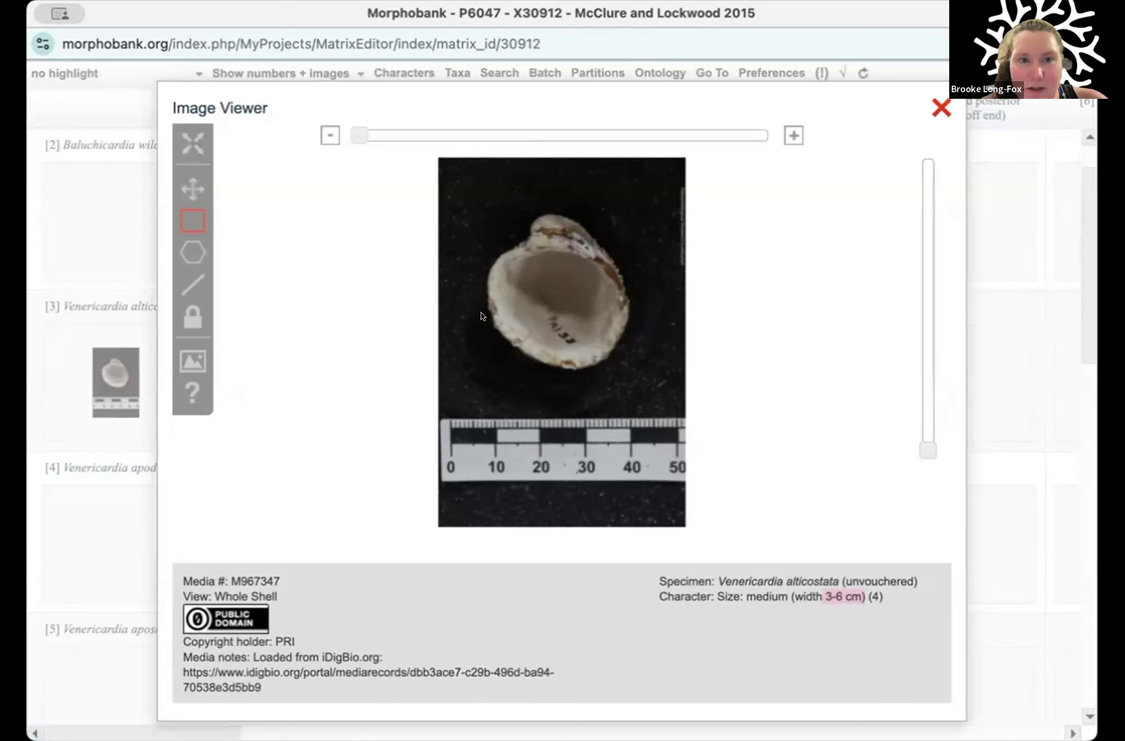
click(179, 290)
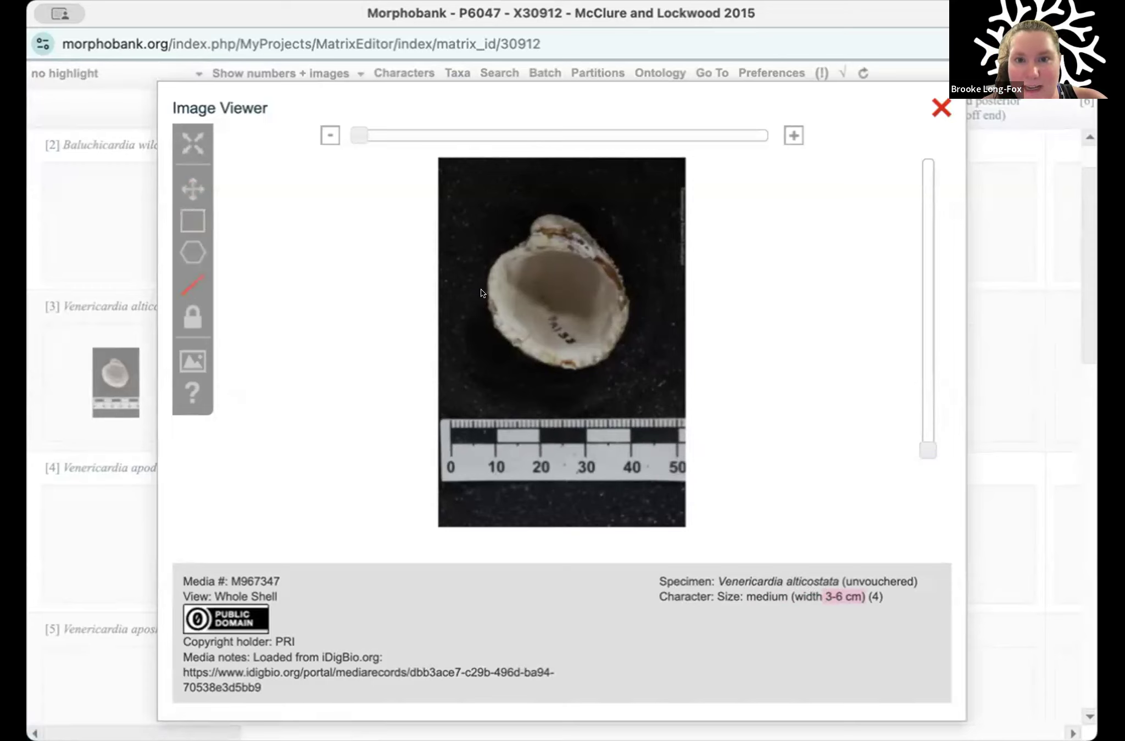
drag(484, 289, 618, 303)
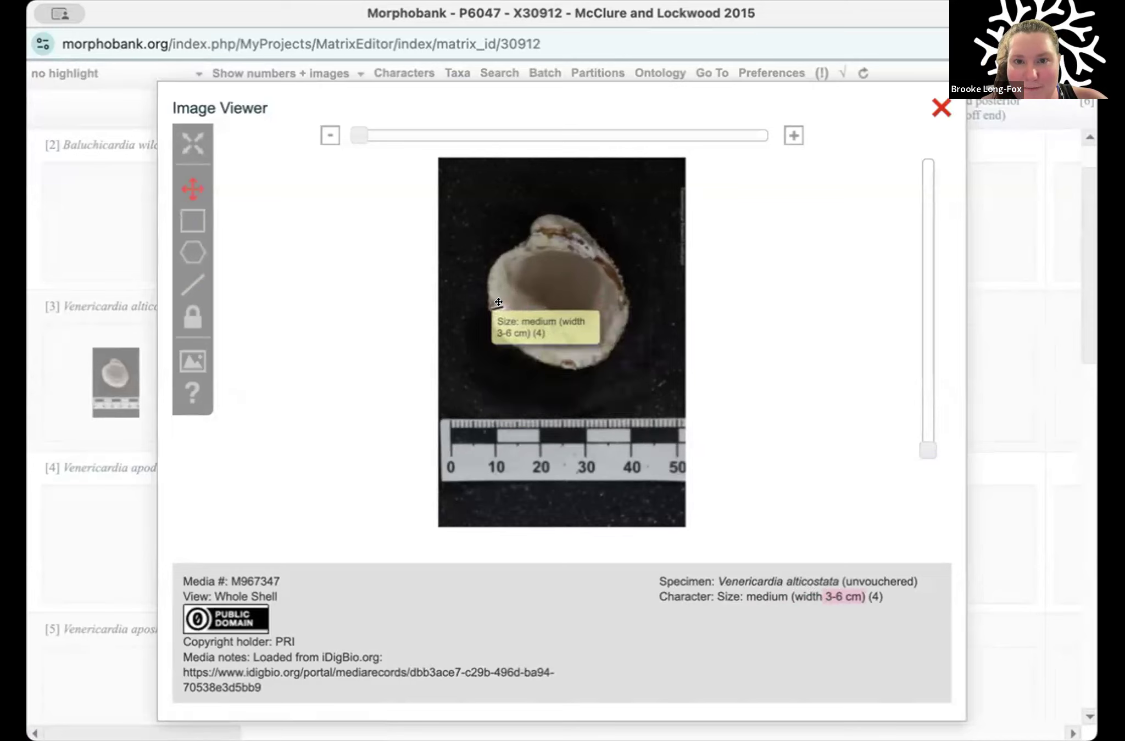
mouse_move(626, 288)
mouse_down()
mouse_move(520, 286)
mouse_move(533, 255)
mouse_move(520, 242)
mouse_move(548, 214)
mouse_move(574, 299)
mouse_move(580, 291)
mouse_move(475, 286)
mouse_move(485, 256)
mouse_up()
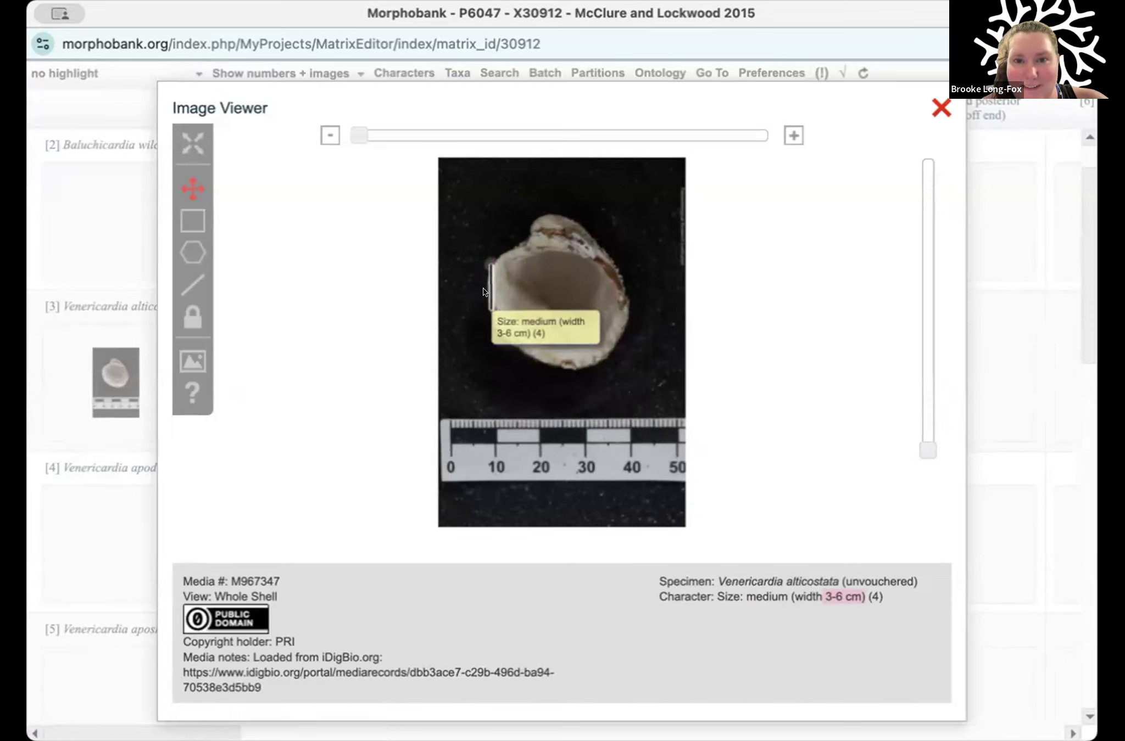
drag(489, 263, 539, 225)
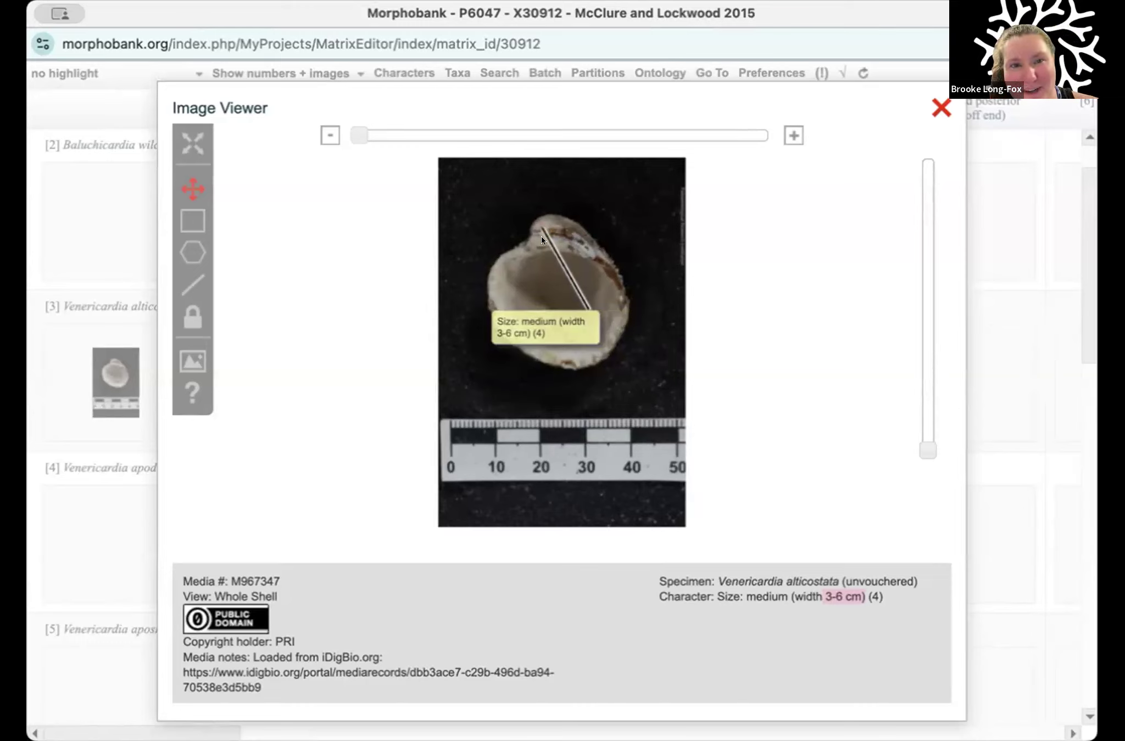
Step: Add a rectangular label over the shell's upper-left part and a polygon label at the beak, then close the image viewer
click(193, 222)
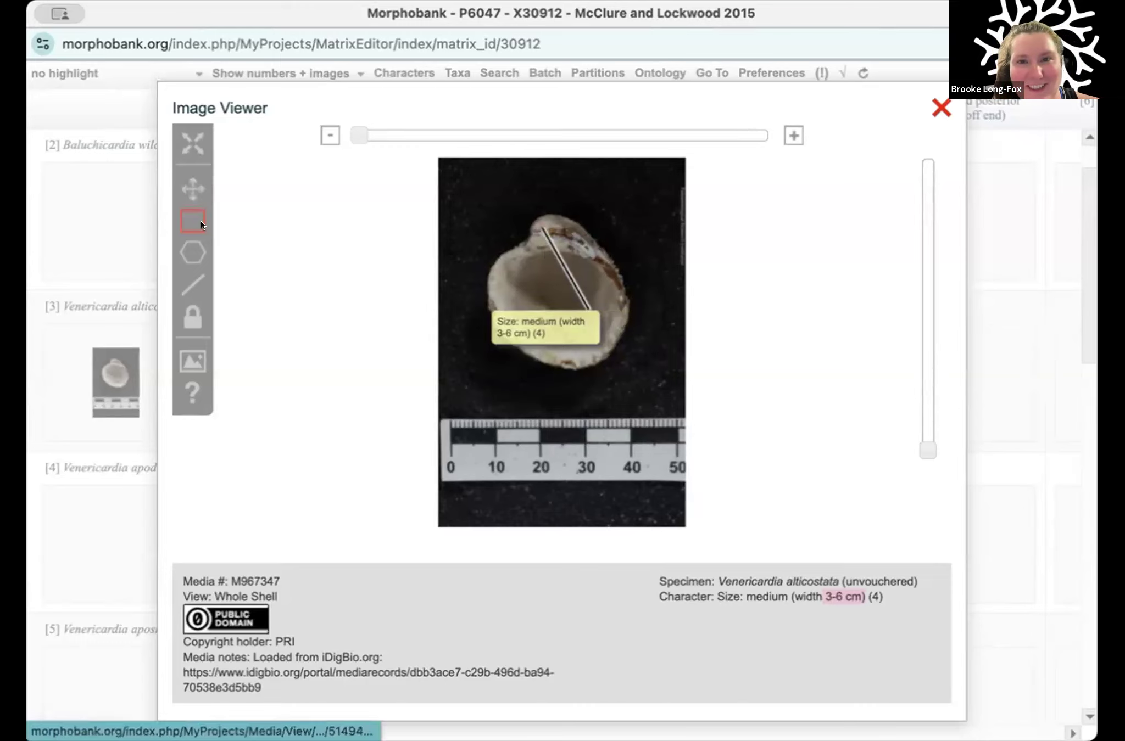
mouse_move(551, 274)
mouse_down()
mouse_move(485, 238)
mouse_move(453, 192)
mouse_move(463, 198)
mouse_up()
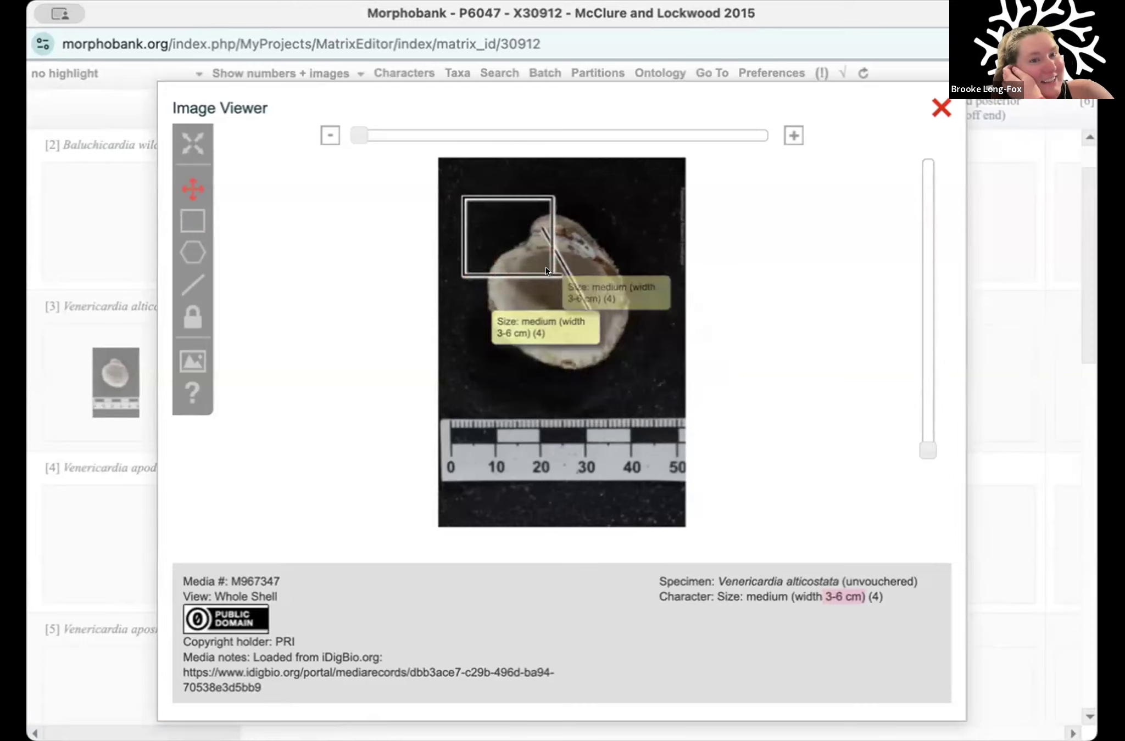
click(193, 253)
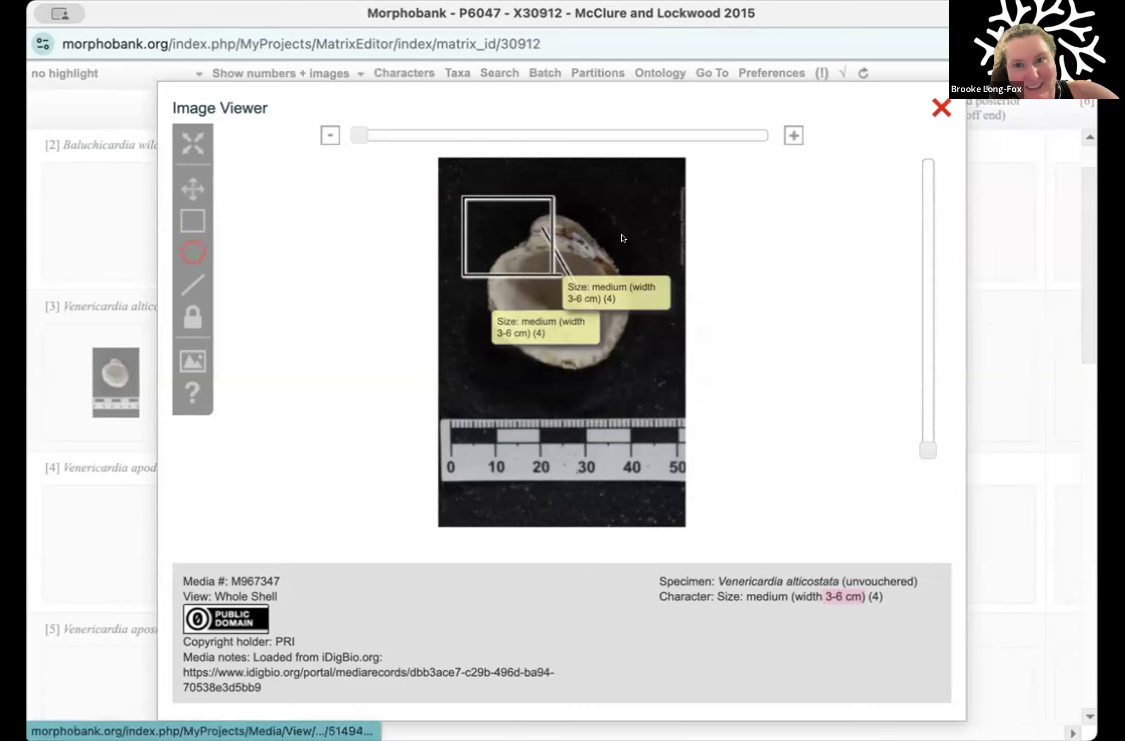
click(565, 207)
click(561, 210)
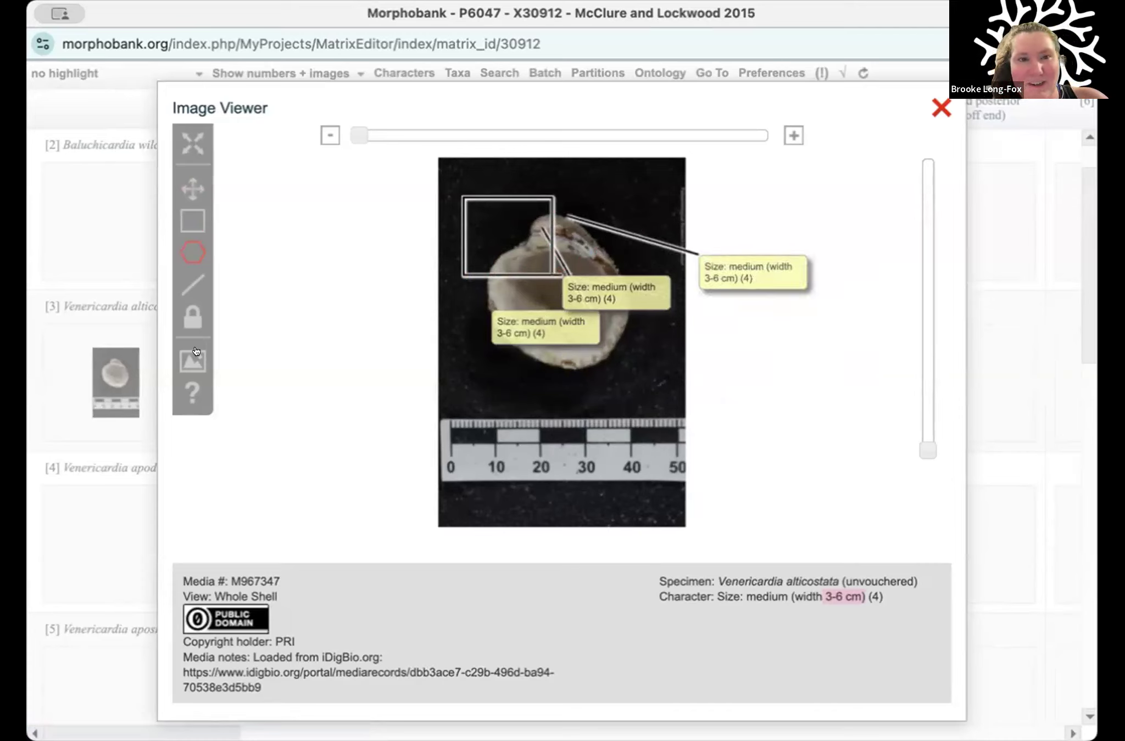
click(941, 108)
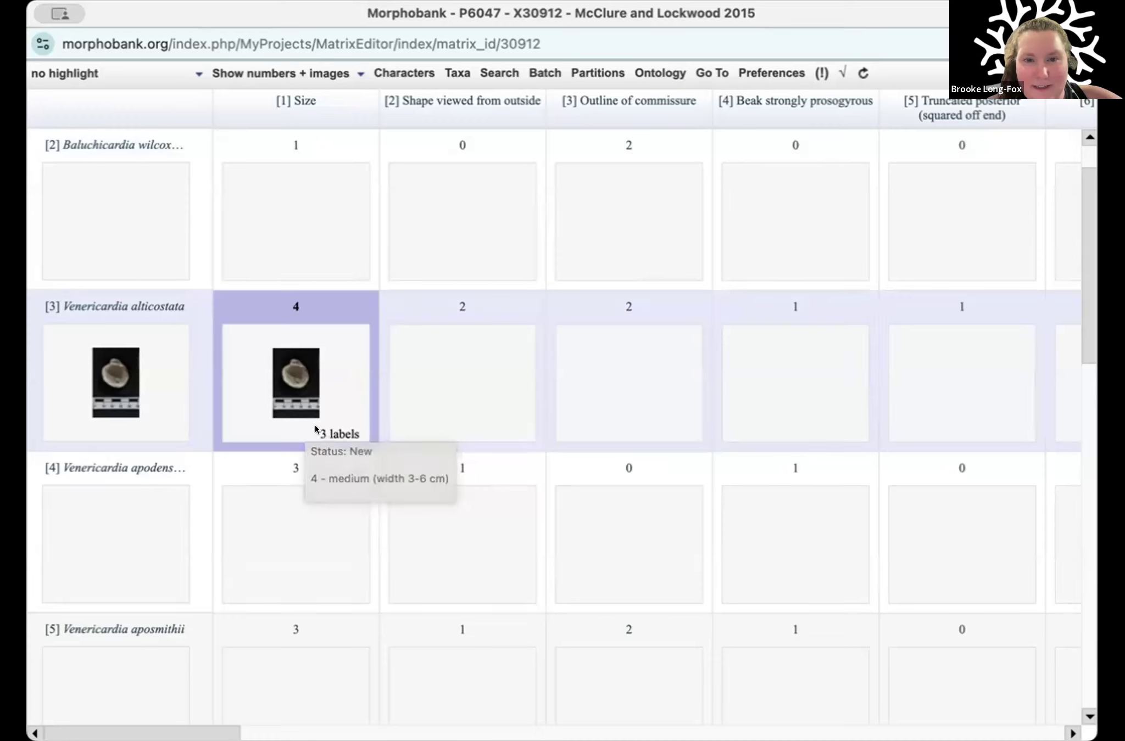
Step: Review the labels on the Size cell's image, and switch the matrix display to numbers only
click(283, 377)
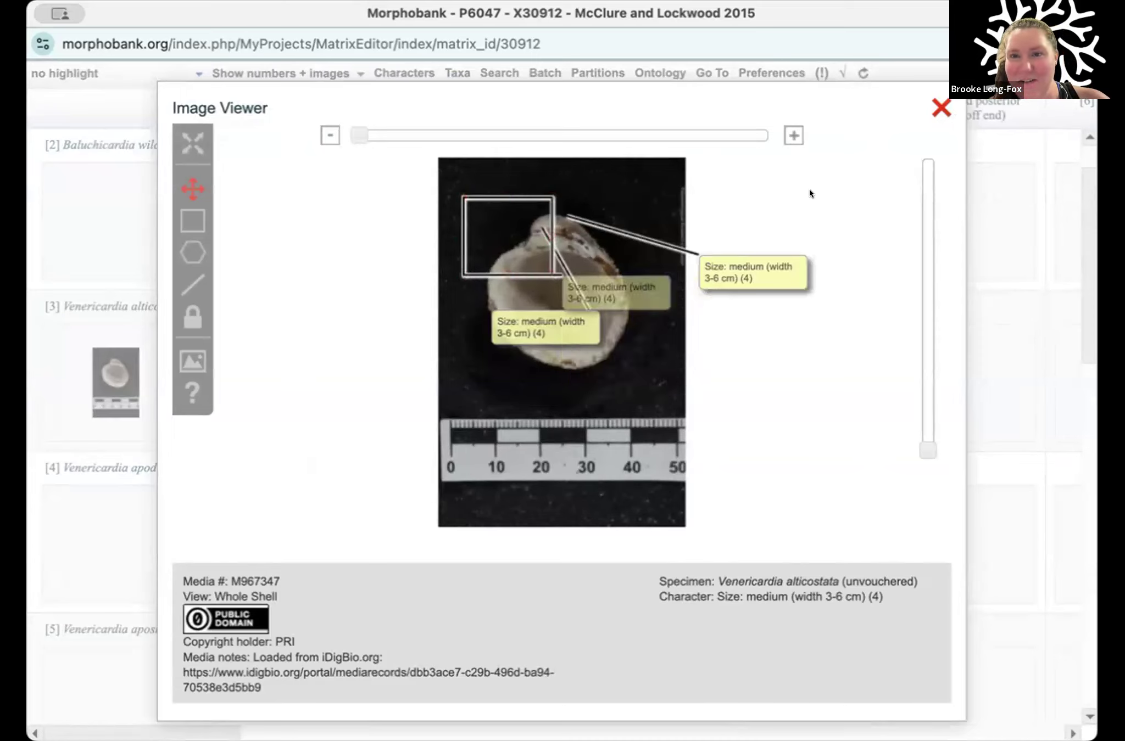
click(939, 108)
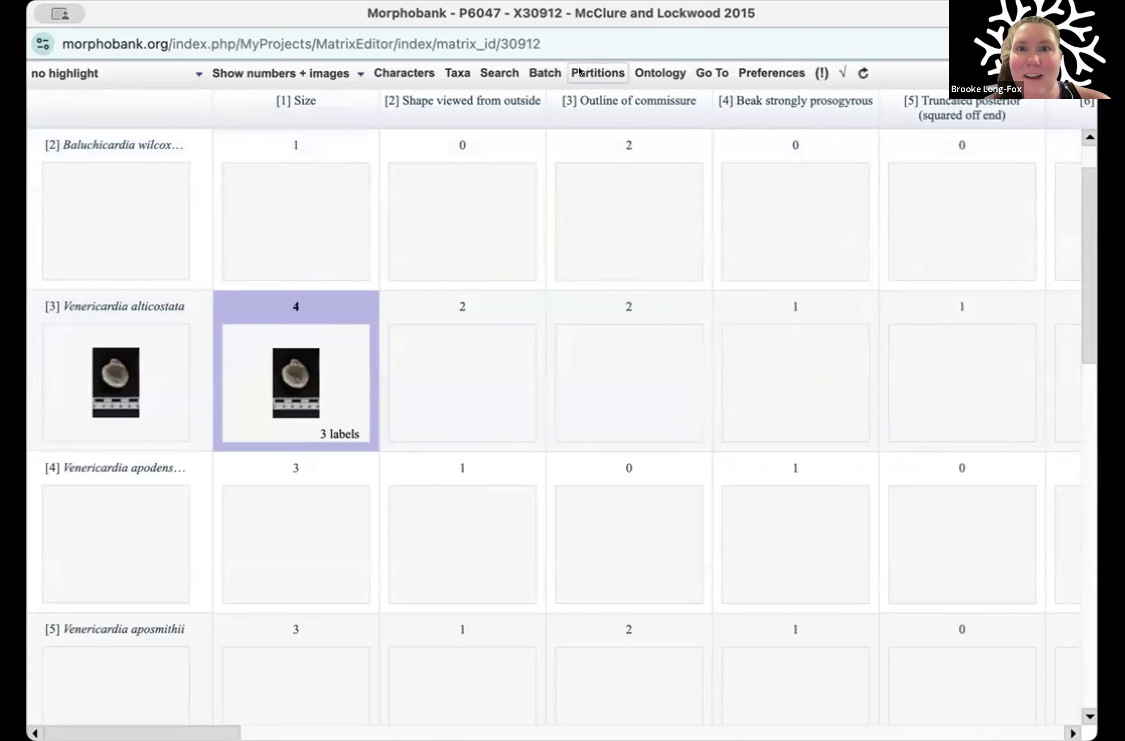
click(267, 77)
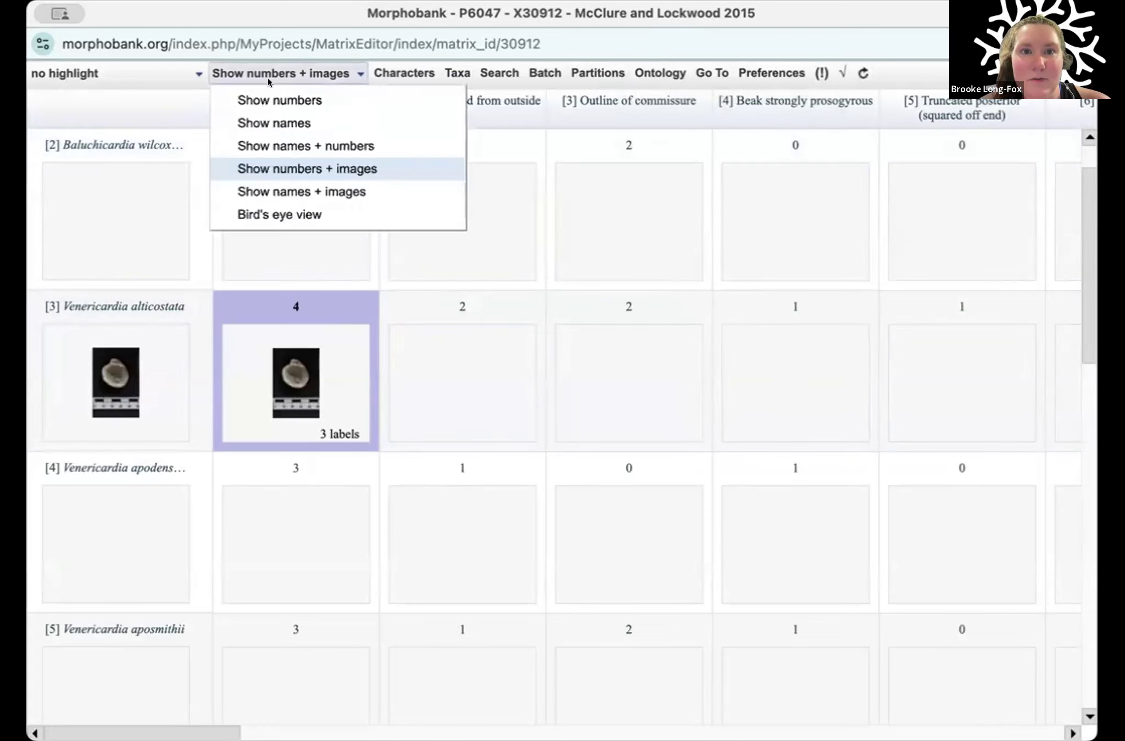
click(284, 101)
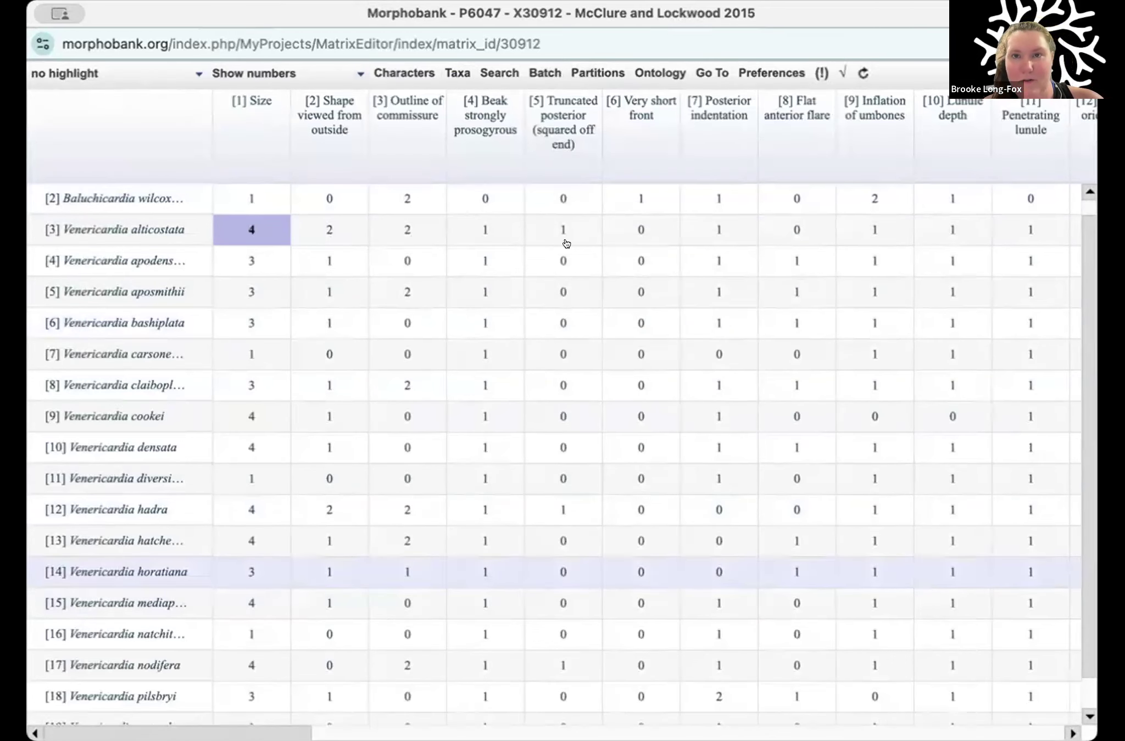
Step: Create a new matrix partition named Outgroup
click(580, 67)
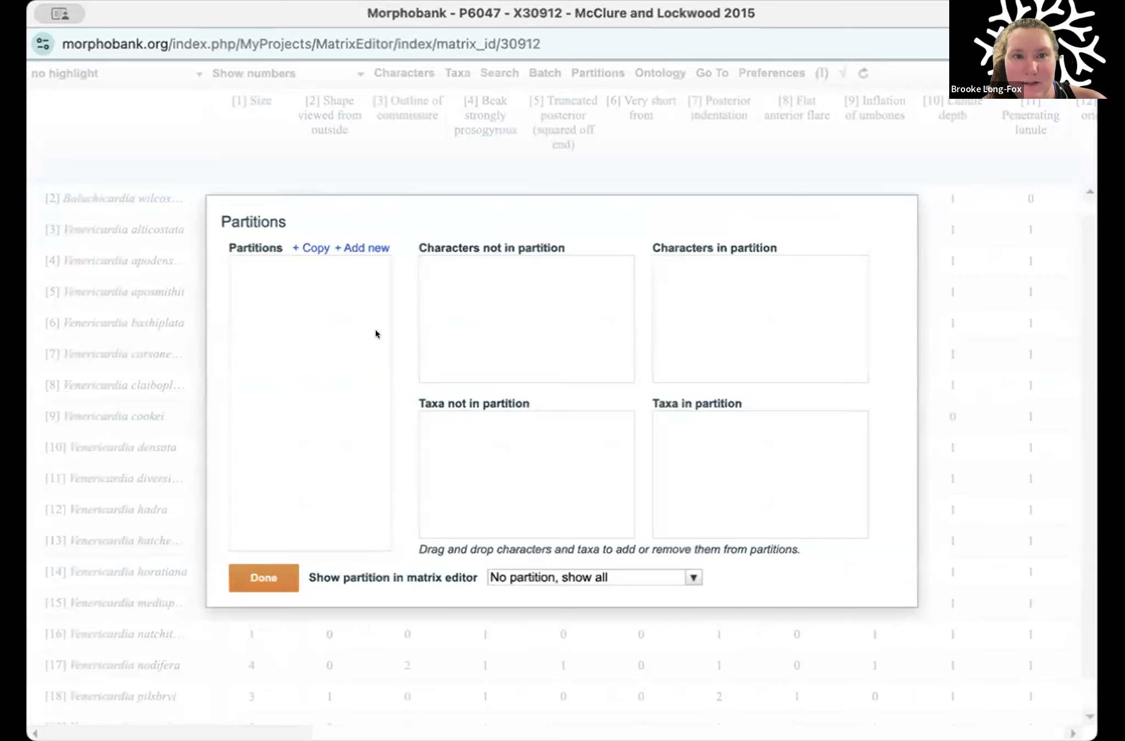
click(528, 570)
click(439, 571)
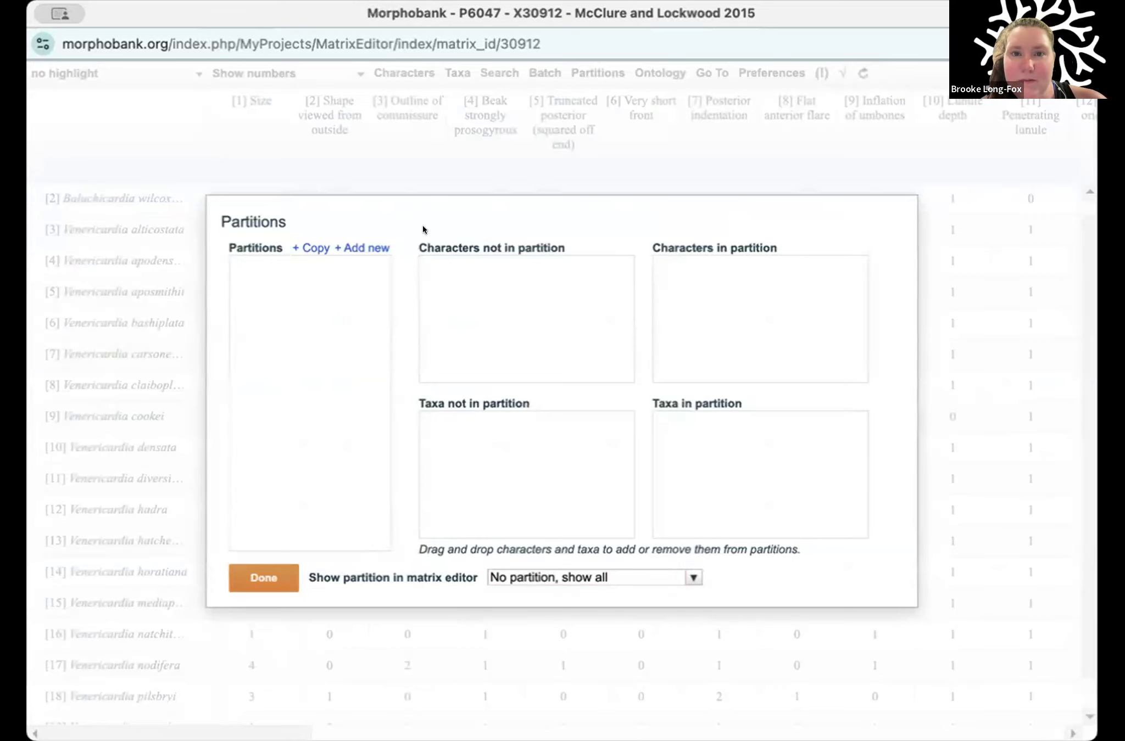
click(369, 238)
click(439, 319)
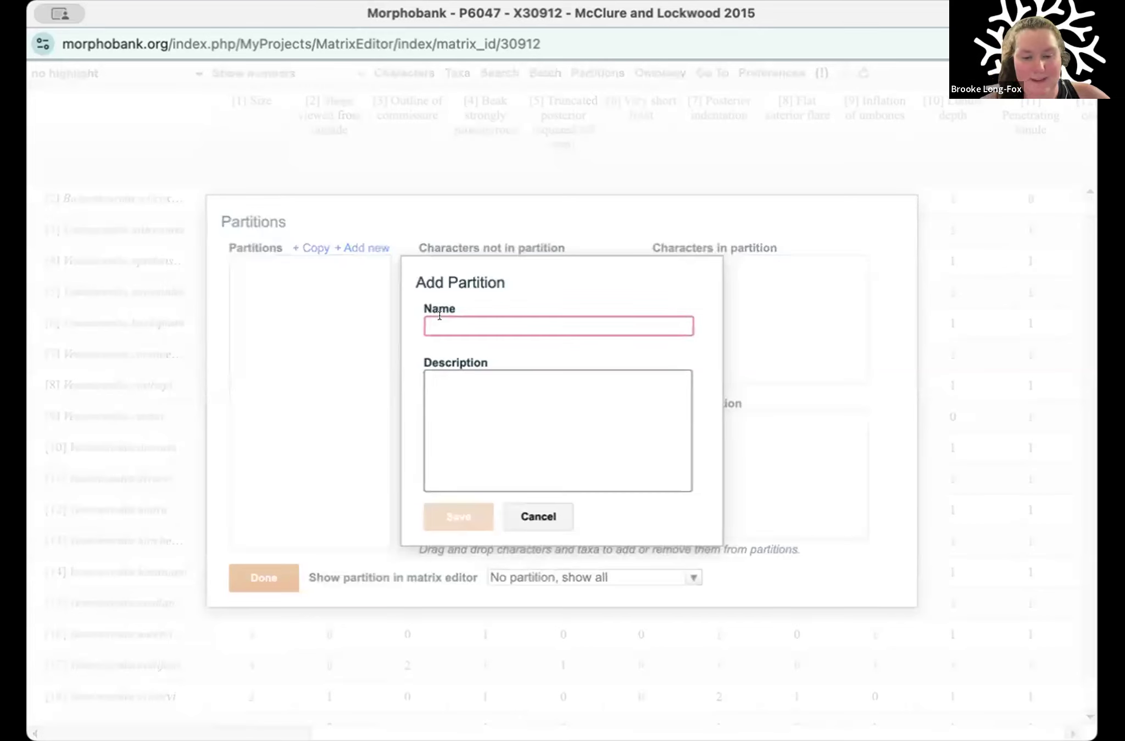
text(Outgroup)
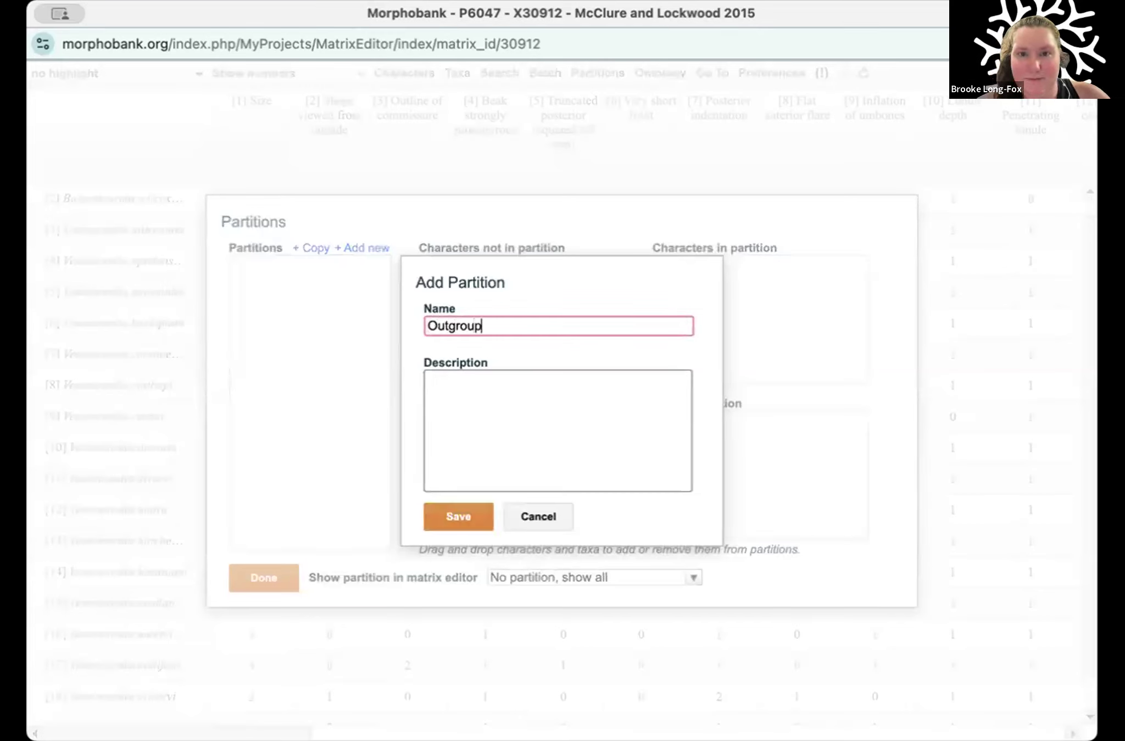
click(454, 503)
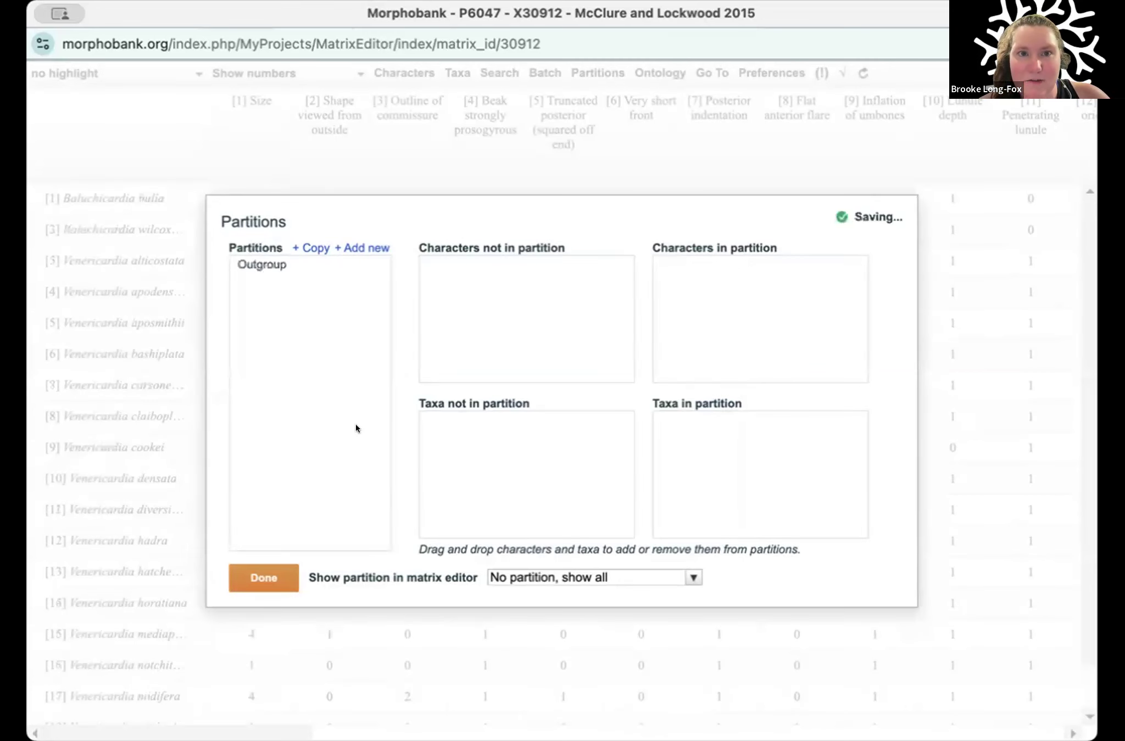
Step: Add the taxa Baluchicardia bulla and Baluchicardia wilcoxensis to the Outgroup partition
click(279, 259)
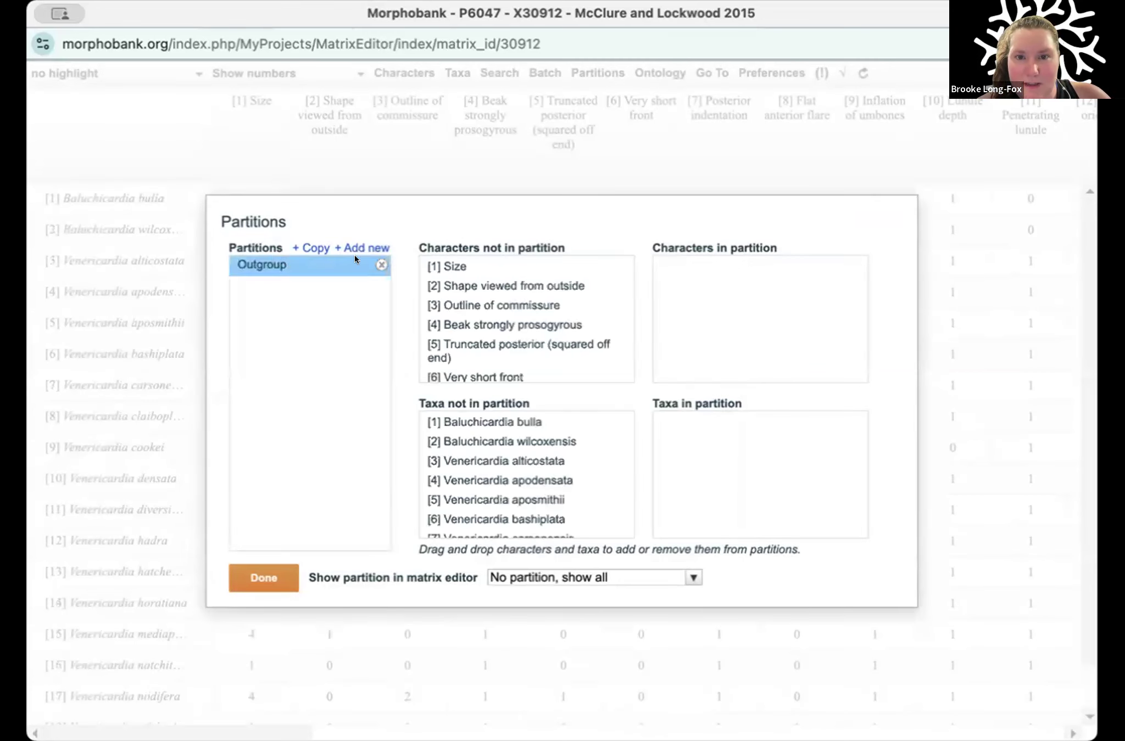
click(469, 423)
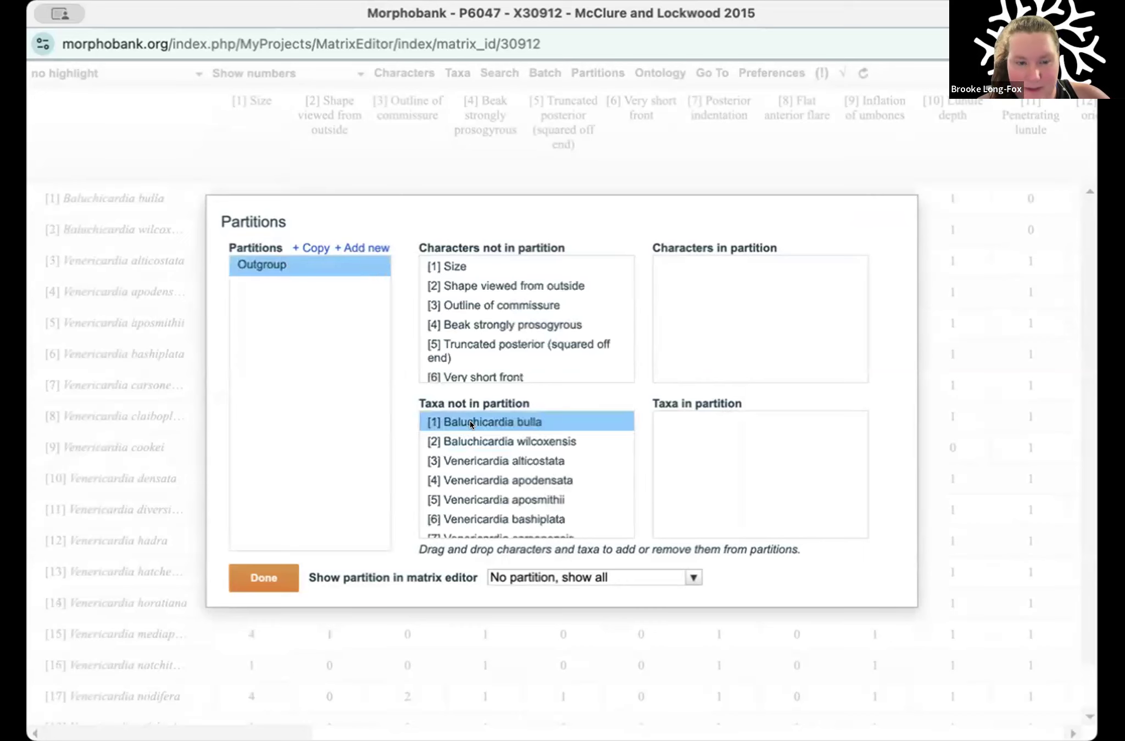
shift+click(482, 431)
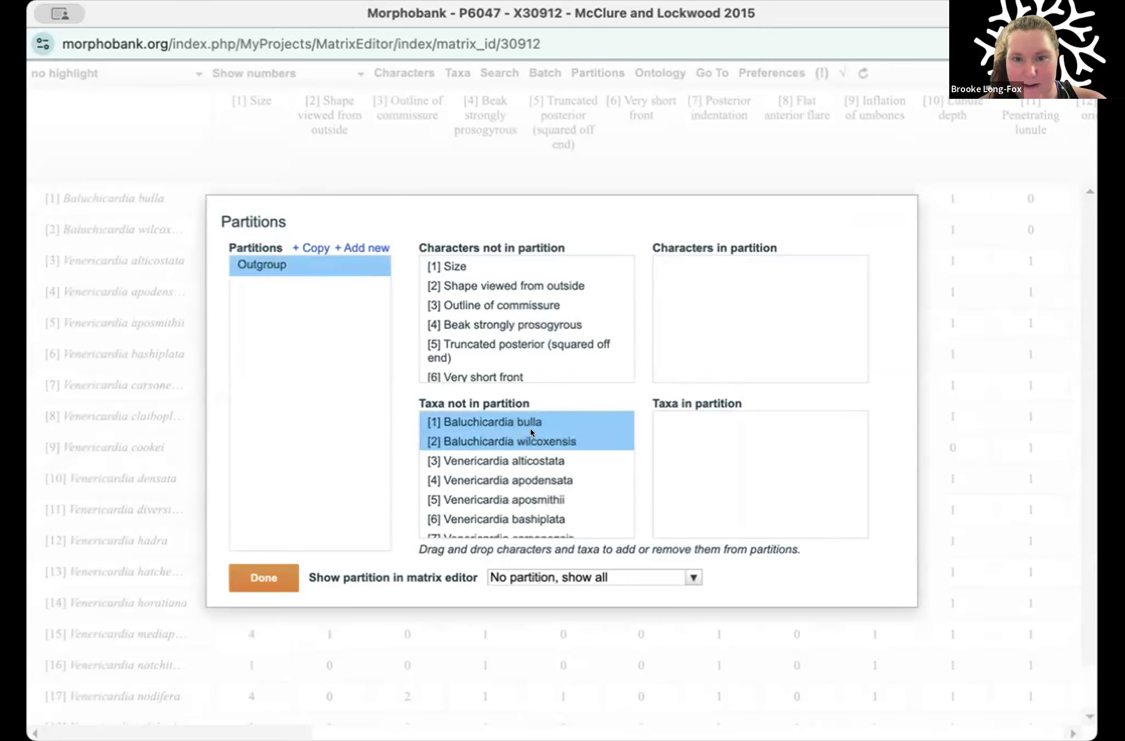
drag(530, 427, 686, 438)
click(561, 422)
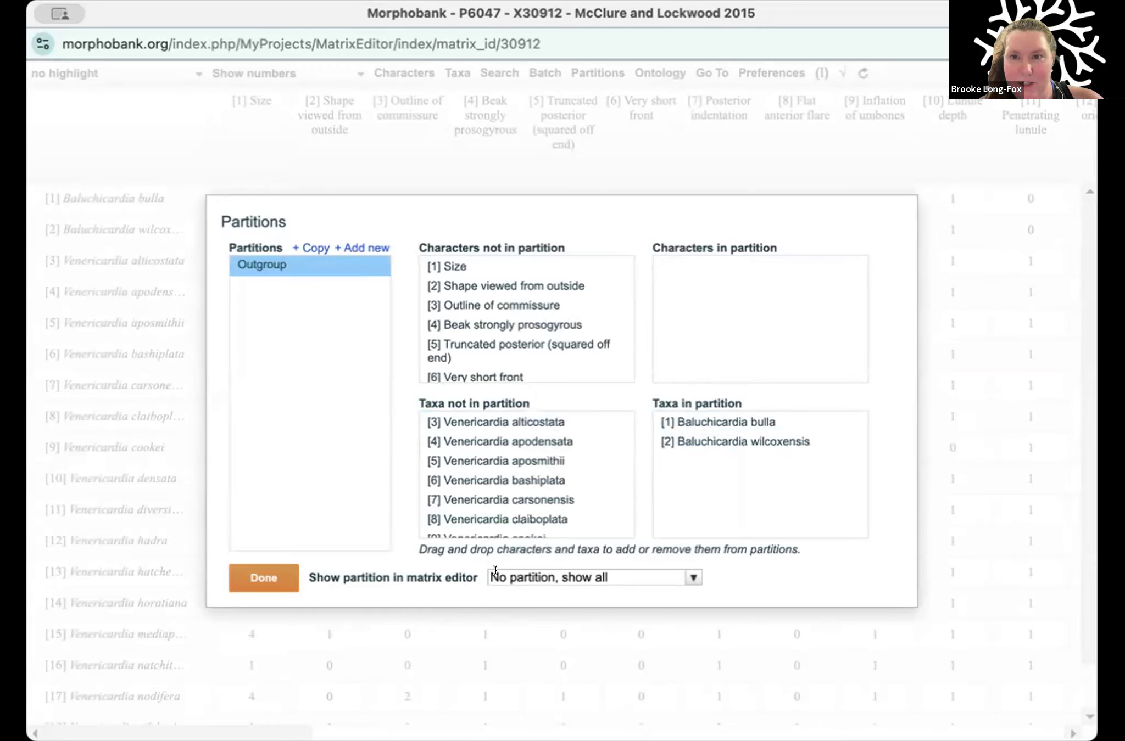
Step: Add characters 12 to 16, the tooth orientation characters, to the Outgroup partition and finish editing the partitions
click(486, 335)
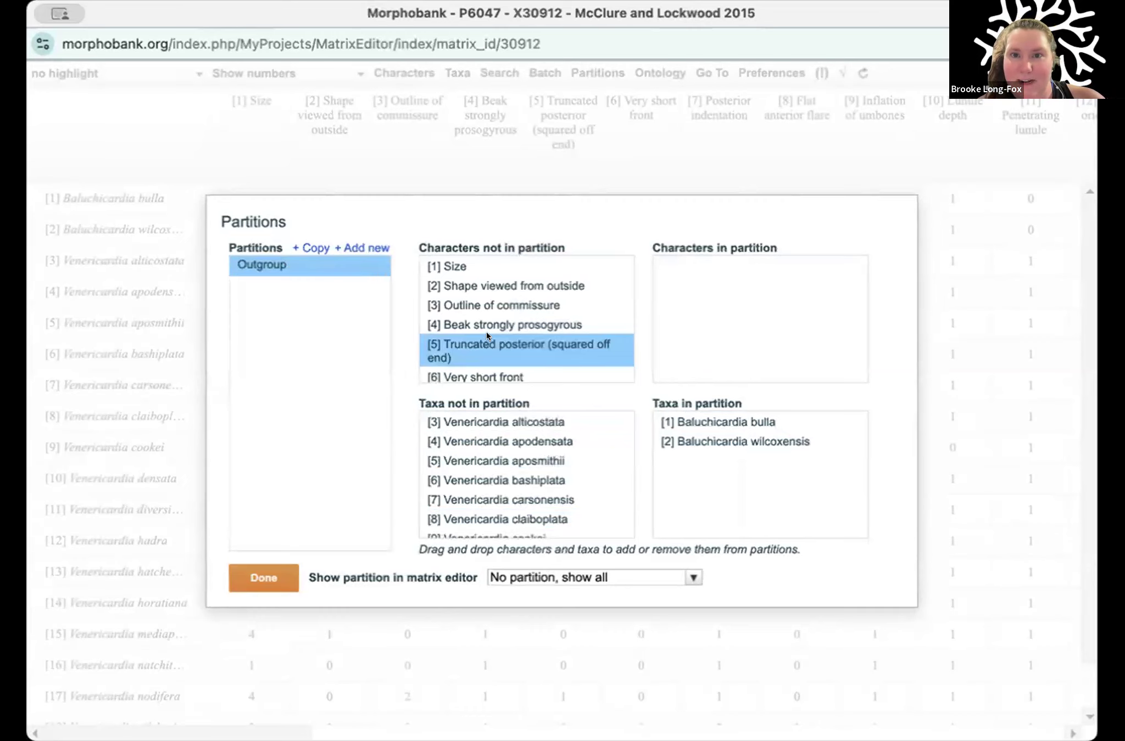
scroll(486, 332, down, 2)
scroll(486, 332, down, 5)
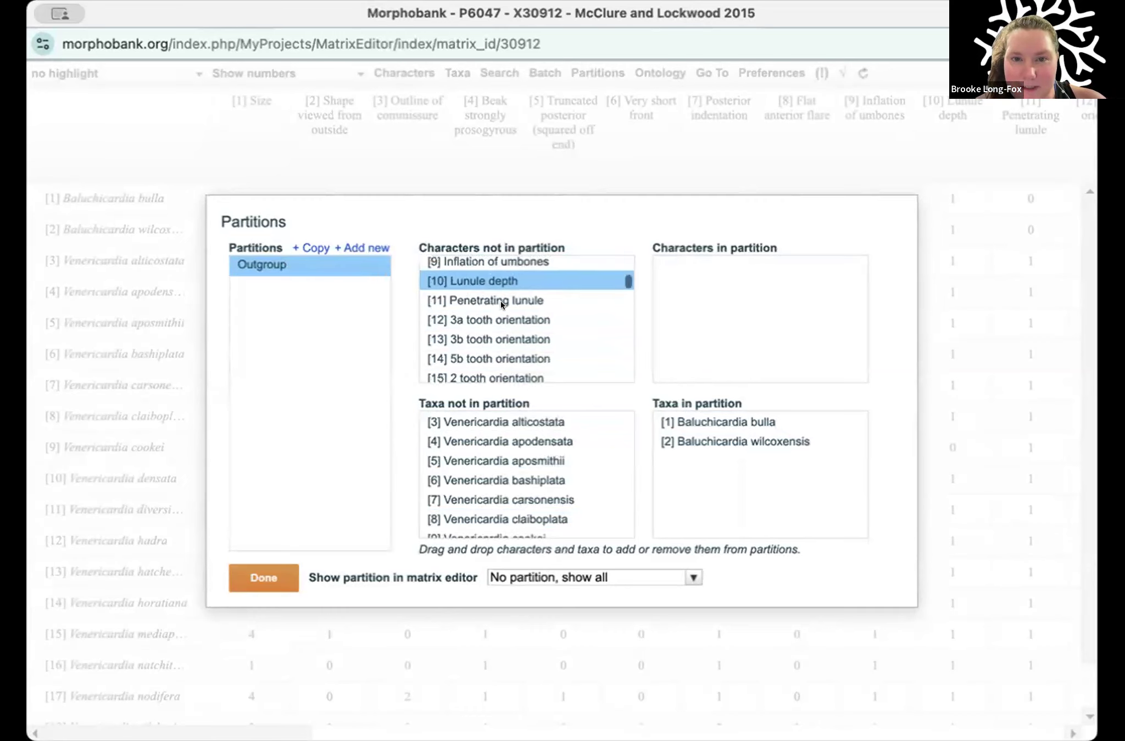
scroll(511, 283, up, 1)
click(500, 288)
super+click(501, 321)
scroll(499, 317, down, 2)
shift+click(500, 322)
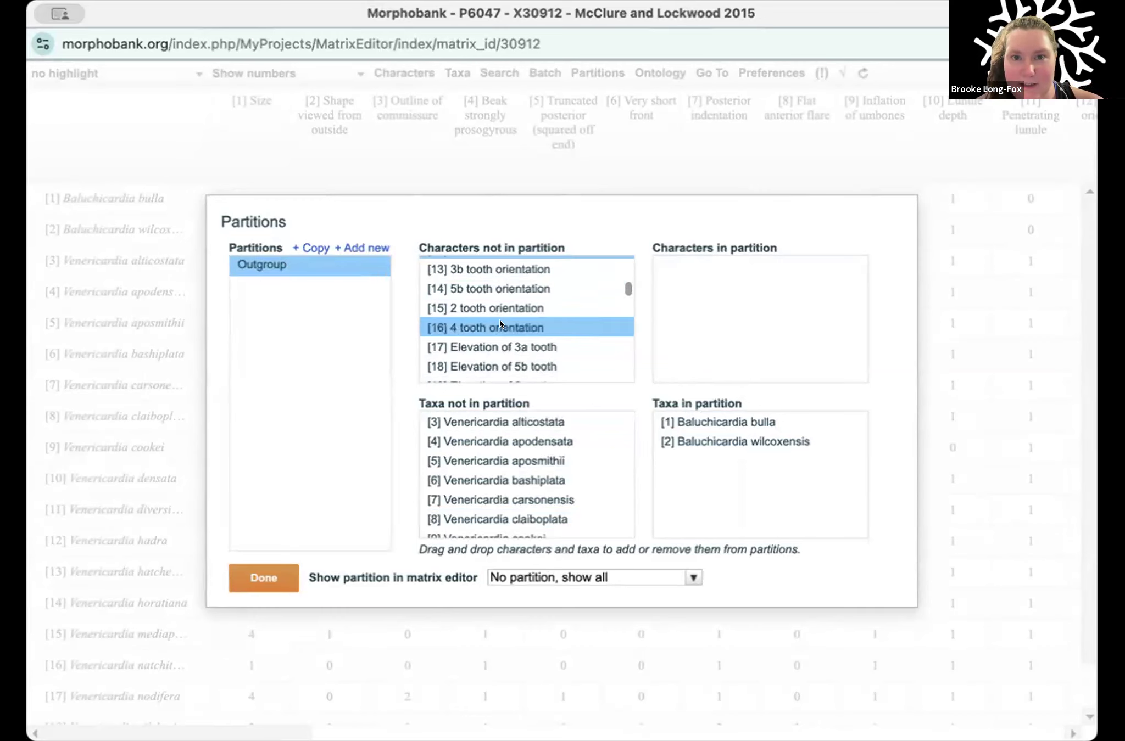
drag(533, 297, 728, 285)
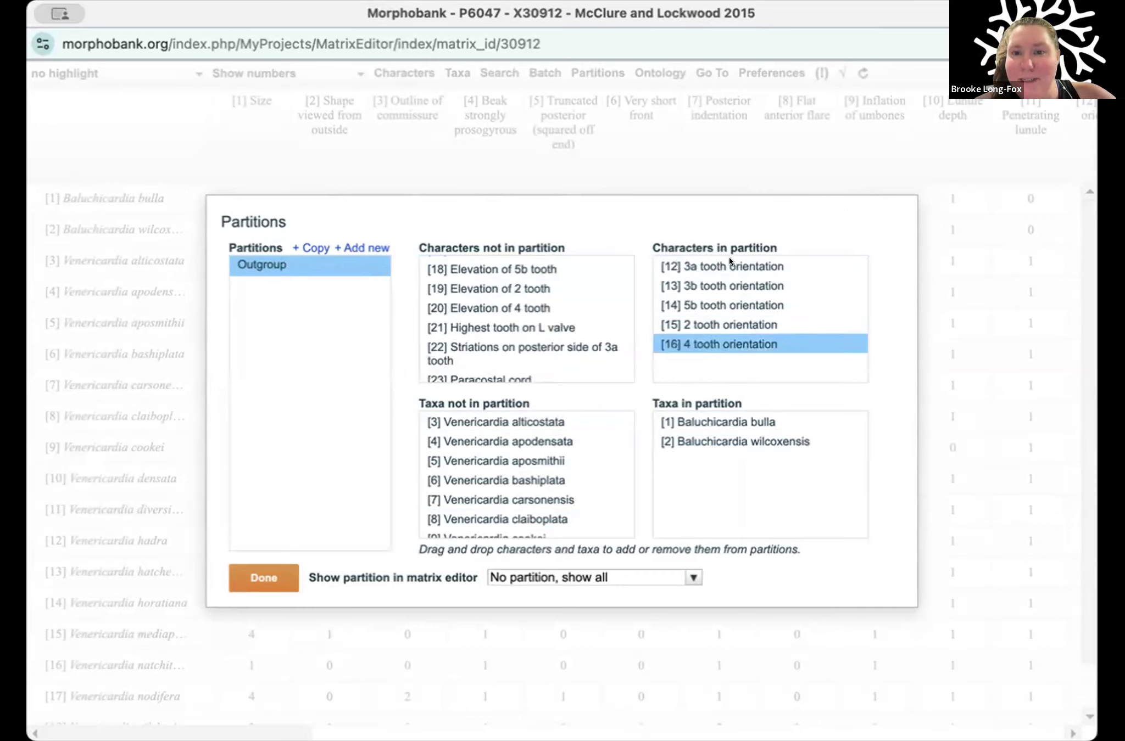
click(262, 571)
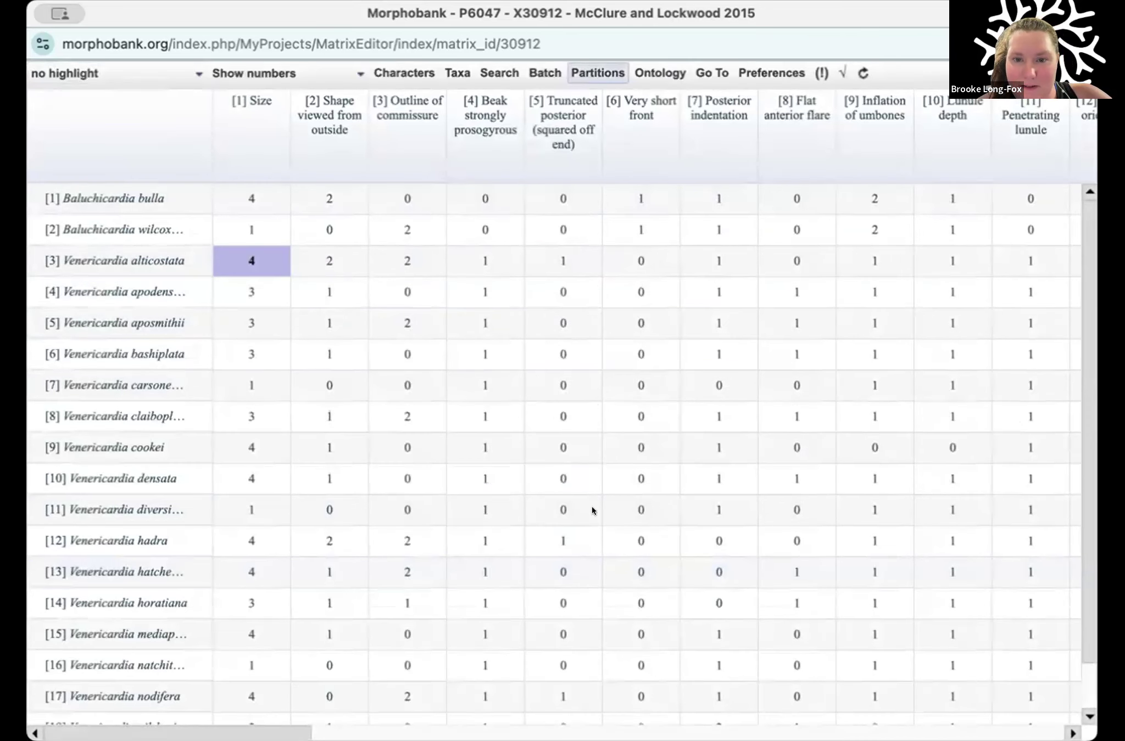
Step: Display the Outgroup partition in the matrix editor and finish editing the partitions
click(580, 578)
click(574, 617)
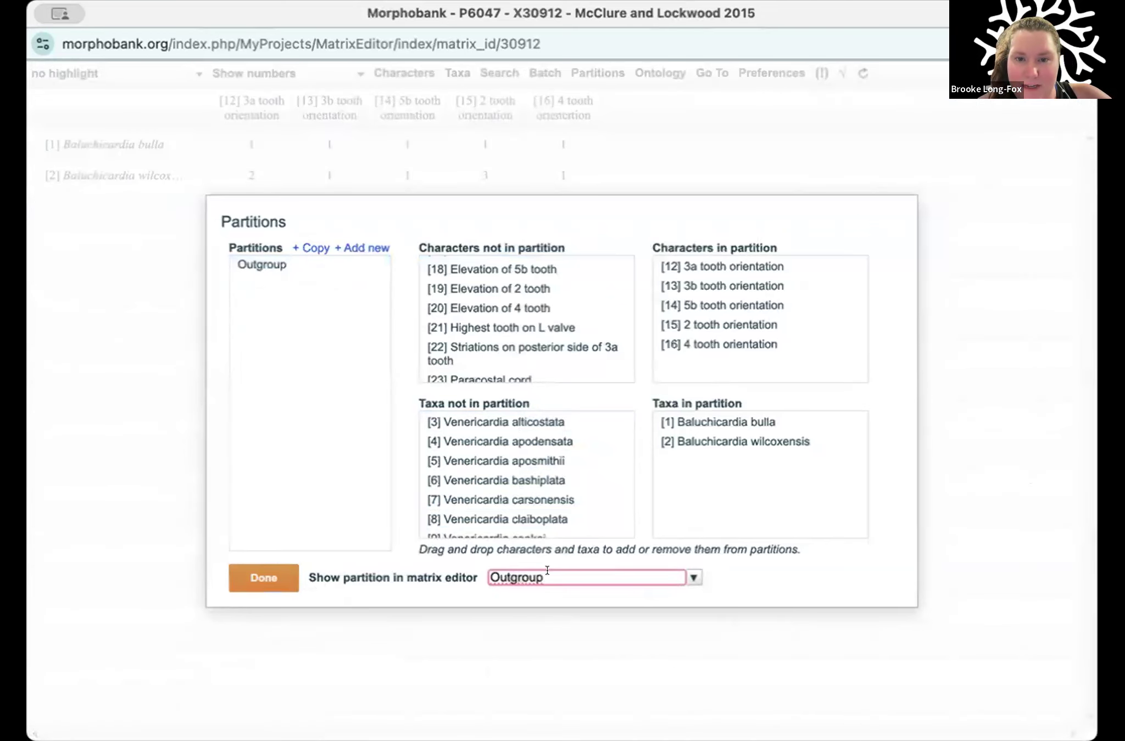
click(283, 574)
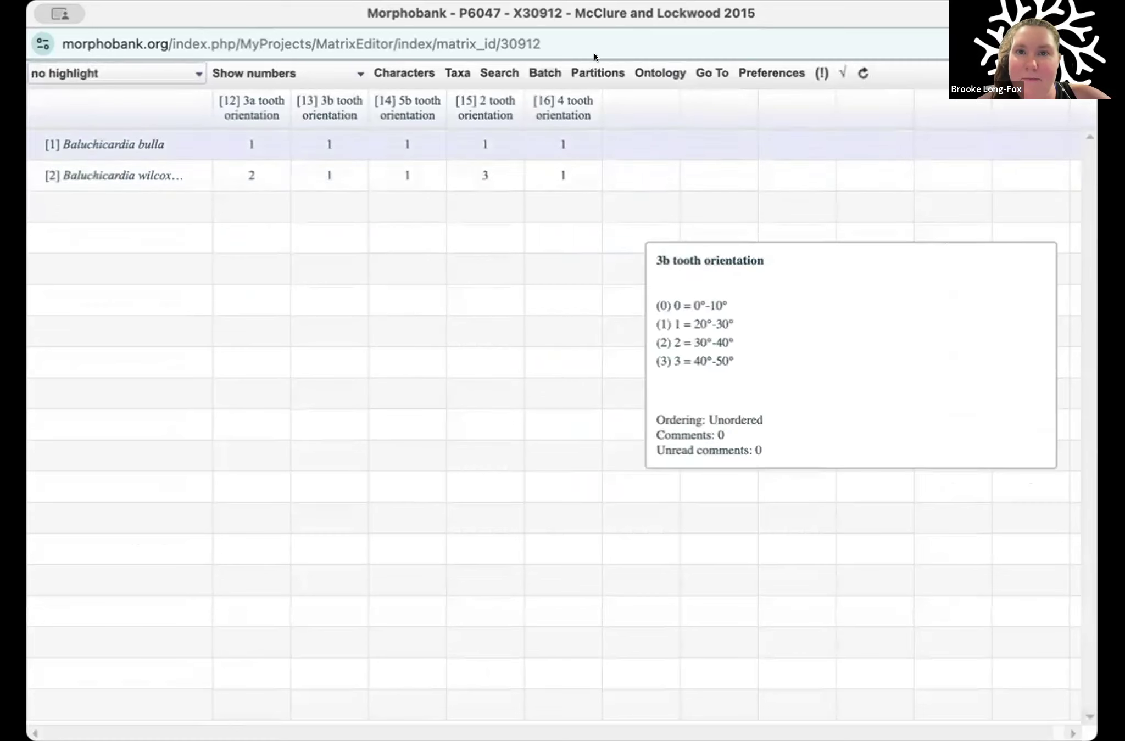
Step: Create a second matrix partition named Teeth
click(596, 71)
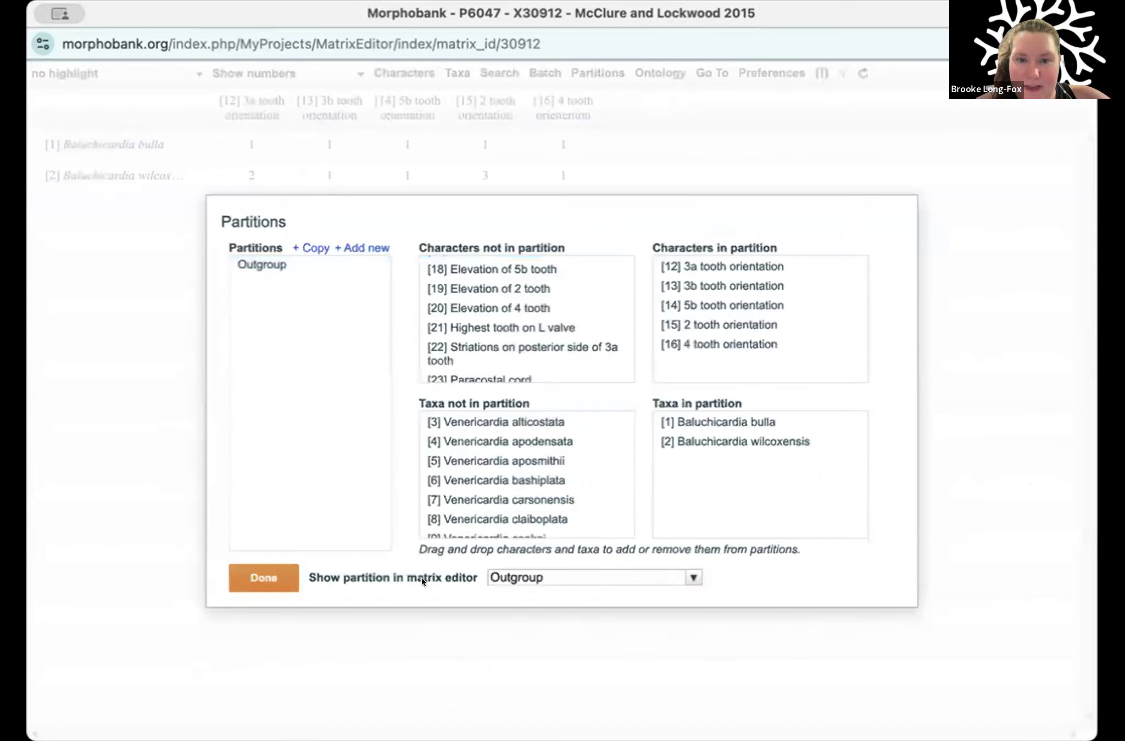
click(361, 246)
click(437, 318)
click(437, 318)
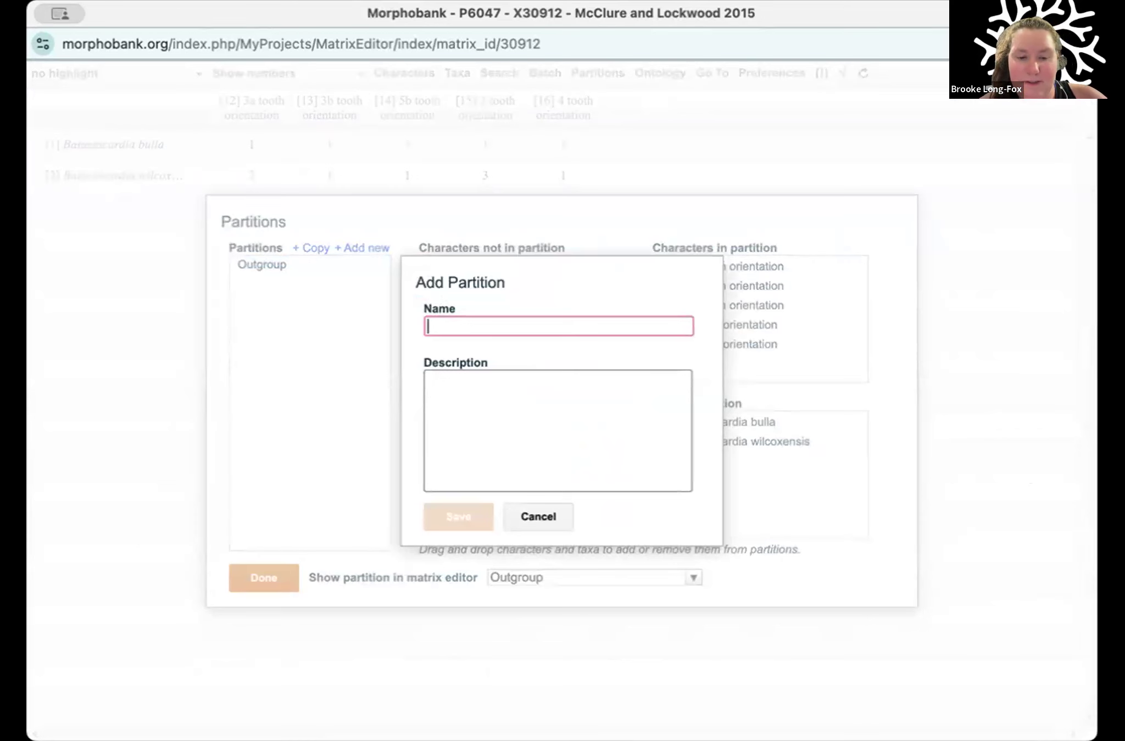
text(Teeth)
click(440, 515)
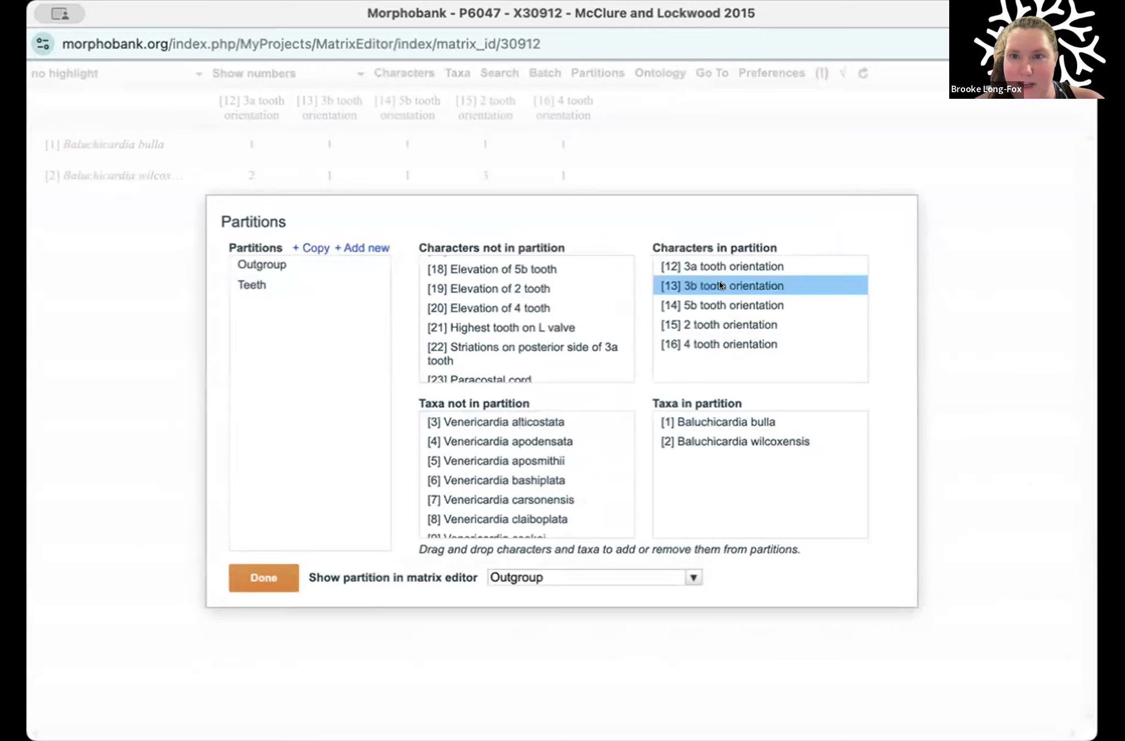
Step: Add all the Venericardia taxa, numbers 3 to 20, to the taxa of the partition being edited
click(513, 422)
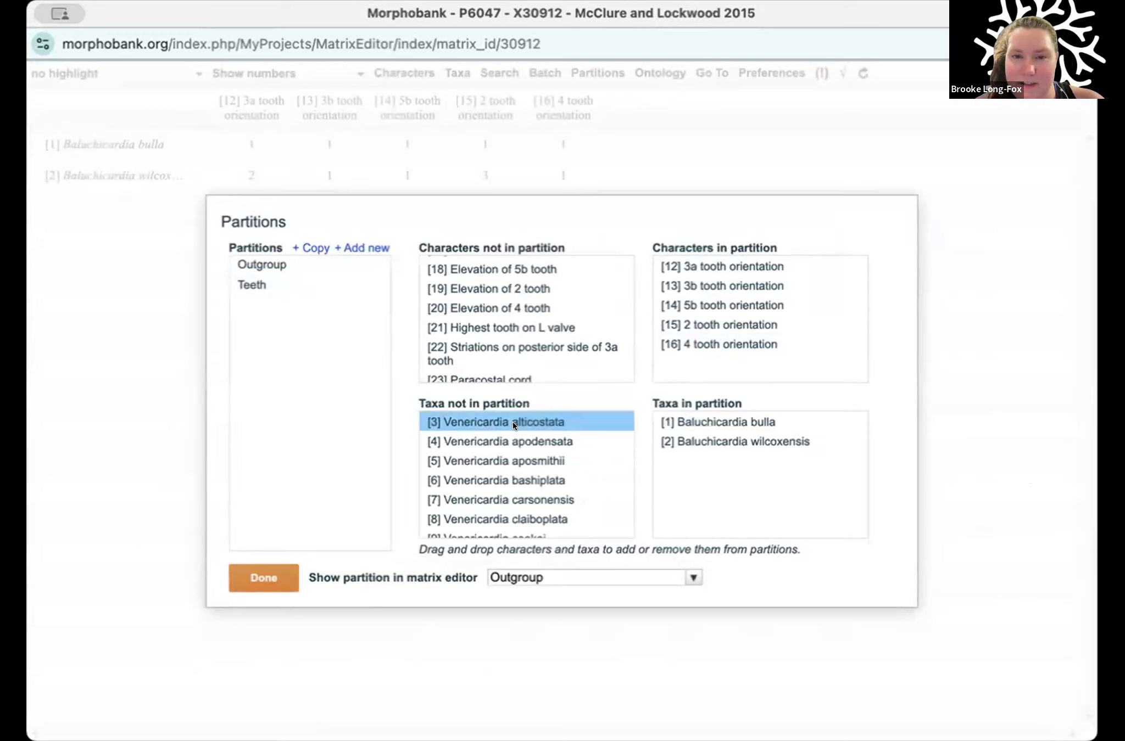
scroll(512, 454, down, 5)
shift+click(501, 517)
drag(502, 516, 717, 489)
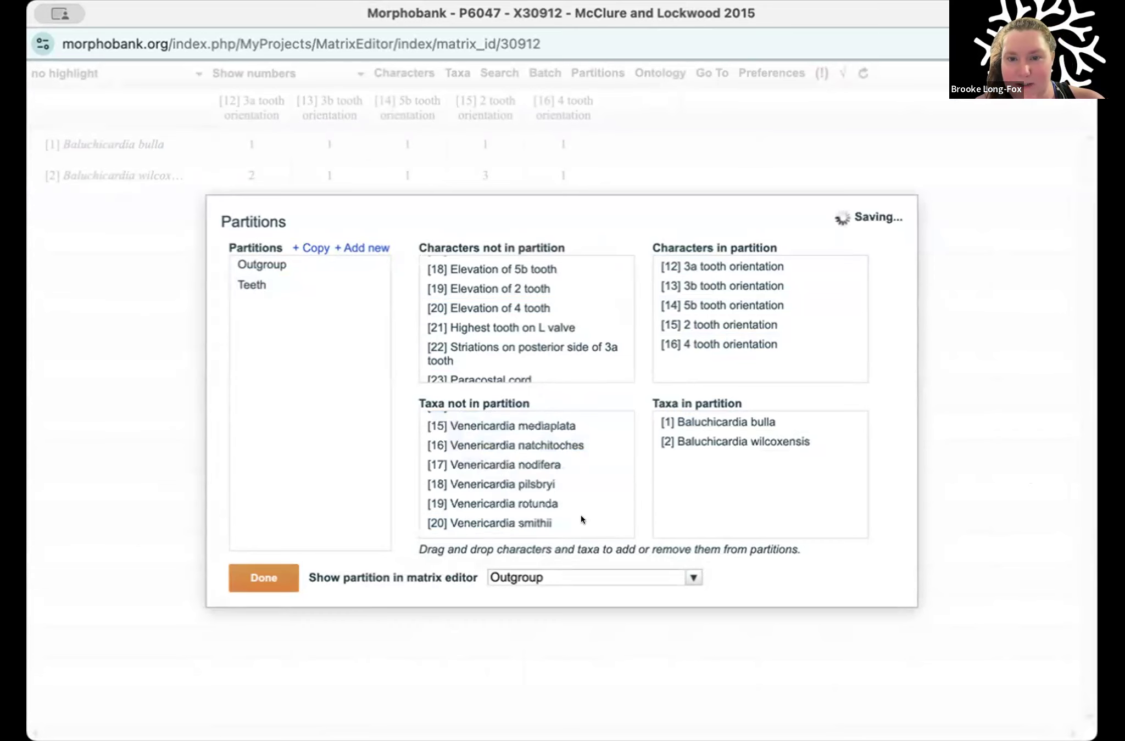
Step: Display the Teeth partition in the matrix editor, then finish the partition editing and close the cell editor
click(519, 572)
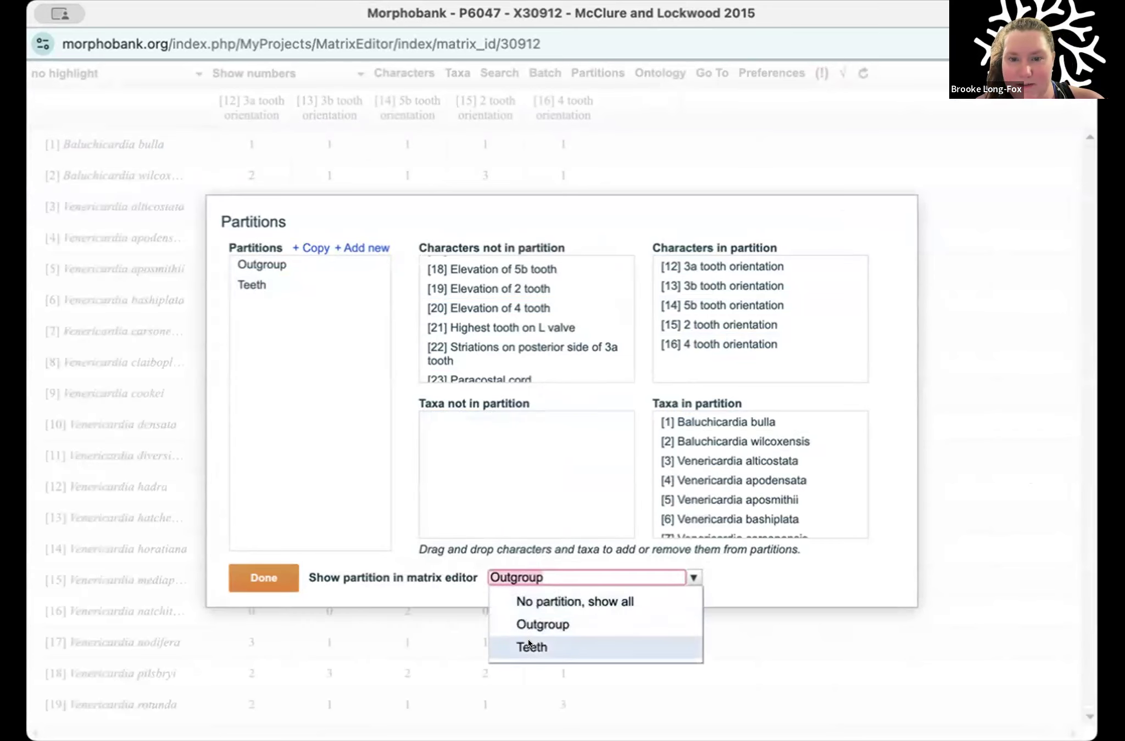
click(531, 648)
click(278, 569)
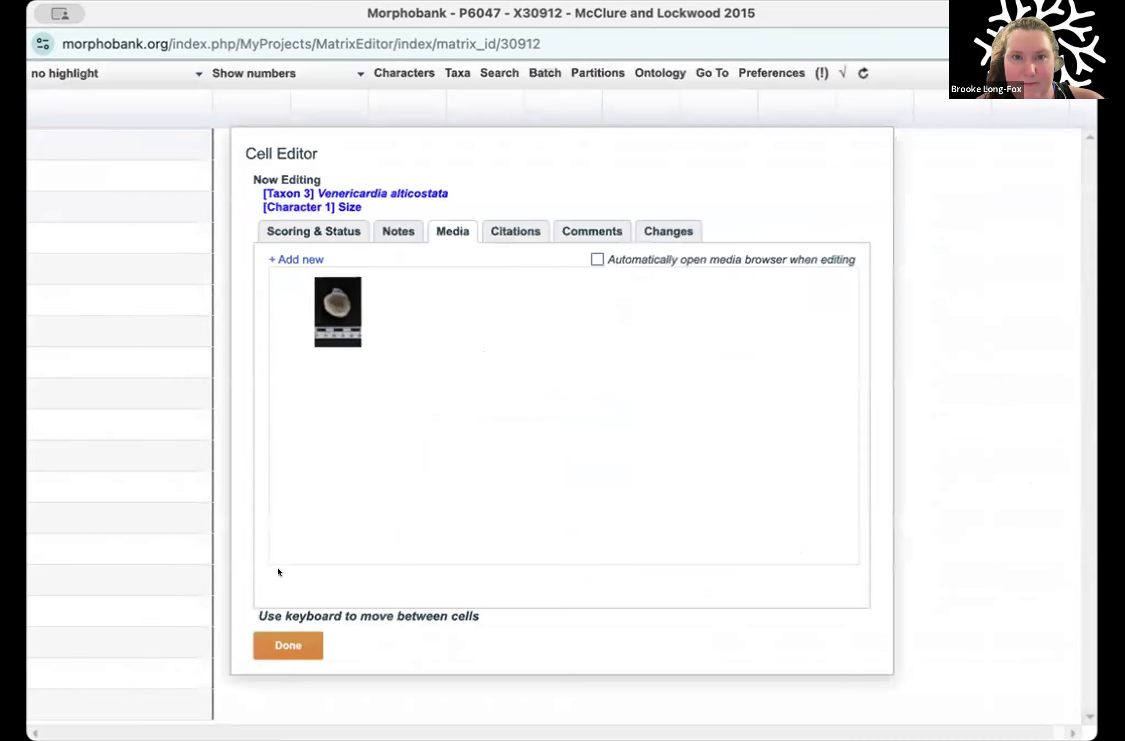
click(278, 637)
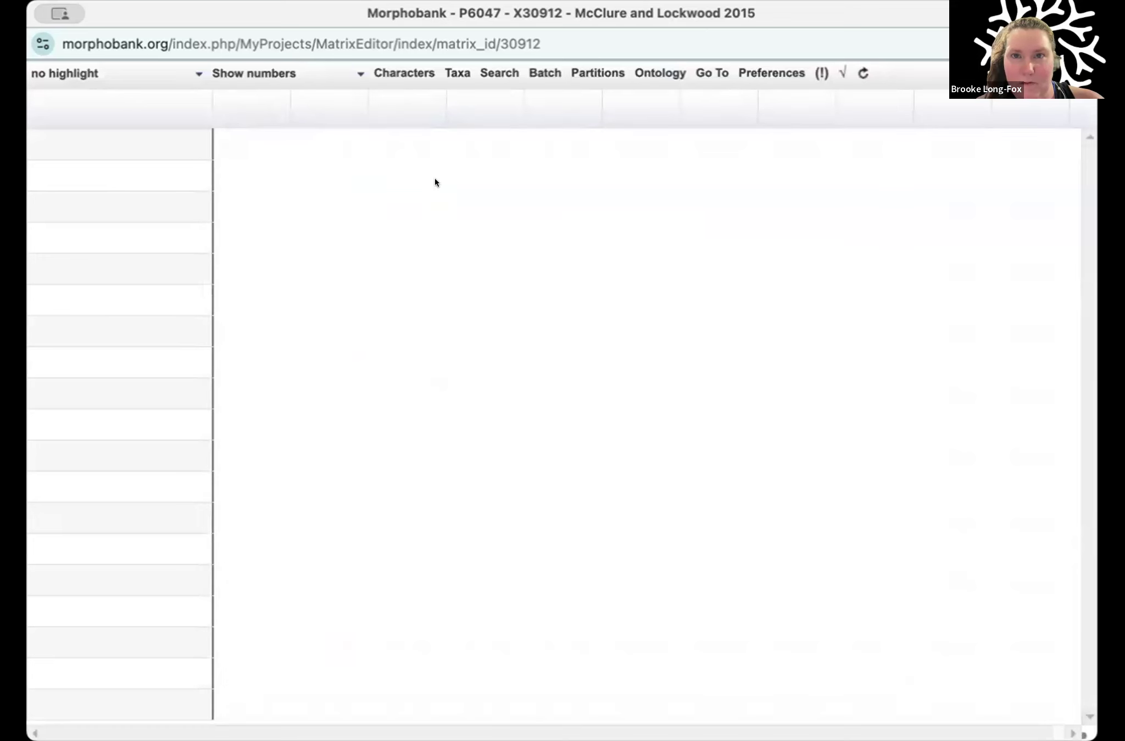
Step: Check which taxa are listed in the partition and close the partition settings
click(591, 73)
click(701, 435)
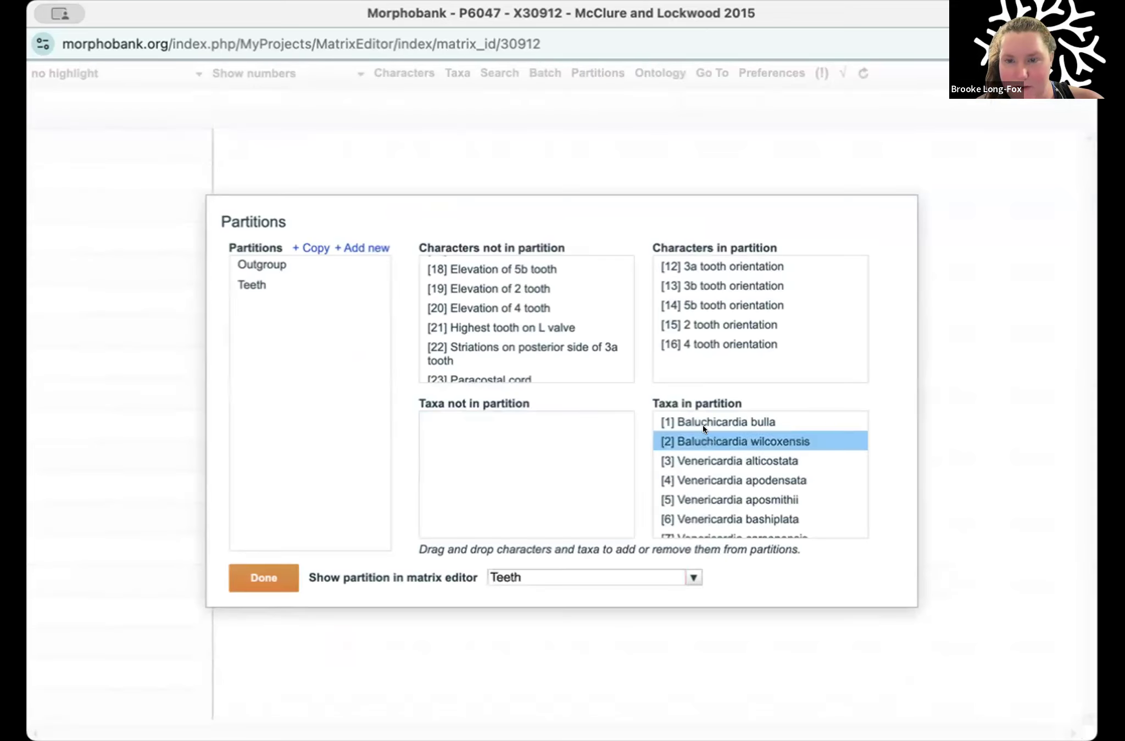
scroll(704, 443, down, 5)
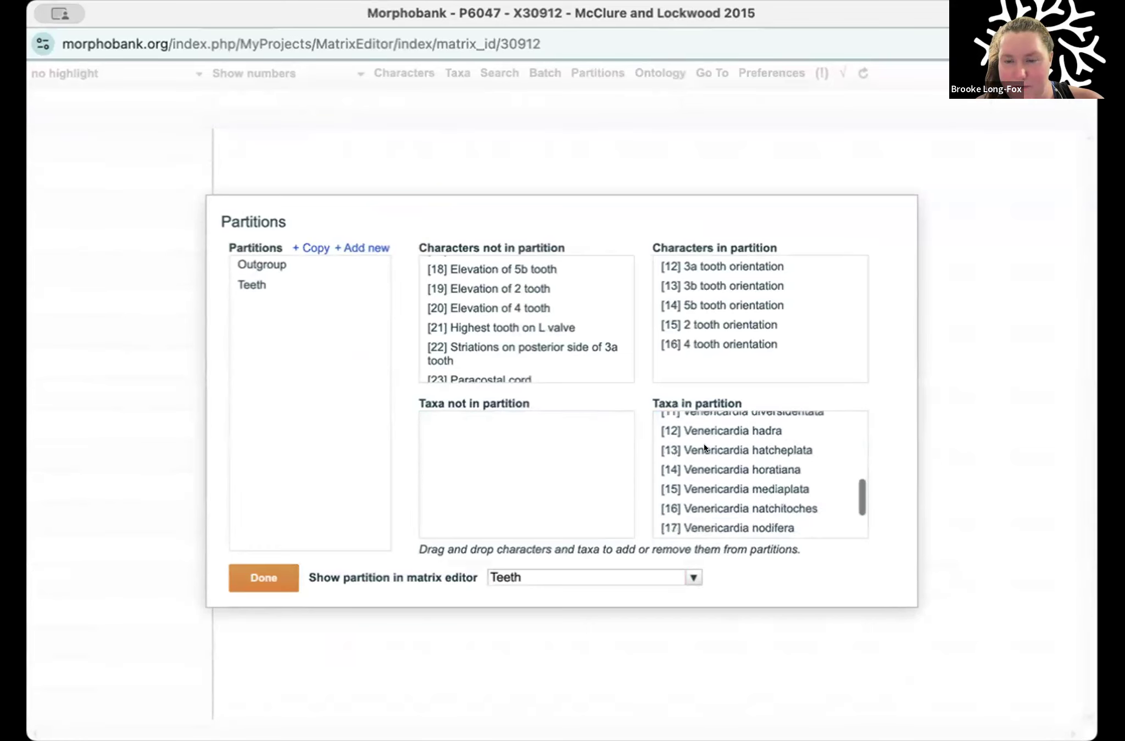
click(266, 574)
Step: Switch the matrix display to names and back to numbers only
click(296, 69)
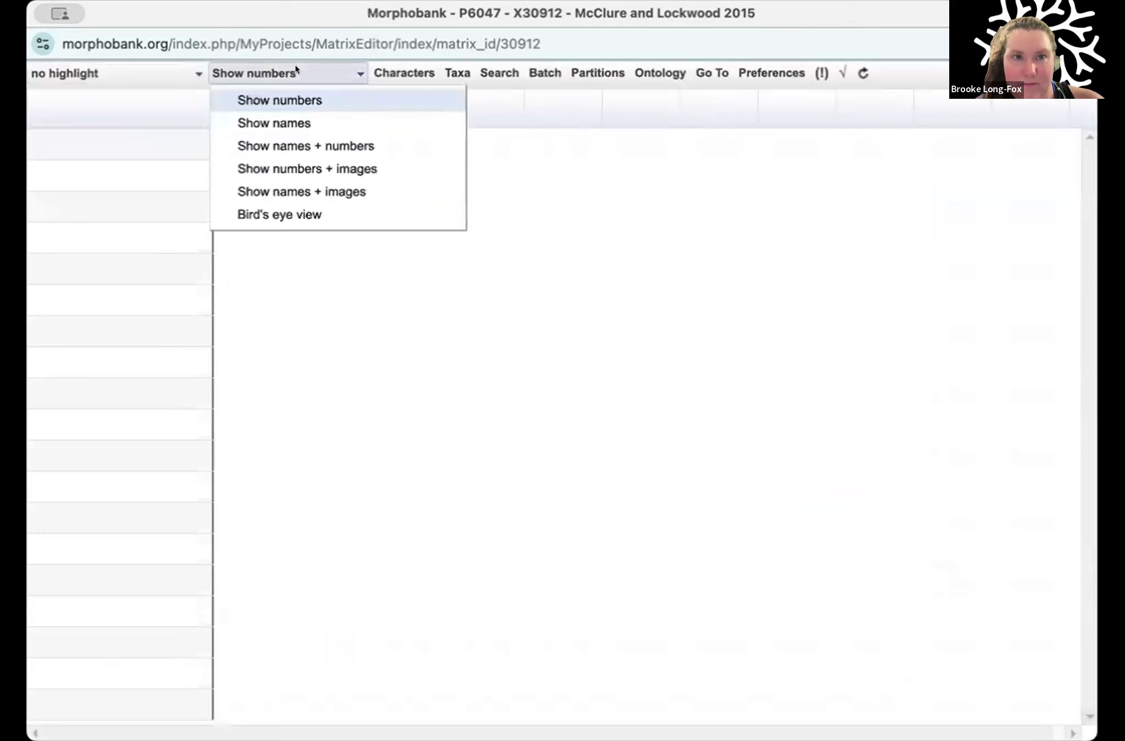
click(282, 118)
click(285, 74)
click(276, 98)
Step: Compare the matrix with no partition, the Teeth partition and the Outgroup partition, and return to showing all
click(596, 72)
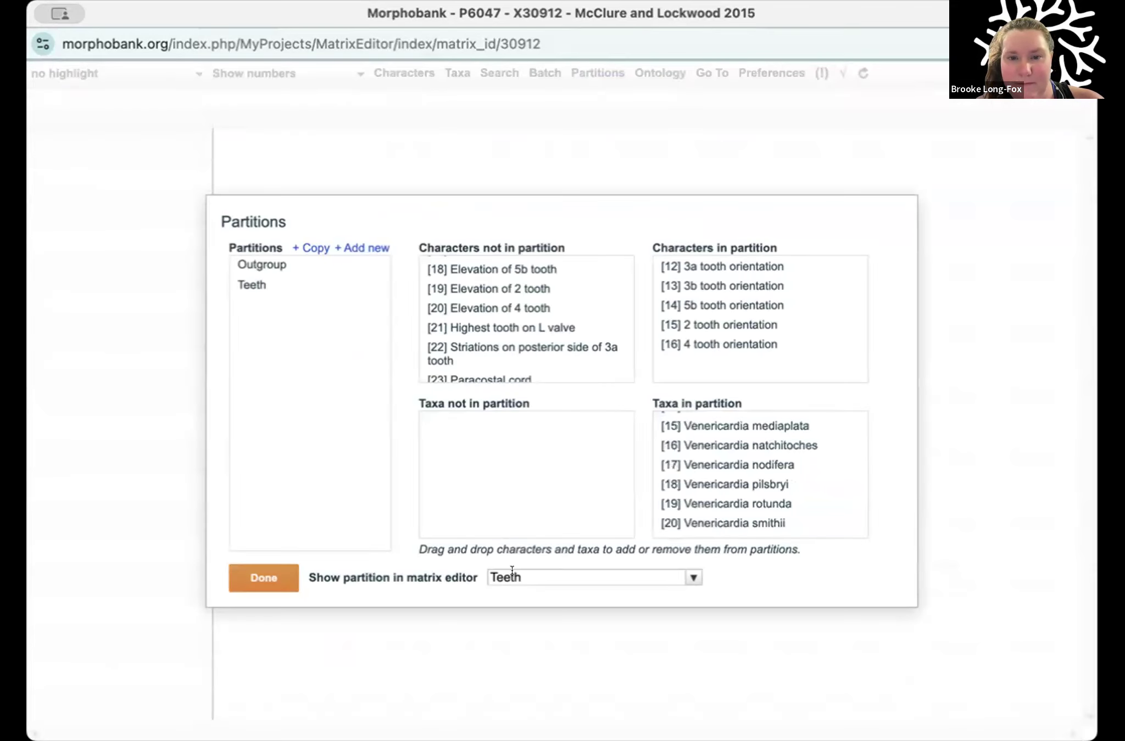
click(549, 577)
click(547, 596)
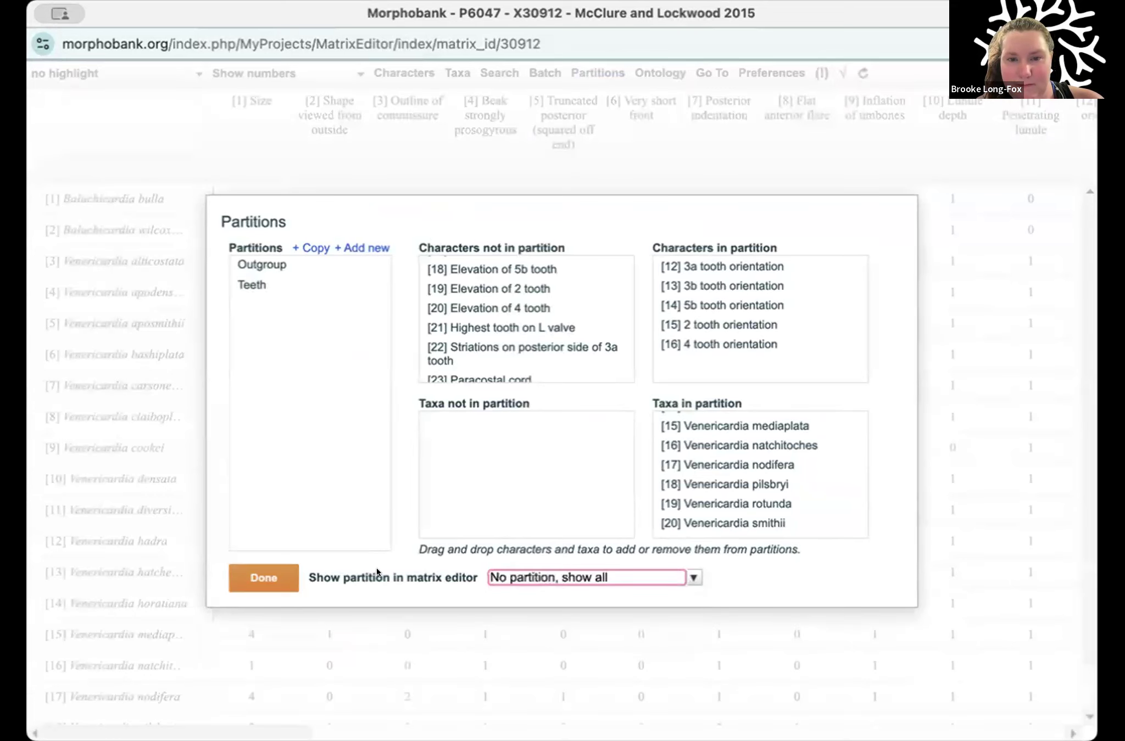
click(406, 568)
click(528, 577)
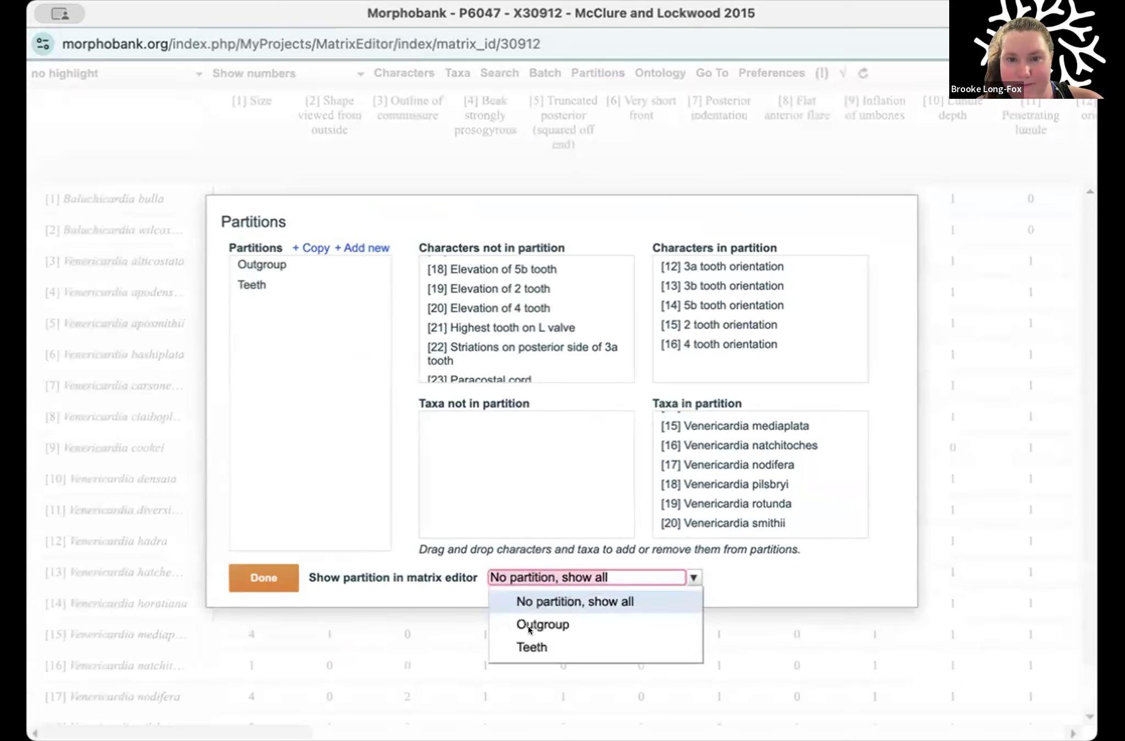
click(530, 648)
click(527, 576)
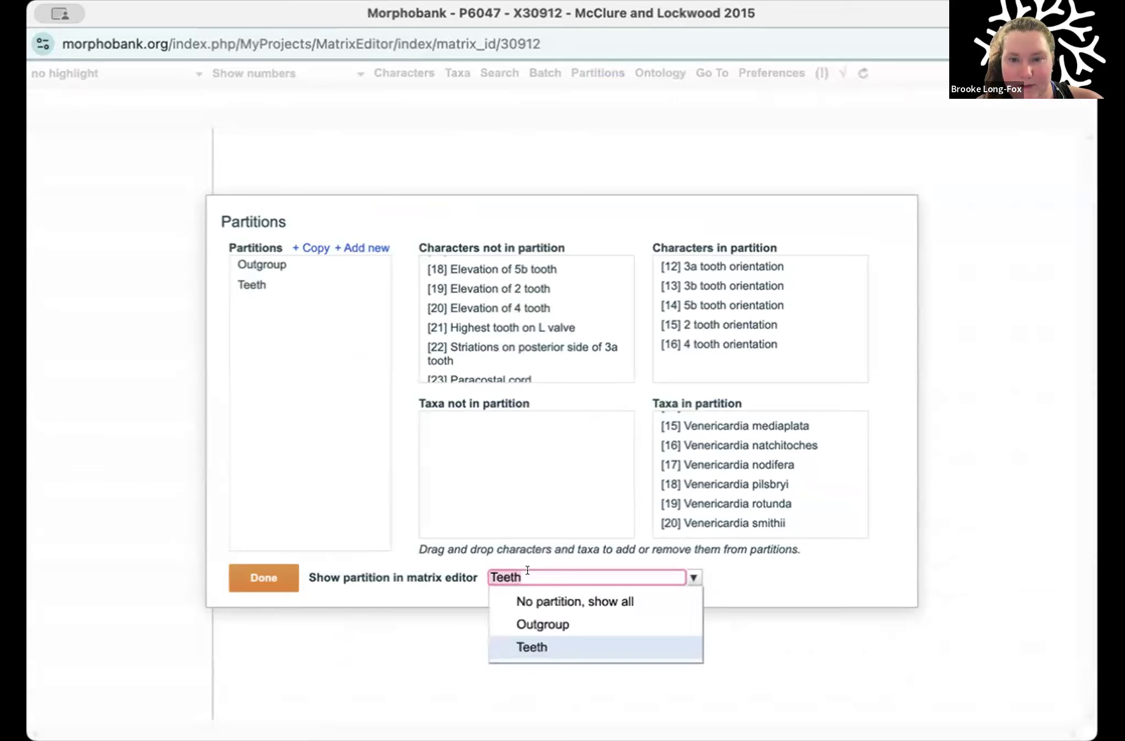
click(548, 623)
click(549, 574)
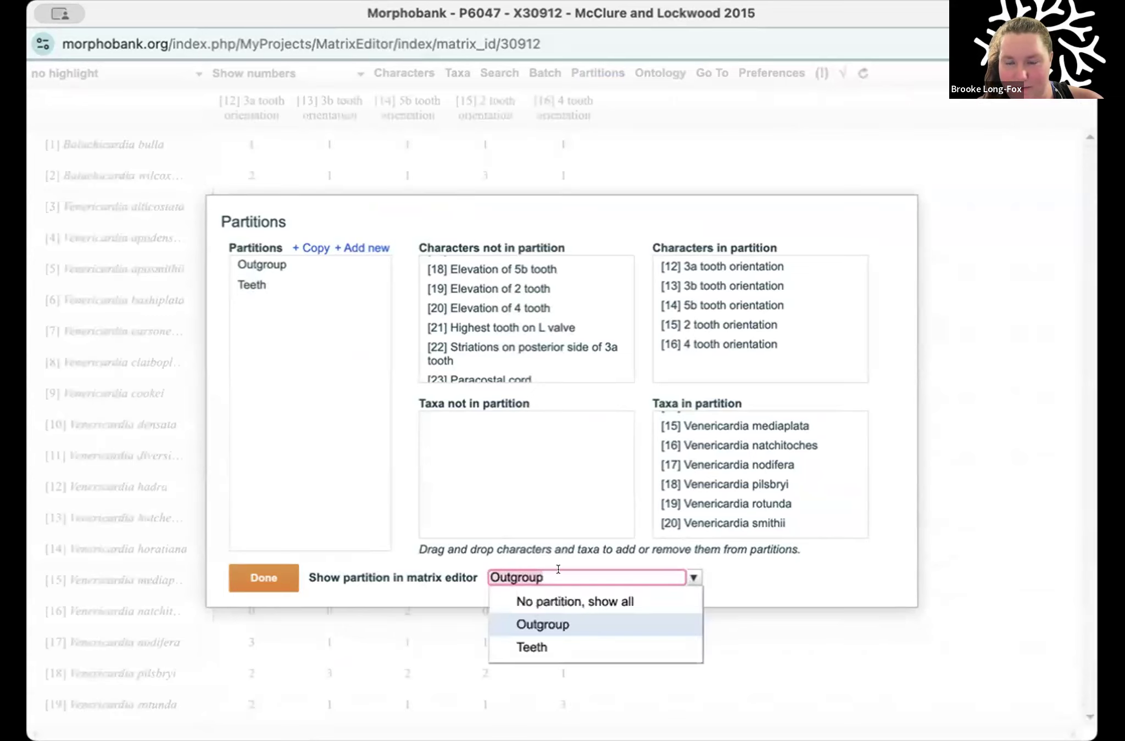
click(546, 596)
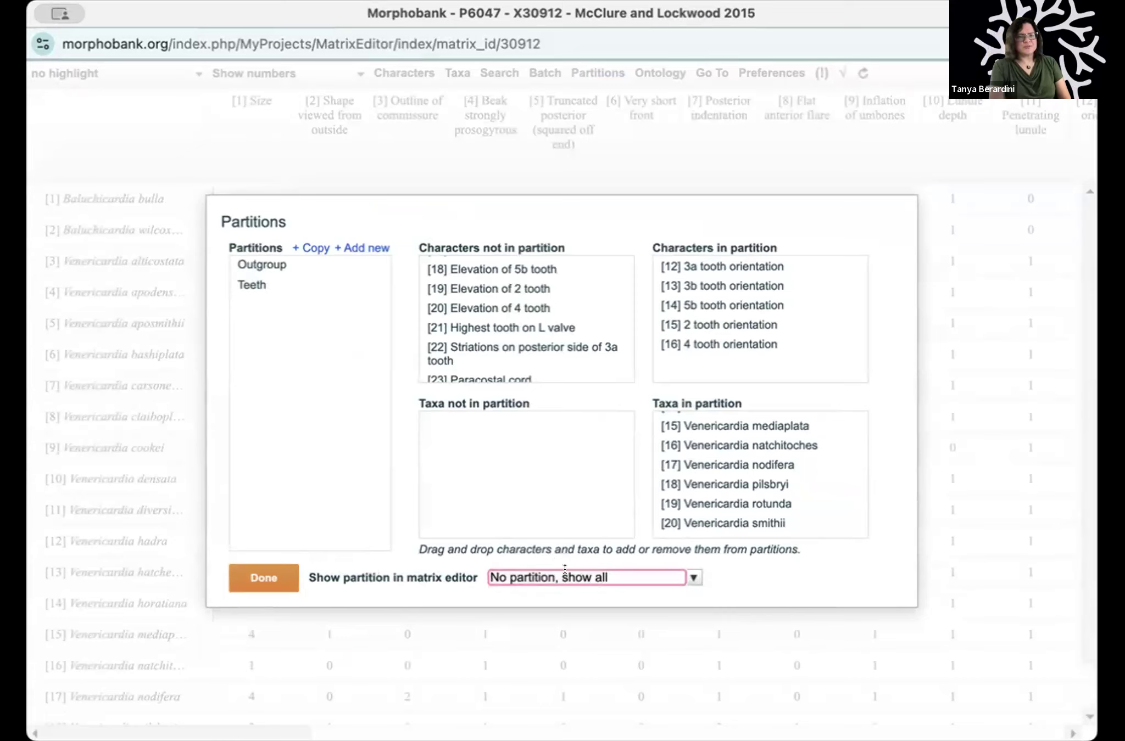
Step: Display the Outgroup partition in the matrix editor and look through its tooth orientation scores for all taxa
click(690, 576)
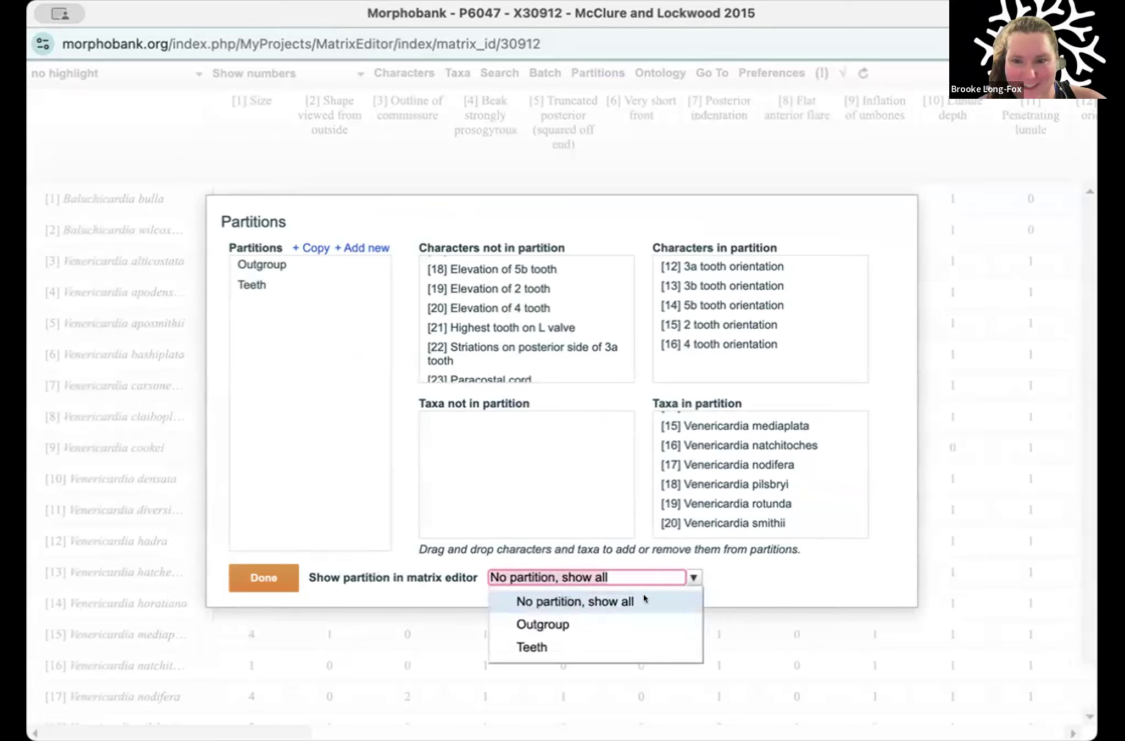
click(610, 617)
click(595, 574)
click(533, 614)
click(241, 571)
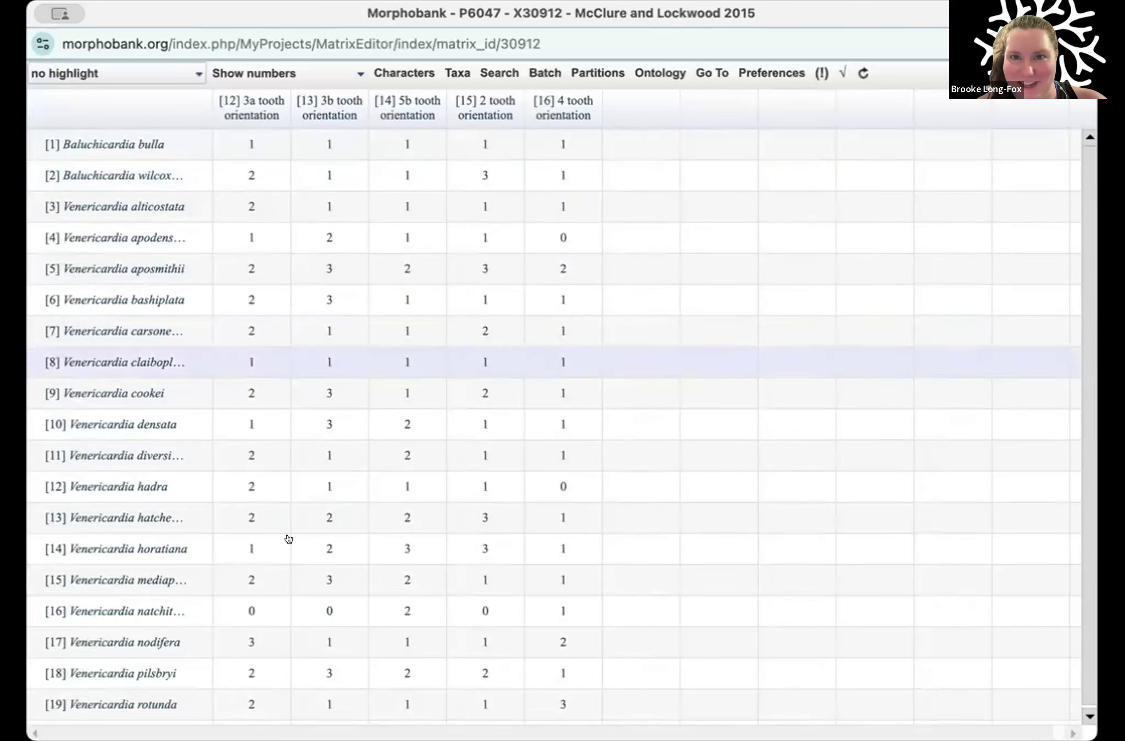
scroll(337, 522, down, 1)
scroll(538, 169, up, 1)
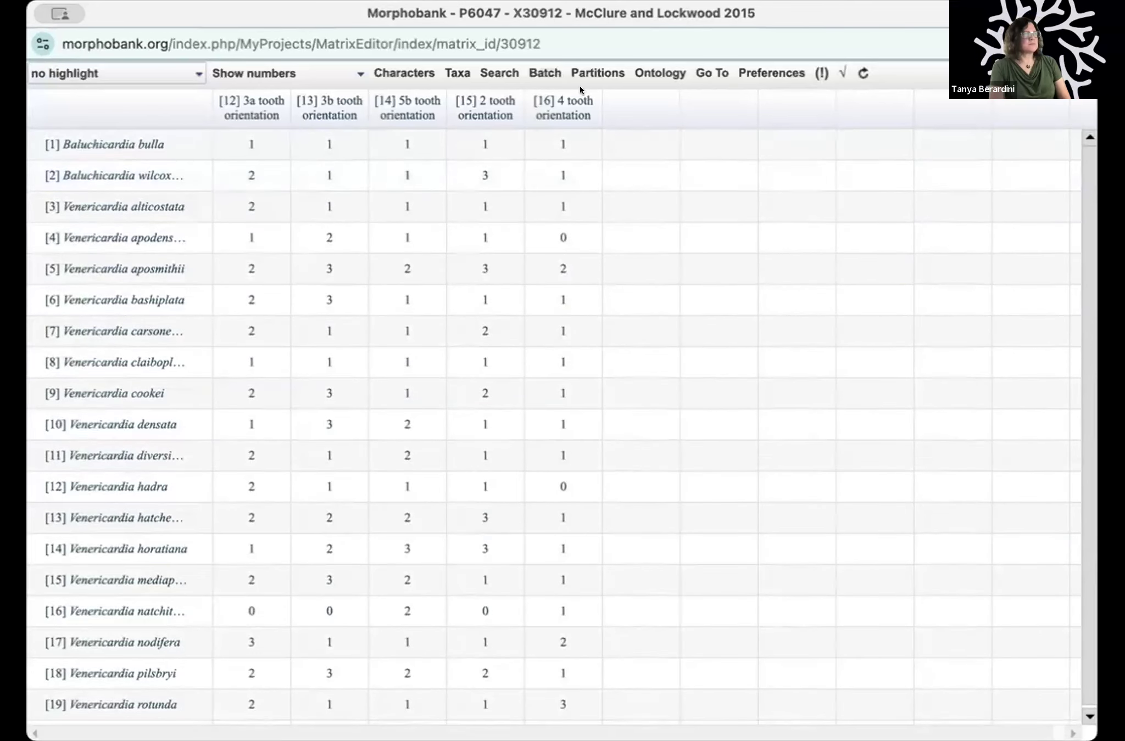
Step: Switch the matrix editor to the Teeth partition and close the partition settings
click(597, 73)
click(518, 571)
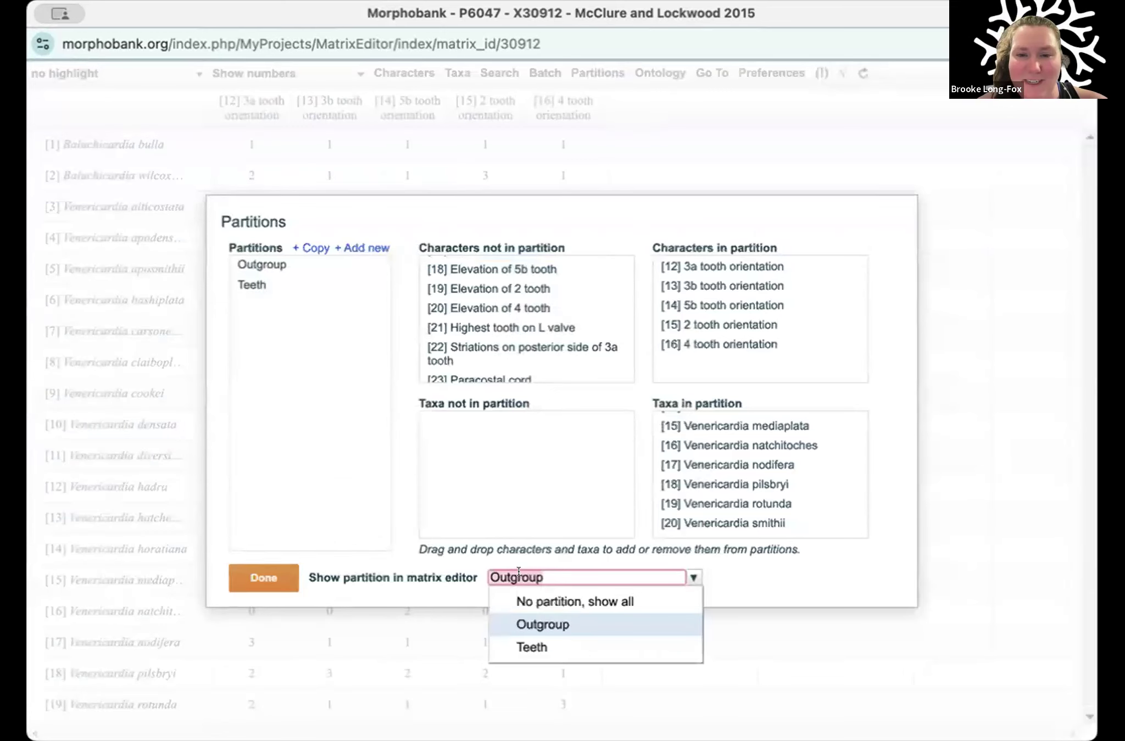
click(527, 648)
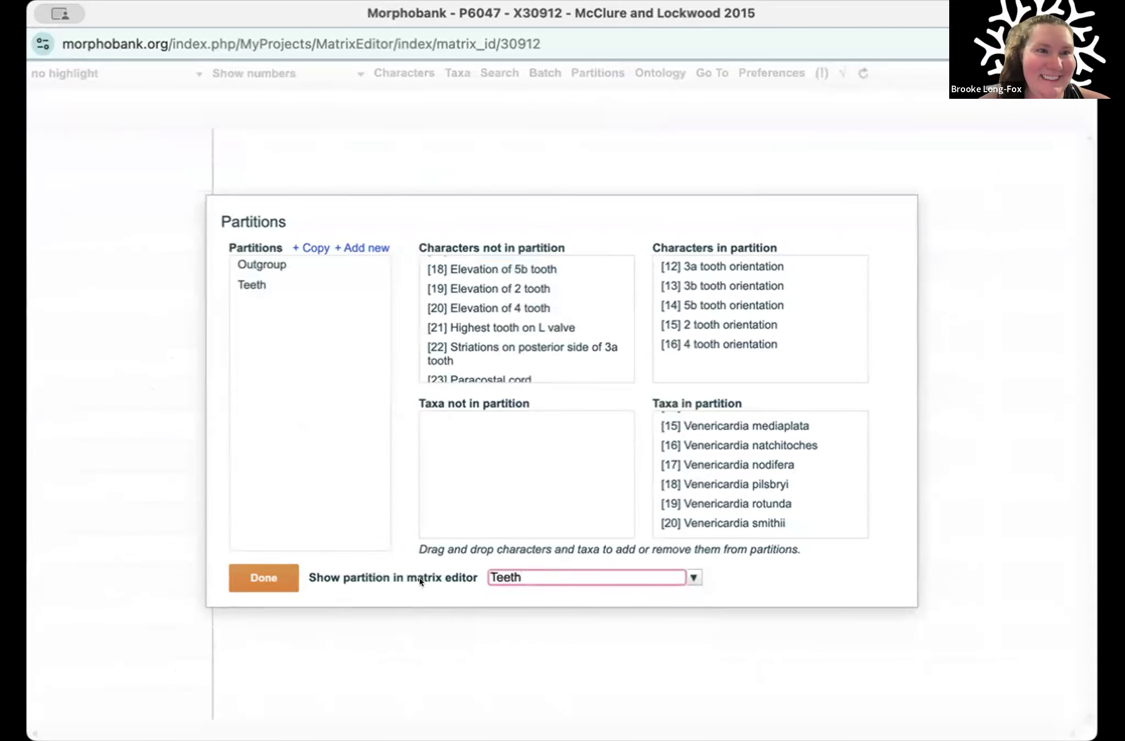
click(253, 566)
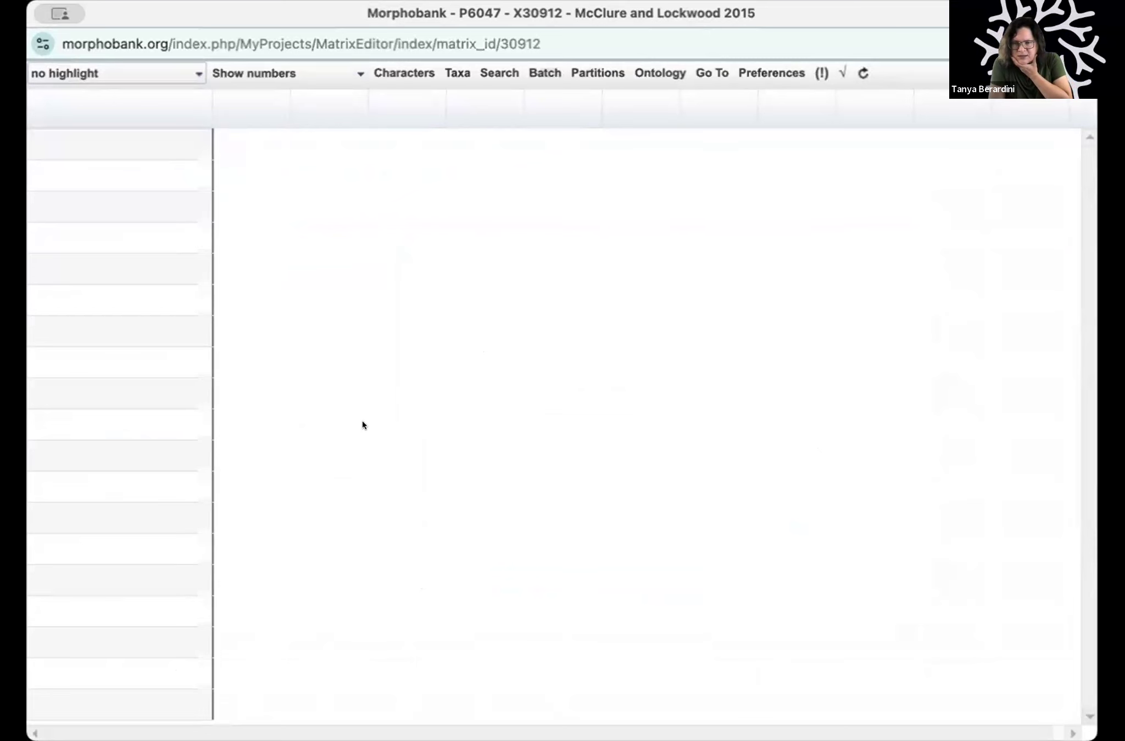
Step: Close the matrix editor window and view the overview page of project 6047
key(super+w)
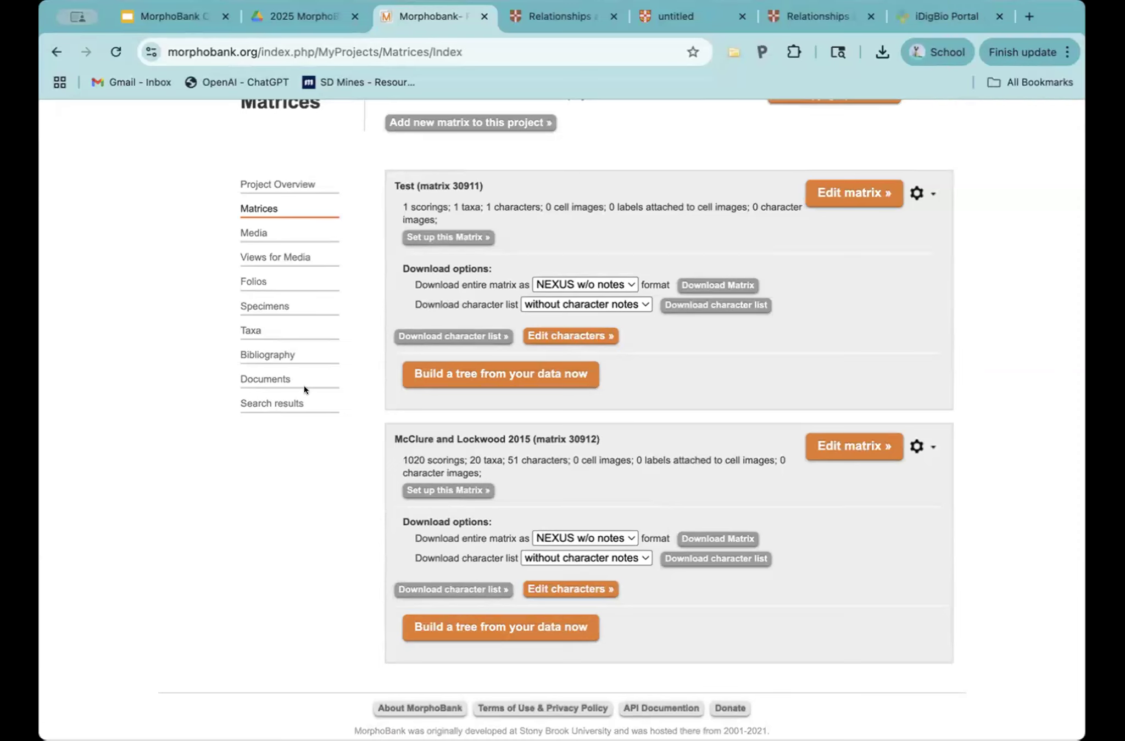
click(278, 185)
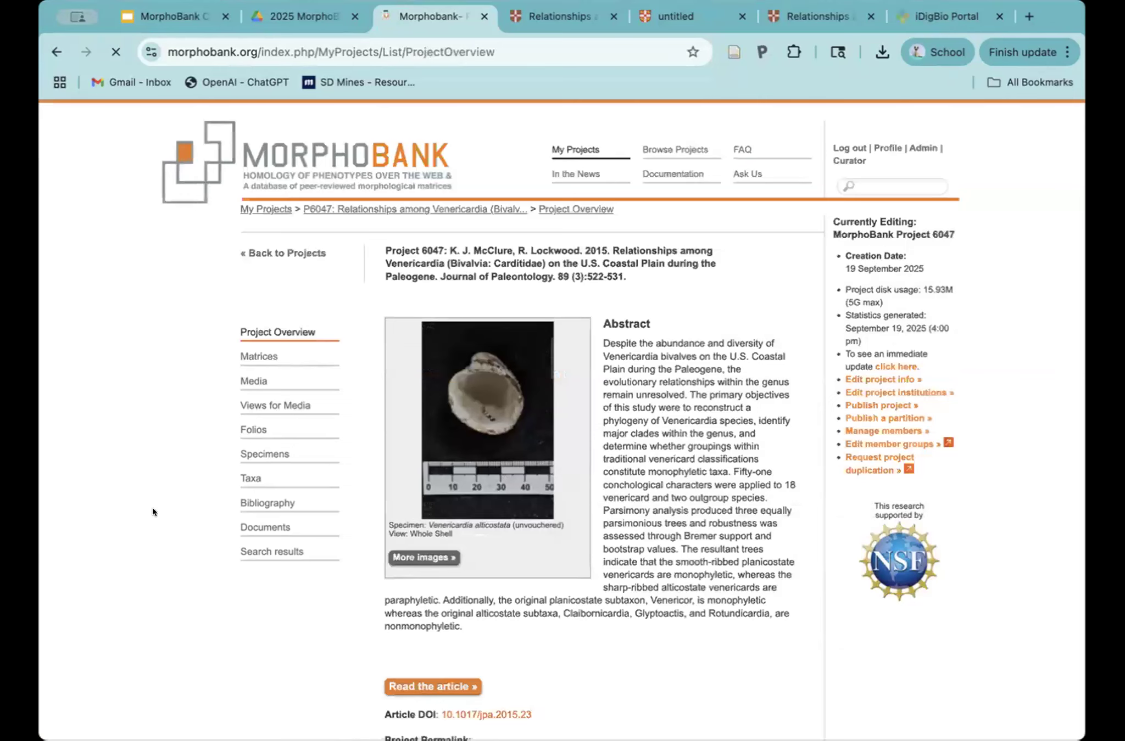
scroll(152, 508, down, 3)
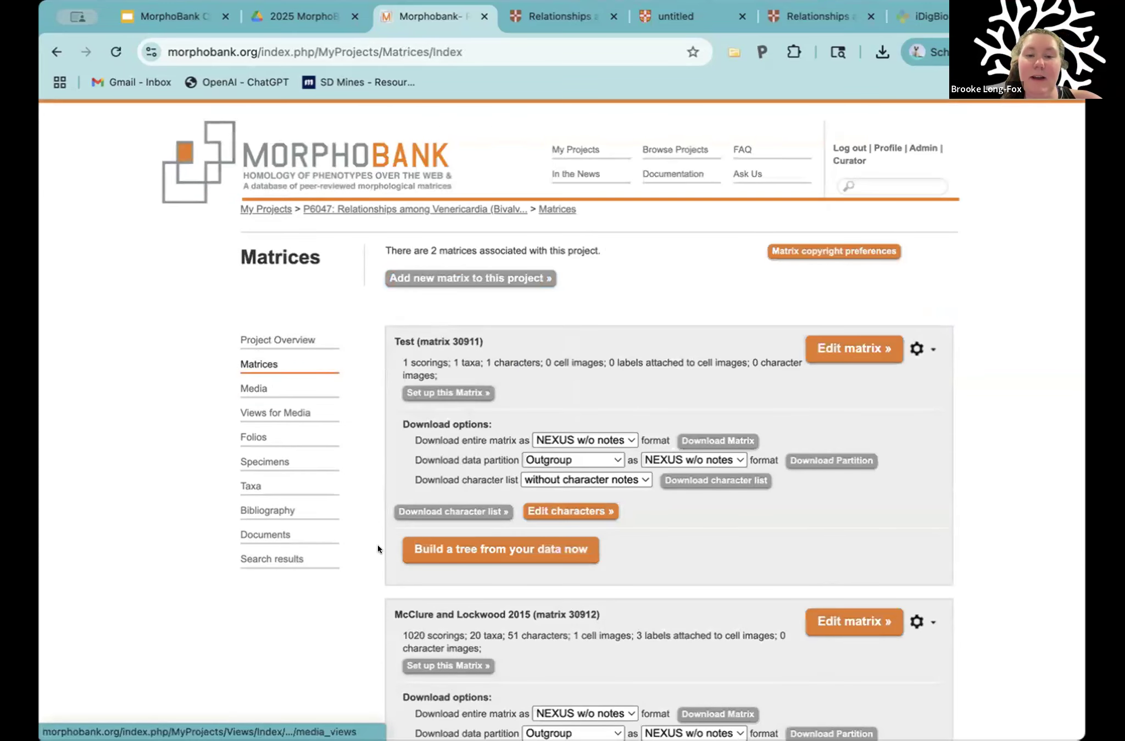
Step: Look over the project's matrices and open the McClure and Lockwood 2015 matrix for editing
scroll(557, 468, down, 5)
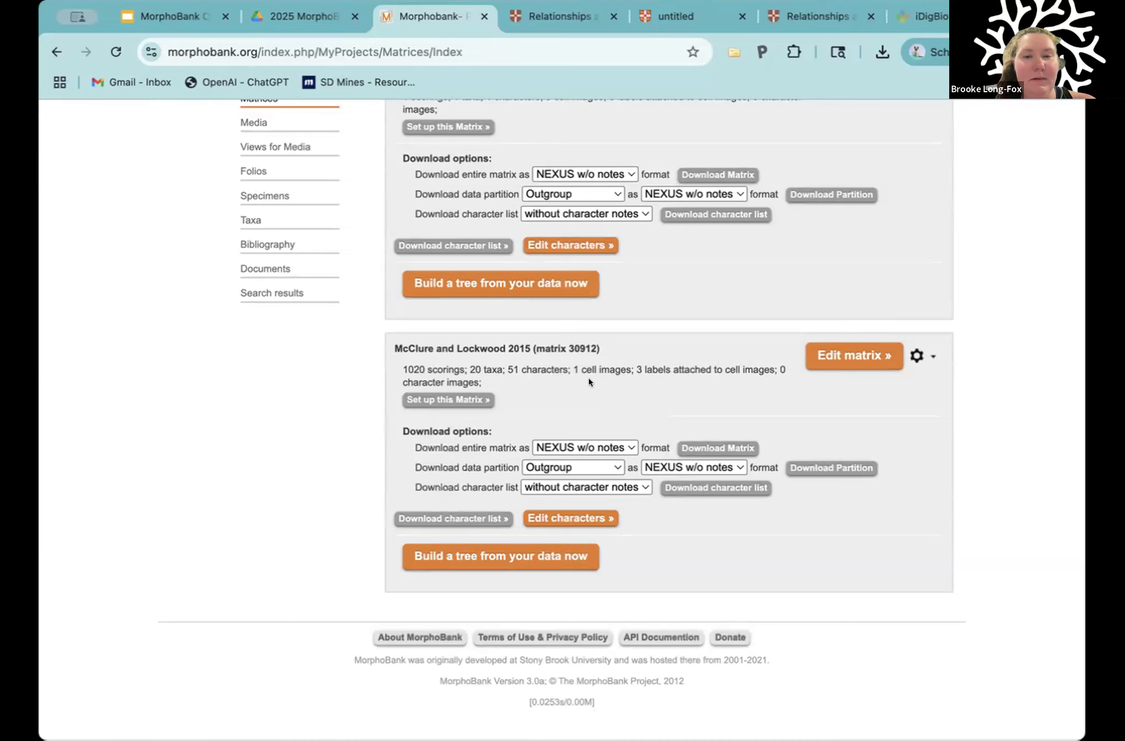
scroll(589, 381, up, 1)
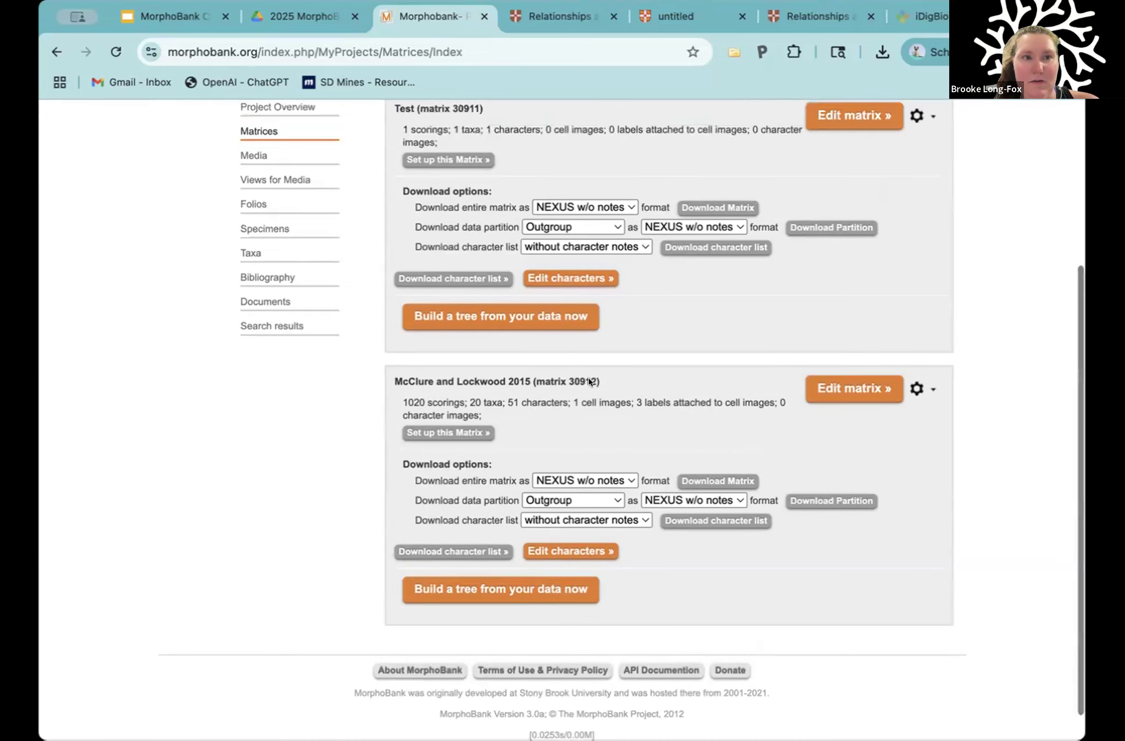
scroll(588, 381, up, 1)
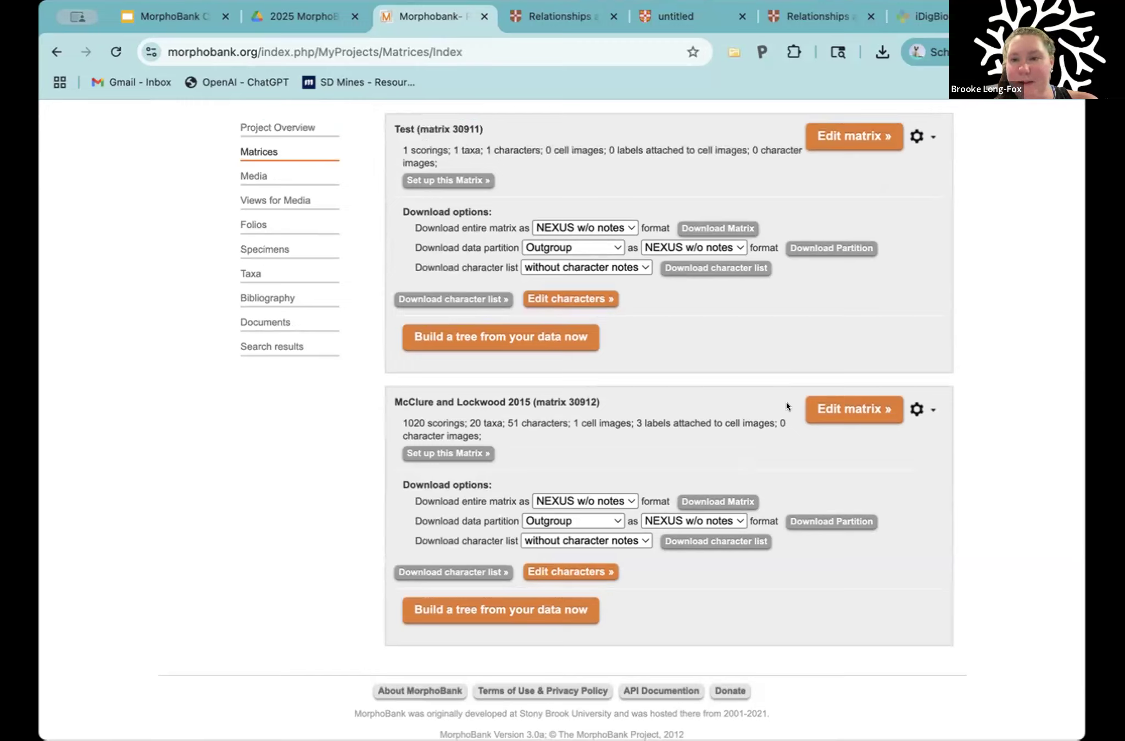
click(825, 410)
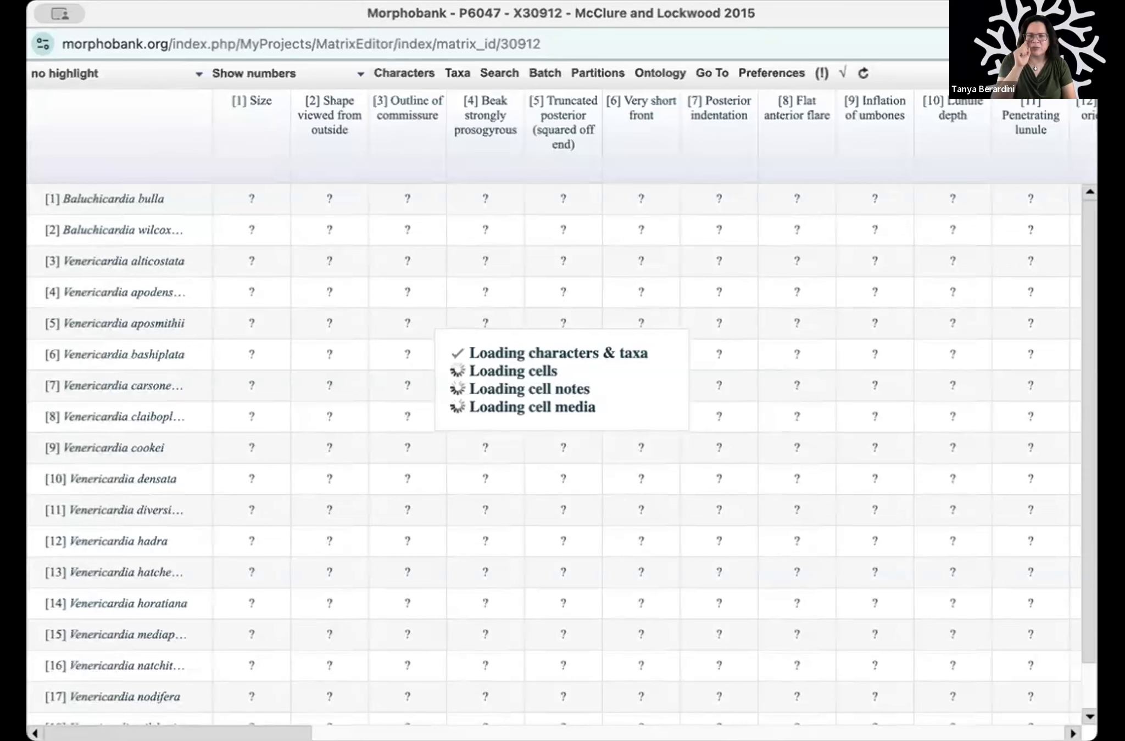
Step: Open the Size character from the matrix's character list for editing and activate its notes
click(405, 67)
click(339, 282)
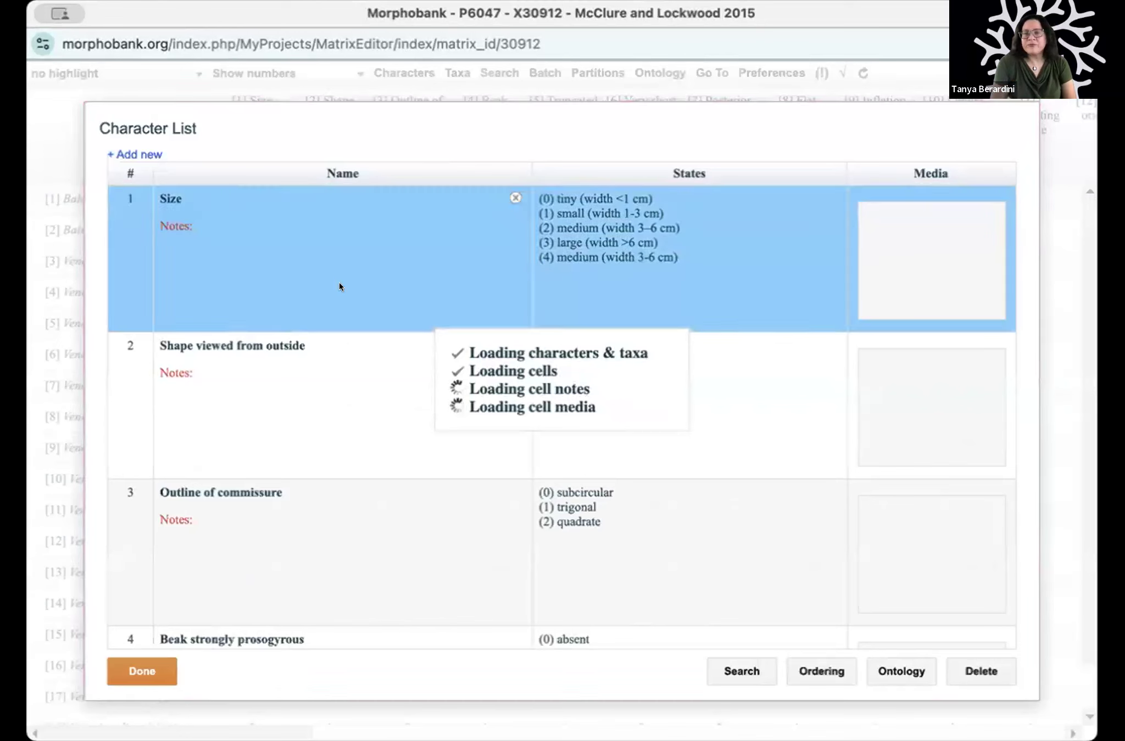
double_click(267, 256)
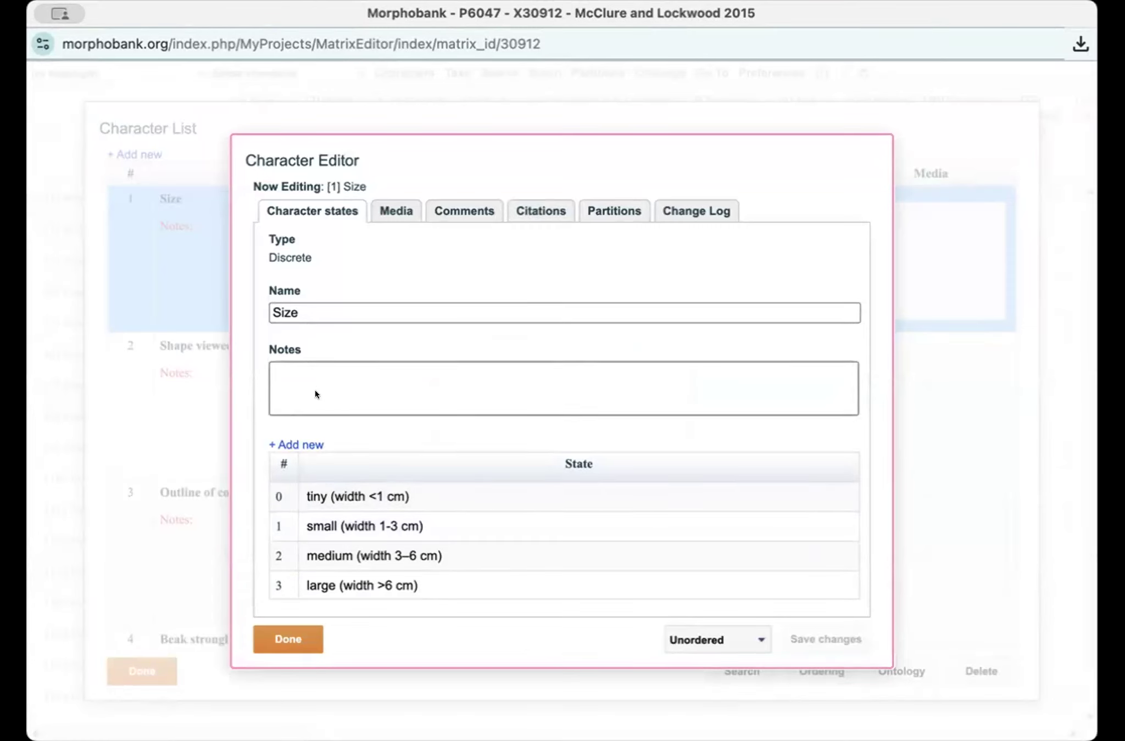
click(294, 368)
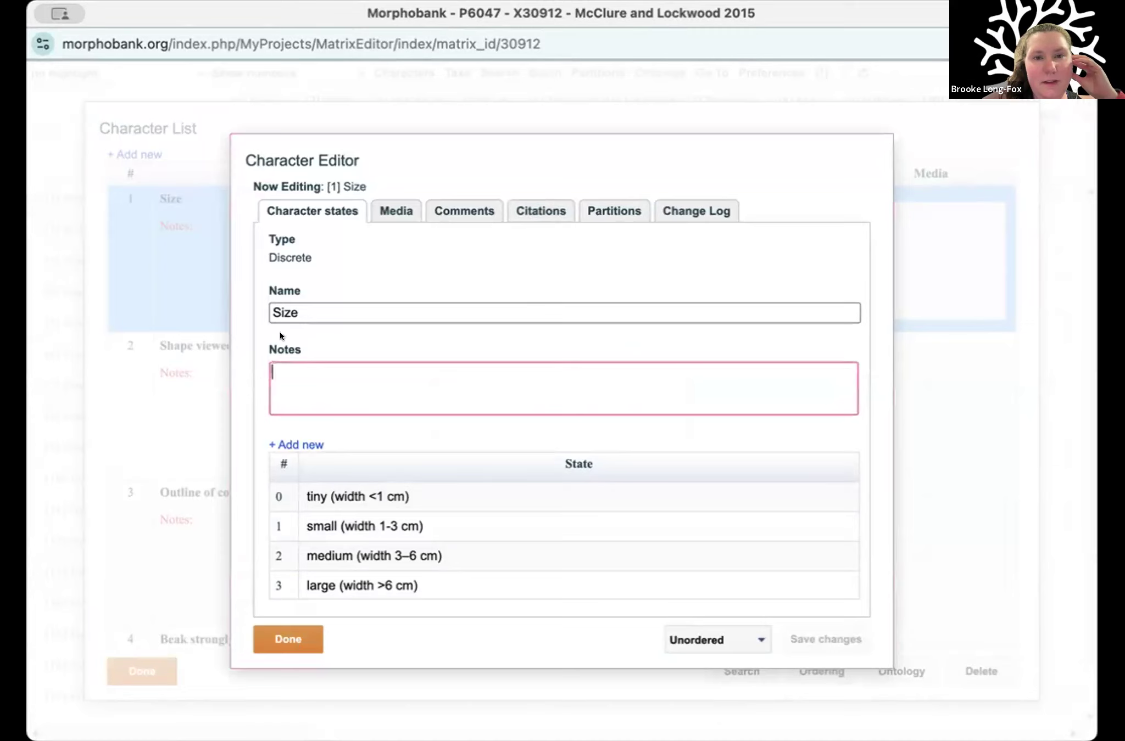
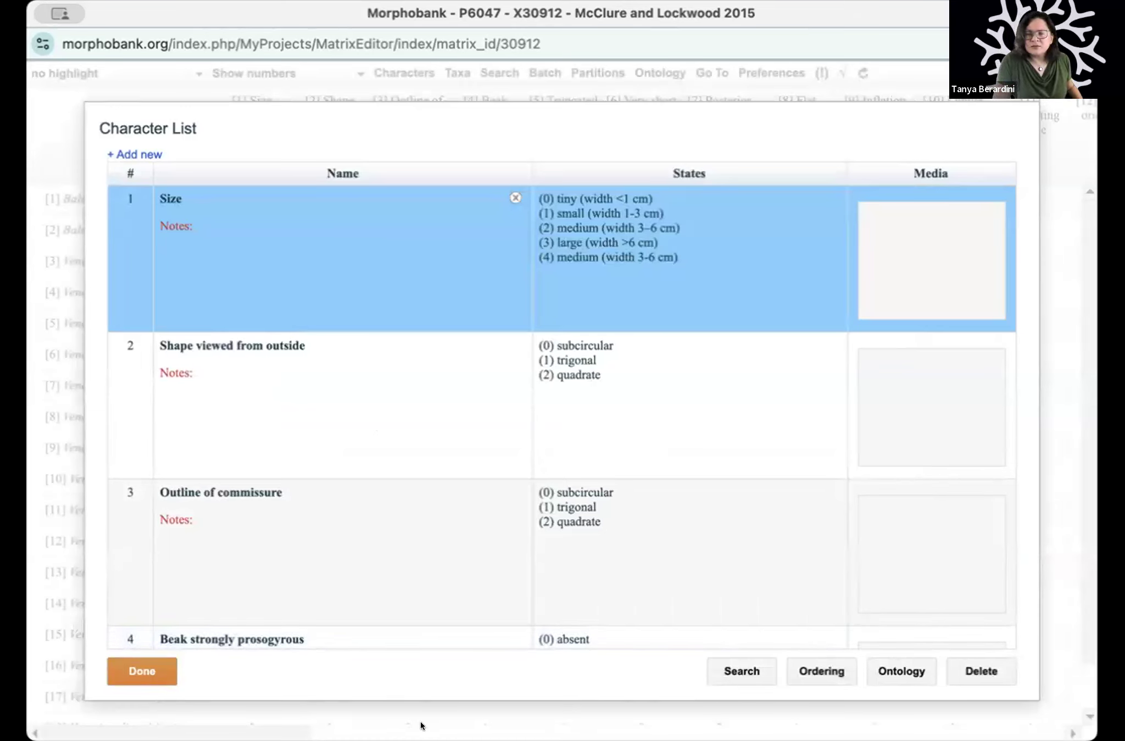
Step: Close the matrix editor window and review the McClure and Lockwood 2015 matrix's summary on the project's matrices page
click(45, 13)
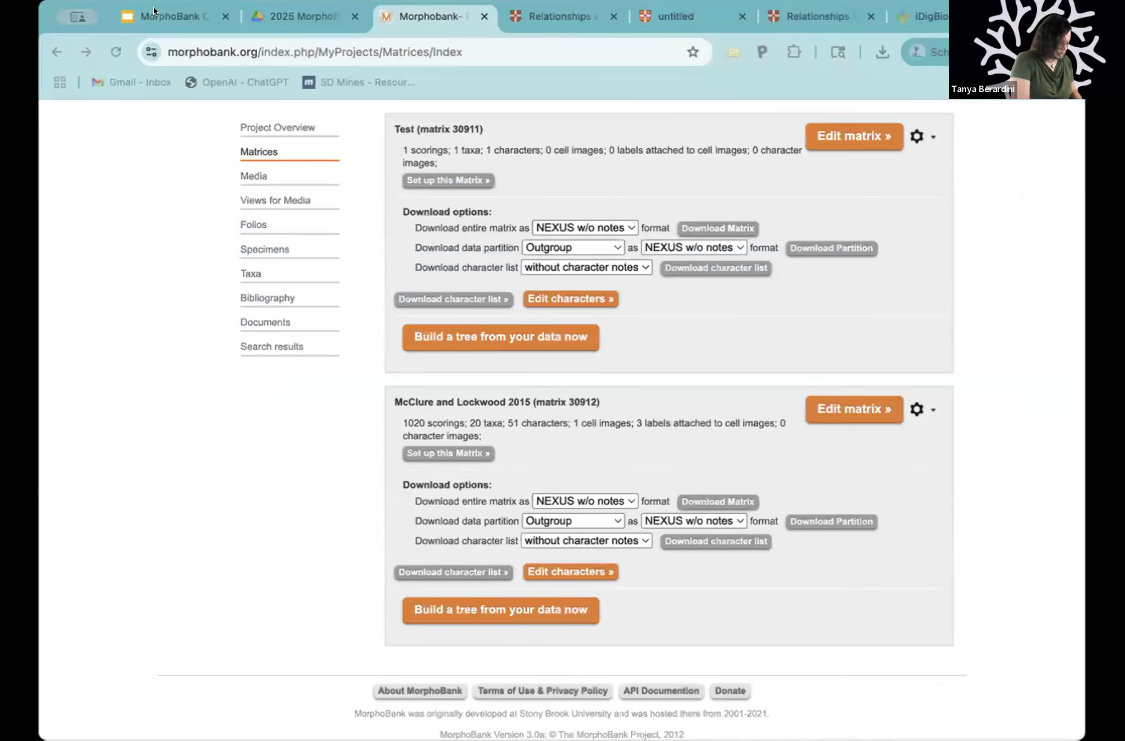
scroll(363, 717, down, 1)
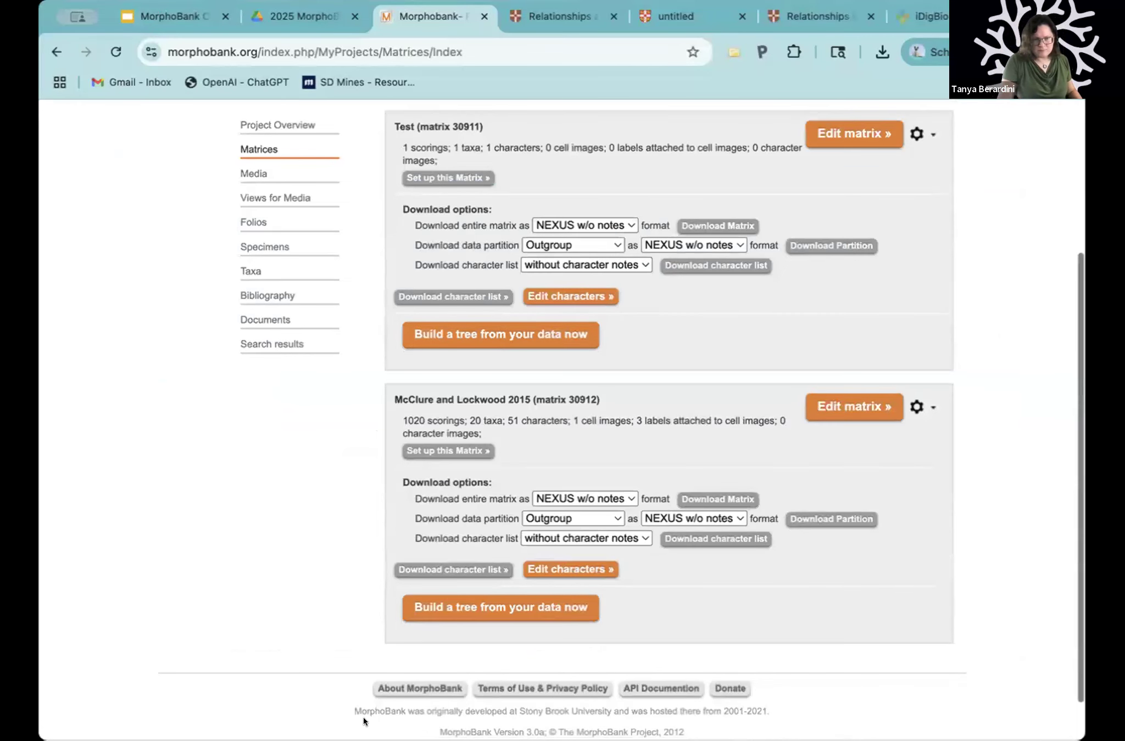
scroll(688, 456, down, 1)
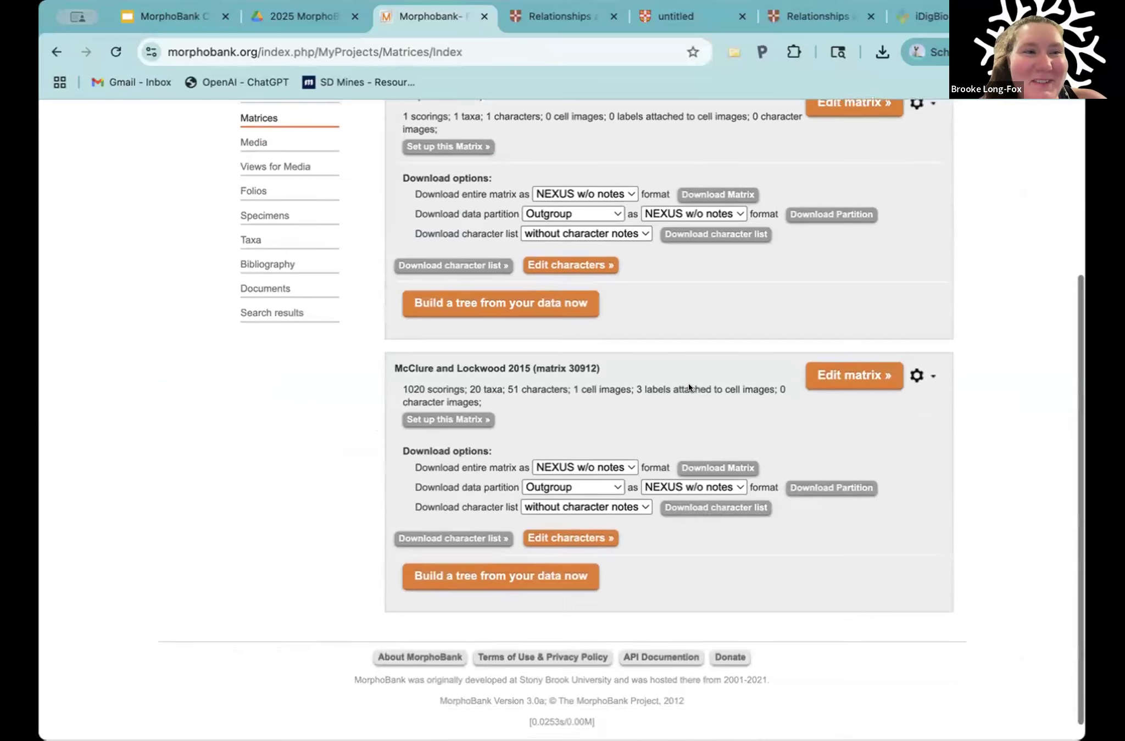
scroll(635, 347, up, 3)
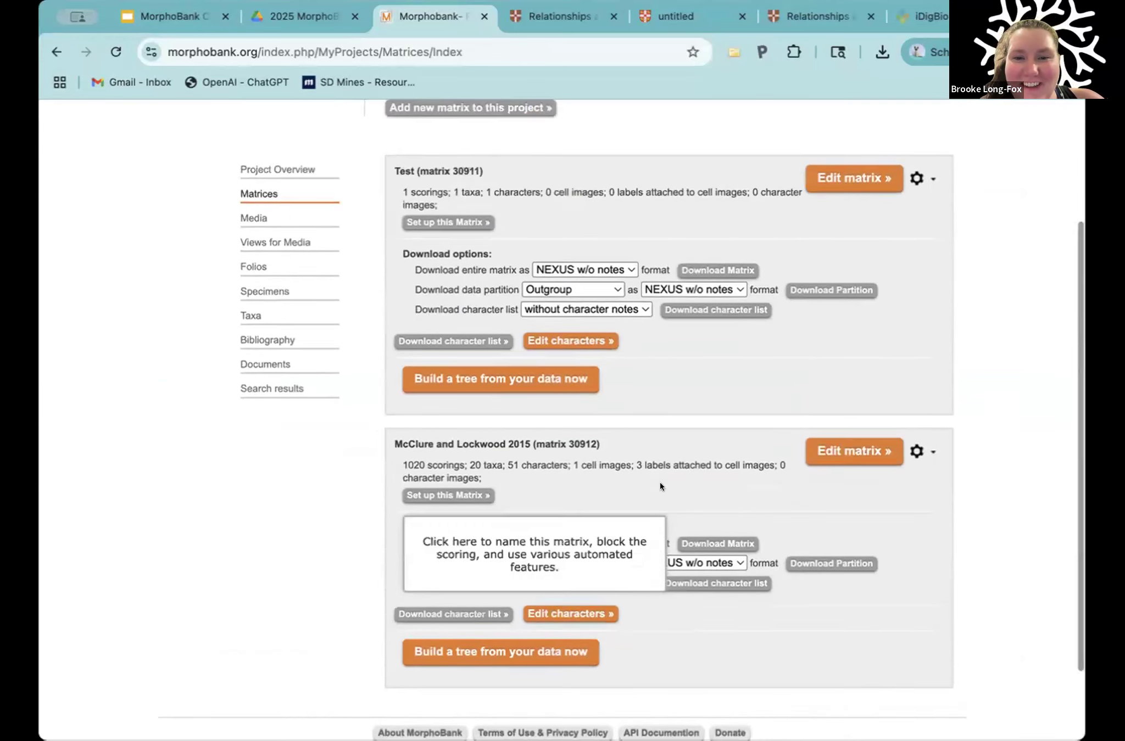
scroll(660, 482, down, 3)
drag(391, 342, 651, 373)
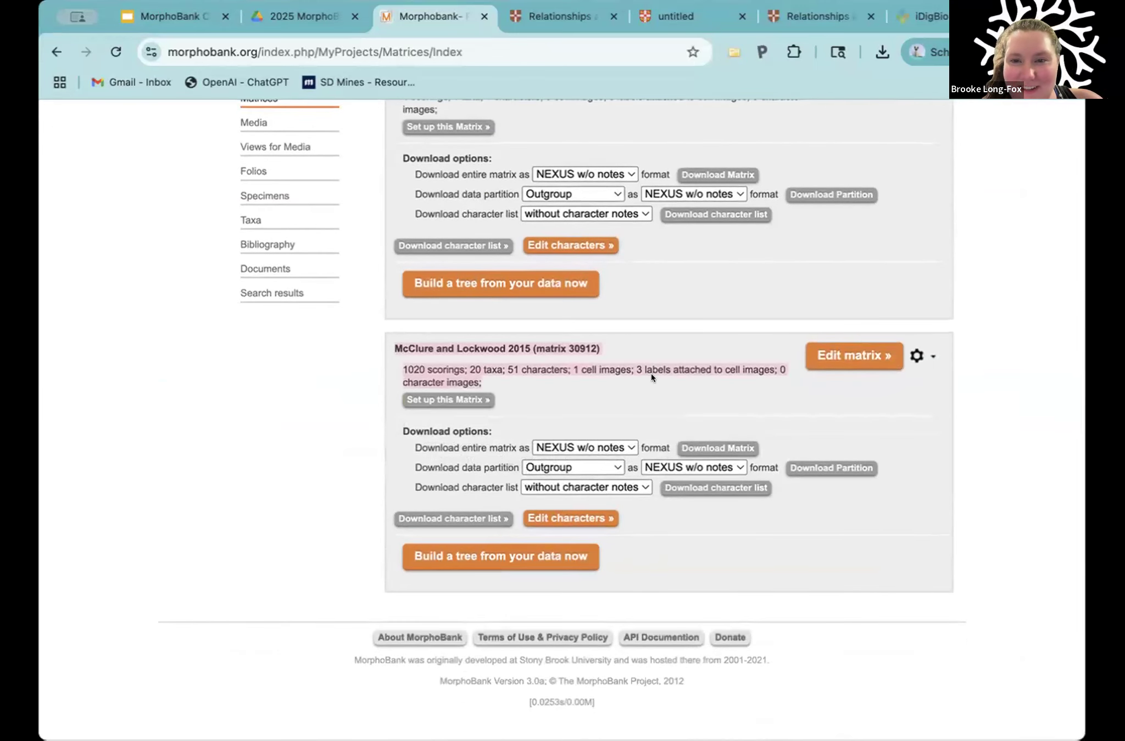
click(652, 374)
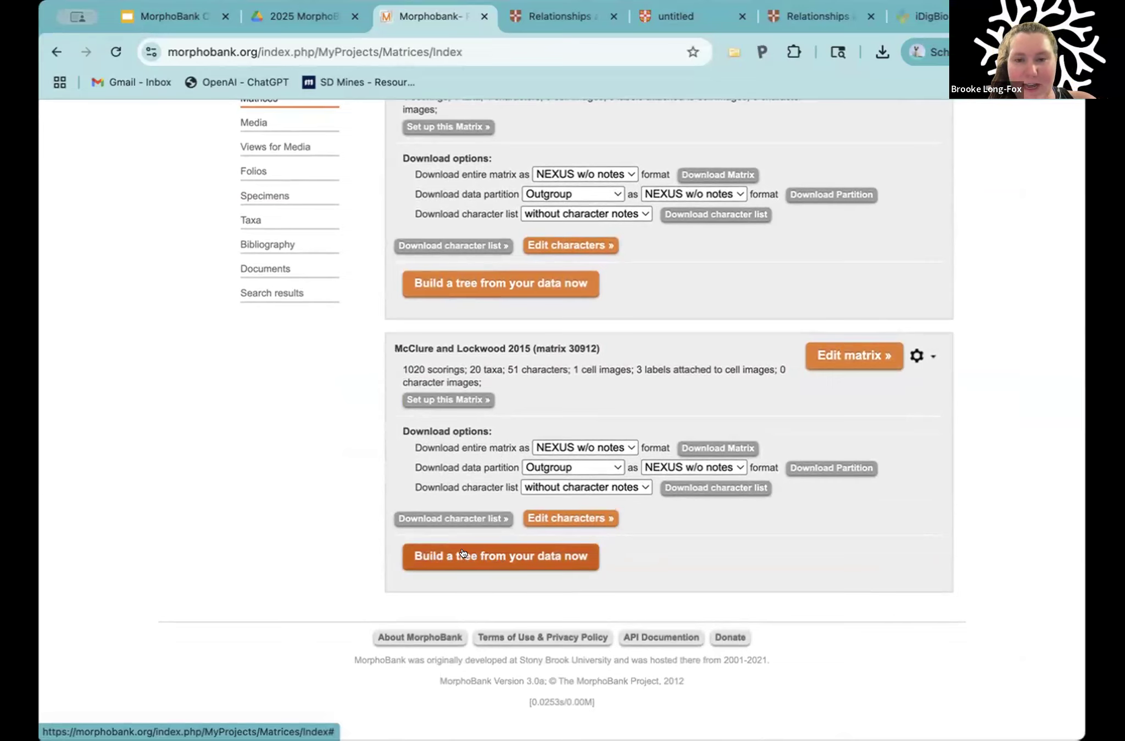
Step: Show the tree-building options for the McClure and Lockwood 2015 matrix and name the PAUP Ratchet job "PAUP test"
click(521, 556)
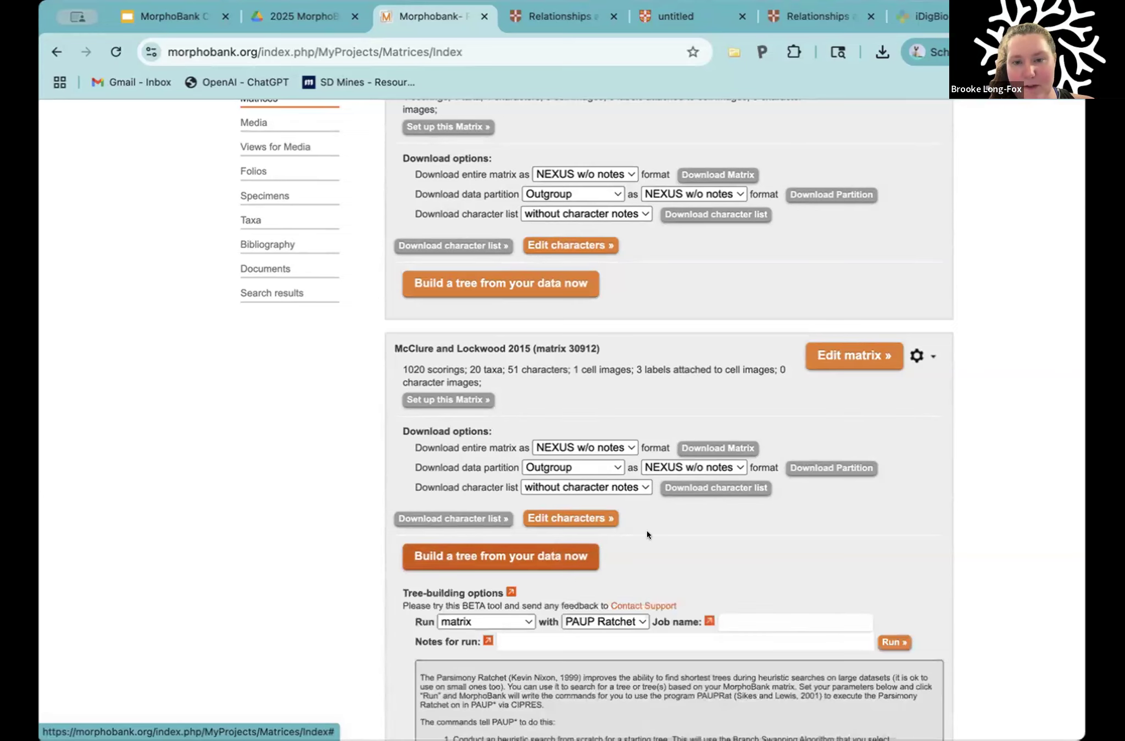
scroll(647, 531, down, 5)
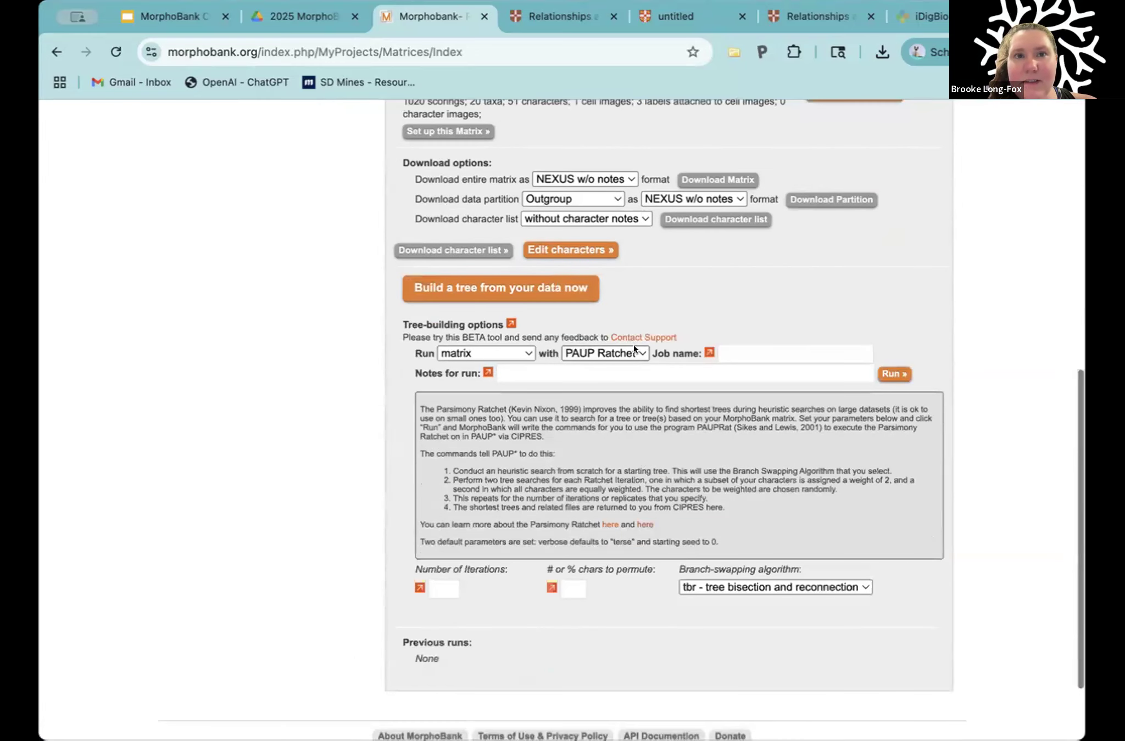
click(633, 350)
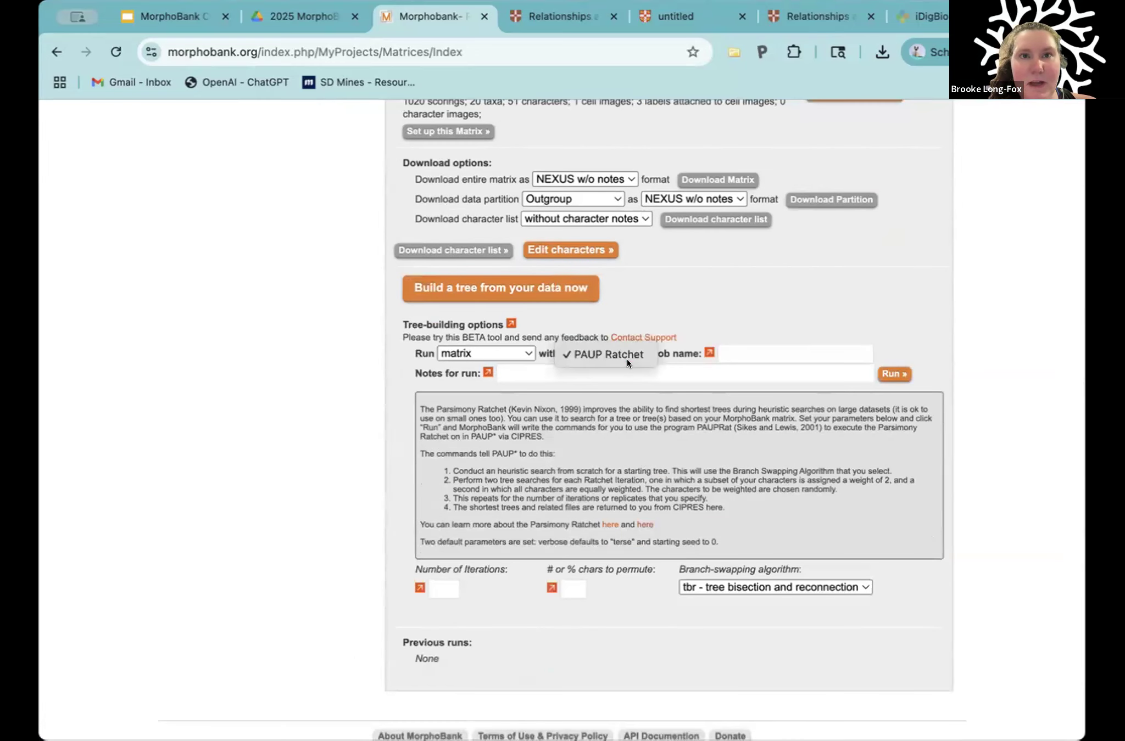
click(634, 347)
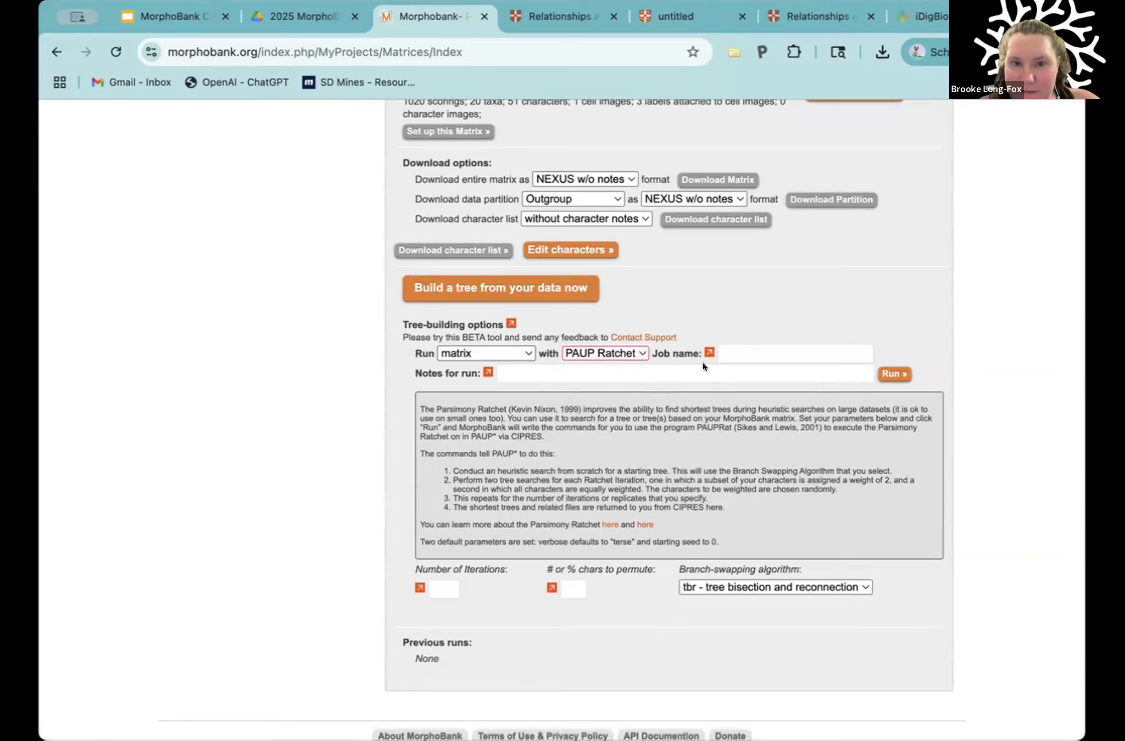
click(734, 351)
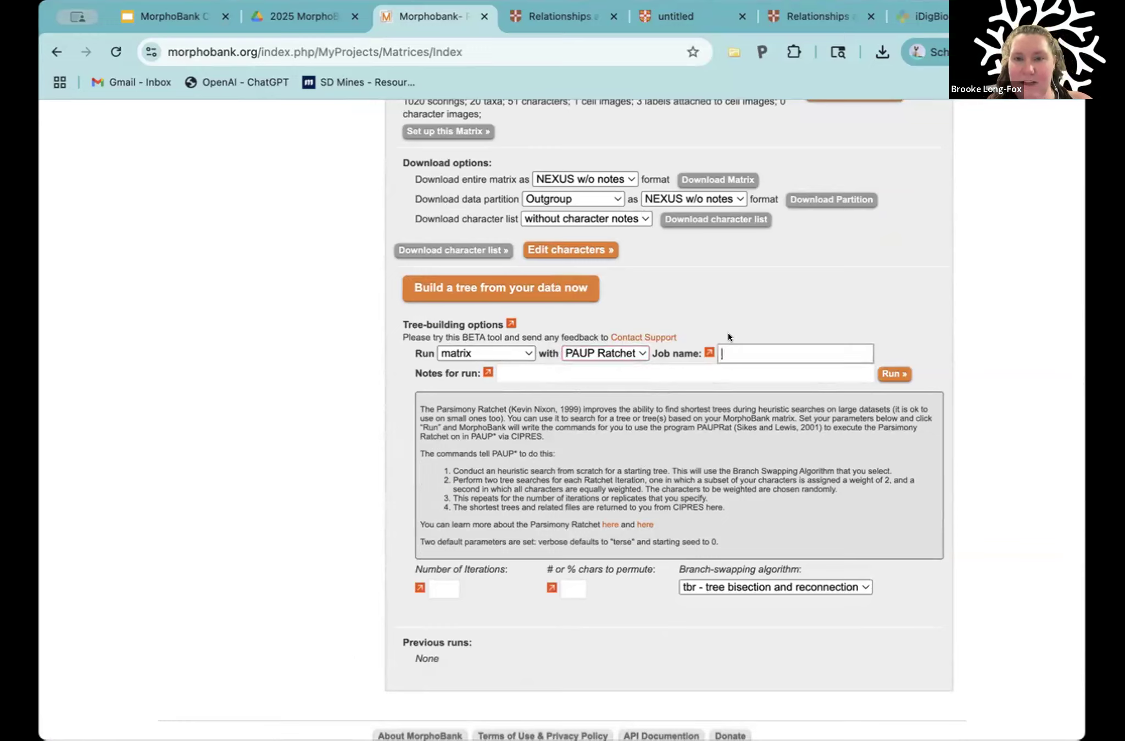
text(PAU)
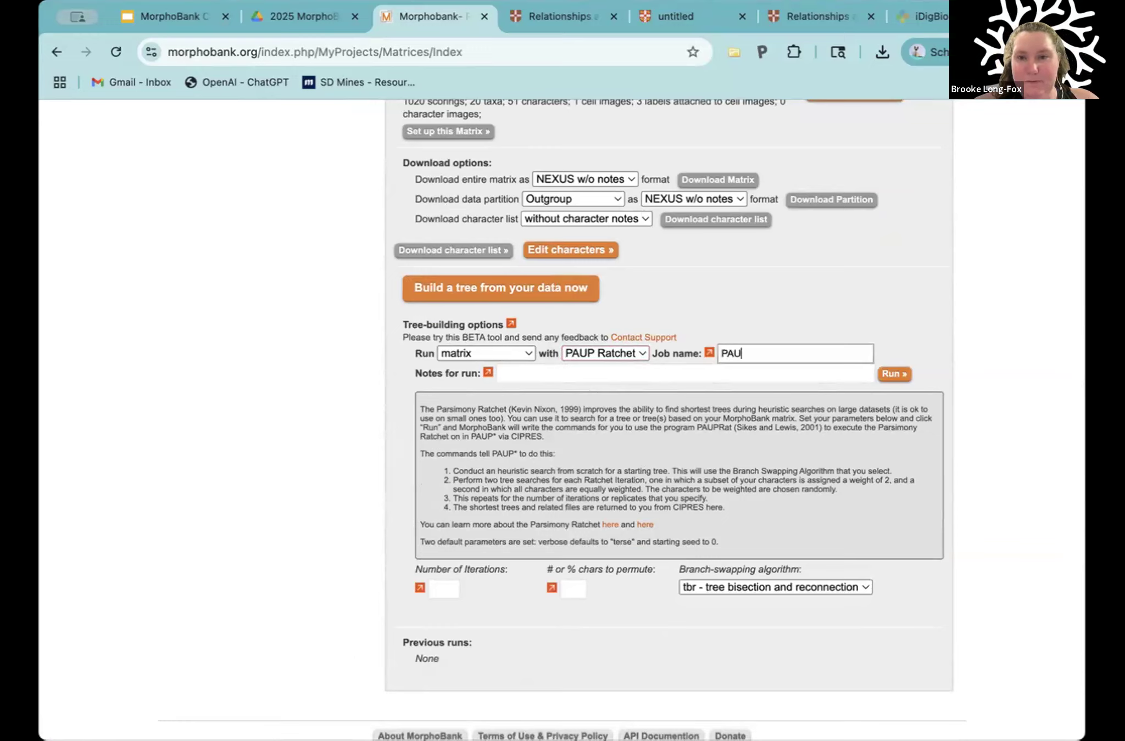
text(P test)
Step: Enter "PAUP test Sept 19" as the notes for the run
click(600, 371)
text(PAUP test)
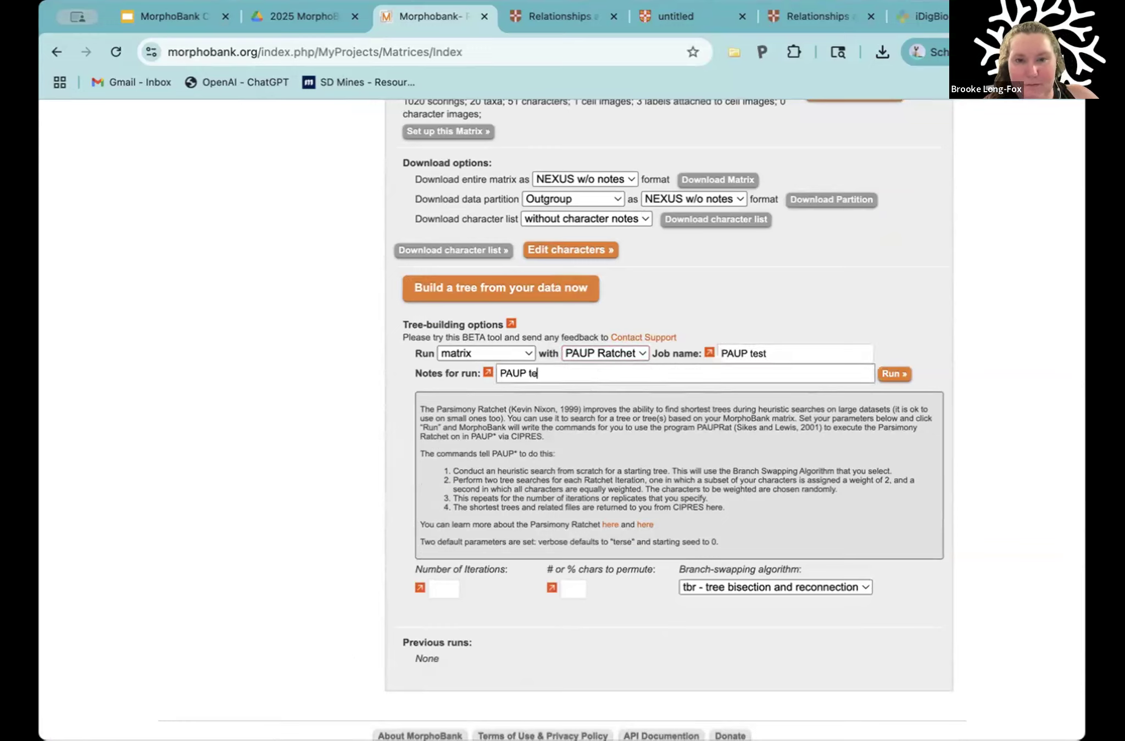
text( Sept)
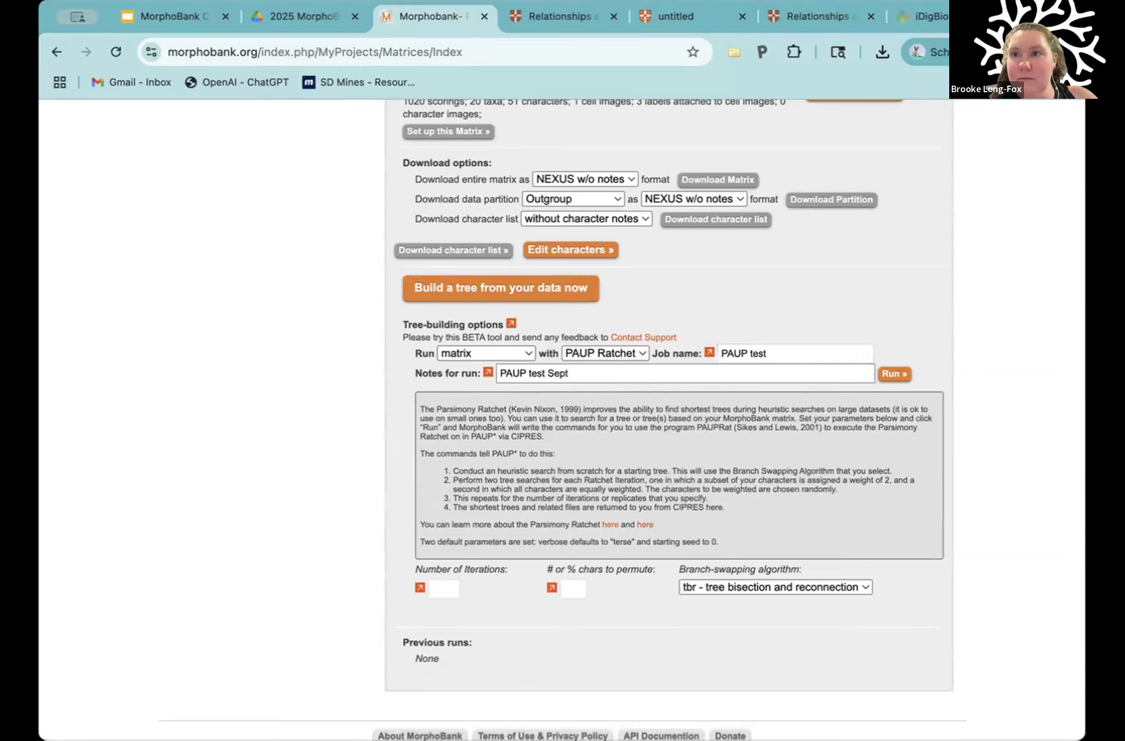
text( 19, 2025)
key(BackSpace)
key(BackSpace)
key(BackSpace)
key(BackSpace)
key(BackSpace)
key(BackSpace)
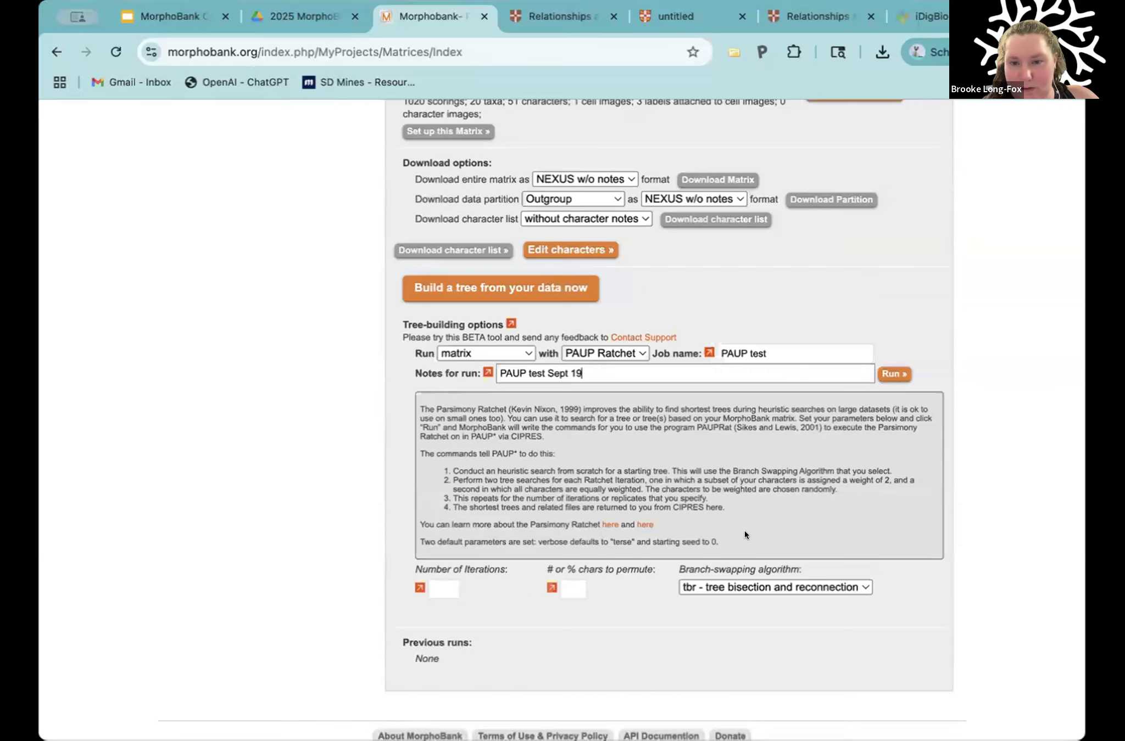
Step: Examine the Parsimony Ratchet description, the iteration and character permutation parameters, and the available branch-swapping algorithms
click(747, 471)
scroll(746, 470, down, 3)
click(444, 491)
mouse_move(561, 482)
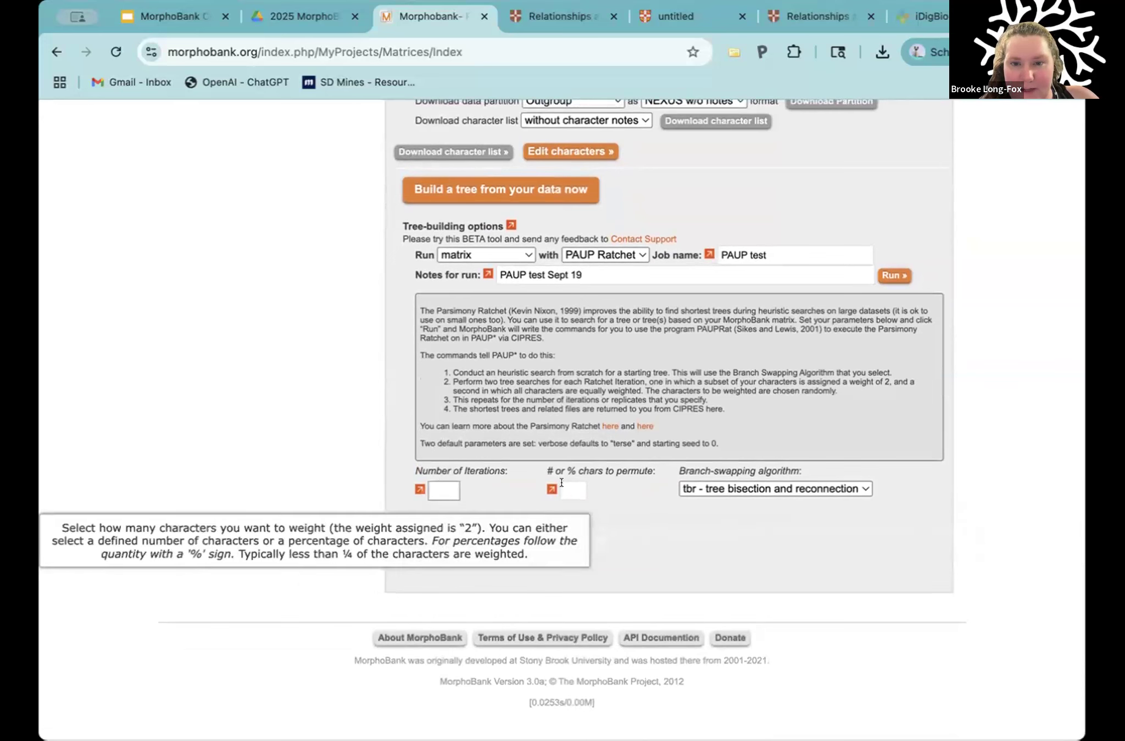
drag(543, 470, 614, 470)
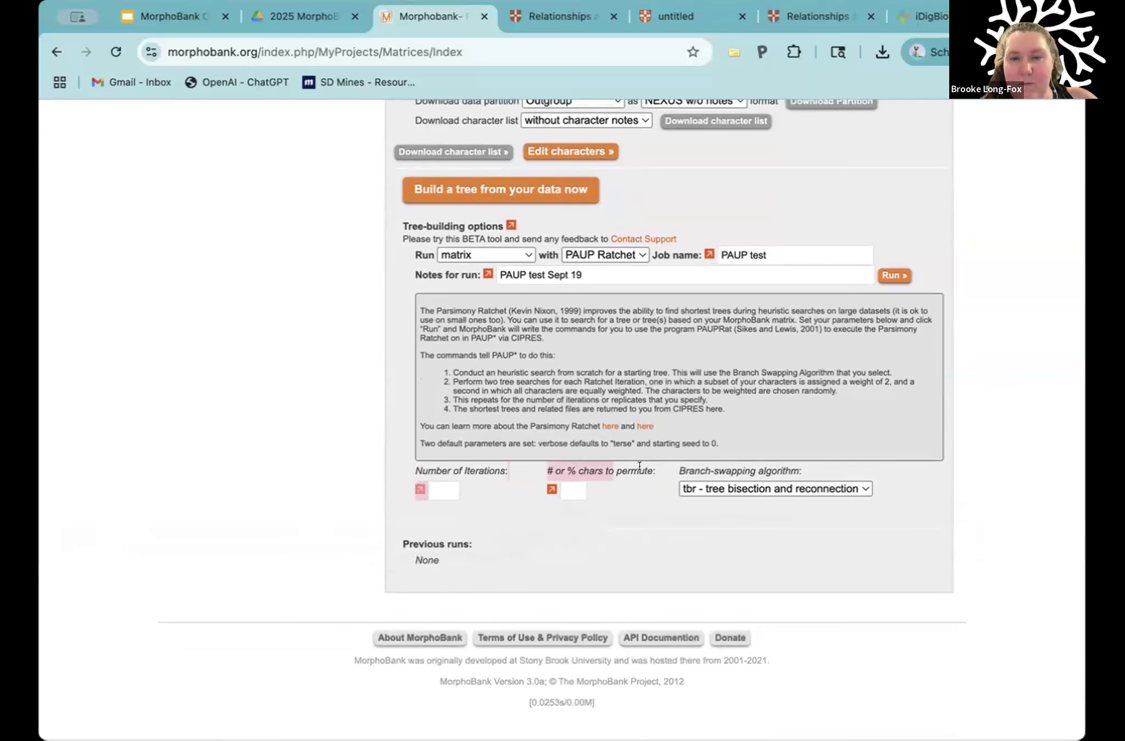
click(639, 460)
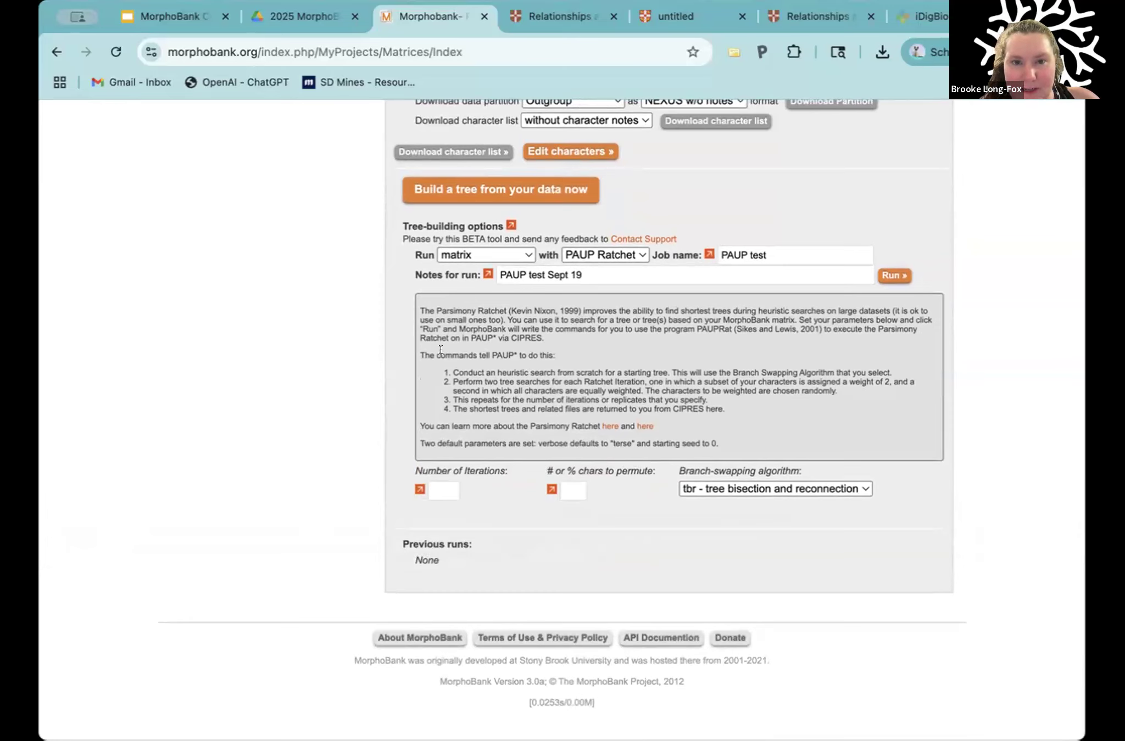
drag(425, 305, 609, 397)
click(717, 426)
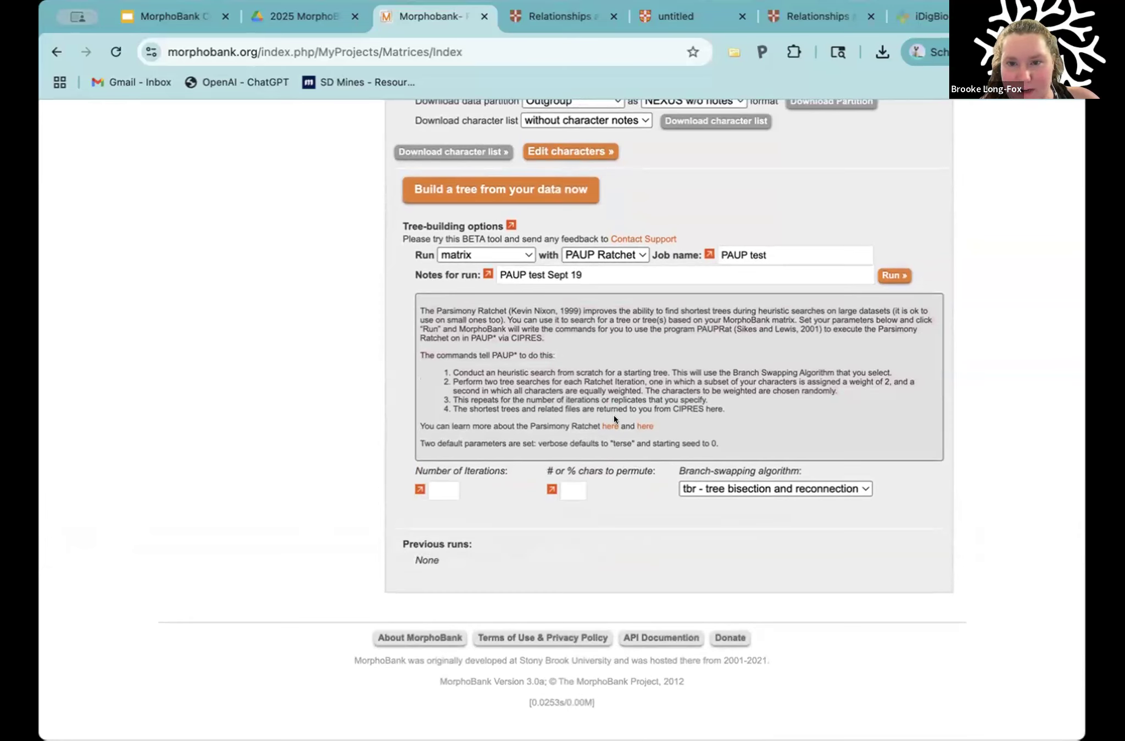
click(706, 483)
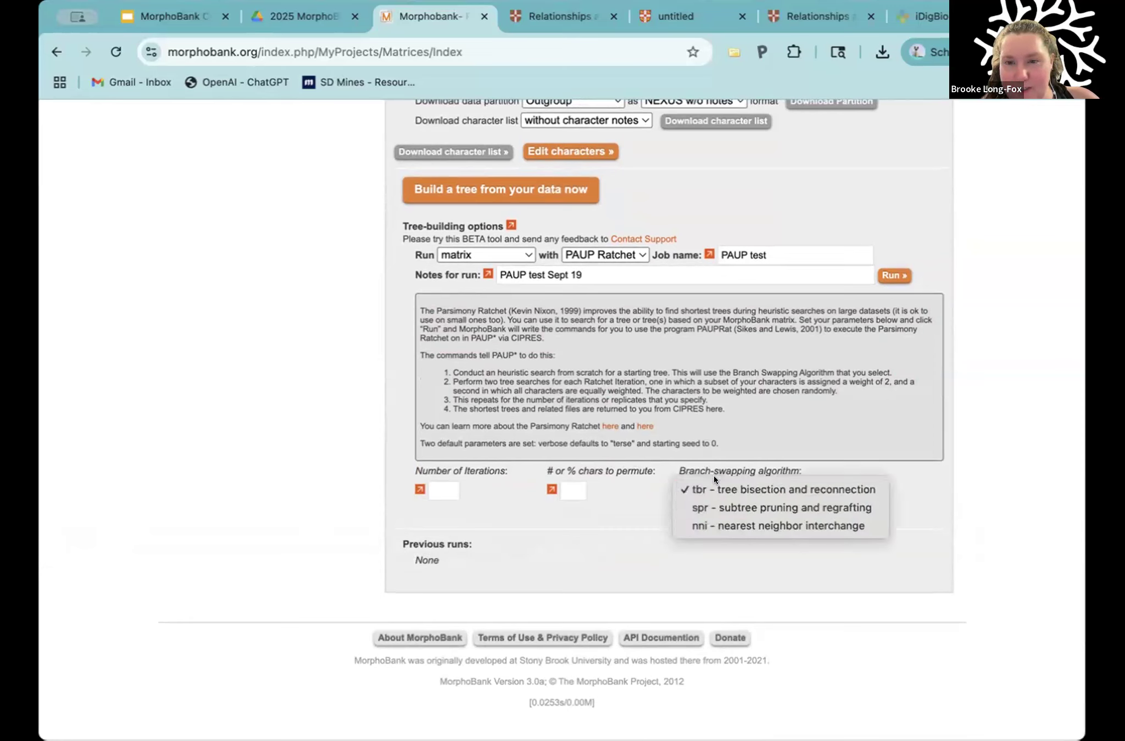
click(706, 455)
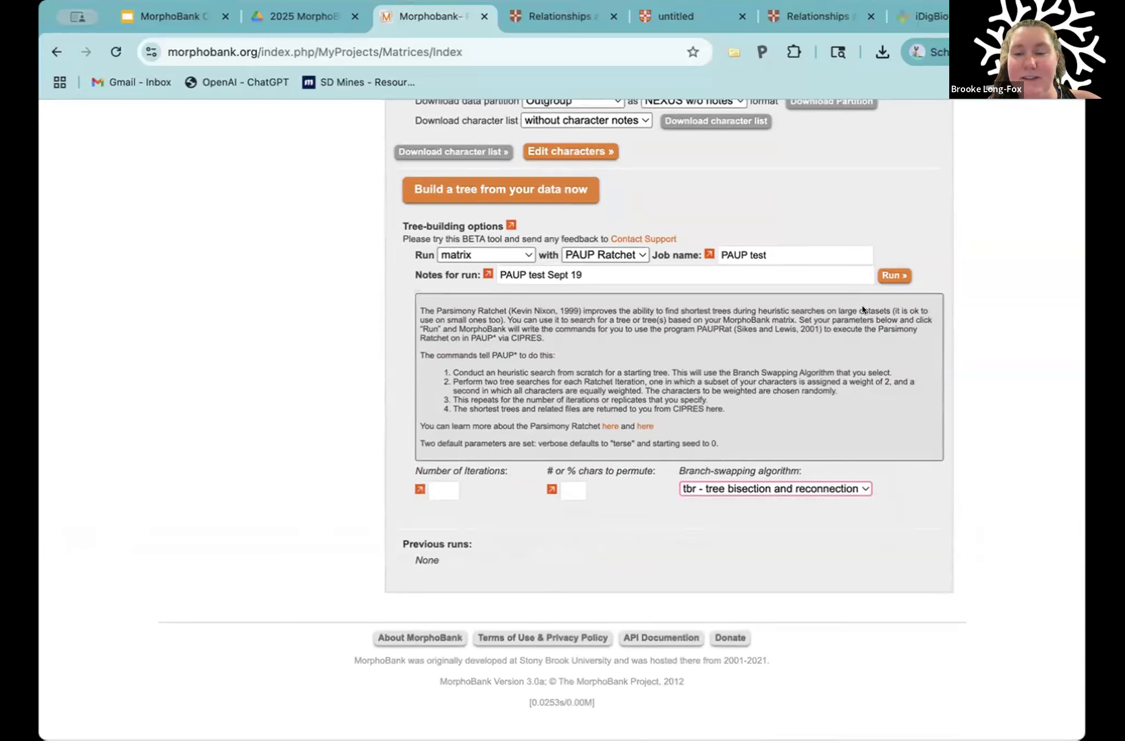
Step: Try to run the job without iteration and permutation values, and clear the notes for the run
click(884, 275)
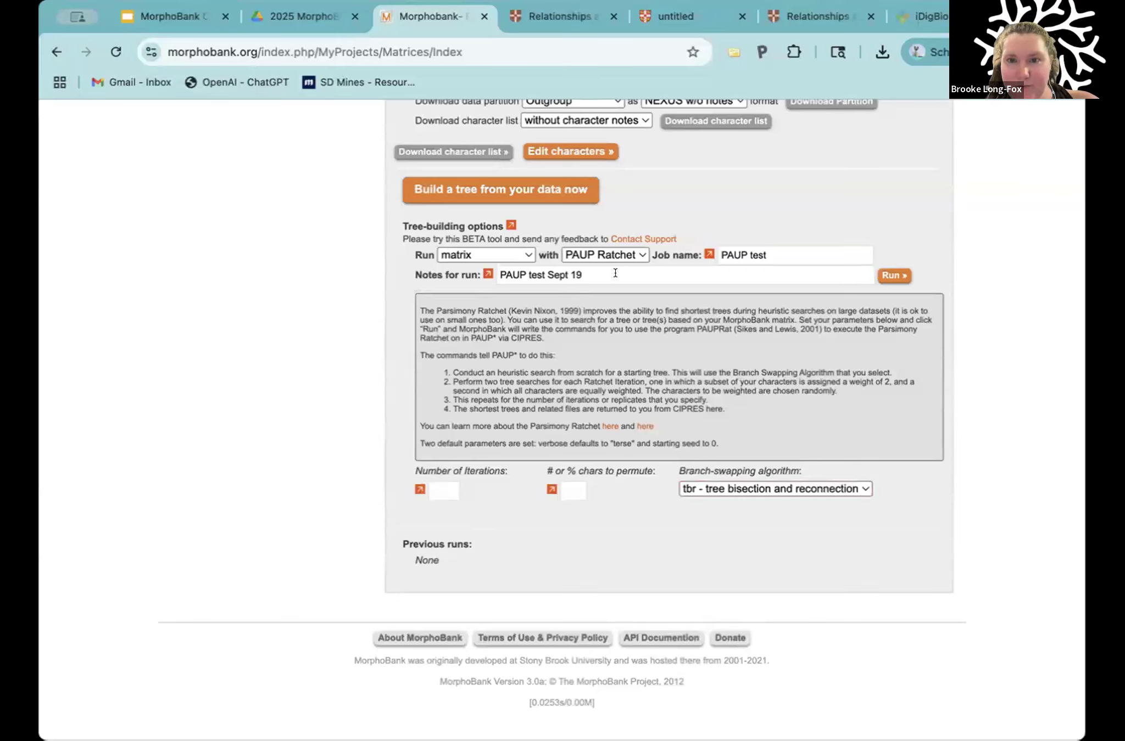
click(615, 273)
key(BackSpace)
key(BackSpace)
key(BackSpace)
key(BackSpace)
key(BackSpace)
key(BackSpace)
key(BackSpace)
key(BackSpace)
key(BackSpace)
key(BackSpace)
key(BackSpace)
key(BackSpace)
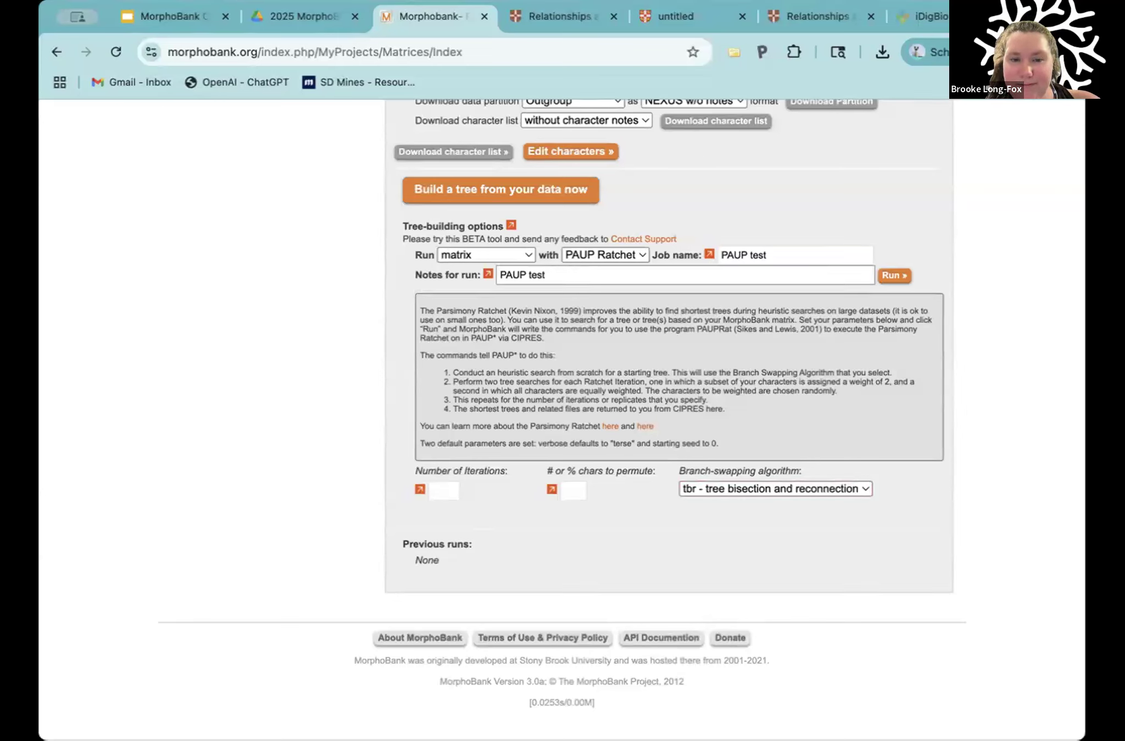
key(BackSpace)
key(BackSpace)
key(BackSpace)
key(BackSpace)
key(BackSpace)
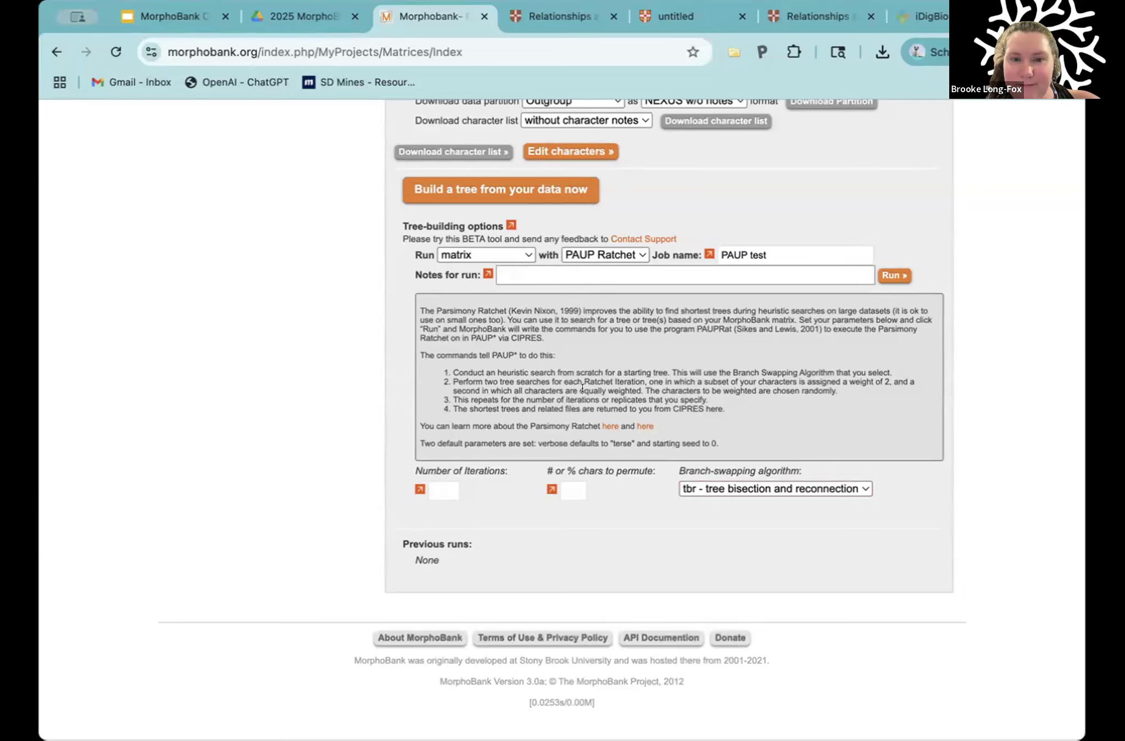
Step: Set 10 iterations and 100 characters to permute, and try to run the PAUP test job
click(445, 486)
text(10)
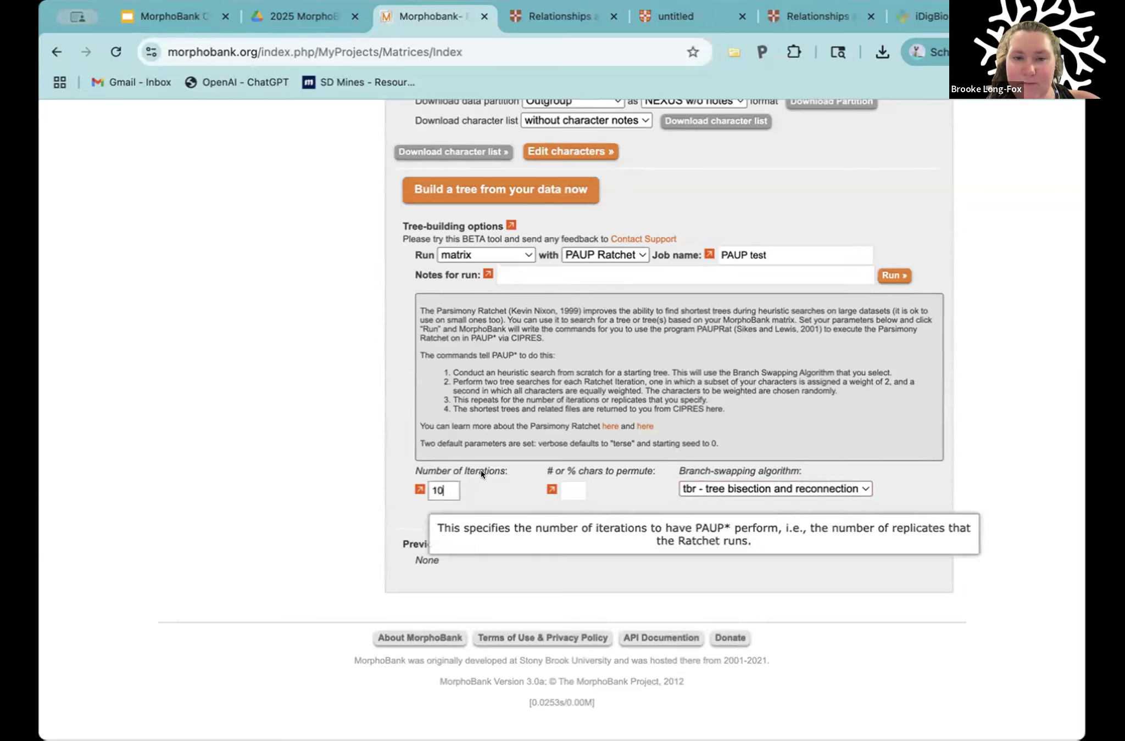
click(574, 488)
text(100)
click(890, 276)
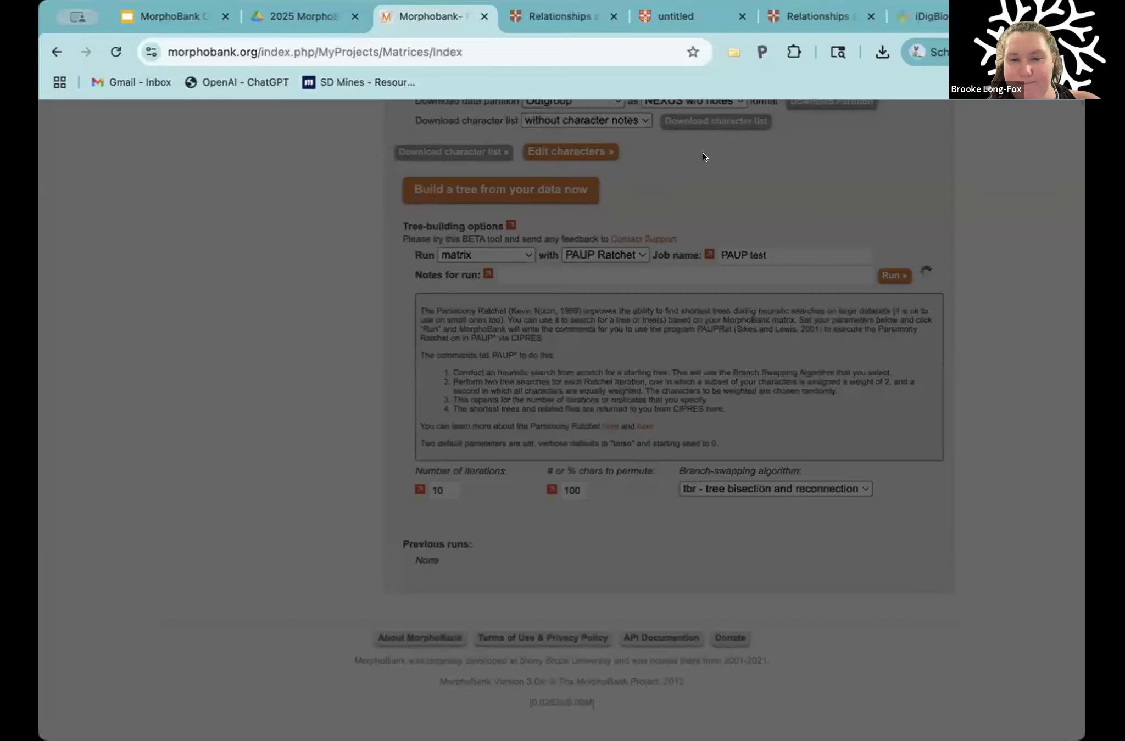
scroll(642, 375, up, 1)
scroll(641, 379, down, 1)
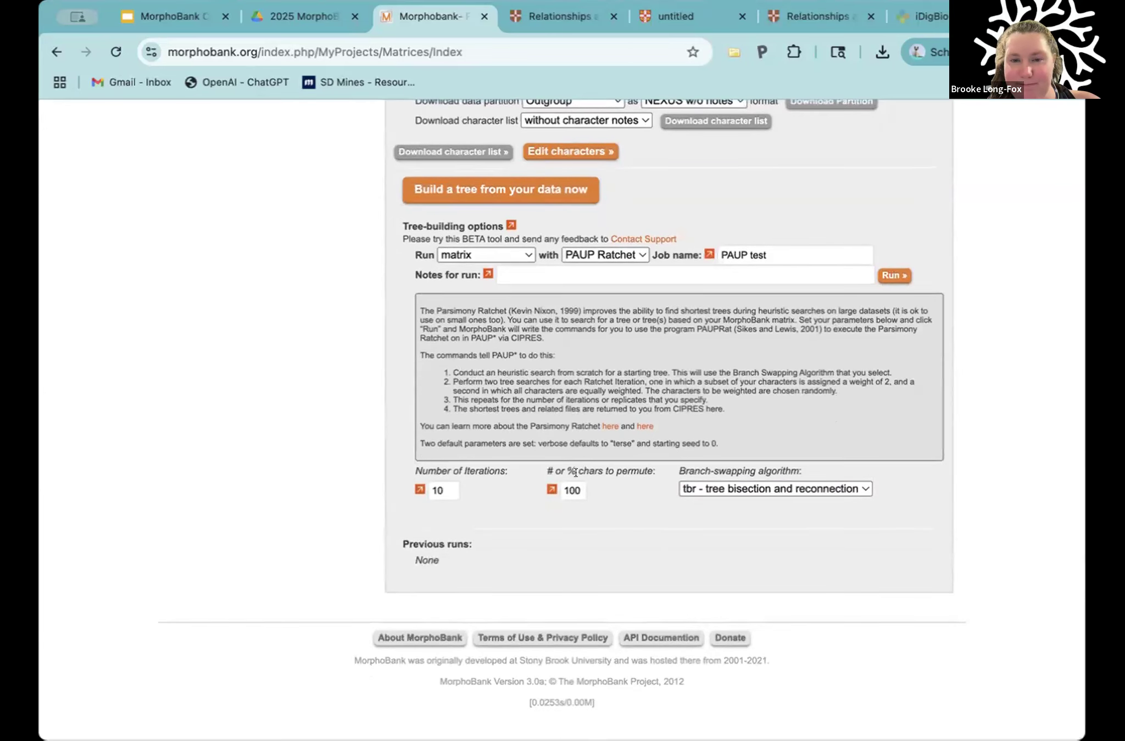
Step: Set the number of characters to permute to 51 and try to run the job again
double_click(570, 490)
key(BackSpace)
text(5)
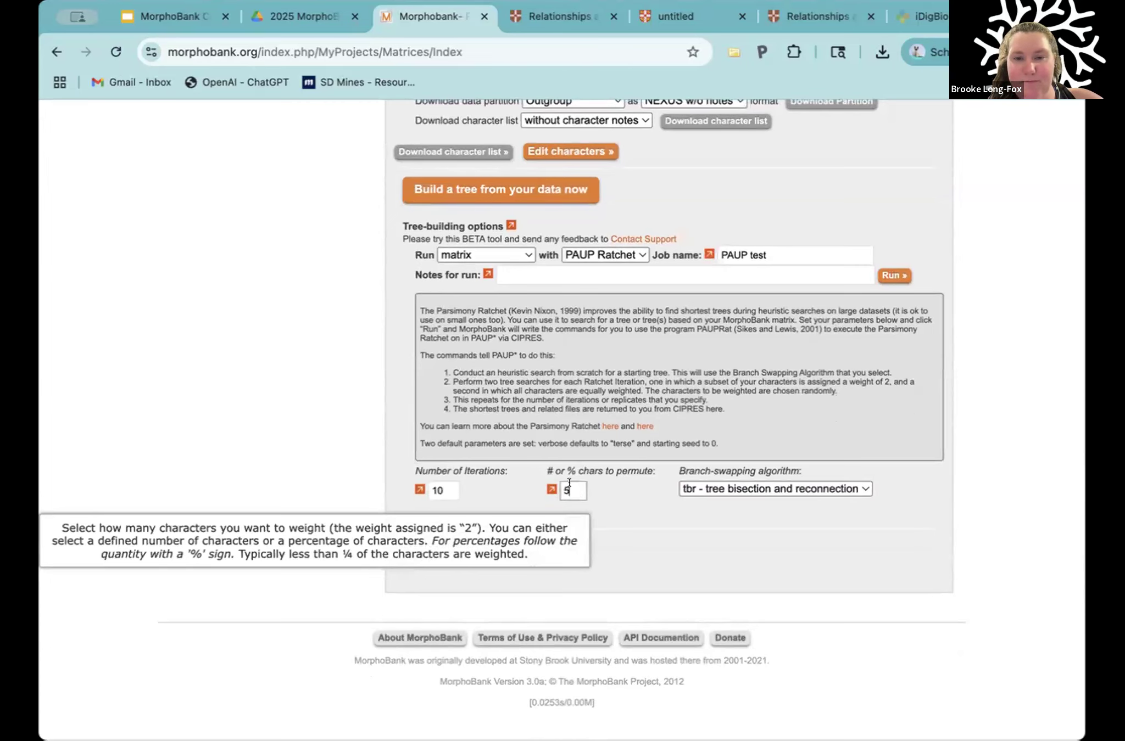
text(1)
click(894, 275)
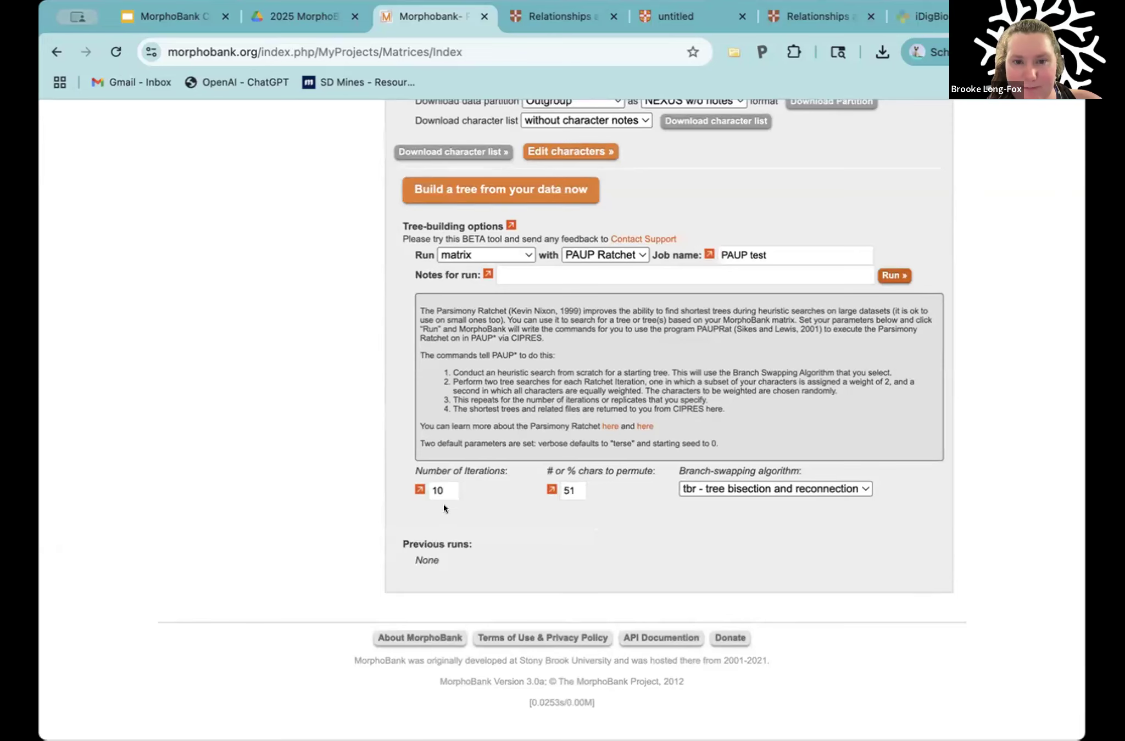
Step: Set the number of iterations to 1, run the PAUP test job and check the matrix's previous runs
key(BackSpace)
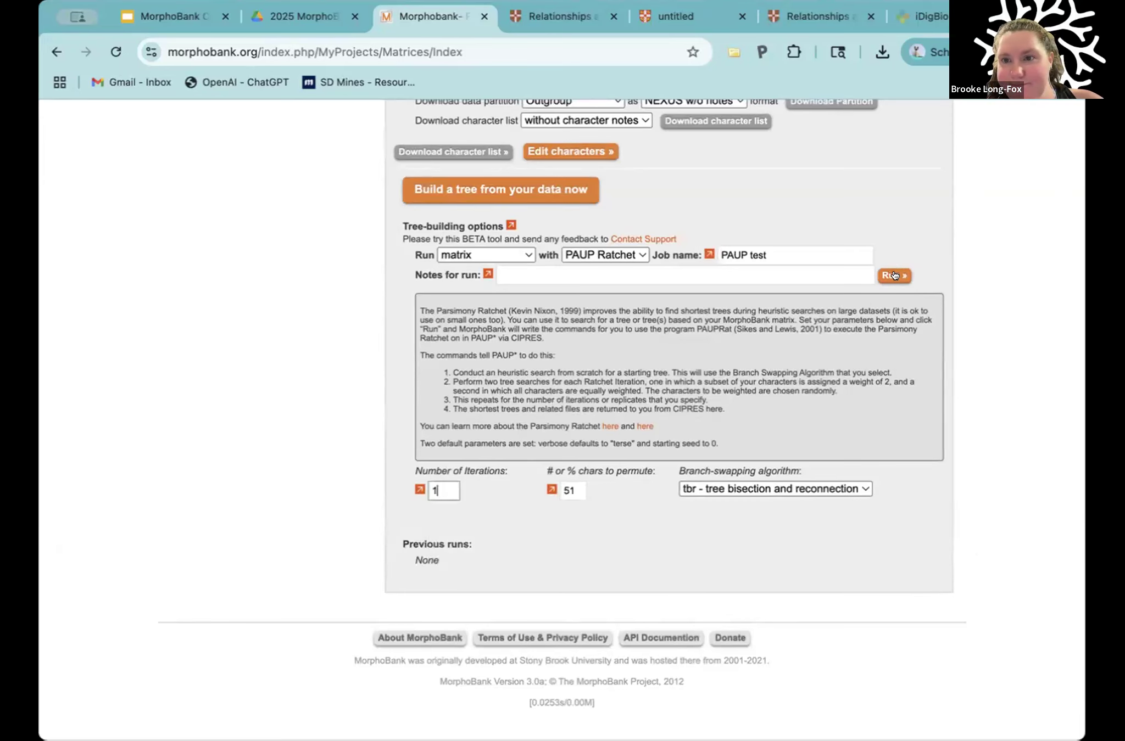
click(893, 275)
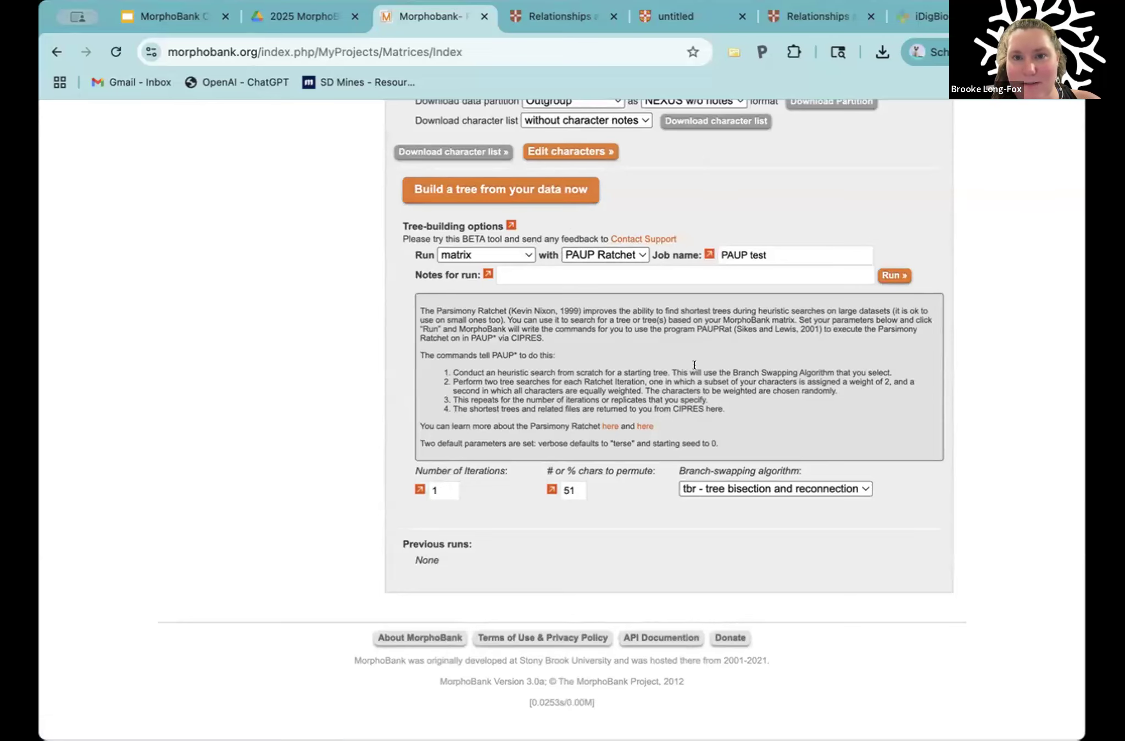
scroll(675, 373, up, 1)
scroll(667, 378, down, 1)
scroll(666, 378, up, 1)
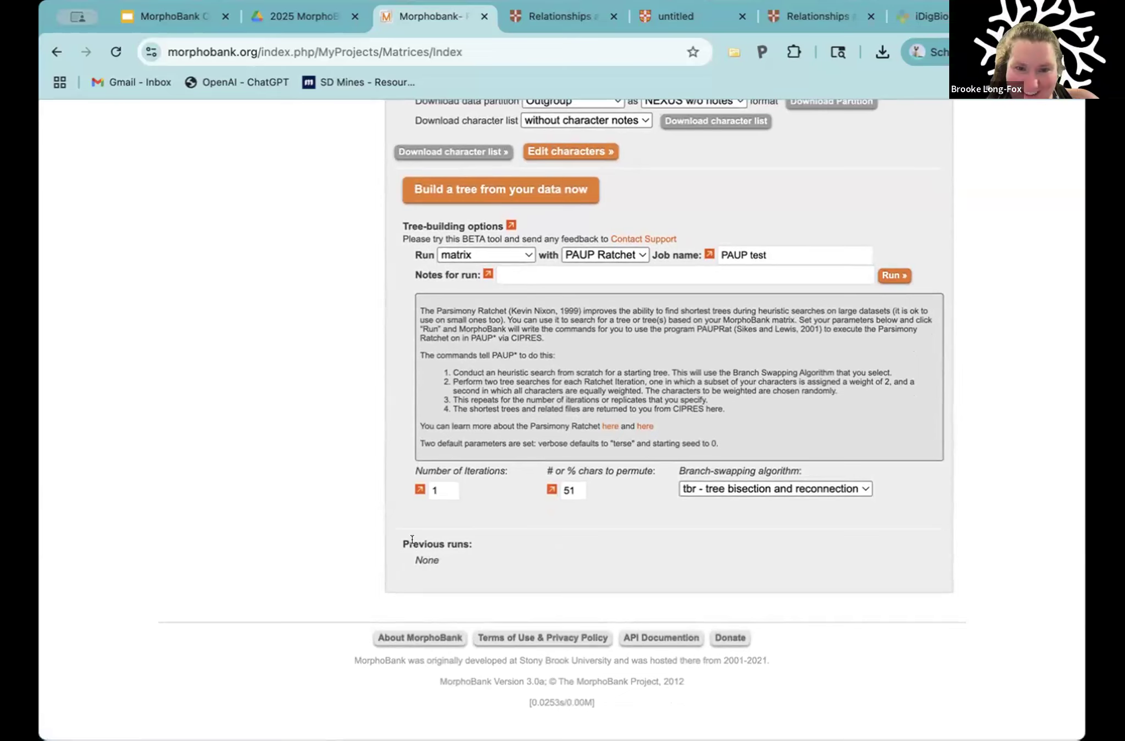
drag(443, 545, 479, 553)
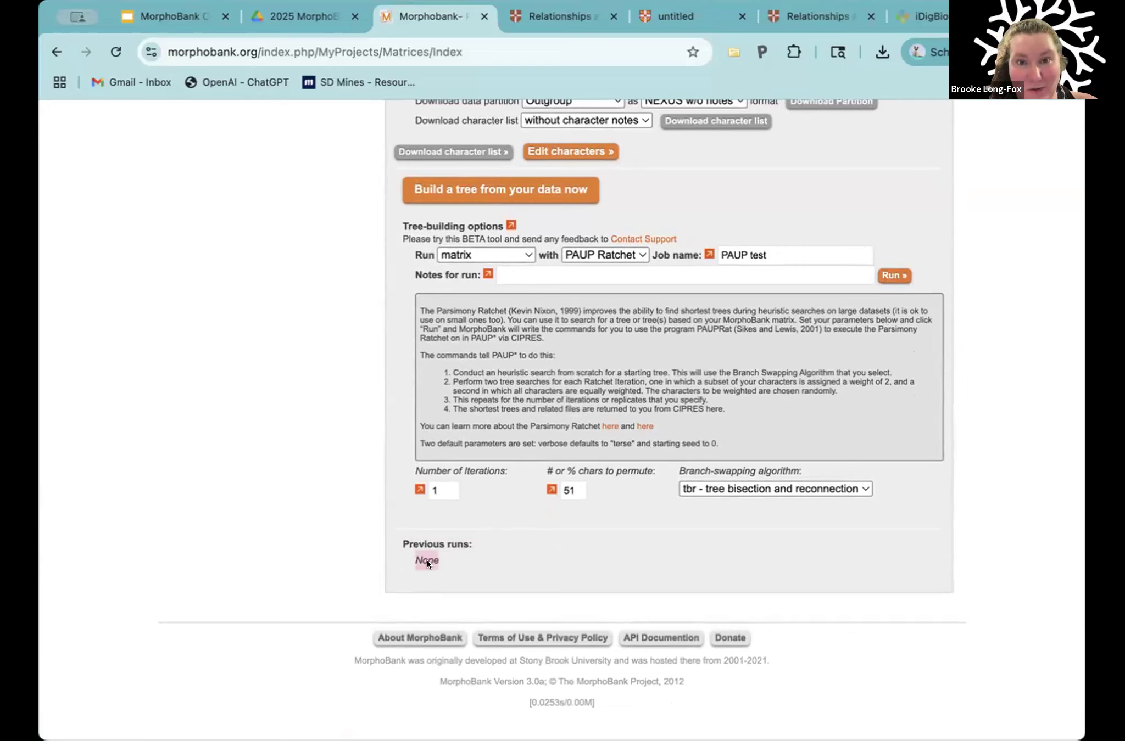
click(768, 257)
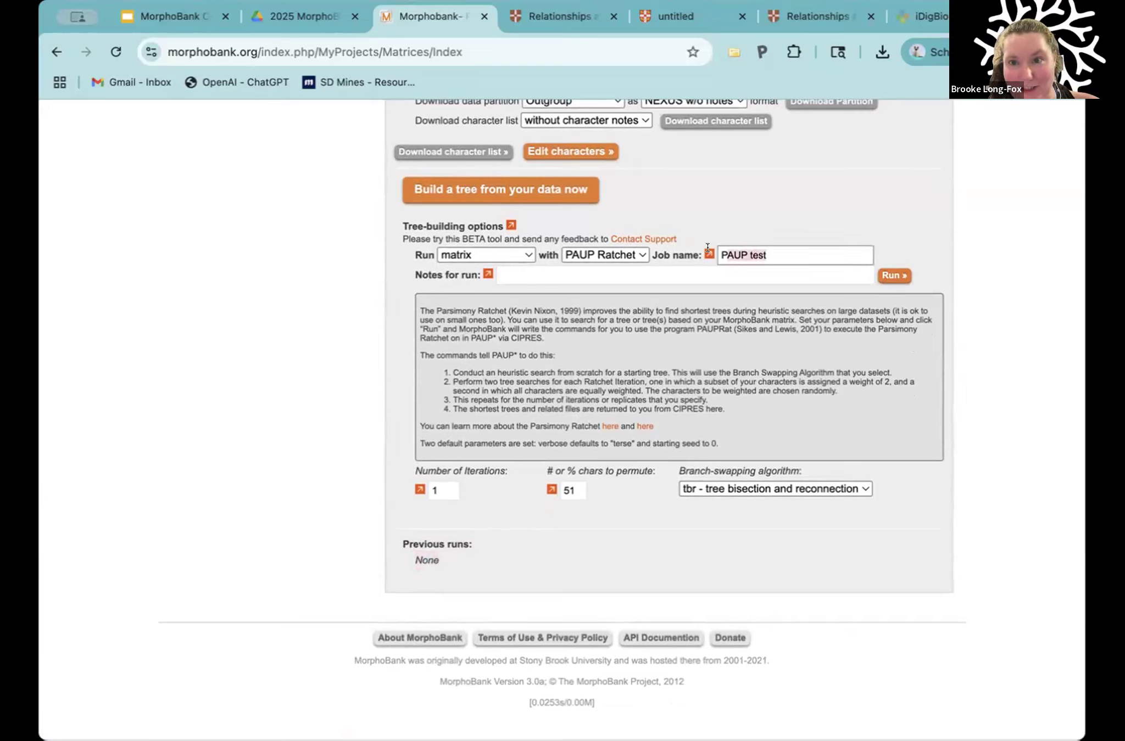
click(438, 558)
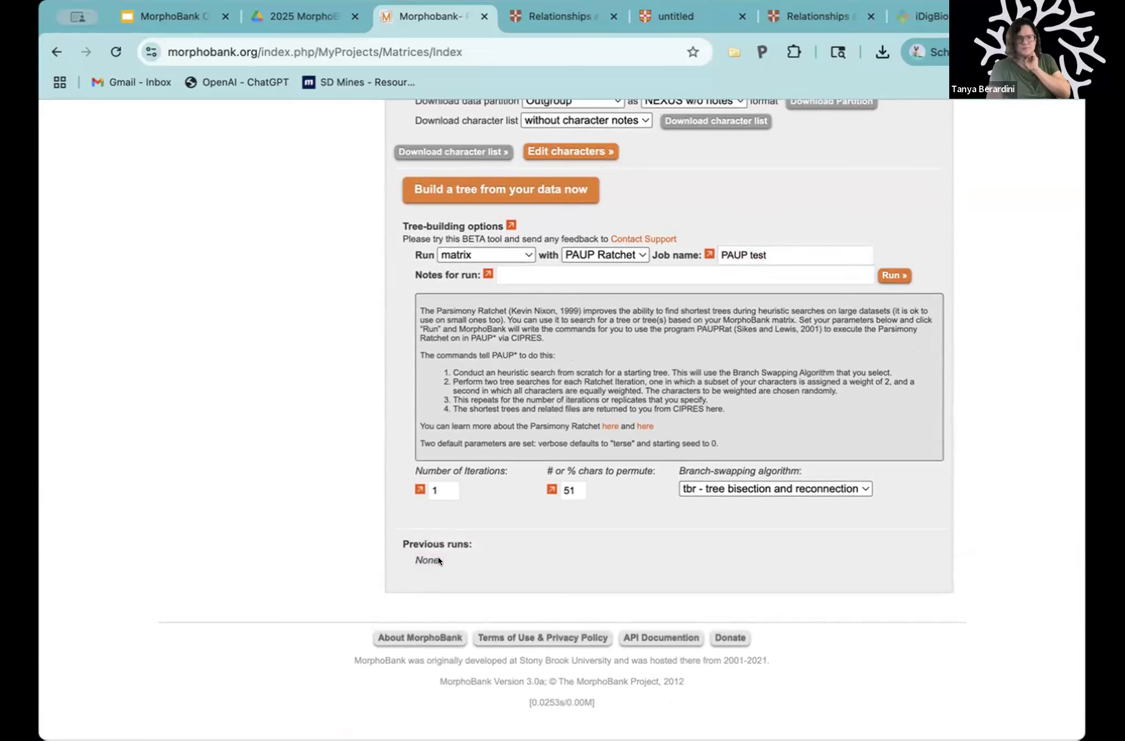
Step: Check the matrix's previous runs list and try to run the PAUP test job again
double_click(415, 553)
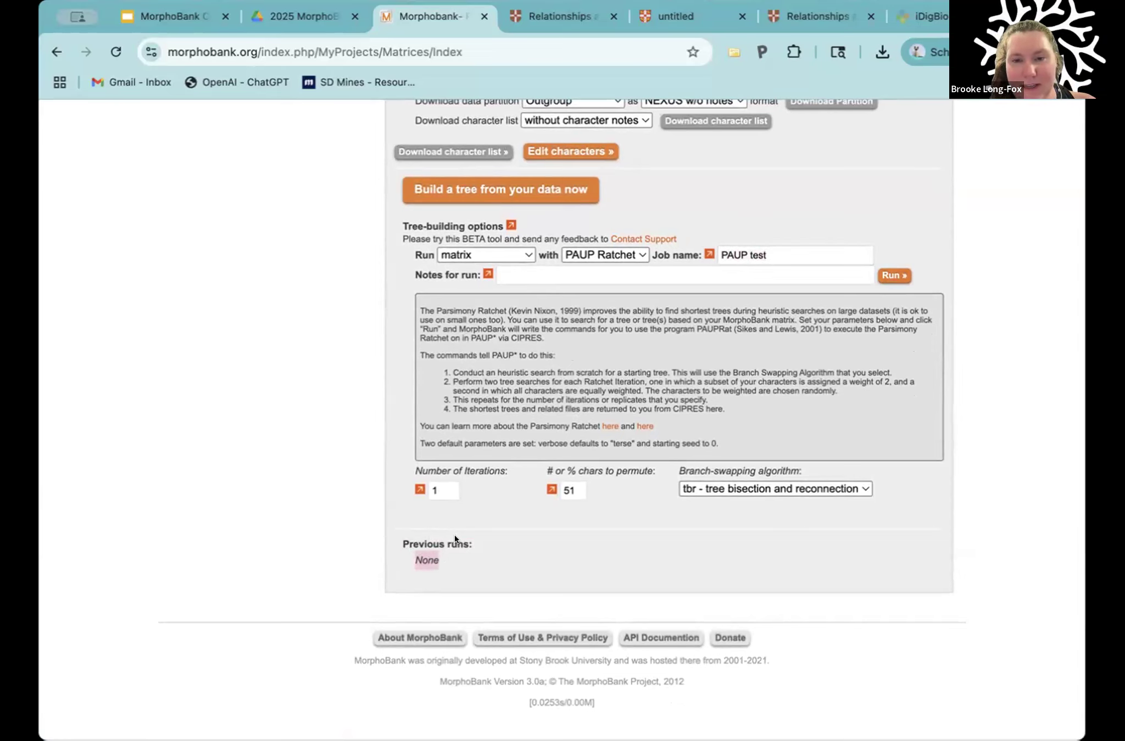
double_click(688, 408)
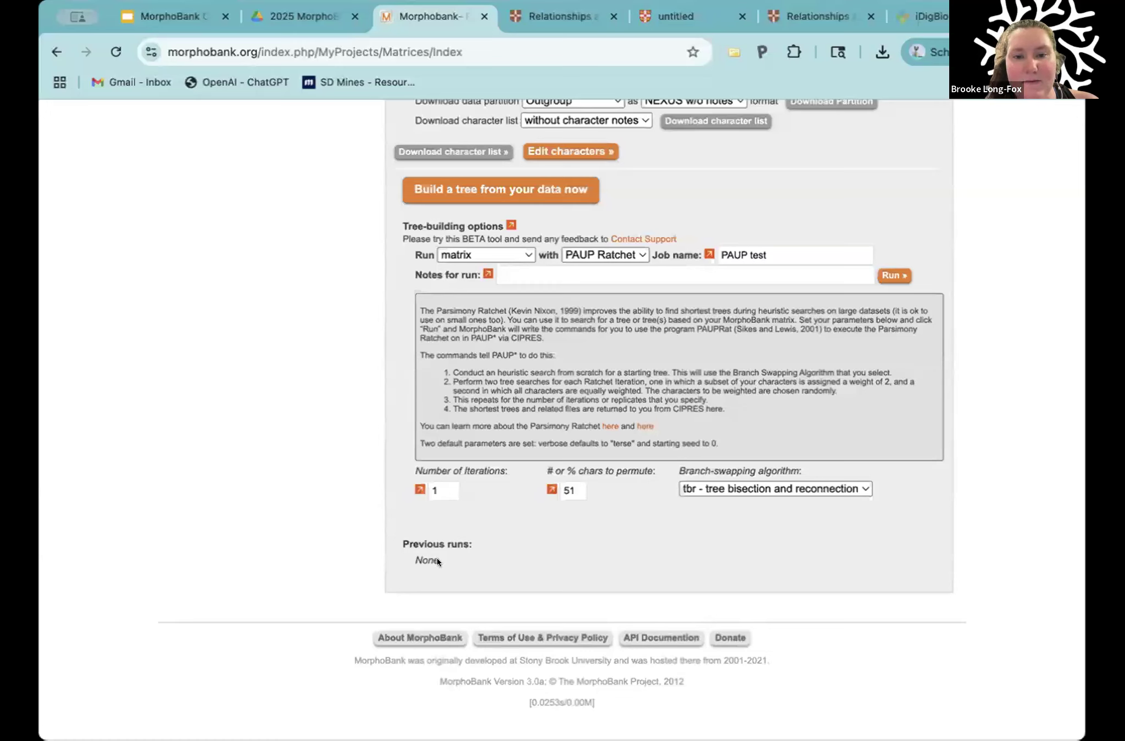
drag(437, 560, 416, 560)
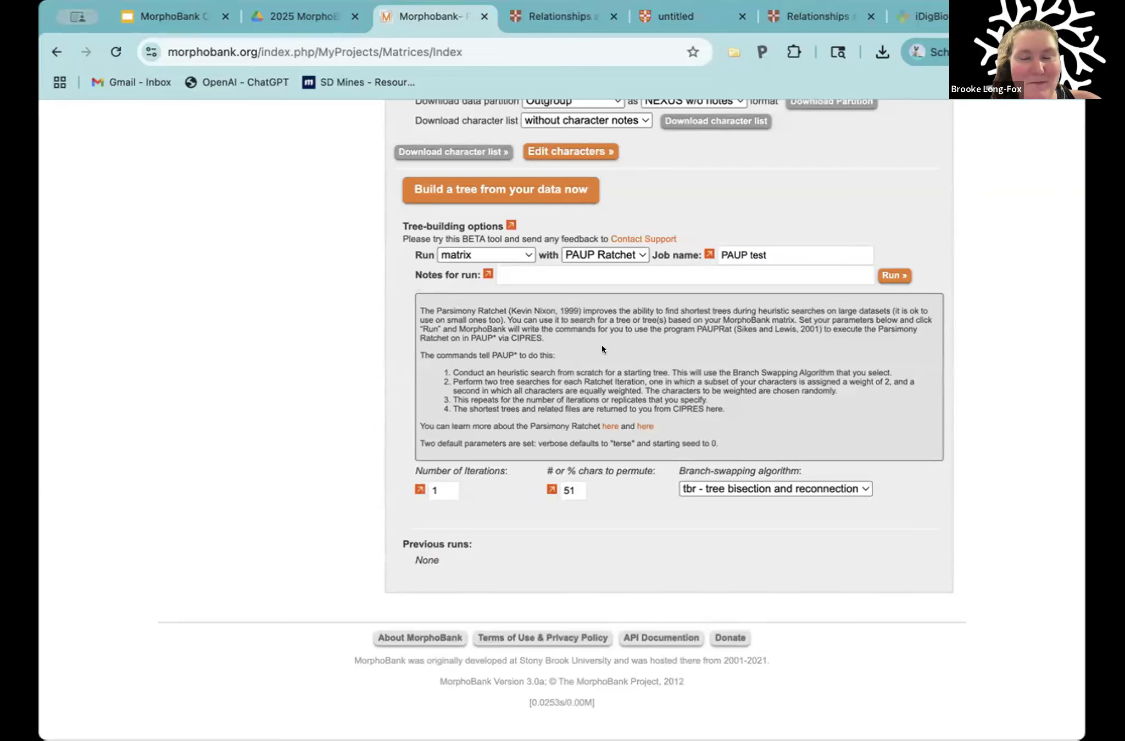
click(884, 274)
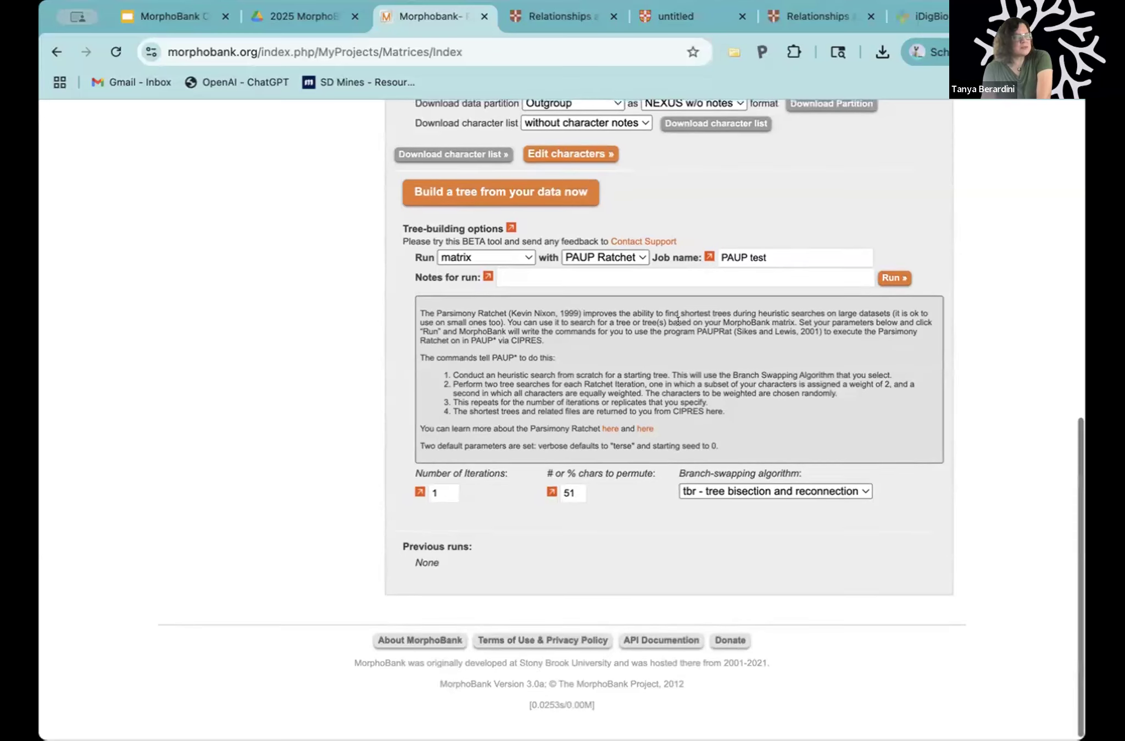
scroll(678, 320, up, 1)
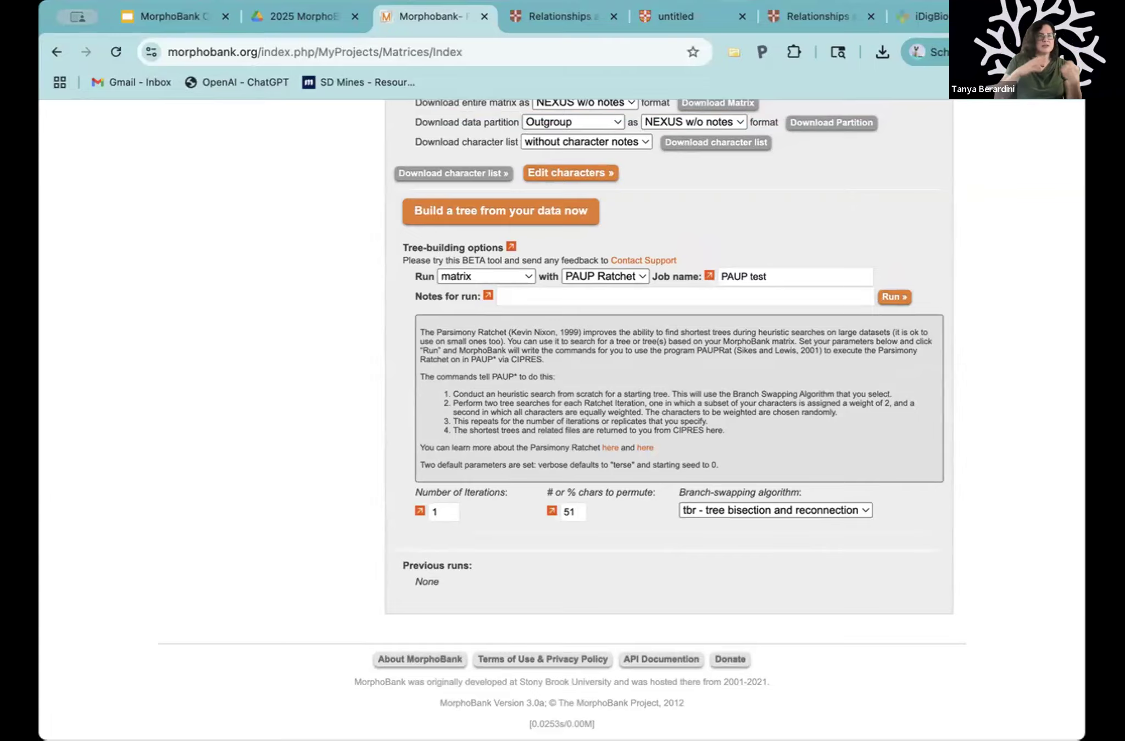
Step: Open beta.morphobank.org in a new browser tab and sign in with the saved account credentials
key(super+t)
text(beta.morphobank.org)
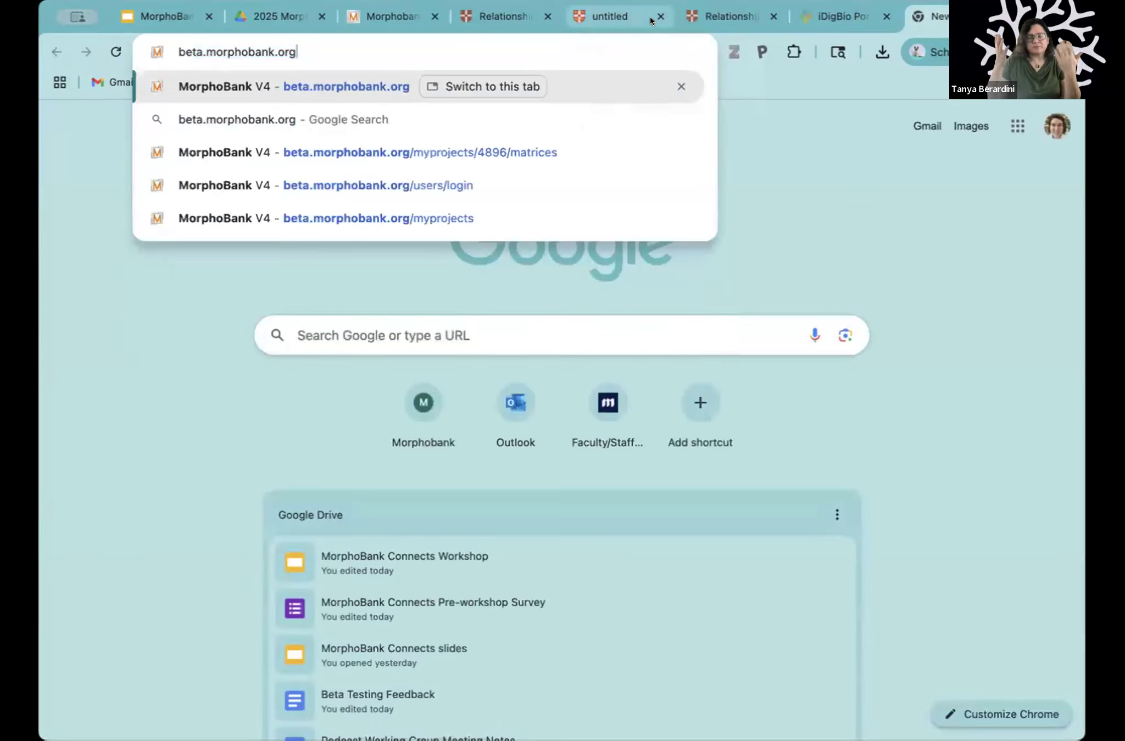
key(Return)
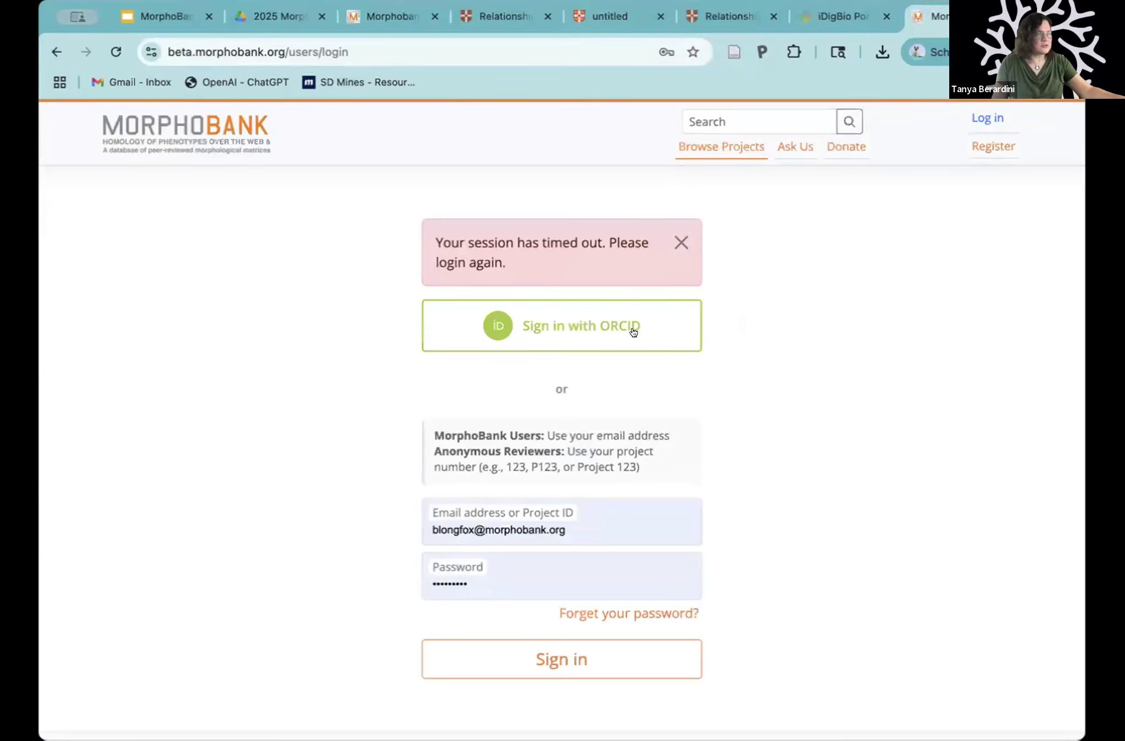
click(549, 656)
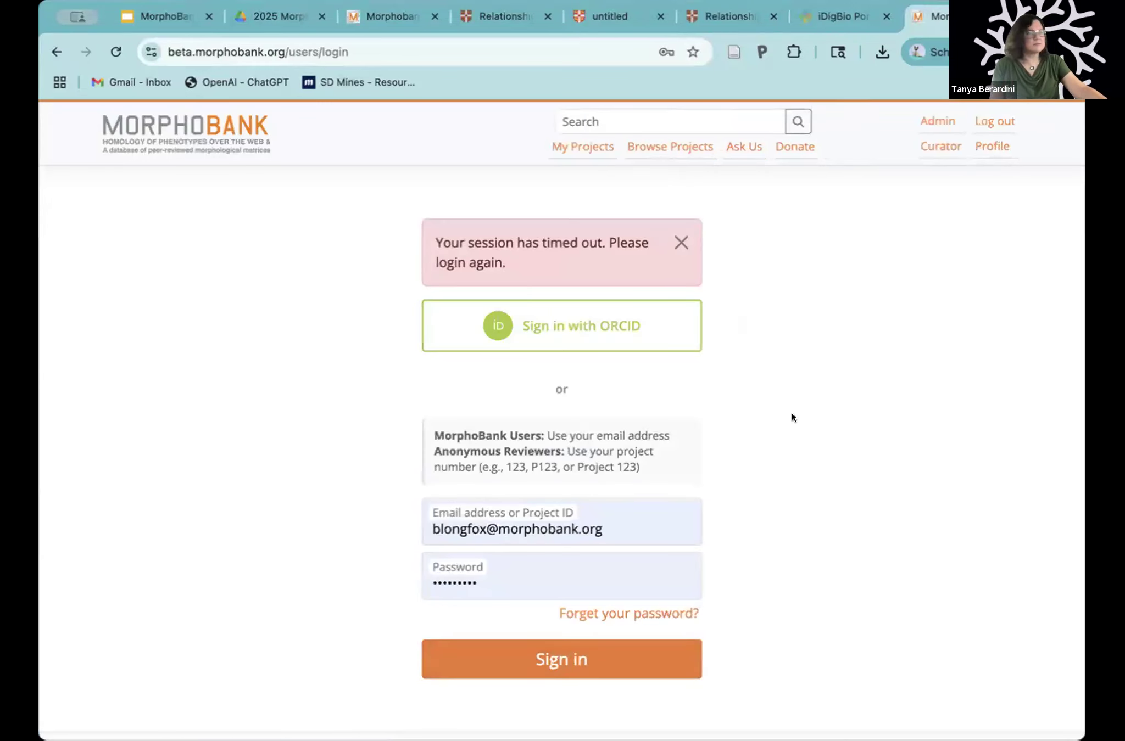
Step: Look through the unpublished projects on the My Projects page for one with a tree-building run
scroll(793, 416, down, 10)
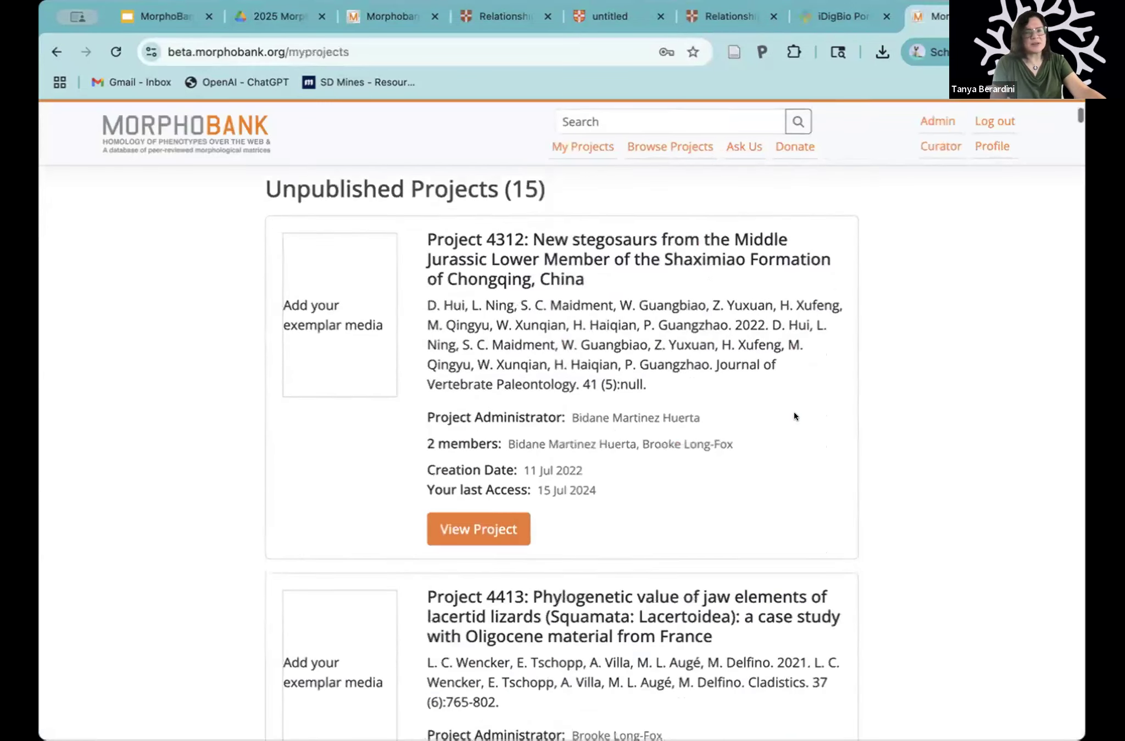
scroll(793, 413, down, 4)
scroll(793, 413, up, 2)
scroll(794, 413, down, 17)
scroll(793, 415, down, 20)
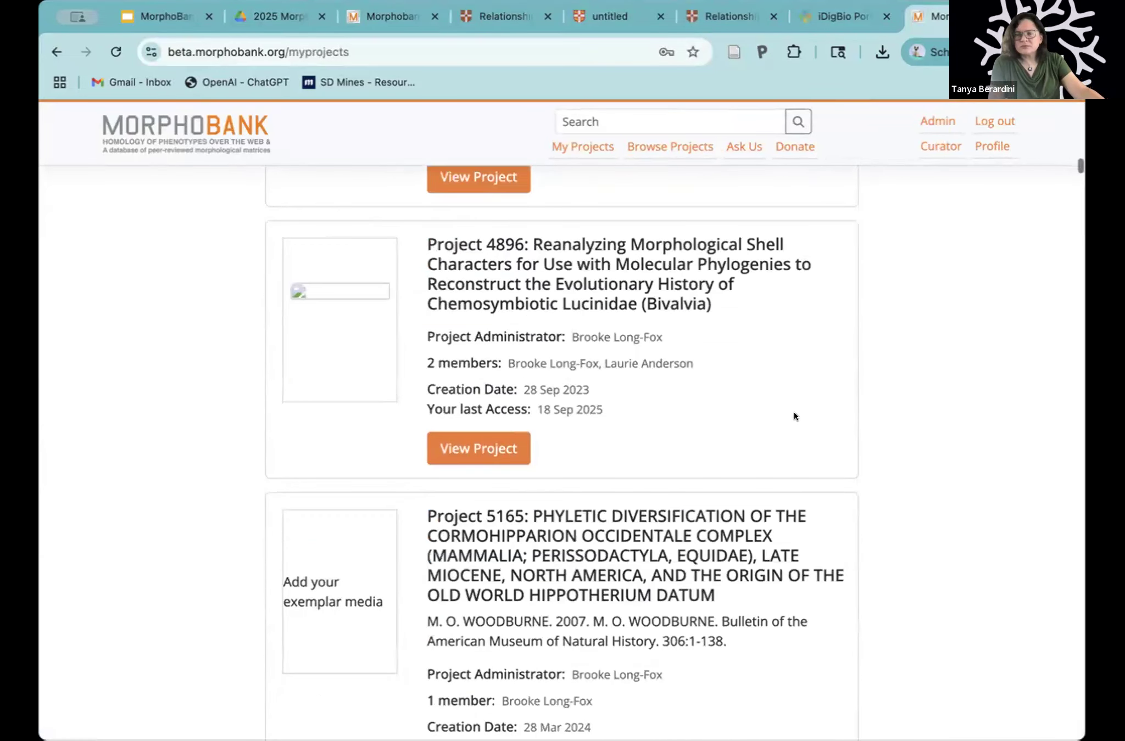
scroll(794, 416, down, 9)
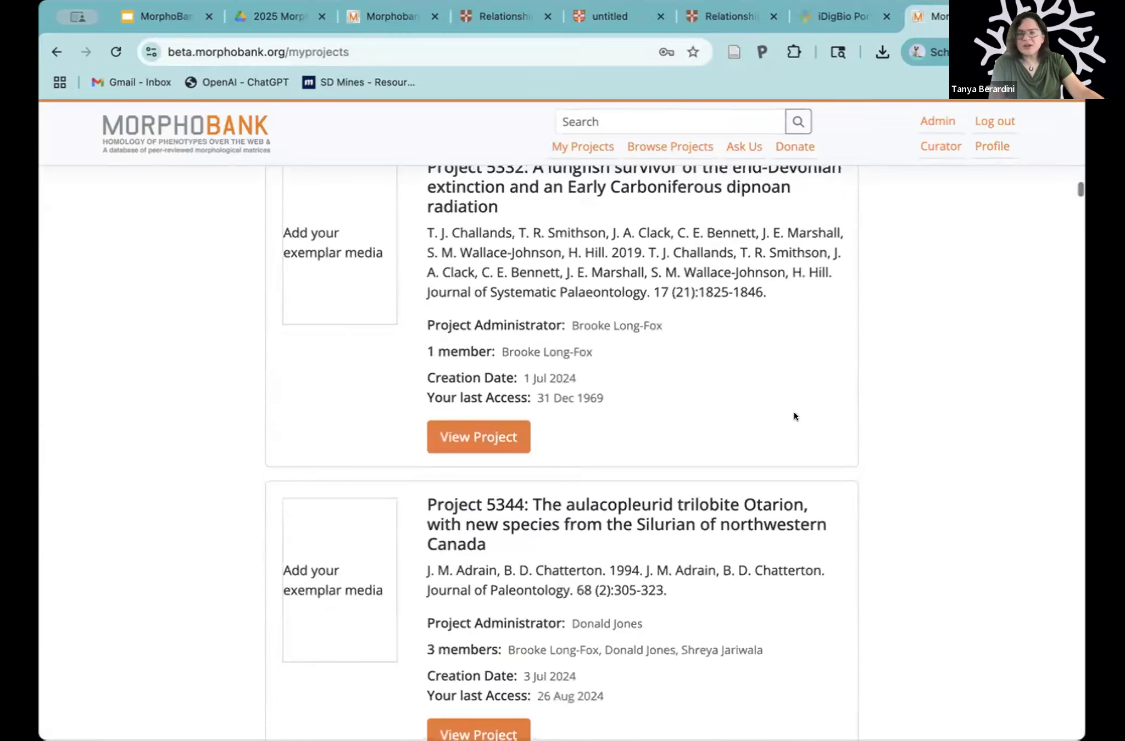
scroll(793, 416, down, 12)
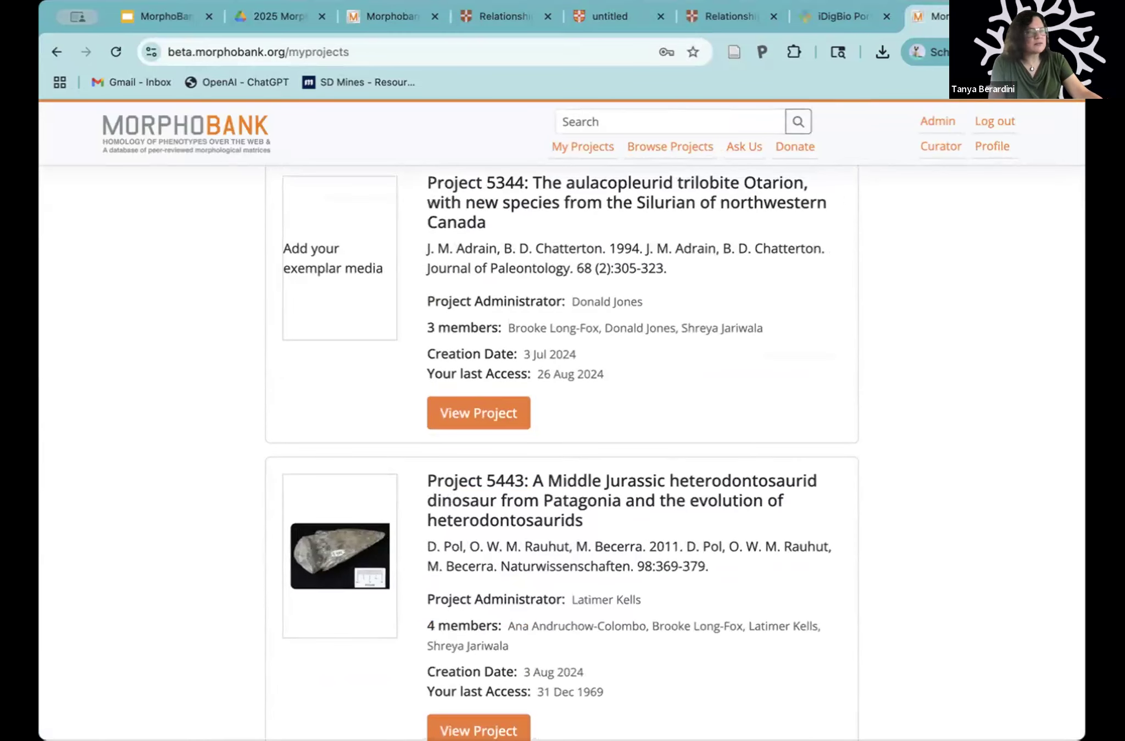
scroll(653, 519, down, 2)
scroll(653, 520, down, 15)
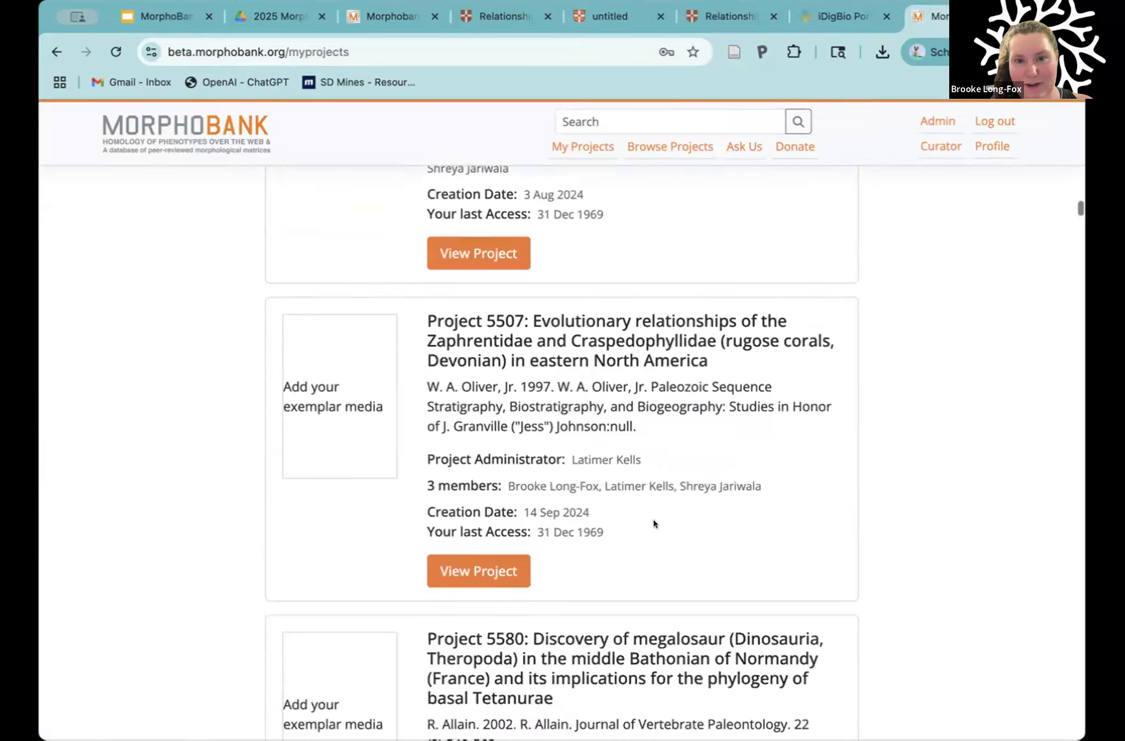
scroll(653, 519, down, 8)
scroll(653, 520, up, 12)
scroll(653, 520, up, 3)
scroll(653, 519, up, 10)
scroll(653, 519, up, 12)
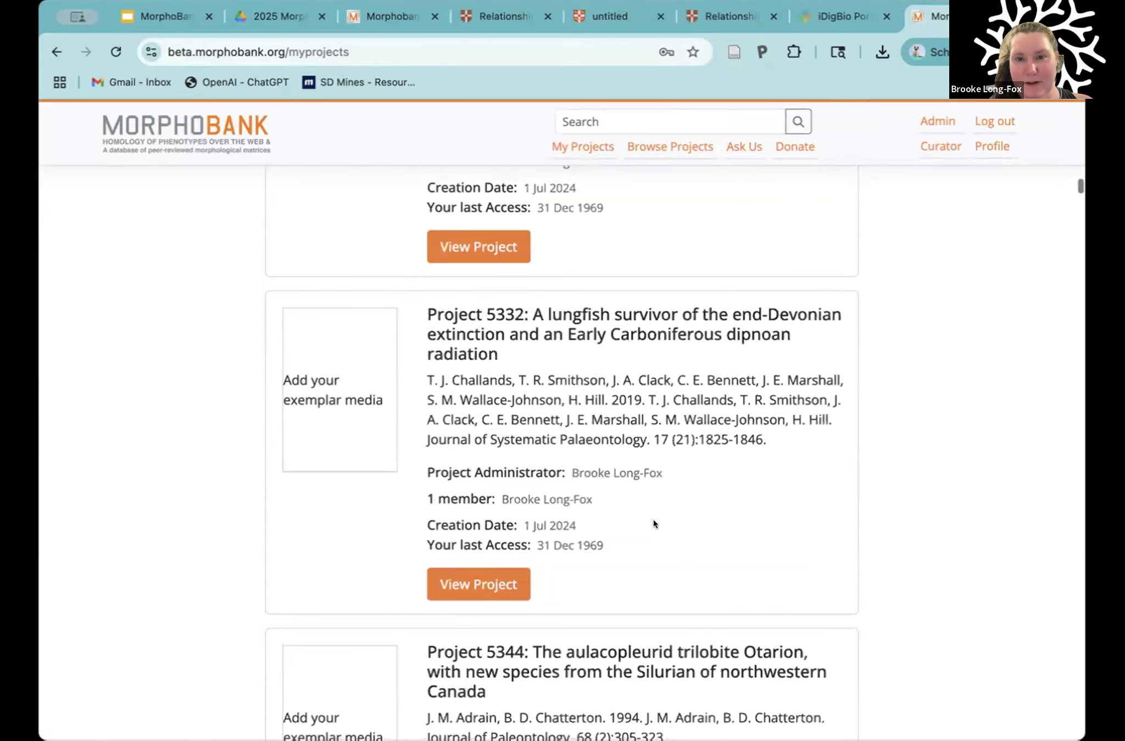
scroll(653, 526, up, 5)
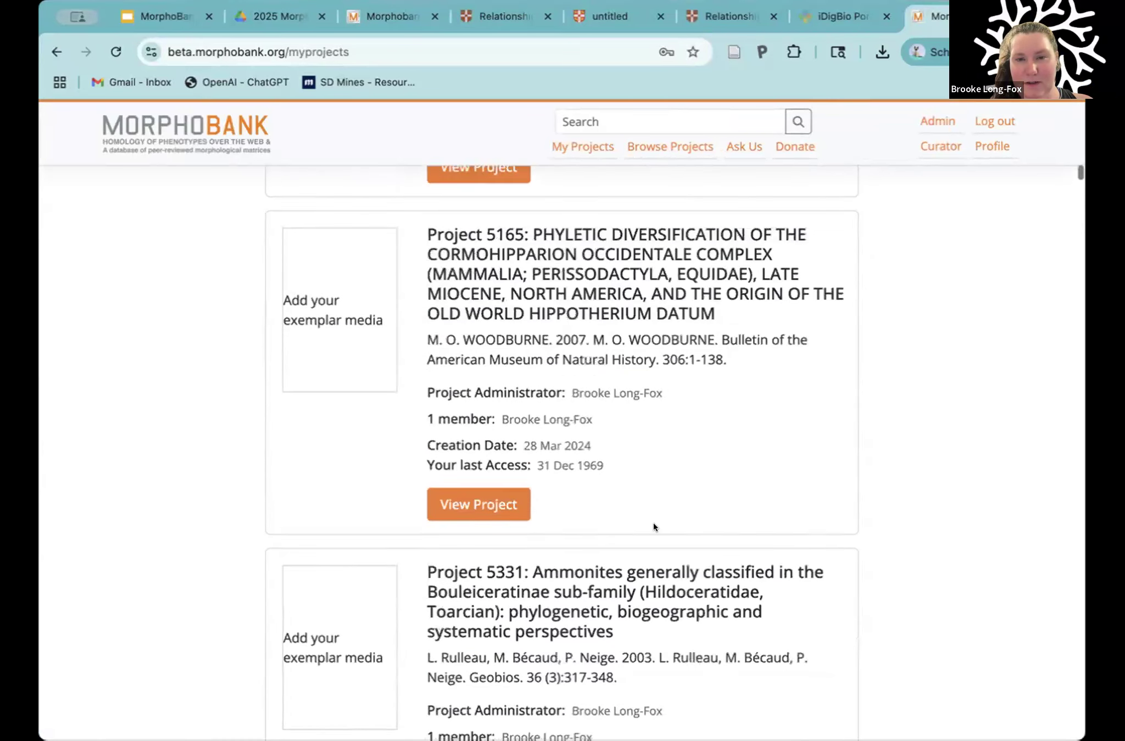
scroll(654, 527, up, 10)
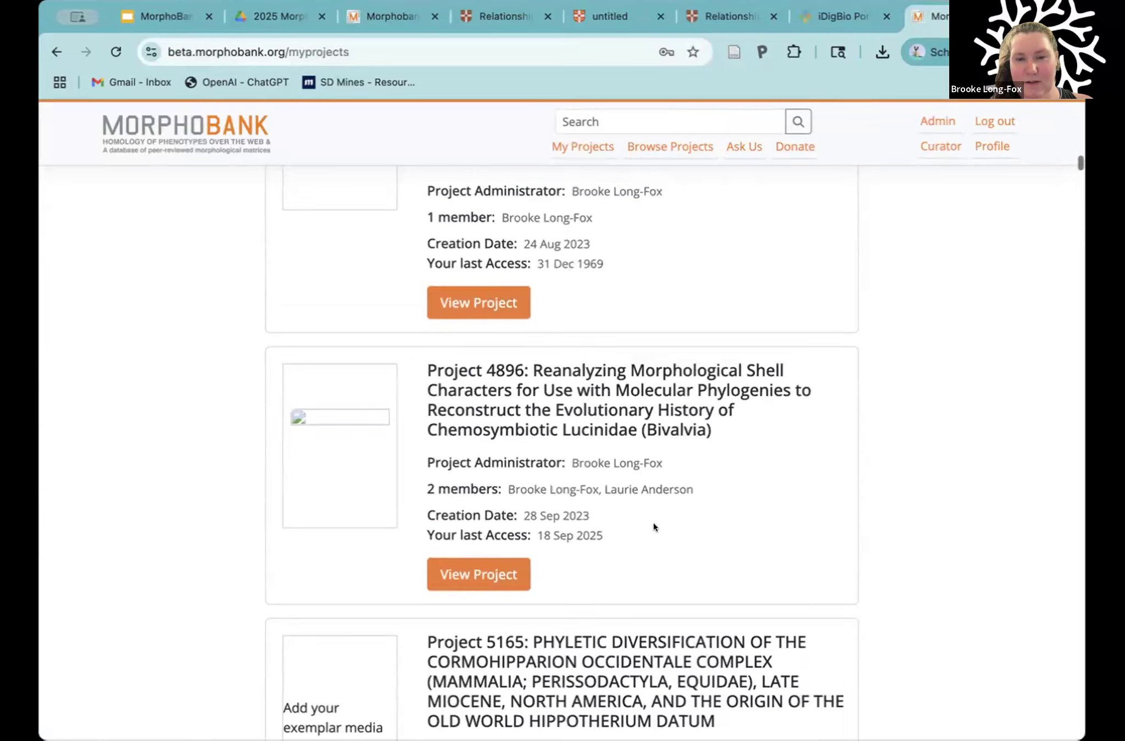
scroll(653, 527, up, 4)
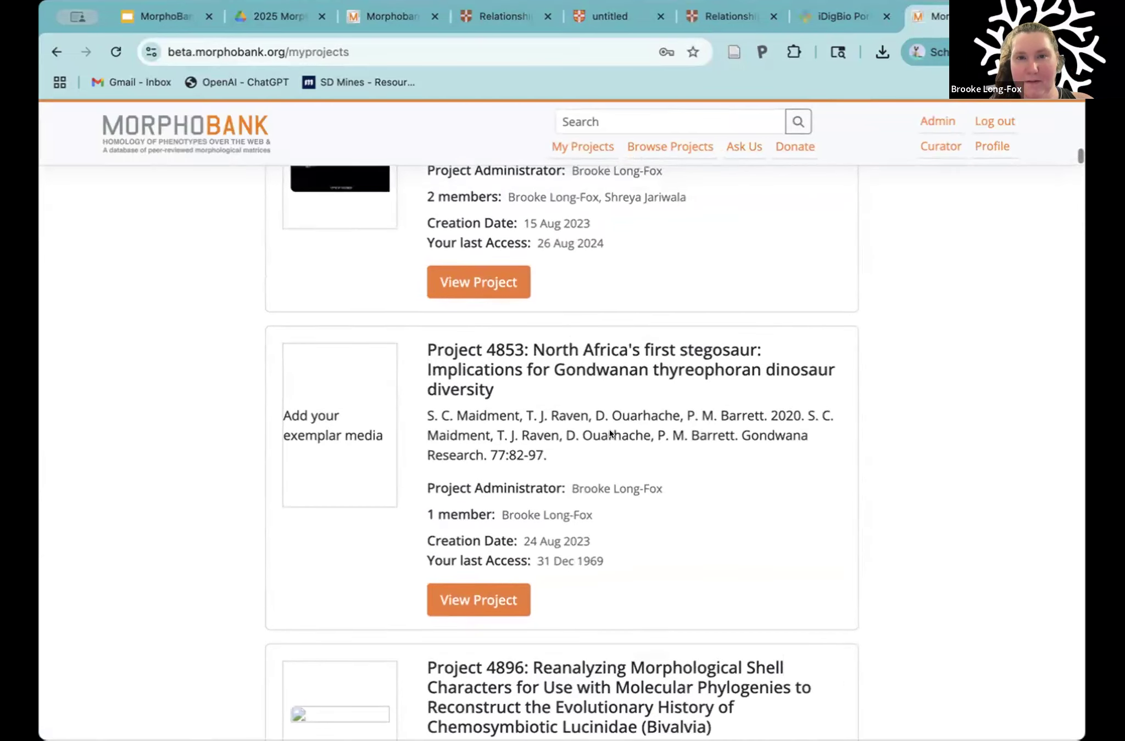
scroll(609, 433, up, 6)
scroll(609, 434, up, 12)
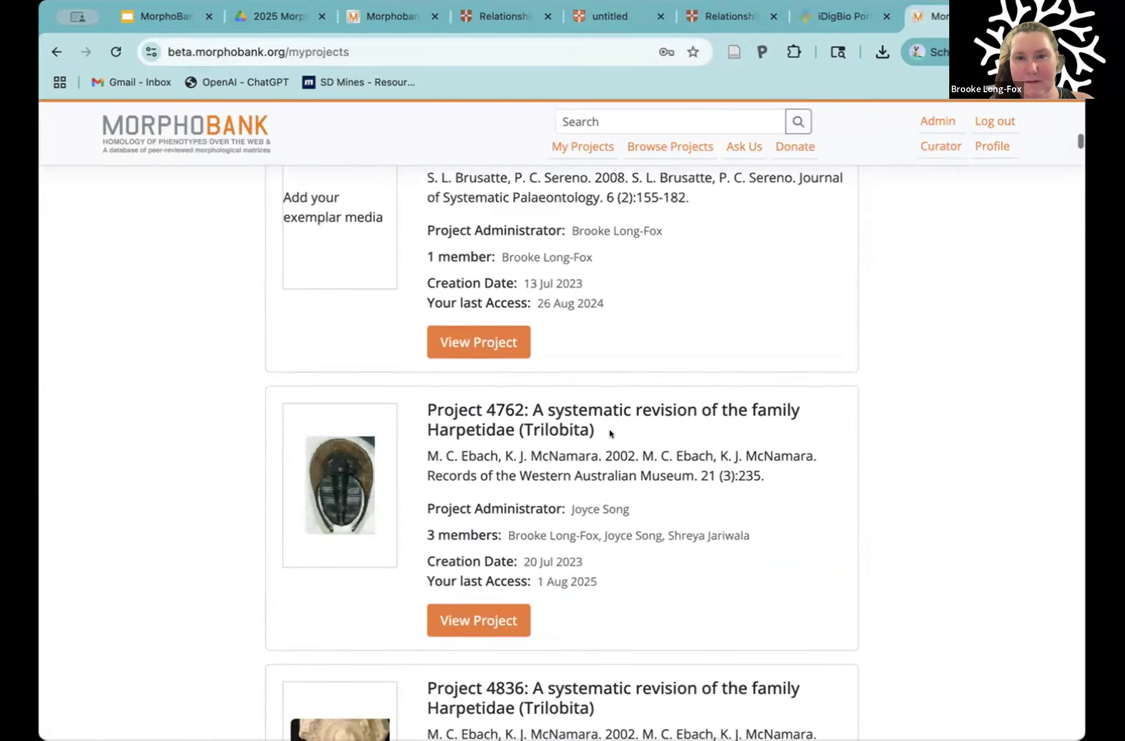
scroll(609, 432, up, 10)
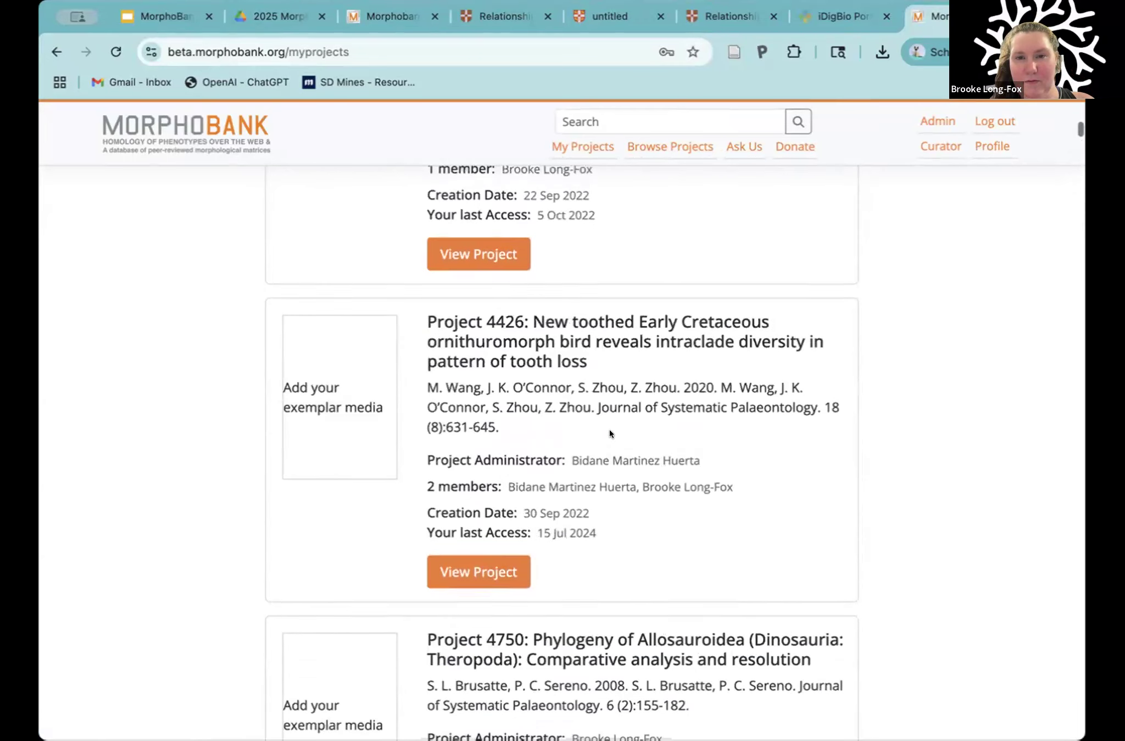
scroll(609, 433, up, 10)
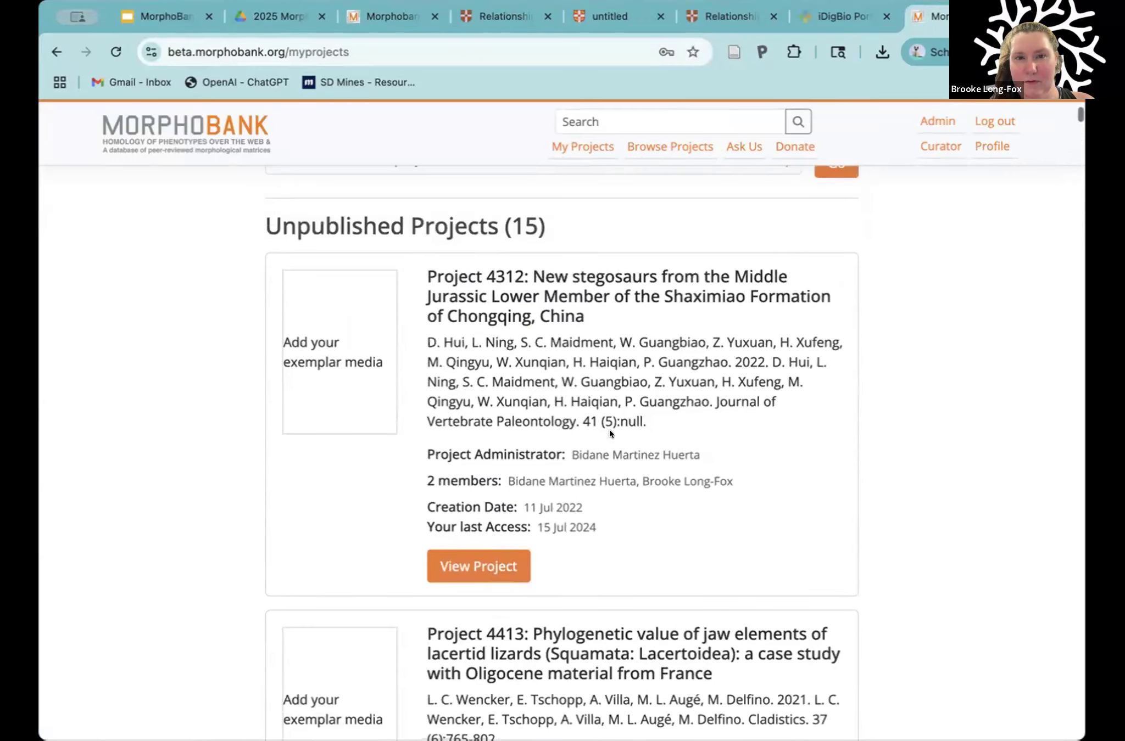
scroll(609, 429, up, 5)
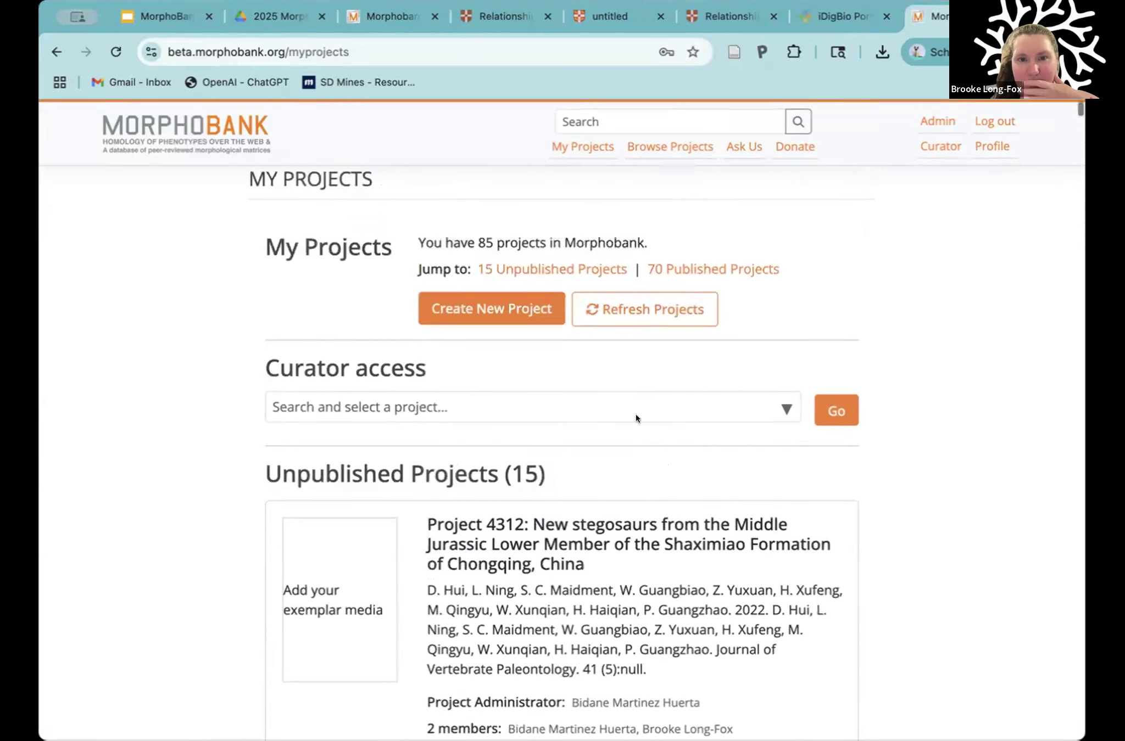
Step: Jump to the unpublished projects and open Project 4896 on chemosymbiotic Lucinidae shell characters
click(556, 329)
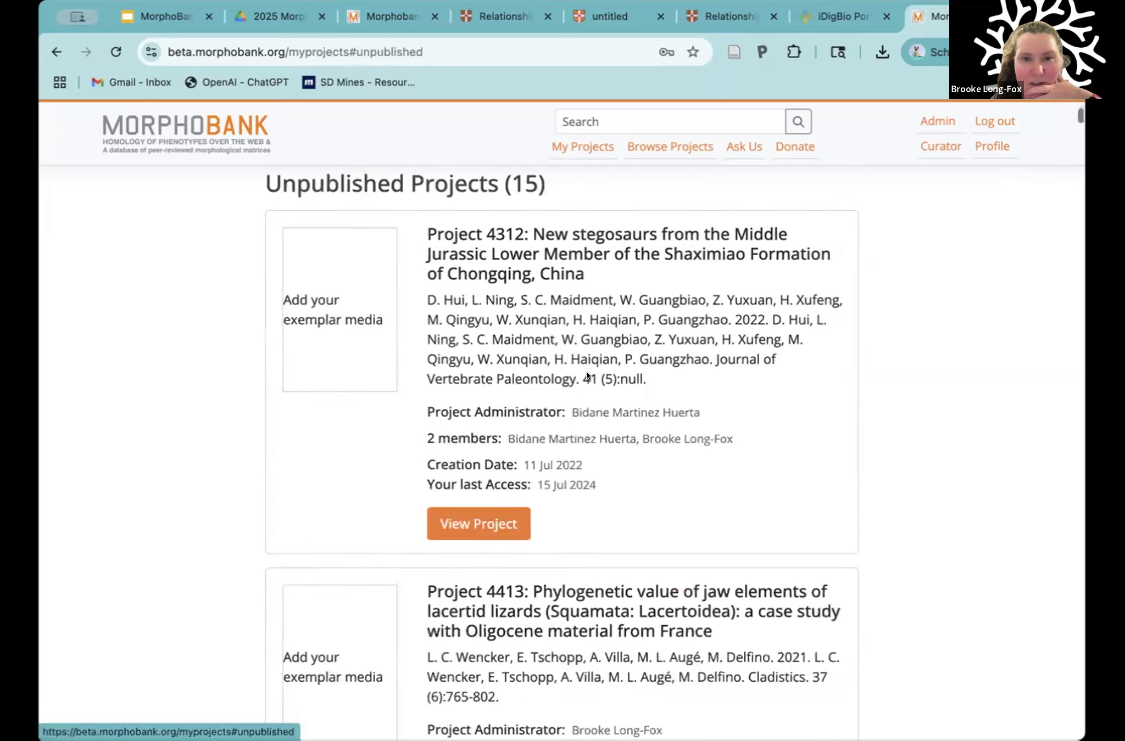
scroll(744, 441, down, 5)
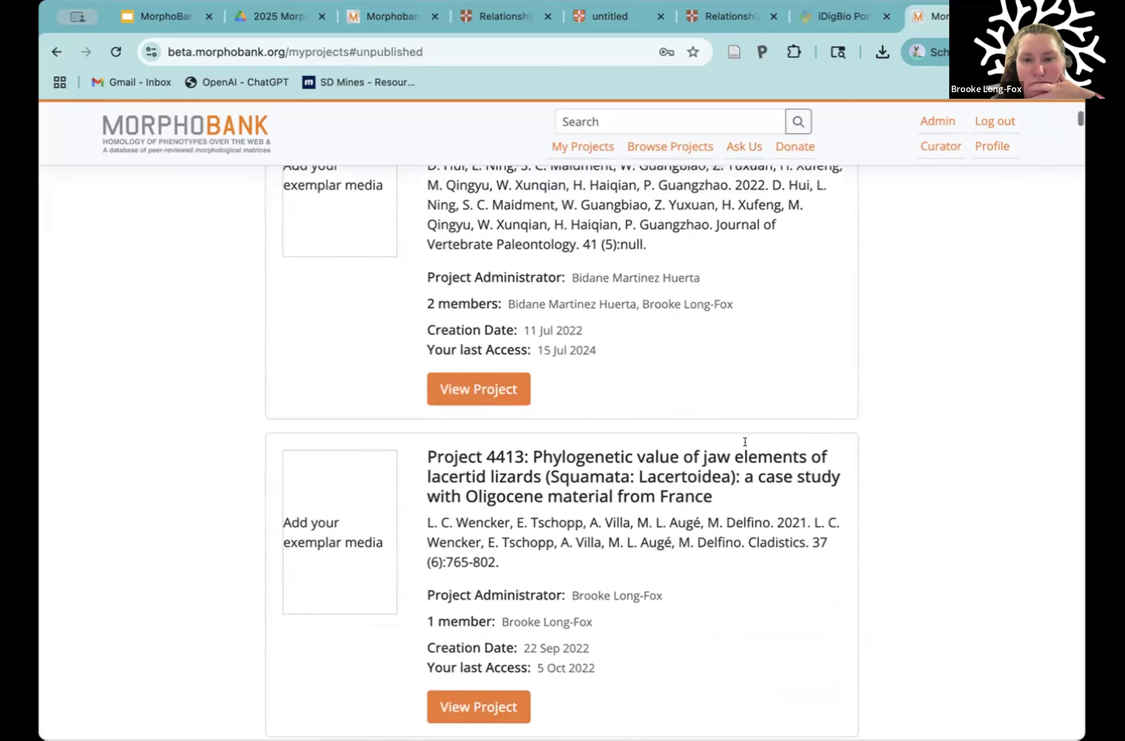
scroll(745, 442, down, 12)
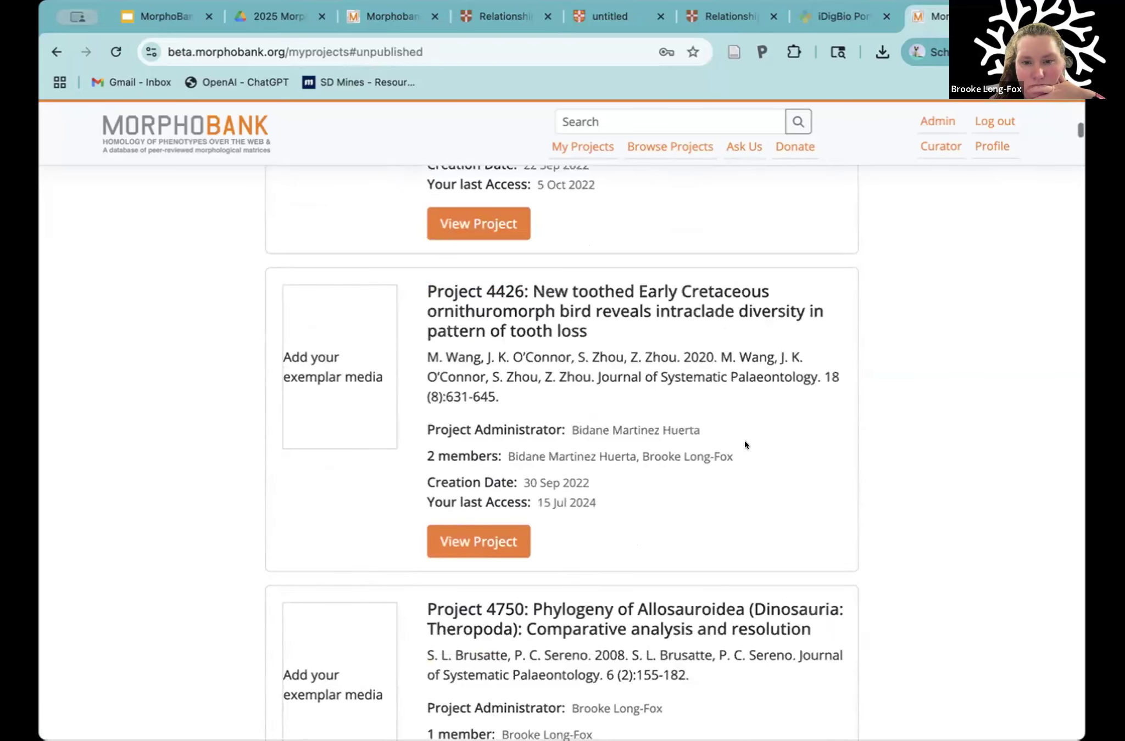
scroll(744, 445, down, 13)
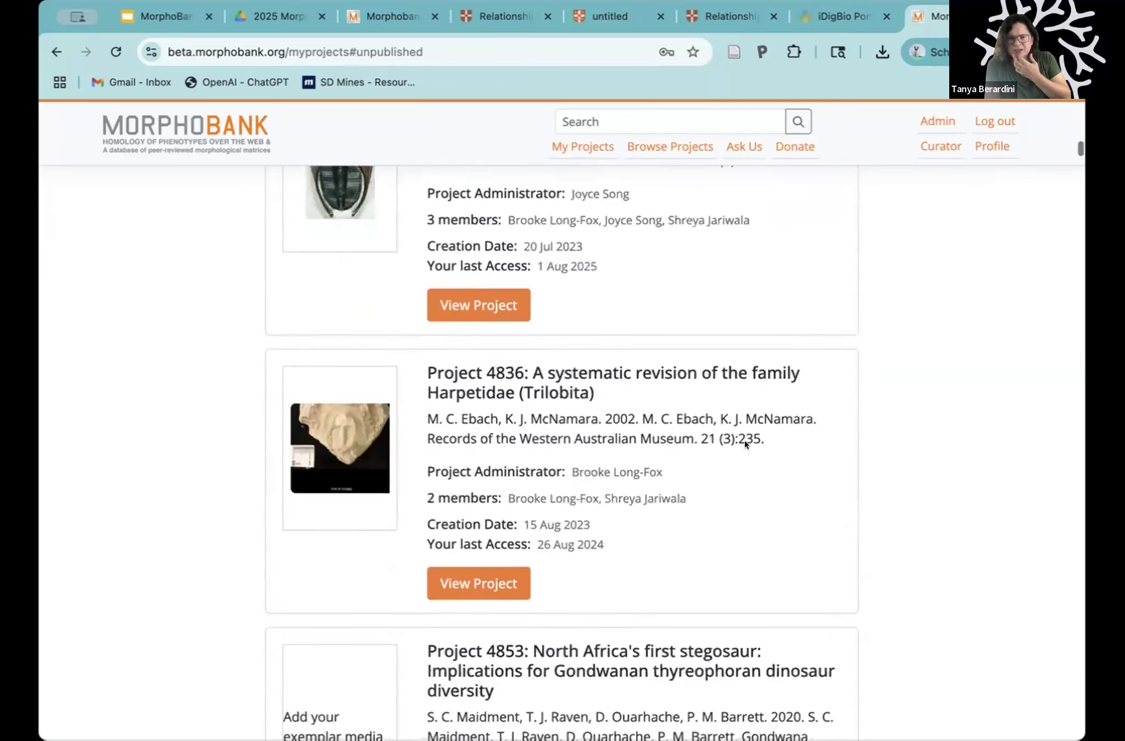
scroll(744, 442, down, 7)
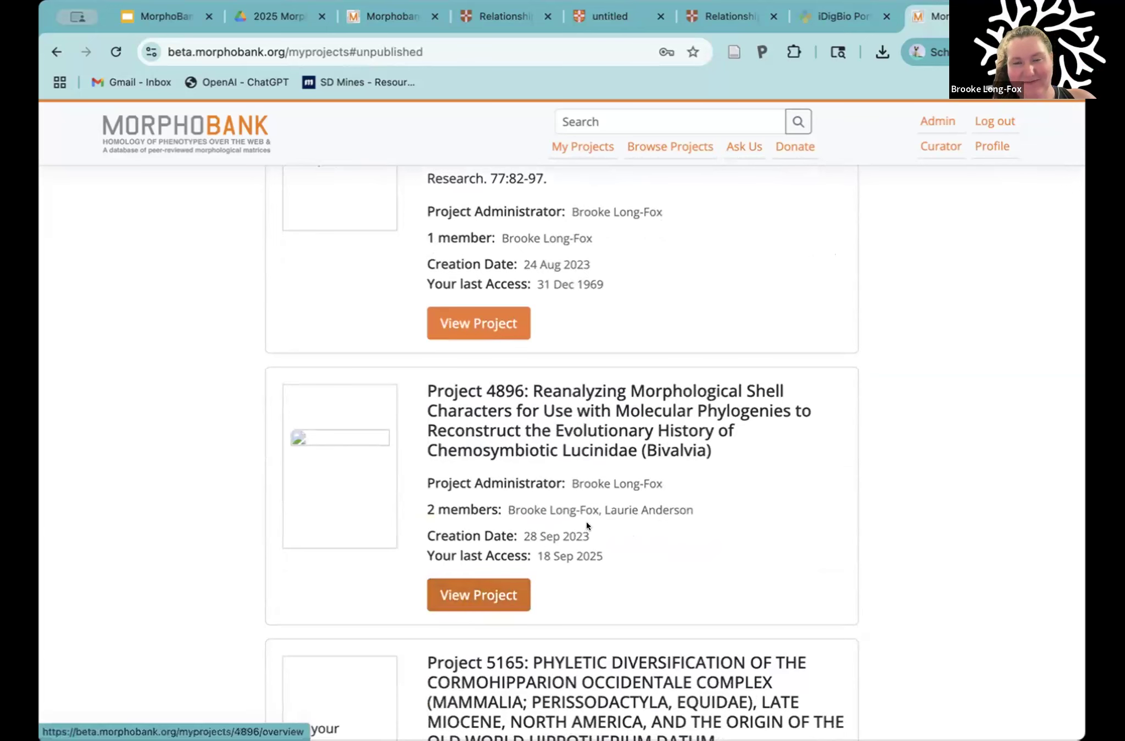
click(443, 586)
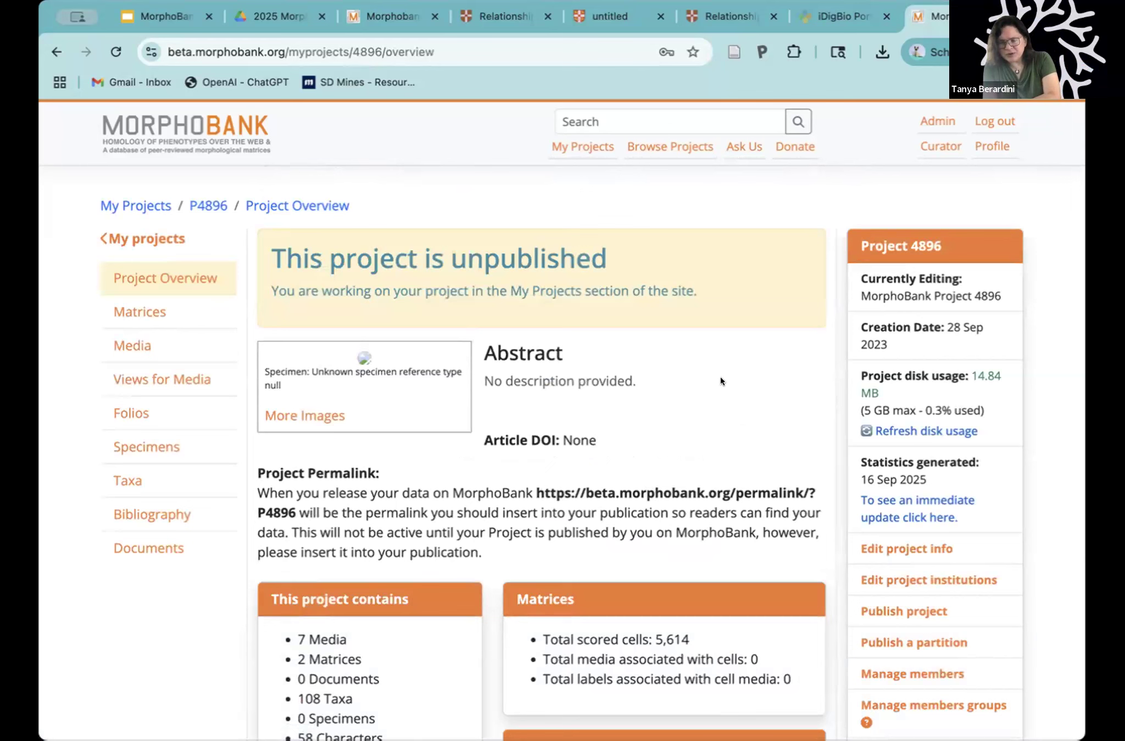
Step: Open the project's matrices and show the CIPRES tree analysis for matrix 29879
scroll(614, 389, down, 1)
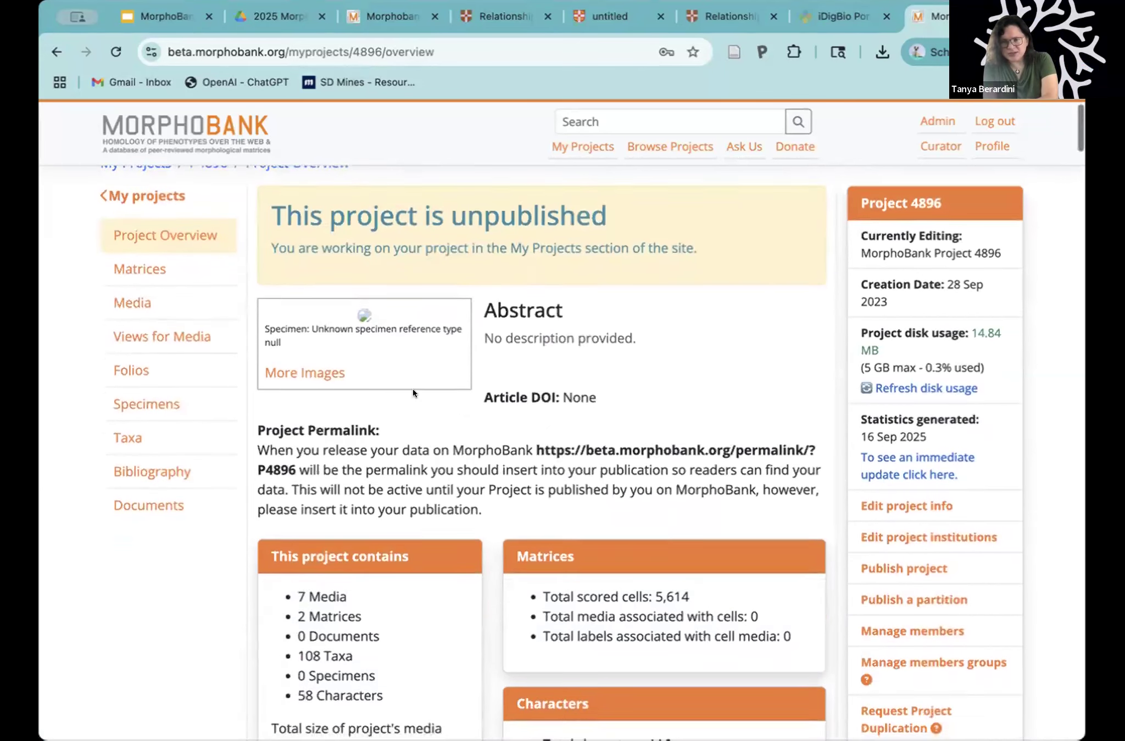
click(135, 265)
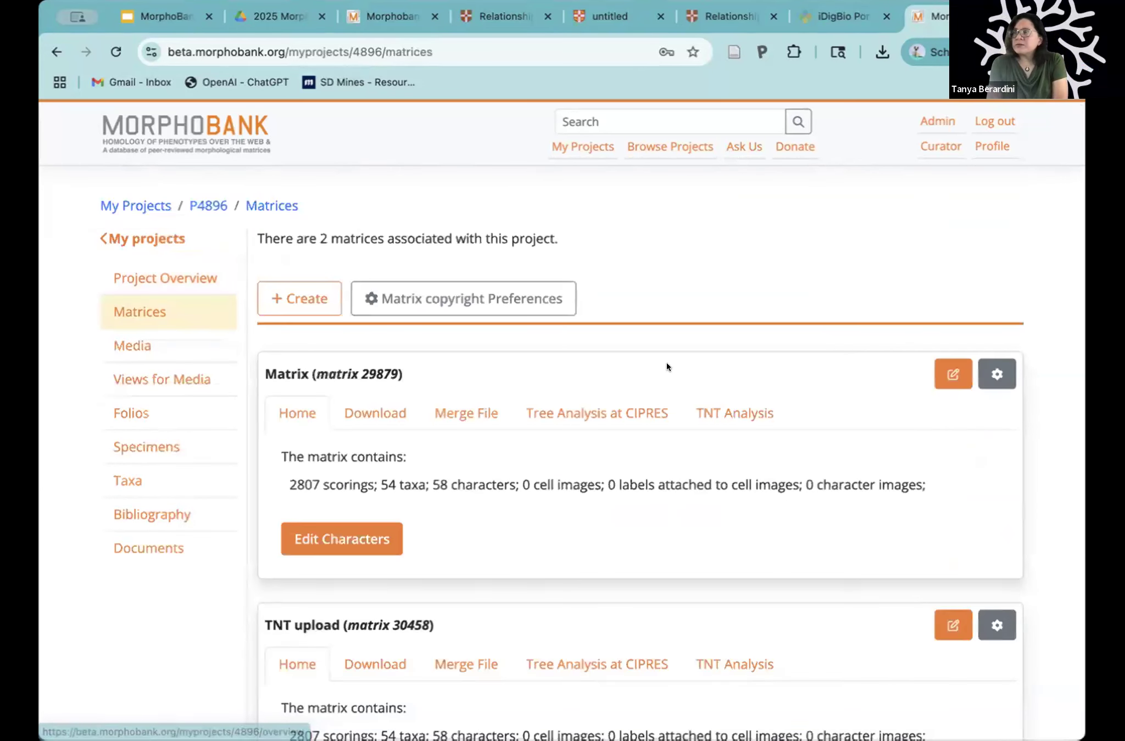
scroll(798, 296, down, 3)
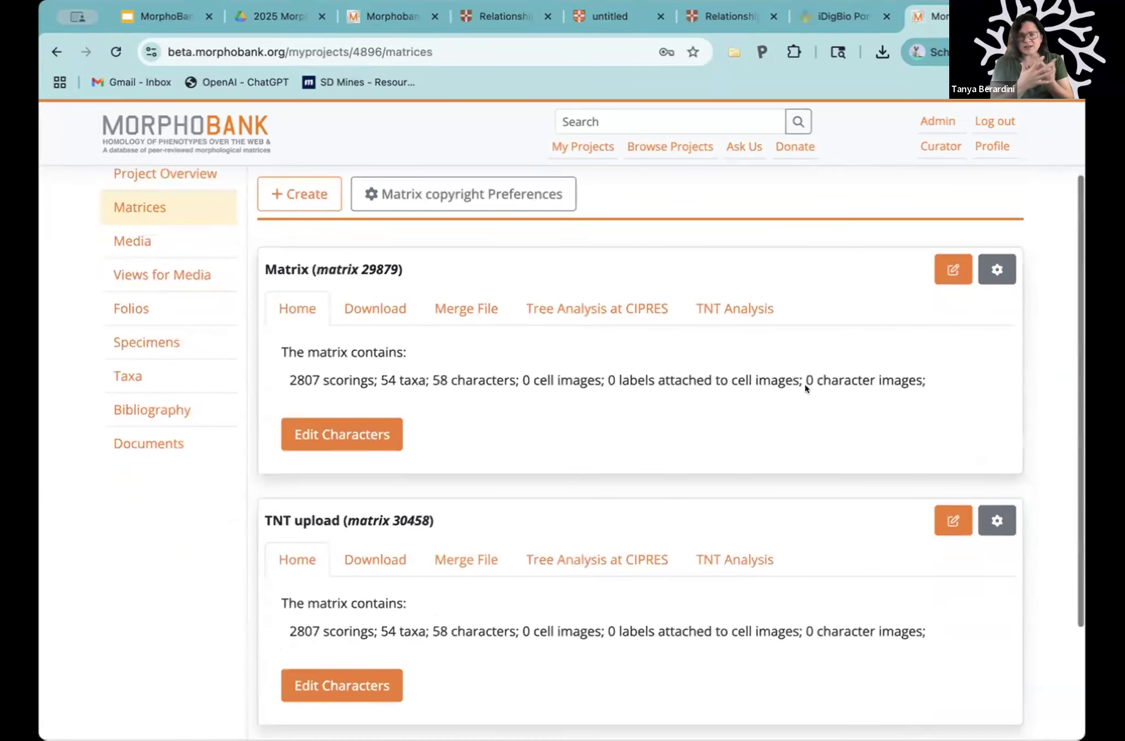
scroll(805, 385, down, 4)
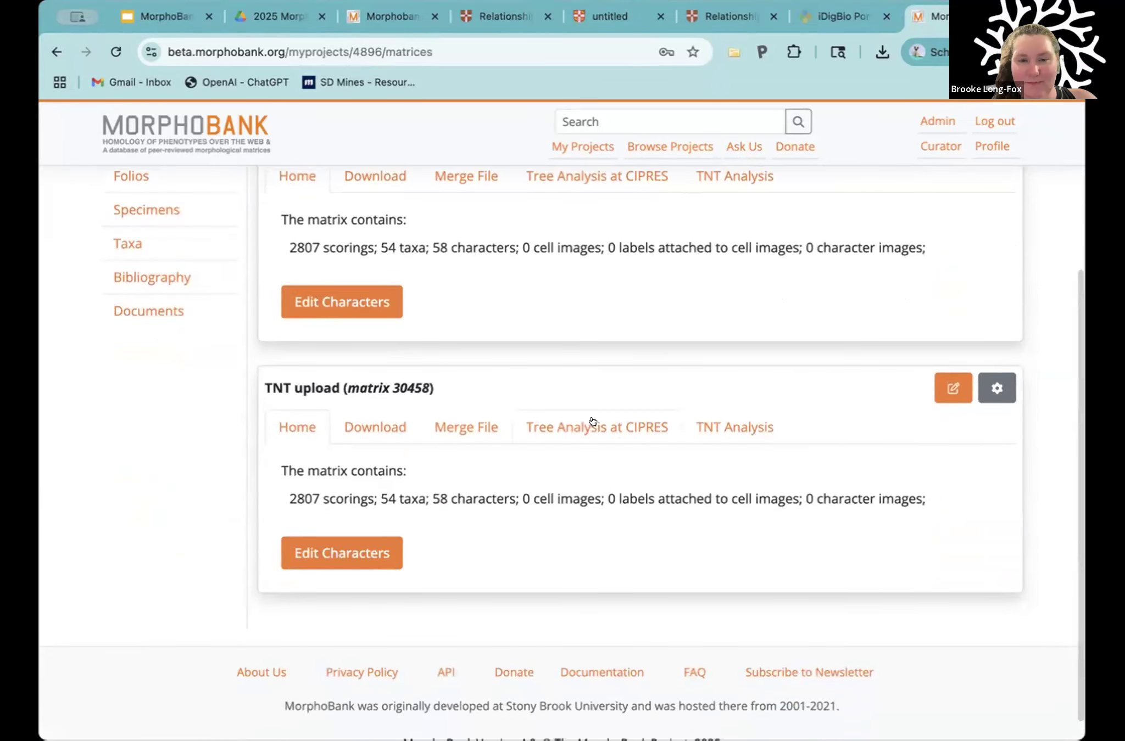
scroll(628, 234, up, 1)
click(606, 211)
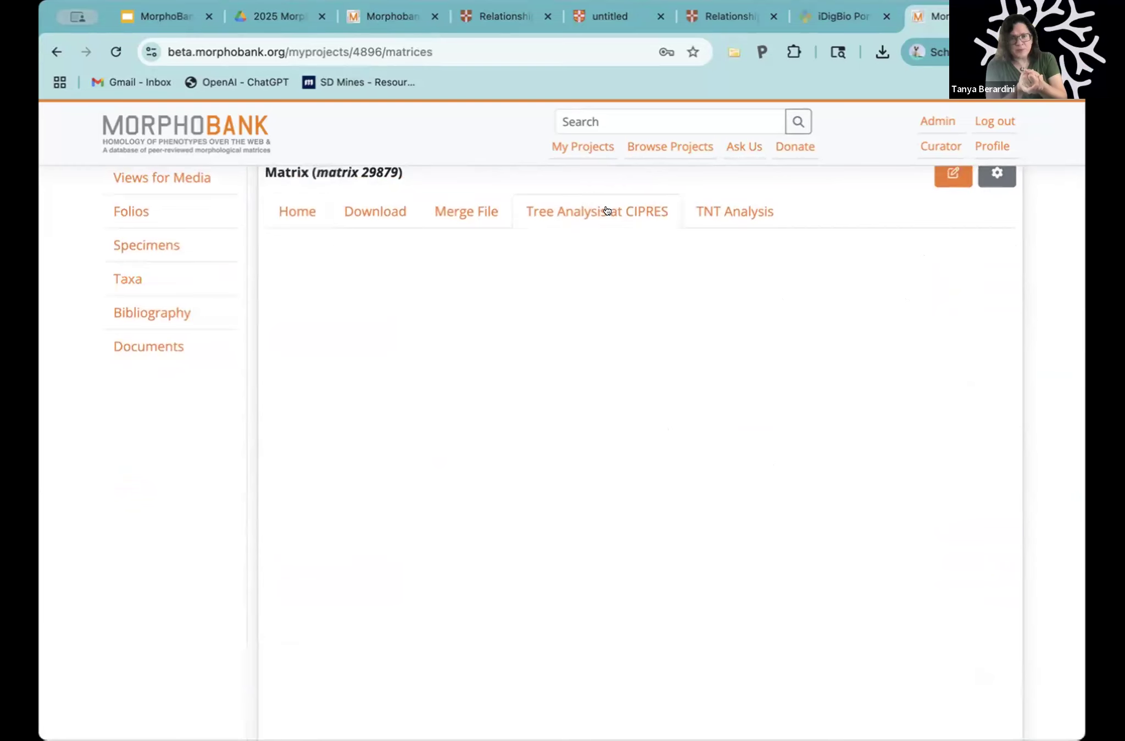
Step: Examine the tree-building settings and the previous PAUP test for lucinids run of matrix 29879
scroll(688, 515, down, 20)
scroll(688, 518, down, 2)
scroll(689, 517, down, 1)
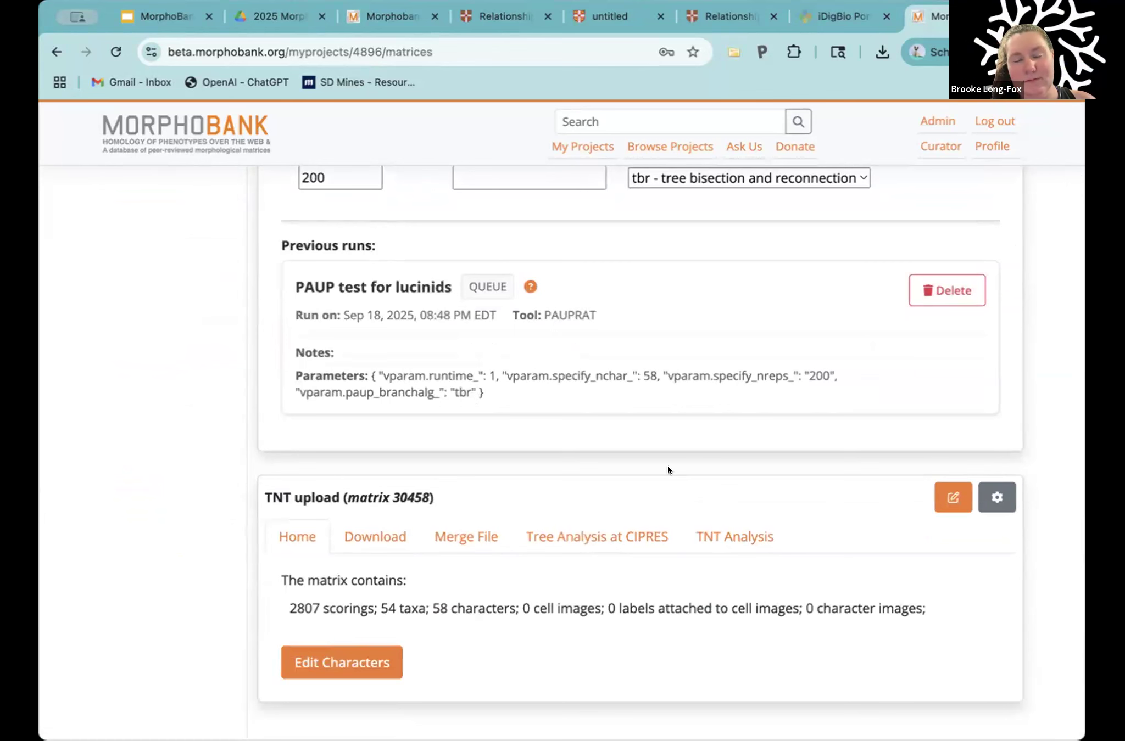
scroll(668, 466, up, 8)
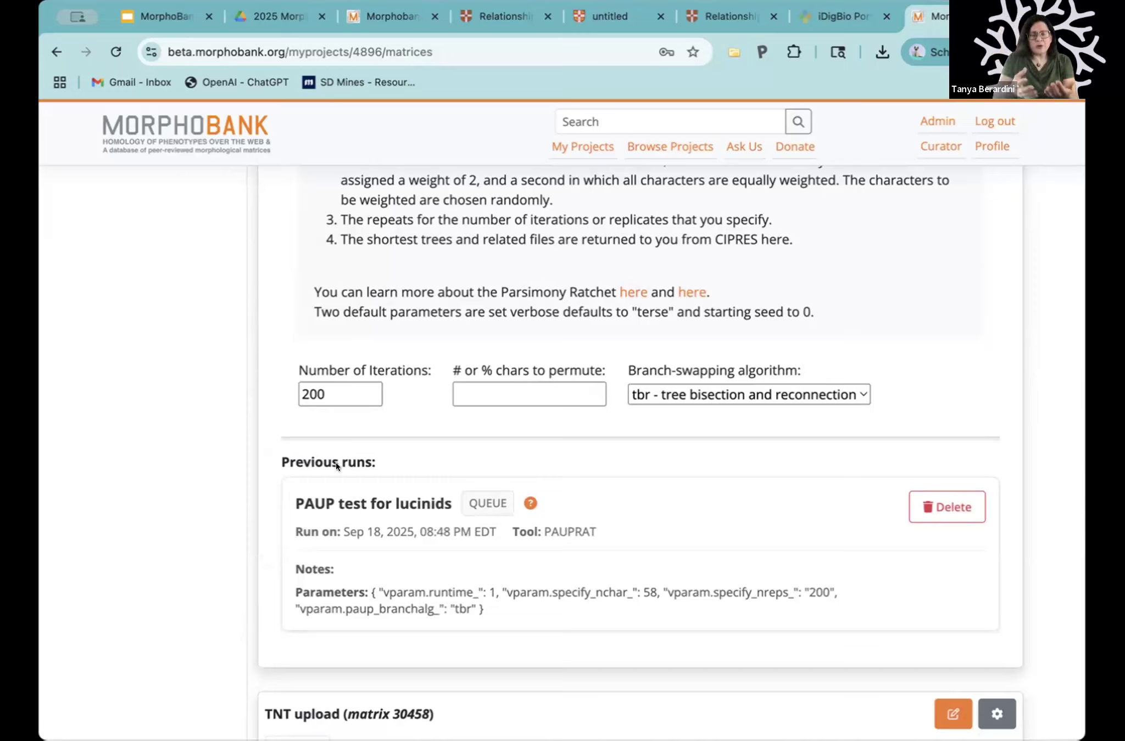
scroll(336, 462, down, 2)
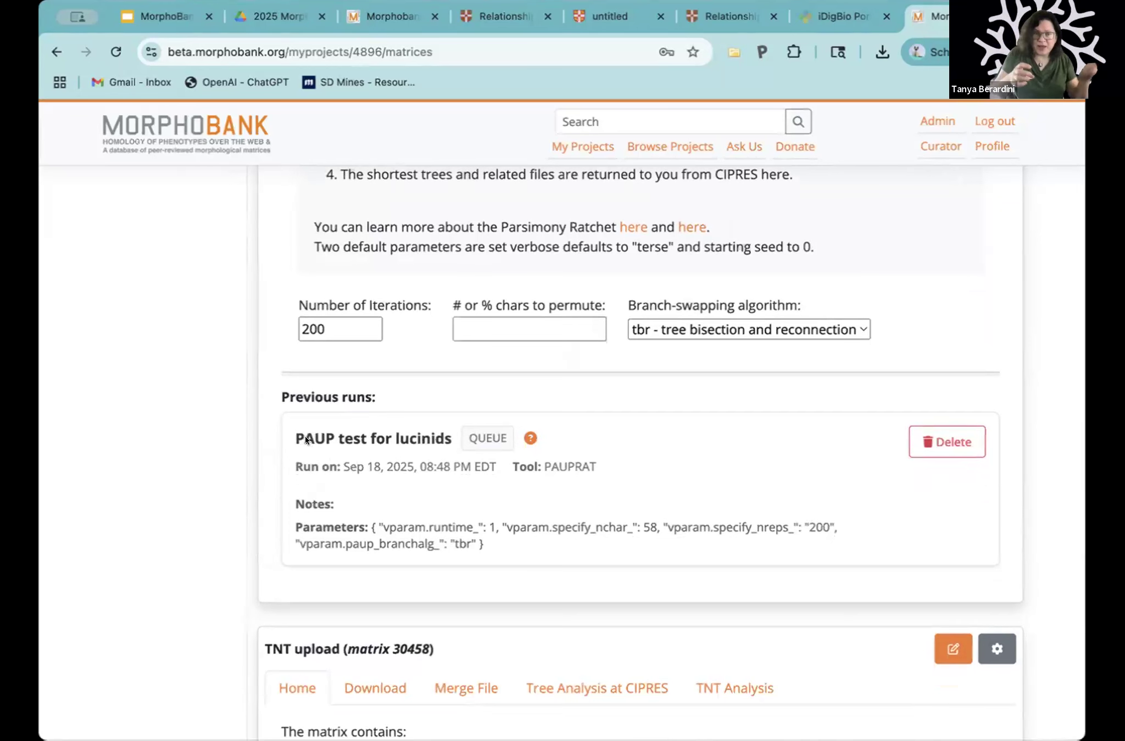
Step: Show the CIPRES tree analysis for the TNT upload matrix 30458 and look over its previous runs
scroll(306, 439, down, 1)
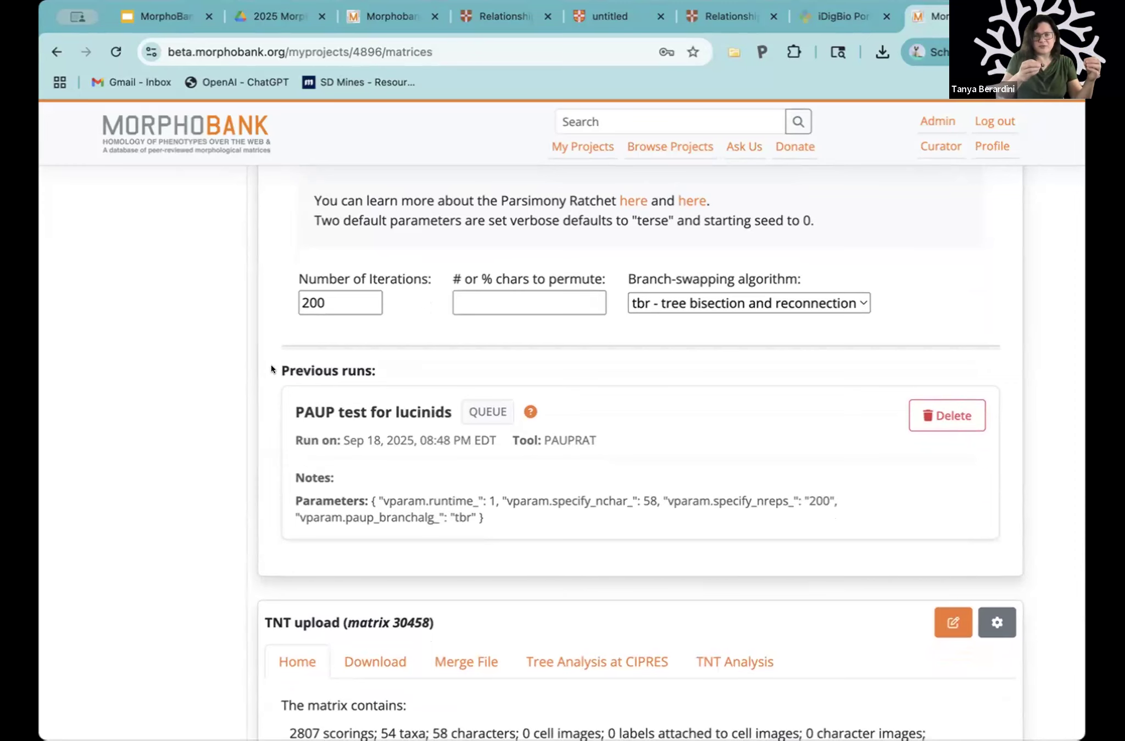
scroll(270, 369, down, 5)
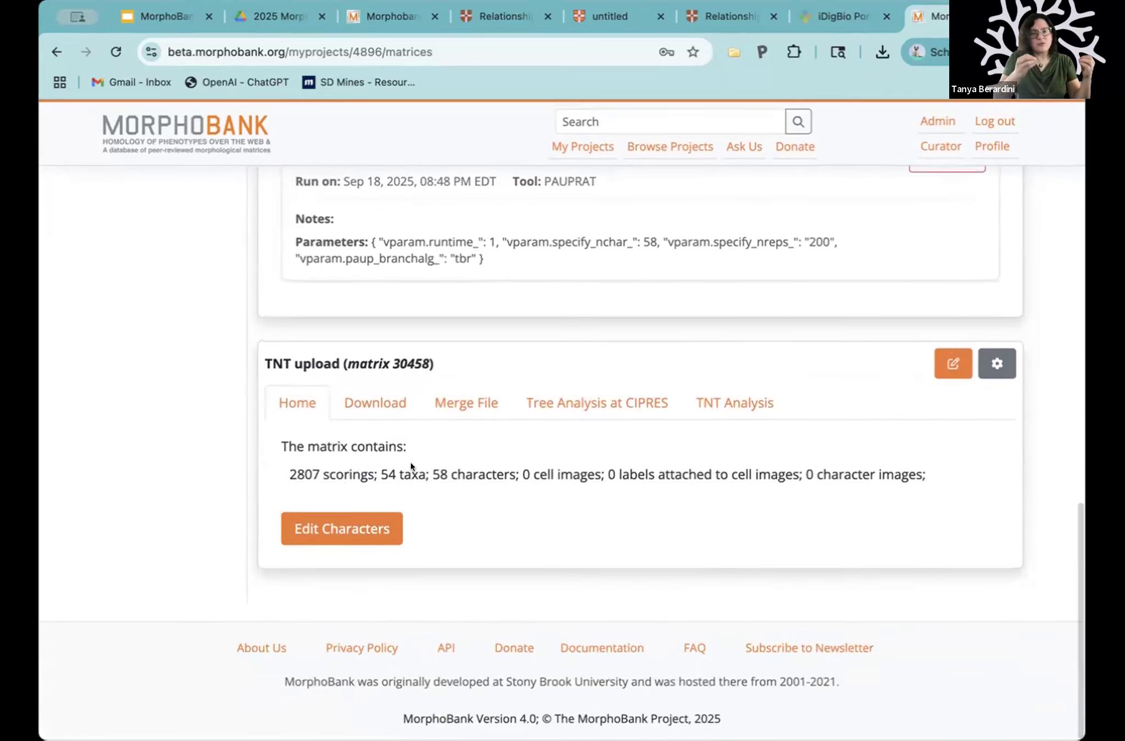
click(542, 405)
scroll(561, 541, down, 15)
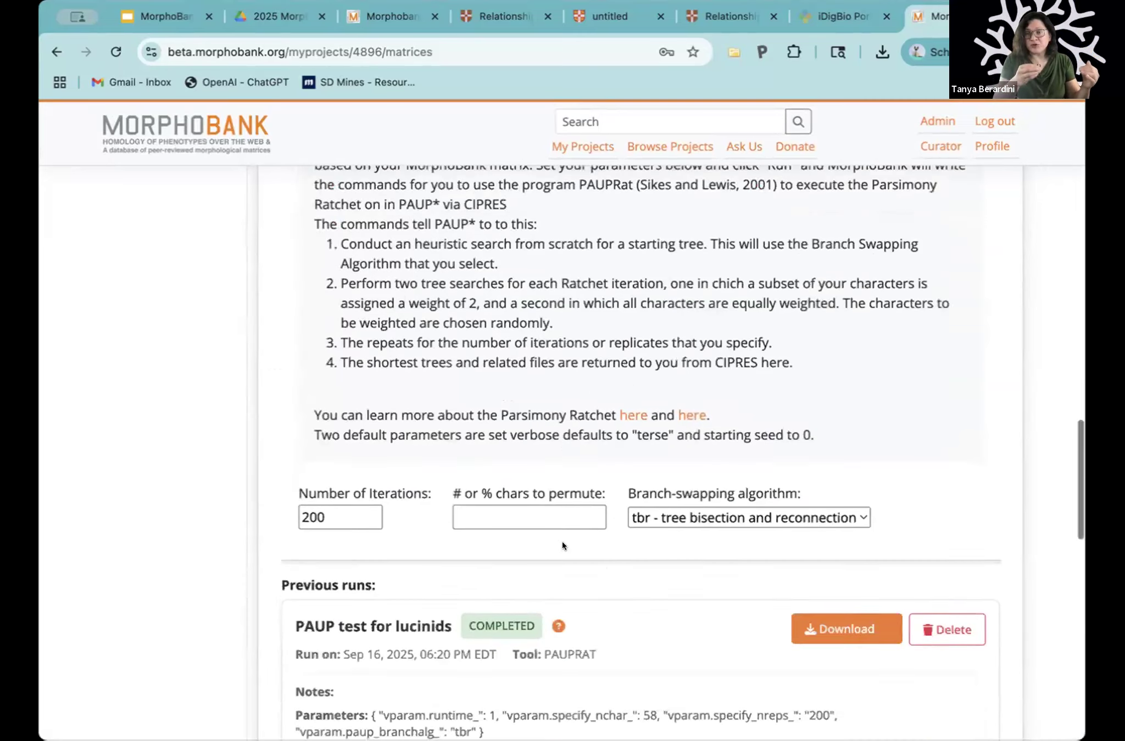
scroll(561, 541, down, 4)
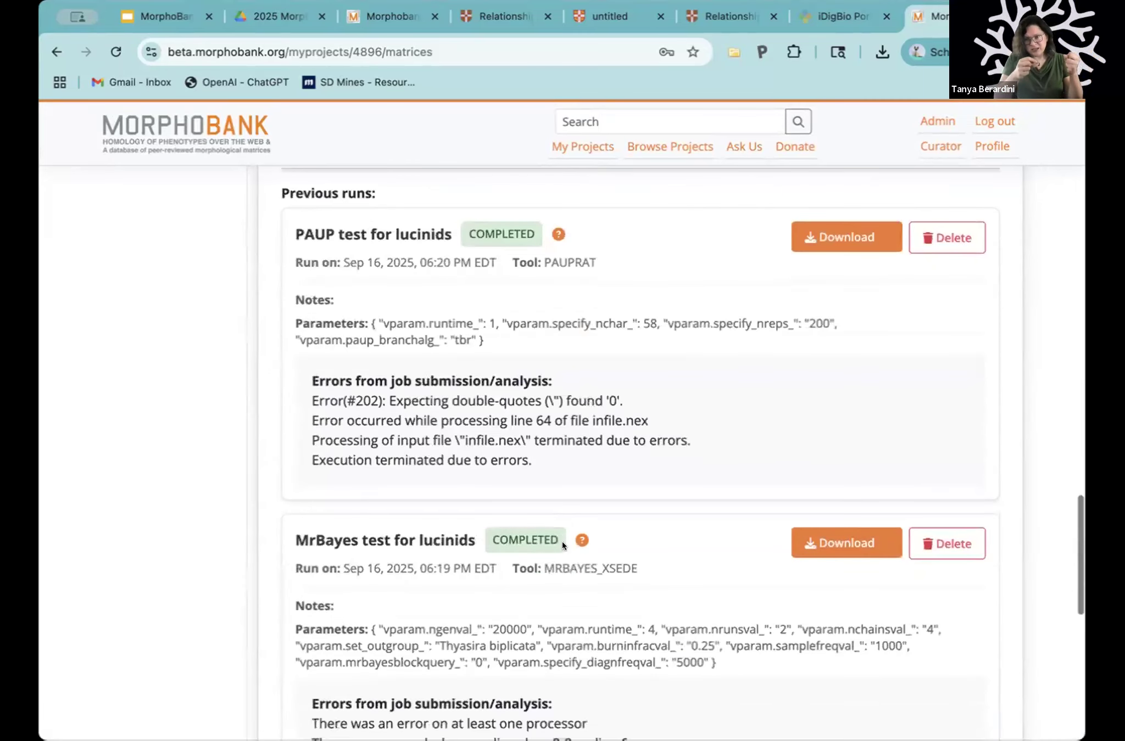
scroll(281, 474, down, 1)
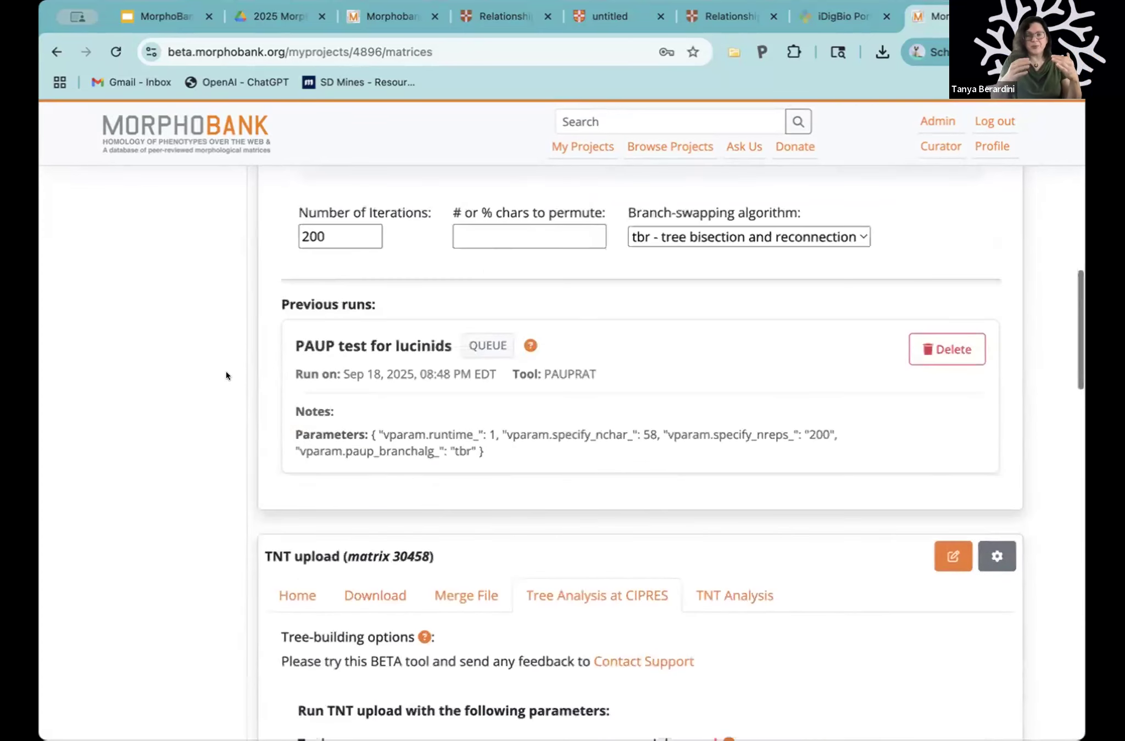
Step: View the tree-building tool choices and the TNT analysis of matrix 29879, and return to its CIPRES tree analysis
scroll(226, 376, up, 1)
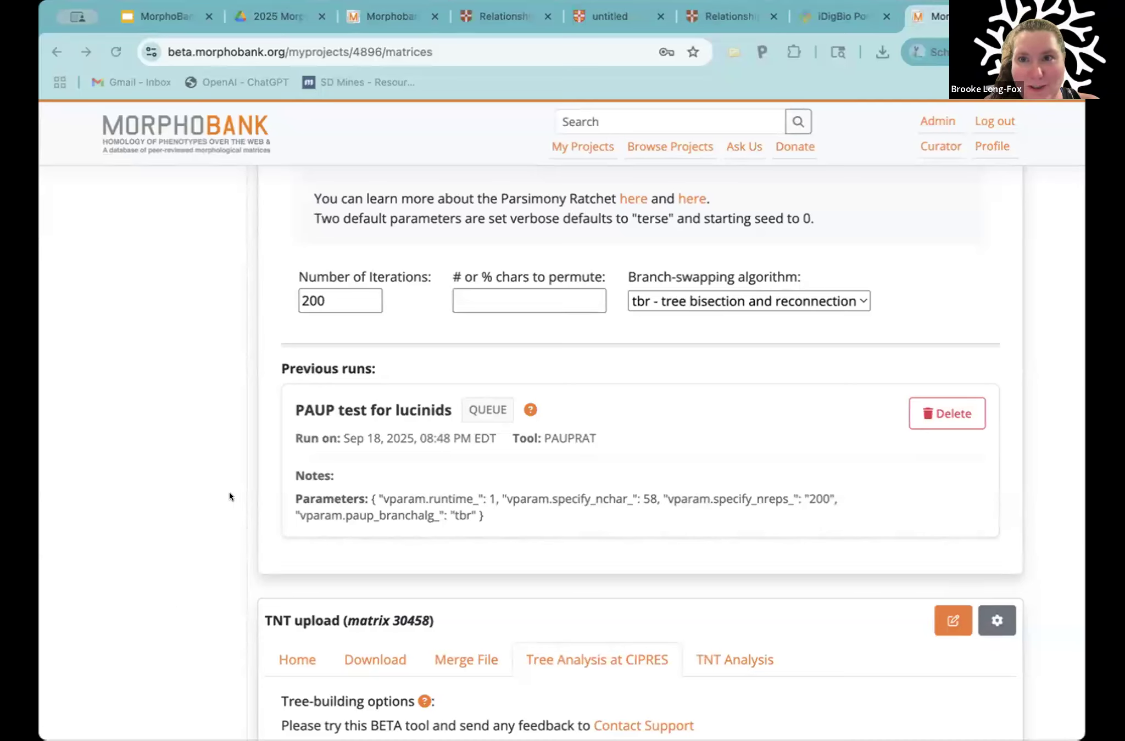
scroll(230, 492, up, 1)
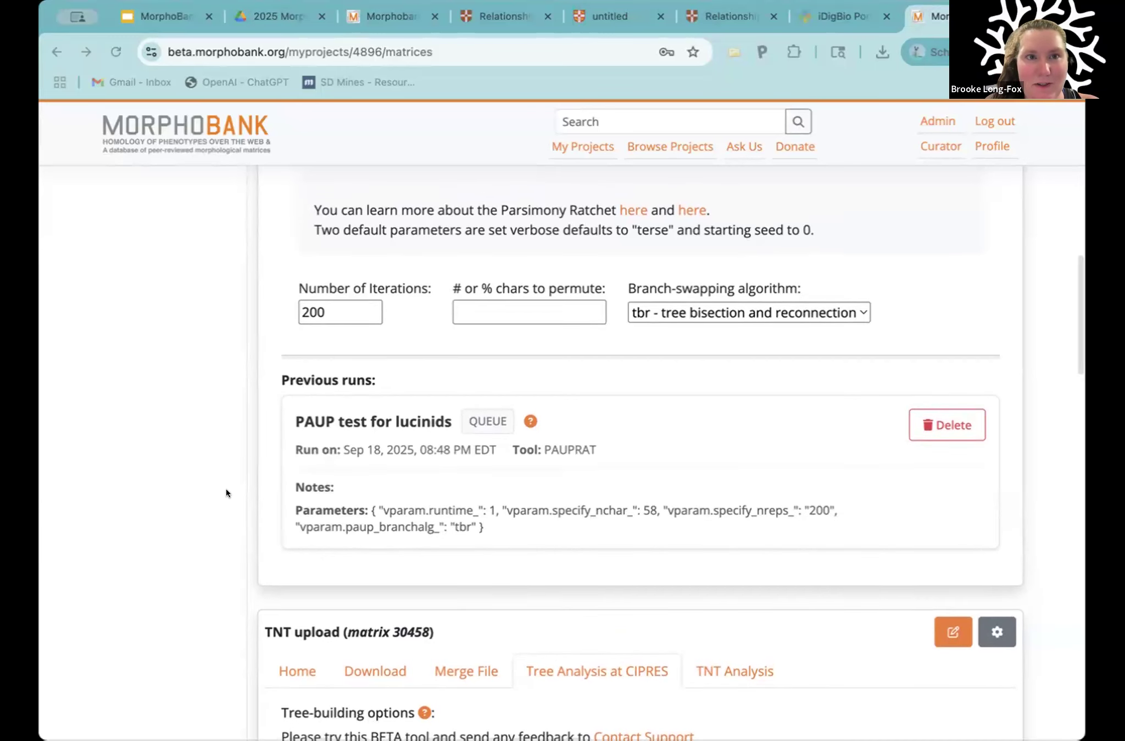
scroll(227, 465, up, 8)
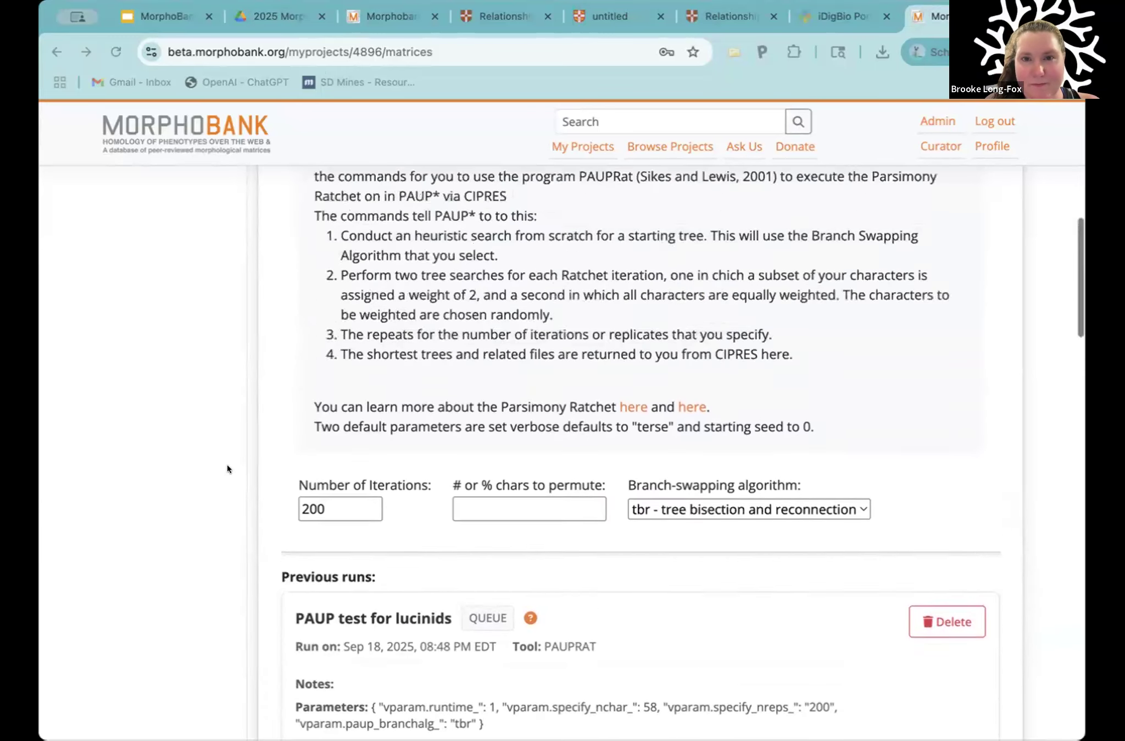
scroll(227, 464, up, 1)
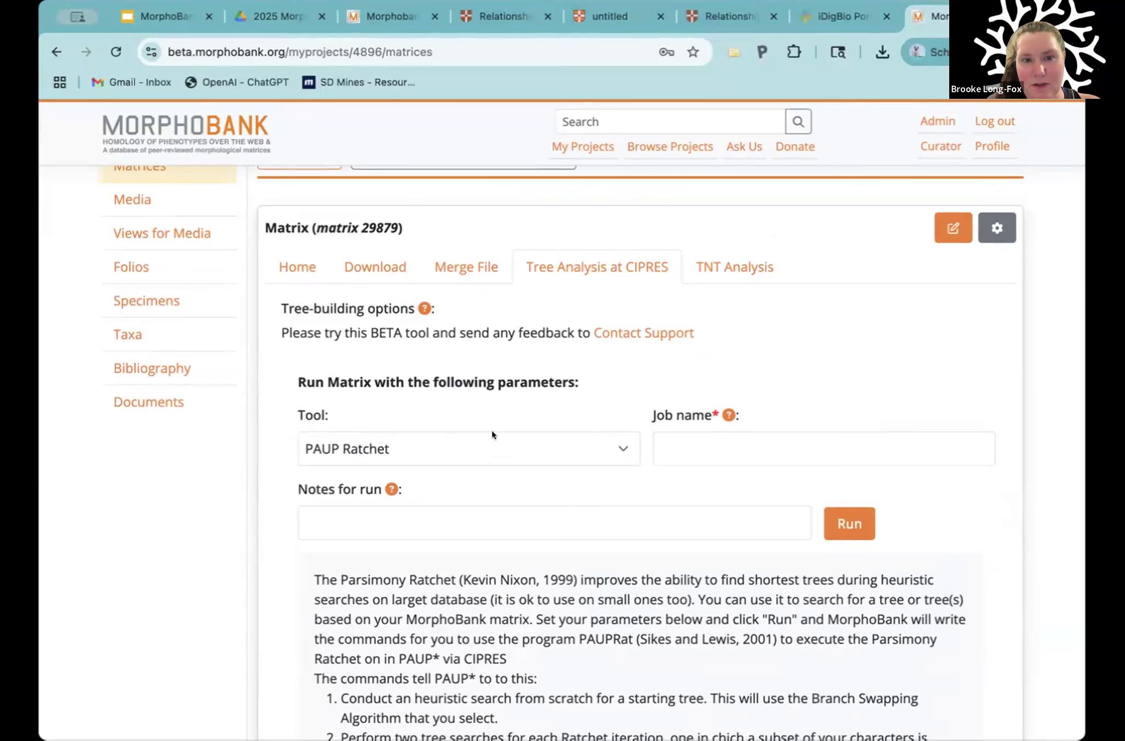
click(607, 453)
click(714, 322)
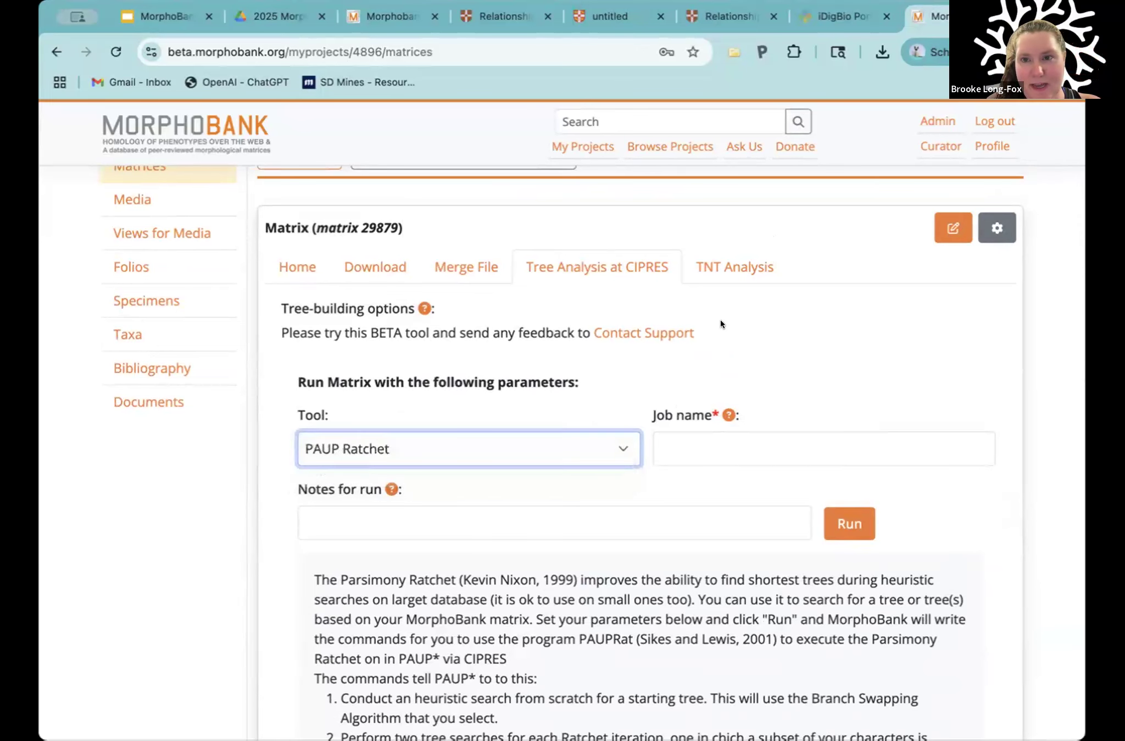
click(725, 266)
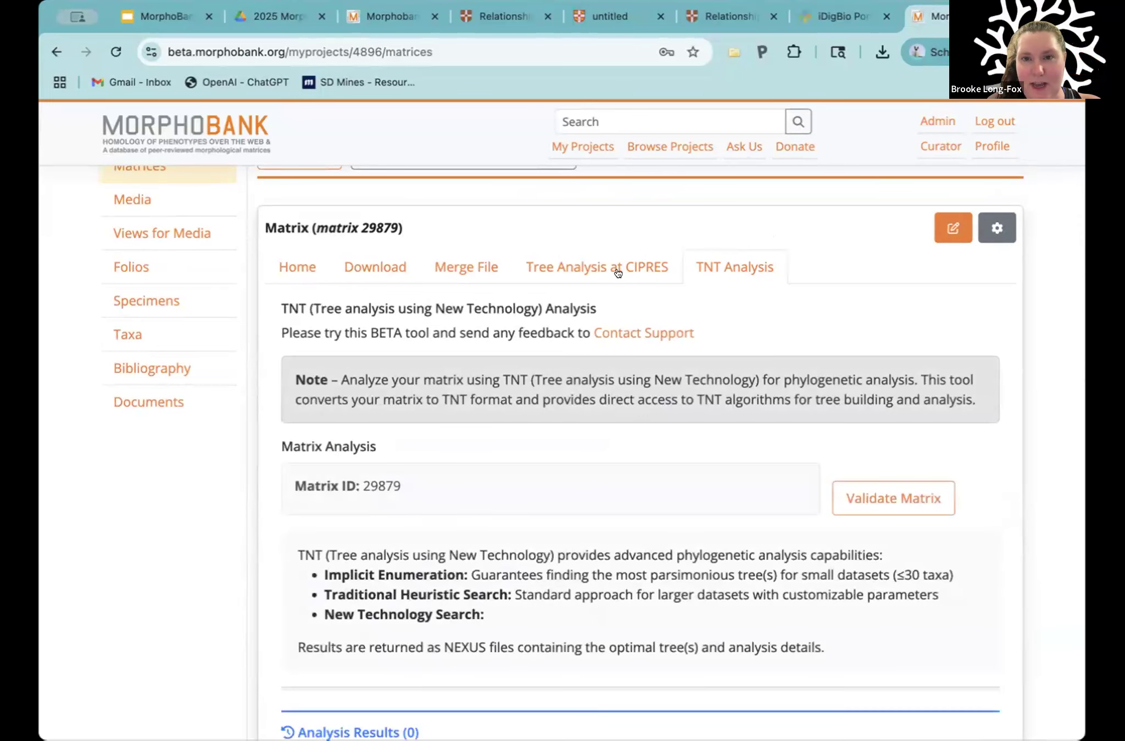
click(616, 272)
Step: Review the PAUP Ratchet parameters of matrix 29879 and the status of its previous PAUP test for lucinids run
scroll(607, 505, down, 10)
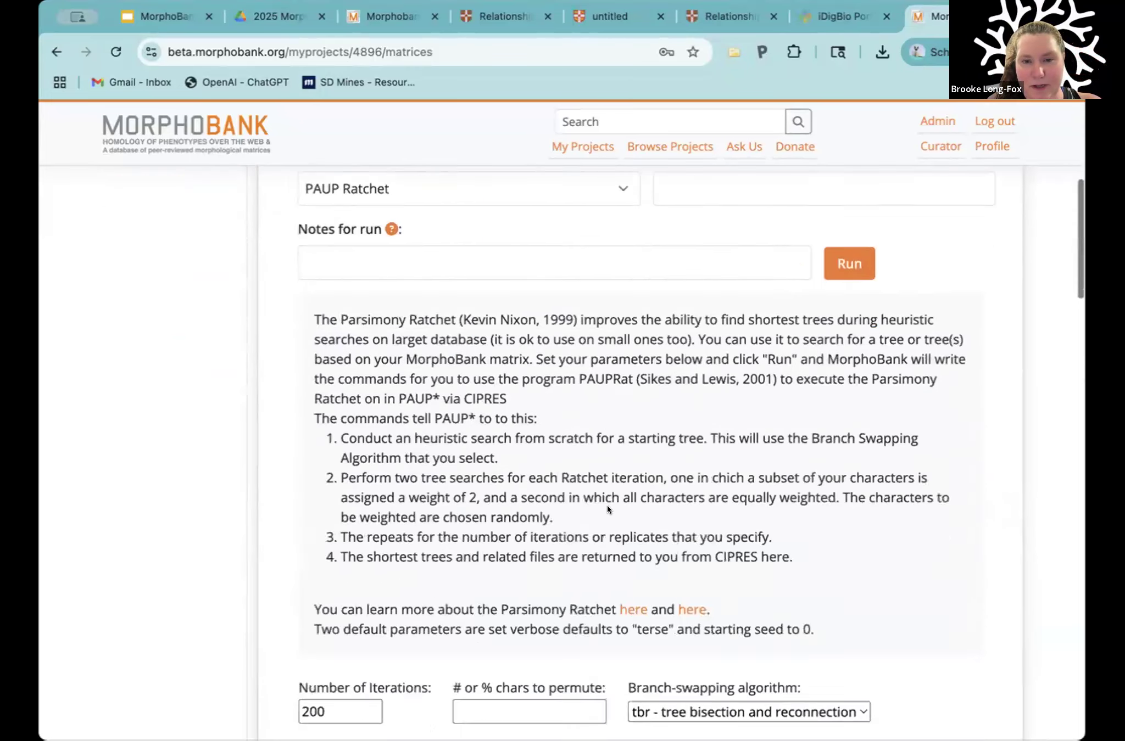
scroll(607, 509, down, 3)
scroll(607, 509, down, 5)
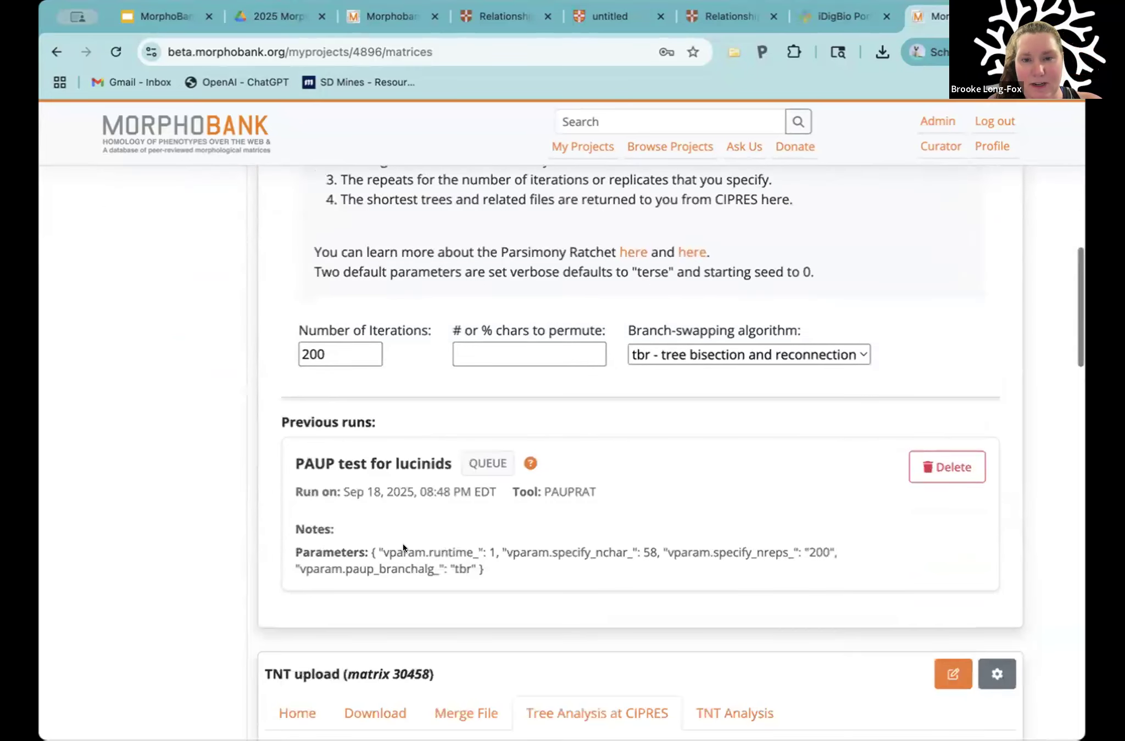
scroll(299, 308, down, 5)
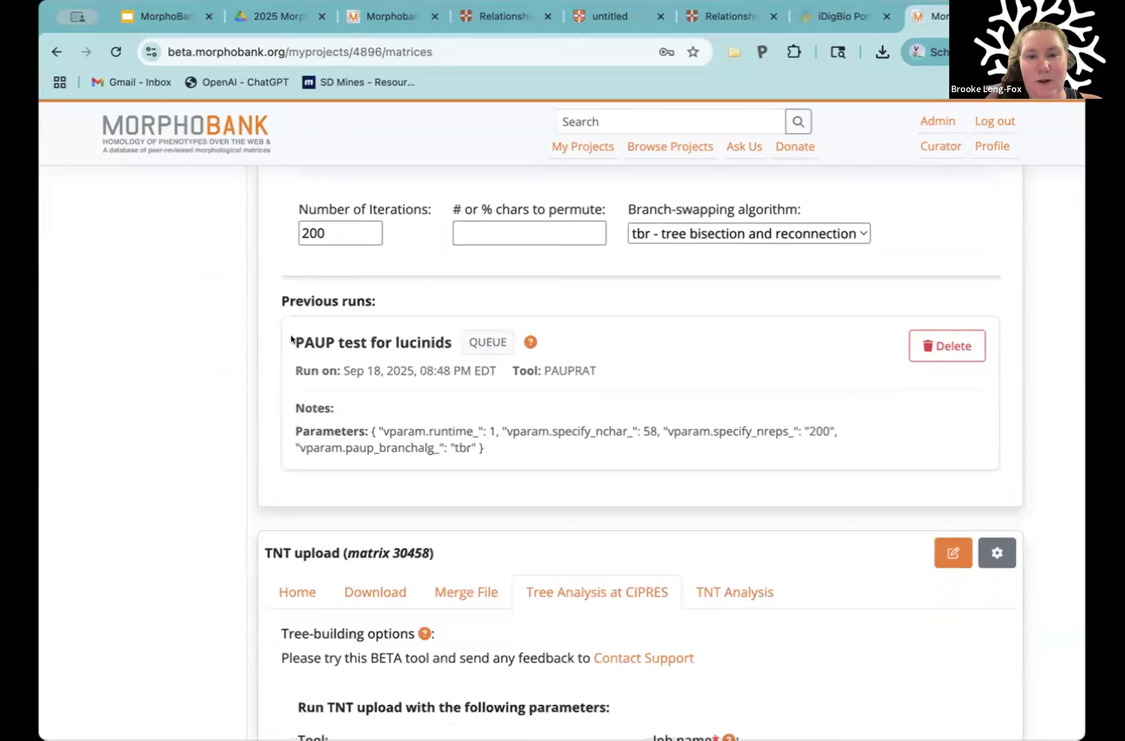
drag(291, 334, 560, 344)
click(546, 333)
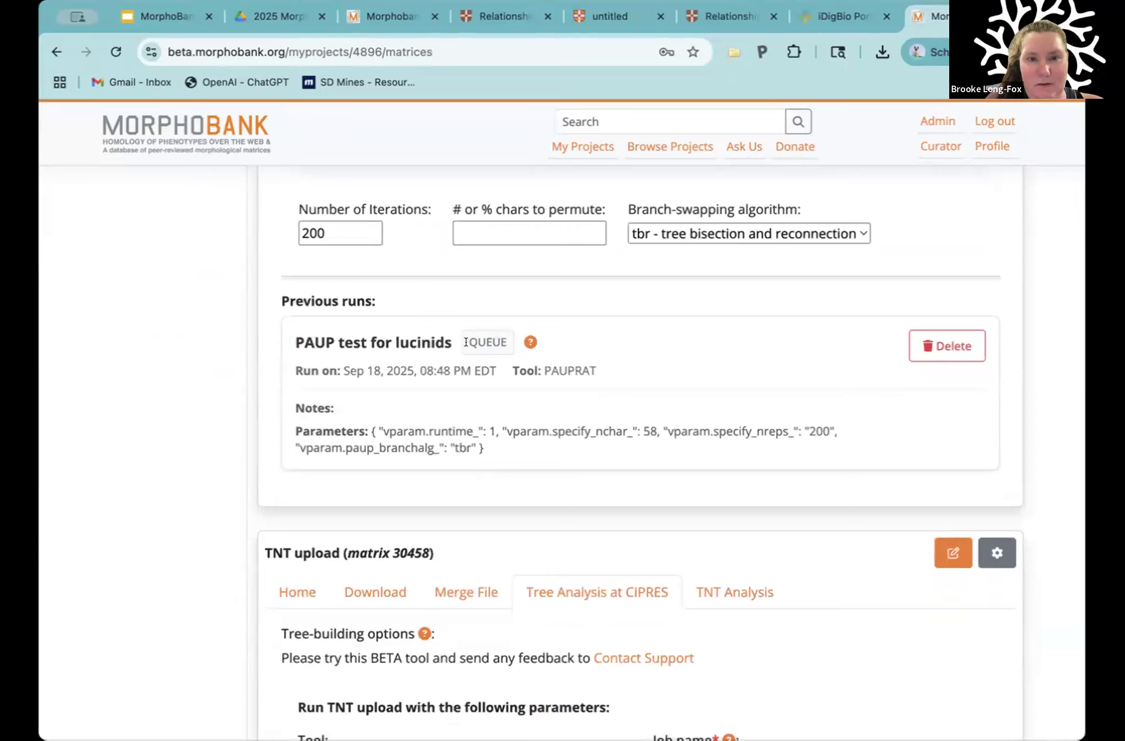
Step: Compare the previous PAUP and MrBayes test runs of the TNT upload matrix 30458, including the PAUP run's status
scroll(556, 374, down, 2)
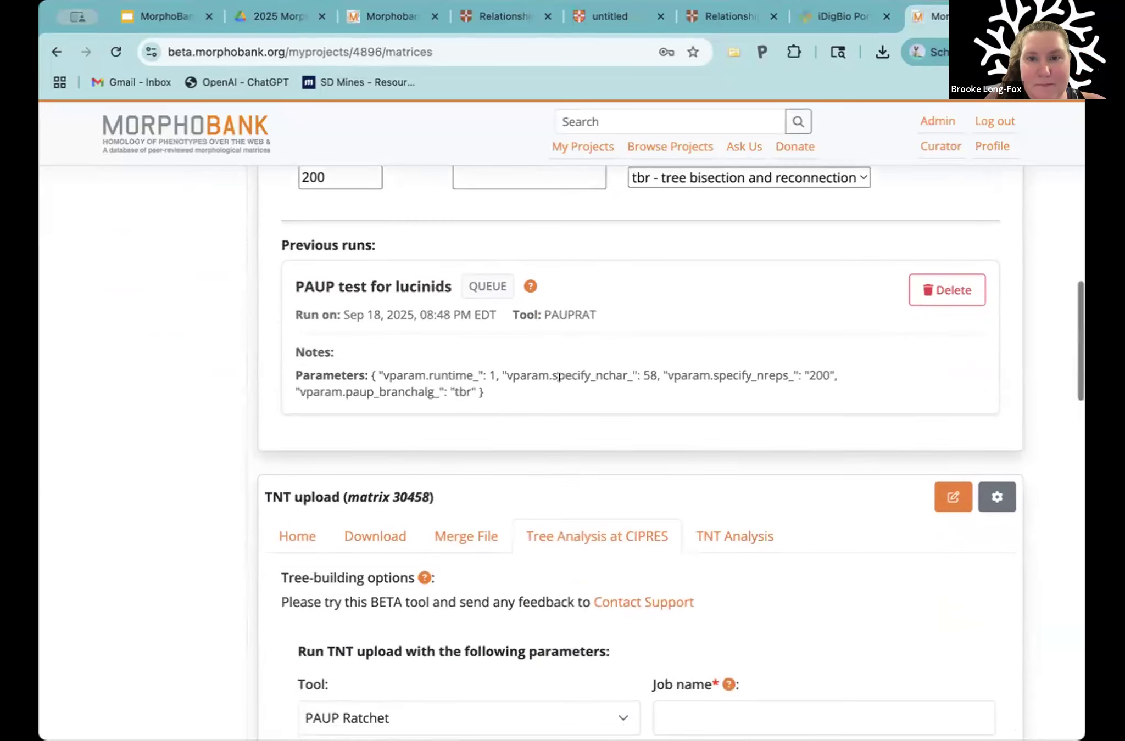
scroll(559, 377, down, 1)
scroll(472, 269, down, 1)
scroll(556, 296, down, 10)
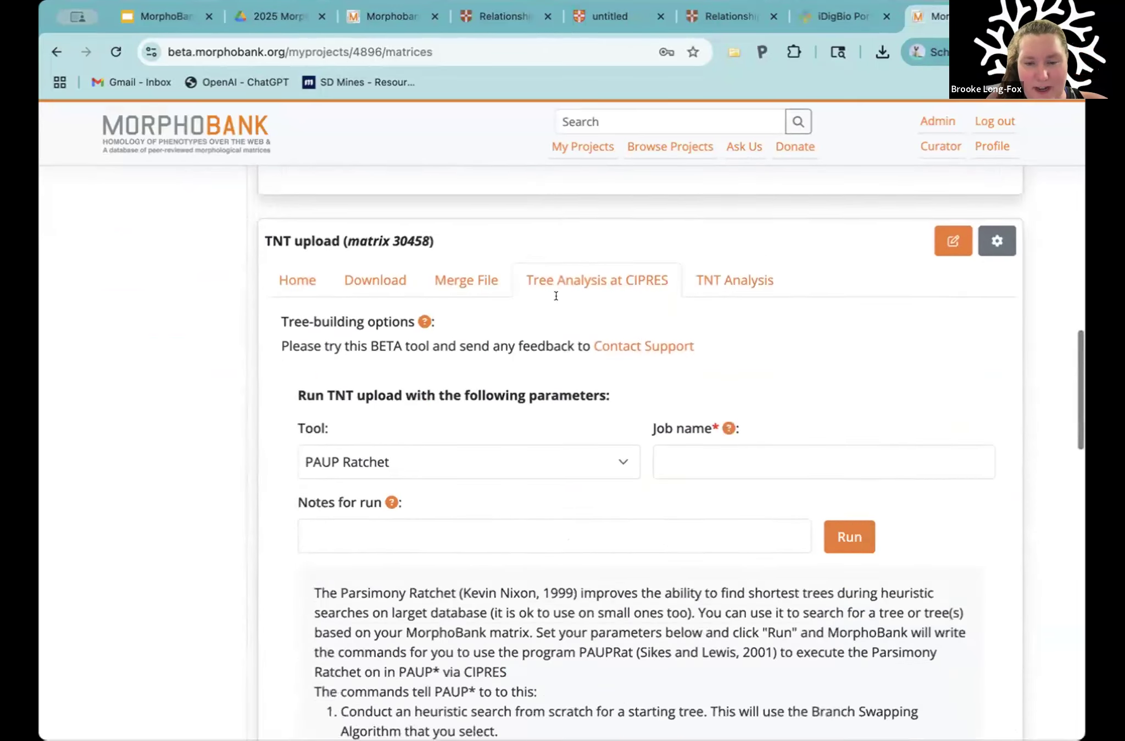
scroll(556, 296, down, 15)
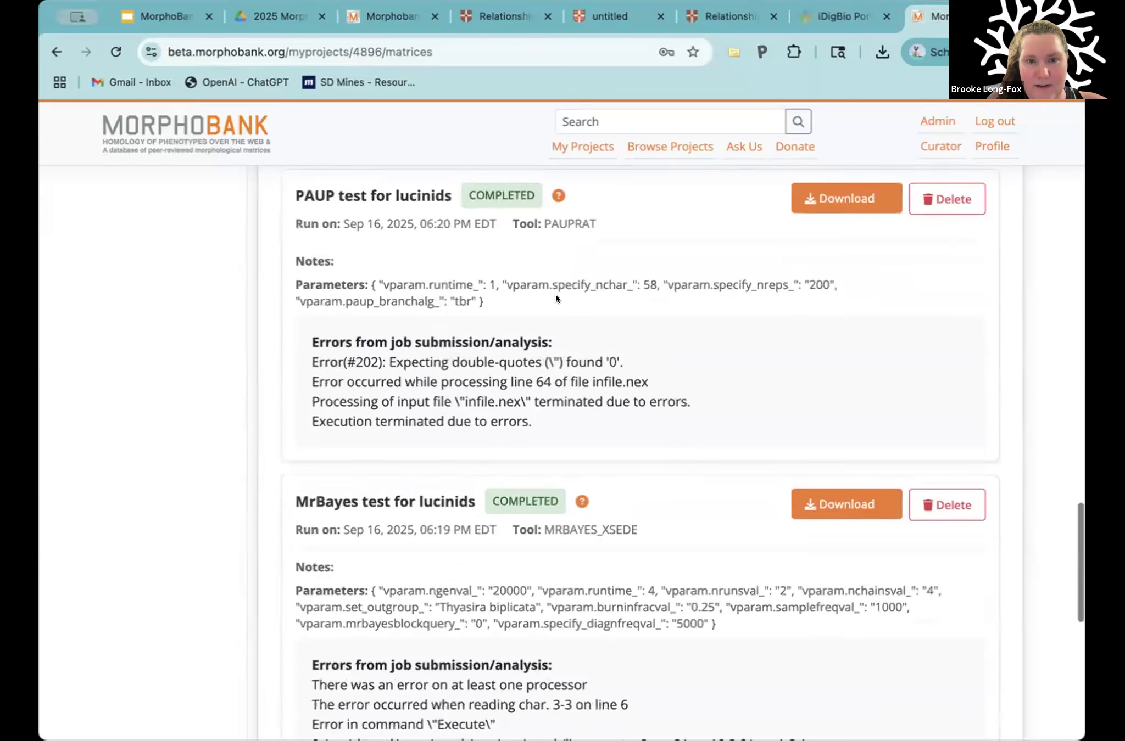
drag(296, 225, 341, 225)
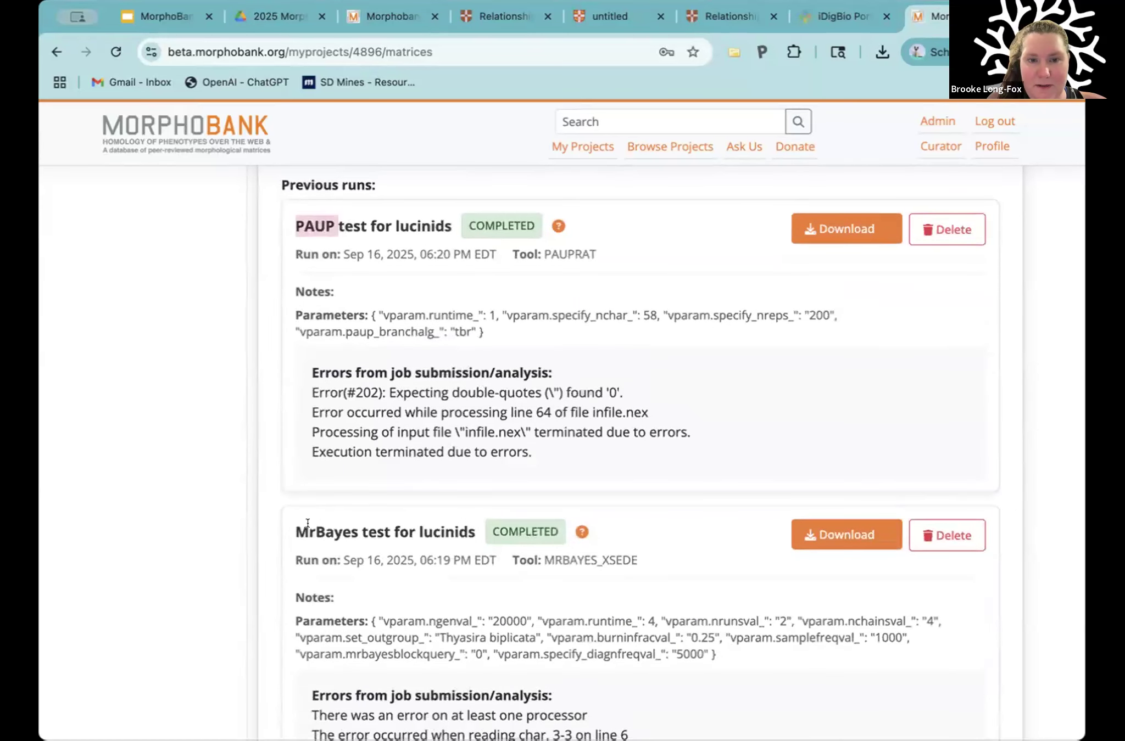
drag(295, 531, 352, 532)
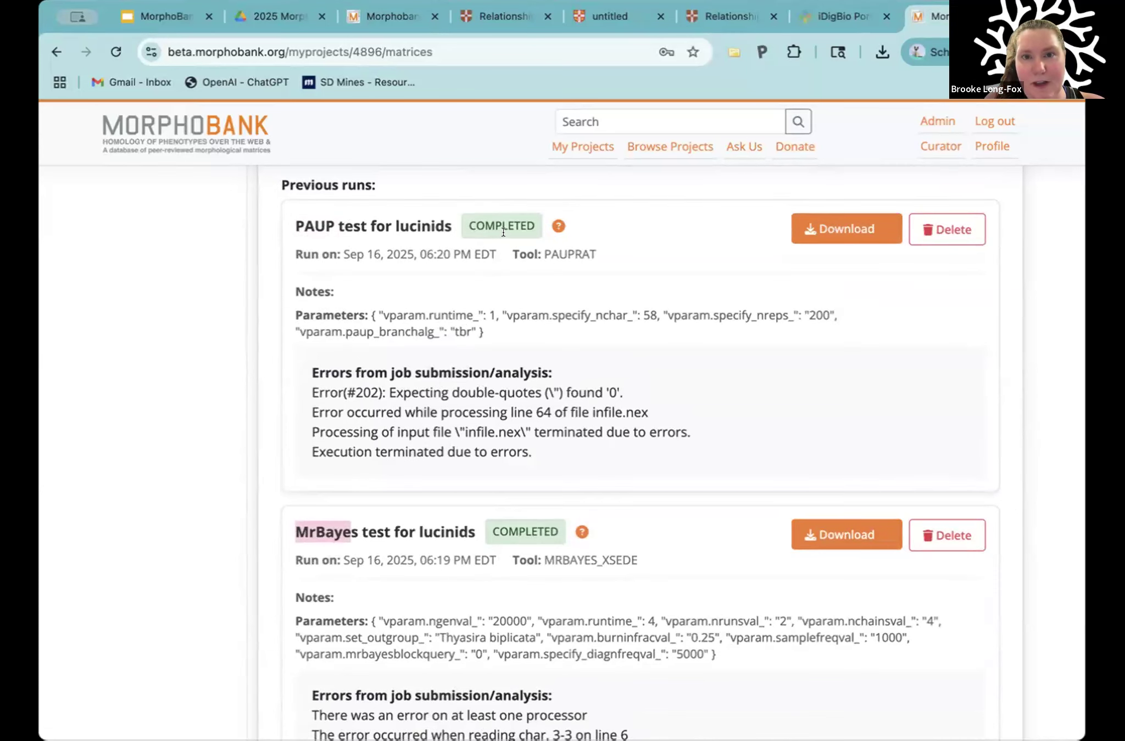
drag(466, 222, 522, 228)
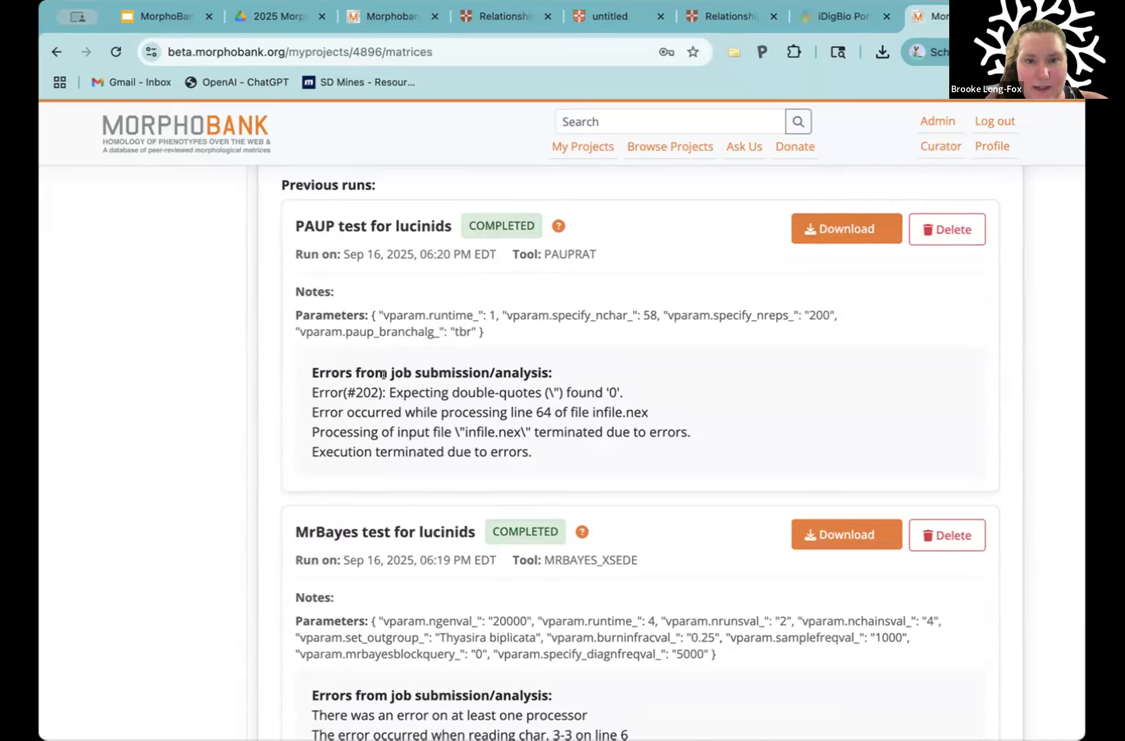
Step: Examine the job submission errors listed under the PAUP test for lucinids run and highlight its status label
mouse_move(323, 366)
mouse_down()
mouse_move(466, 368)
mouse_move(324, 367)
mouse_up()
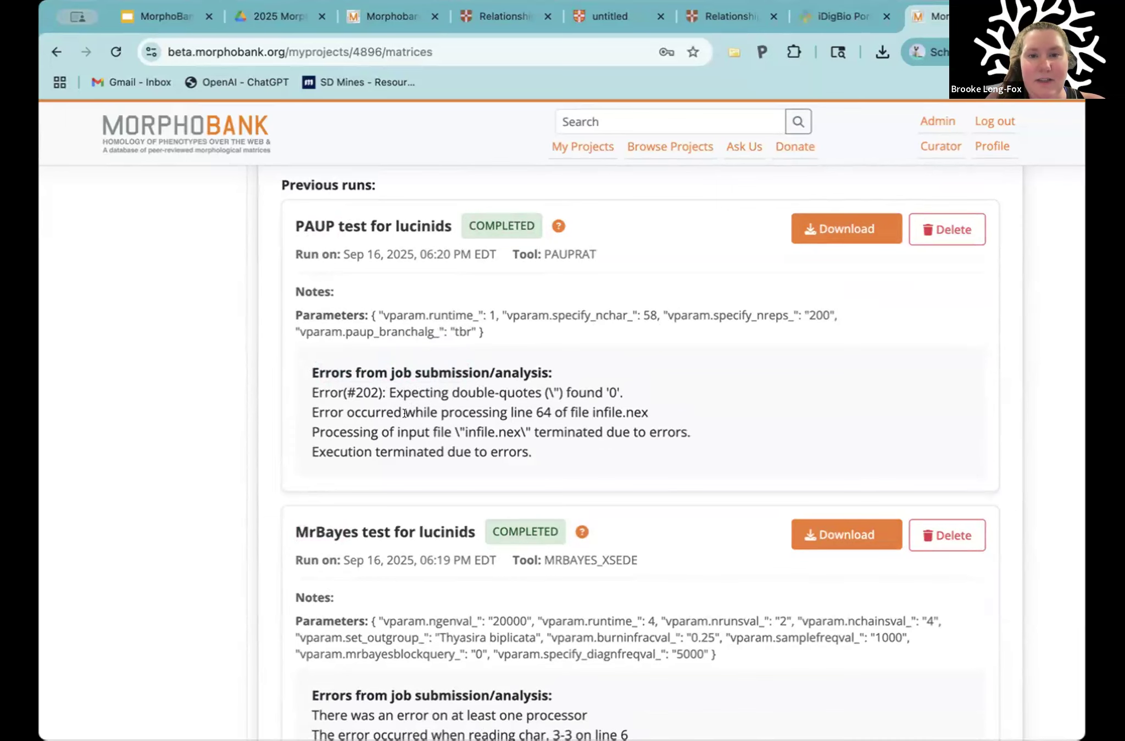
scroll(407, 413, down, 1)
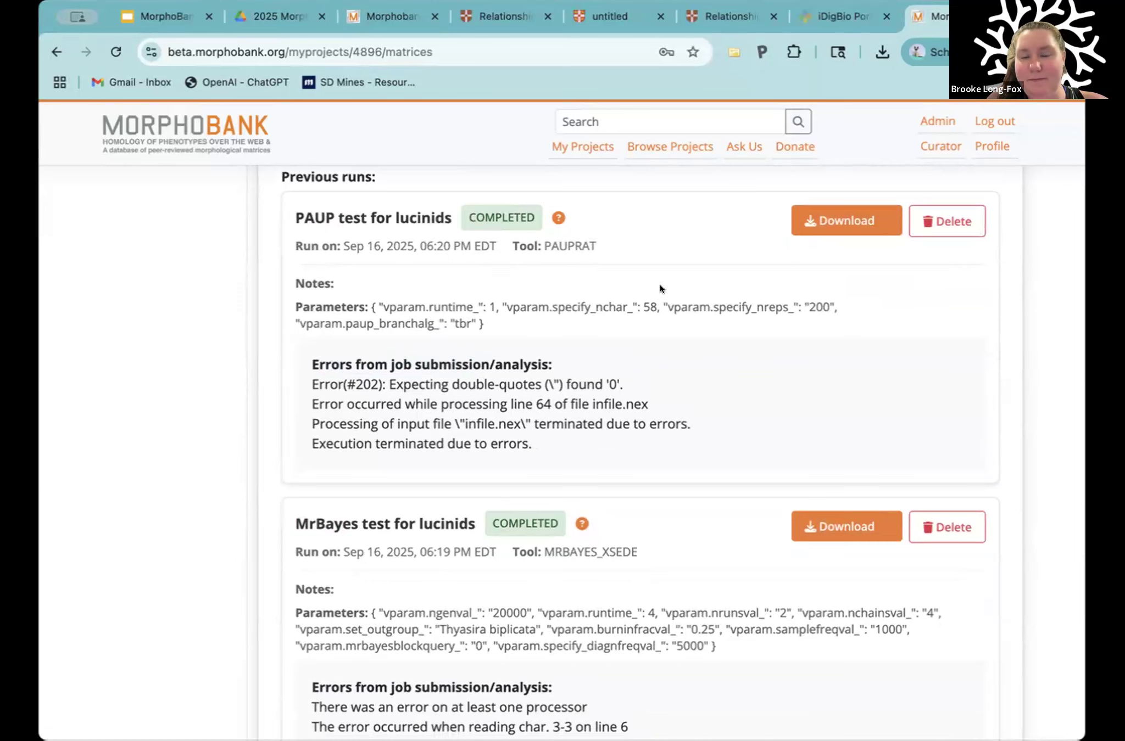
scroll(559, 269, up, 3)
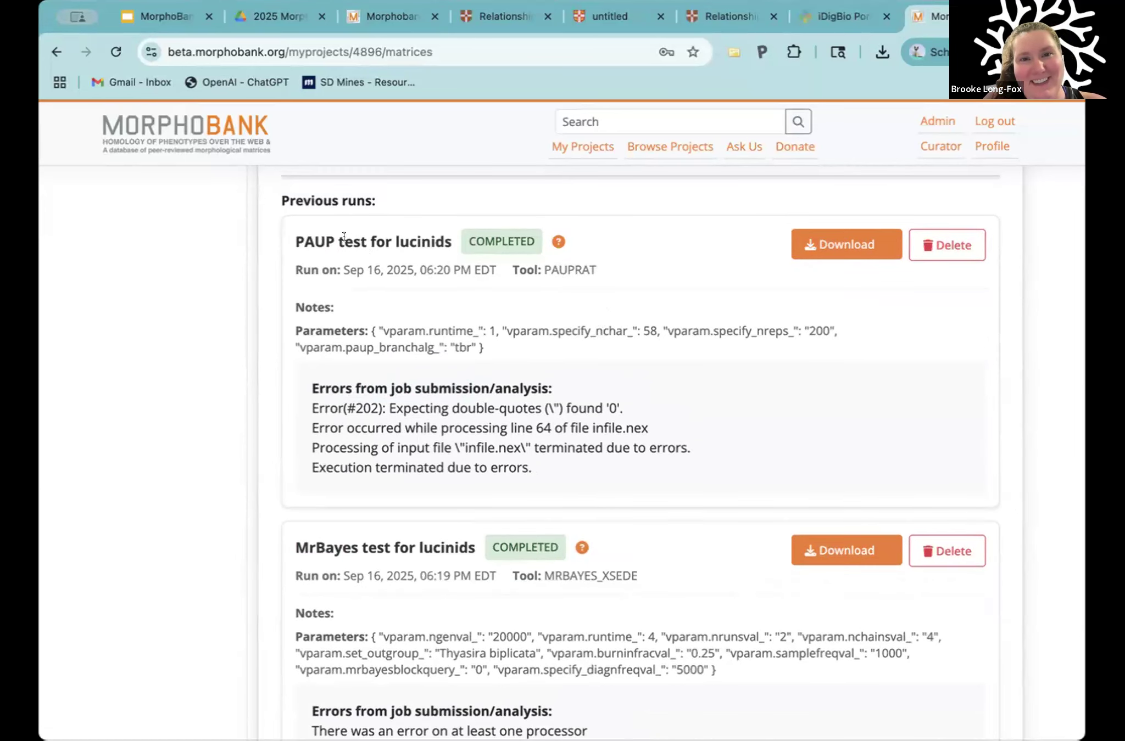
drag(455, 235, 541, 244)
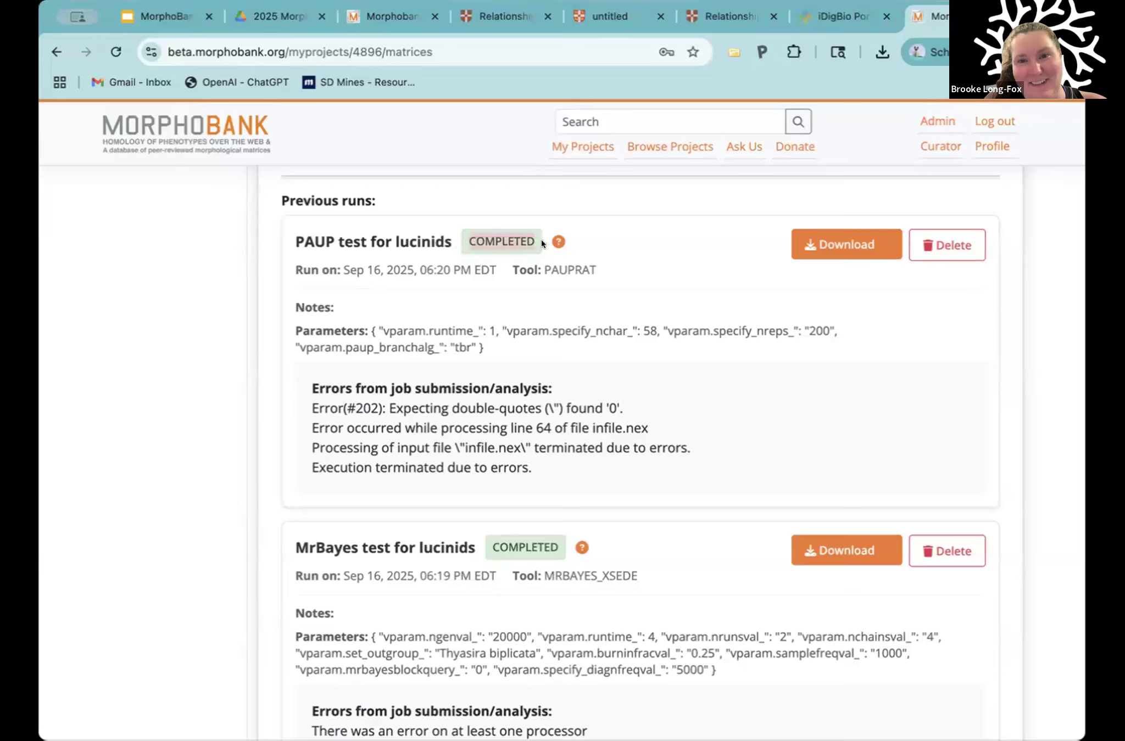
click(574, 262)
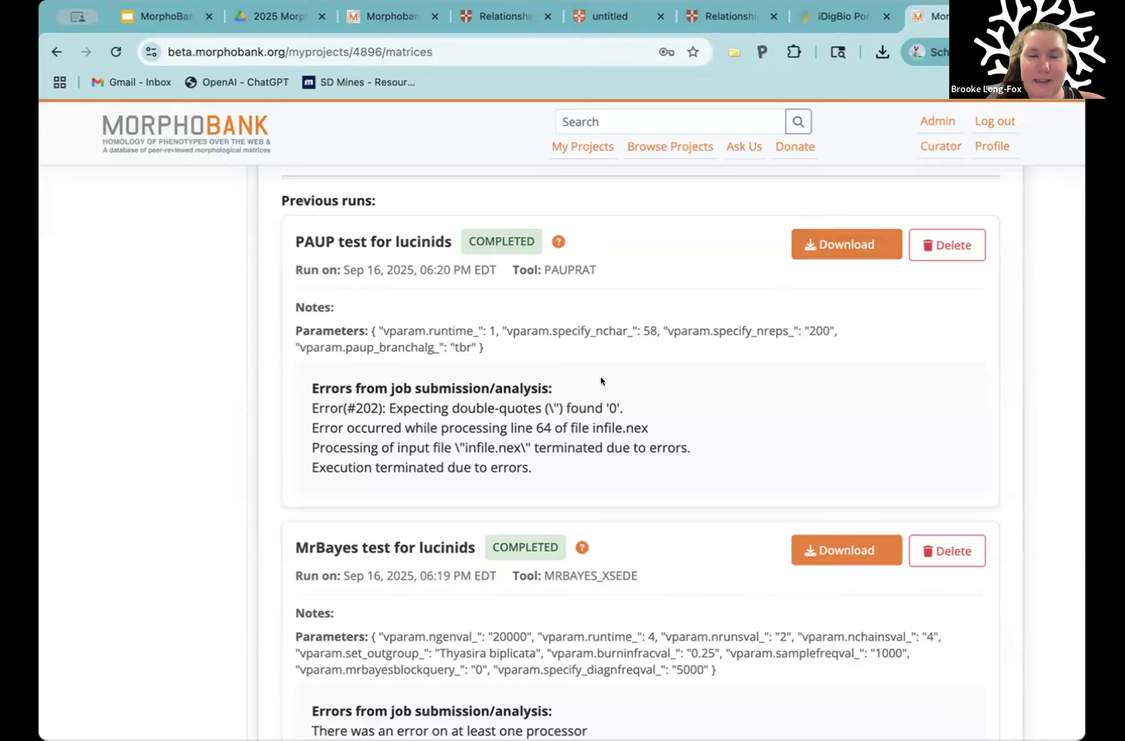
Step: Select Mr Bayes as the tree-building tool for the TNT upload matrix 30458 and review its run parameters
scroll(600, 377, down, 1)
scroll(505, 351, up, 5)
scroll(441, 327, up, 9)
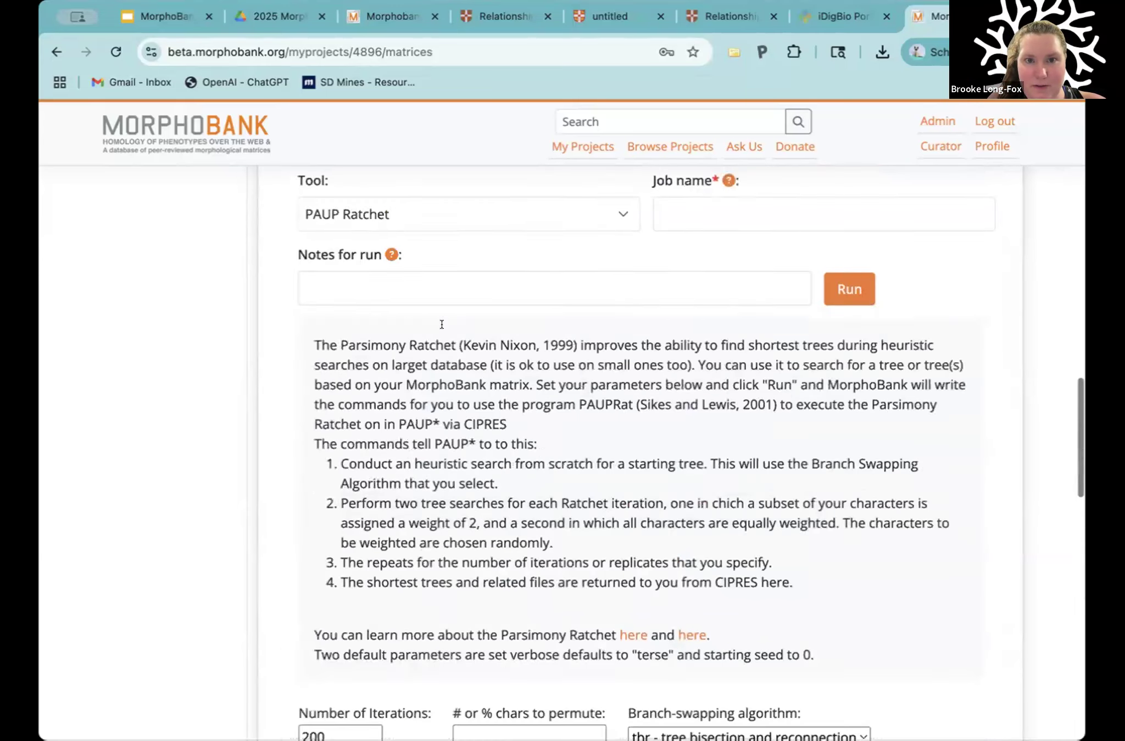
scroll(531, 356, up, 1)
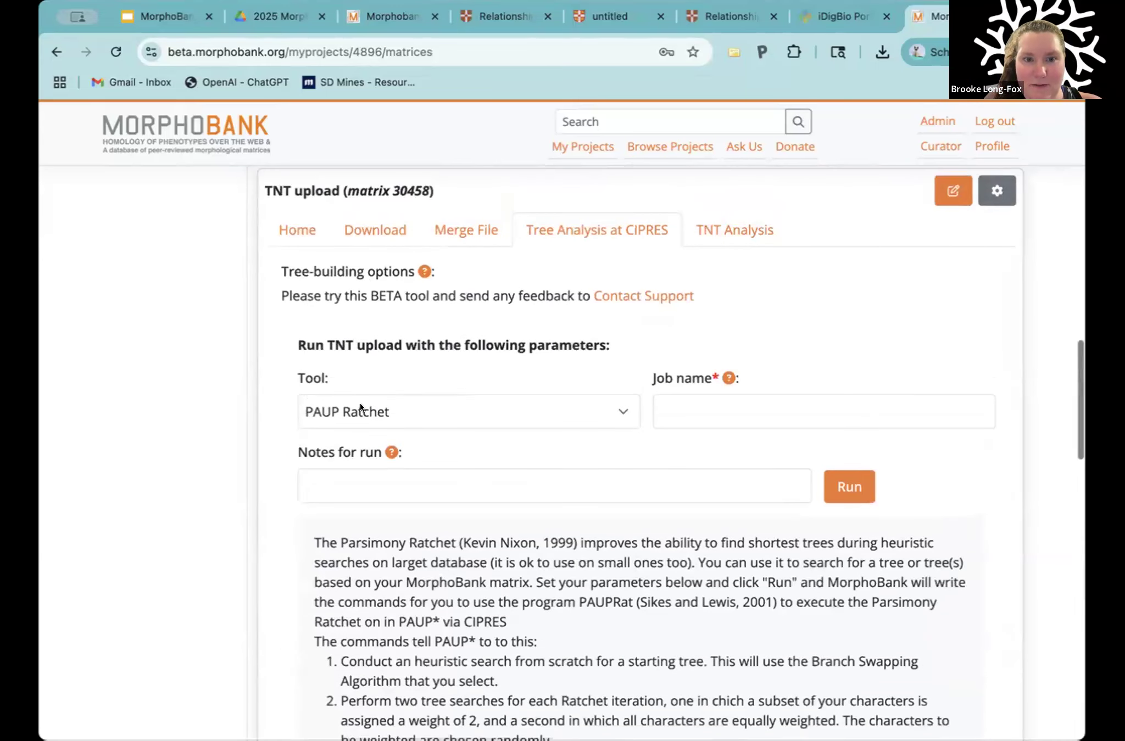
click(620, 413)
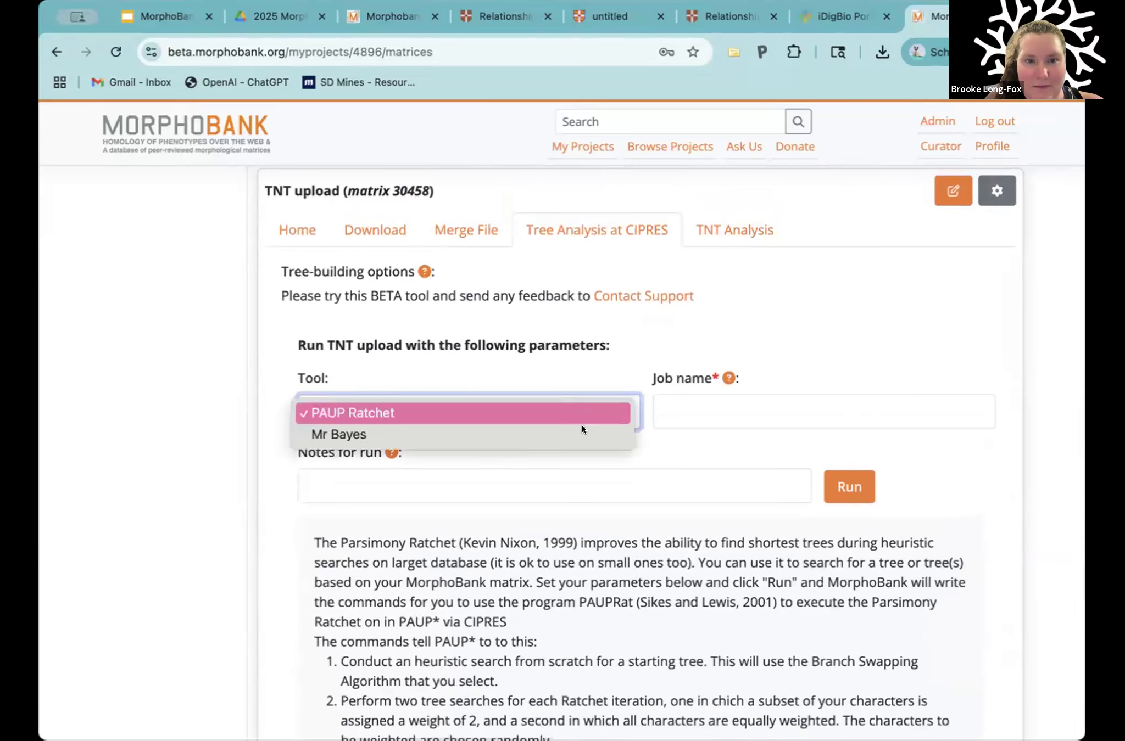
click(517, 435)
scroll(568, 450, down, 2)
scroll(568, 450, down, 3)
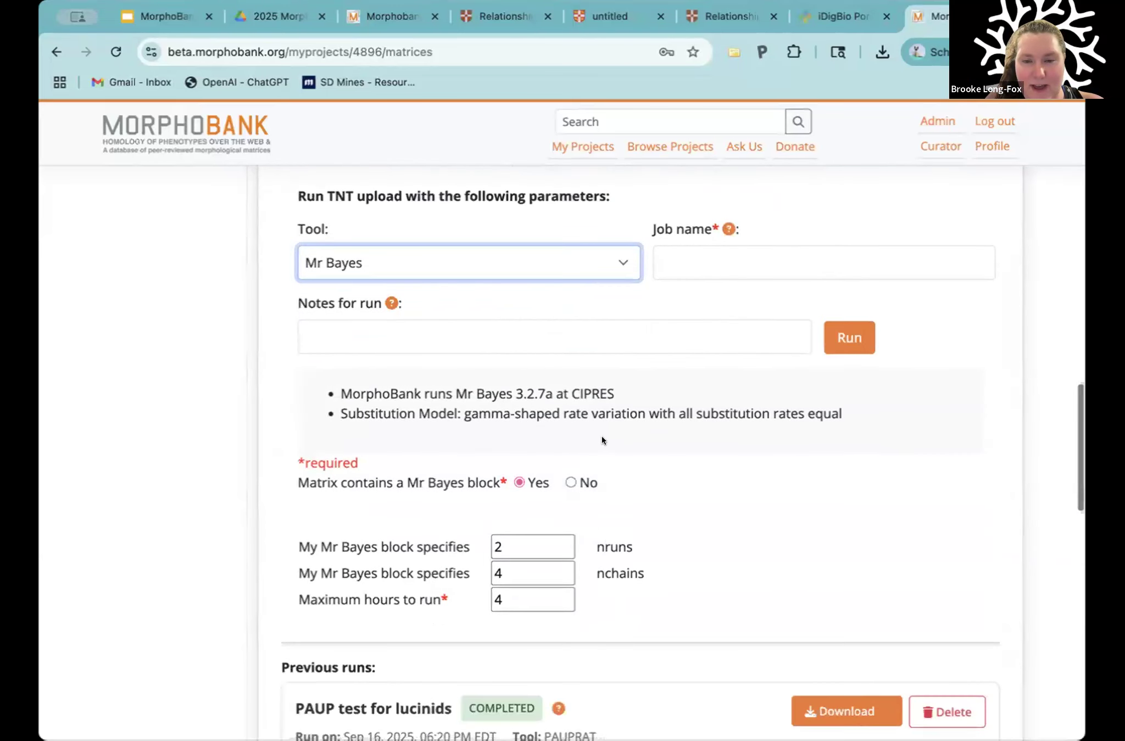
scroll(612, 430, down, 3)
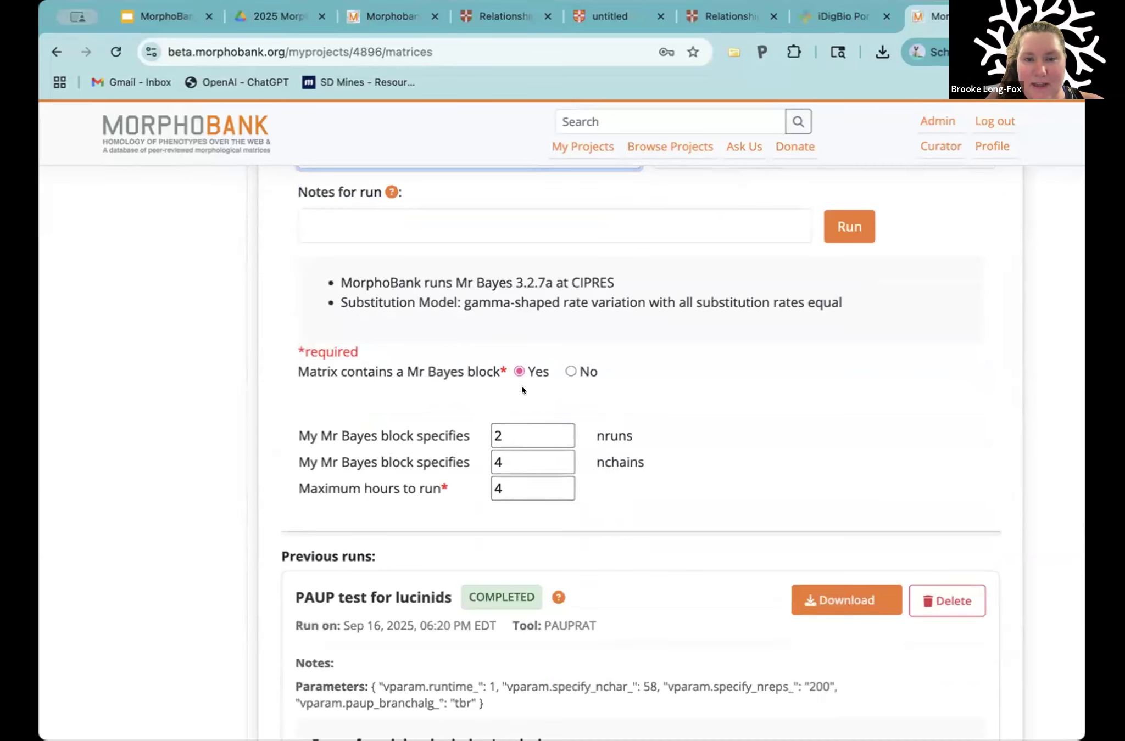
scroll(521, 388, down, 2)
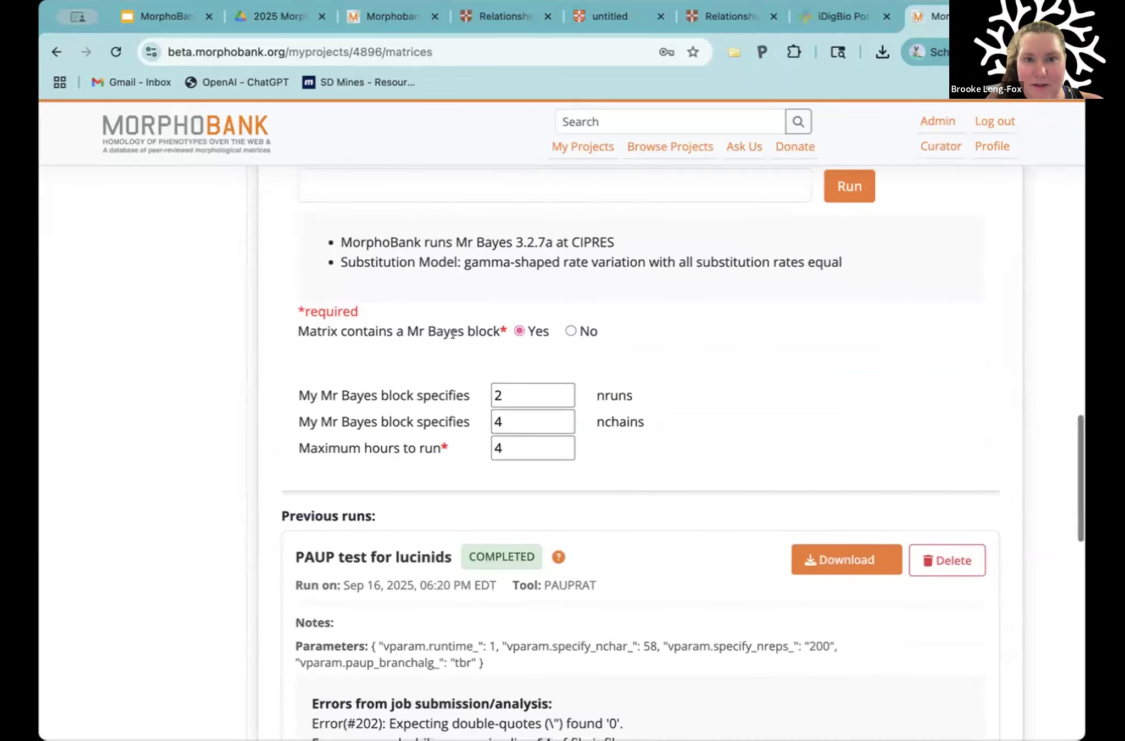
Step: Mark the matrix as not containing a Mr Bayes block and highlight the default block text in the entry area
click(572, 331)
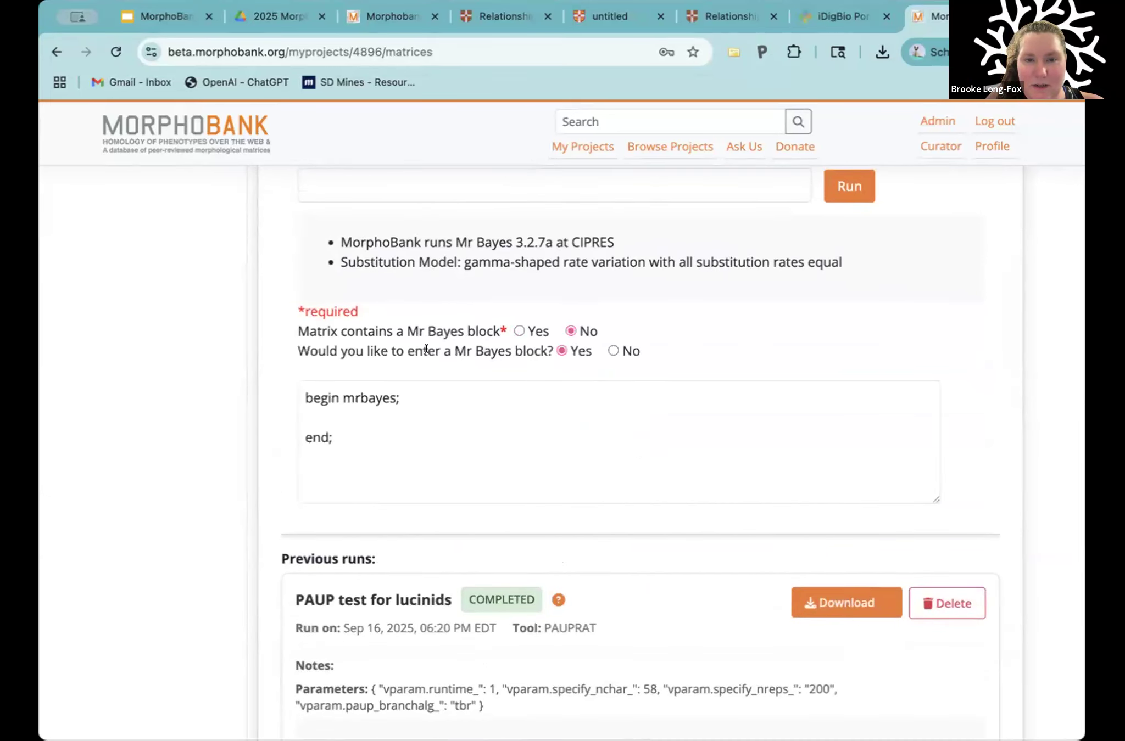
drag(547, 350, 429, 349)
click(505, 430)
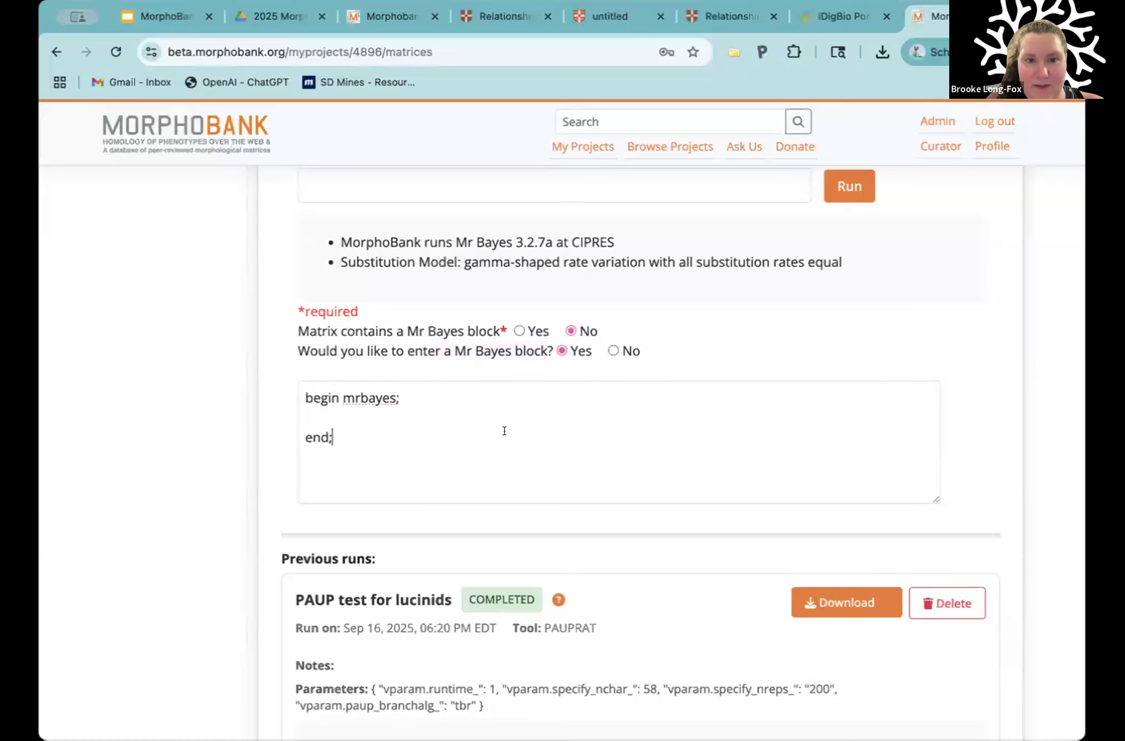
scroll(385, 428, down, 1)
drag(377, 427, 305, 366)
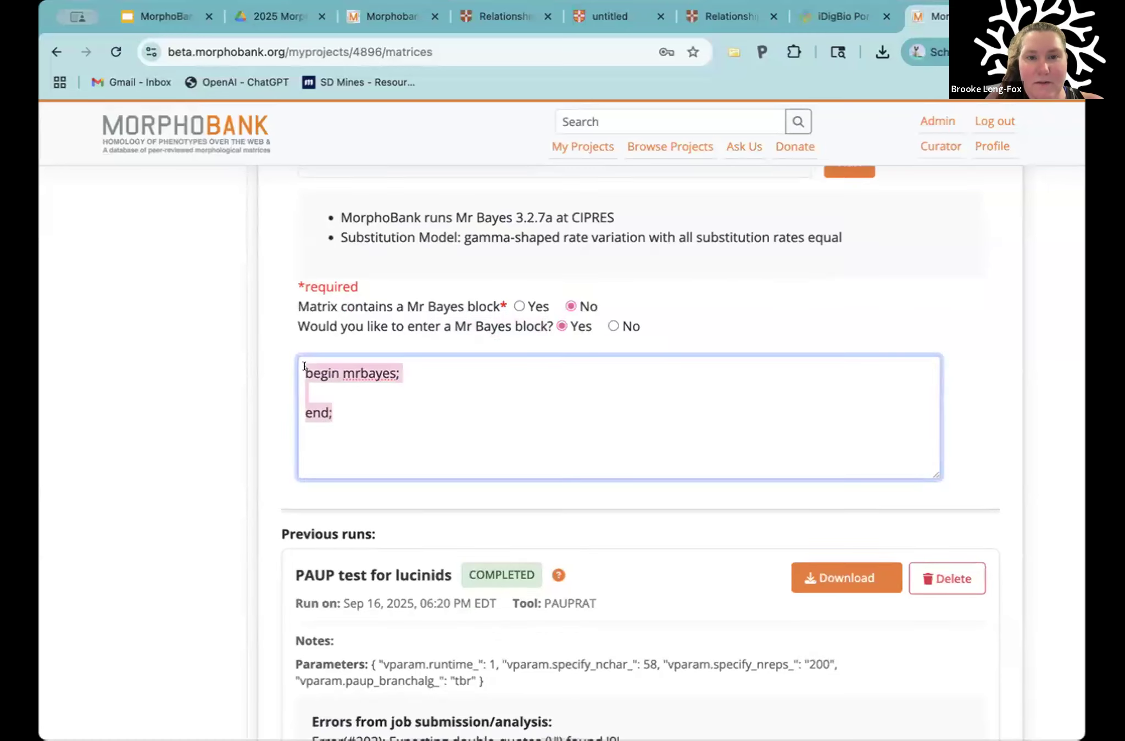
Step: Clear the block text highlight and review the Mr Bayes run form, including its substitution model, notes and job name fields
click(372, 407)
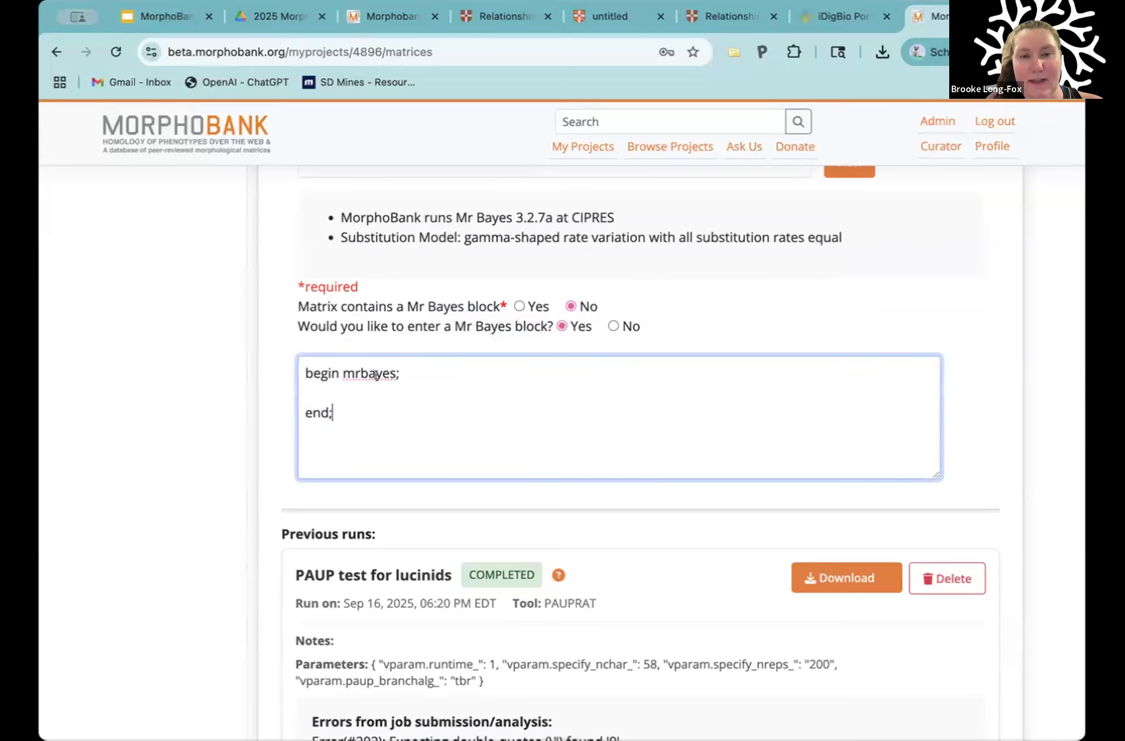
scroll(415, 322, up, 2)
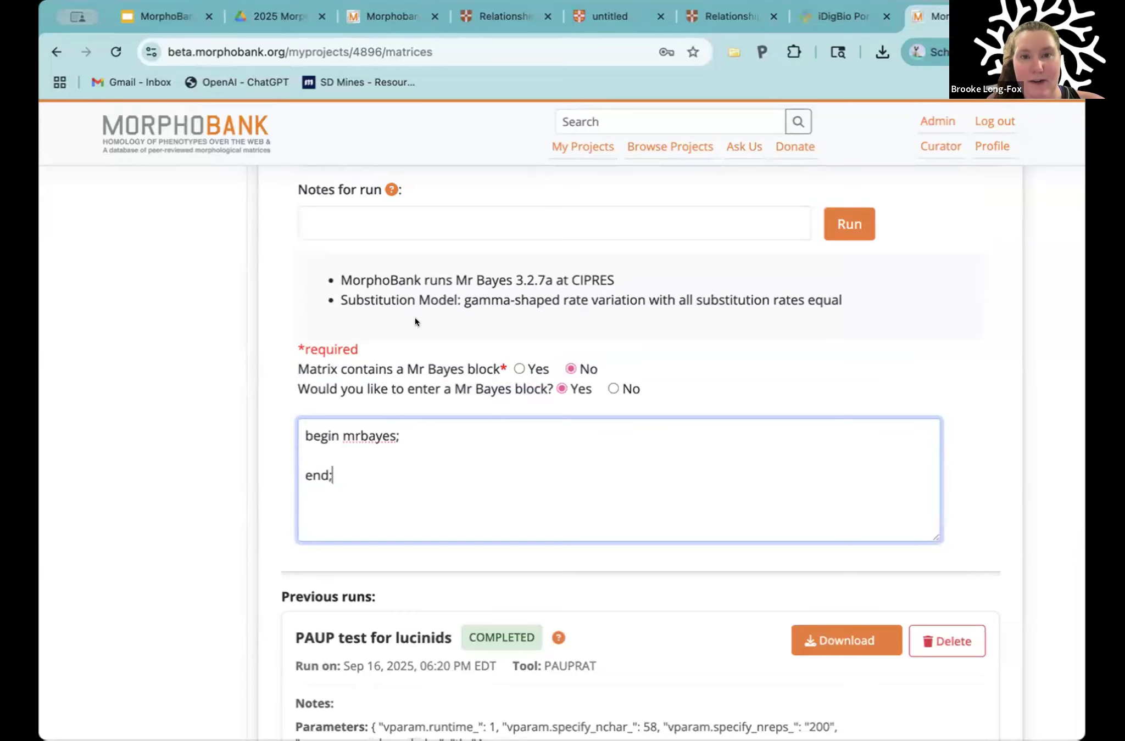
scroll(415, 321, up, 1)
scroll(414, 319, up, 2)
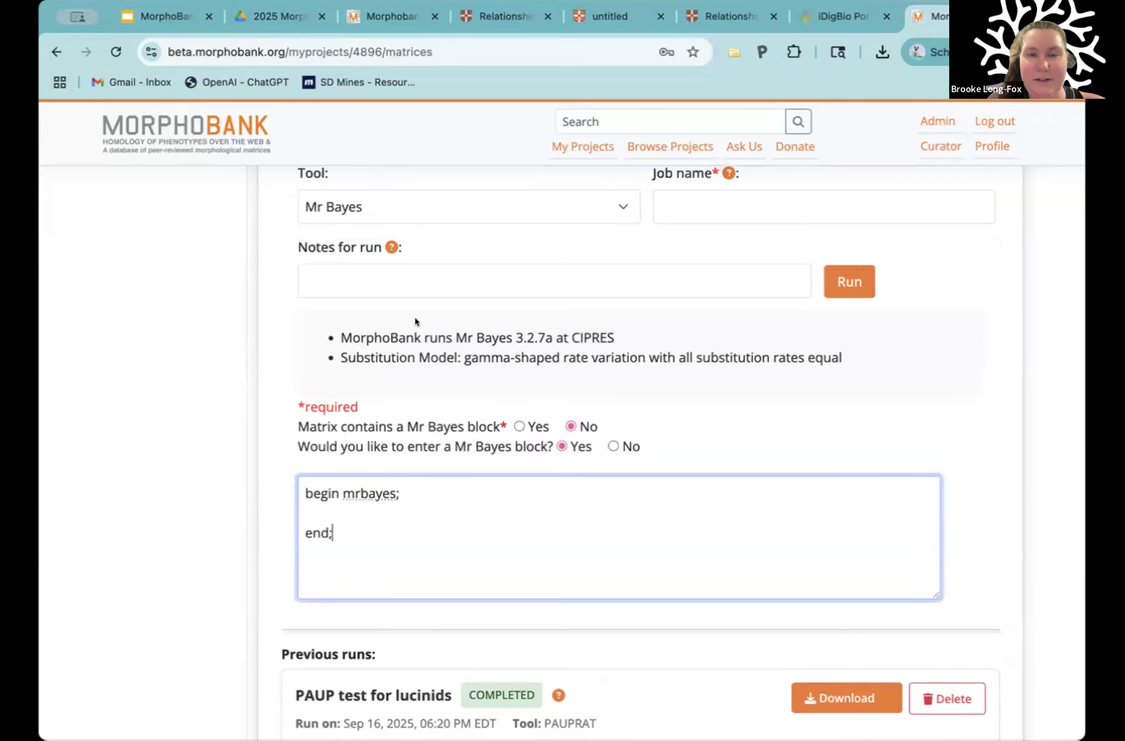
Step: Return to the matrices page of project 6047, look over its two matrices, and open the project's documents section
click(383, 17)
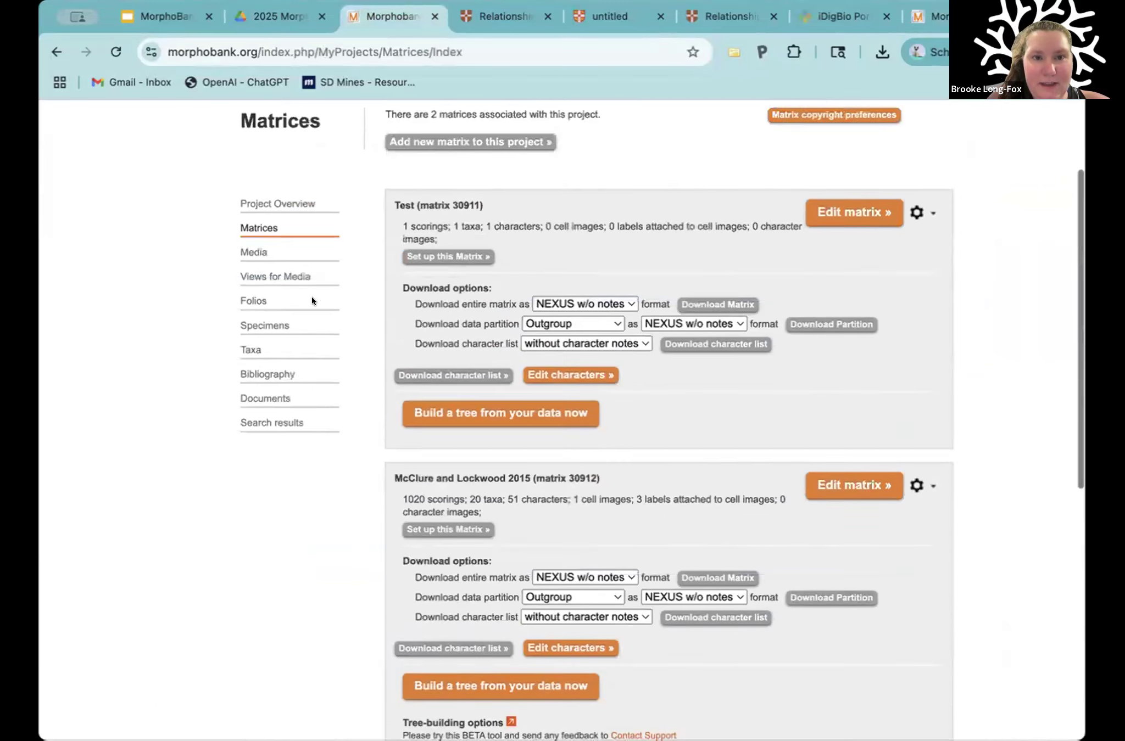
click(259, 330)
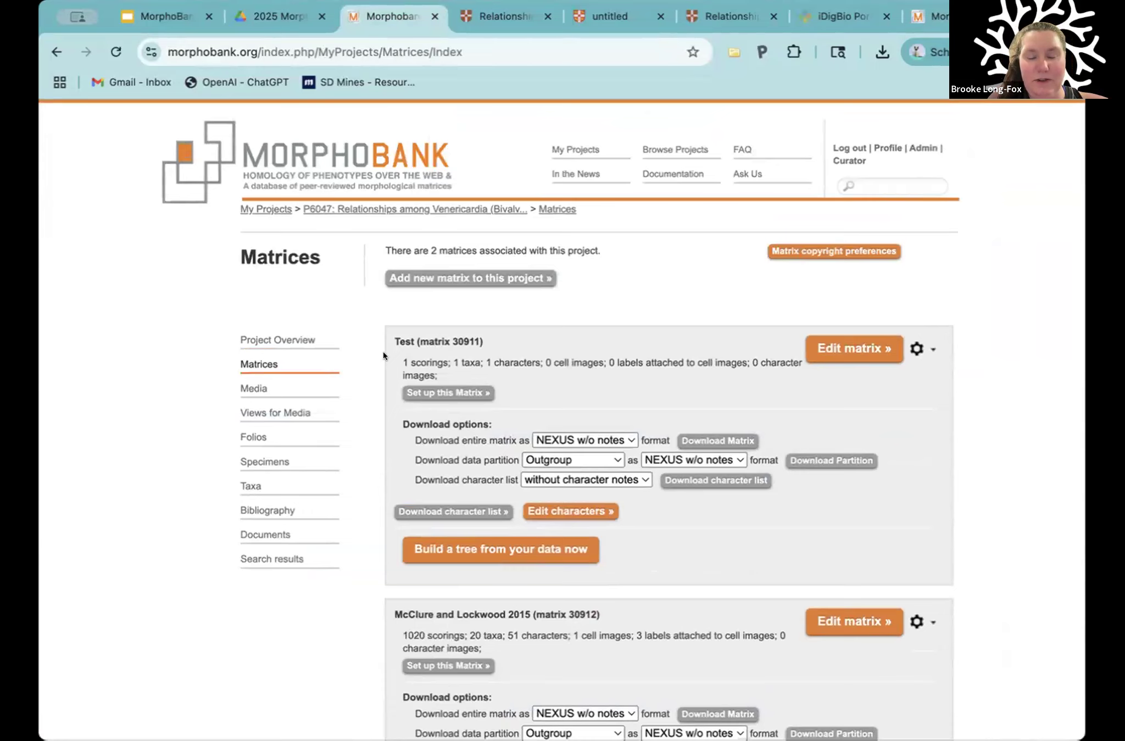
scroll(375, 415, down, 3)
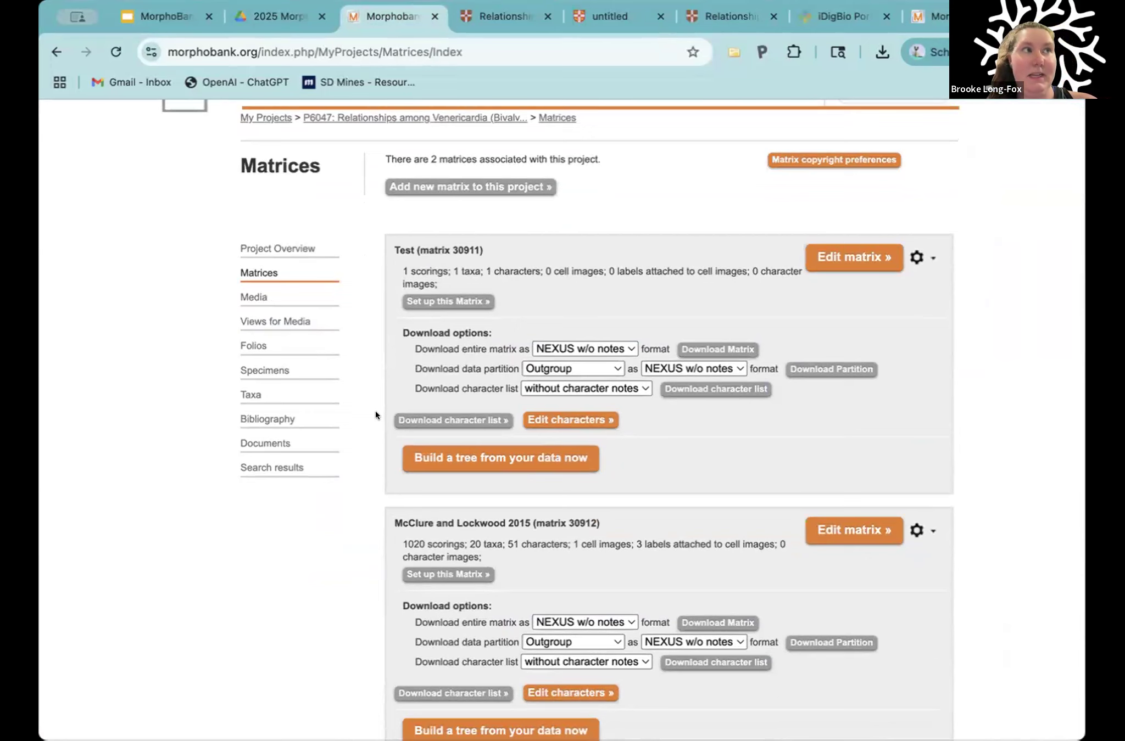
click(263, 439)
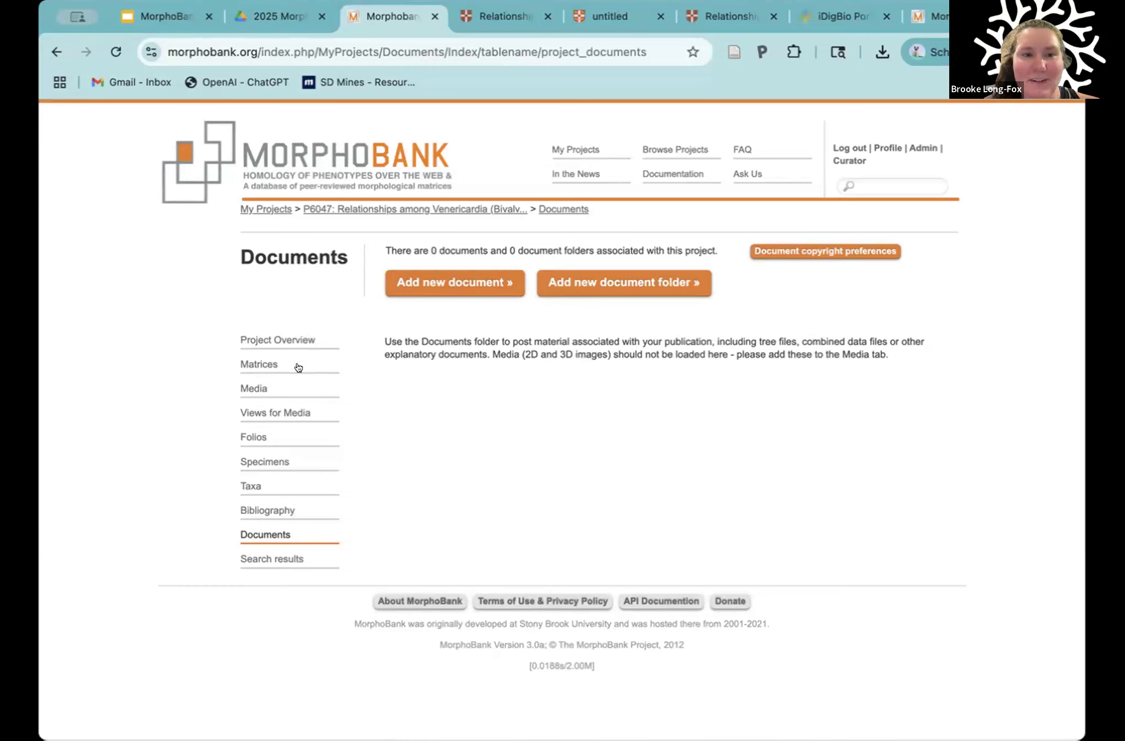
Step: Review the overview of project 6047 and open its member management page
click(277, 341)
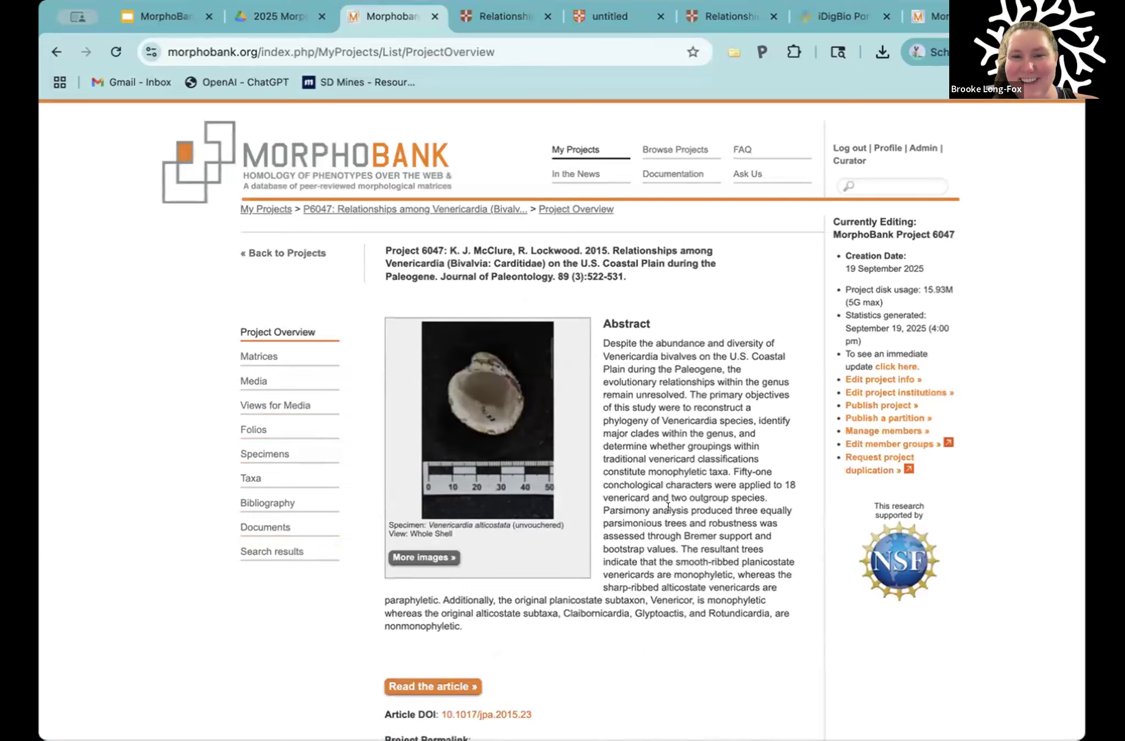
scroll(667, 506, down, 4)
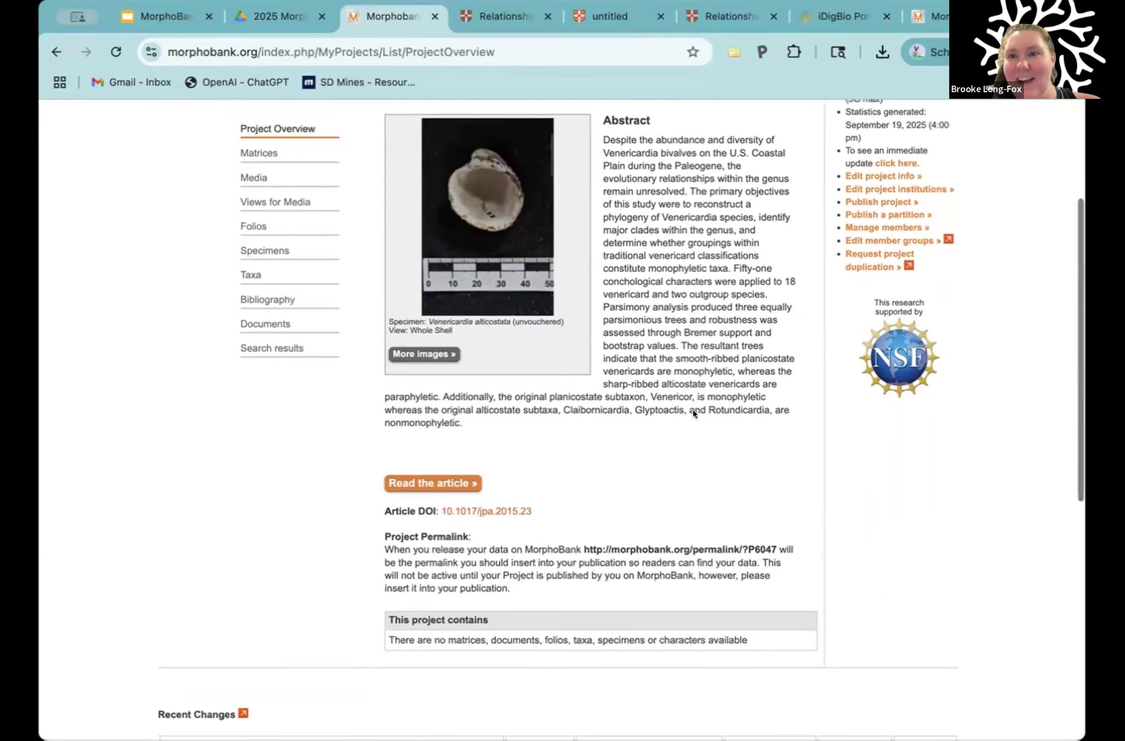
scroll(714, 285, up, 1)
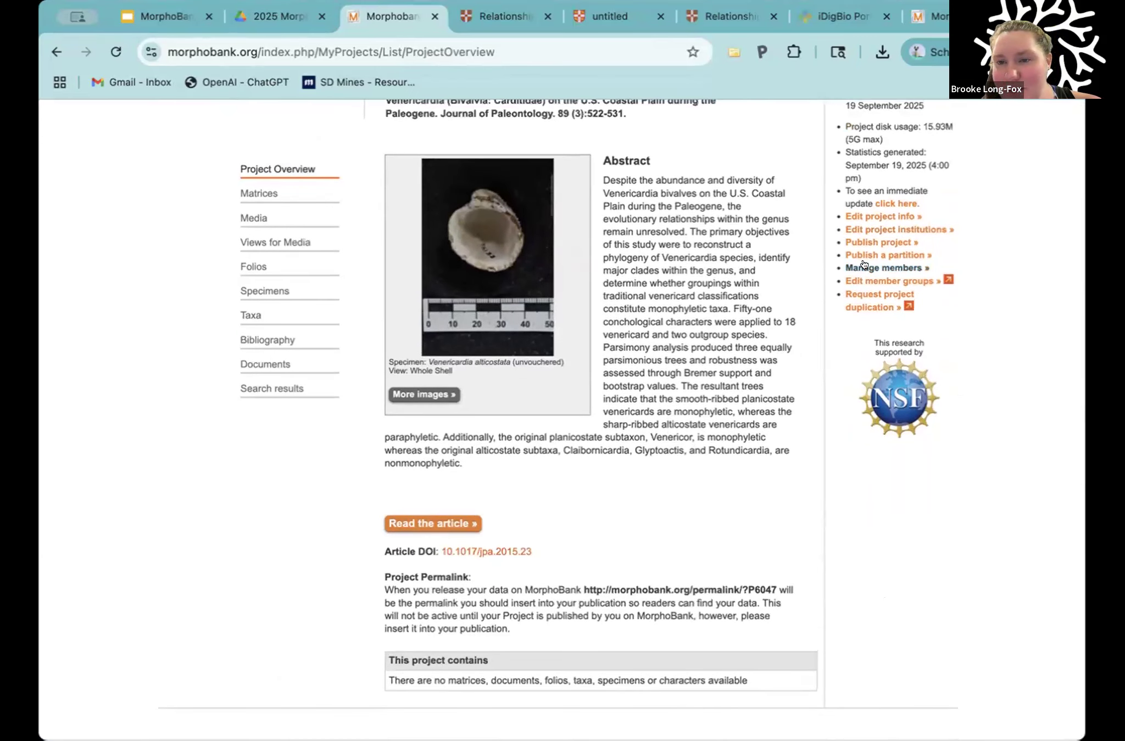
click(846, 266)
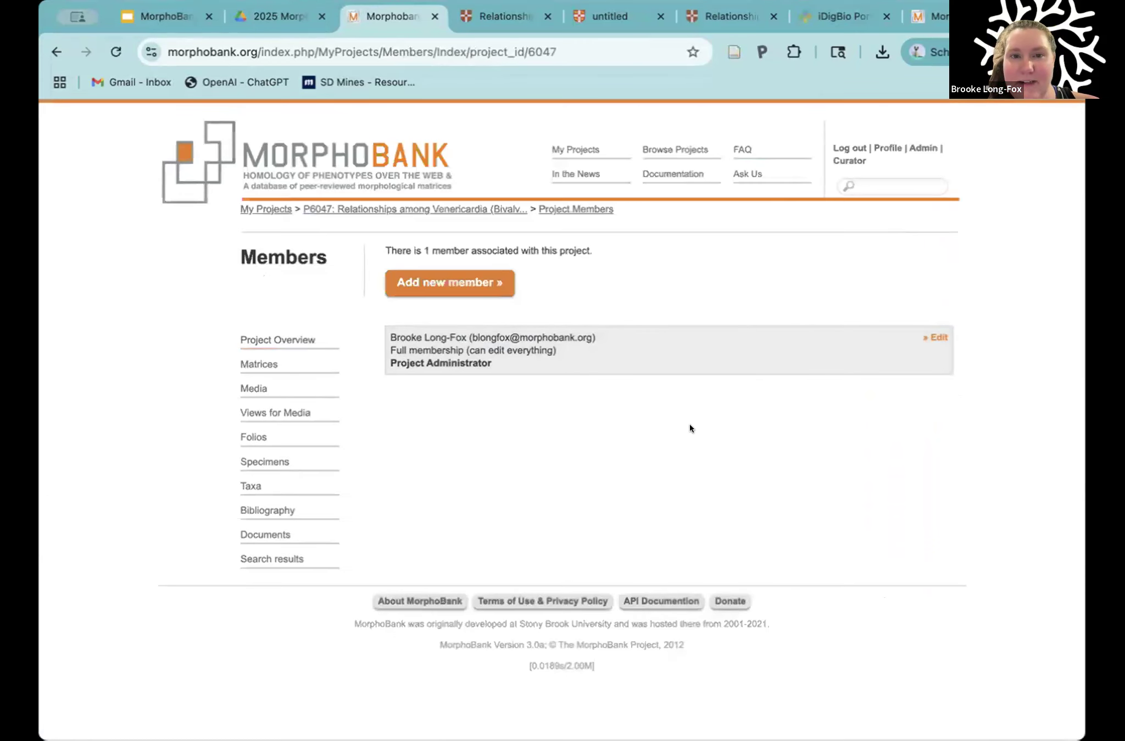
Step: Start adding a new project member and look them up by their e-mail address
click(464, 283)
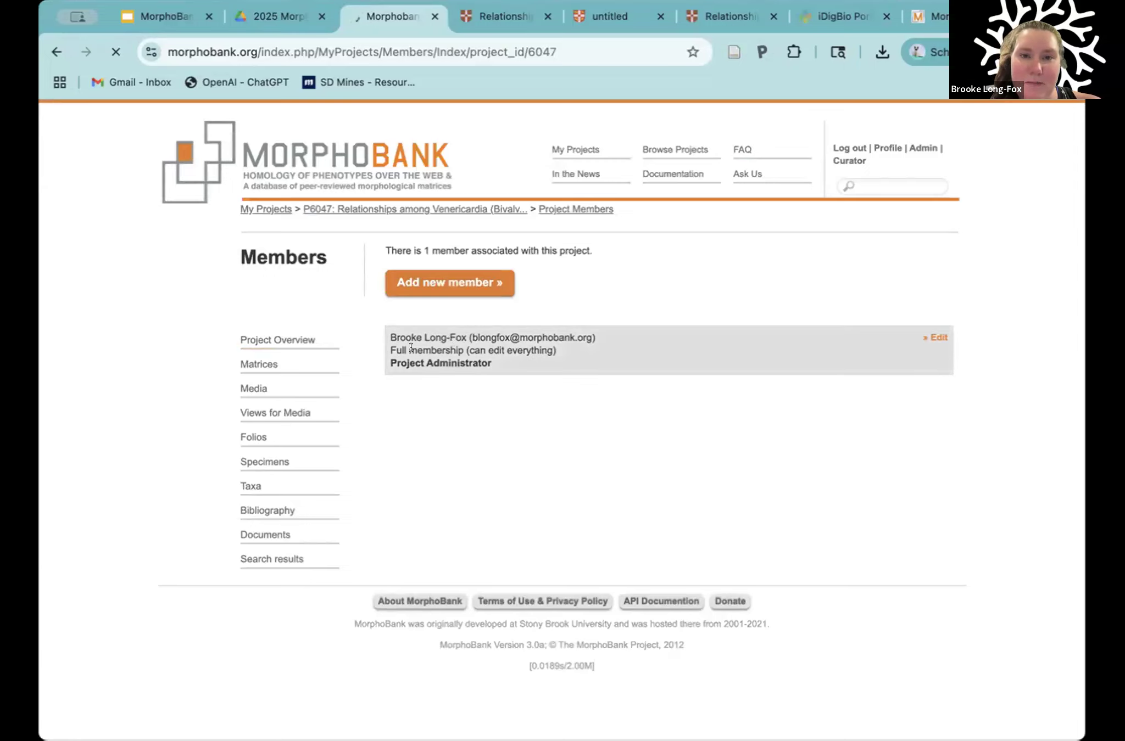
click(454, 350)
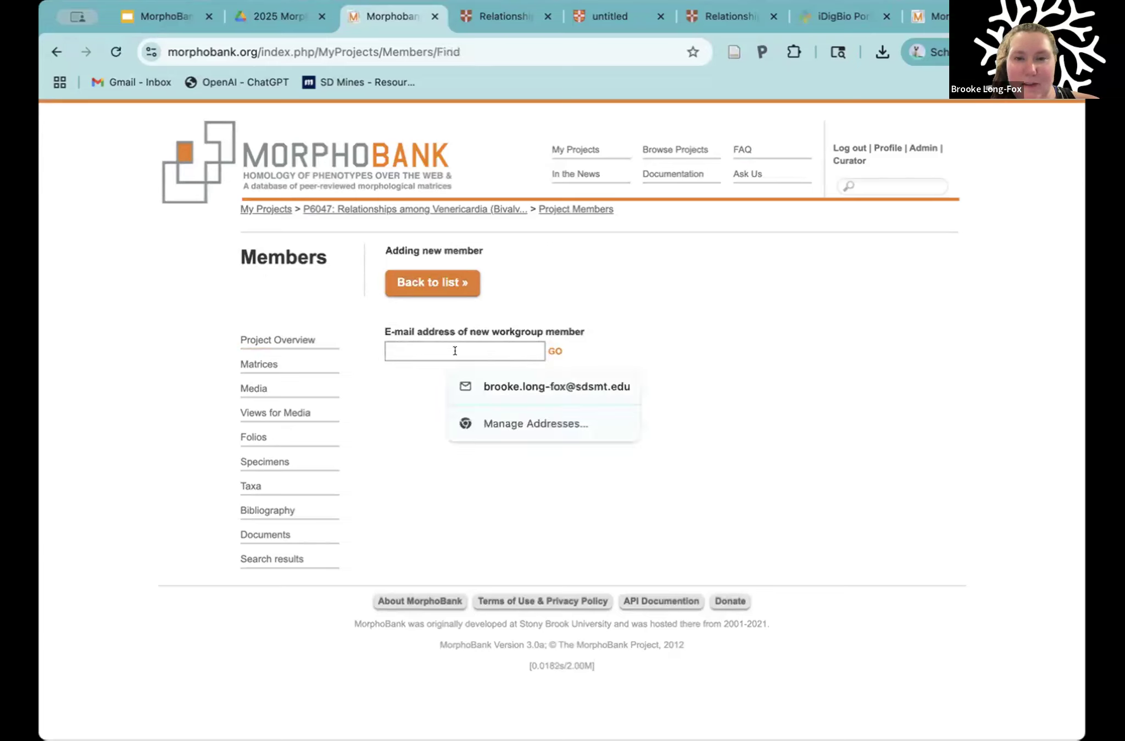
click(516, 387)
click(555, 351)
Step: Examine the e-mail lookup notice and the first name, last name and message fields of the new member invitation
click(439, 388)
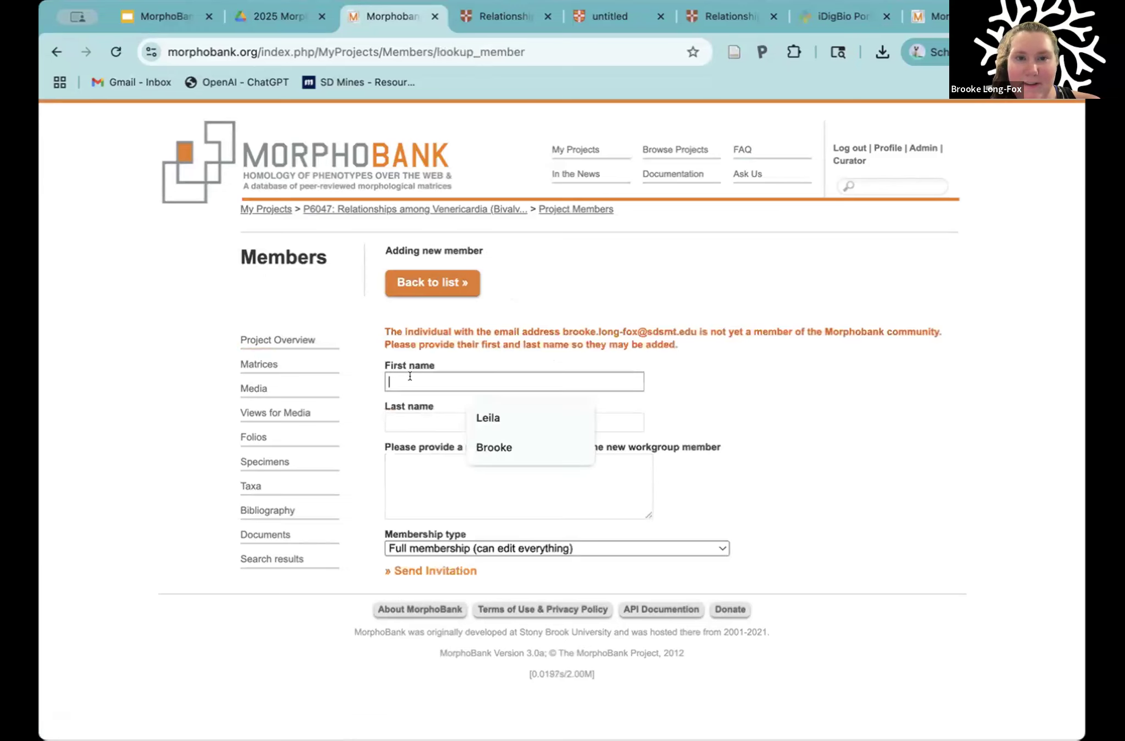
click(563, 326)
drag(563, 326, 692, 324)
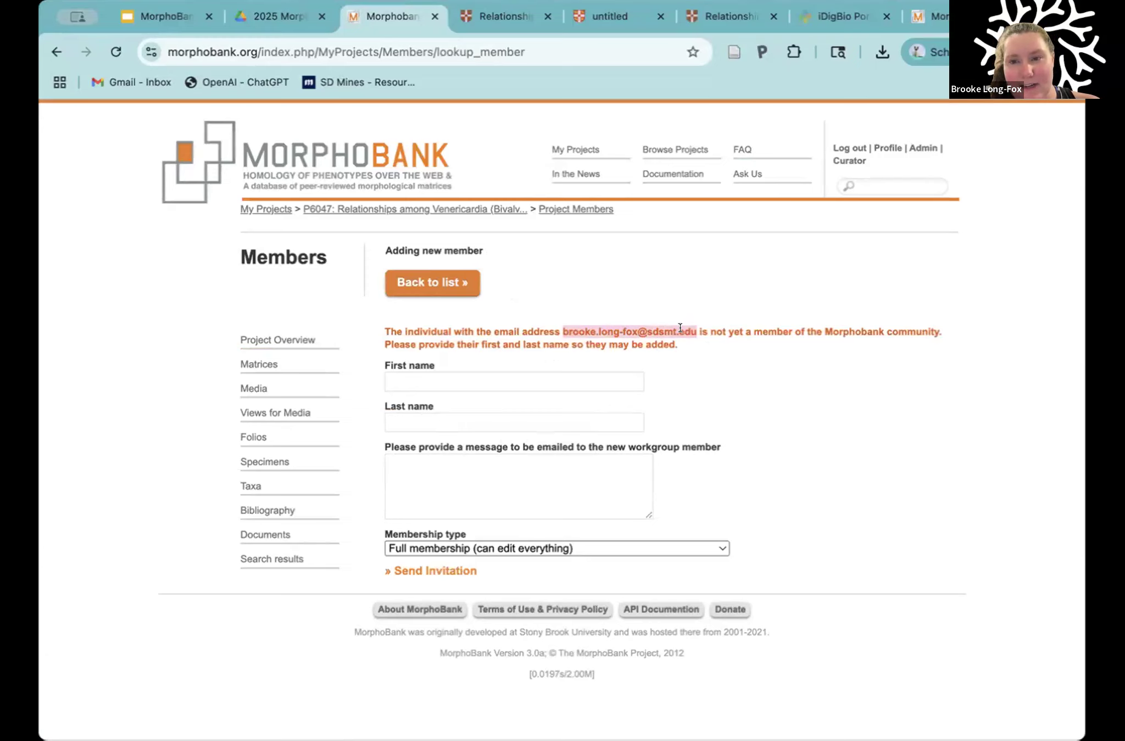
click(713, 326)
drag(713, 325, 938, 324)
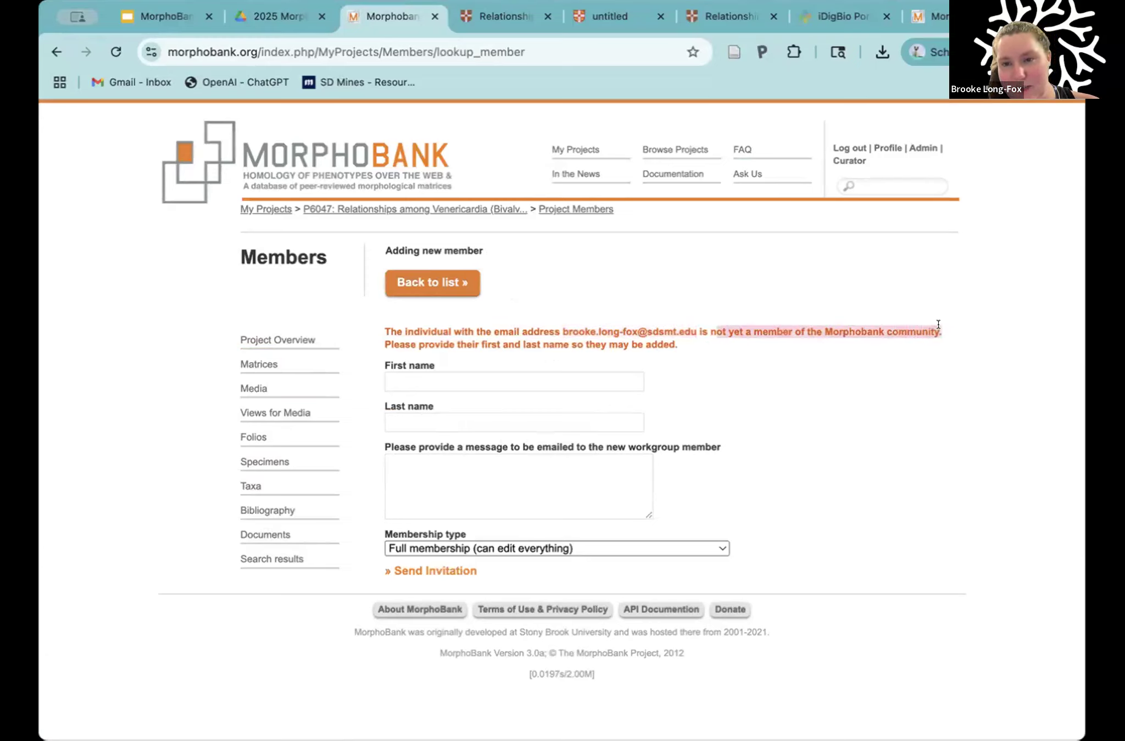
click(620, 351)
click(530, 379)
click(412, 417)
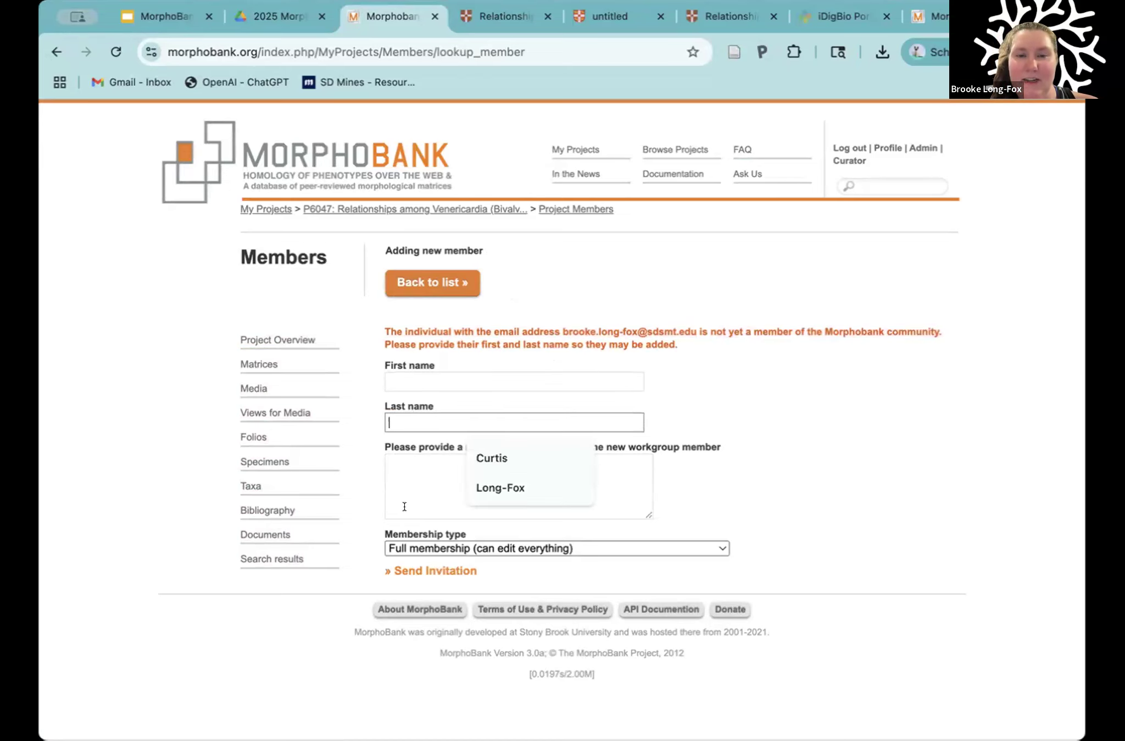
click(396, 484)
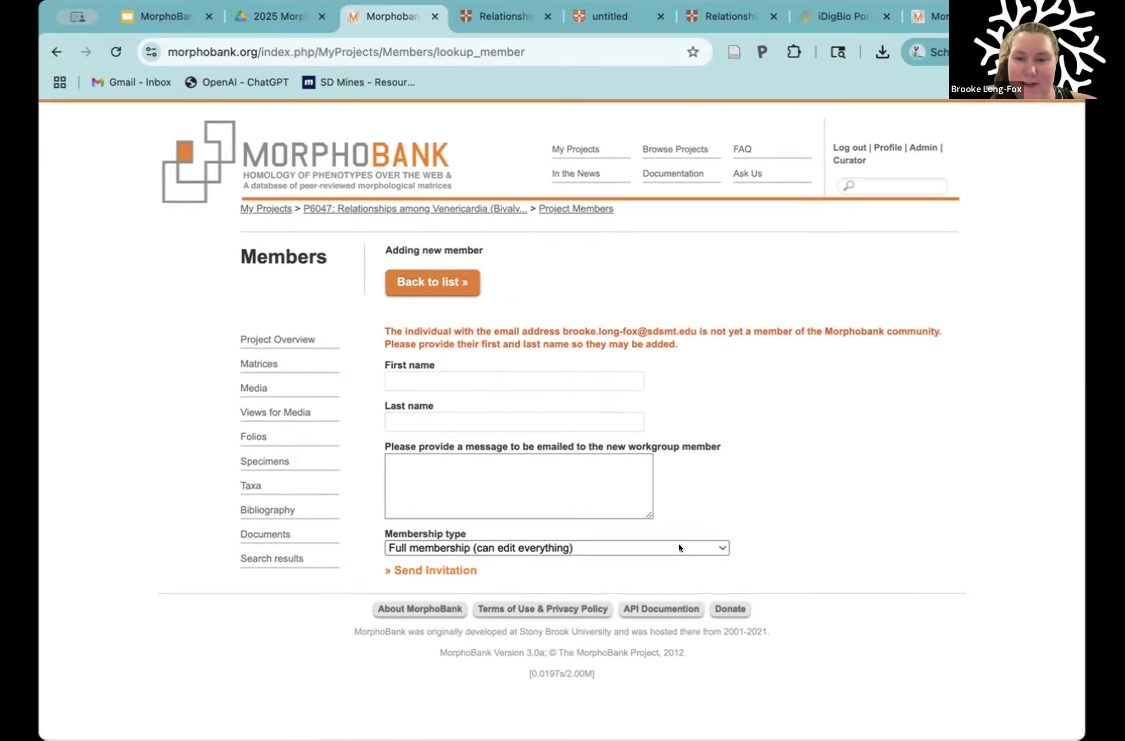
Step: Examine the membership types available for the new member and go over the invitation's e-mail, name and message fields again
click(680, 547)
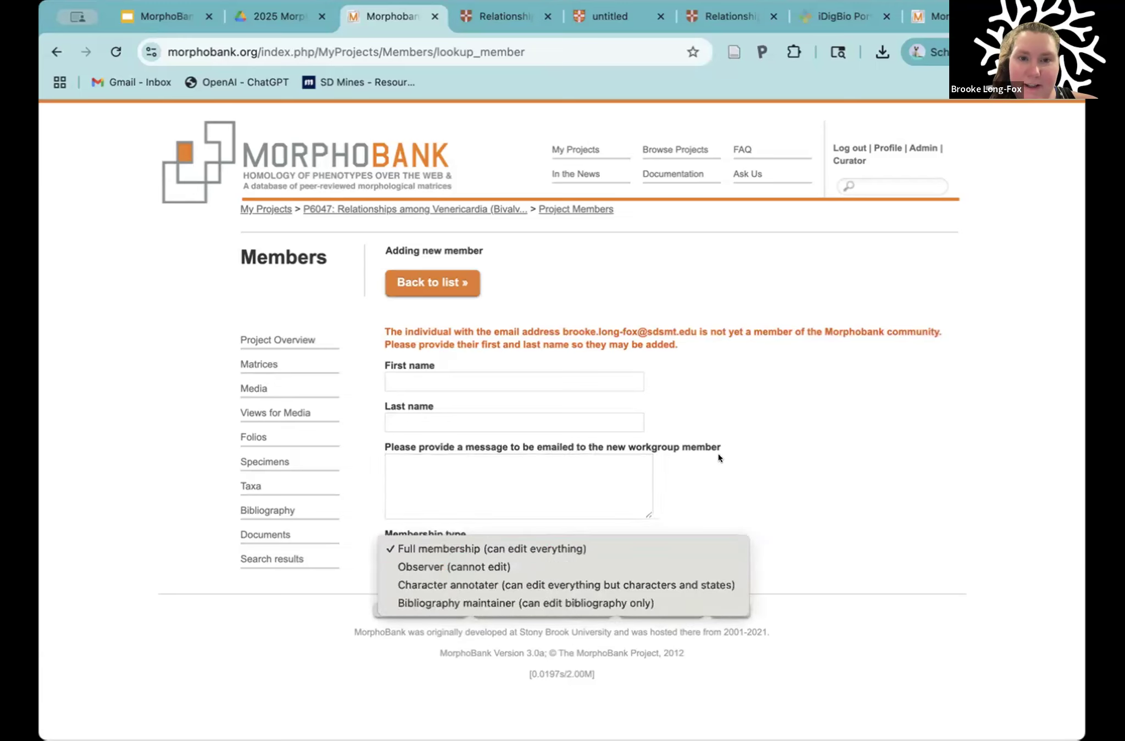
click(636, 325)
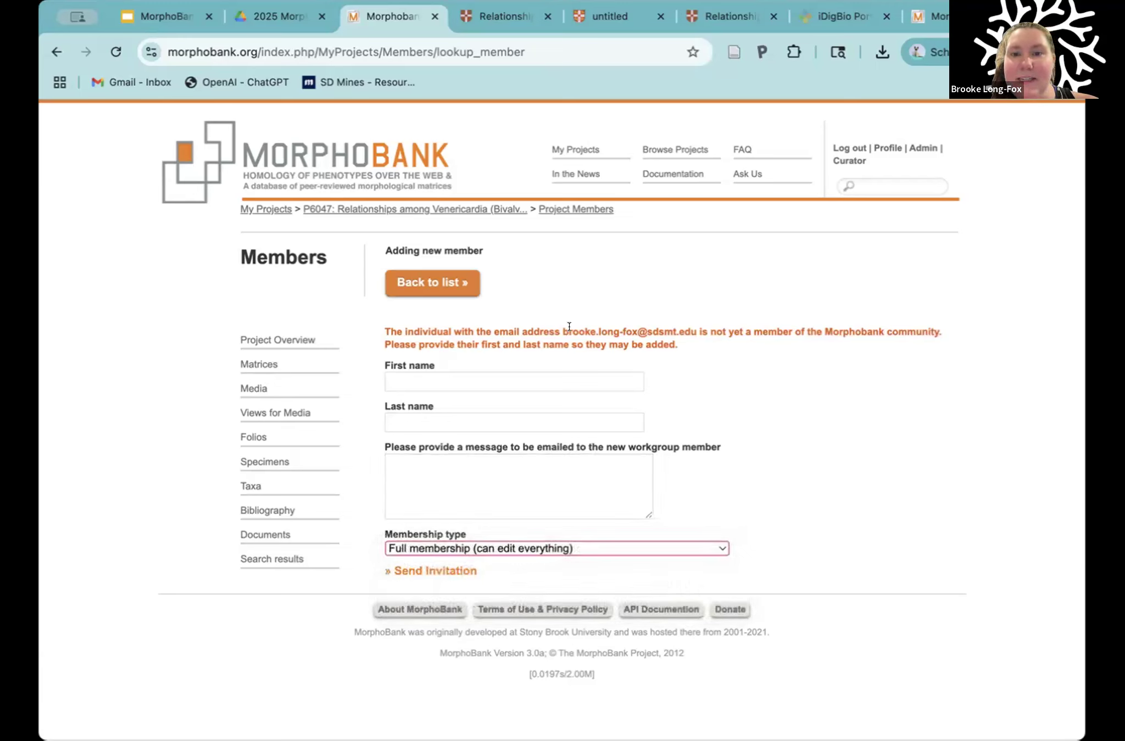
drag(561, 329, 685, 332)
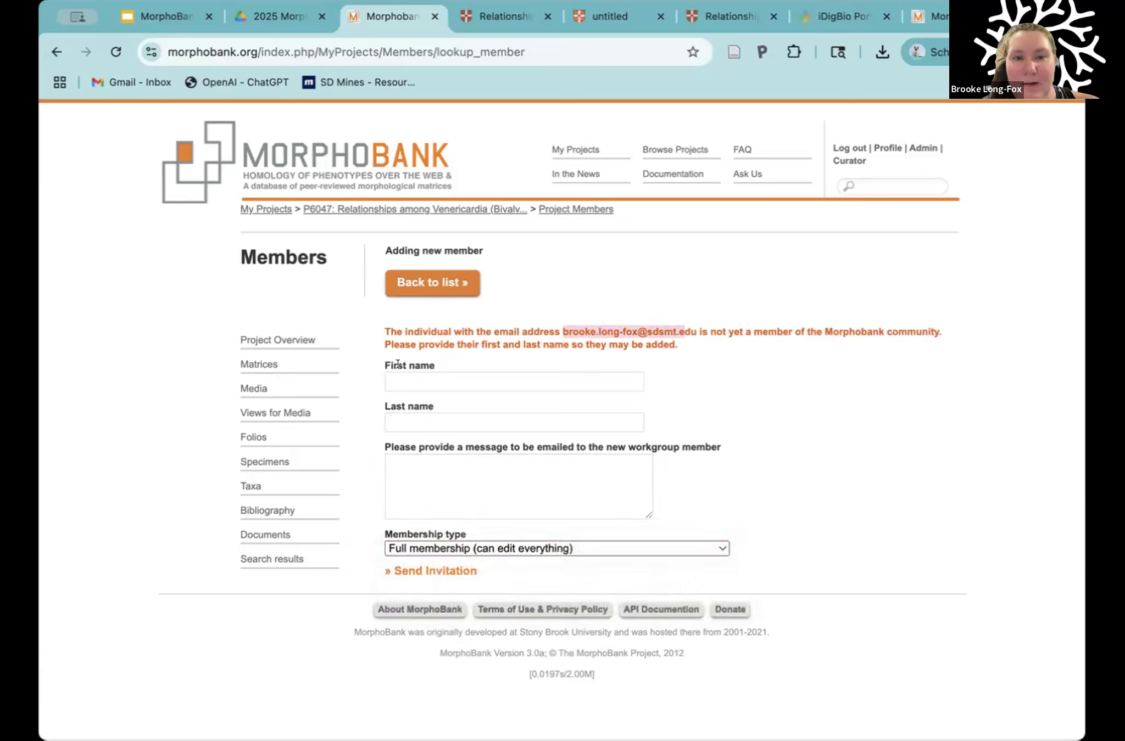
drag(397, 365, 431, 405)
click(469, 444)
click(428, 459)
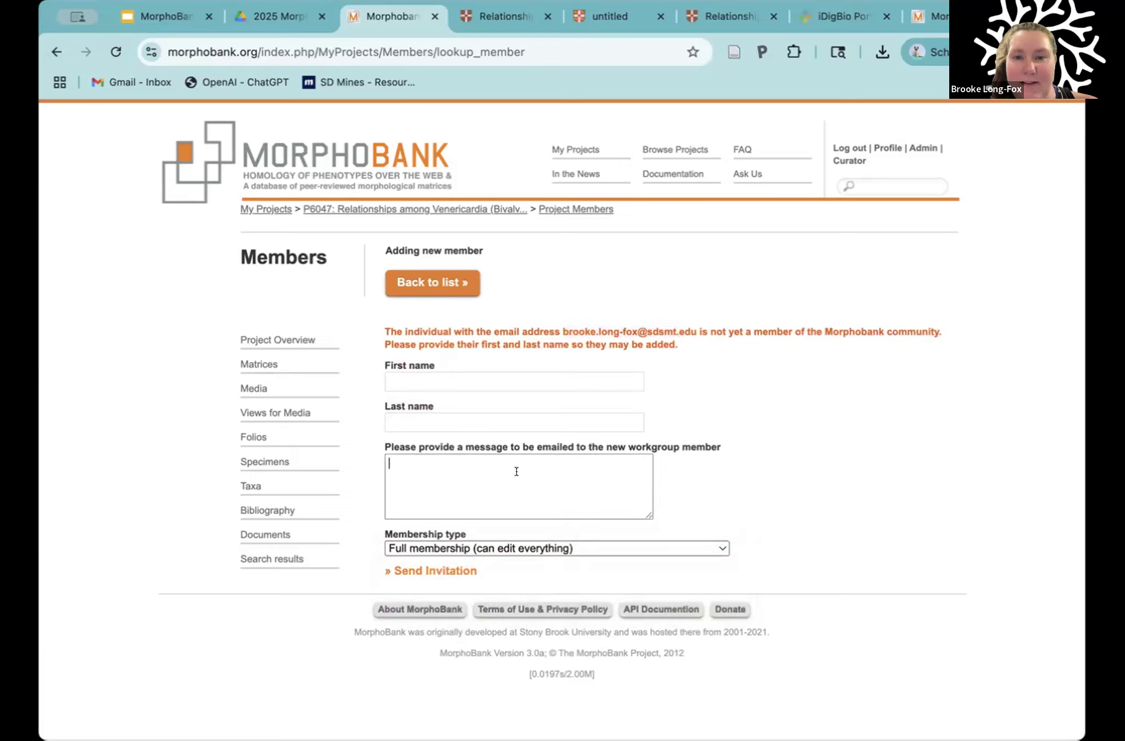
click(507, 544)
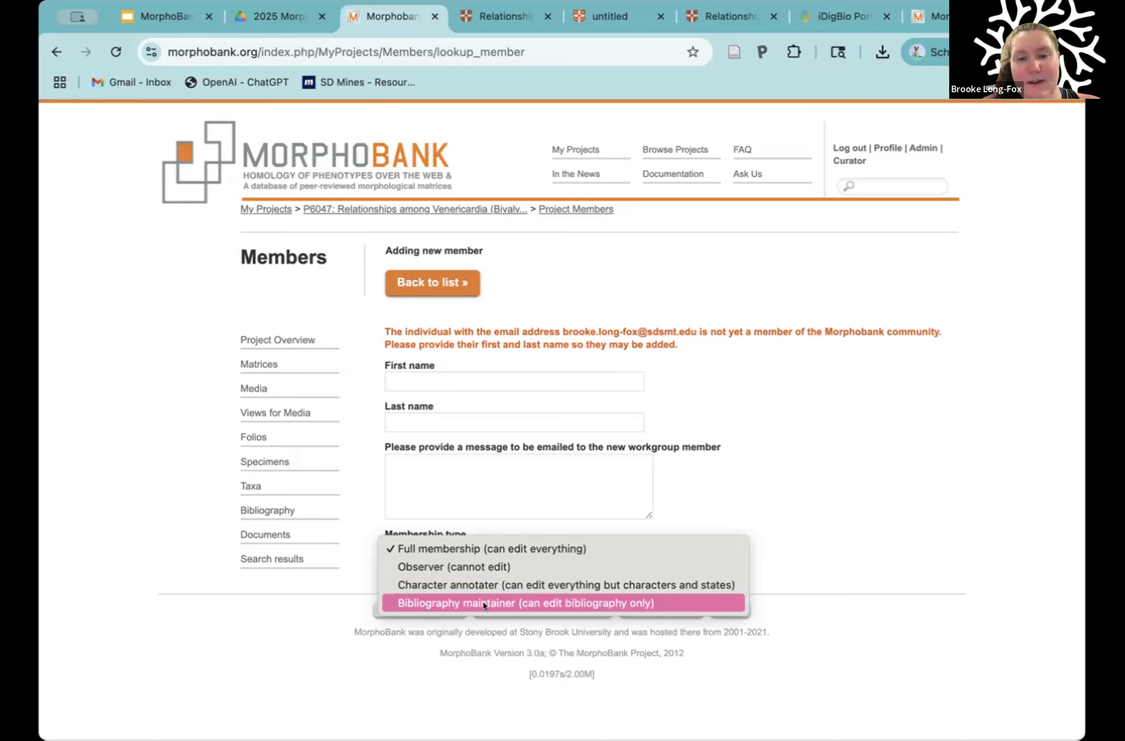
click(771, 494)
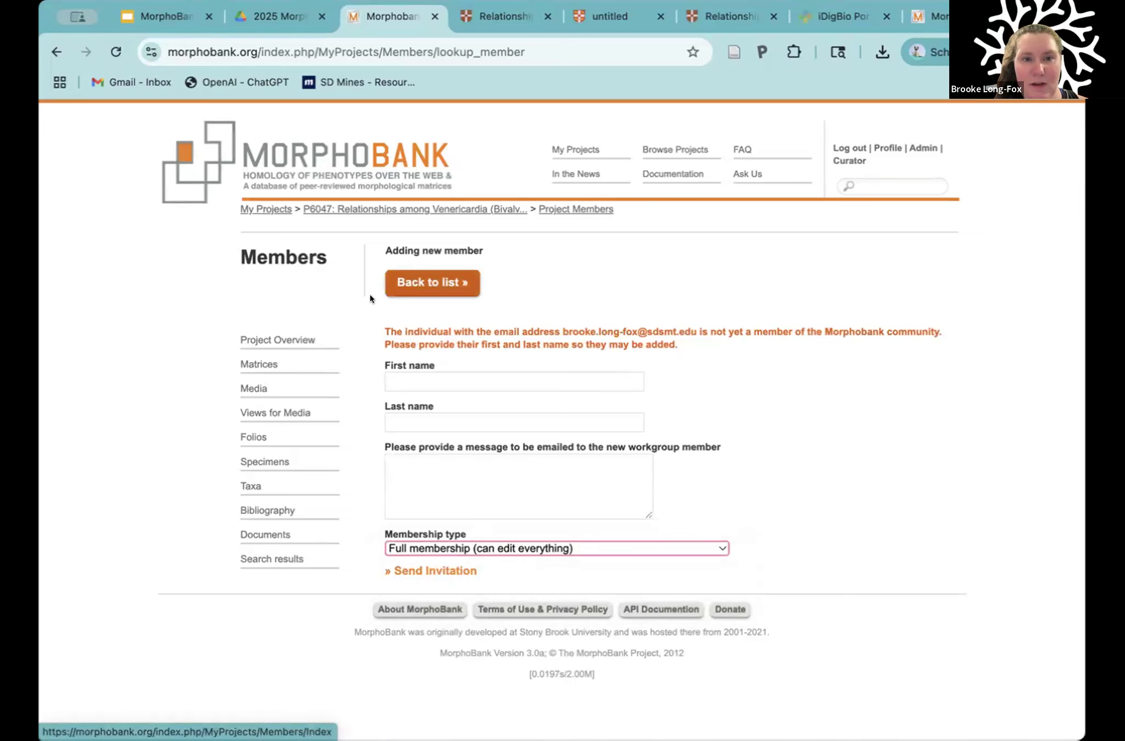
Step: Return to the project overview and review its management options, recent changes and member statistics
click(270, 342)
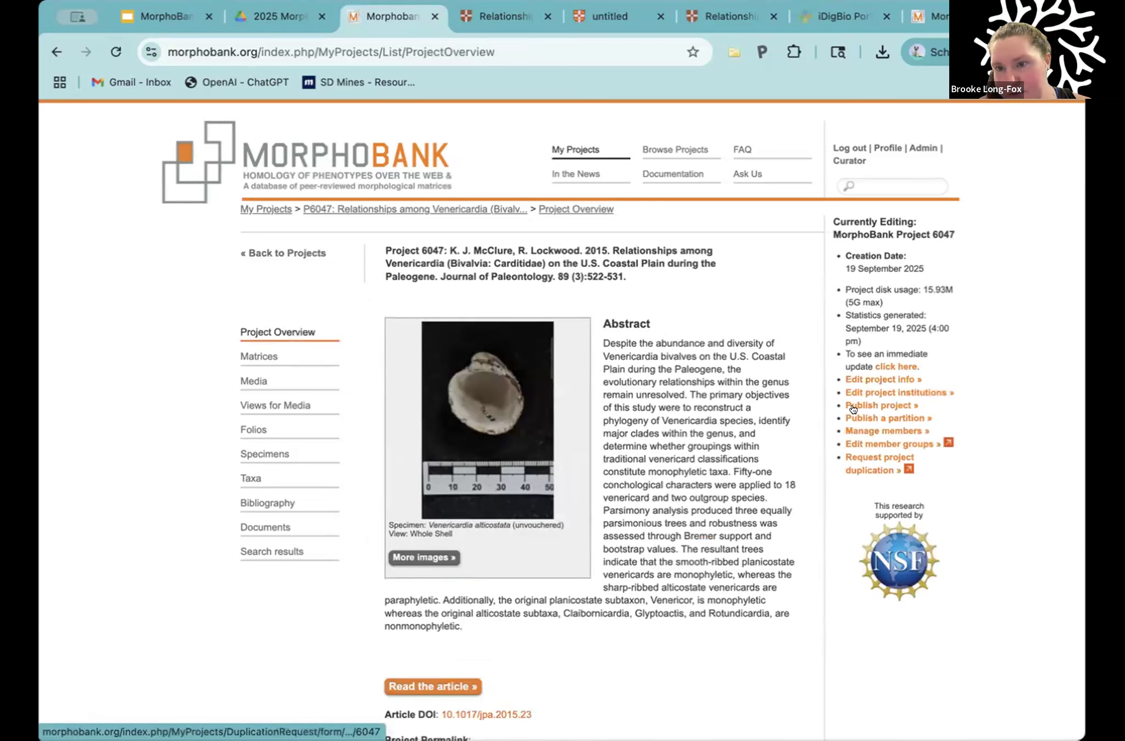
mouse_move(878, 459)
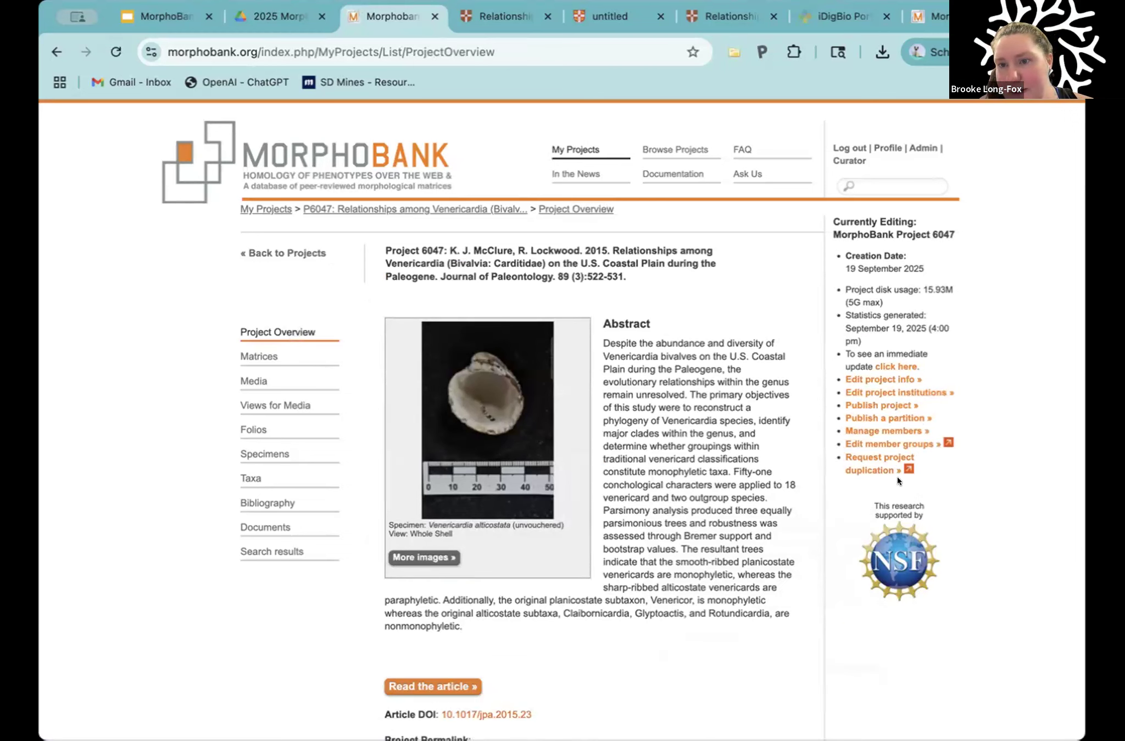
mouse_move(921, 448)
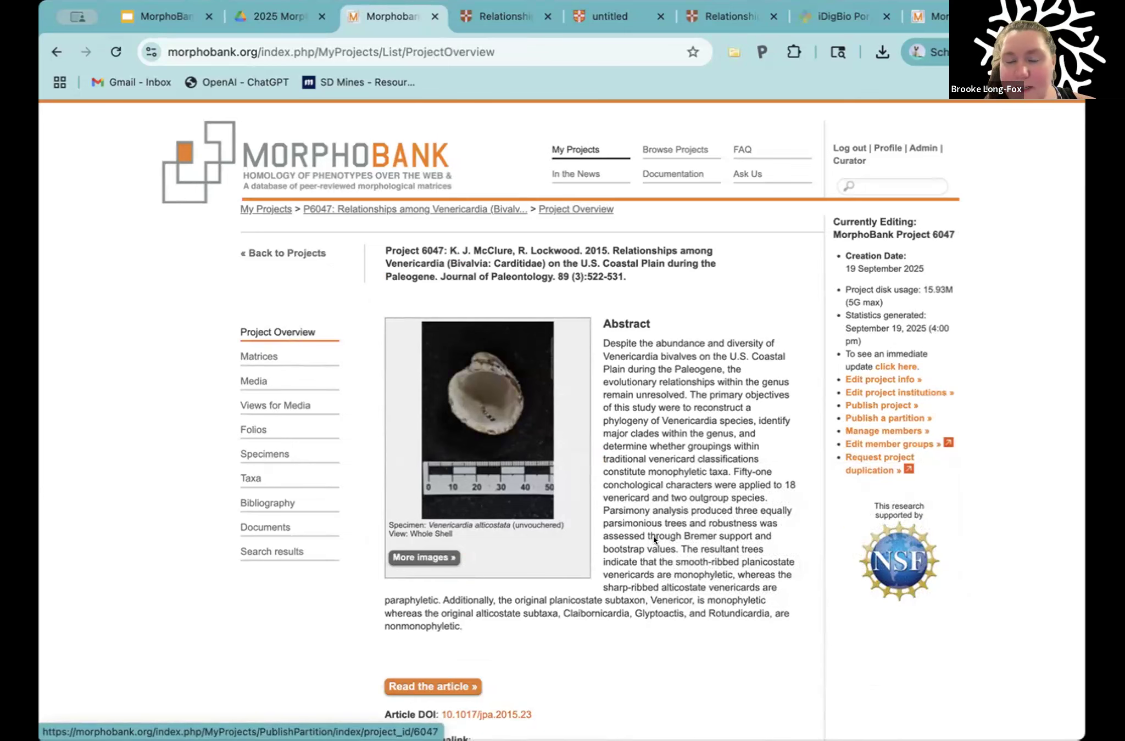
scroll(653, 538, down, 10)
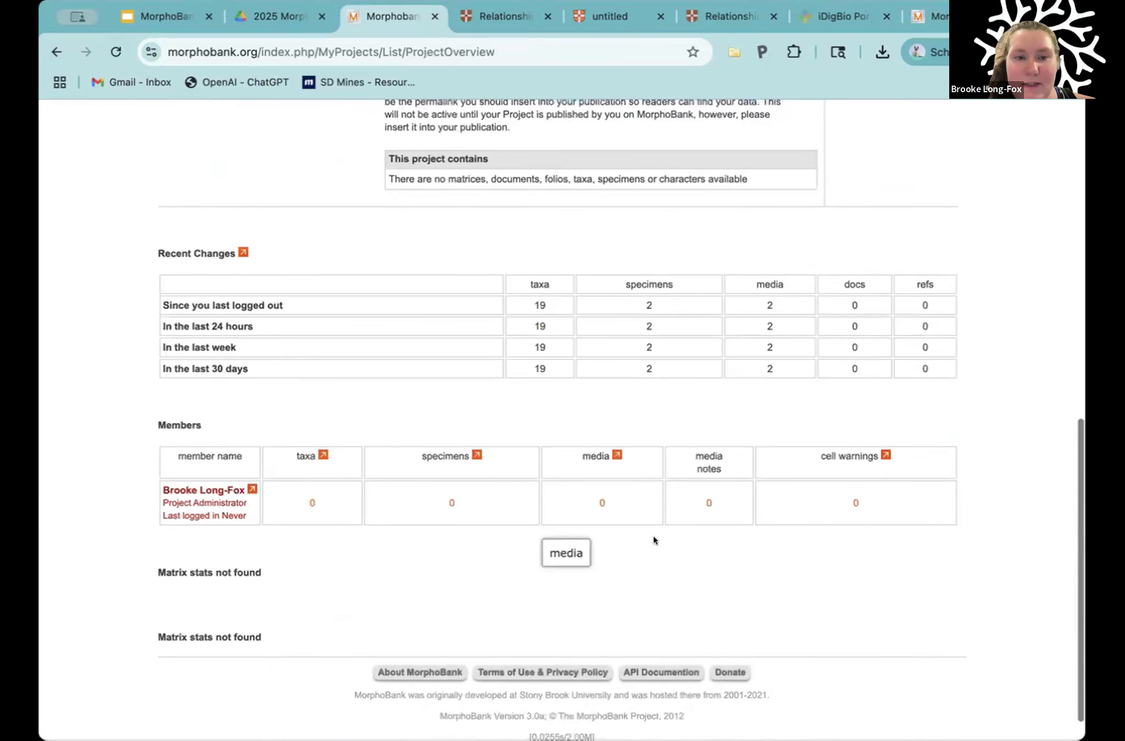
scroll(653, 535, up, 10)
scroll(832, 347, up, 2)
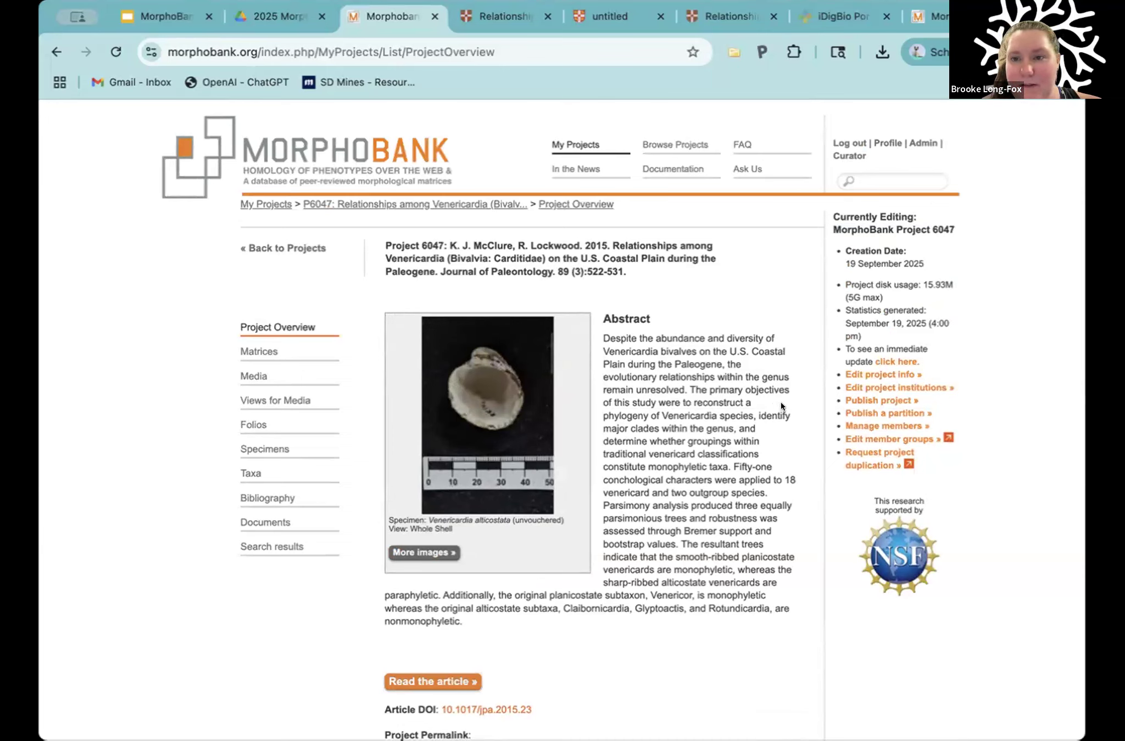
Step: Open the publishing preferences for project 6047 and review the funding, extinct taxa, privacy, copyright and general publishing options
click(864, 398)
scroll(759, 489, down, 1)
scroll(759, 492, down, 5)
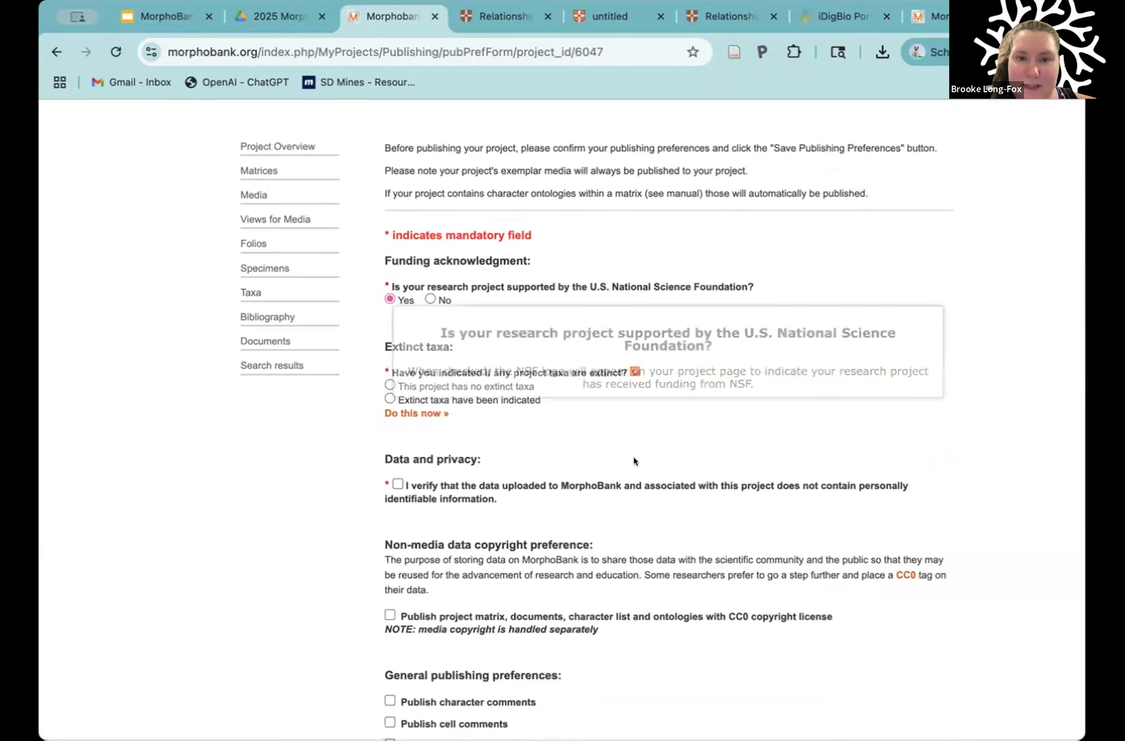
scroll(568, 363, down, 3)
mouse_move(489, 297)
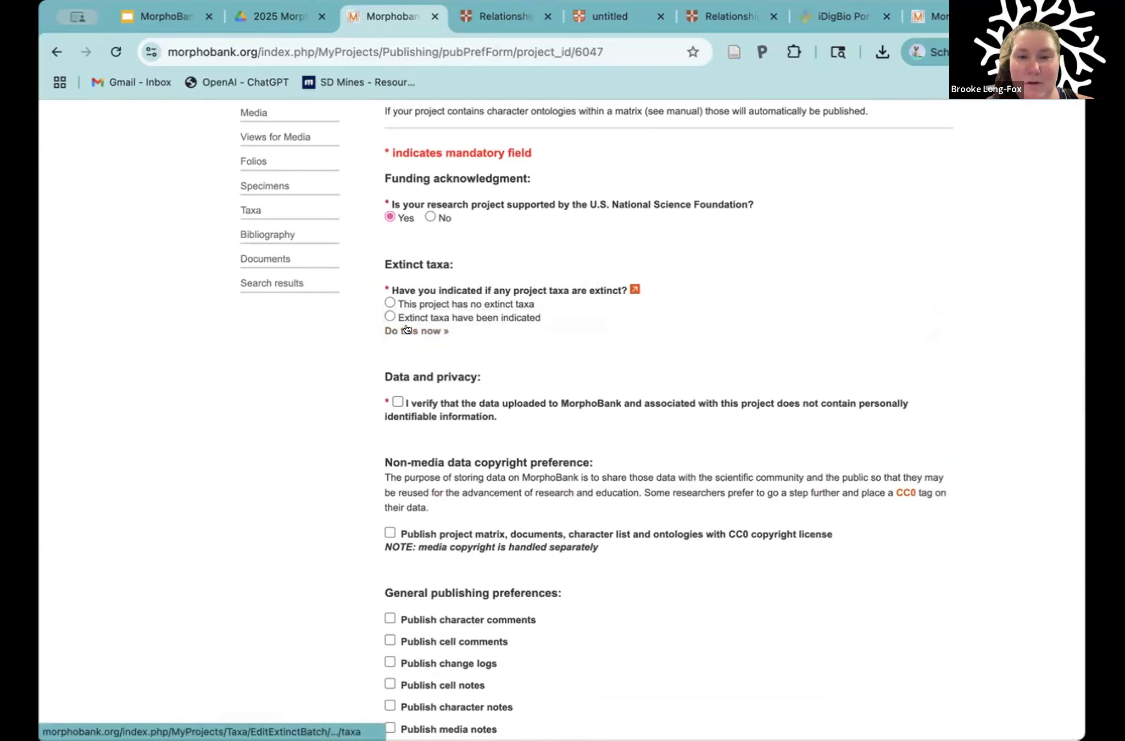
scroll(557, 348, down, 5)
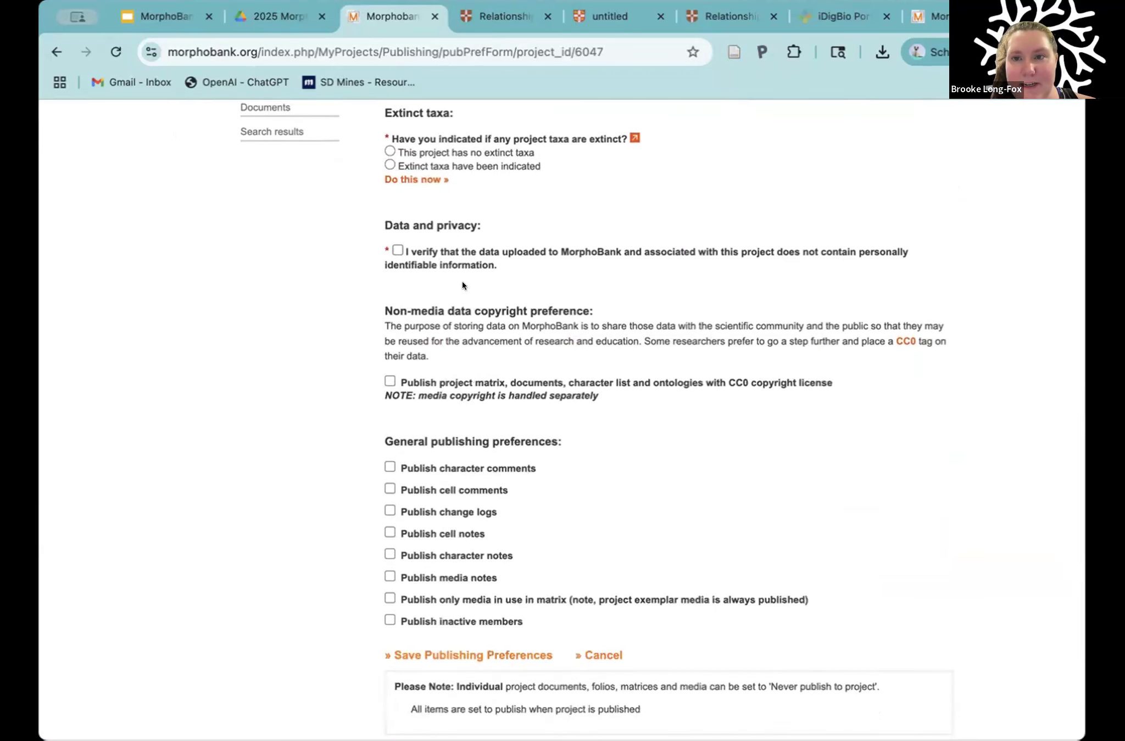
scroll(462, 285, down, 3)
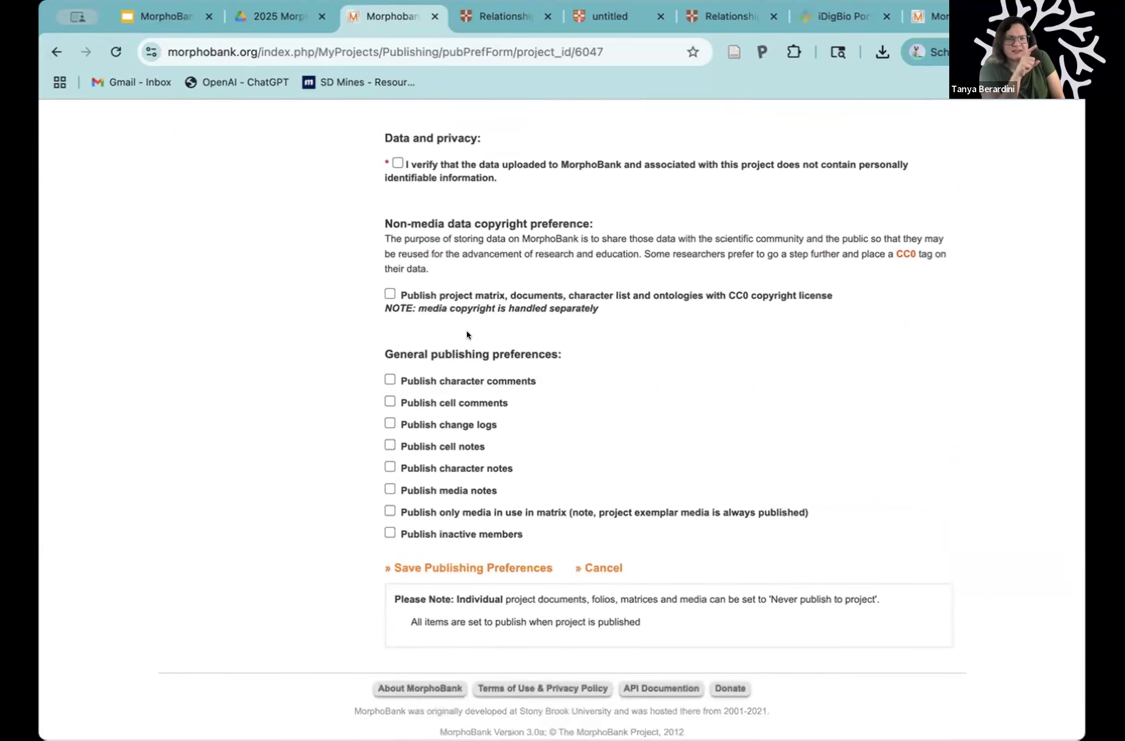
Step: Open the extinct taxa editor from the publishing preferences and view the Living Taxa and Extinct Taxa lists
scroll(466, 333, up, 6)
click(409, 266)
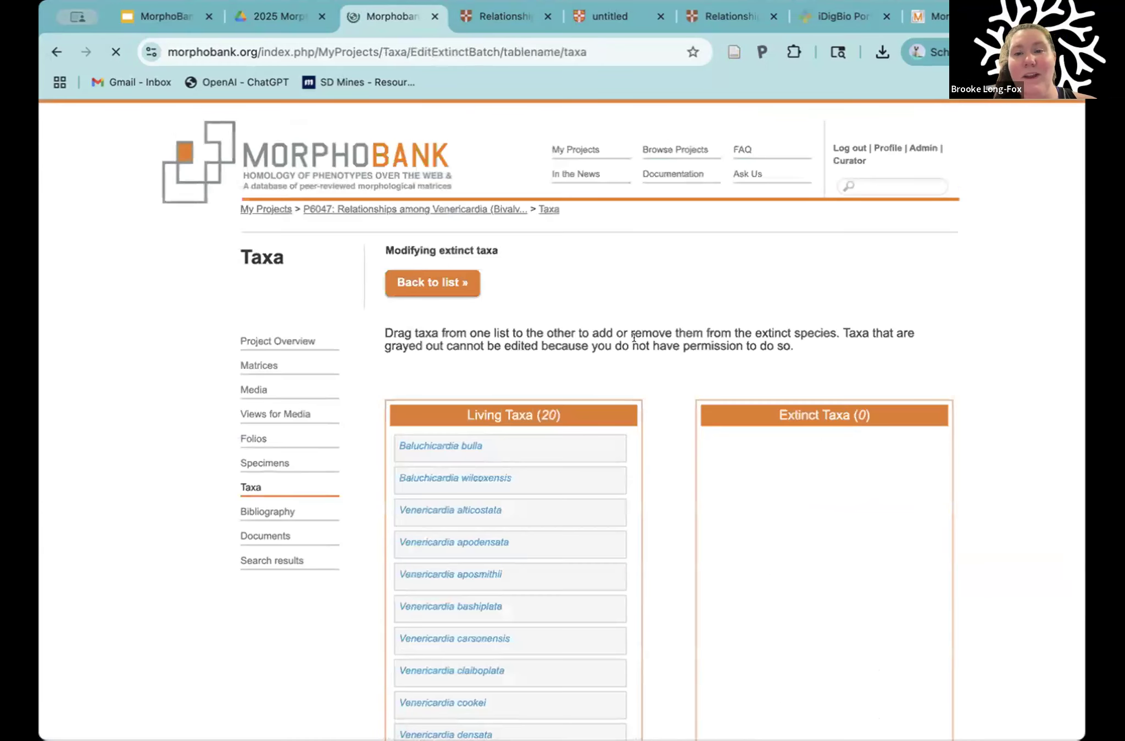
scroll(673, 306, down, 5)
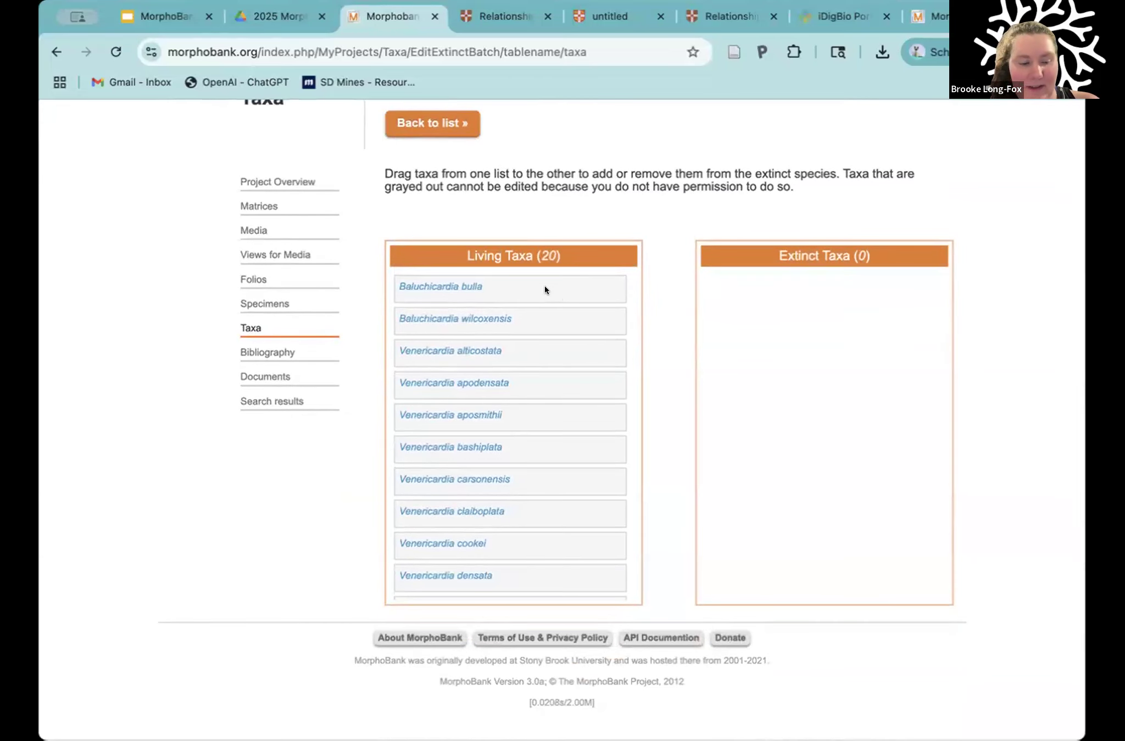
Step: Move Venericardia alticostata, Venericardia apodensata and Venericardia aposmithii to the extinct taxa and return to the project's taxa list
click(556, 357)
shift+click(543, 418)
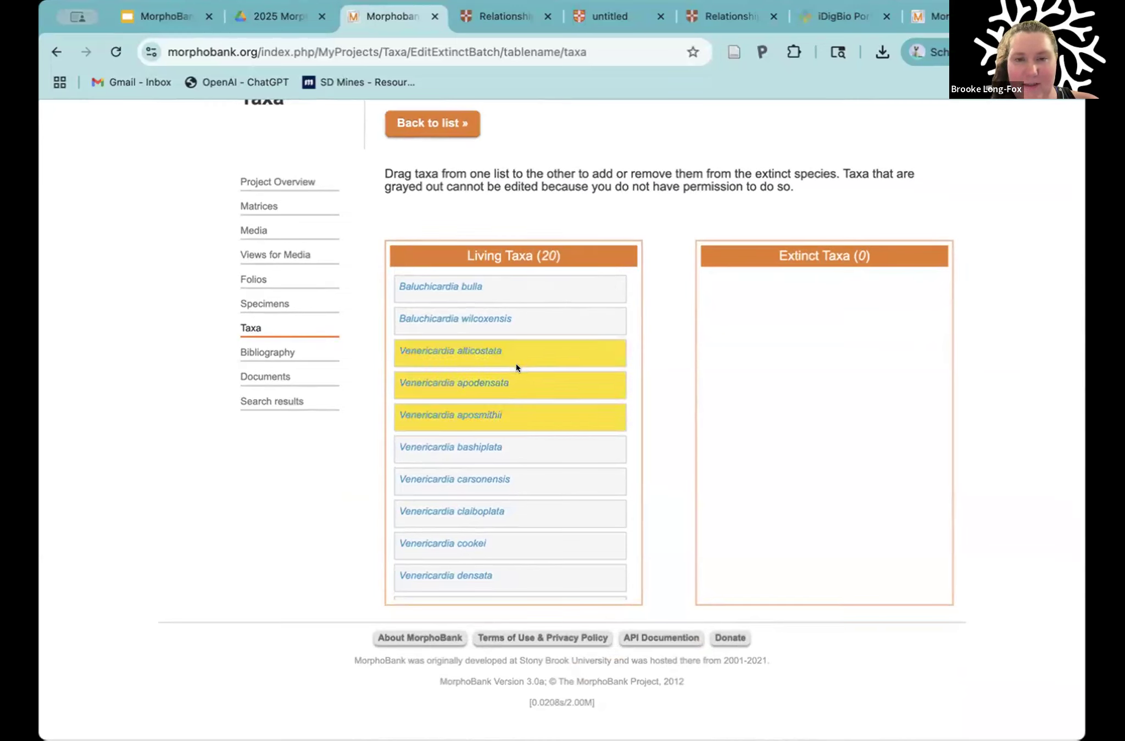
drag(509, 361, 746, 364)
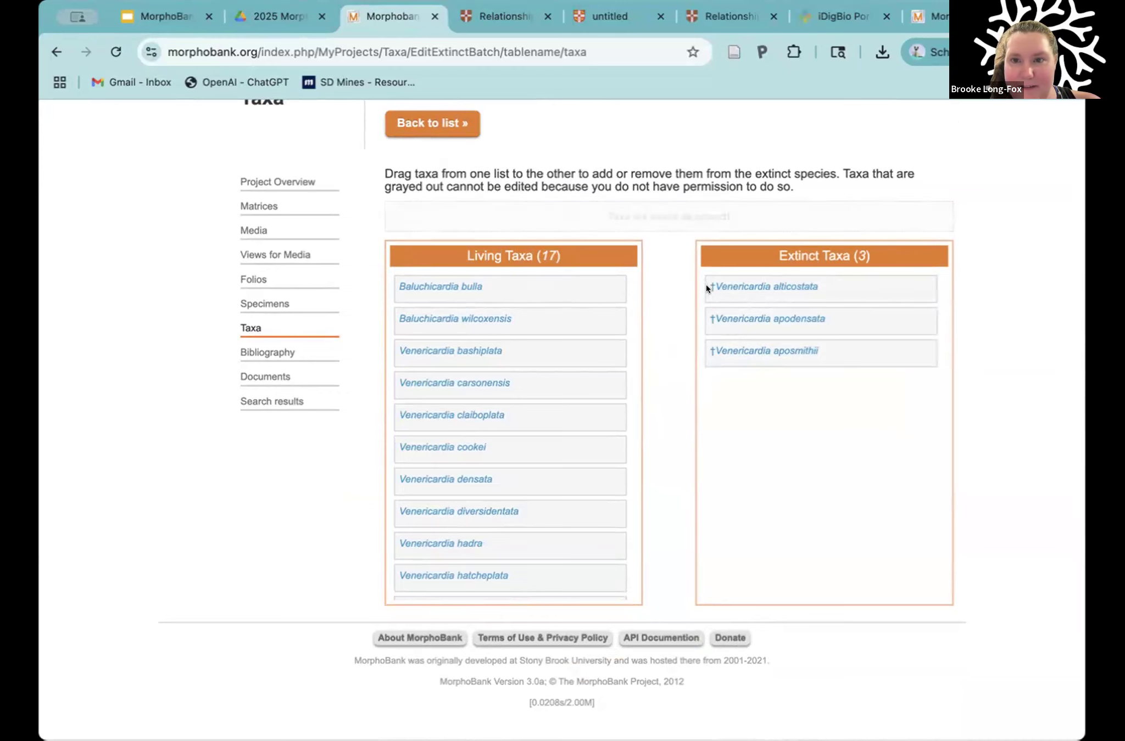
scroll(648, 285, up, 3)
click(432, 258)
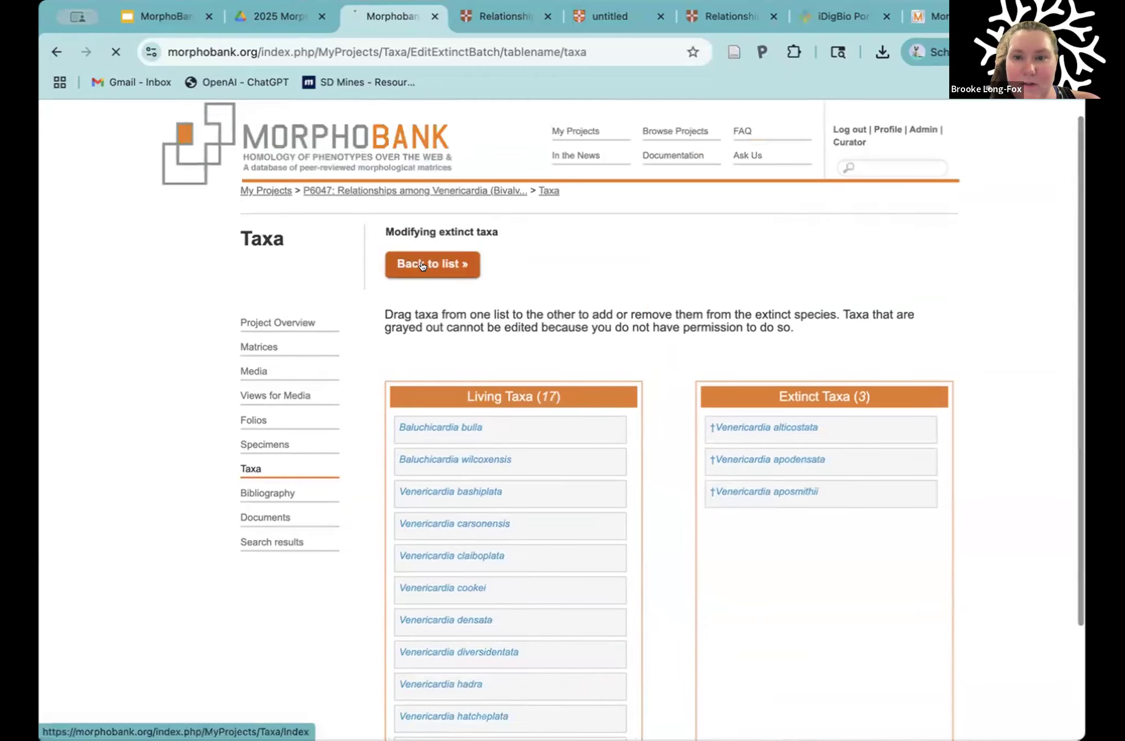
scroll(560, 515, down, 6)
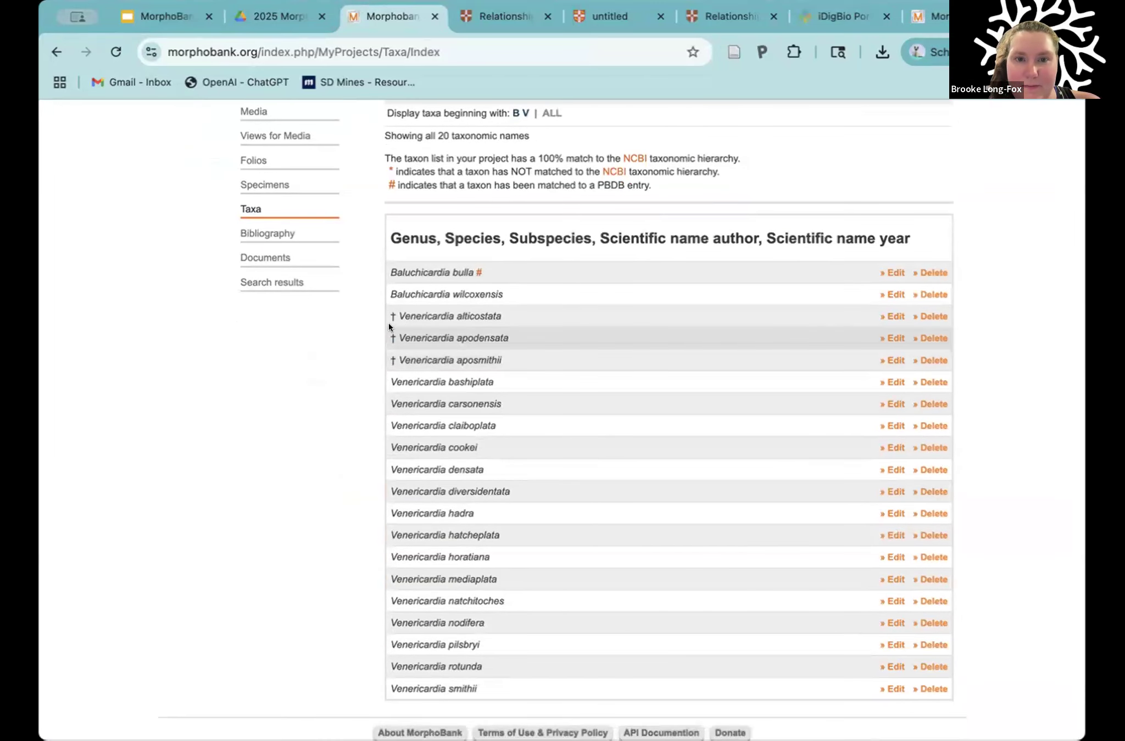
Step: Open the Venericardia alticostata record, remove its extinct designation and save the taxon
click(891, 316)
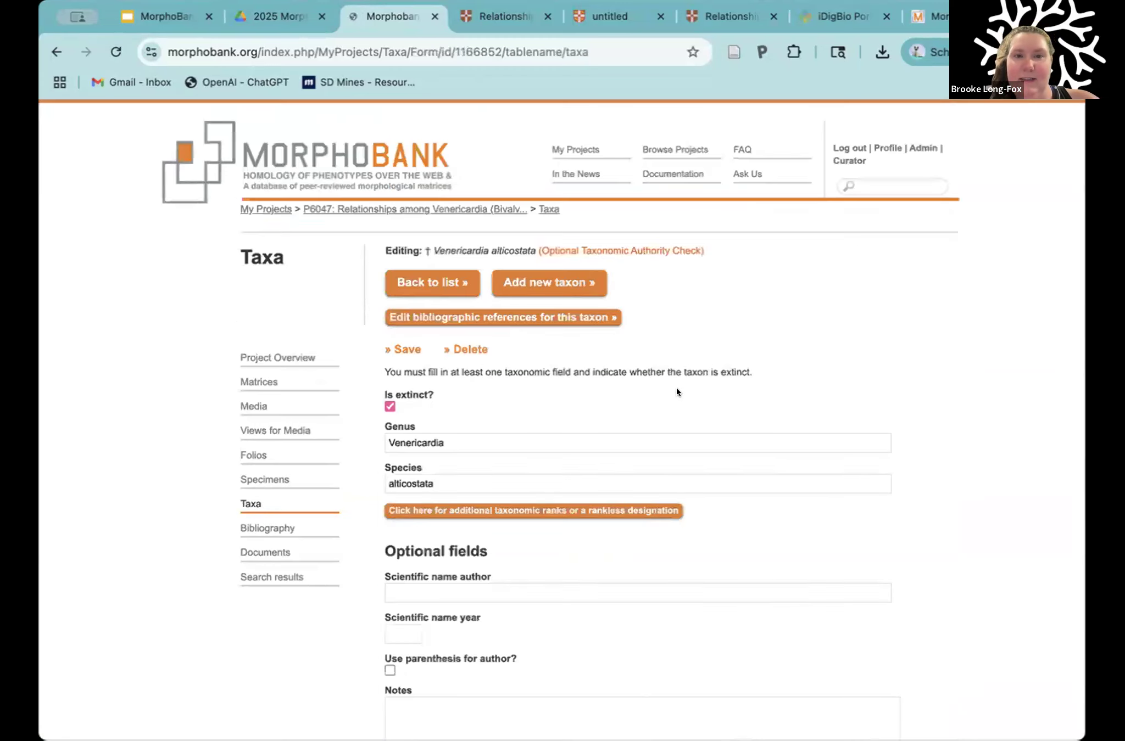
click(389, 406)
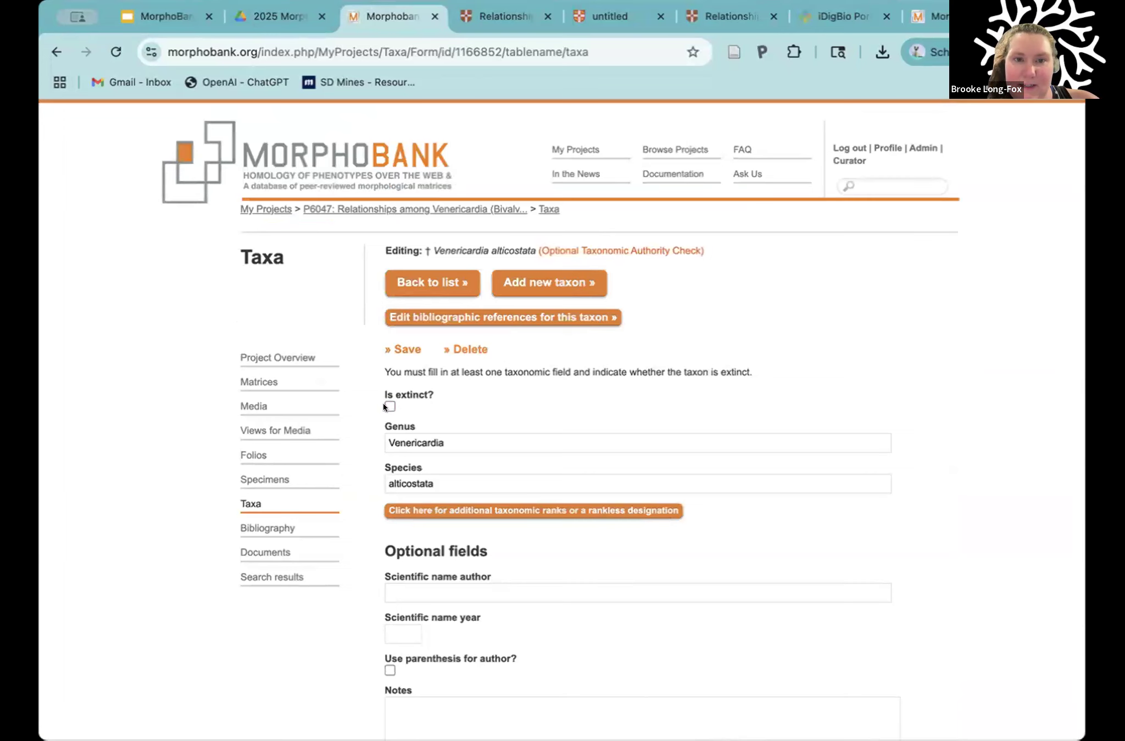
click(405, 349)
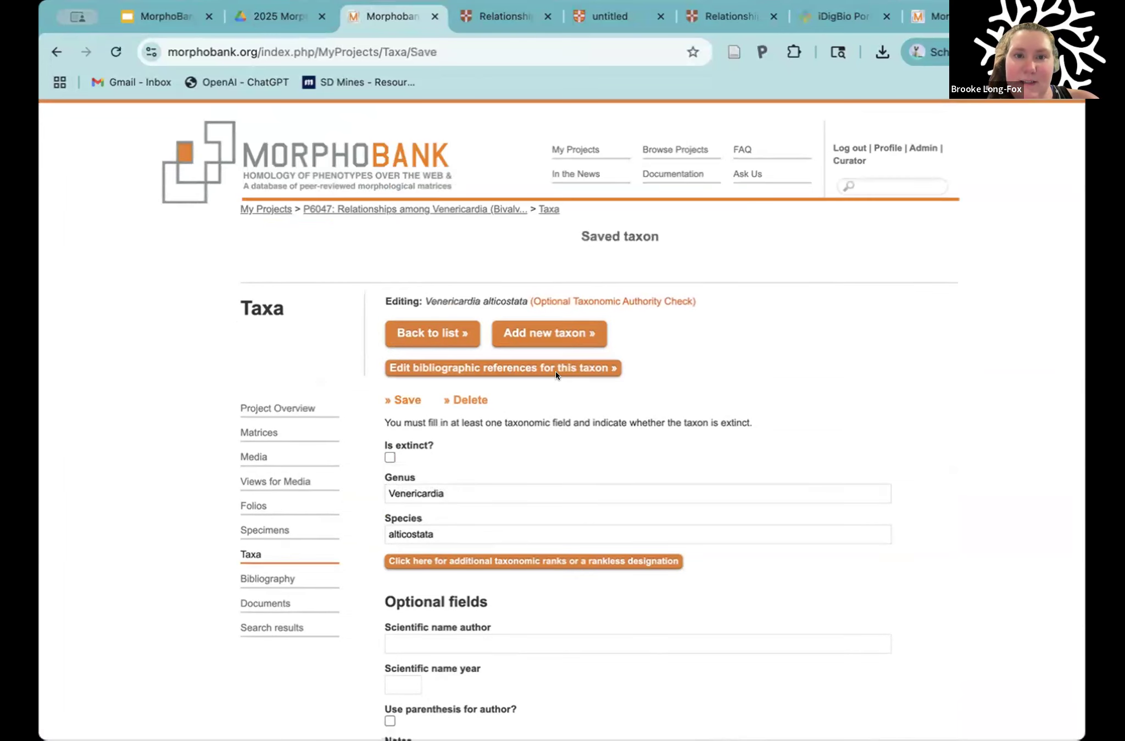
drag(429, 299, 416, 297)
click(449, 298)
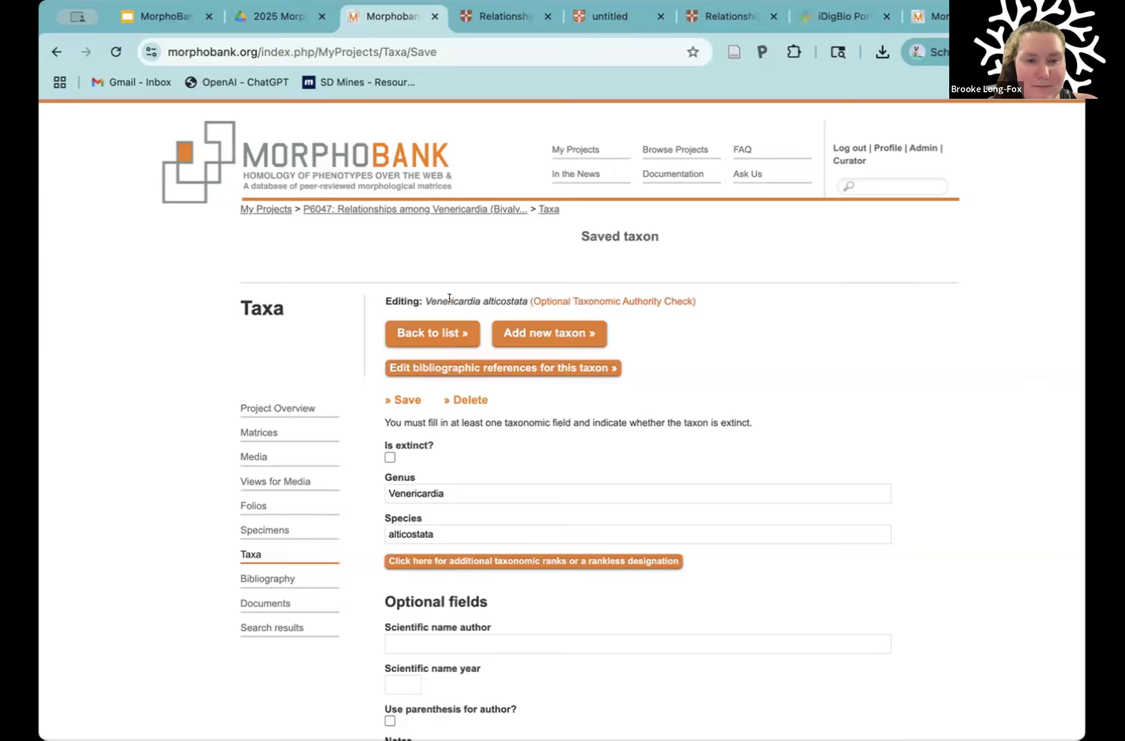
Step: Return to the overview of project 6047 and look over its abstract and management options
click(283, 408)
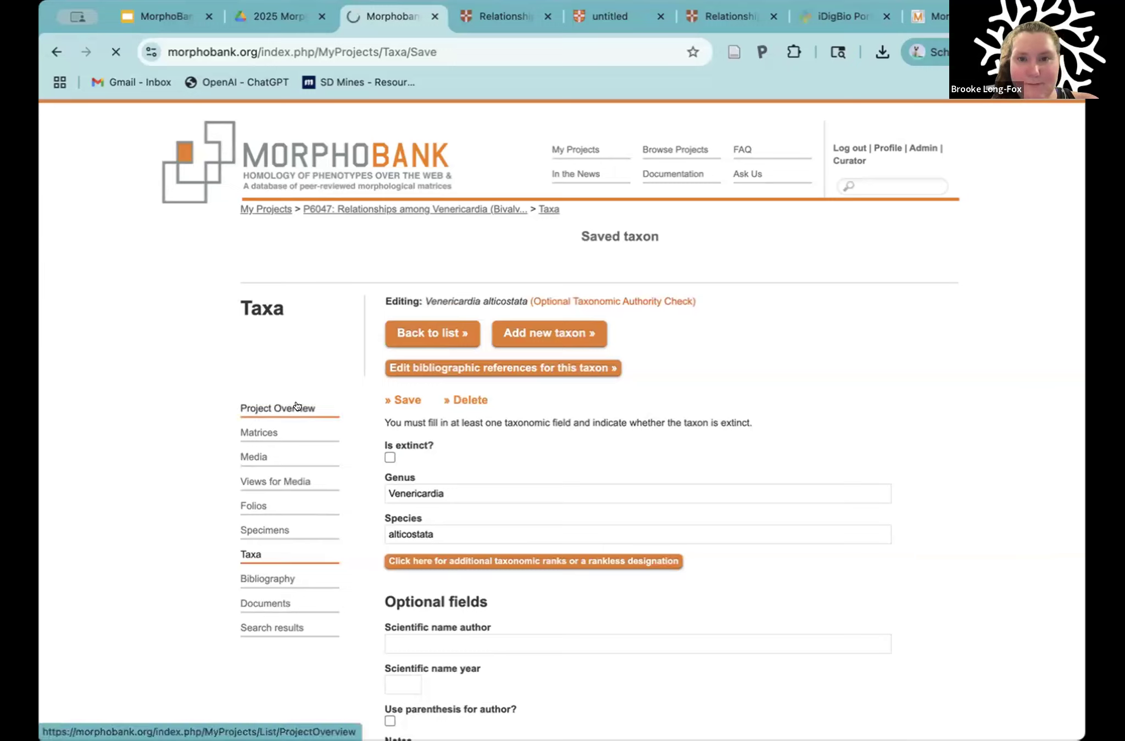
scroll(774, 571, down, 1)
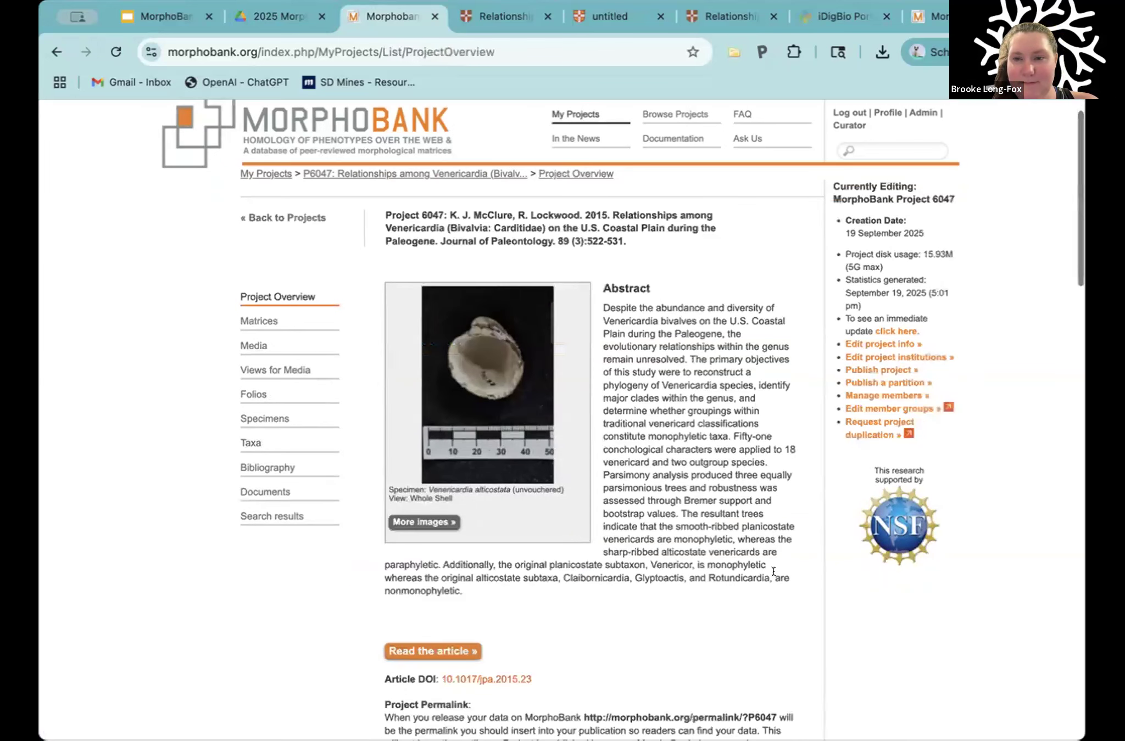